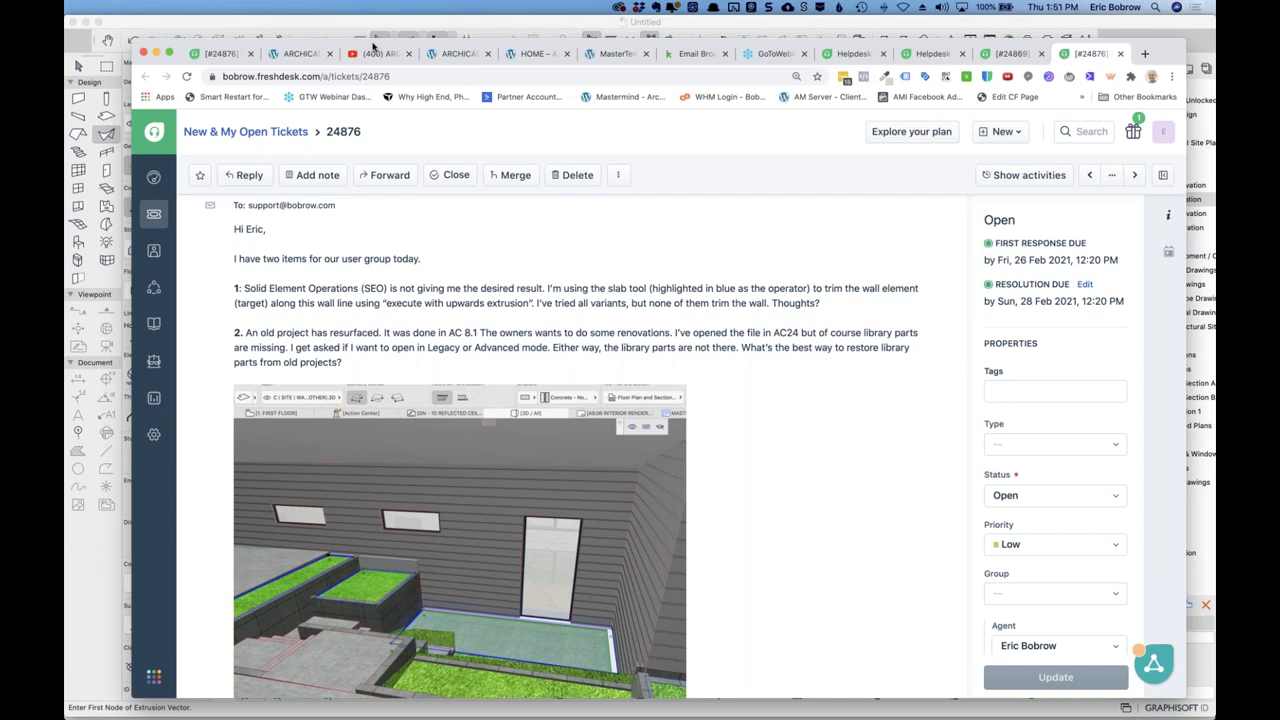
# Bring the ARCHICAD 3D window with the gable-roofed model in front of the Freshdesk ticket.
pyautogui.click(373, 44)
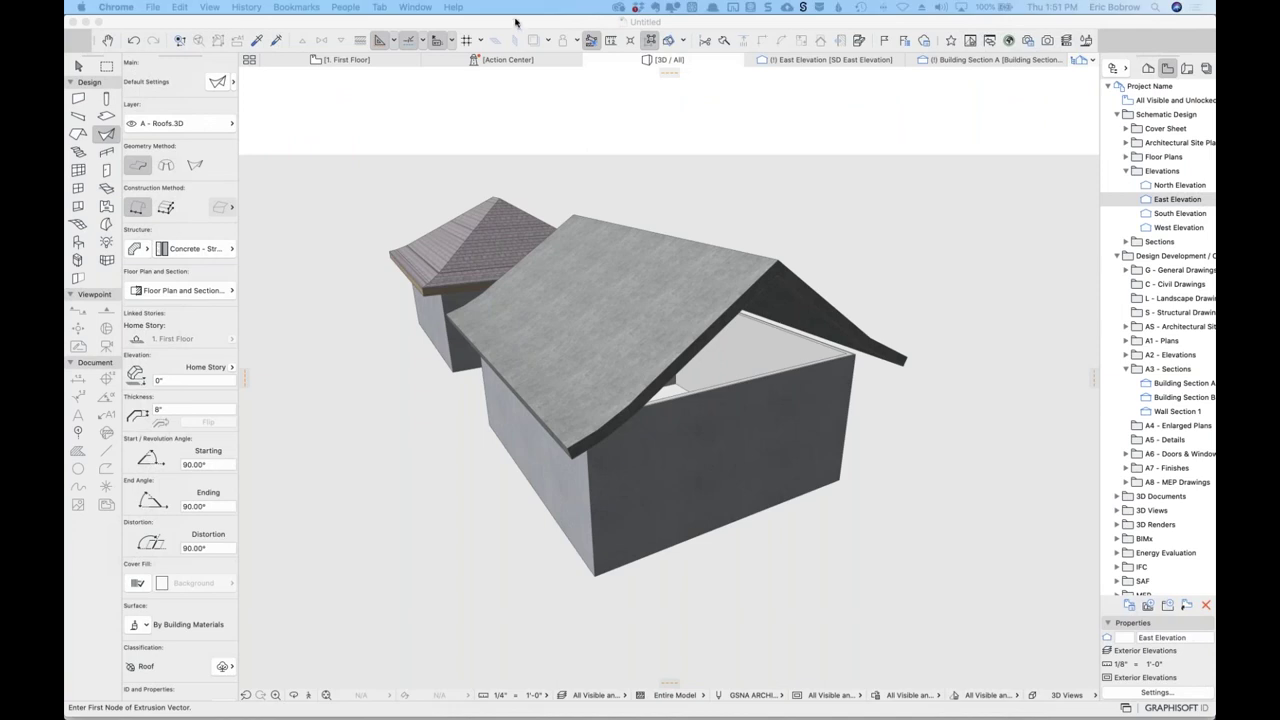
# Open the Library Manager and review the ARCHICAD Library 24 entry.
pyautogui.click(166, 8)
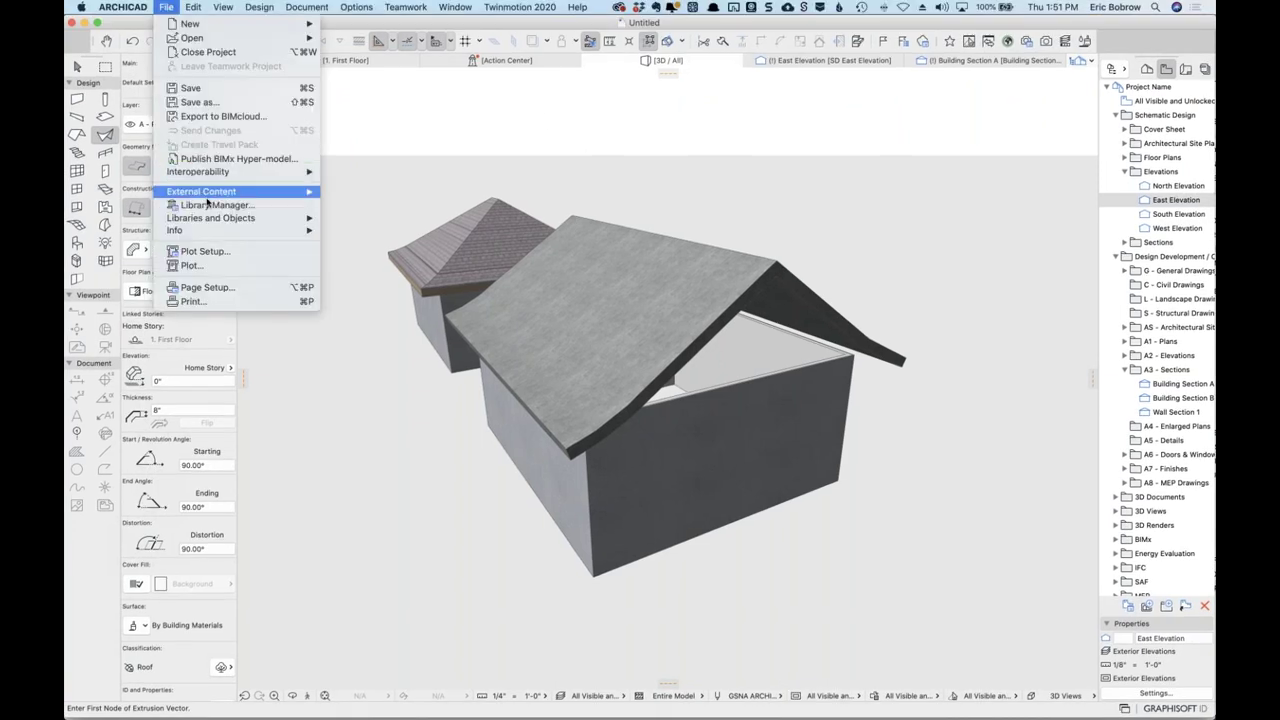
pyautogui.click(208, 207)
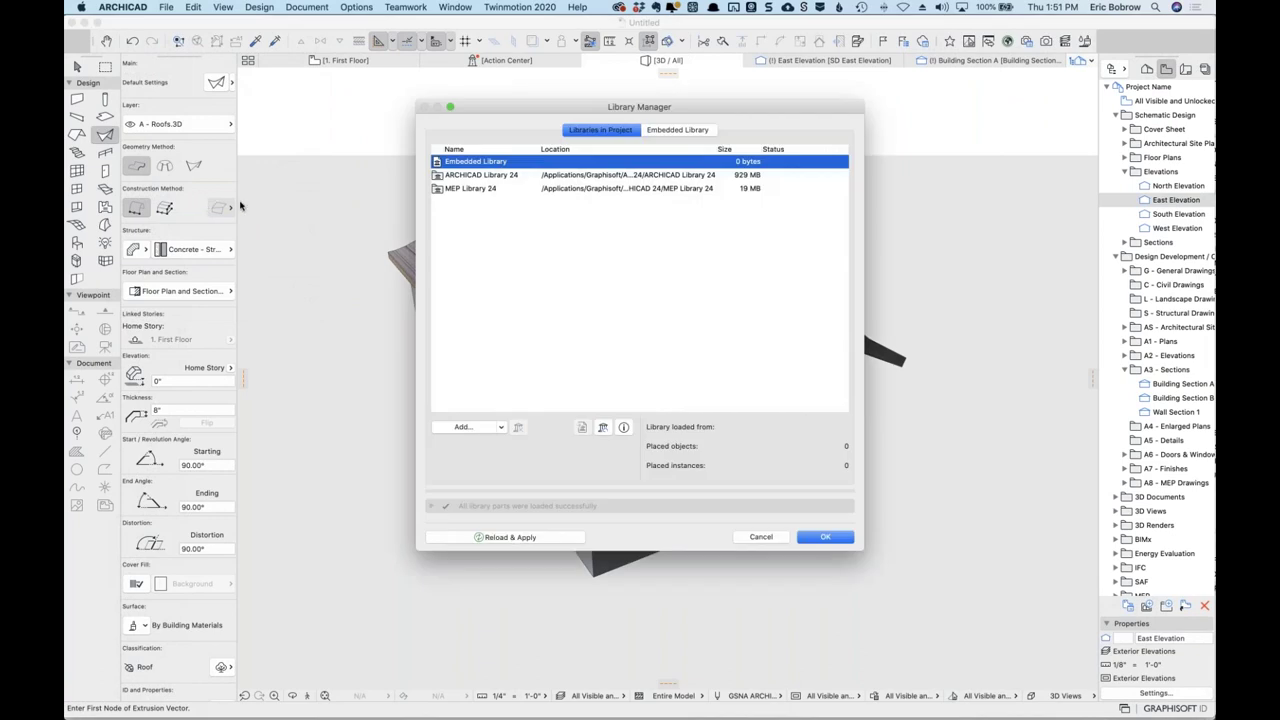
pyautogui.click(504, 176)
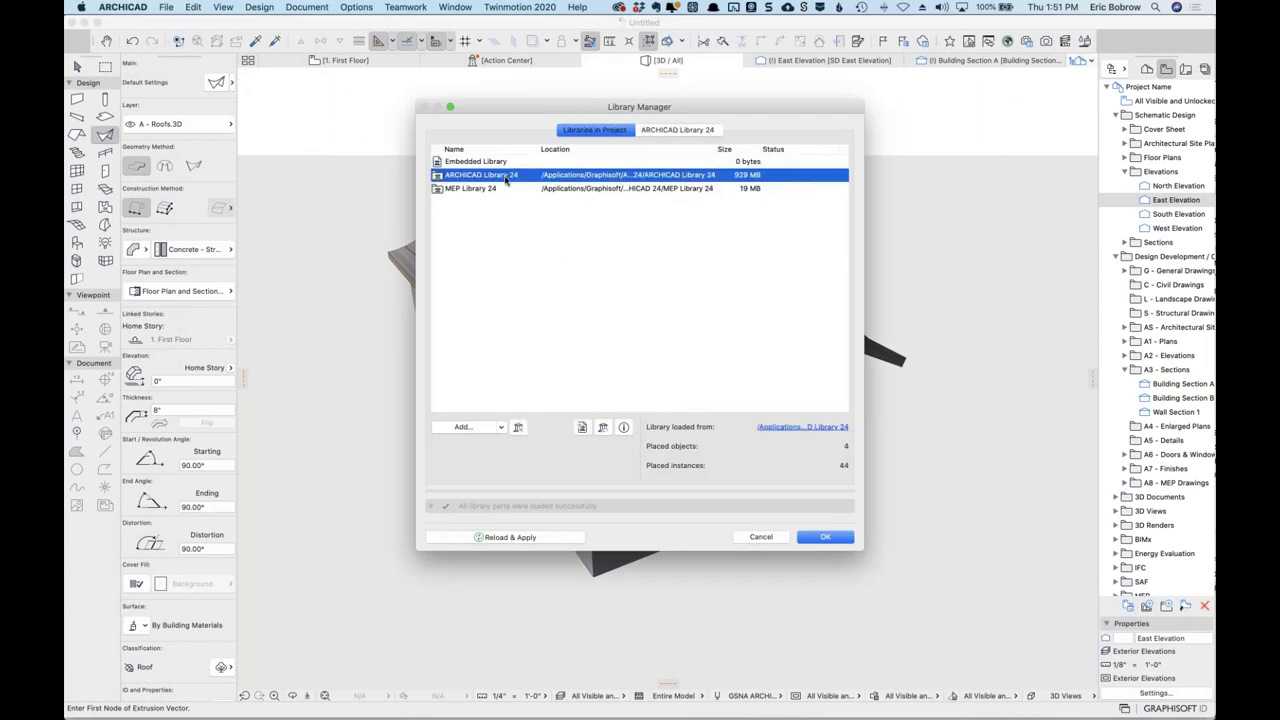
# Add the ARCHICAD Migration Libraries folder from Applications/ARCHICAD 24 to the project.
pyautogui.click(466, 428)
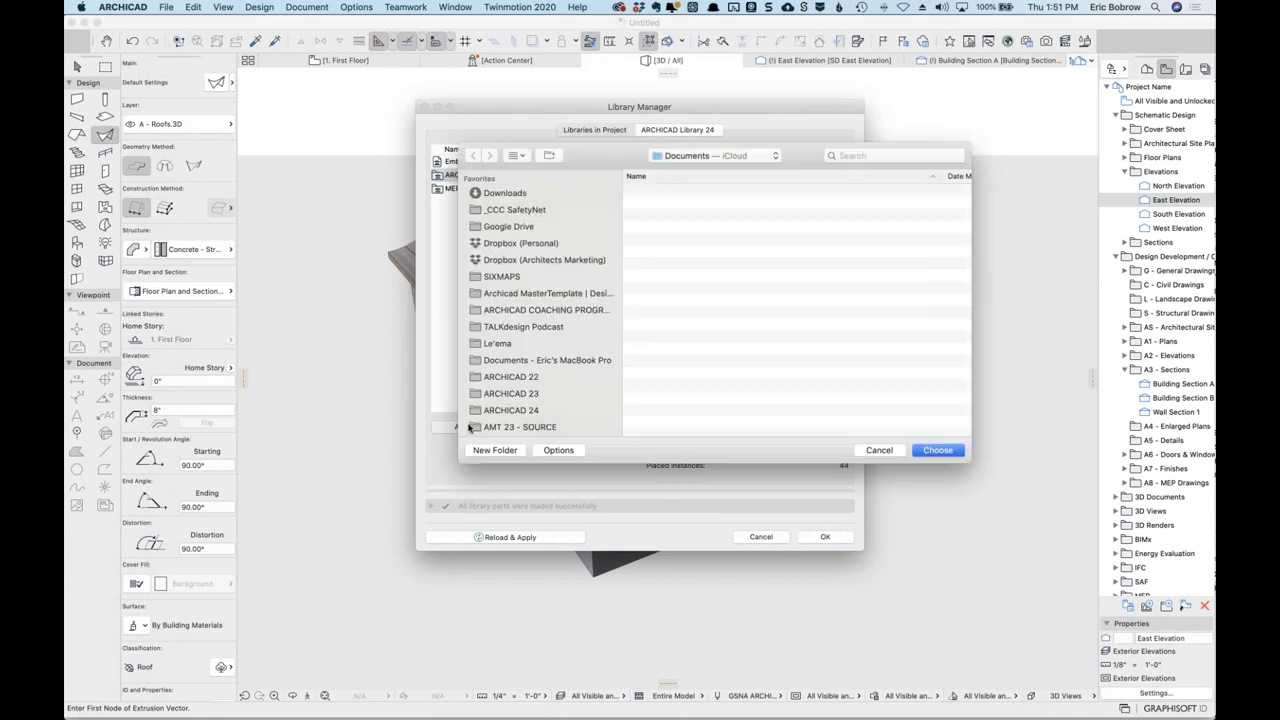
pyautogui.click(541, 412)
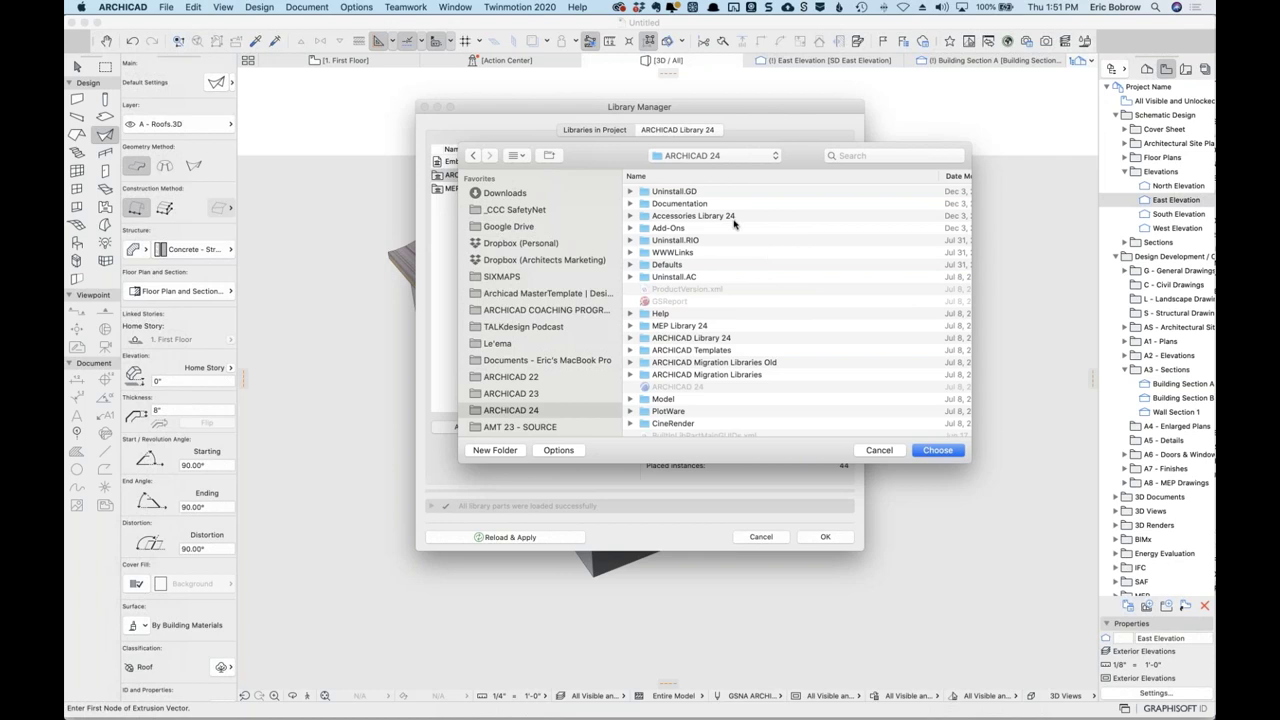
pyautogui.click(718, 376)
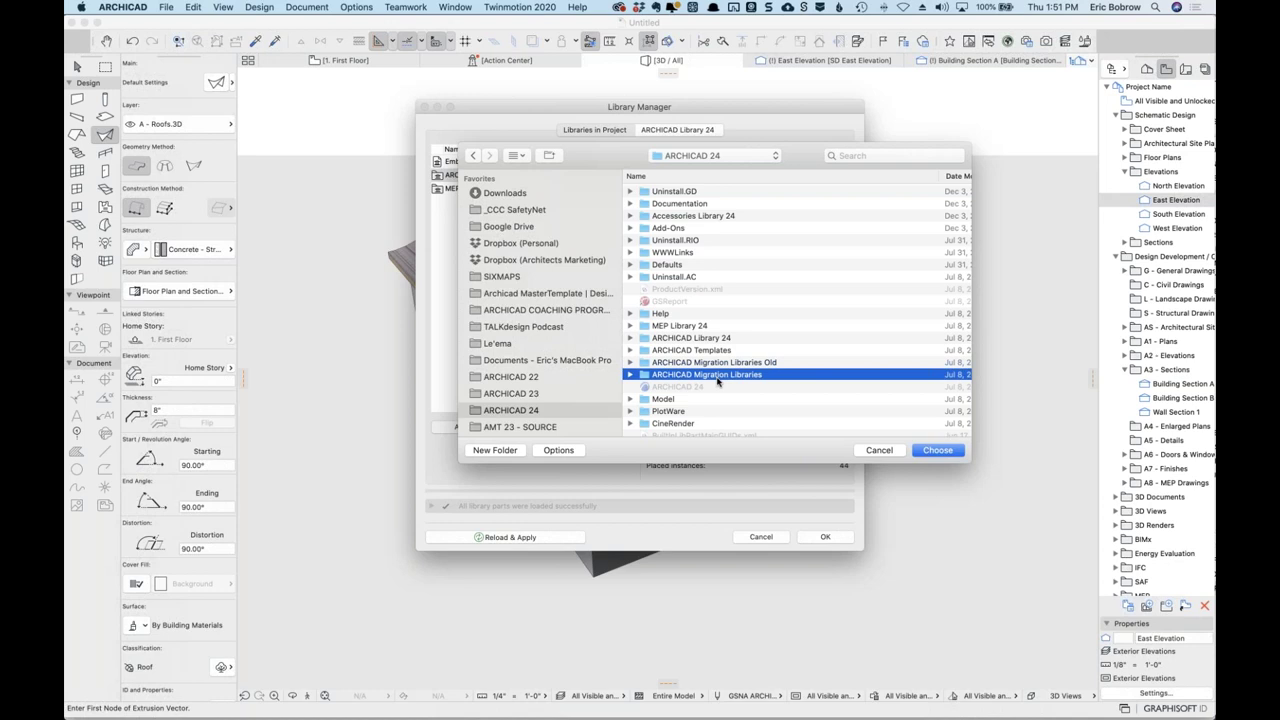
pyautogui.click(630, 374)
pyautogui.scroll(-5, 757, 408)
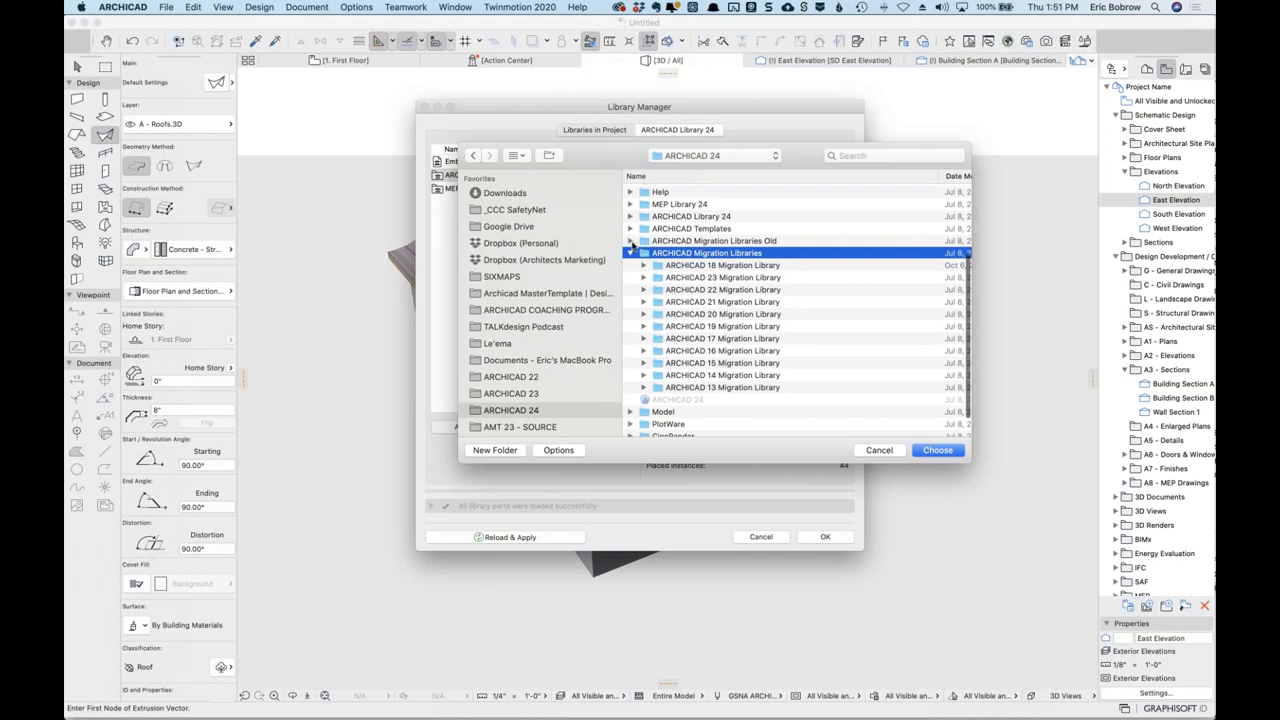
pyautogui.click(630, 241)
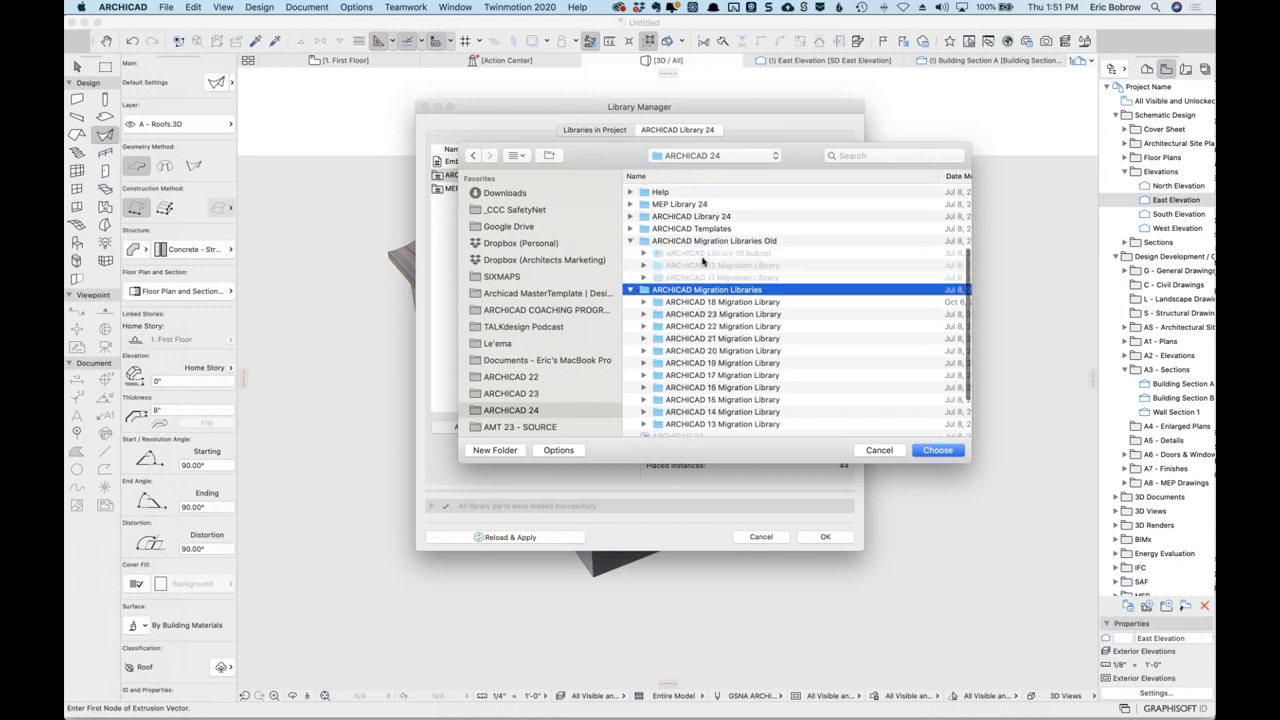
pyautogui.click(753, 254)
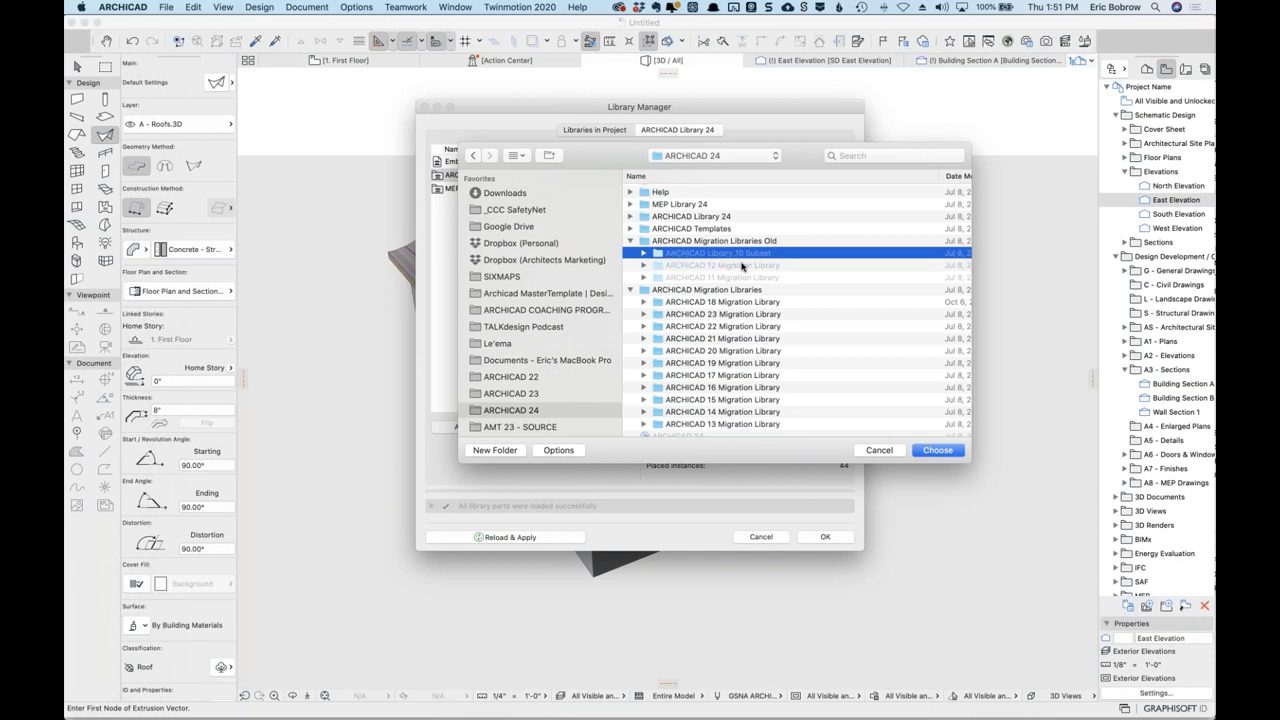
pyautogui.click(712, 246)
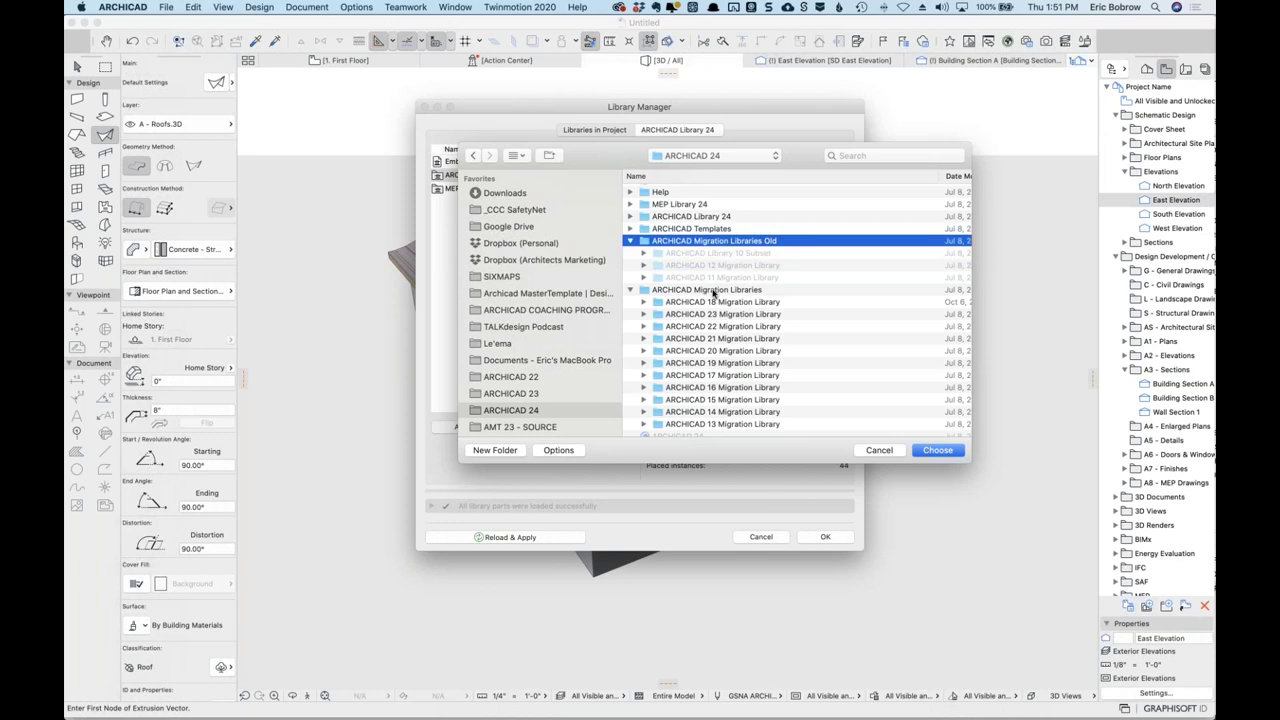
pyautogui.click(714, 291)
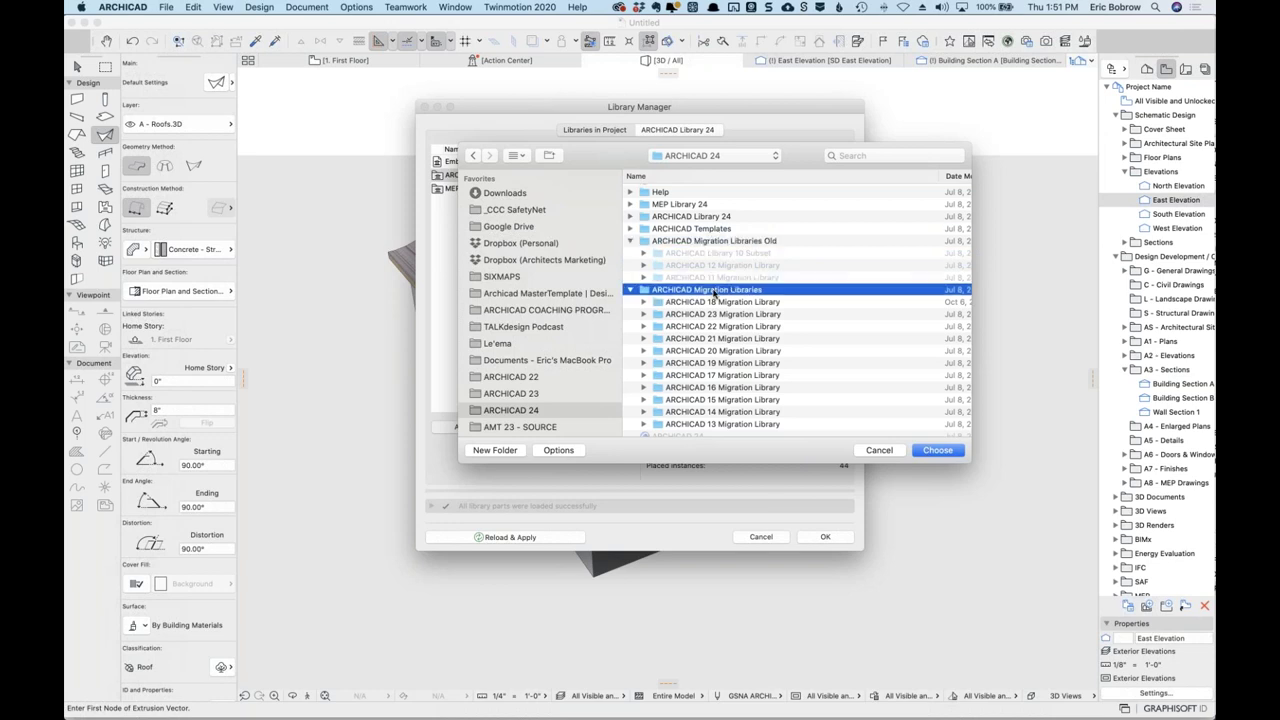
pyautogui.click(940, 451)
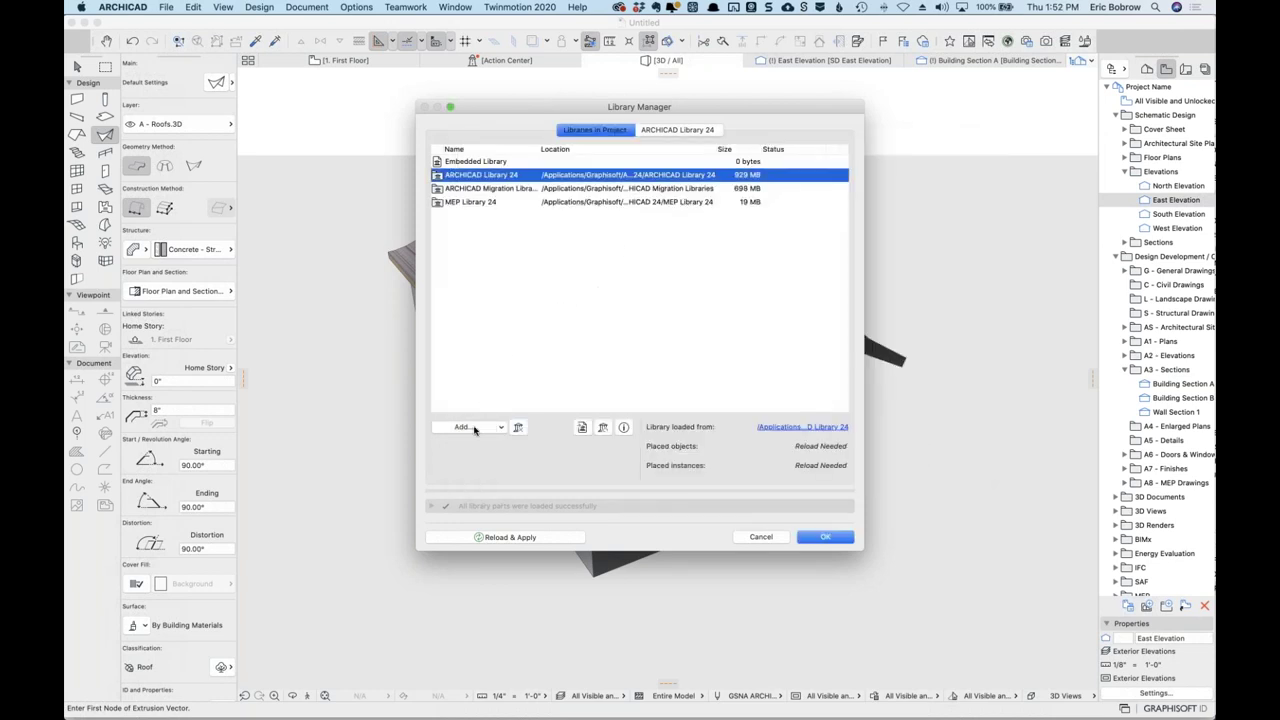
# Add the ARCHICAD Migration Libraries Old folder to the project libraries as well.
pyautogui.doubleClick(636, 268)
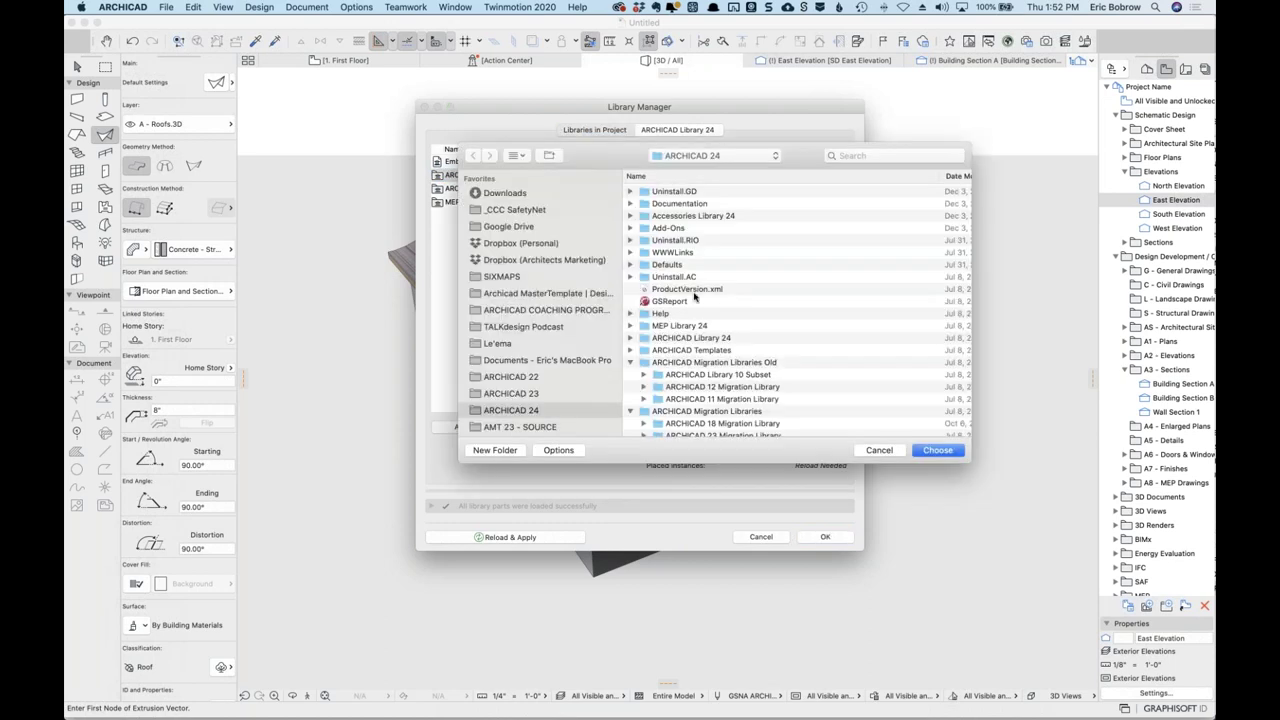
pyautogui.click(933, 450)
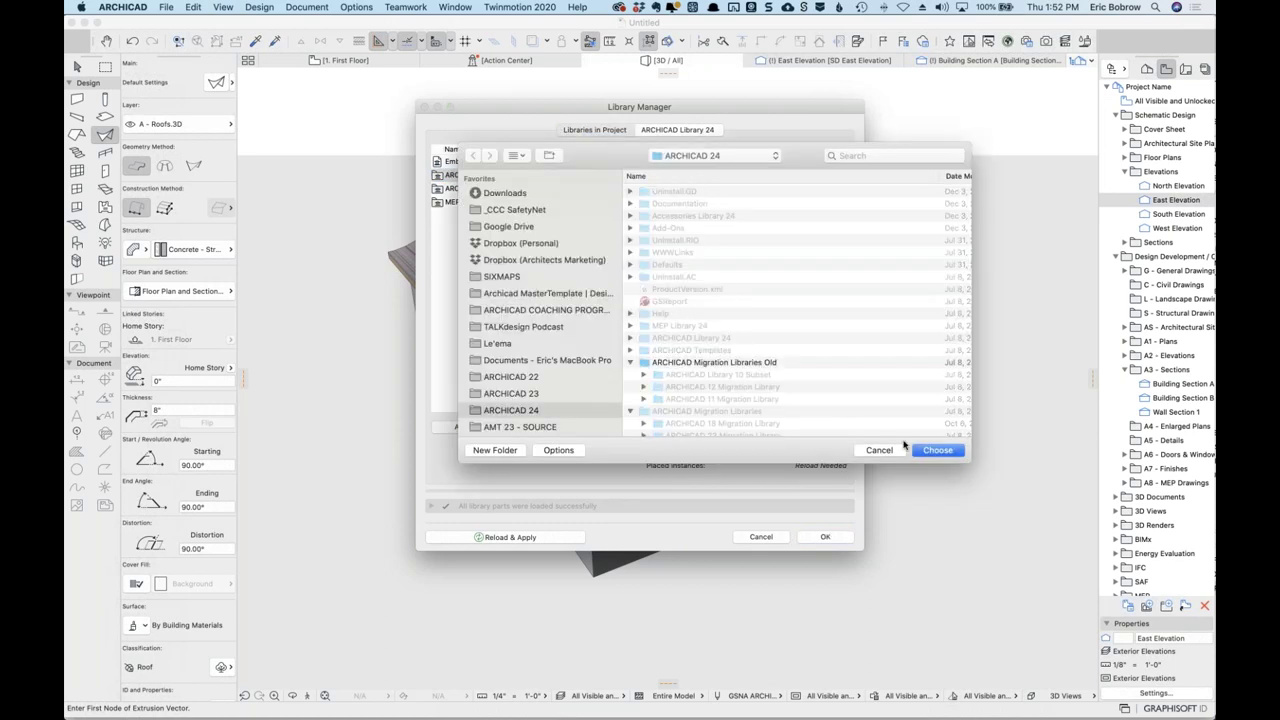
pyautogui.click(745, 366)
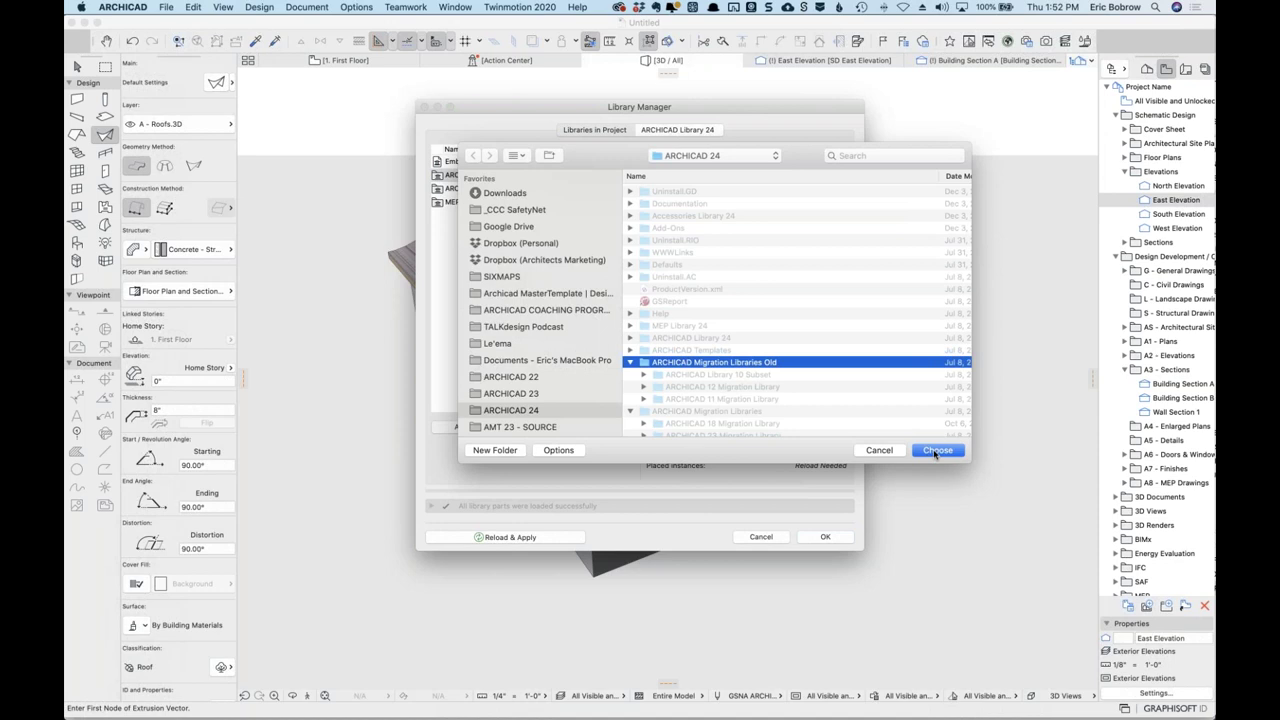
pyautogui.click(935, 452)
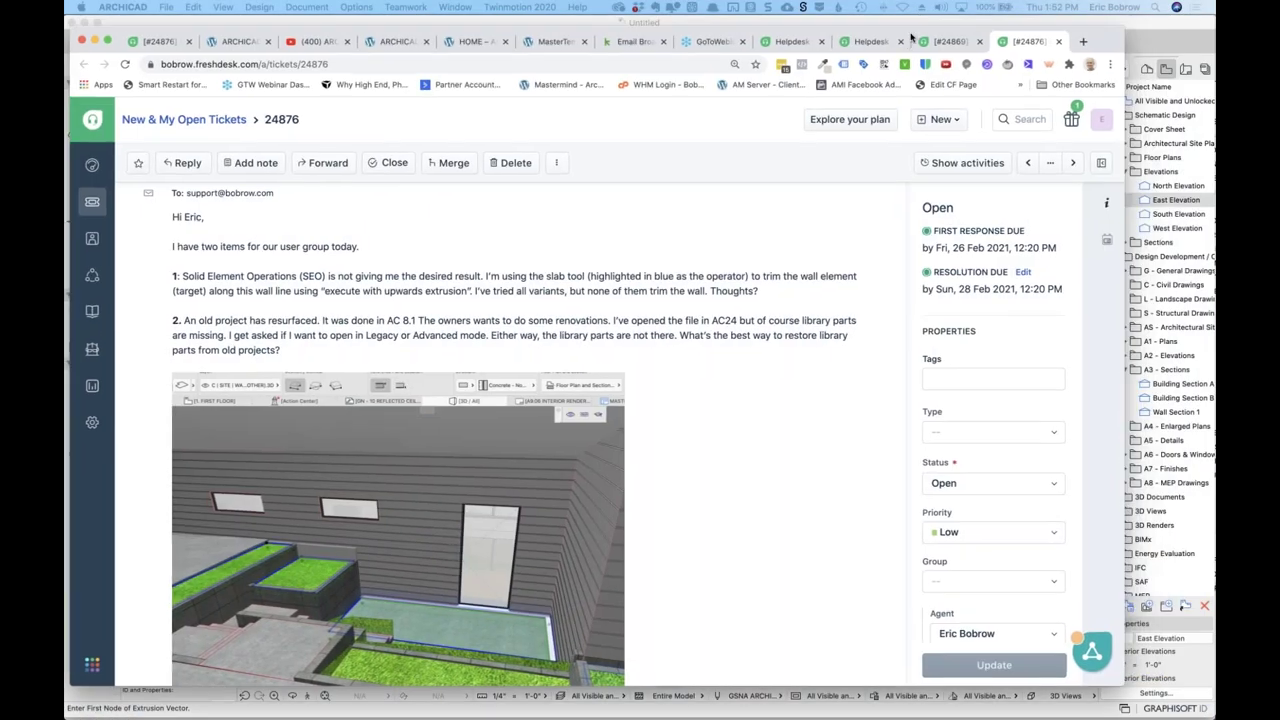
# In a new tab, go to graphisoft.com and open its Downloads page.
pyautogui.click(1083, 41)
pyautogui.write('gra')
pyautogui.press('Return')
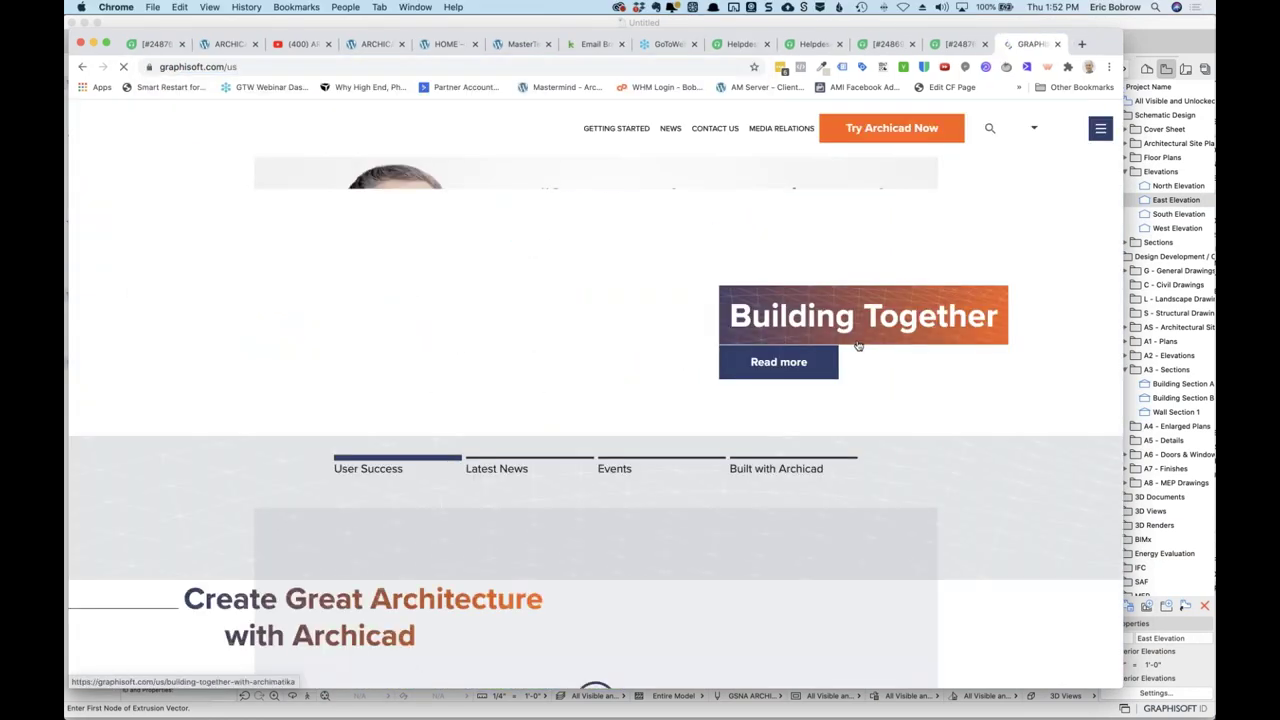
pyautogui.scroll(-15, 755, 447)
pyautogui.scroll(-15, 755, 447)
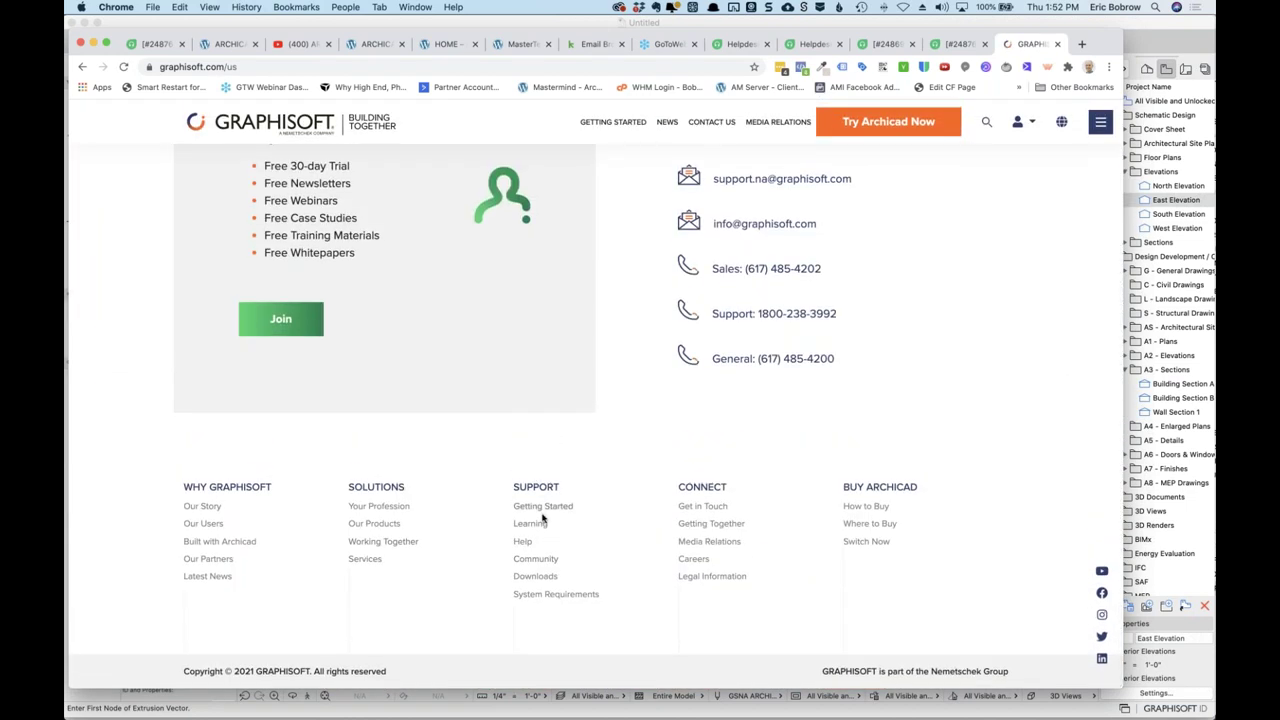
pyautogui.click(533, 578)
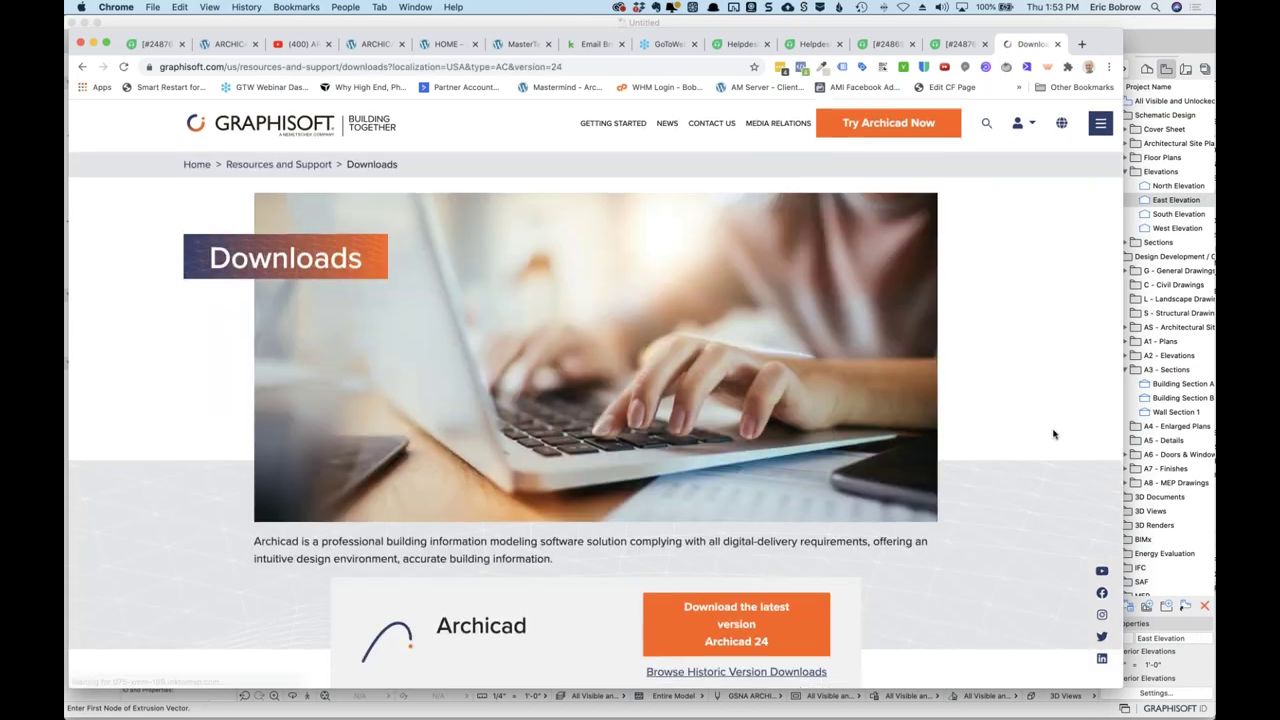
# Browse the Archicad (USA) Archive of historic version downloads.
pyautogui.scroll(-8, 1052, 434)
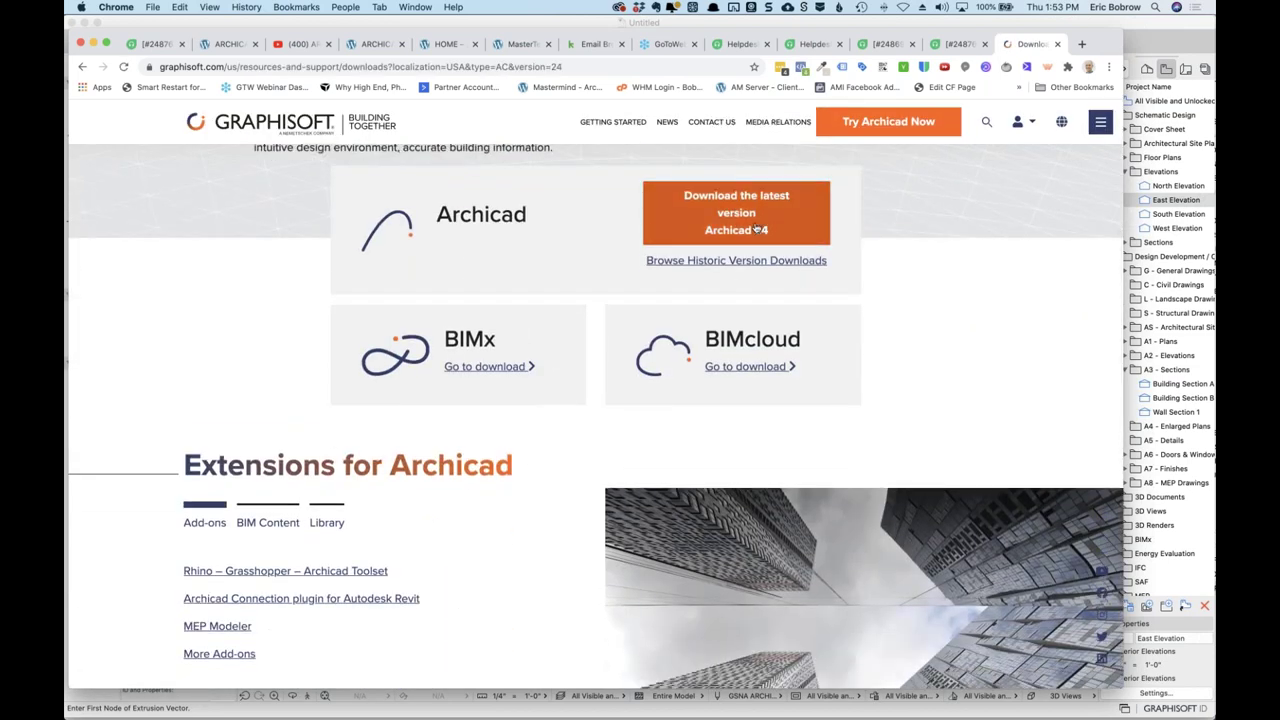
pyautogui.scroll(-10, 490, 380)
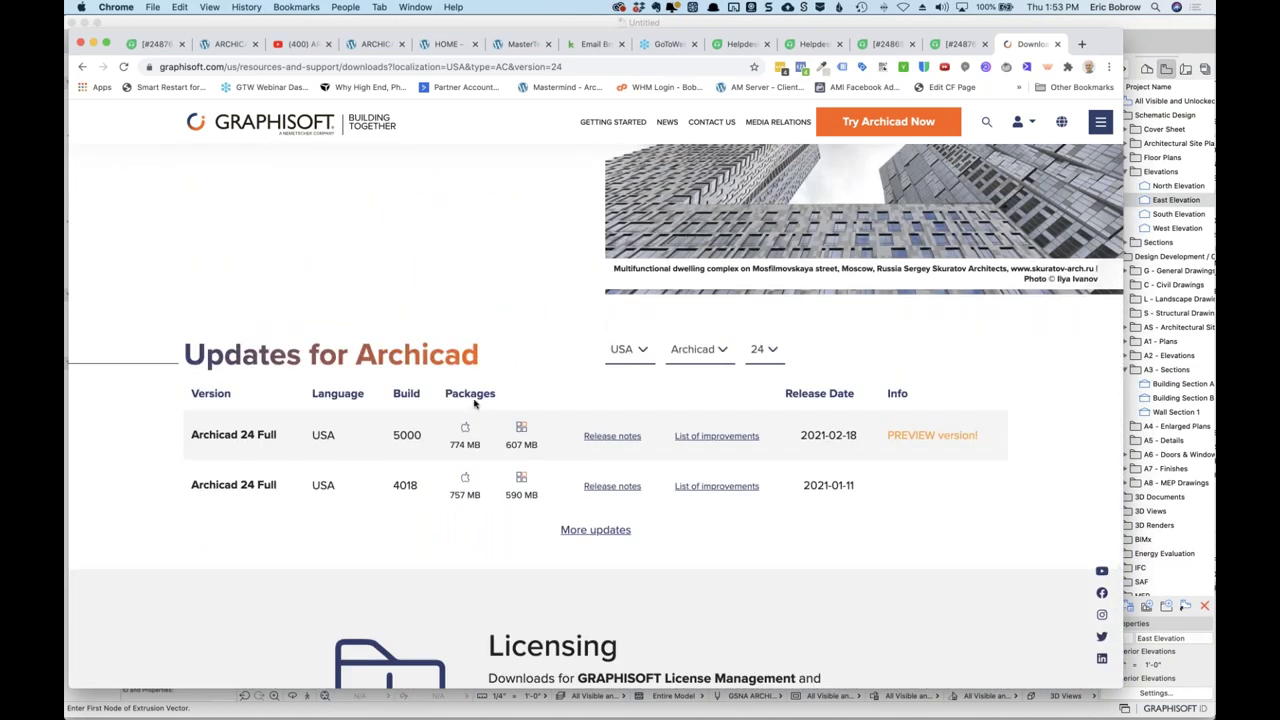
pyautogui.scroll(-4, 471, 404)
pyautogui.scroll(6, 474, 403)
pyautogui.scroll(5, 474, 403)
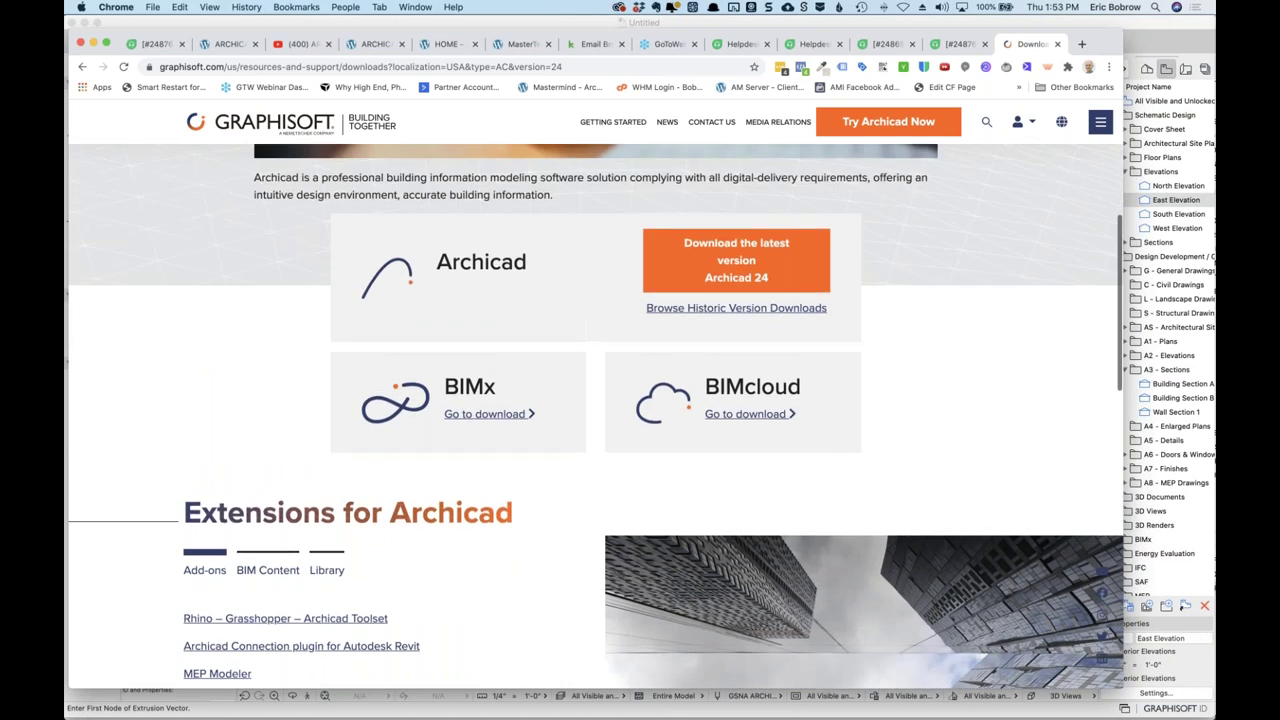
pyautogui.click(754, 355)
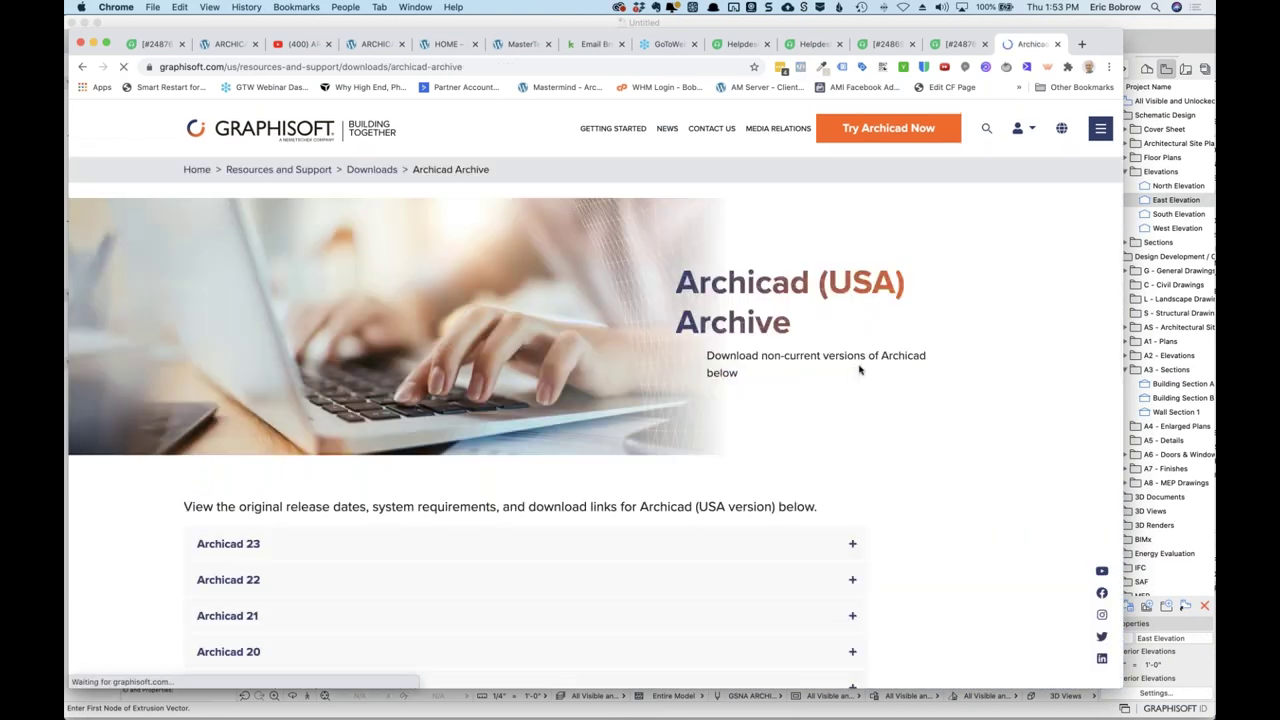
pyautogui.scroll(-4, 674, 383)
pyautogui.scroll(-5, 309, 534)
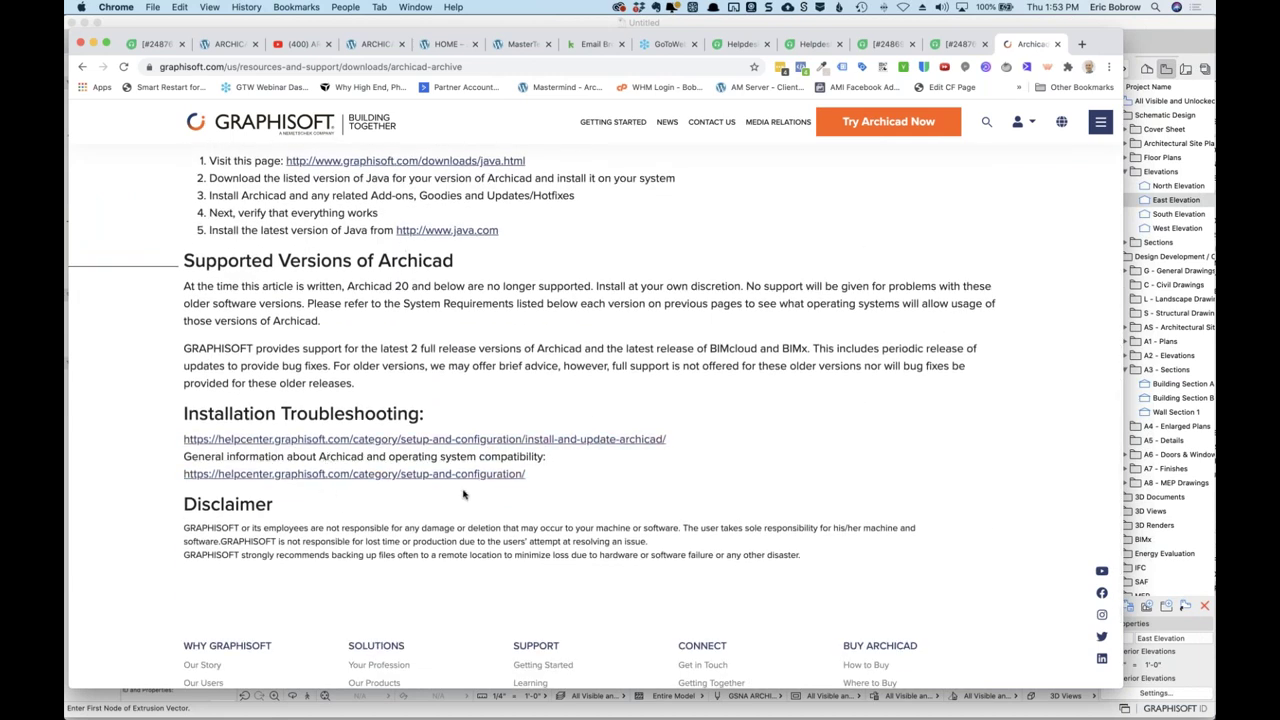
pyautogui.scroll(3, 612, 455)
pyautogui.scroll(7, 612, 453)
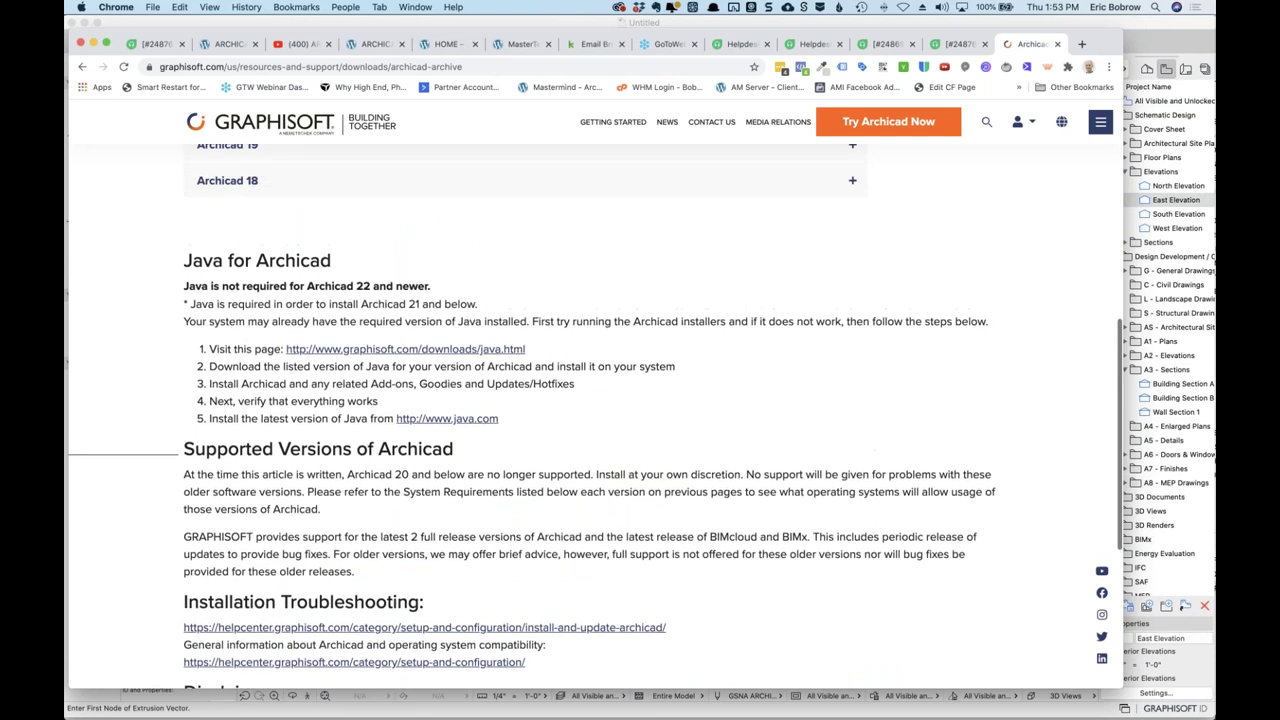
pyautogui.scroll(5, 612, 444)
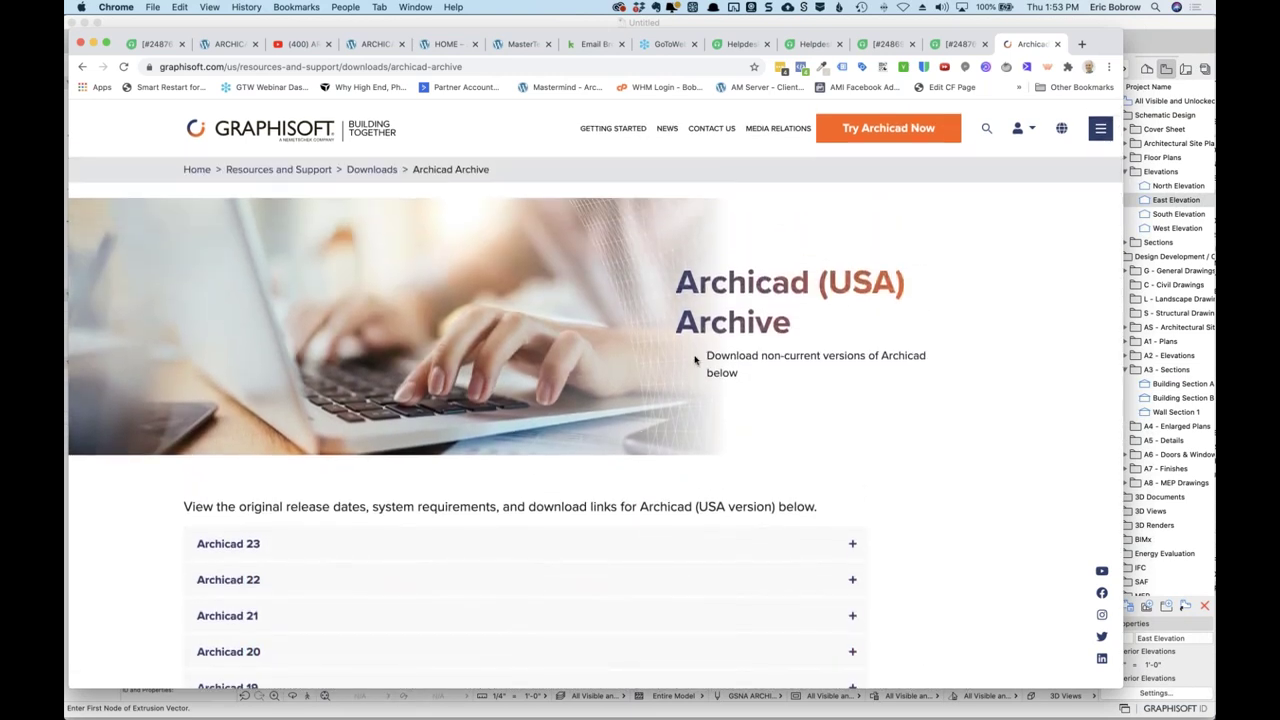
pyautogui.click(1084, 45)
# Search Google for 'archicad 8.1 library' and open the Shoegnome old libraries article.
pyautogui.write('archicad')
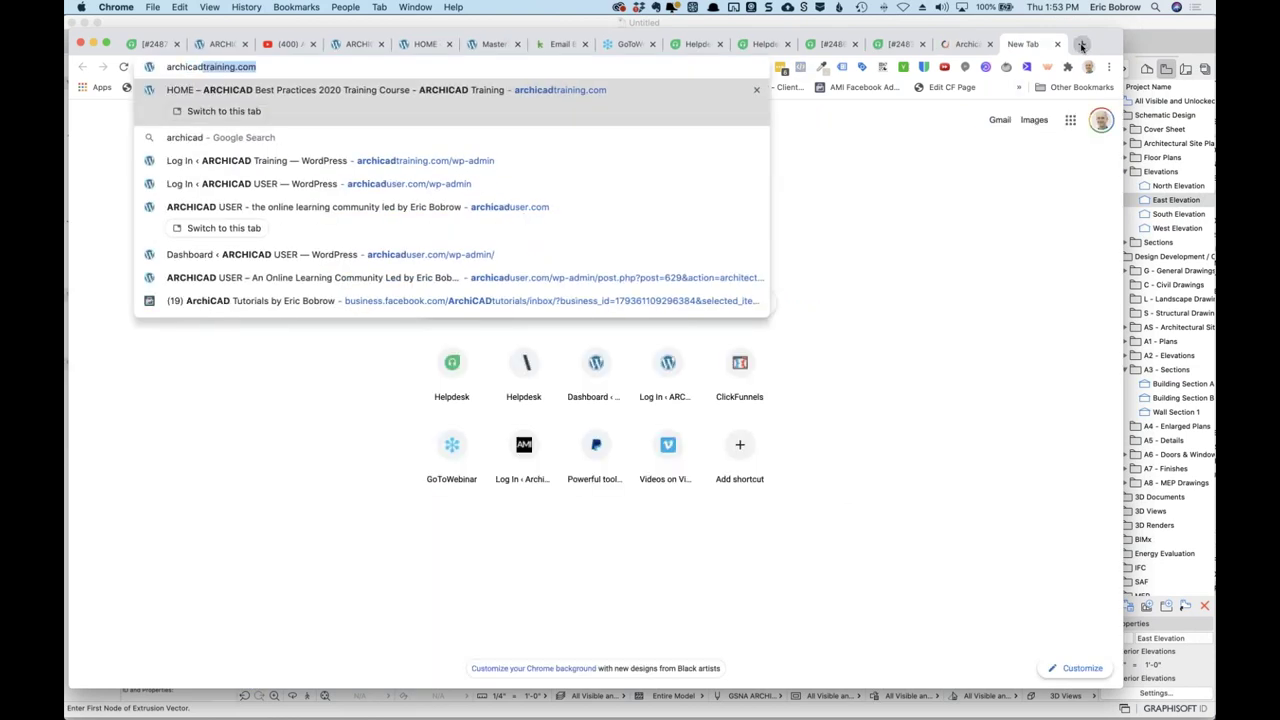
pyautogui.write(' 8.1 library')
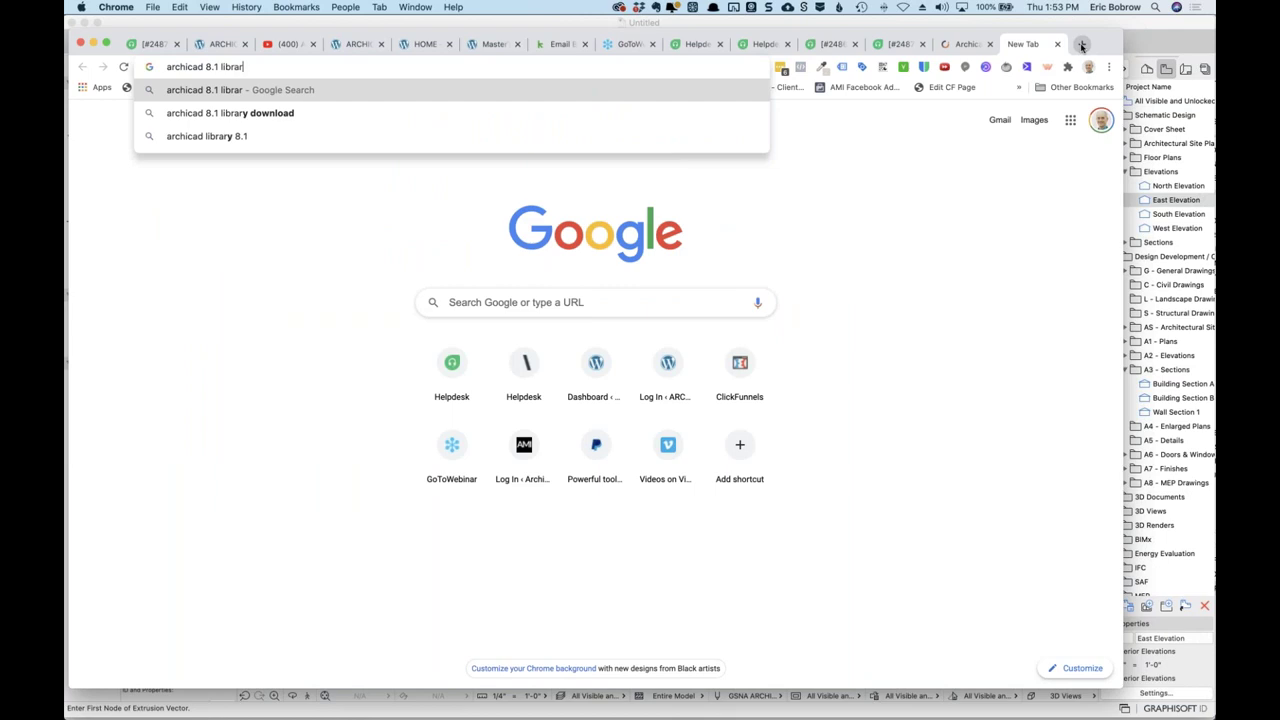
pyautogui.press('Return')
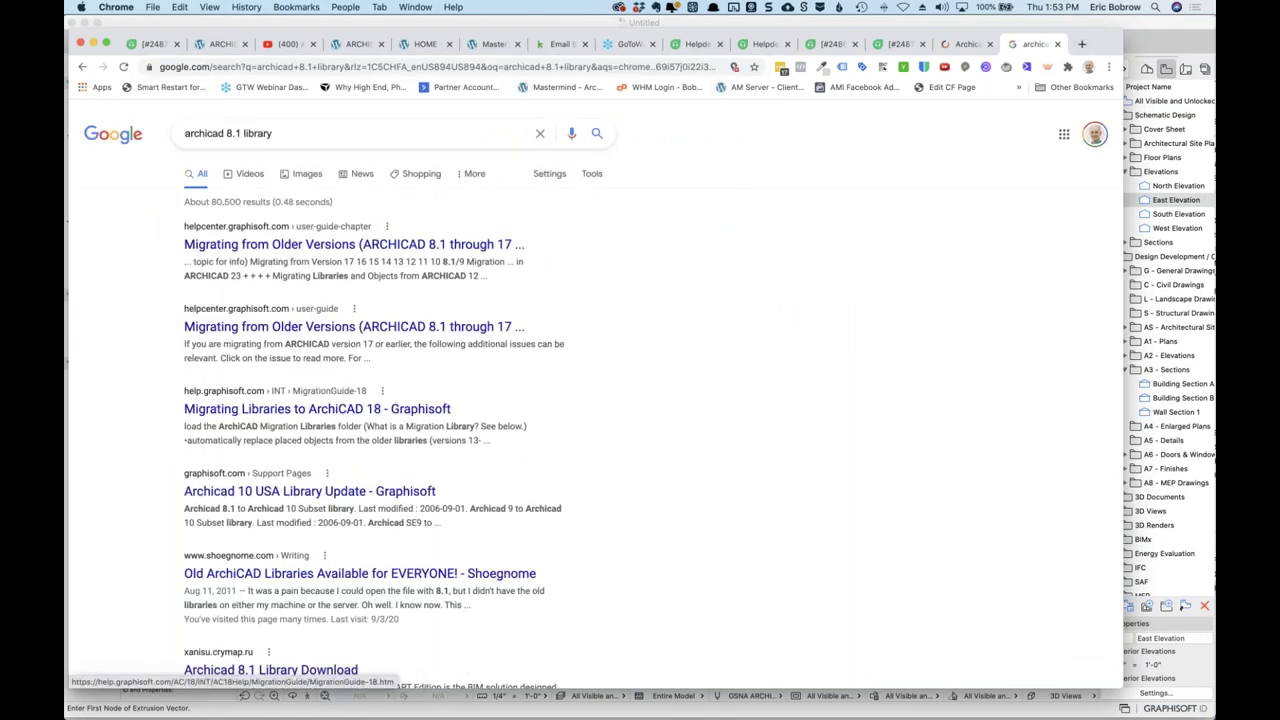
pyautogui.click(360, 573)
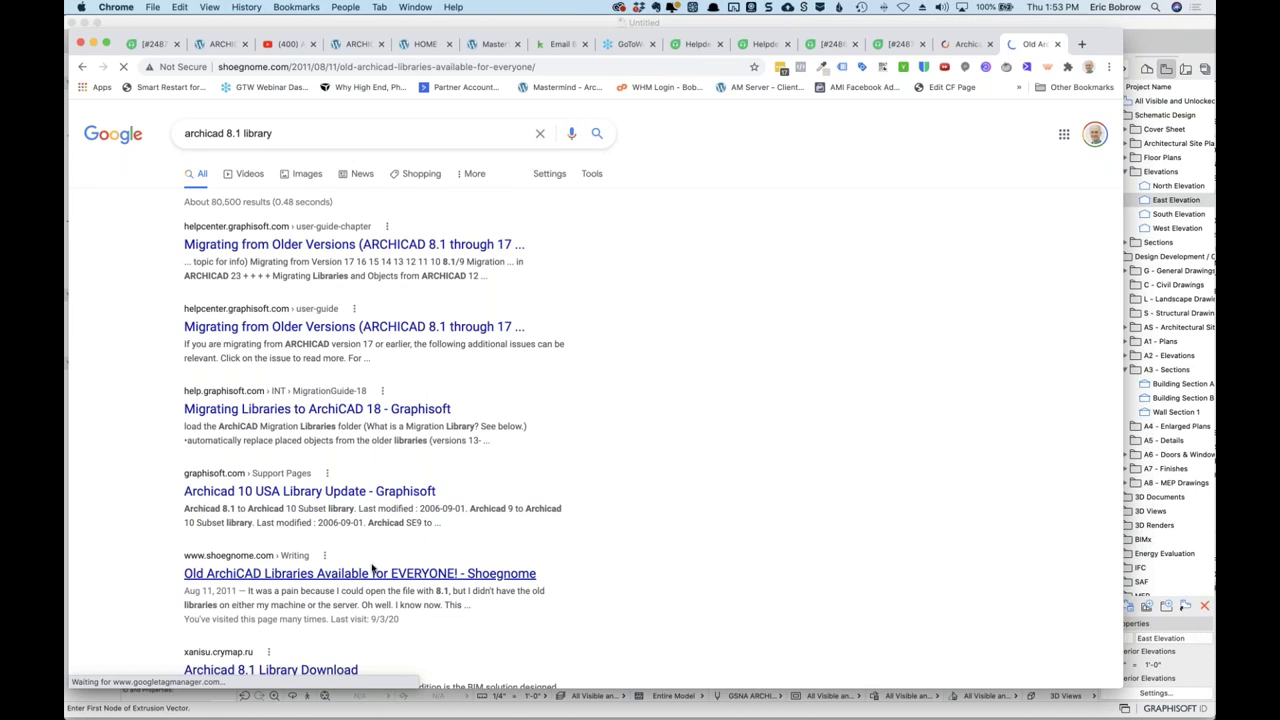
# Read the Shoegnome article's update notes about dead Graphisoft library links.
pyautogui.scroll(-3, 327, 427)
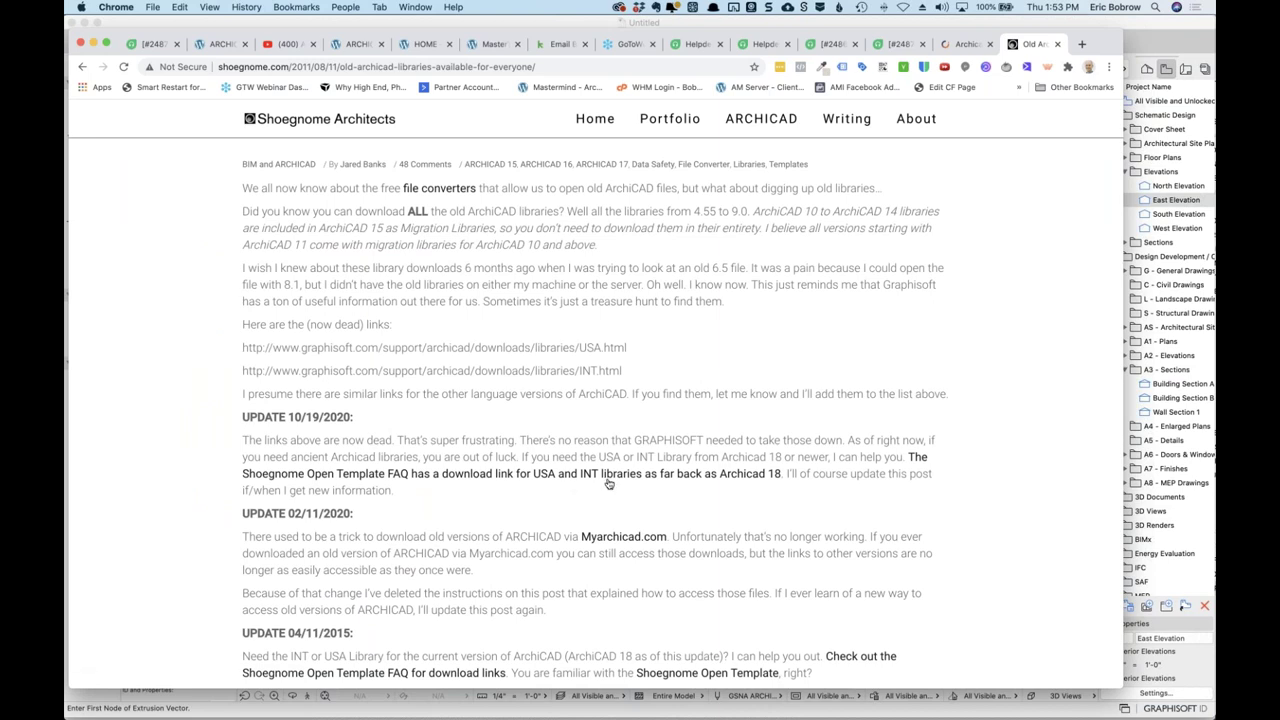
pyautogui.scroll(-2, 609, 484)
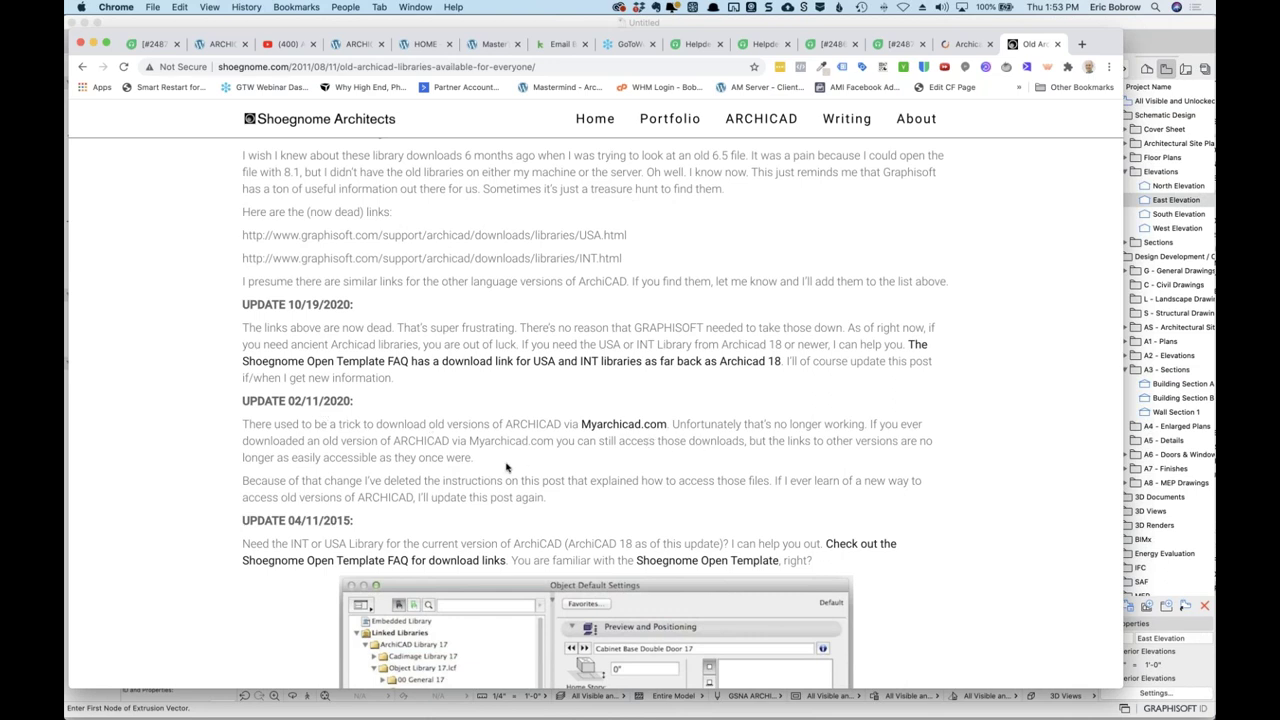
pyautogui.scroll(-1, 488, 511)
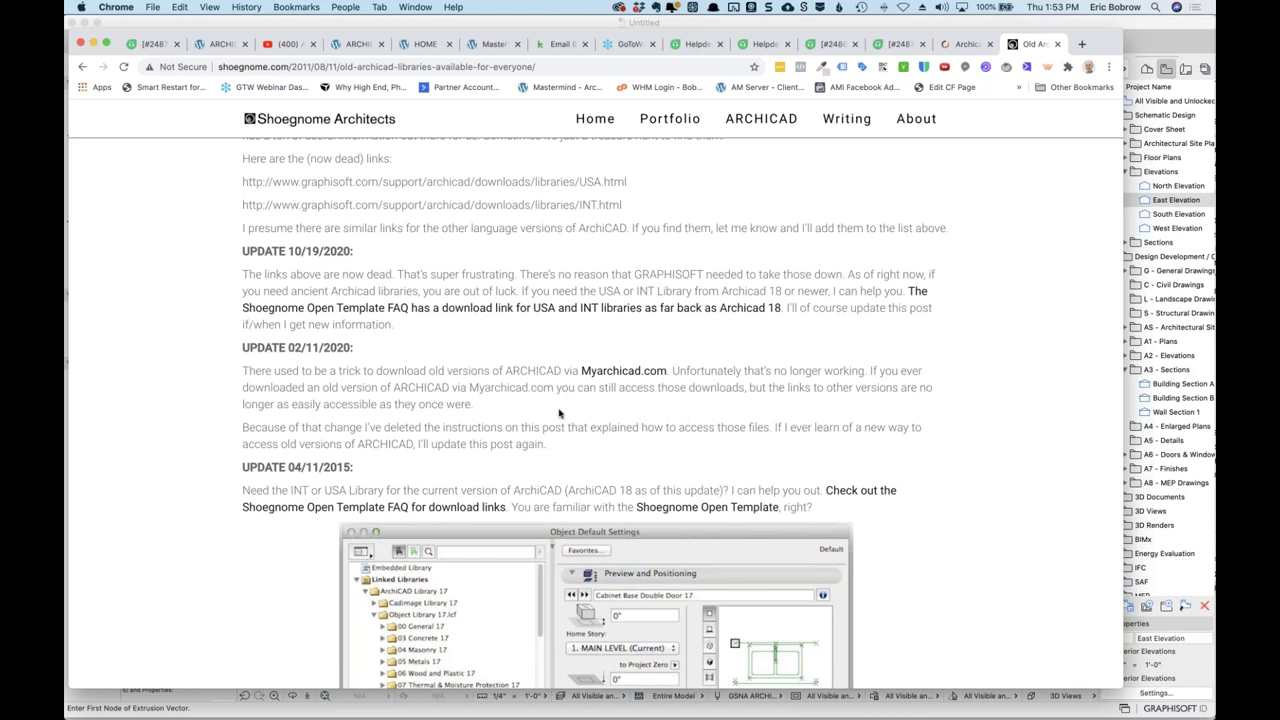
pyautogui.scroll(3, 502, 420)
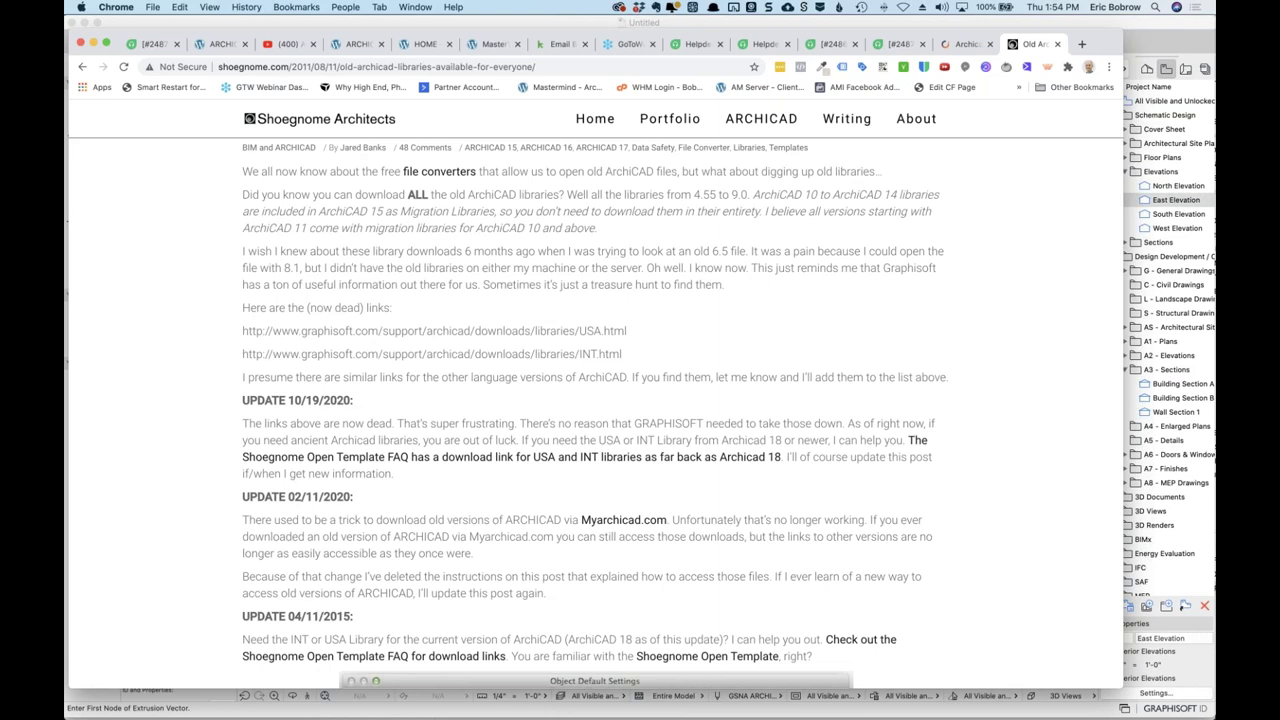
pyautogui.press('super+Tab')
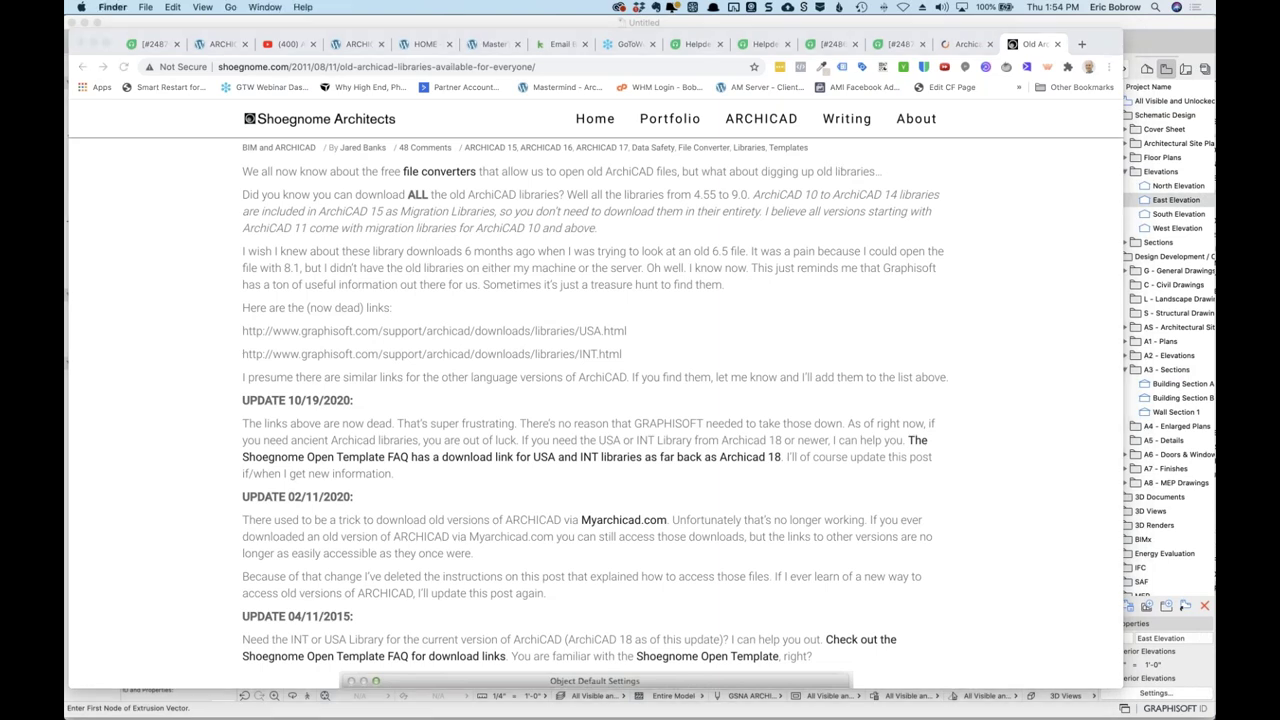
pyautogui.press('super+n')
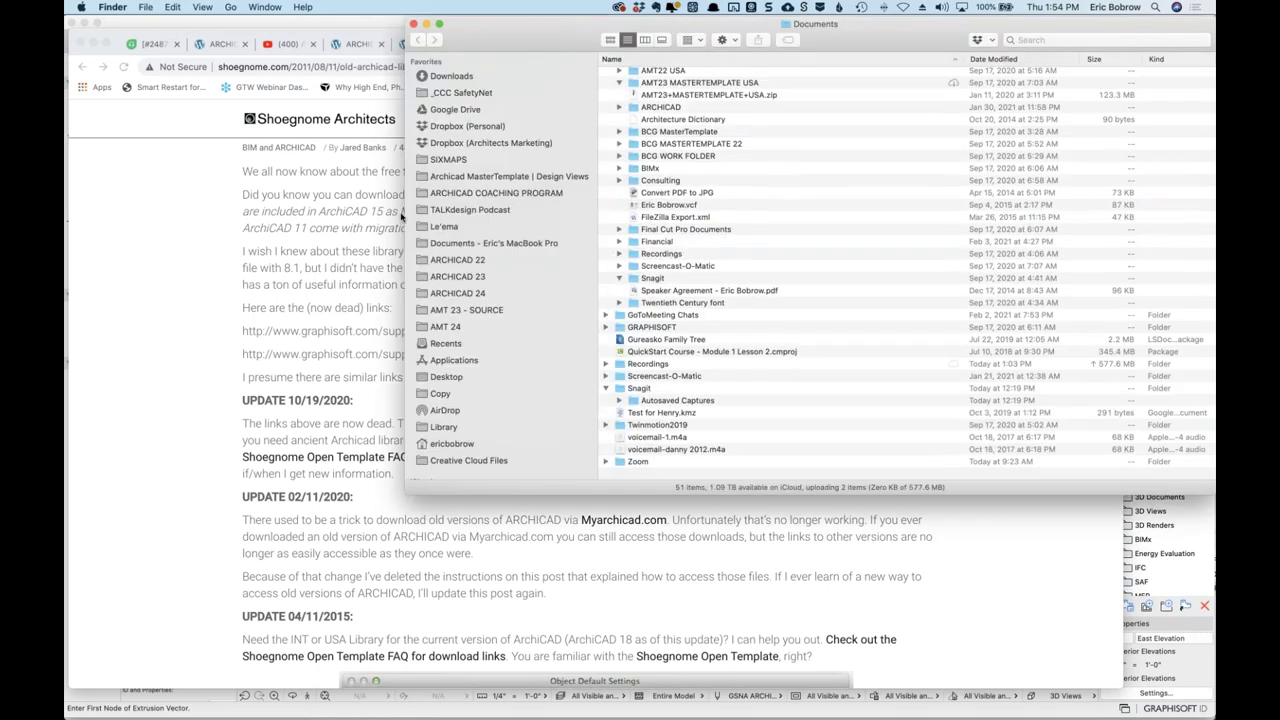
pyautogui.click(1037, 39)
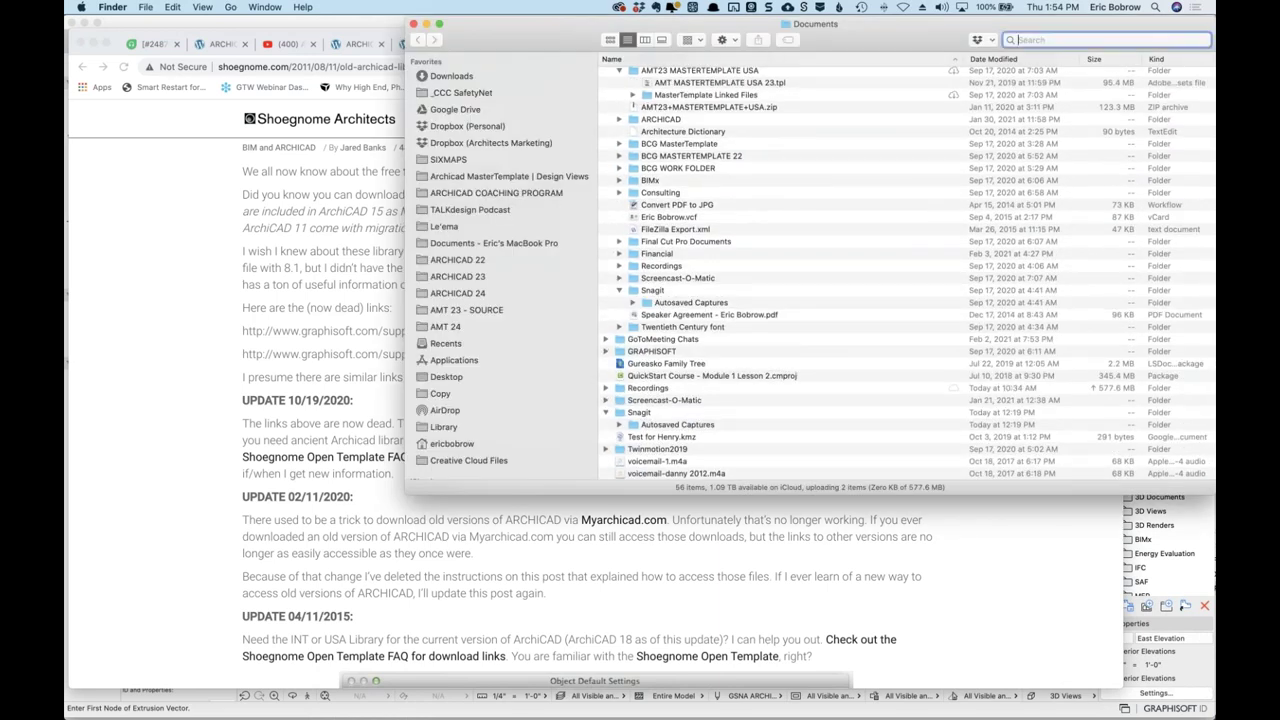
pyautogui.write('archicad')
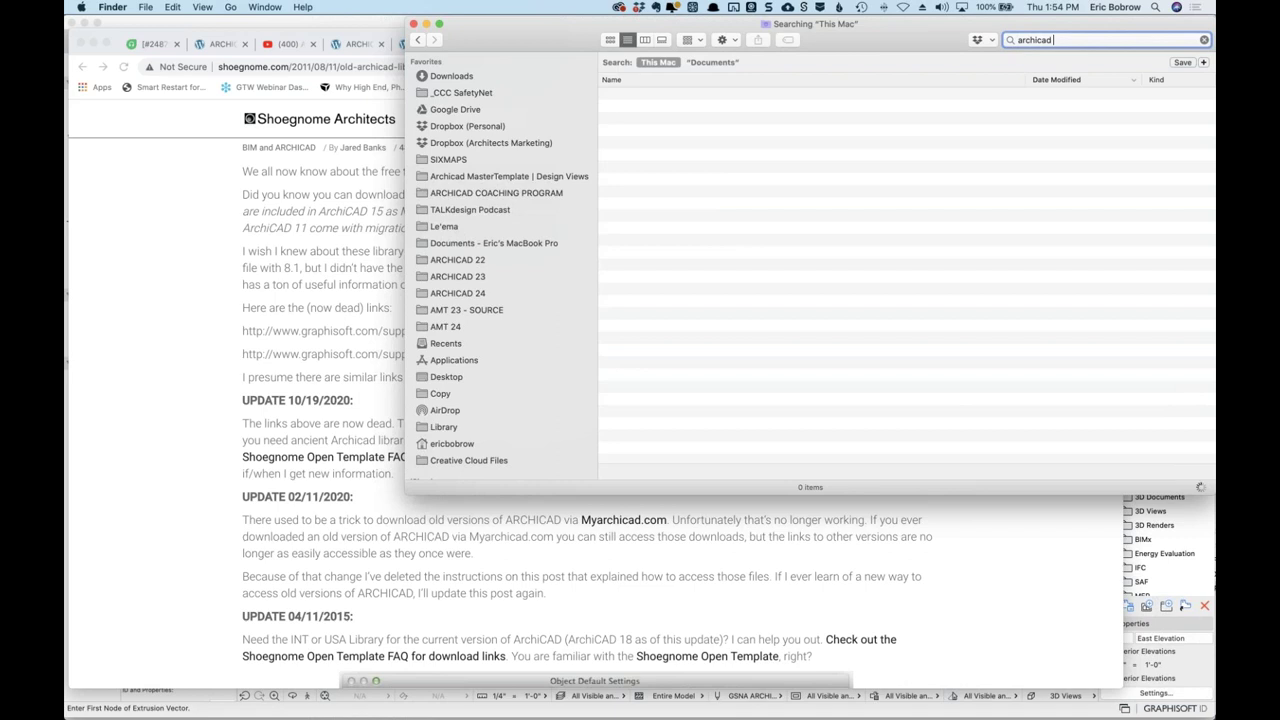
pyautogui.press('BackSpace')
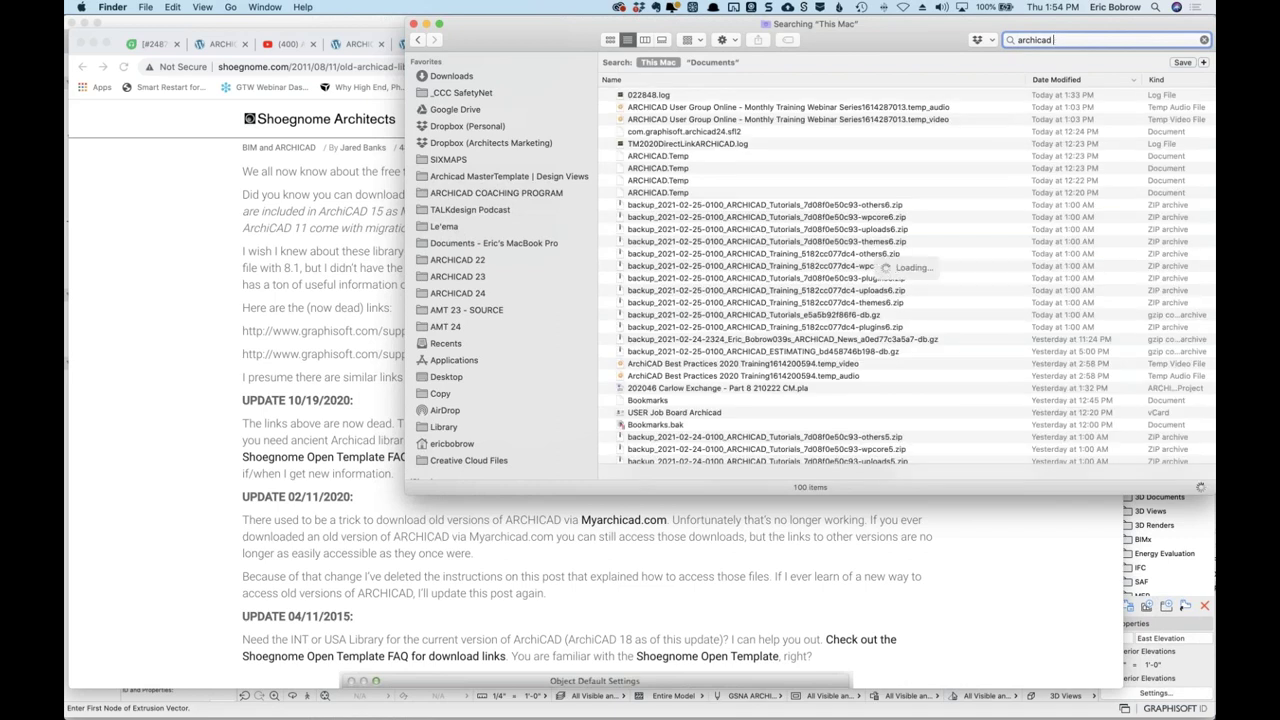
pyautogui.write('8.1')
pyautogui.click(1058, 62)
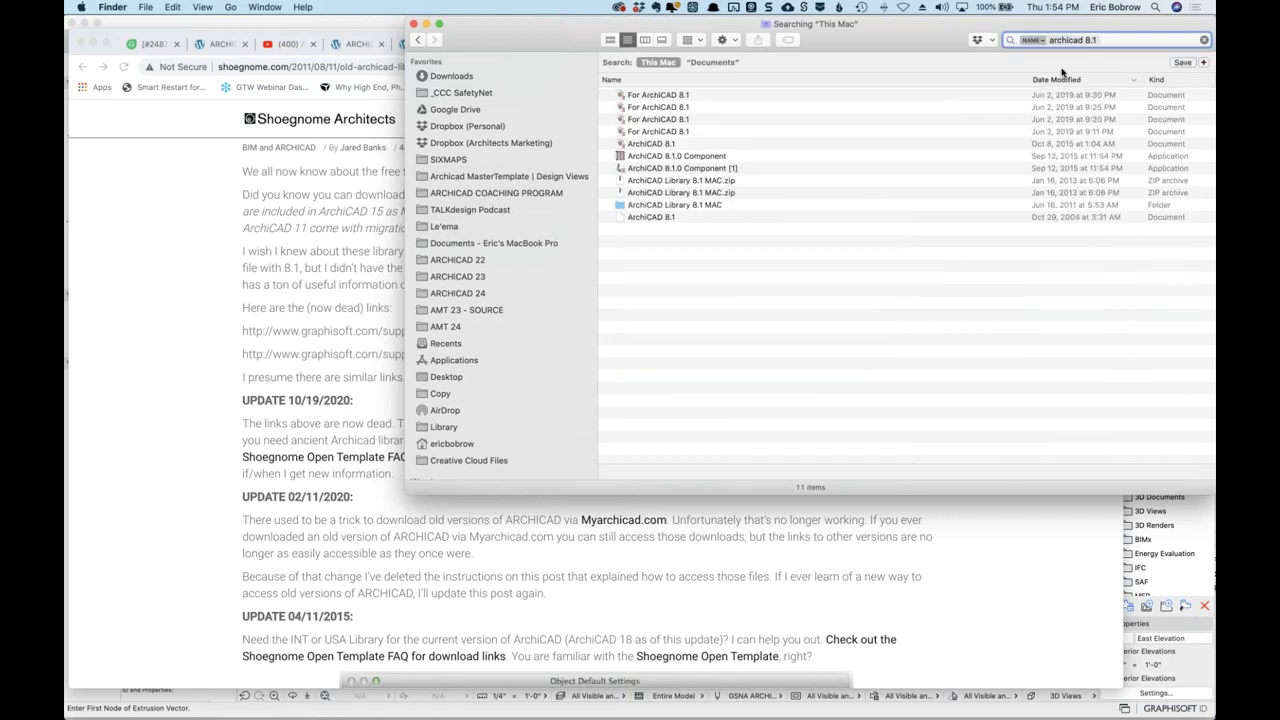
pyautogui.click(711, 207)
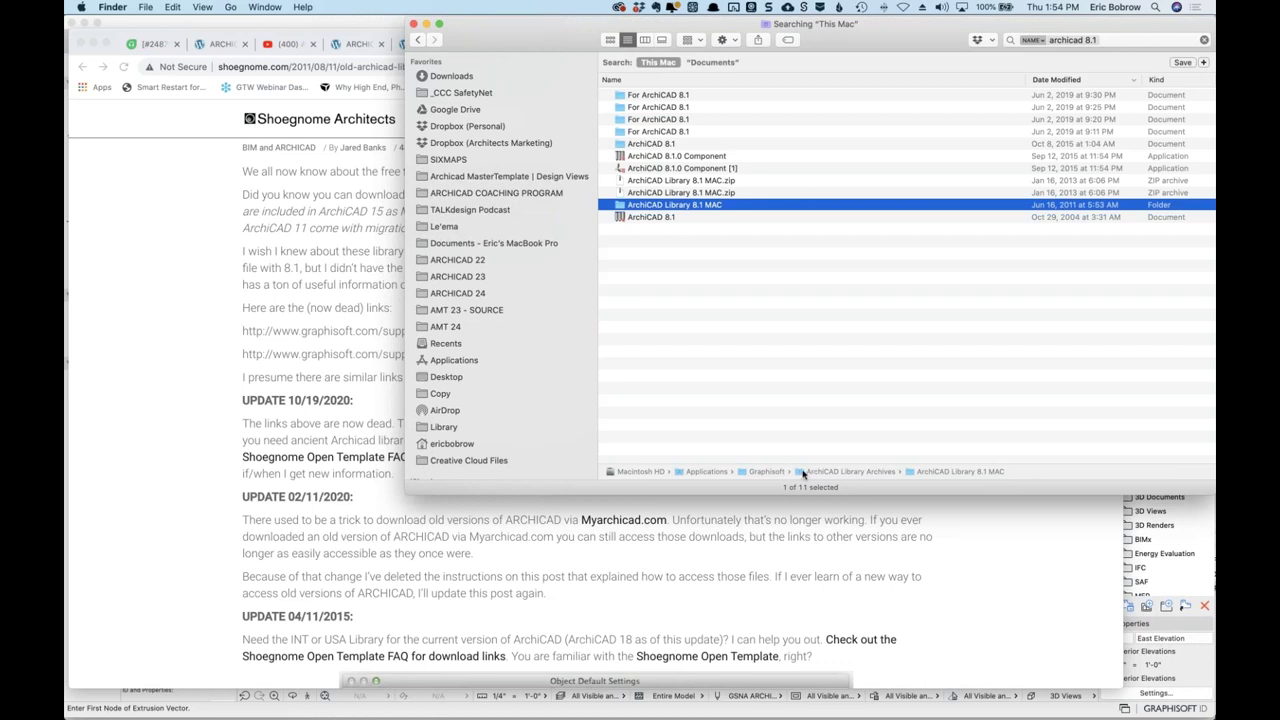
pyautogui.doubleClick(802, 474)
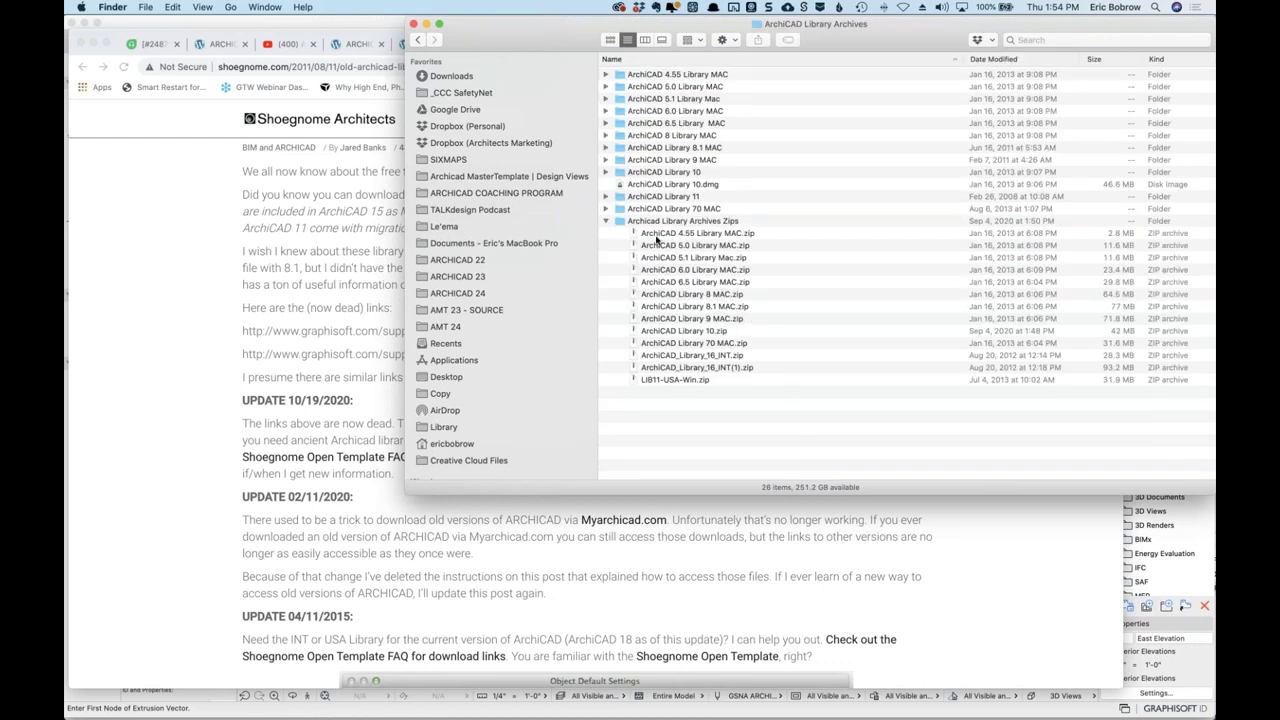
pyautogui.click(731, 308)
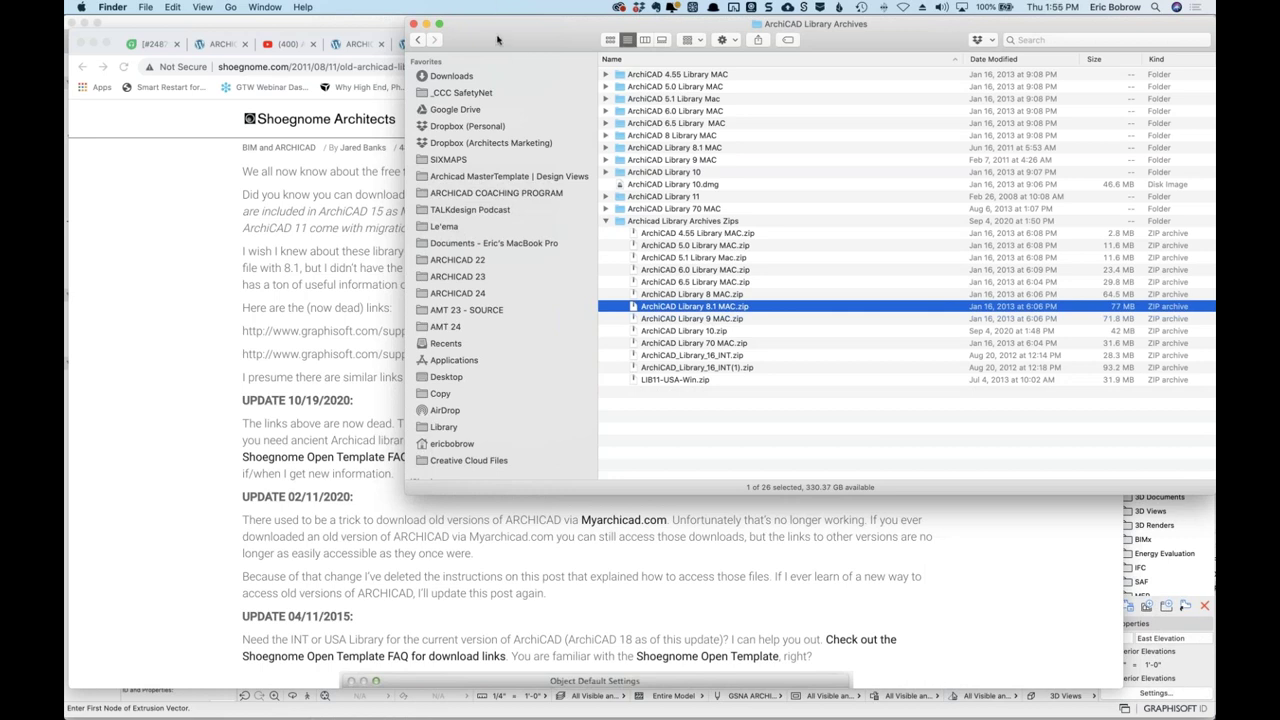
pyautogui.press('super+w')
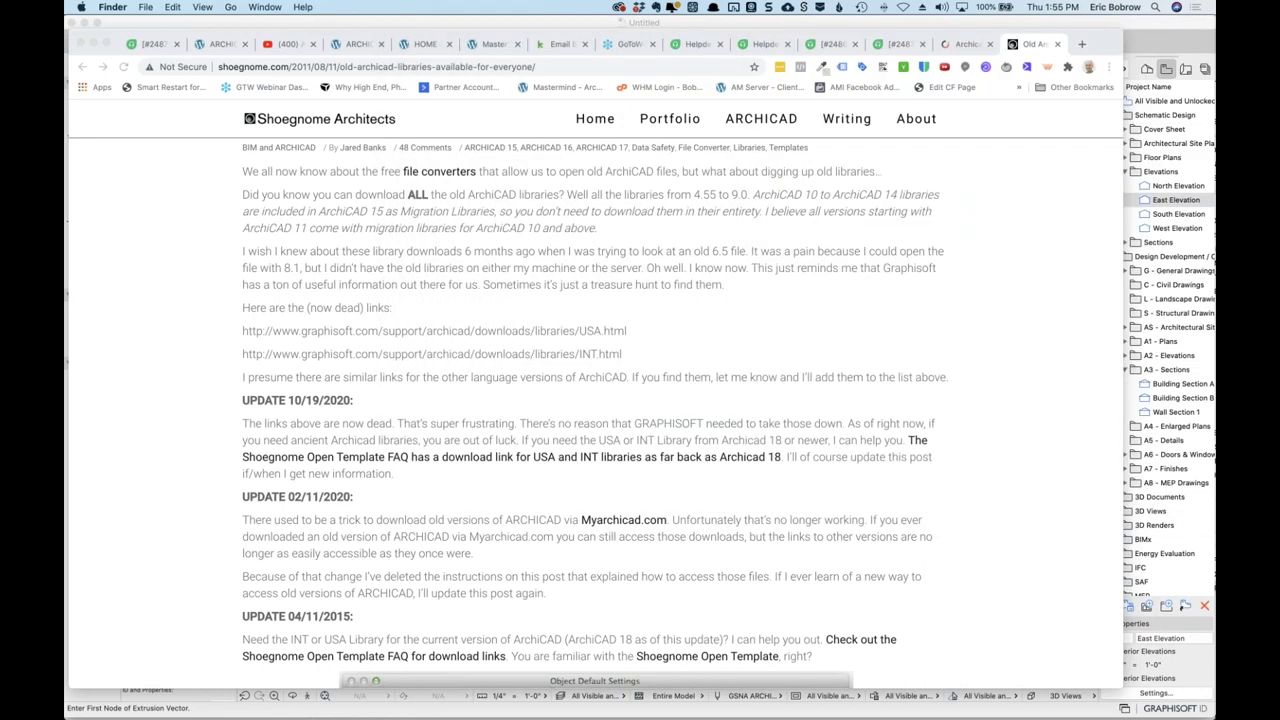
# Return to Chrome's Freshdesk ticket about trimming walls and missing AC 8.1 library parts.
pyautogui.click(990, 237)
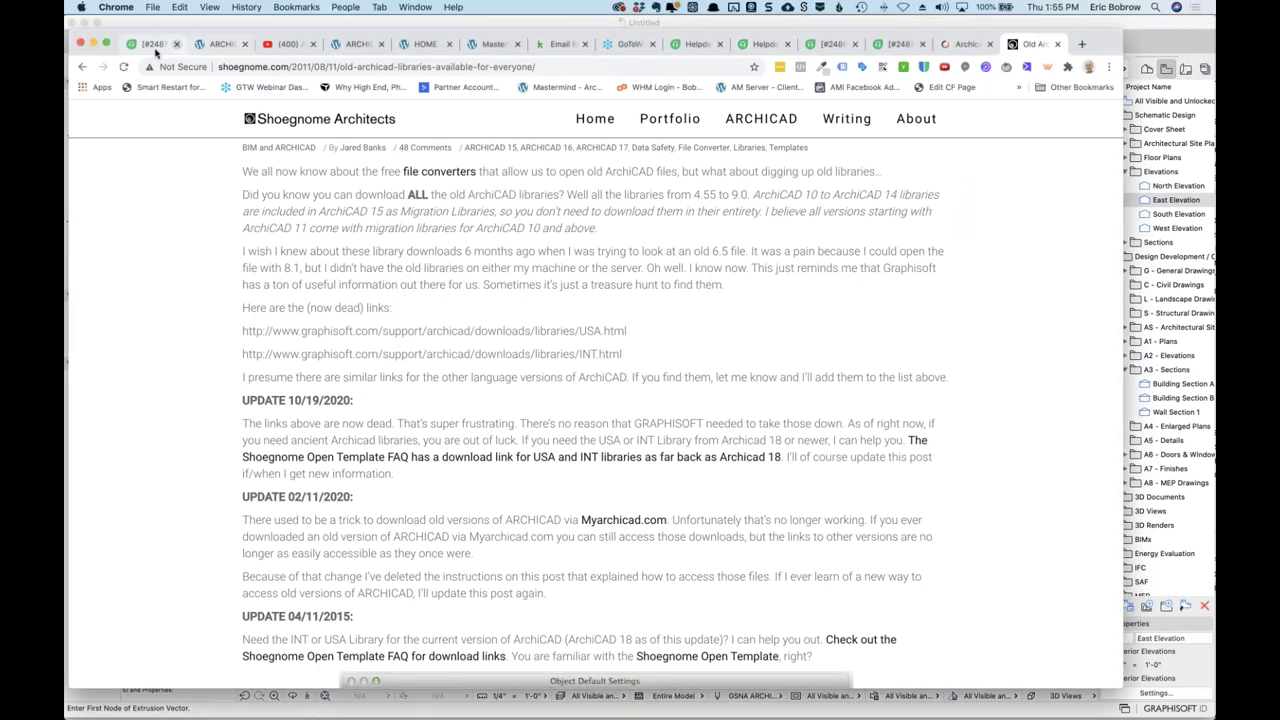
pyautogui.click(893, 44)
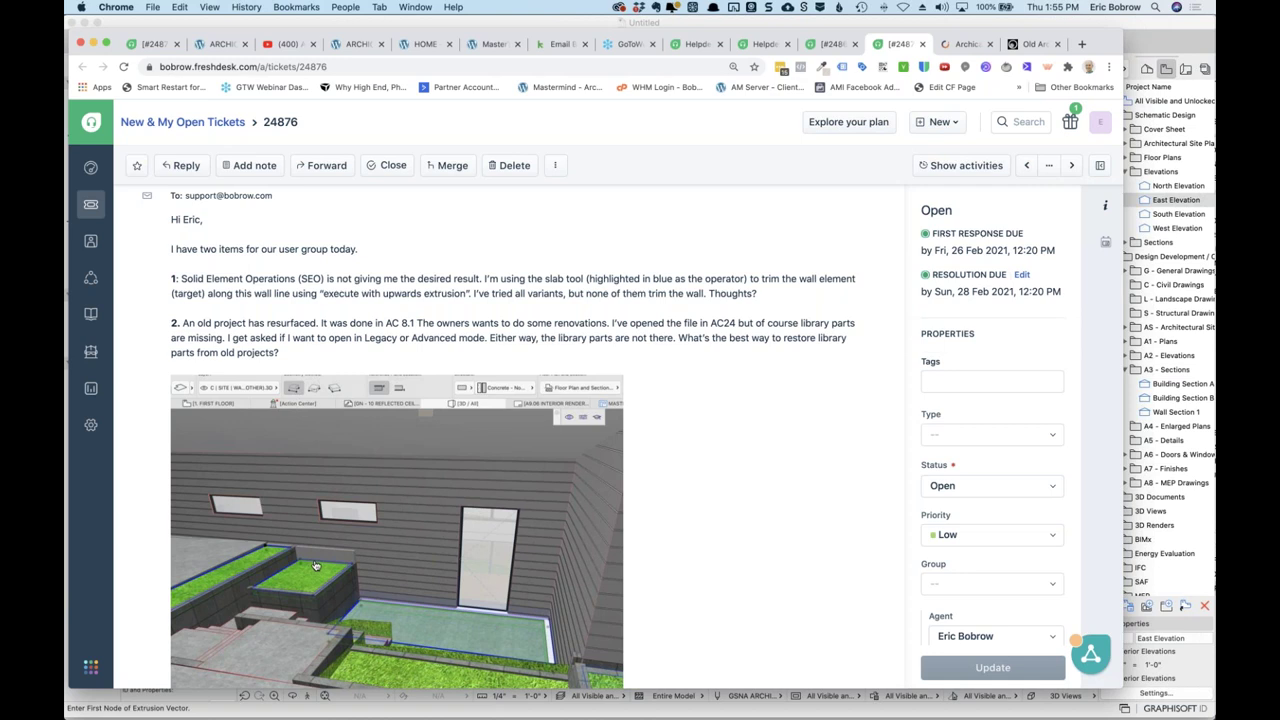
# Zoom the ticket to 150%, read down to its 3D screenshot, then return to ARCHICAD.
pyautogui.press('super+equal')
pyautogui.press('super+equal')
pyautogui.press('super+equal')
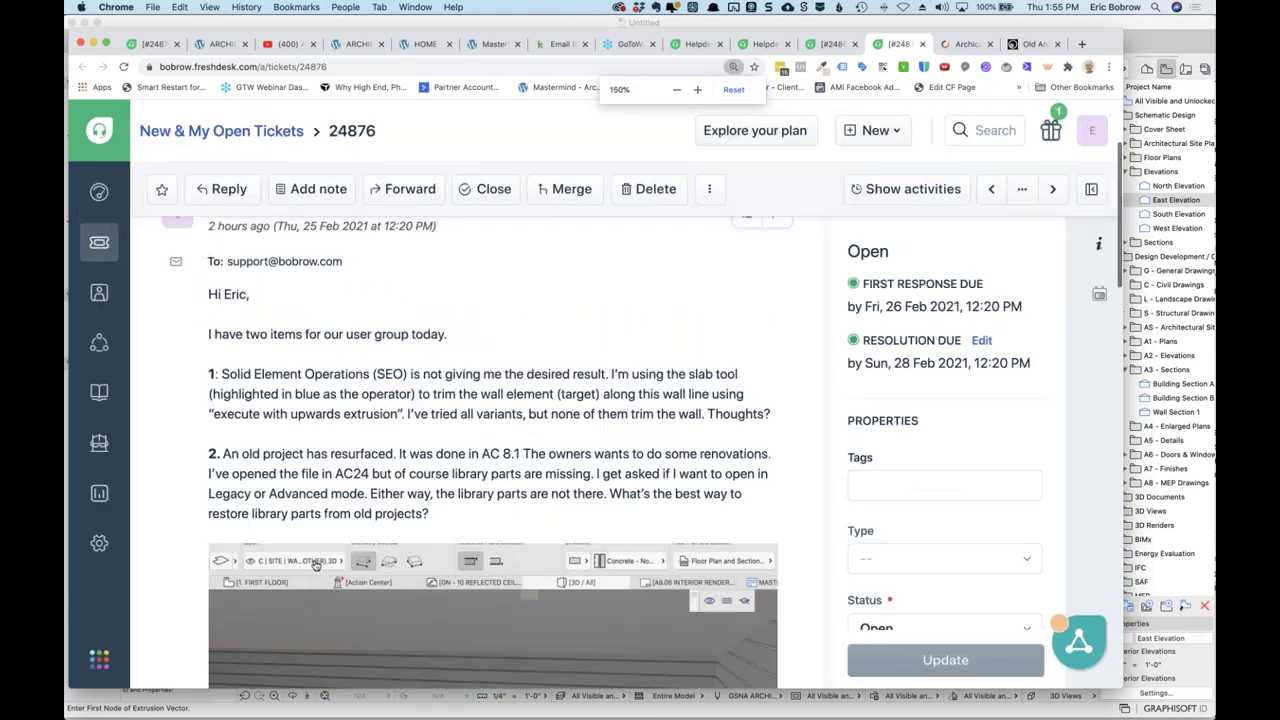
pyautogui.scroll(-5, 332, 560)
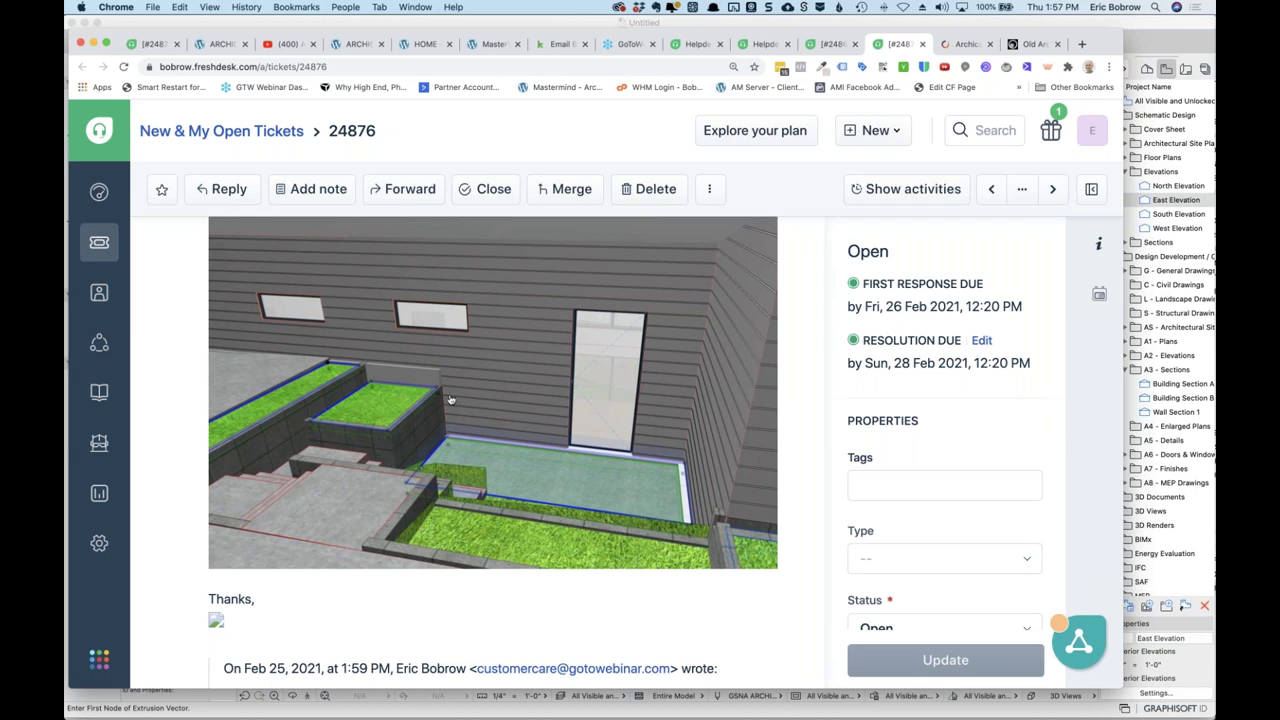
pyautogui.press('super+Tab')
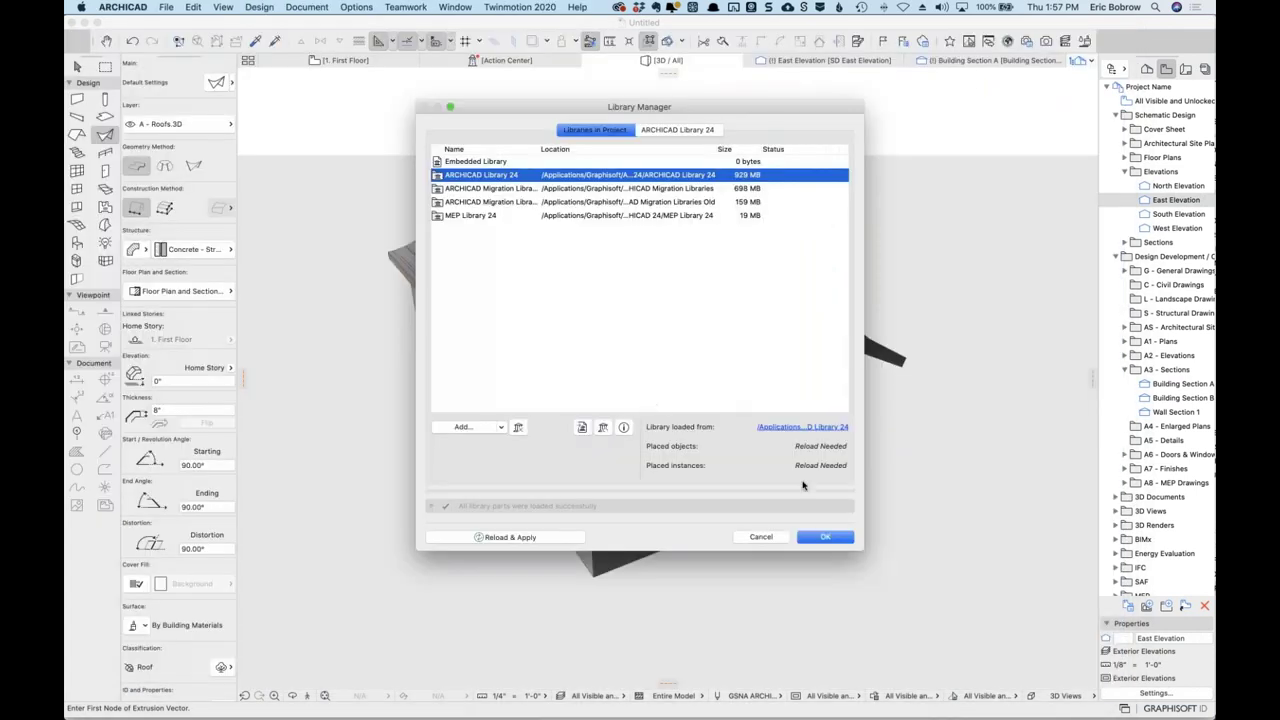
# Cancel the Library Manager and draw a rectangular slab on the 1. First Floor plan.
pyautogui.click(768, 538)
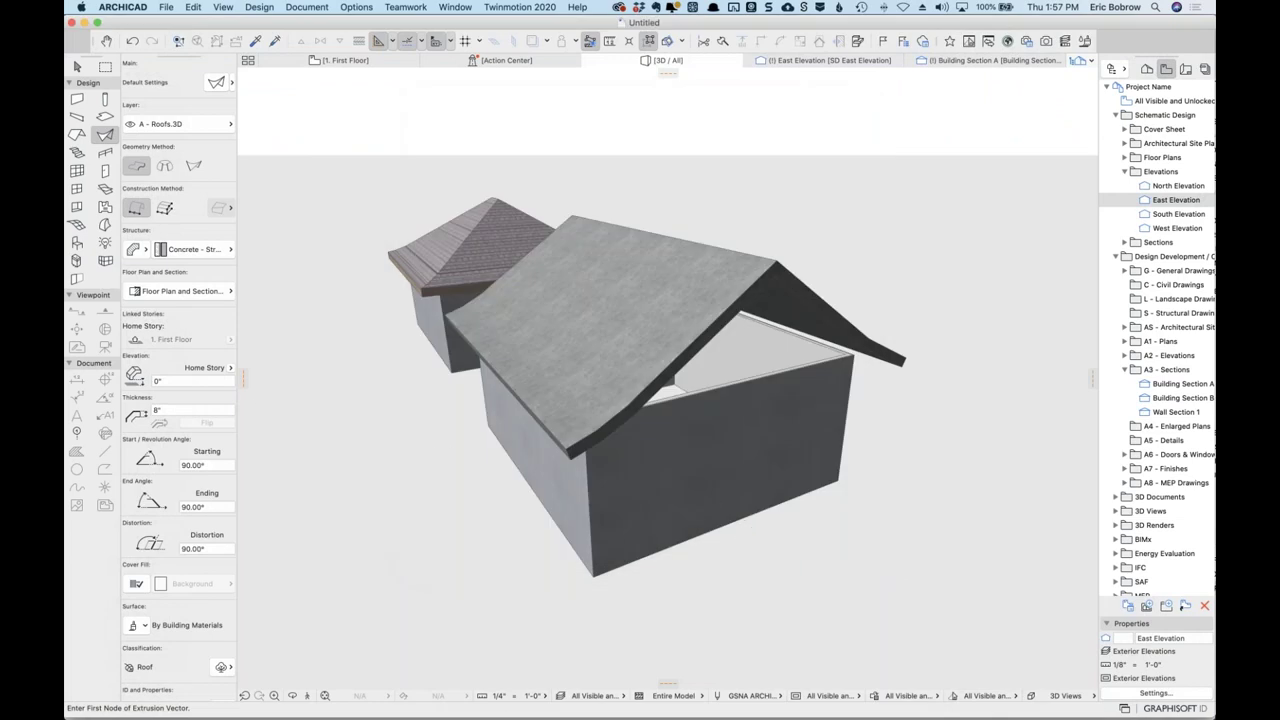
pyautogui.click(105, 117)
pyautogui.click(340, 62)
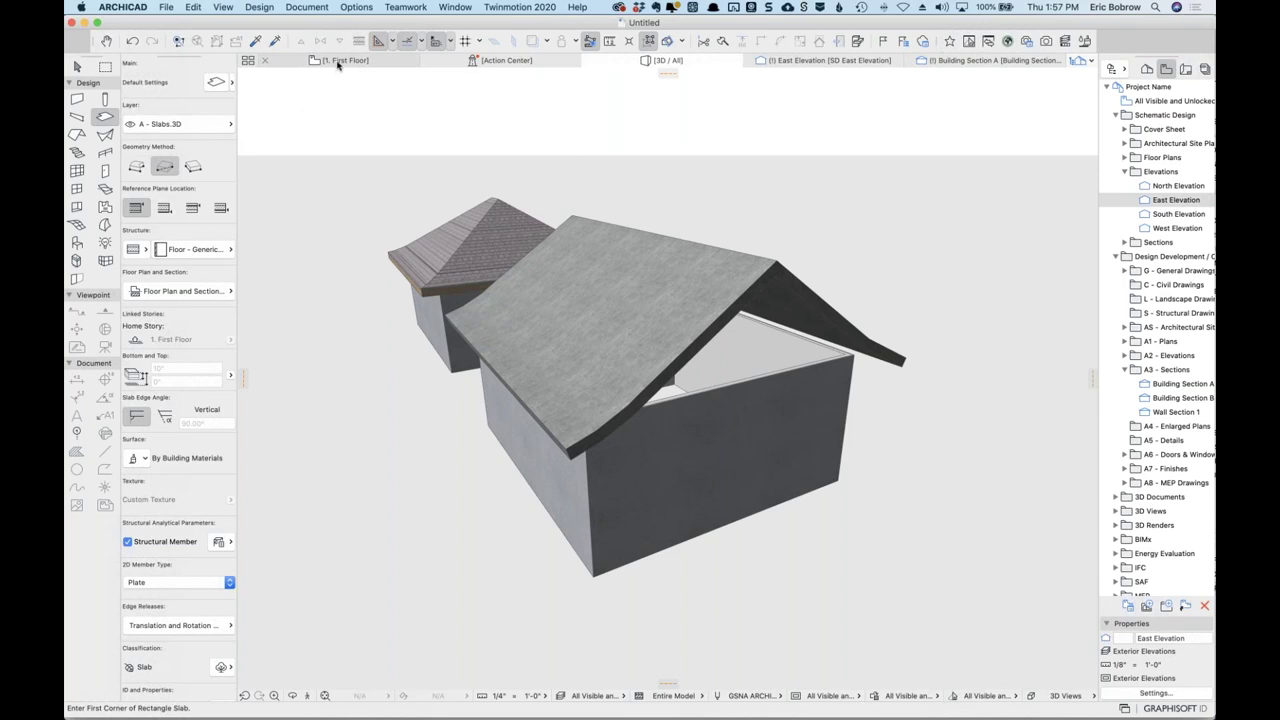
pyautogui.scroll(-5, 615, 340)
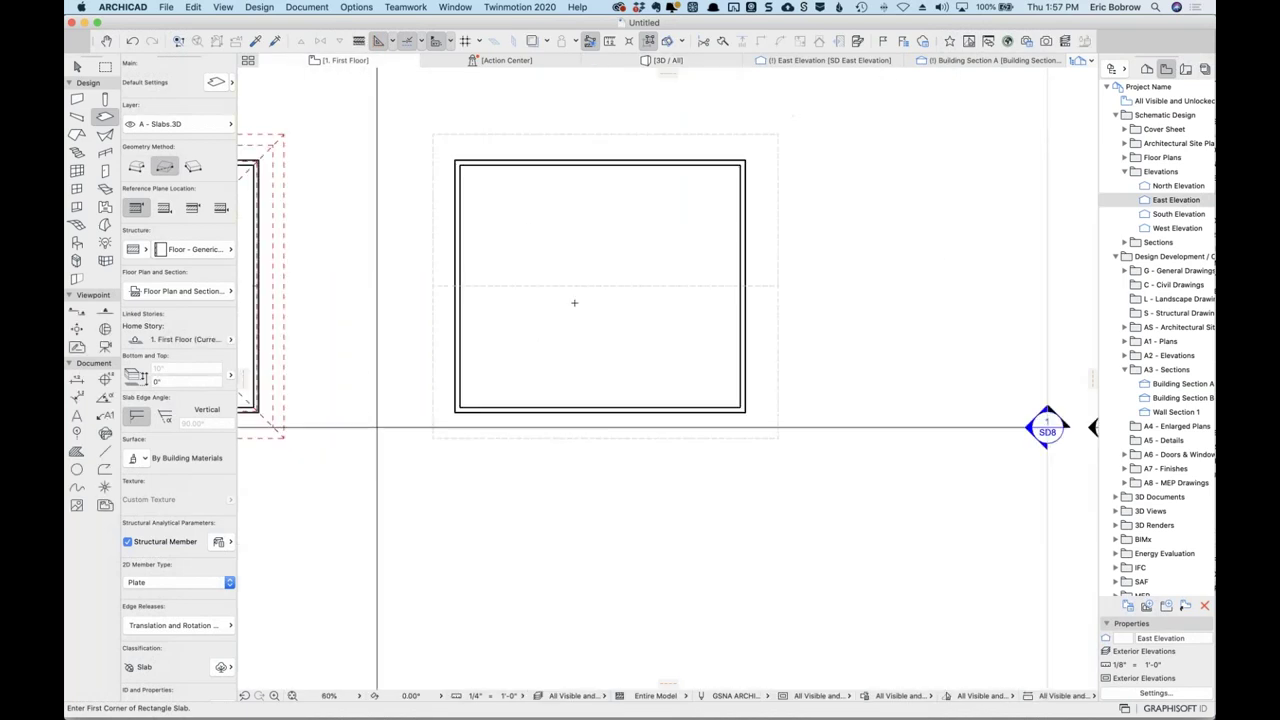
pyautogui.click(409, 114)
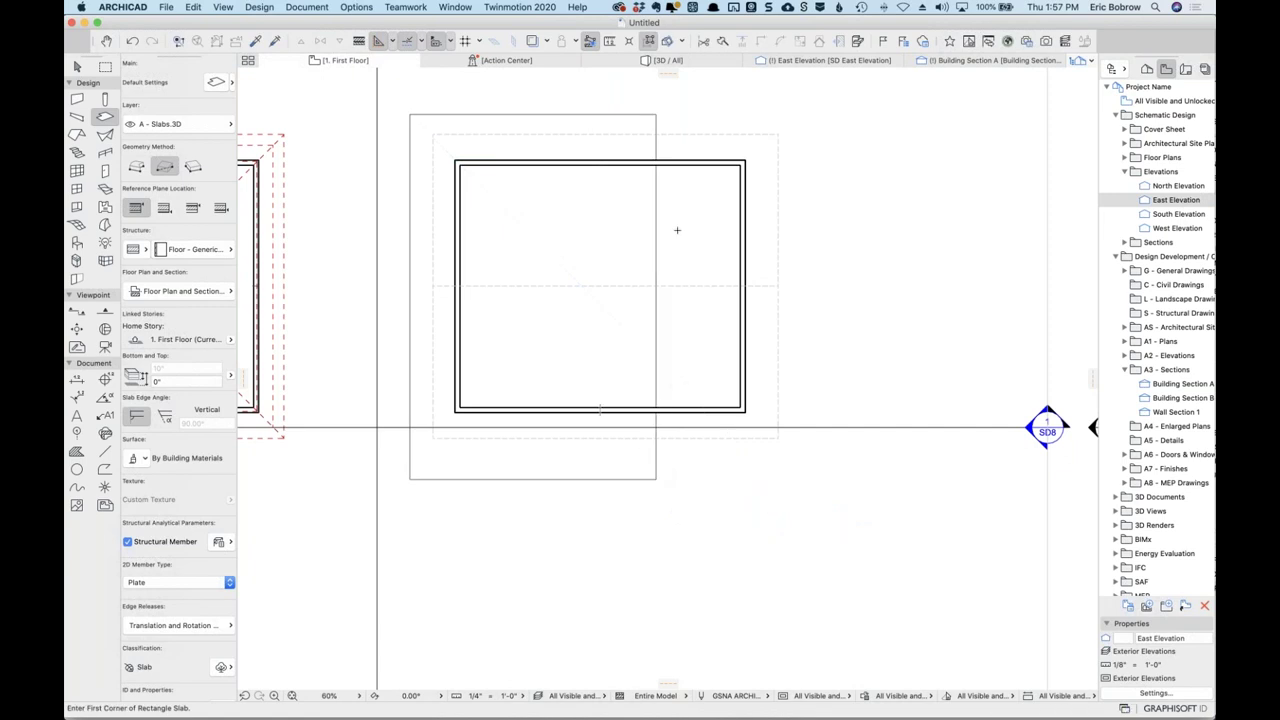
# Back in the 3D view, orbit closer and select the wooden deck slab.
pyautogui.click(675, 62)
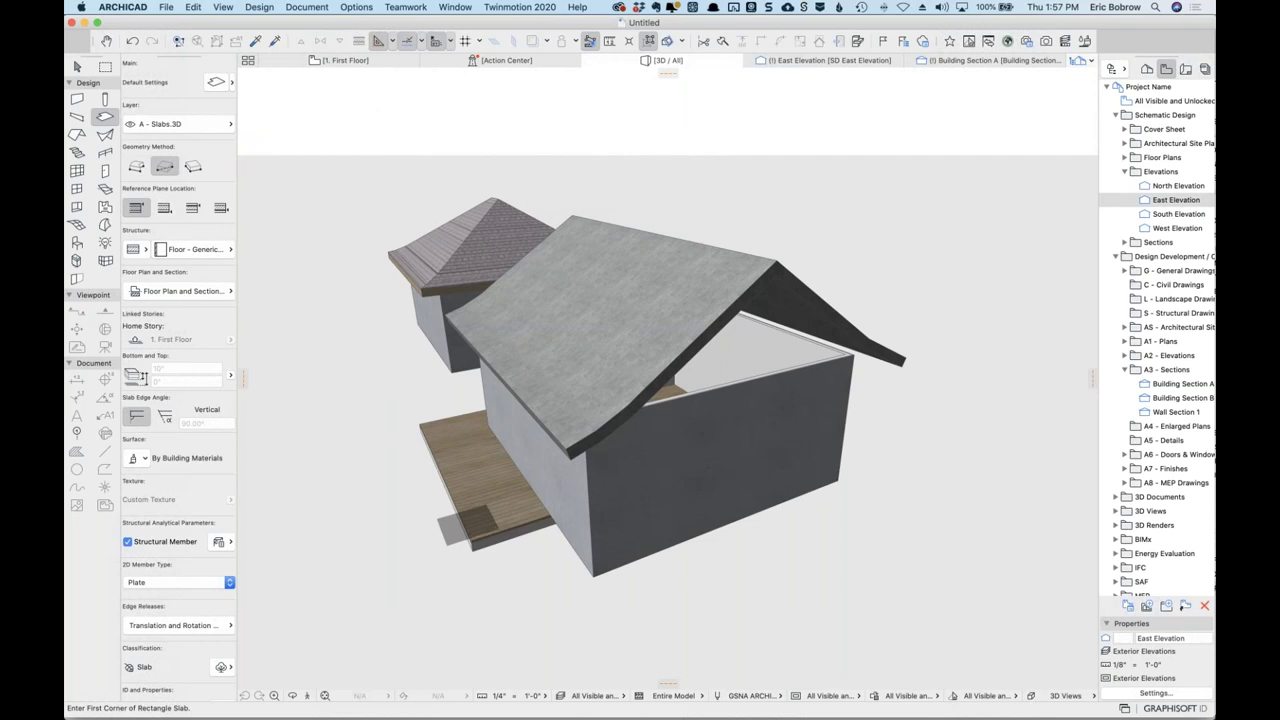
pyautogui.scroll(5, 488, 516)
pyautogui.keyDown('shift'); pyautogui.moveTo(586, 591); pyautogui.dragTo(751, 346, button='middle'); pyautogui.keyUp('shift')
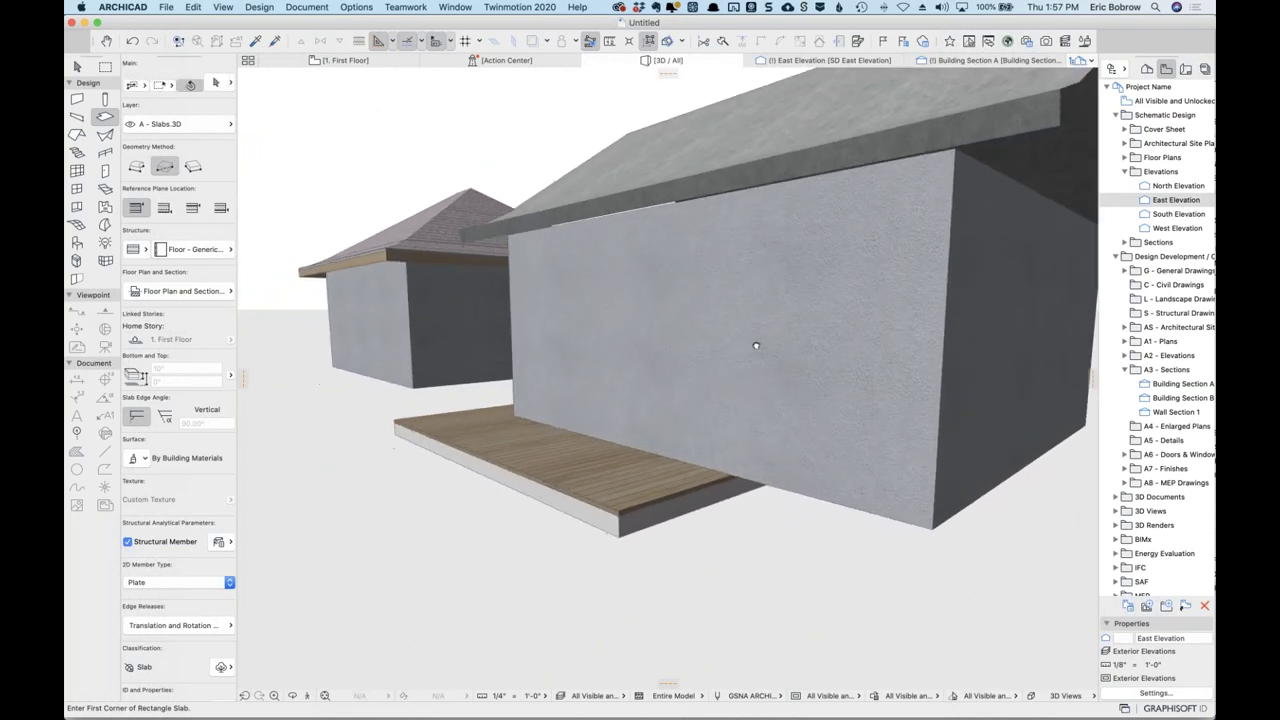
pyautogui.click(634, 510)
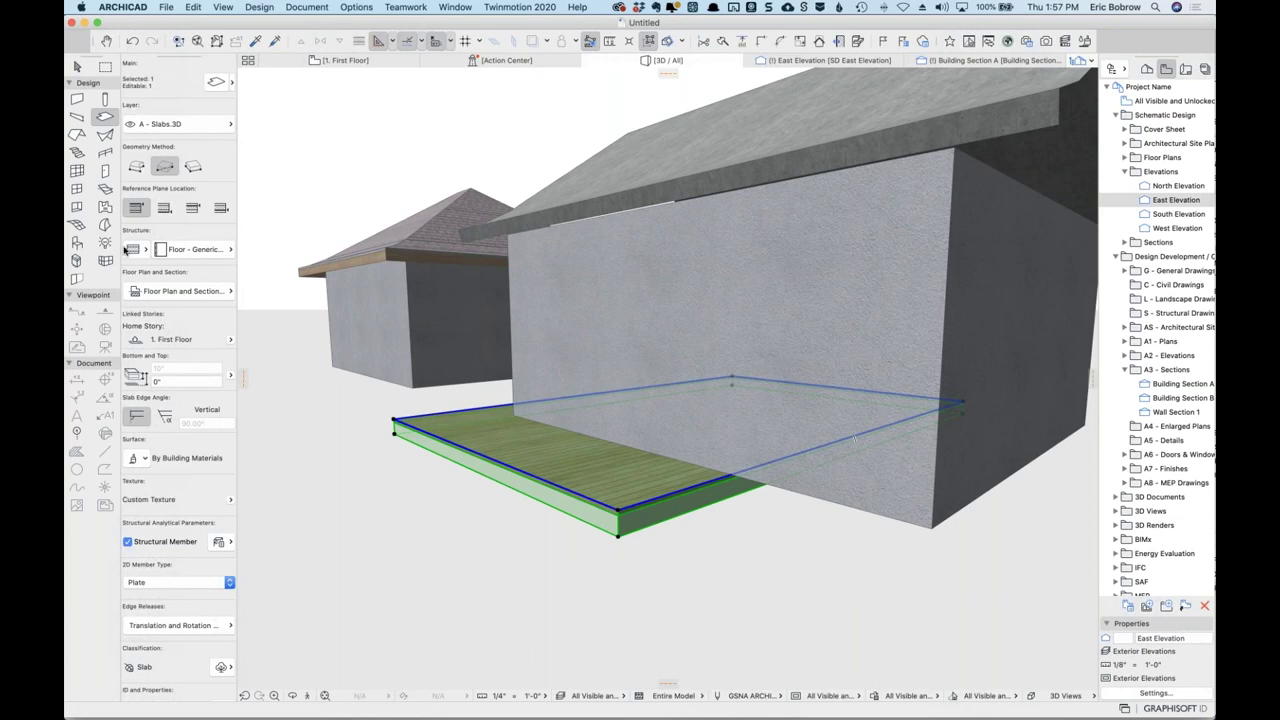
# Give the slab a basic building-material structure of Earth.
pyautogui.click(134, 248)
pyautogui.click(220, 250)
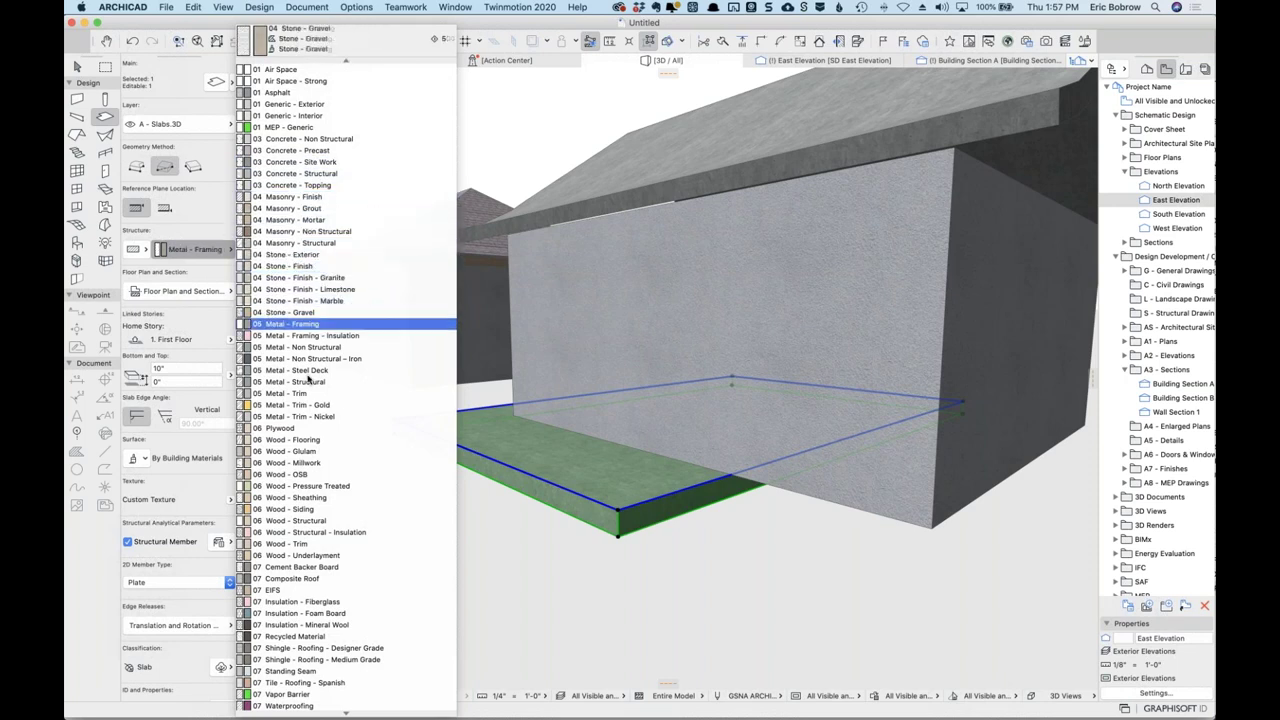
pyautogui.scroll(-5, 335, 505)
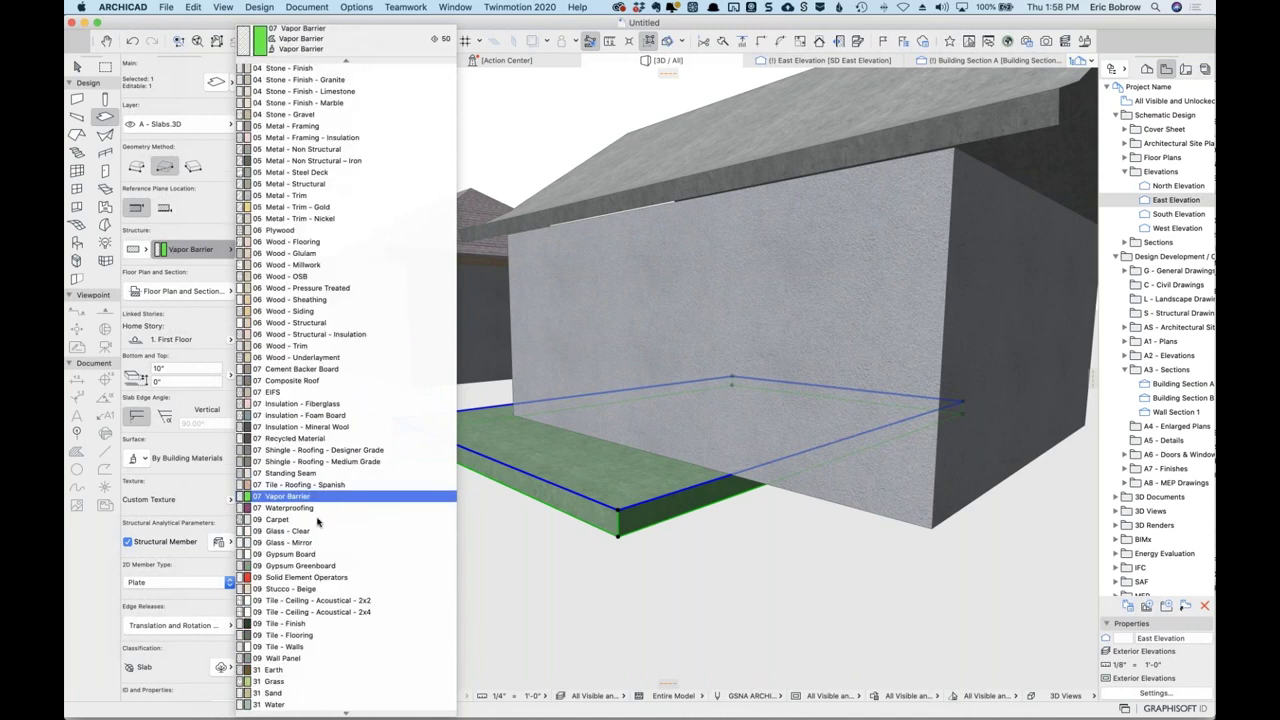
pyautogui.click(275, 669)
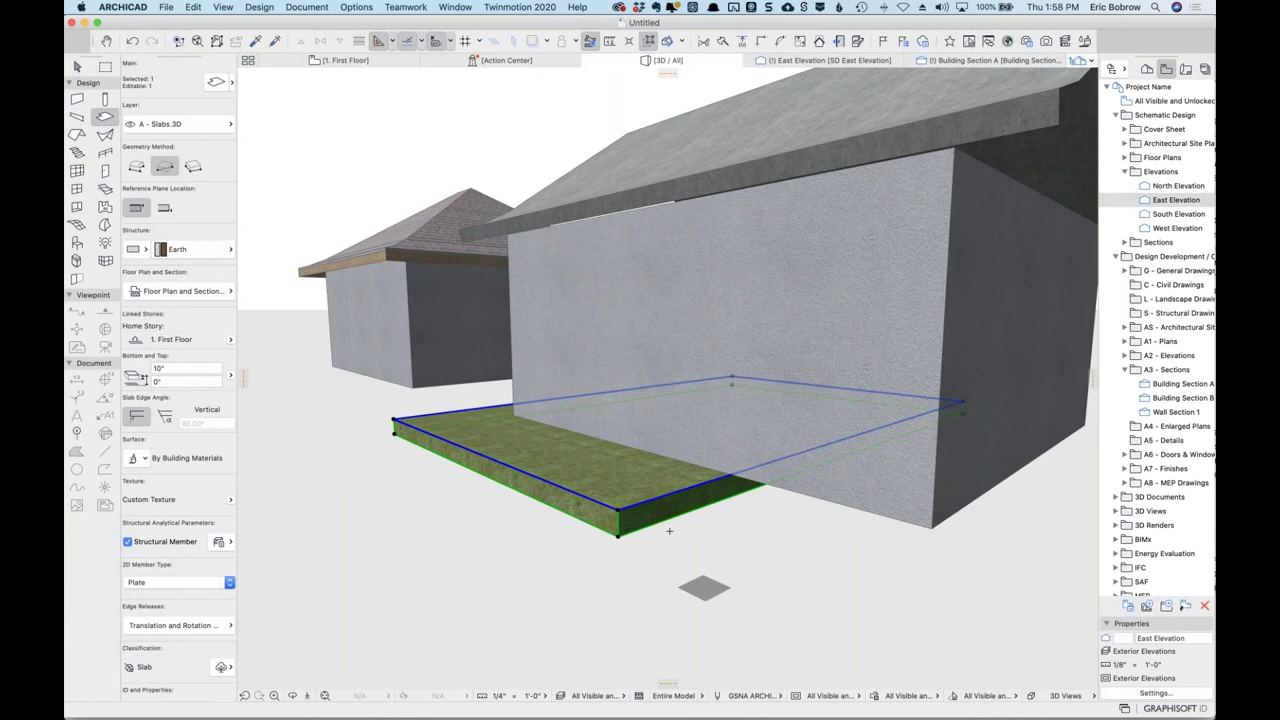
# Thicken the earth slab to 2'-9 3/4" against the wall.
pyautogui.click(617, 507)
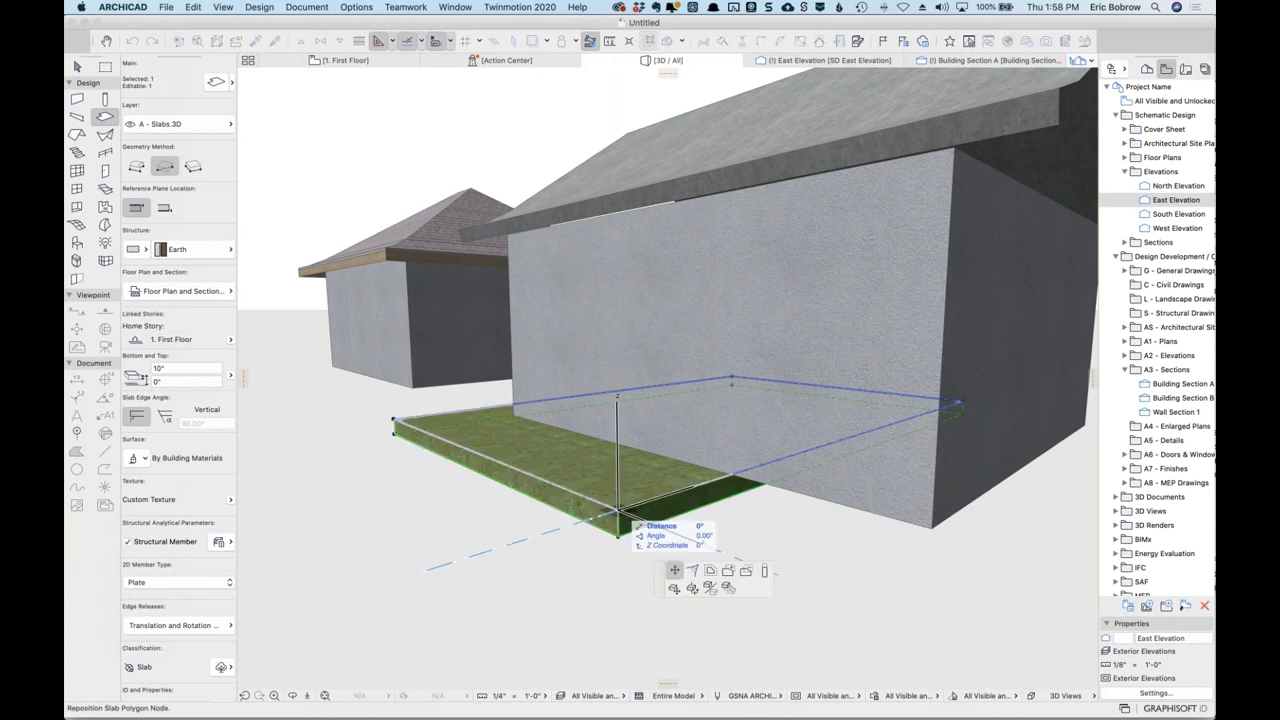
pyautogui.click(781, 126)
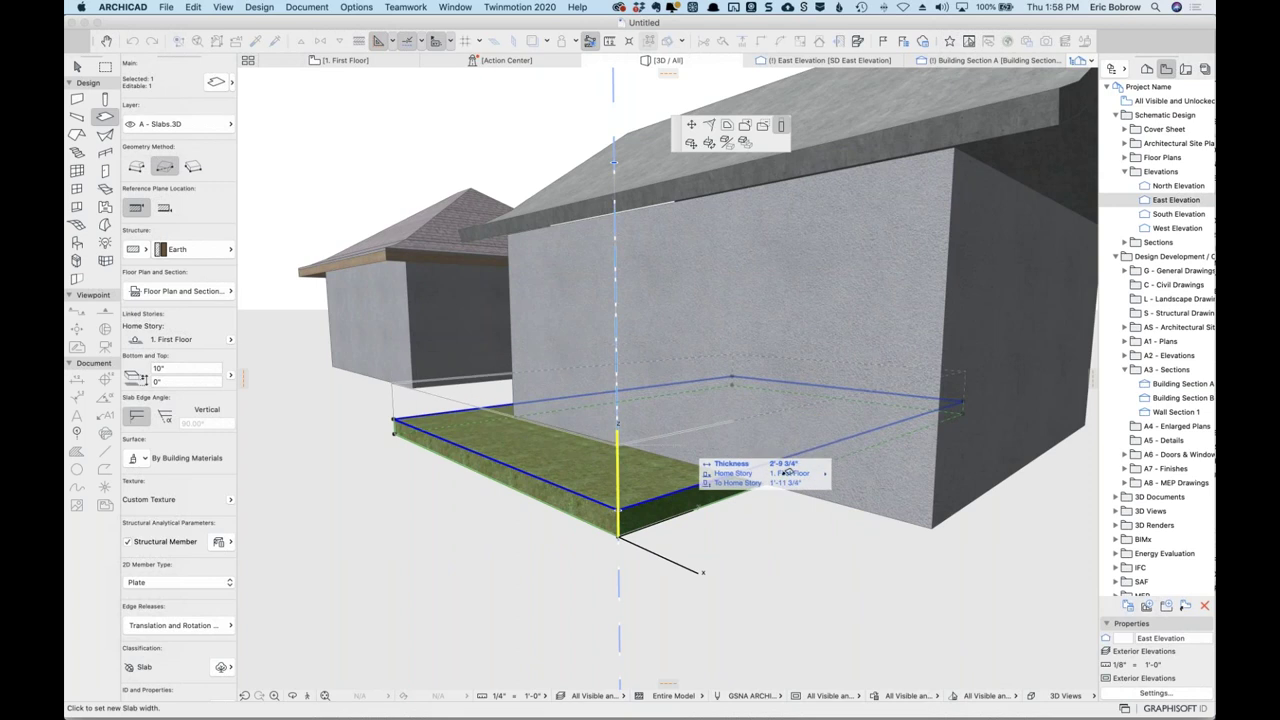
pyautogui.click(693, 441)
pyautogui.keyDown('shift'); pyautogui.moveTo(654, 505); pyautogui.dragTo(650, 435, button='middle'); pyautogui.keyUp('shift')
pyautogui.keyDown('shift'); pyautogui.click(652, 450); pyautogui.keyUp('shift')
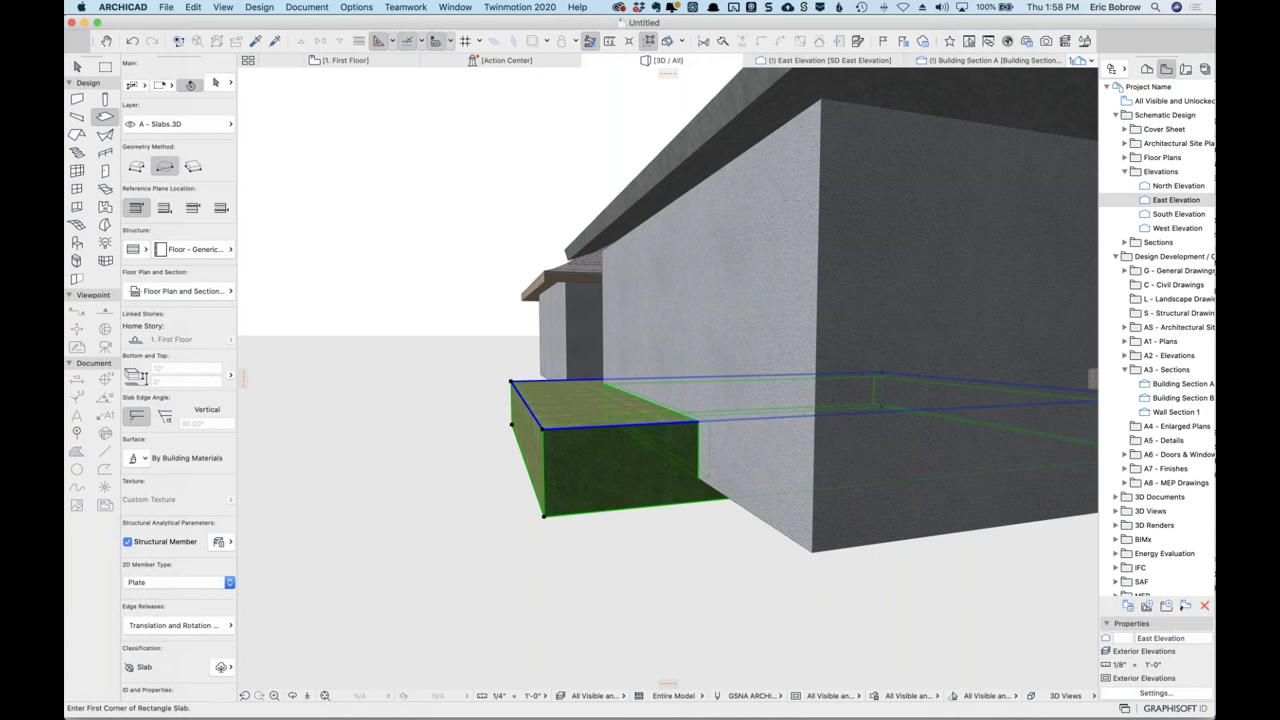
pyautogui.scroll(5, 670, 442)
pyautogui.scroll(2, 693, 435)
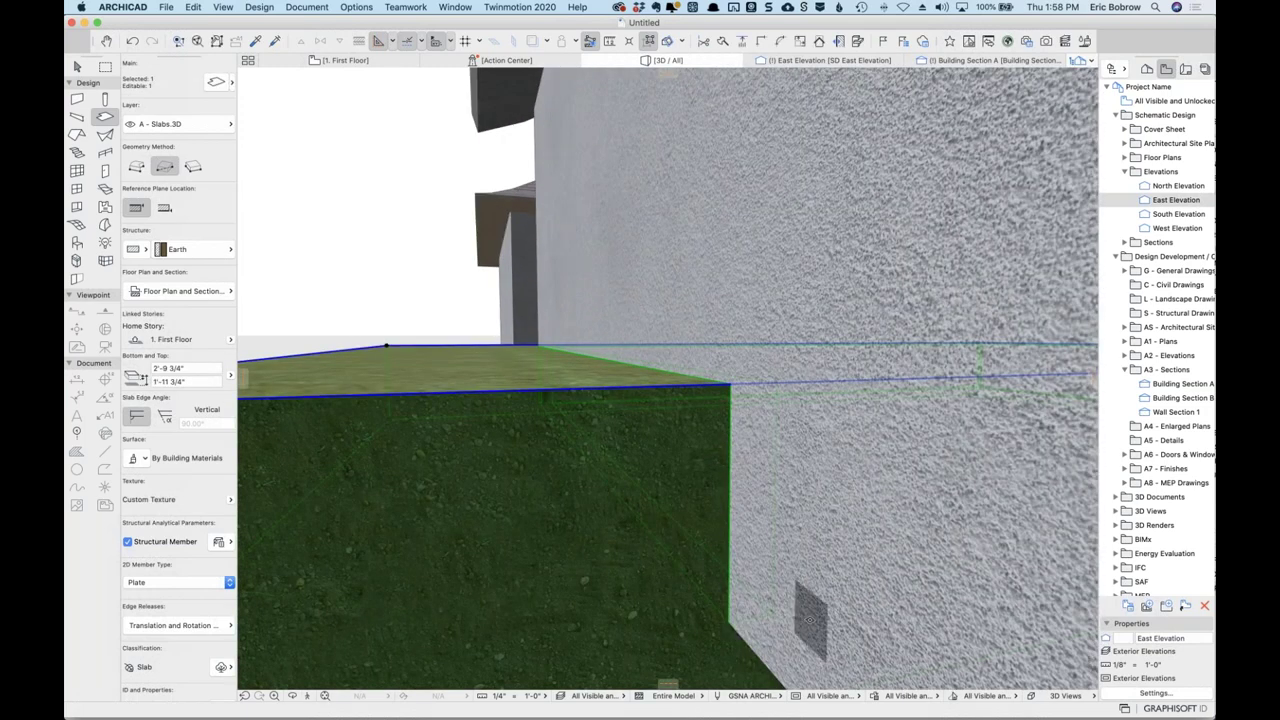
pyautogui.scroll(1, 780, 551)
pyautogui.scroll(-5, 780, 551)
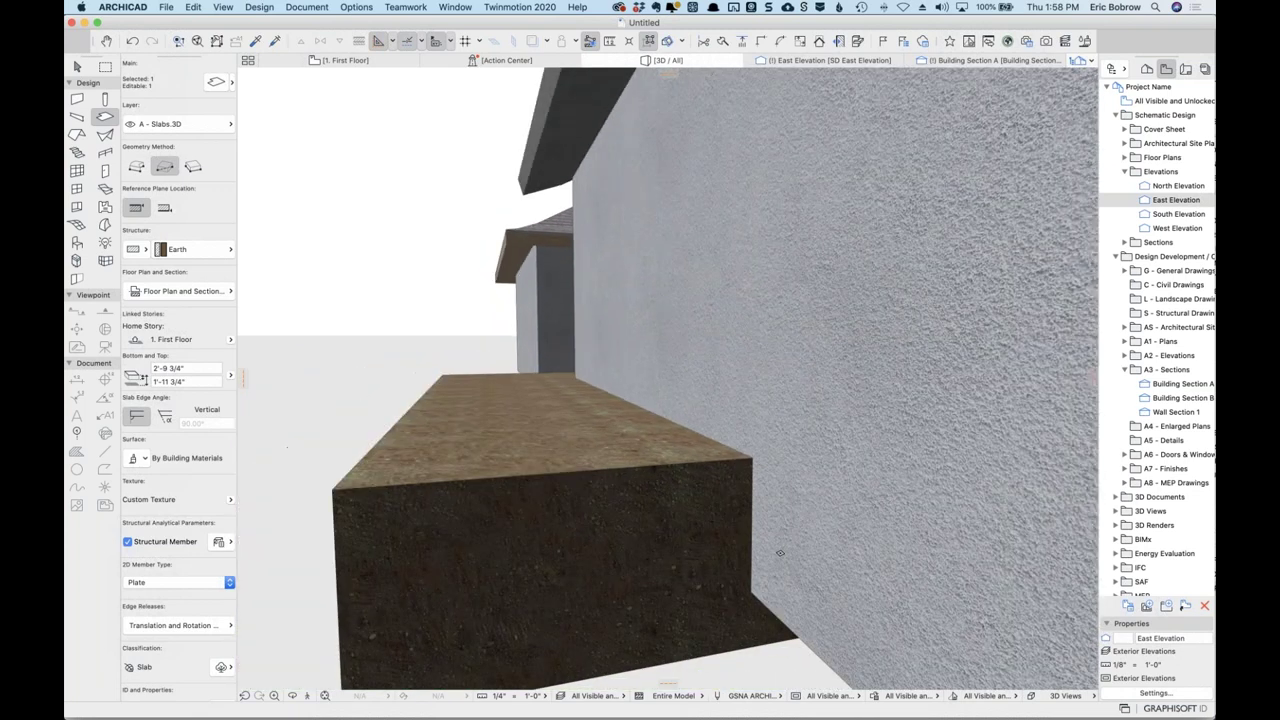
pyautogui.press('Escape')
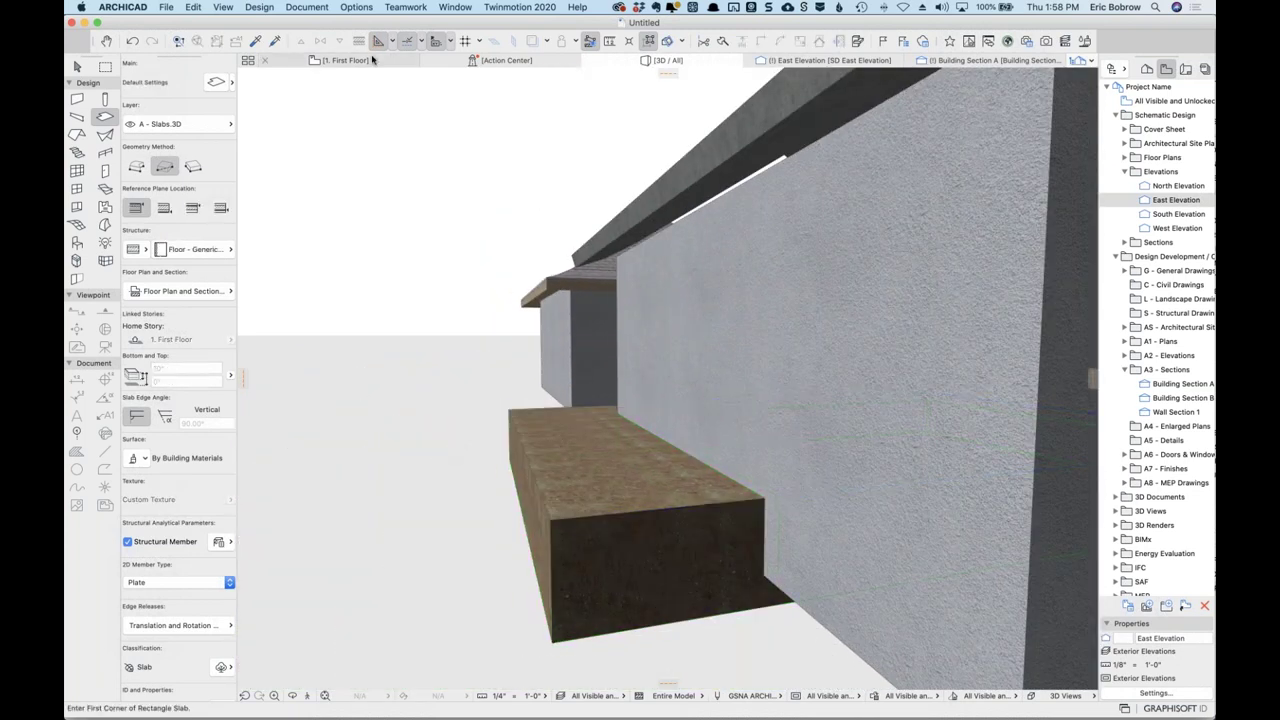
# Move the Building Section B line across the earth slab and open that section.
pyautogui.click(385, 41)
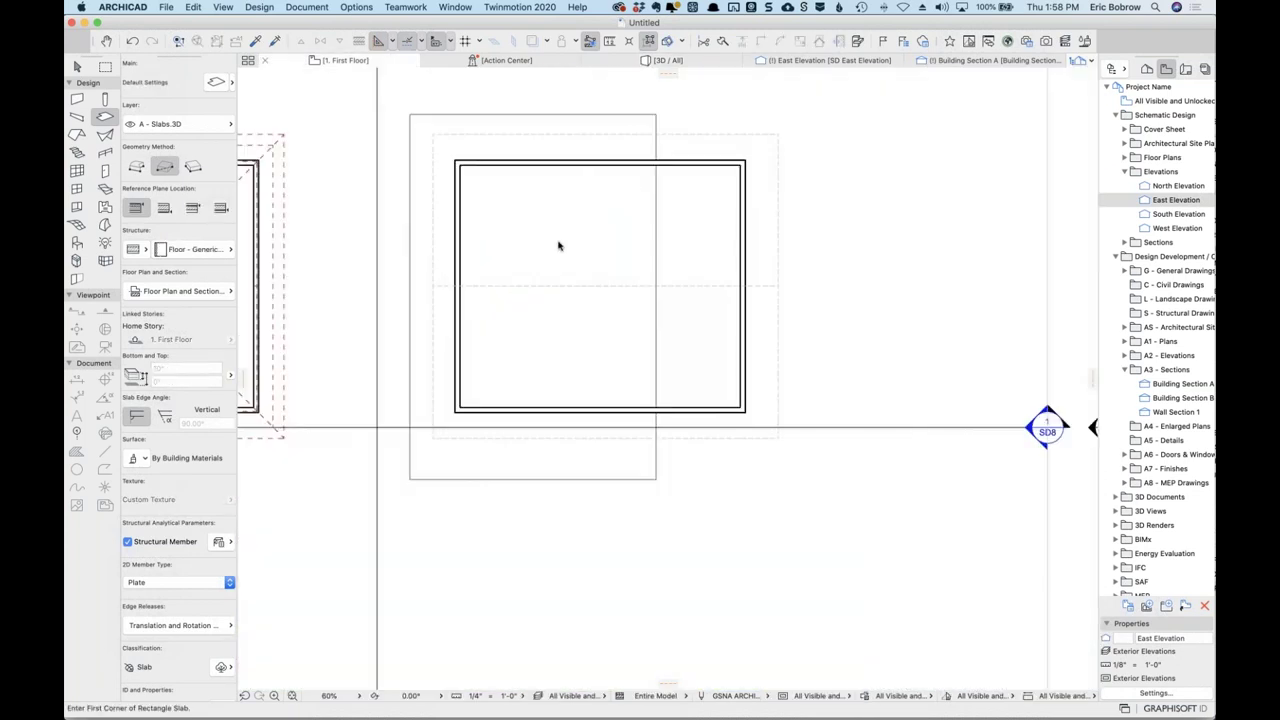
pyautogui.keyDown('shift'); pyautogui.click(377, 207); pyautogui.keyUp('shift')
pyautogui.press('super+d')
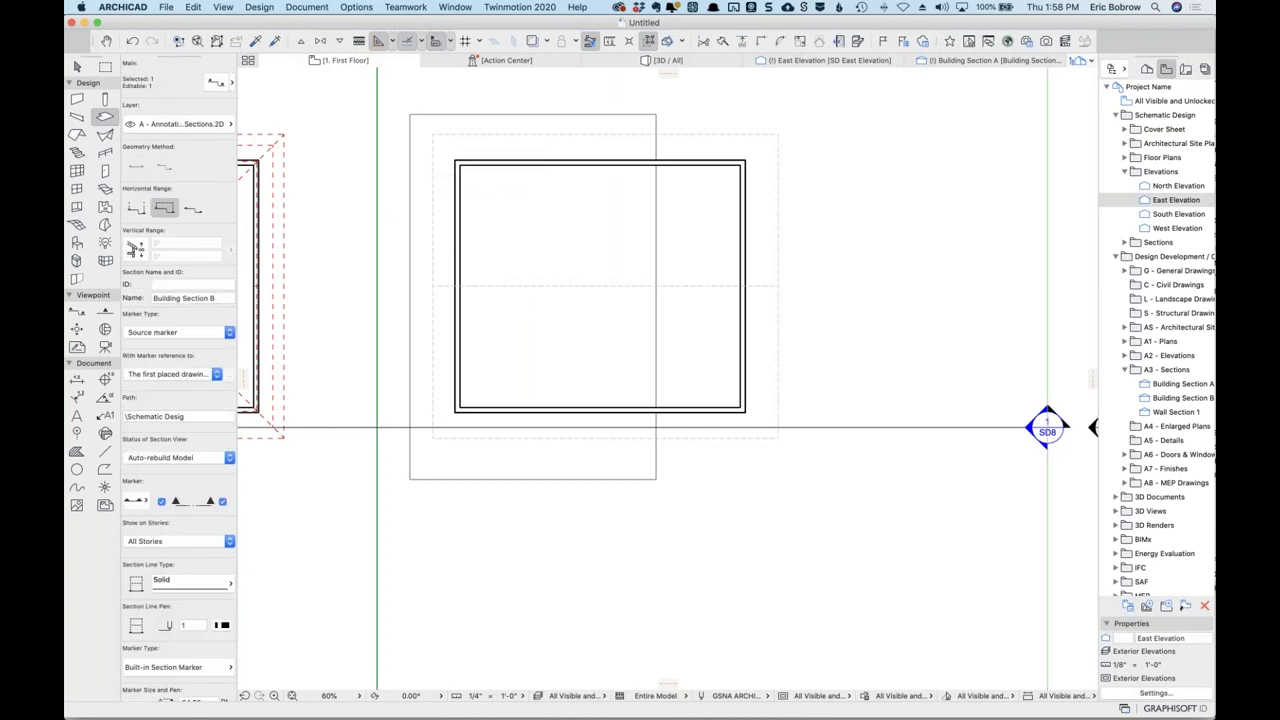
pyautogui.click(457, 194)
pyautogui.click(610, 181)
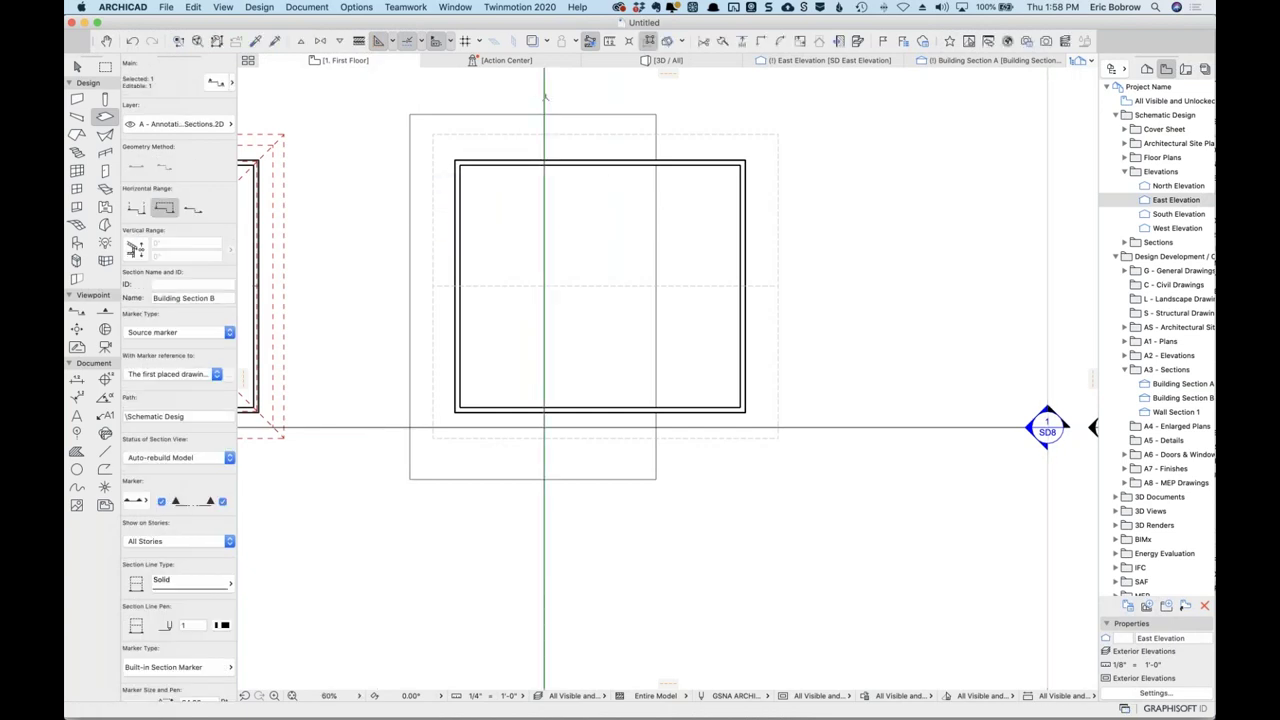
pyautogui.rightClick(545, 95)
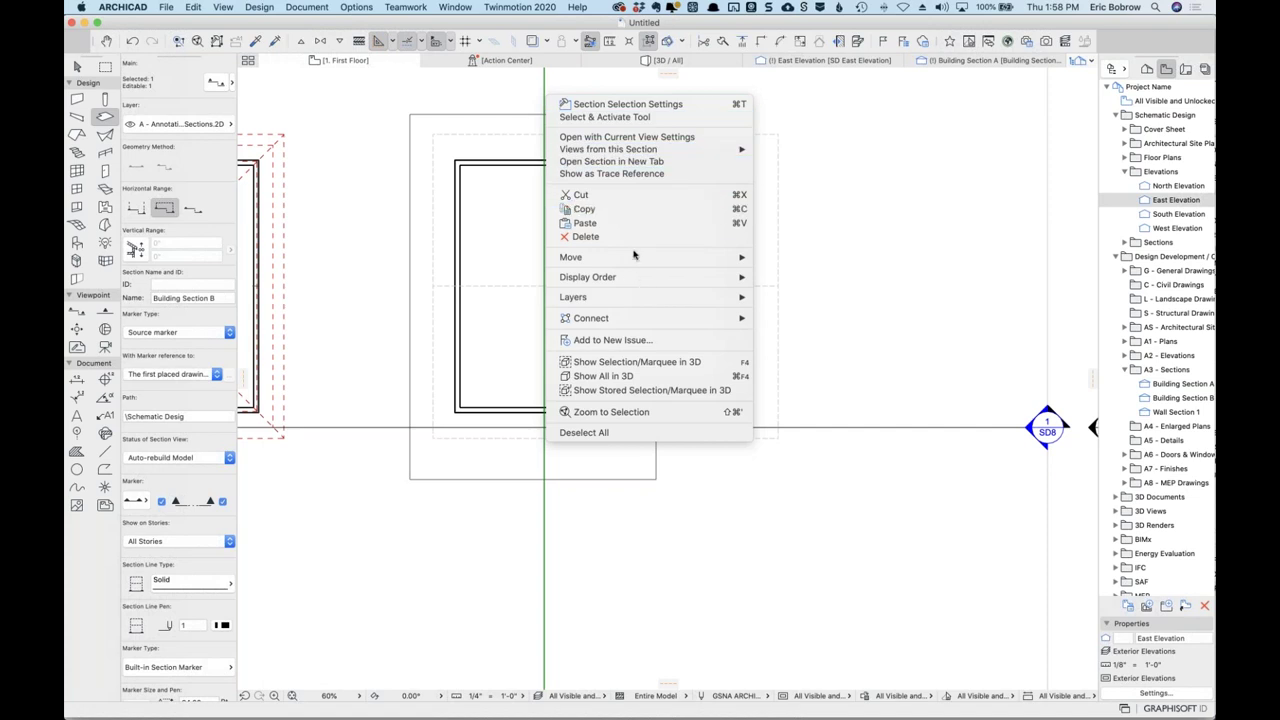
pyautogui.click(606, 137)
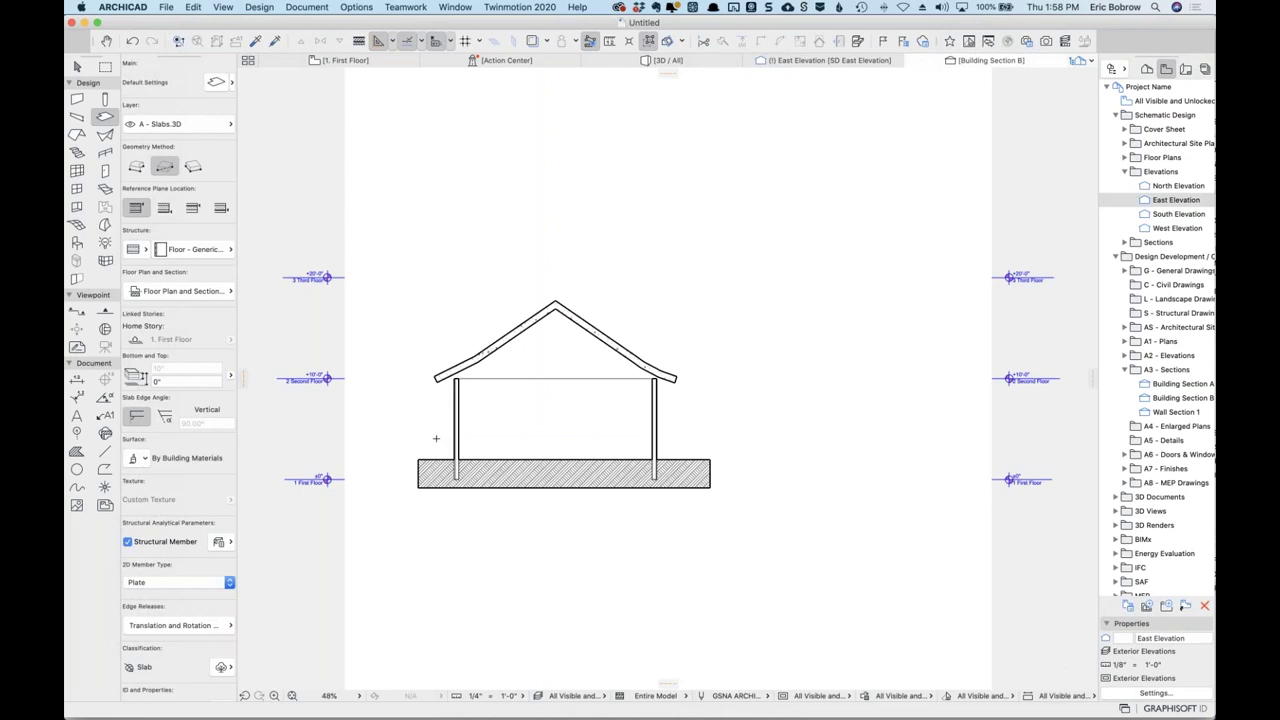
# Try a Concrete structure on the slab in the section, then undo it to keep Earth.
pyautogui.scroll(5, 436, 434)
pyautogui.keyDown('shift'); pyautogui.click(464, 560); pyautogui.keyUp('shift')
pyautogui.keyDown('shift'); pyautogui.click(464, 560); pyautogui.keyUp('shift')
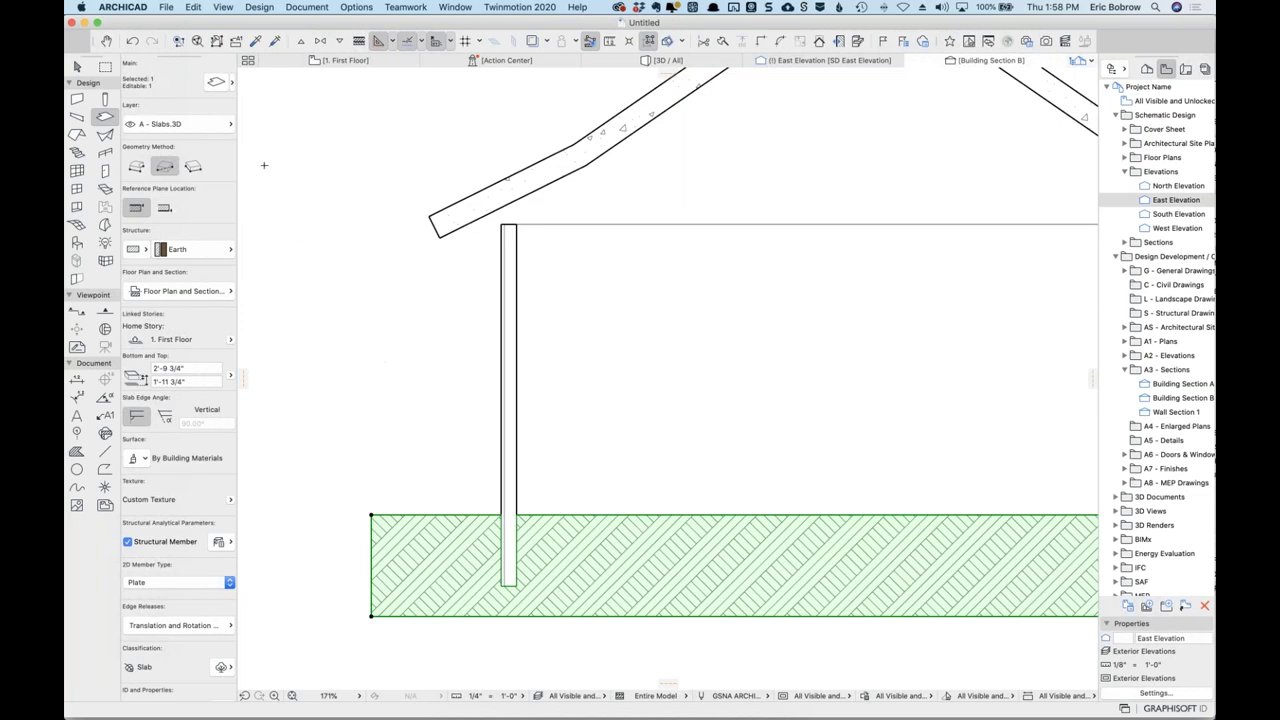
pyautogui.click(228, 255)
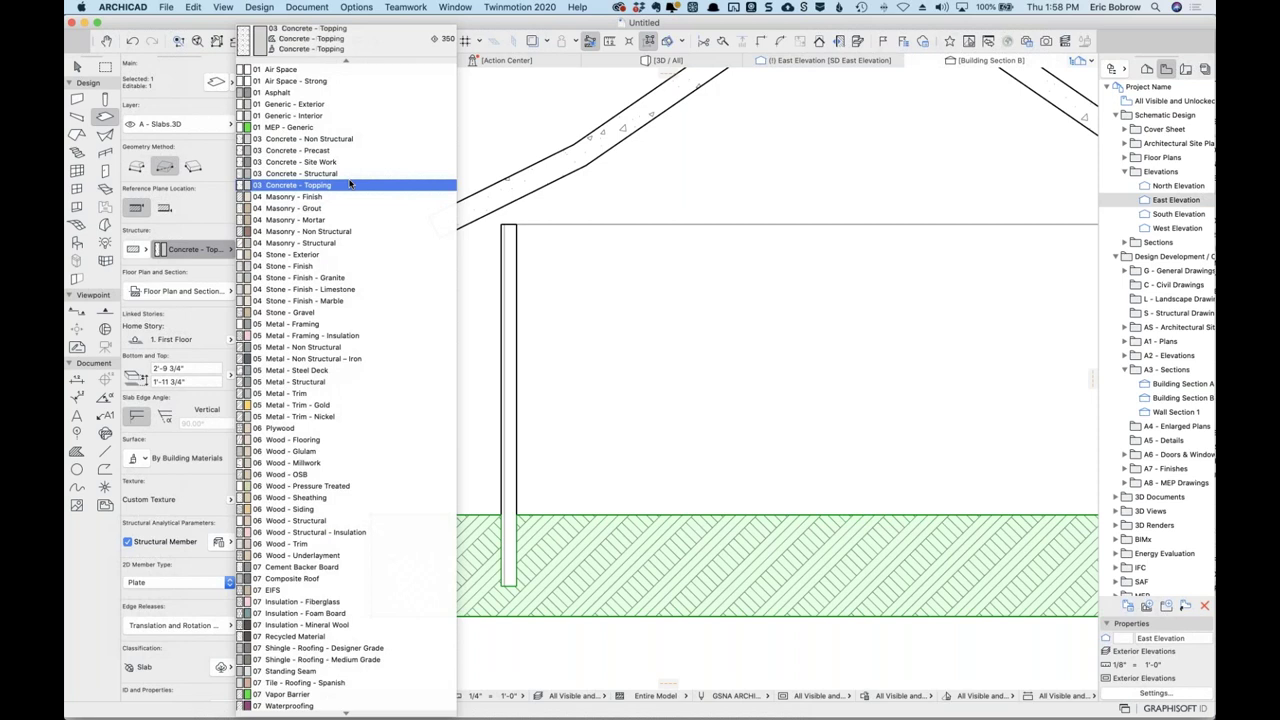
pyautogui.click(350, 173)
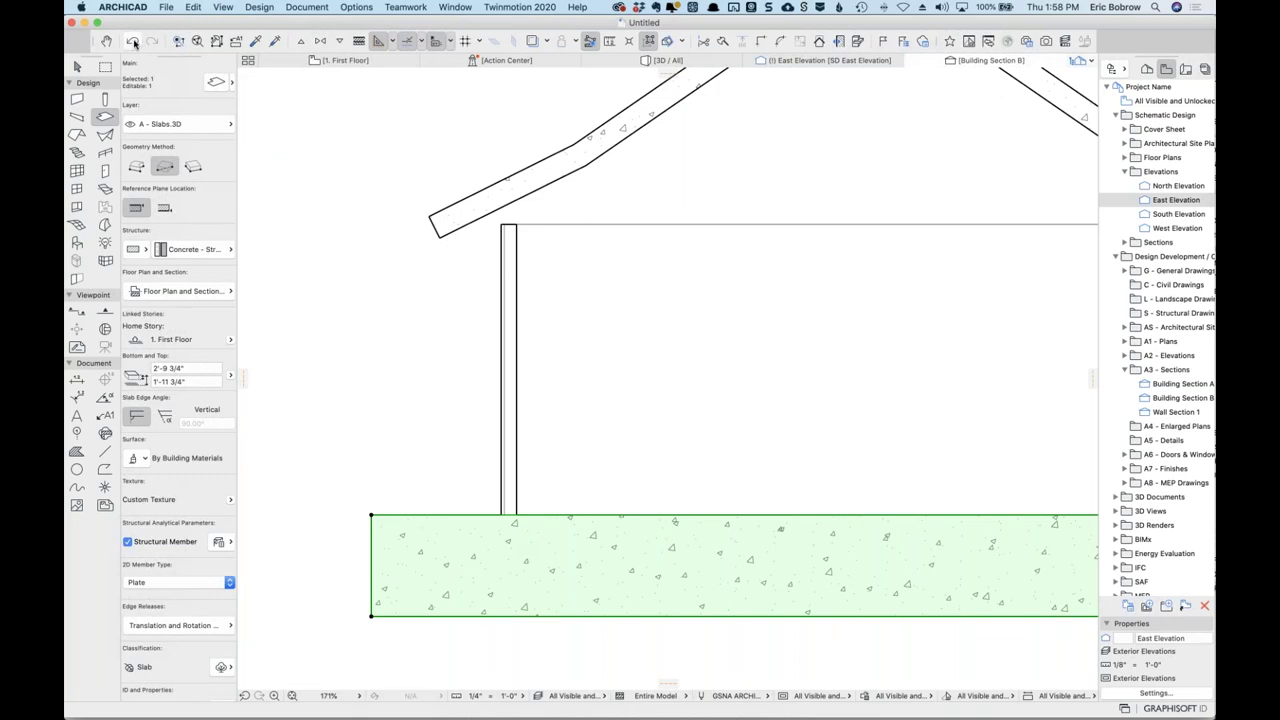
pyautogui.click(132, 41)
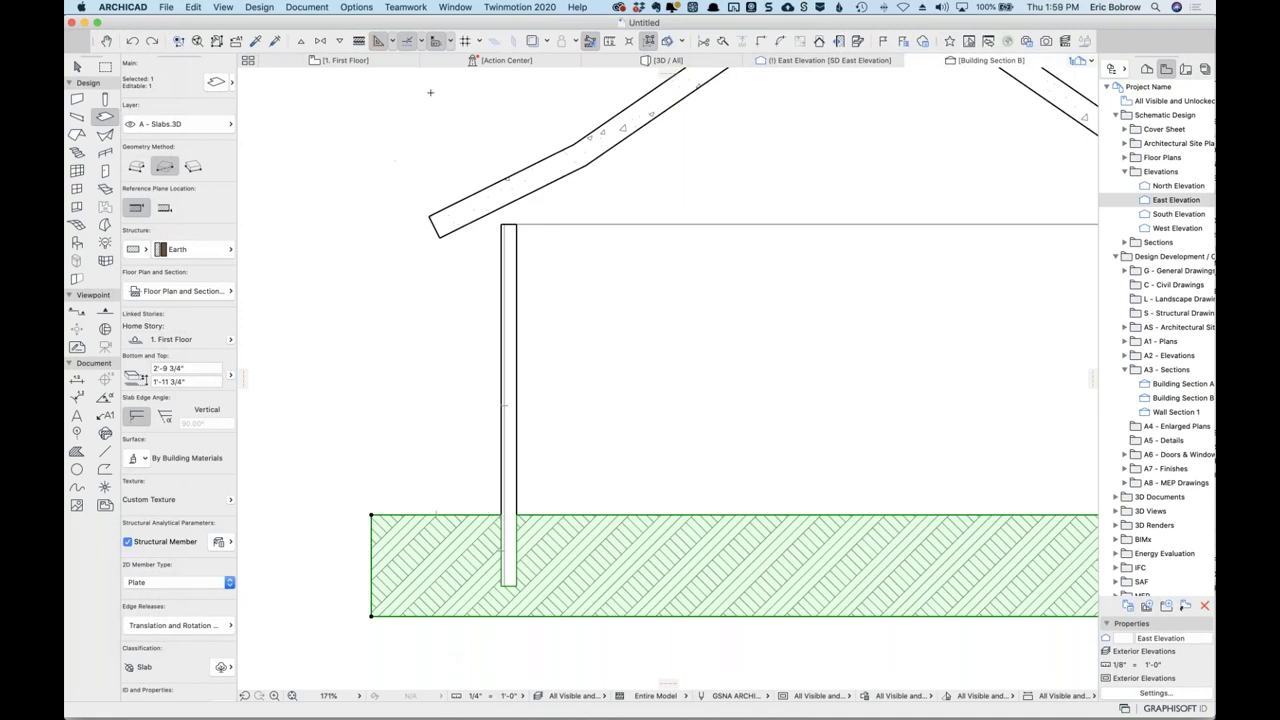
# Duplicate Earth as a new building material named Earth STRONG with intersection priority 865.
pyautogui.click(356, 7)
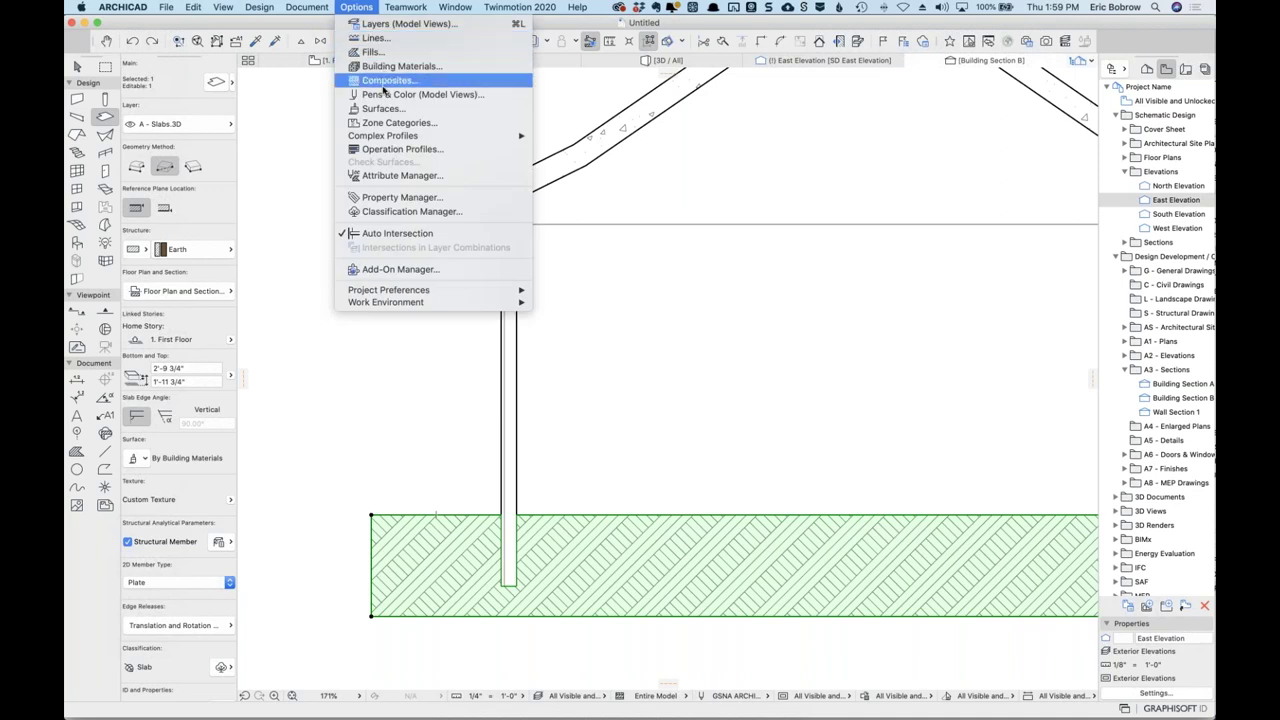
pyautogui.click(388, 77)
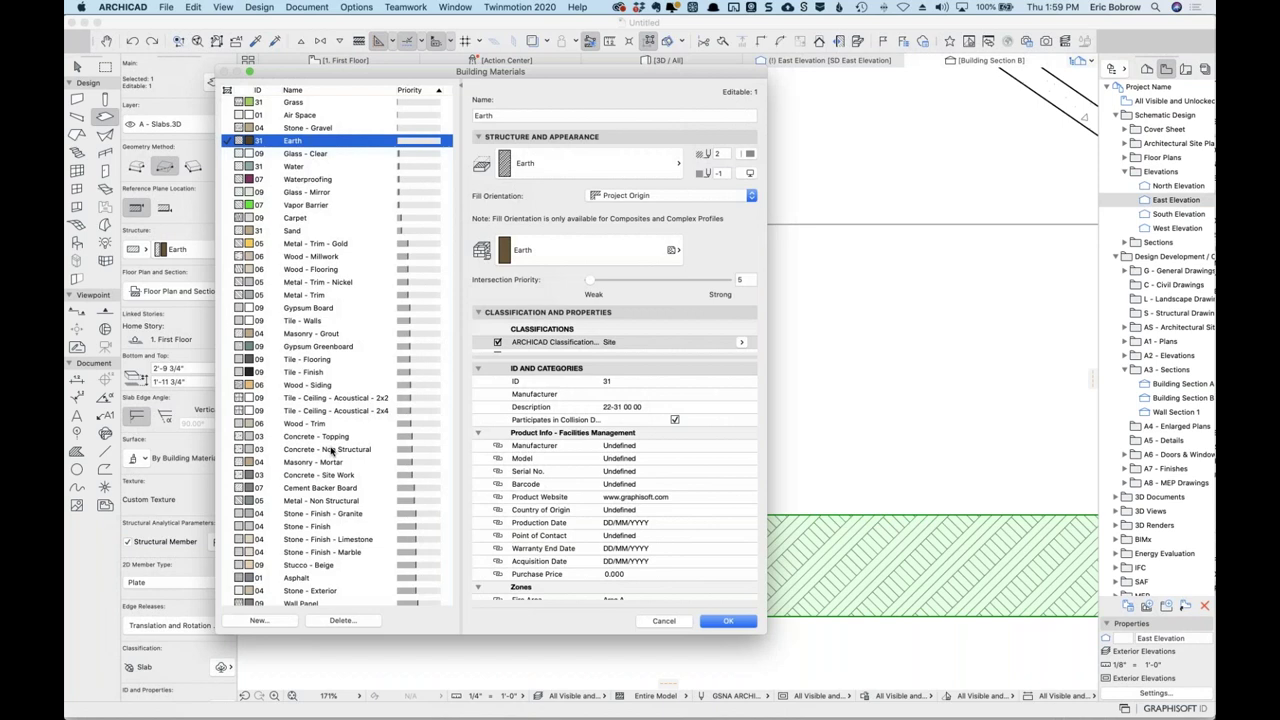
pyautogui.click(258, 620)
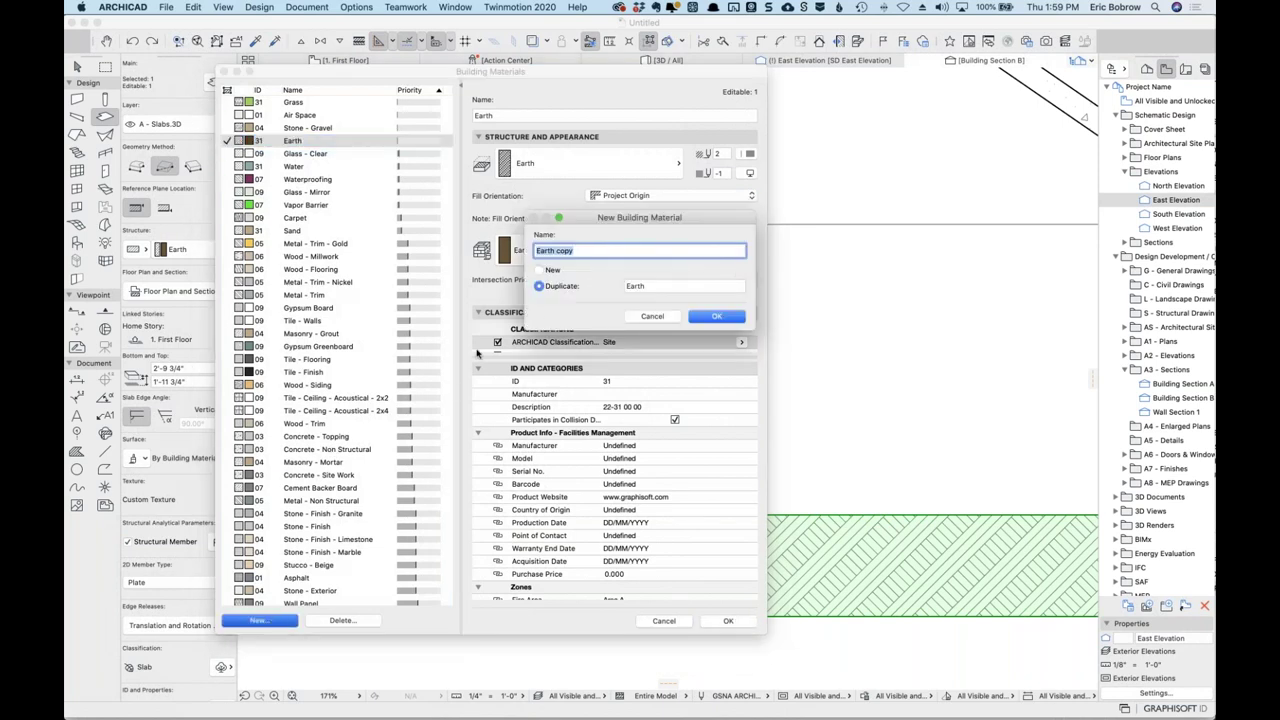
pyautogui.doubleClick(561, 251)
pyautogui.write('STRONG')
pyautogui.click(716, 316)
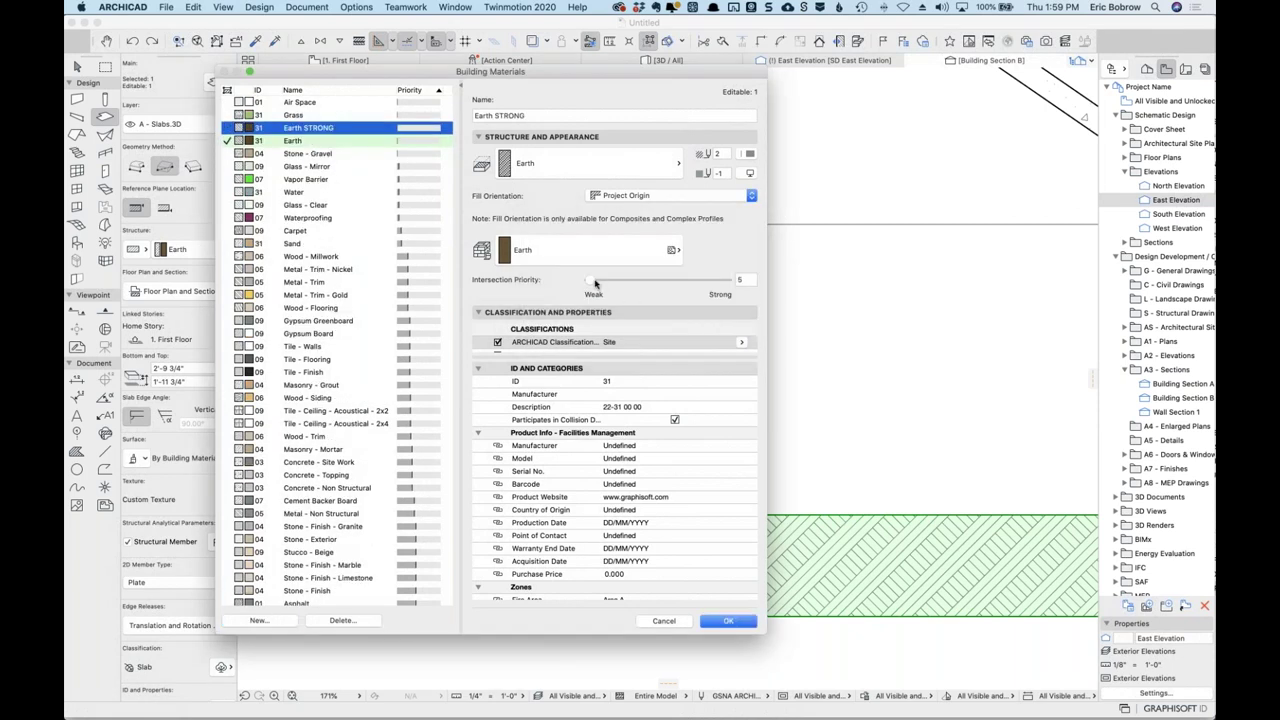
pyautogui.moveTo(591, 284); pyautogui.dragTo(710, 284)
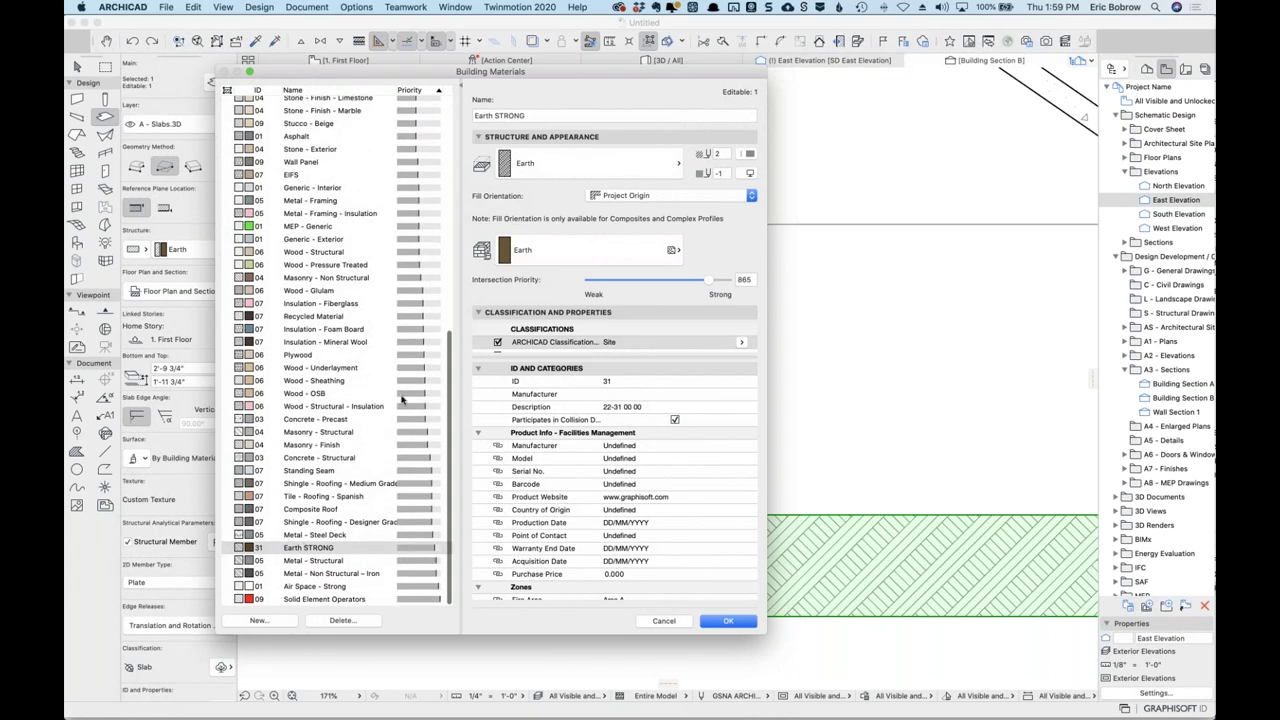
pyautogui.click(724, 622)
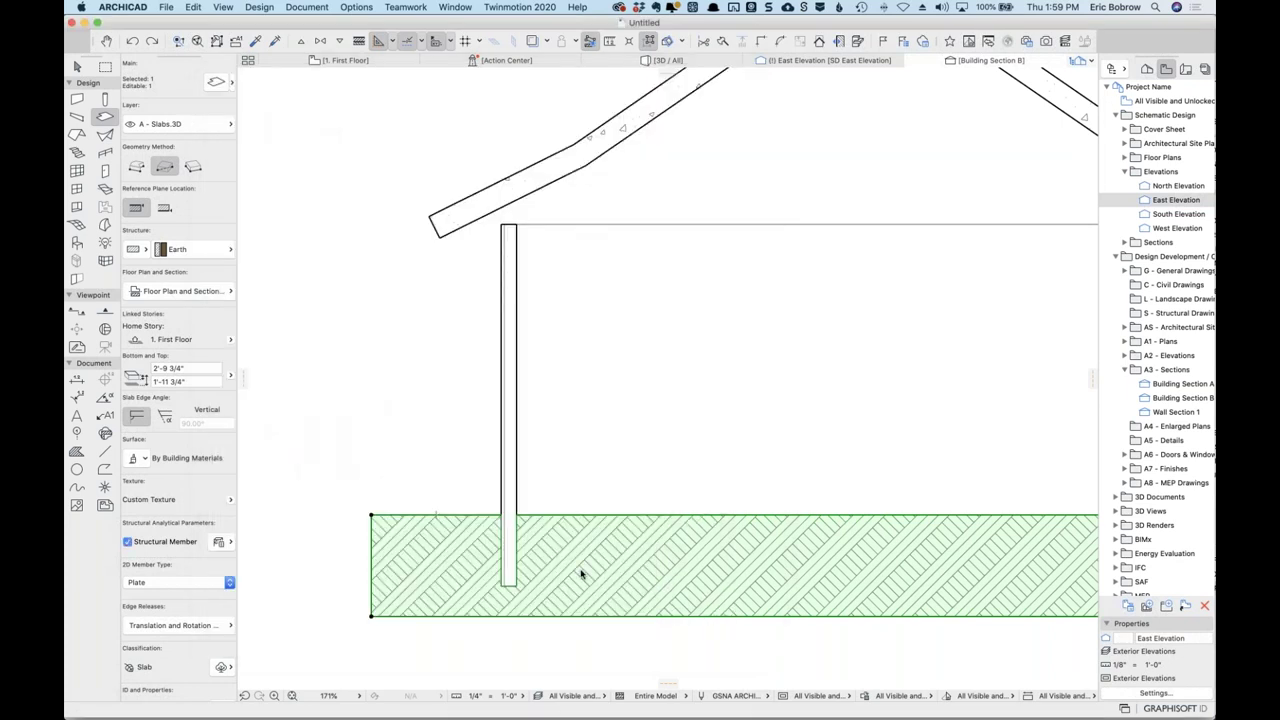
# Change the hatched earth slab's structure material to Earth STRONG.
pyautogui.press('Escape')
pyautogui.click(565, 547)
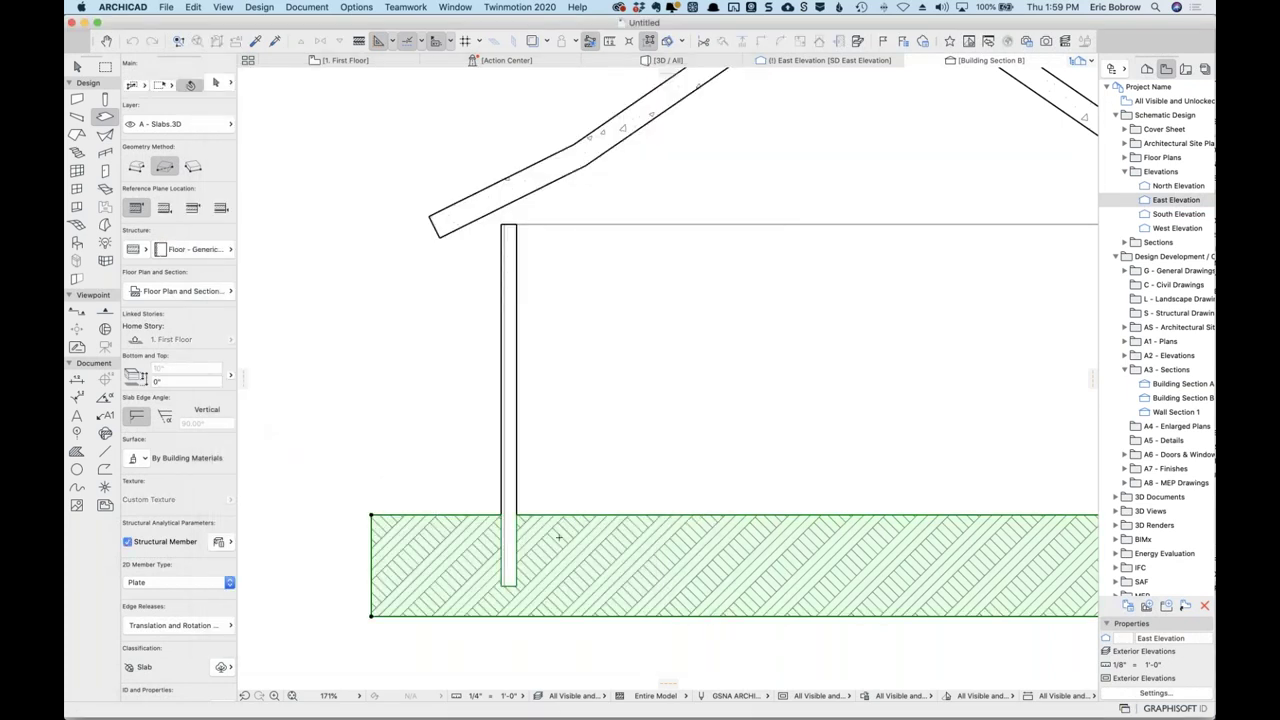
pyautogui.click(226, 249)
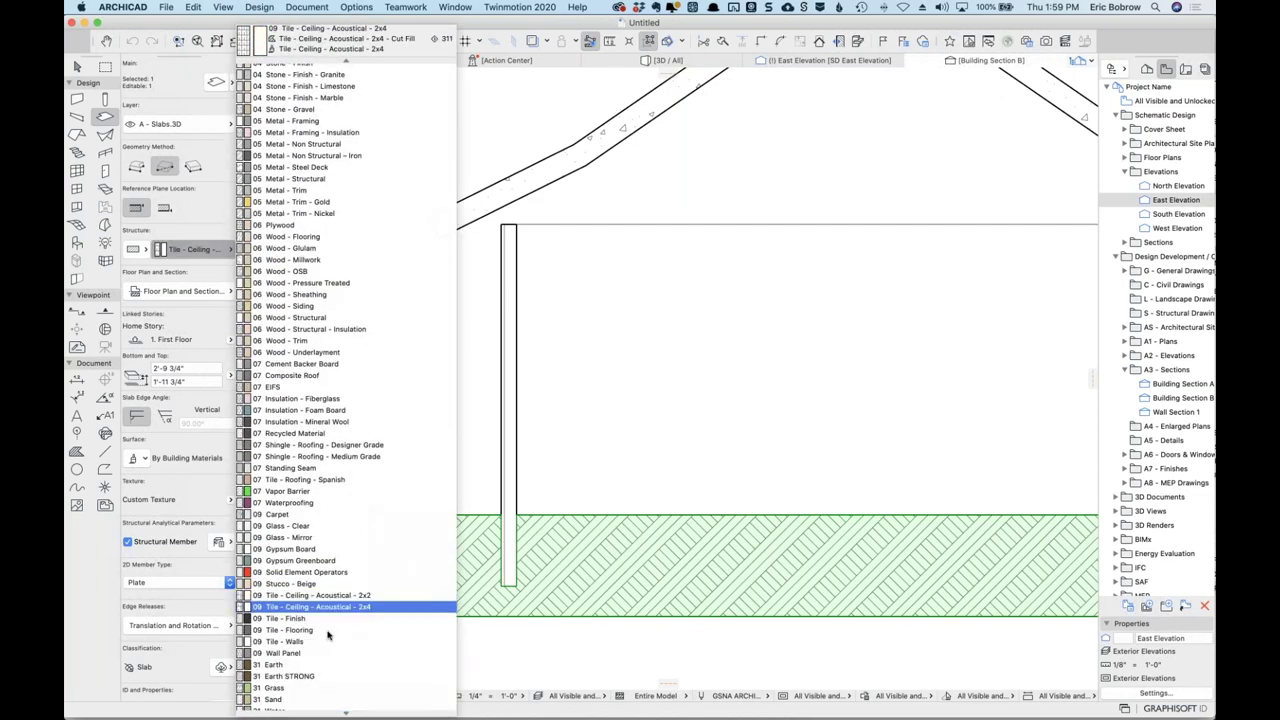
pyautogui.click(300, 678)
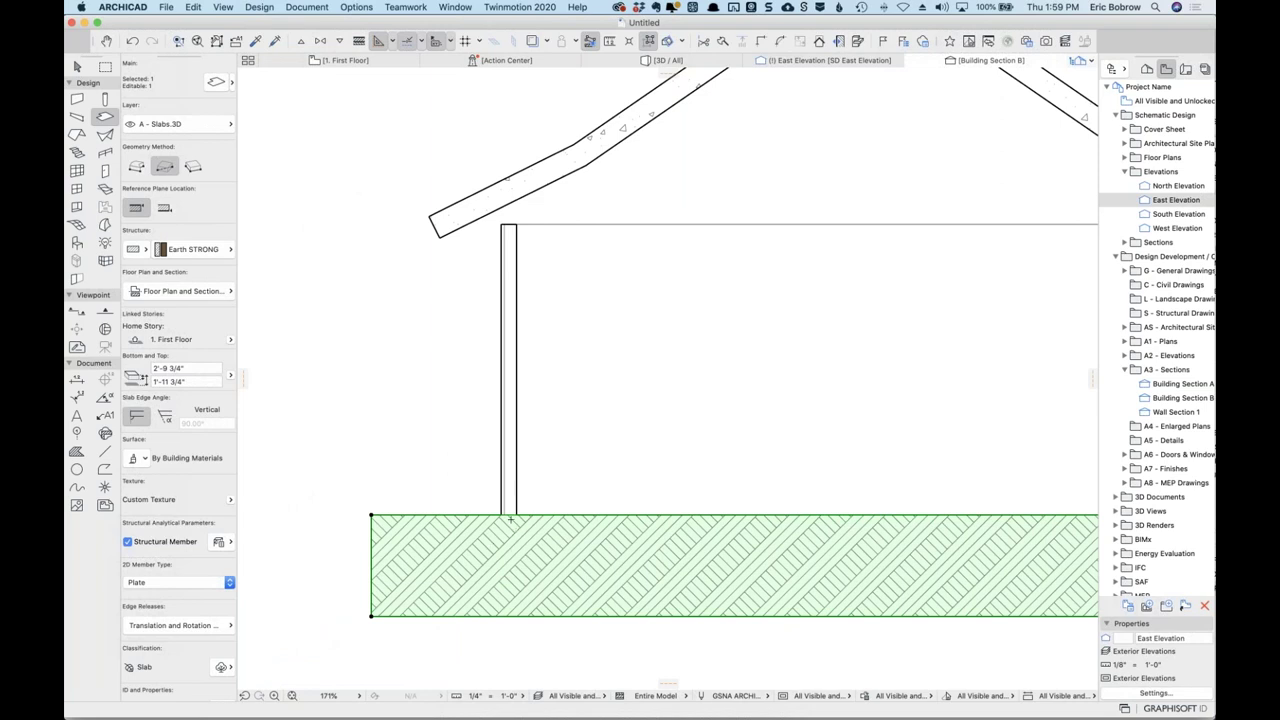
pyautogui.scroll(-6, 517, 521)
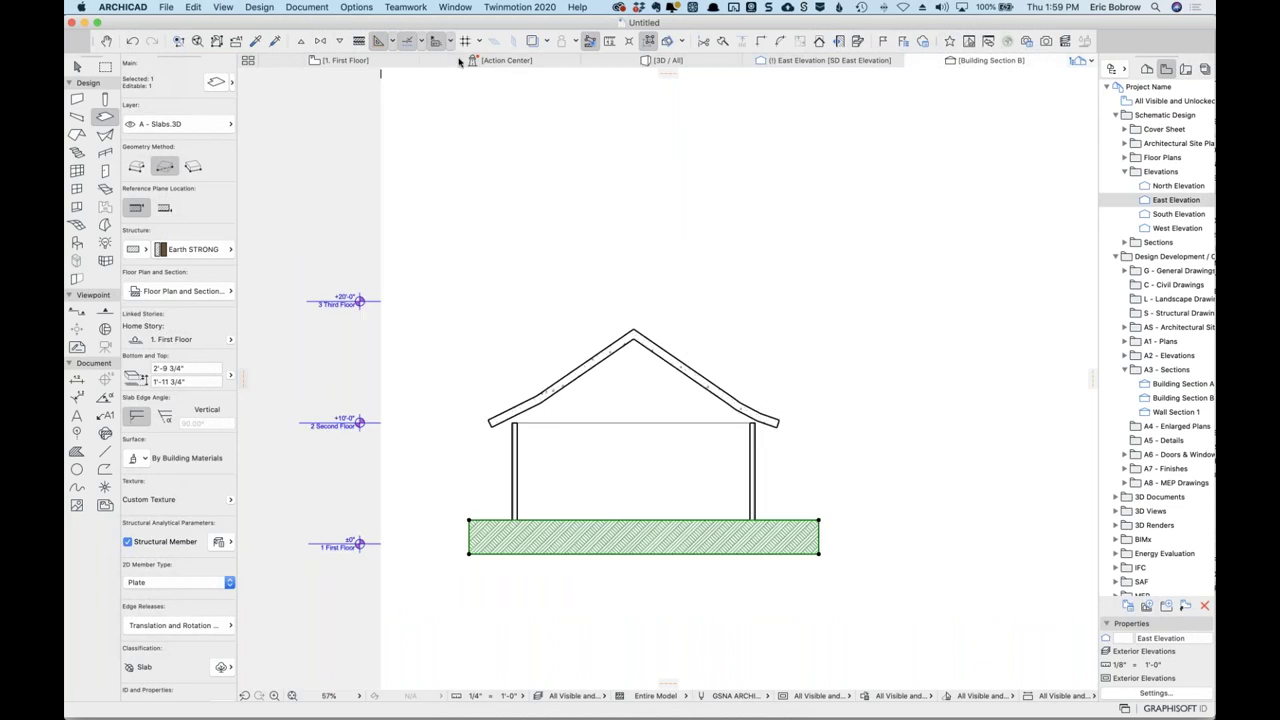
# On the First Floor plan, offset the slab's edge back to the building's outer wall.
pyautogui.click(346, 61)
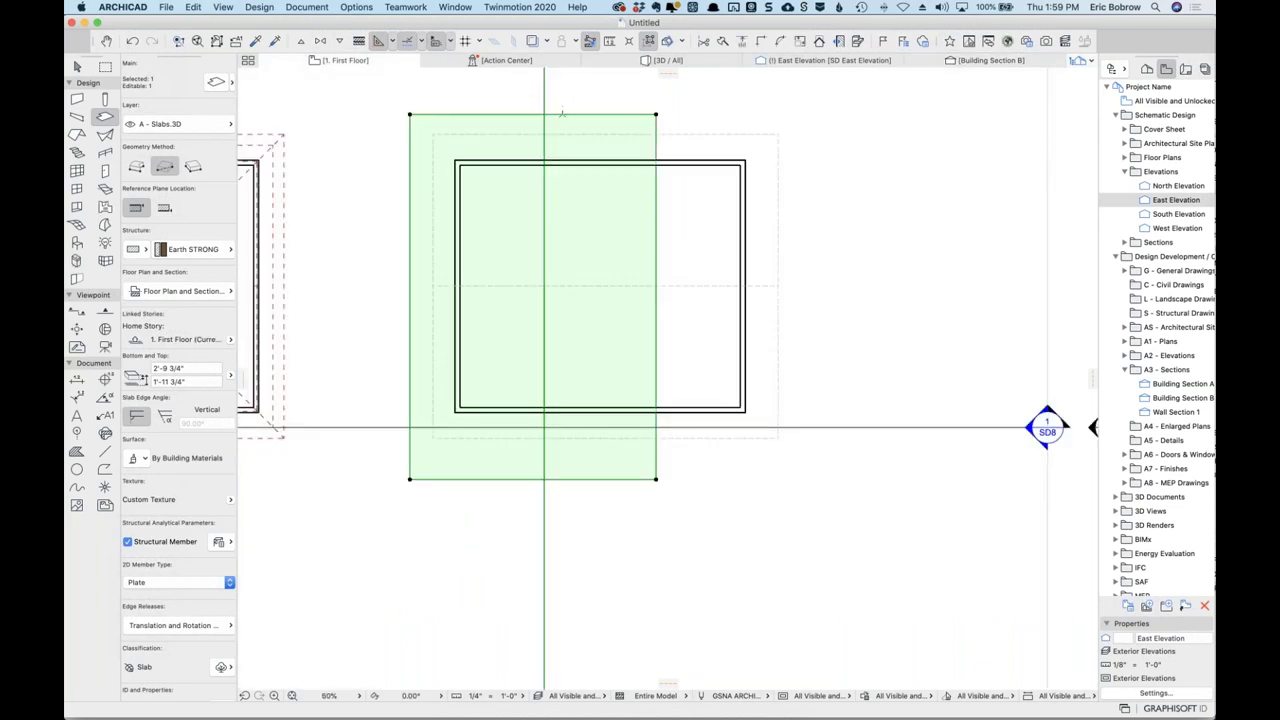
pyautogui.click(580, 325)
pyautogui.scroll(4, 616, 403)
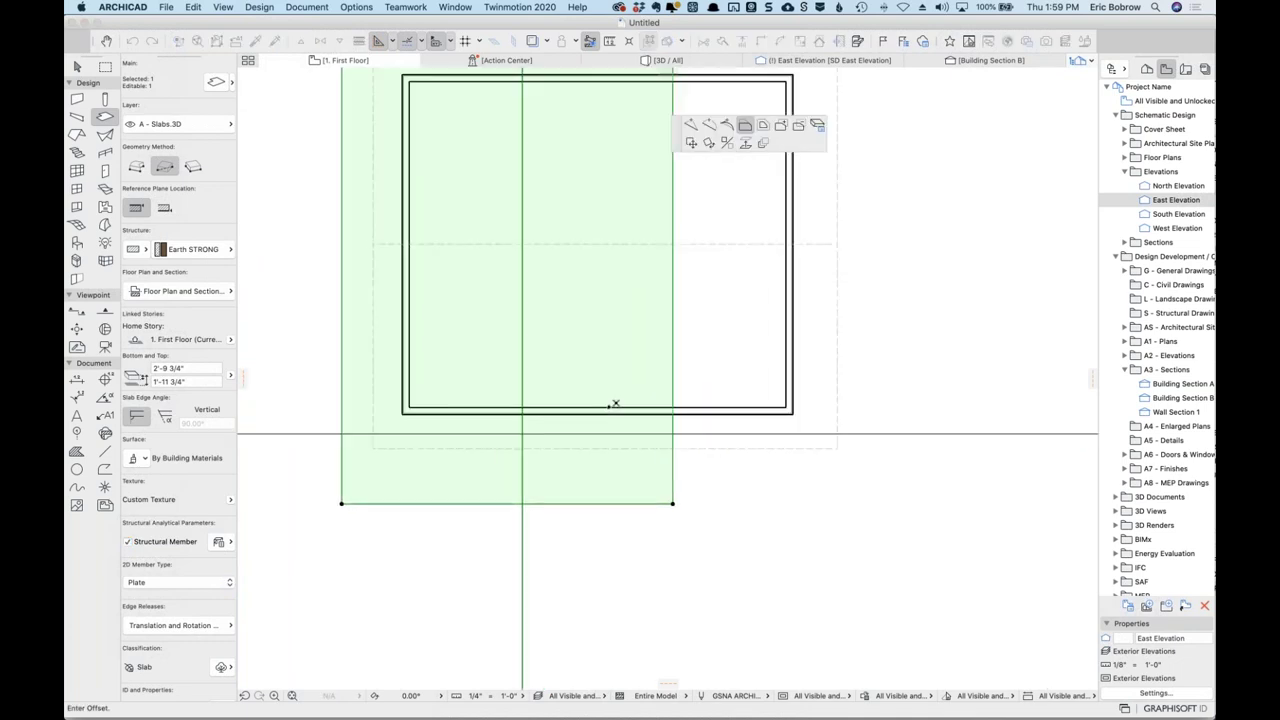
pyautogui.scroll(4, 650, 410)
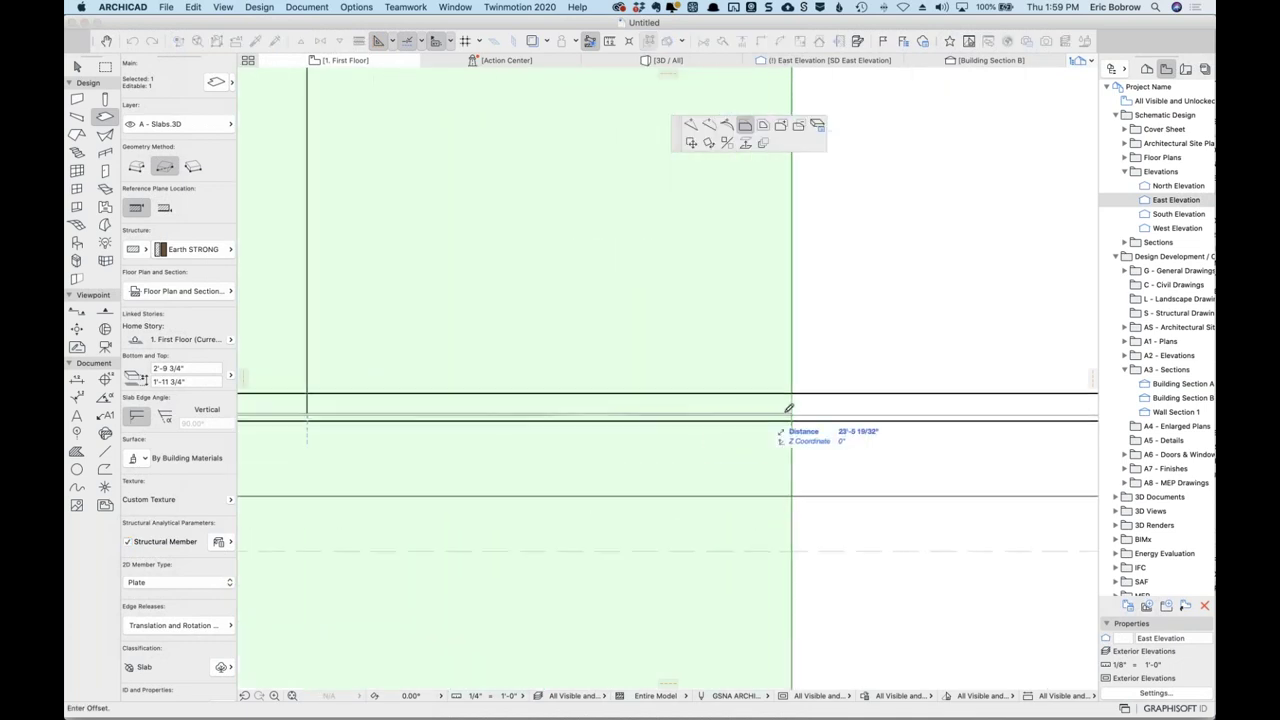
pyautogui.click(795, 413)
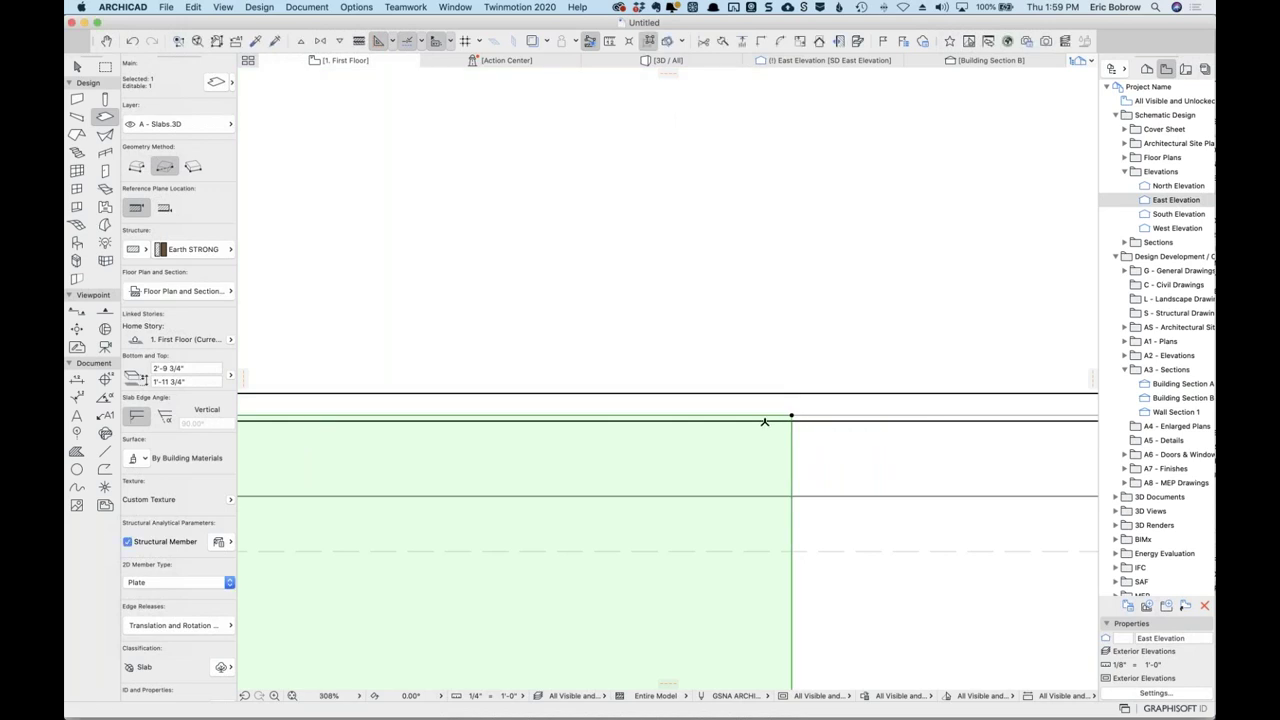
pyautogui.scroll(-5, 757, 425)
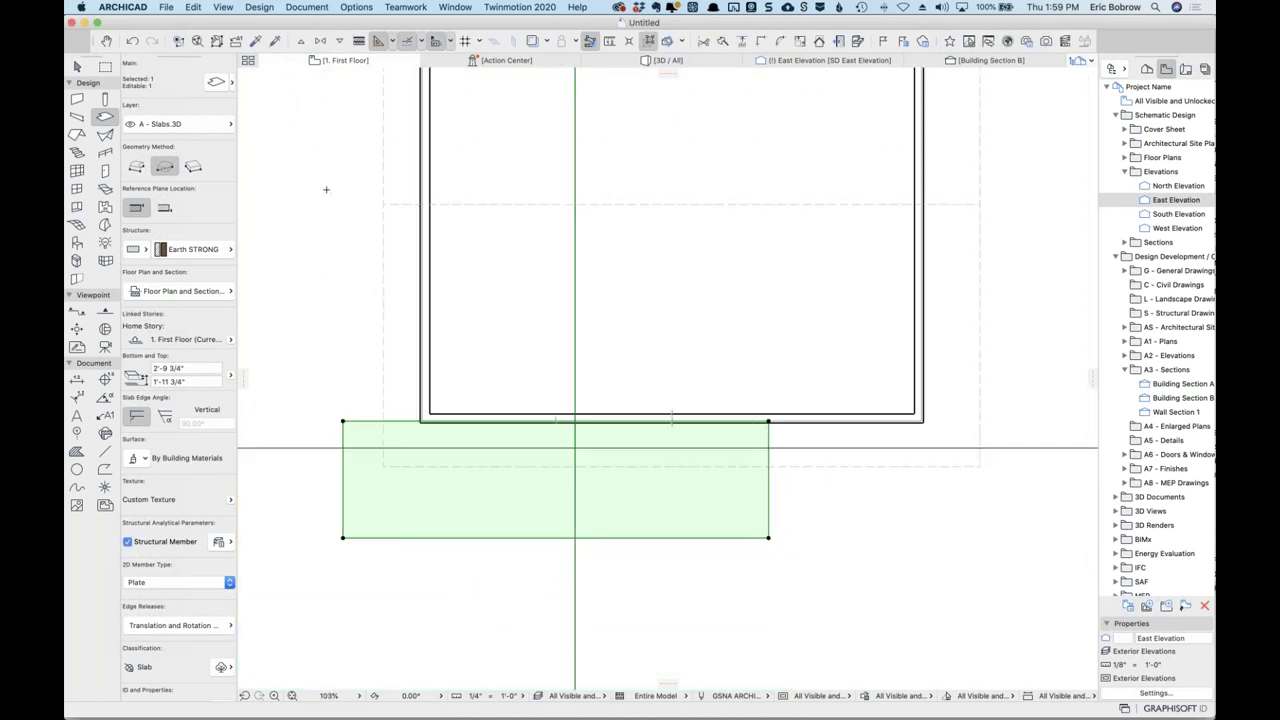
pyautogui.press('Escape')
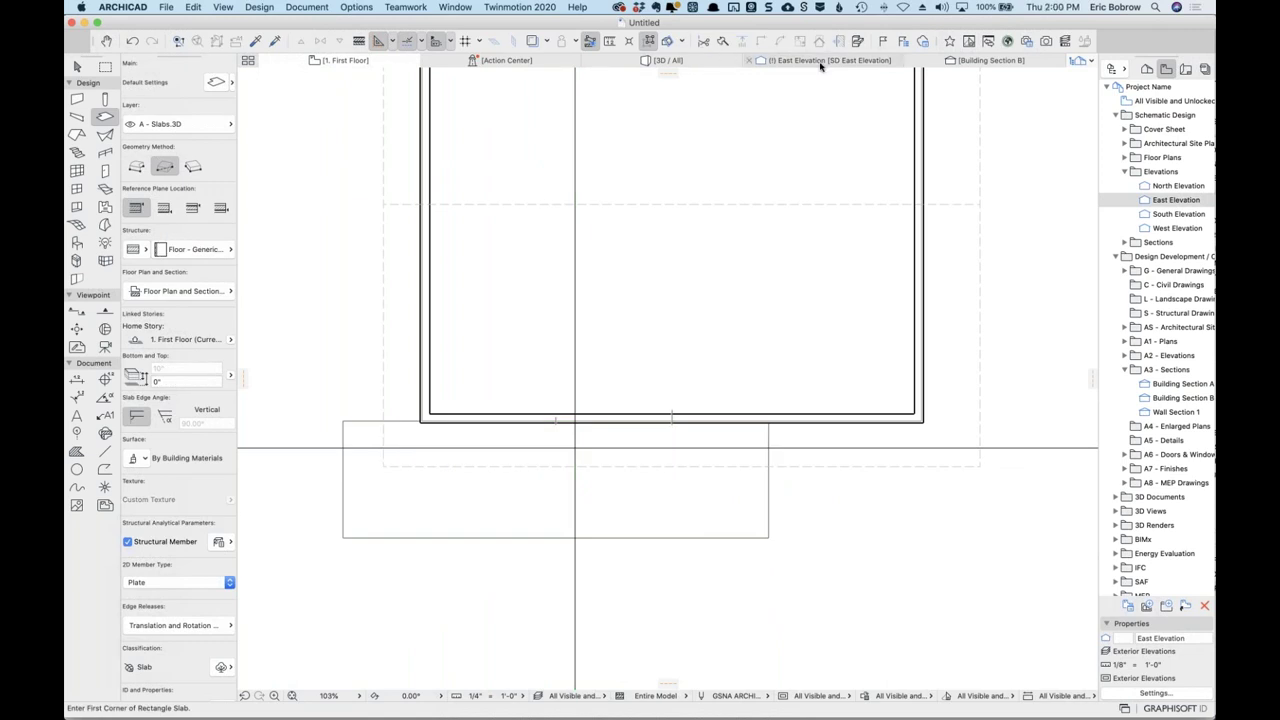
# Check the slab in East Elevation and Building Section B, then return to the 3D view.
pyautogui.click(822, 62)
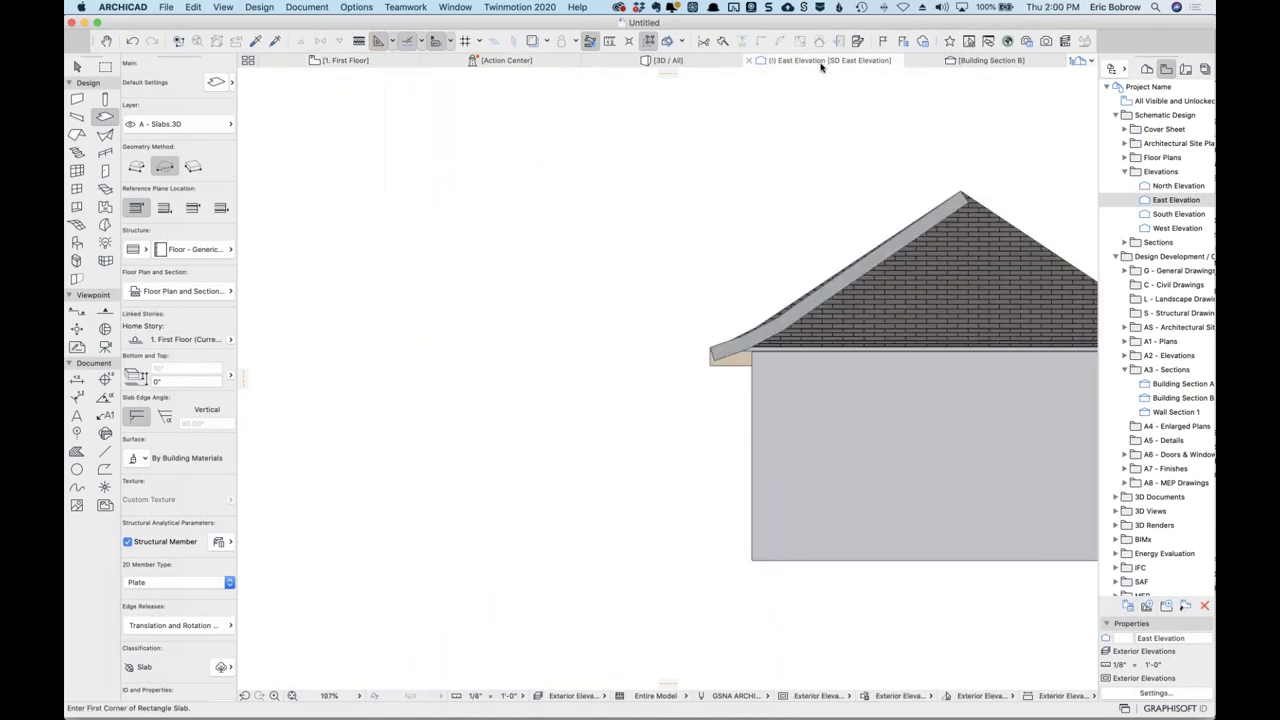
pyautogui.click(983, 61)
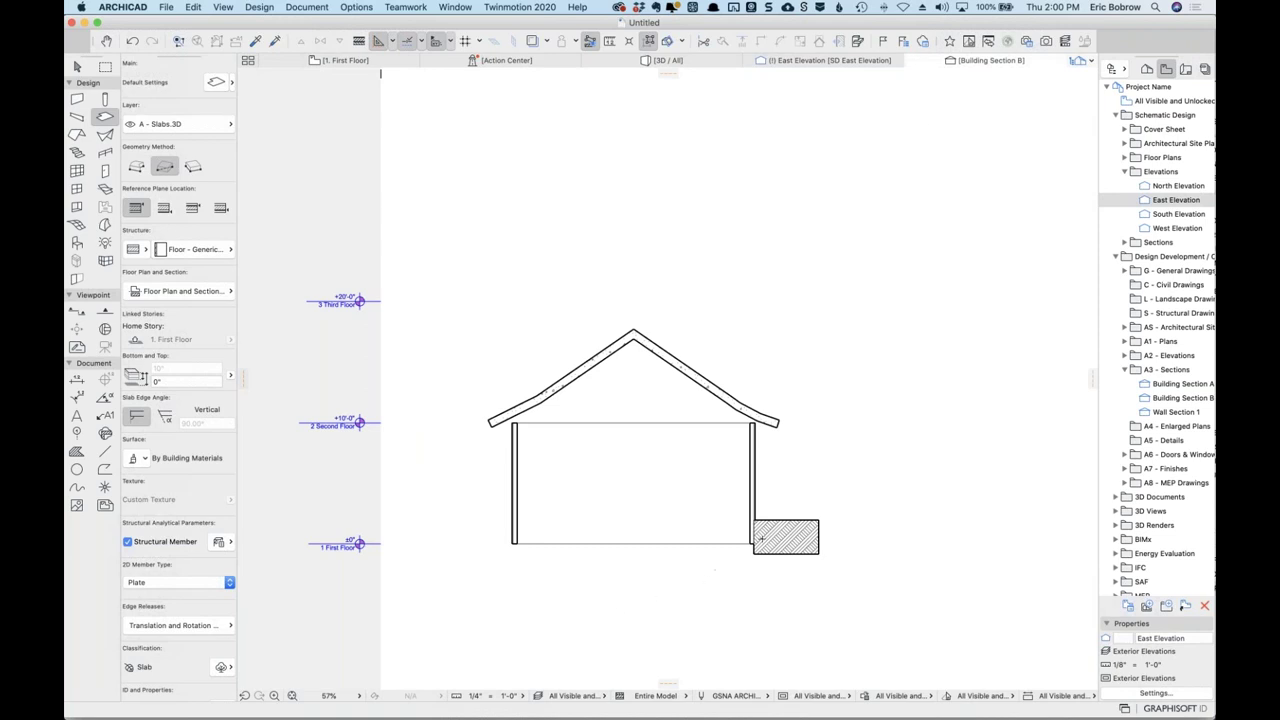
pyautogui.scroll(10, 760, 540)
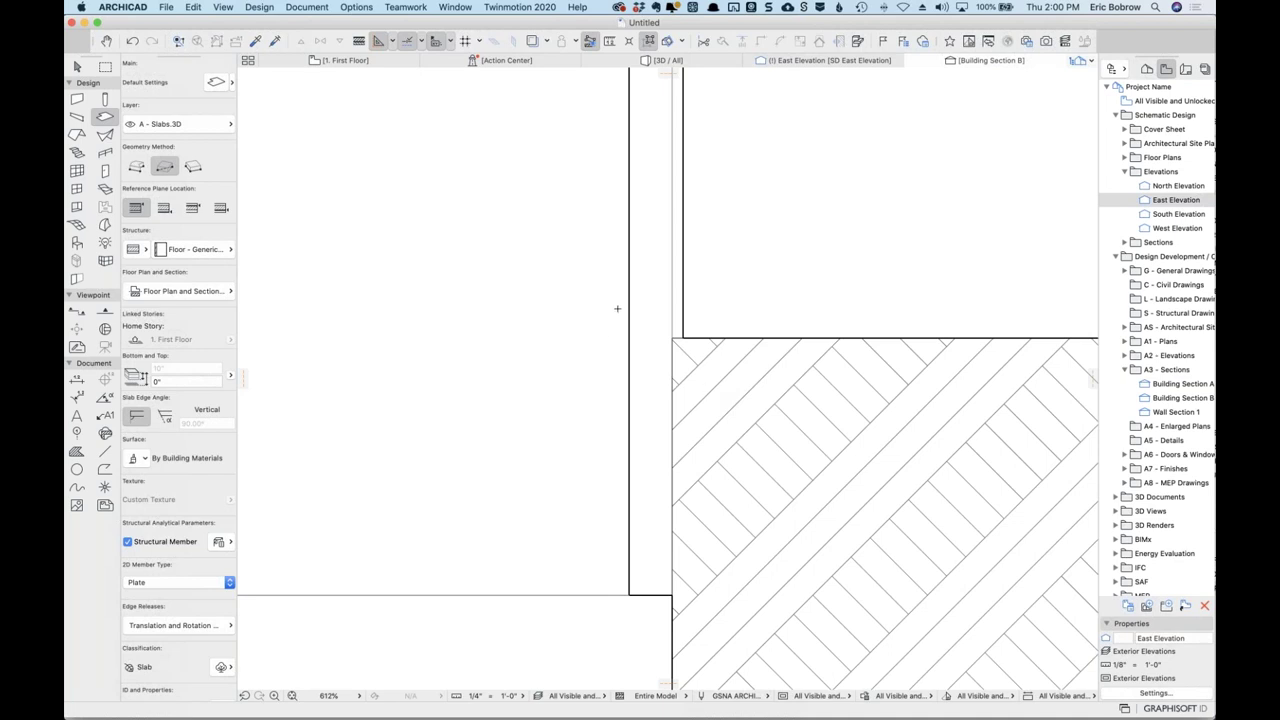
pyautogui.click(665, 60)
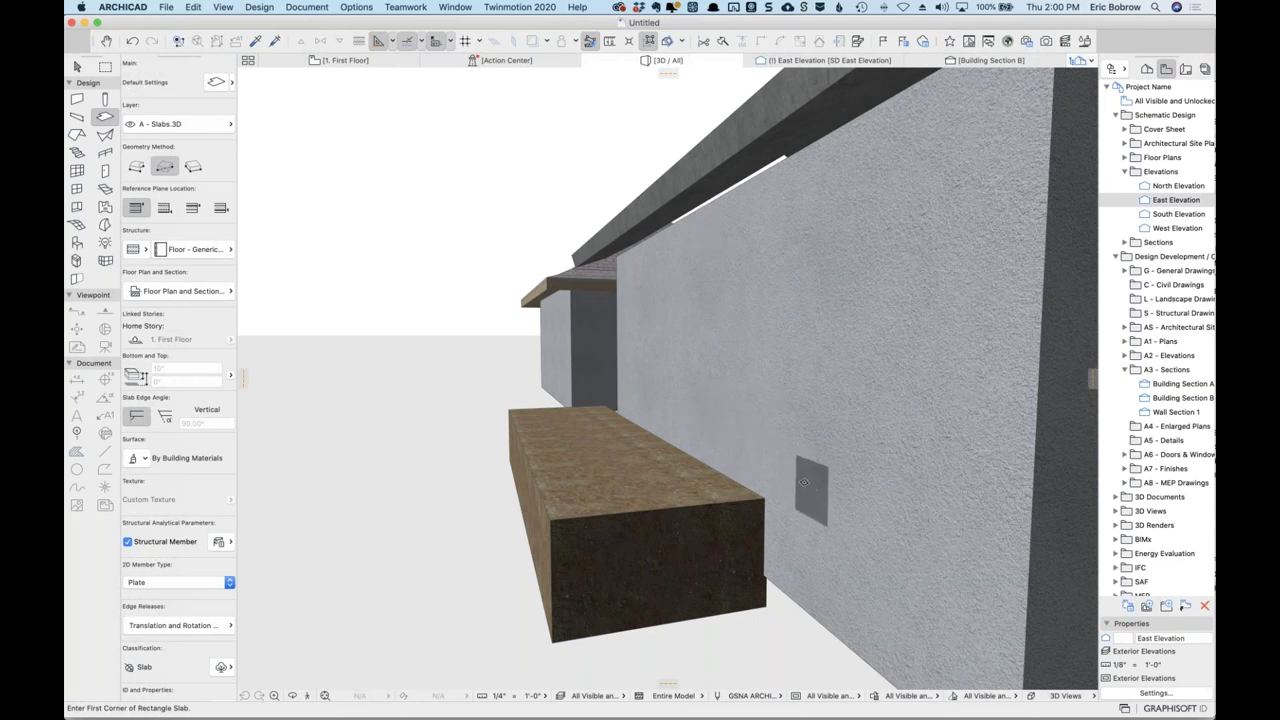
# Cut the house wall with the earth slab using Subtraction with upward extrusion.
pyautogui.click(259, 7)
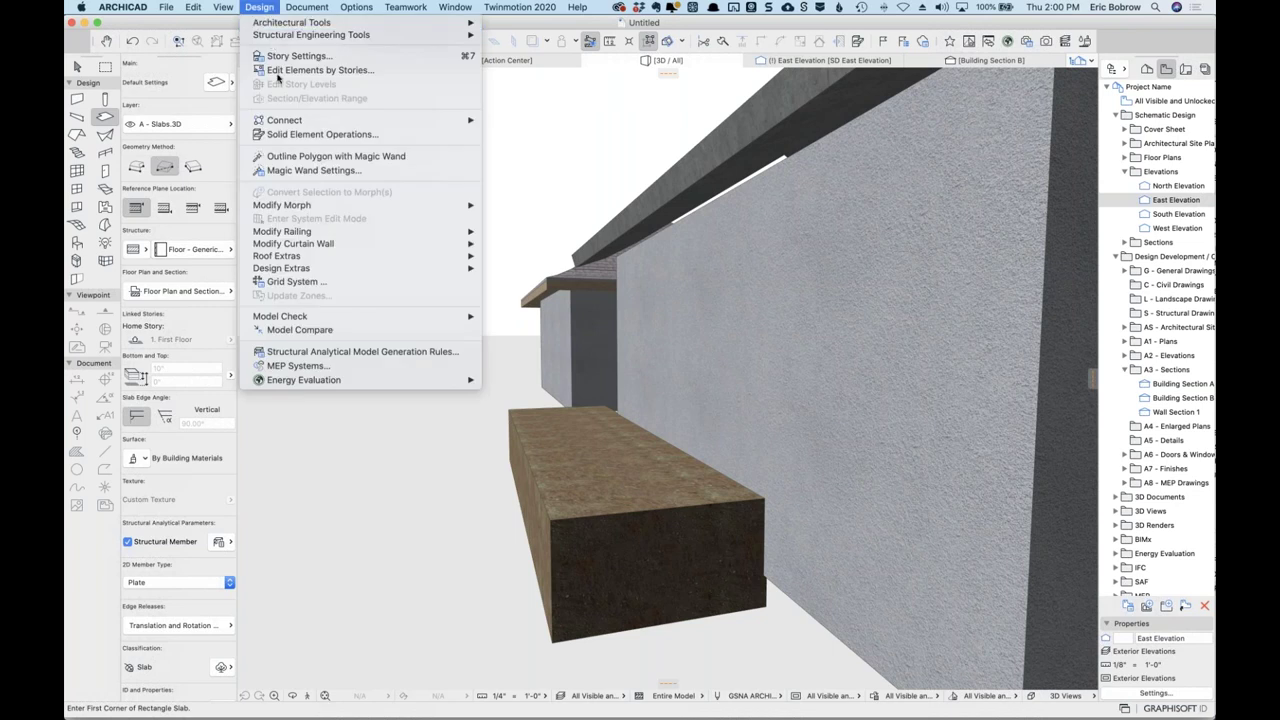
pyautogui.click(291, 134)
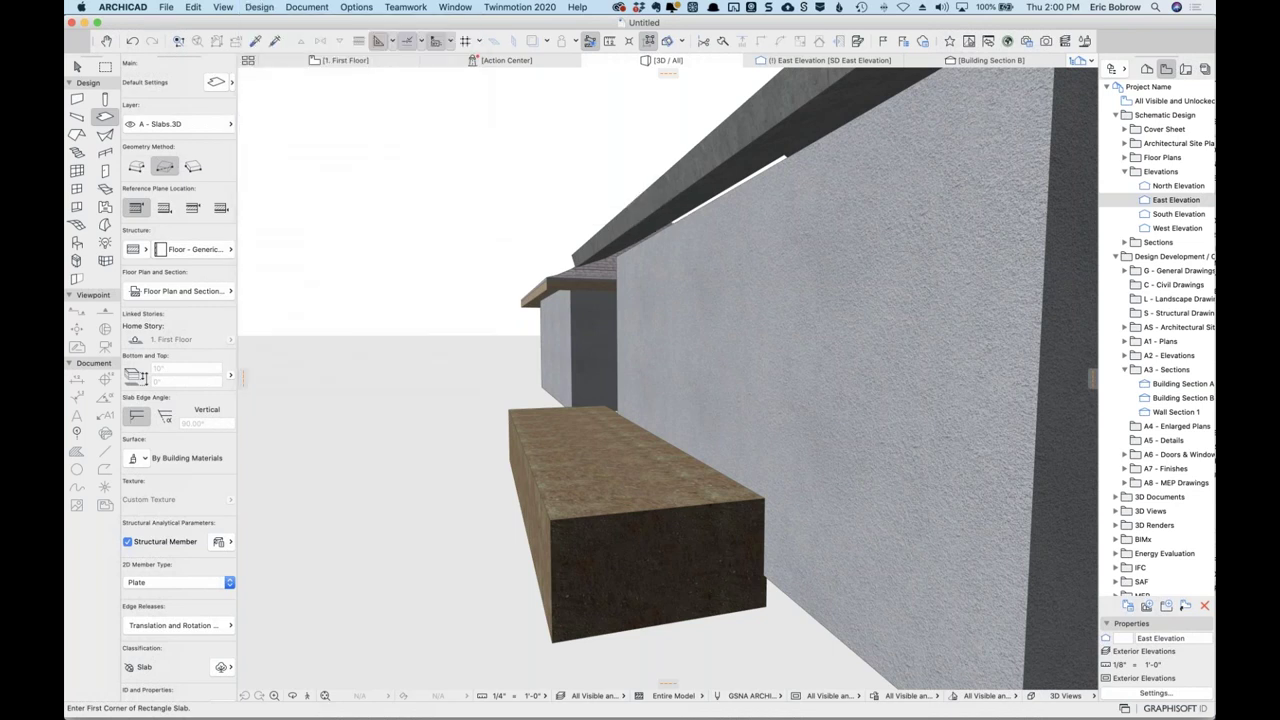
pyautogui.keyDown('shift'); pyautogui.click(767, 366); pyautogui.keyUp('shift')
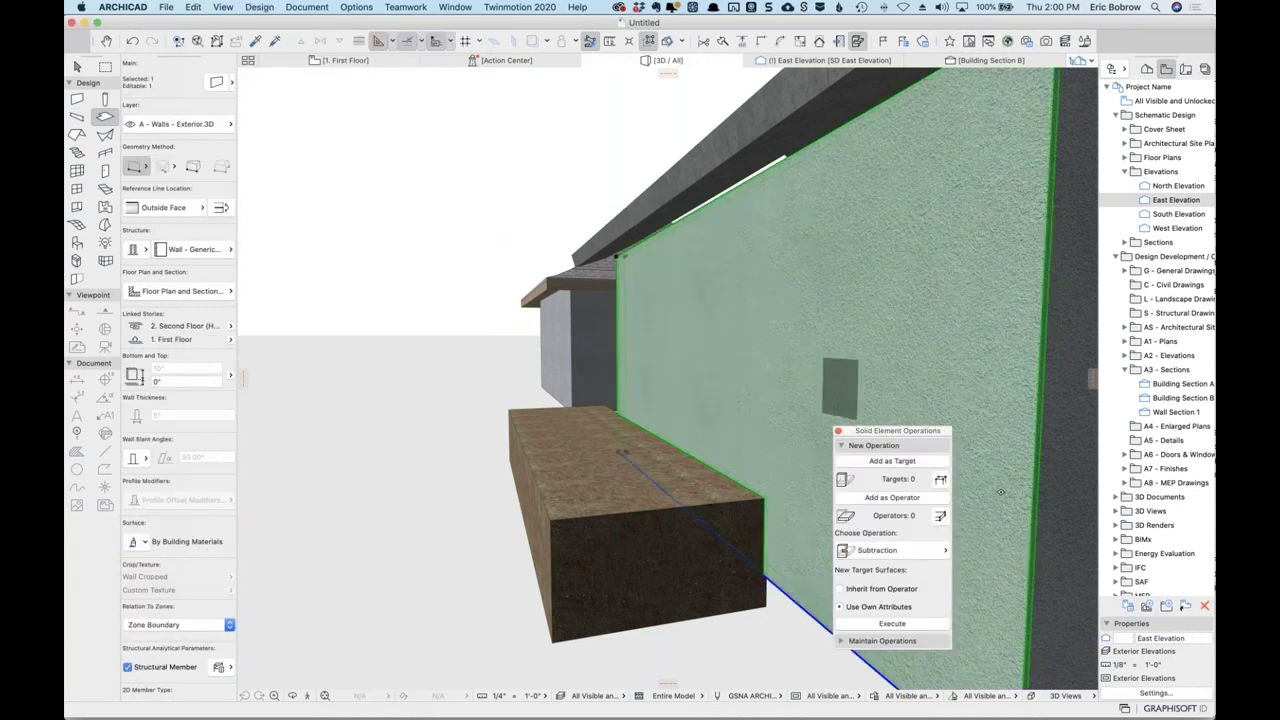
pyautogui.click(891, 461)
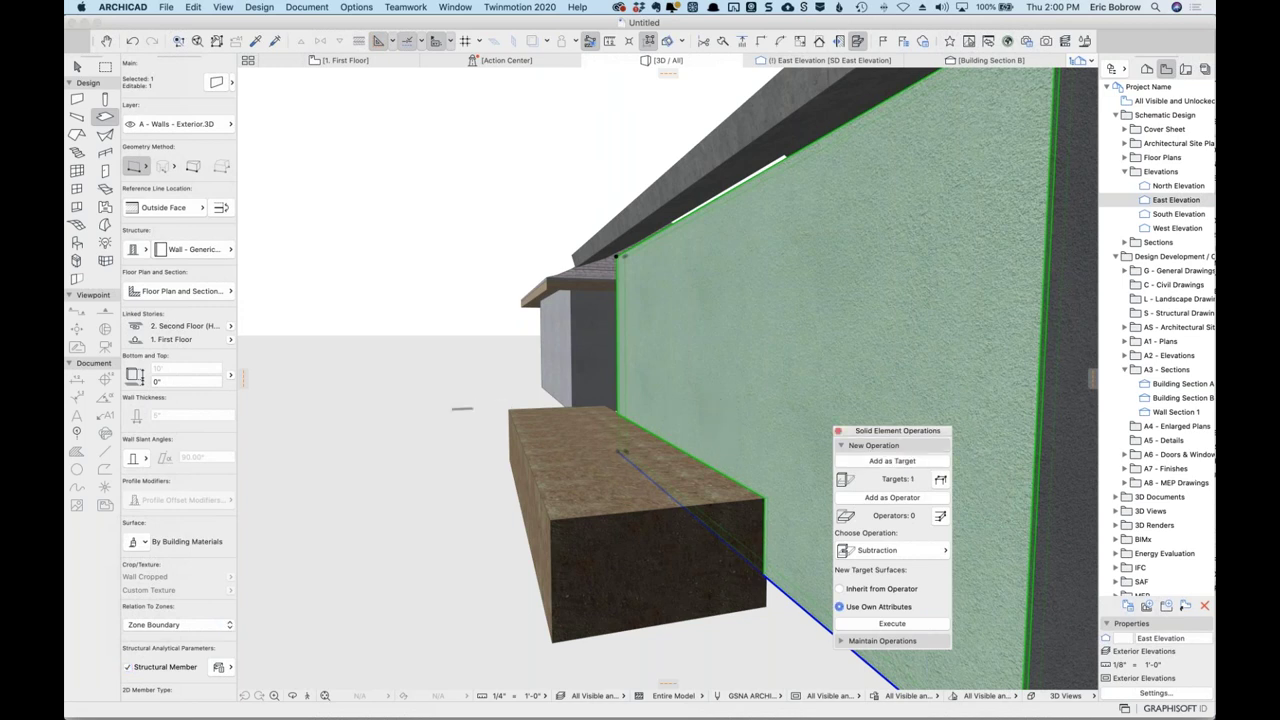
pyautogui.keyDown('shift'); pyautogui.click(563, 456); pyautogui.keyUp('shift')
pyautogui.click(892, 497)
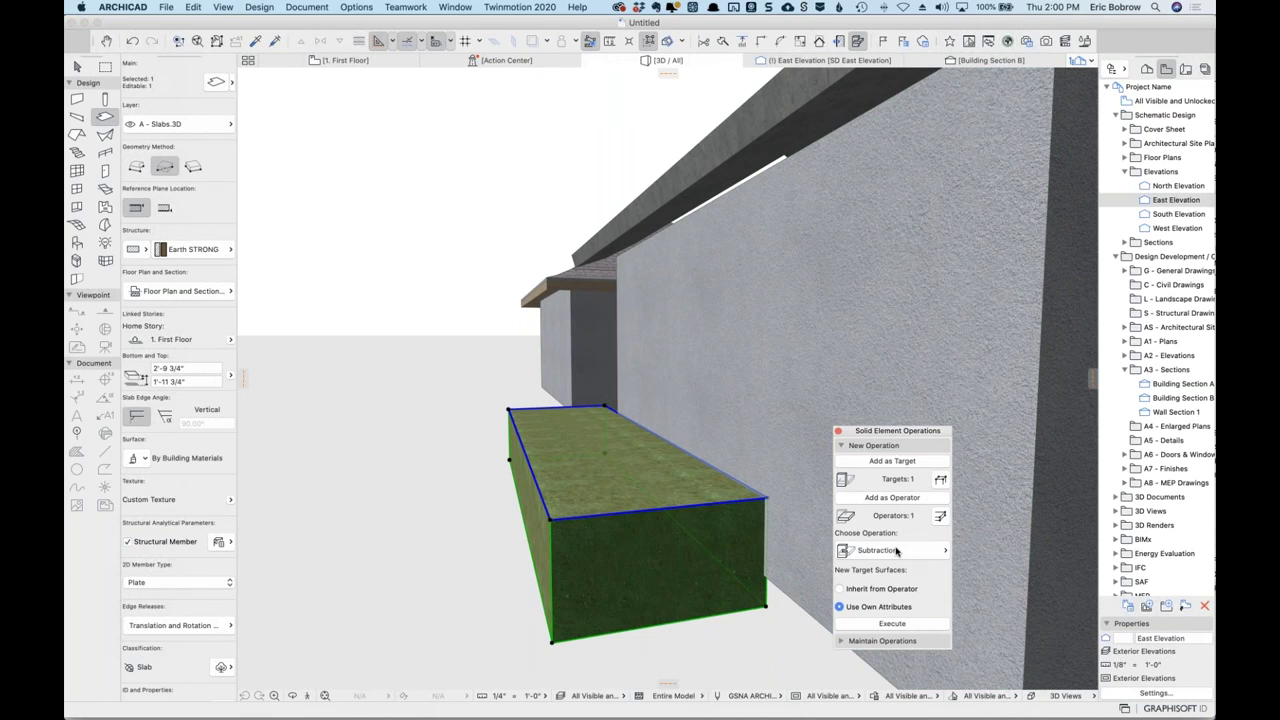
pyautogui.click(897, 551)
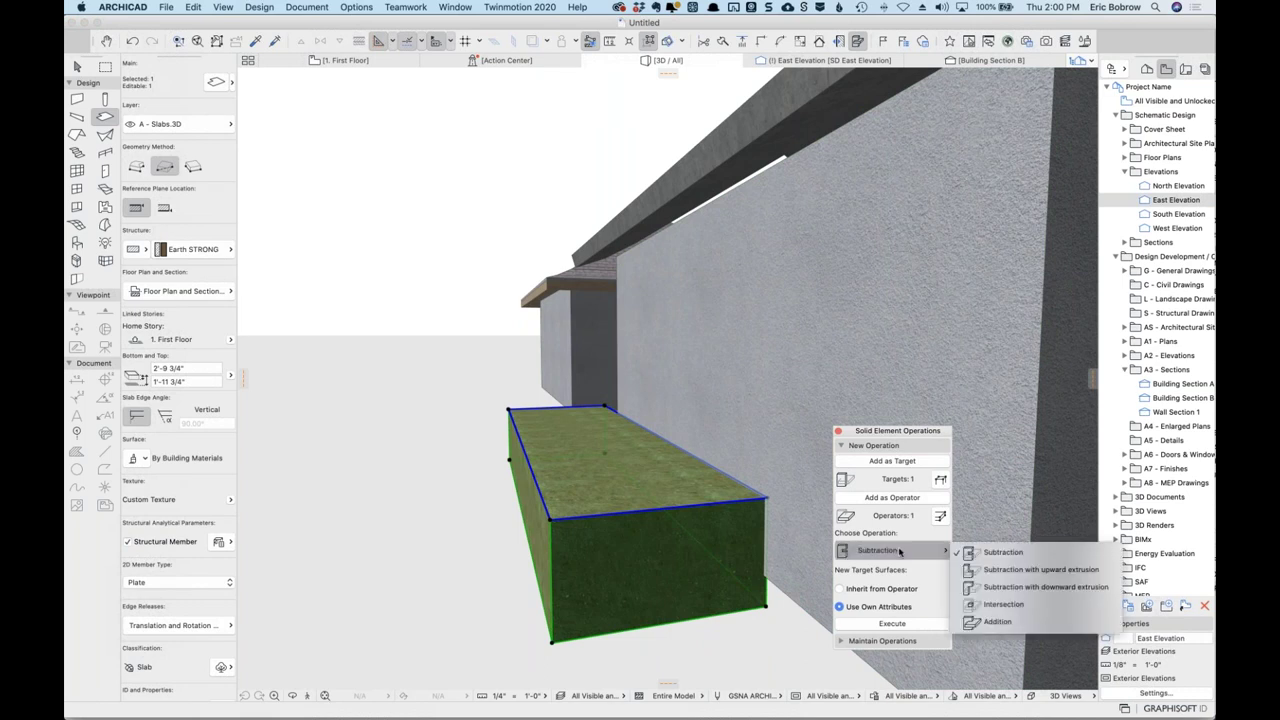
pyautogui.click(1002, 570)
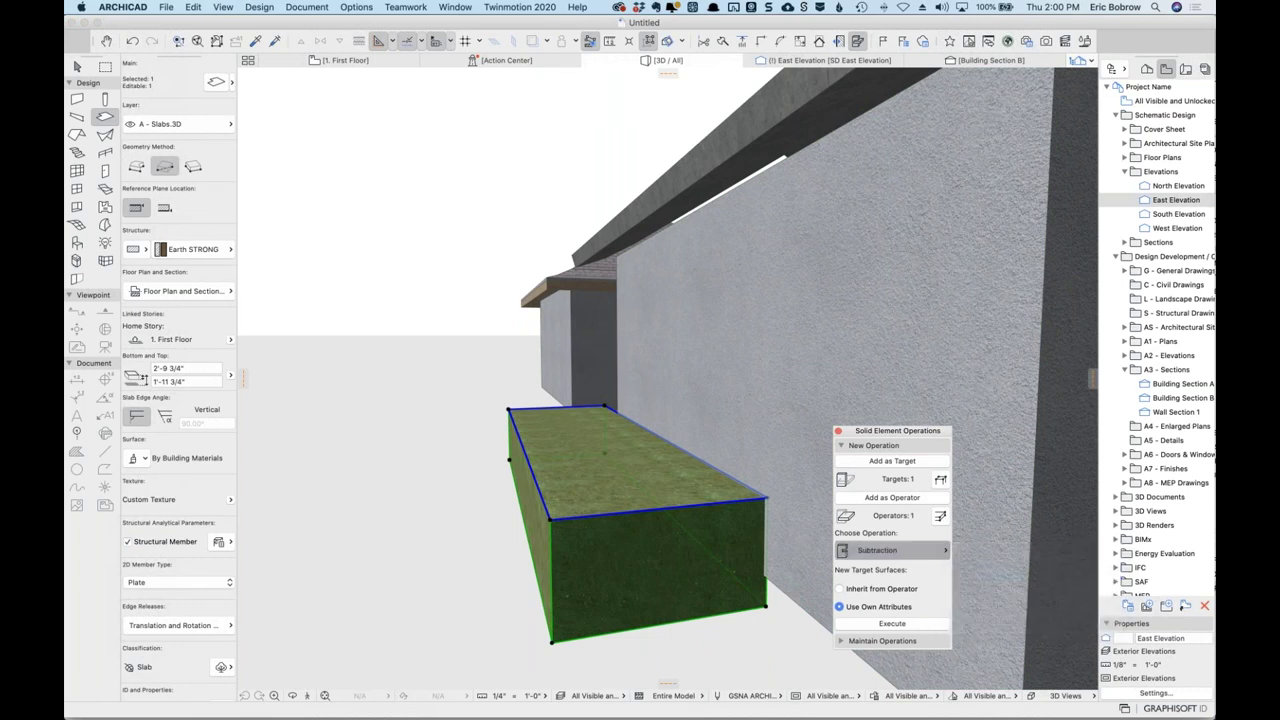
pyautogui.click(892, 624)
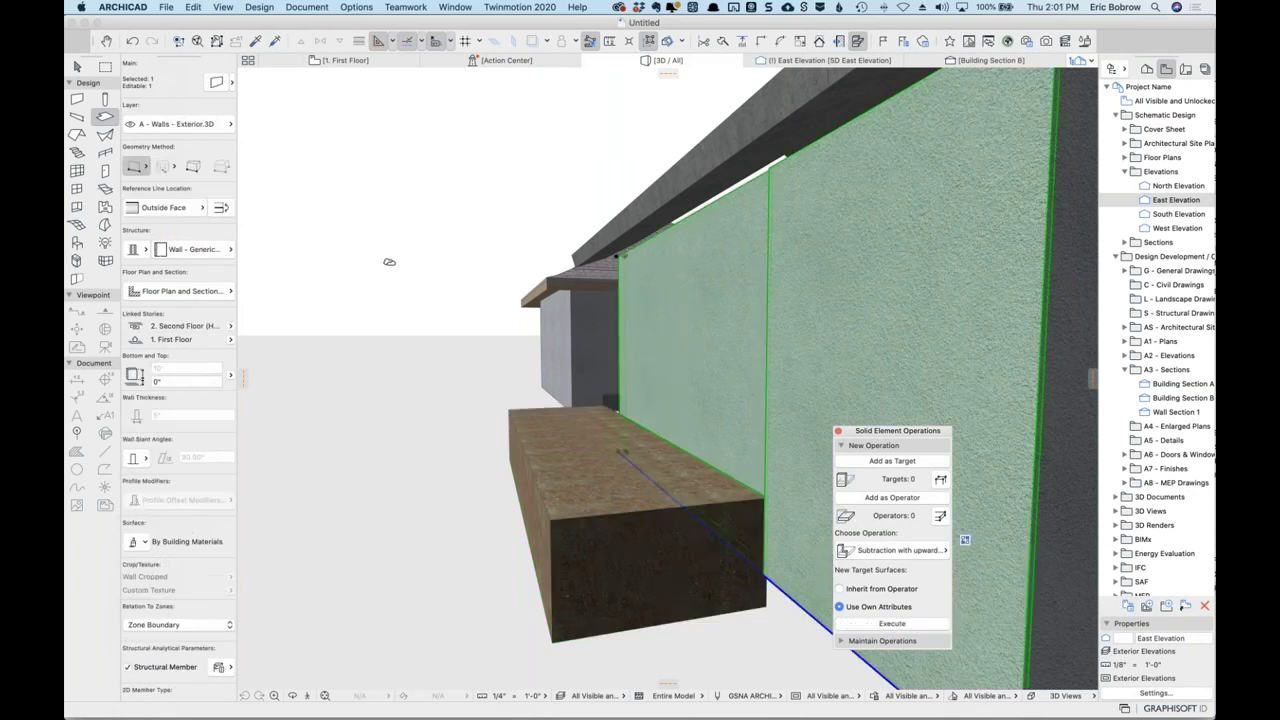
pyautogui.keyDown('shift'); pyautogui.moveTo(463, 328); pyautogui.dragTo(805, 388, button='middle'); pyautogui.keyUp('shift')
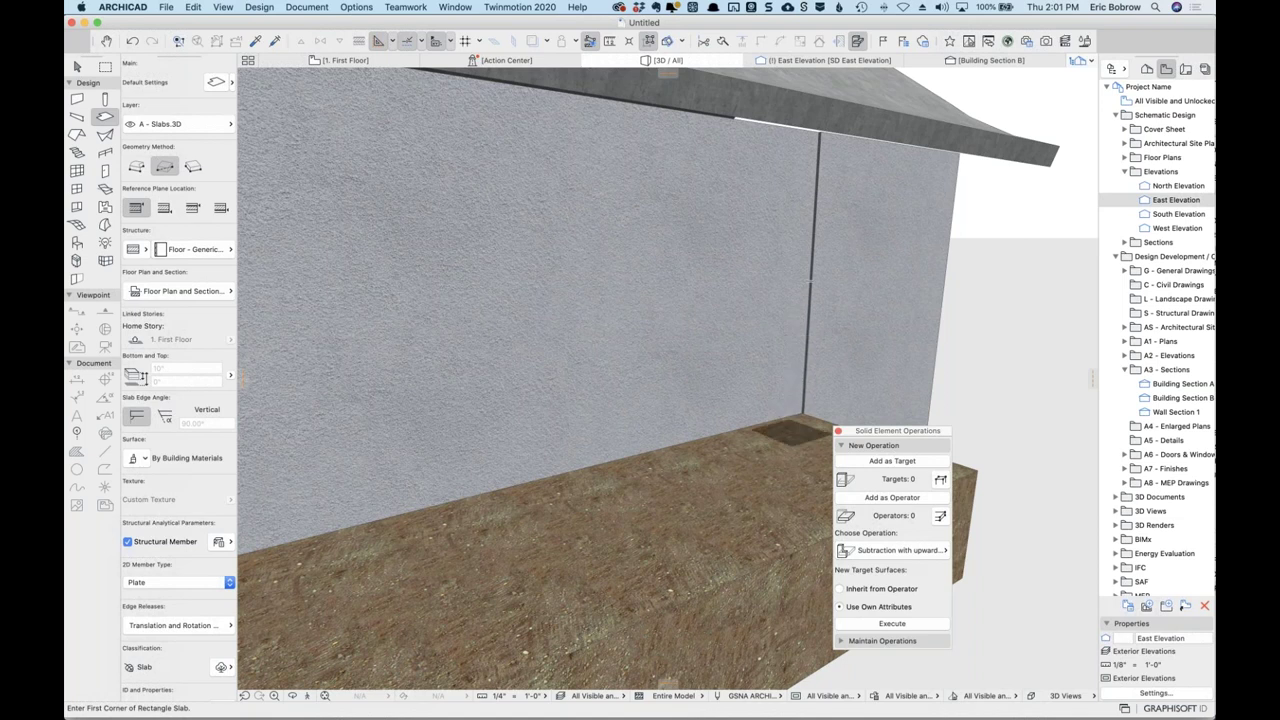
# Switch the earth slab's structure from Earth STRONG back to 31 Earth.
pyautogui.scroll(-5, 804, 178)
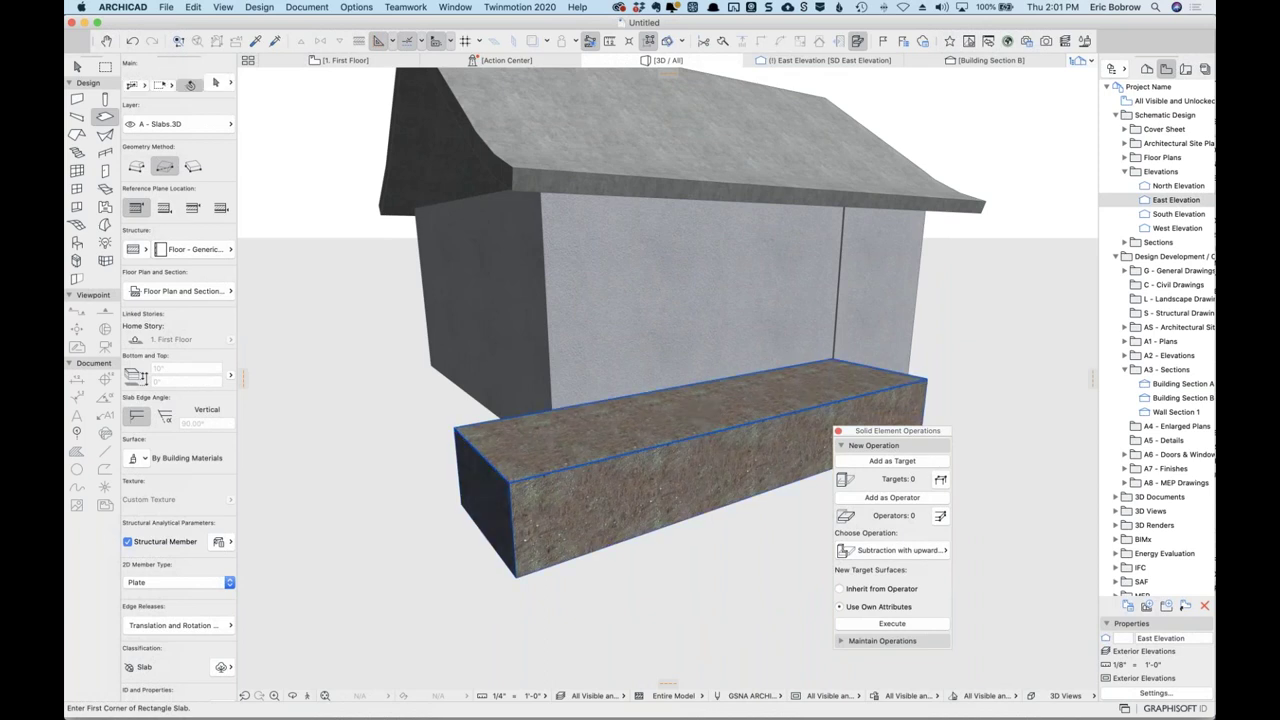
pyautogui.keyDown('shift'); pyautogui.click(700, 417); pyautogui.keyUp('shift')
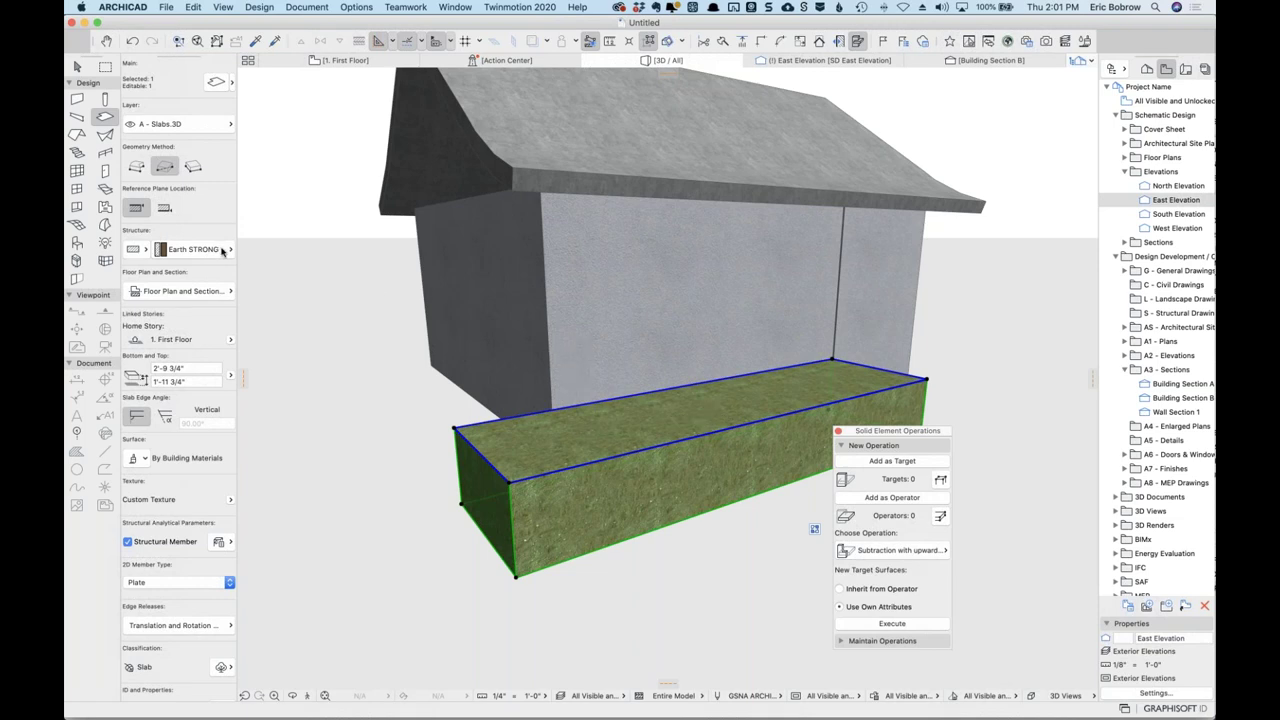
pyautogui.click(218, 249)
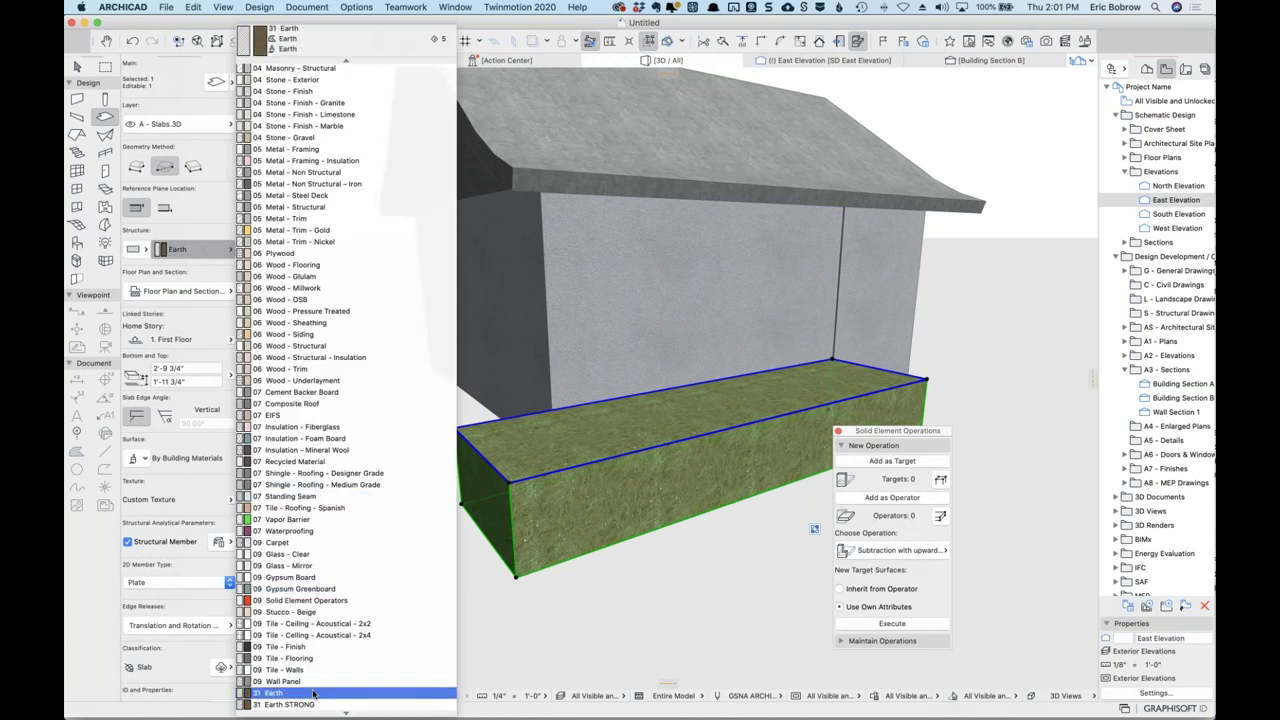
pyautogui.click(300, 692)
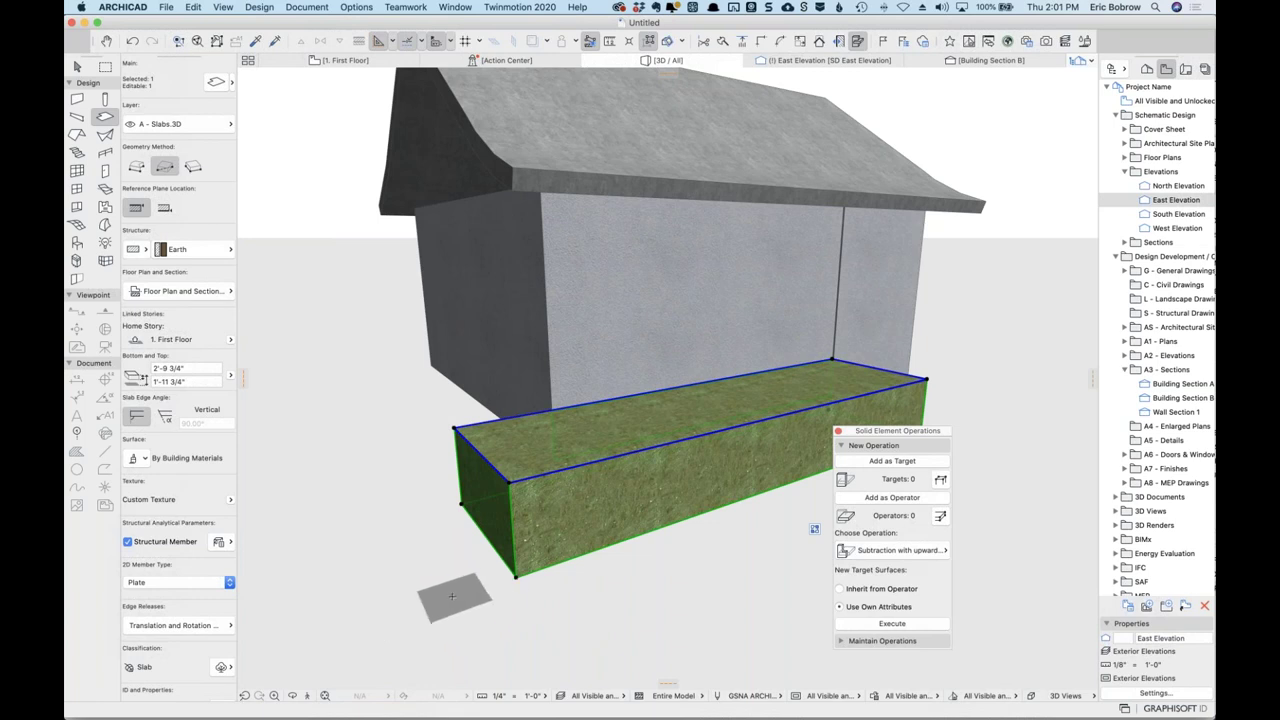
pyautogui.press('Escape')
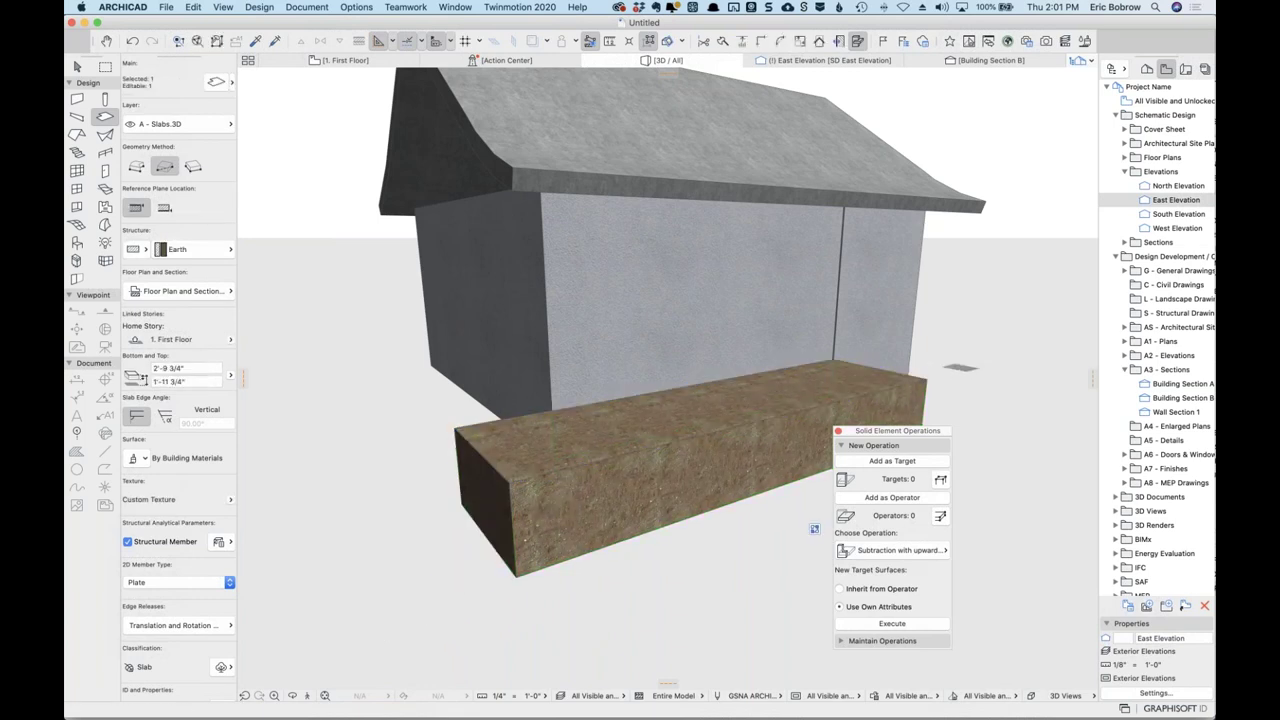
pyautogui.scroll(5, 824, 343)
pyautogui.scroll(5, 824, 343)
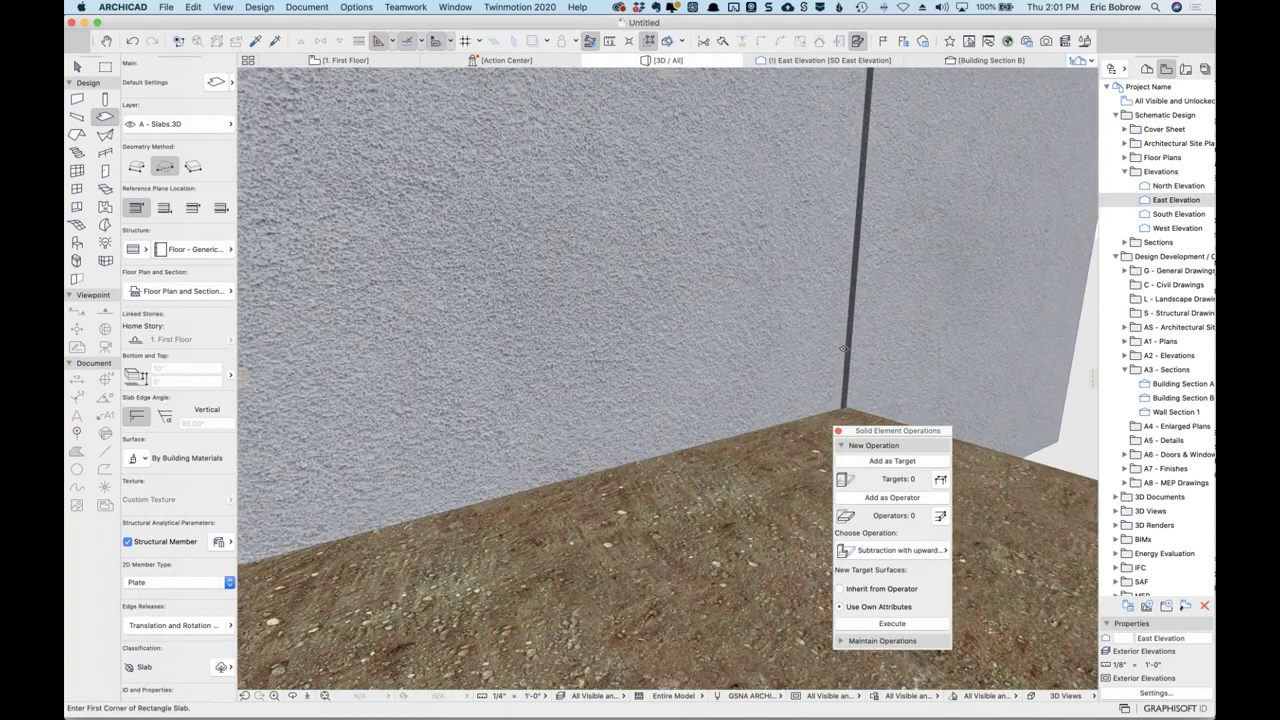
pyautogui.scroll(1, 826, 394)
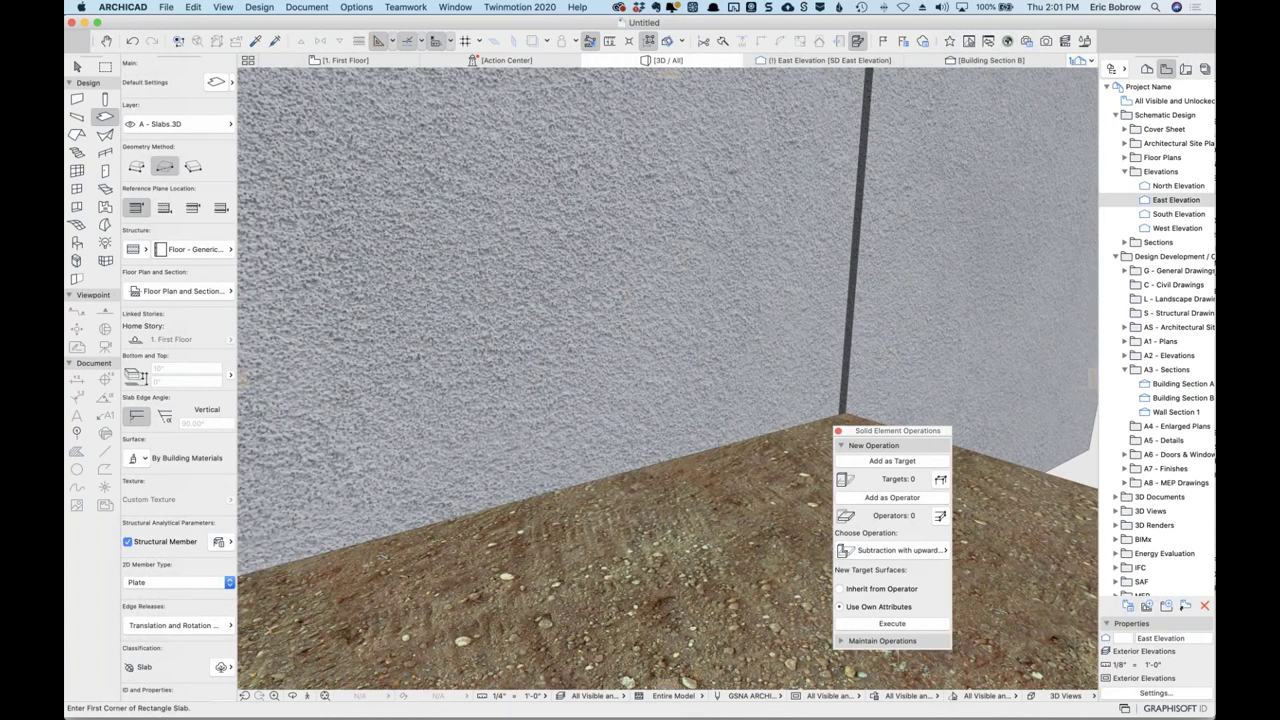
pyautogui.keyDown('shift'); pyautogui.moveTo(826, 394); pyautogui.dragTo(1058, 411, button='middle'); pyautogui.keyUp('shift')
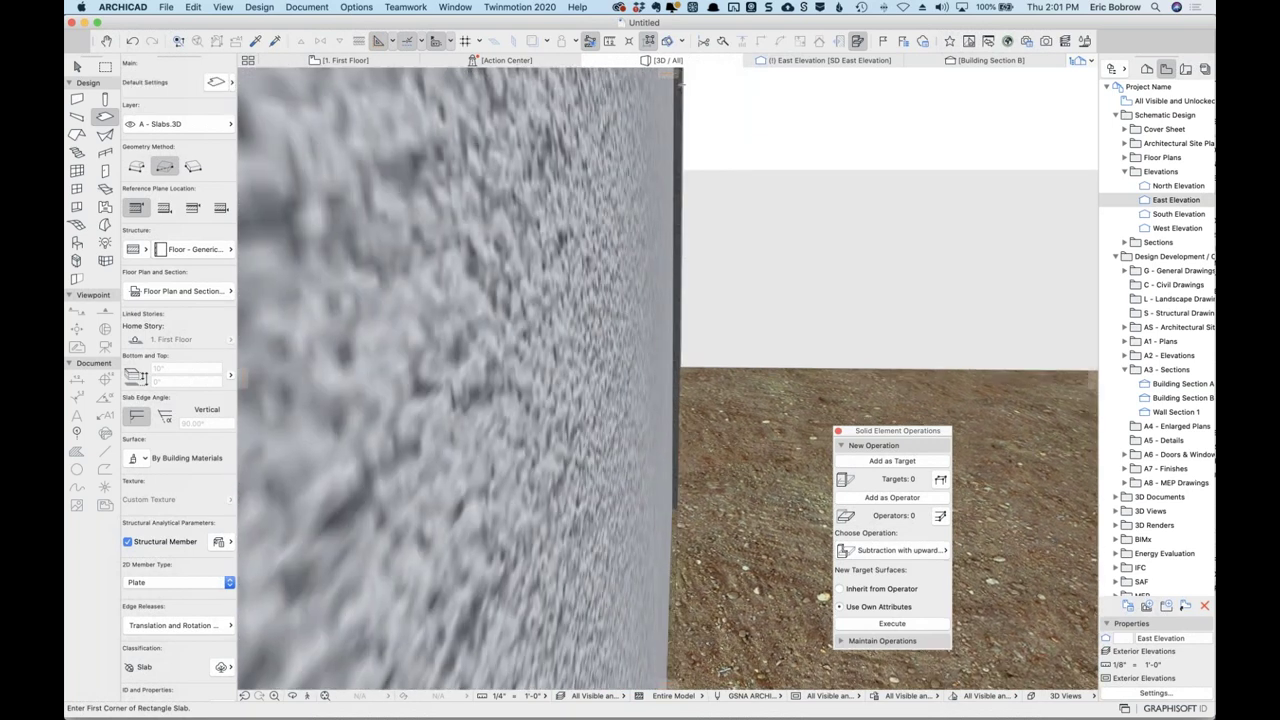
pyautogui.keyDown('shift'); pyautogui.moveTo(725, 288); pyautogui.dragTo(740, 372, button='middle'); pyautogui.keyUp('shift')
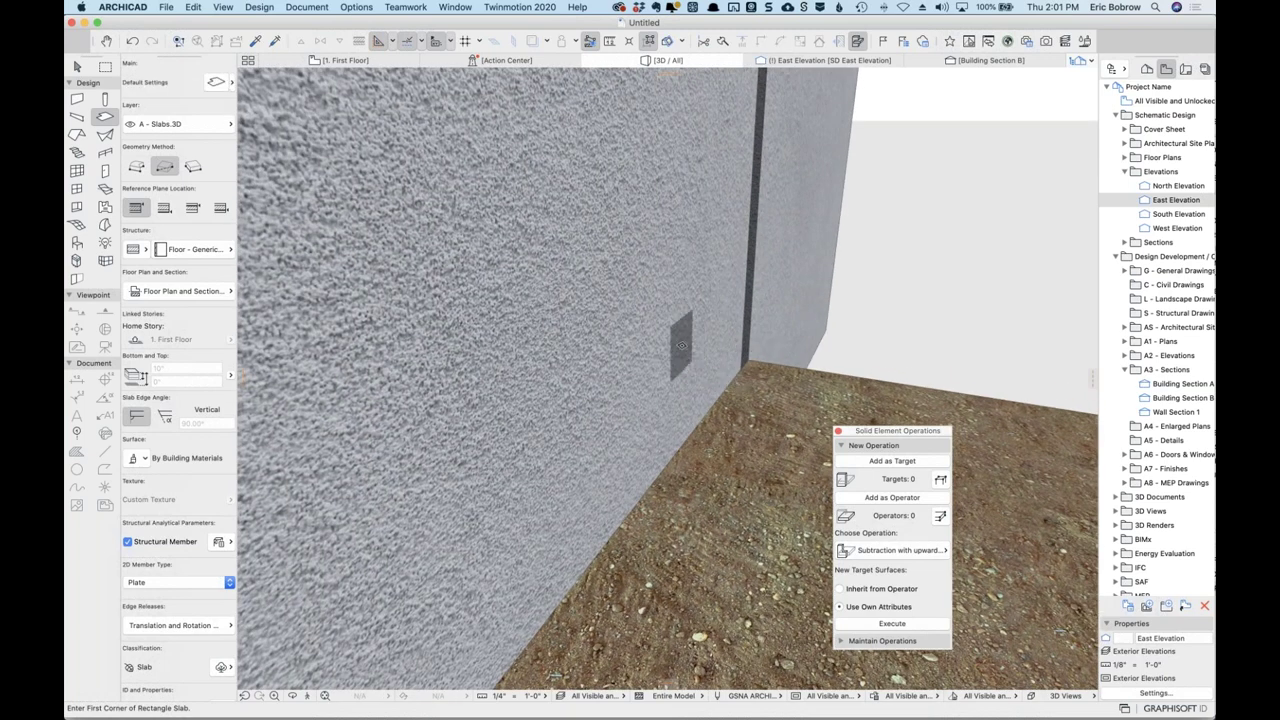
pyautogui.scroll(-10, 704, 347)
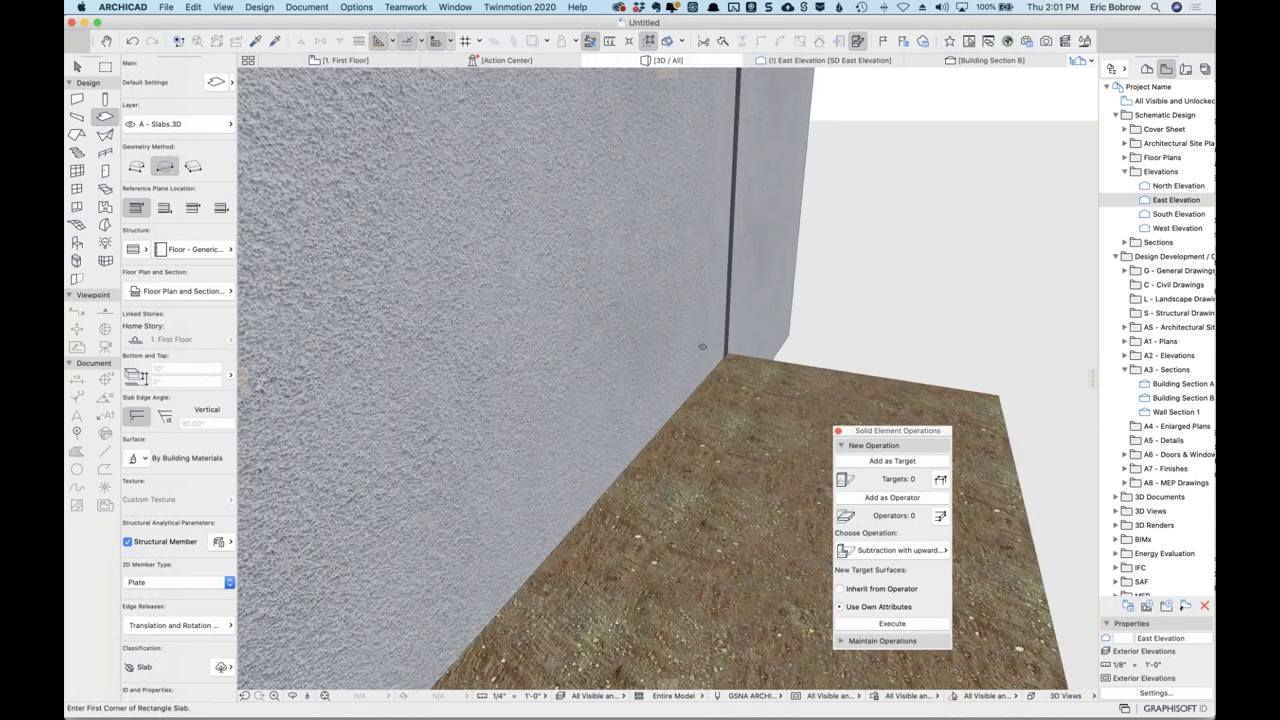
pyautogui.scroll(-6, 701, 346)
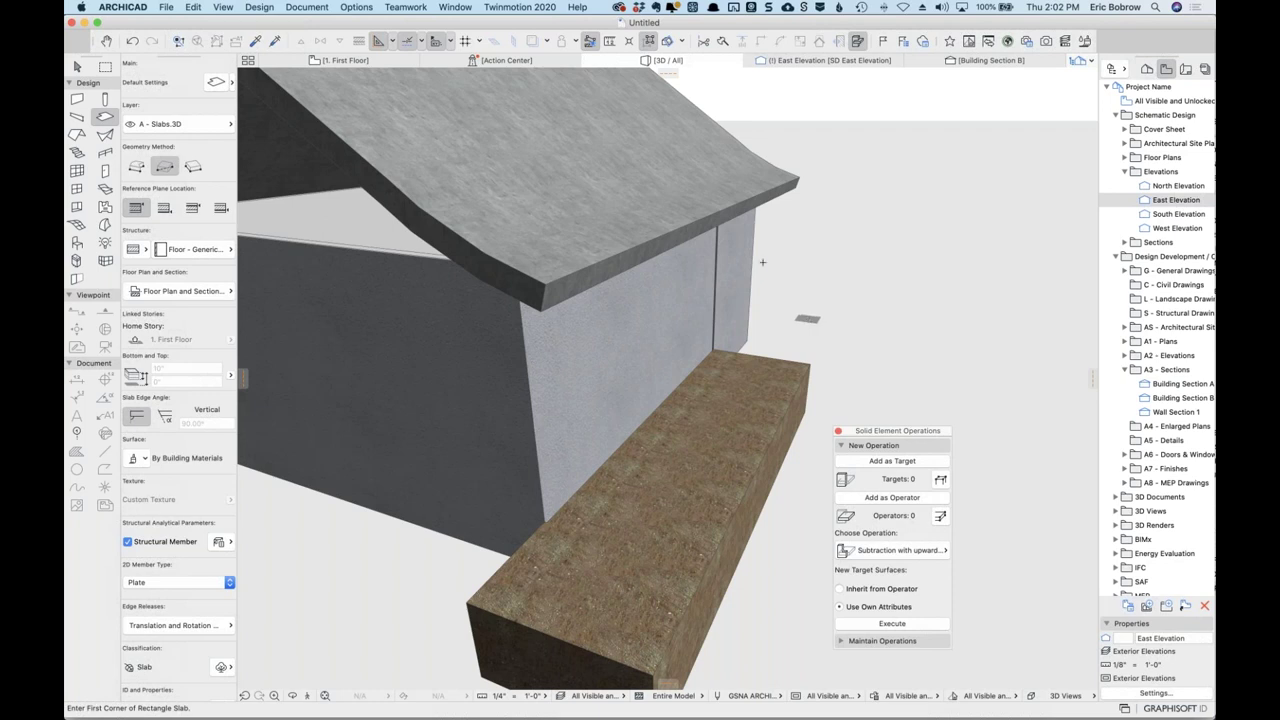
pyautogui.click(985, 62)
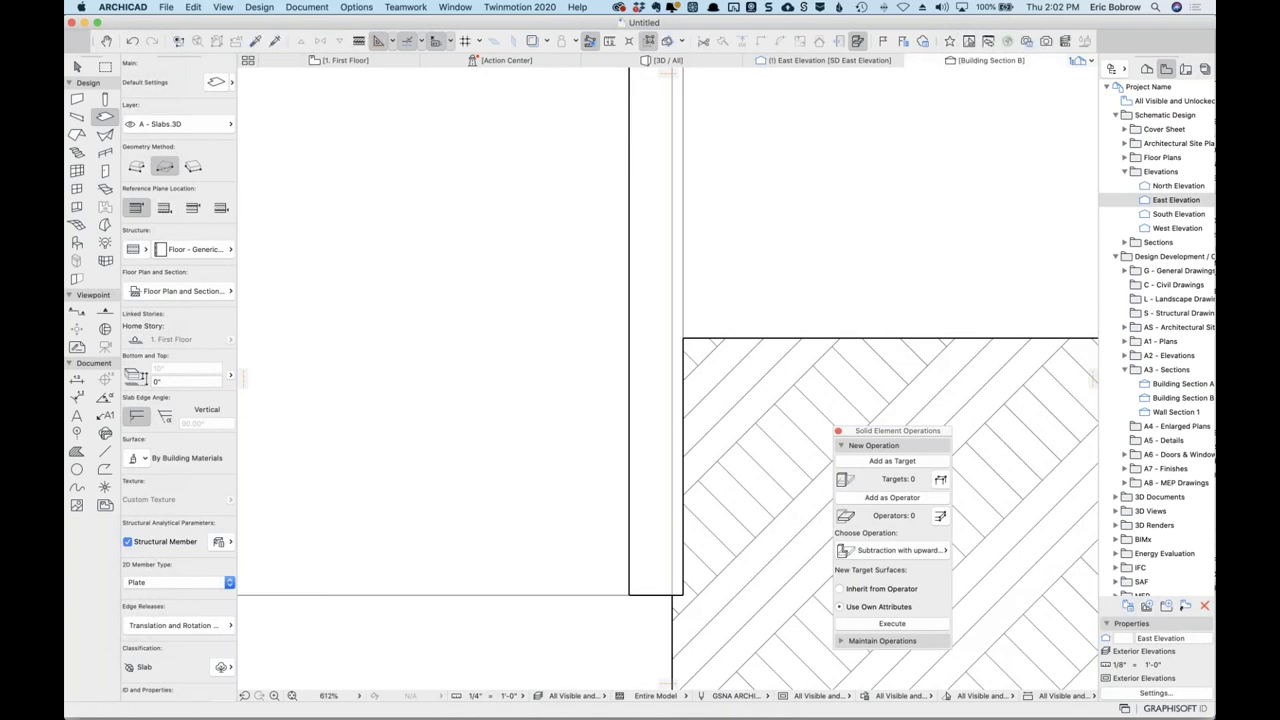
pyautogui.click(698, 66)
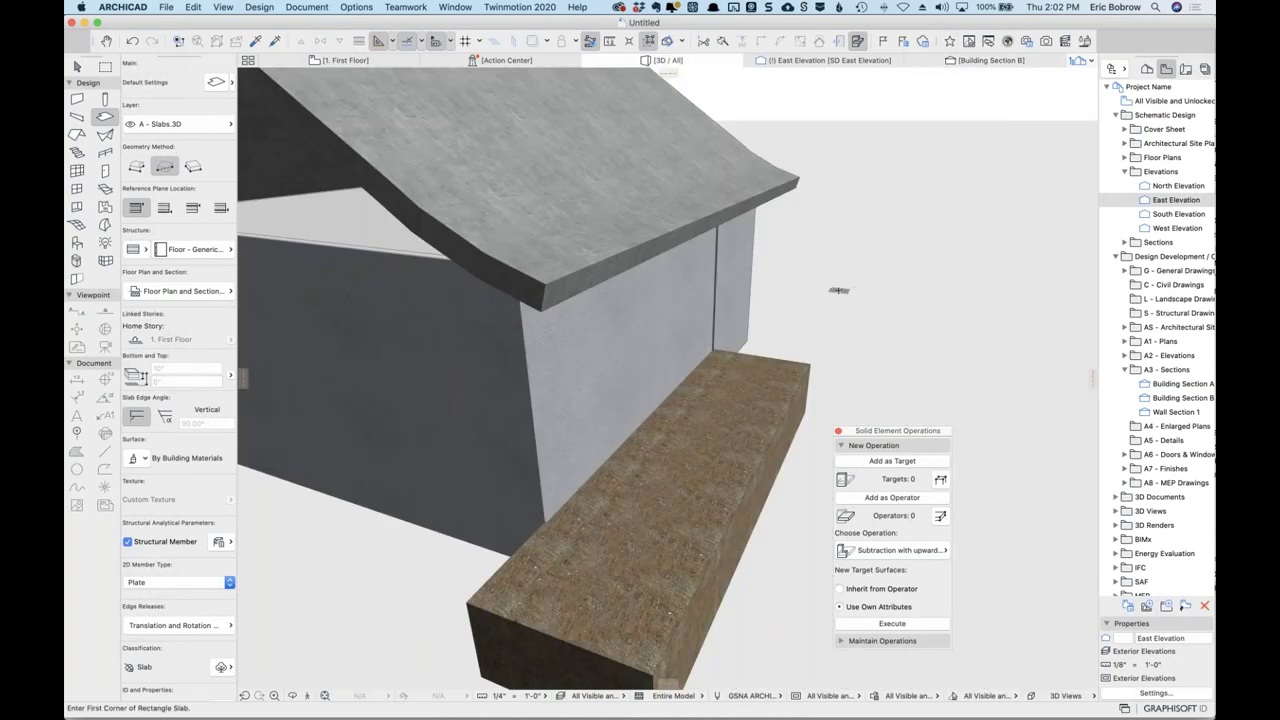
# Regenerate the 3D window with View > Refresh > Rebuild.
pyautogui.click(226, 8)
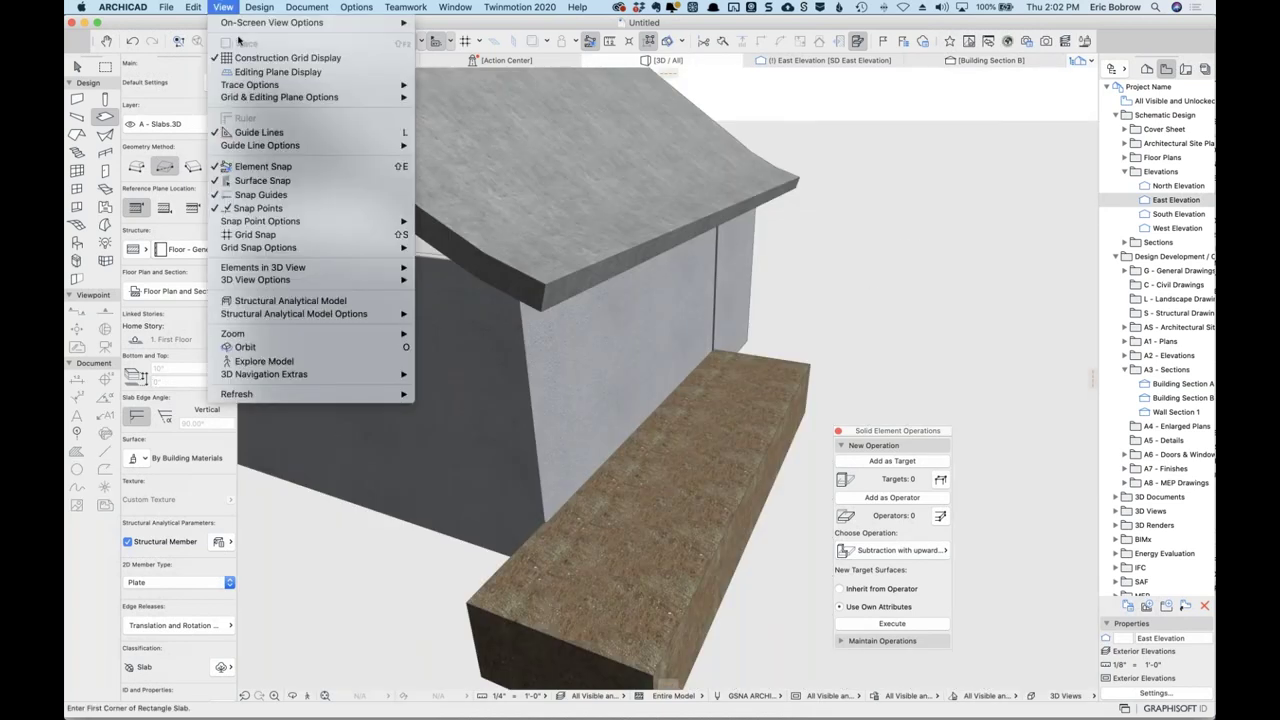
pyautogui.moveTo(300, 398)
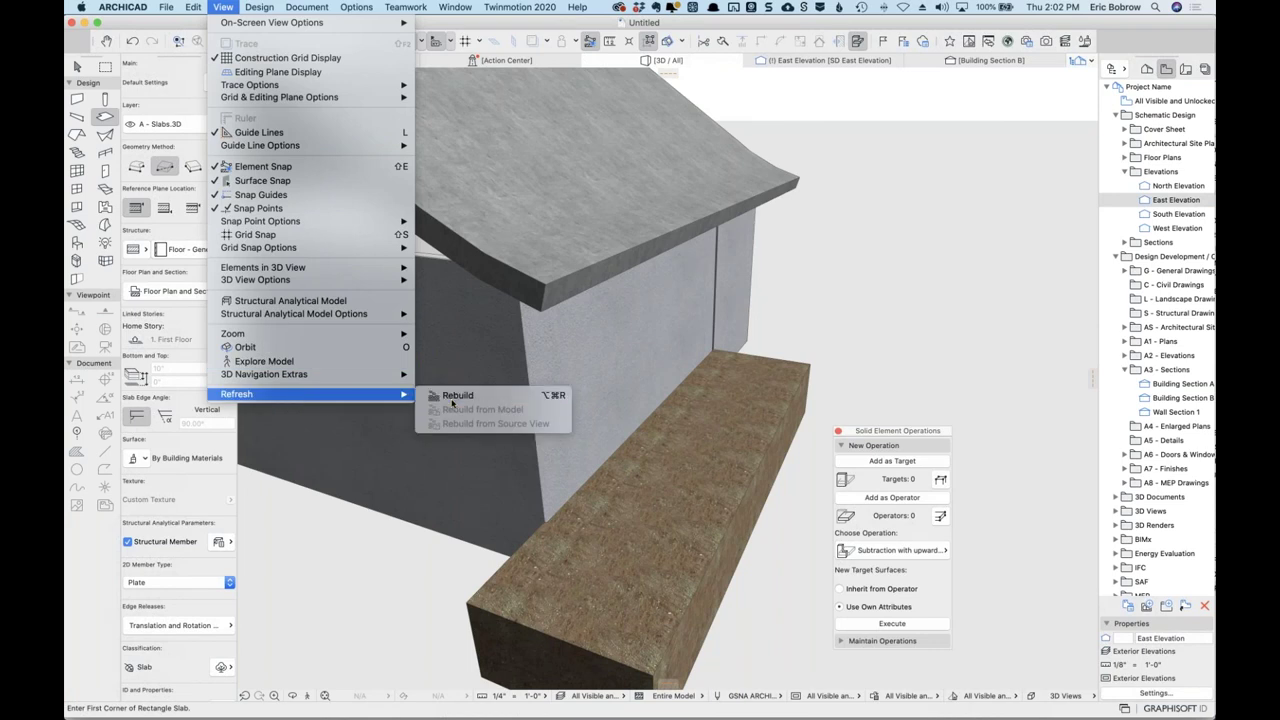
pyautogui.click(452, 400)
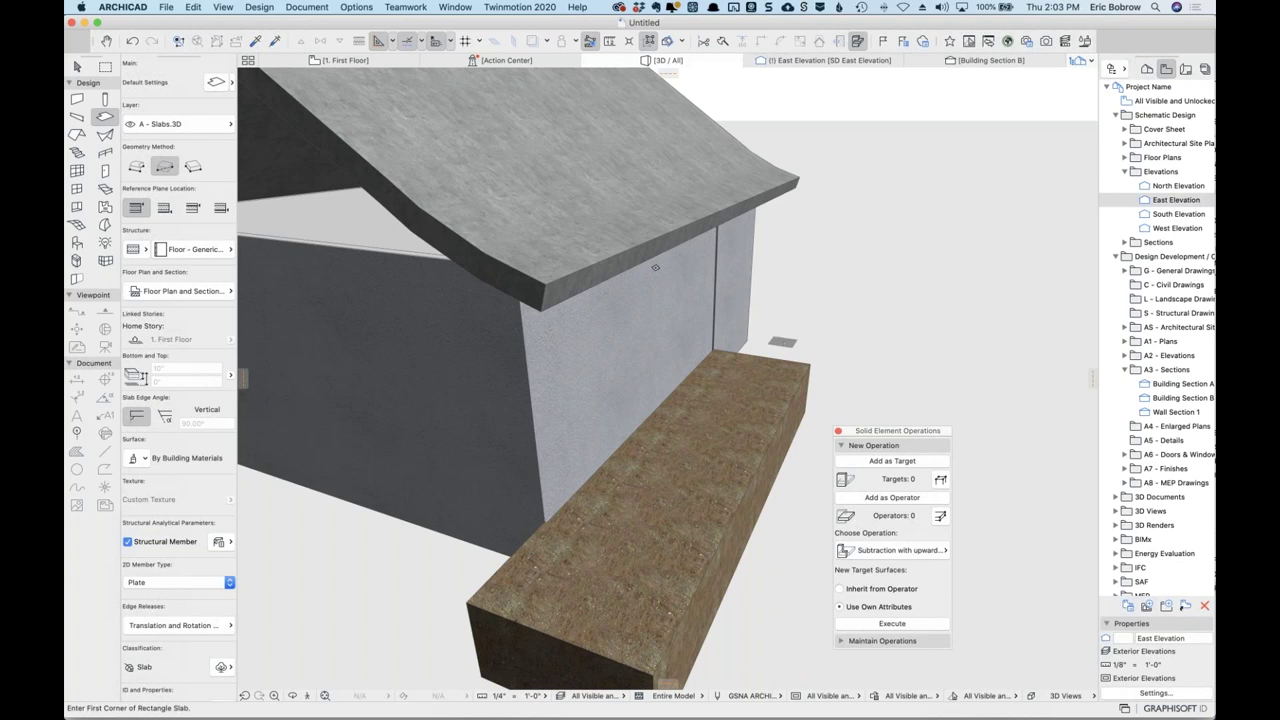
# Offset the earth slab's long edge back so it extends under the house wall.
pyautogui.keyDown('shift'); pyautogui.click(688, 362); pyautogui.keyUp('shift')
pyautogui.click(729, 609)
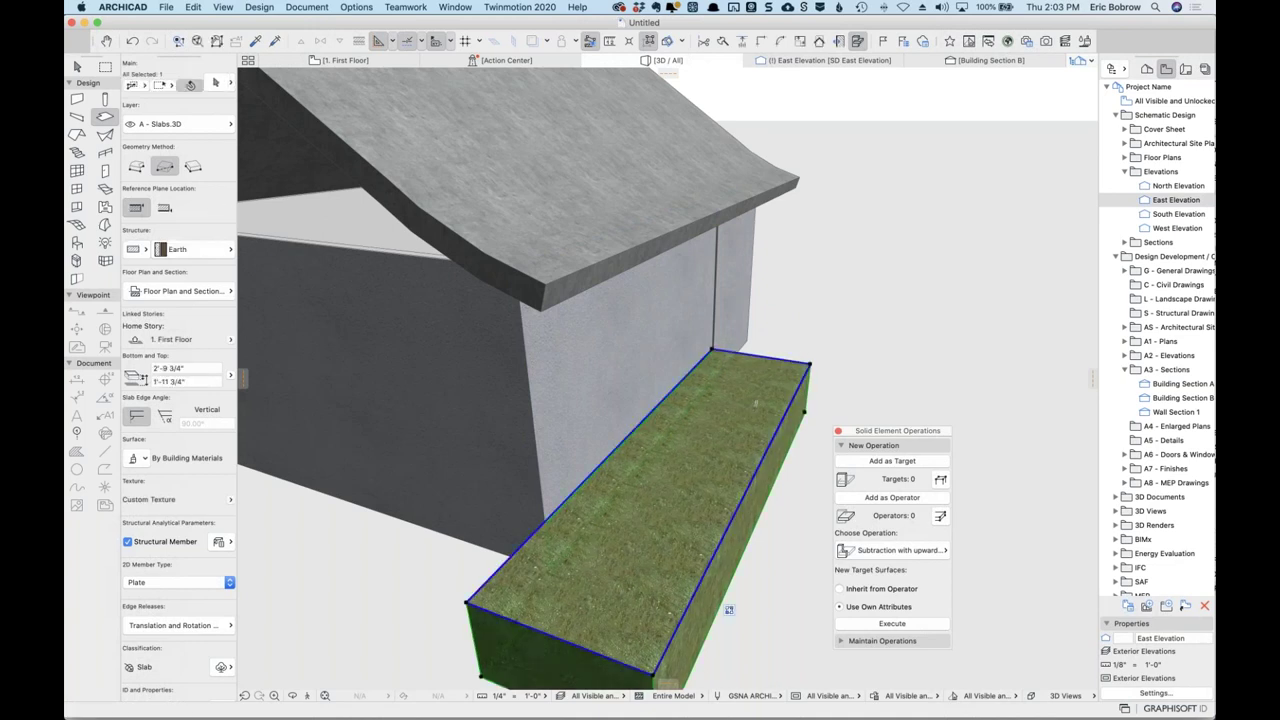
pyautogui.click(663, 400)
pyautogui.click(745, 125)
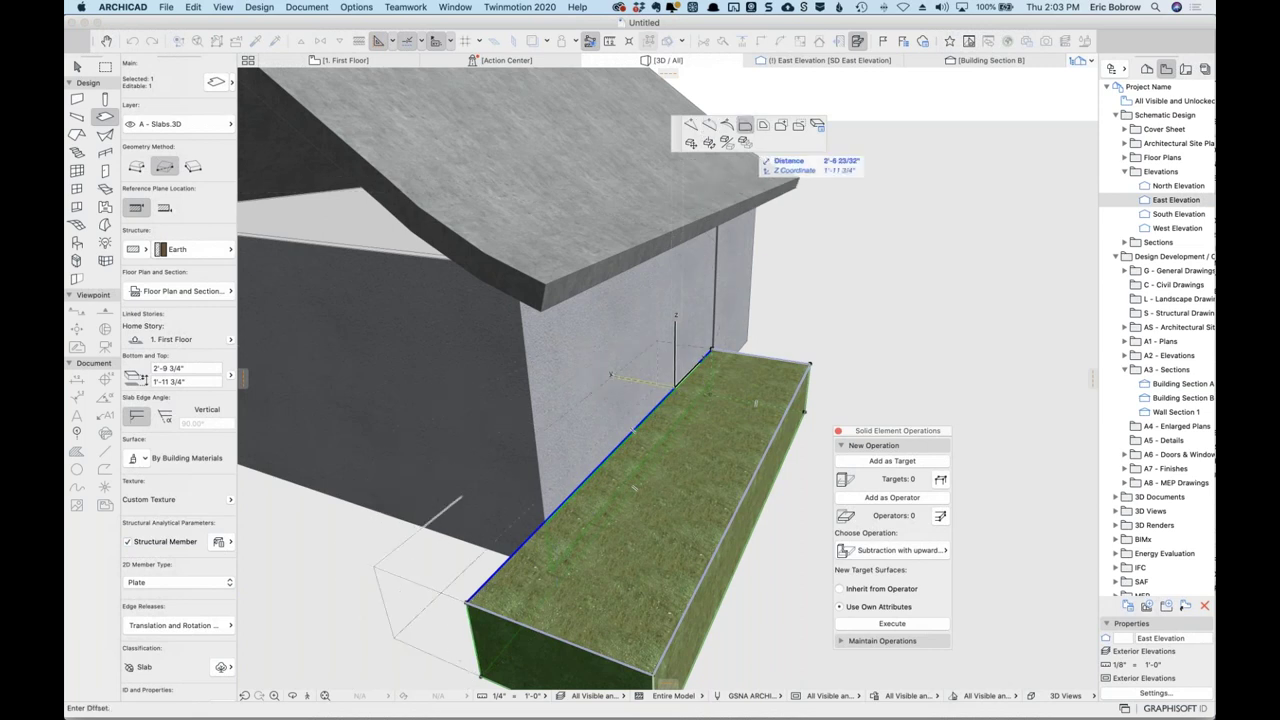
pyautogui.click(792, 340)
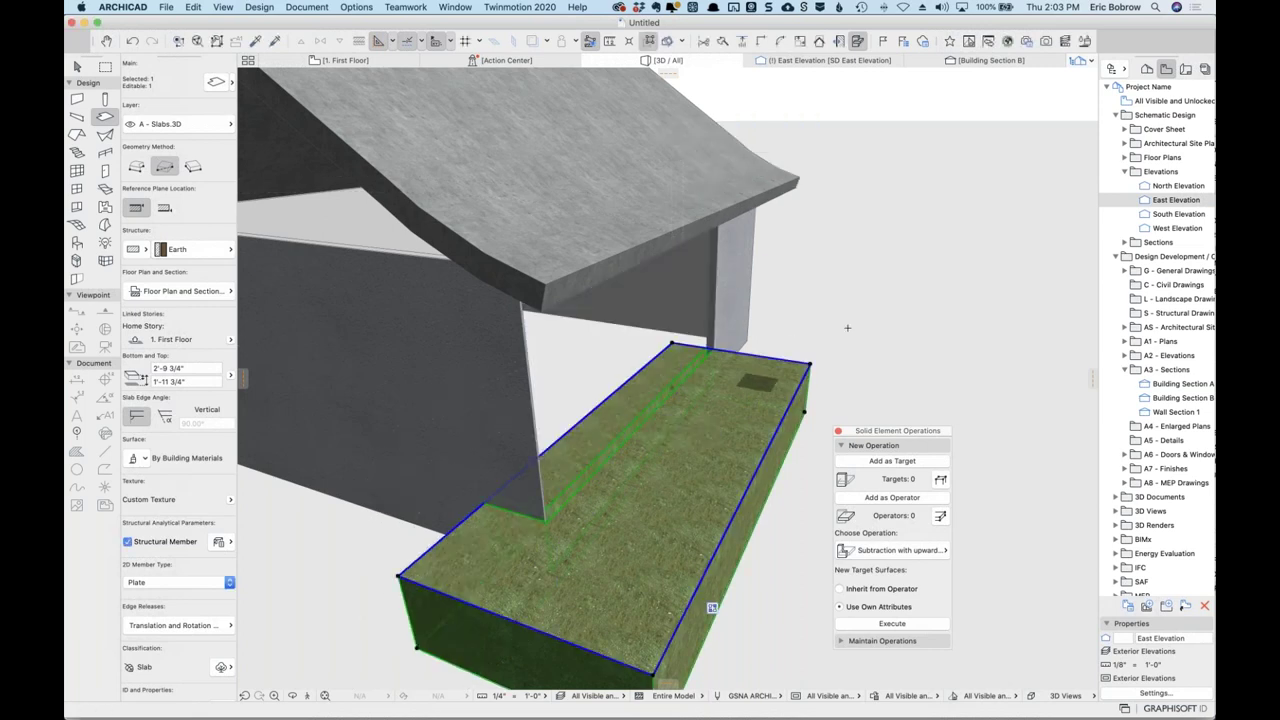
pyautogui.press('Escape')
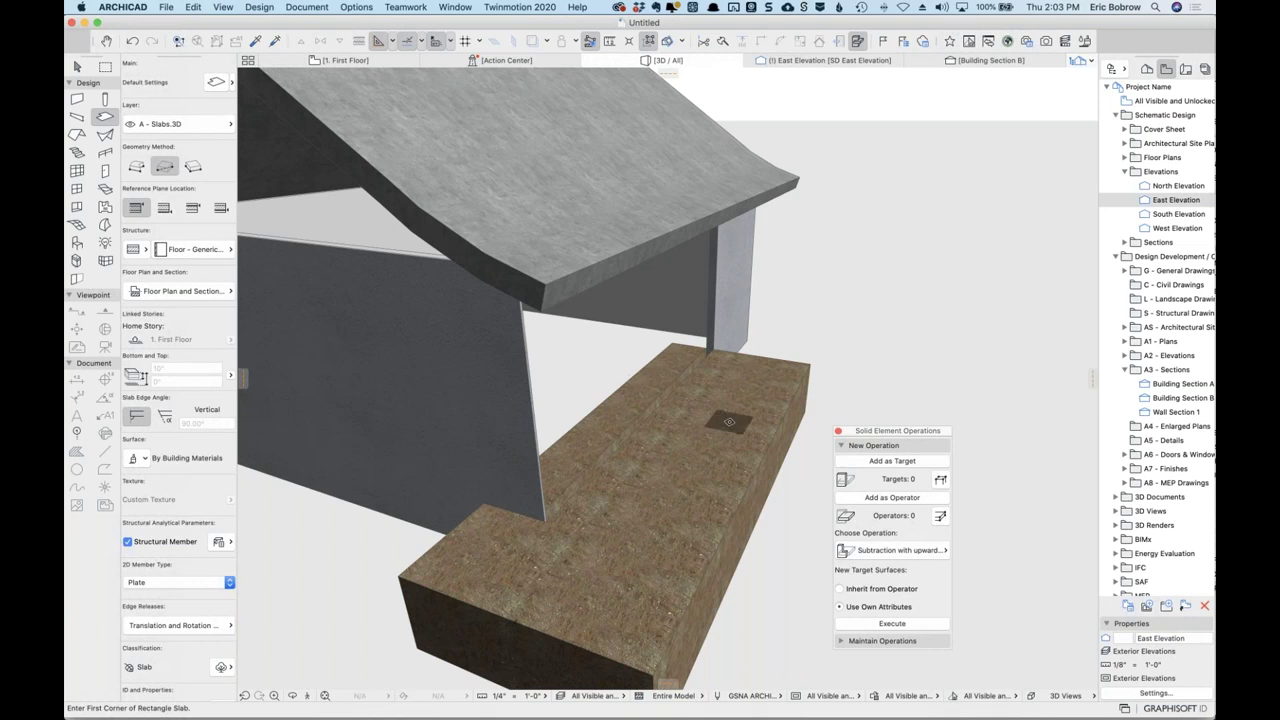
pyautogui.keyDown('shift'); pyautogui.click(729, 421); pyautogui.keyUp('shift')
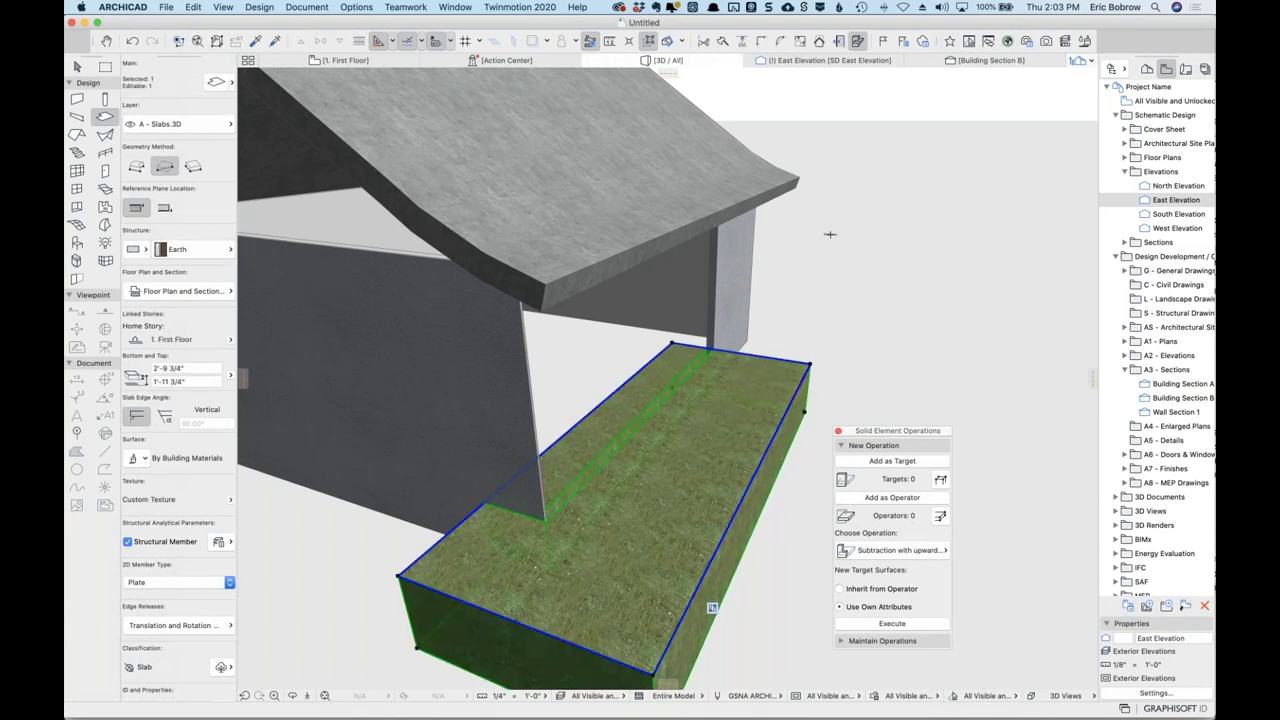
pyautogui.press('Escape')
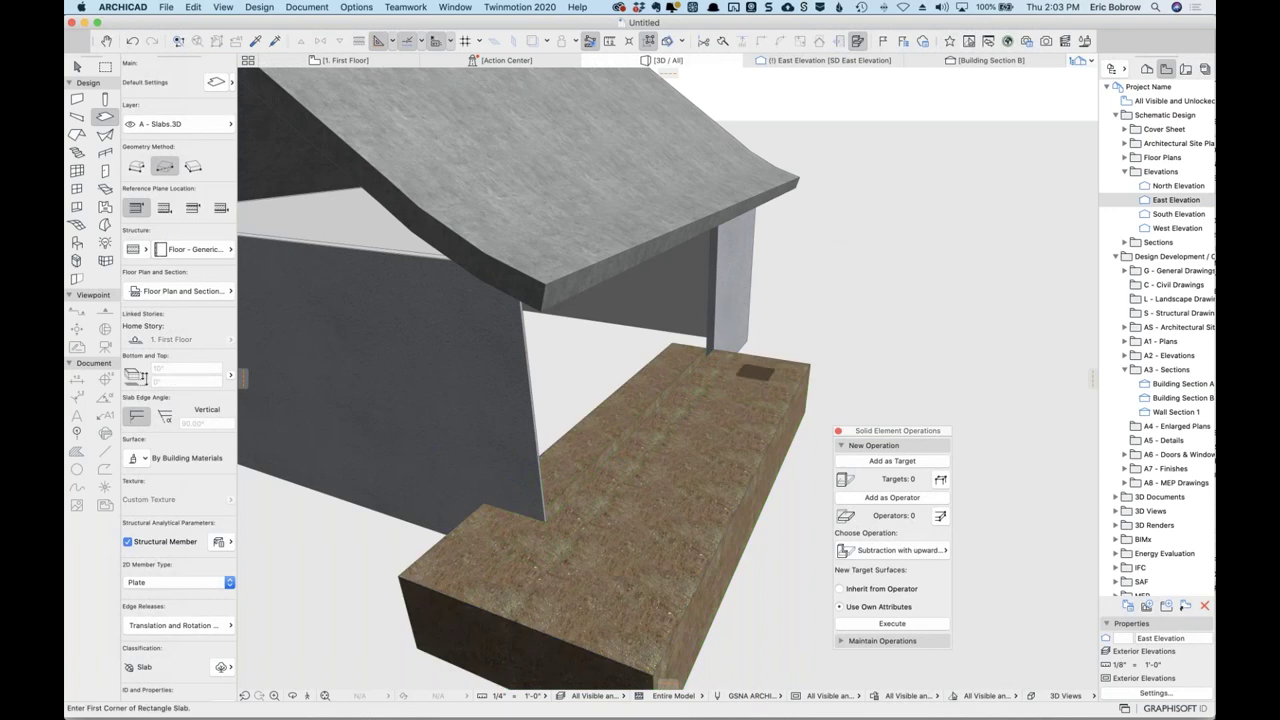
pyautogui.keyDown('shift'); pyautogui.moveTo(444, 545); pyautogui.dragTo(497, 543, button='middle'); pyautogui.keyUp('shift')
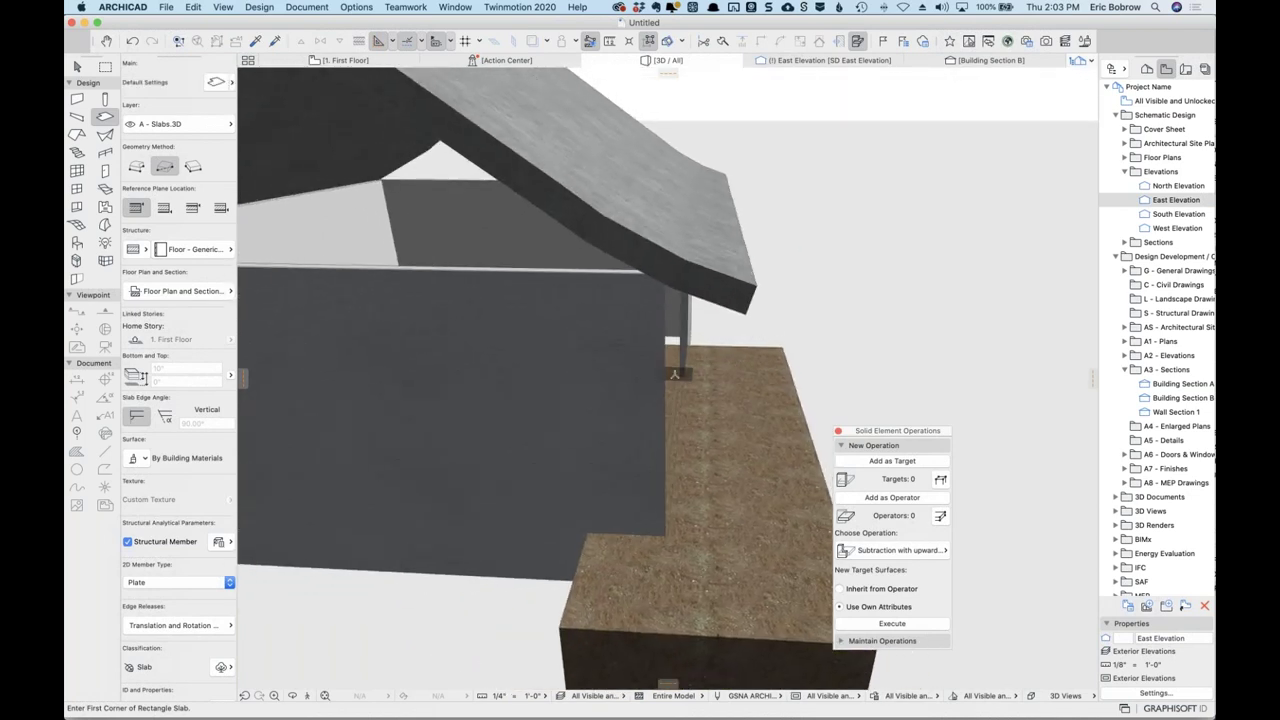
# Set the earth slab's structure to Earth STRONG and view it from a lower angle.
pyautogui.scroll(5, 677, 375)
pyautogui.scroll(3, 677, 375)
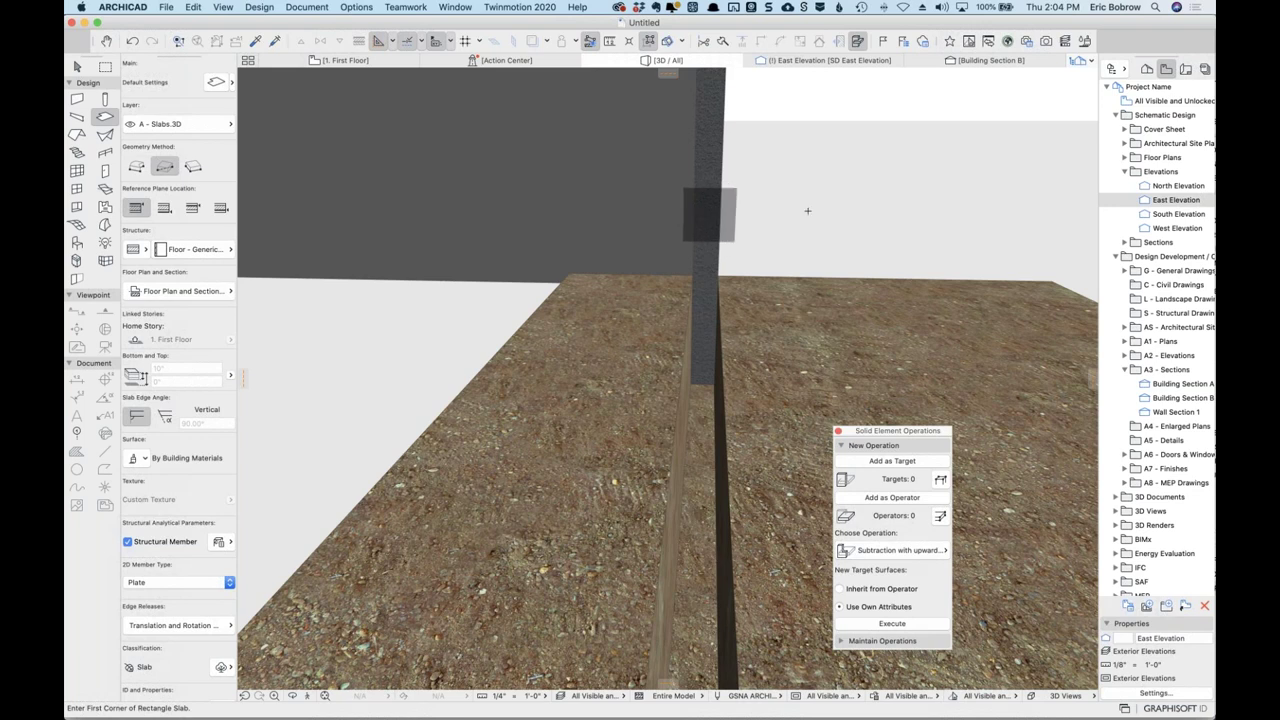
pyautogui.keyDown('shift'); pyautogui.moveTo(860, 216); pyautogui.dragTo(832, 235, button='middle'); pyautogui.keyUp('shift')
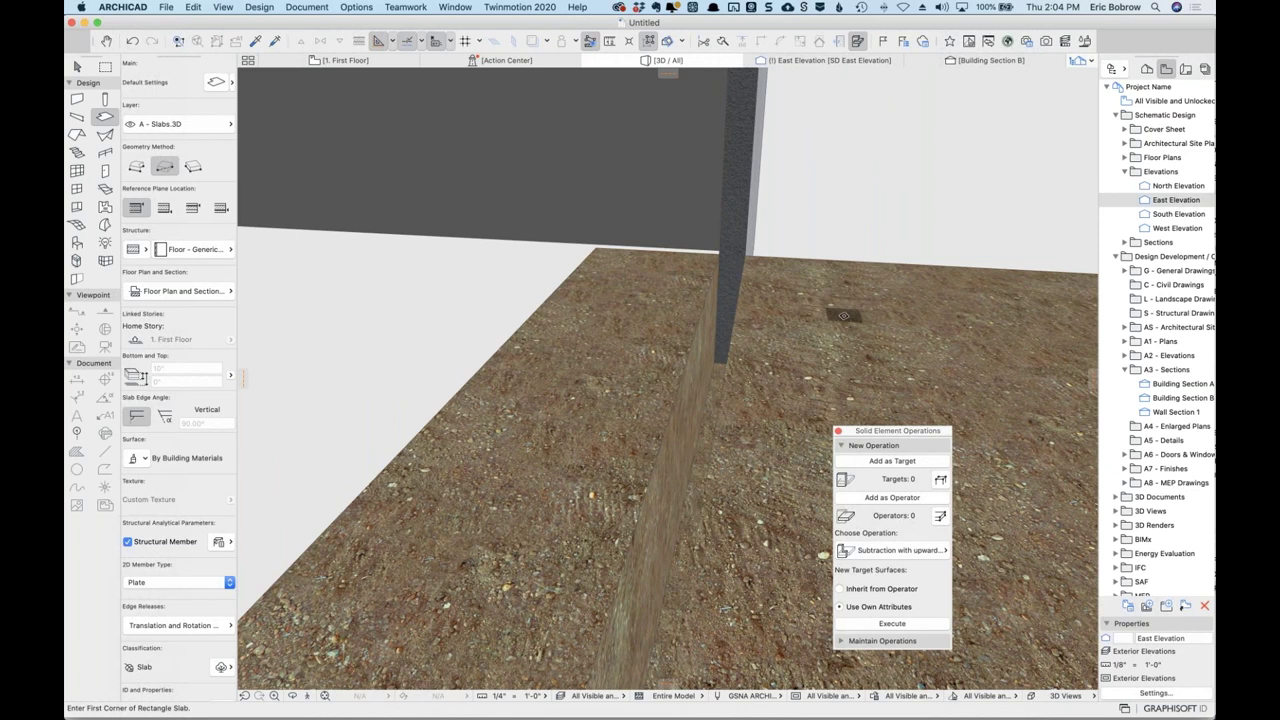
pyautogui.click(843, 316)
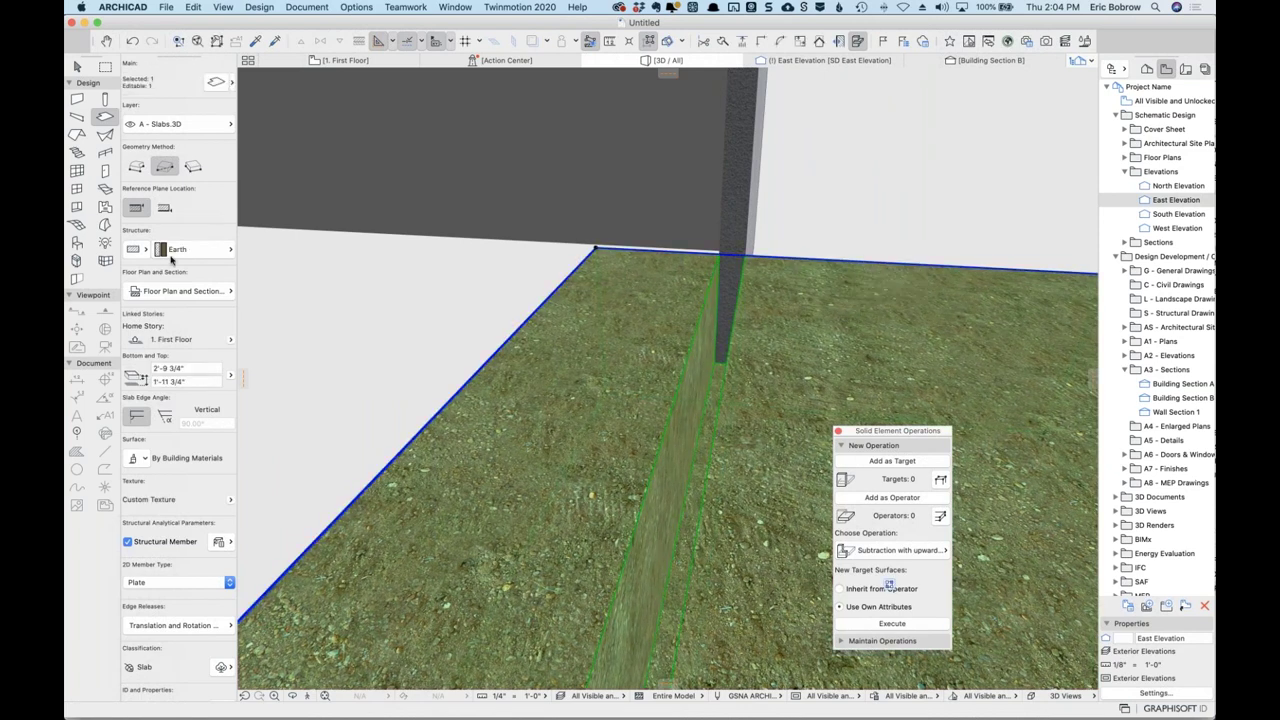
pyautogui.click(224, 256)
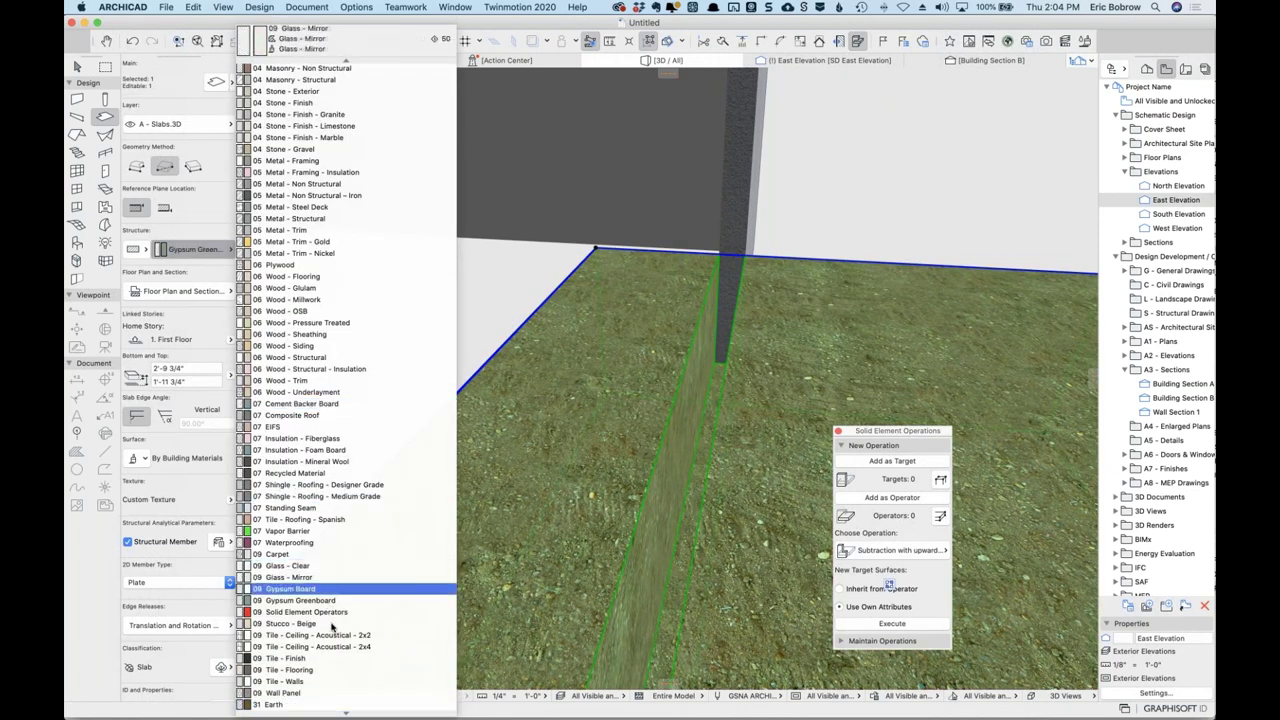
pyautogui.click(312, 669)
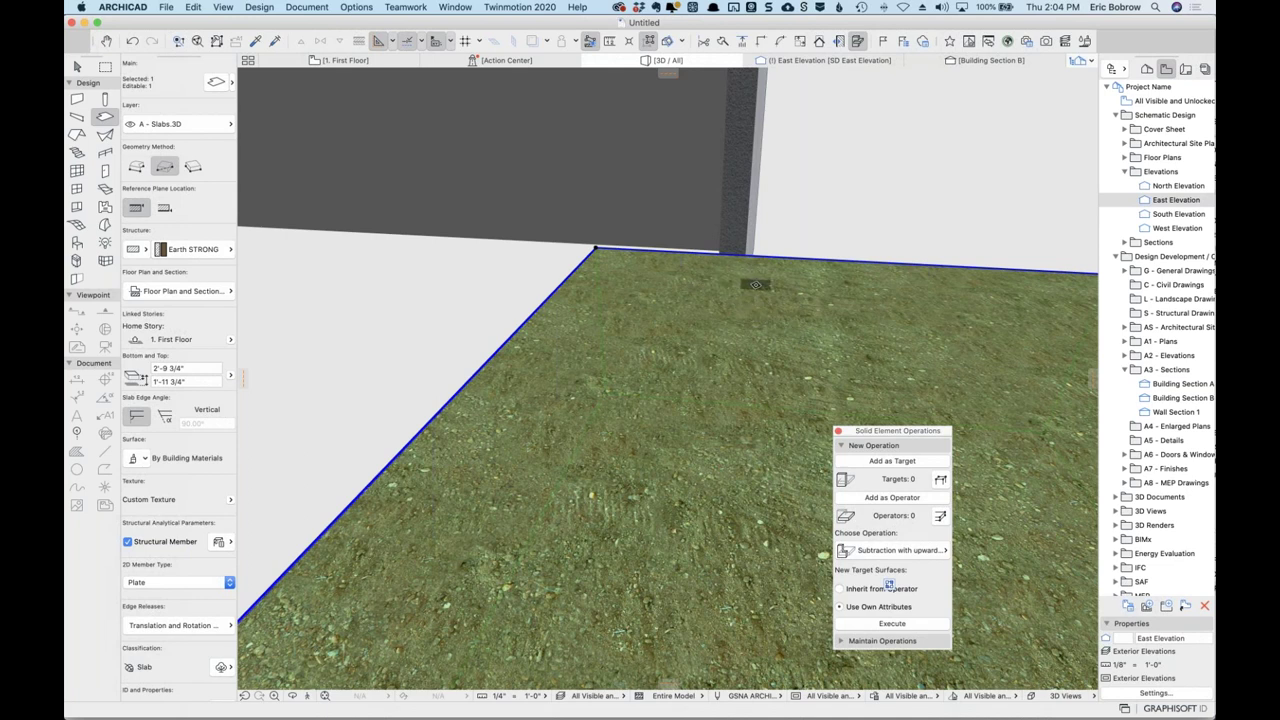
pyautogui.scroll(10, 755, 284)
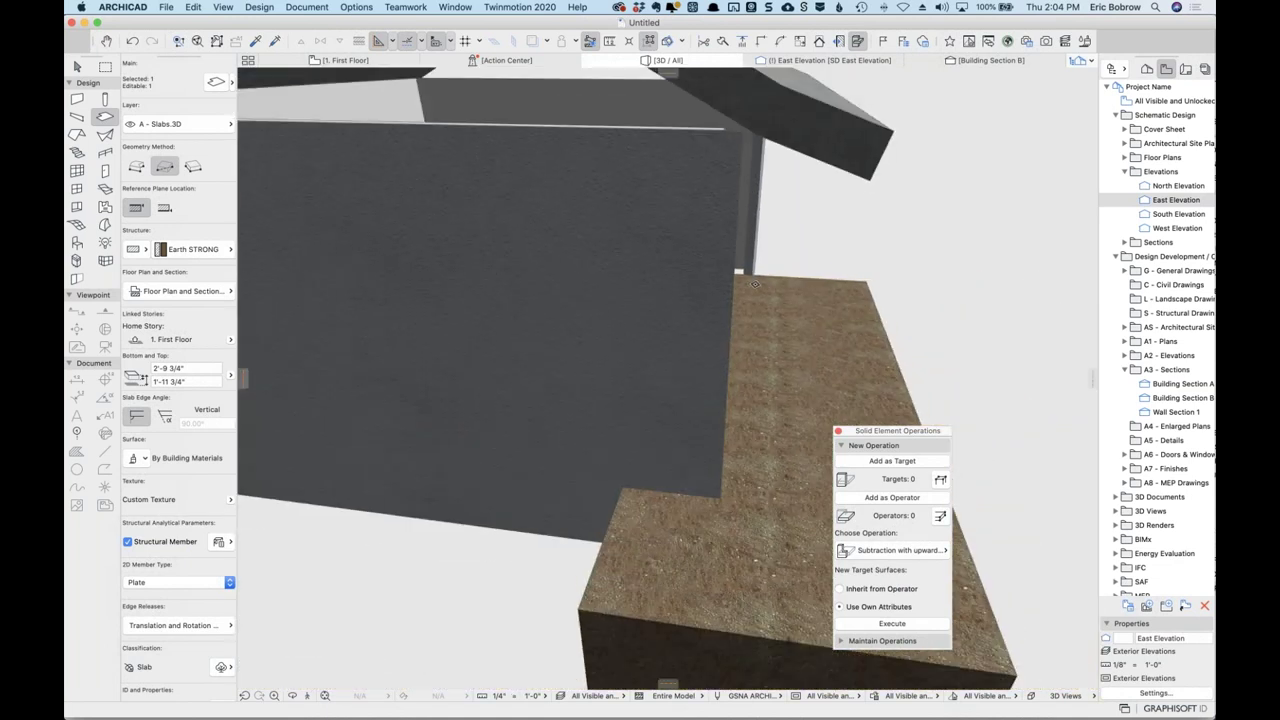
pyautogui.click(755, 284)
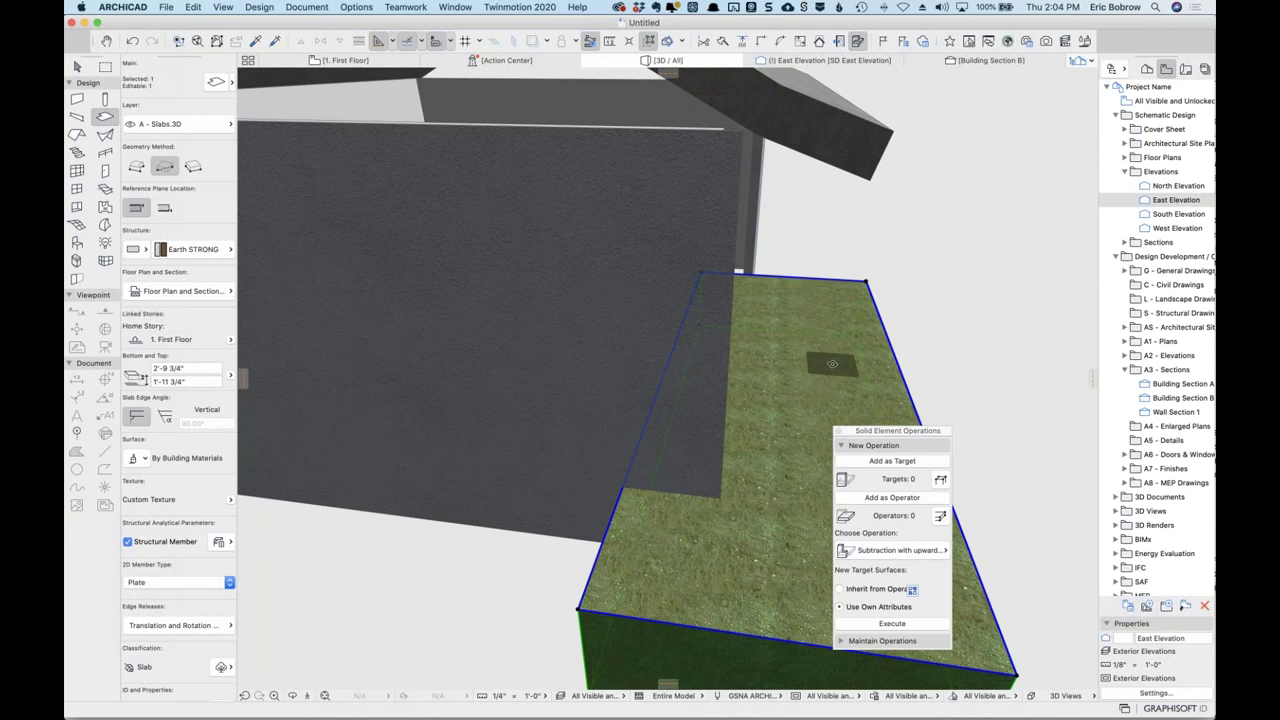
pyautogui.moveTo(937, 421); pyautogui.dragTo(1007, 152)
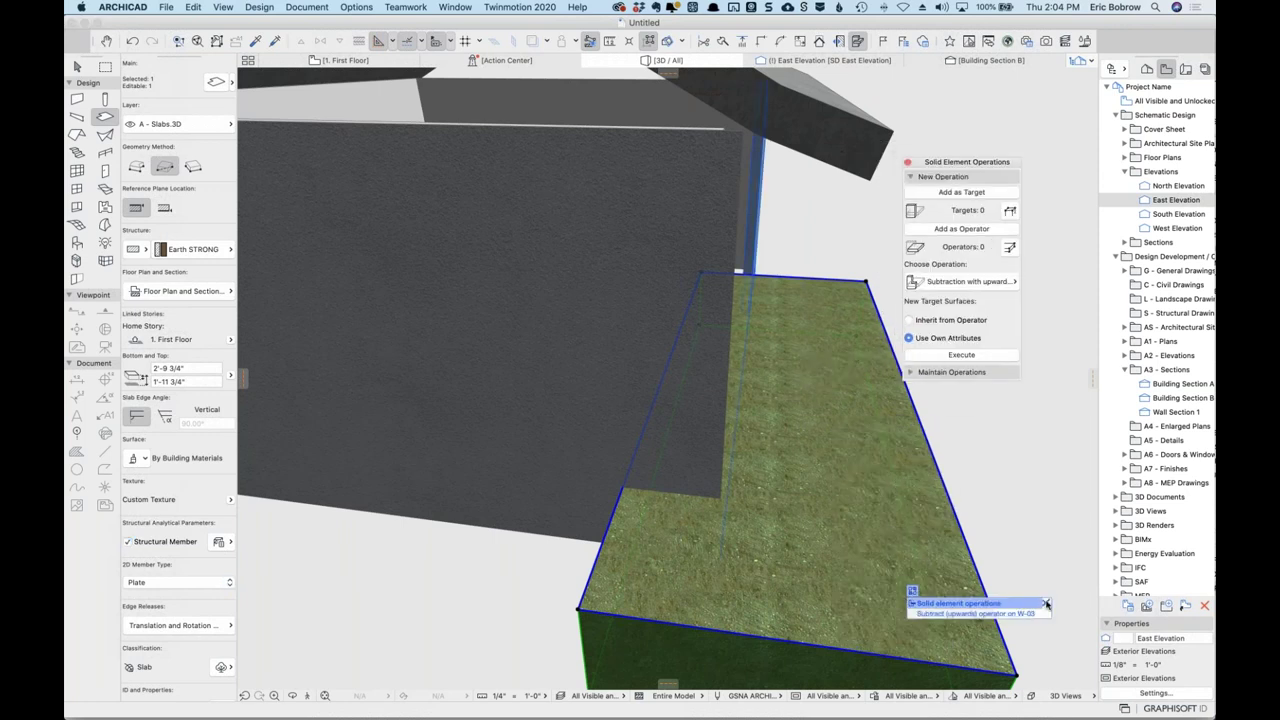
pyautogui.keyDown('shift'); pyautogui.moveTo(930, 482); pyautogui.dragTo(317, 234, button='middle'); pyautogui.keyUp('shift')
pyautogui.press('Escape')
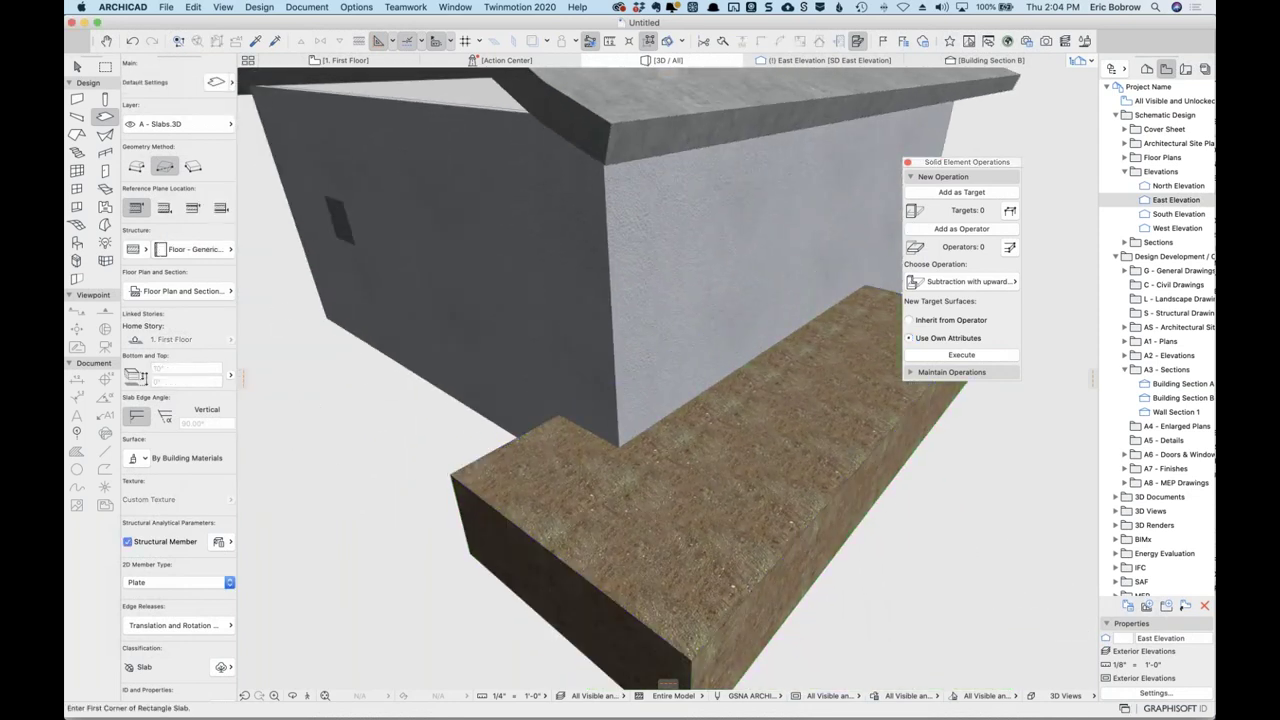
# In Building Section B, confirm the slab's layer is A - Slabs.3D and close Layer Settings unchanged.
pyautogui.click(987, 61)
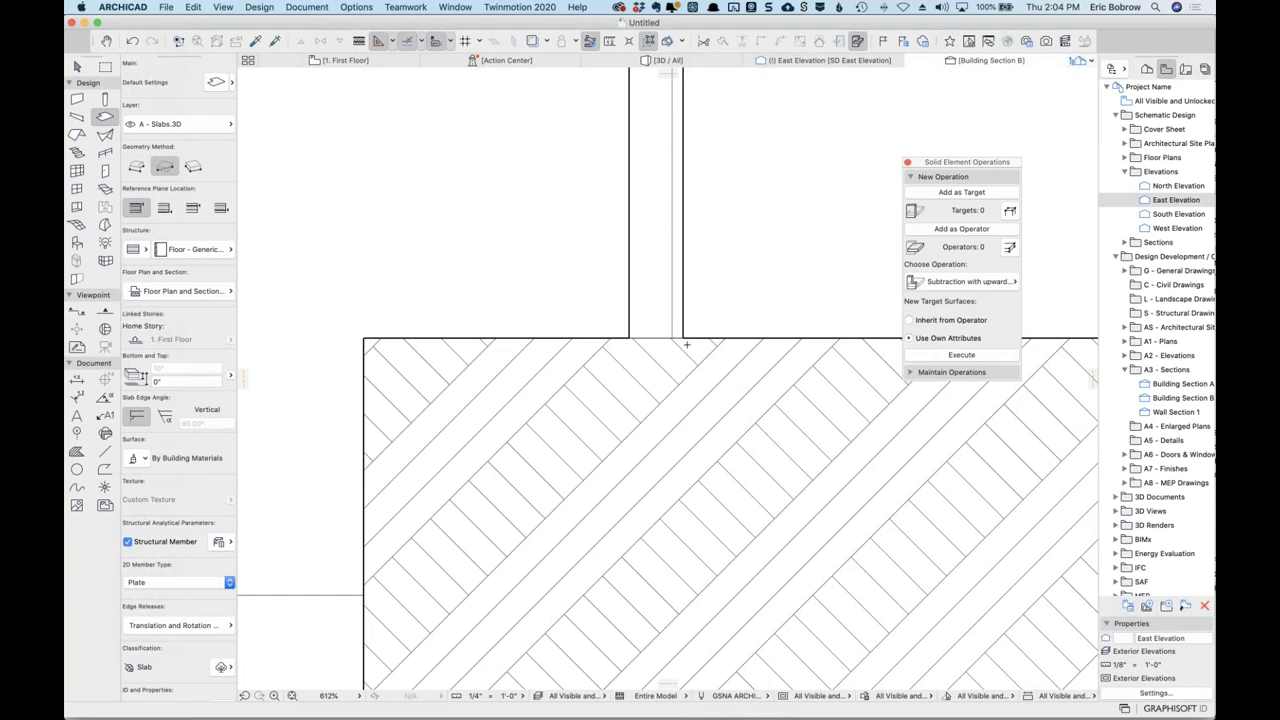
pyautogui.click(794, 377)
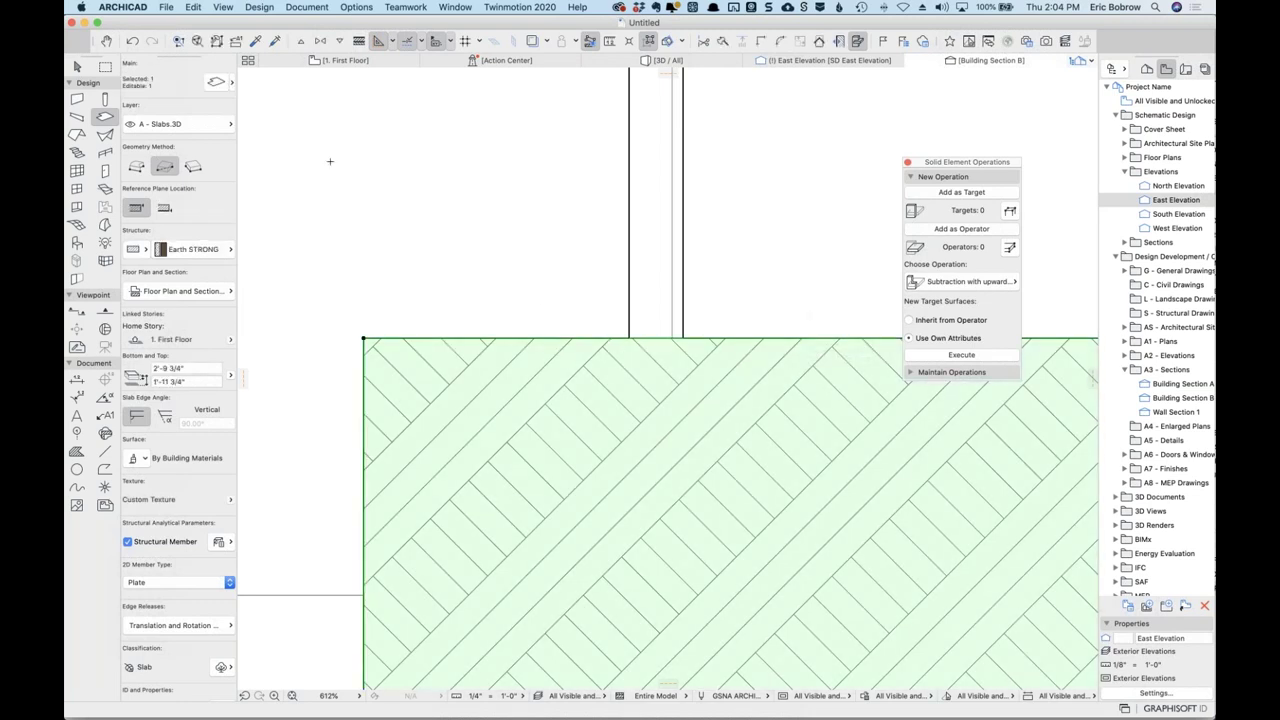
pyautogui.click(224, 125)
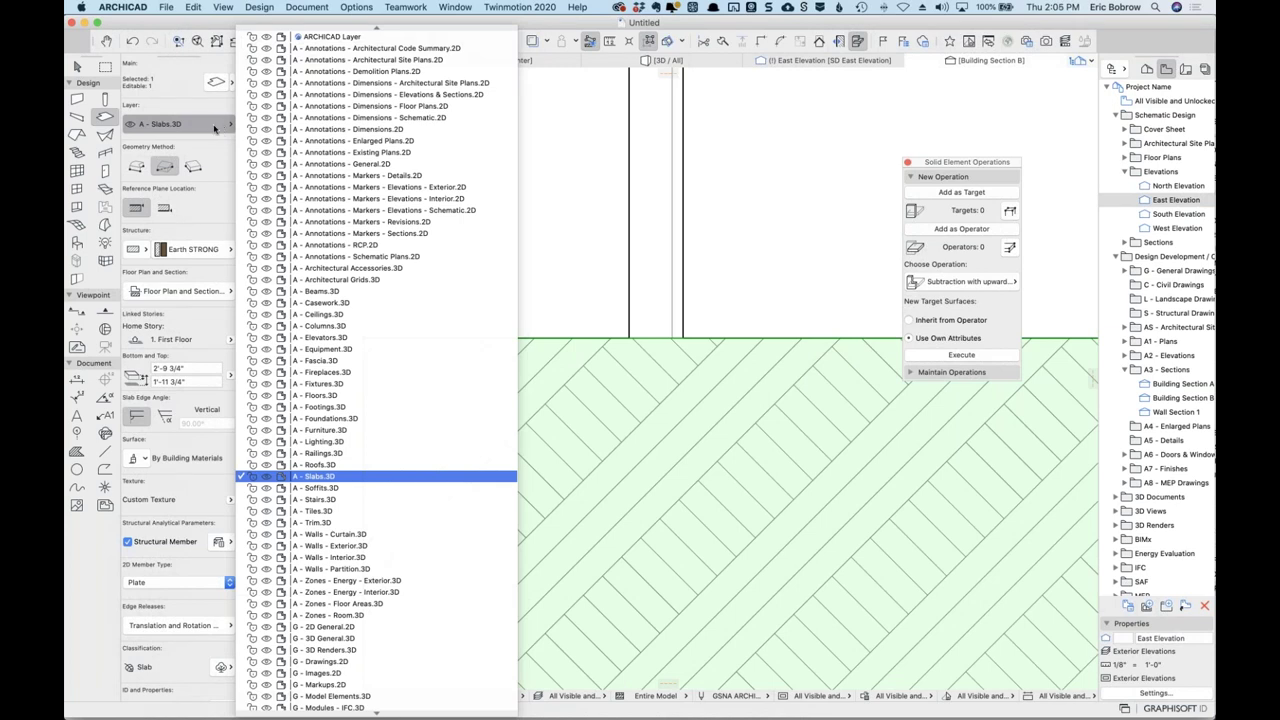
pyautogui.click(221, 124)
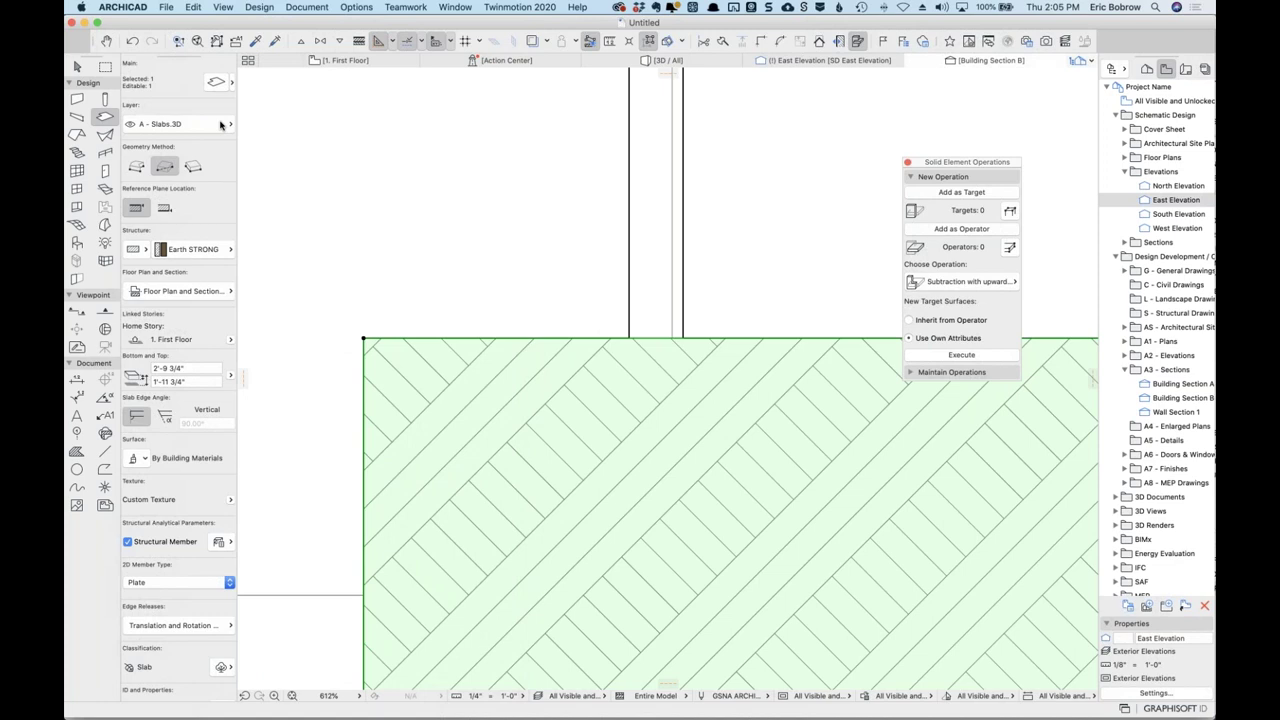
pyautogui.press('super+l')
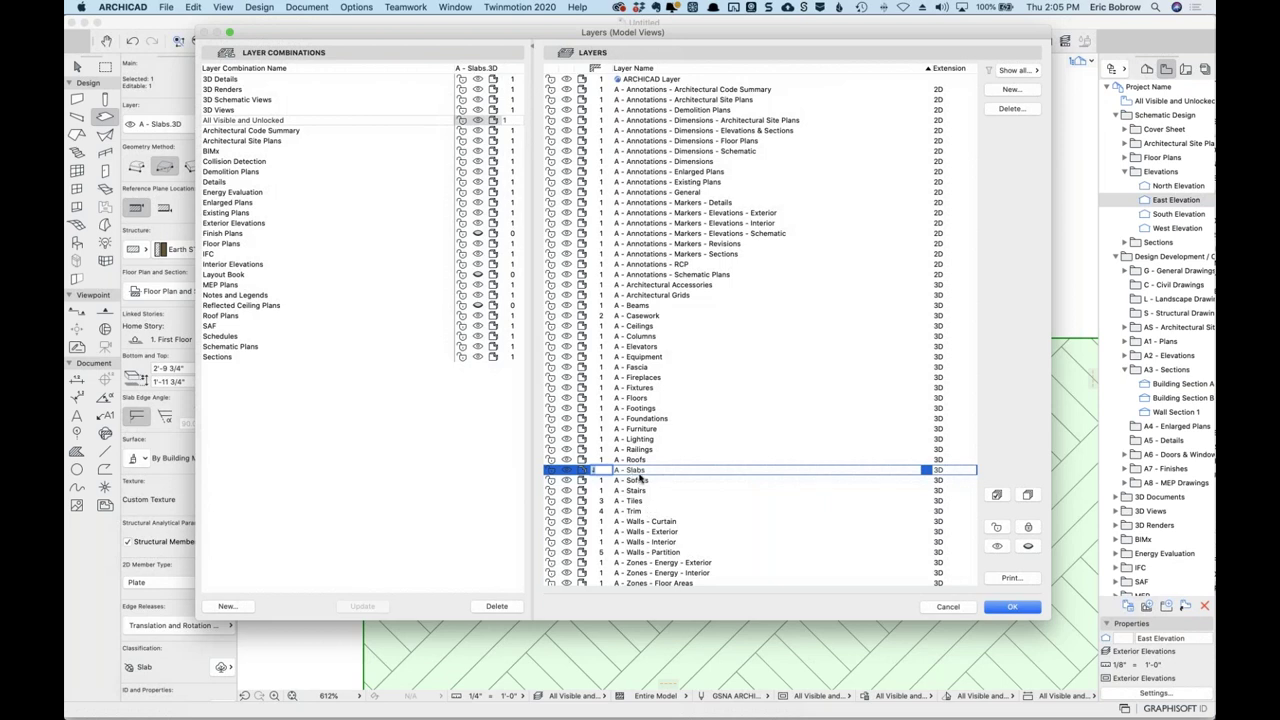
pyautogui.scroll(-5, 645, 470)
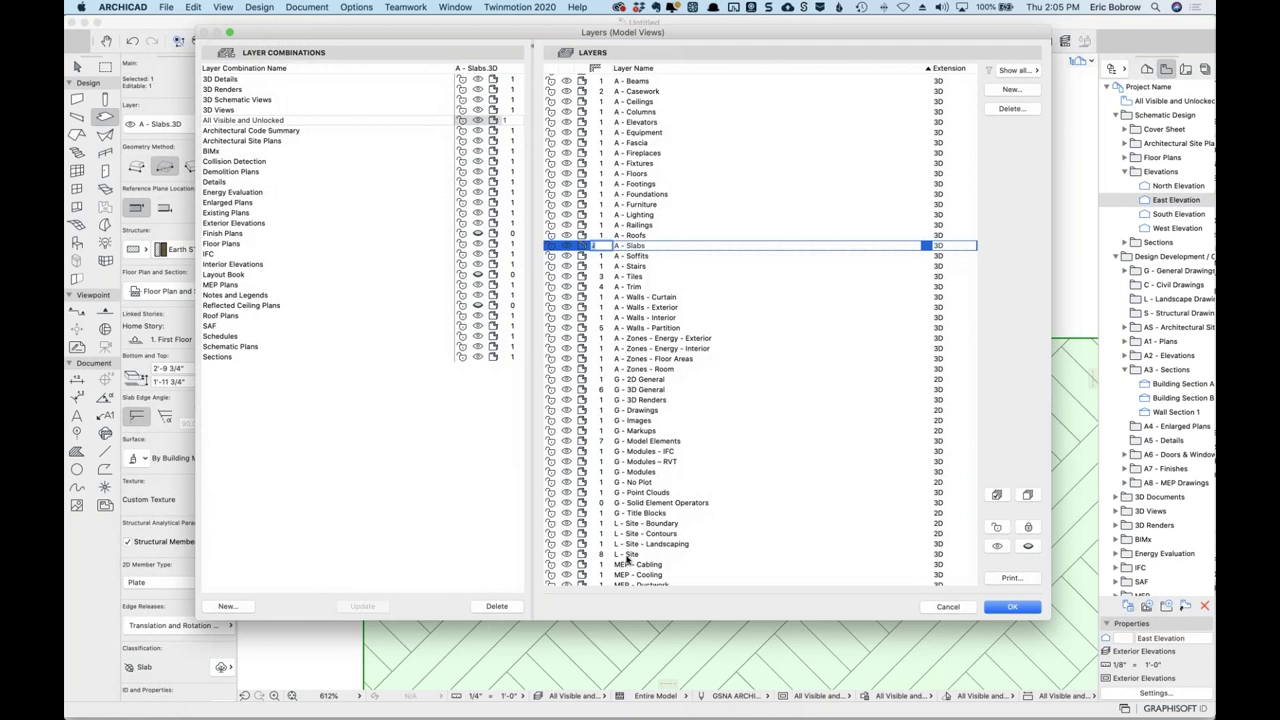
pyautogui.click(947, 607)
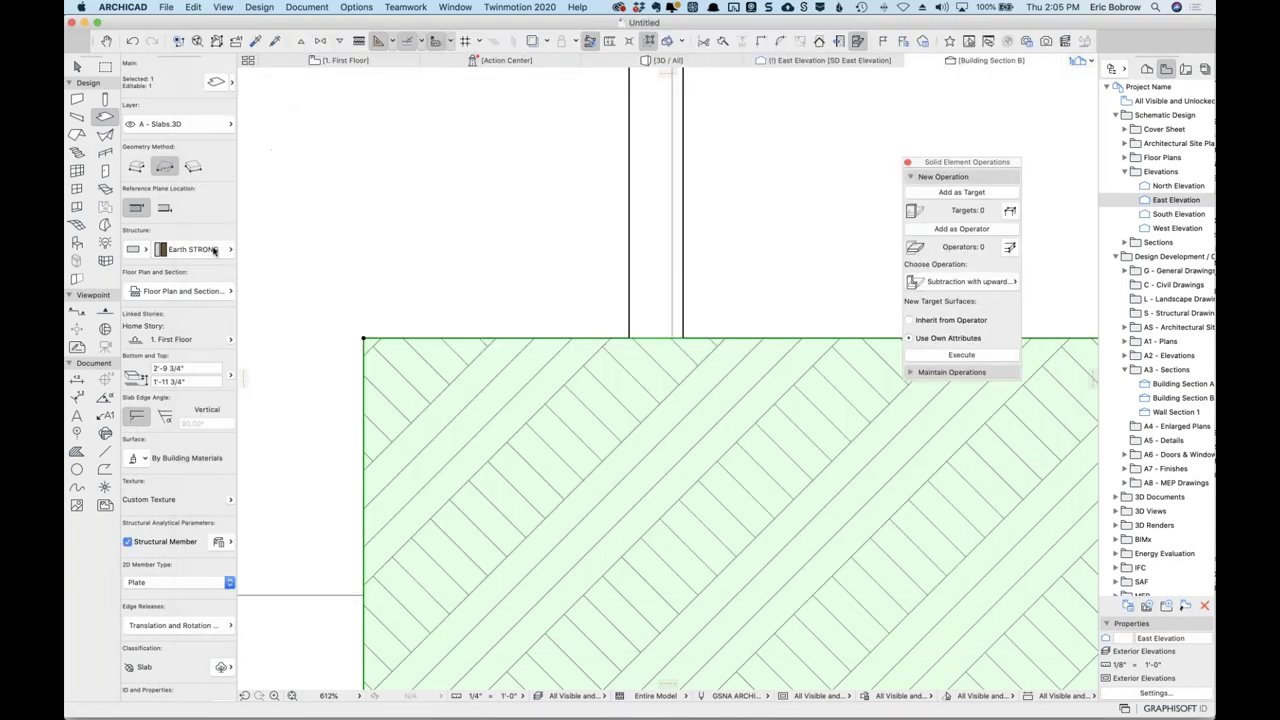
# Move the earth slab onto the L - Site.3D layer and deselect it.
pyautogui.click(231, 124)
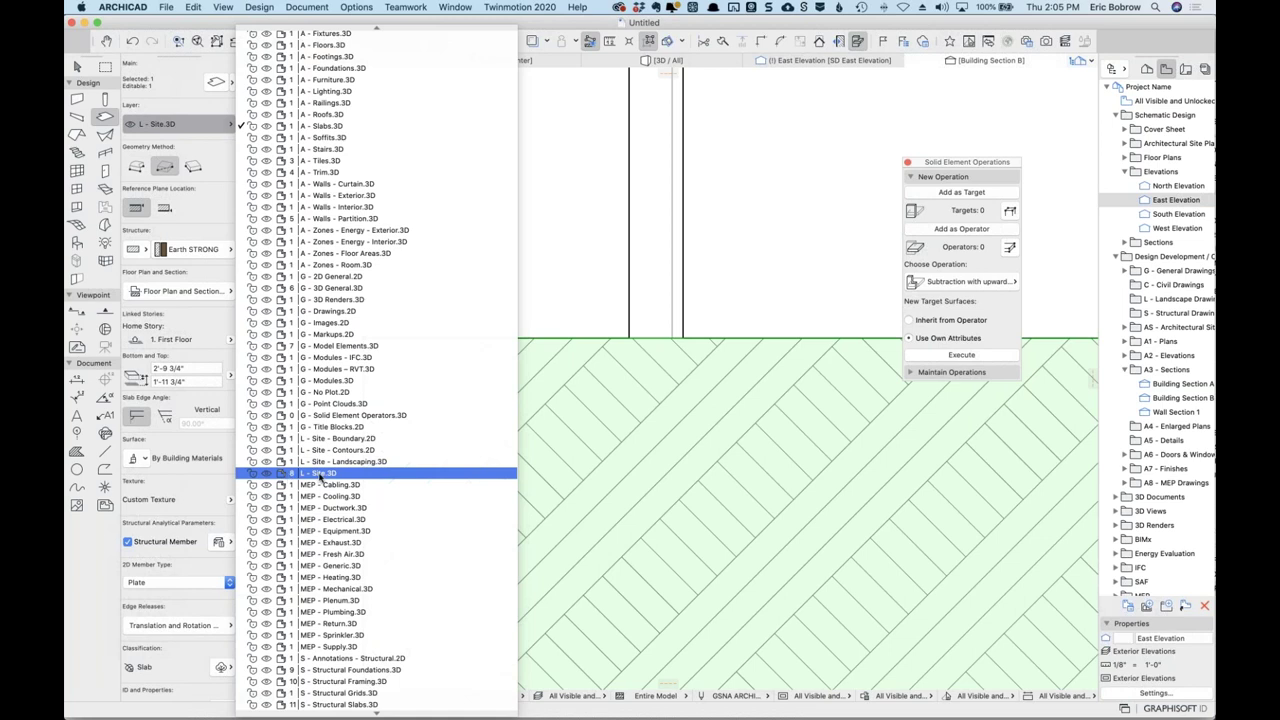
pyautogui.click(320, 474)
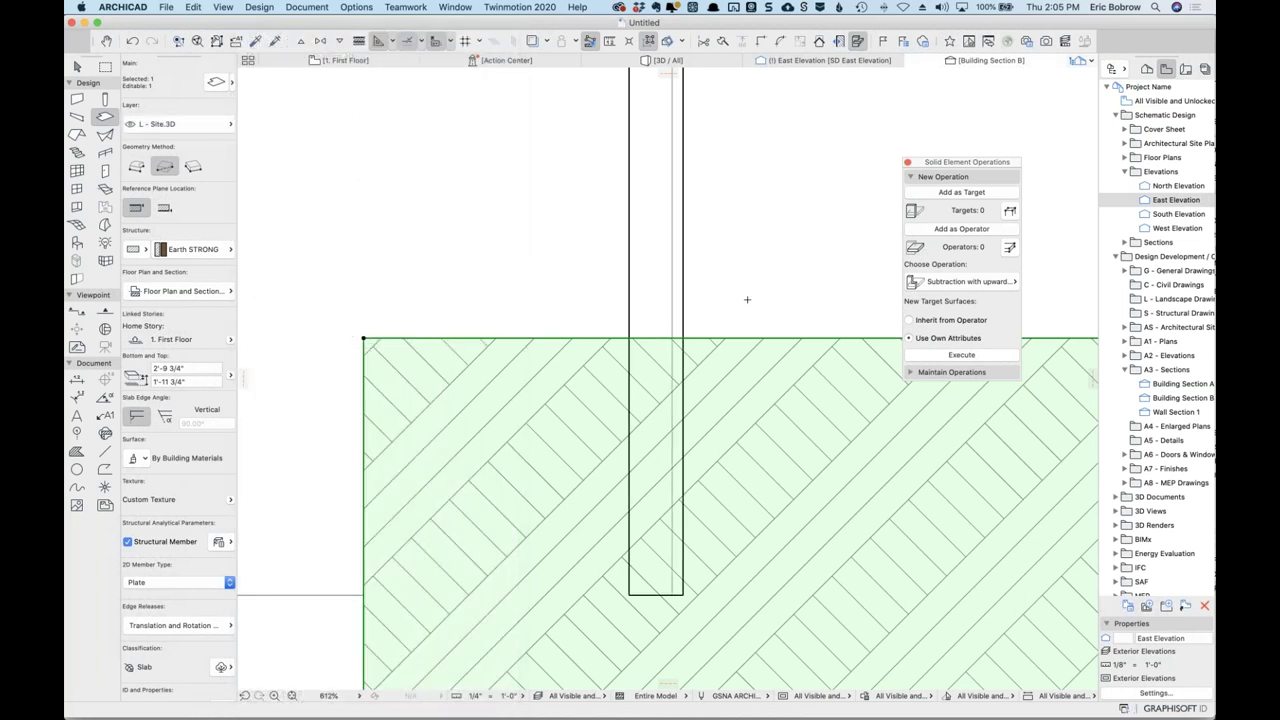
pyautogui.press('Escape')
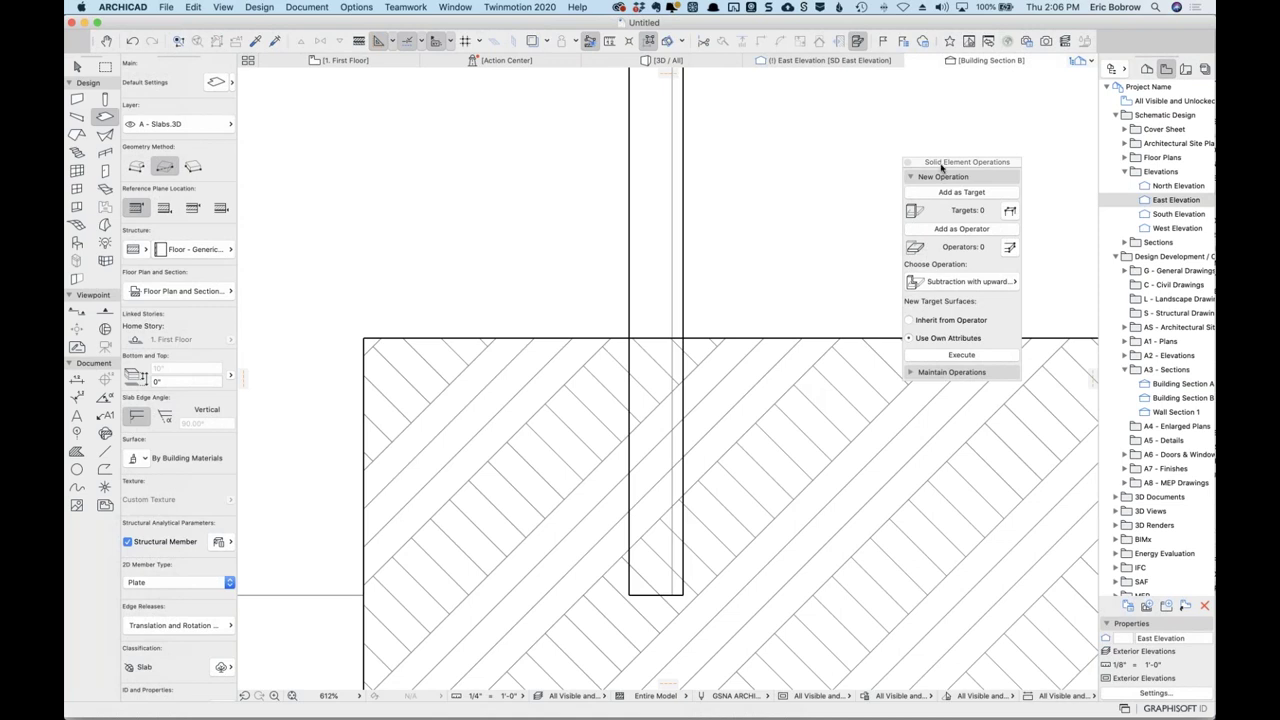
pyautogui.moveTo(941, 167); pyautogui.dragTo(948, 98)
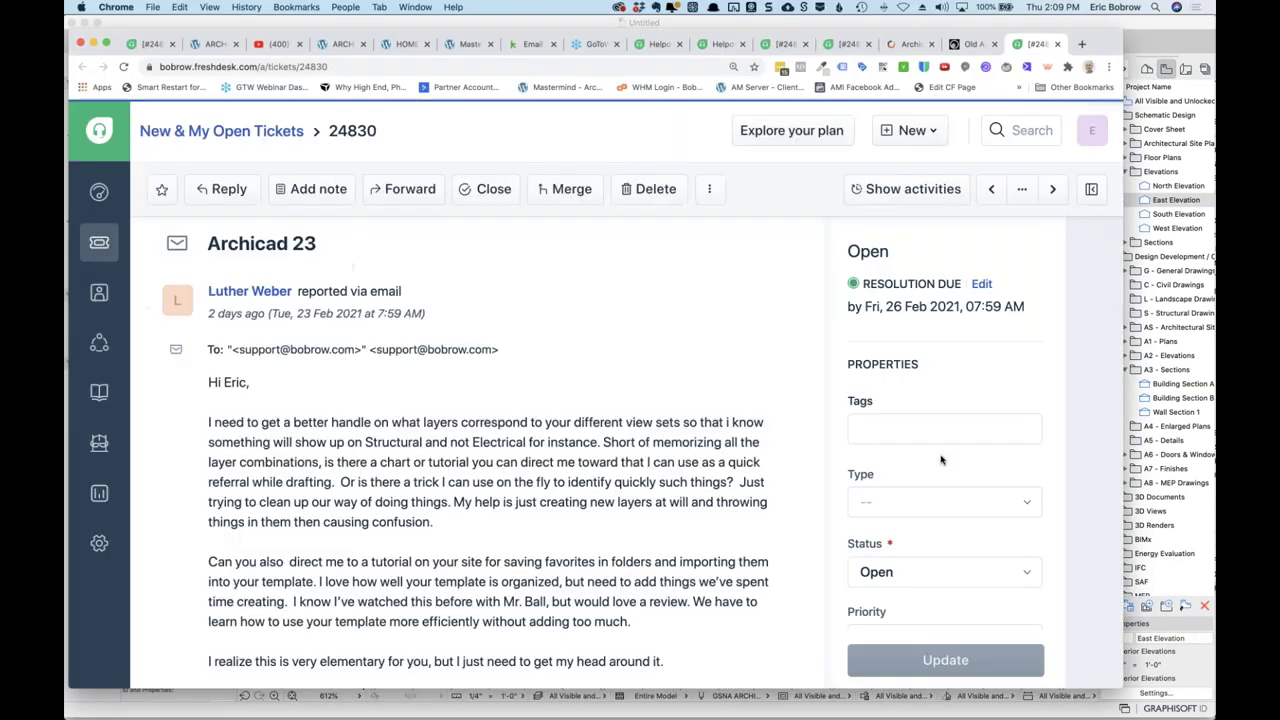
pyautogui.scroll(-10, 576, 462)
pyautogui.scroll(-5, 576, 462)
pyautogui.scroll(15, 576, 462)
pyautogui.scroll(-3, 608, 327)
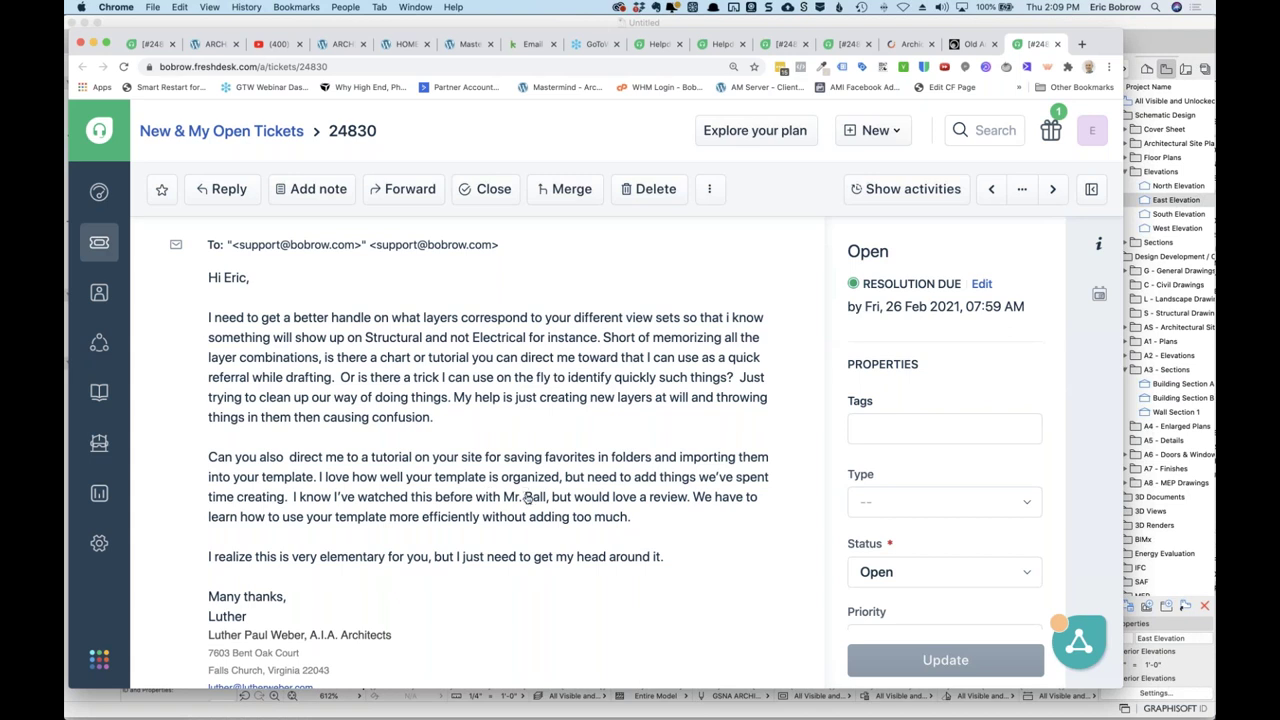
# Return to ARCHICAD's 1. First Floor plan and bring up the slab favorites list.
pyautogui.press('super+Tab')
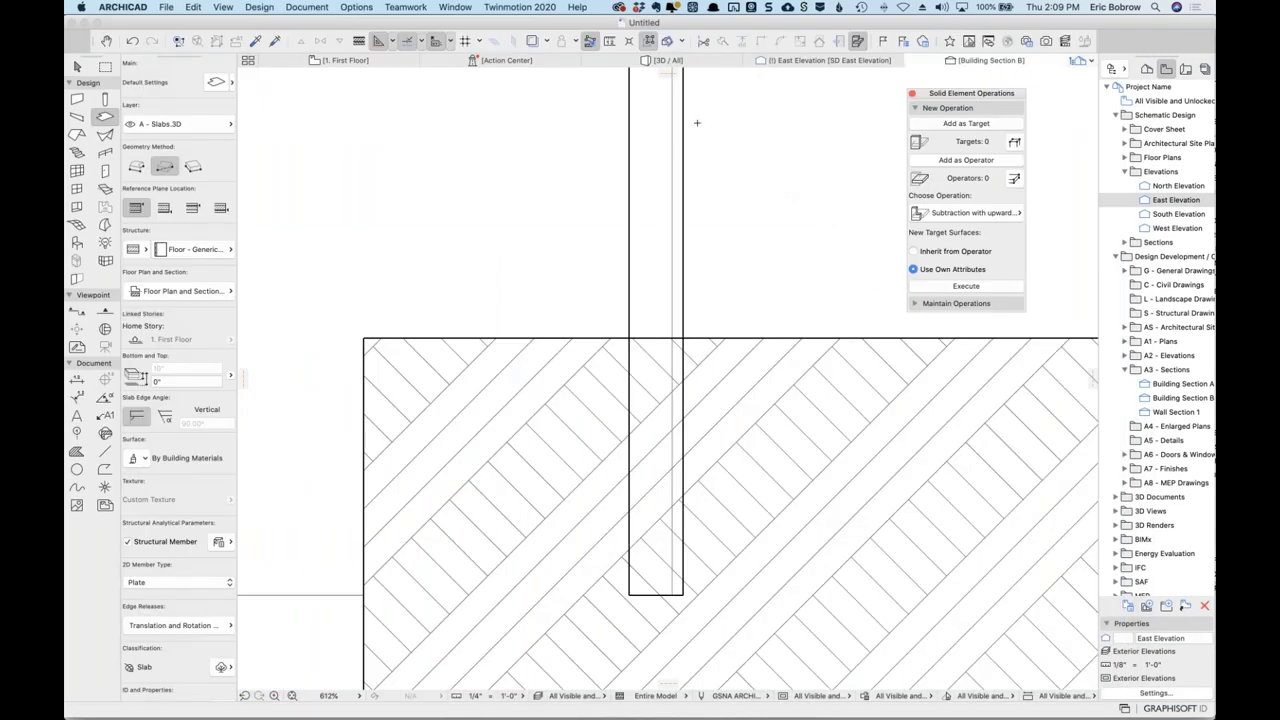
pyautogui.click(389, 60)
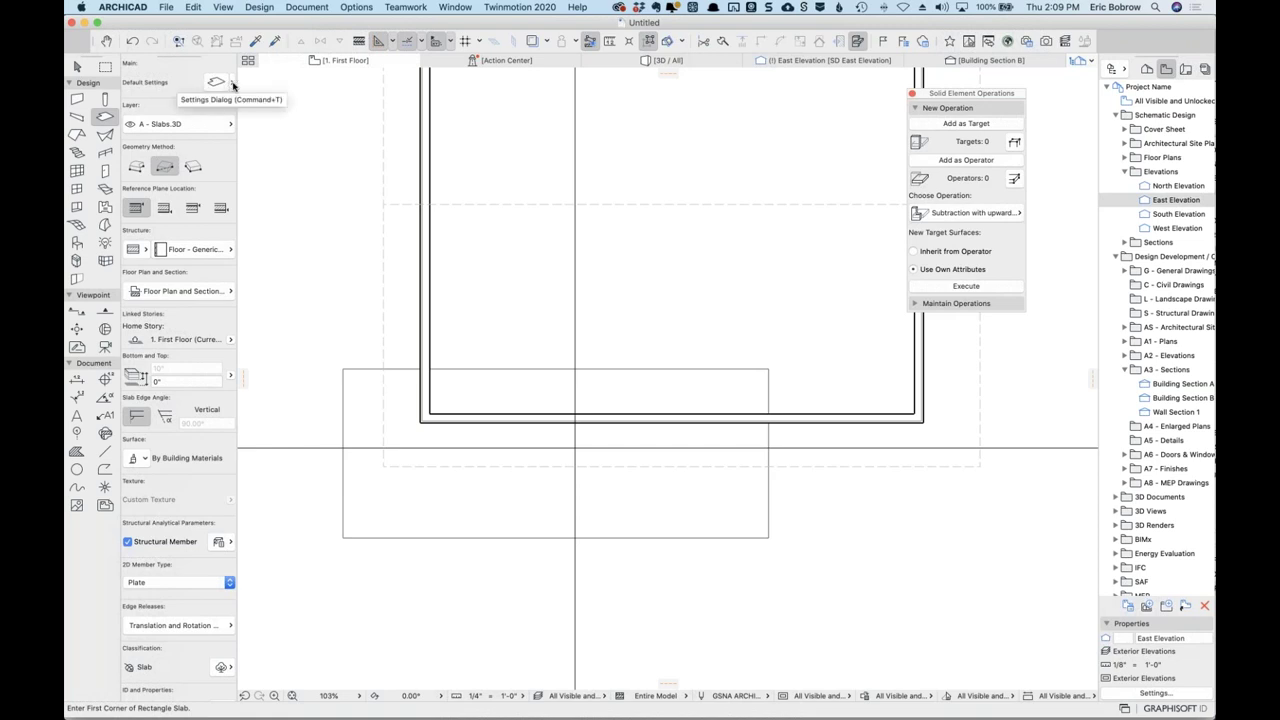
pyautogui.click(233, 85)
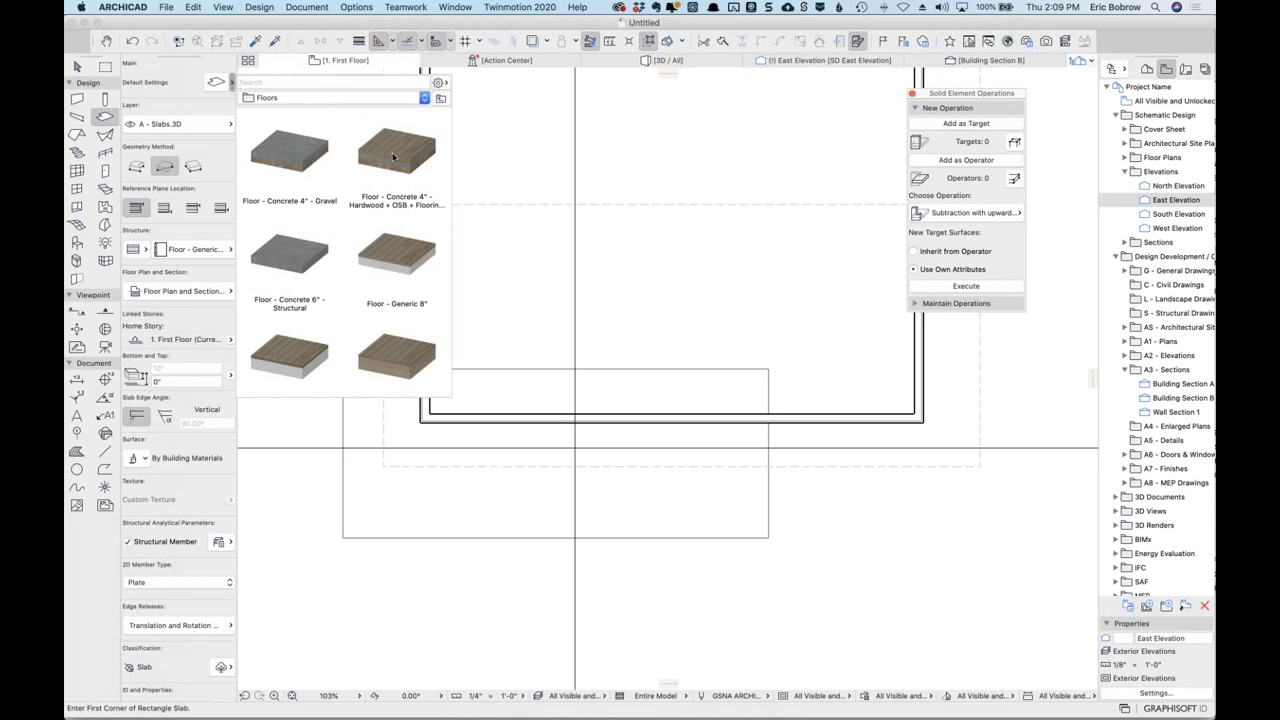
pyautogui.scroll(-1, 417, 264)
pyautogui.scroll(-2, 417, 264)
pyautogui.scroll(3, 417, 264)
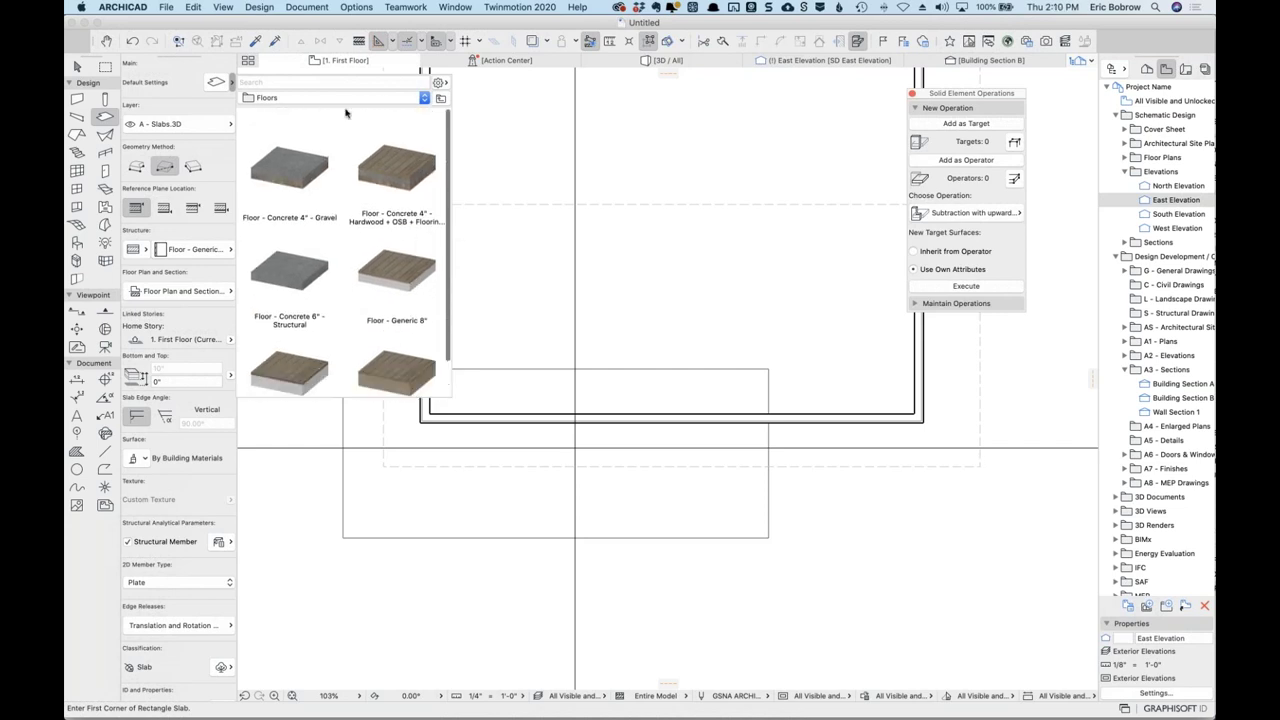
# Browse the slab favorites from Floors through Ceilings up to the top Favorites level.
pyautogui.click(424, 97)
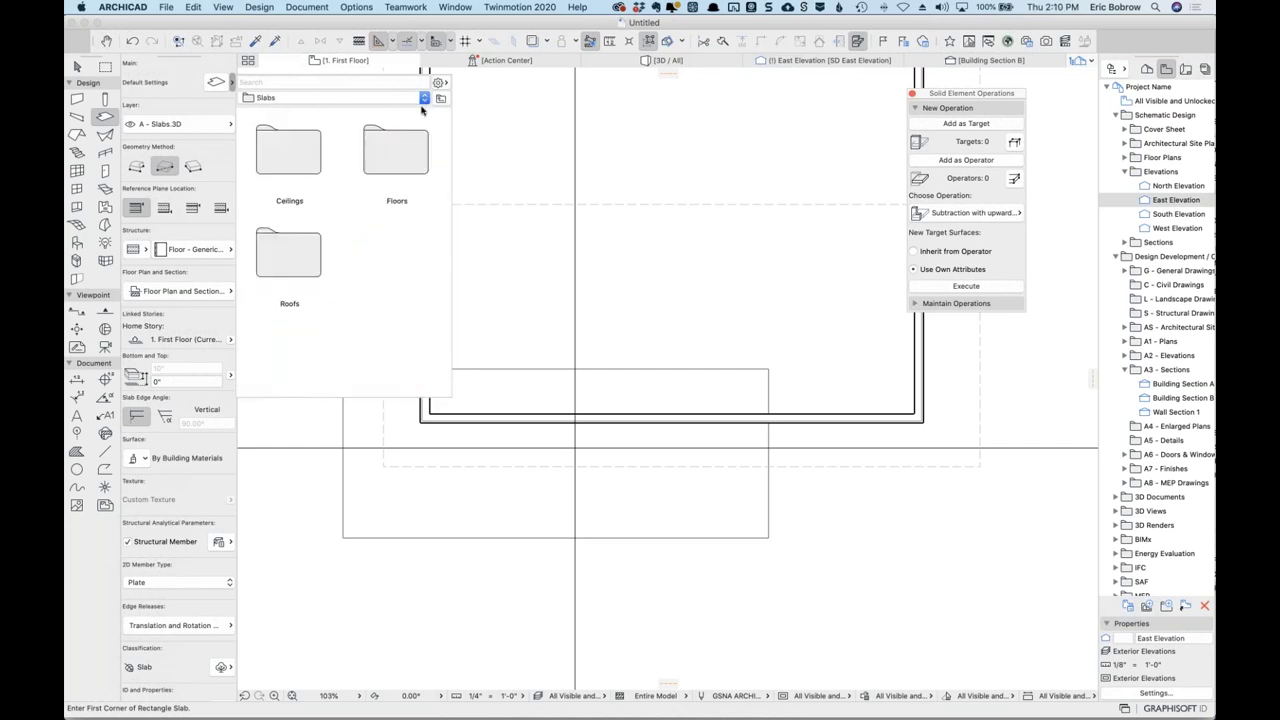
pyautogui.click(305, 168)
pyautogui.doubleClick(305, 168)
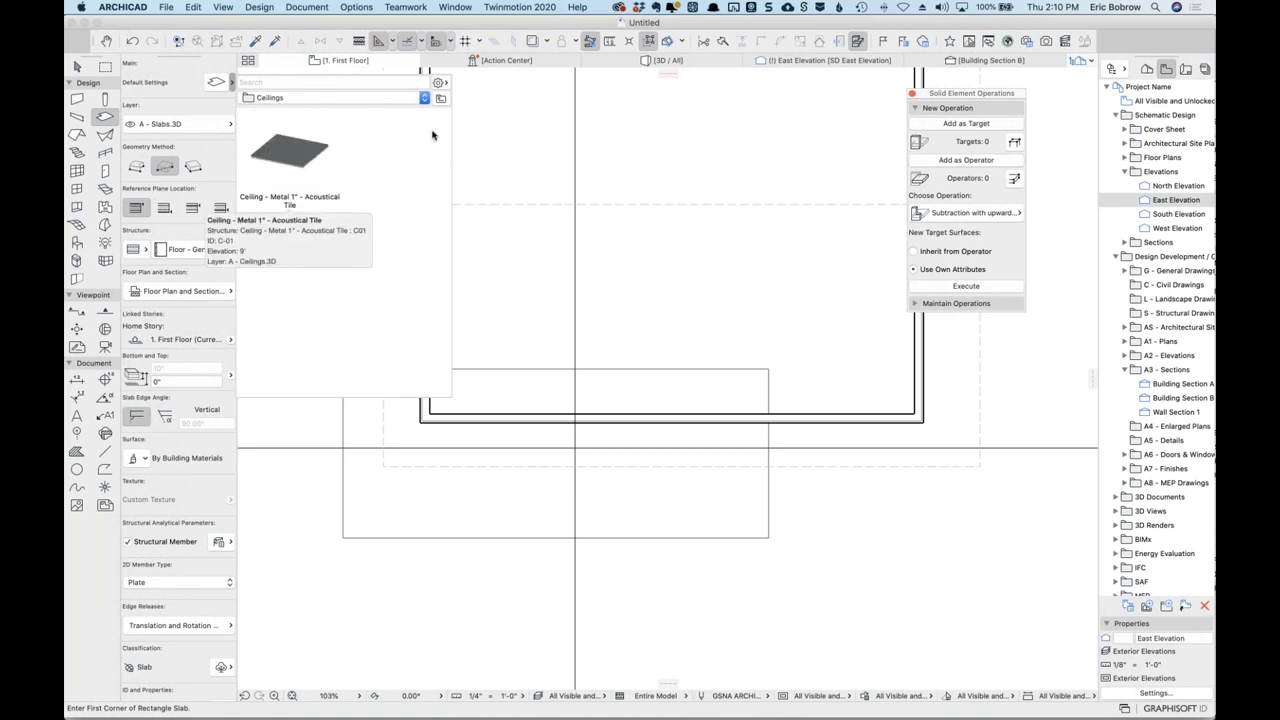
pyautogui.click(441, 99)
pyautogui.click(441, 99)
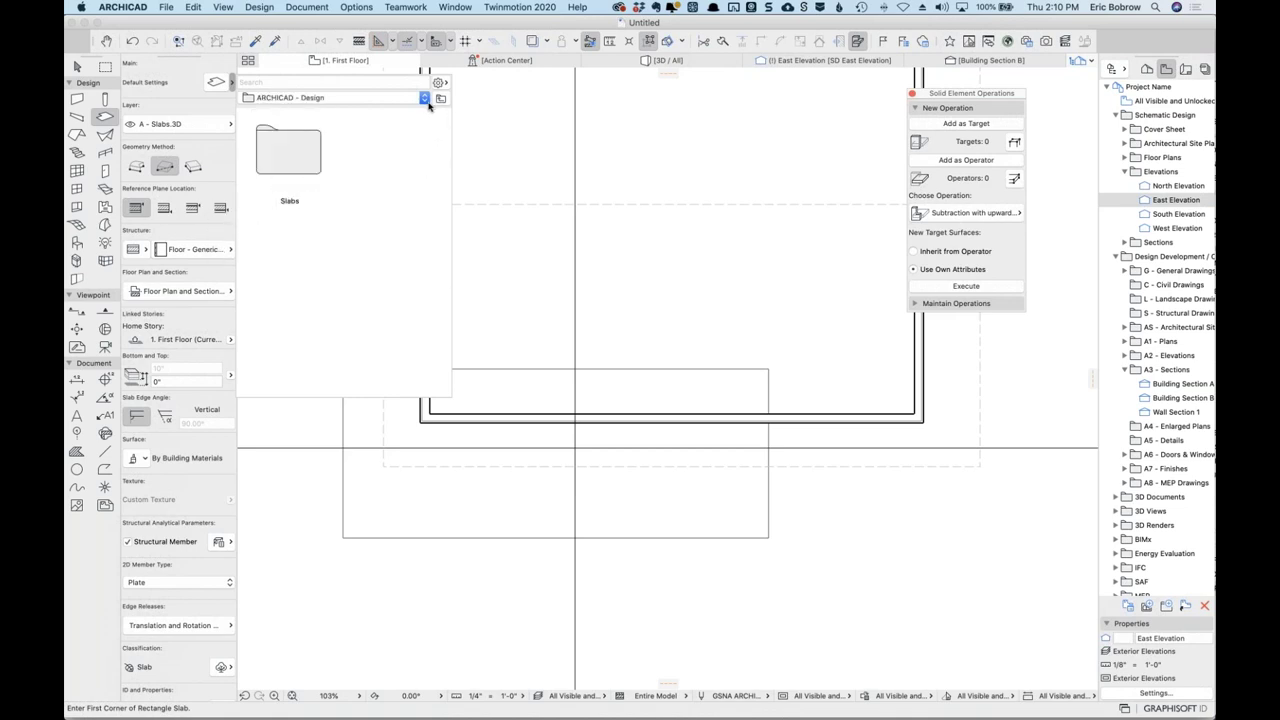
pyautogui.click(438, 99)
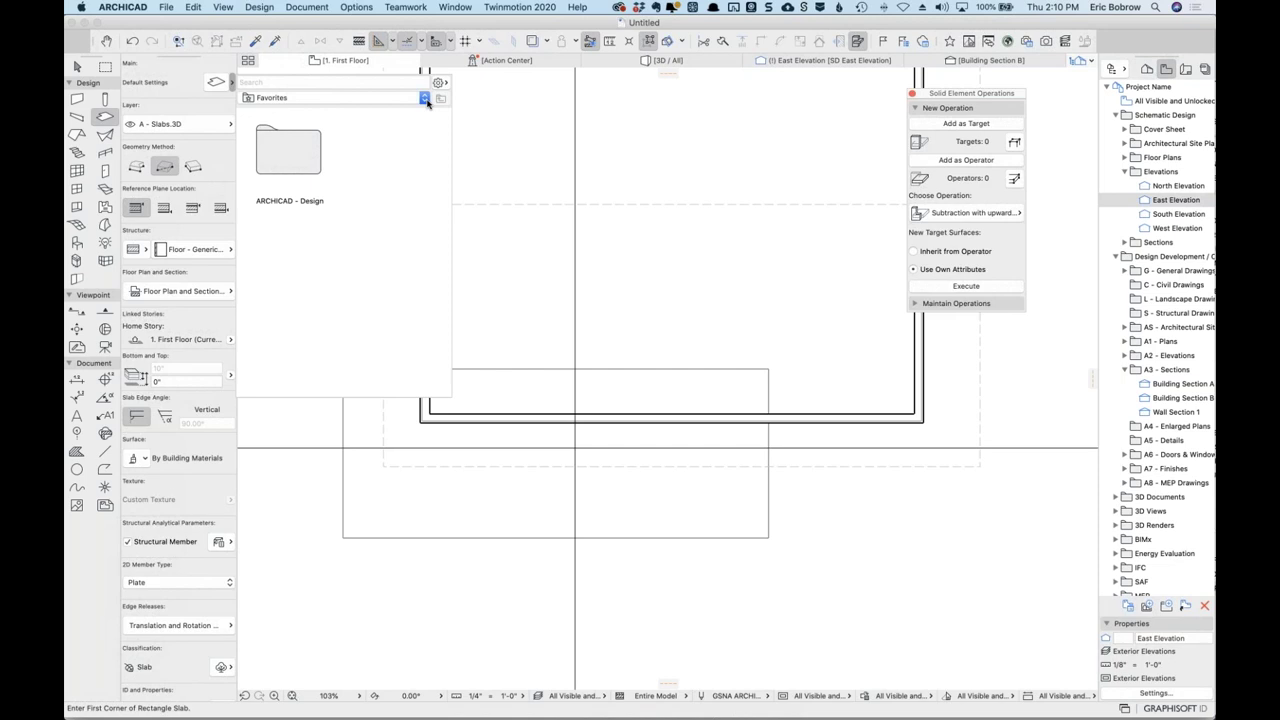
# Apply Floor - Concrete 4" - Gravel from ARCHICAD - Design > Slabs > Floors as slab defaults.
pyautogui.doubleClick(305, 157)
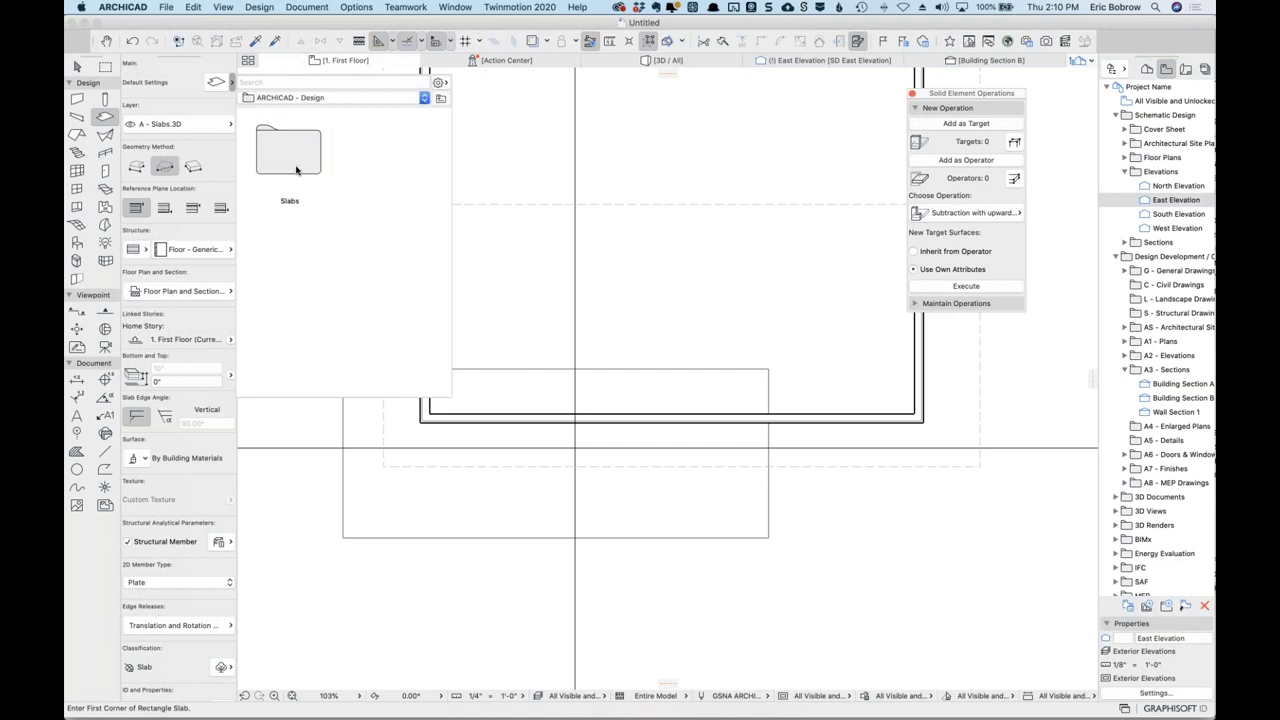
pyautogui.doubleClick(299, 168)
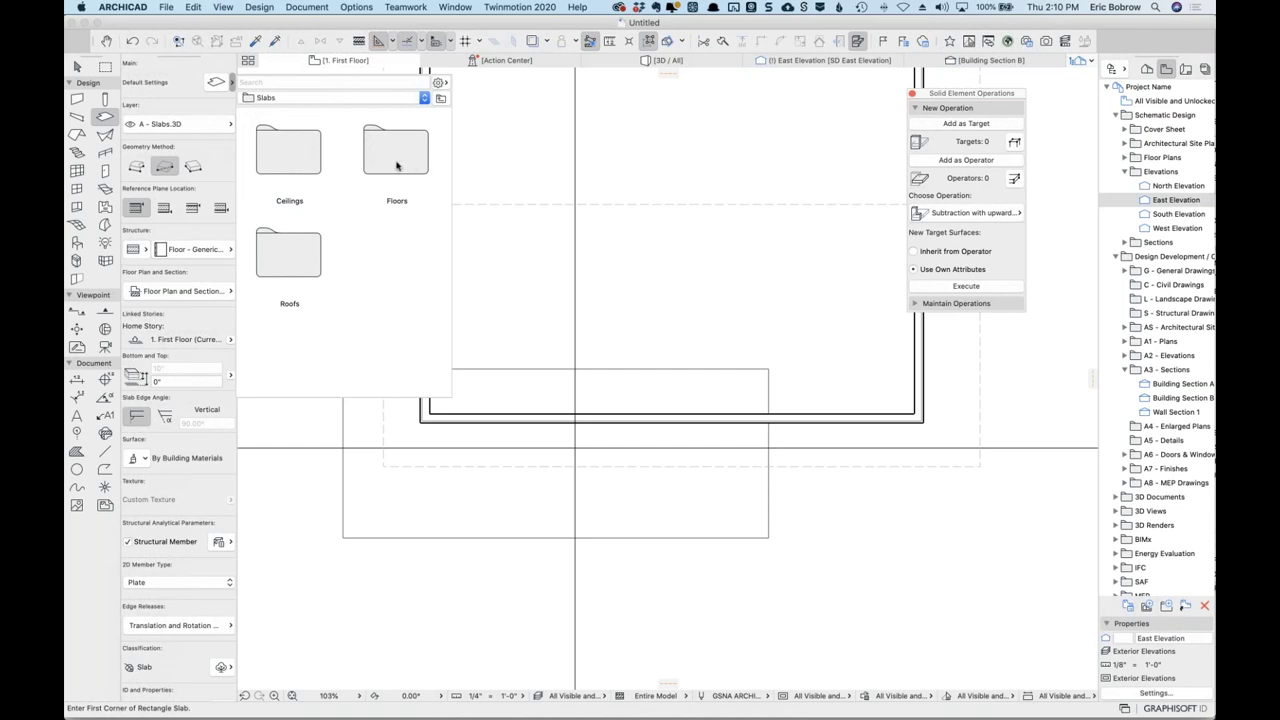
pyautogui.doubleClick(397, 160)
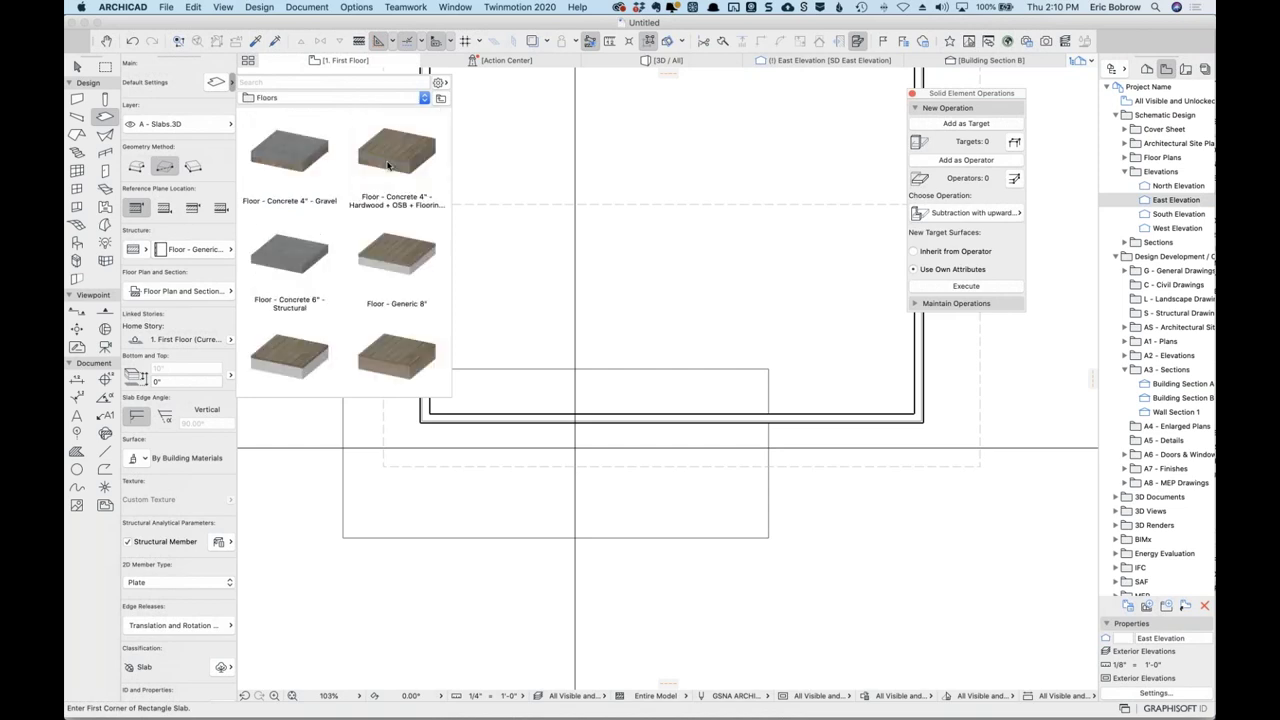
pyautogui.click(291, 153)
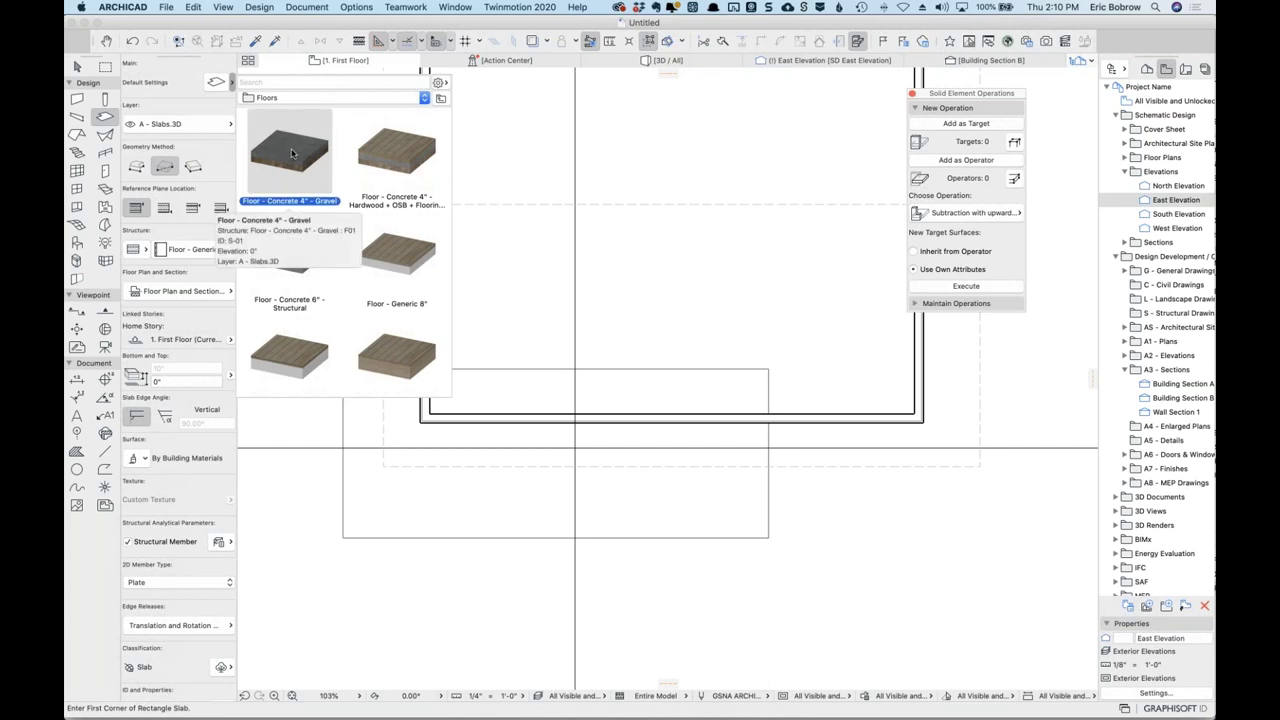
pyautogui.click(291, 153)
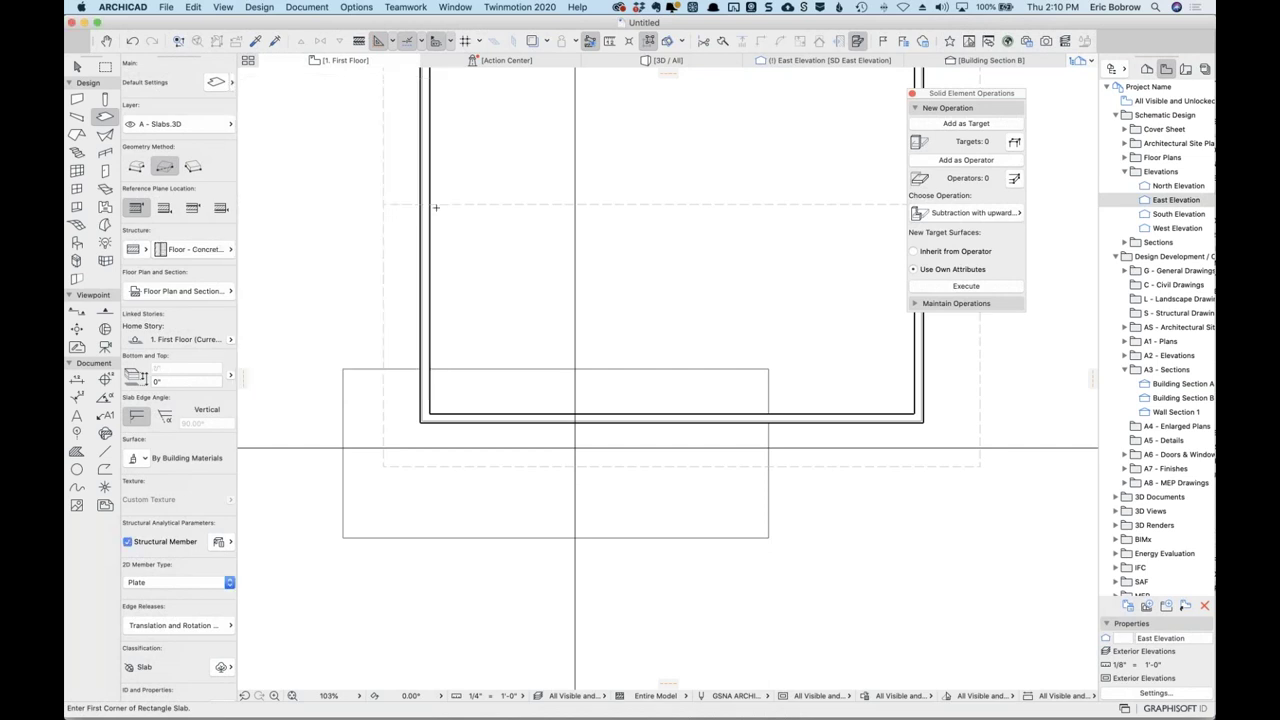
# Draw a rectangular concrete-over-gravel slab beside the earth slab and view it in 3D.
pyautogui.click(773, 610)
pyautogui.click(966, 470)
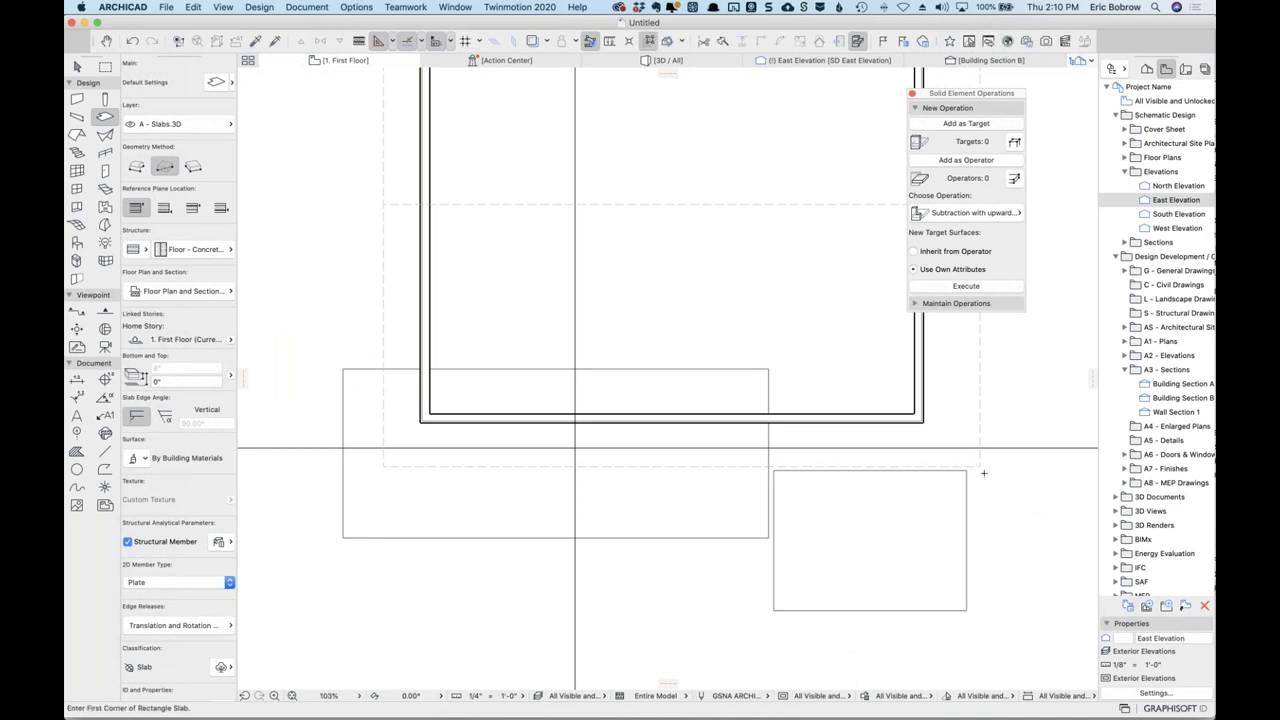
pyautogui.press('F3')
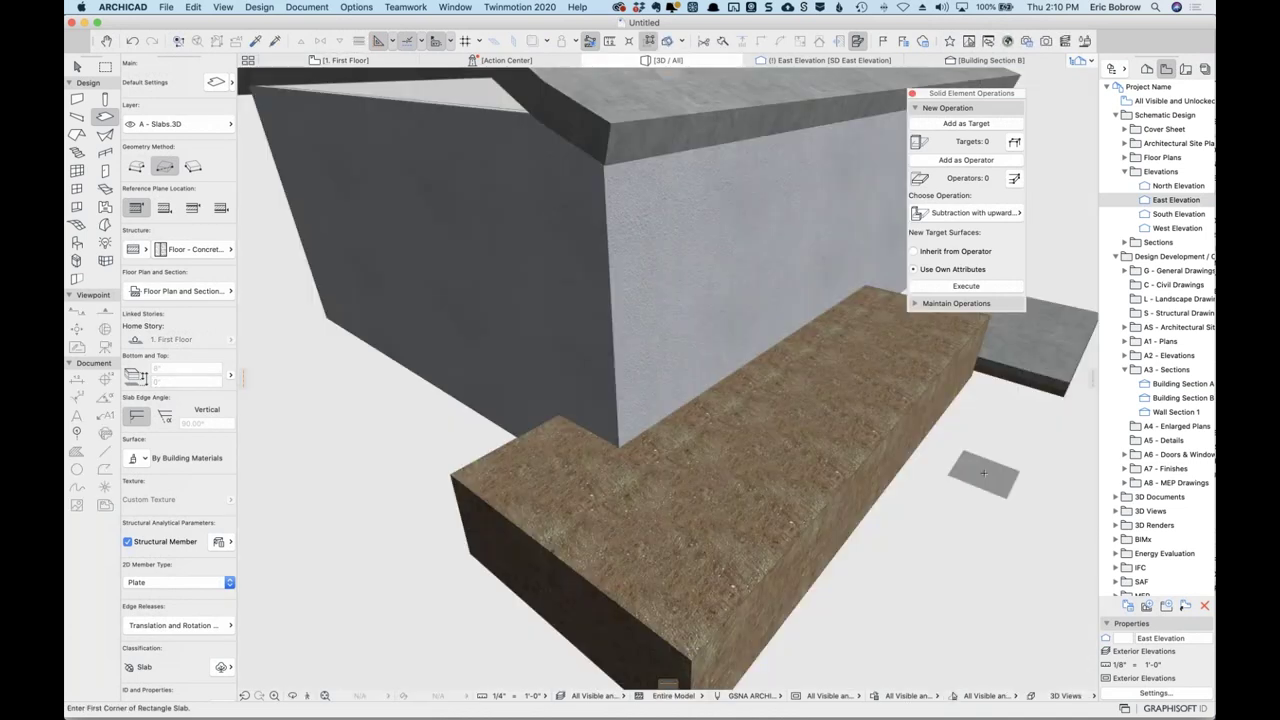
# Orbit the 3D view to inspect the new slab and the earth block.
pyautogui.keyDown('shift'); pyautogui.moveTo(1050, 425); pyautogui.dragTo(797, 336, button='middle'); pyautogui.keyUp('shift')
pyautogui.scroll(5, 797, 336)
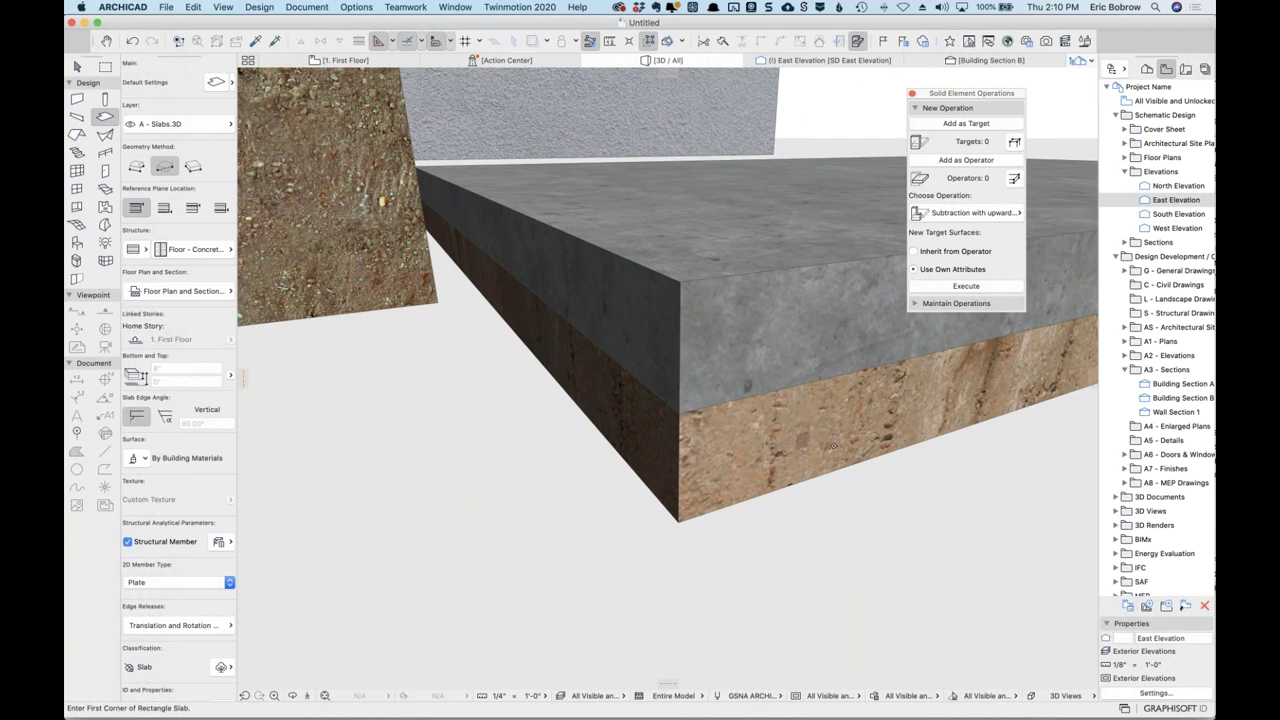
pyautogui.keyDown('shift'); pyautogui.moveTo(860, 440); pyautogui.dragTo(797, 384, button='middle'); pyautogui.keyUp('shift')
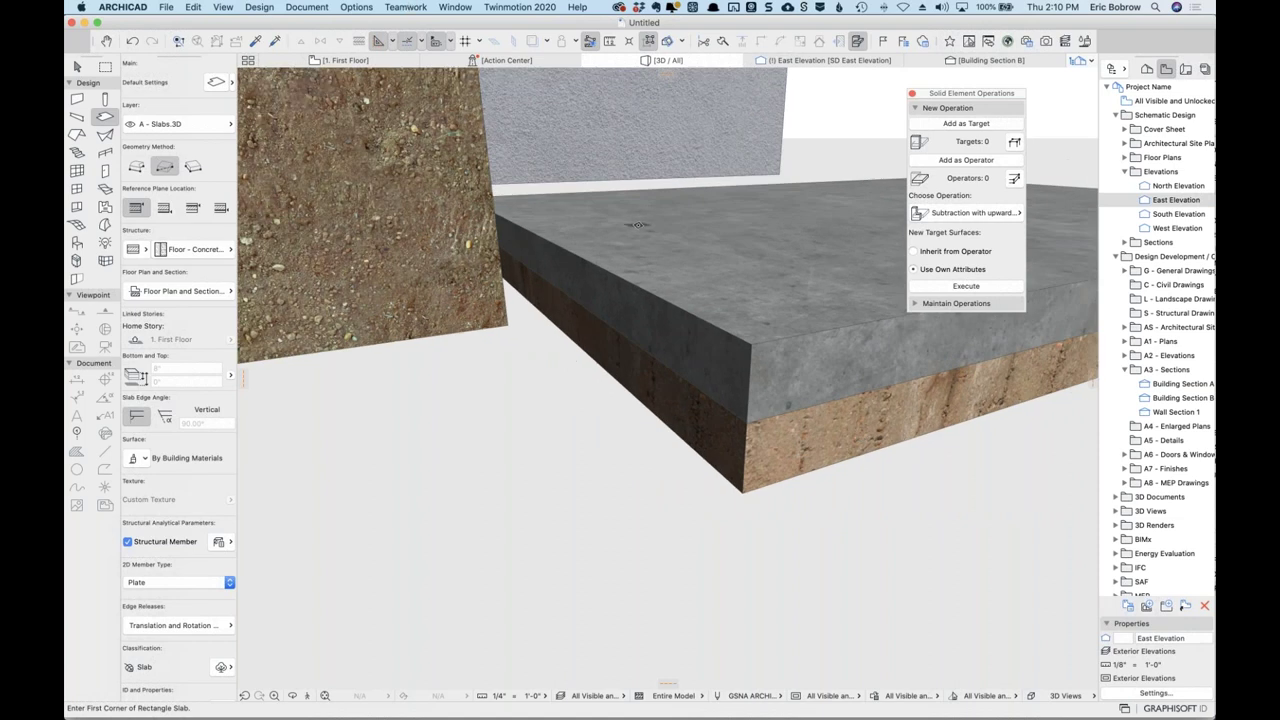
pyautogui.scroll(-5, 474, 375)
pyautogui.keyDown('shift'); pyautogui.moveTo(474, 375); pyautogui.dragTo(699, 487, button='middle'); pyautogui.keyUp('shift')
# Save the earth slab's settings as the Floors favorite 'Earth Strong for Modeling'.
pyautogui.click(699, 487)
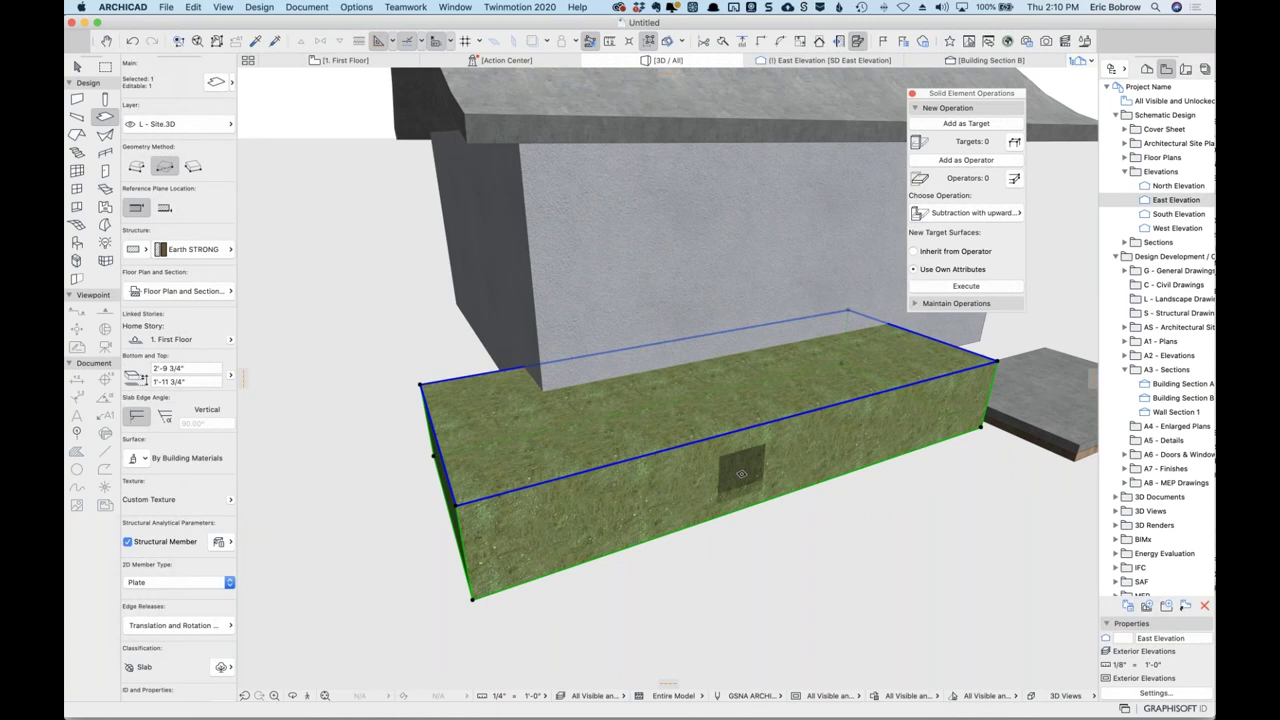
pyautogui.click(215, 82)
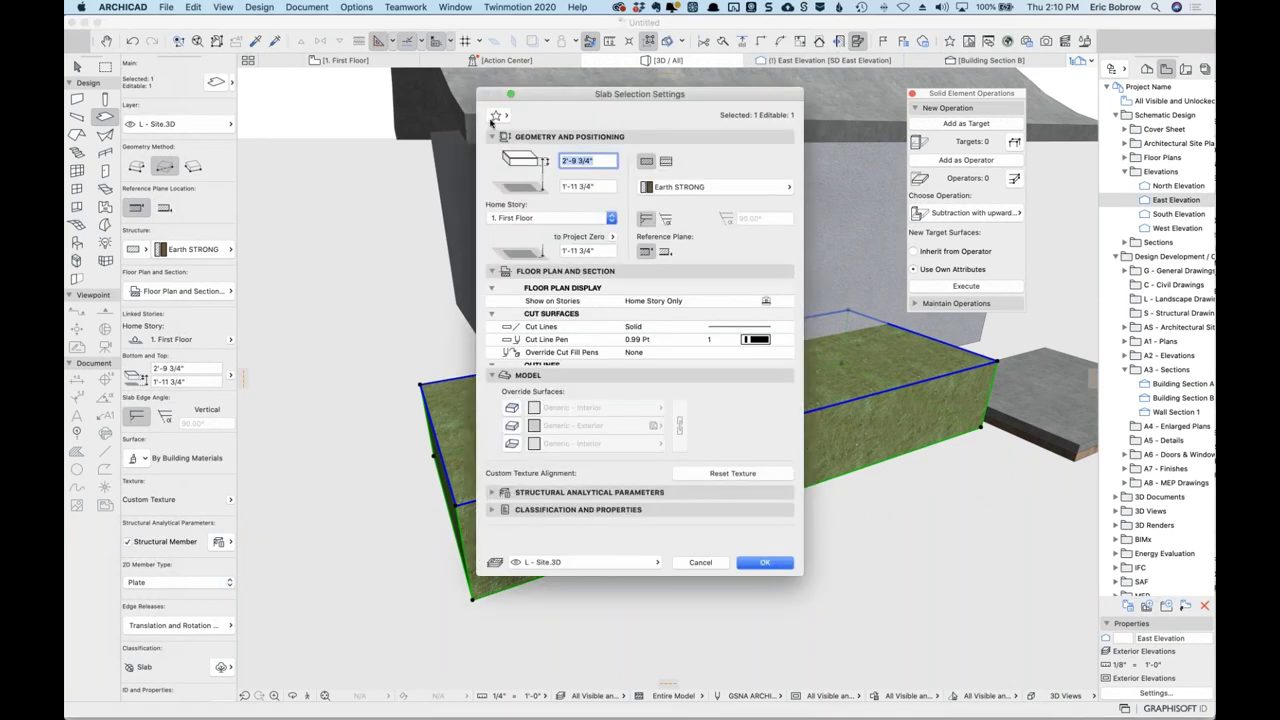
pyautogui.click(499, 116)
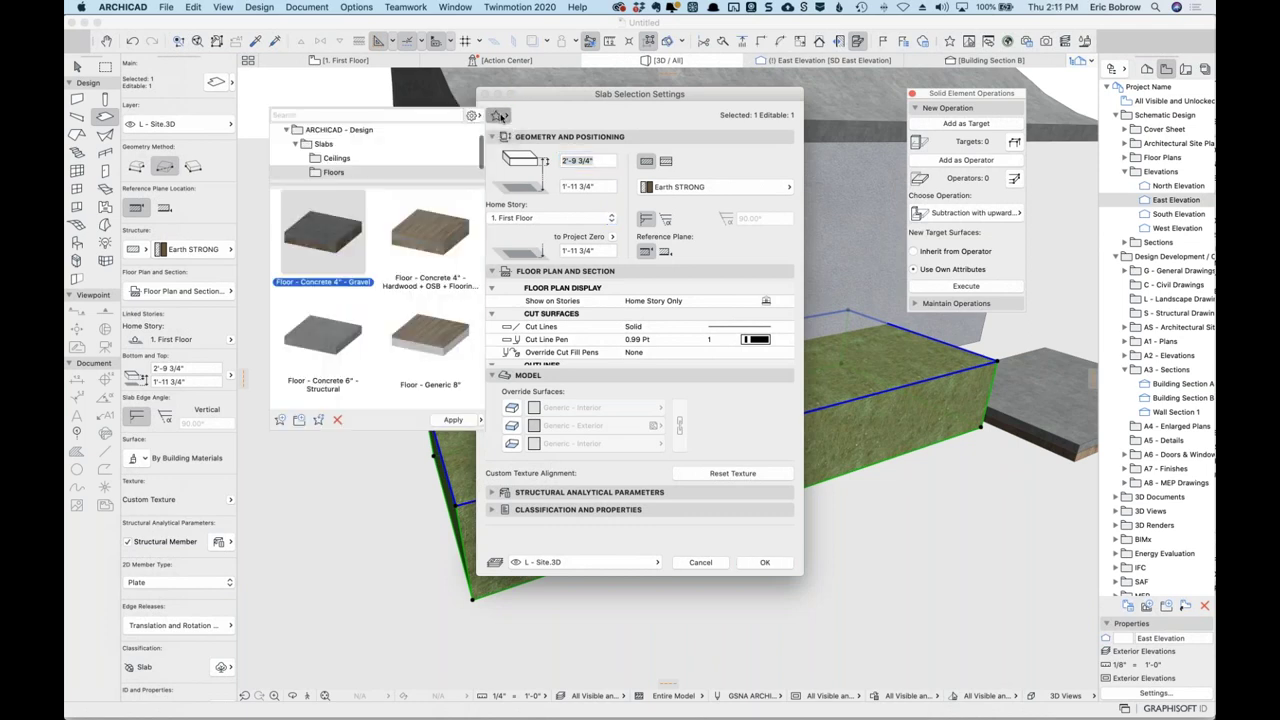
pyautogui.click(280, 420)
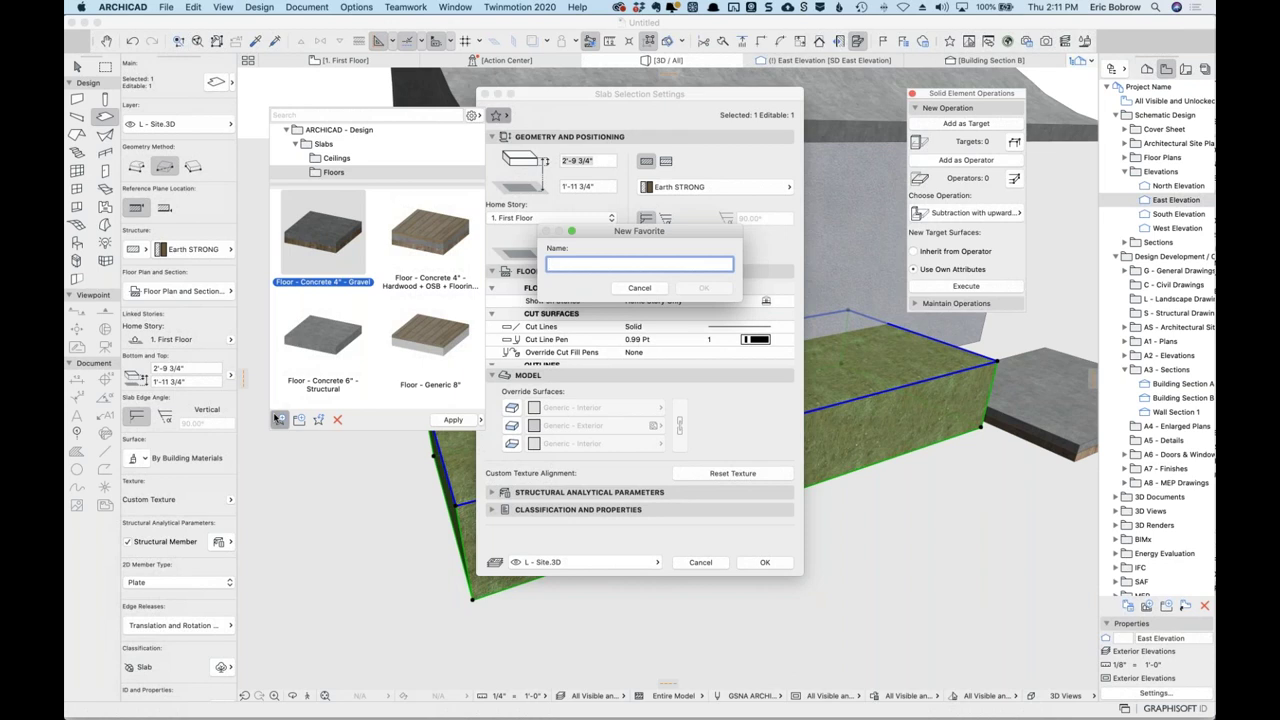
pyautogui.write('Earth Strong for Modeling')
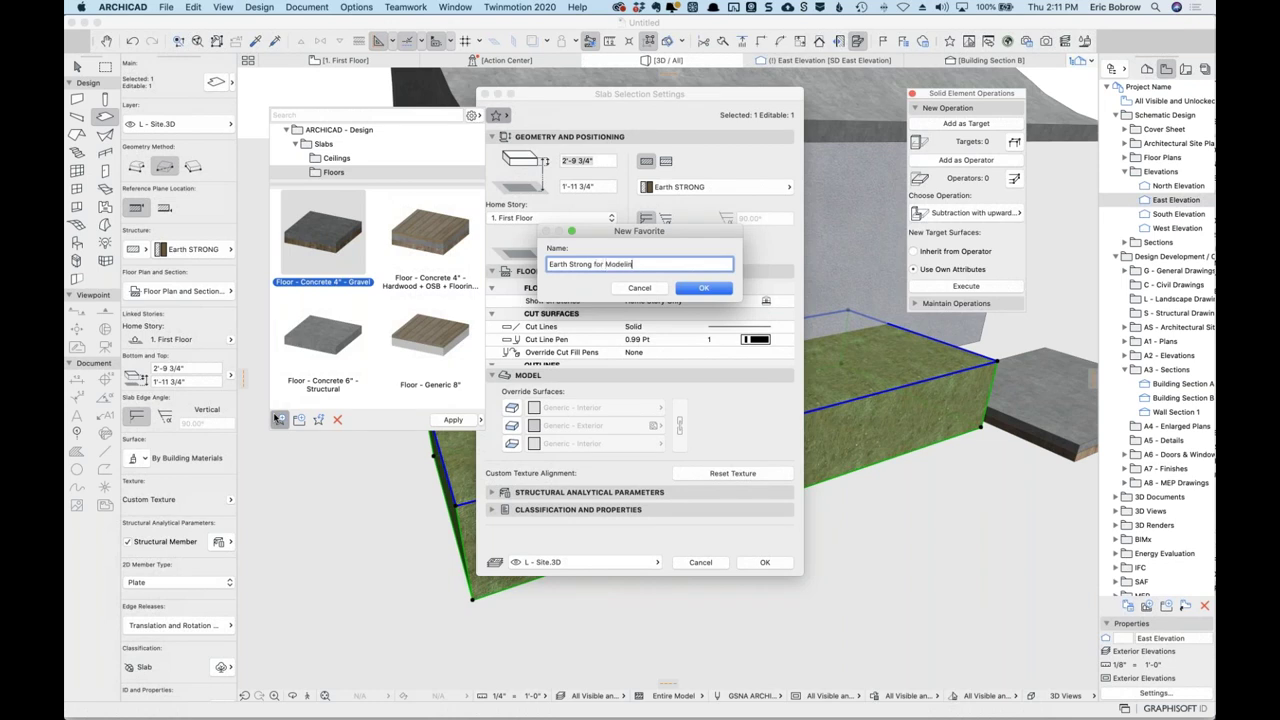
pyautogui.click(688, 289)
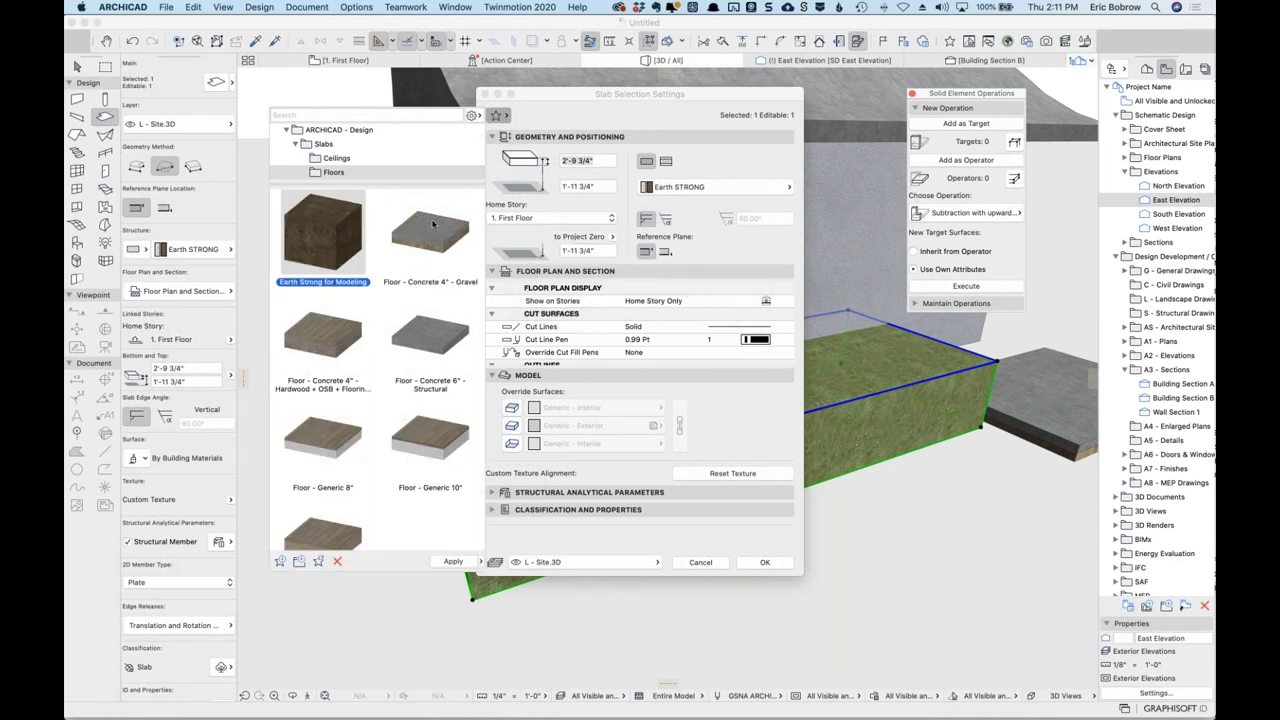
pyautogui.moveTo(343, 240)
pyautogui.click(744, 551)
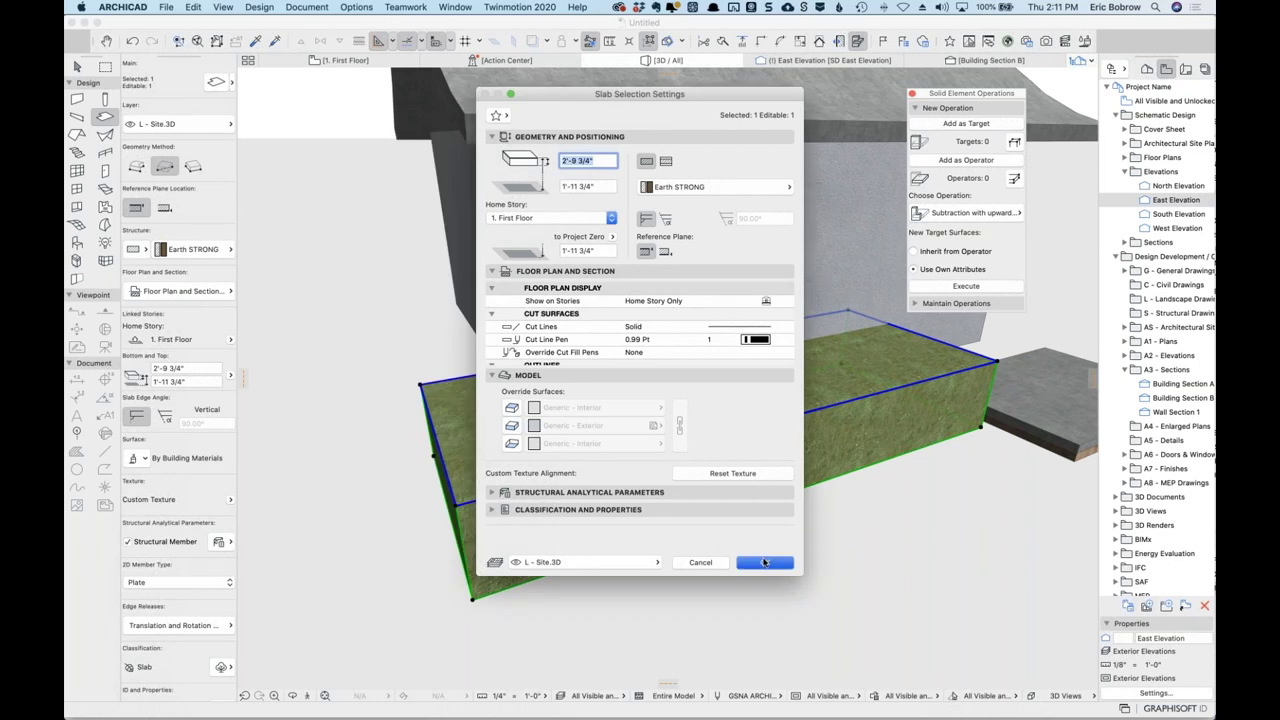
pyautogui.click(764, 562)
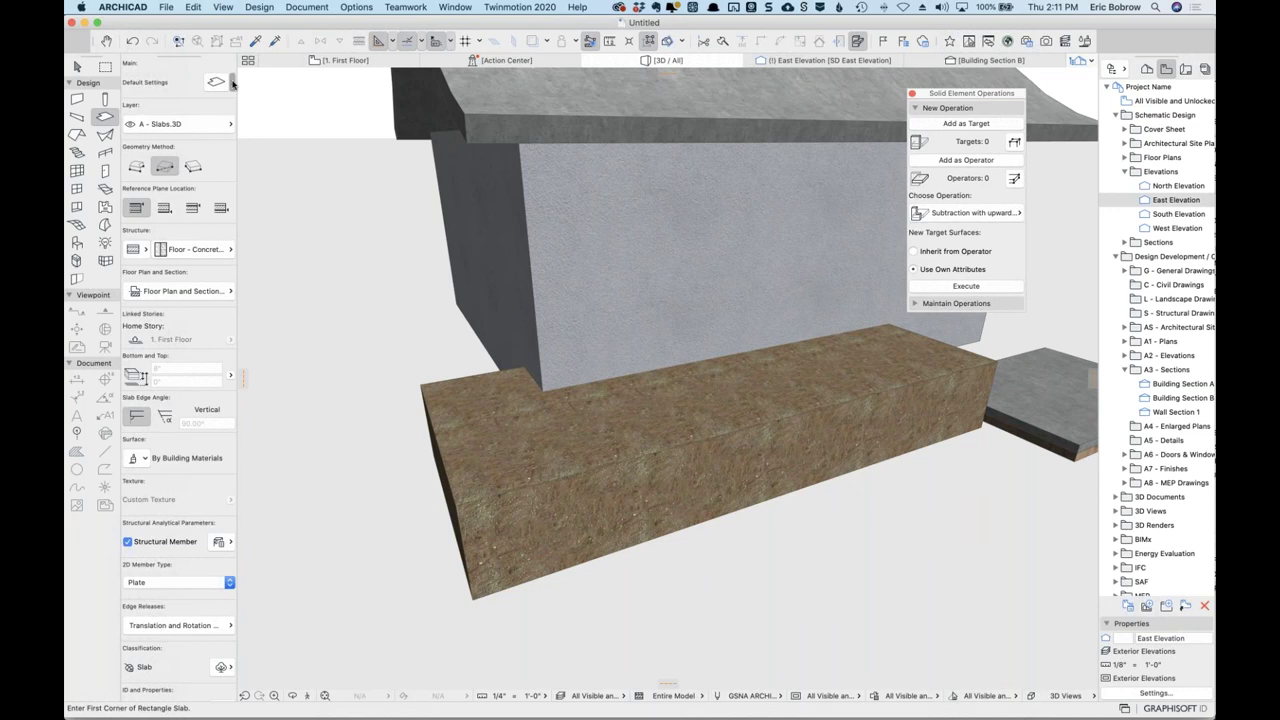
pyautogui.click(230, 83)
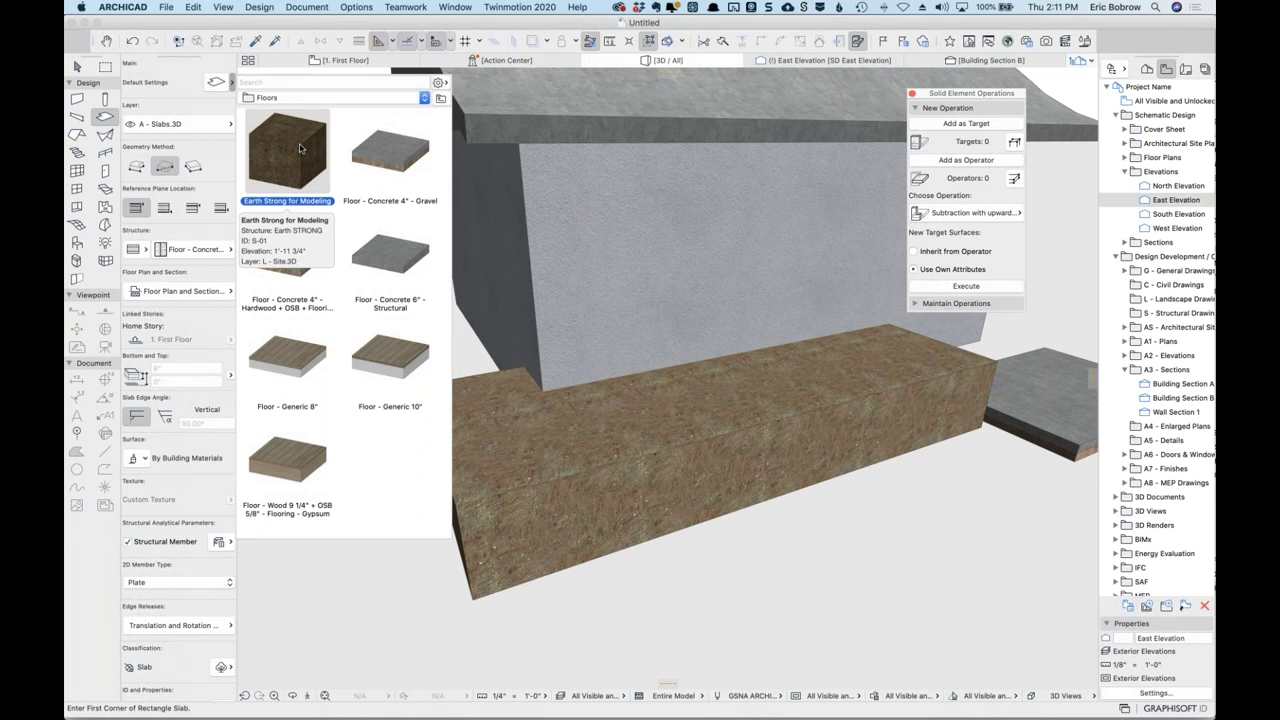
pyautogui.click(740, 596)
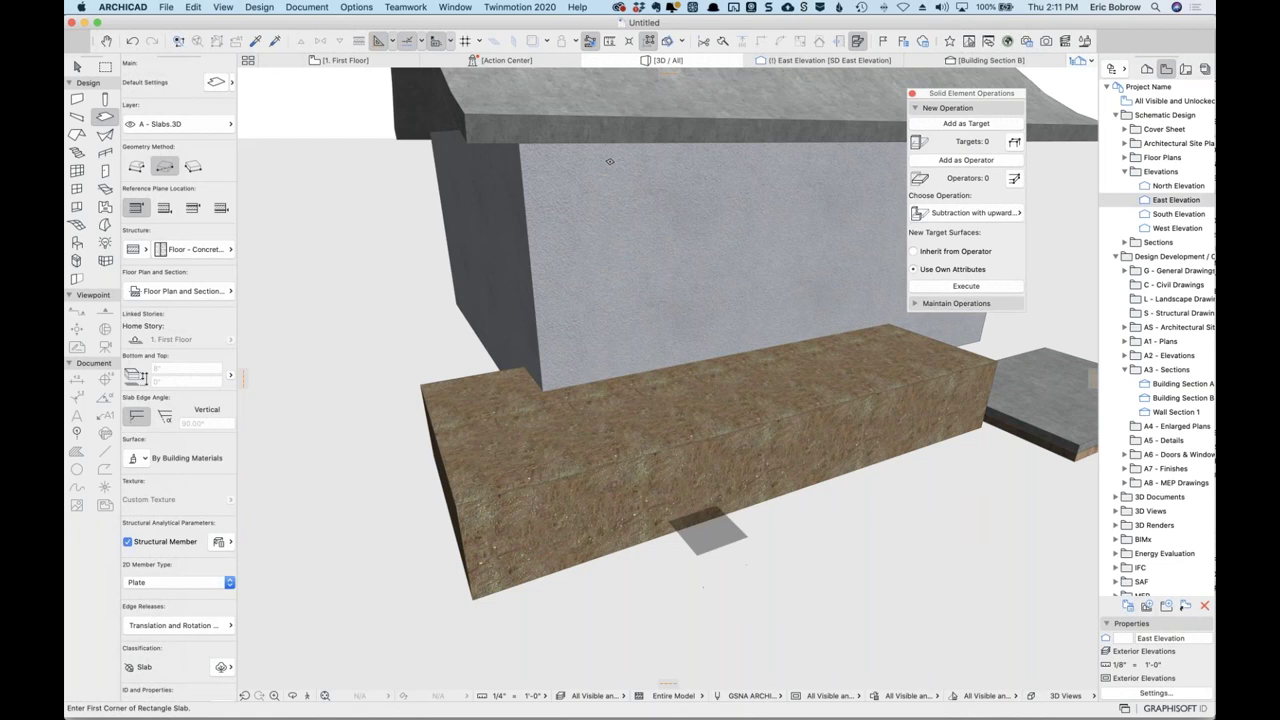
pyautogui.click(455, 7)
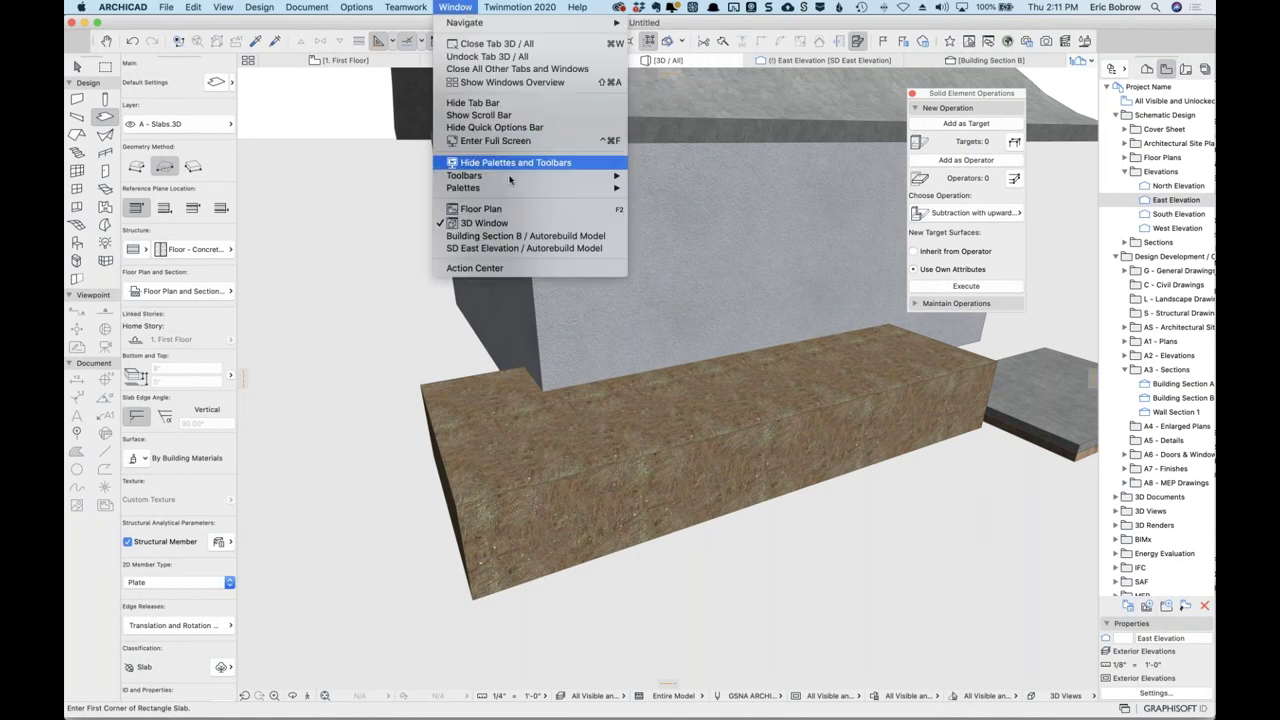
pyautogui.moveTo(516, 189)
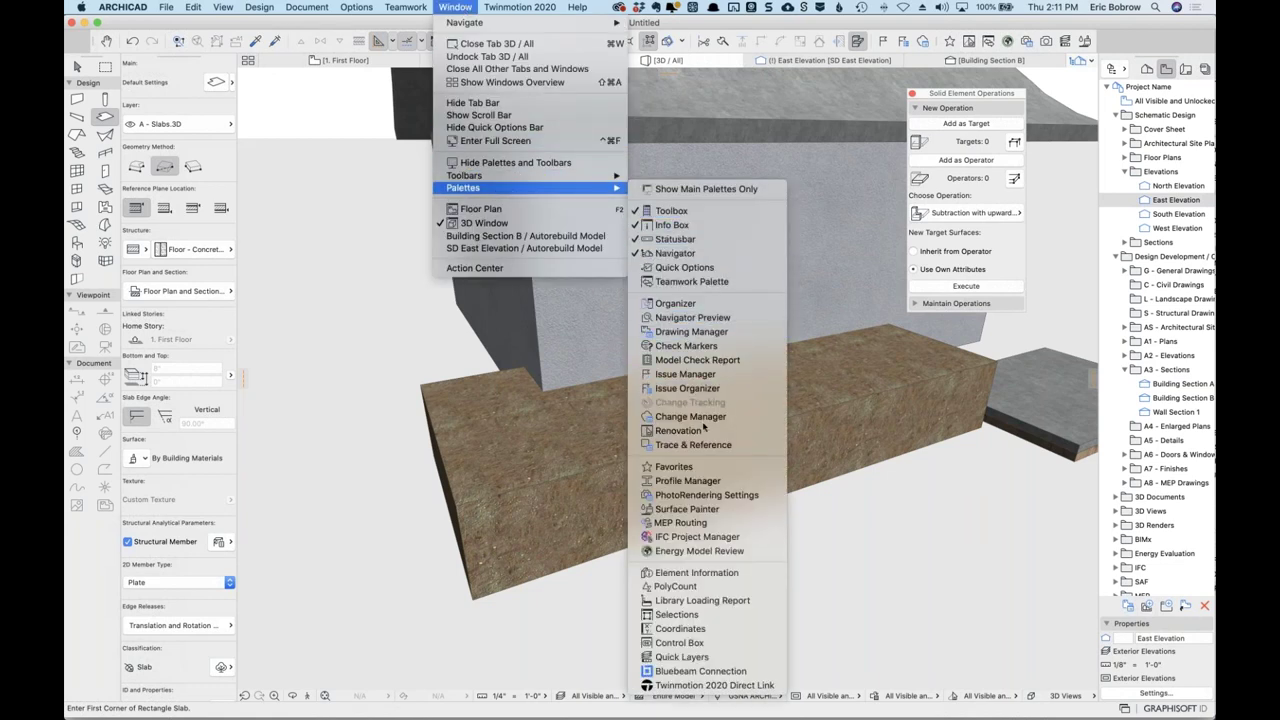
pyautogui.click(690, 467)
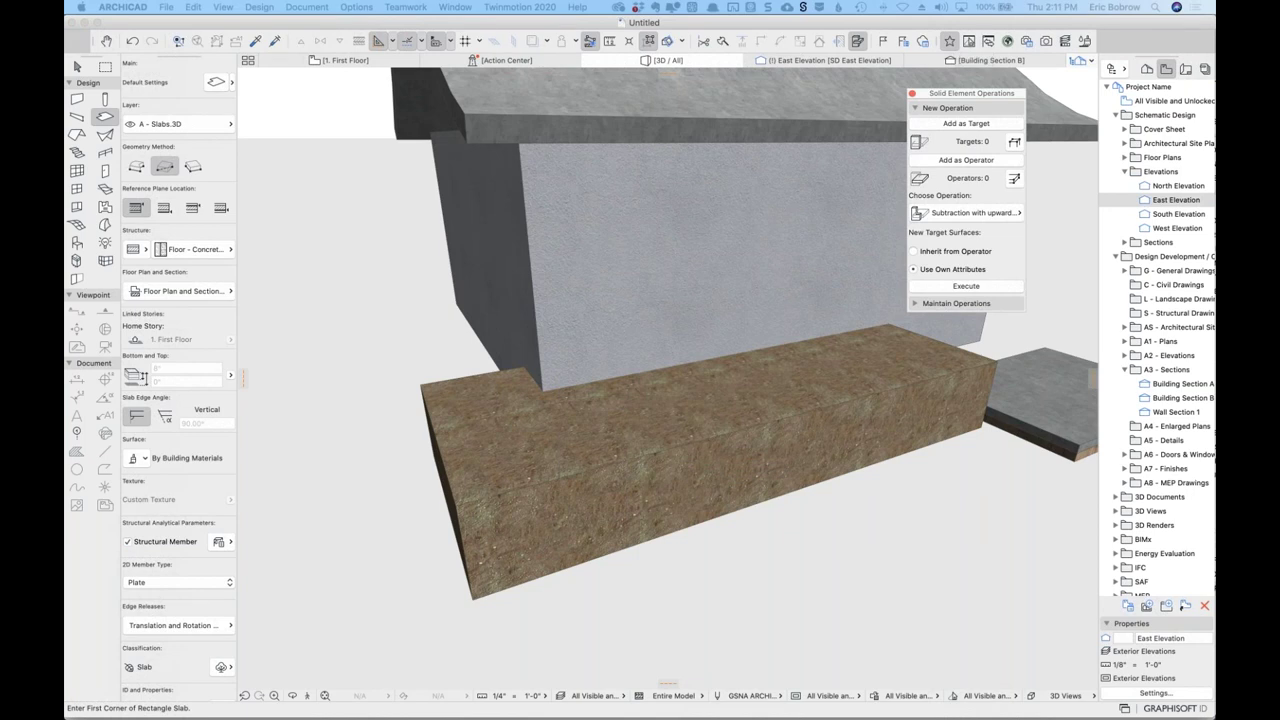
# Open and resize the Favorites palette with the ARCHICAD - Design folder expanded.
pyautogui.click(949, 41)
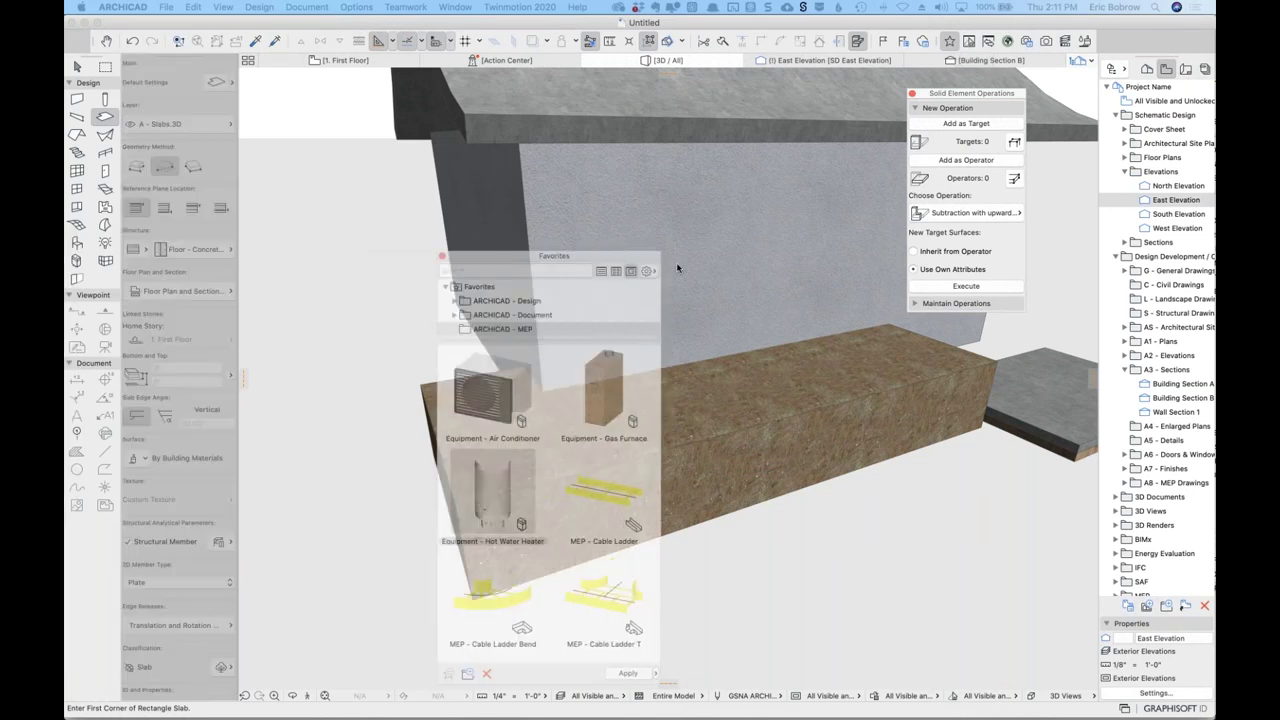
pyautogui.click(950, 42)
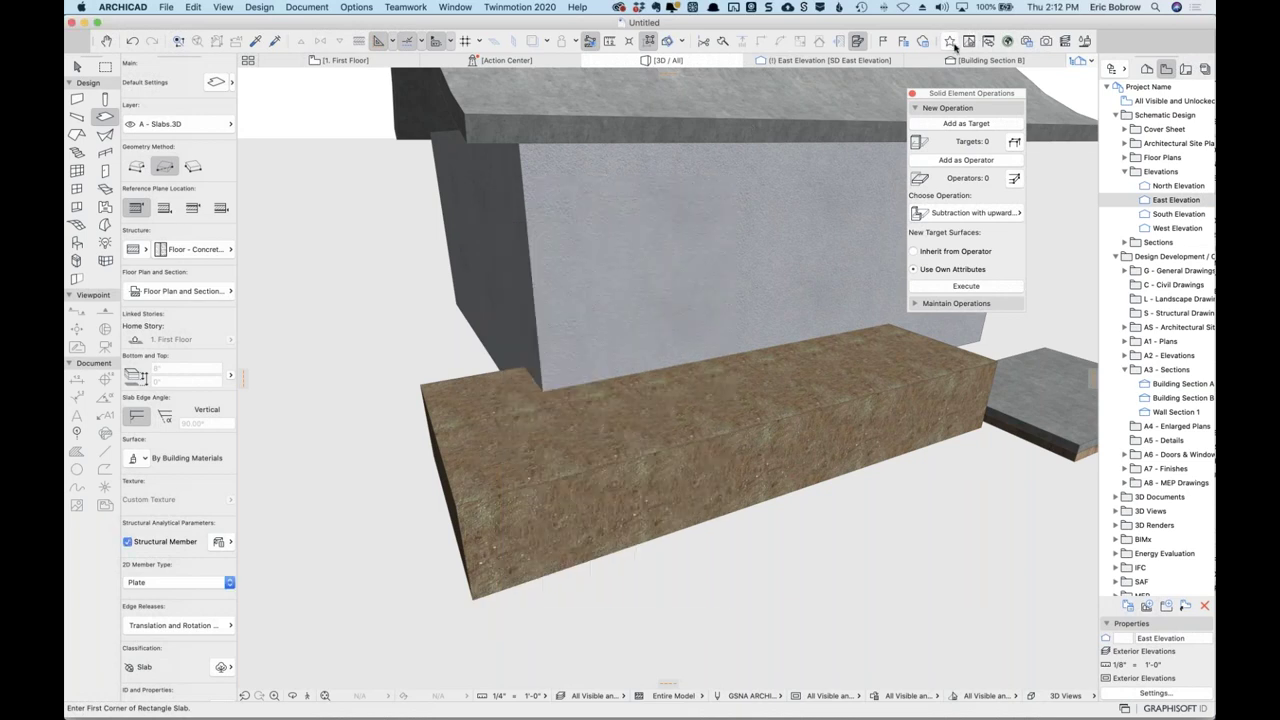
pyautogui.click(950, 42)
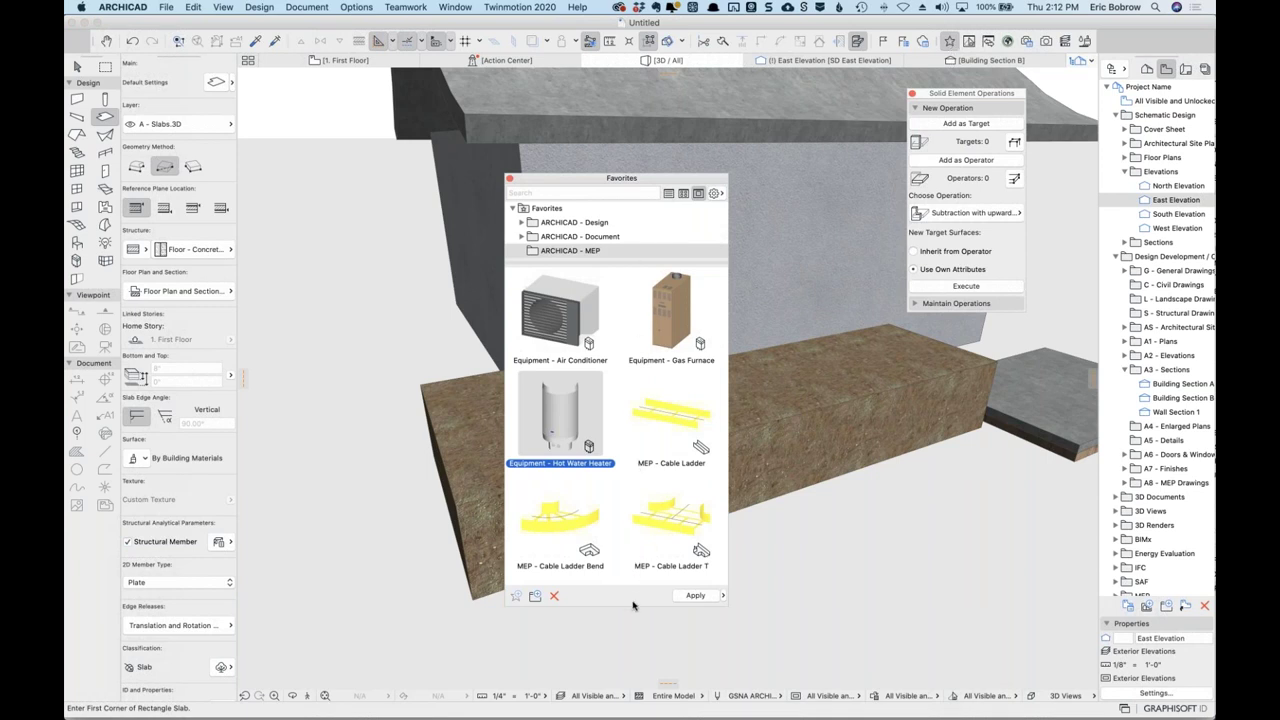
pyautogui.moveTo(633, 605); pyautogui.dragTo(623, 345)
pyautogui.click(521, 224)
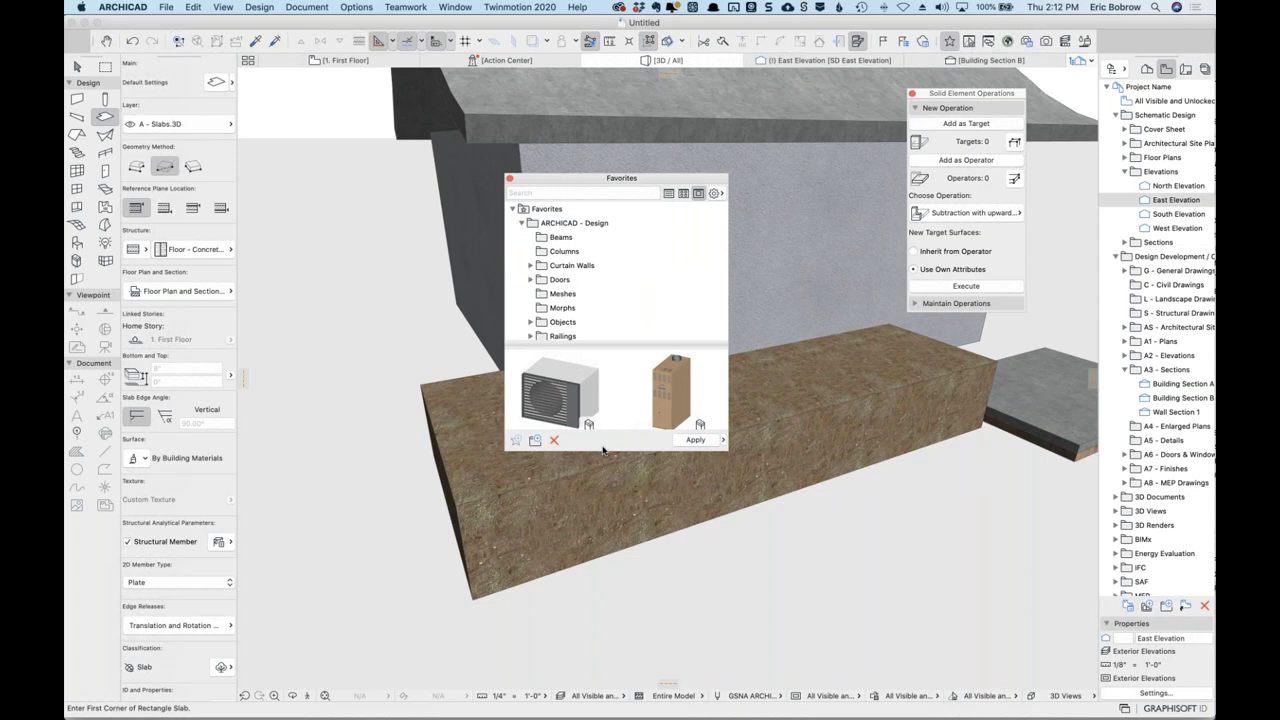
pyautogui.moveTo(603, 451); pyautogui.dragTo(605, 539)
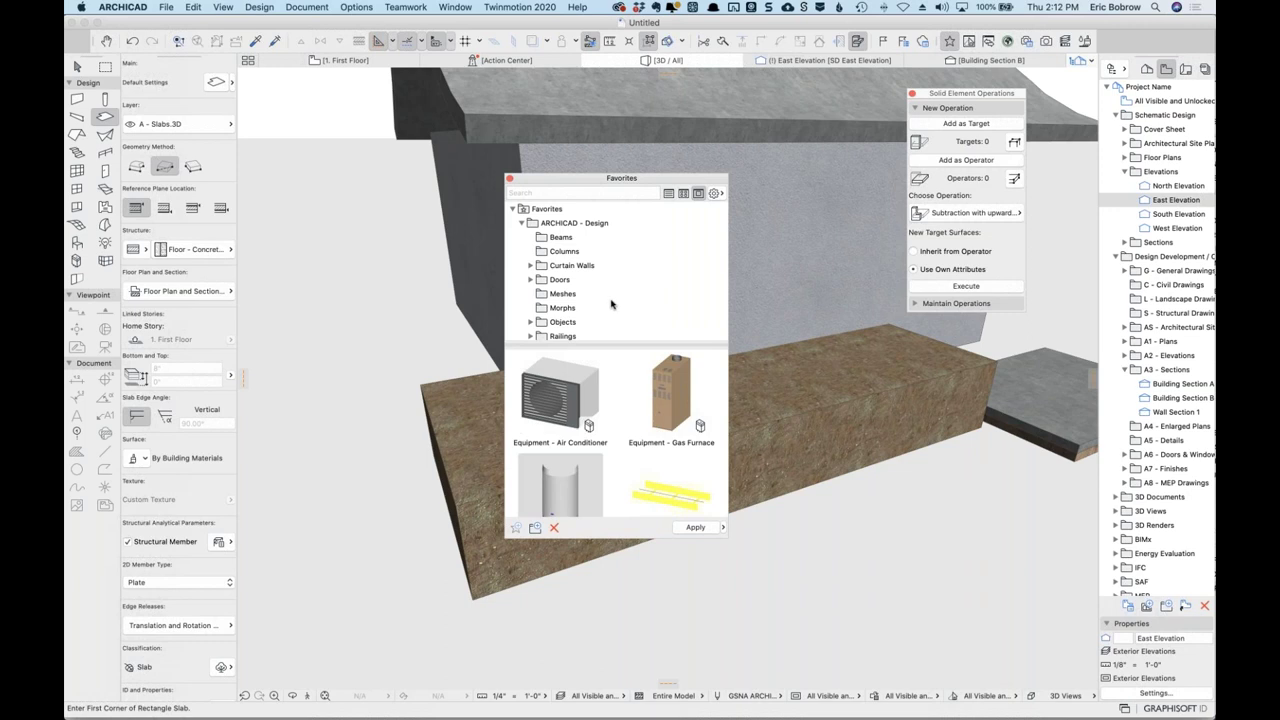
pyautogui.scroll(-5, 612, 305)
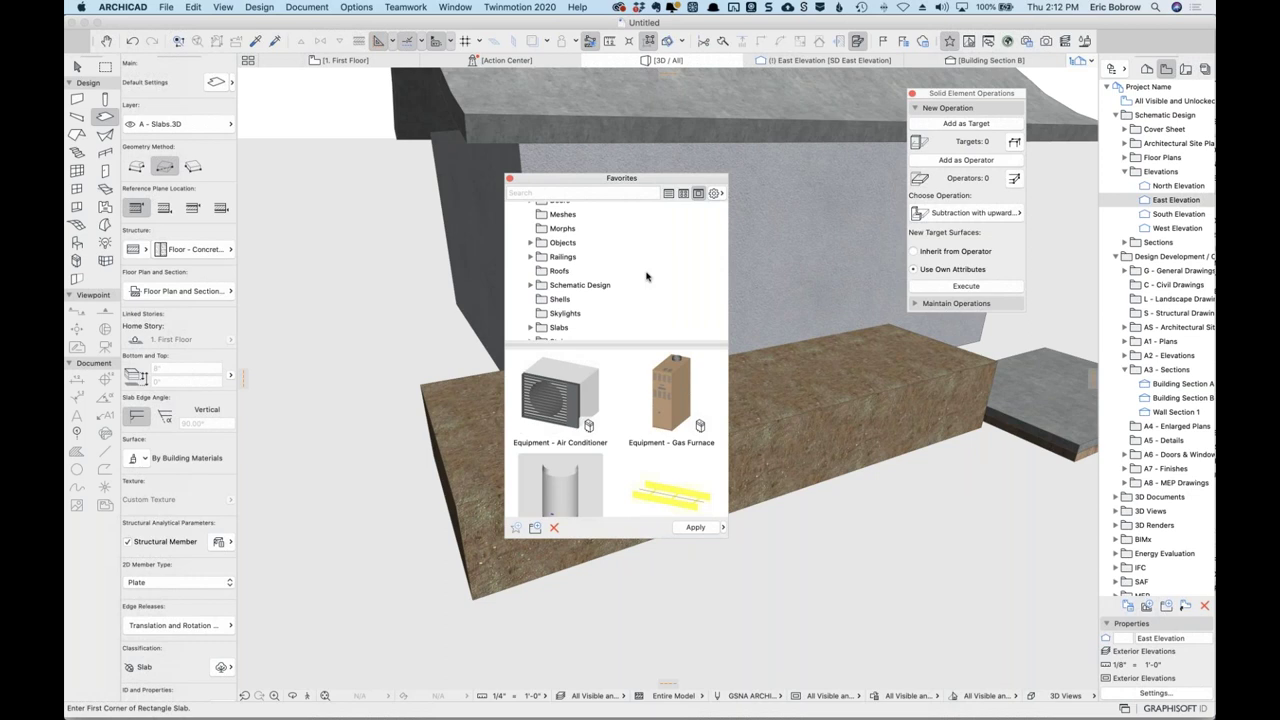
# Turn on Filter to Active Tool Only and show the Slabs folder.
pyautogui.click(716, 194)
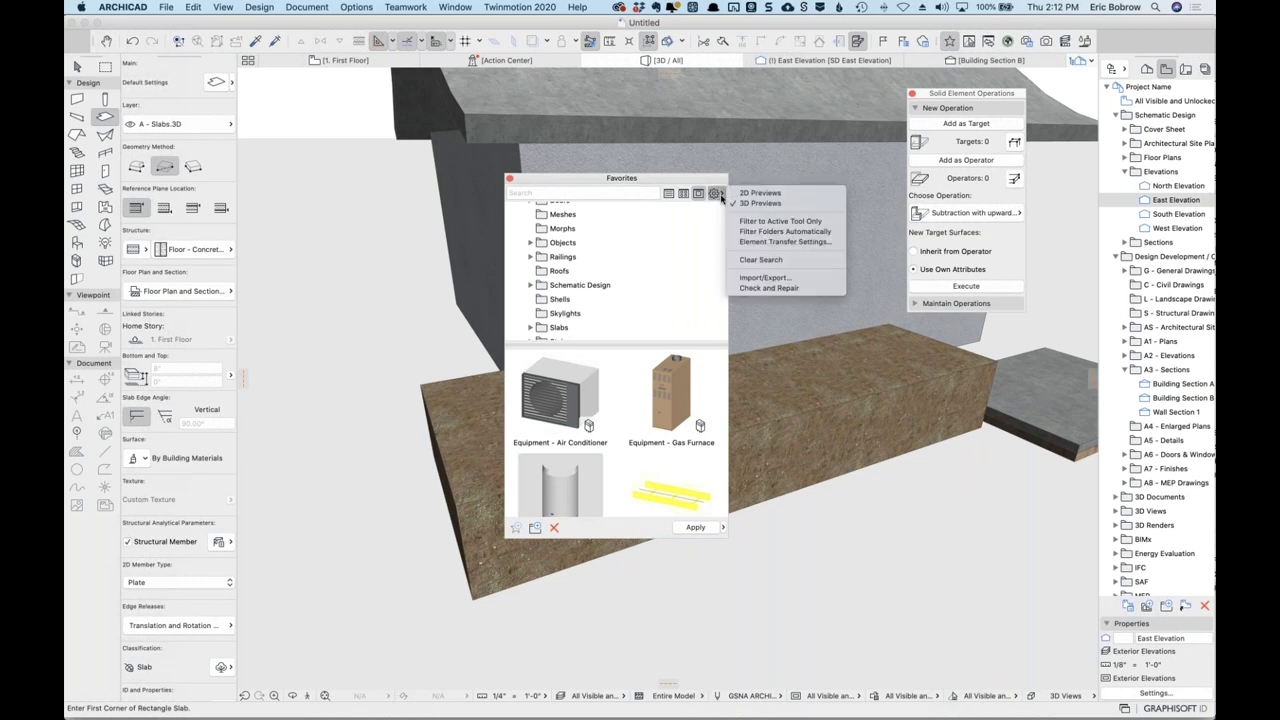
pyautogui.click(801, 222)
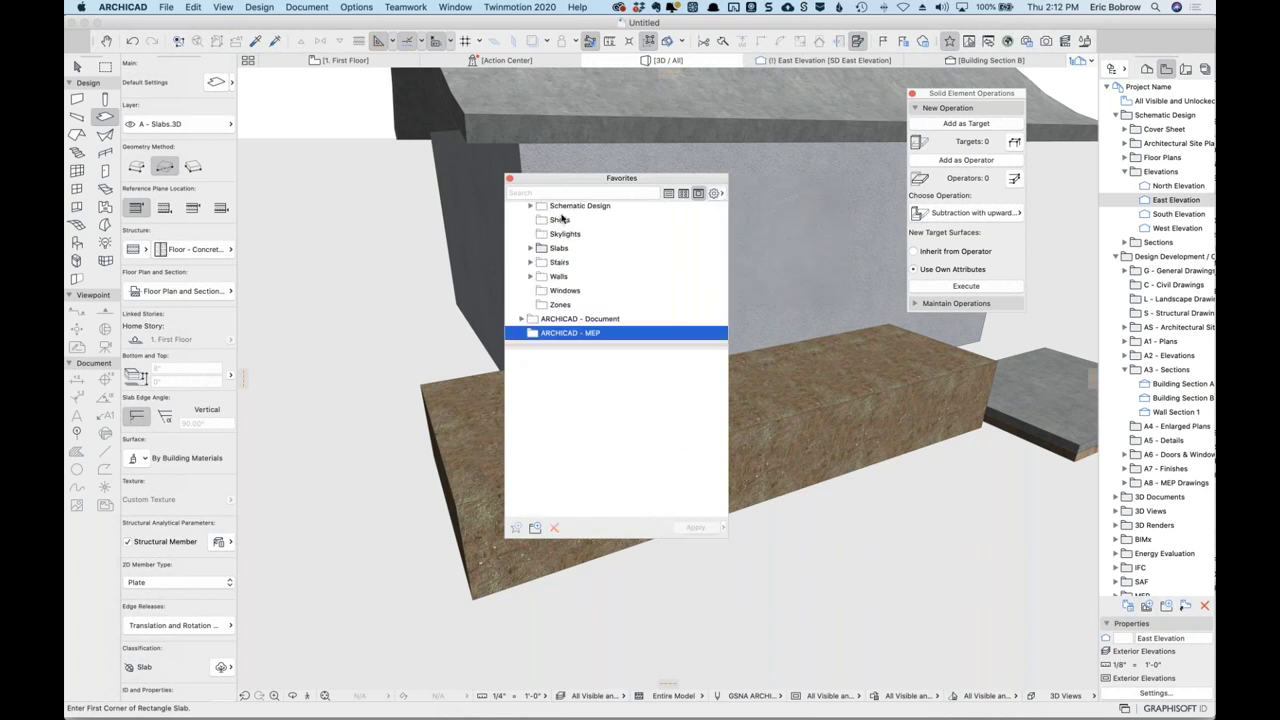
pyautogui.click(550, 249)
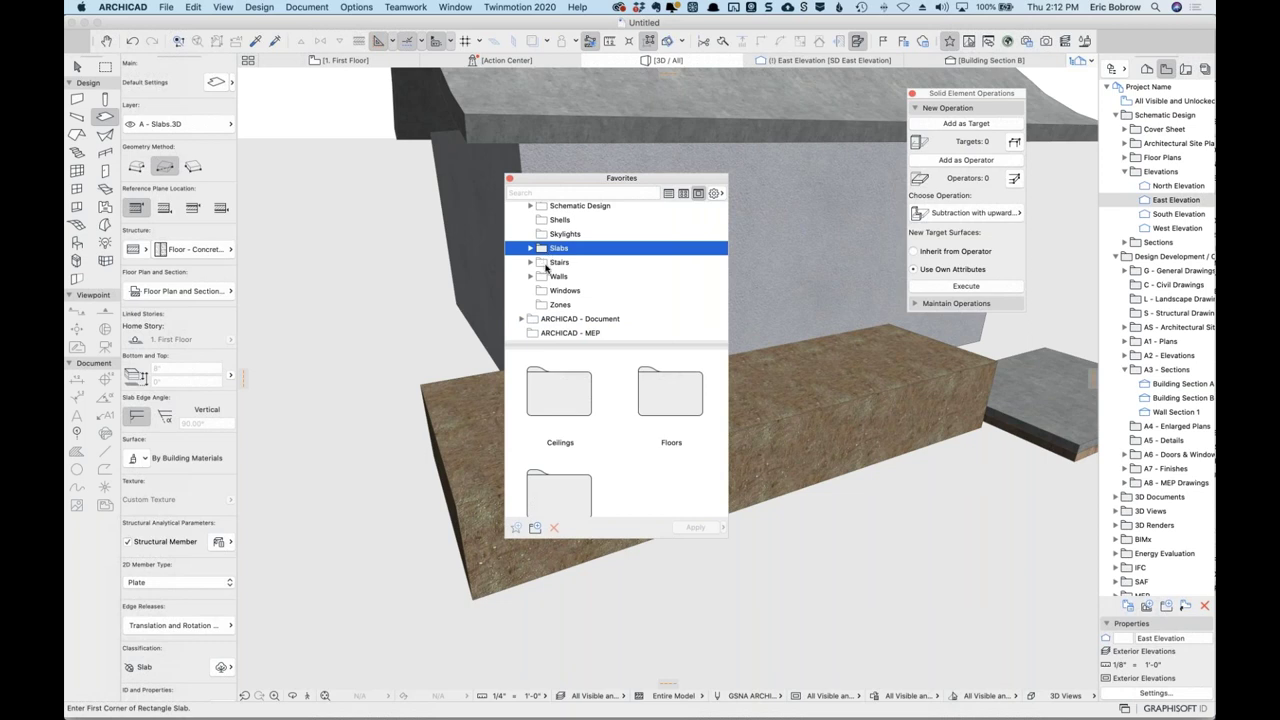
# Browse the favorites folders and move Earth Strong for Modeling up into Slabs.
pyautogui.click(546, 265)
pyautogui.click(548, 279)
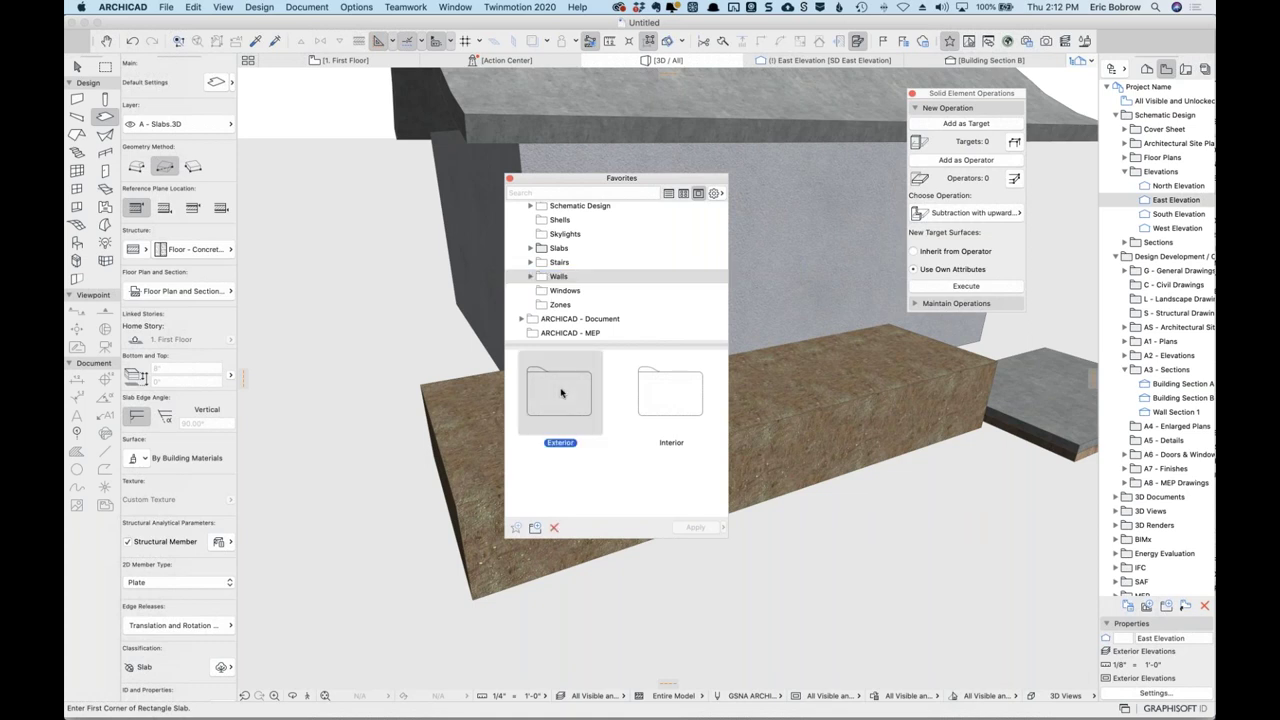
pyautogui.doubleClick(561, 393)
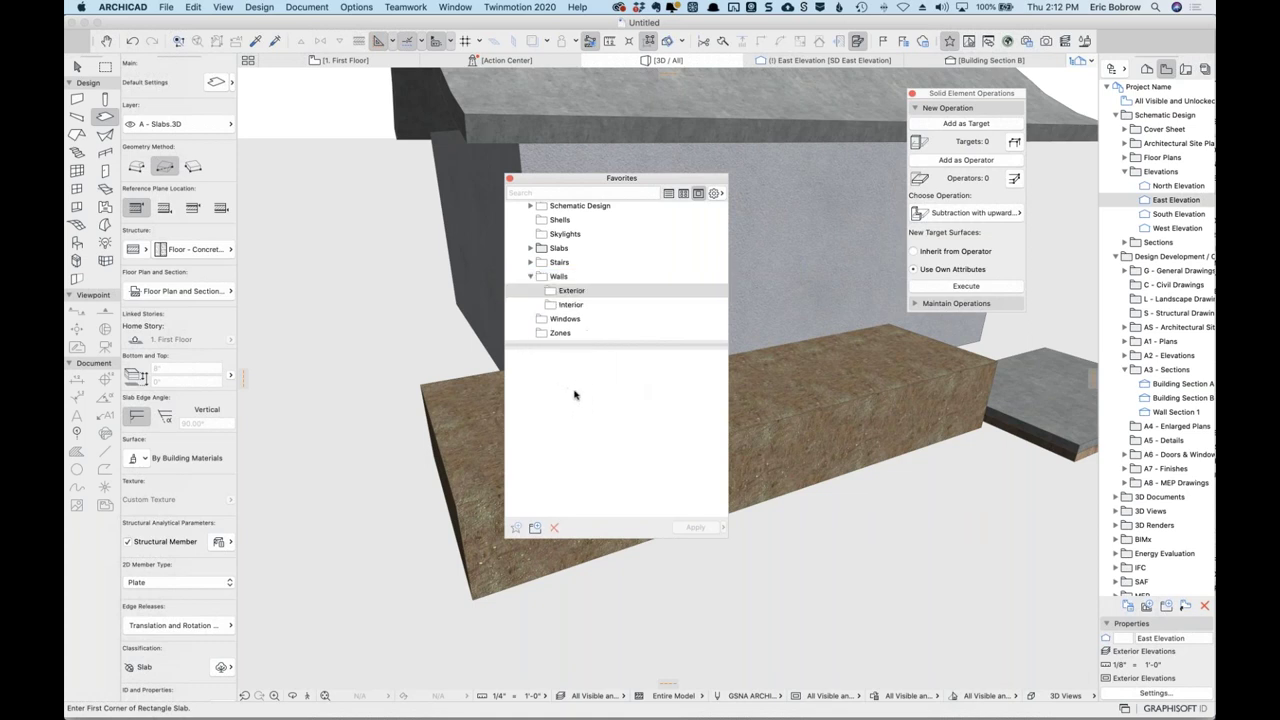
pyautogui.click(550, 251)
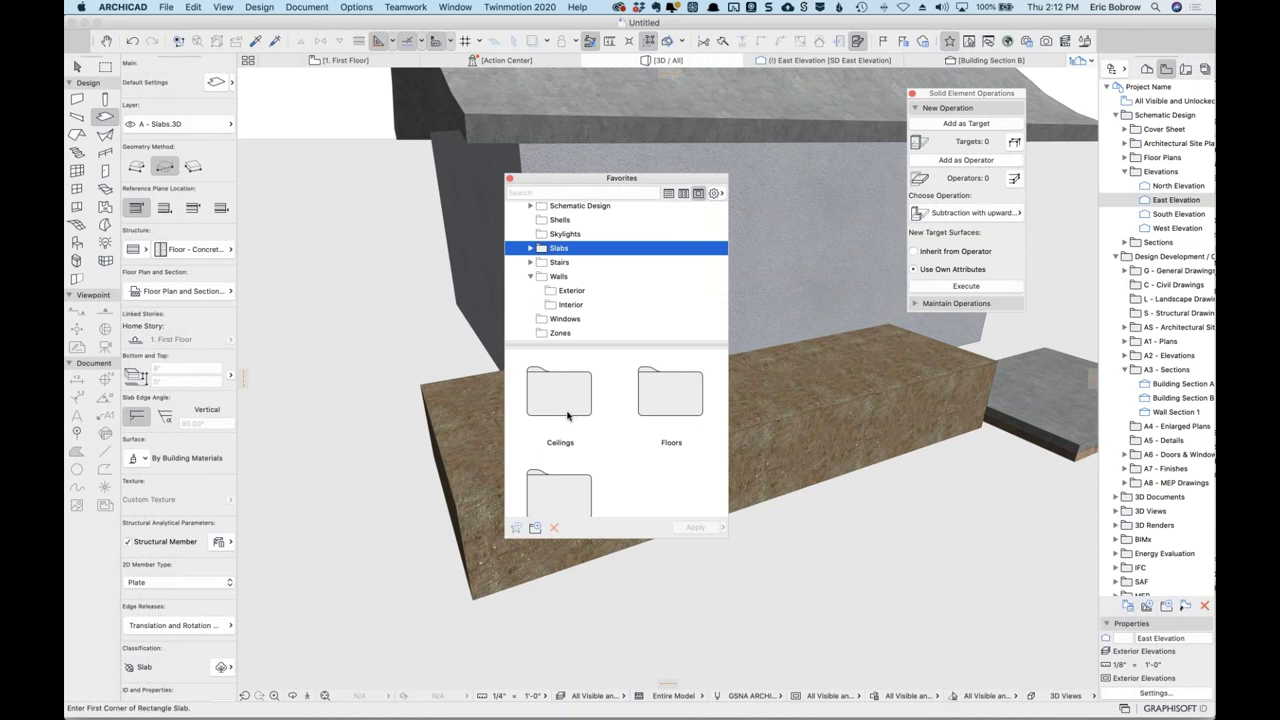
pyautogui.doubleClick(661, 406)
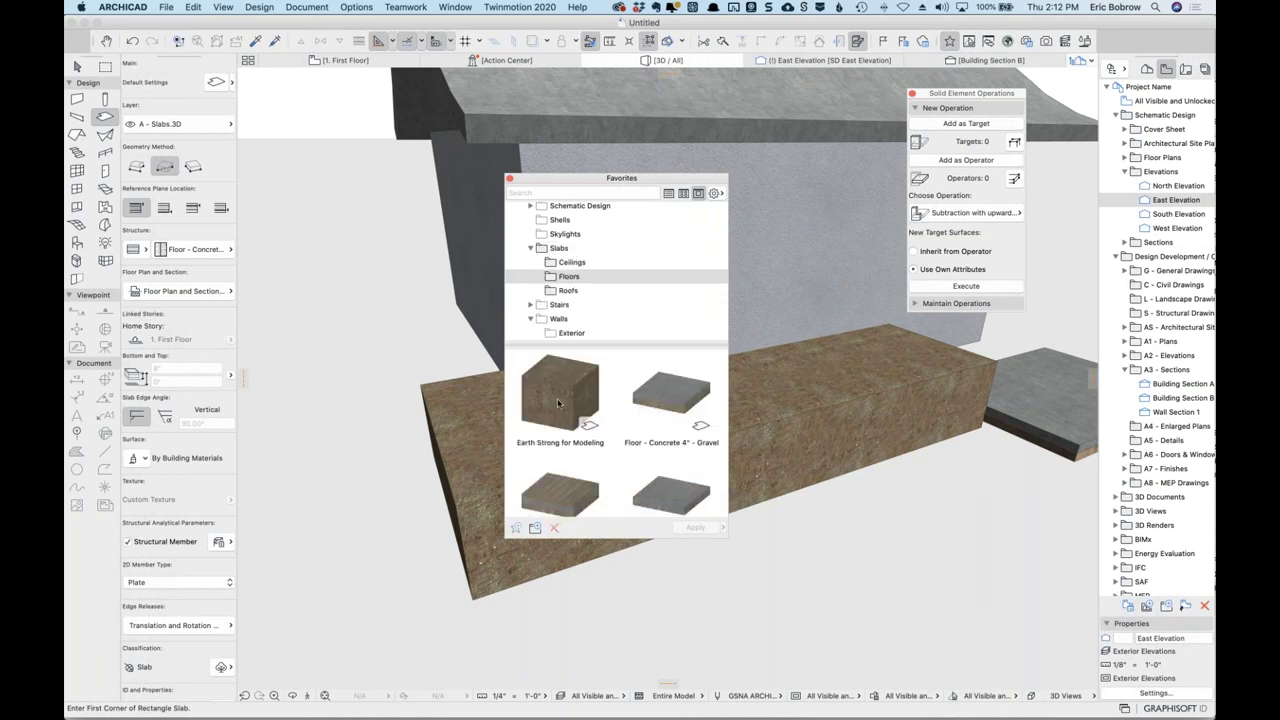
pyautogui.moveTo(557, 398)
pyautogui.moveTo(563, 392); pyautogui.dragTo(557, 255)
pyautogui.click(557, 305)
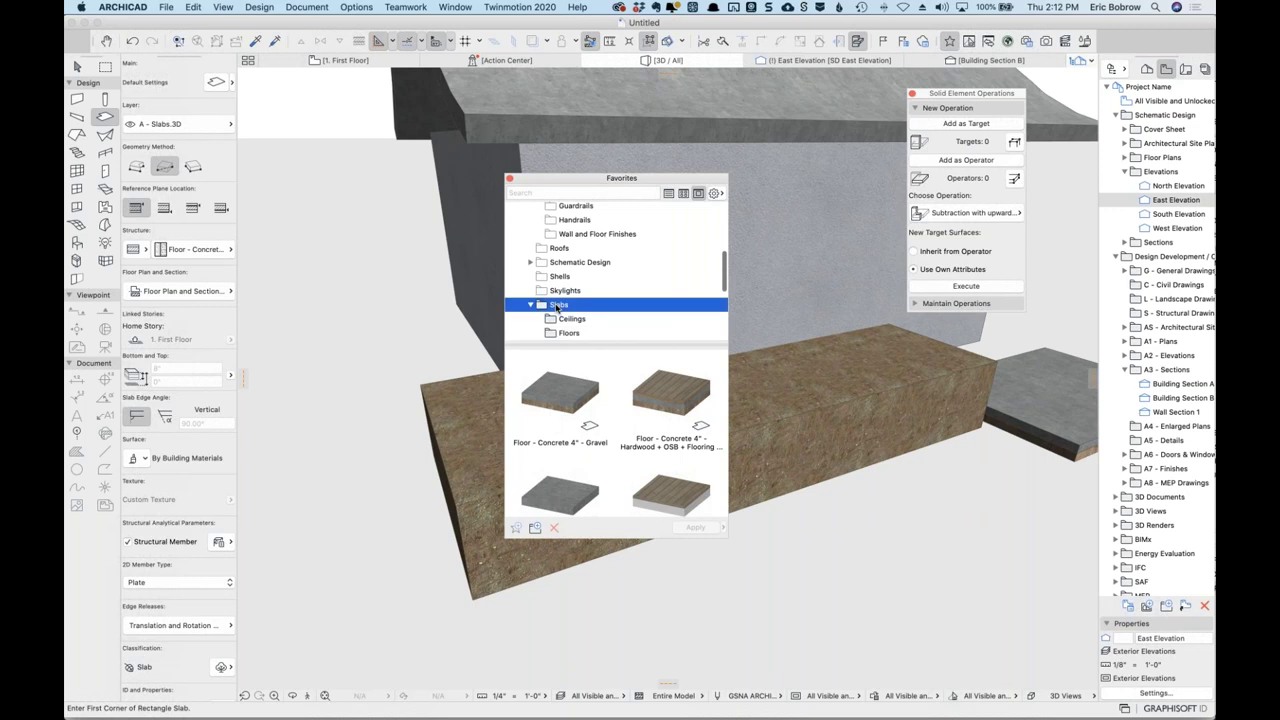
# Enlarge the palette and move Earth Strong for Modeling into a Roofs folder.
pyautogui.moveTo(724, 538); pyautogui.dragTo(724, 632)
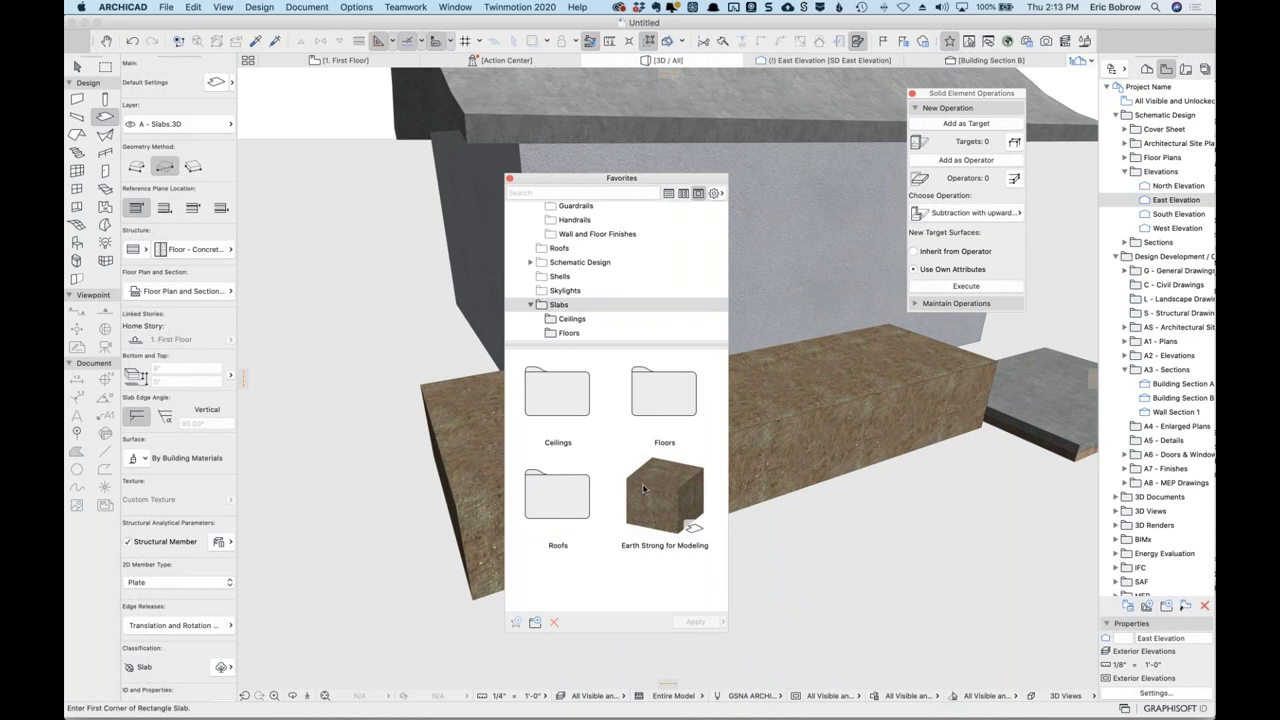
pyautogui.moveTo(649, 500)
pyautogui.moveTo(649, 500); pyautogui.dragTo(550, 498)
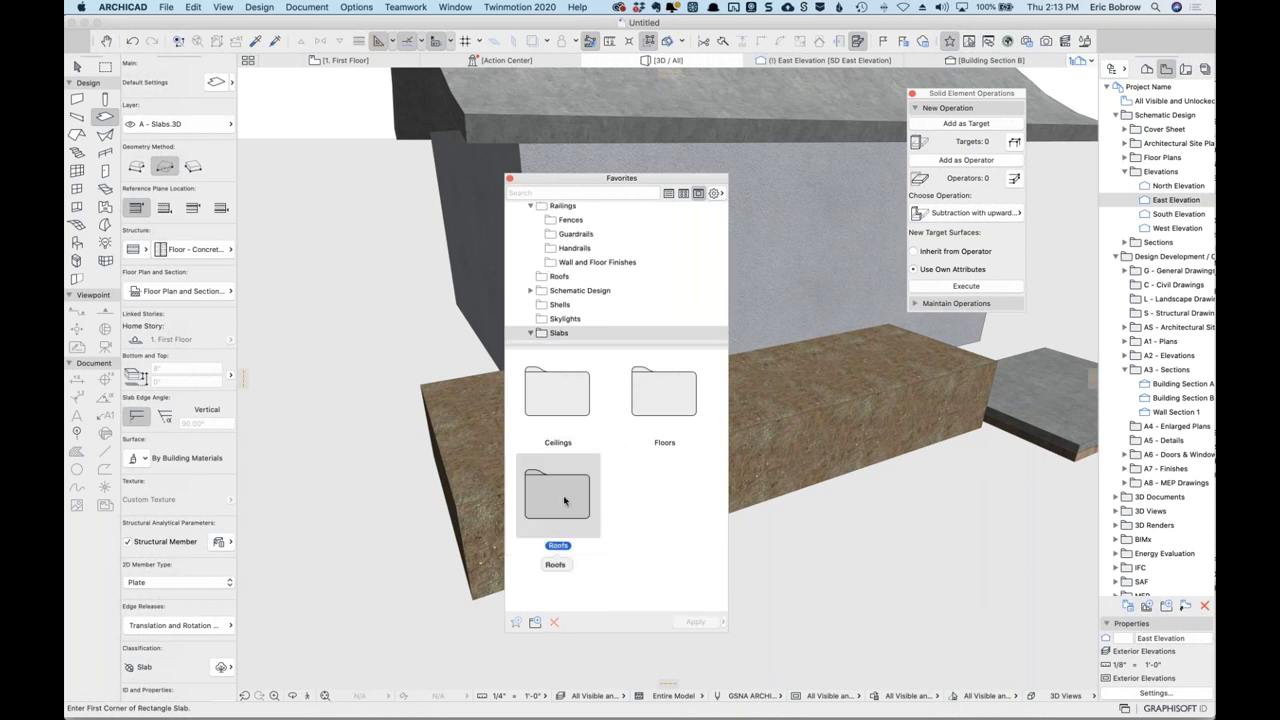
pyautogui.moveTo(553, 493); pyautogui.dragTo(561, 494)
pyautogui.doubleClick(561, 494)
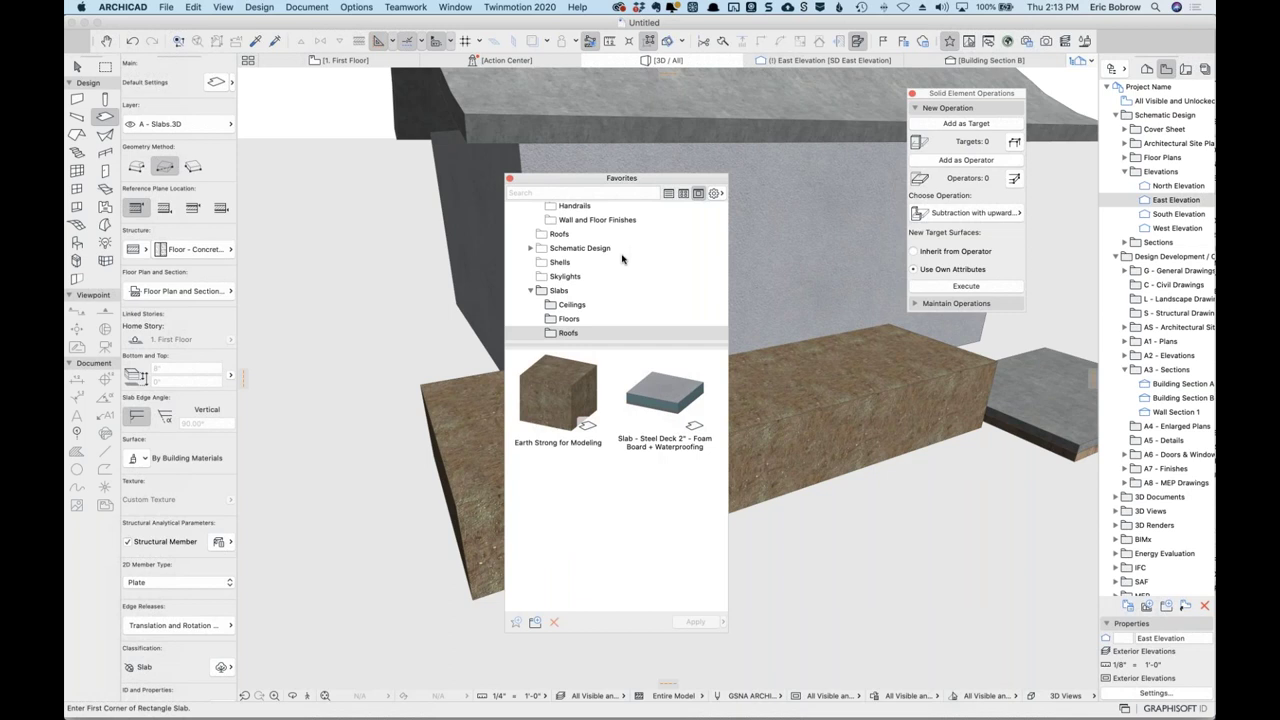
# Create a Terrain folder, file Earth Strong for Modeling under it, and reposition the palette.
pyautogui.click(535, 622)
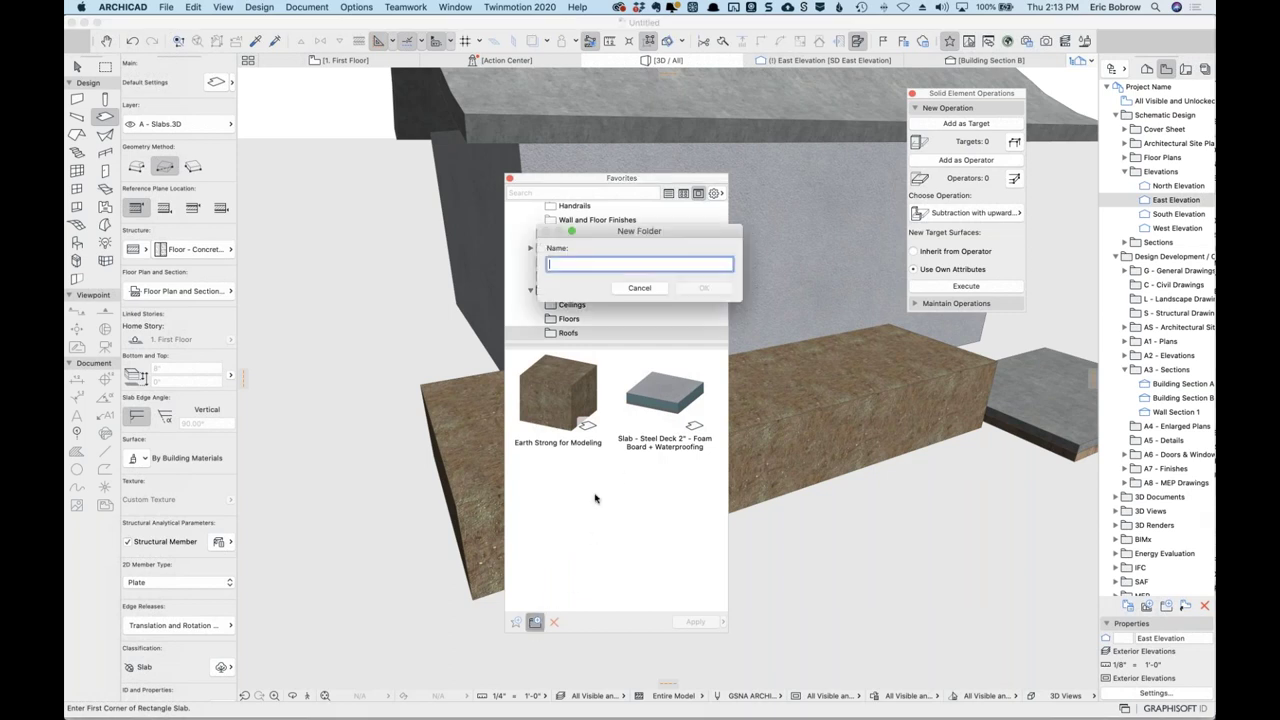
pyautogui.write('Terrain')
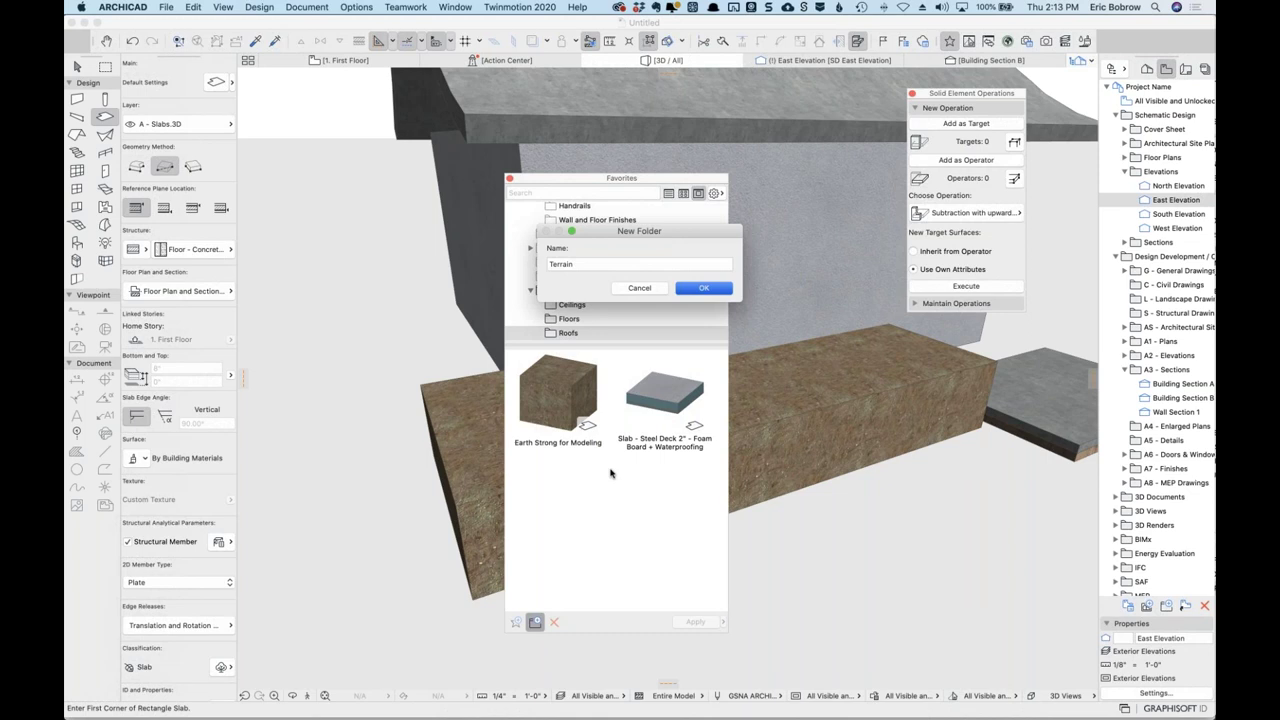
pyautogui.press('Return')
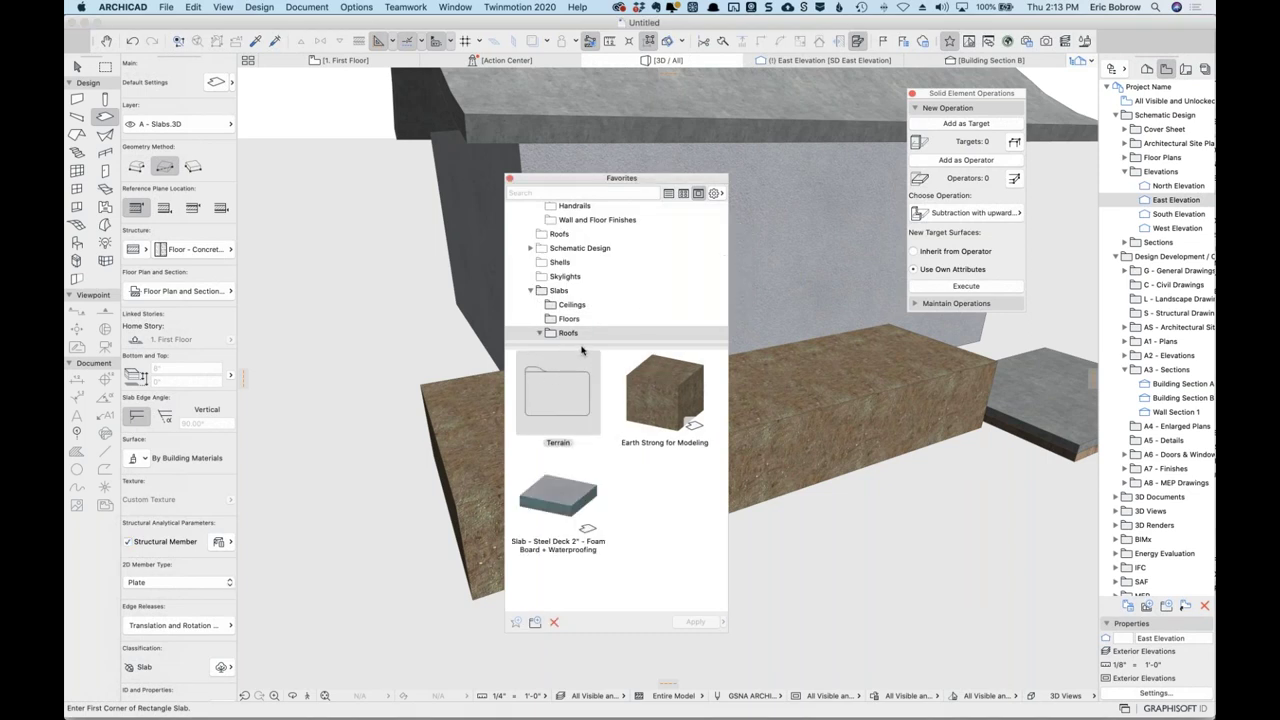
pyautogui.moveTo(582, 344); pyautogui.dragTo(562, 295)
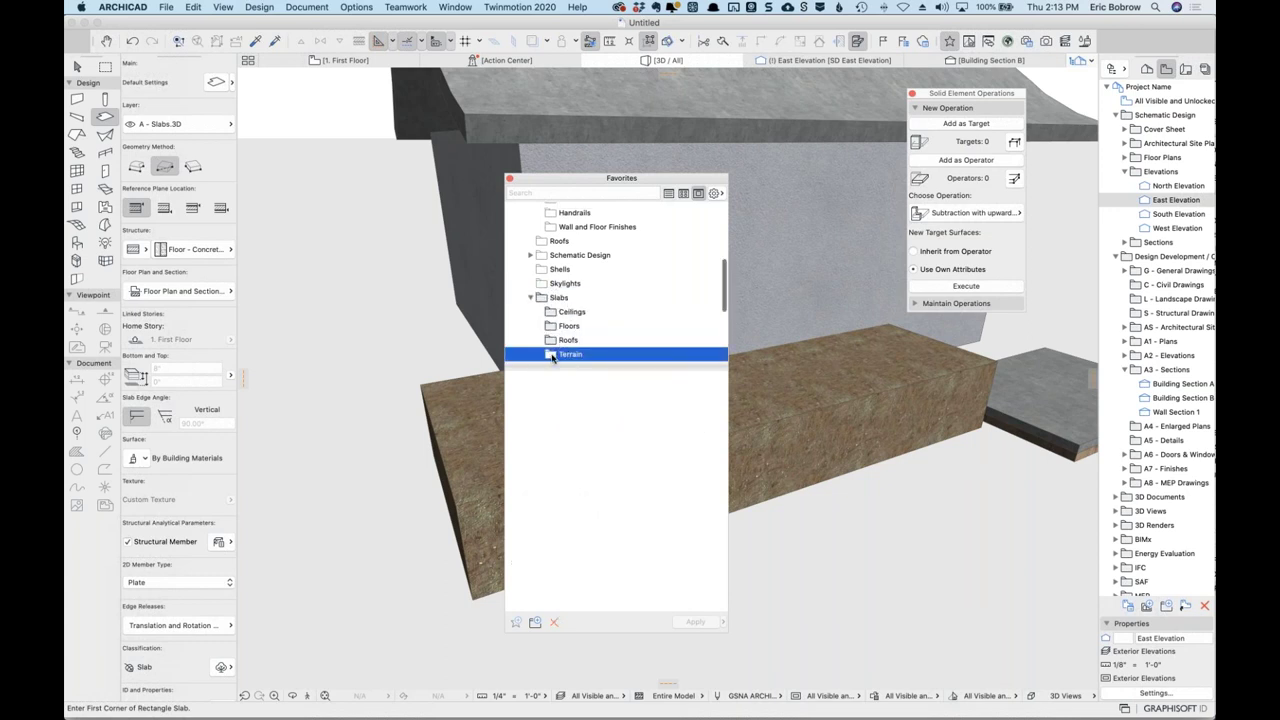
pyautogui.click(556, 341)
pyautogui.moveTo(551, 407); pyautogui.dragTo(583, 366)
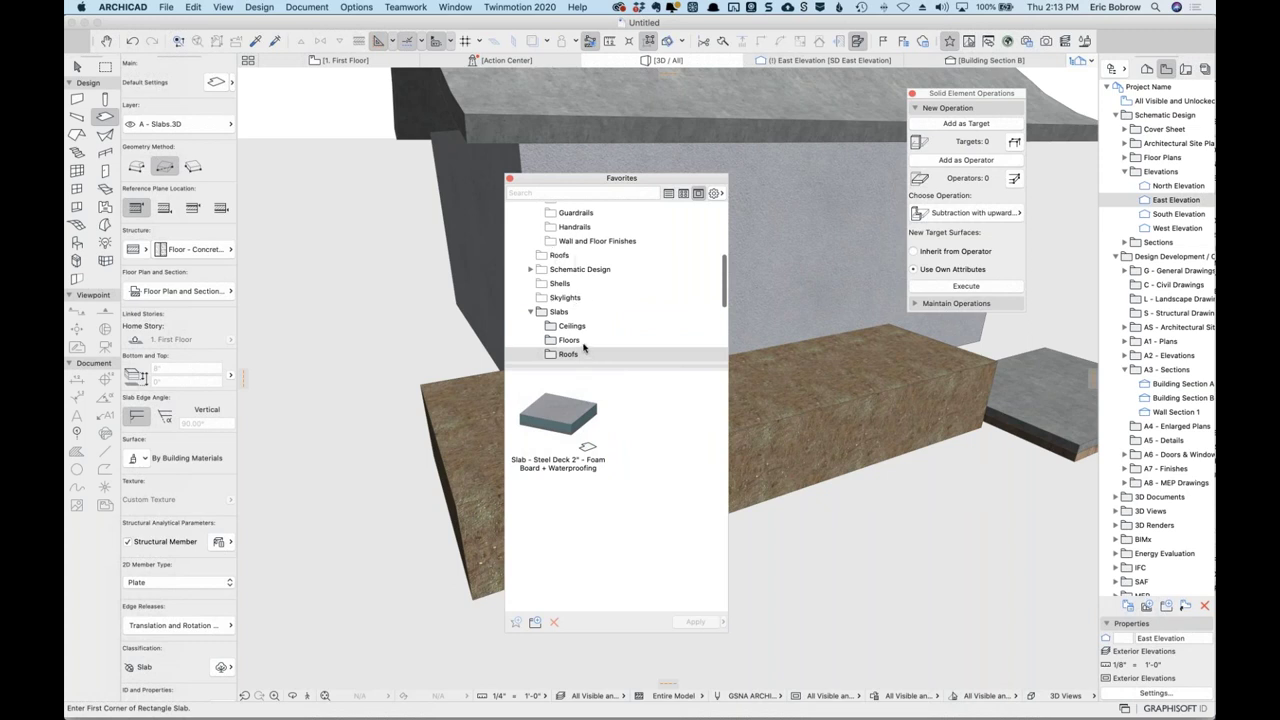
pyautogui.scroll(-1, 584, 347)
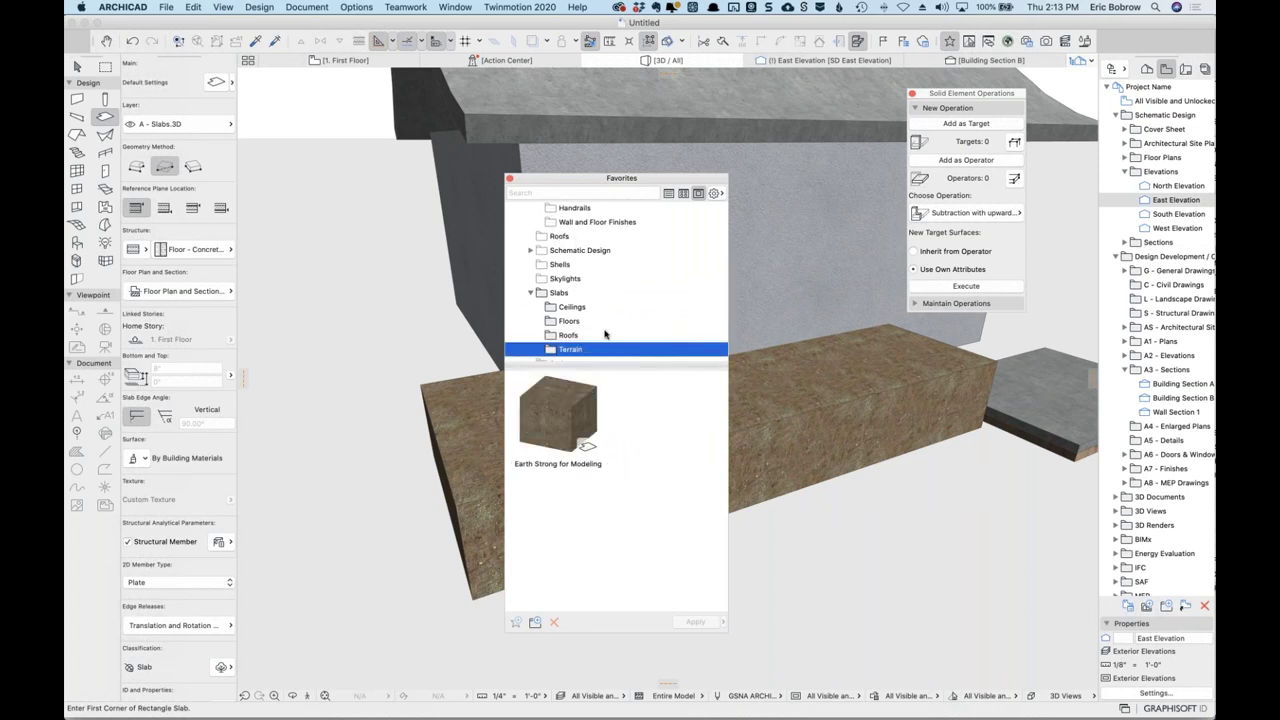
pyautogui.scroll(-1, 606, 336)
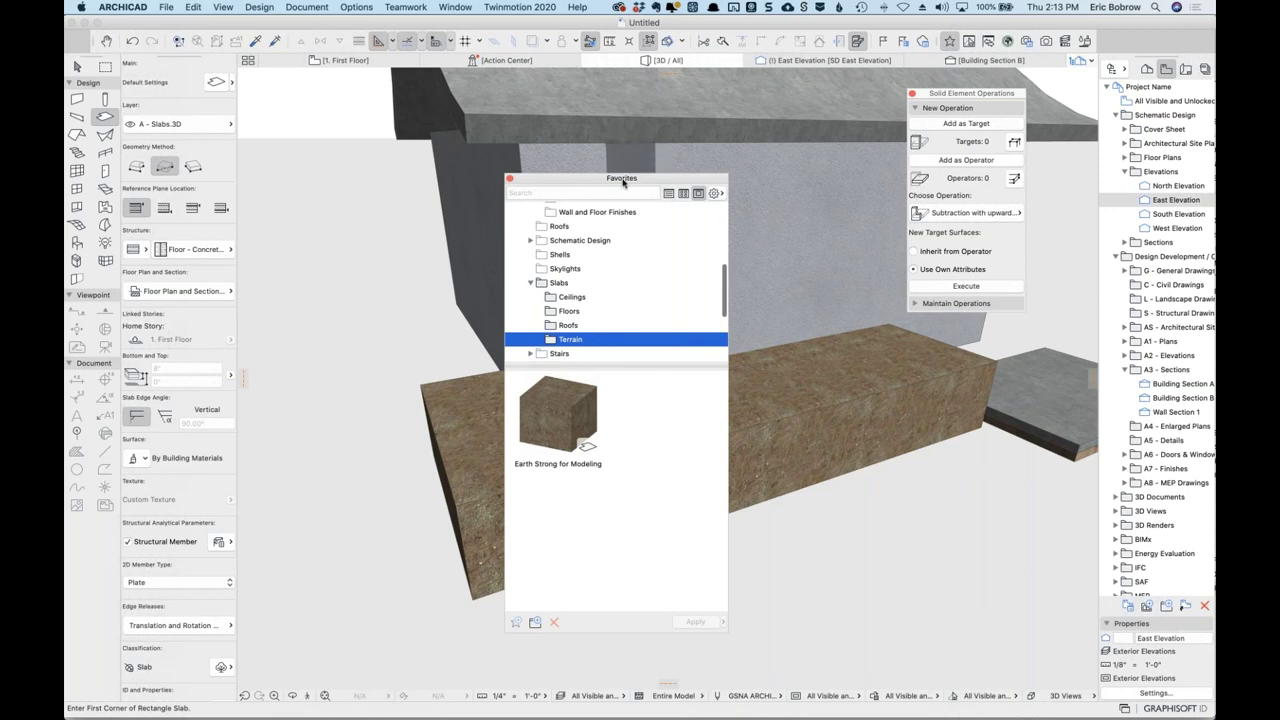
pyautogui.moveTo(619, 180); pyautogui.dragTo(408, 125)
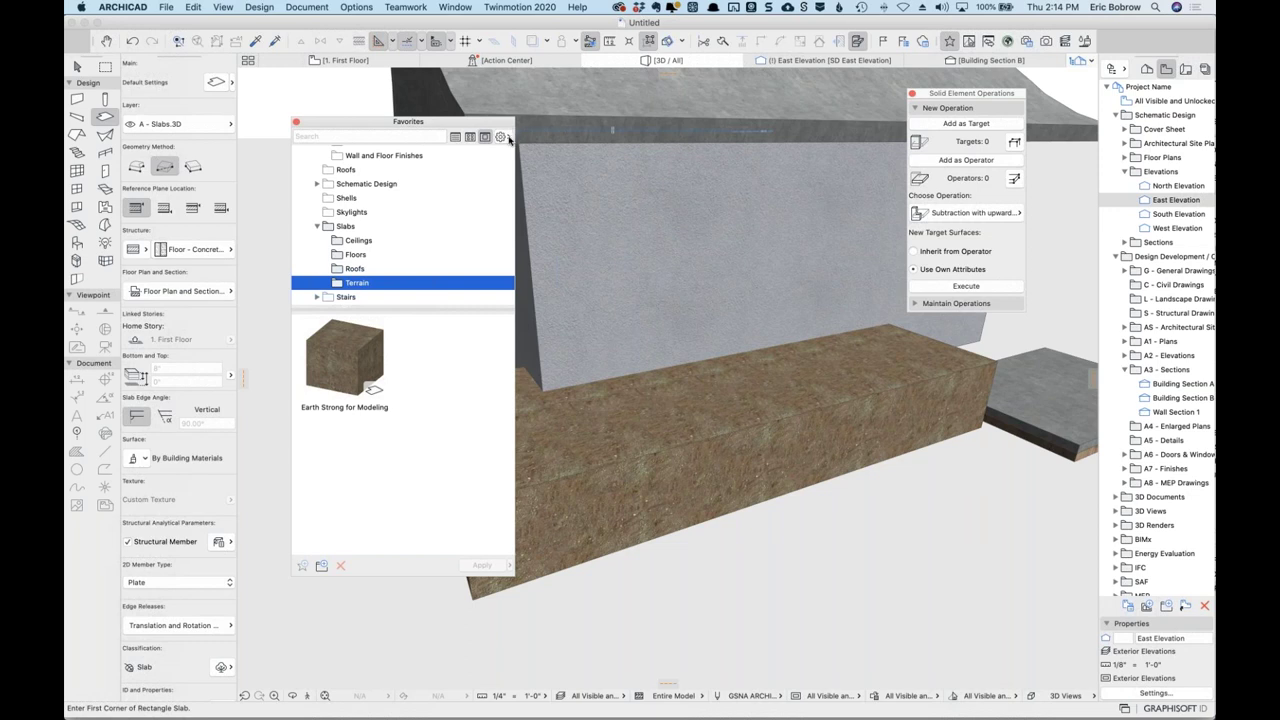
# Review the Favorites Import/Export options and tick Selected Favorites Only.
pyautogui.click(509, 137)
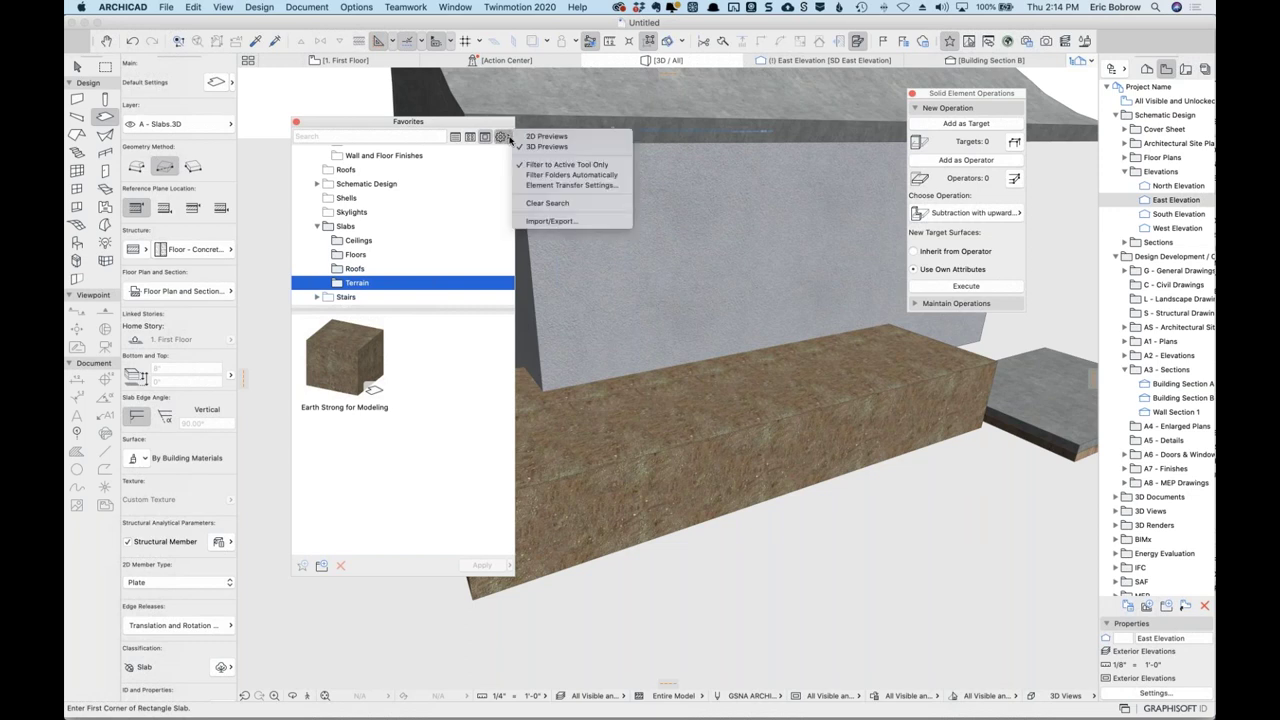
pyautogui.click(560, 222)
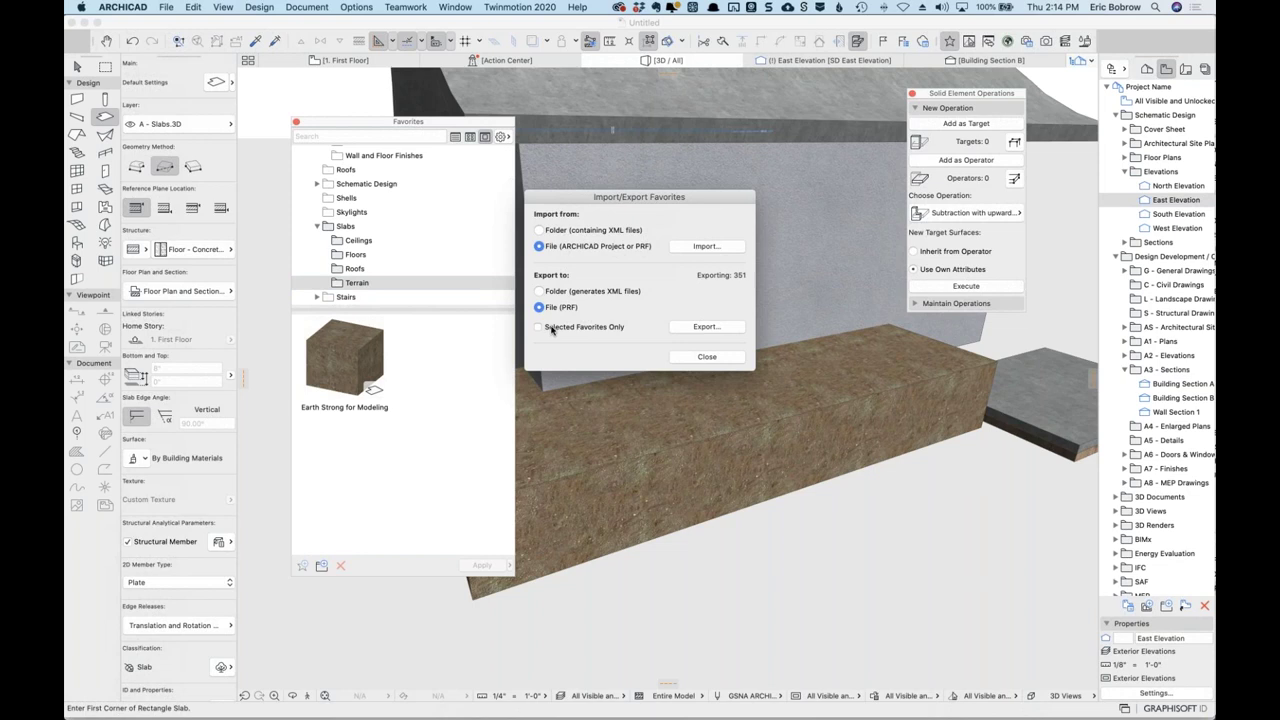
pyautogui.click(710, 357)
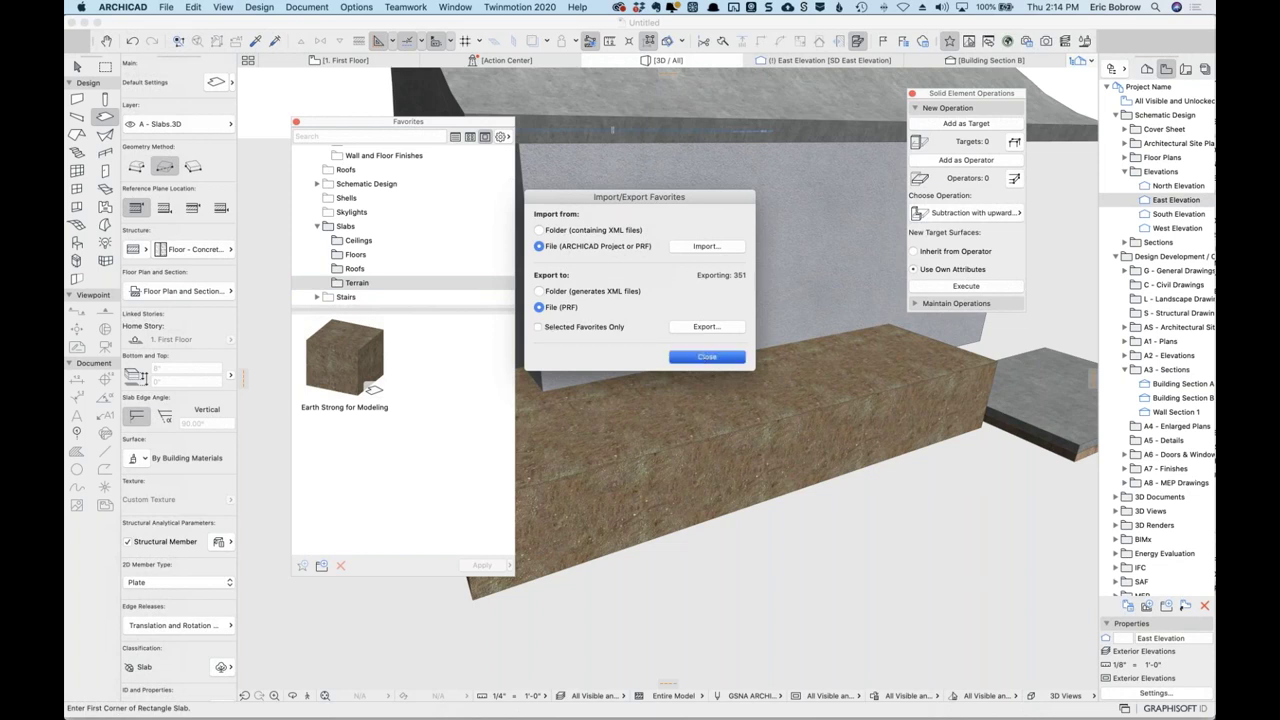
pyautogui.click(334, 228)
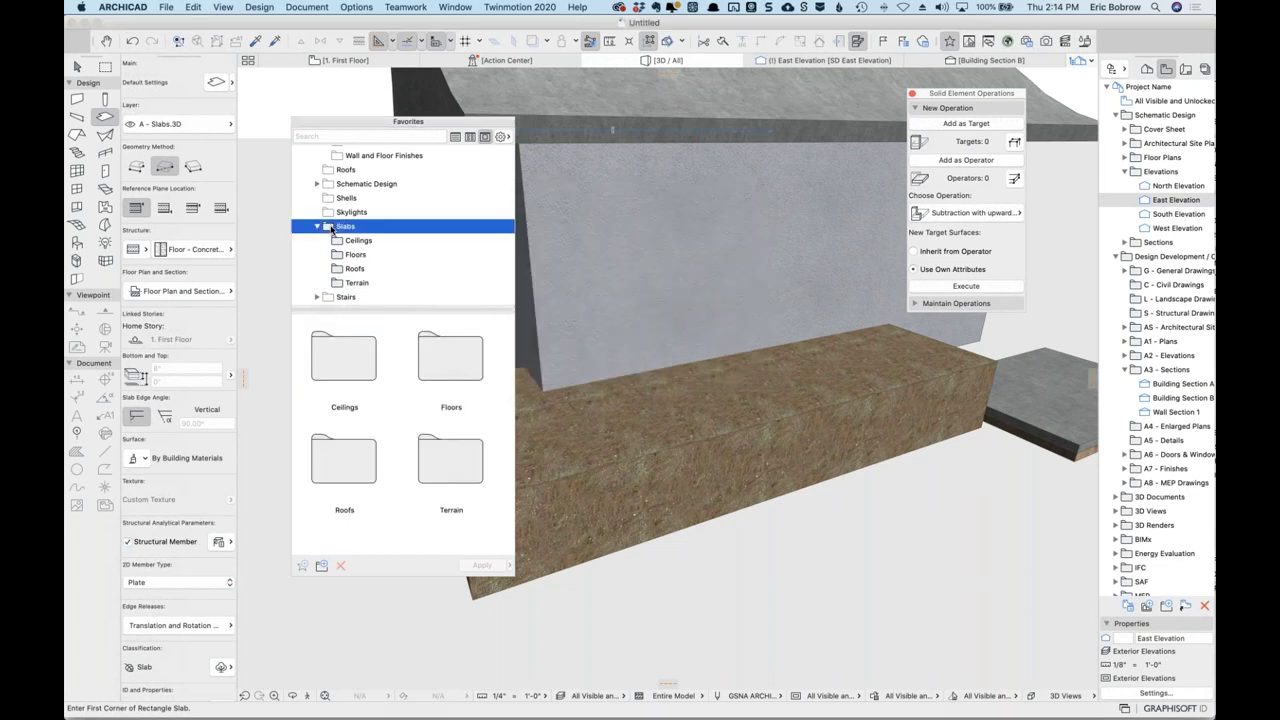
pyautogui.click(506, 138)
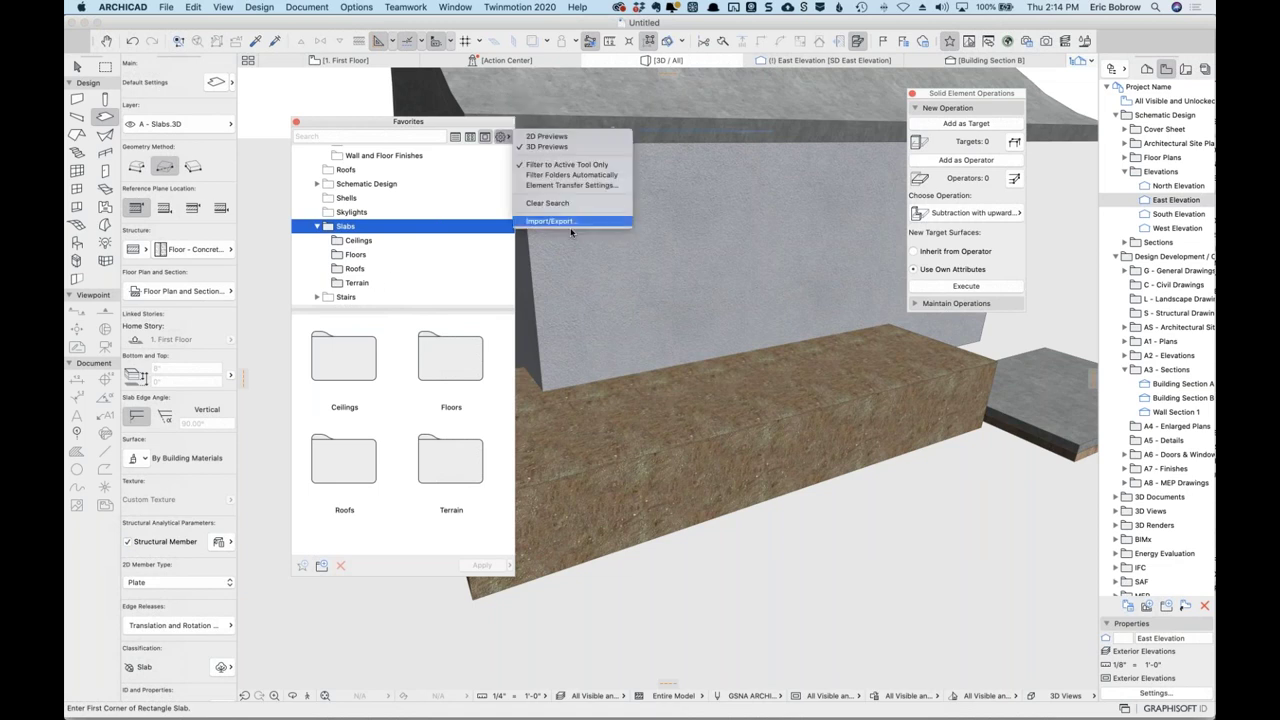
pyautogui.click(575, 222)
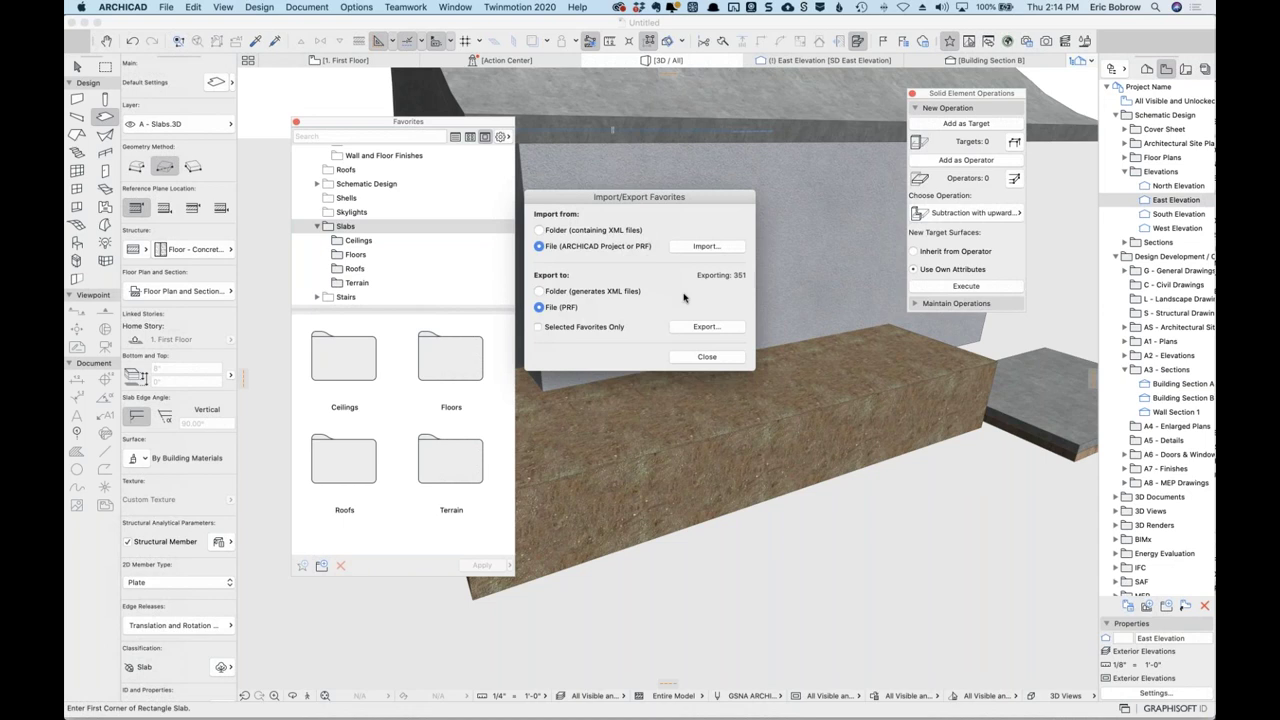
pyautogui.click(539, 327)
pyautogui.click(705, 357)
# Select the Ceilings, Terrain, Floors and Roofs slab favorite folders.
pyautogui.click(360, 283)
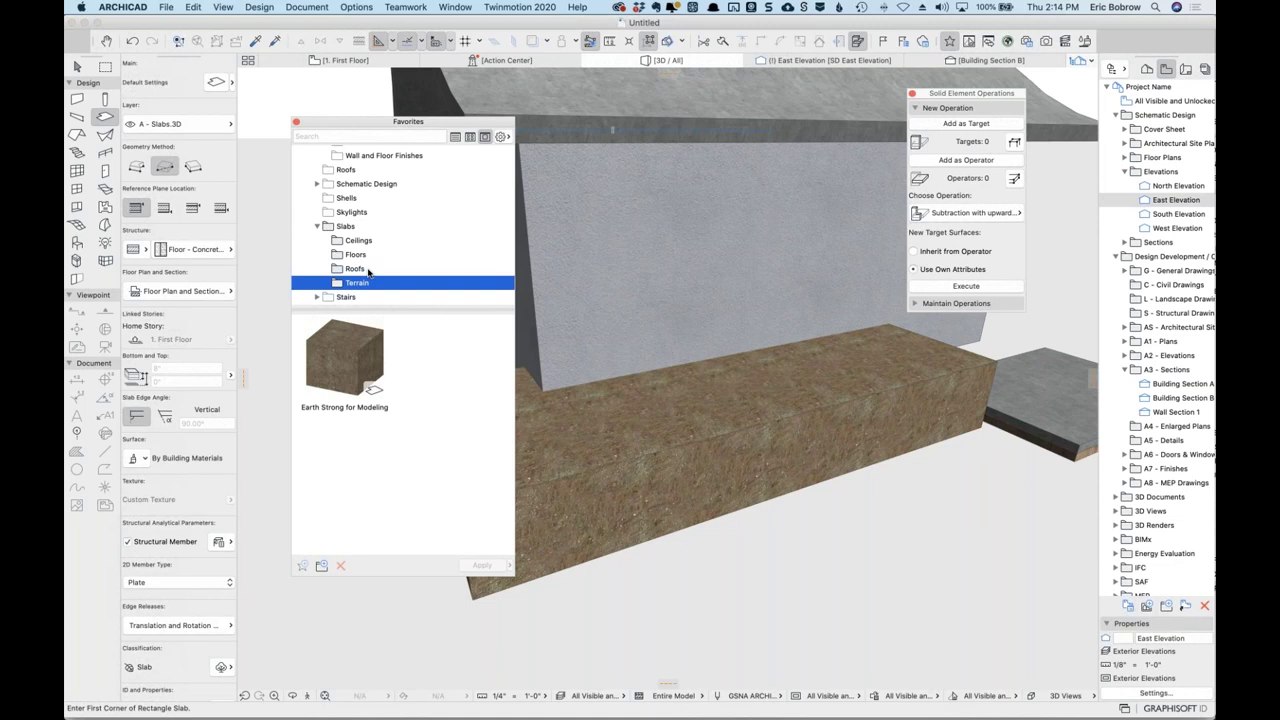
pyautogui.click(360, 270)
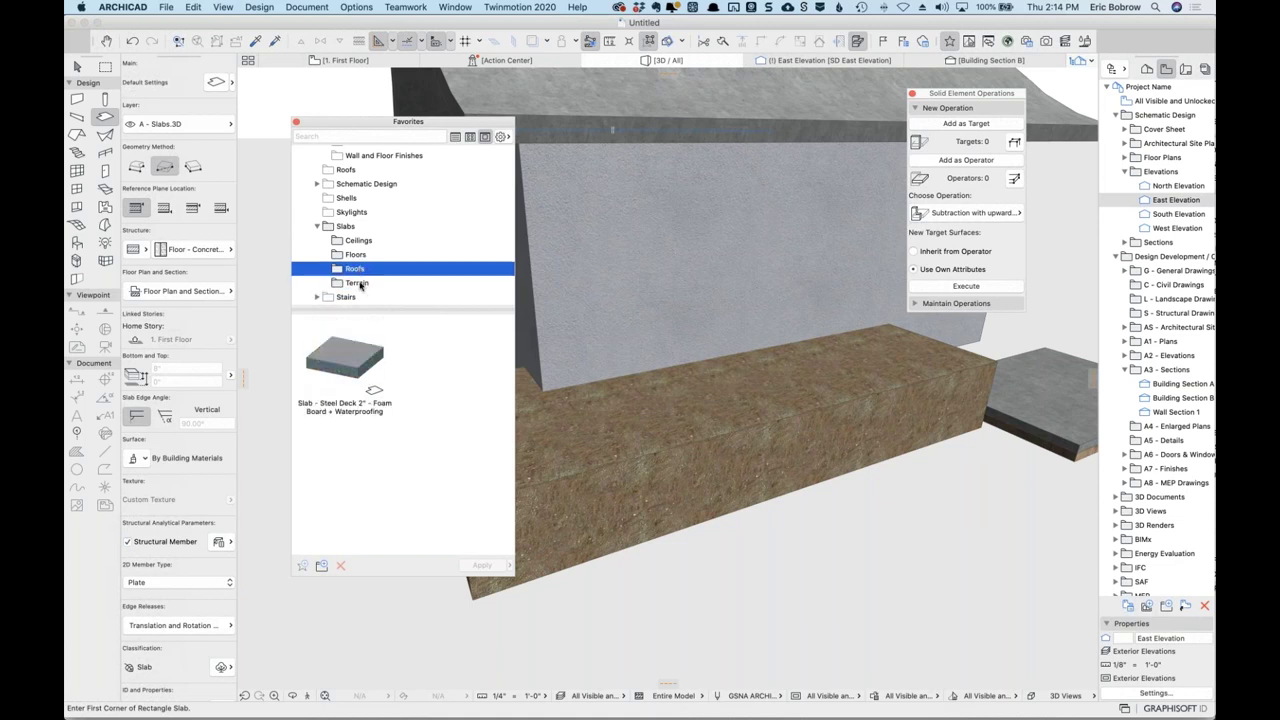
pyautogui.click(330, 228)
pyautogui.click(343, 358)
pyautogui.keyDown('super'); pyautogui.click(450, 460); pyautogui.keyUp('super')
pyautogui.keyDown('super'); pyautogui.click(455, 370); pyautogui.keyUp('super')
pyautogui.keyDown('super'); pyautogui.click(332, 466); pyautogui.keyUp('super')
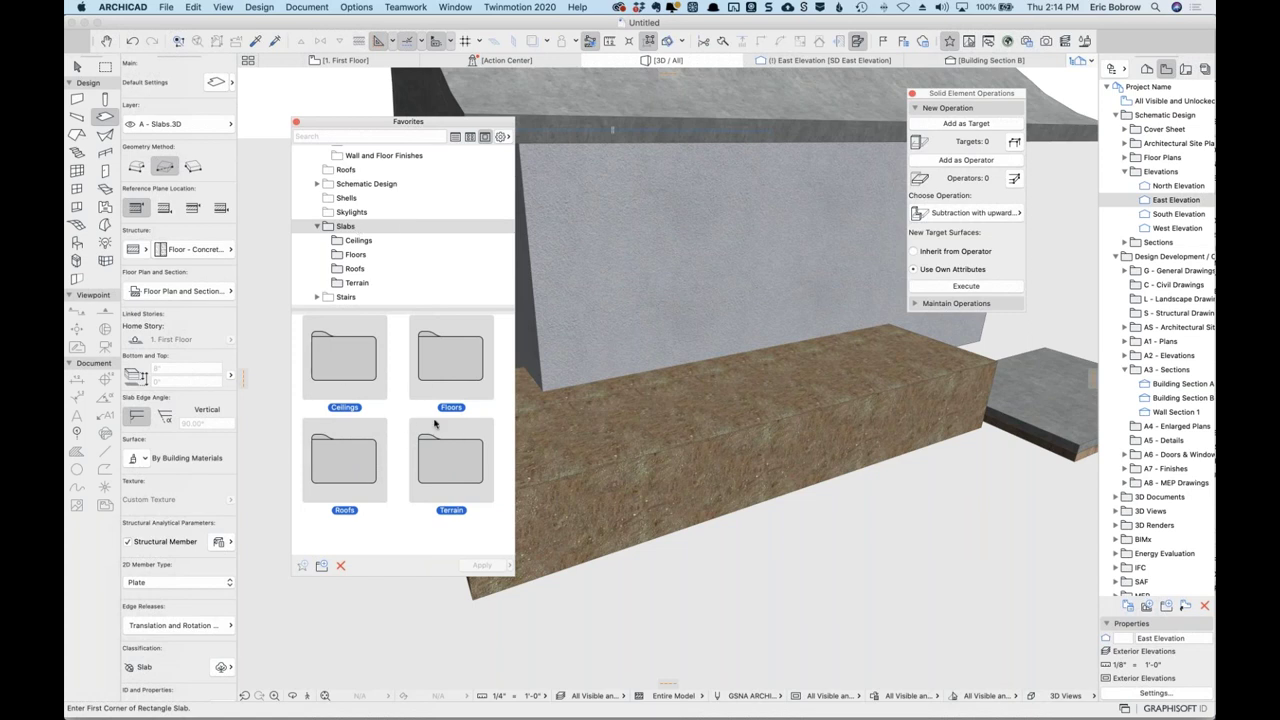
# Export the nine selected favorites to a Favorites file.
pyautogui.click(506, 141)
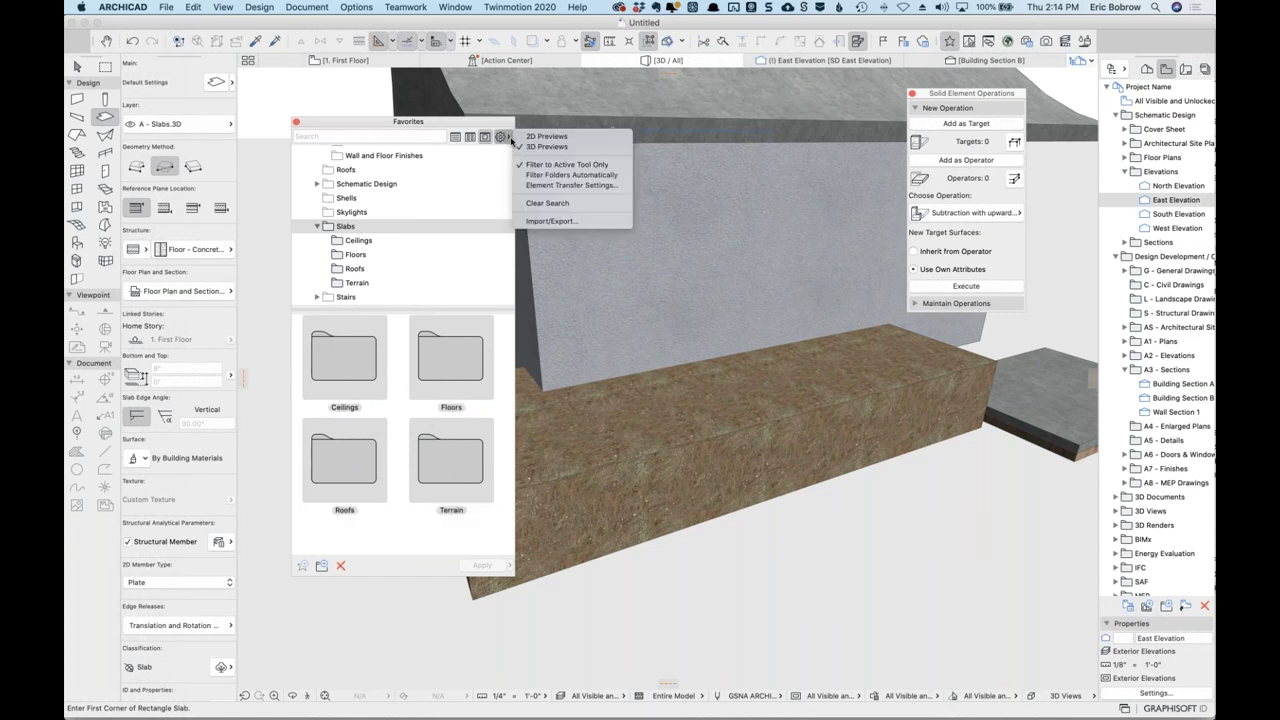
pyautogui.click(551, 221)
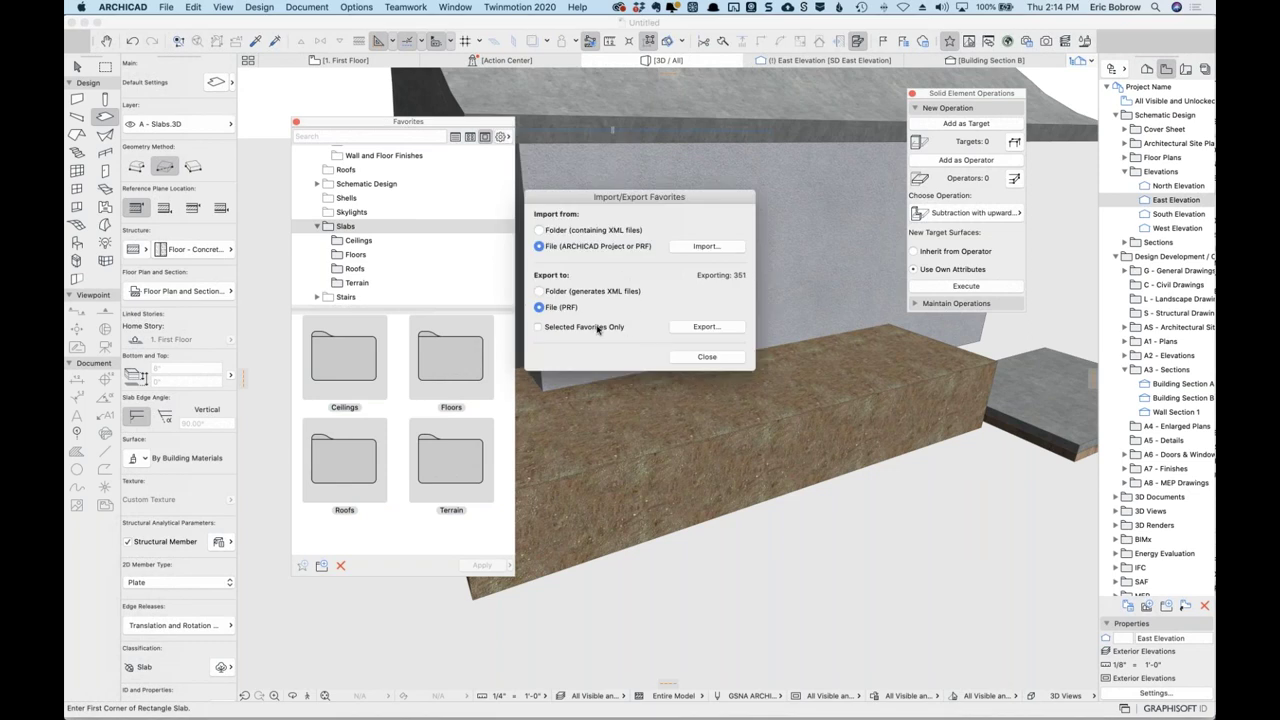
pyautogui.click(598, 328)
pyautogui.click(713, 332)
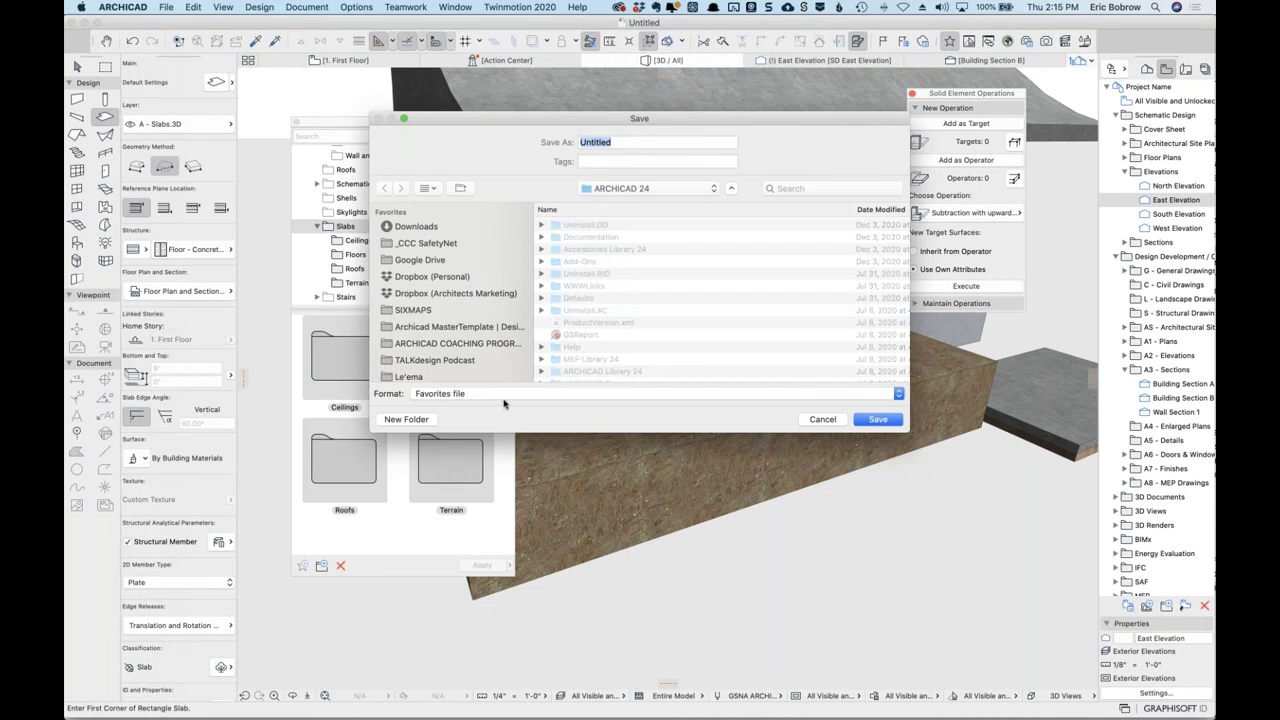
# Cancel the Favorites file save and recheck the Import/Export options before closing them.
pyautogui.click(822, 419)
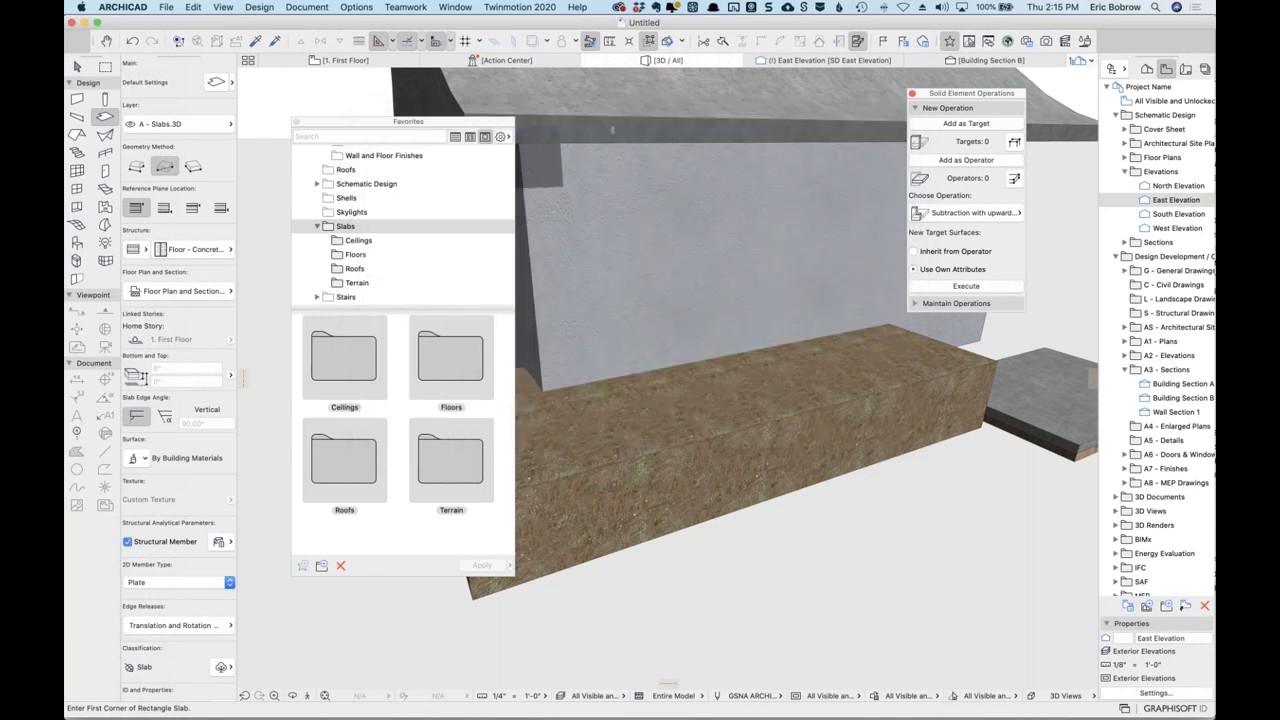
pyautogui.click(501, 137)
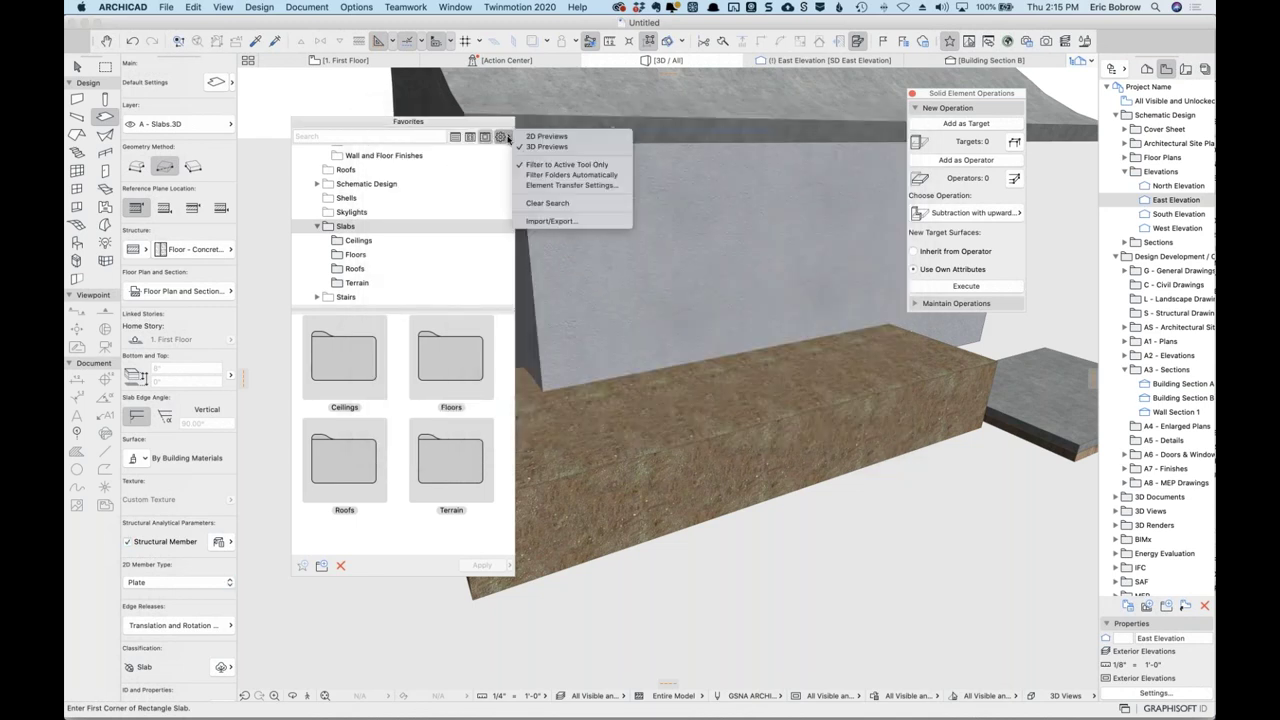
pyautogui.click(549, 222)
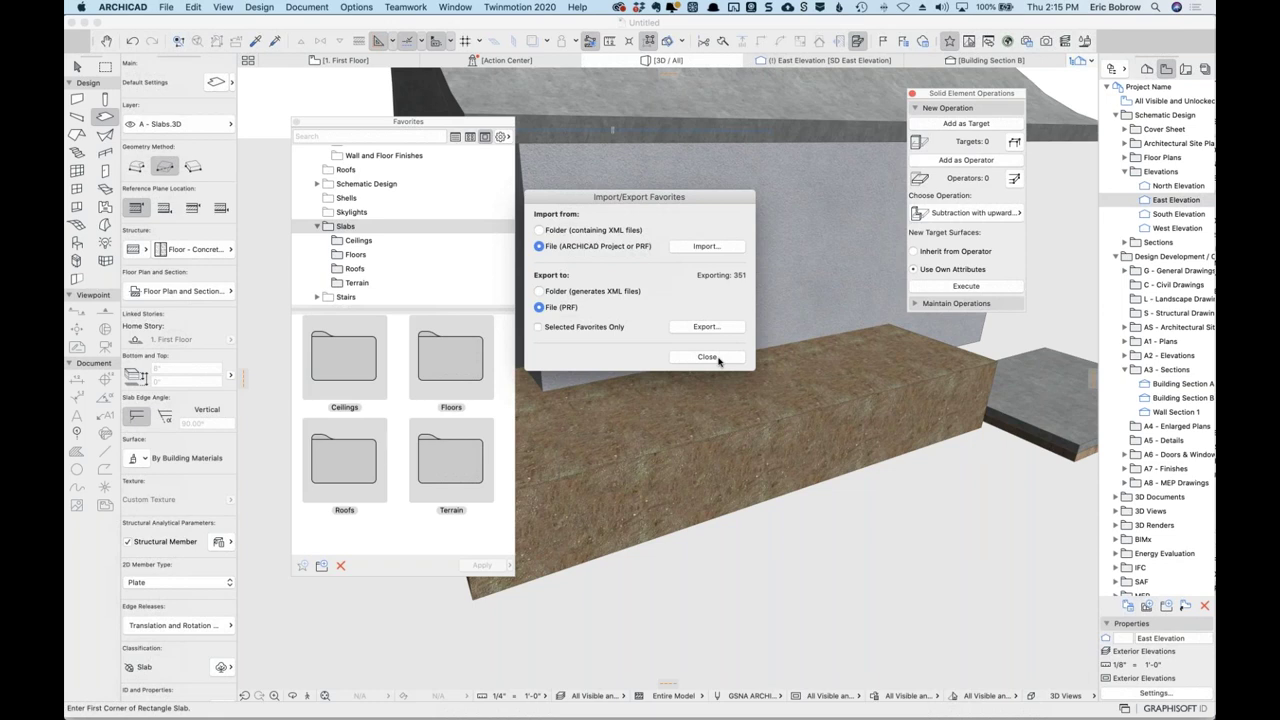
pyautogui.click(707, 357)
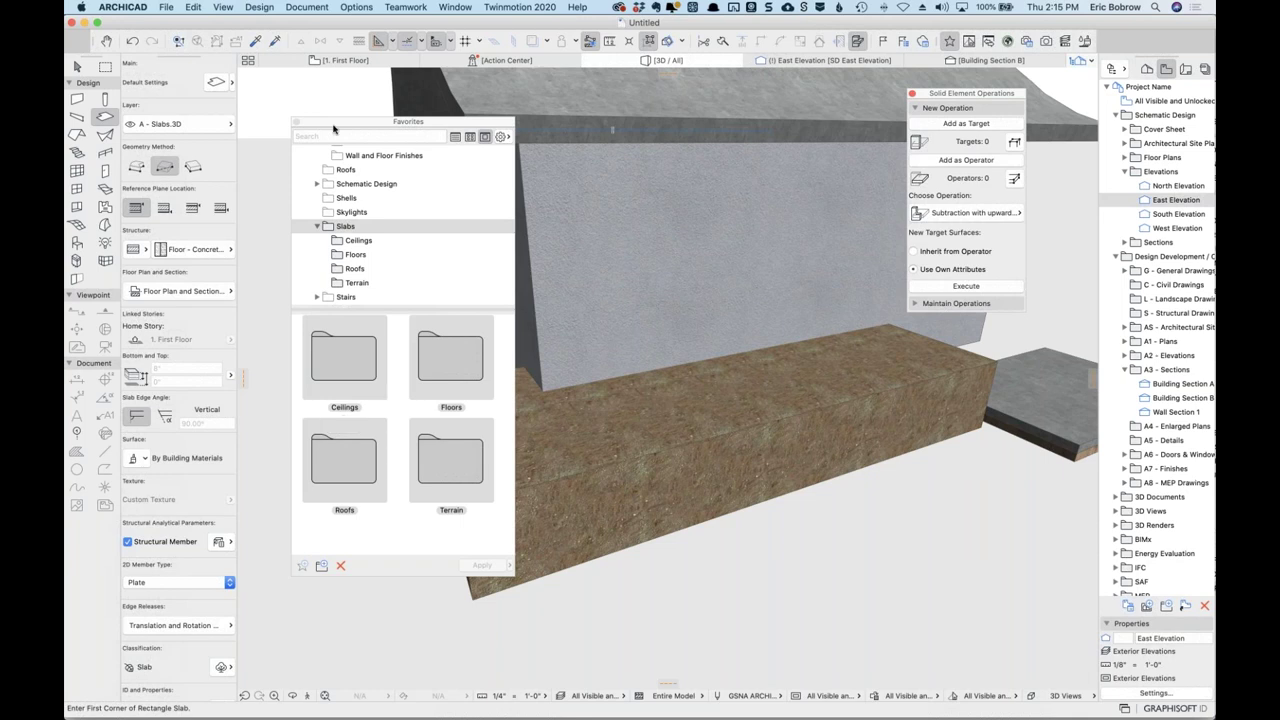
pyautogui.click(362, 9)
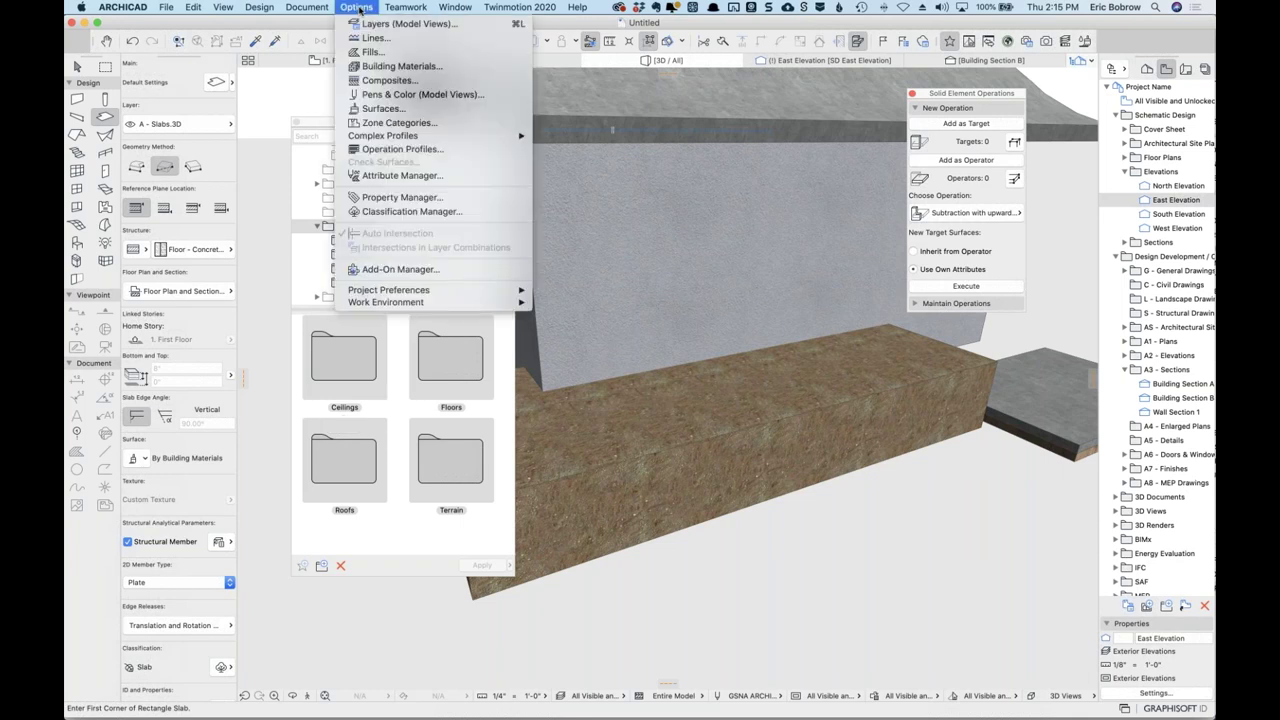
pyautogui.click(397, 176)
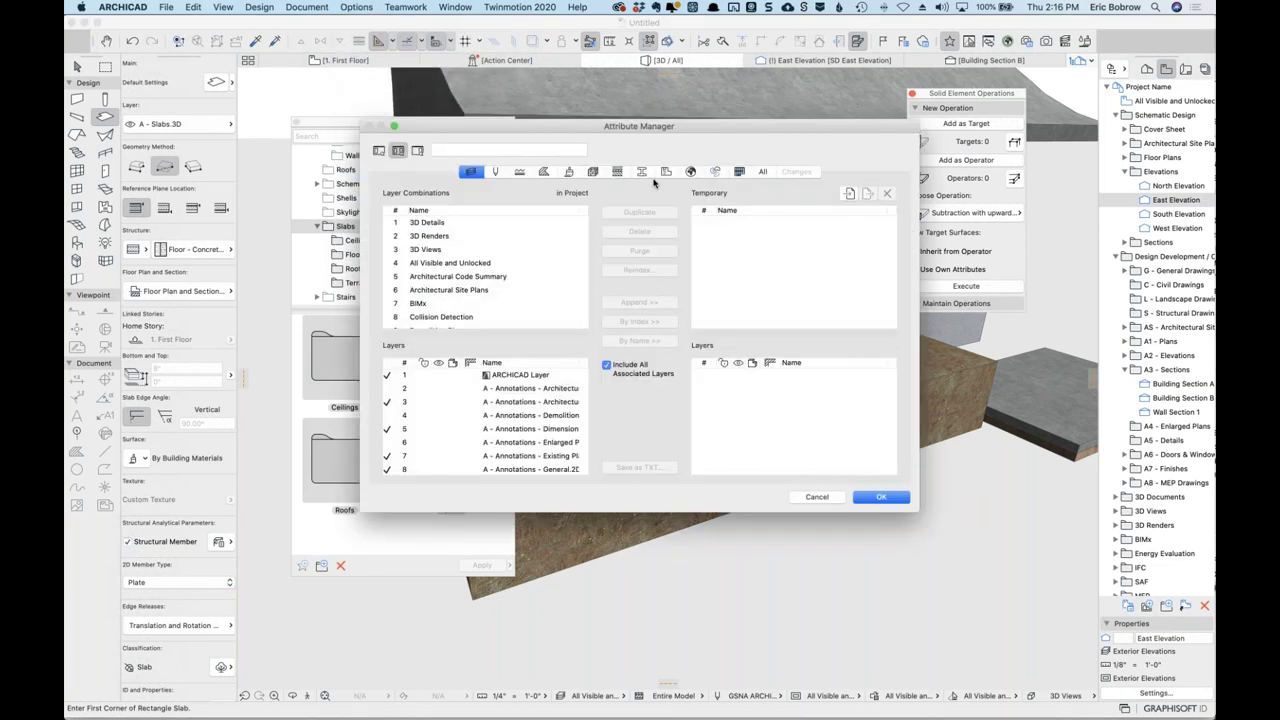
pyautogui.click(593, 172)
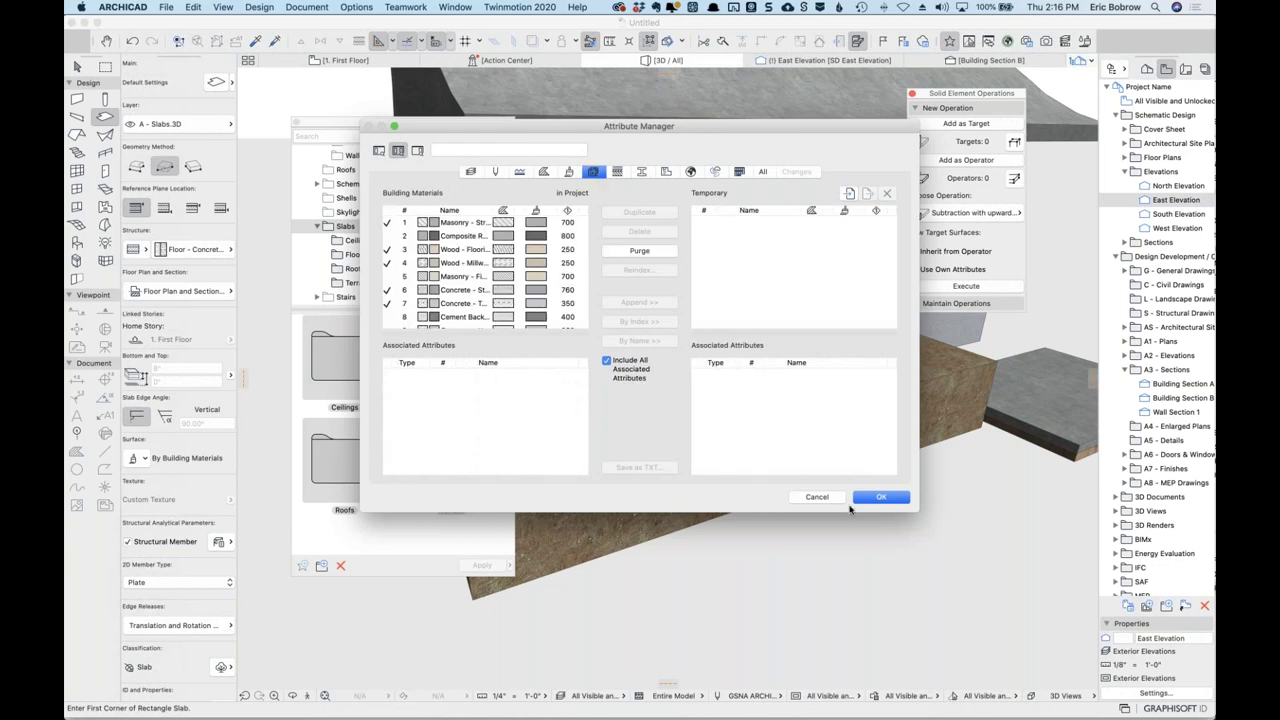
pyautogui.moveTo(916, 510); pyautogui.dragTo(1021, 706)
pyautogui.click(456, 212)
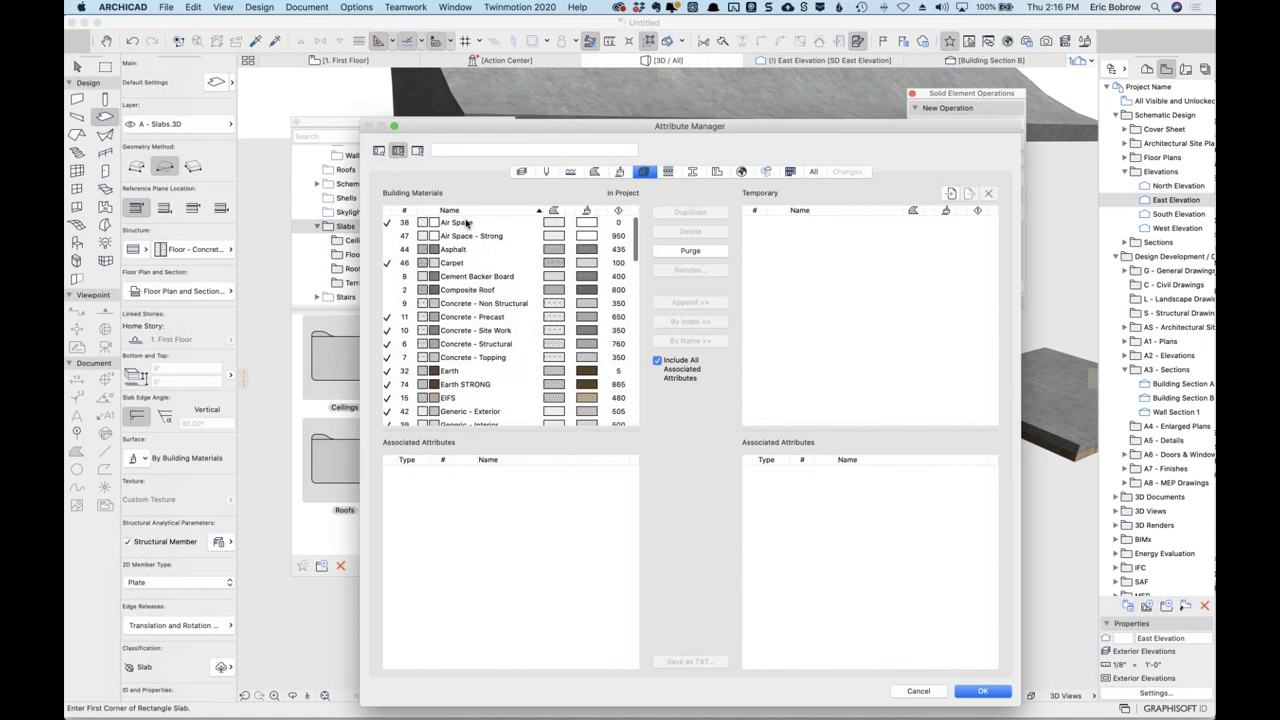
pyautogui.scroll(-3, 463, 306)
pyautogui.click(462, 306)
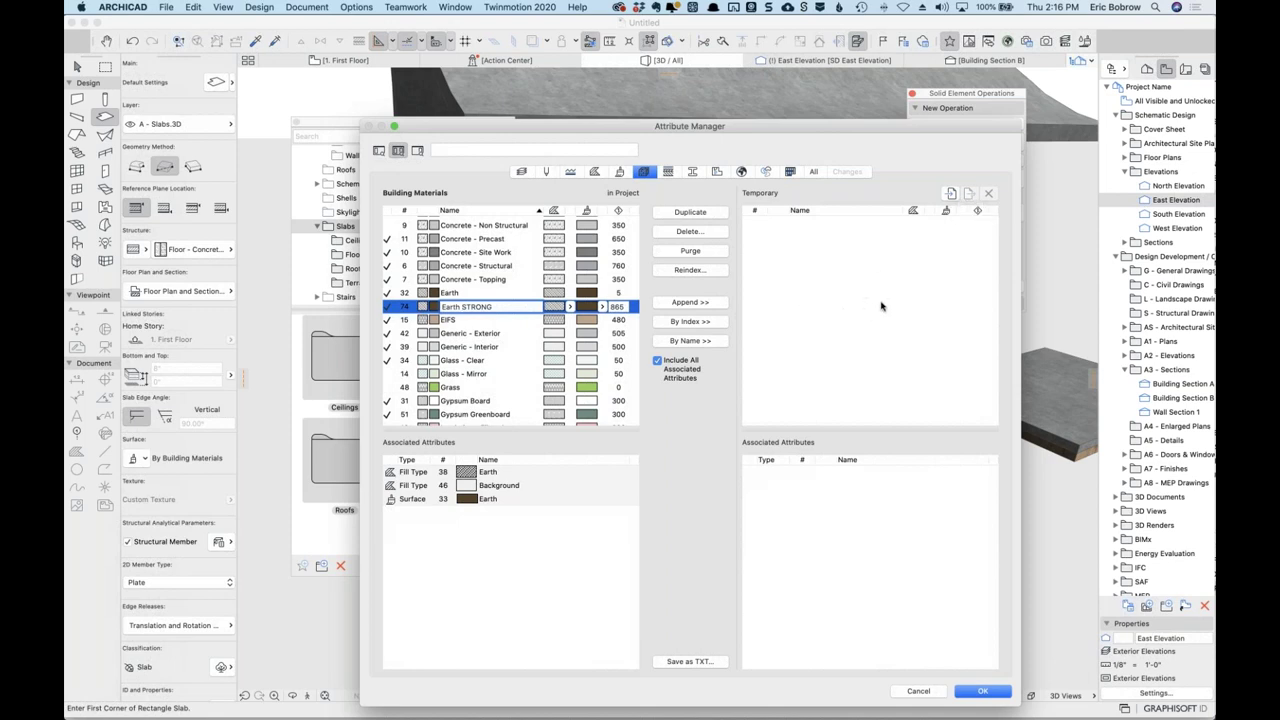
pyautogui.press('Return')
pyautogui.click(916, 692)
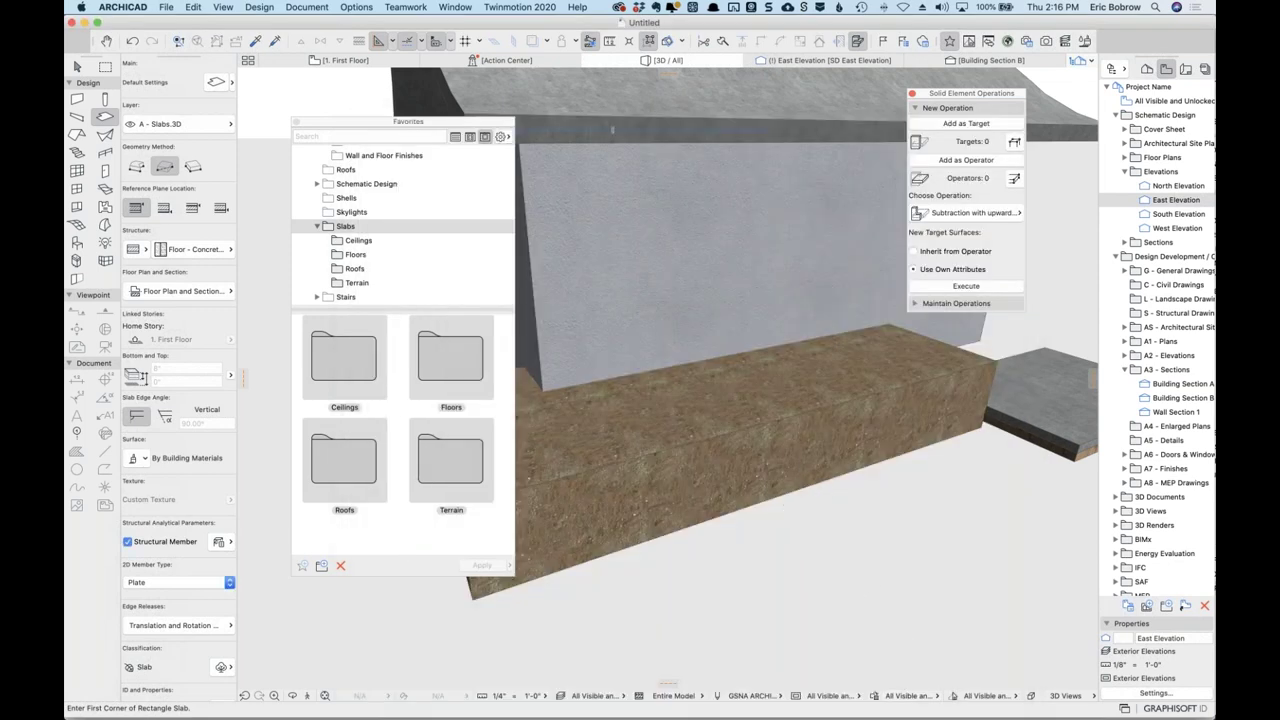
# Show the 1. First Floor plan, select both slabs and the roof, and zoom out.
pyautogui.click(373, 62)
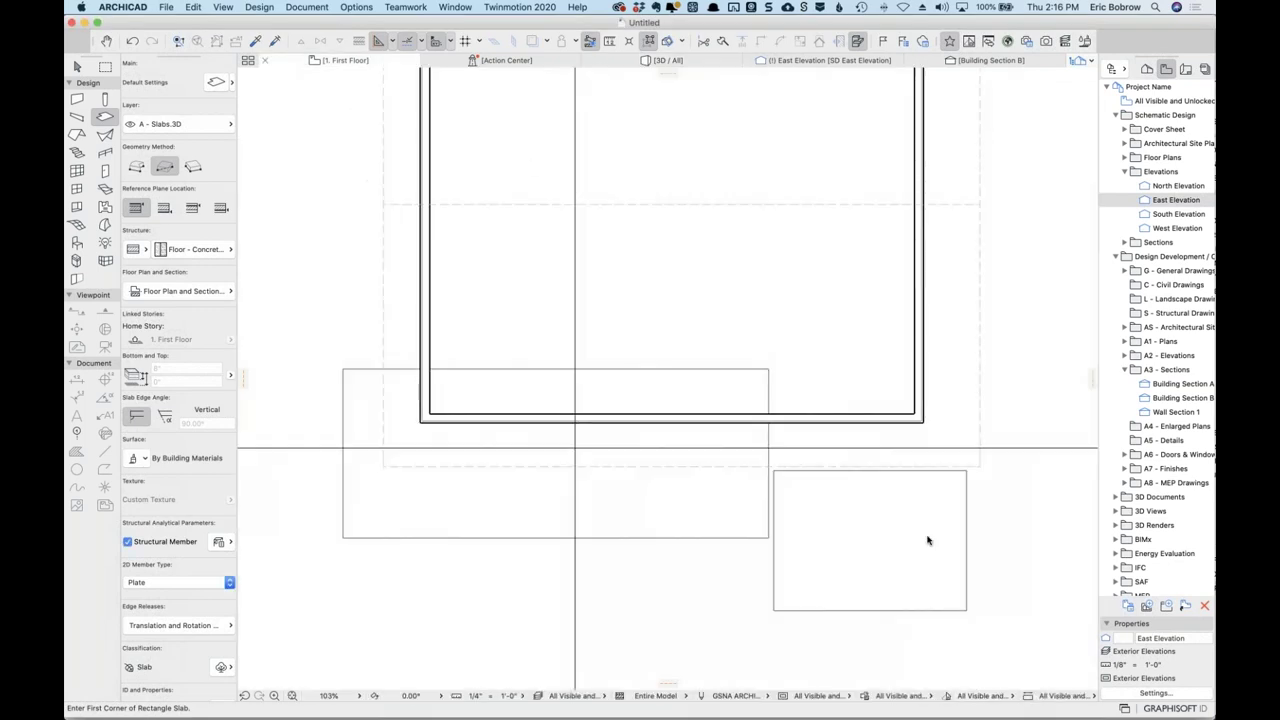
pyautogui.click(760, 539)
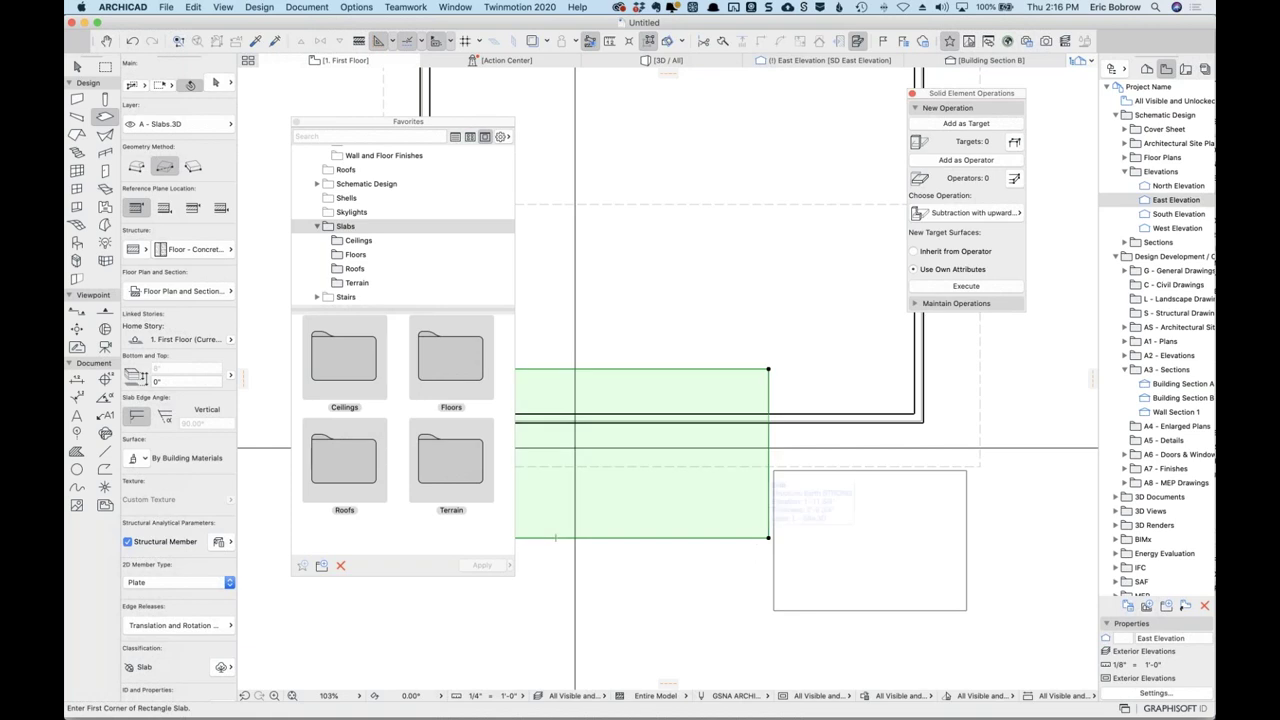
pyautogui.click(958, 490)
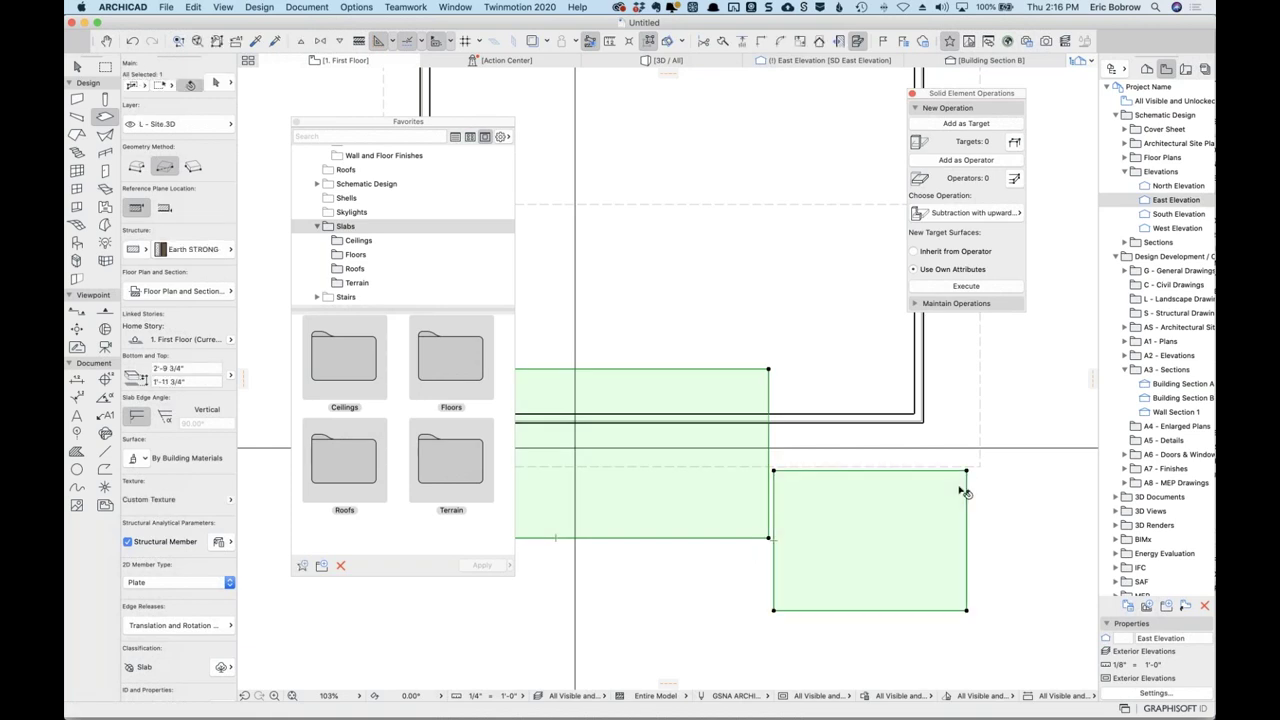
pyautogui.click(983, 381)
pyautogui.scroll(-5, 879, 411)
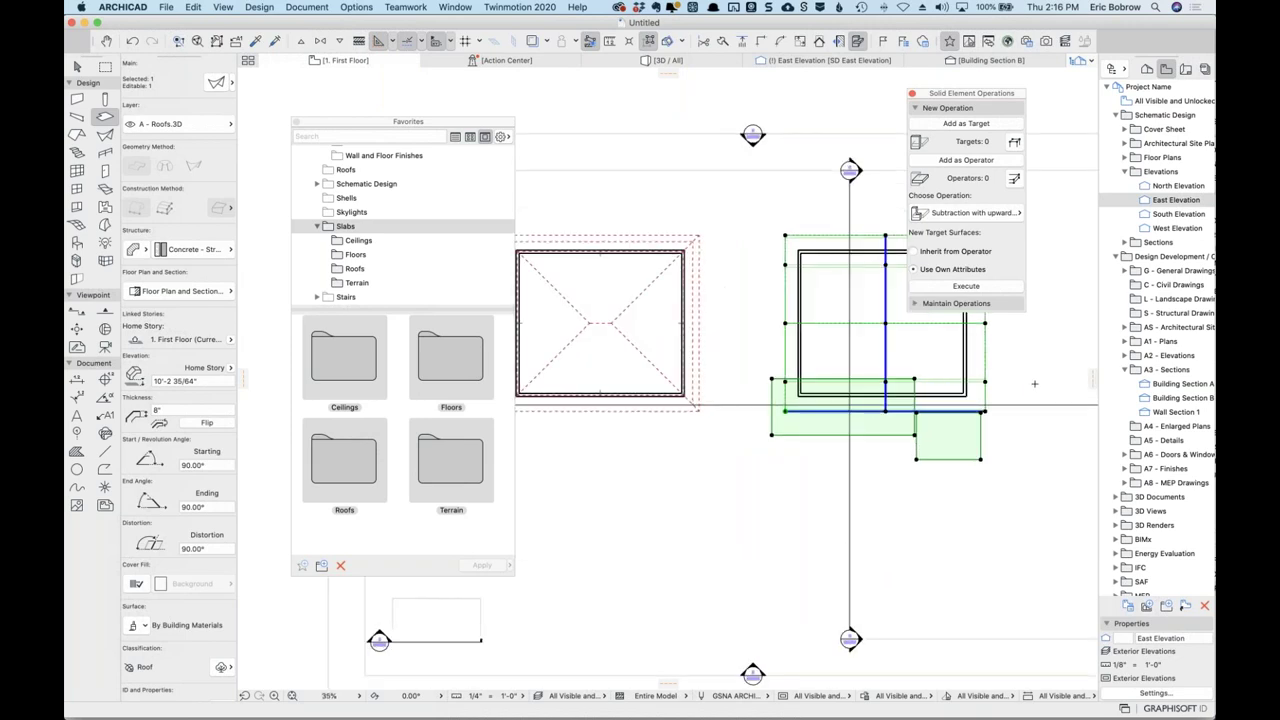
pyautogui.click(192, 7)
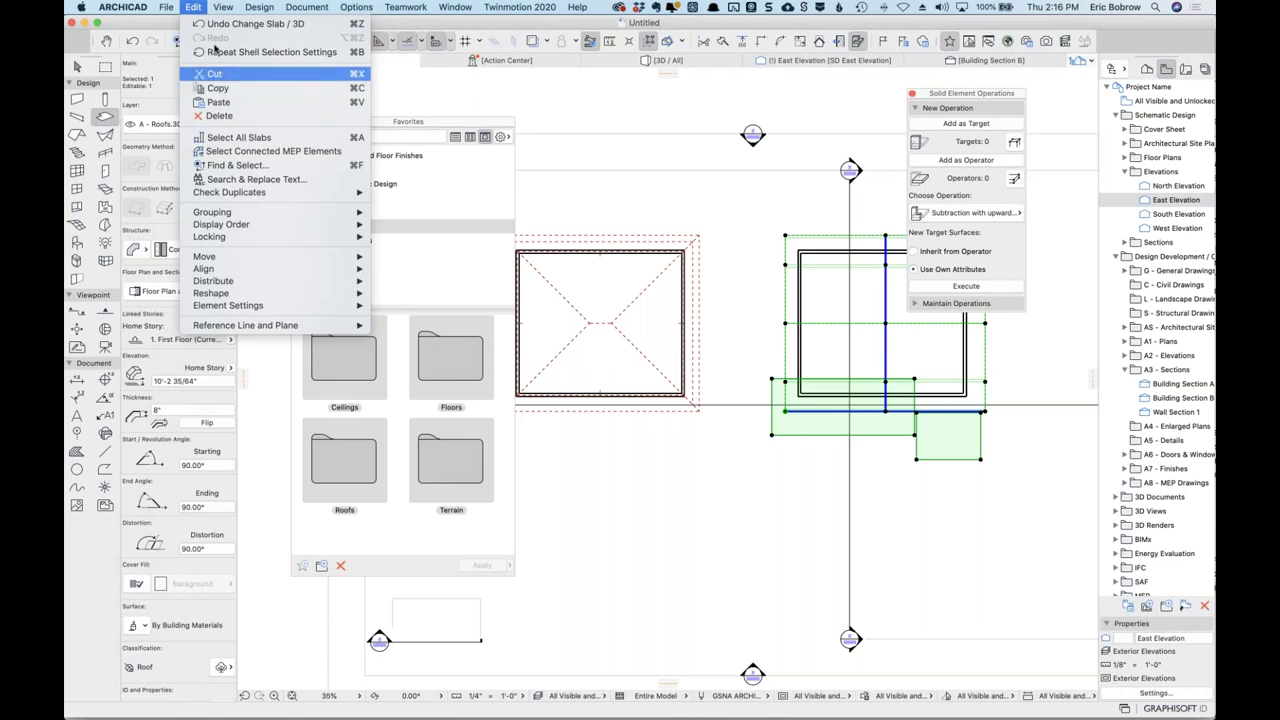
pyautogui.click(197, 7)
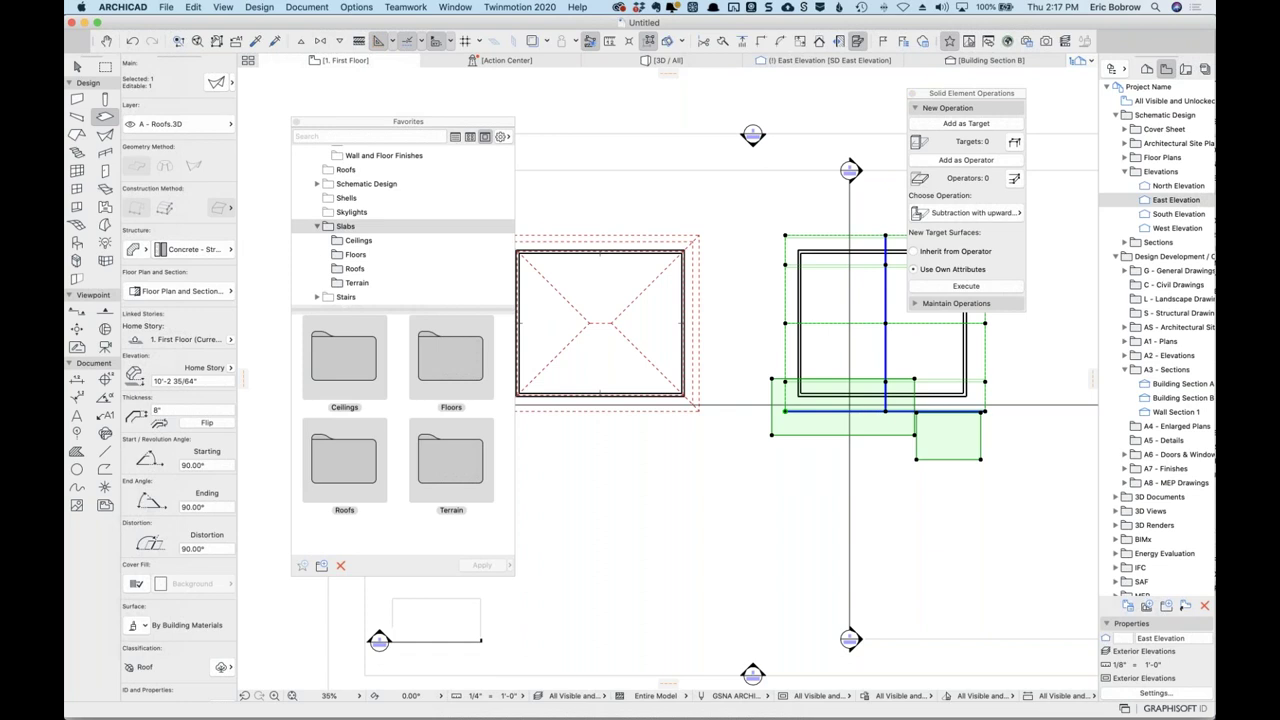
# Glance at the browser ticket, then clear the roof selection and open ARCHICAD's Layer Settings.
pyautogui.press('super+Tab')
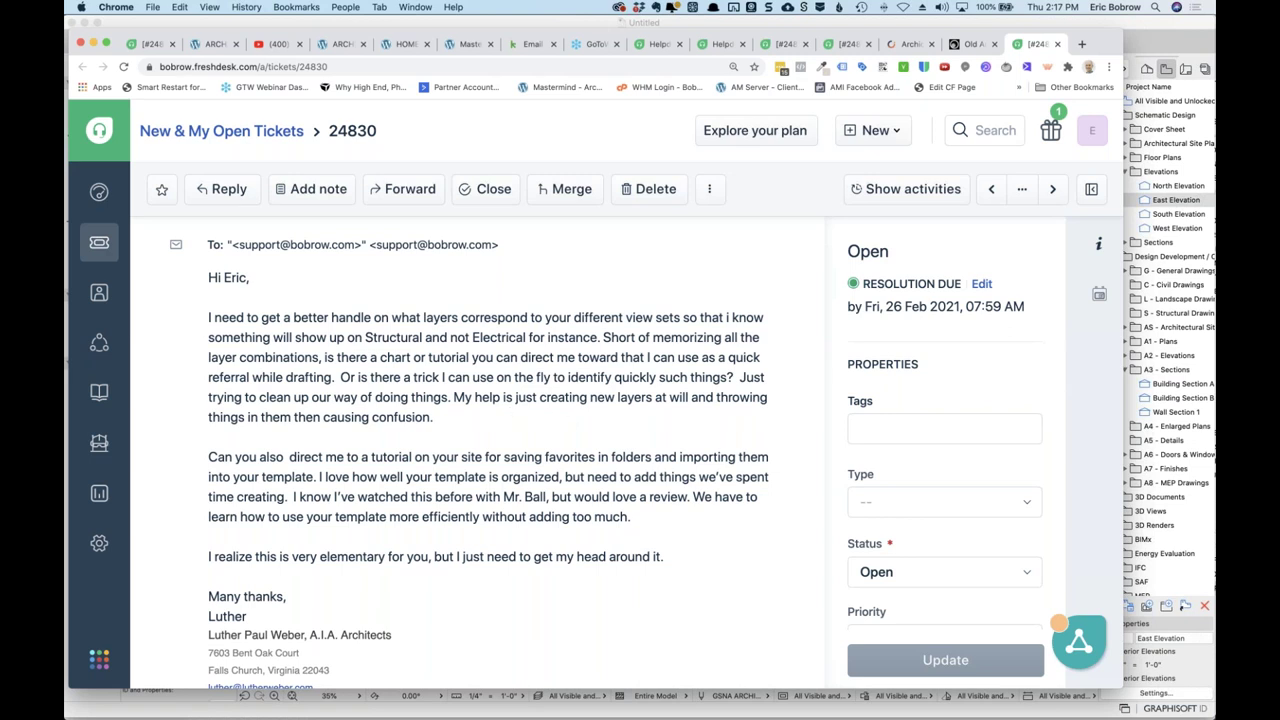
pyautogui.press('super+Tab')
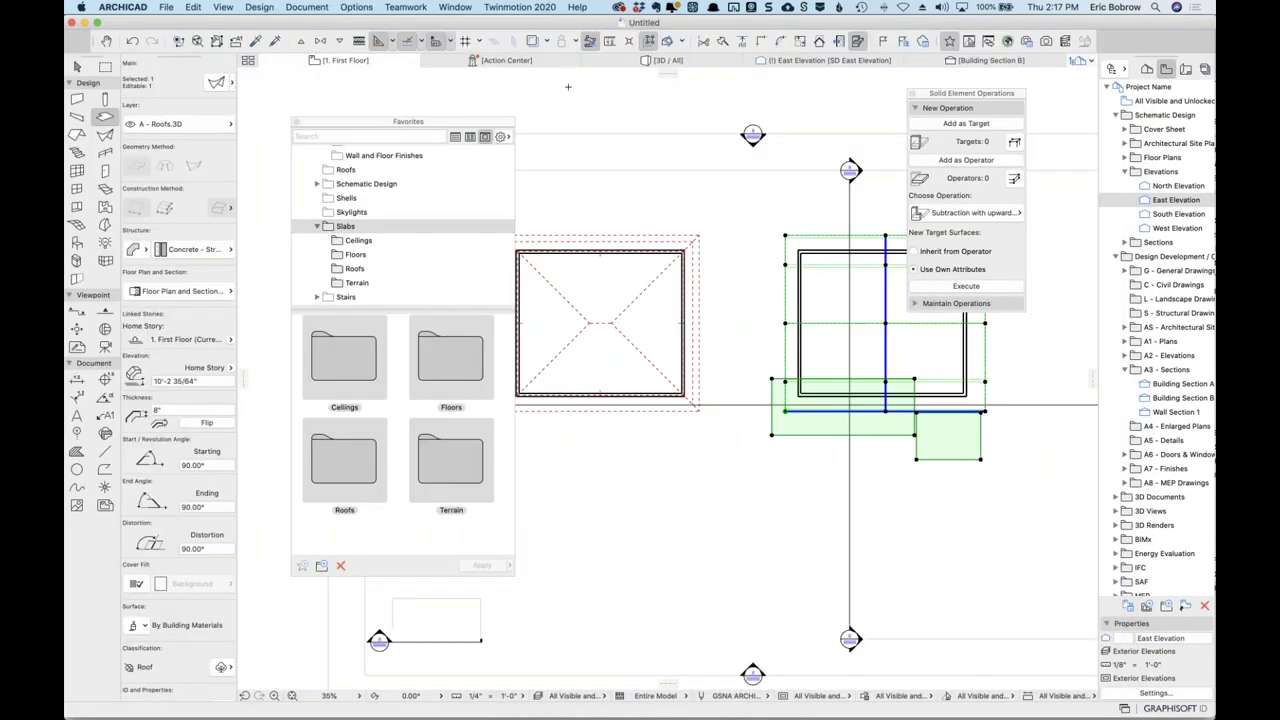
pyautogui.press('Escape')
pyautogui.press('super+l')
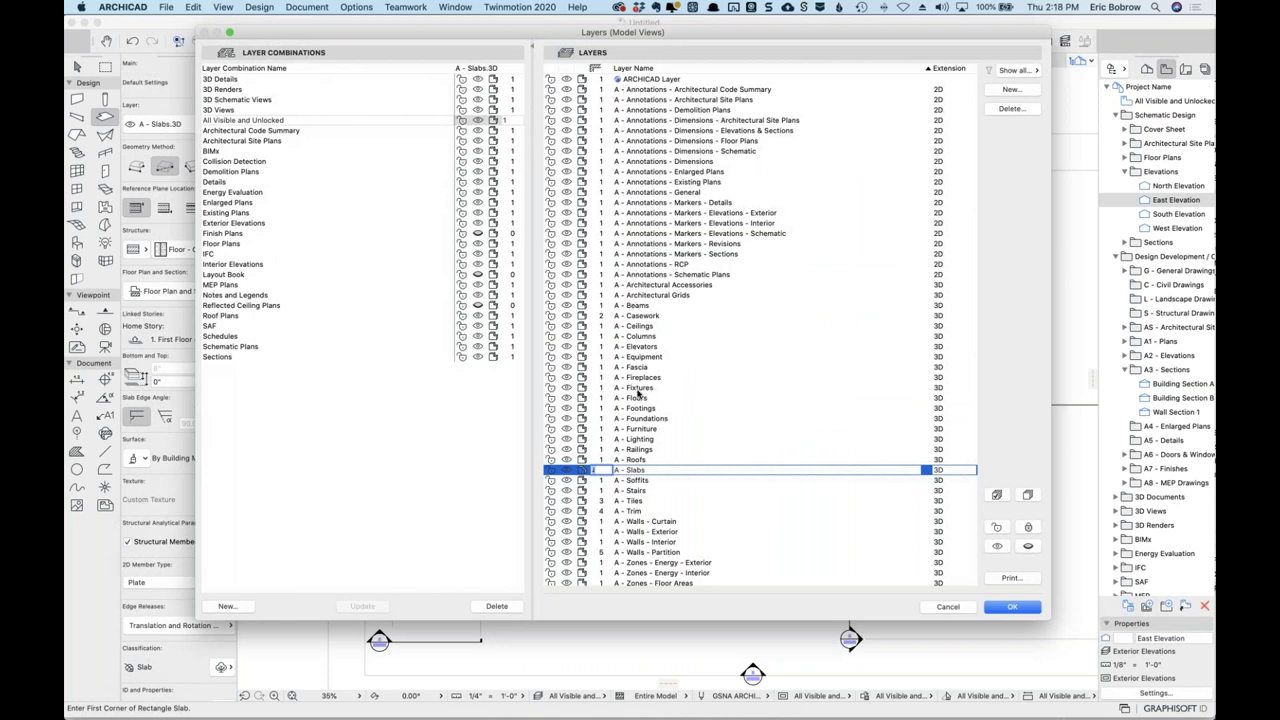
pyautogui.scroll(-5, 632, 376)
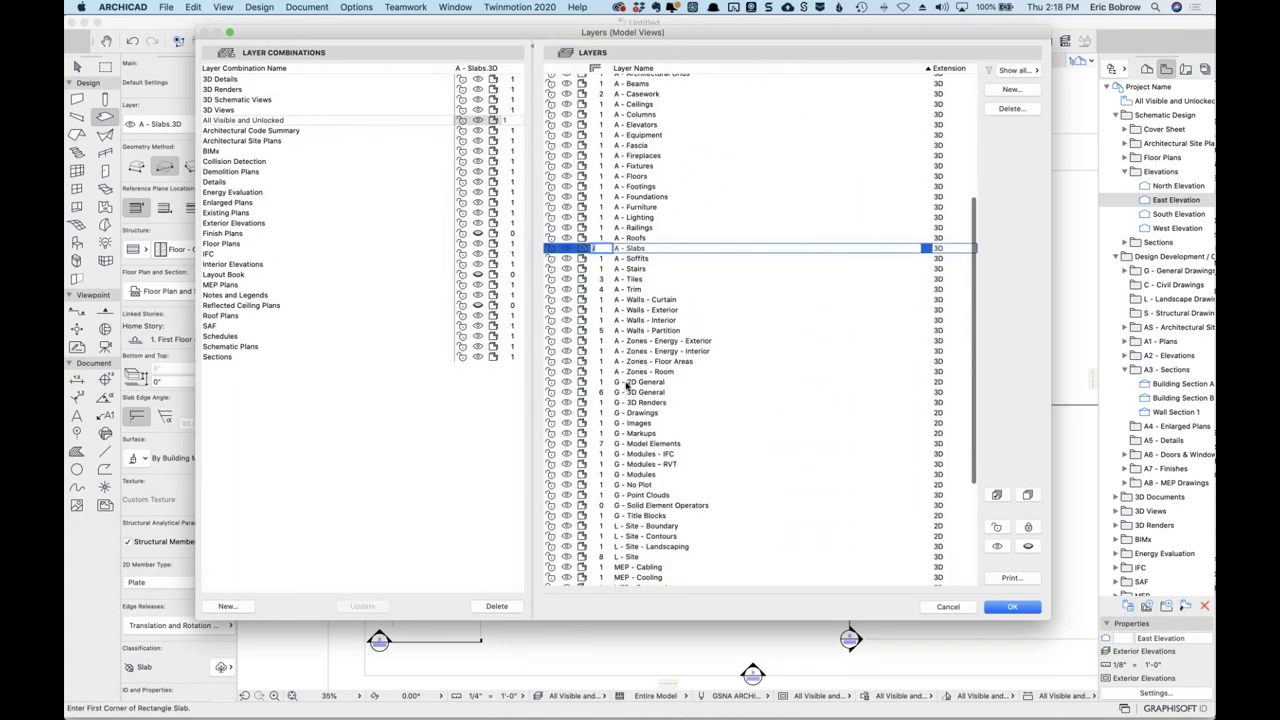
pyautogui.scroll(-1, 630, 497)
pyautogui.scroll(-4, 630, 500)
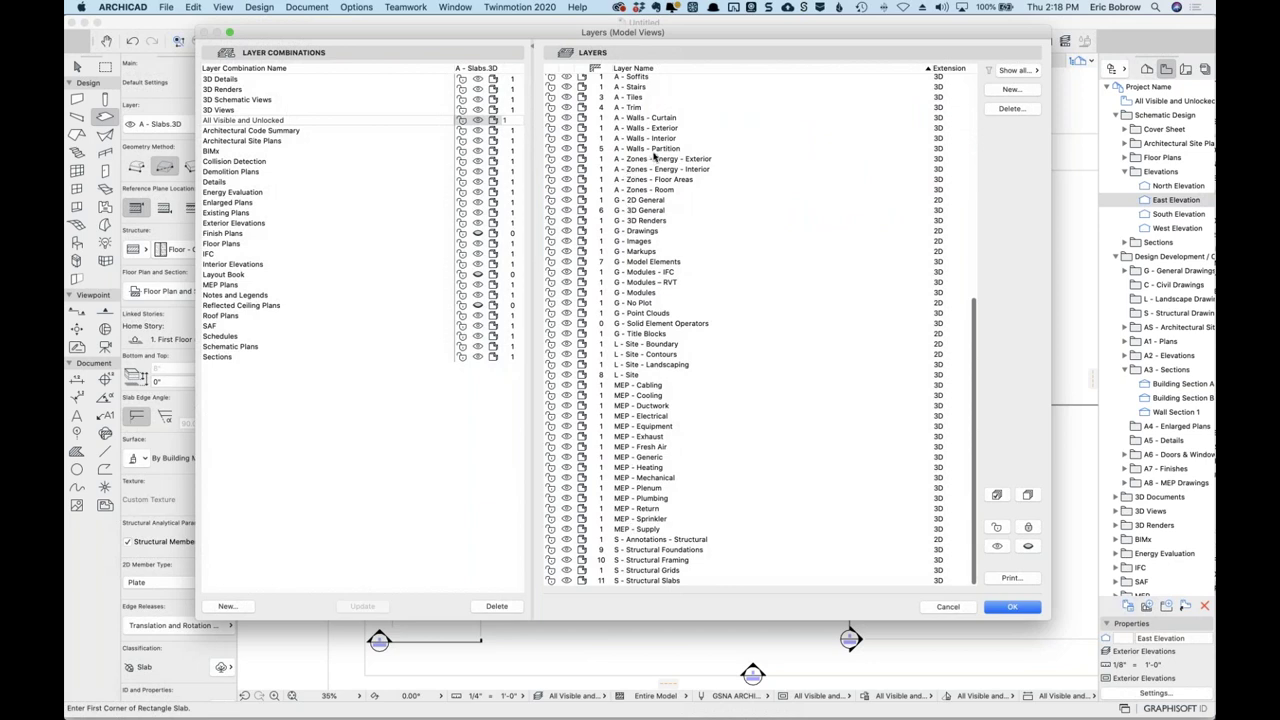
pyautogui.scroll(2, 656, 160)
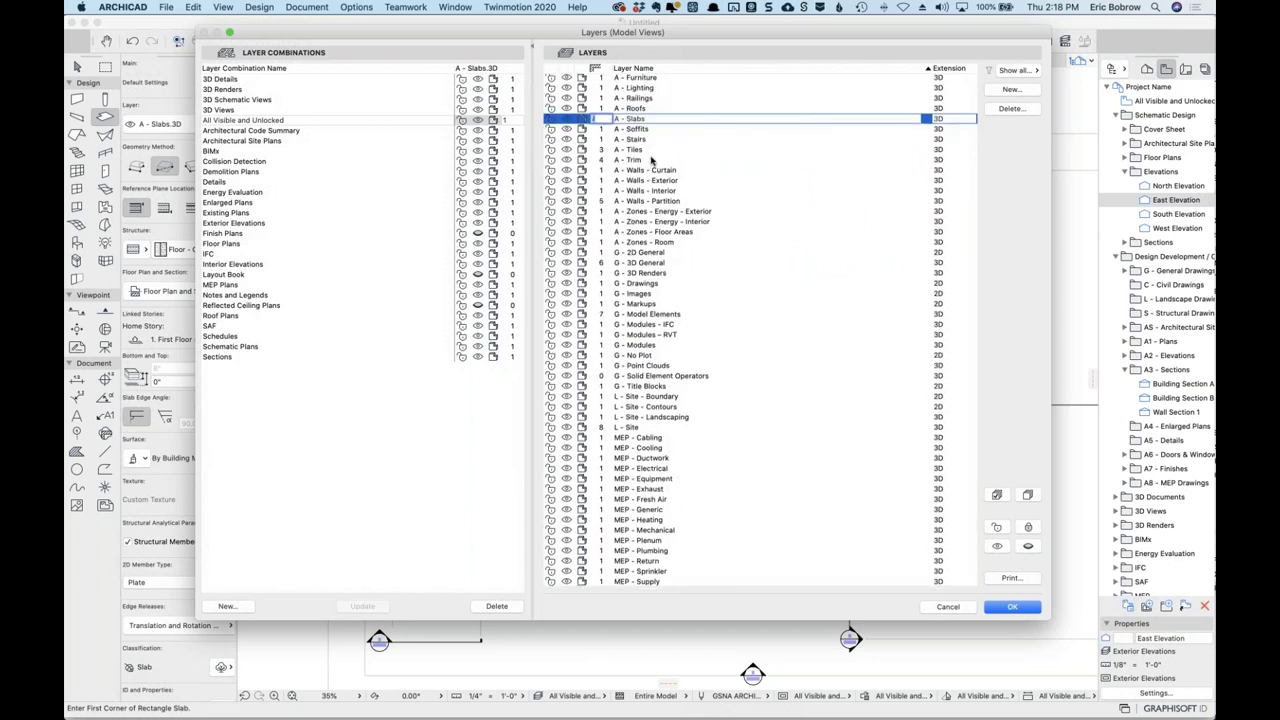
pyautogui.scroll(2, 660, 160)
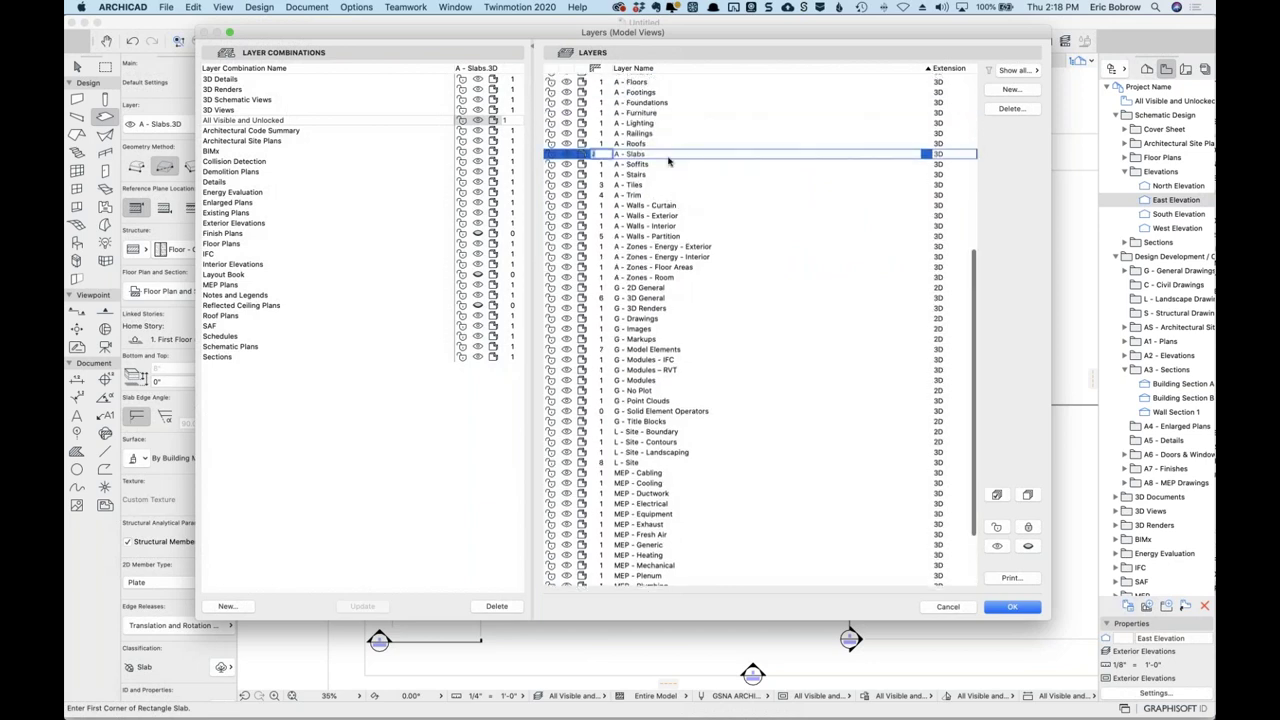
pyautogui.scroll(-4, 729, 514)
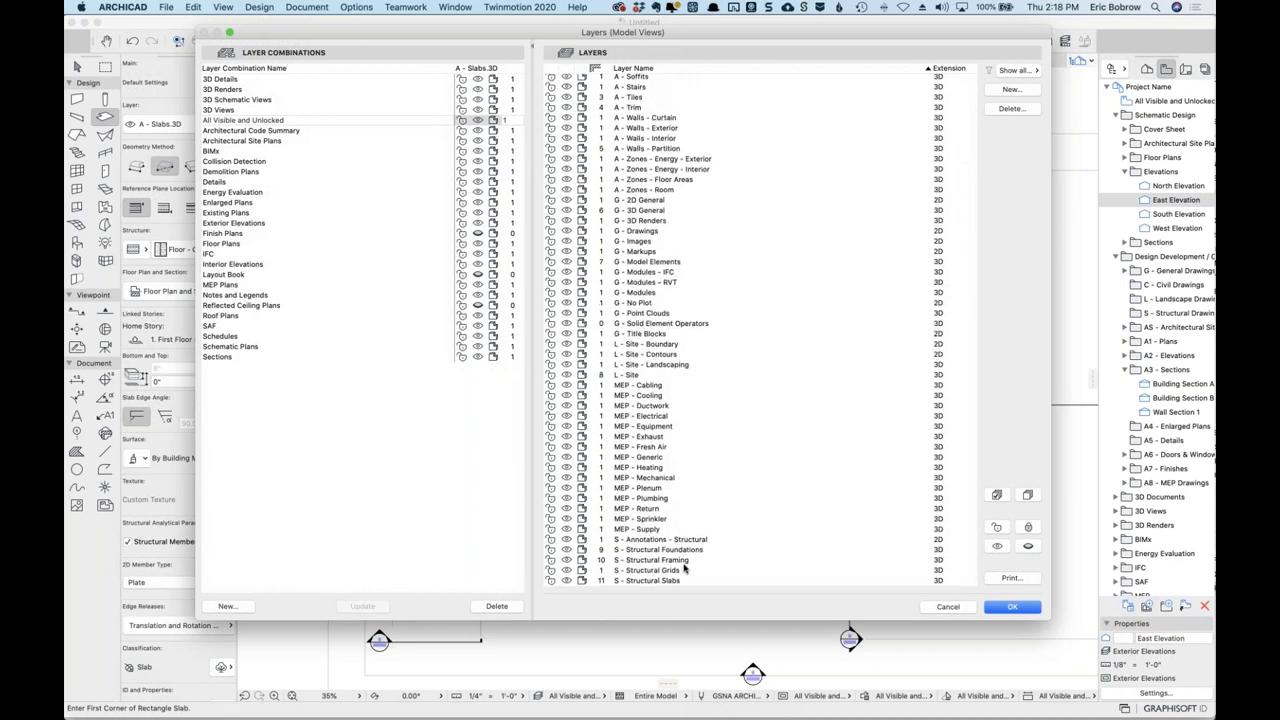
pyautogui.scroll(10, 708, 305)
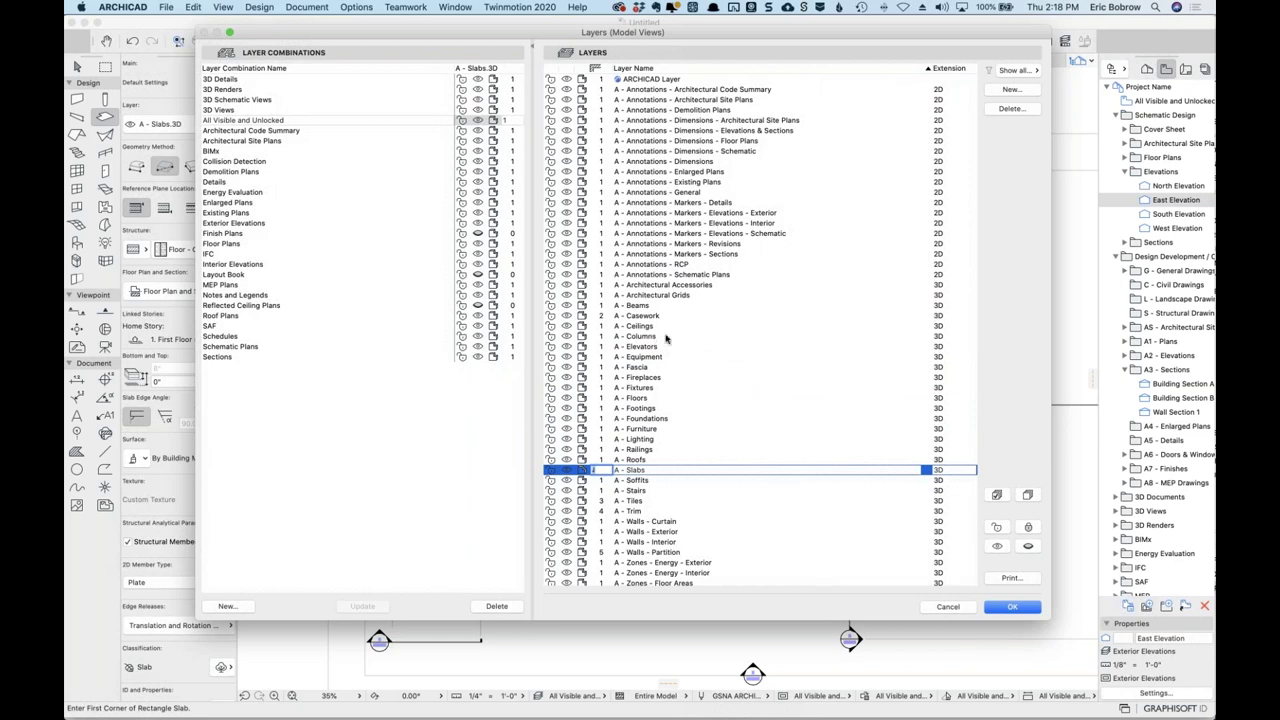
pyautogui.scroll(-10, 694, 570)
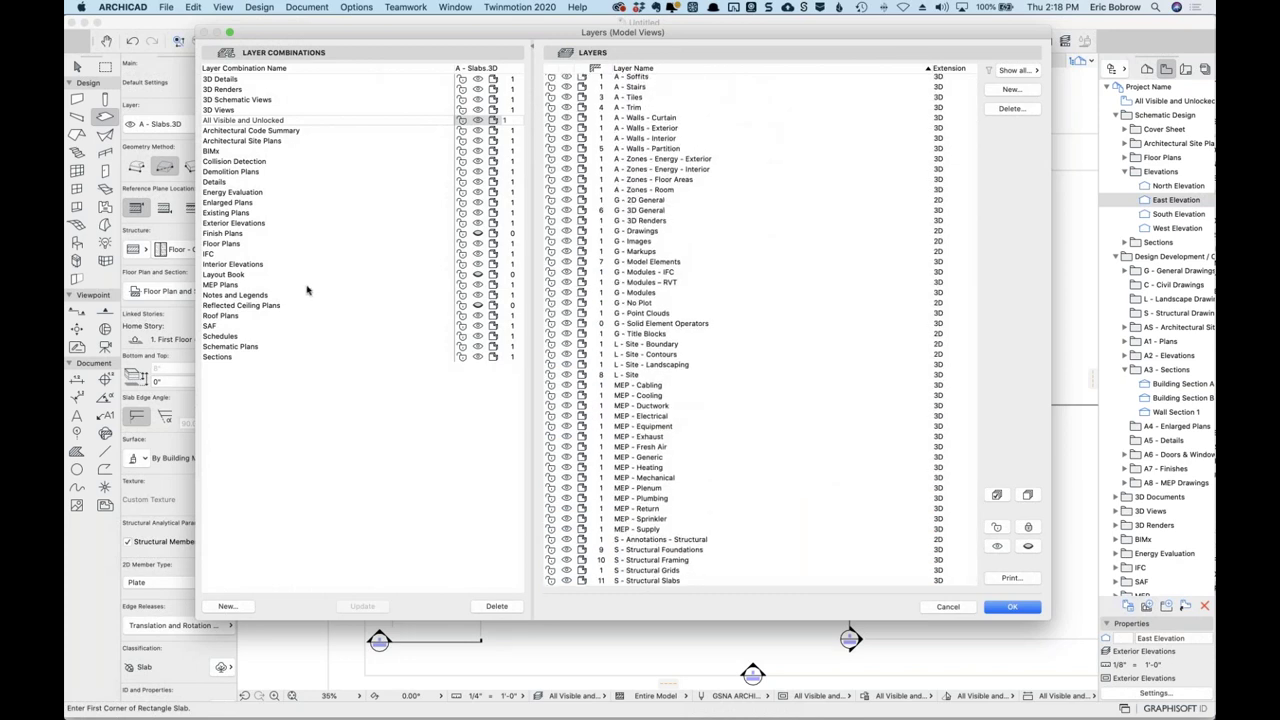
# Inspect the SAF, 3D Views and Sections layer combinations, then cancel the Layers dialog unchanged.
pyautogui.click(212, 326)
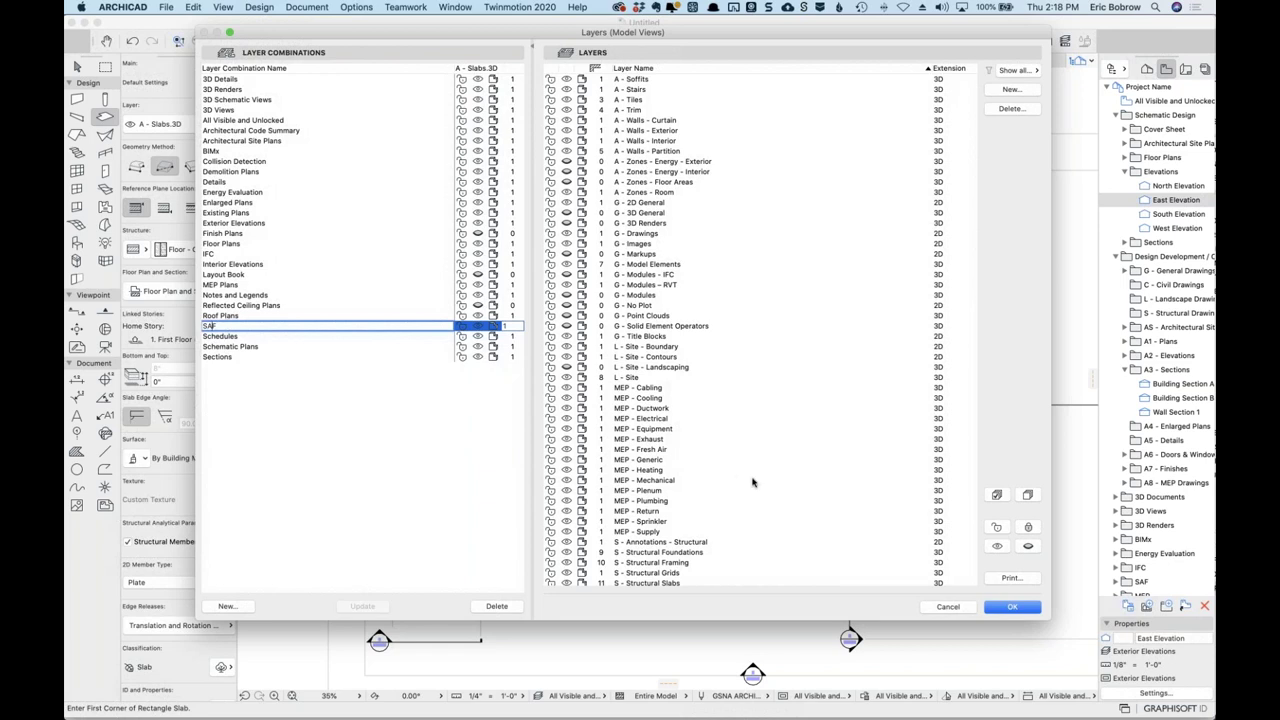
pyautogui.scroll(-1, 740, 487)
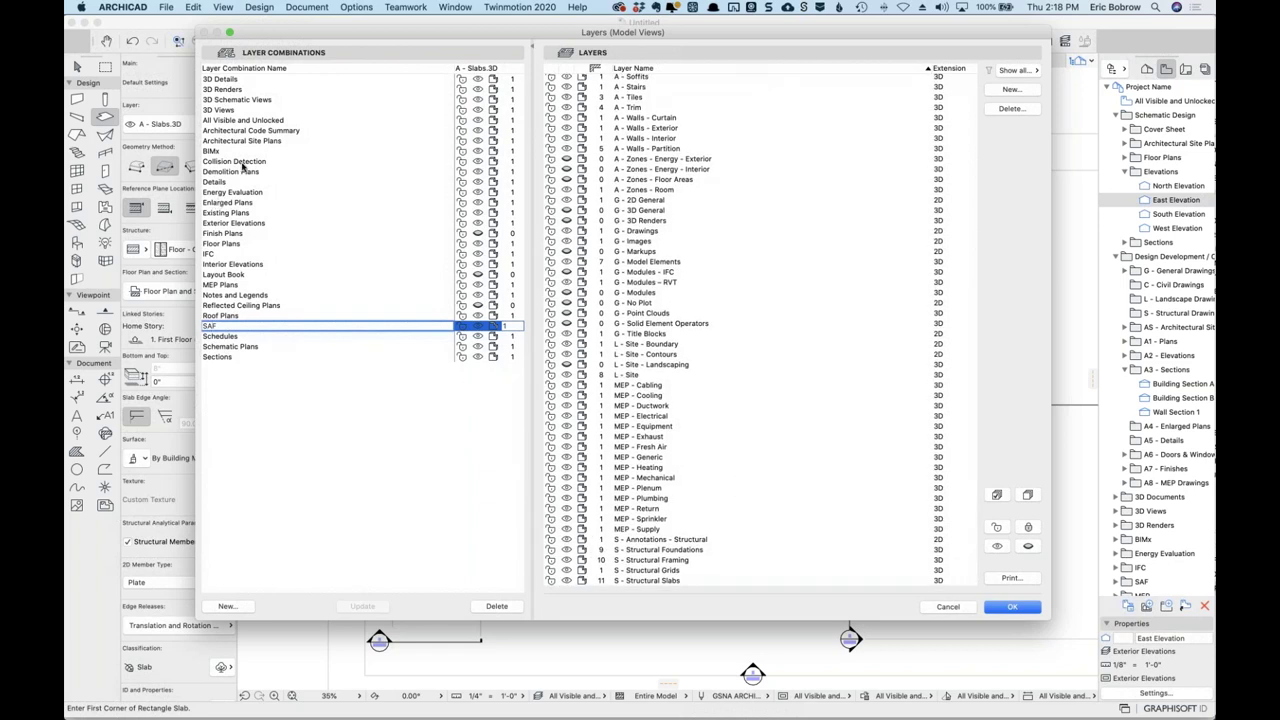
pyautogui.click(232, 112)
pyautogui.click(232, 112)
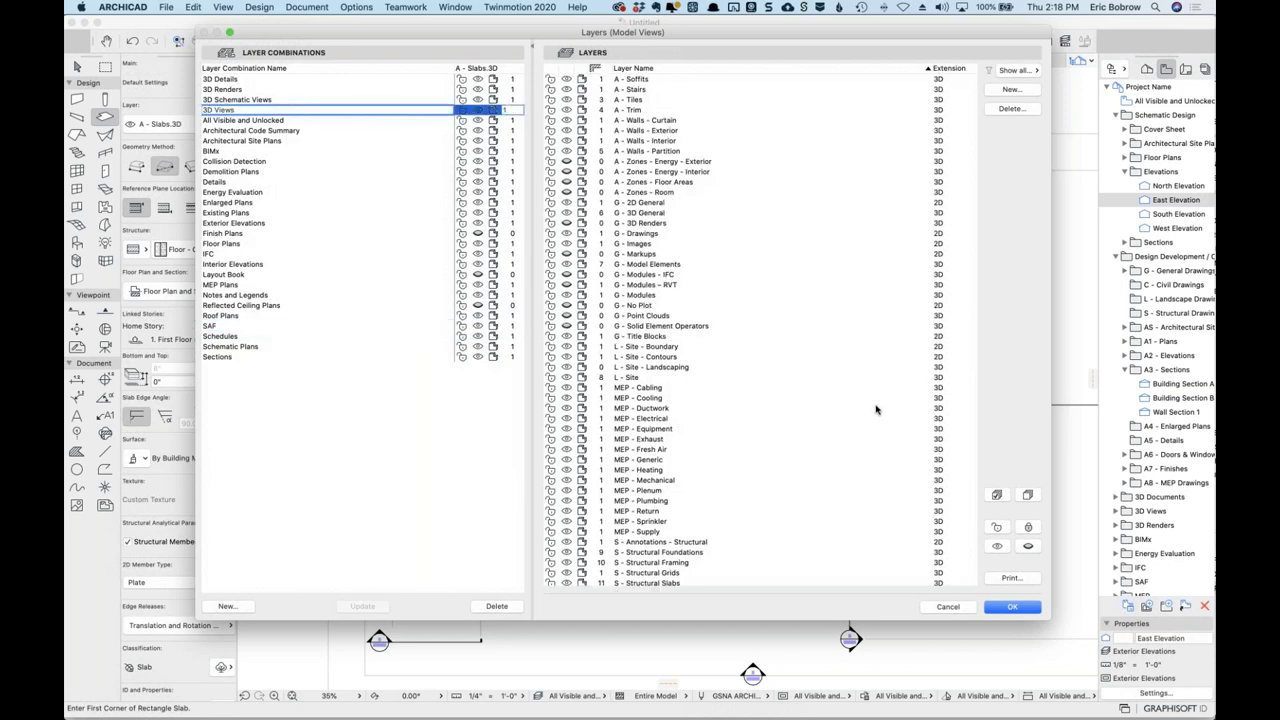
pyautogui.scroll(-1, 641, 560)
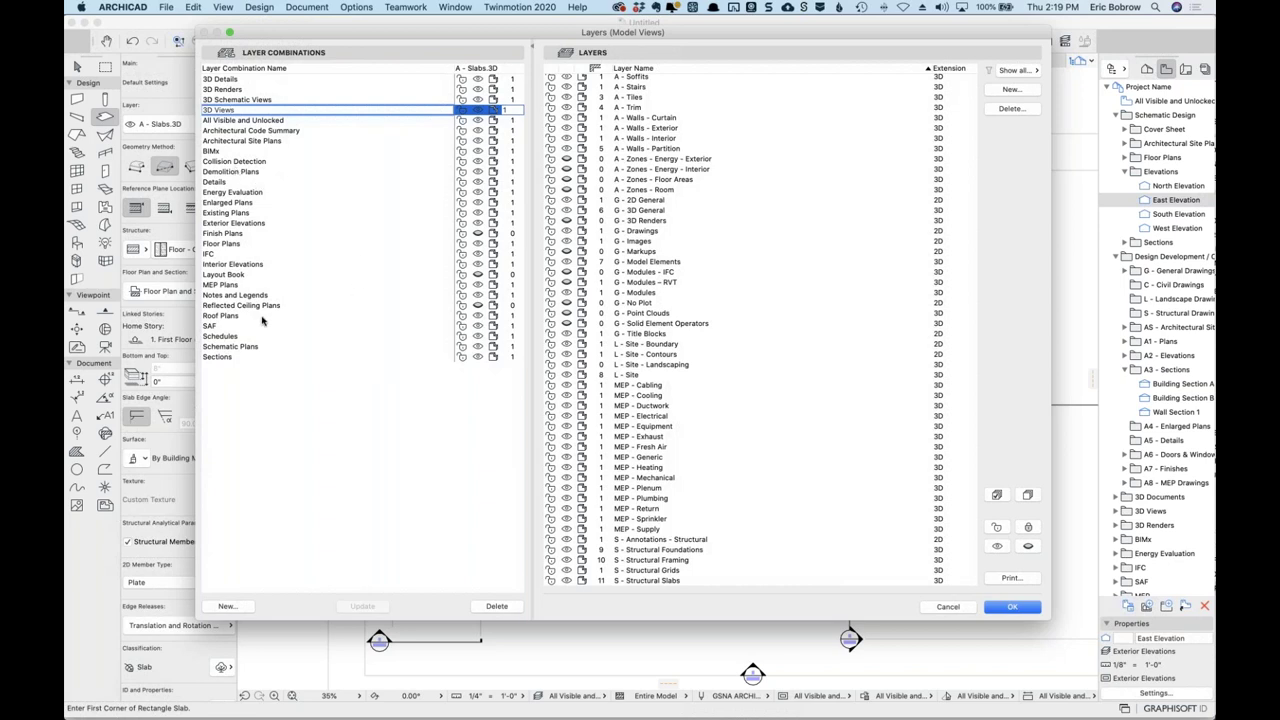
pyautogui.click(213, 329)
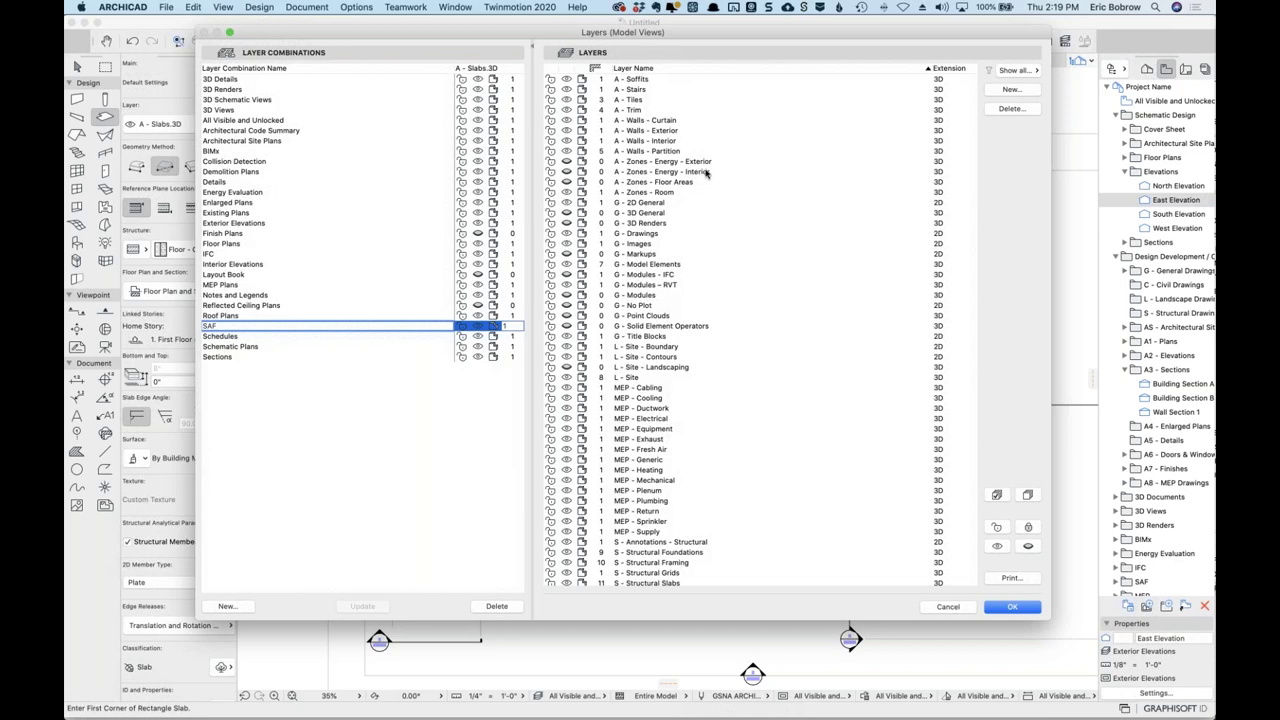
pyautogui.scroll(10, 700, 175)
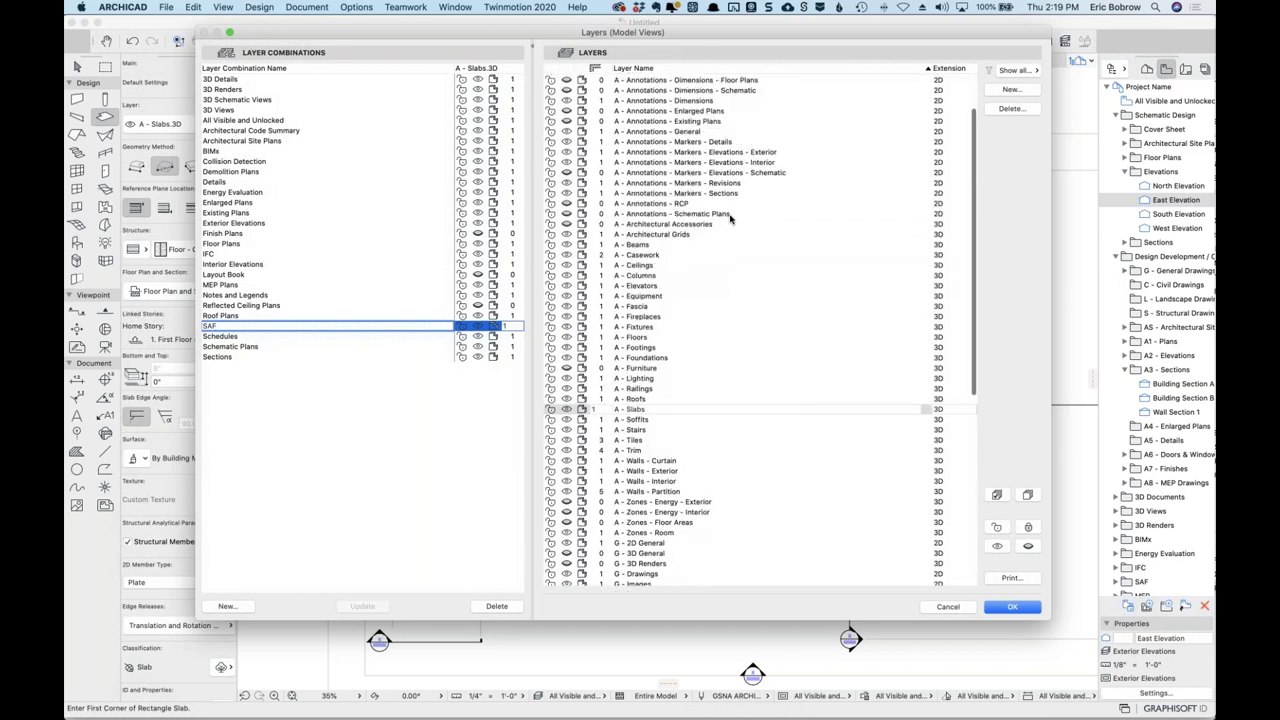
pyautogui.scroll(1, 656, 225)
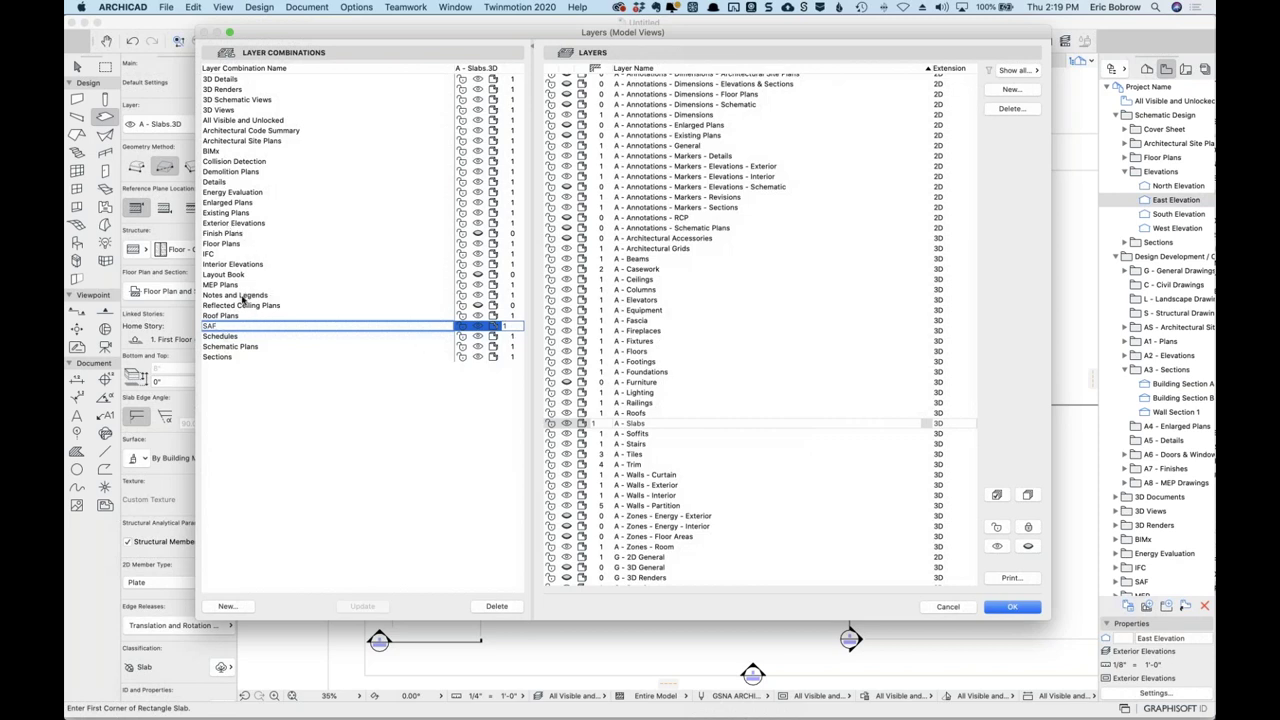
pyautogui.click(235, 357)
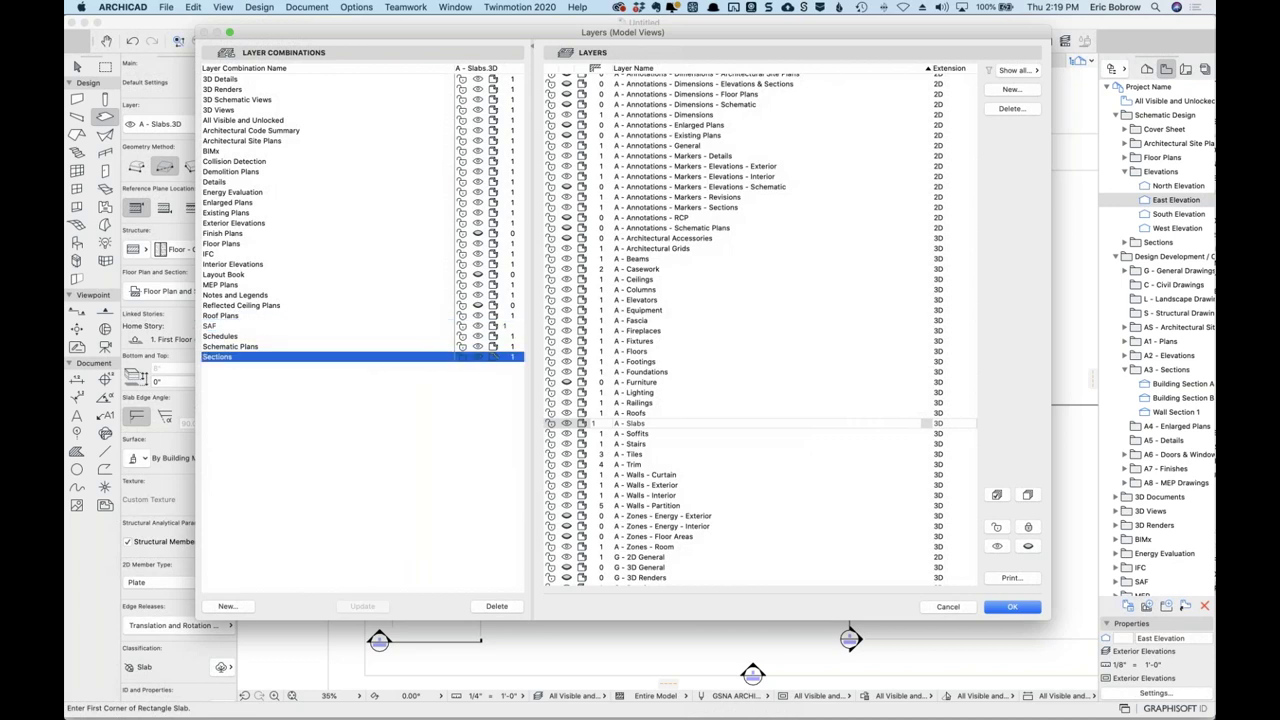
pyautogui.scroll(-10, 717, 442)
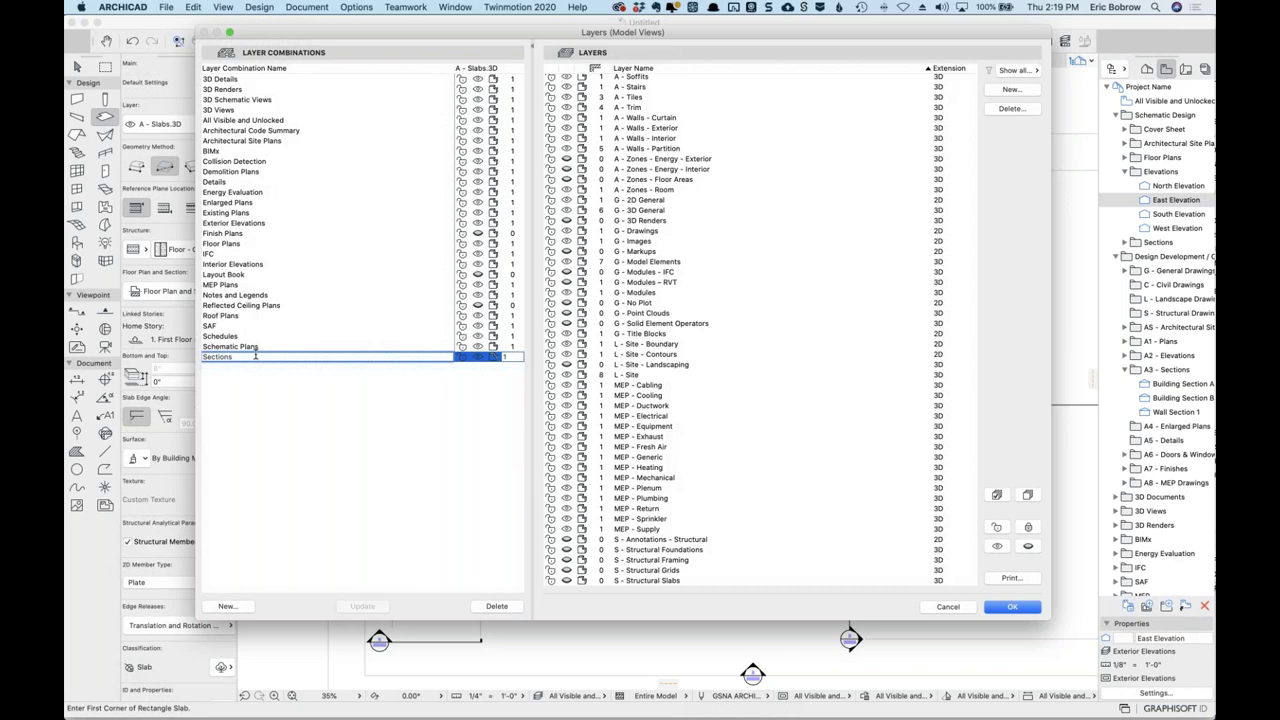
pyautogui.click(948, 607)
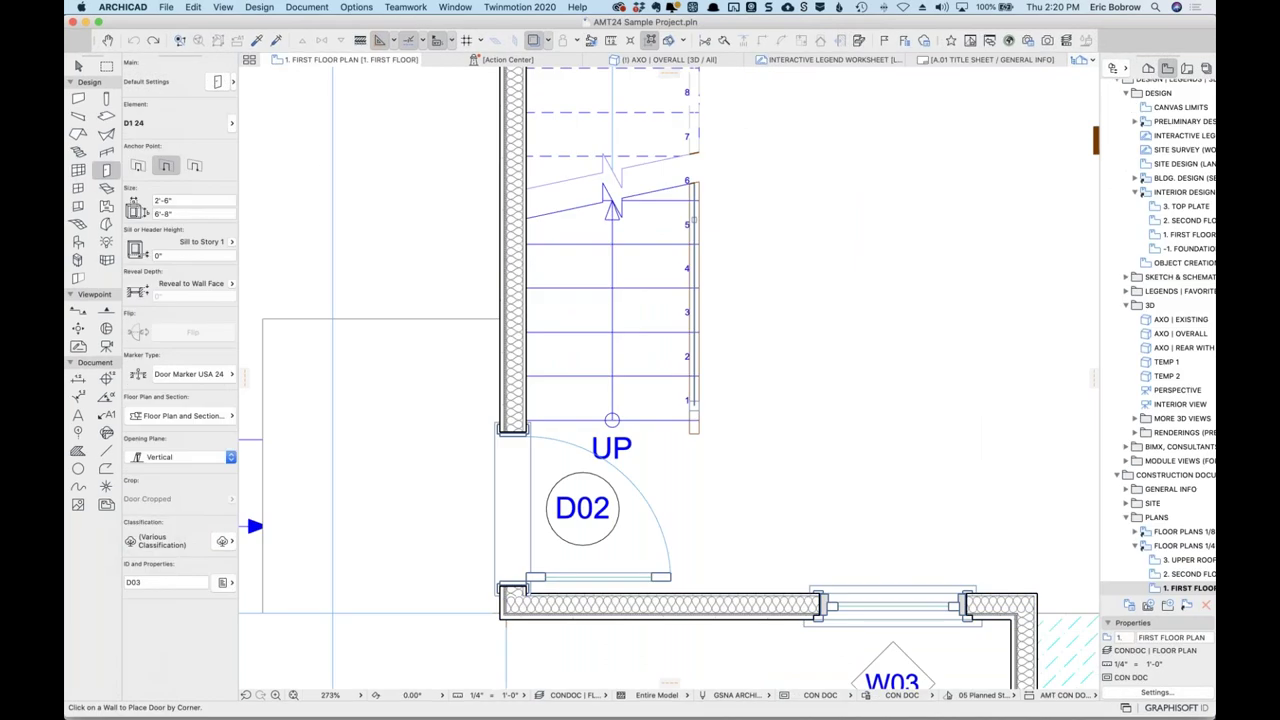
pyautogui.press('super+l')
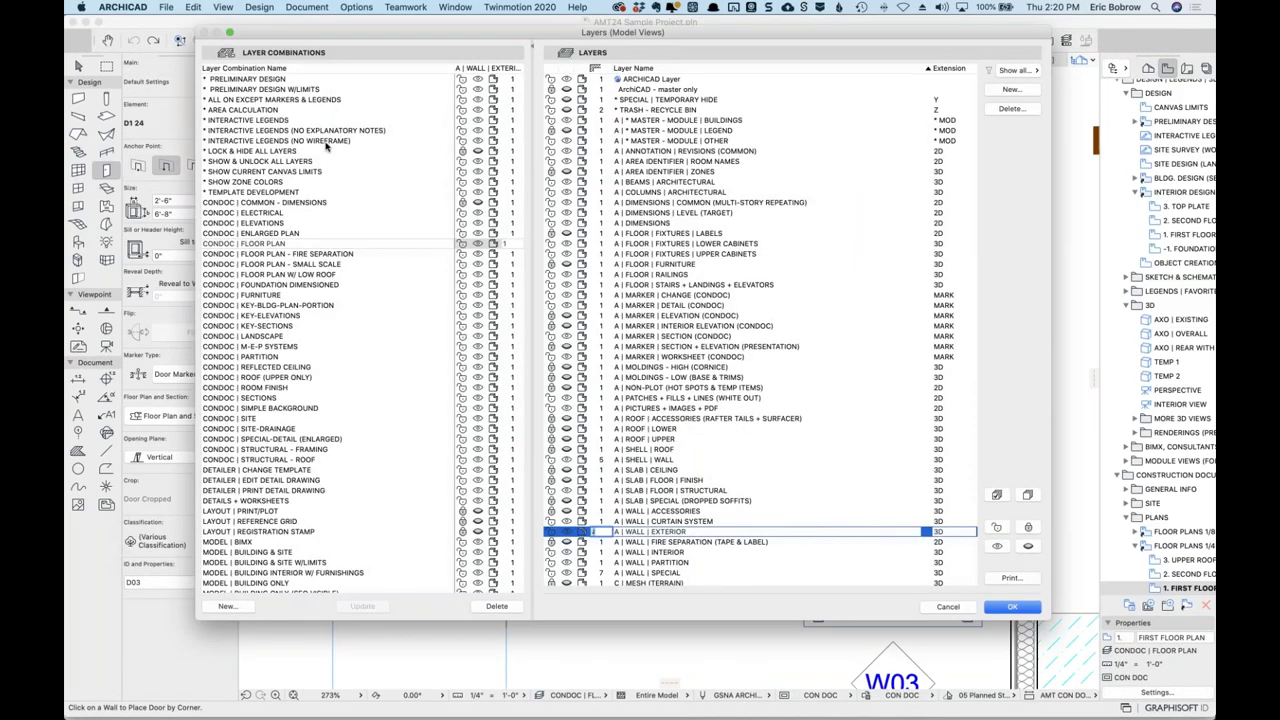
pyautogui.scroll(-8, 352, 311)
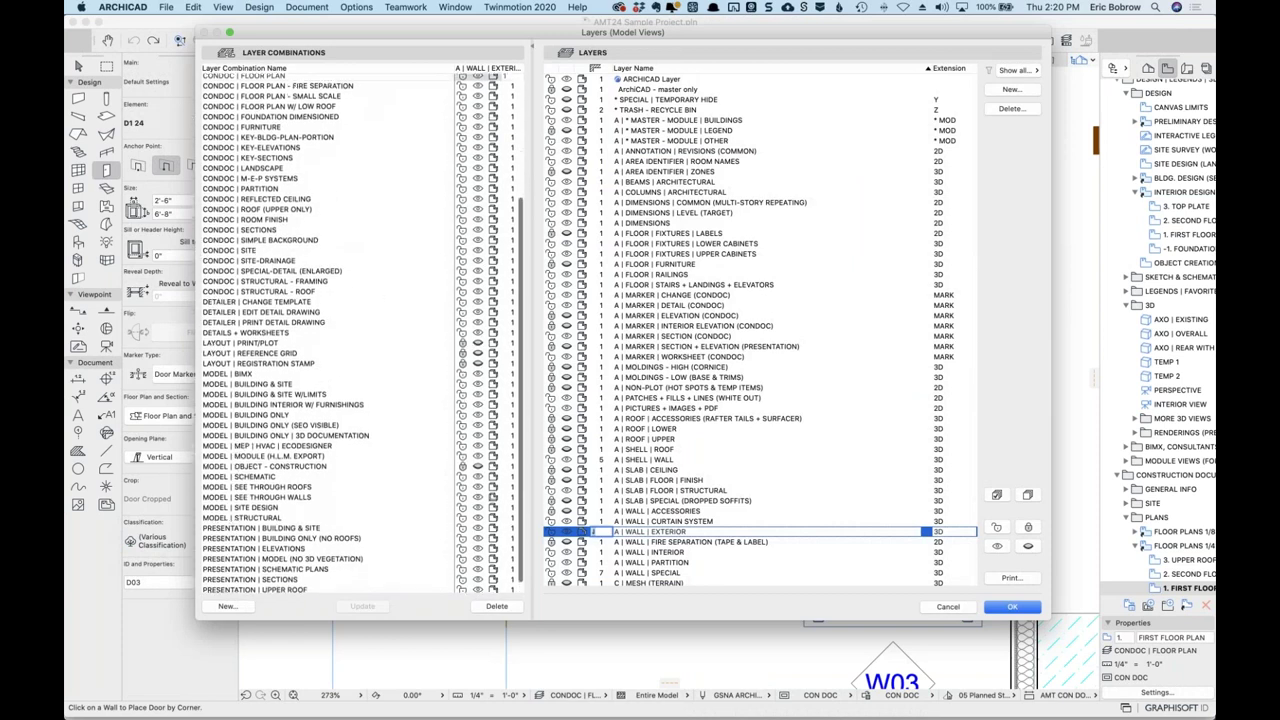
pyautogui.scroll(-7, 867, 420)
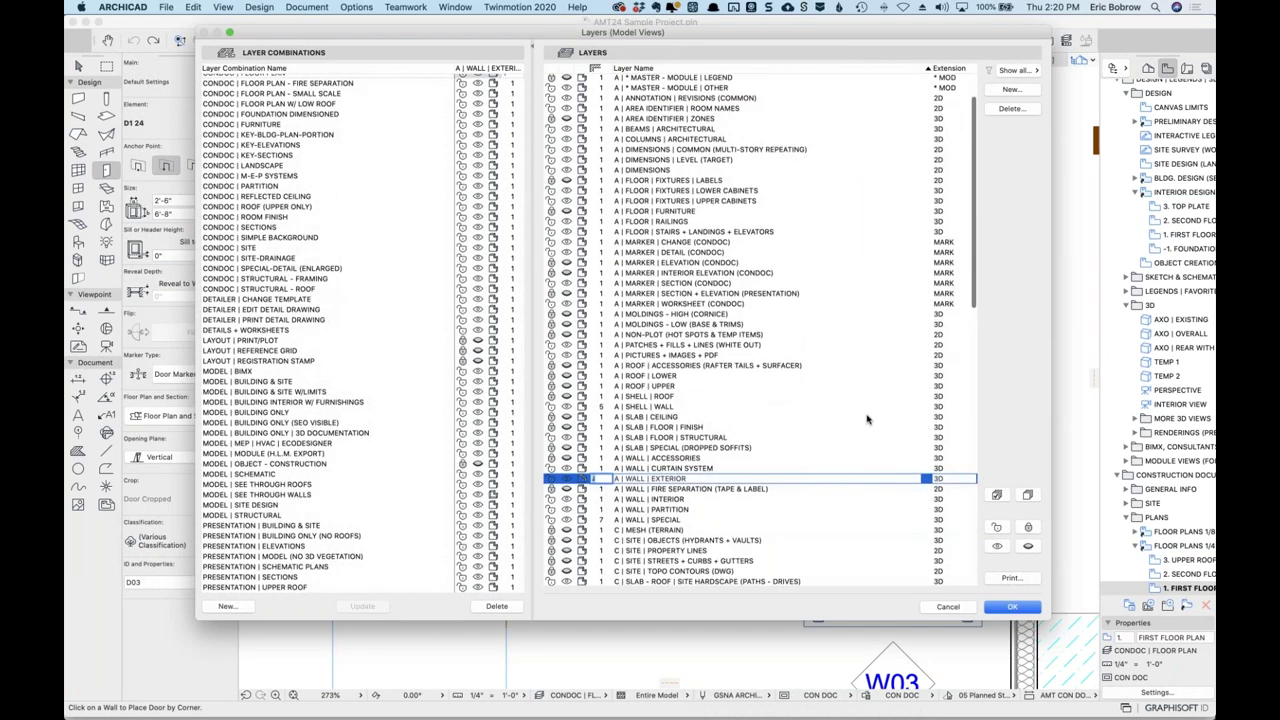
pyautogui.scroll(-7, 867, 420)
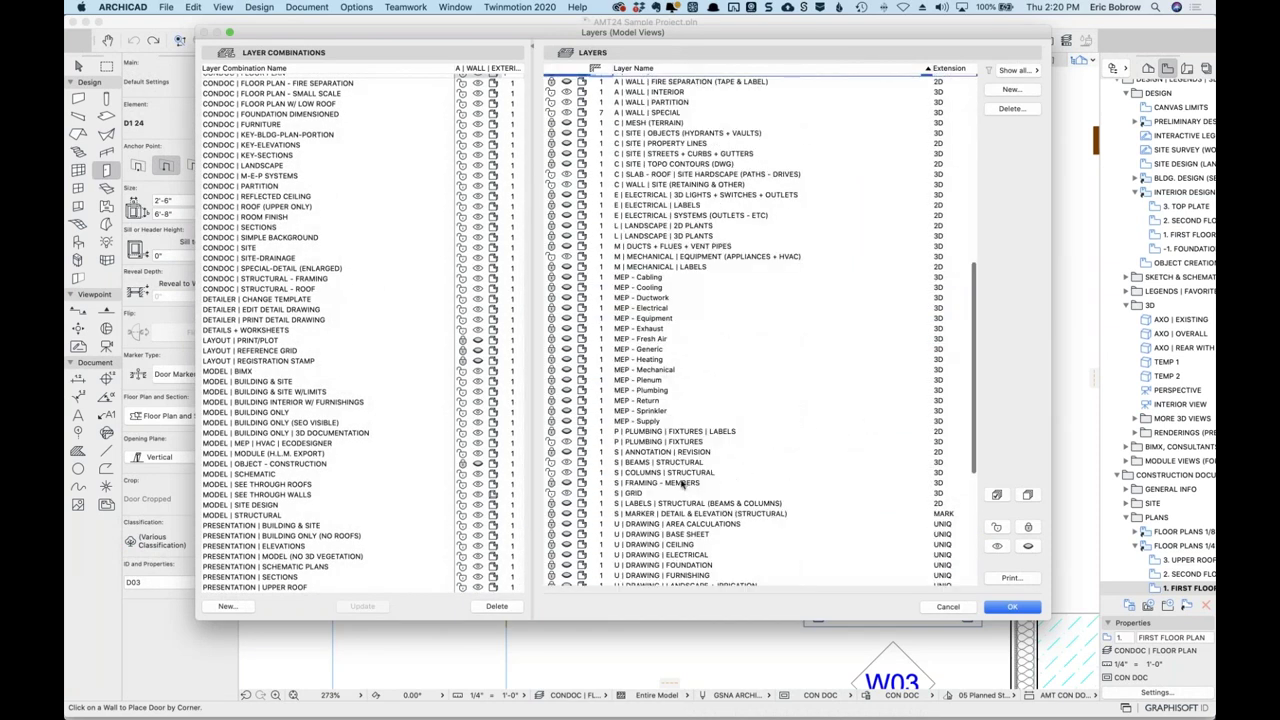
pyautogui.click(648, 482)
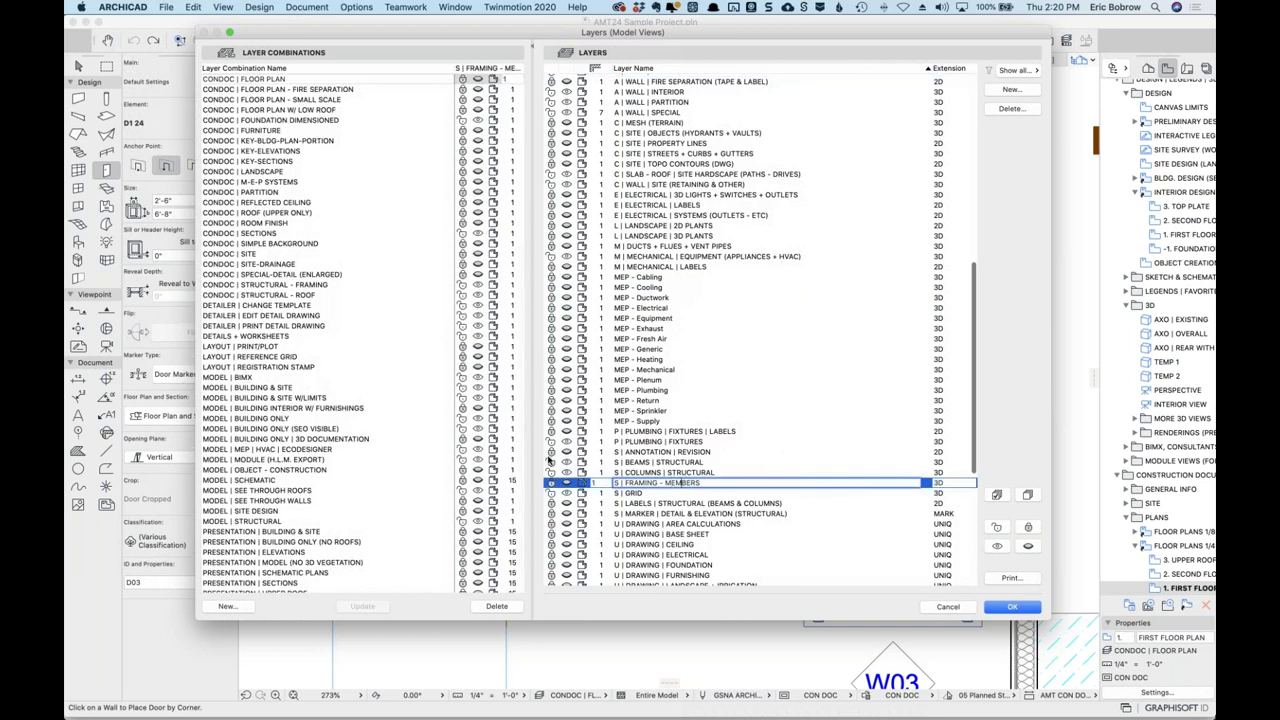
pyautogui.scroll(2, 455, 420)
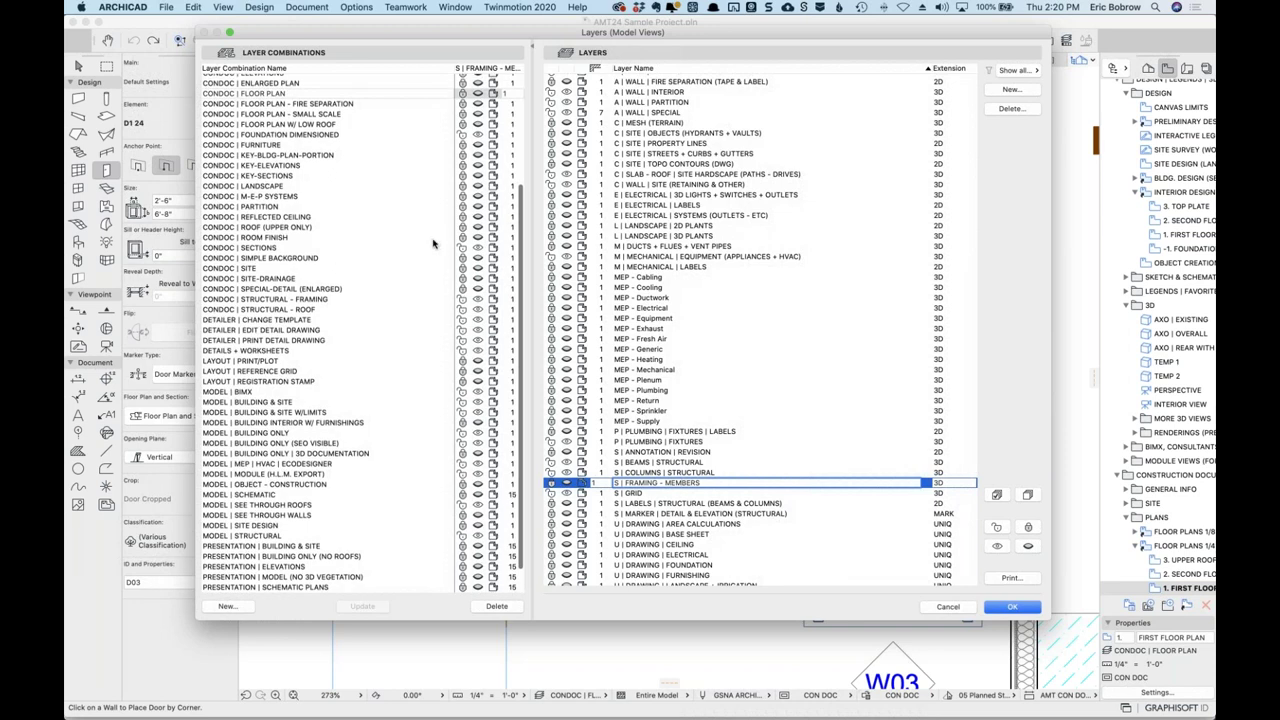
pyautogui.scroll(2, 428, 243)
pyautogui.scroll(2, 428, 243)
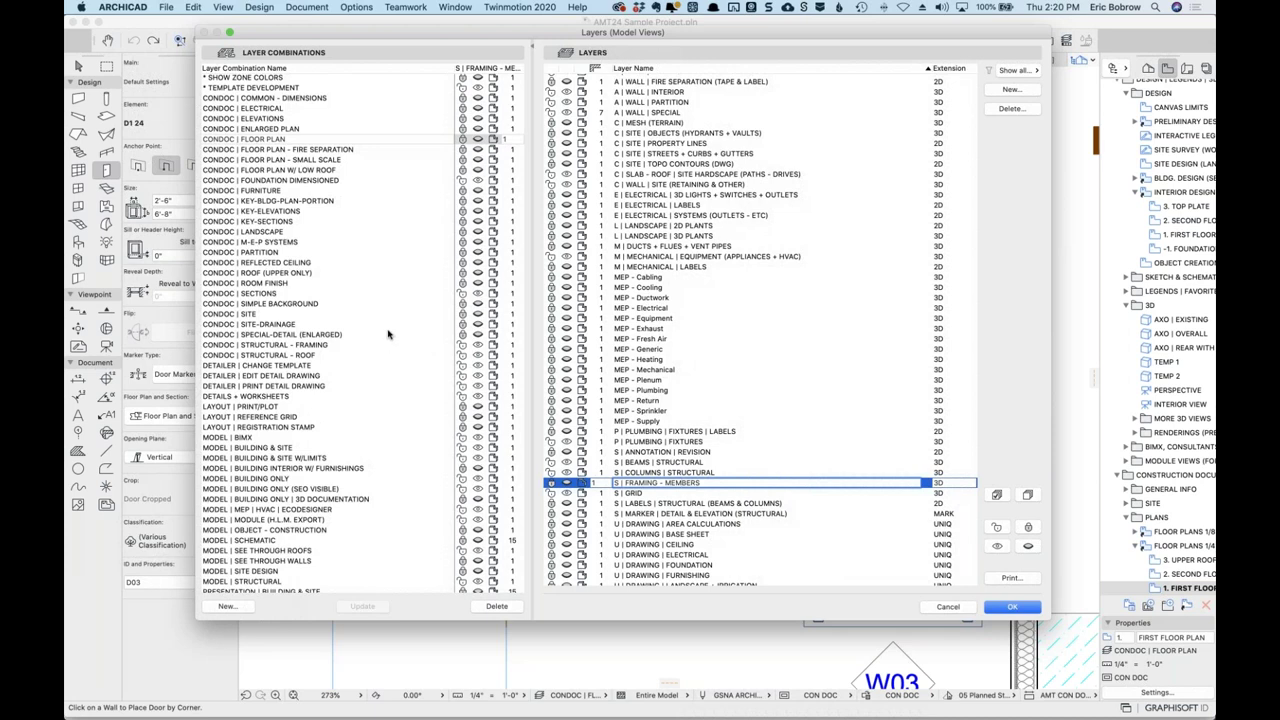
pyautogui.scroll(-4, 388, 335)
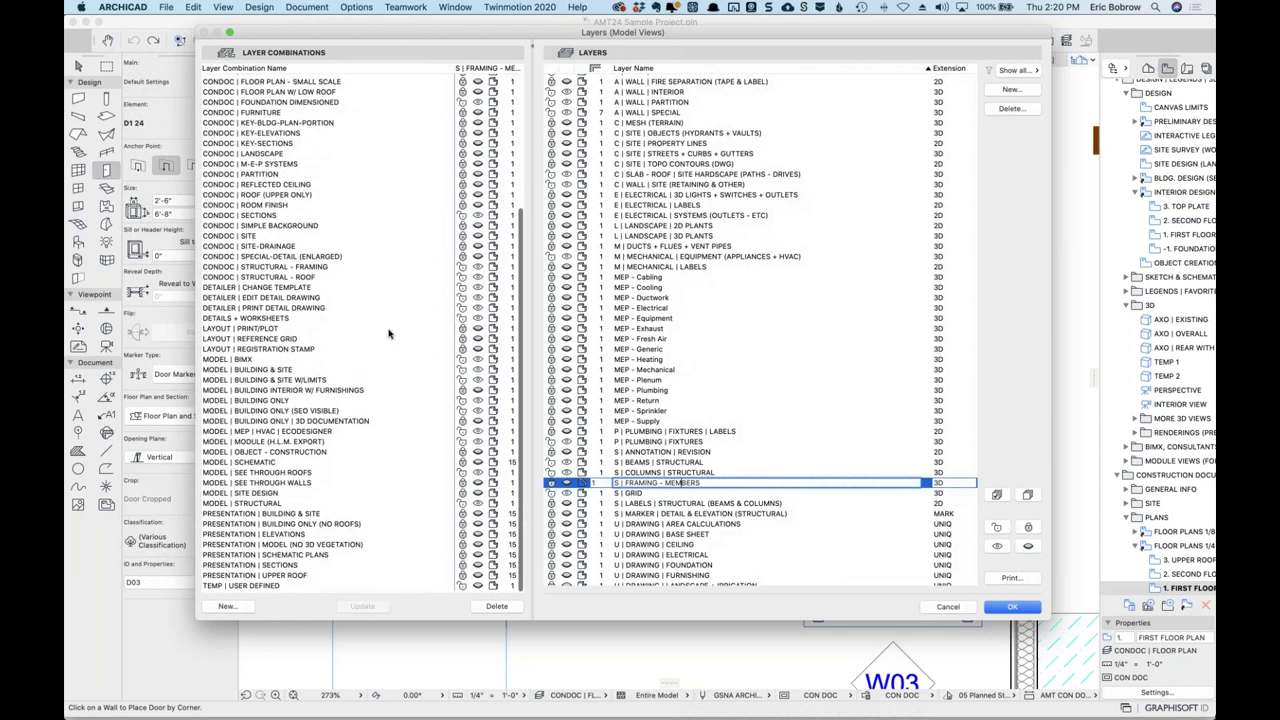
pyautogui.scroll(2, 380, 327)
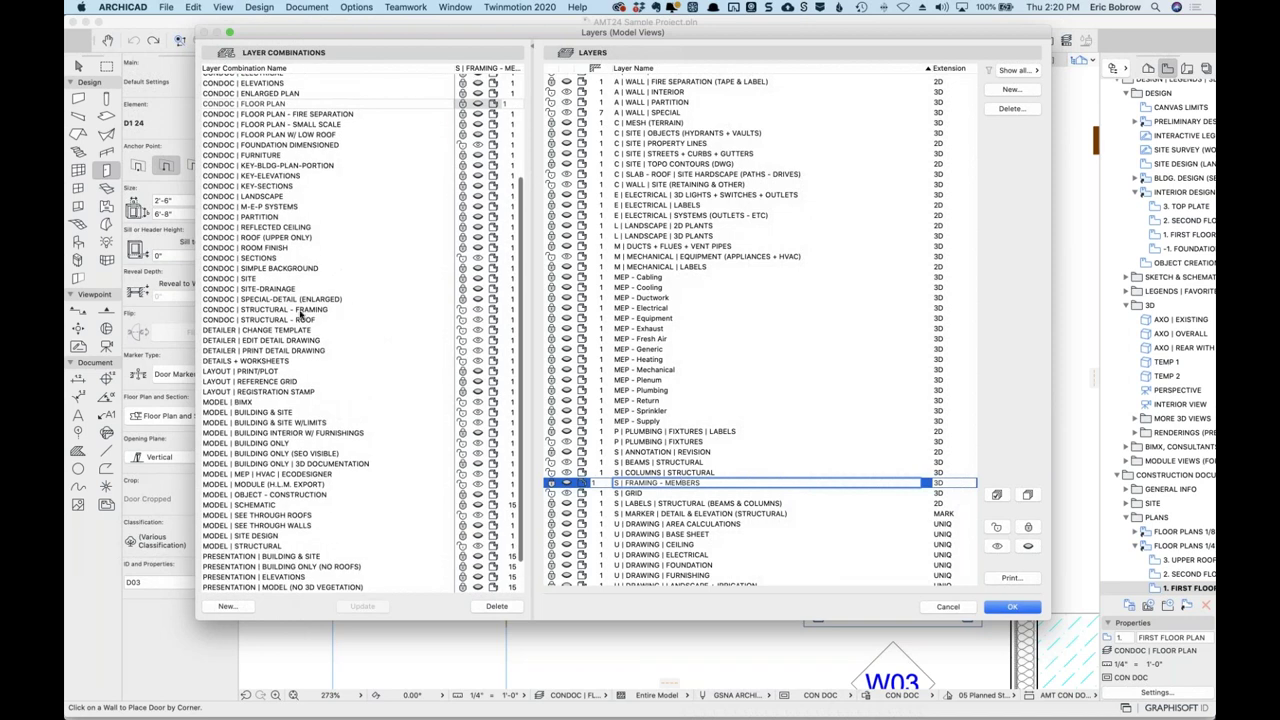
# Select CONDOC | STRUCTURAL - FRAMING and scroll up through its layer visibility list.
pyautogui.click(272, 311)
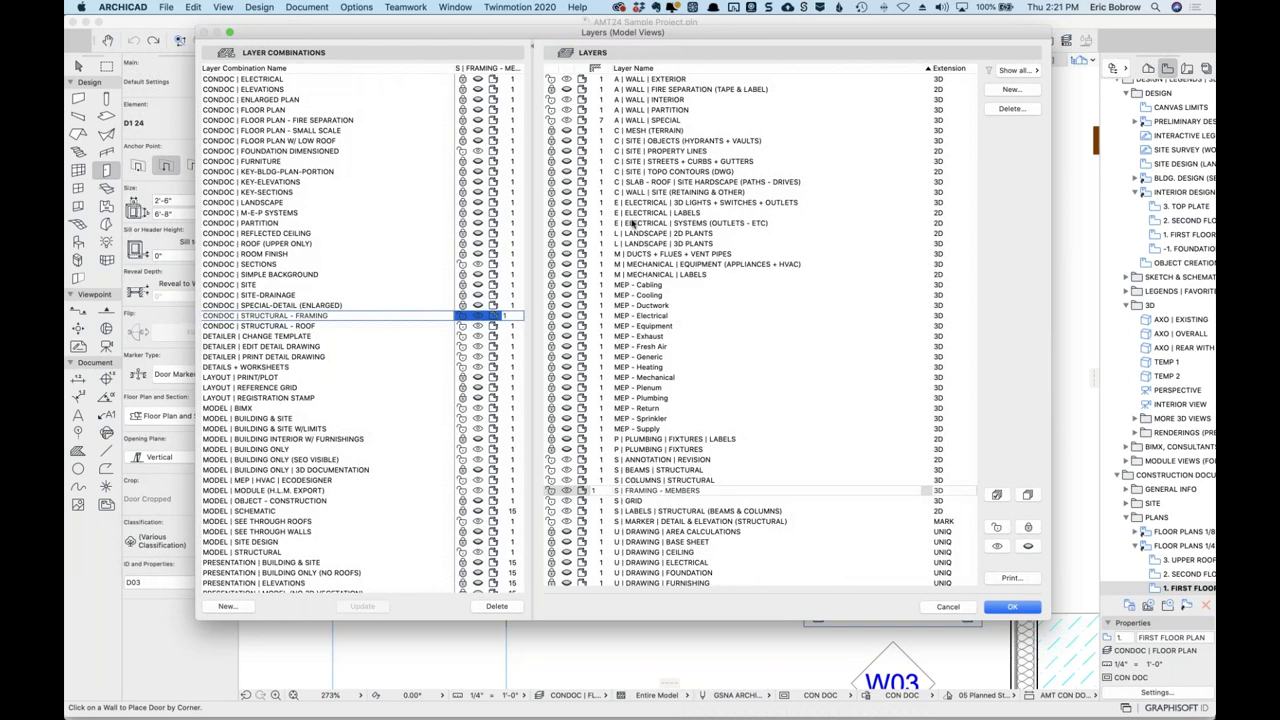
pyautogui.scroll(3, 645, 255)
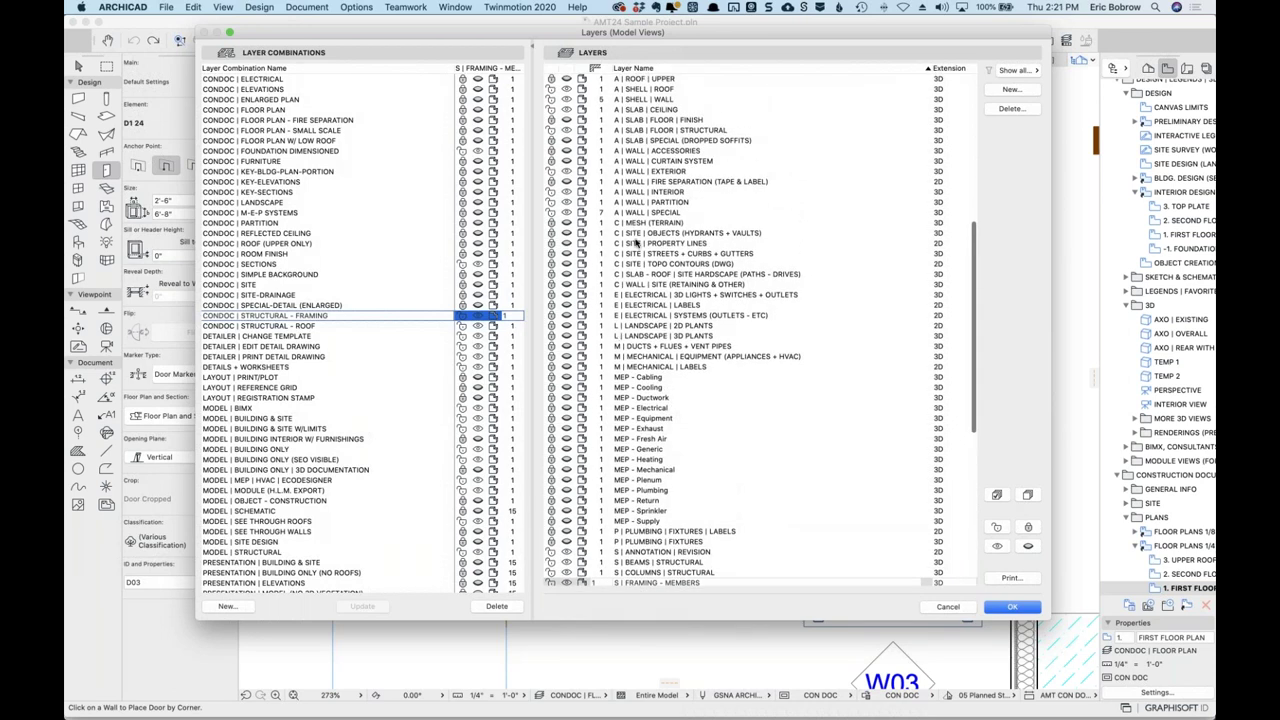
pyautogui.scroll(2, 636, 241)
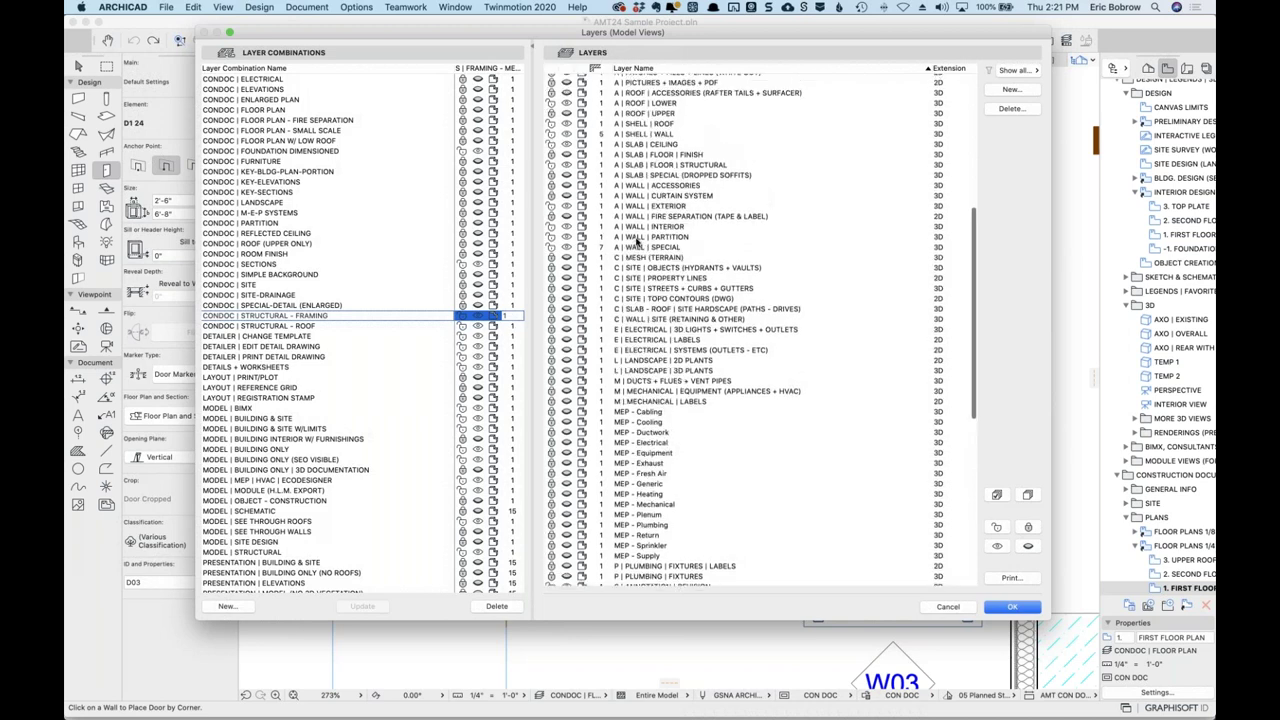
pyautogui.scroll(1, 636, 241)
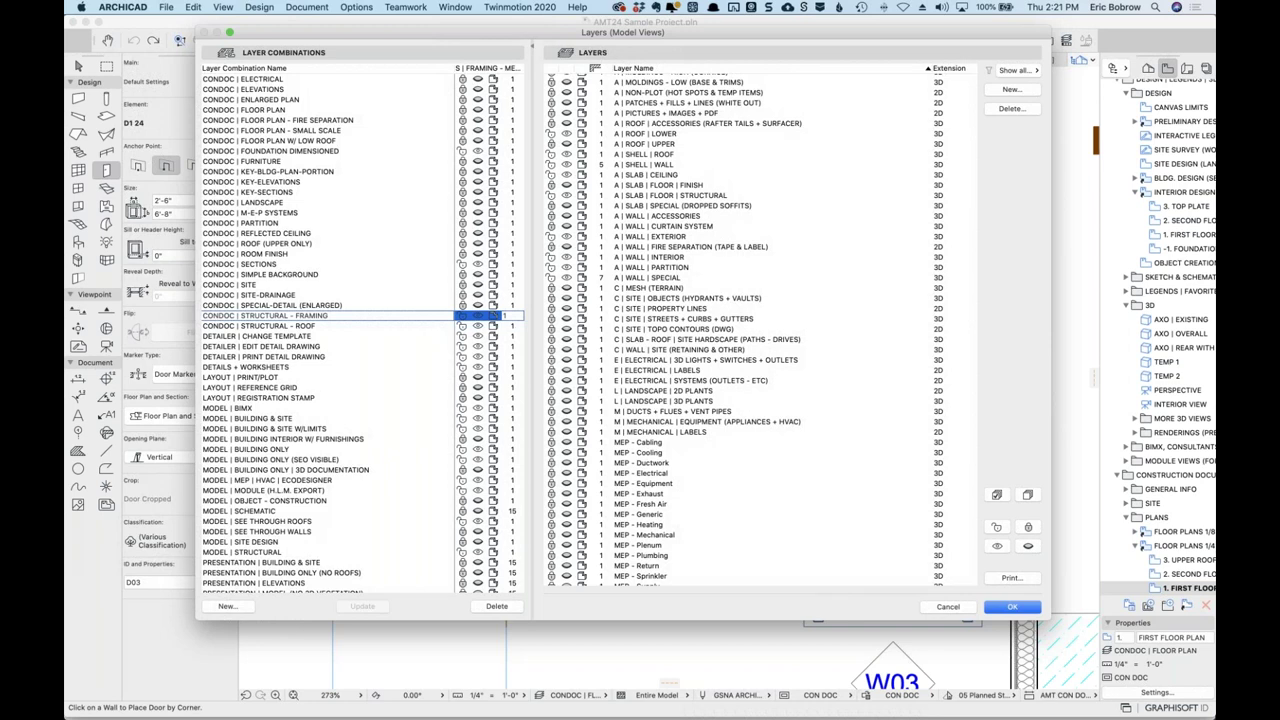
# Check the browser ticket, inspect CONDOC | ELECTRICAL's E | ELECTRICAL layers, then cancel the dialog.
pyautogui.press('super+Tab')
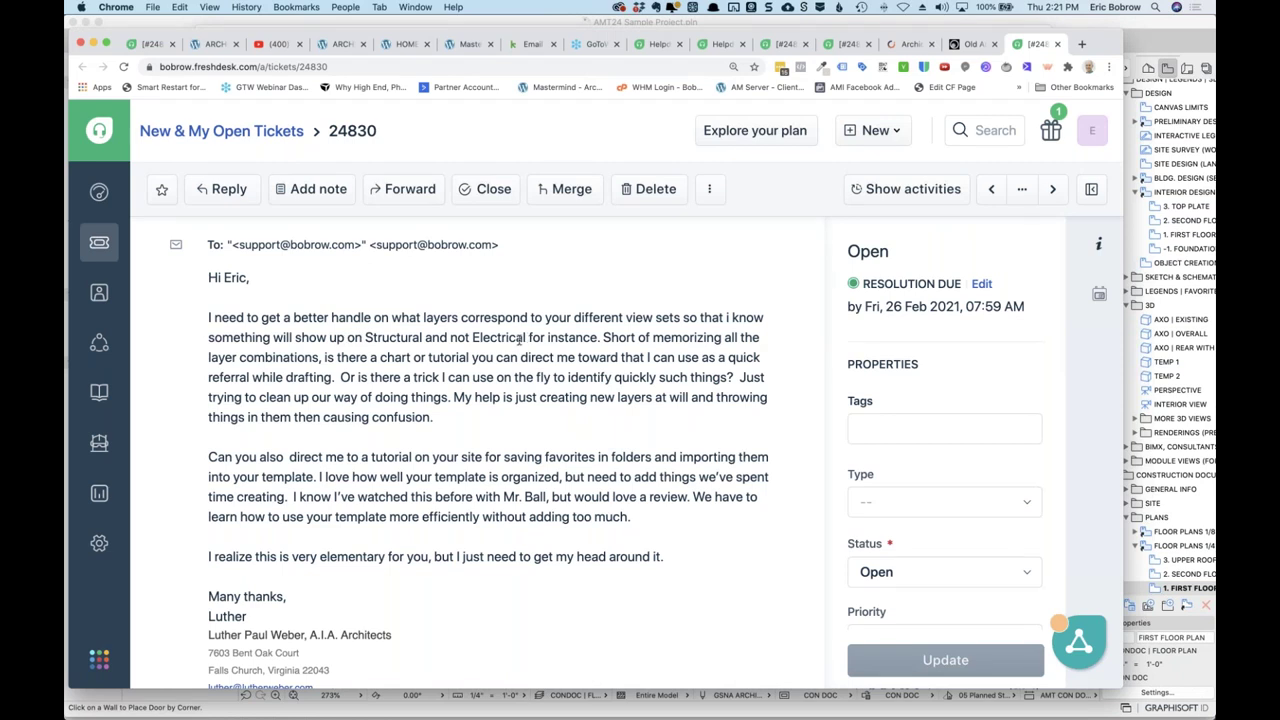
pyautogui.press('super+Tab')
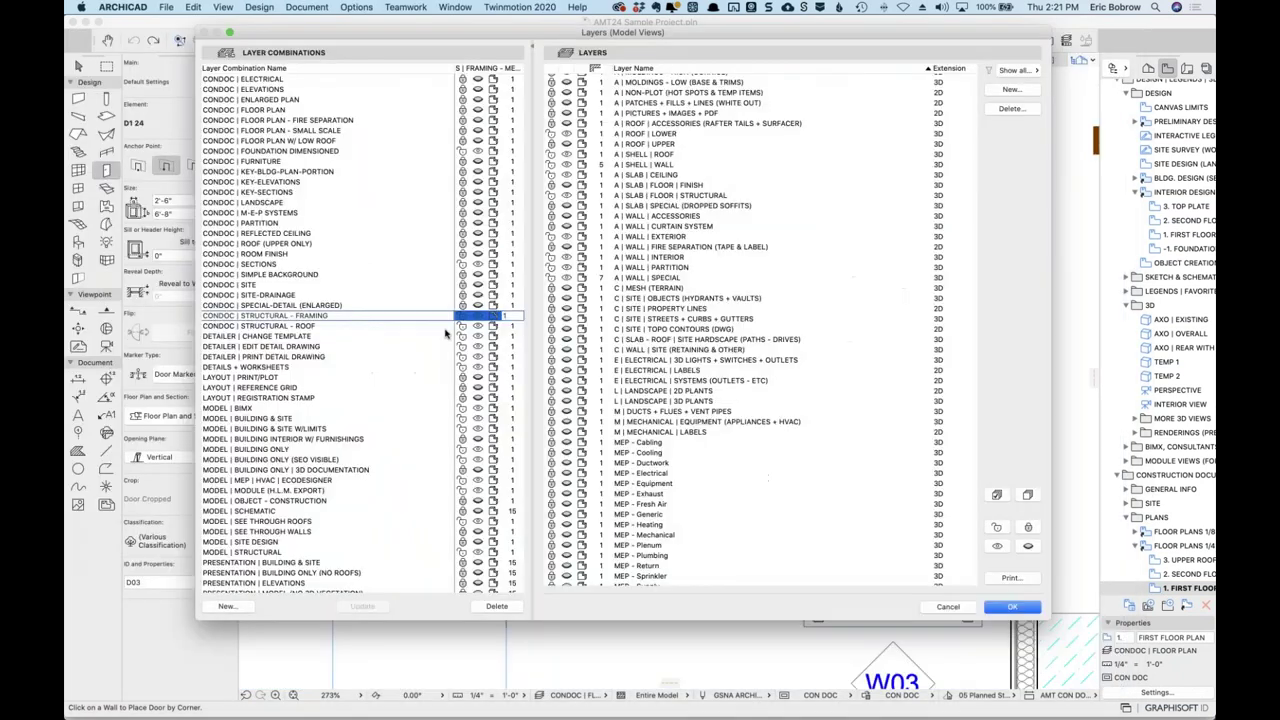
pyautogui.click(343, 314)
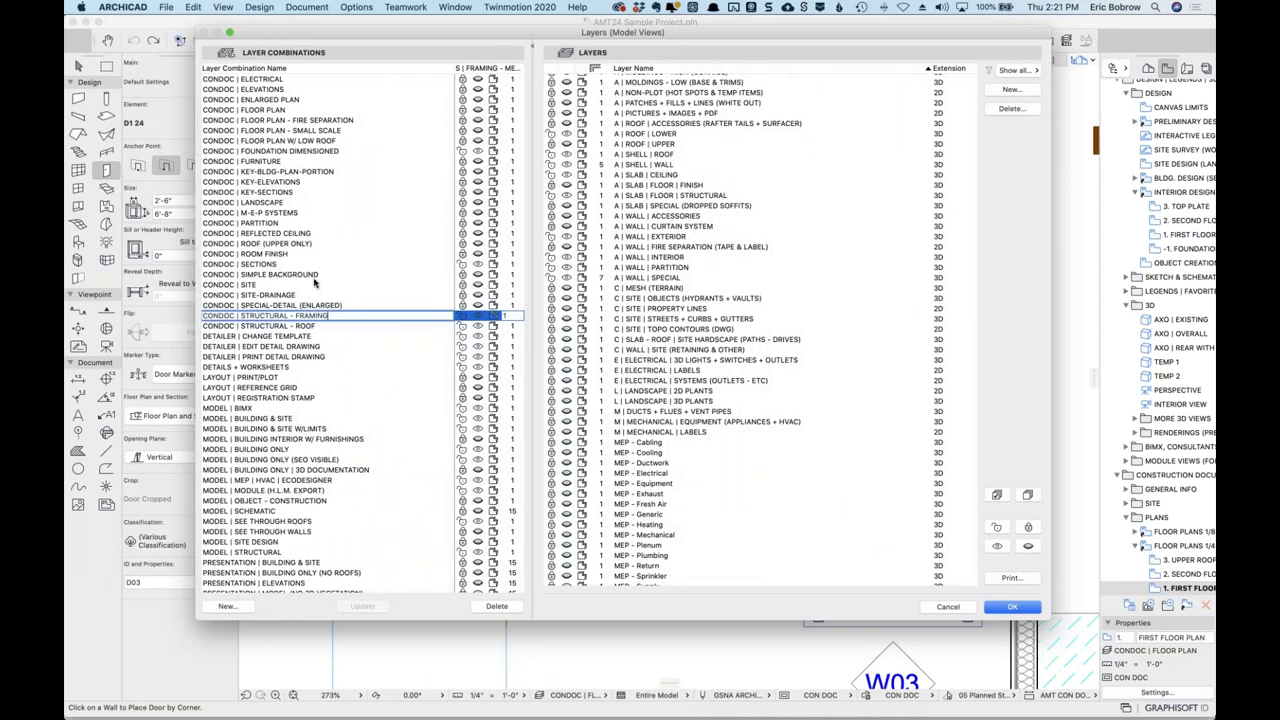
pyautogui.click(272, 80)
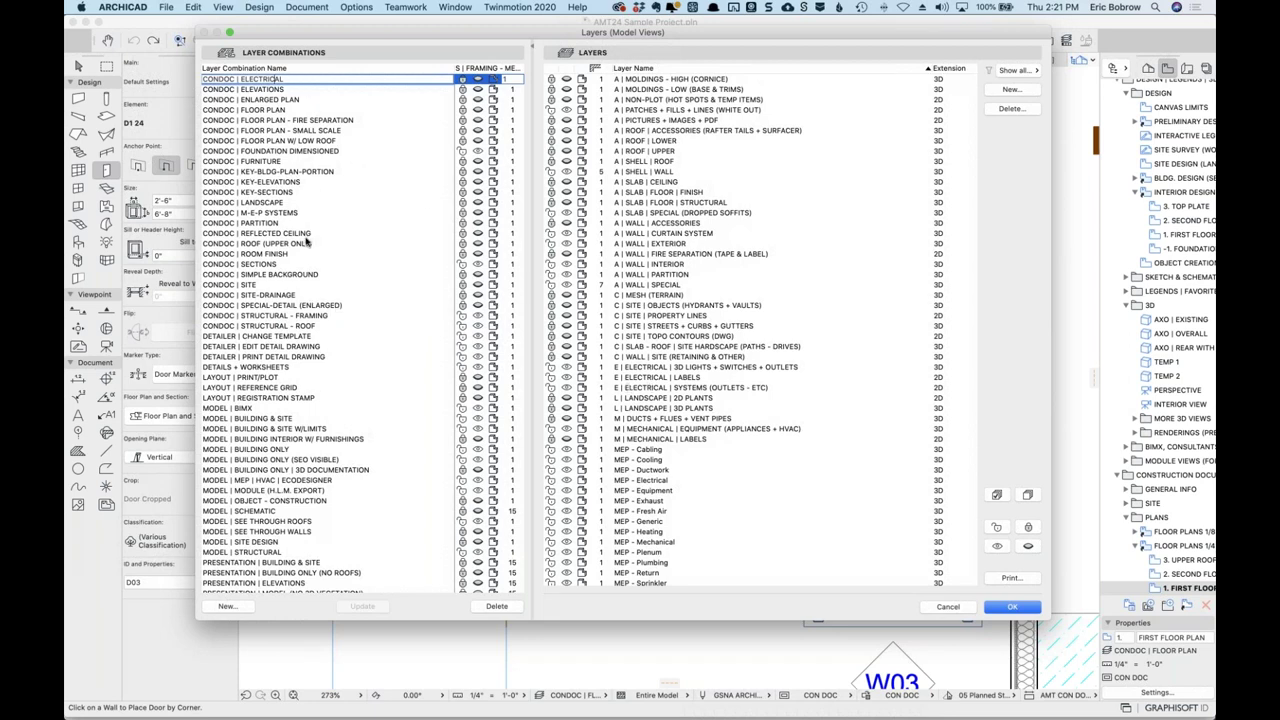
pyautogui.click(683, 368)
pyautogui.click(690, 368)
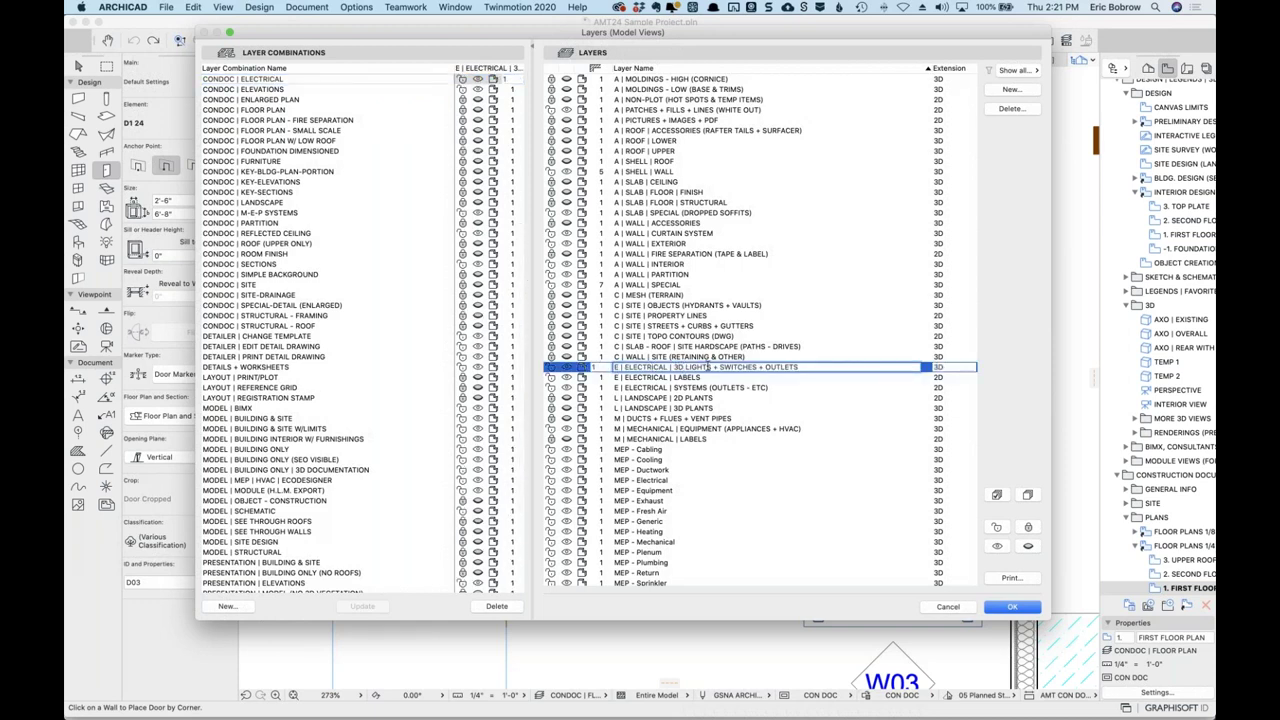
pyautogui.scroll(2, 413, 147)
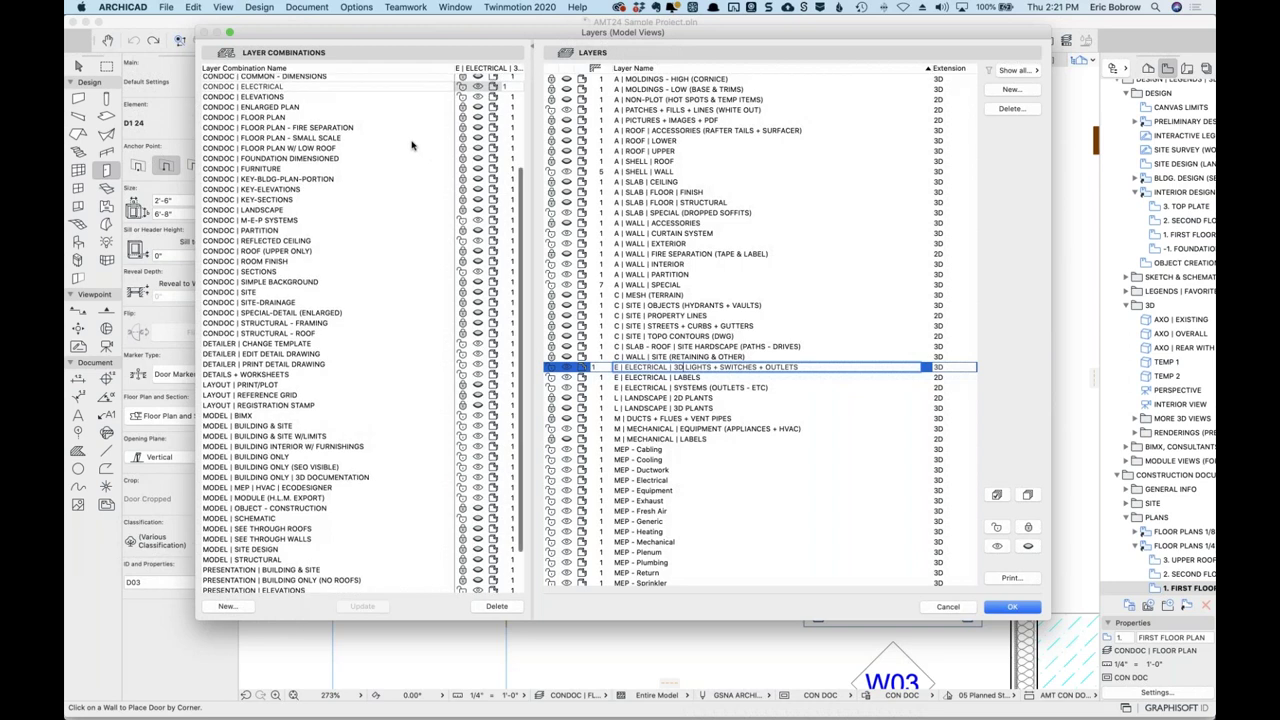
pyautogui.scroll(2, 413, 147)
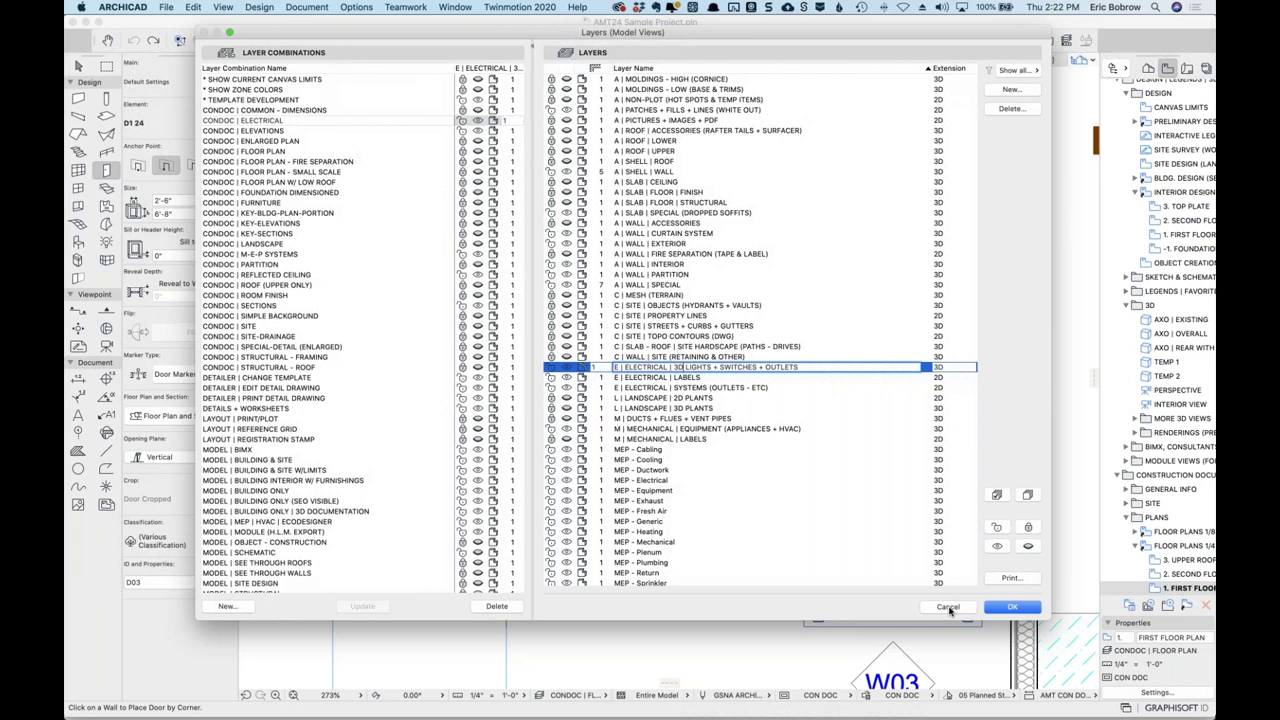
pyautogui.click(947, 608)
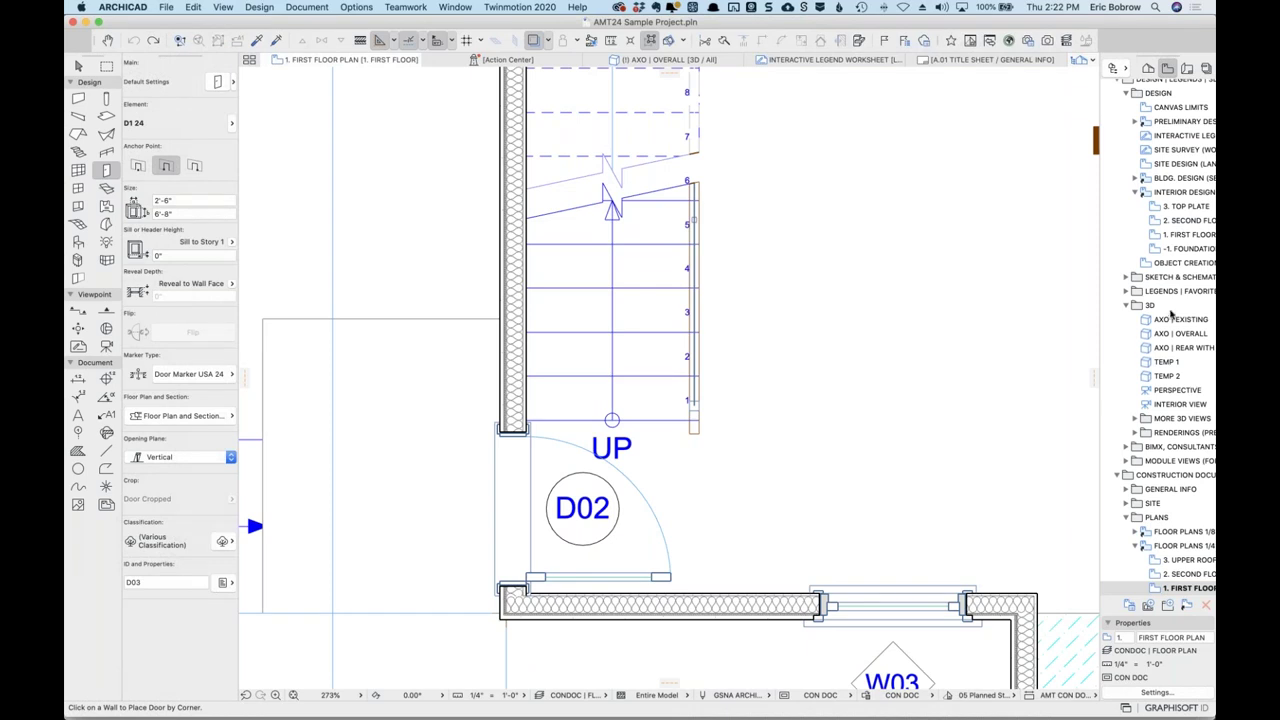
# Widen the Navigator view list so full view names show, then bring Slack forward.
pyautogui.scroll(2, 1165, 316)
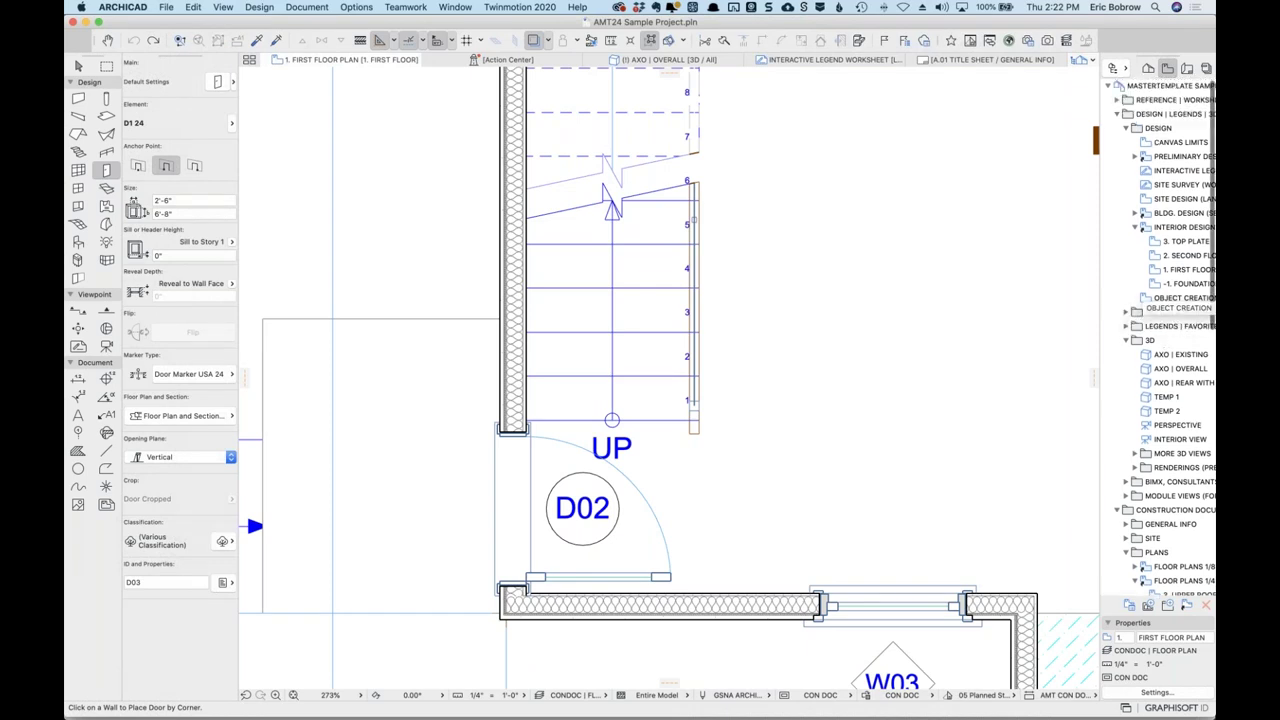
pyautogui.moveTo(1098, 296); pyautogui.dragTo(1036, 292)
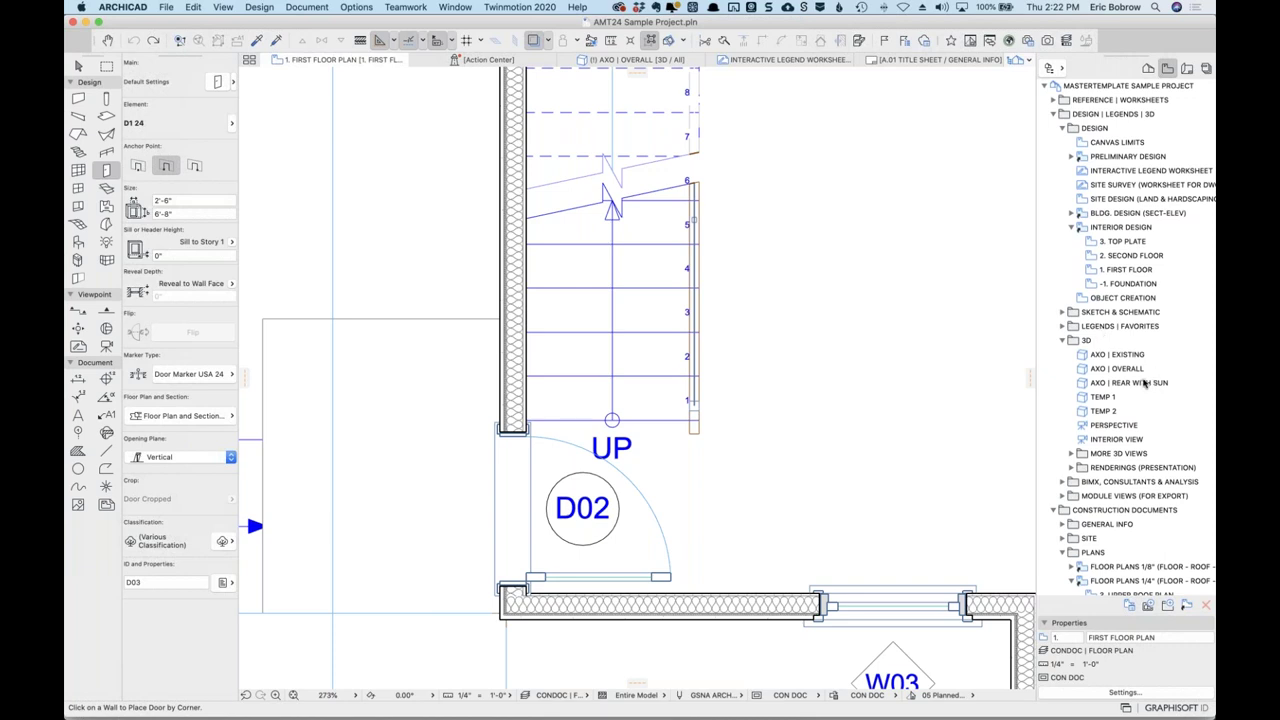
pyautogui.scroll(-5, 1140, 400)
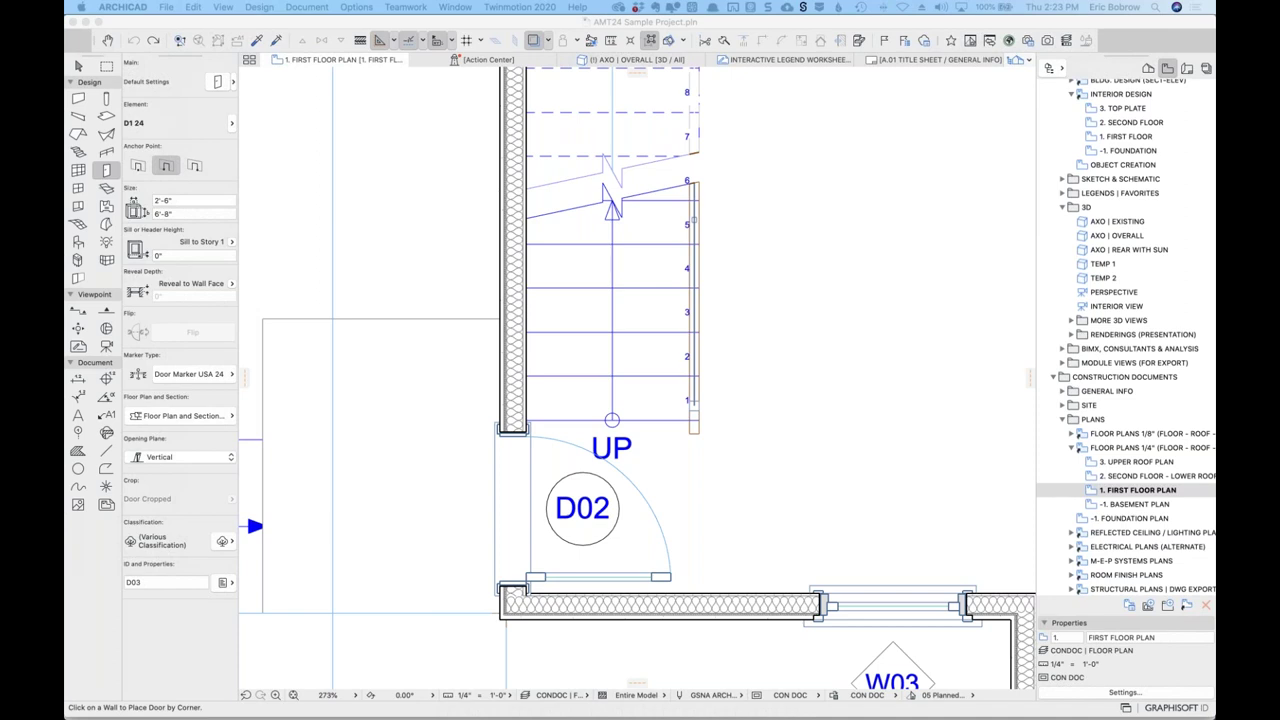
pyautogui.press('super+Tab')
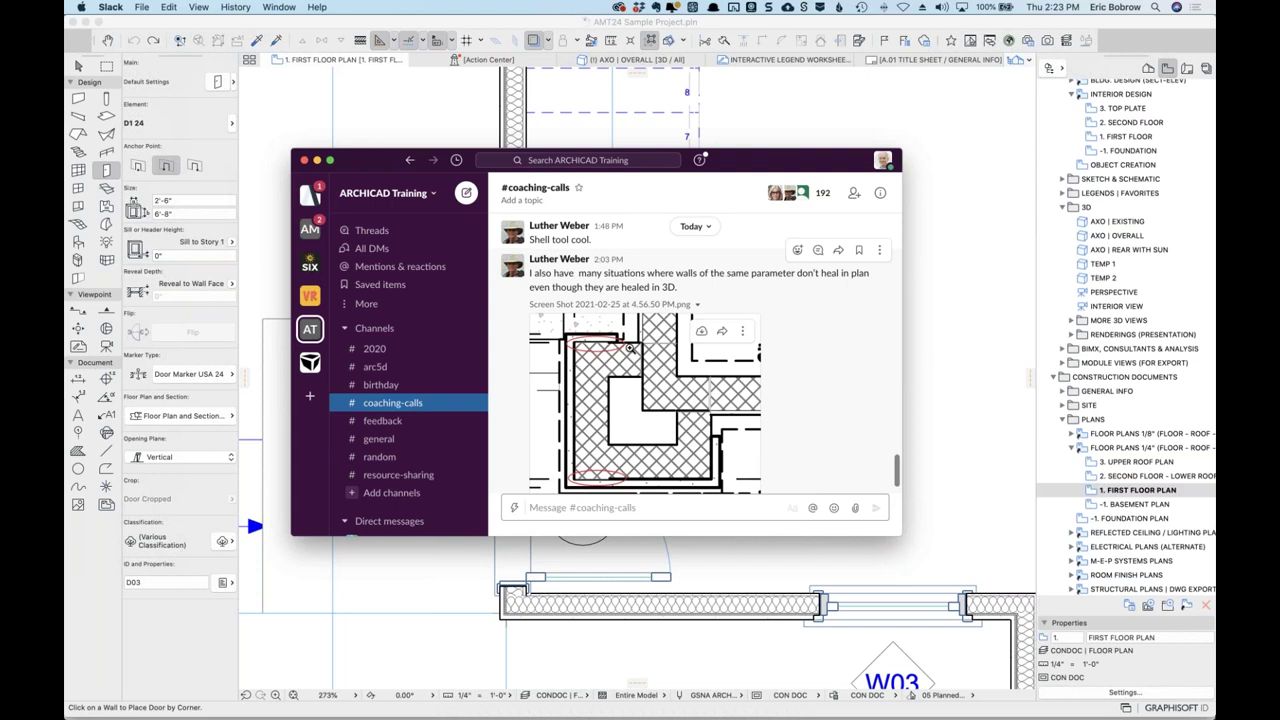
# View the posted wall-cleanup screenshot enlarged, close it, and minimize Slack.
pyautogui.click(630, 348)
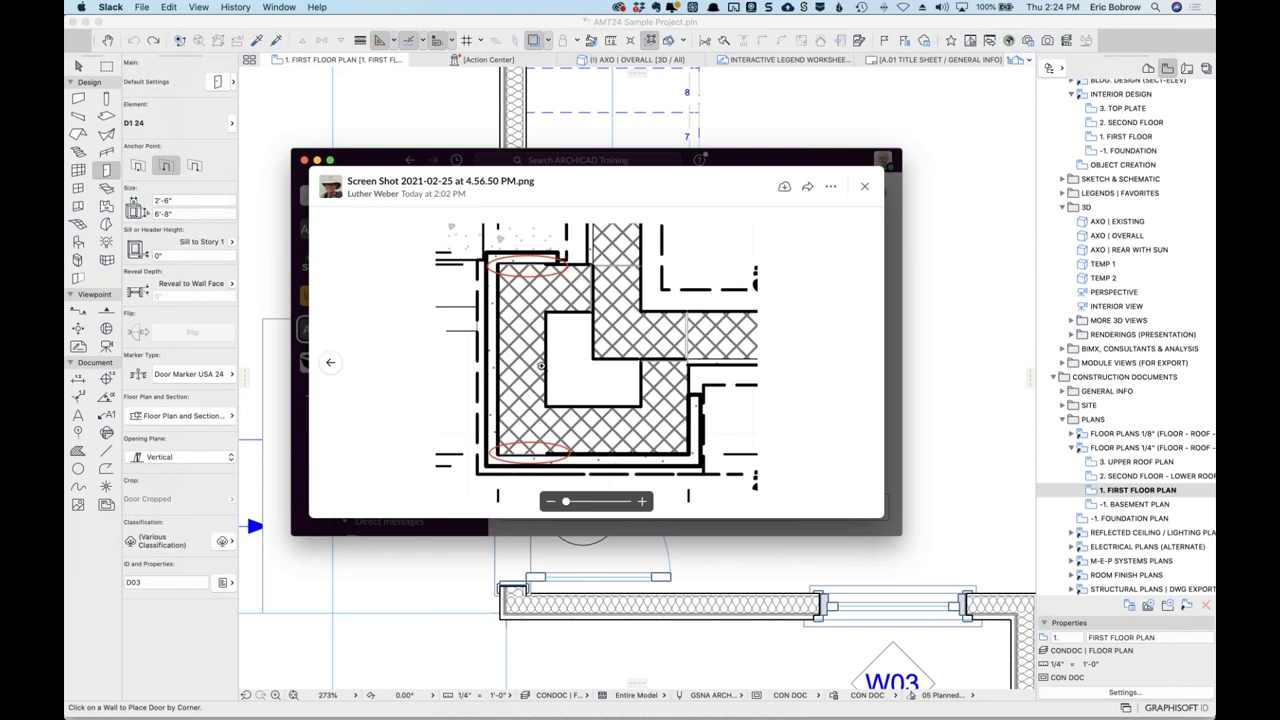
pyautogui.click(865, 189)
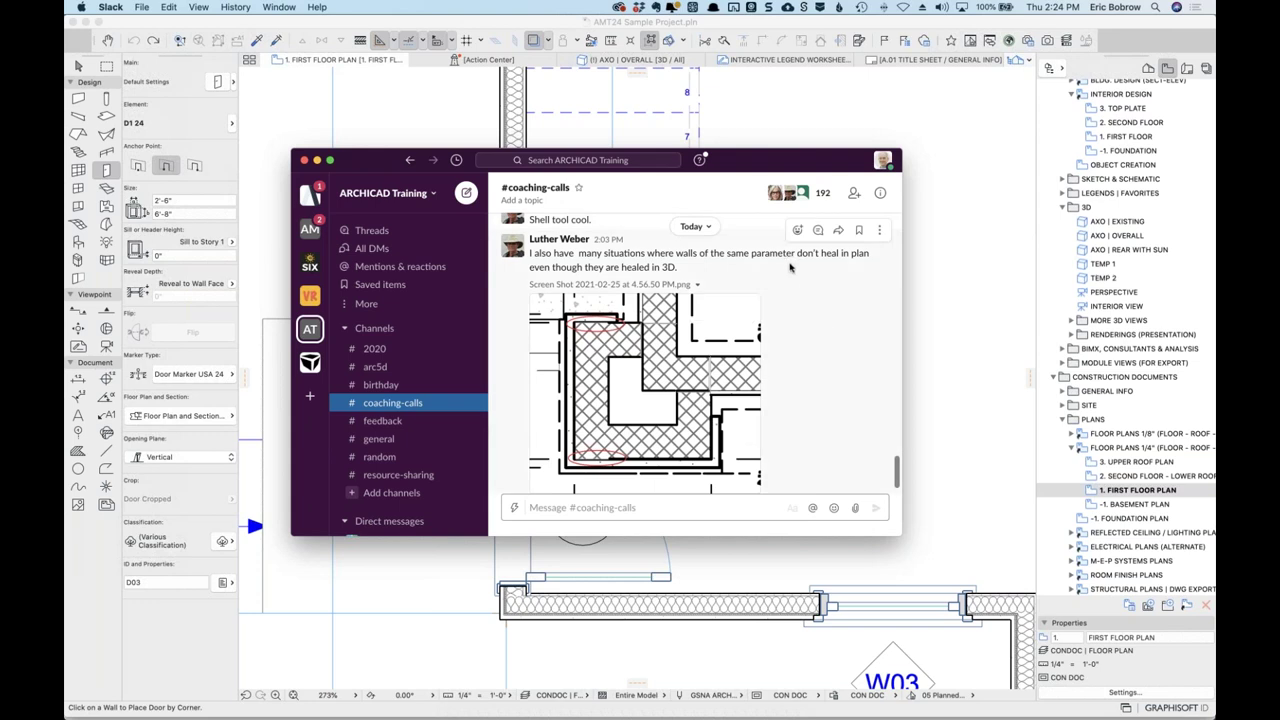
pyautogui.doubleClick(749, 170)
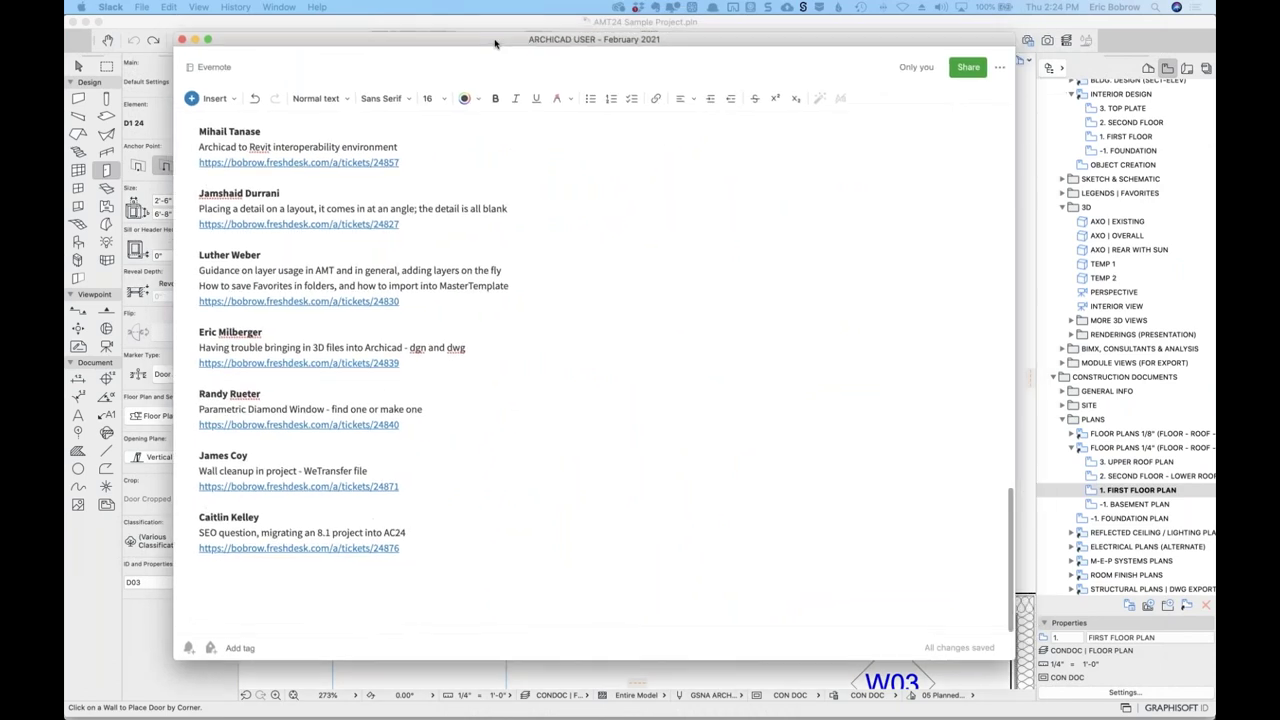
# Move the layer-usage question entry to the end of the list.
pyautogui.moveTo(198, 252); pyautogui.dragTo(195, 321)
pyautogui.press('super+x')
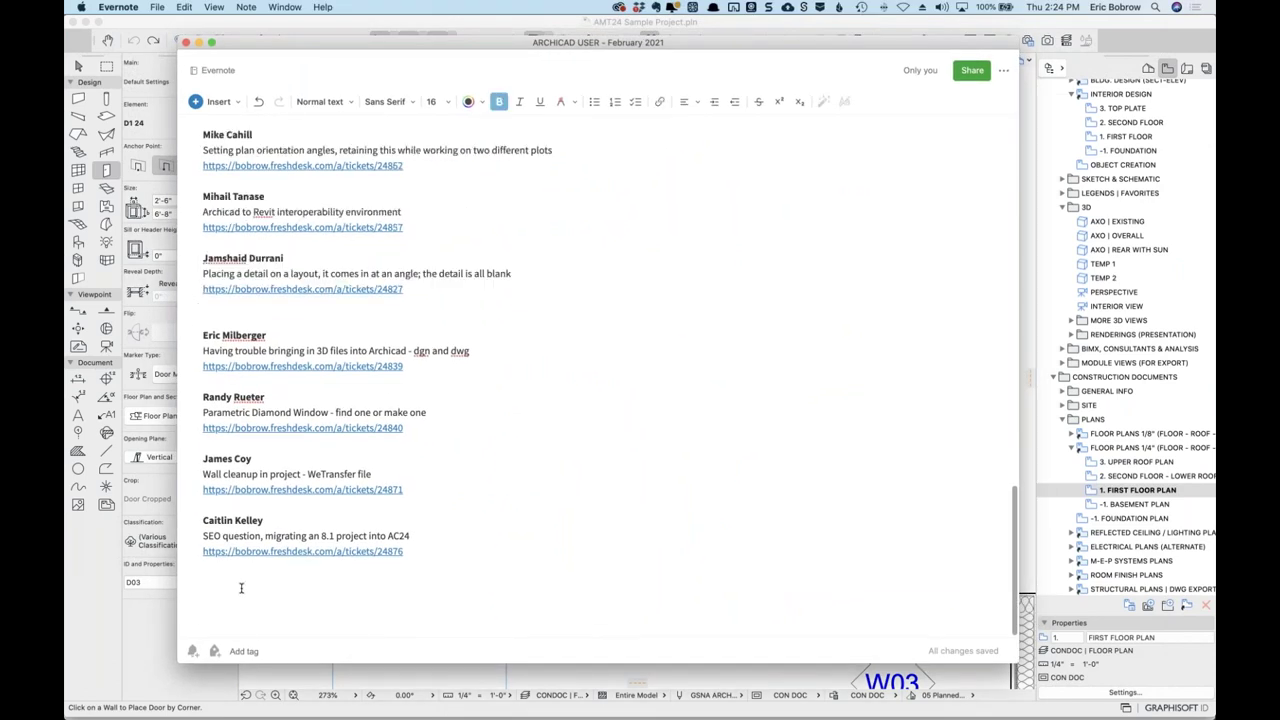
pyautogui.click(241, 588)
pyautogui.press('super+v')
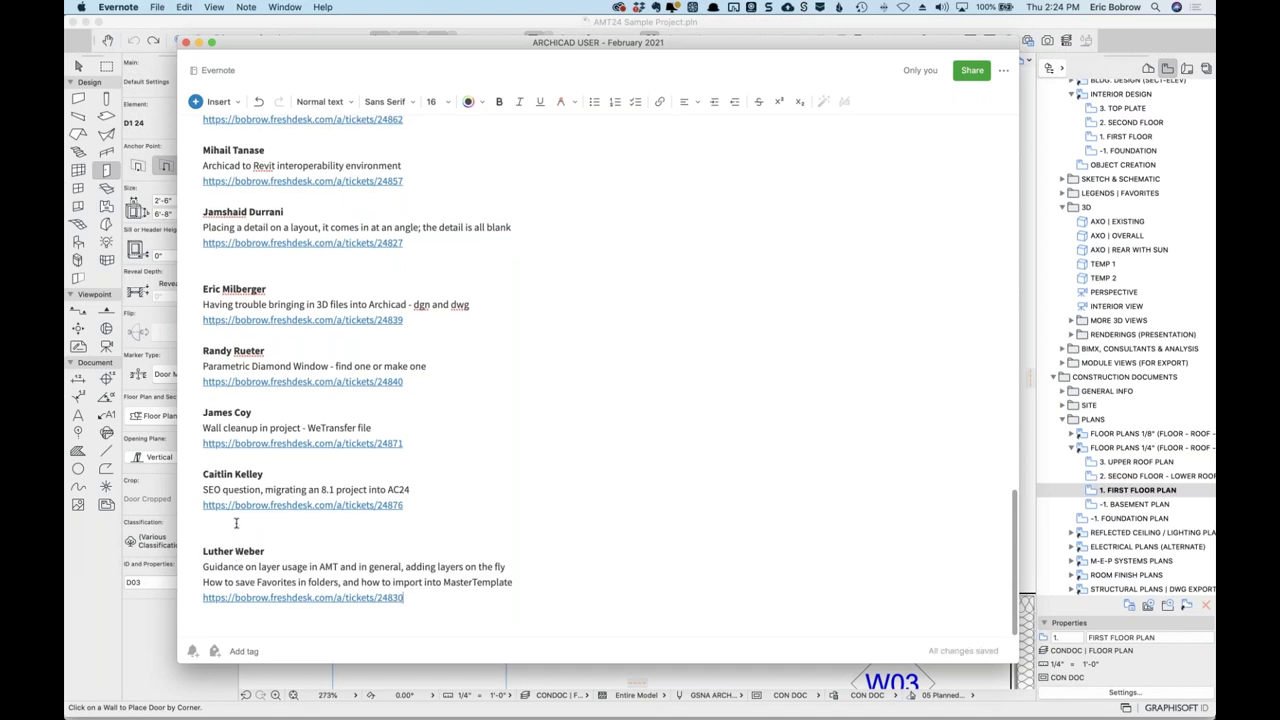
pyautogui.press('BackSpace')
# Add a bold 24-point COMPLETED heading below the wall cleanup entry.
pyautogui.click(236, 472)
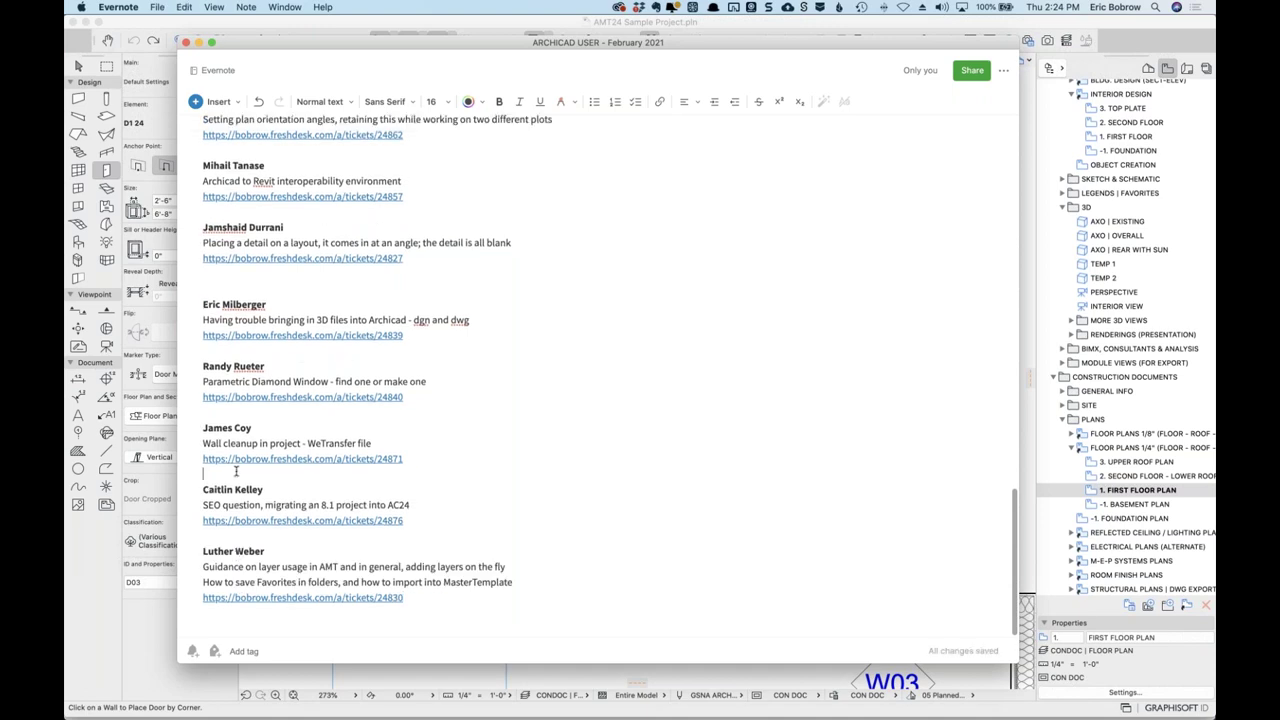
pyautogui.press('Return')
pyautogui.write('COMP')
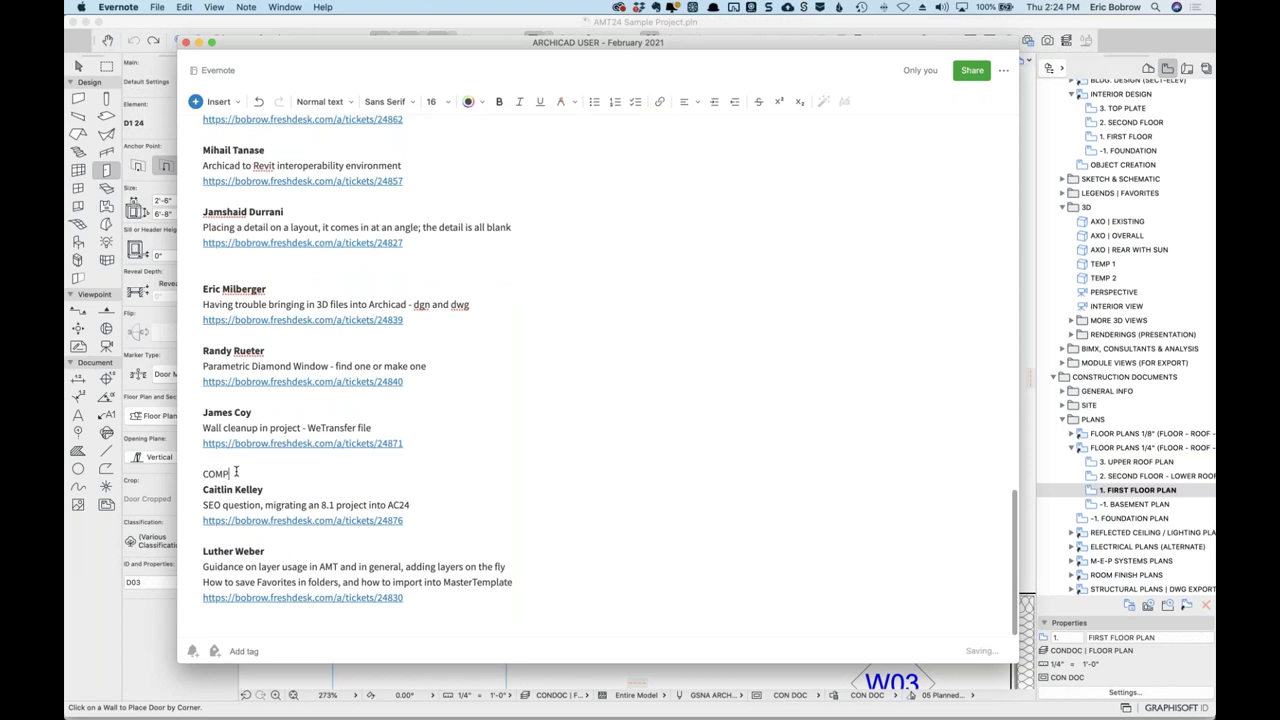
pyautogui.write('LETED')
pyautogui.press('Return')
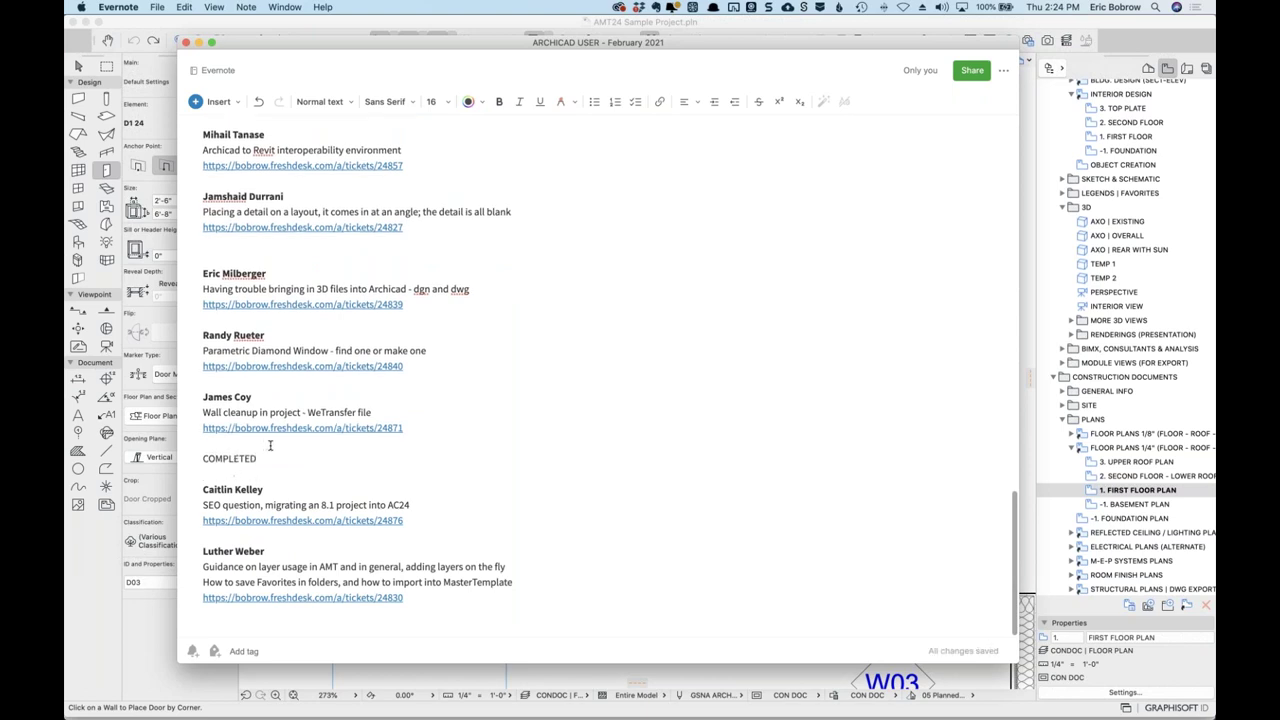
pyautogui.moveTo(266, 455); pyautogui.dragTo(192, 458)
pyautogui.press('super+b')
pyautogui.click(436, 101)
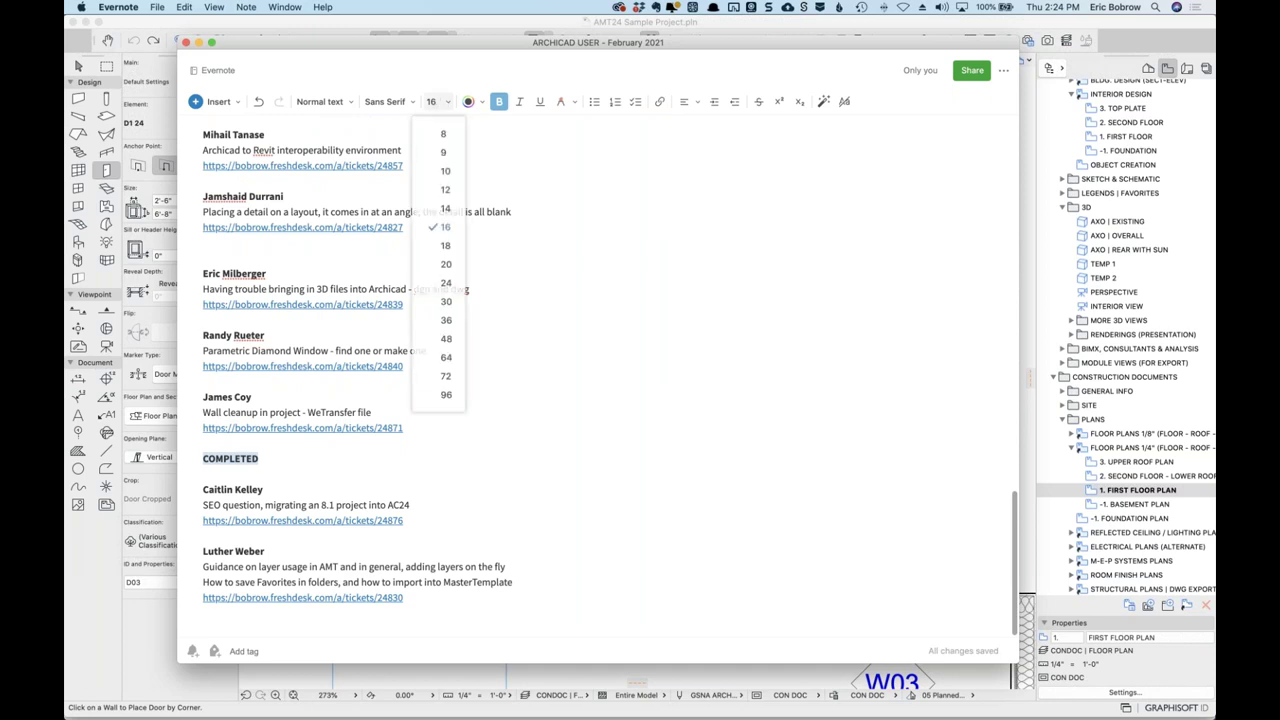
pyautogui.click(449, 284)
pyautogui.click(485, 436)
# Move the answered three-question doors/windows entry under COMPLETED.
pyautogui.scroll(15, 485, 436)
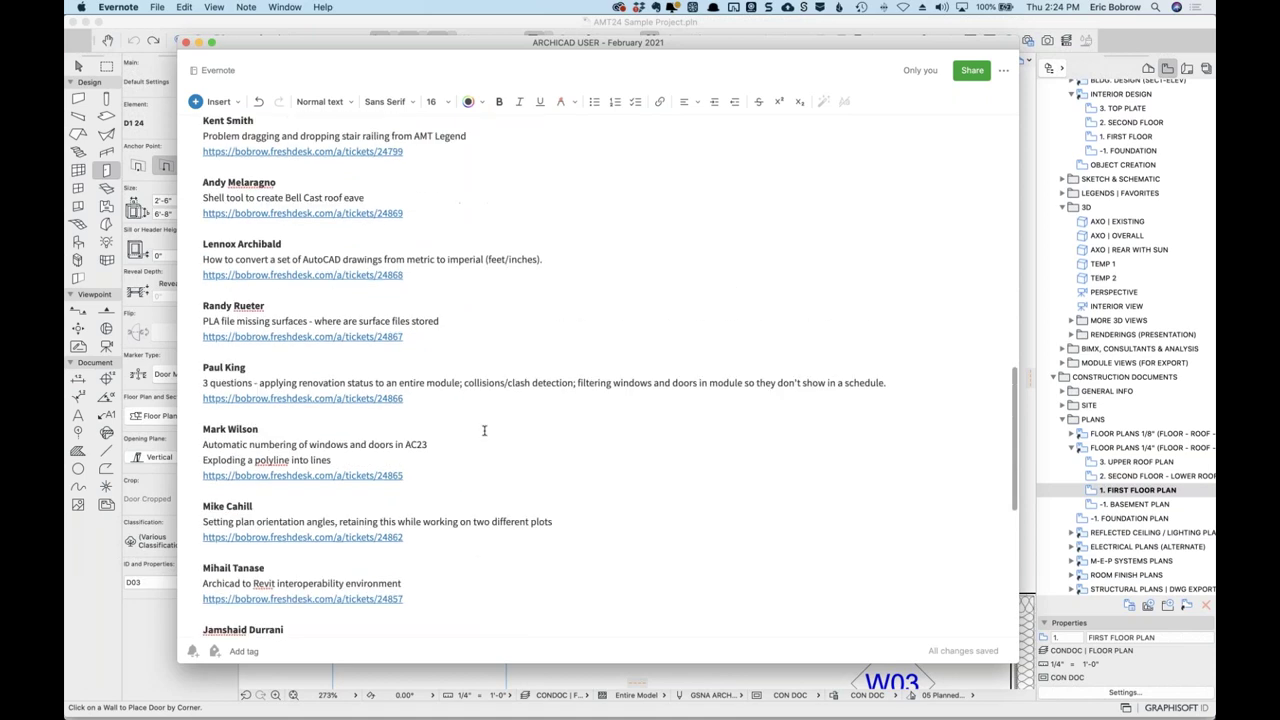
pyautogui.scroll(3, 483, 430)
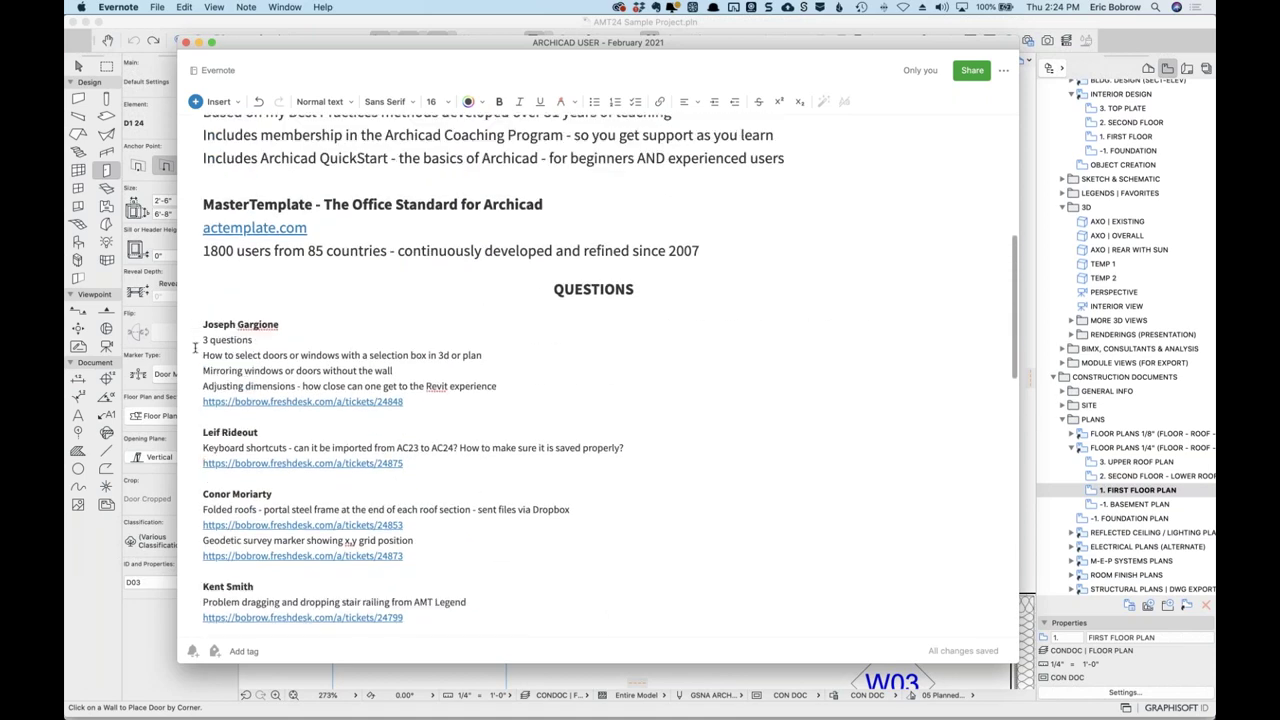
pyautogui.moveTo(199, 324); pyautogui.dragTo(196, 416)
pyautogui.press('BackSpace')
pyautogui.scroll(-15, 310, 488)
pyautogui.click(305, 476)
pyautogui.press('super+v')
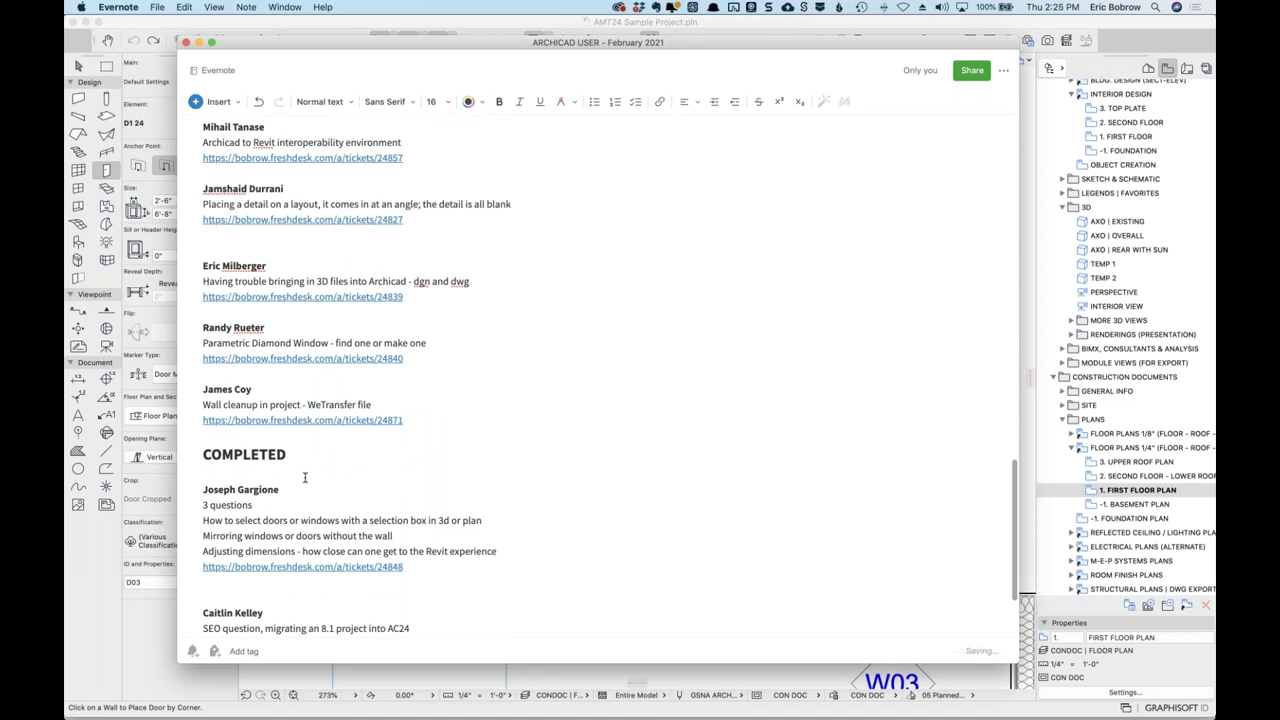
# Move the Bell Cast roof eave entry under COMPLETED after the first completed entry.
pyautogui.scroll(15, 410, 308)
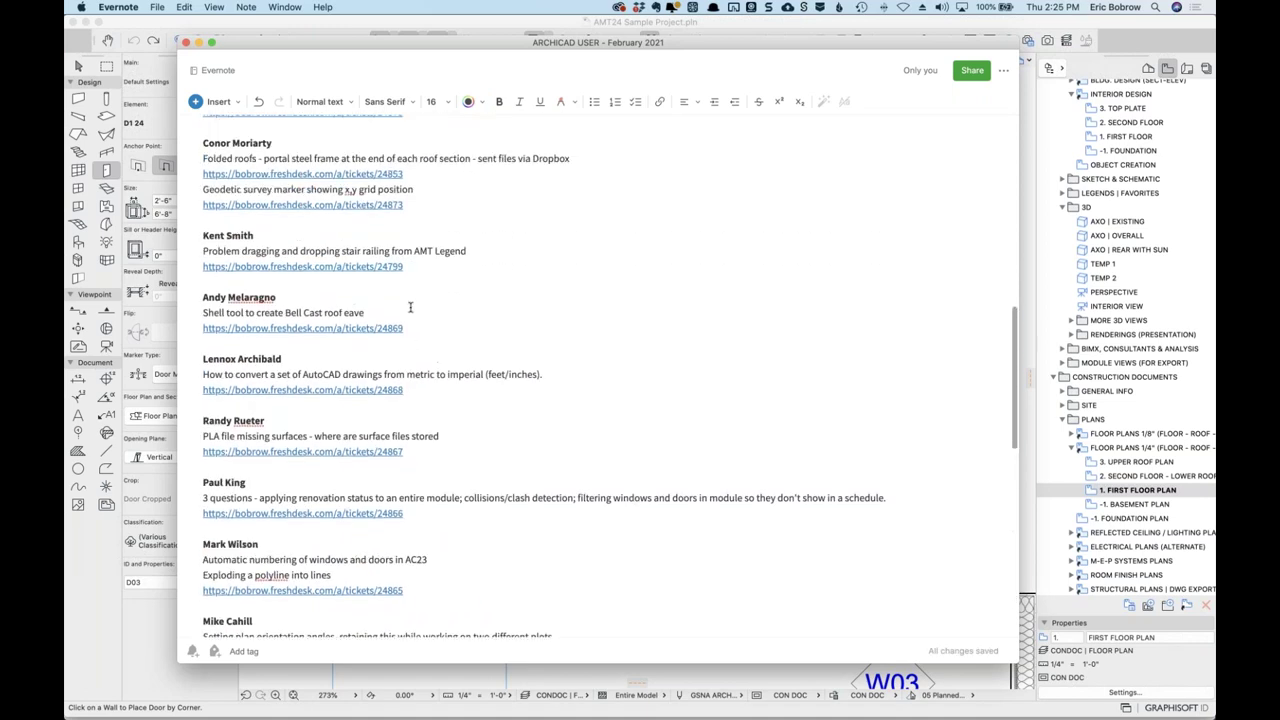
pyautogui.scroll(-5, 410, 308)
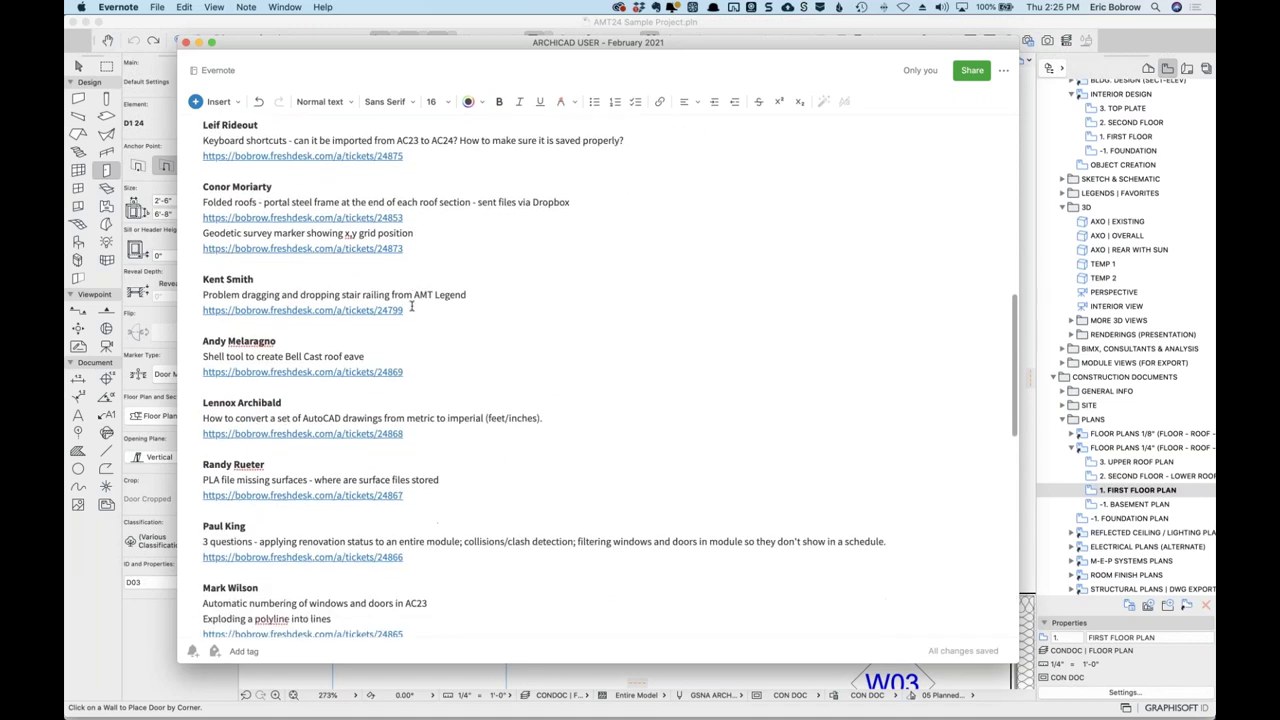
pyautogui.moveTo(203, 265); pyautogui.dragTo(206, 311)
pyautogui.press('BackSpace')
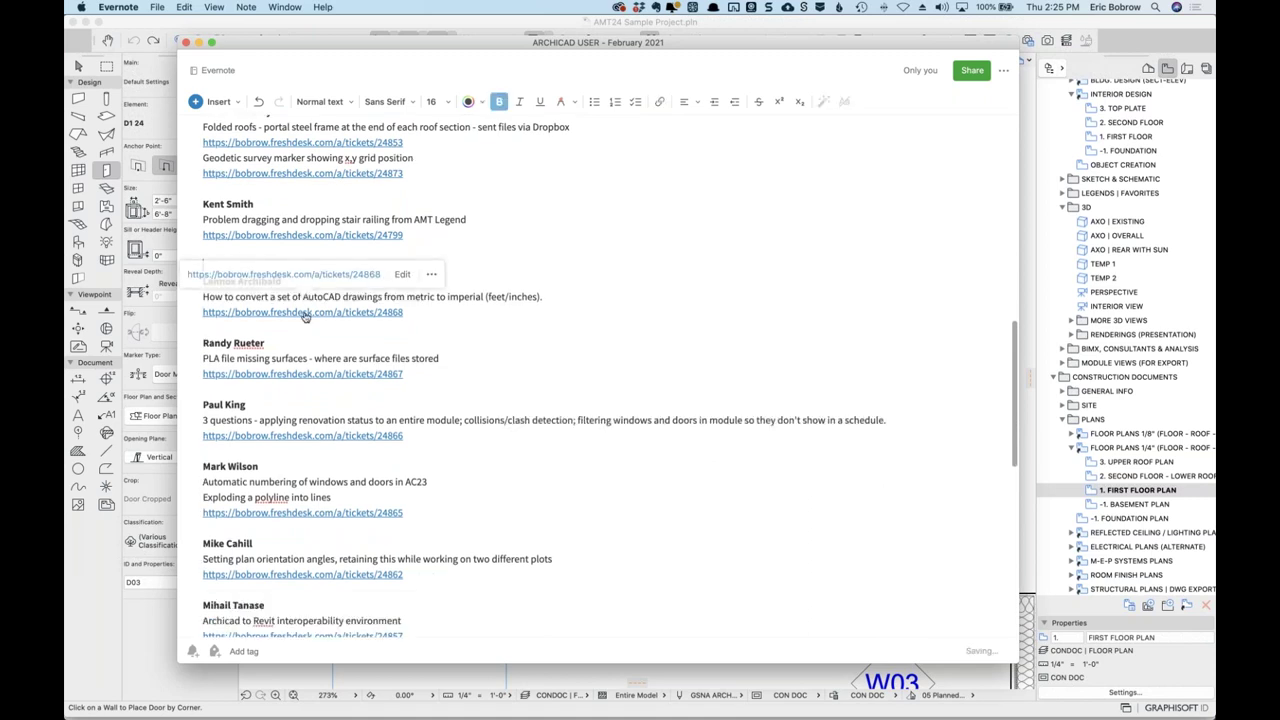
pyautogui.scroll(-14, 407, 355)
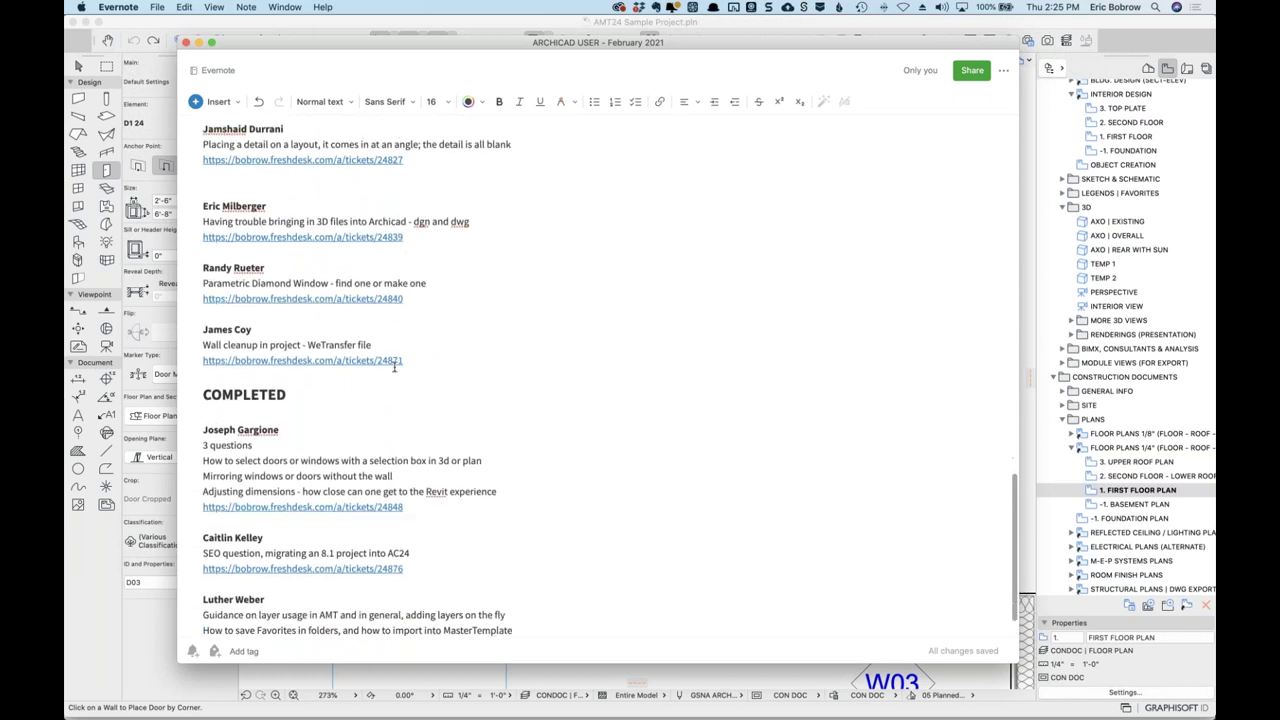
pyautogui.click(421, 457)
pyautogui.press('Return')
pyautogui.press('Return')
pyautogui.press('super+v')
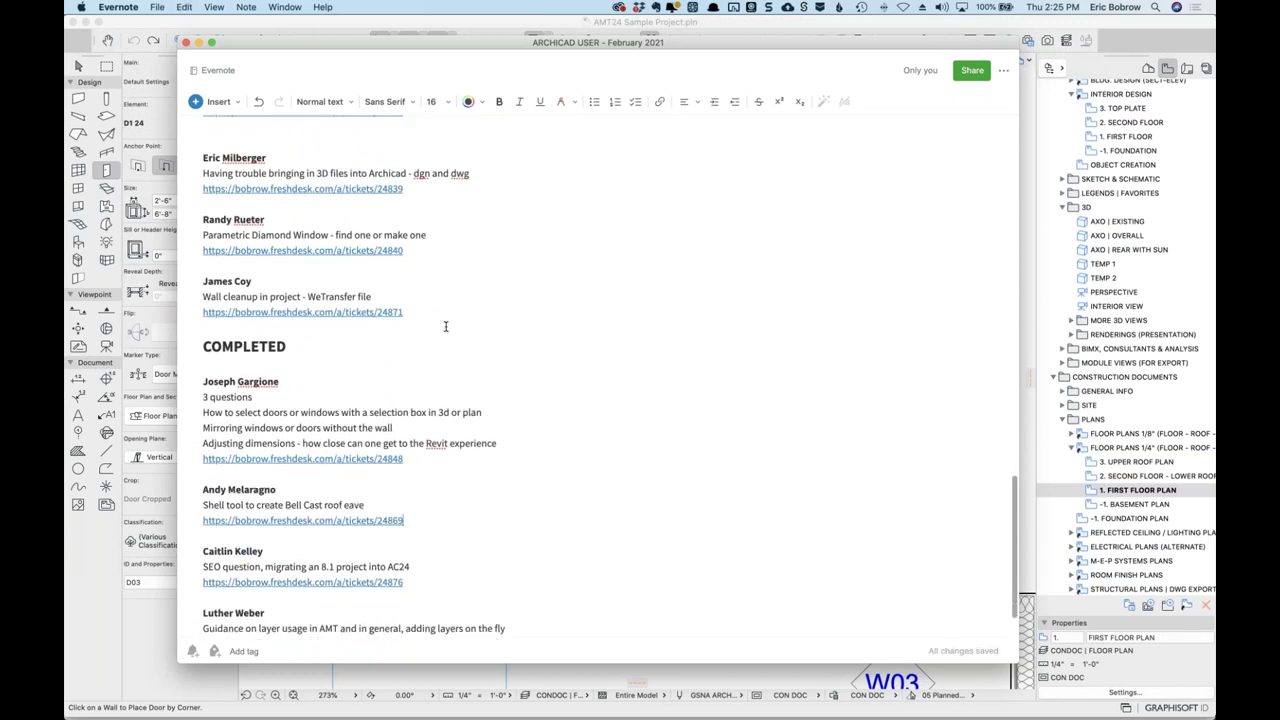
# Review the updated question list and close the note window with Cmd+W.
pyautogui.scroll(10, 444, 325)
pyautogui.scroll(5, 444, 330)
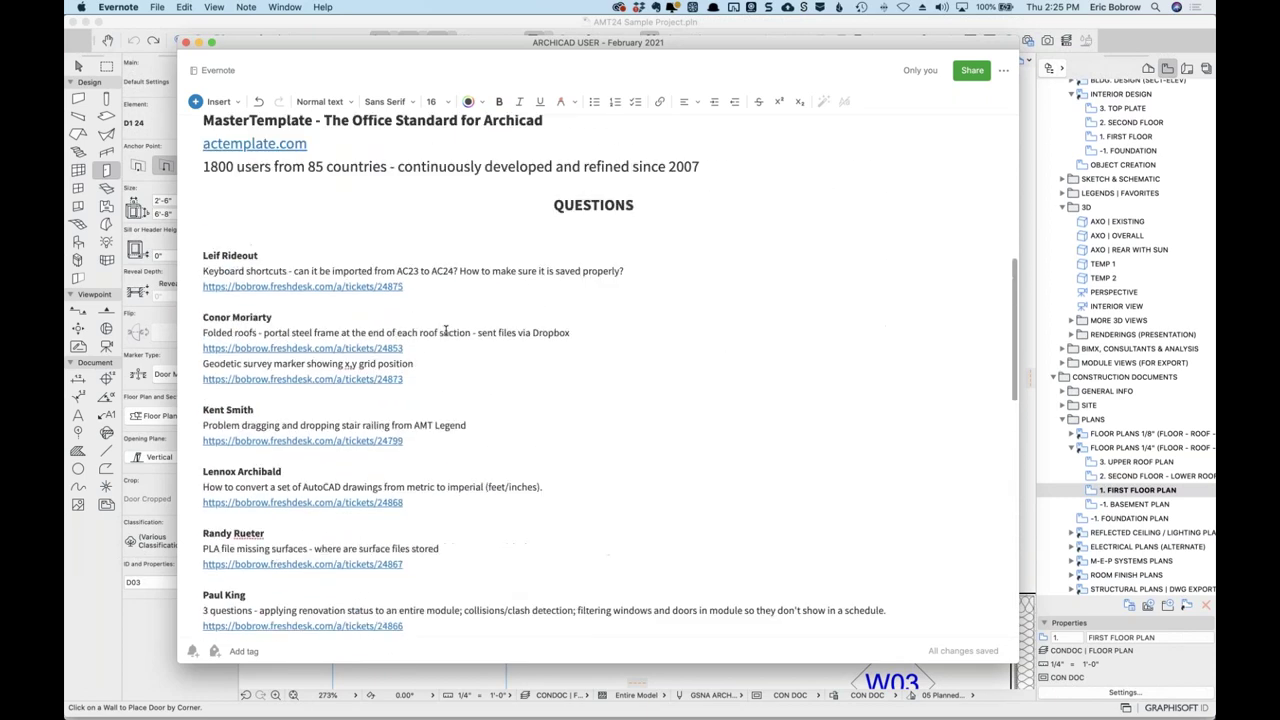
pyautogui.scroll(-1, 450, 344)
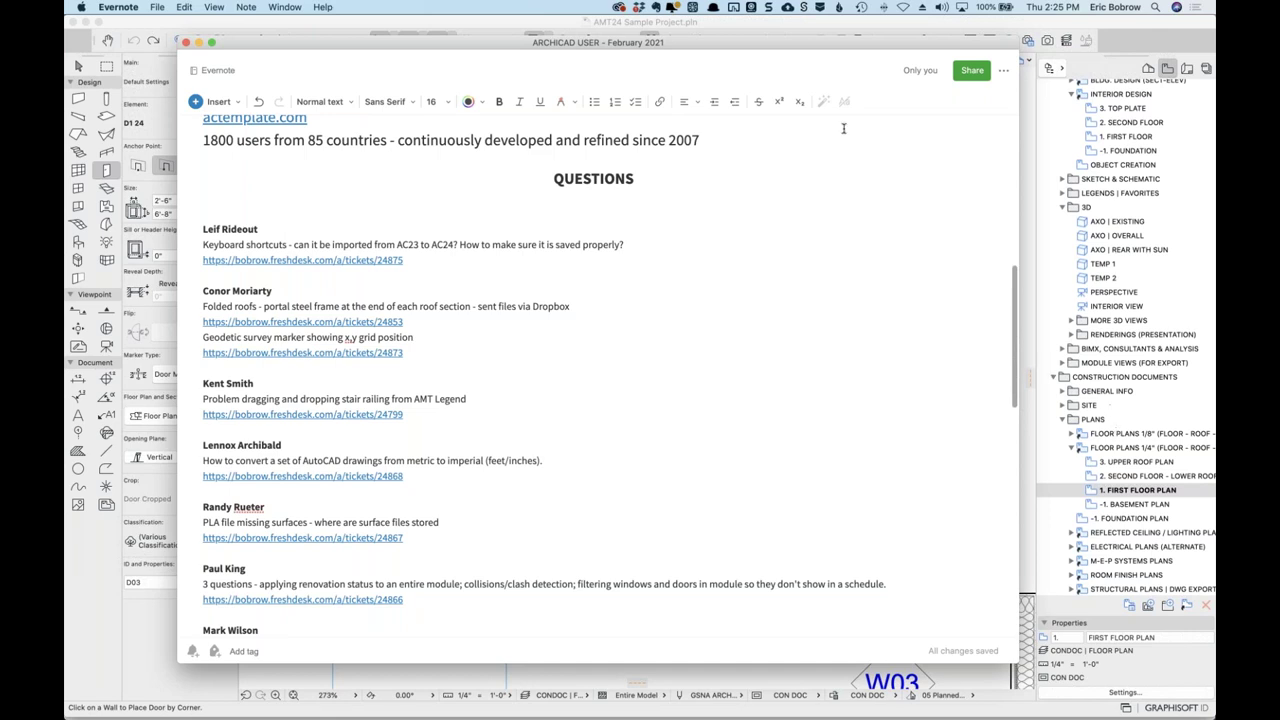
pyautogui.press('super+w')
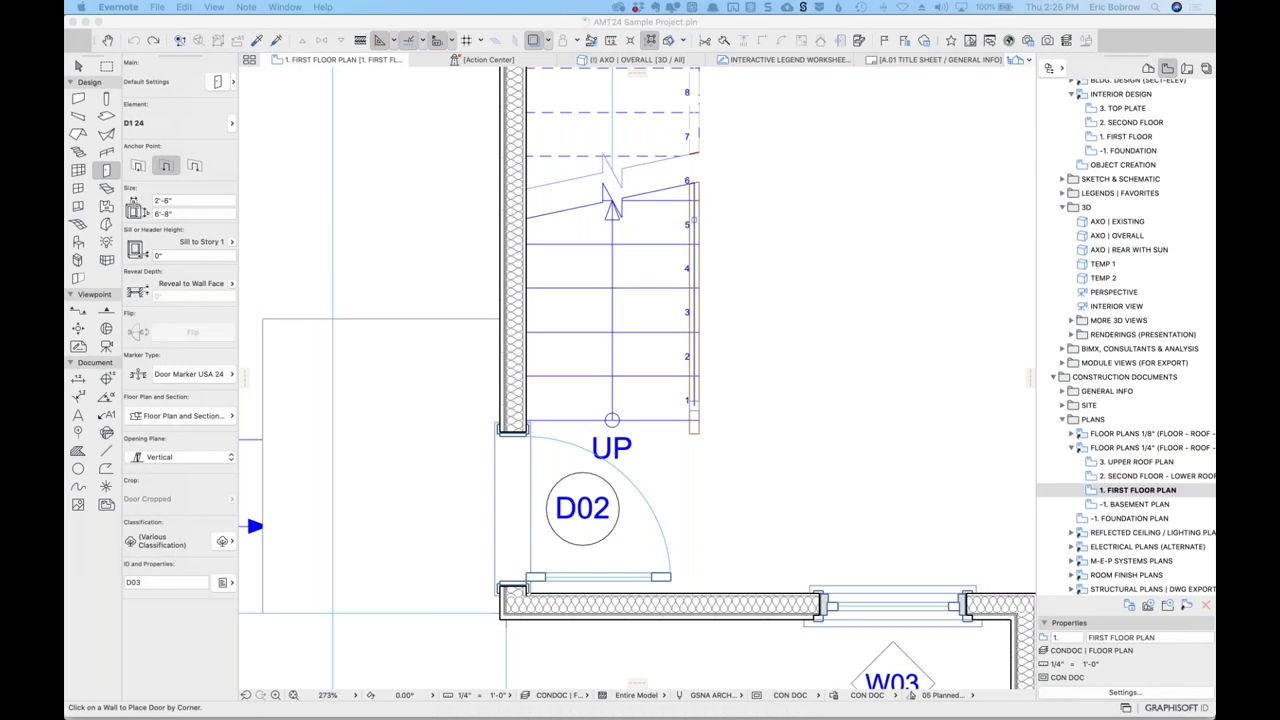
# Open Freshdesk ticket 24867 '.Pla missing surfaces' and scroll to the latest reply.
pyautogui.press('super+Tab')
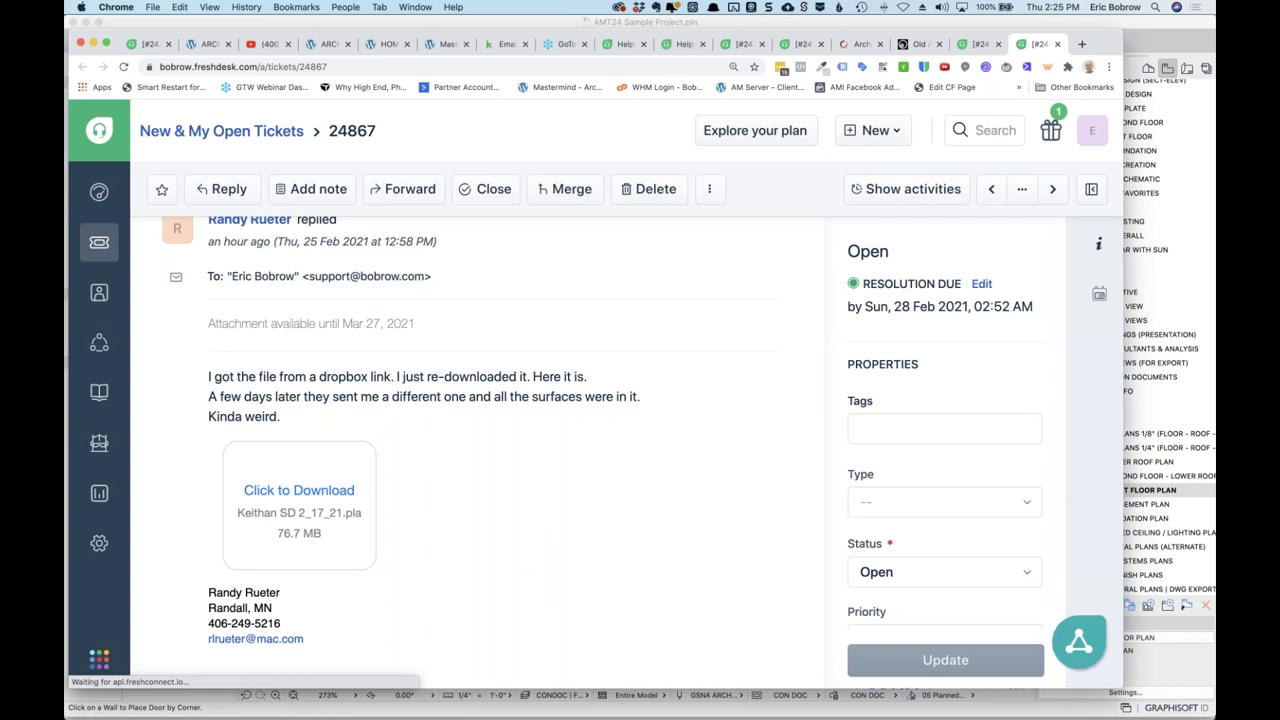
pyautogui.press('super+Tab')
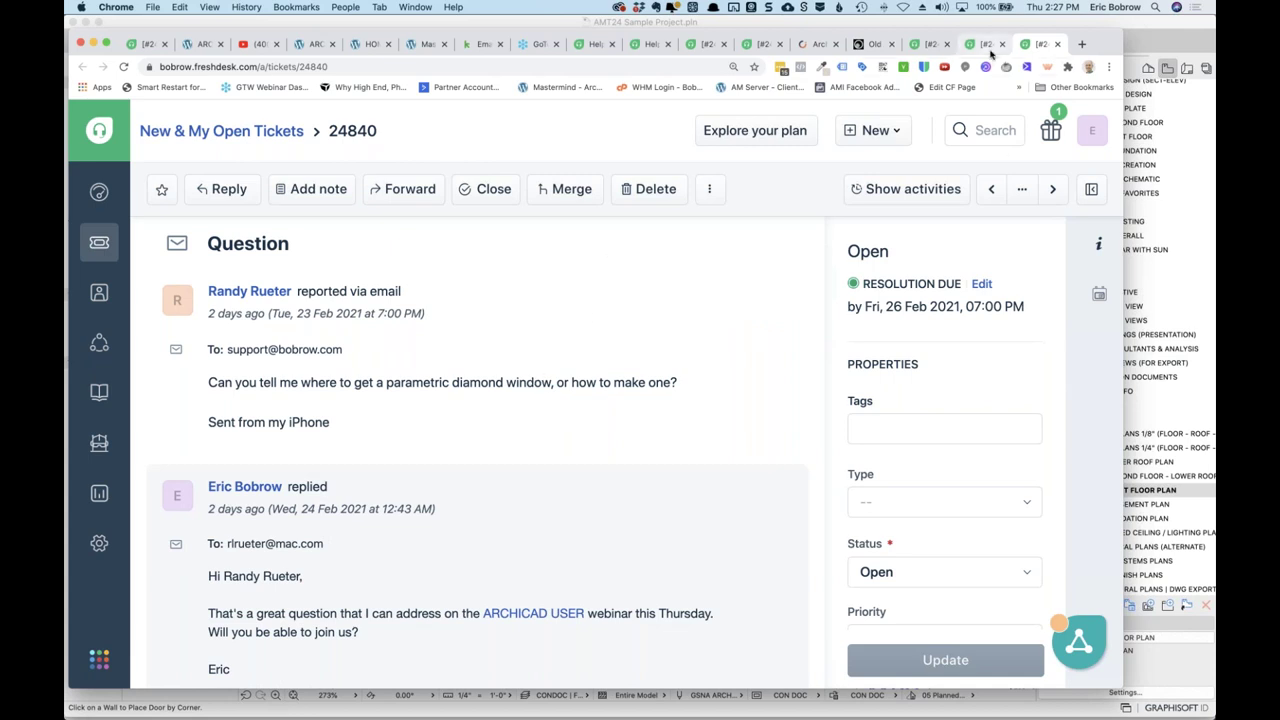
pyautogui.click(988, 45)
pyautogui.scroll(10, 523, 322)
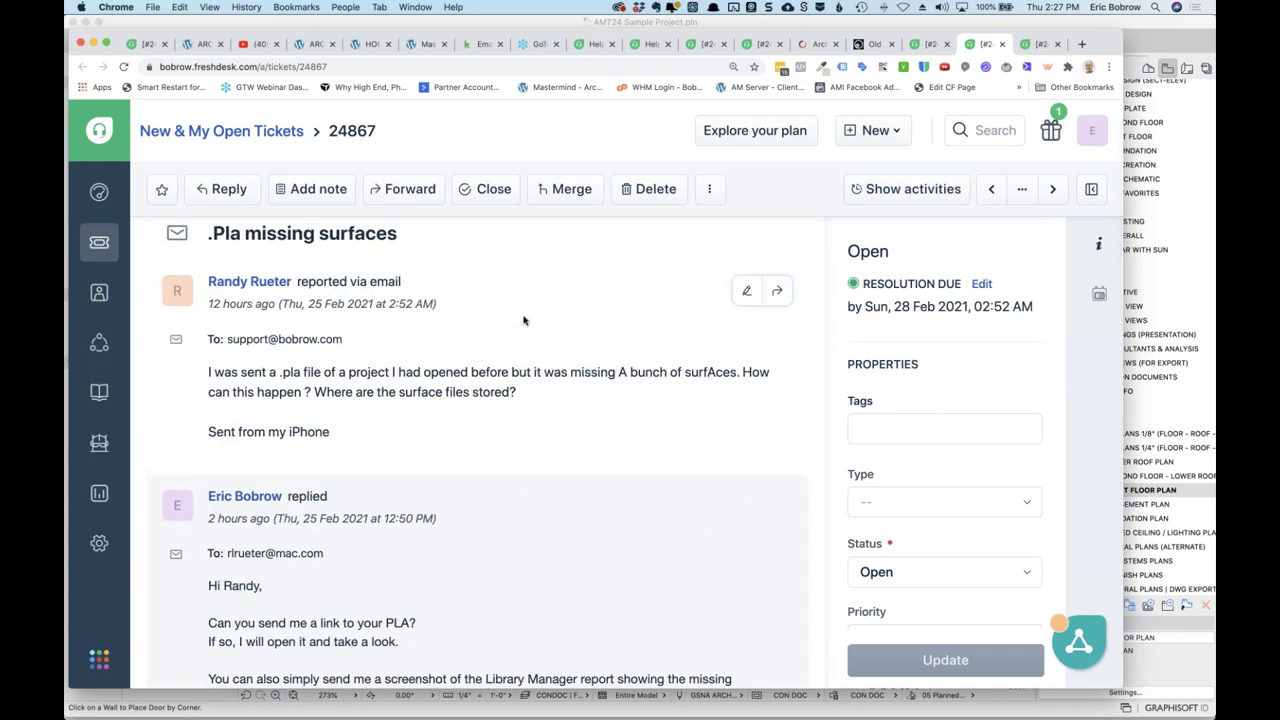
pyautogui.scroll(-10, 523, 321)
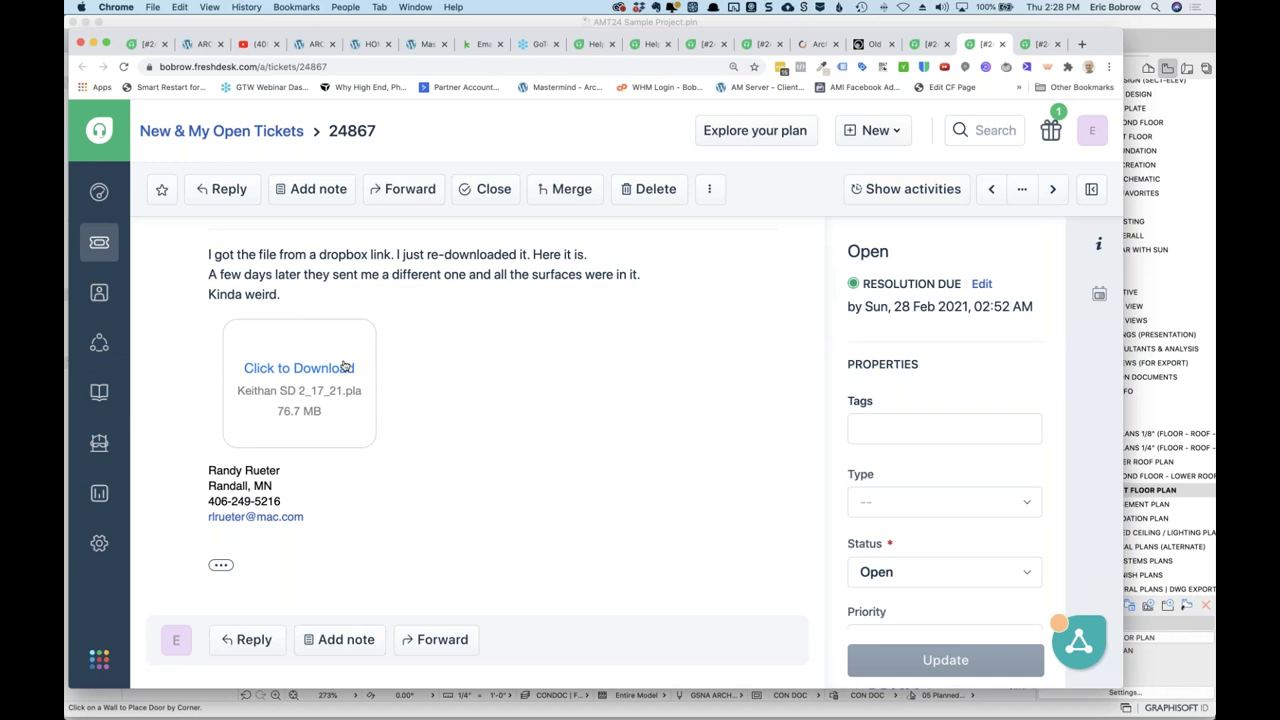
pyautogui.click(334, 370)
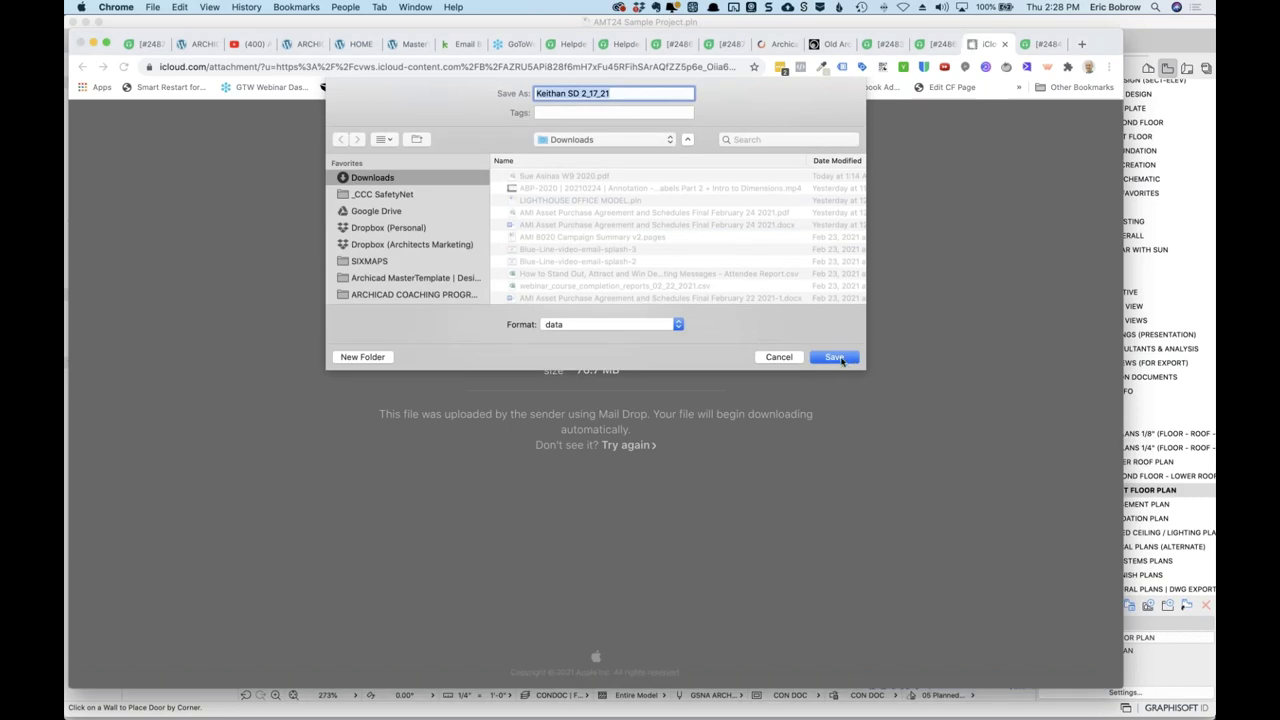
pyautogui.click(834, 357)
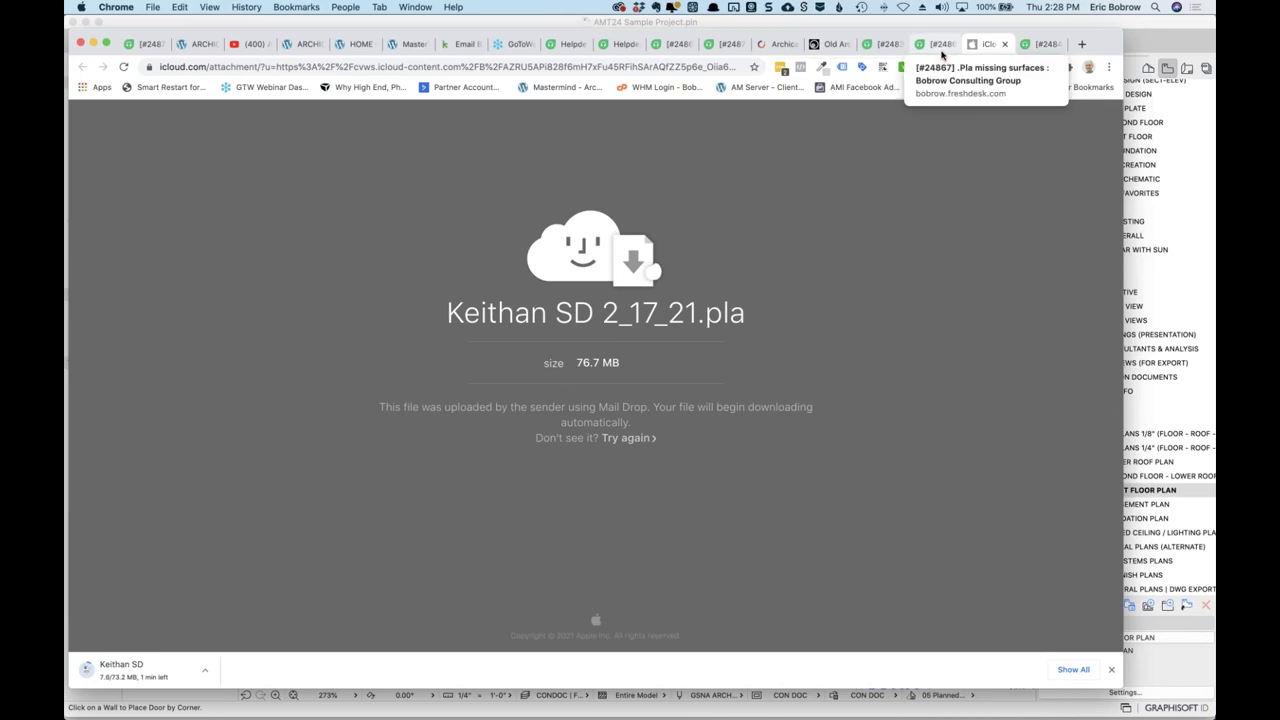
pyautogui.click(941, 44)
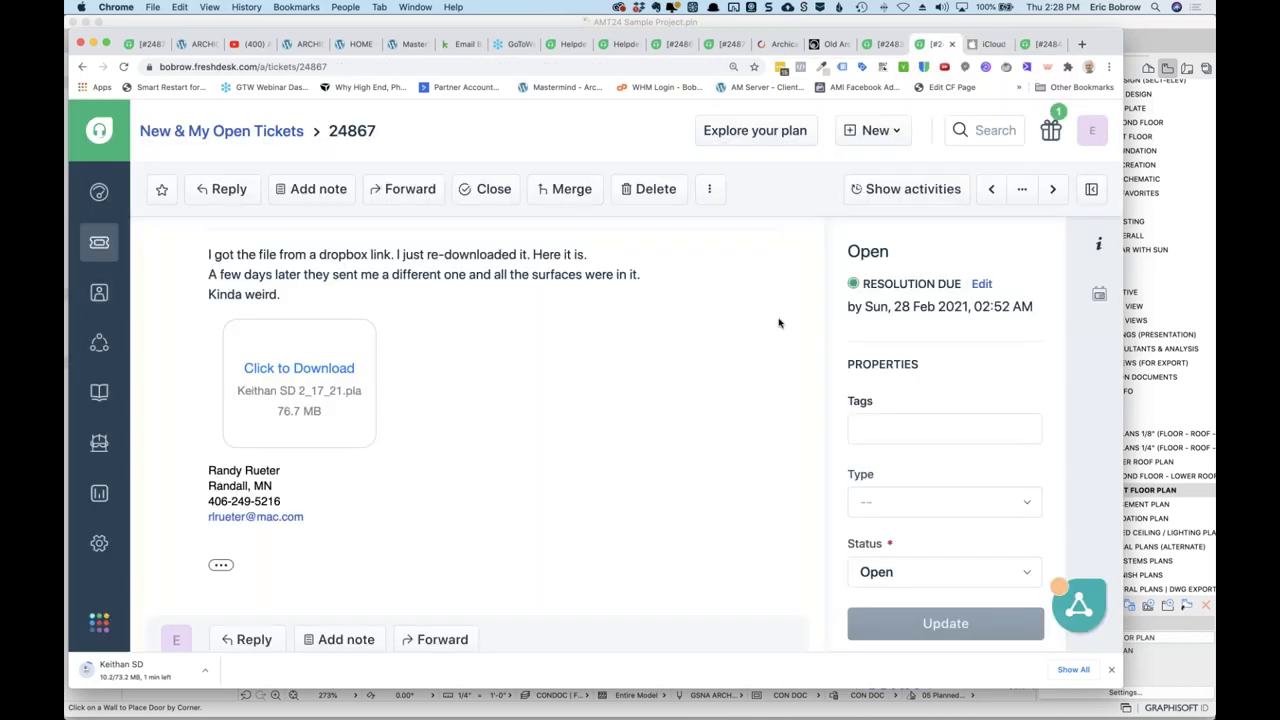
pyautogui.scroll(10, 562, 296)
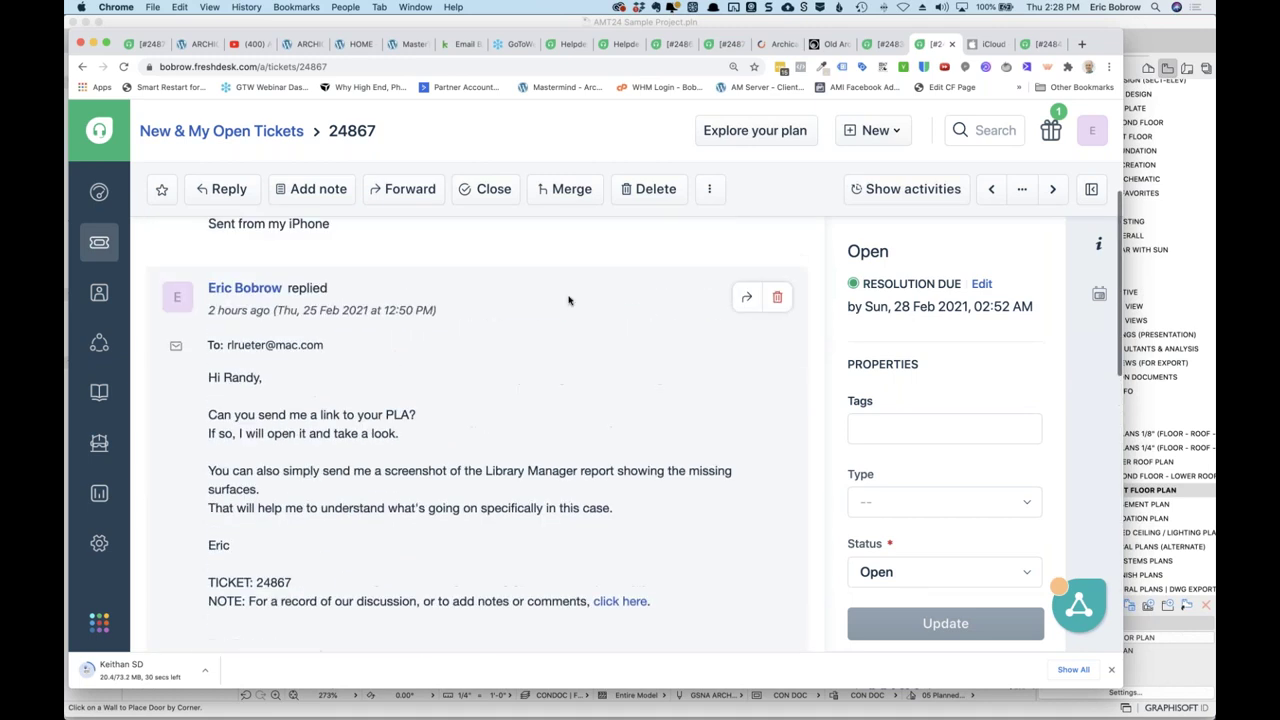
pyautogui.scroll(3, 574, 302)
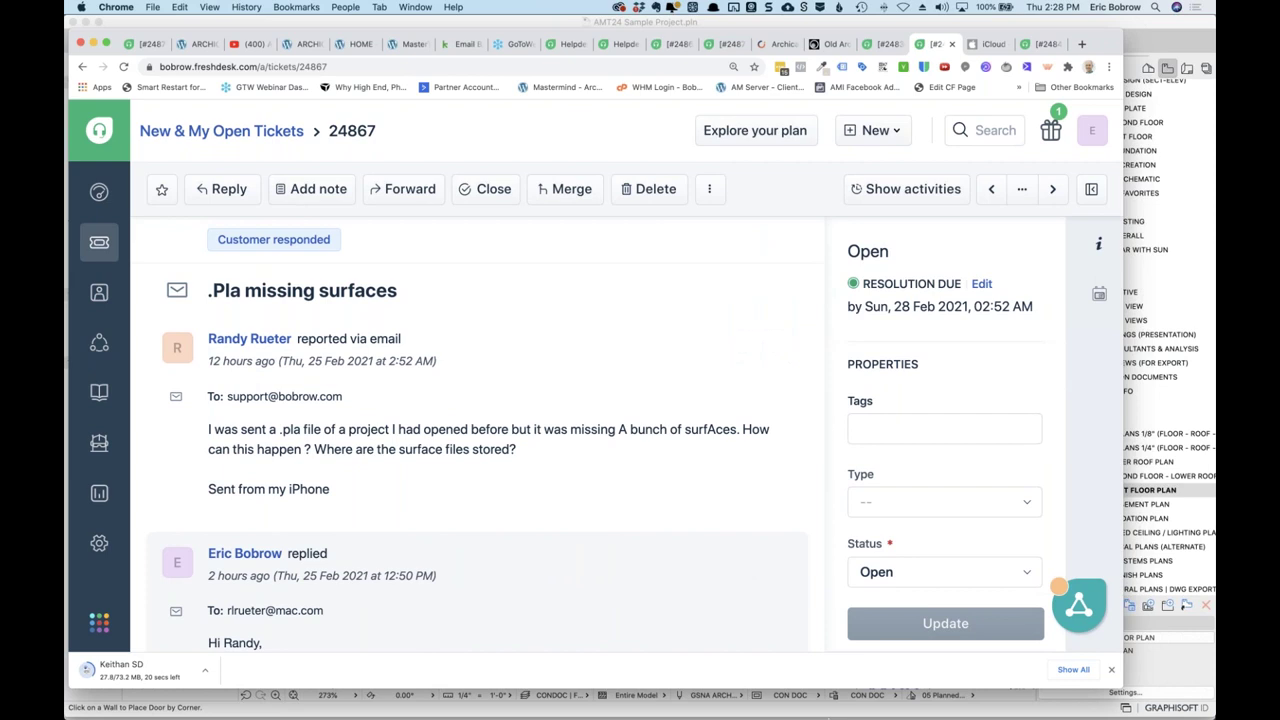
pyautogui.moveTo(829, 706)
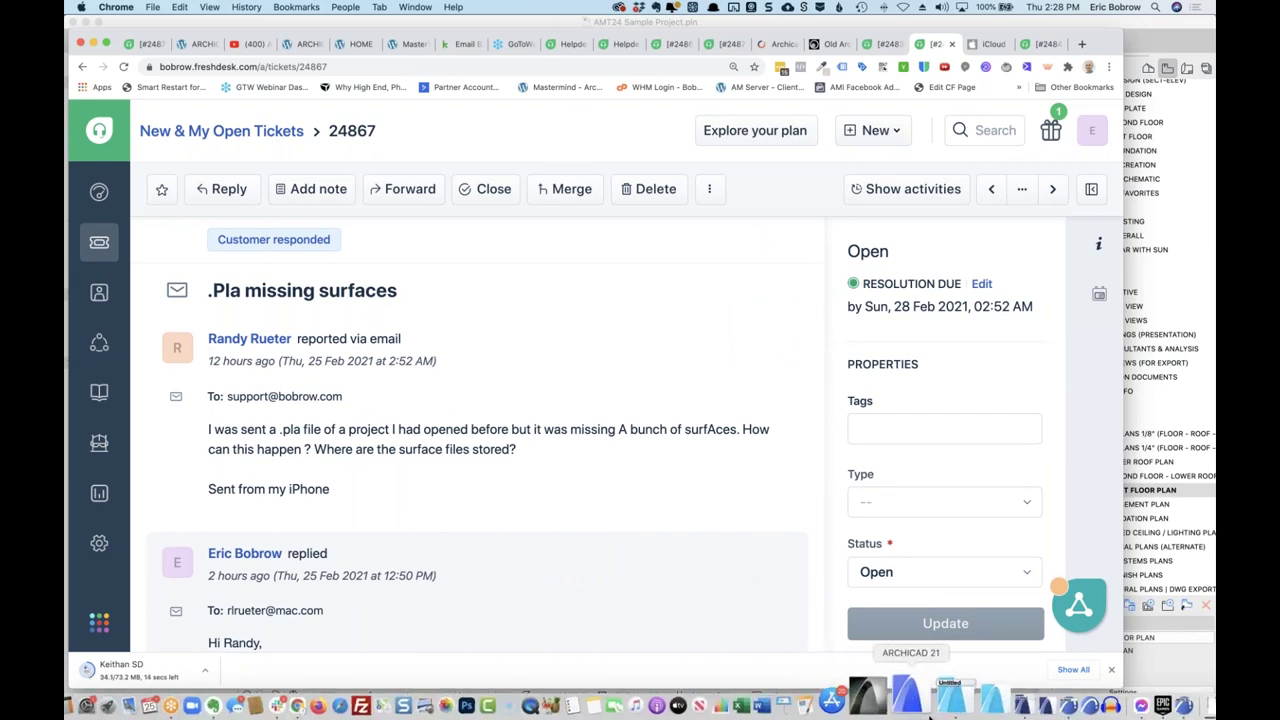
# In ARCHICAD 23, open Keithan SD 2_17_21.pla from the Downloads folder via File > Open.
pyautogui.click(985, 700)
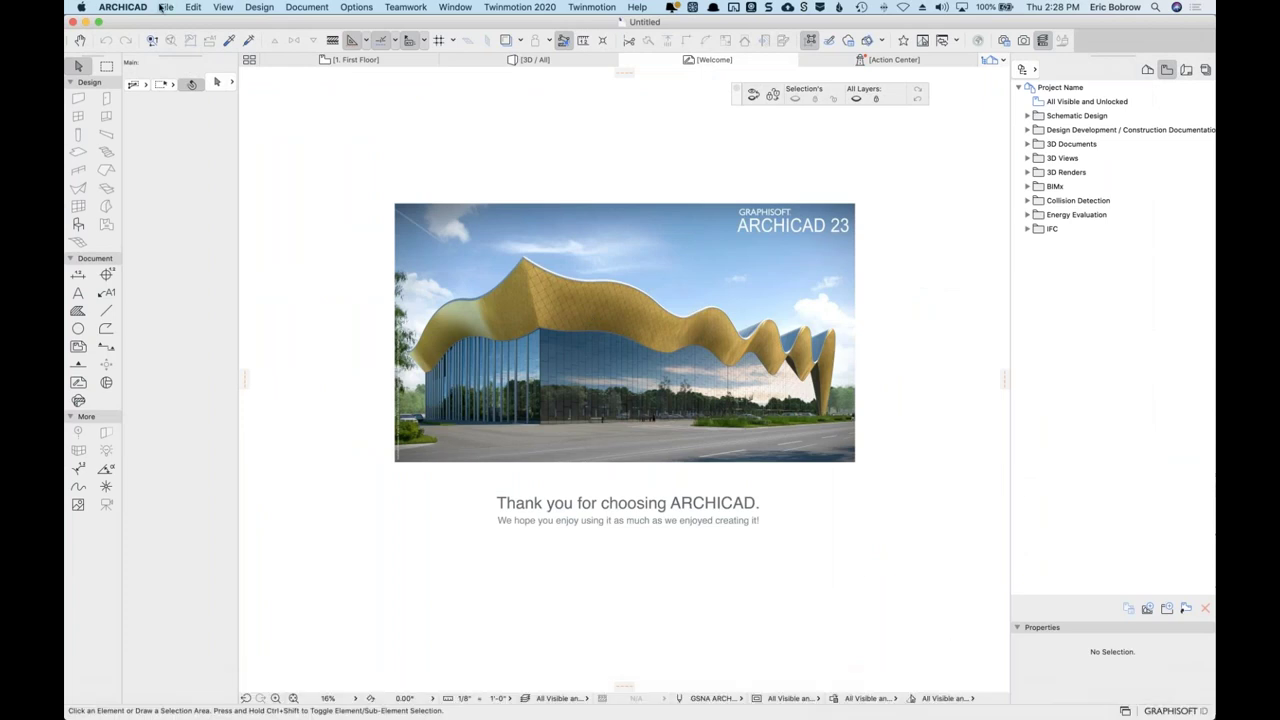
pyautogui.click(166, 7)
pyautogui.moveTo(315, 40)
pyautogui.click(378, 40)
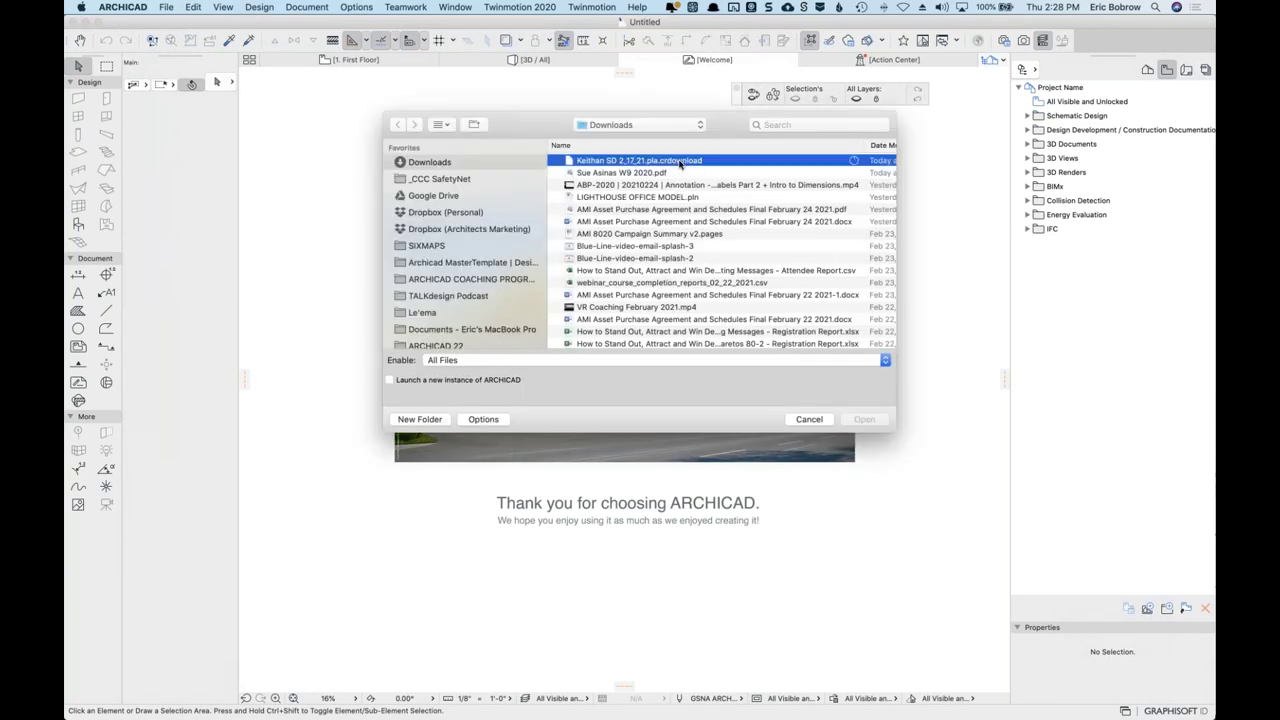
pyautogui.click(680, 162)
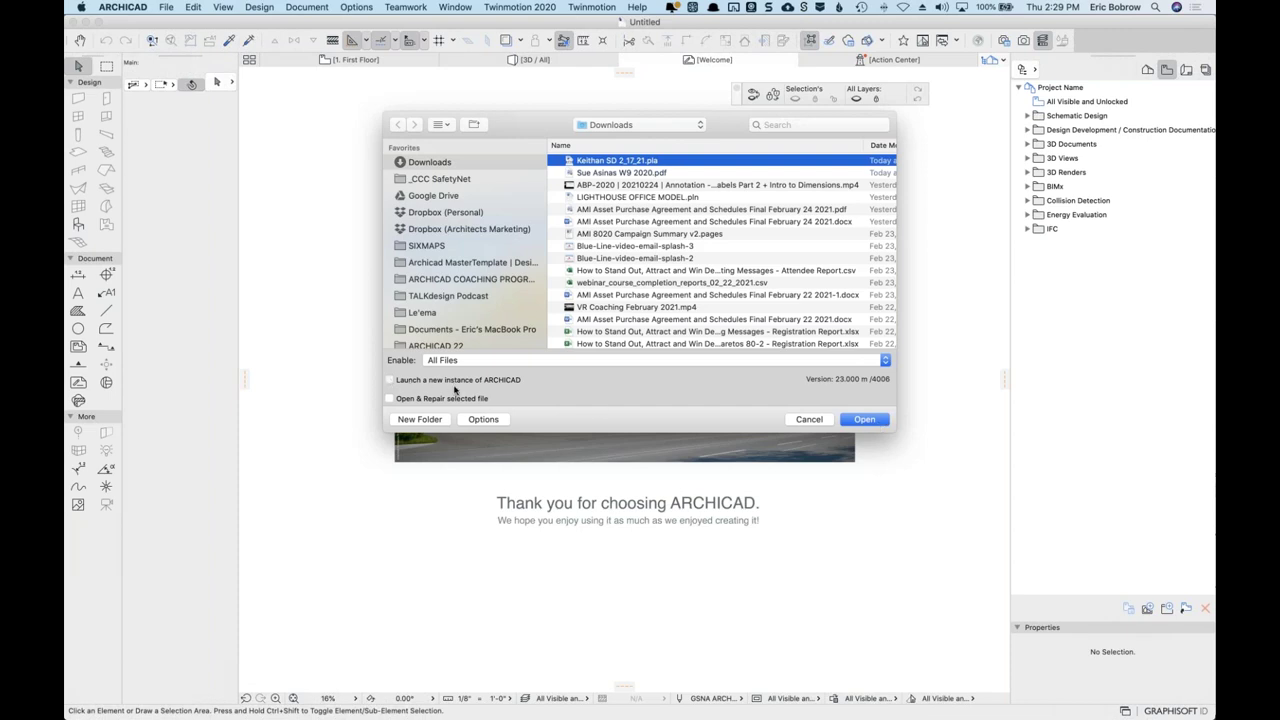
pyautogui.click(872, 421)
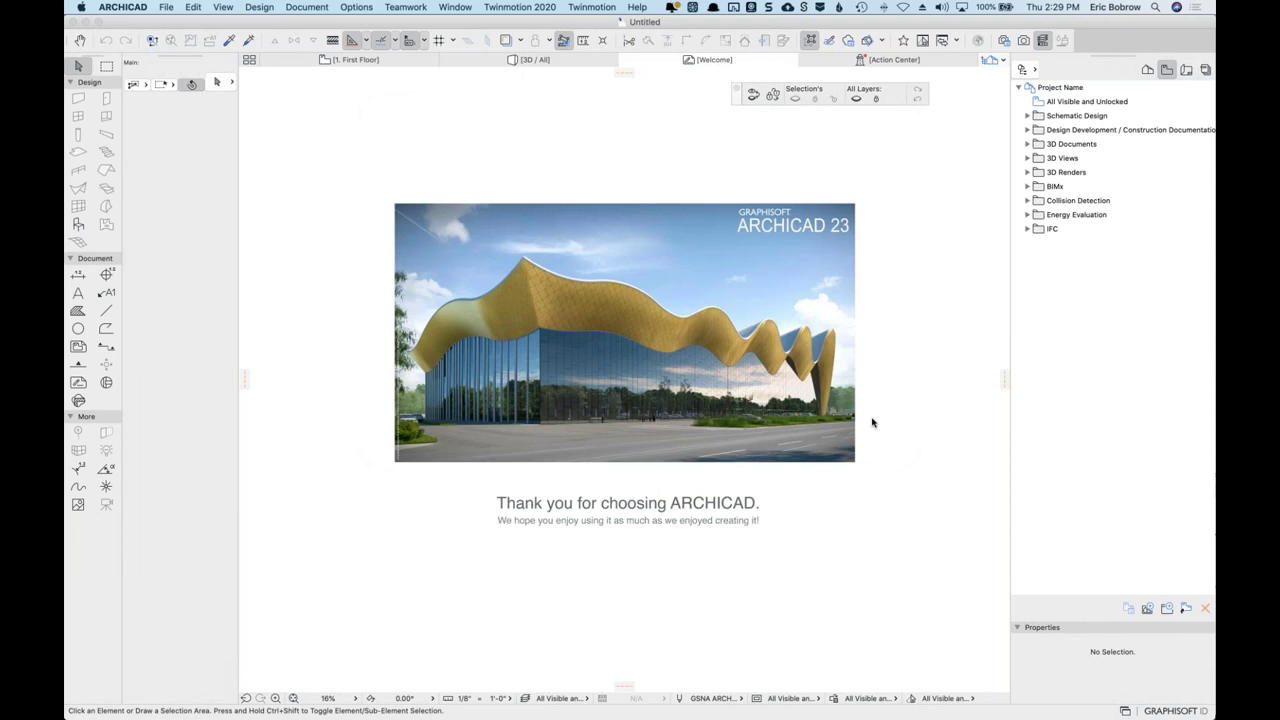
pyautogui.press('super+Tab')
pyautogui.press('super+Tab')
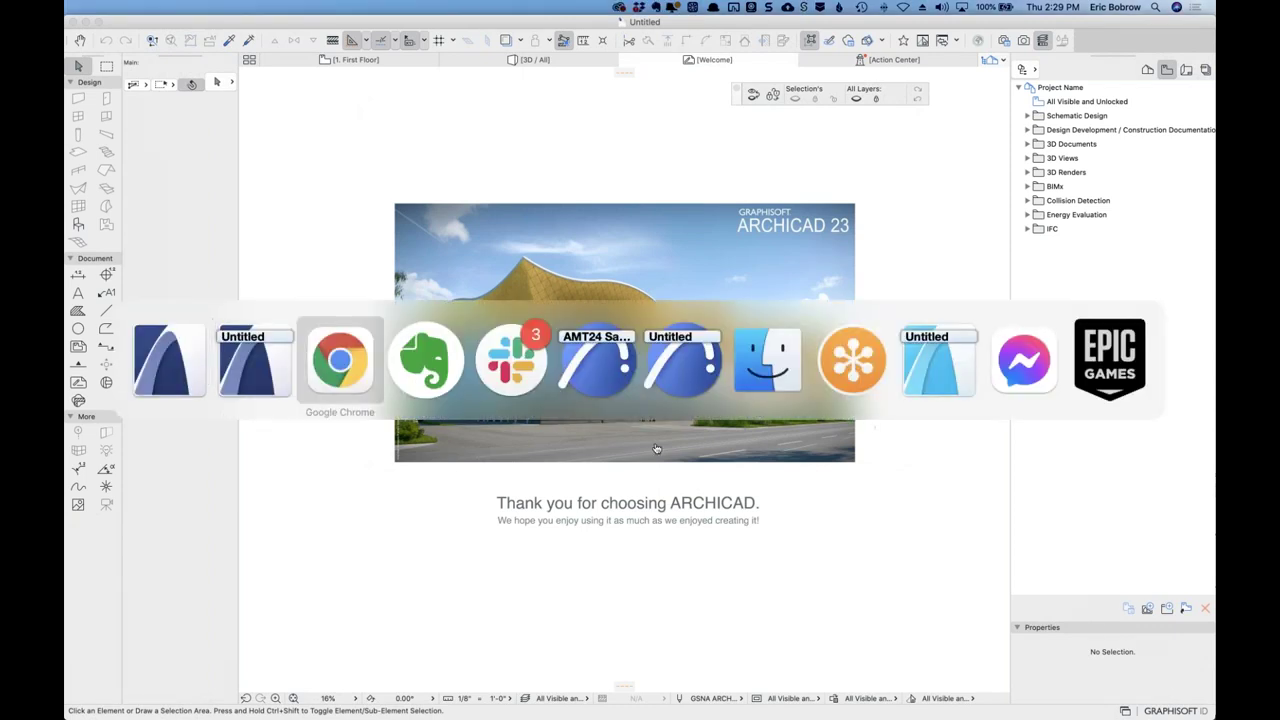
# Start Save As for the untitled ARCHICAD 24 project and display its file format list.
pyautogui.click(705, 366)
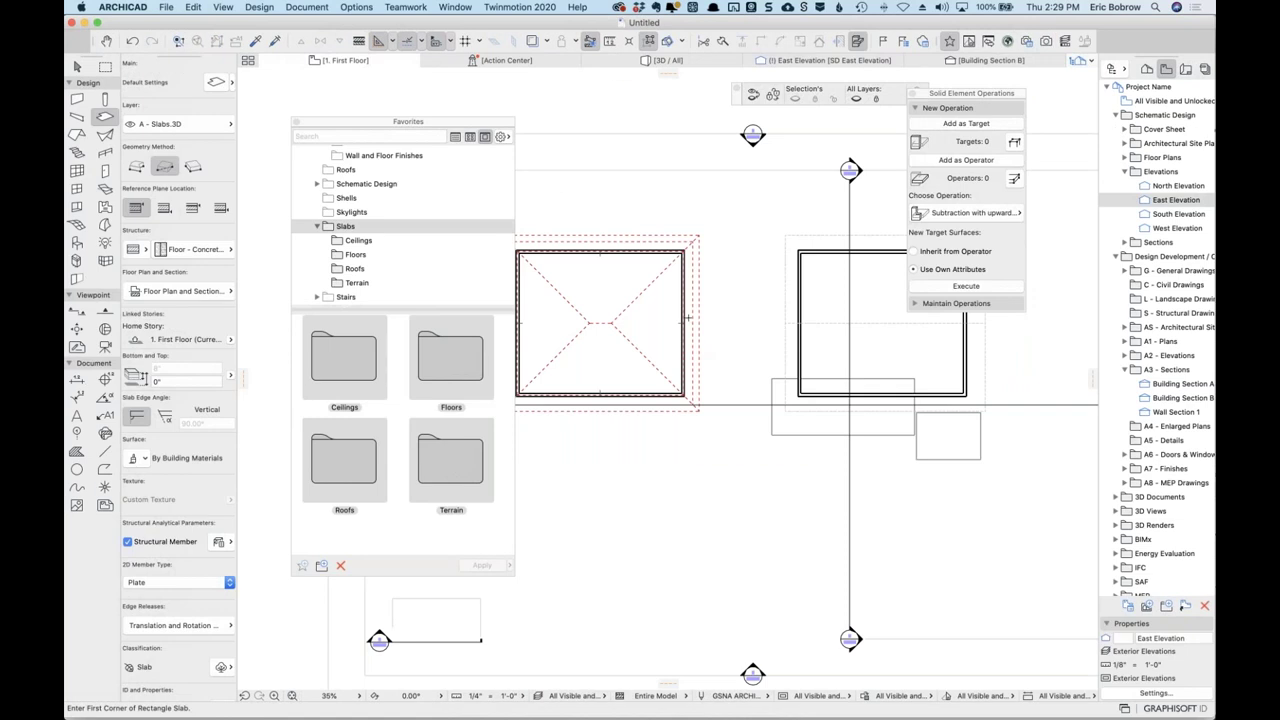
pyautogui.click(166, 7)
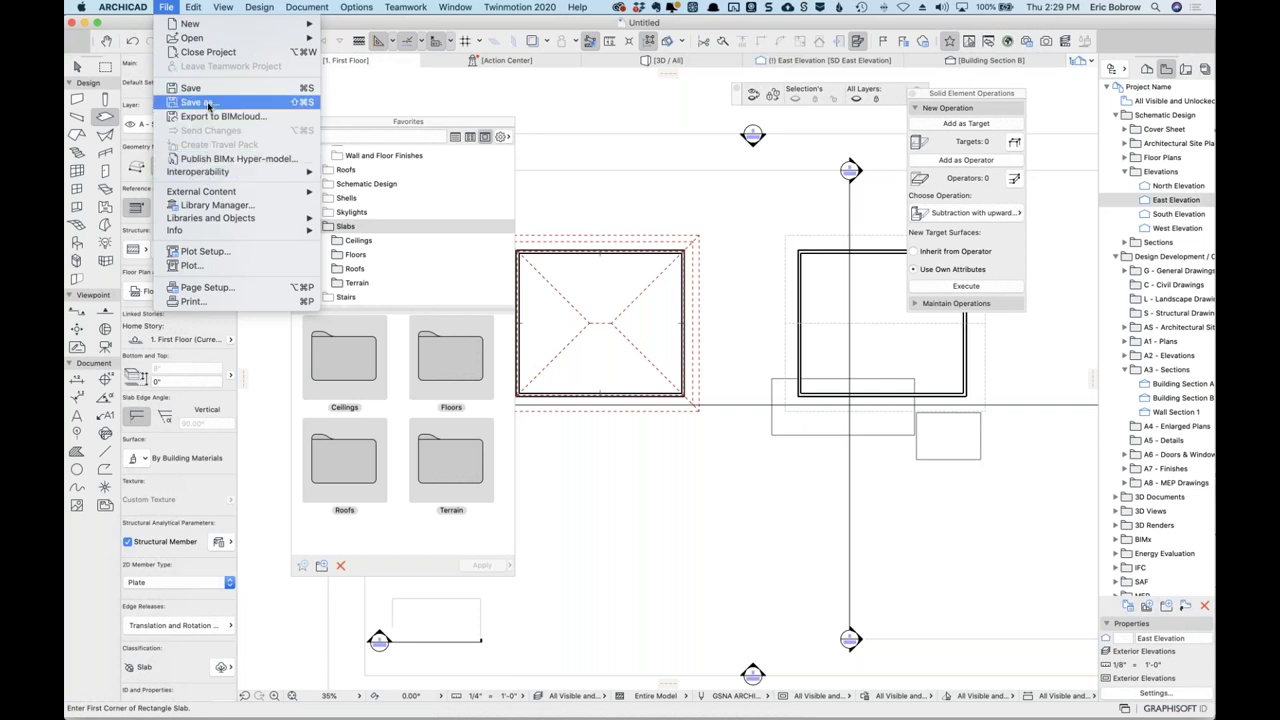
pyautogui.click(208, 104)
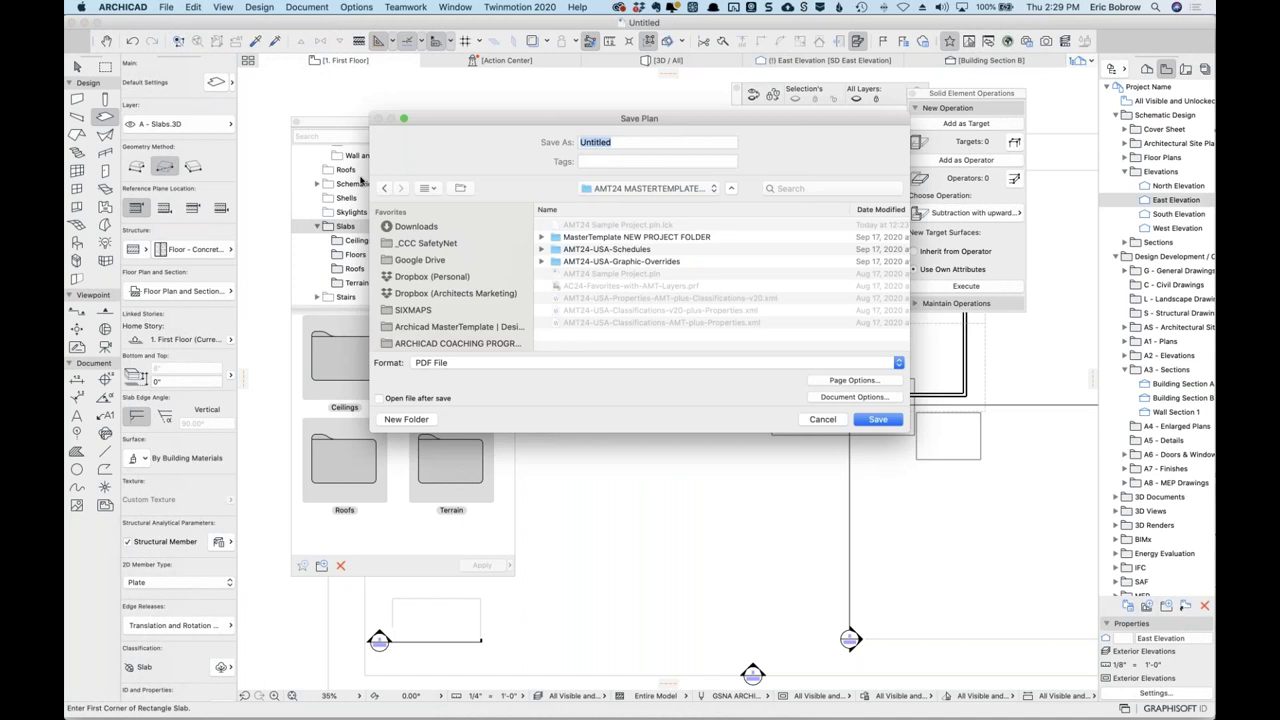
pyautogui.click(500, 363)
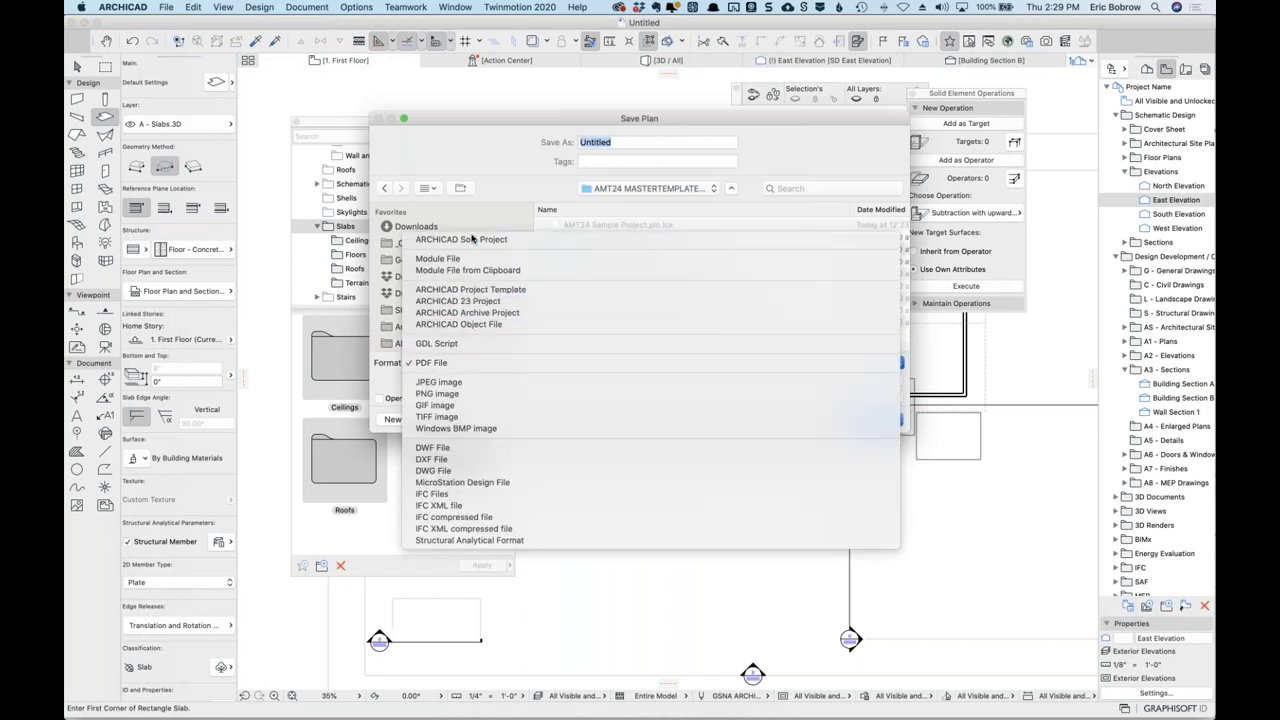
pyautogui.click(539, 220)
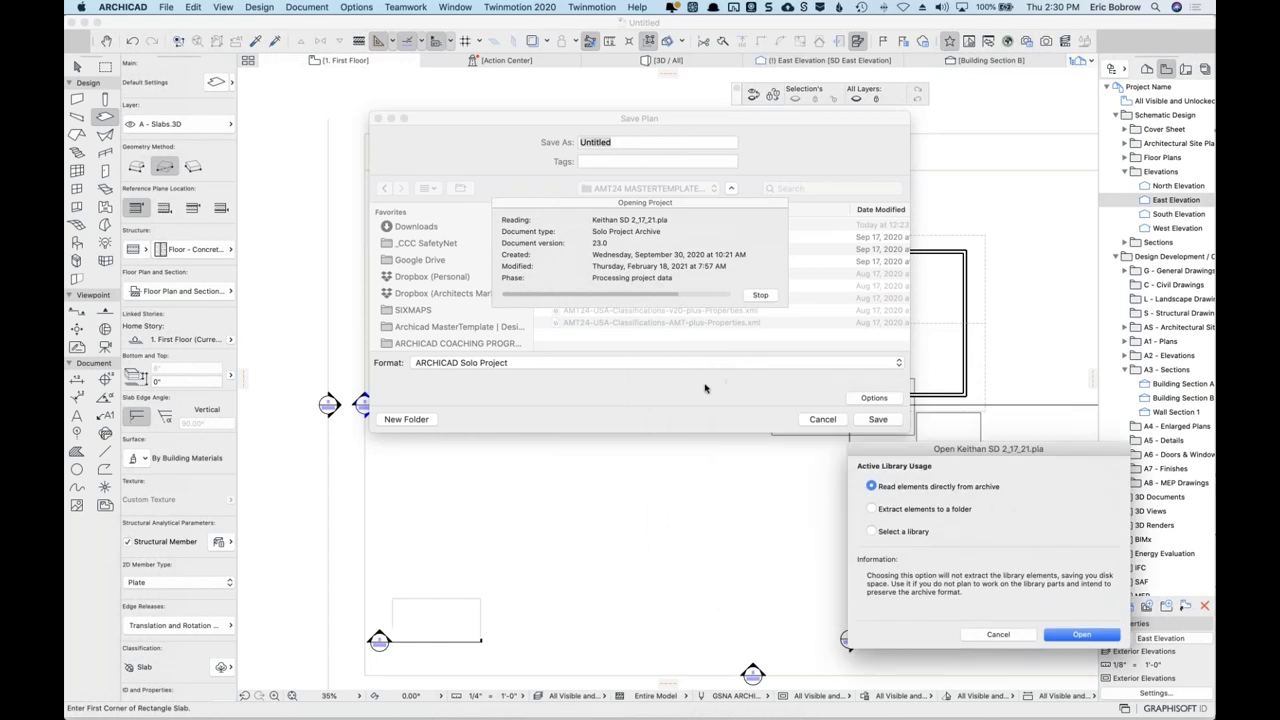
pyautogui.press('Escape')
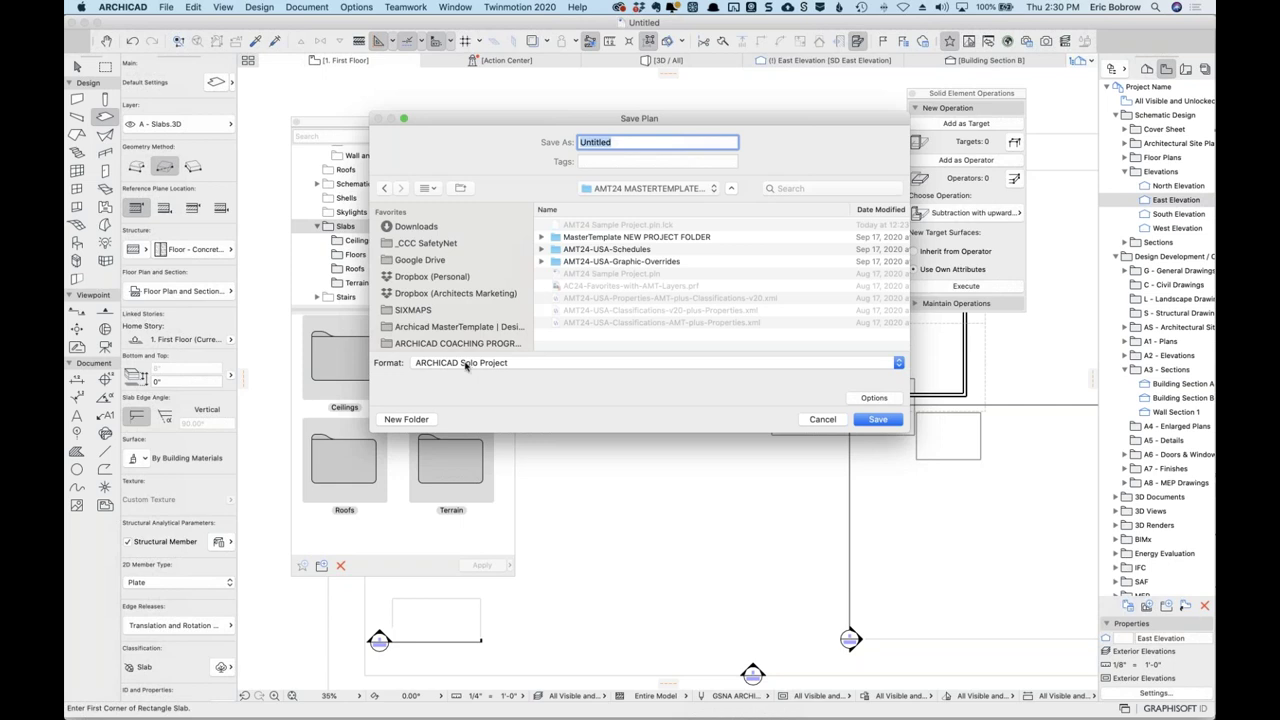
pyautogui.click(503, 368)
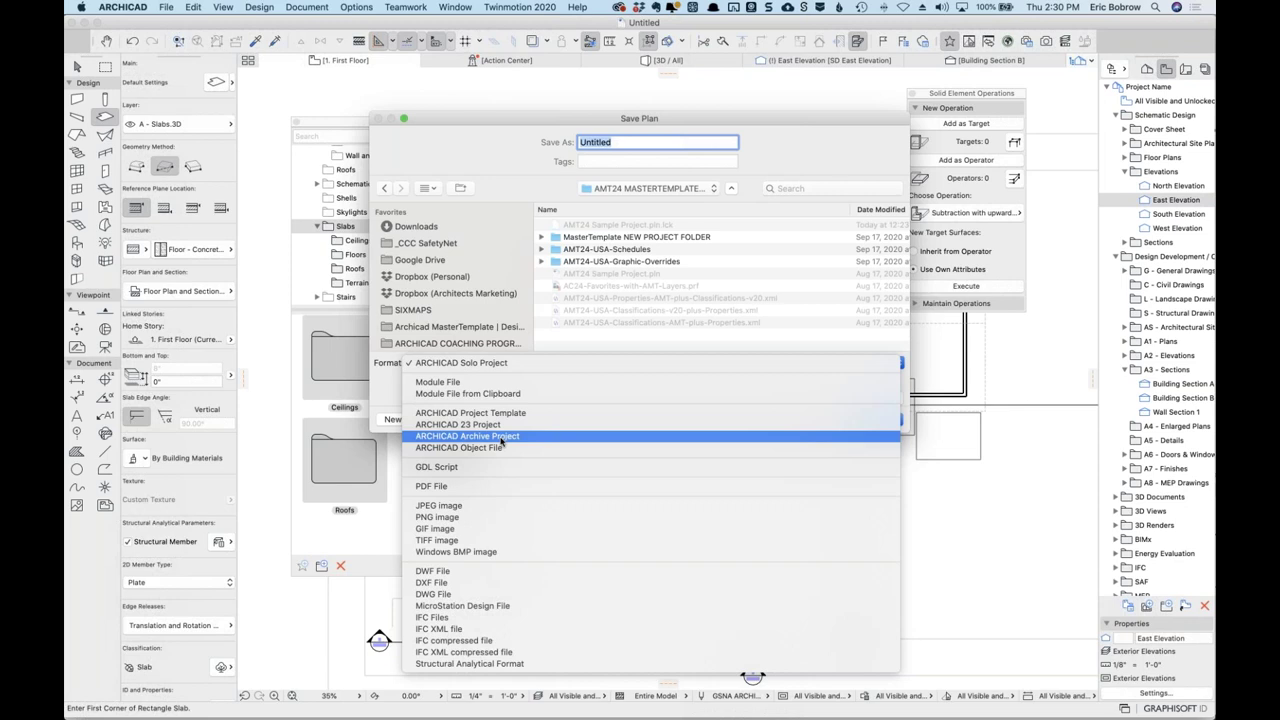
# Choose ARCHICAD Archive Project, view its Archive Options, then abandon saving the untitled plan.
pyautogui.click(503, 440)
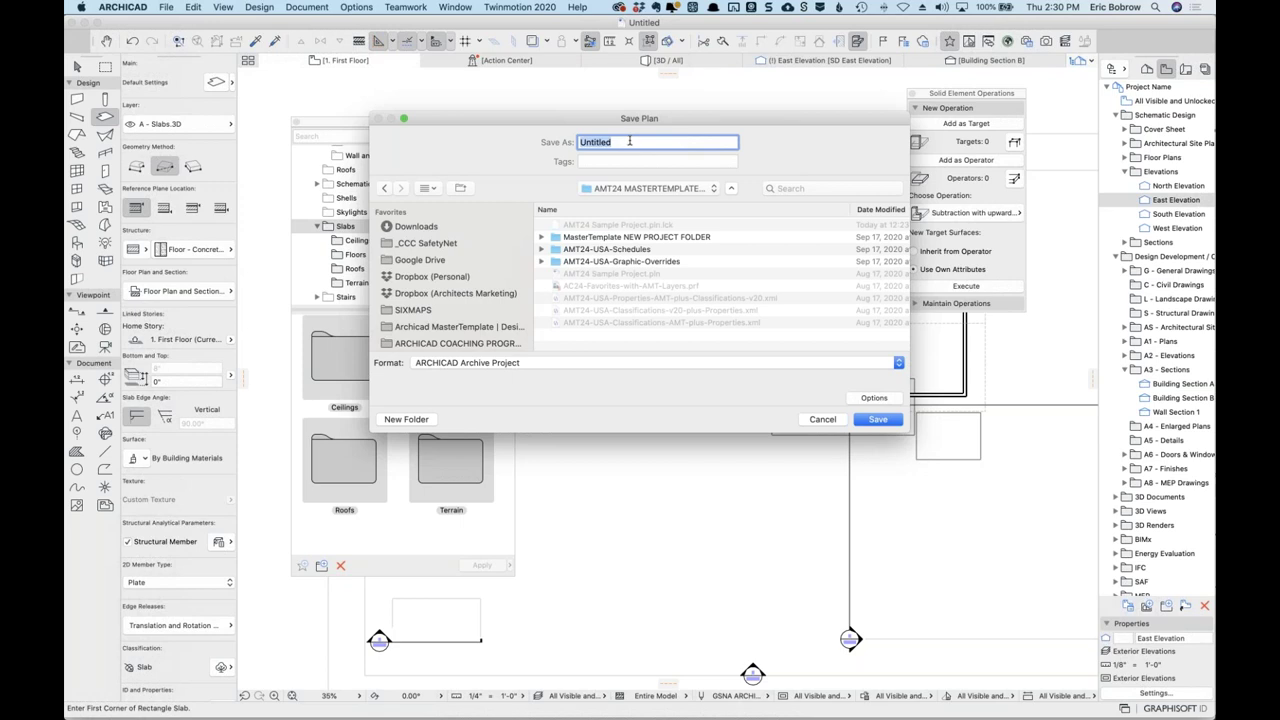
pyautogui.click(883, 399)
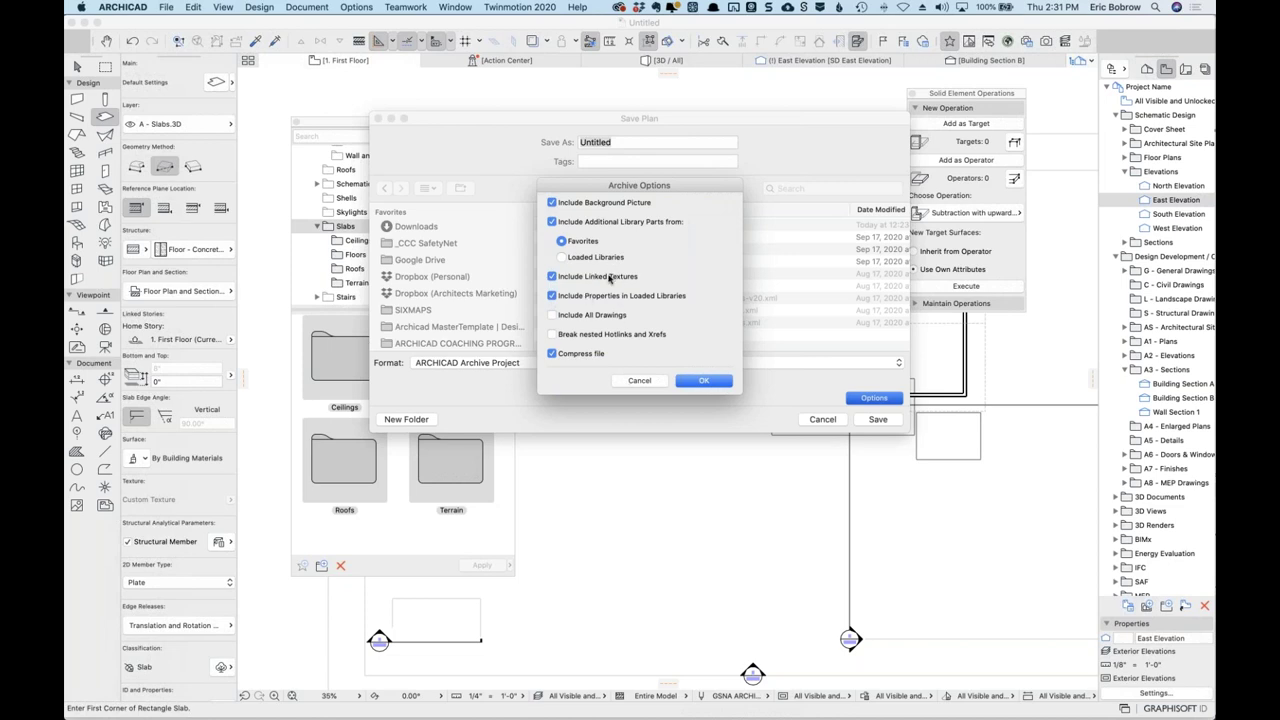
pyautogui.click(640, 381)
pyautogui.click(818, 419)
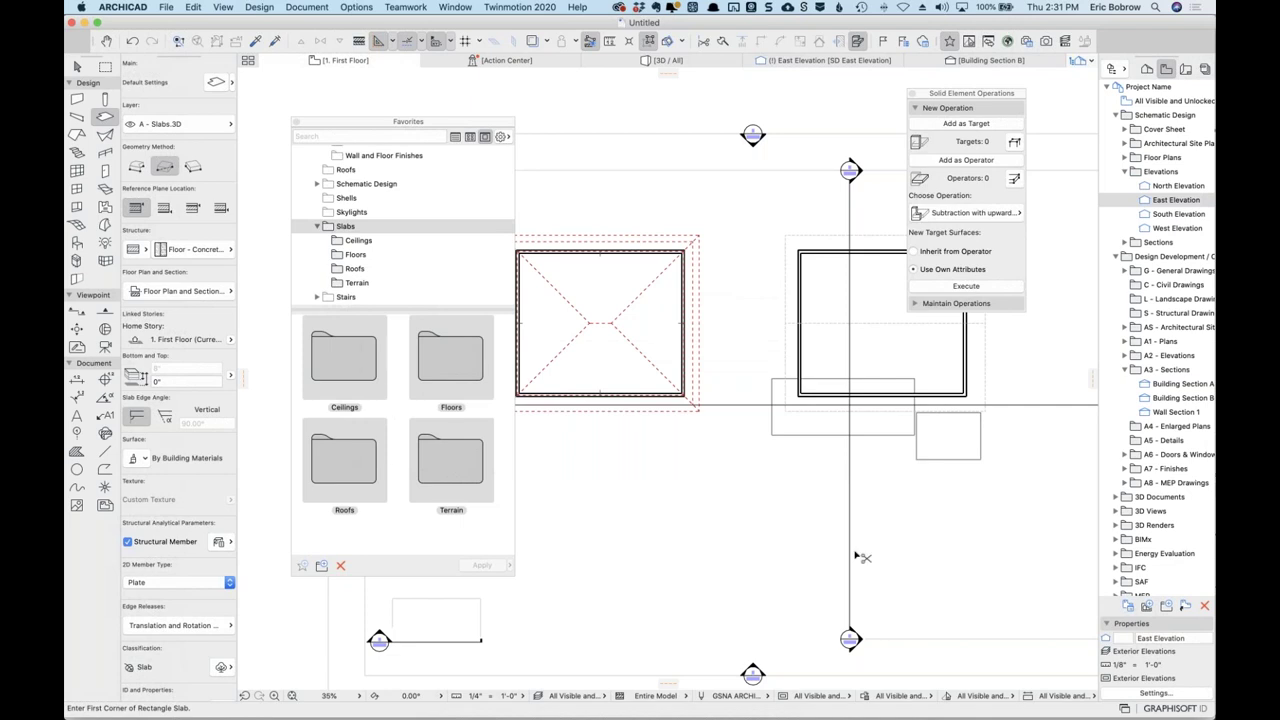
# Open Keithan SD 2_17_21.pla read-only, reading library parts directly from the archive.
pyautogui.press('super+Tab')
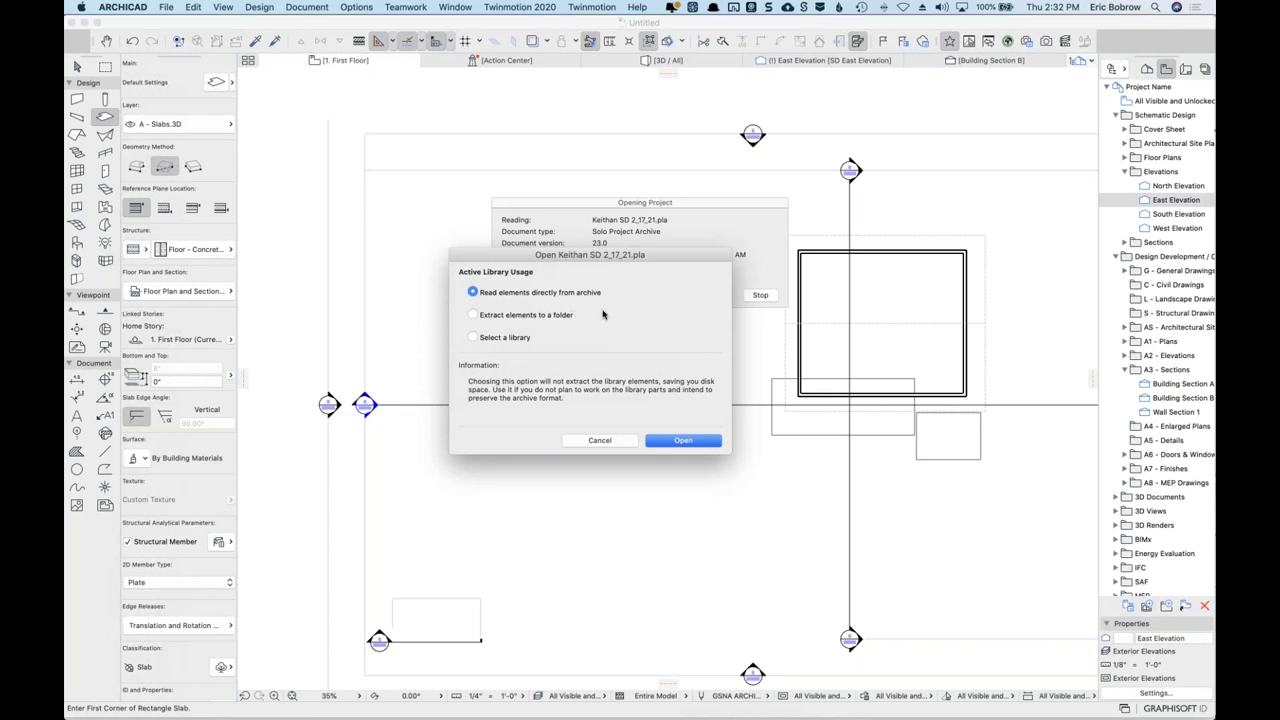
pyautogui.click(679, 441)
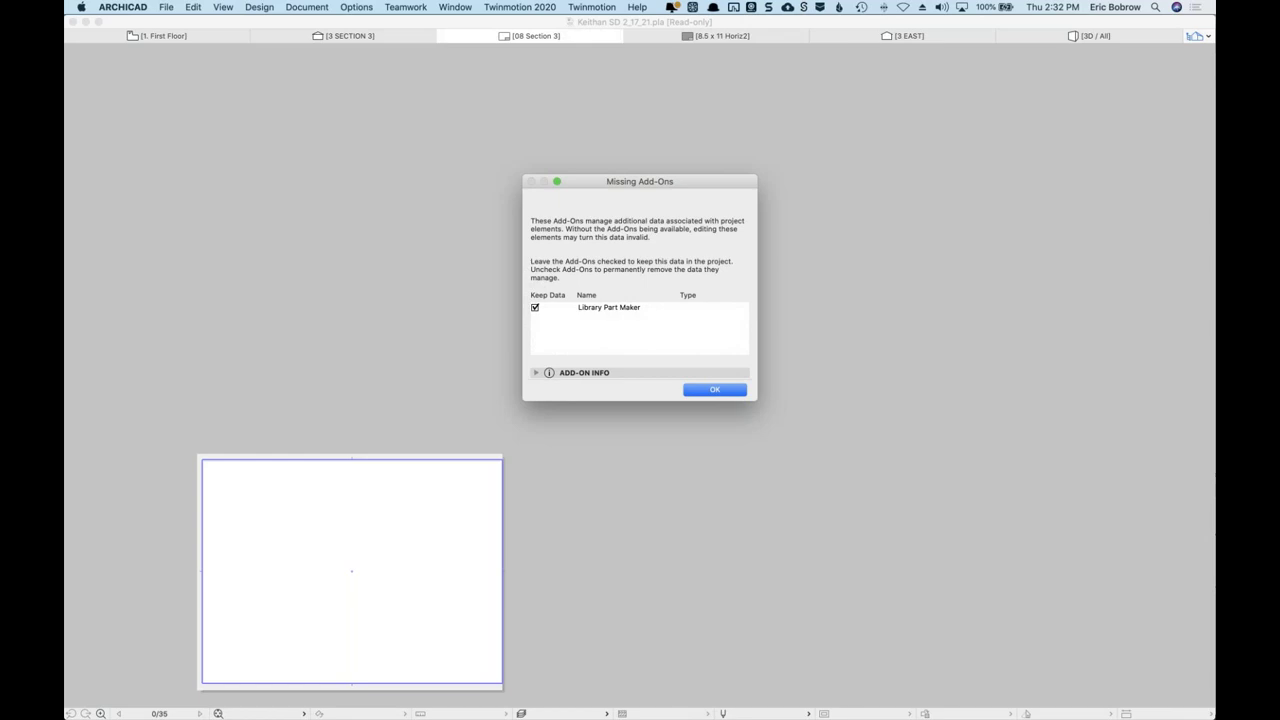
pyautogui.click(709, 390)
pyautogui.click(714, 390)
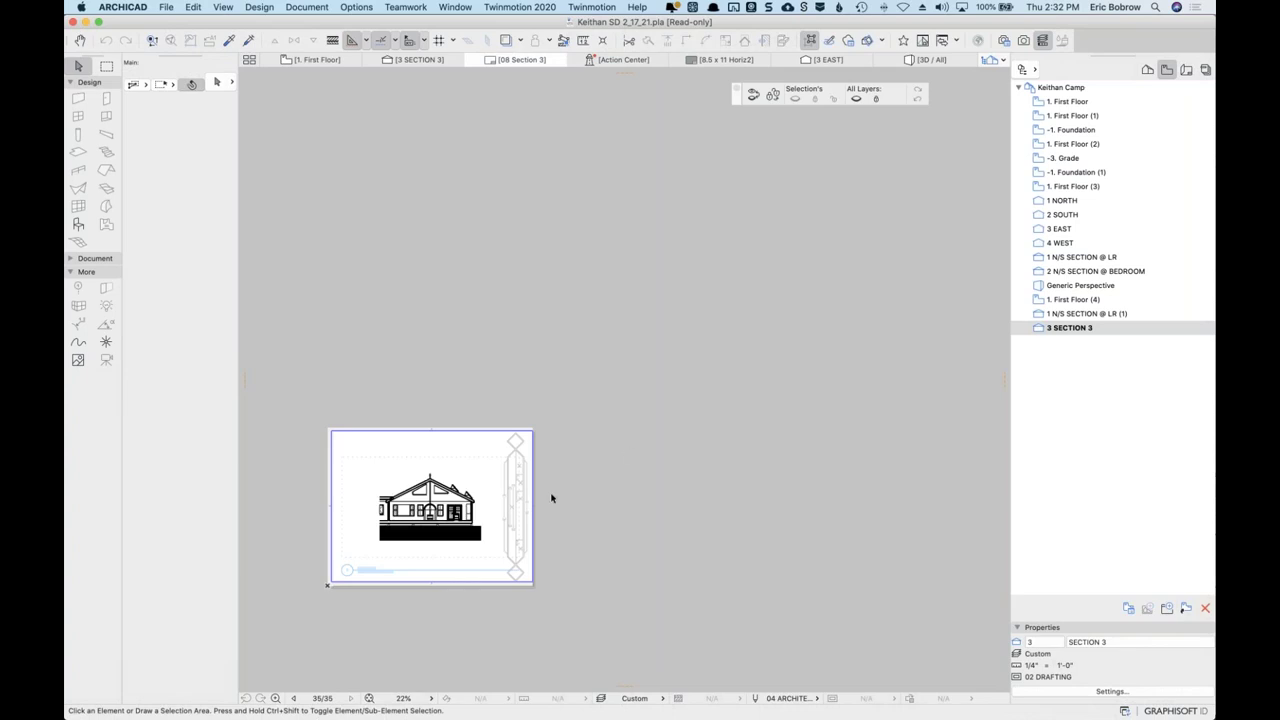
# Zoom into the 08 Section 3 foundation hatching, fit the sheet, then show the 3D view.
pyautogui.press('super+apostrophe')
pyautogui.scroll(10, 634, 451)
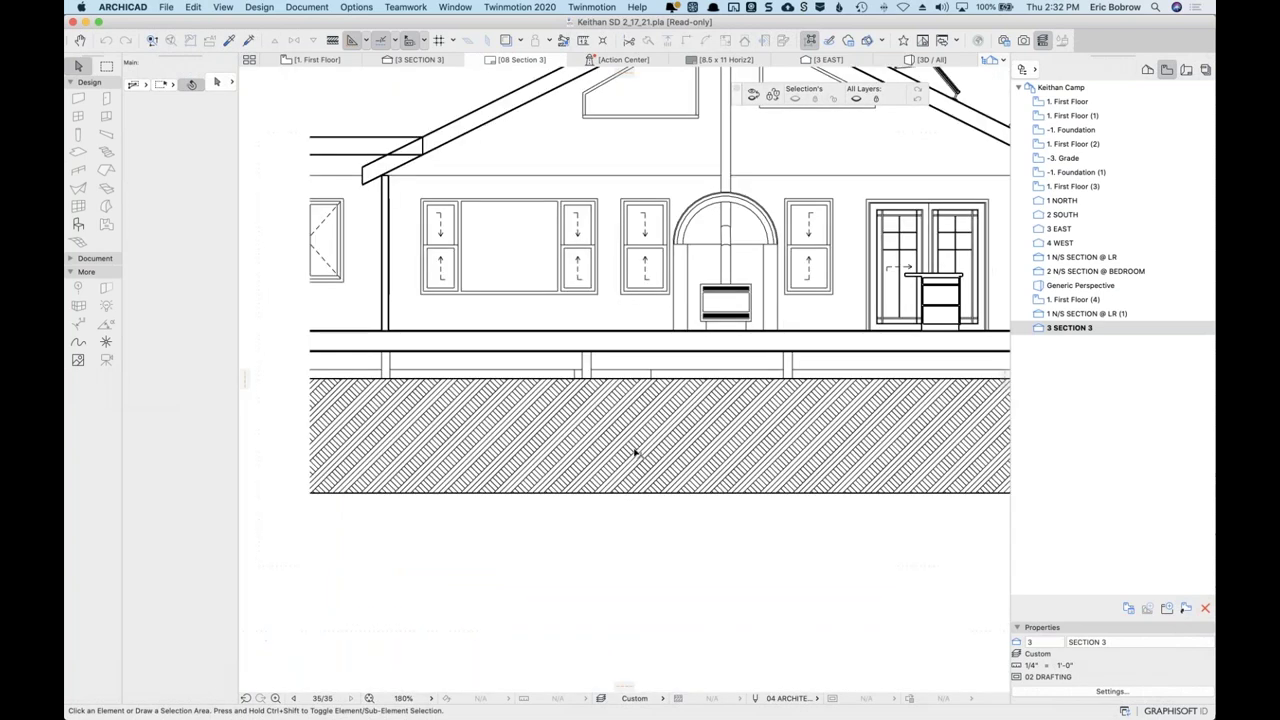
pyautogui.press('super+apostrophe')
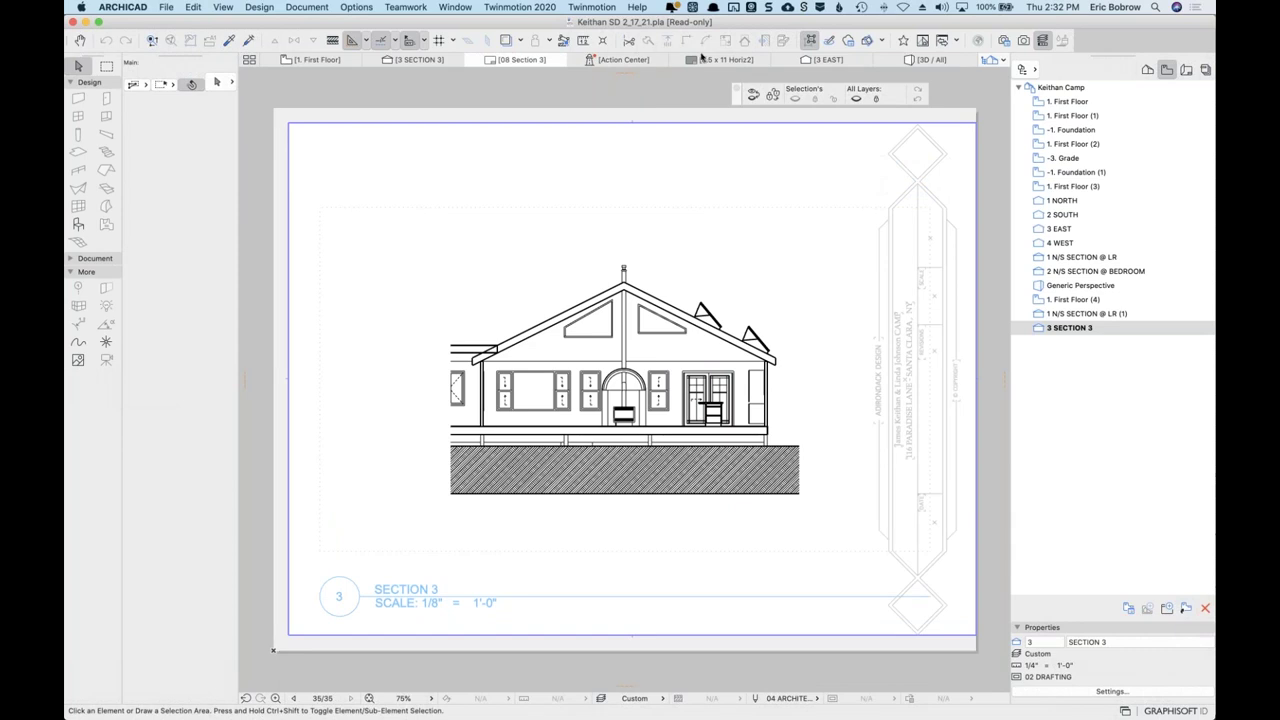
pyautogui.click(944, 61)
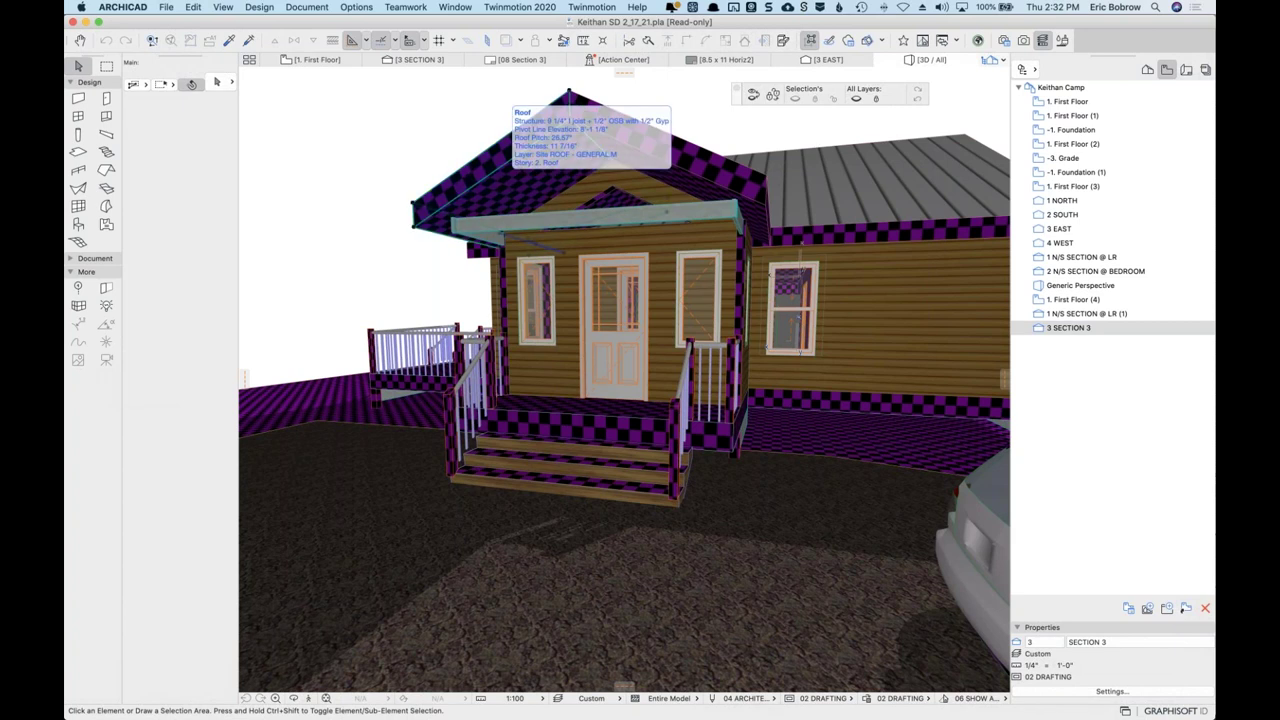
# Select the checkered porch roof, review its surface overrides, and open the Surfaces attribute settings.
pyautogui.click(504, 187)
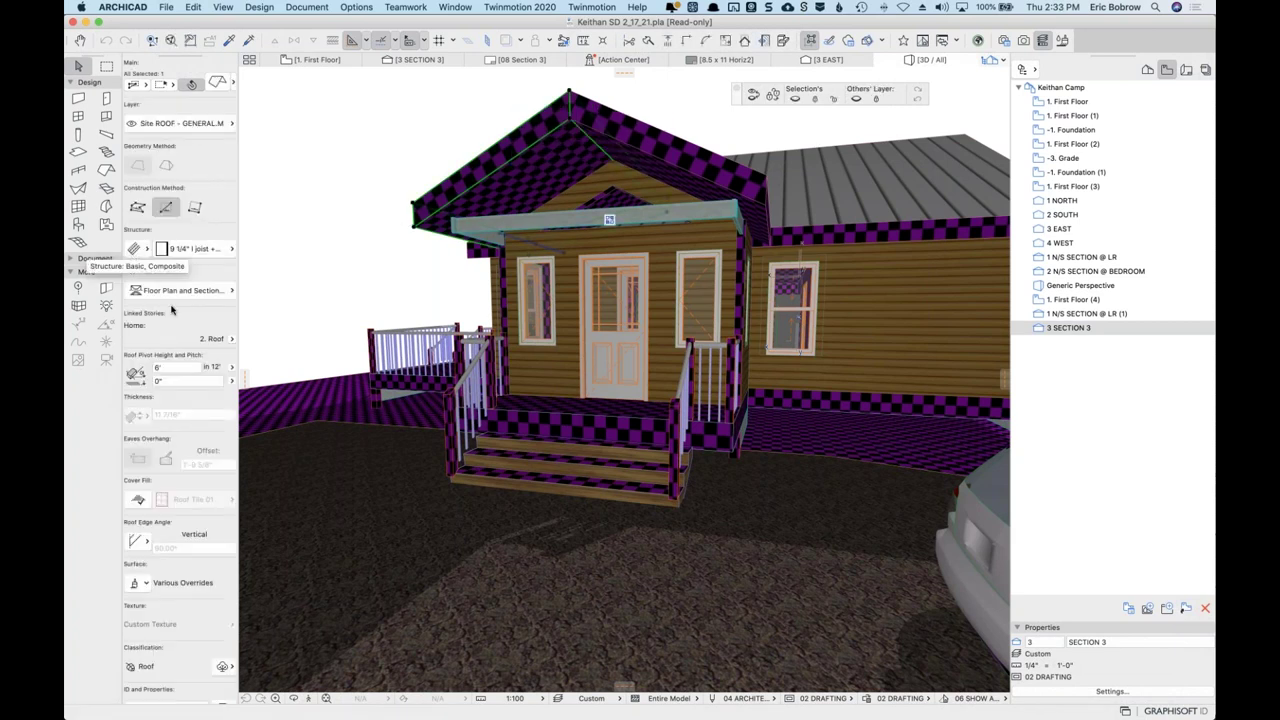
pyautogui.click(140, 582)
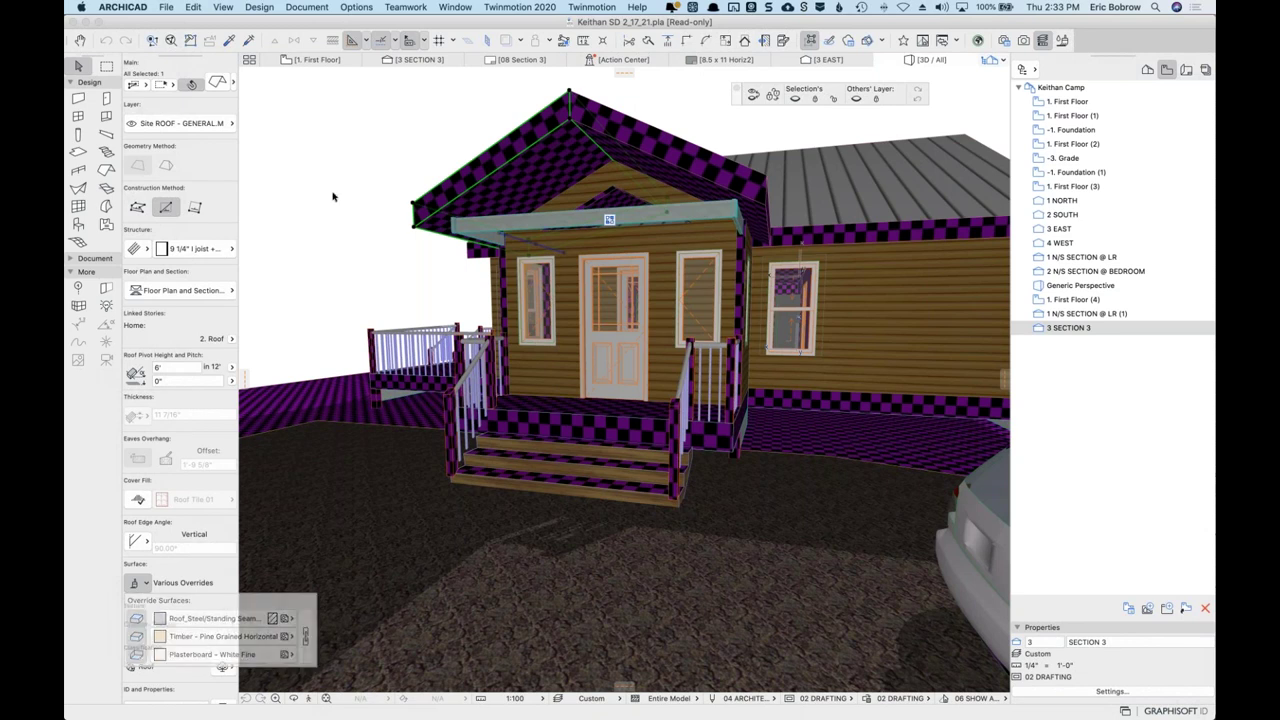
pyautogui.click(356, 7)
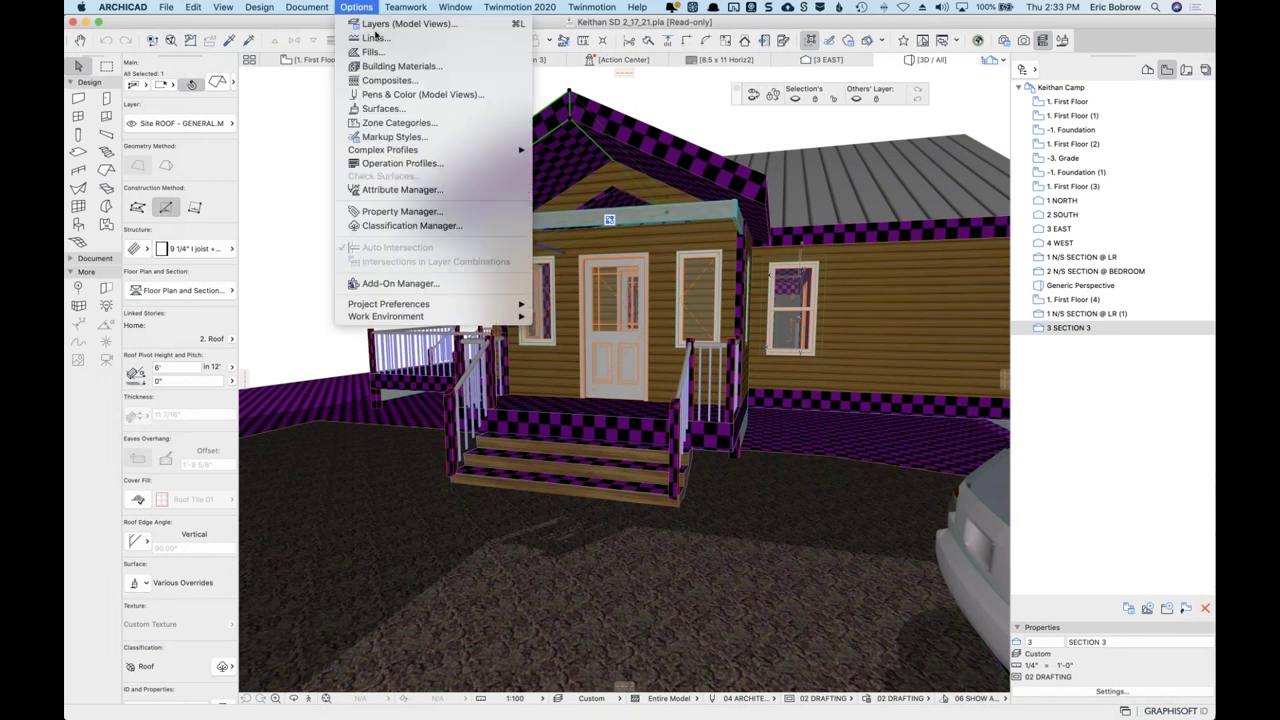
pyautogui.click(381, 108)
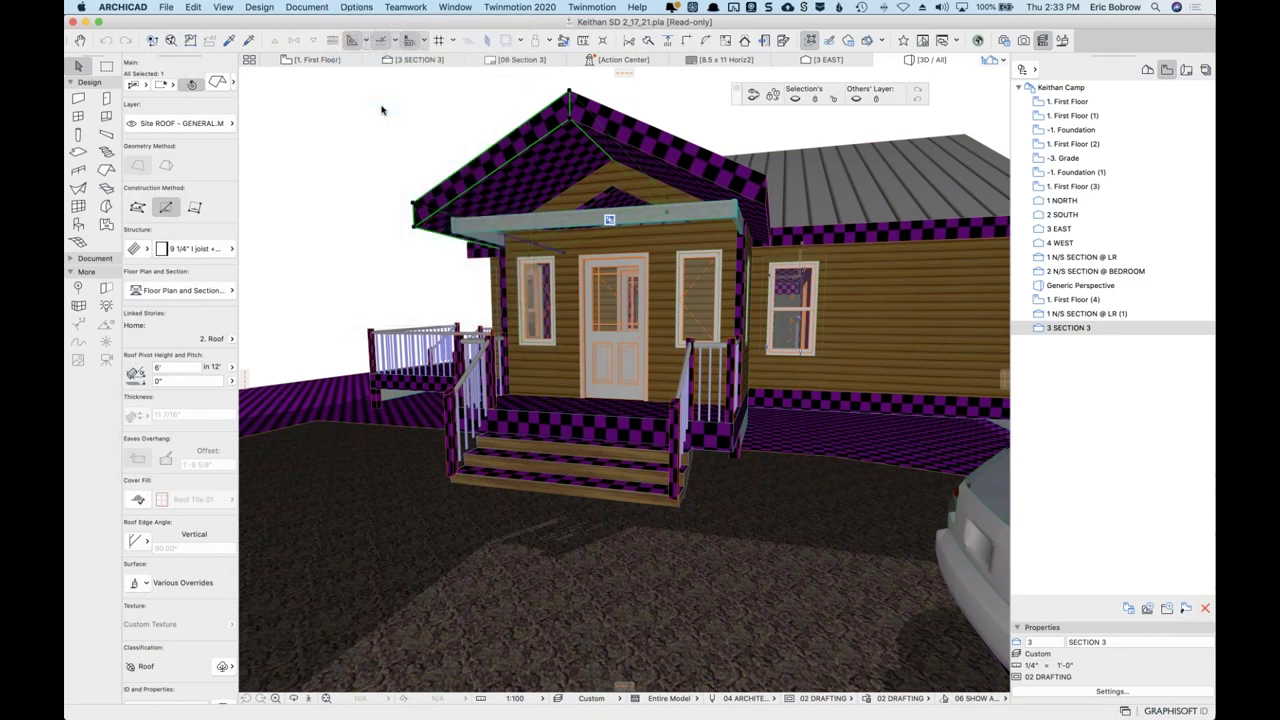
# Inspect Timber - Pine Grained Horizontal, whose Pine Grain 01-opt texture is missing, and cancel Surfaces unchanged.
pyautogui.click(789, 55)
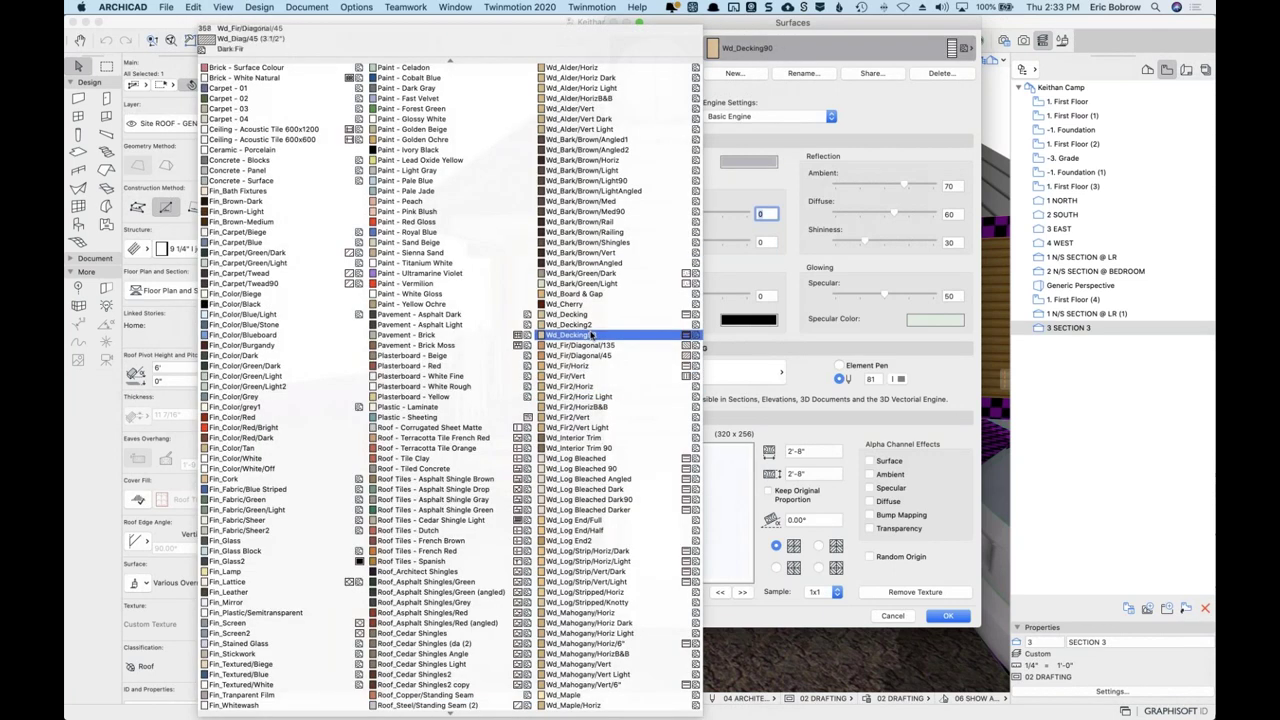
pyautogui.scroll(-10, 485, 465)
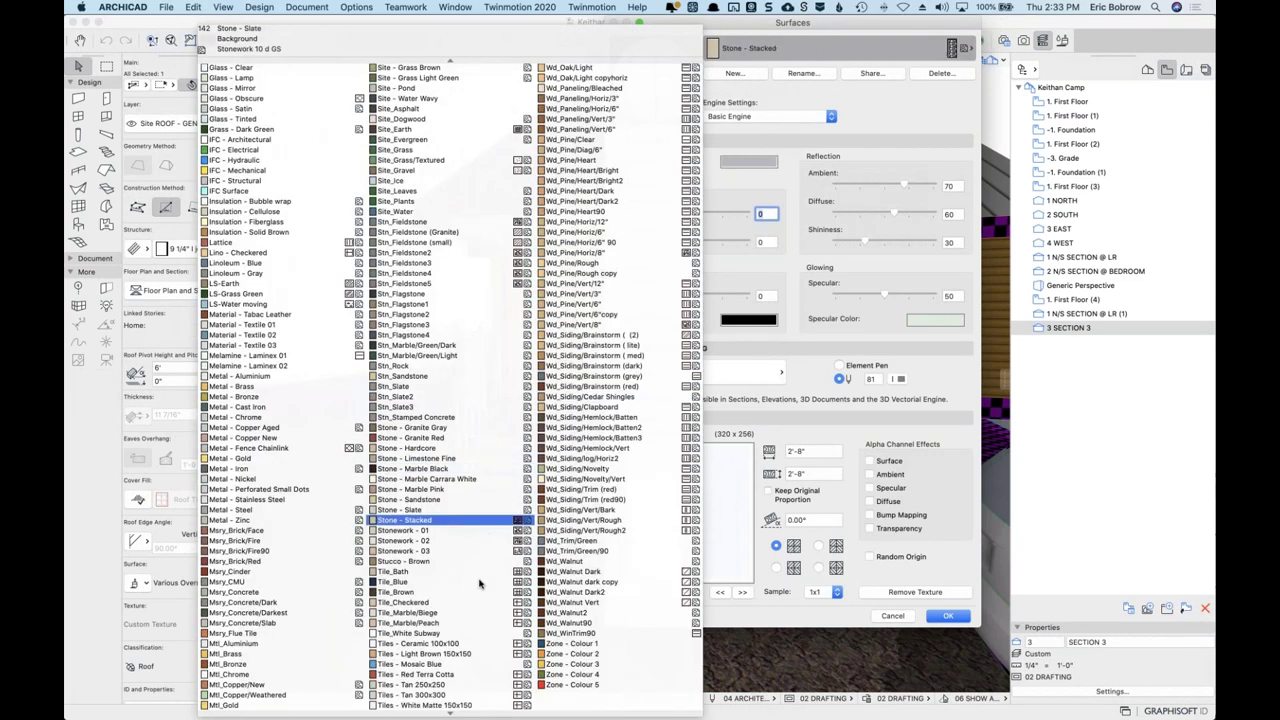
pyautogui.scroll(10, 610, 345)
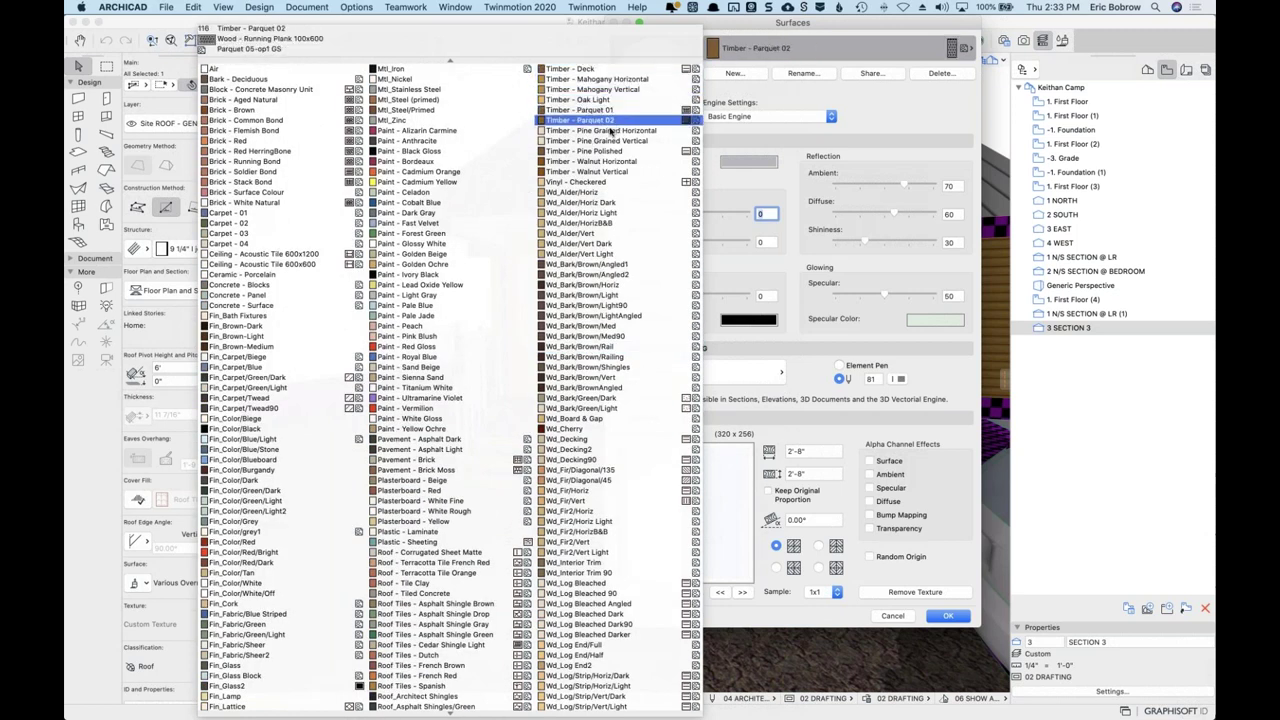
pyautogui.click(604, 131)
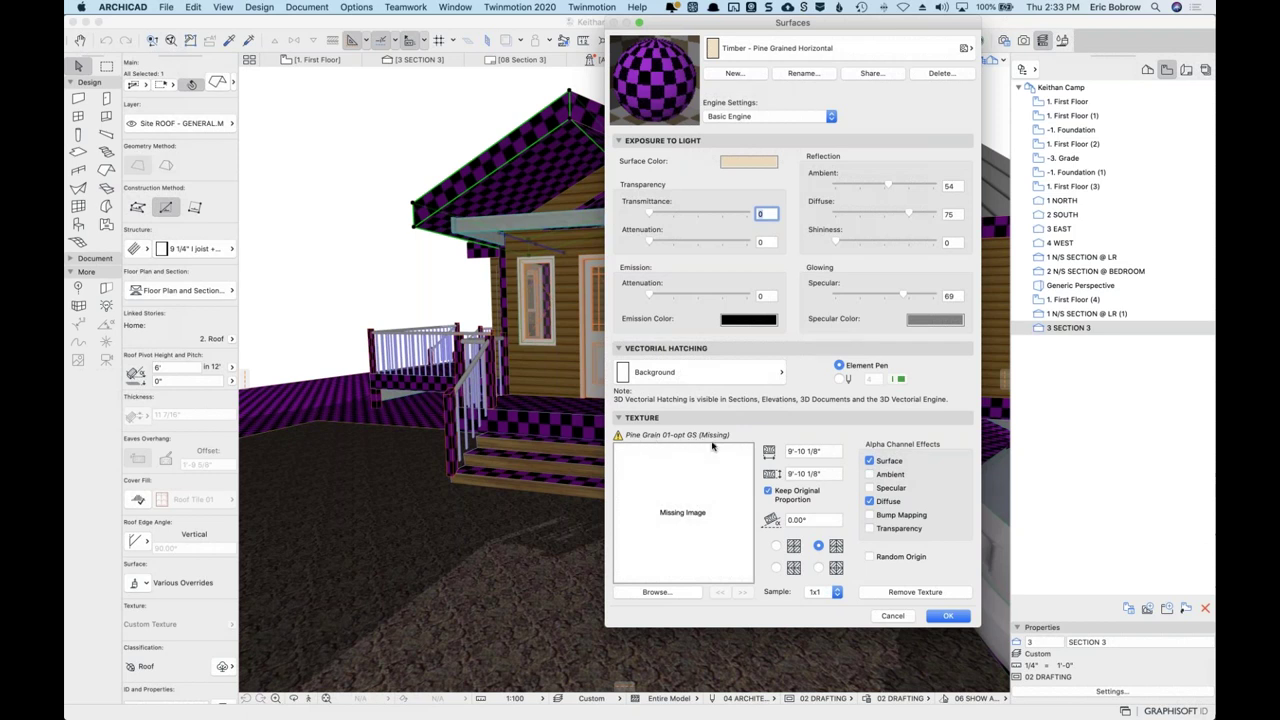
pyautogui.click(890, 616)
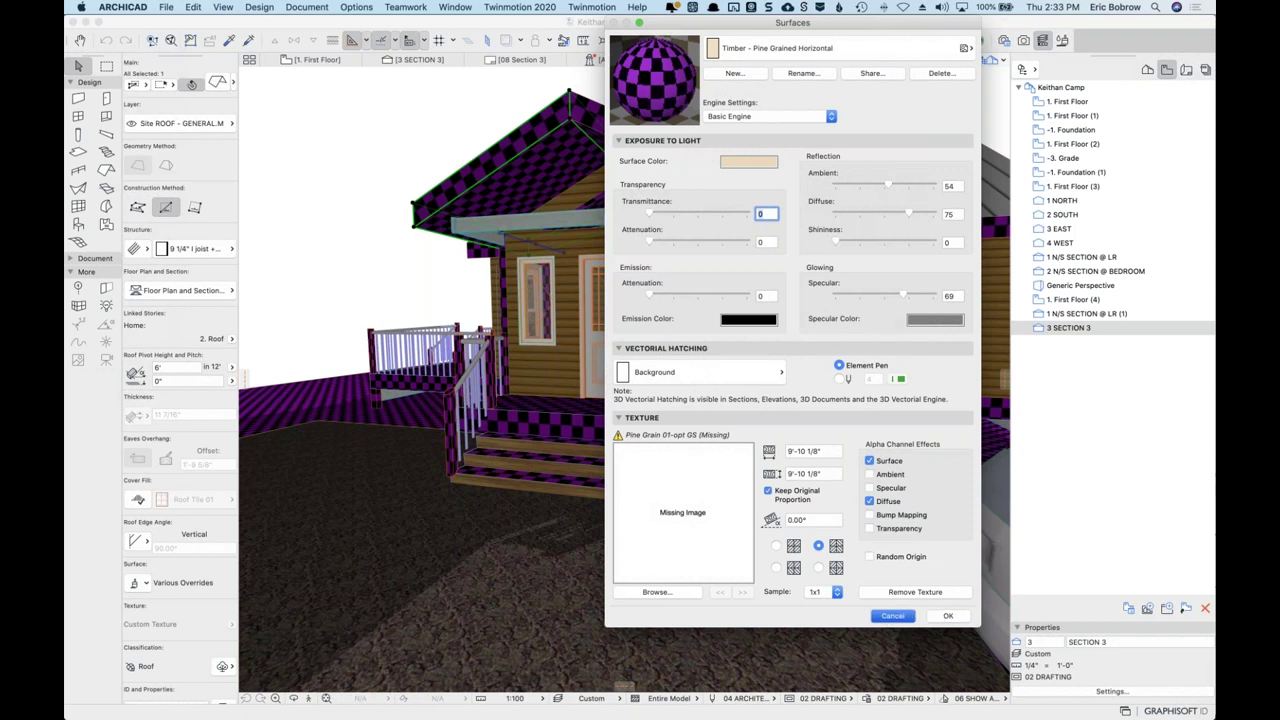
pyautogui.click(167, 8)
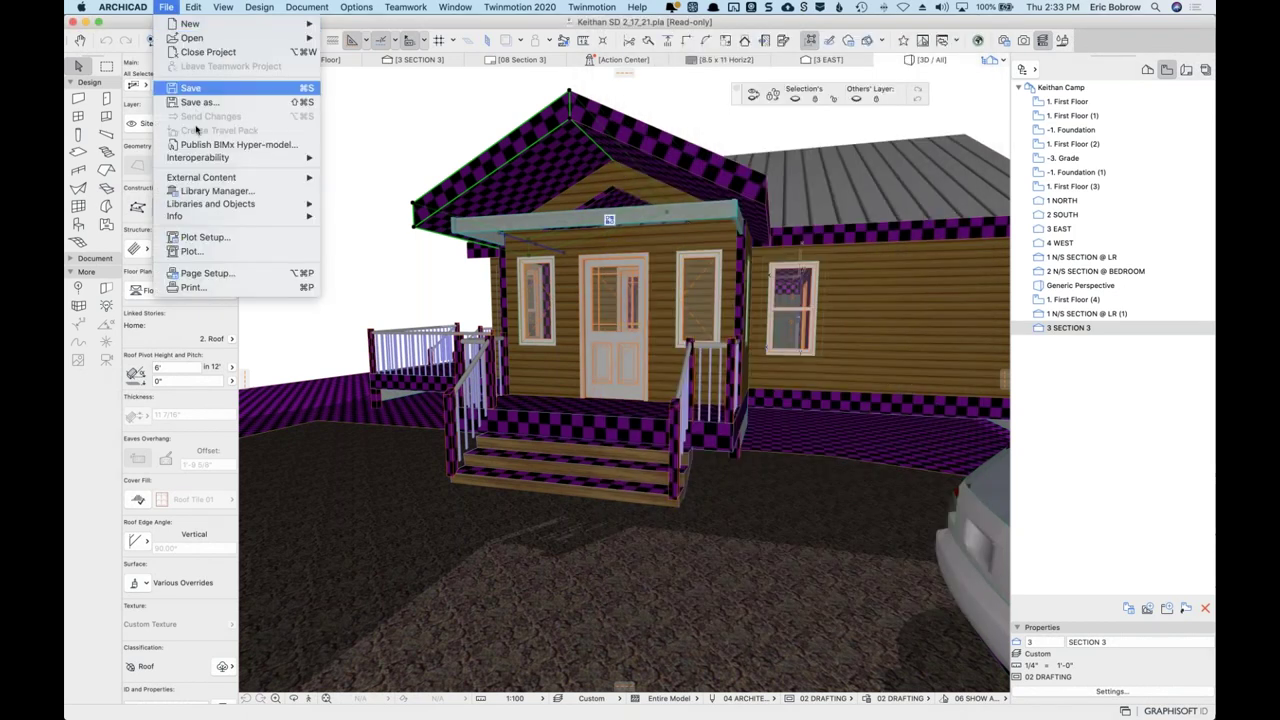
# Add the ARCHICAD Library 23 folder to the Keithan project in Library Manager.
pyautogui.click(210, 190)
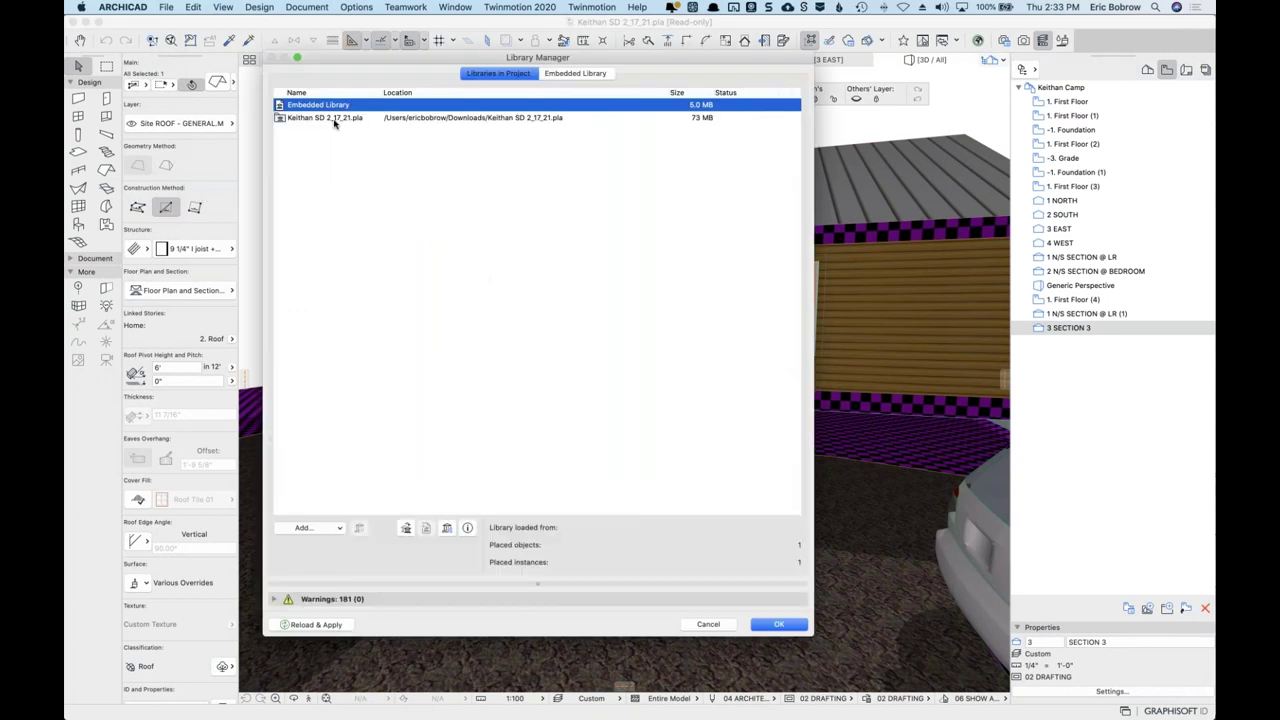
pyautogui.click(337, 120)
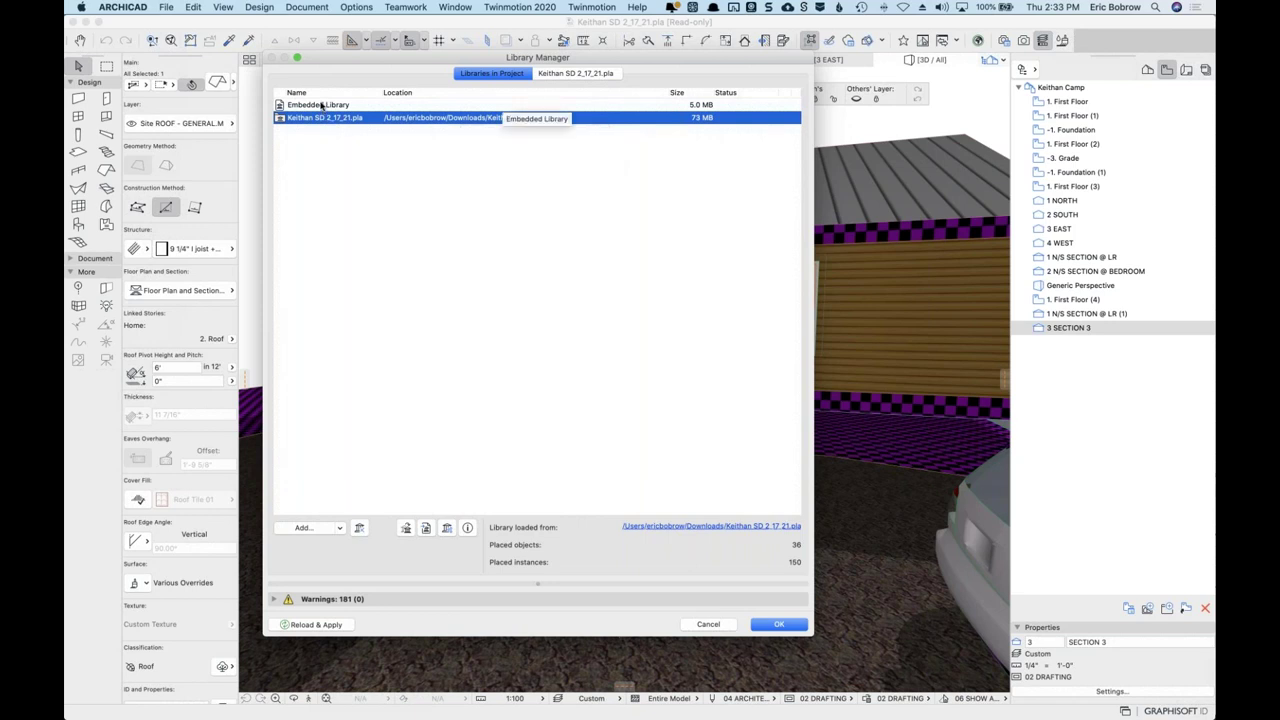
pyautogui.click(310, 528)
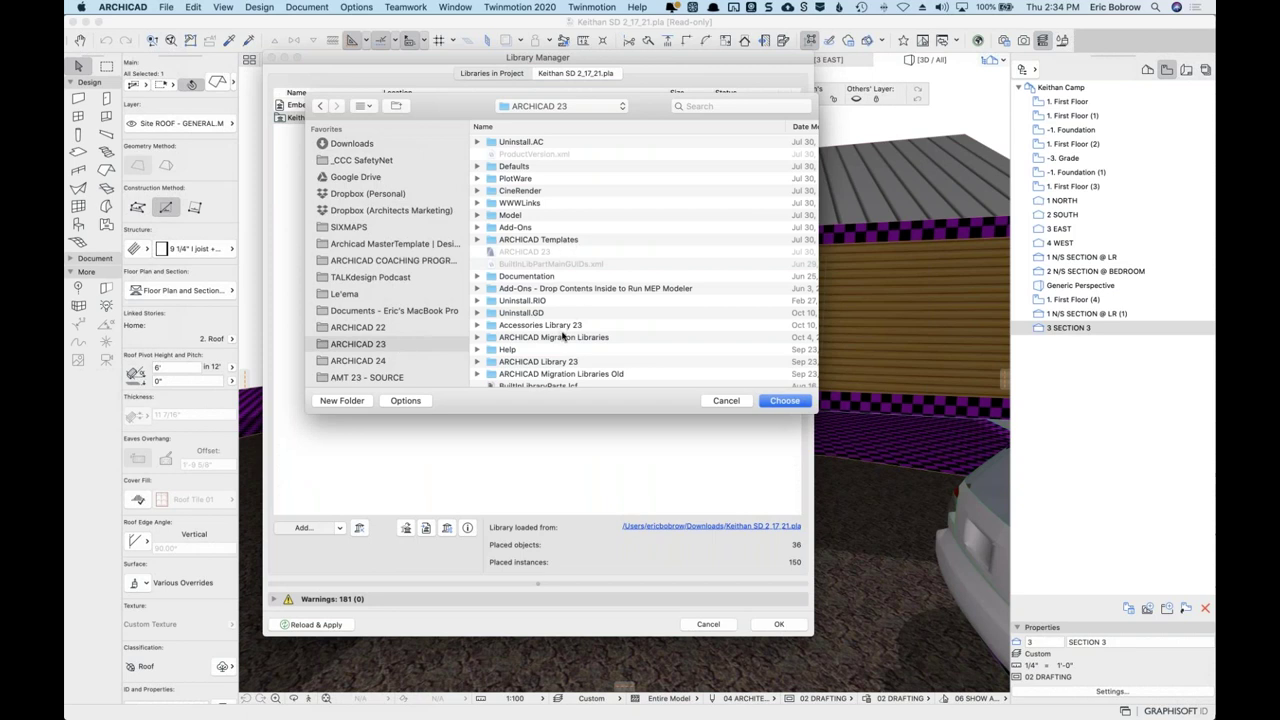
pyautogui.scroll(-1, 563, 337)
pyautogui.click(540, 356)
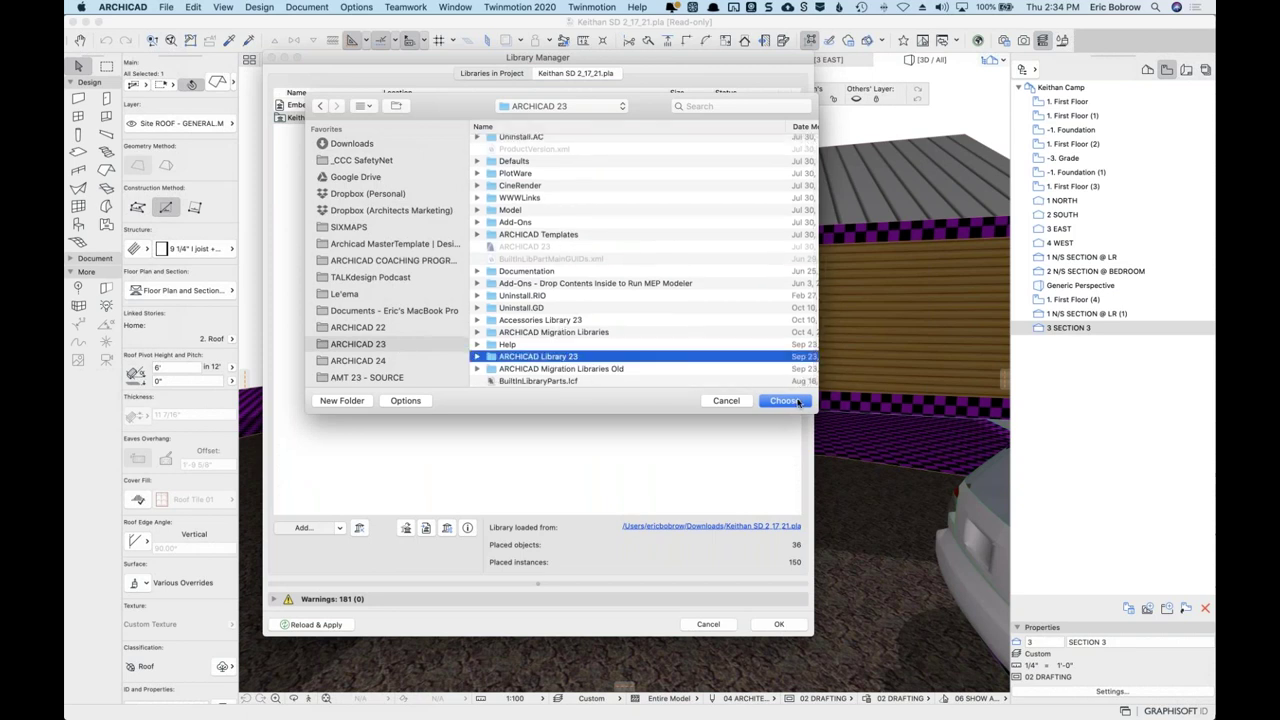
pyautogui.click(785, 400)
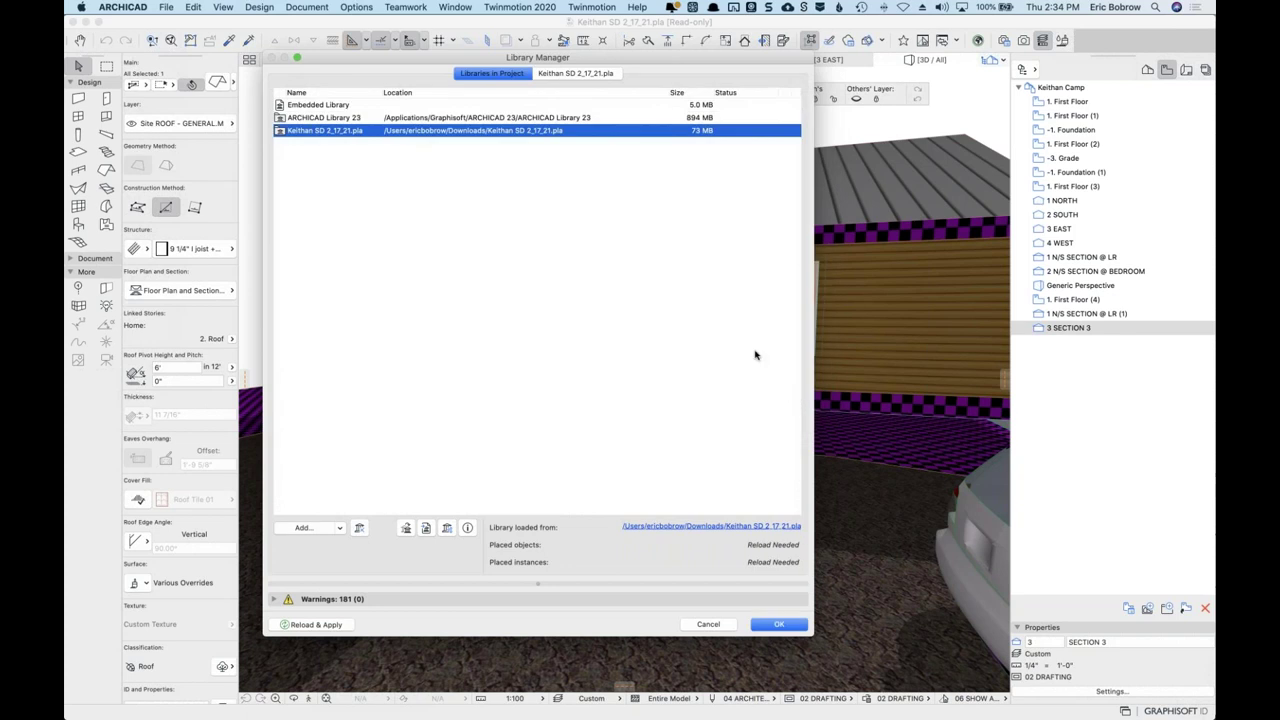
pyautogui.click(780, 626)
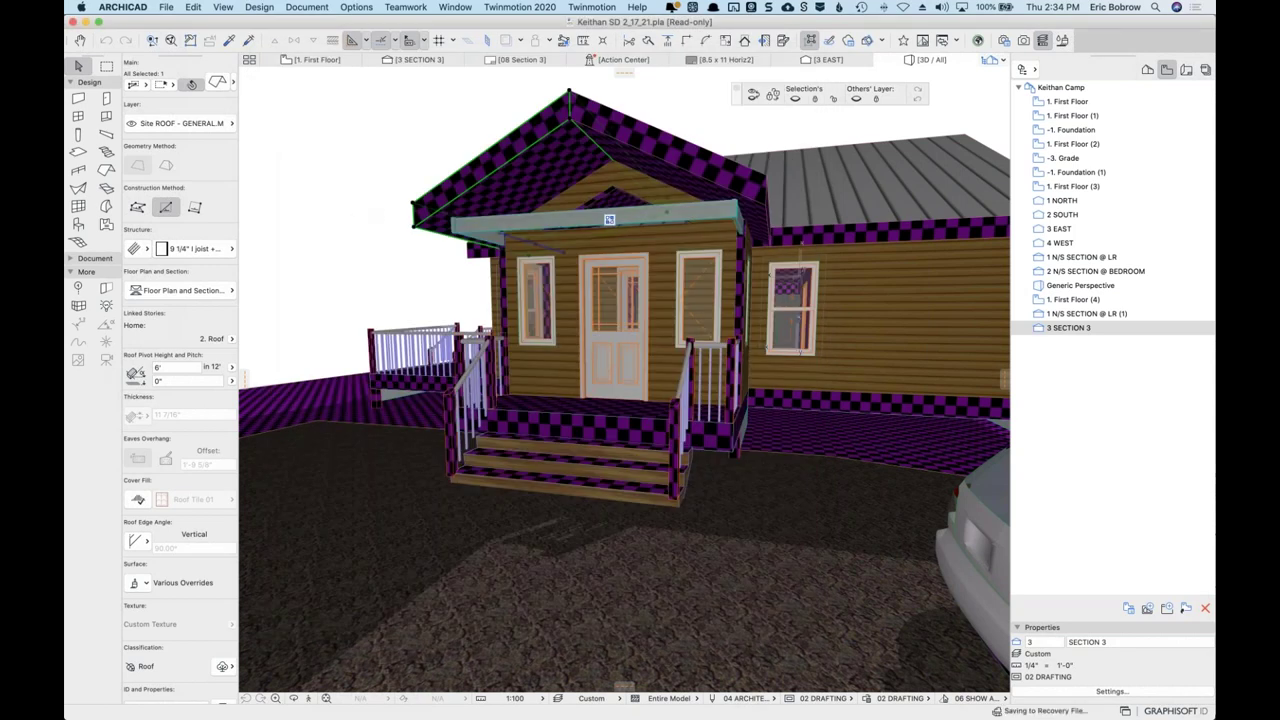
# Add the ARCHICAD Migration Libraries folder to the project's library list.
pyautogui.click(166, 7)
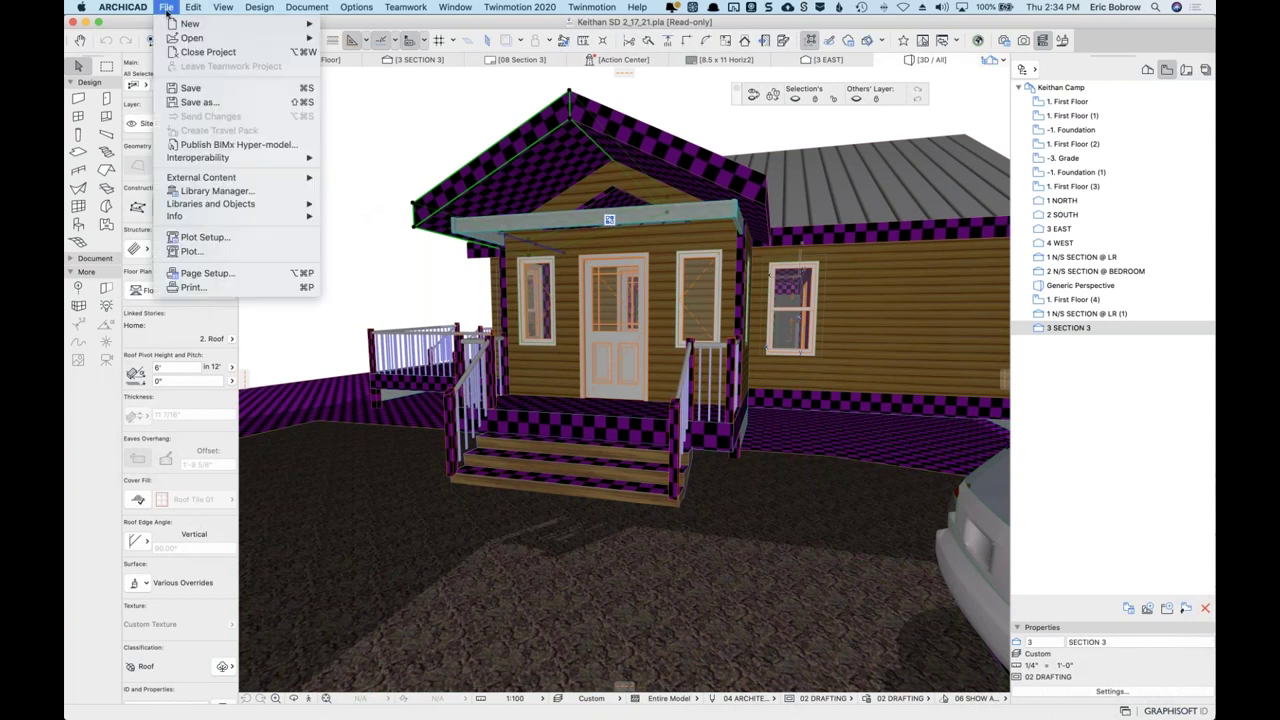
pyautogui.click(216, 191)
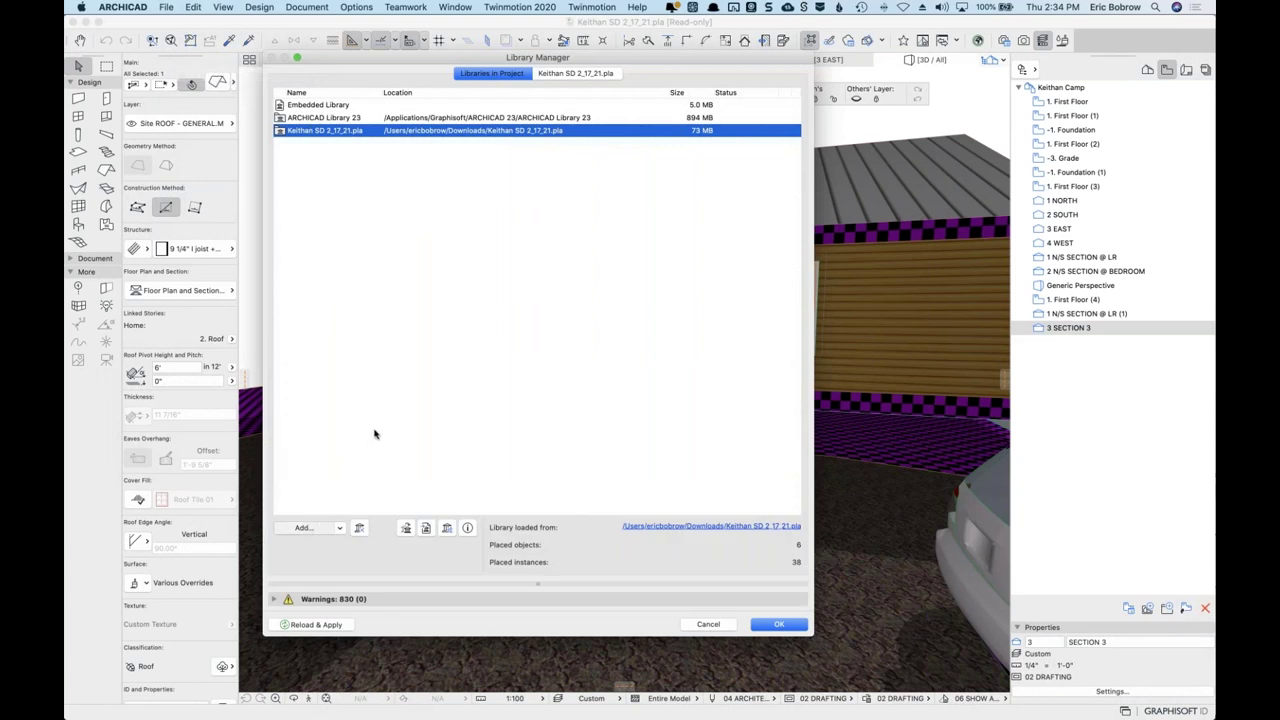
pyautogui.click(303, 527)
pyautogui.scroll(-1, 553, 337)
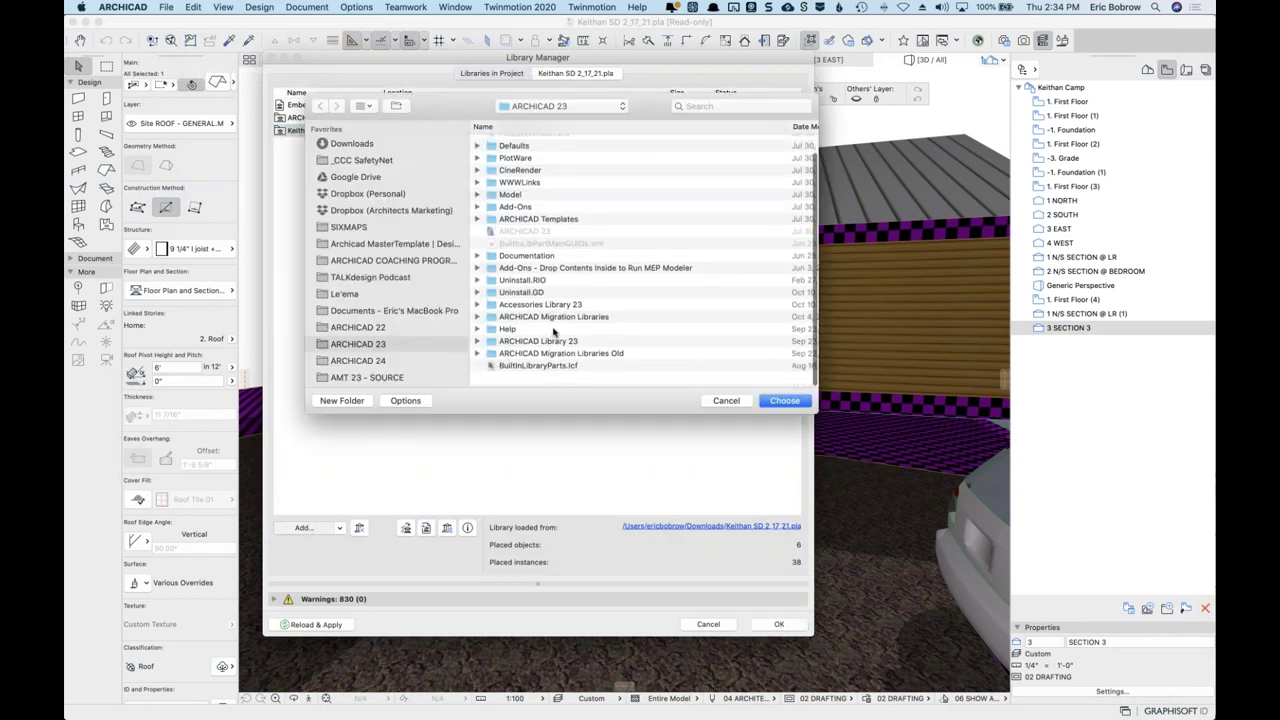
pyautogui.click(557, 333)
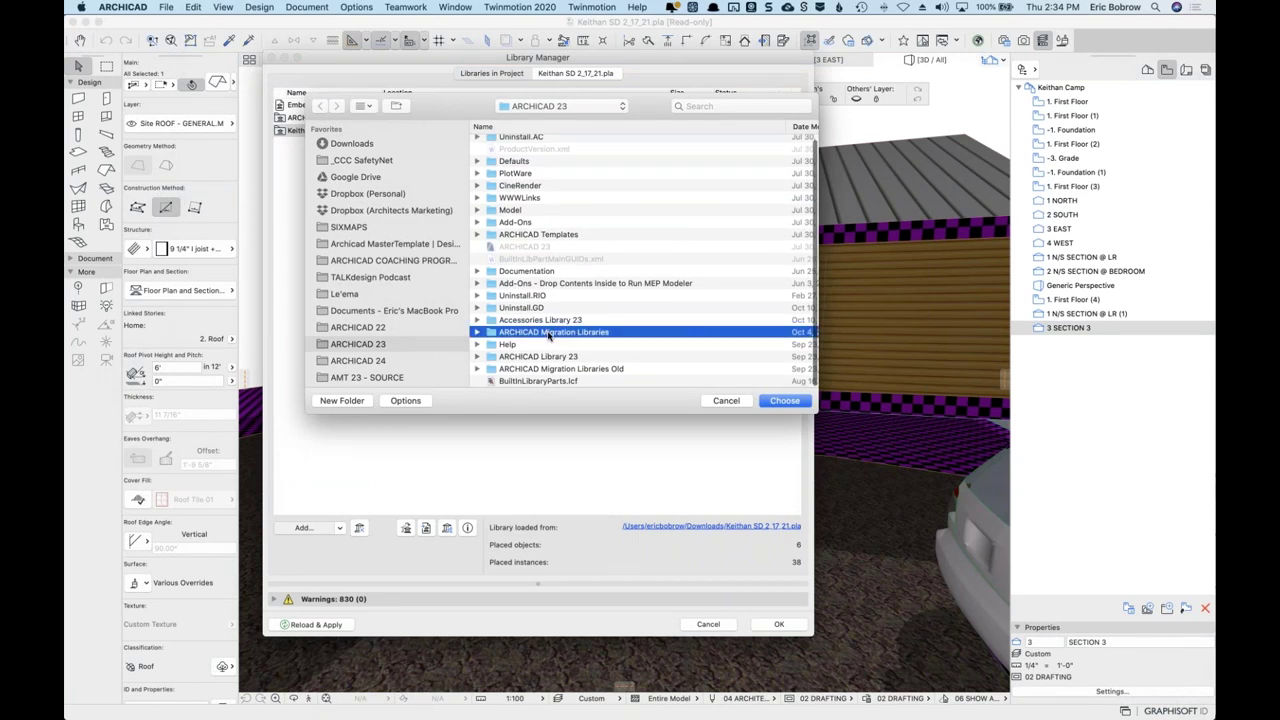
pyautogui.click(785, 400)
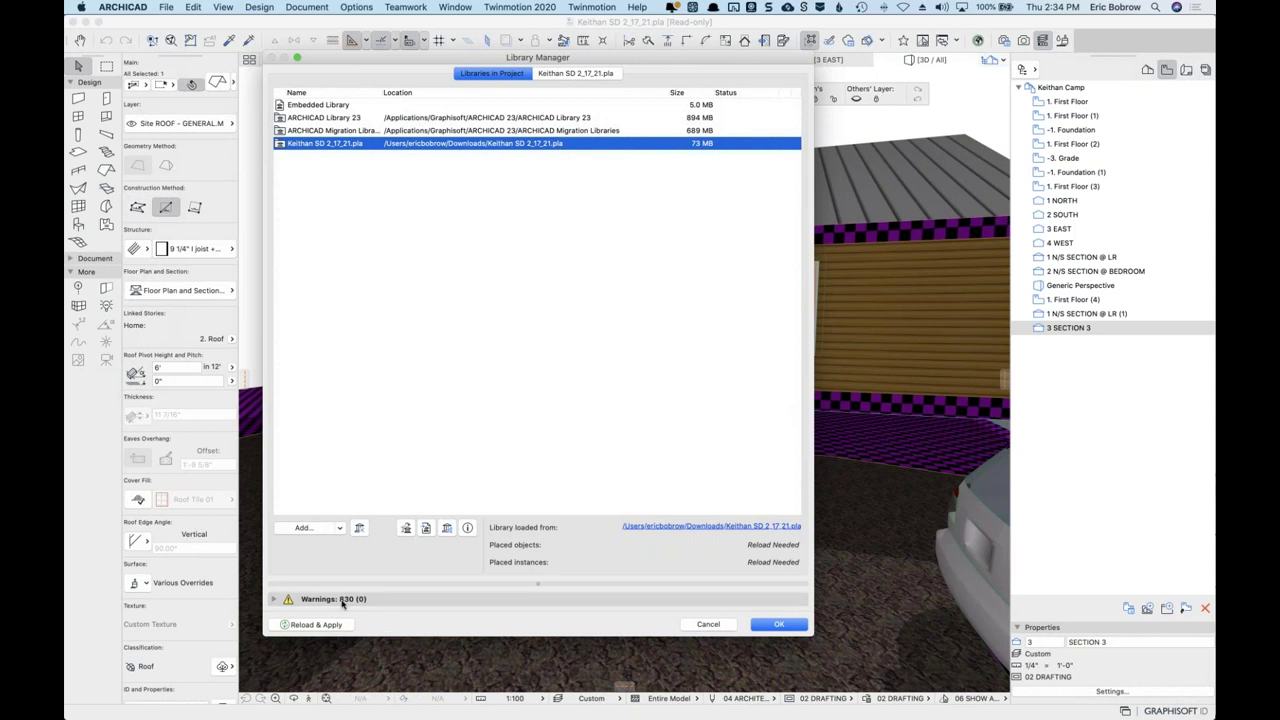
# Review the 830 missing-part warnings and Reload & Apply the libraries.
pyautogui.click(275, 600)
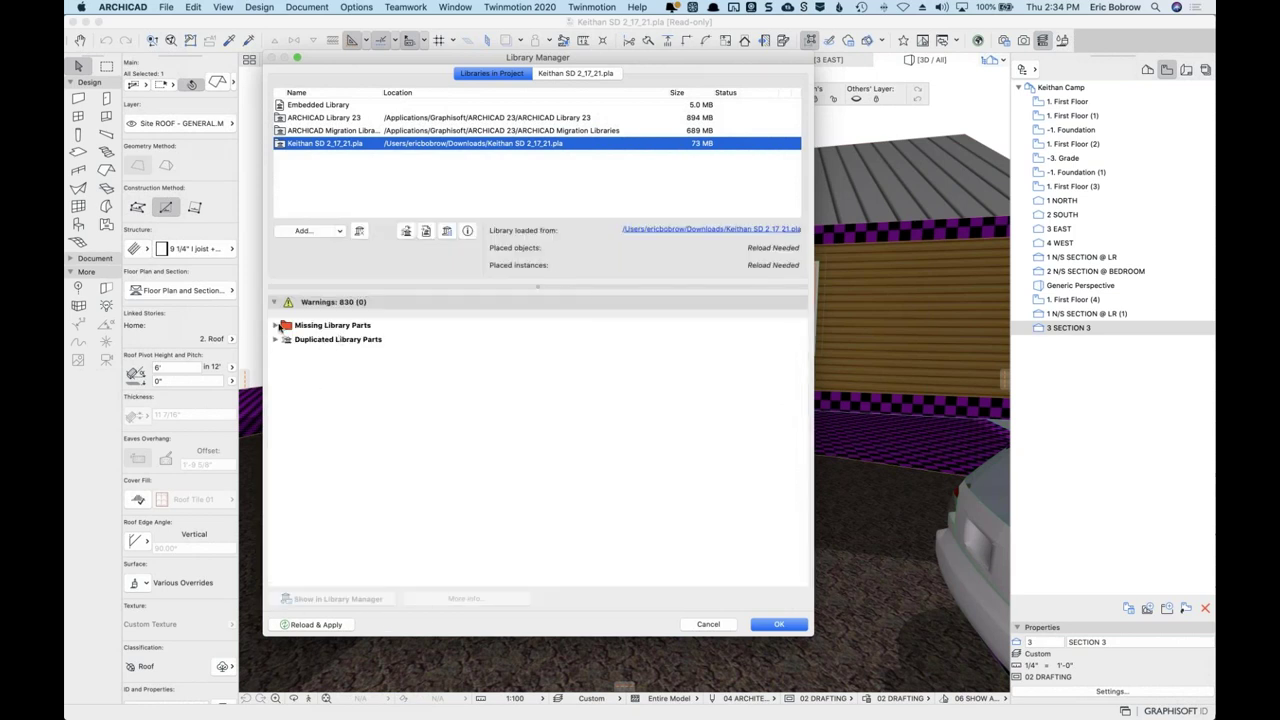
pyautogui.click(276, 326)
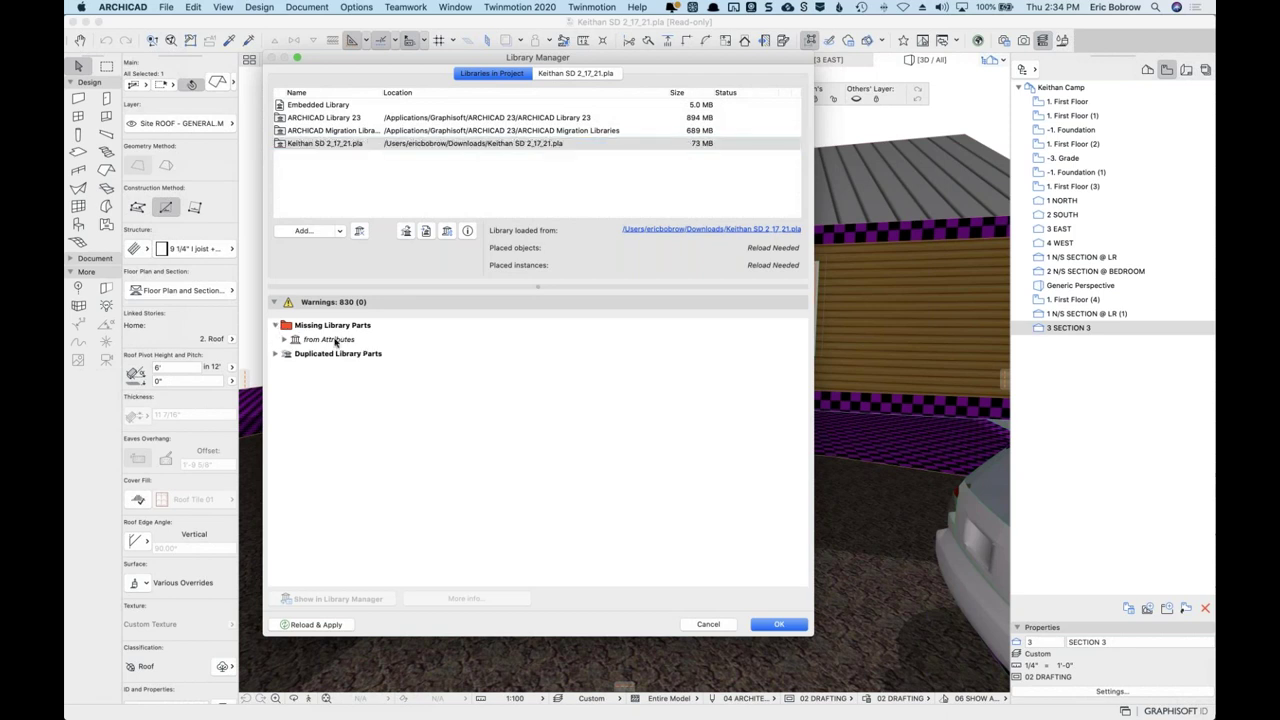
pyautogui.click(284, 339)
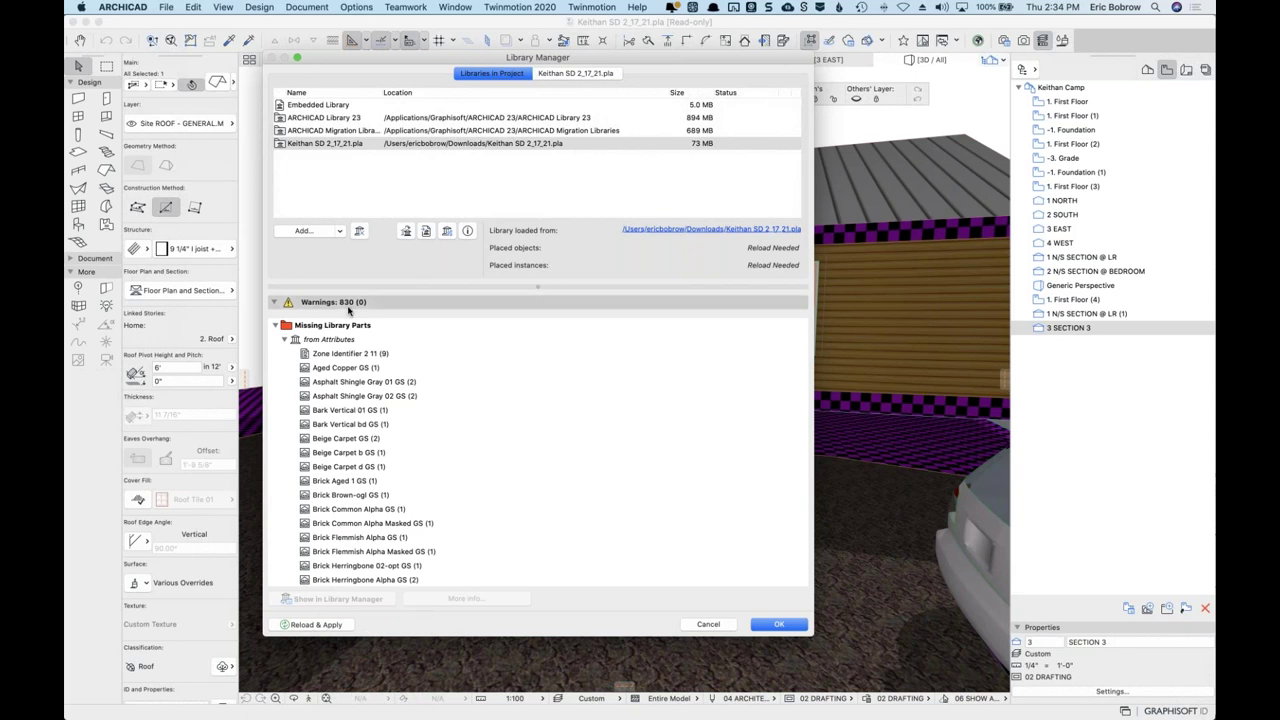
pyautogui.click(316, 624)
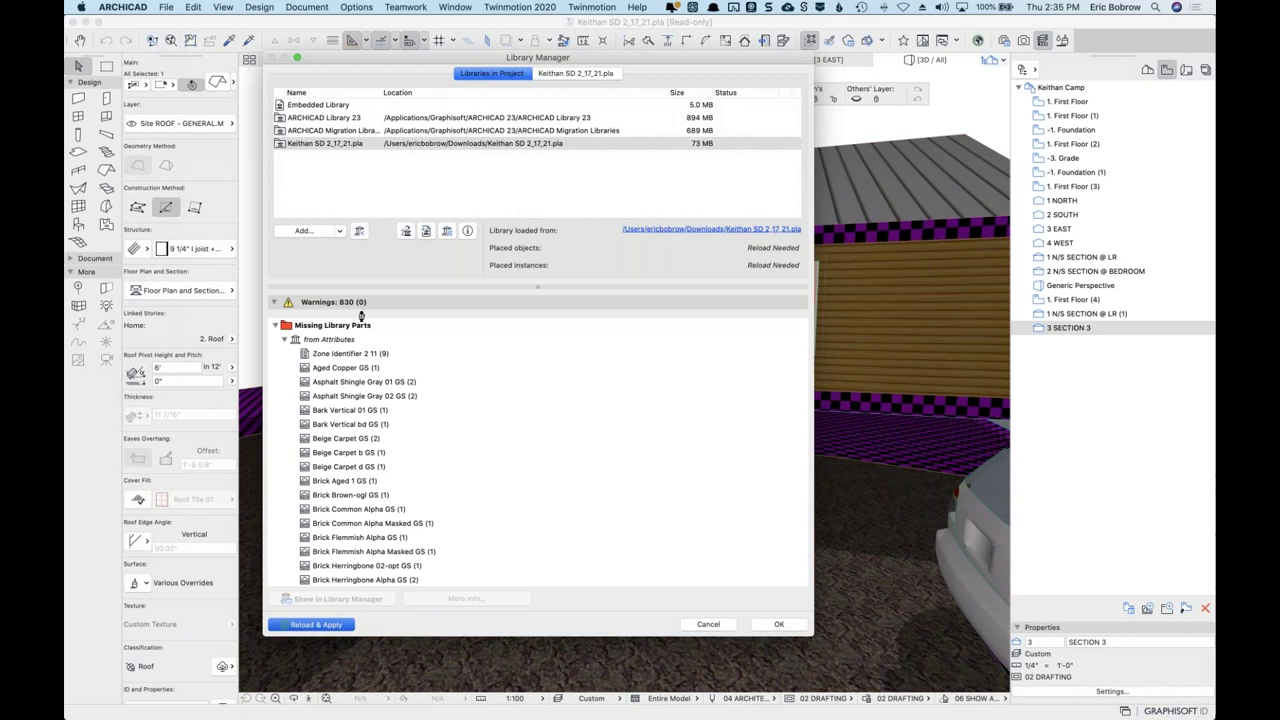
pyautogui.click(358, 303)
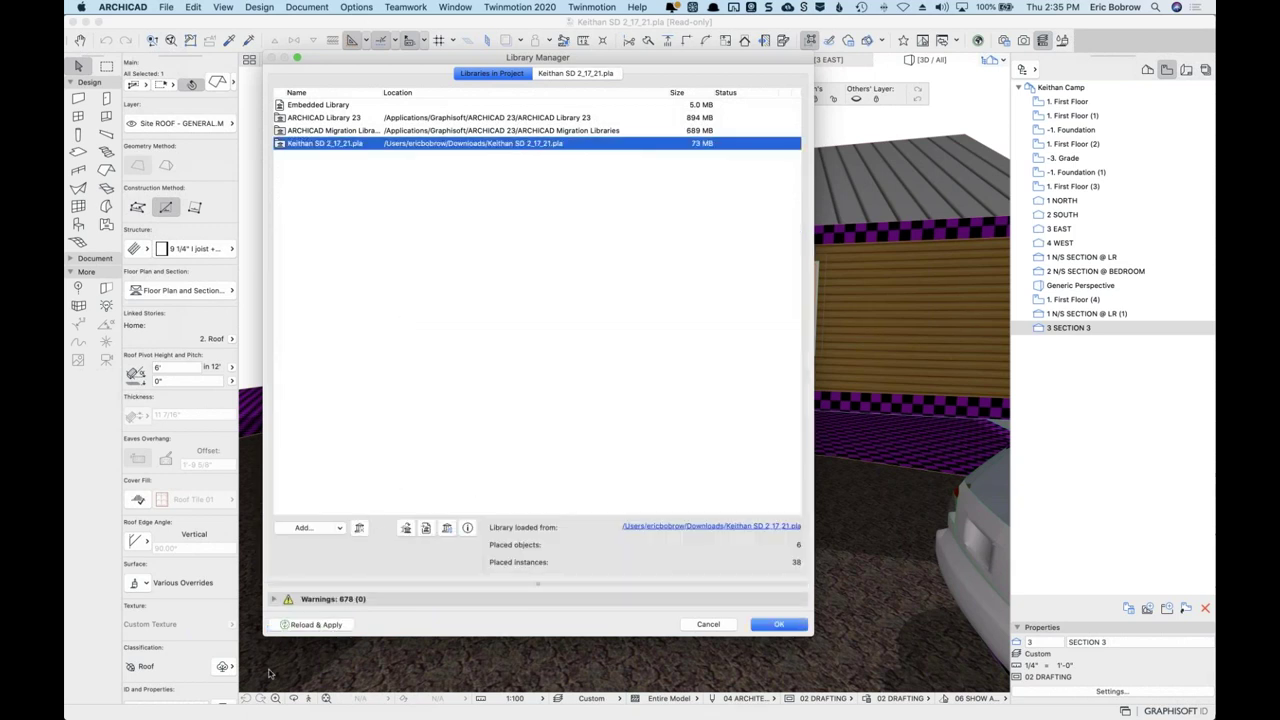
# Review the 678 remaining warnings, seven missing texture parts and duplicates, then close Library Manager.
pyautogui.click(274, 599)
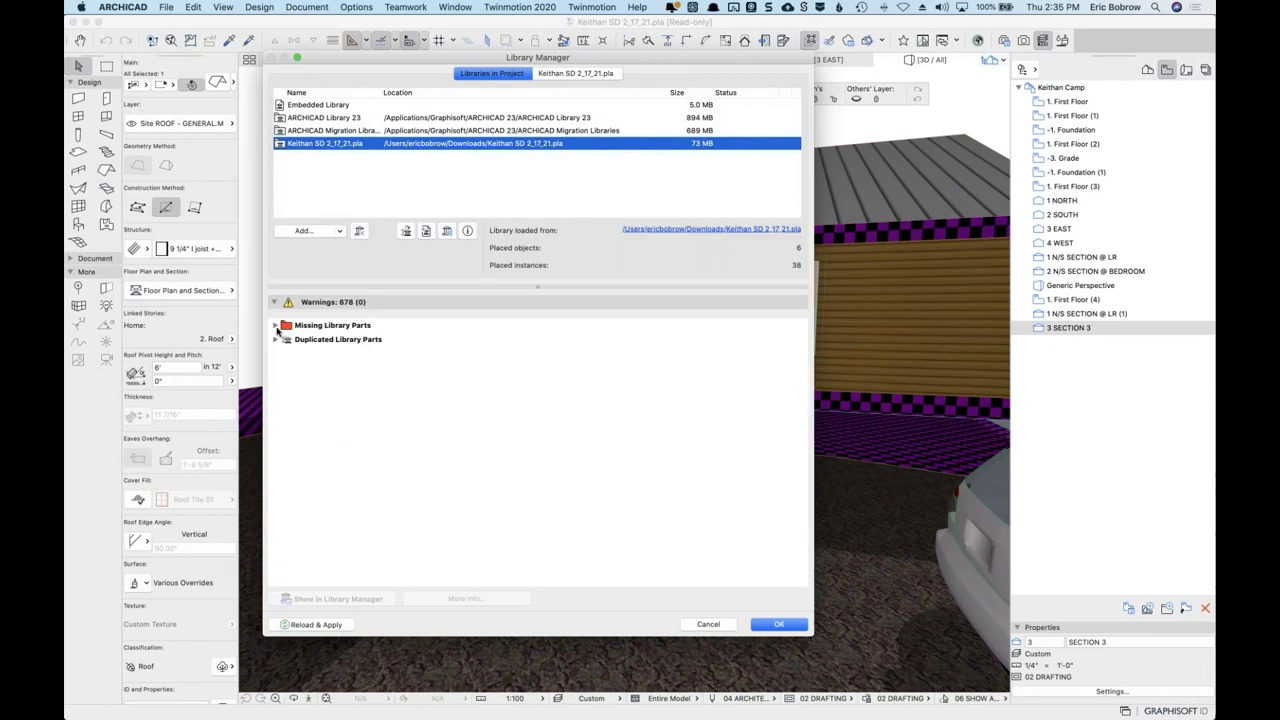
pyautogui.click(276, 326)
pyautogui.click(284, 339)
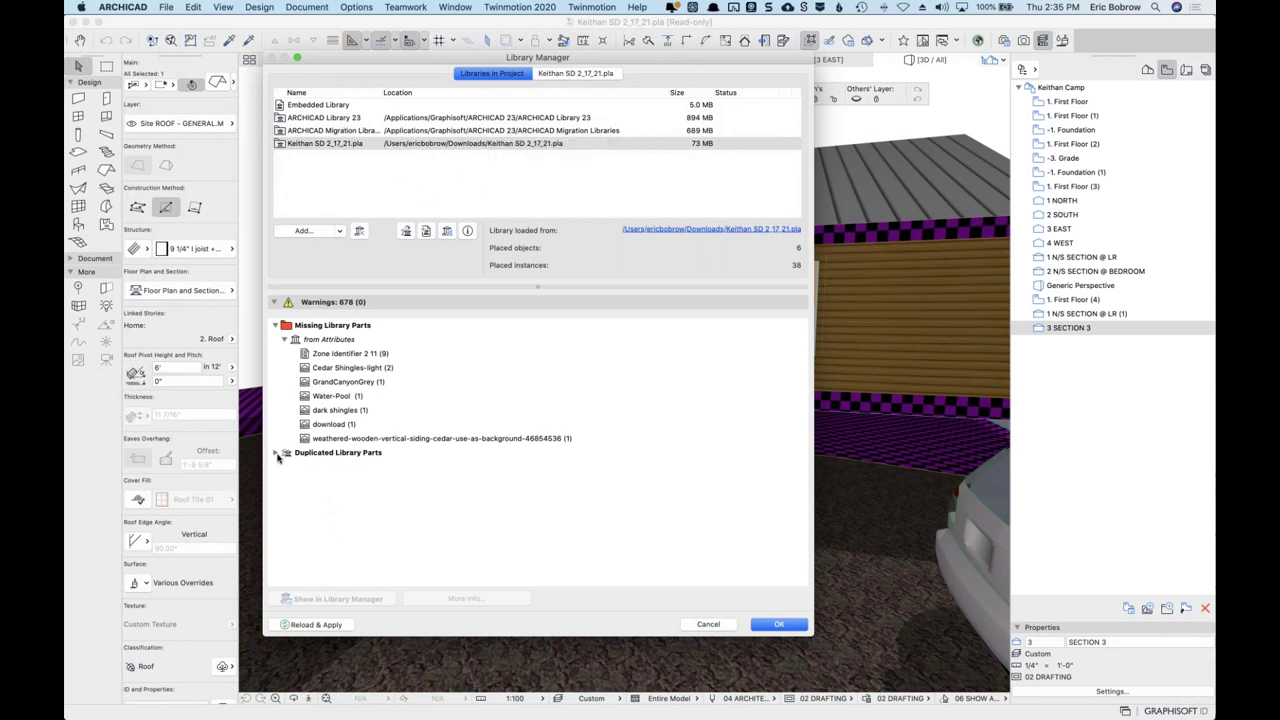
pyautogui.click(276, 453)
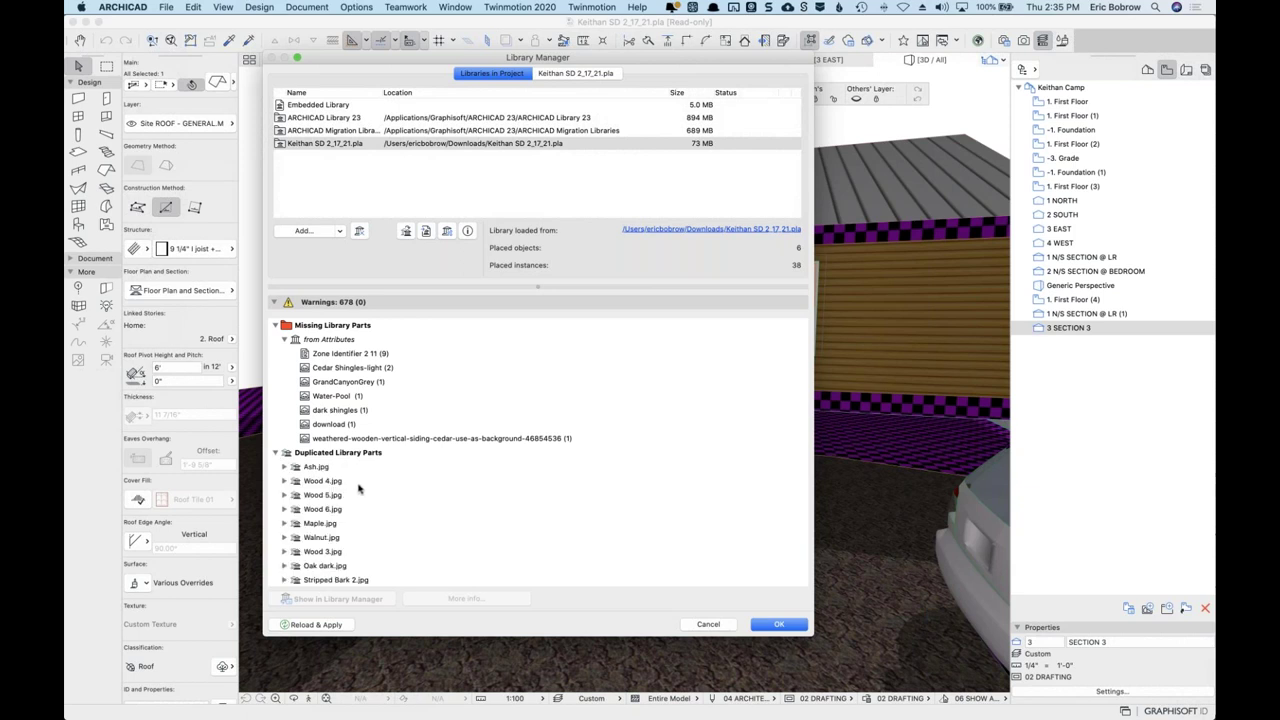
pyautogui.click(277, 453)
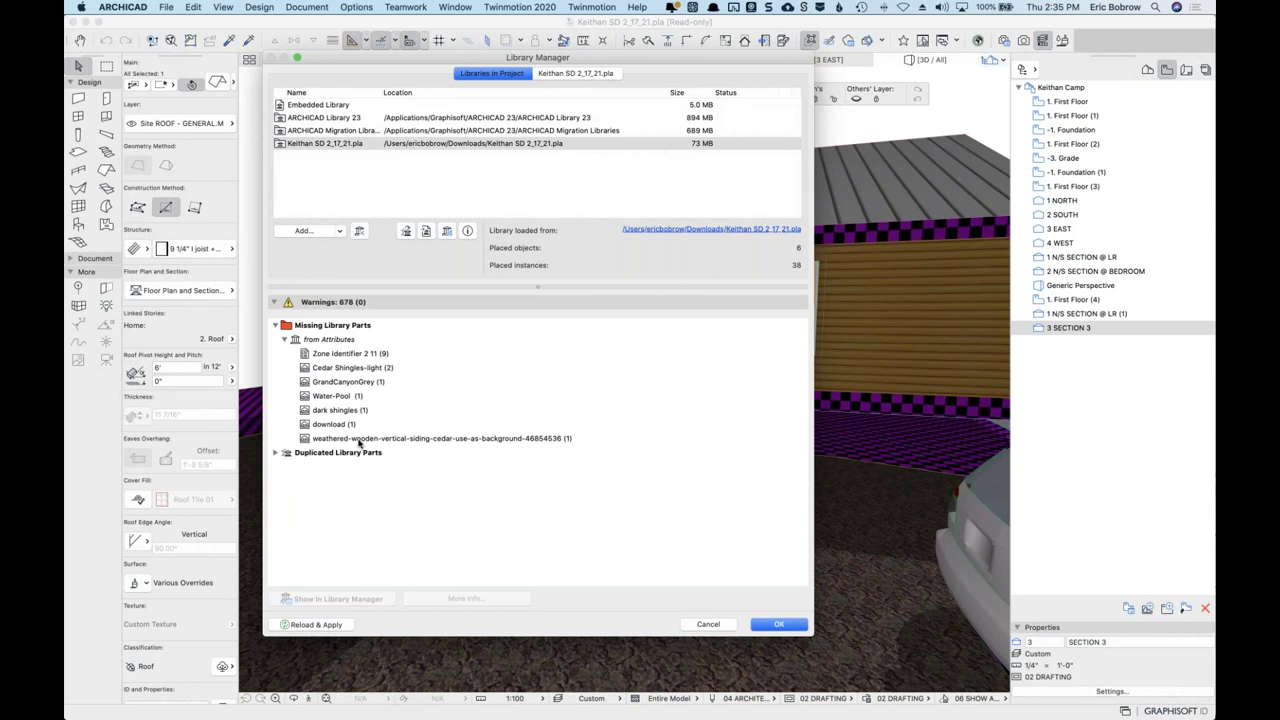
pyautogui.click(779, 625)
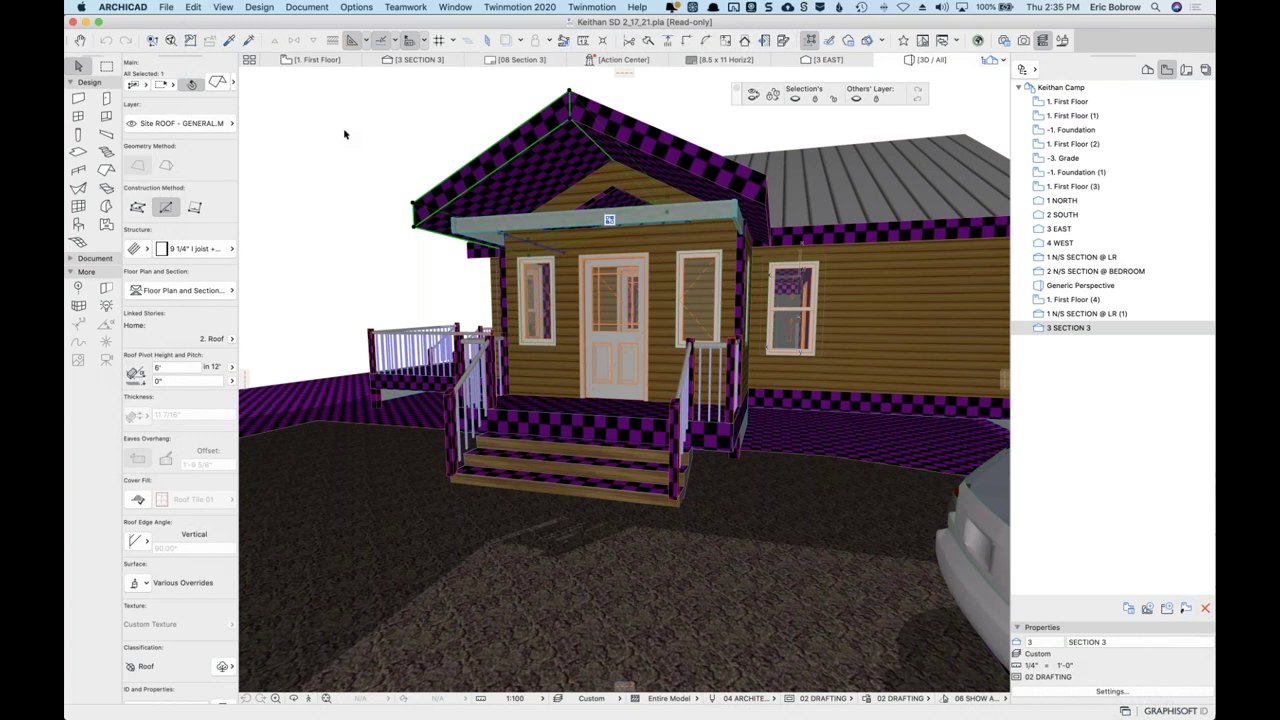
# Reselect and deselect the porch roof so the 3D view shows the wood siding and roof textures.
pyautogui.click(358, 187)
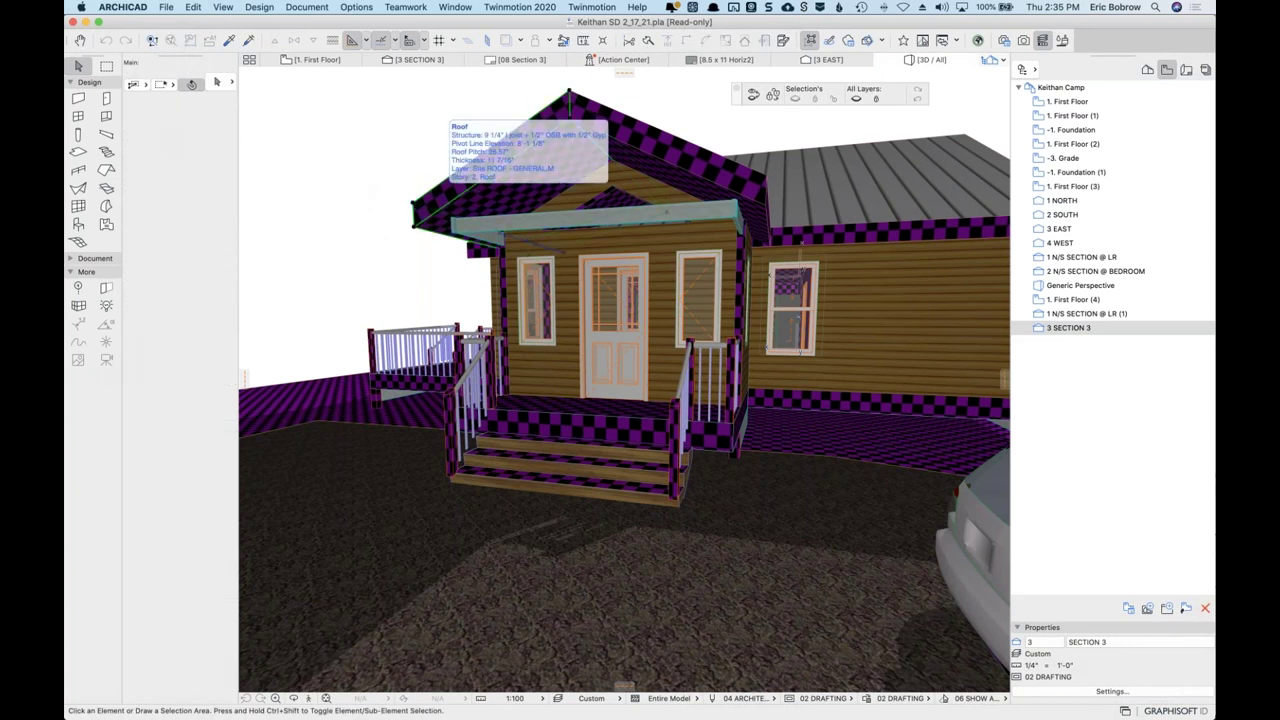
pyautogui.click(455, 185)
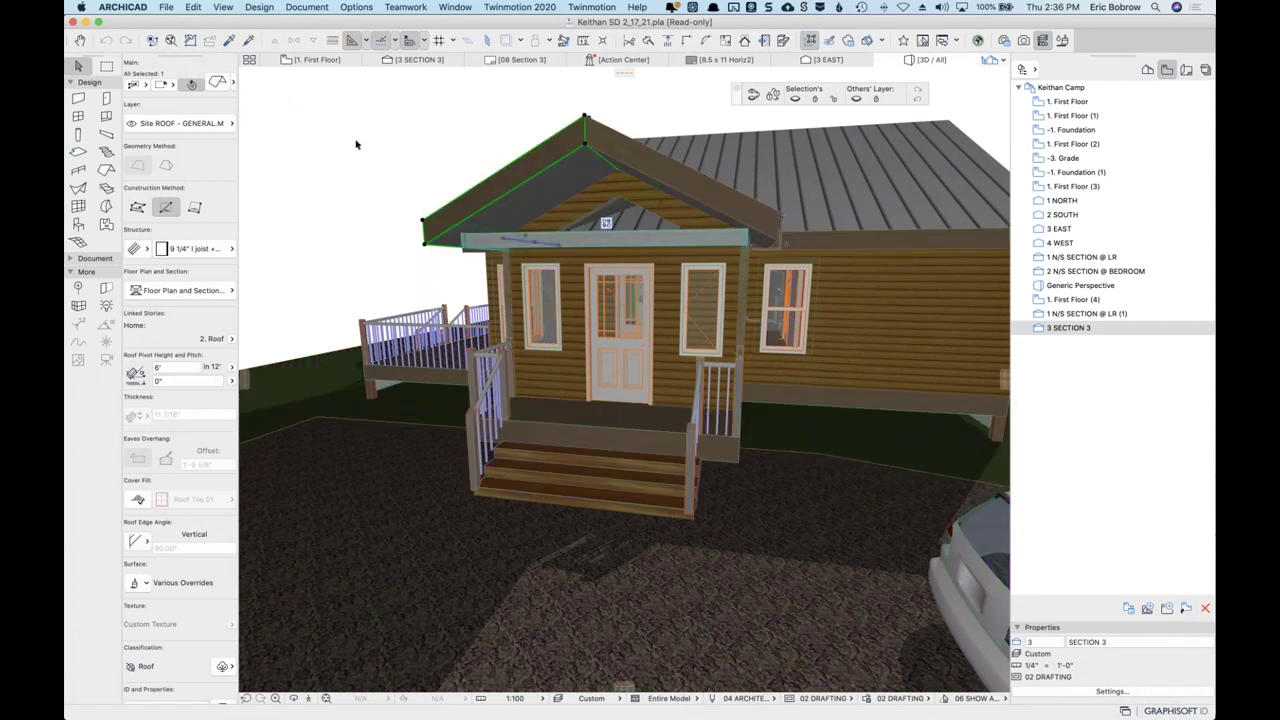
pyautogui.click(407, 150)
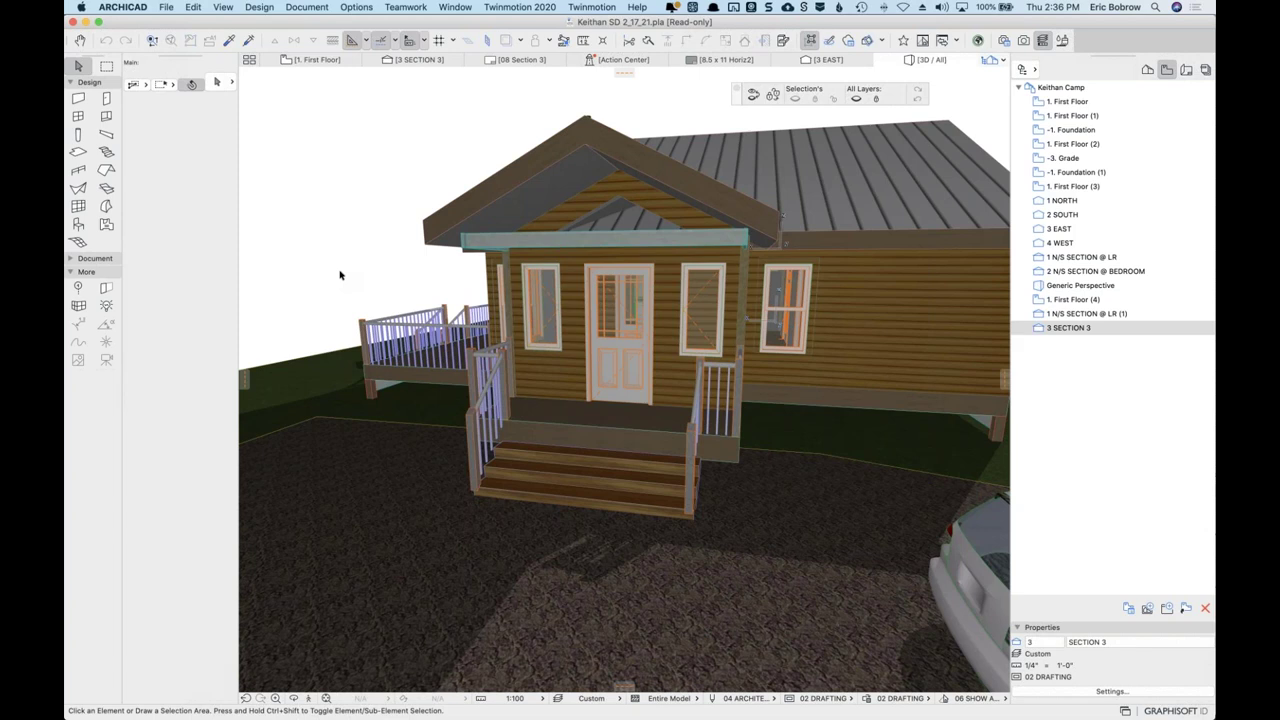
pyautogui.click(166, 8)
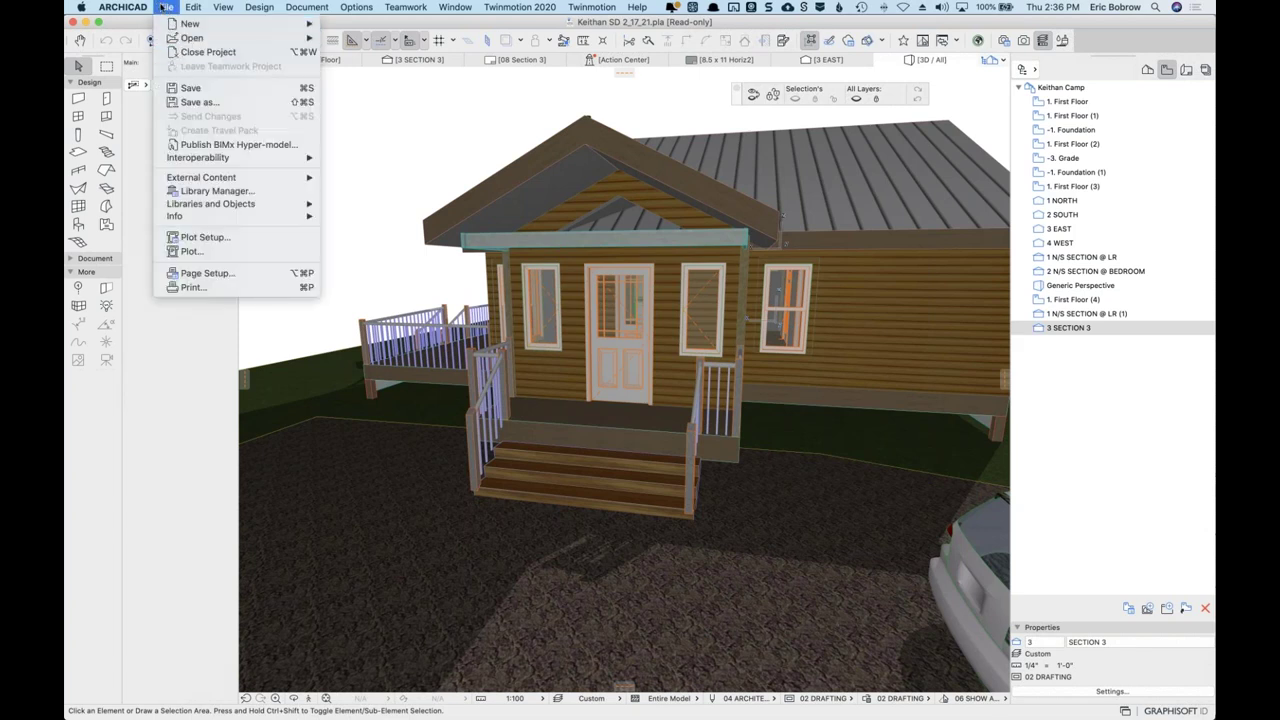
# Reopen the Library Manager and open the ARCHICAD 22 Migration Library folder.
pyautogui.click(221, 192)
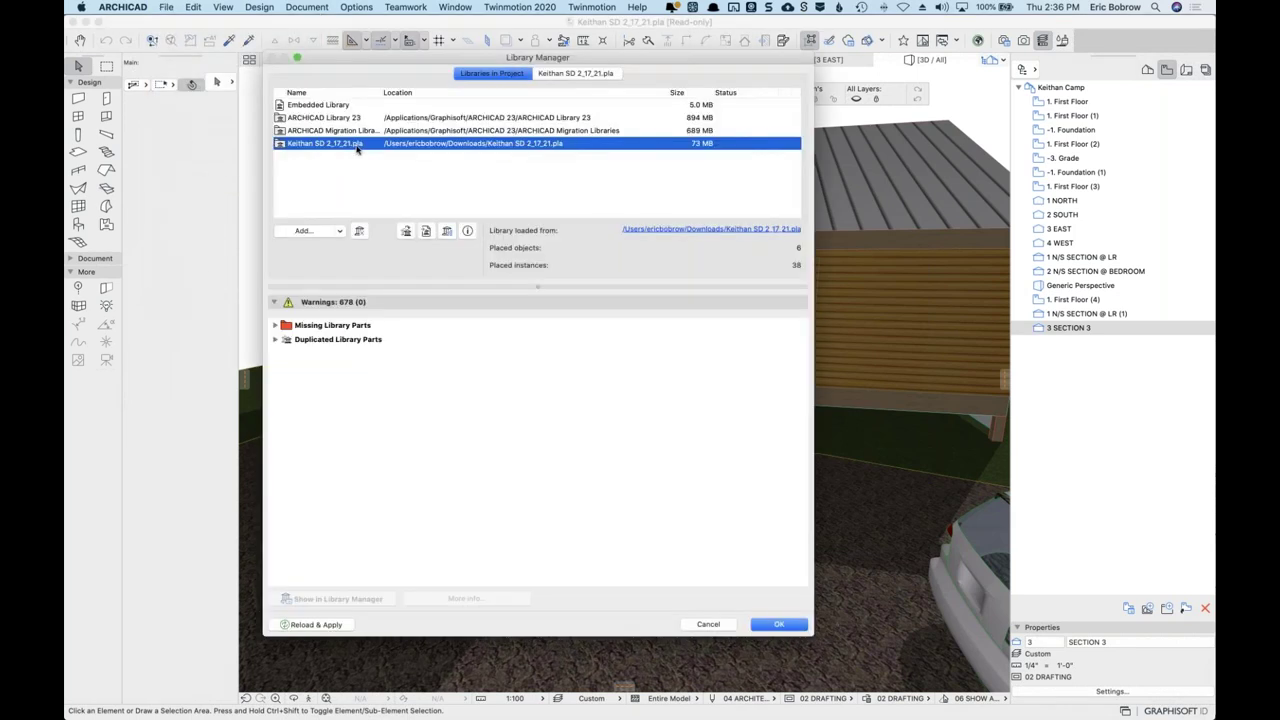
pyautogui.click(310, 134)
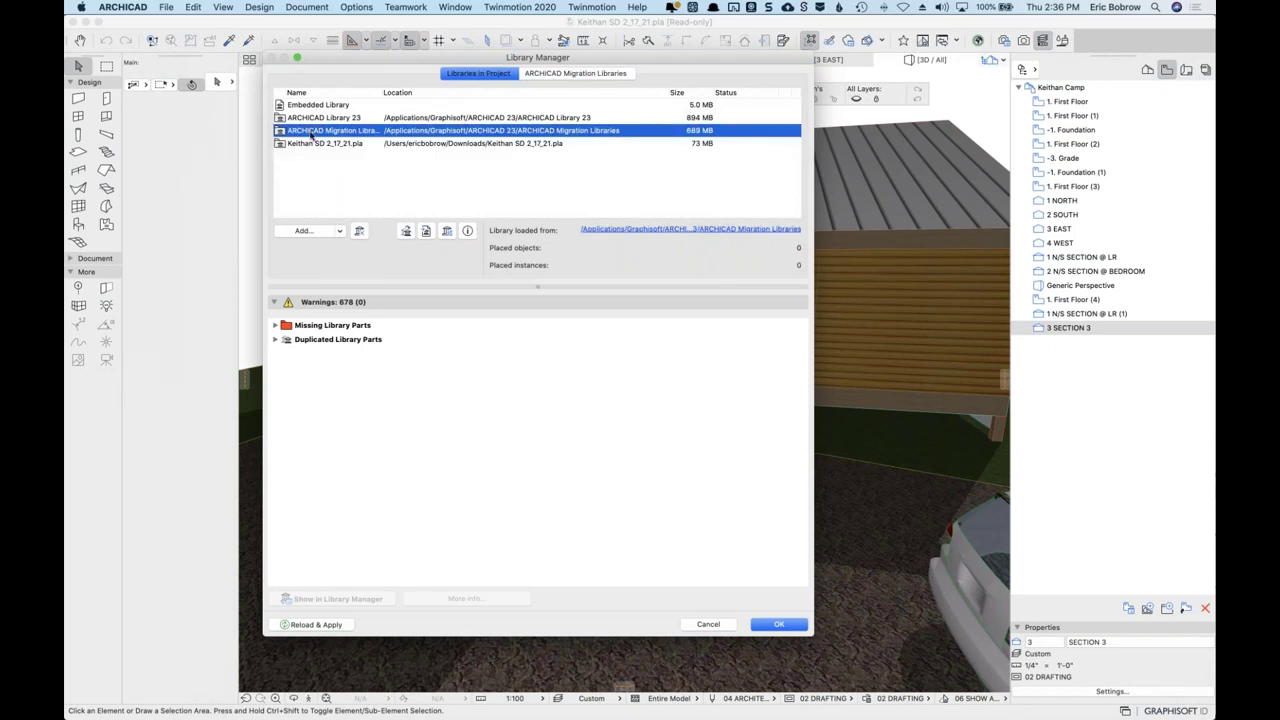
pyautogui.click(567, 75)
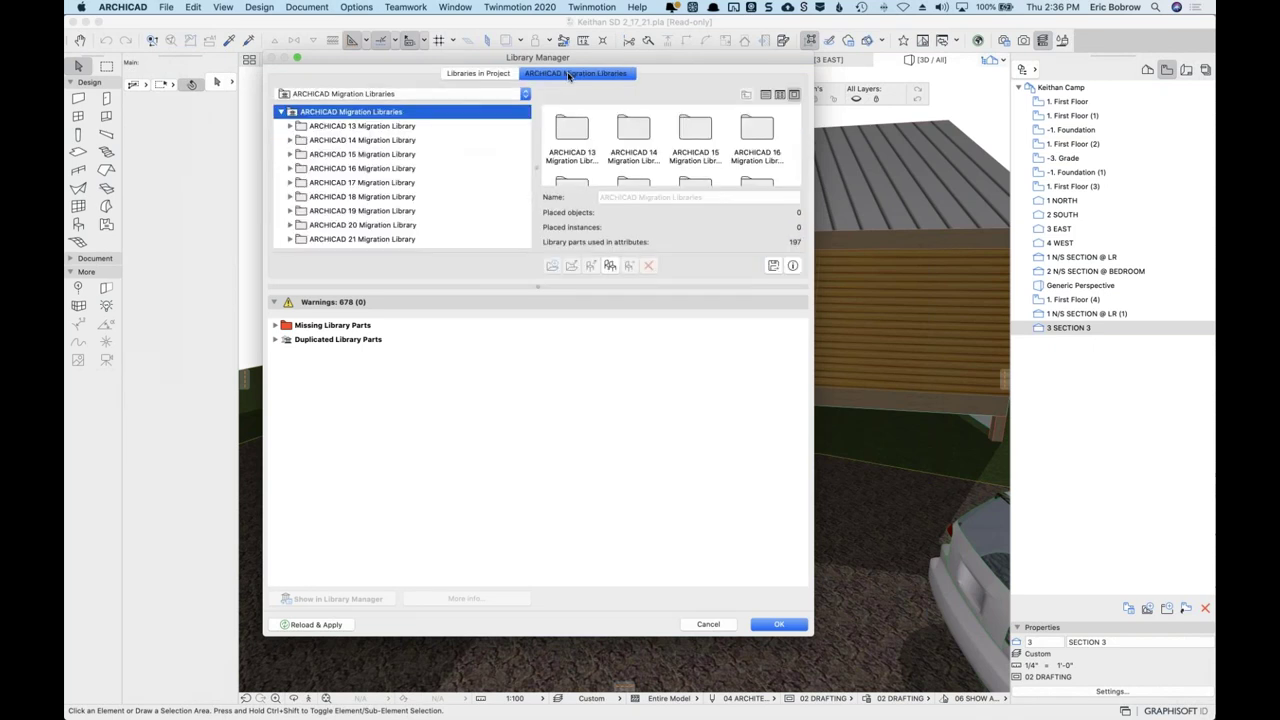
pyautogui.scroll(-1, 478, 170)
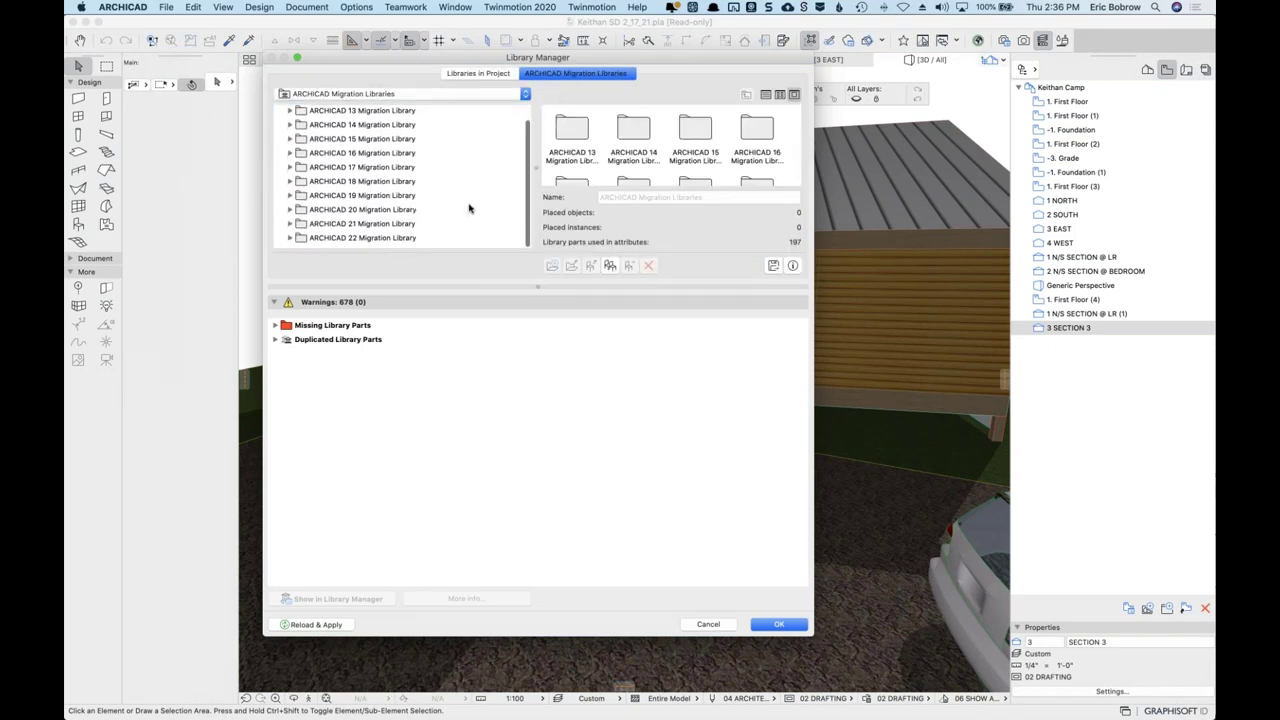
pyautogui.click(403, 245)
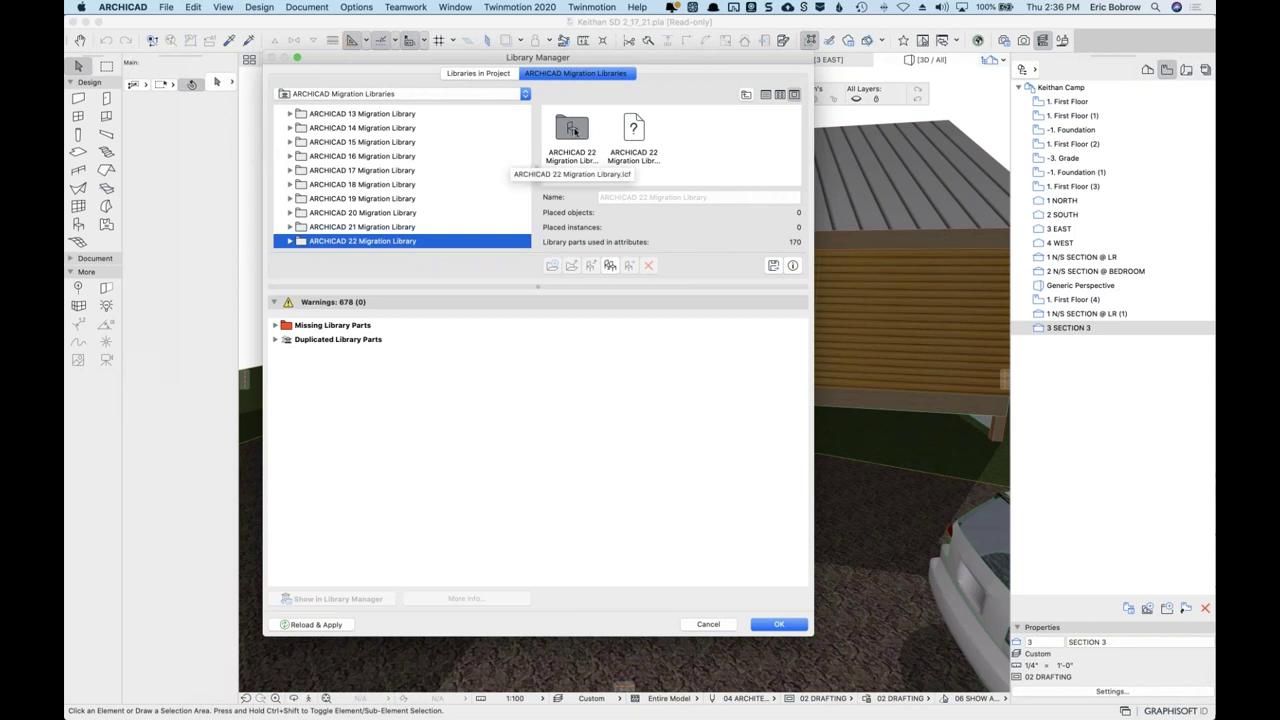
pyautogui.doubleClick(574, 131)
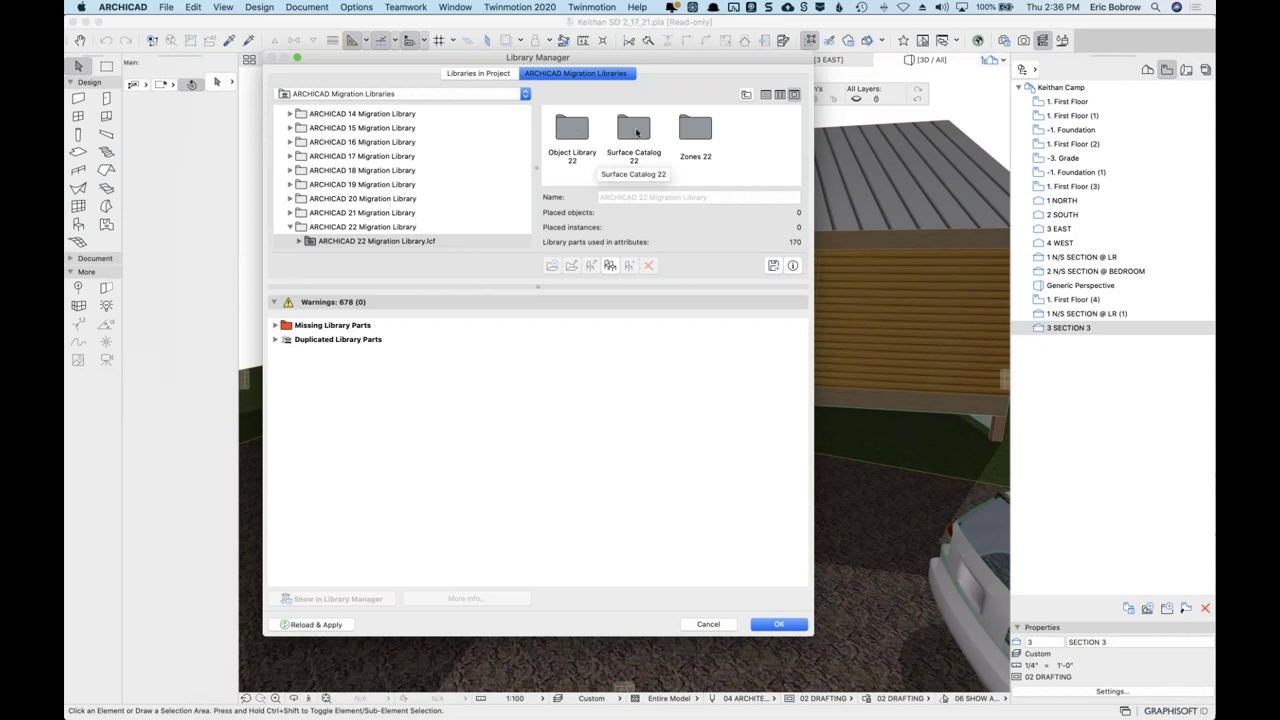
# Browse Surface Catalog 22, Textures 22 and Wood 22, then apply the libraries with OK.
pyautogui.doubleClick(635, 133)
pyautogui.doubleClick(572, 128)
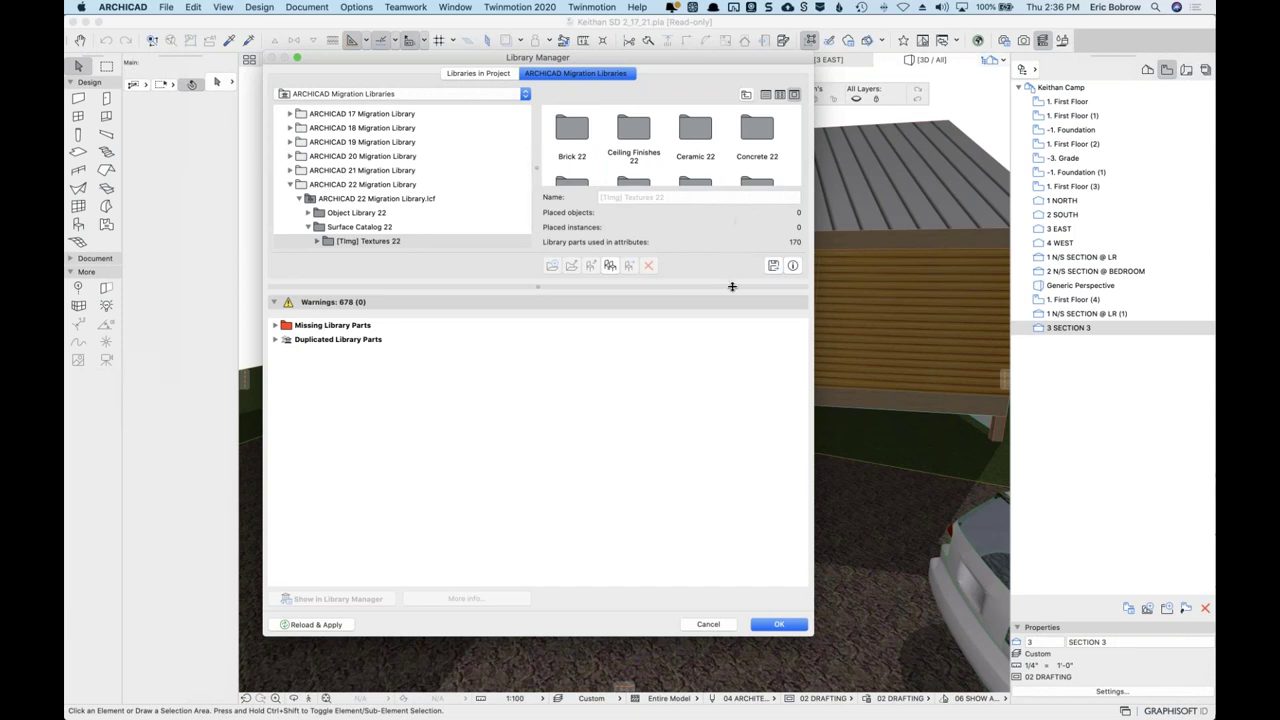
pyautogui.moveTo(733, 285); pyautogui.dragTo(735, 403)
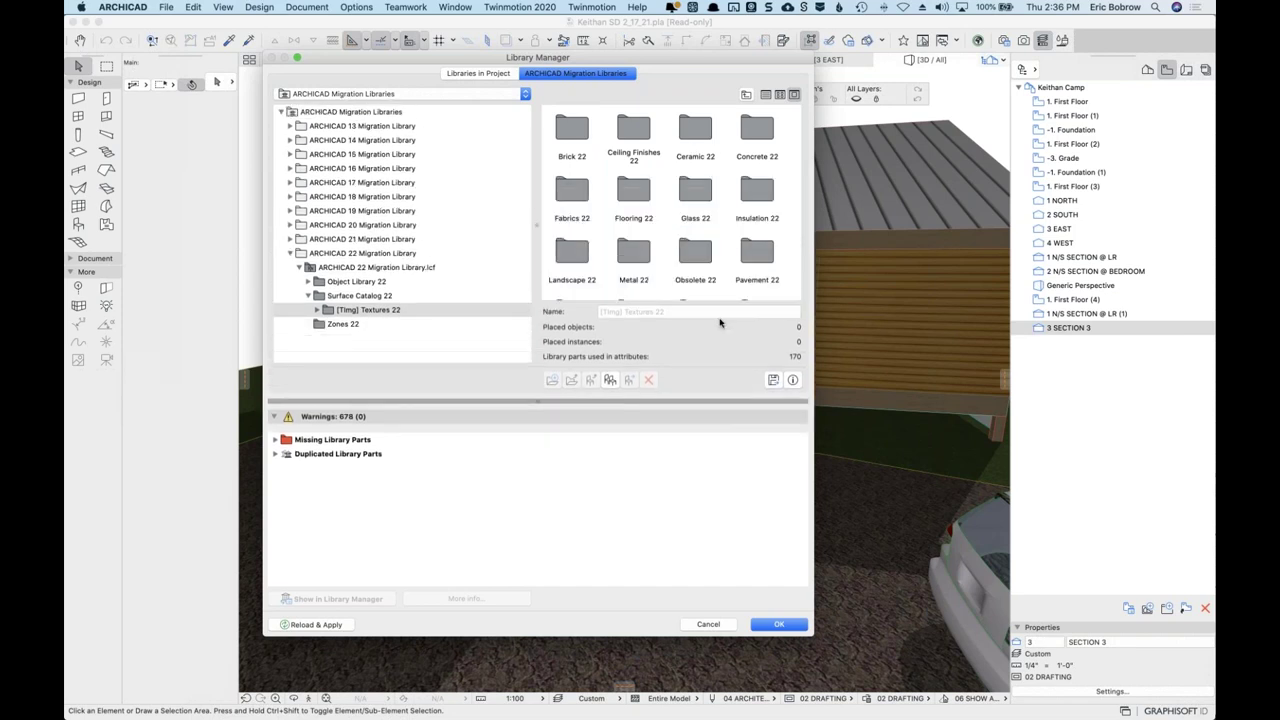
pyautogui.scroll(-4, 690, 215)
pyautogui.doubleClick(633, 268)
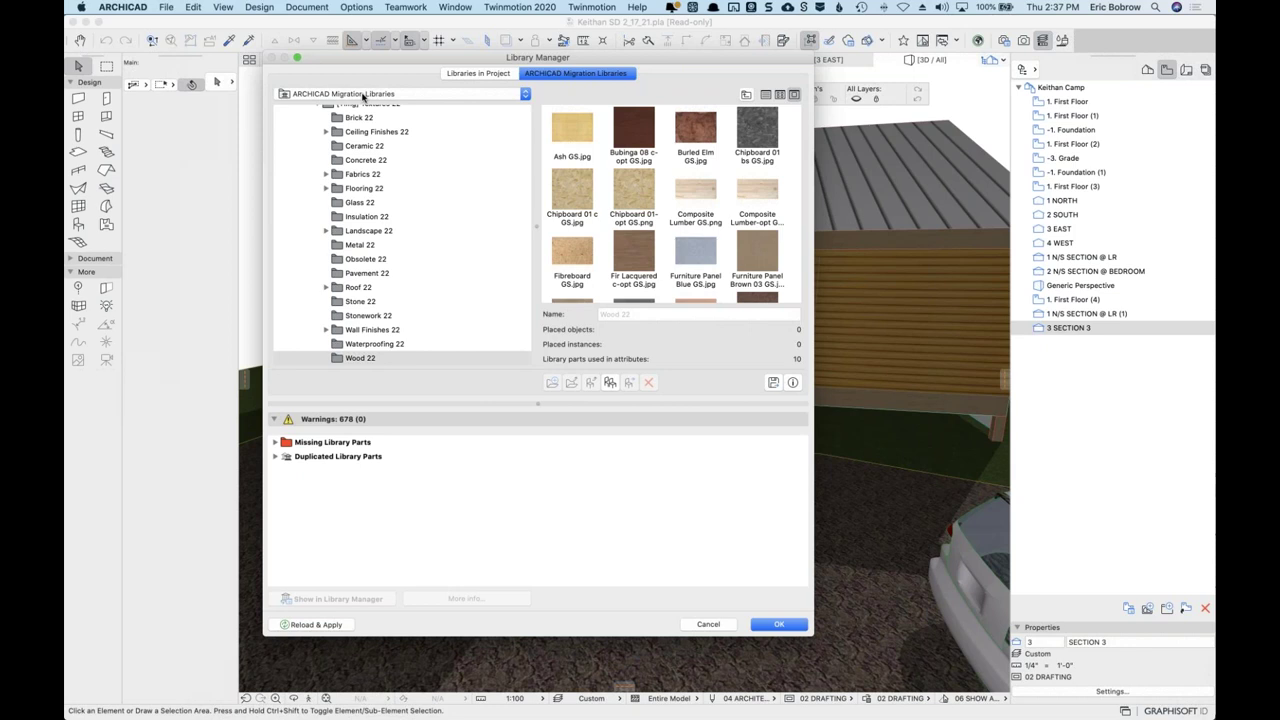
pyautogui.click(775, 625)
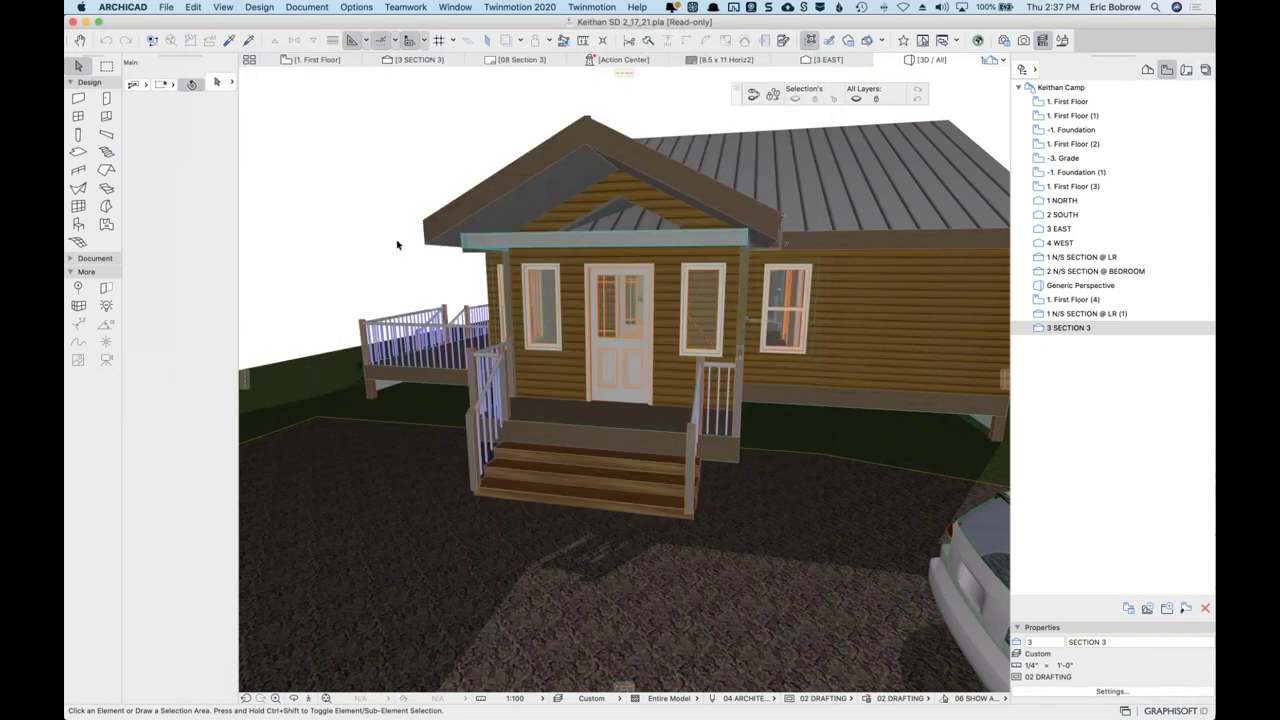
# Stay in ARCHICAD, reopen File > Library Manager and expand the missing library parts warnings.
pyautogui.press('super+Tab')
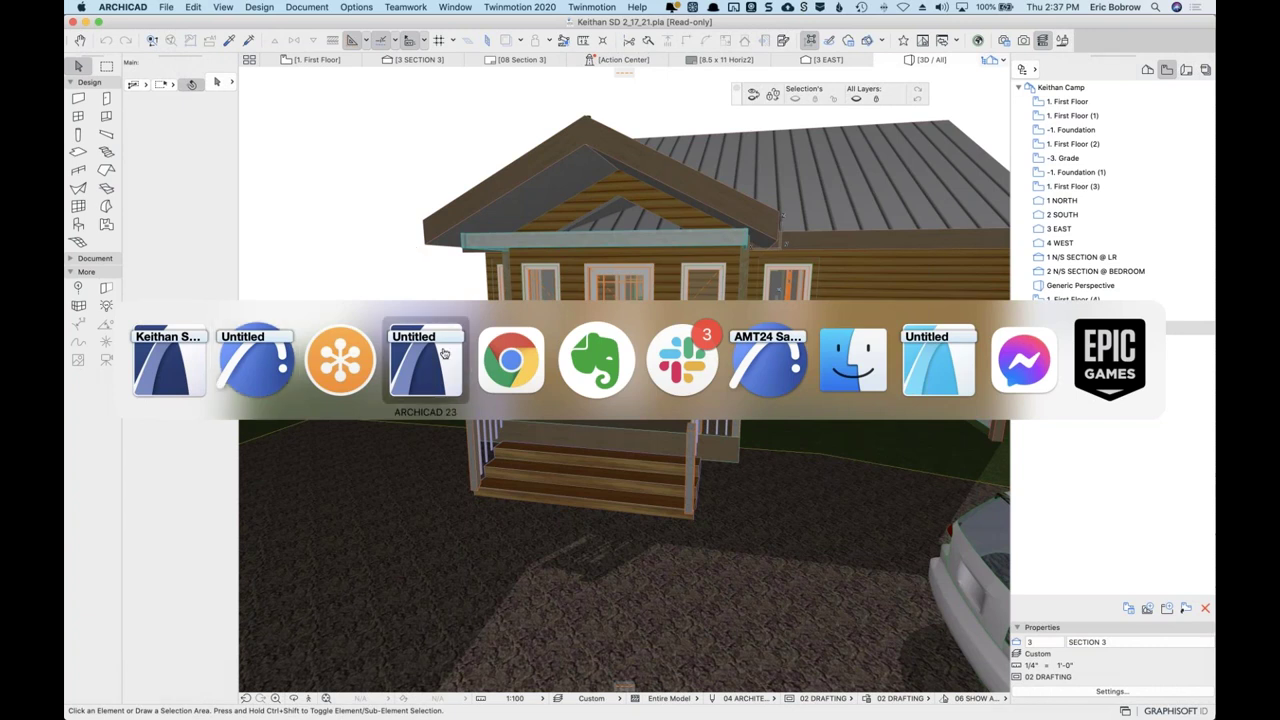
pyautogui.press('Escape')
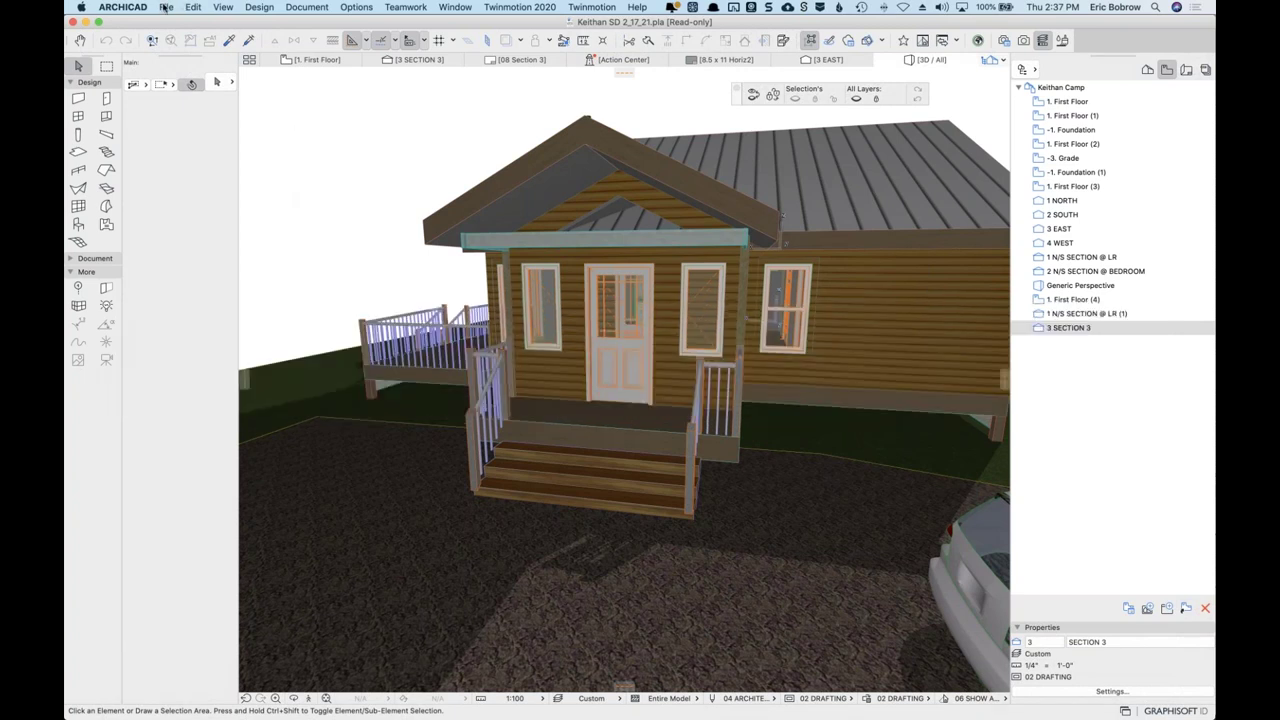
pyautogui.click(166, 8)
pyautogui.click(215, 190)
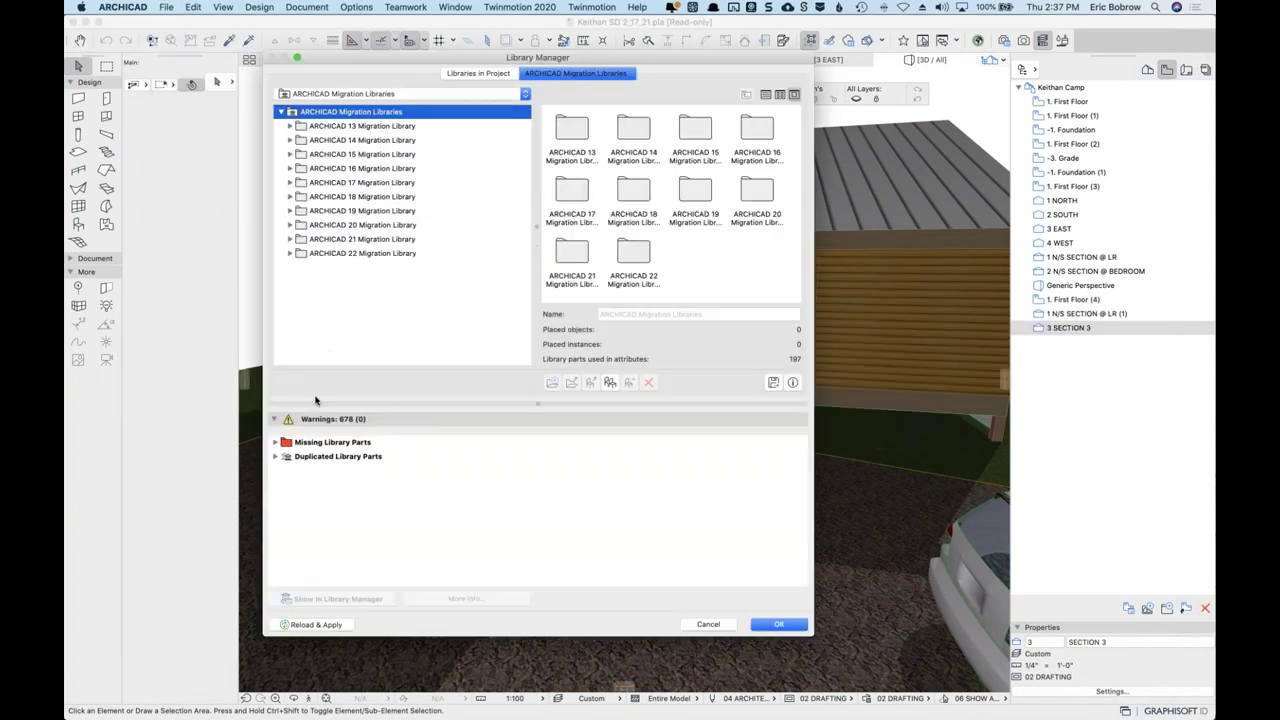
pyautogui.click(275, 442)
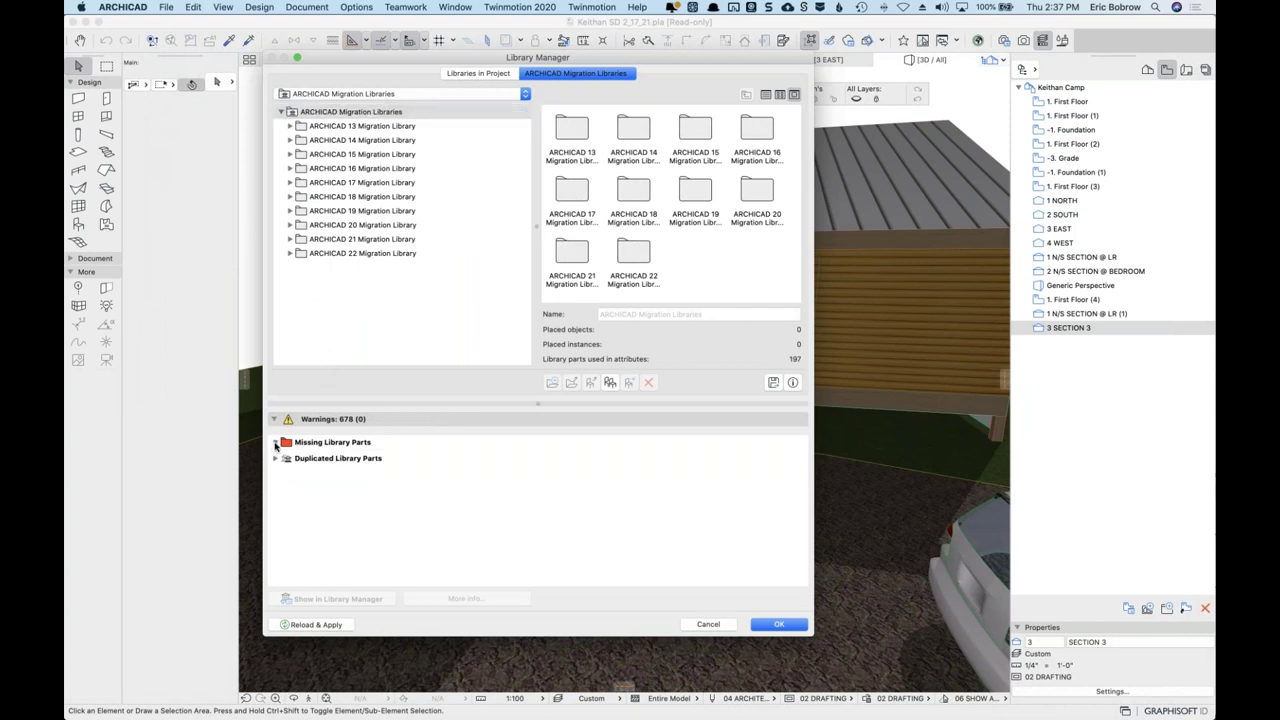
# List the missing parts from Attributes, cancel the Library Manager, and switch to Chrome.
pyautogui.click(285, 456)
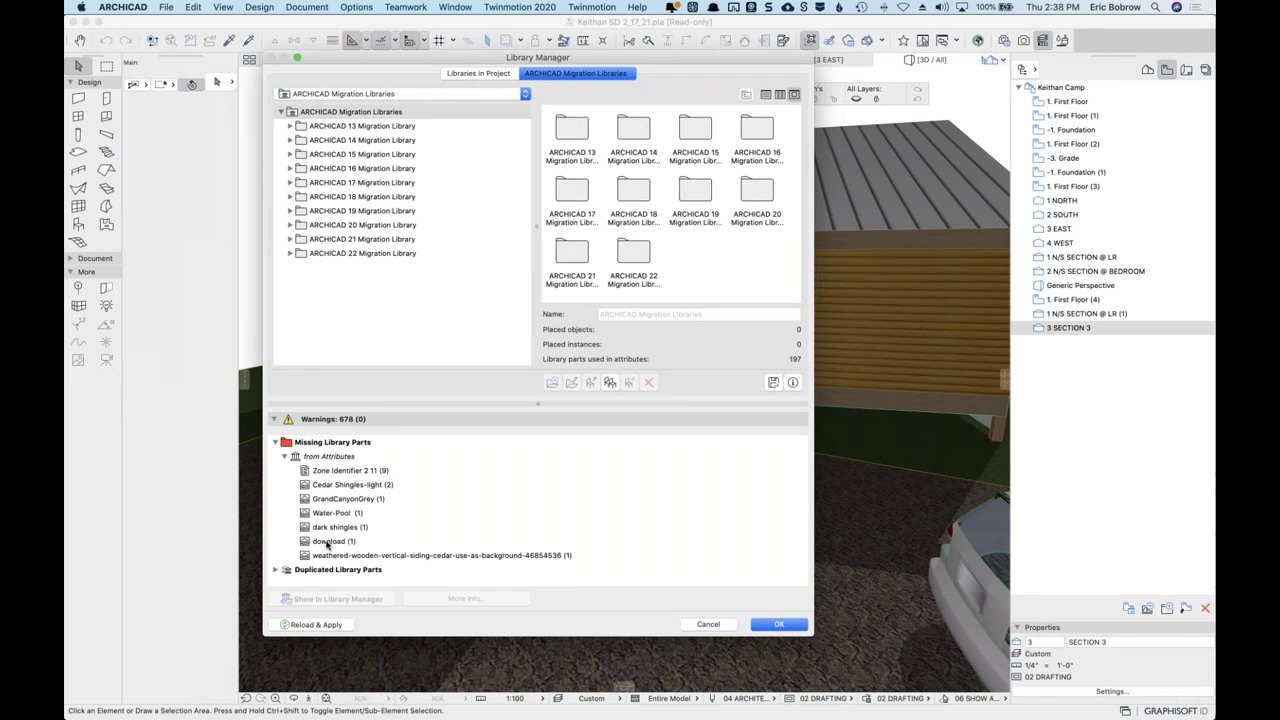
pyautogui.click(706, 625)
pyautogui.press('super+Tab')
pyautogui.press('super+Tab')
pyautogui.press('super+Tab')
pyautogui.press('super+Tab')
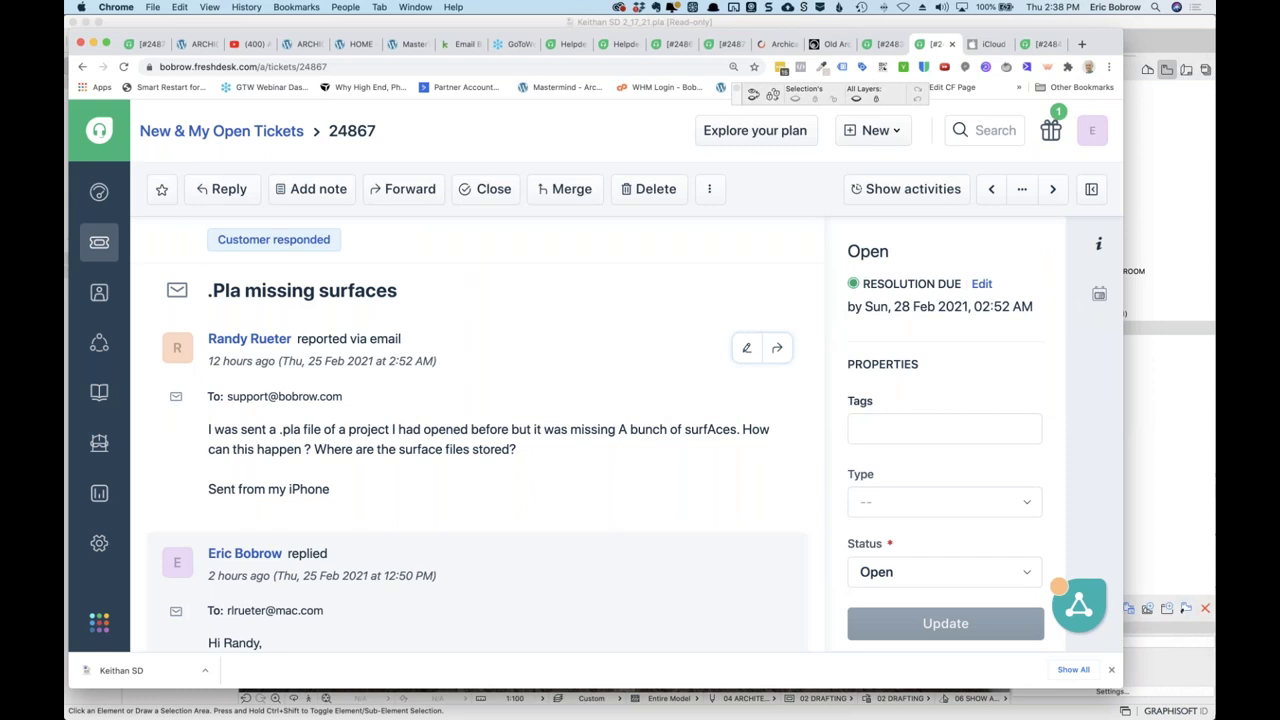
# Close the '.Pla missing surfaces' ticket 24867.
pyautogui.click(490, 192)
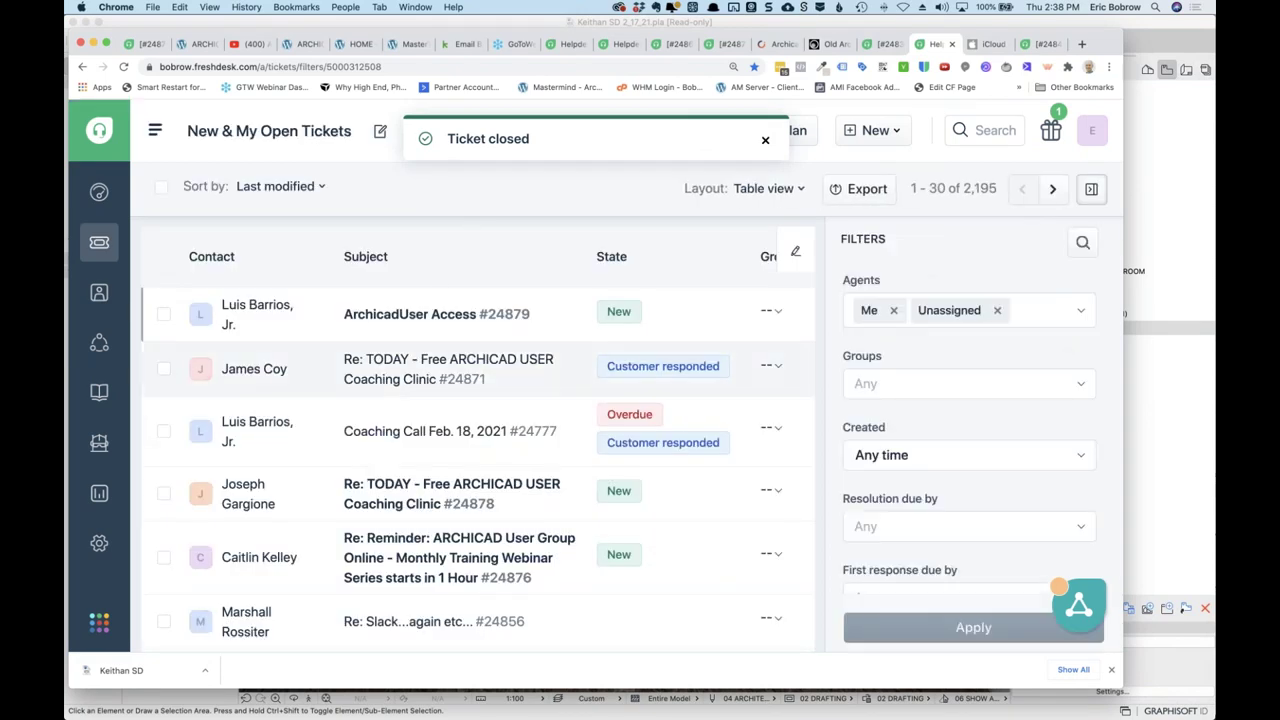
pyautogui.scroll(-10, 392, 396)
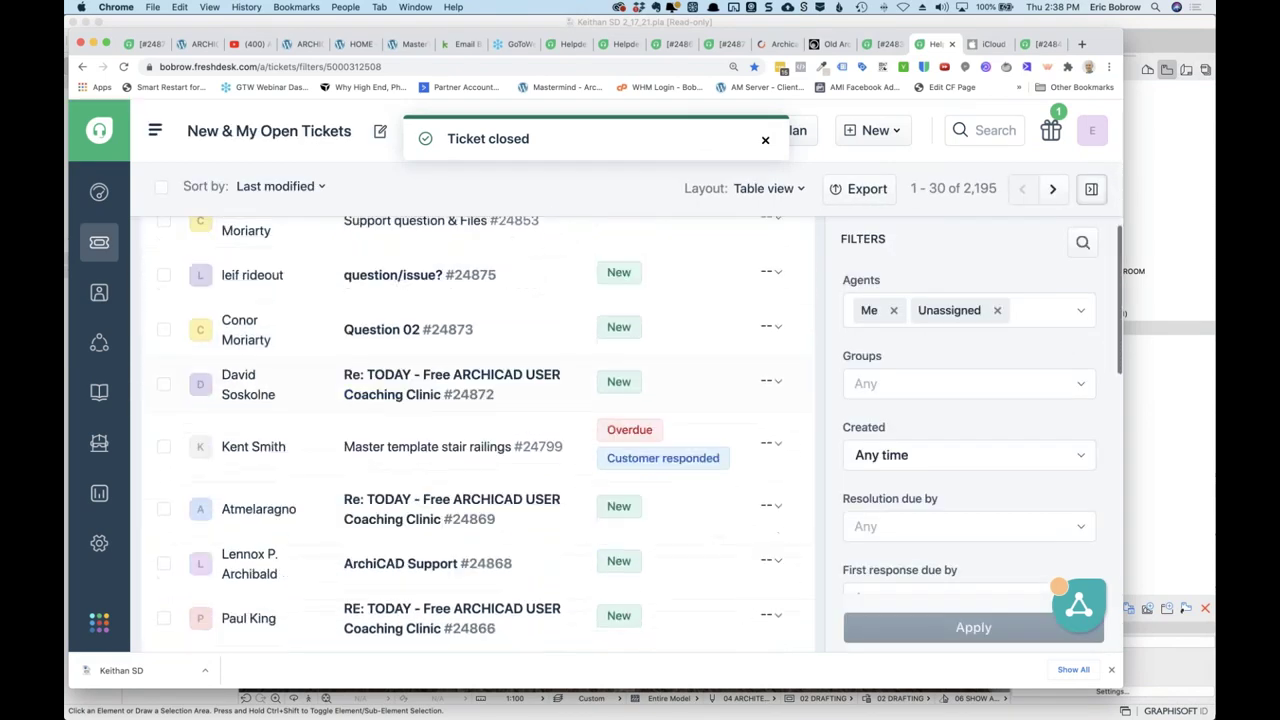
pyautogui.scroll(-5, 430, 355)
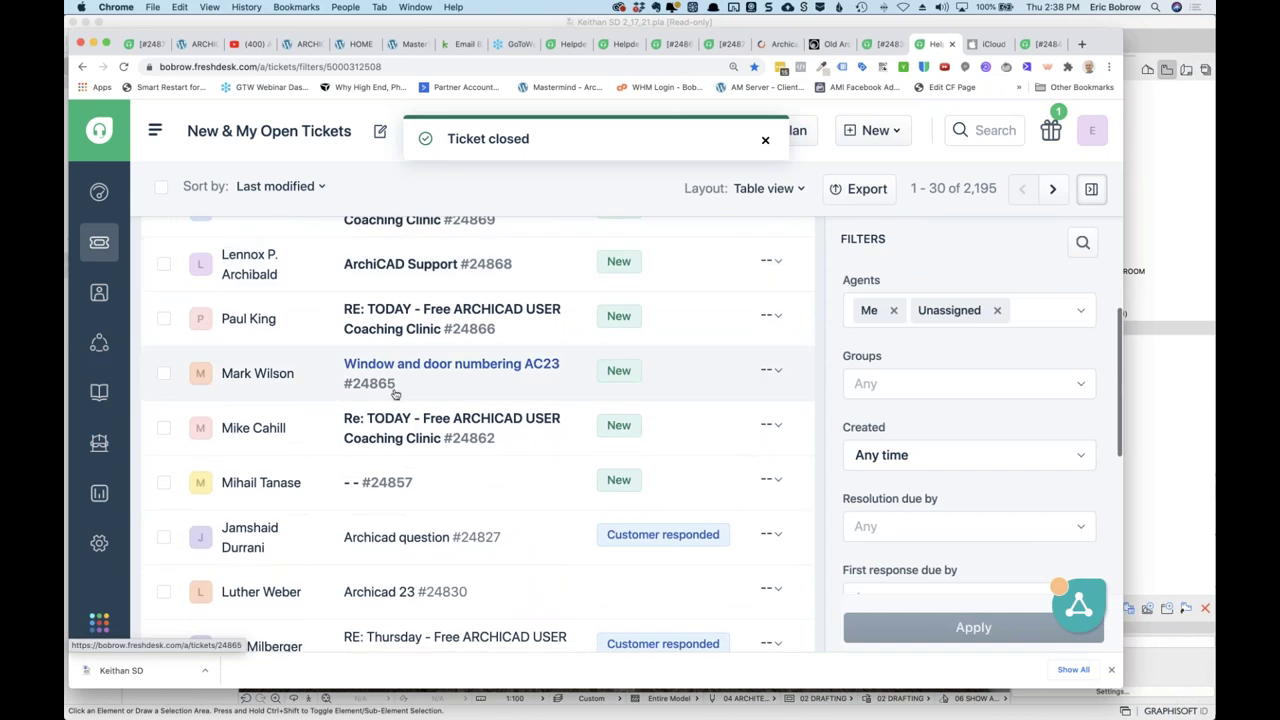
pyautogui.scroll(-4, 370, 510)
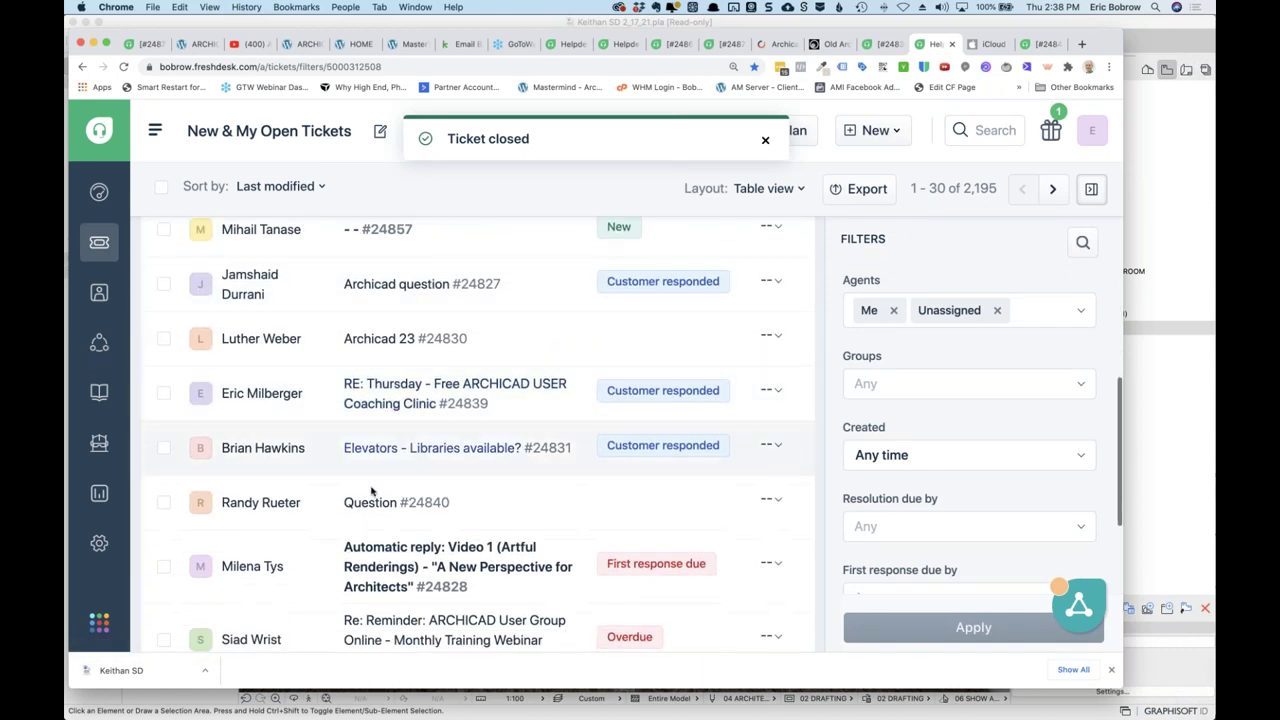
# Open the Question ticket from the list and close it.
pyautogui.click(370, 504)
pyautogui.scroll(-4, 366, 500)
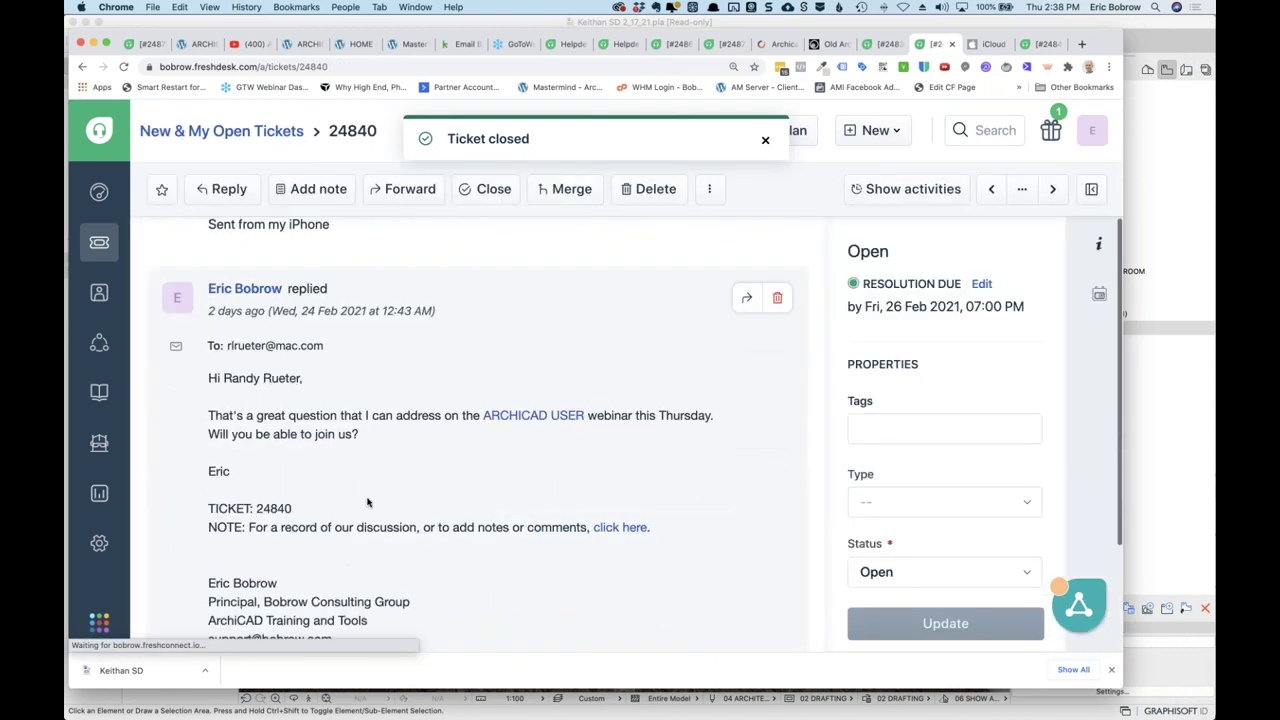
pyautogui.scroll(3, 380, 492)
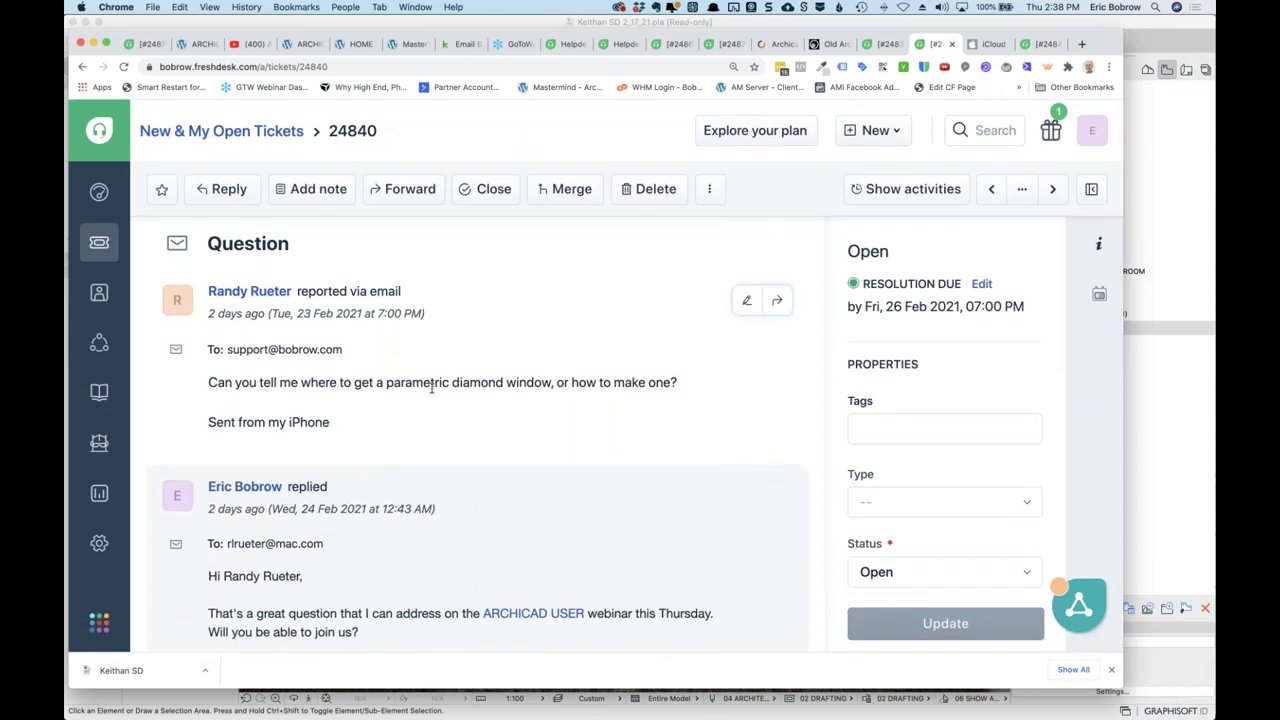
pyautogui.click(487, 189)
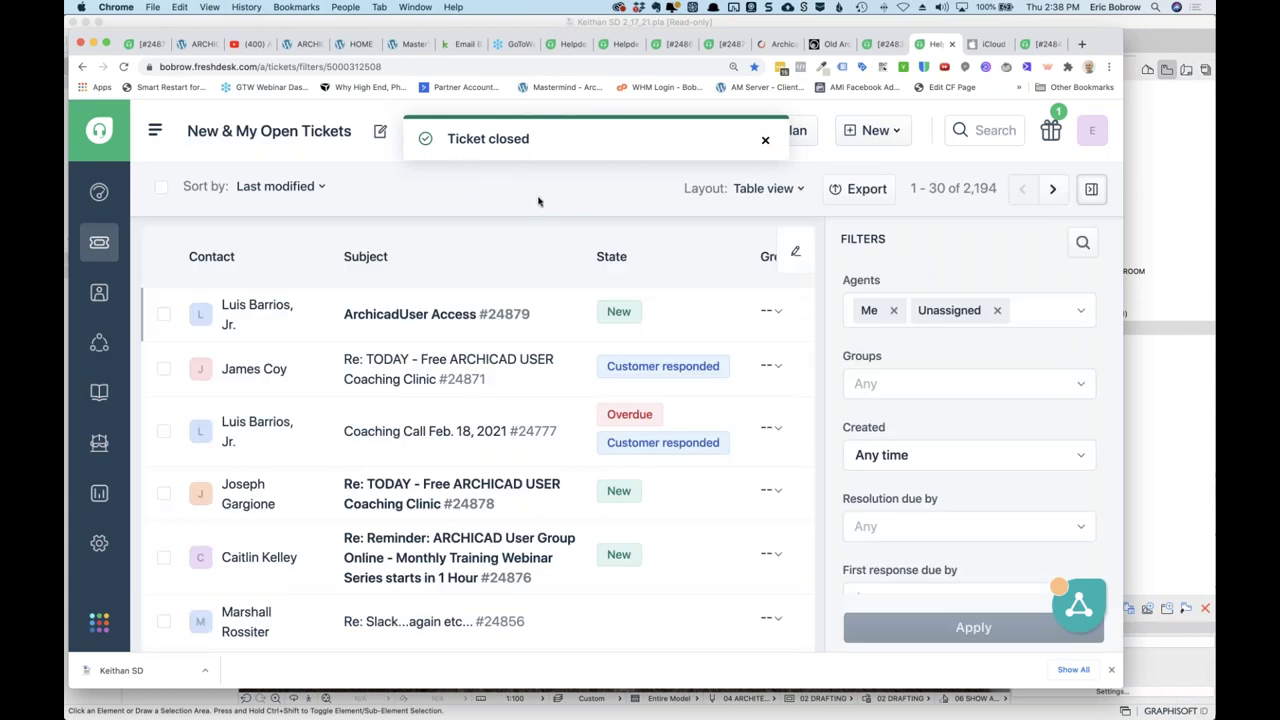
# Open the 'ArchicadUser Access' ticket 24879, then go to the GoToWebinar dashboard.
pyautogui.click(447, 316)
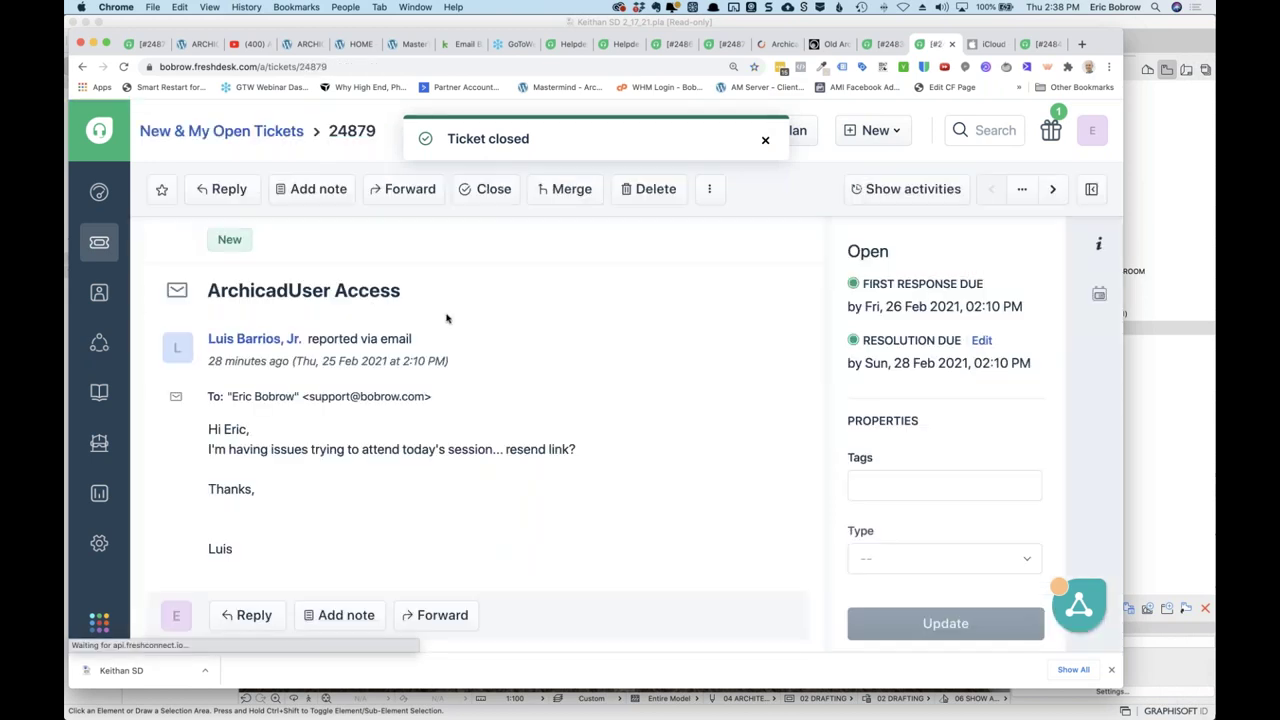
pyautogui.scroll(-1, 432, 443)
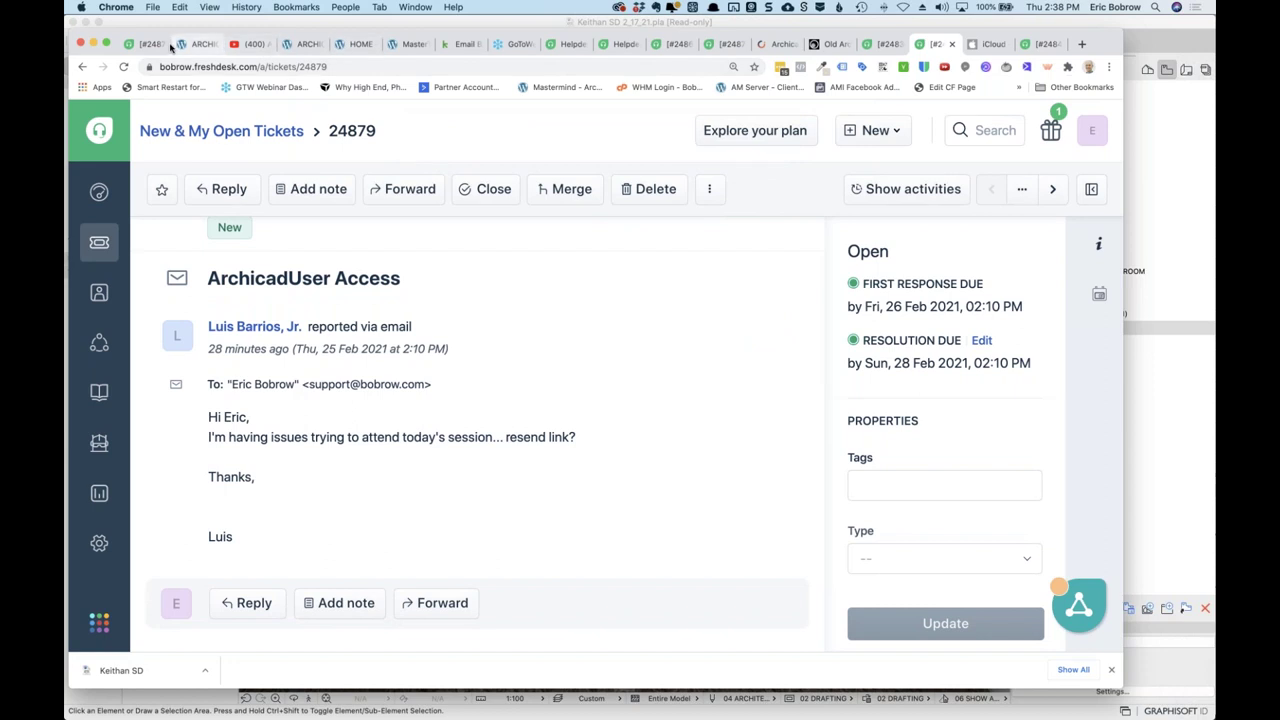
pyautogui.click(524, 50)
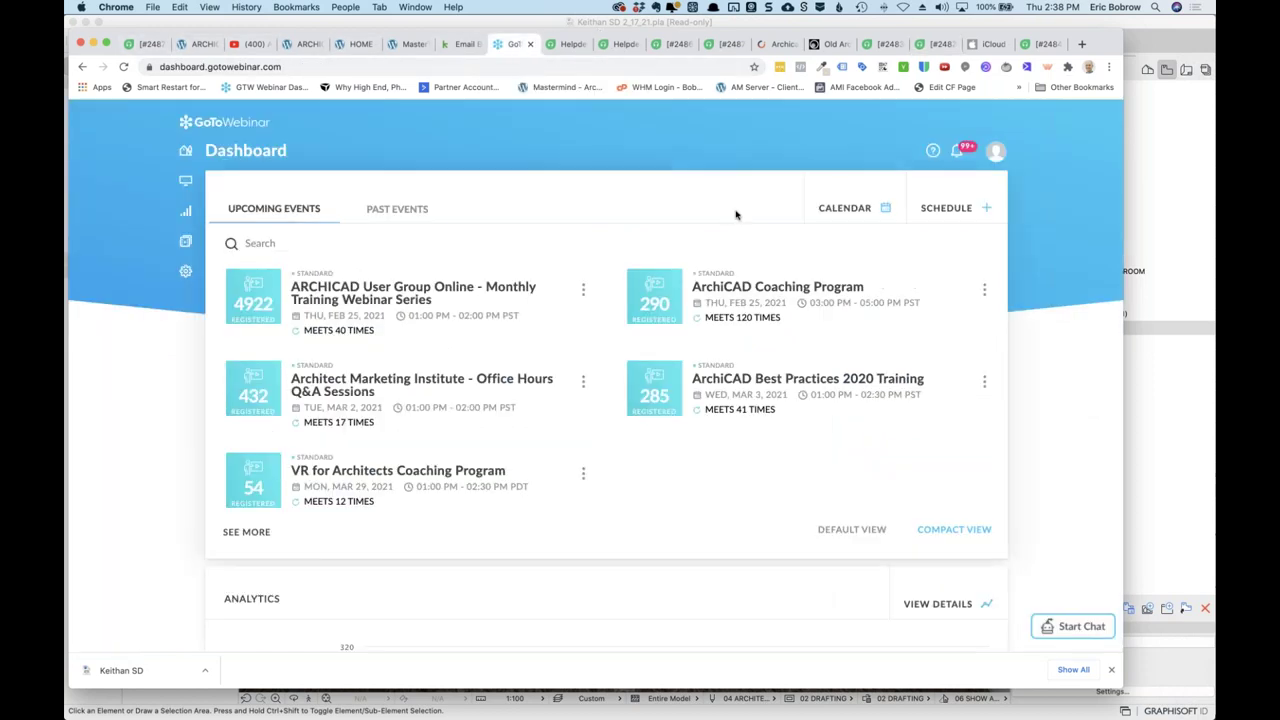
# Show the ARCHICAD User Group series registrants and search for the member by name.
pyautogui.click(254, 307)
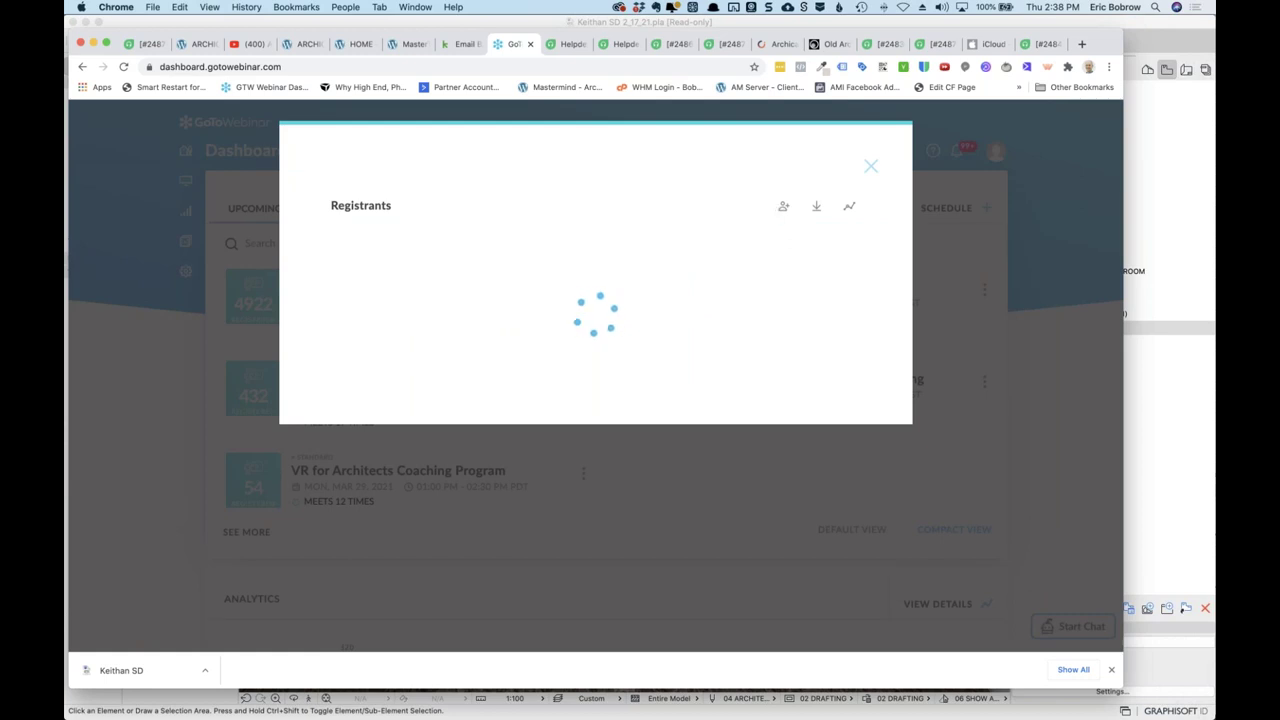
pyautogui.click(751, 207)
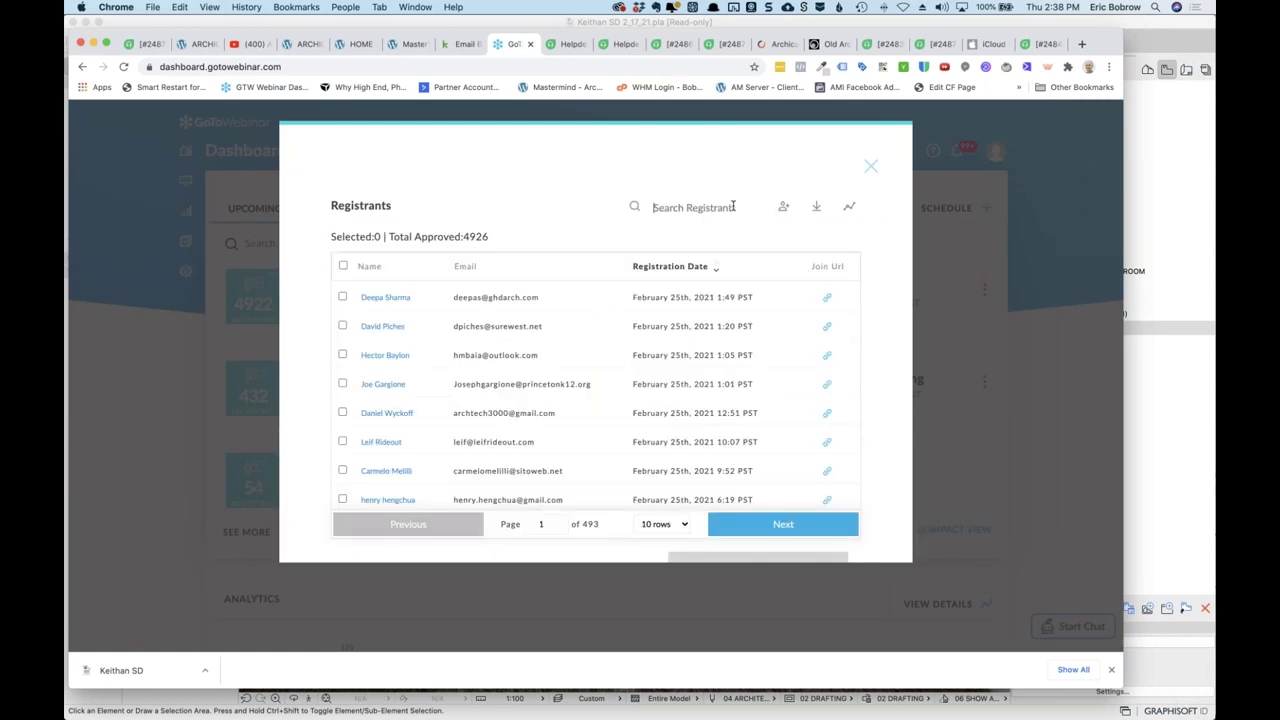
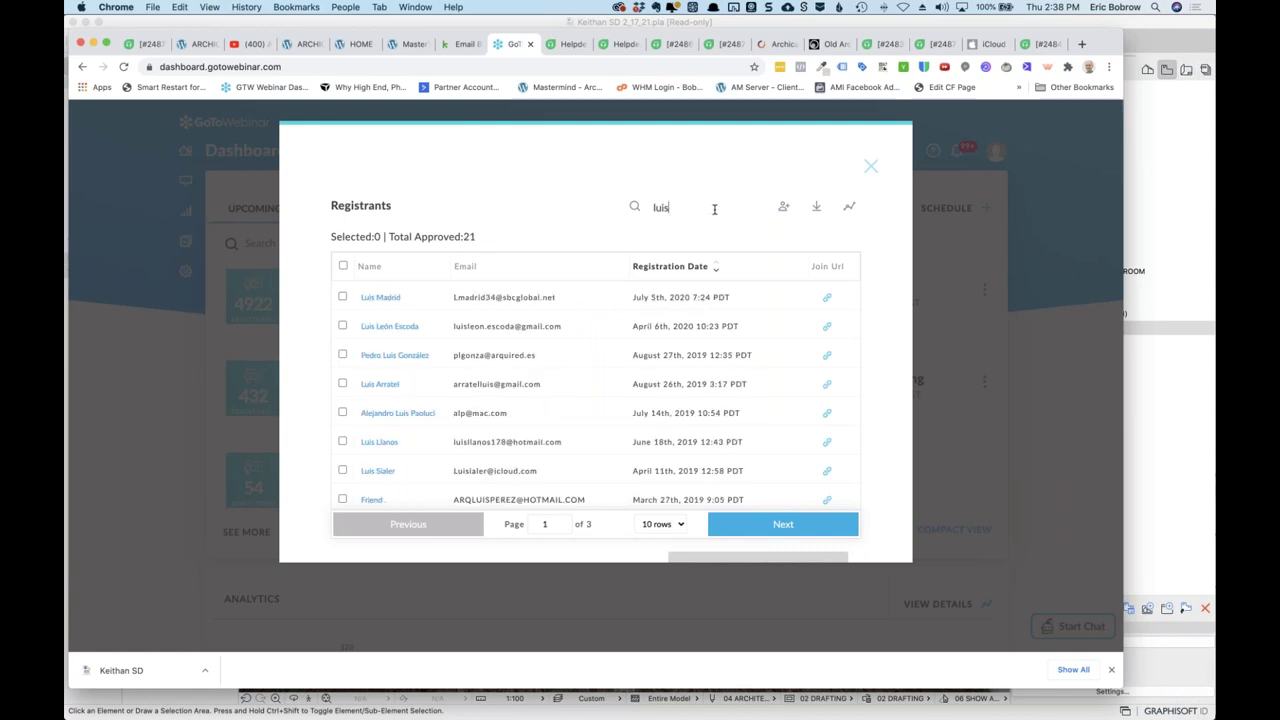
pyautogui.scroll(-2, 380, 434)
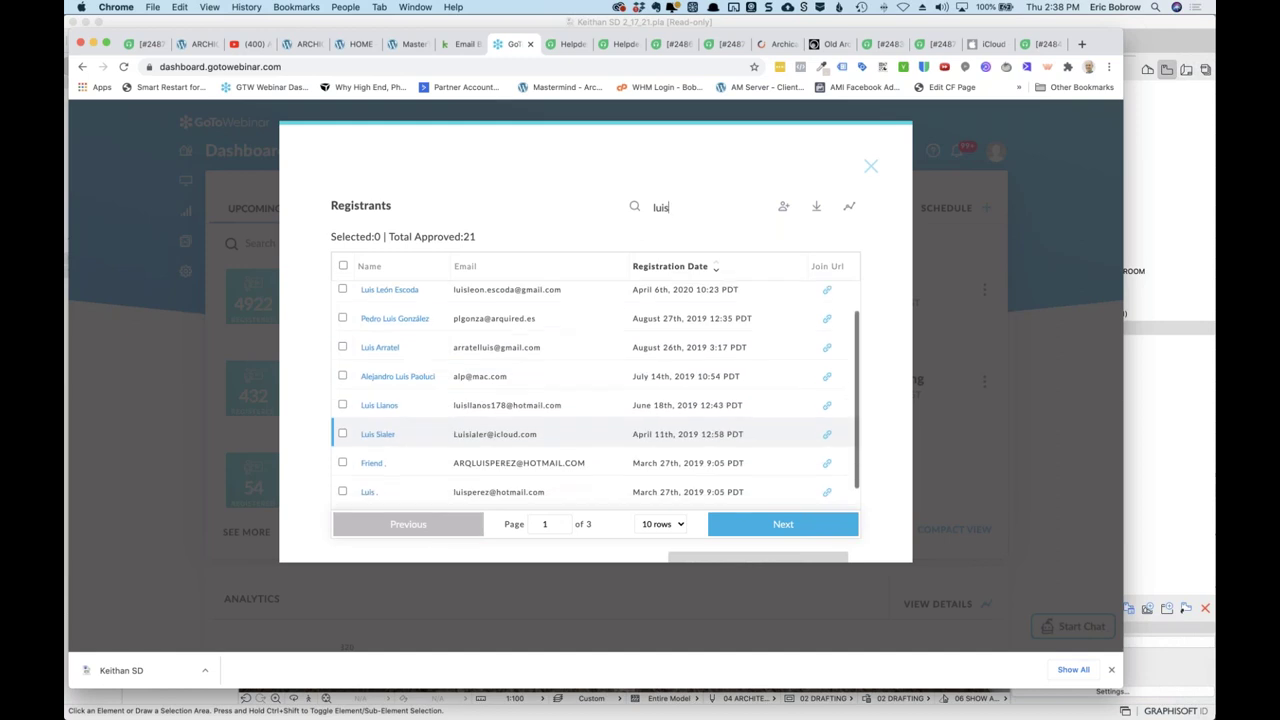
pyautogui.scroll(-2, 397, 432)
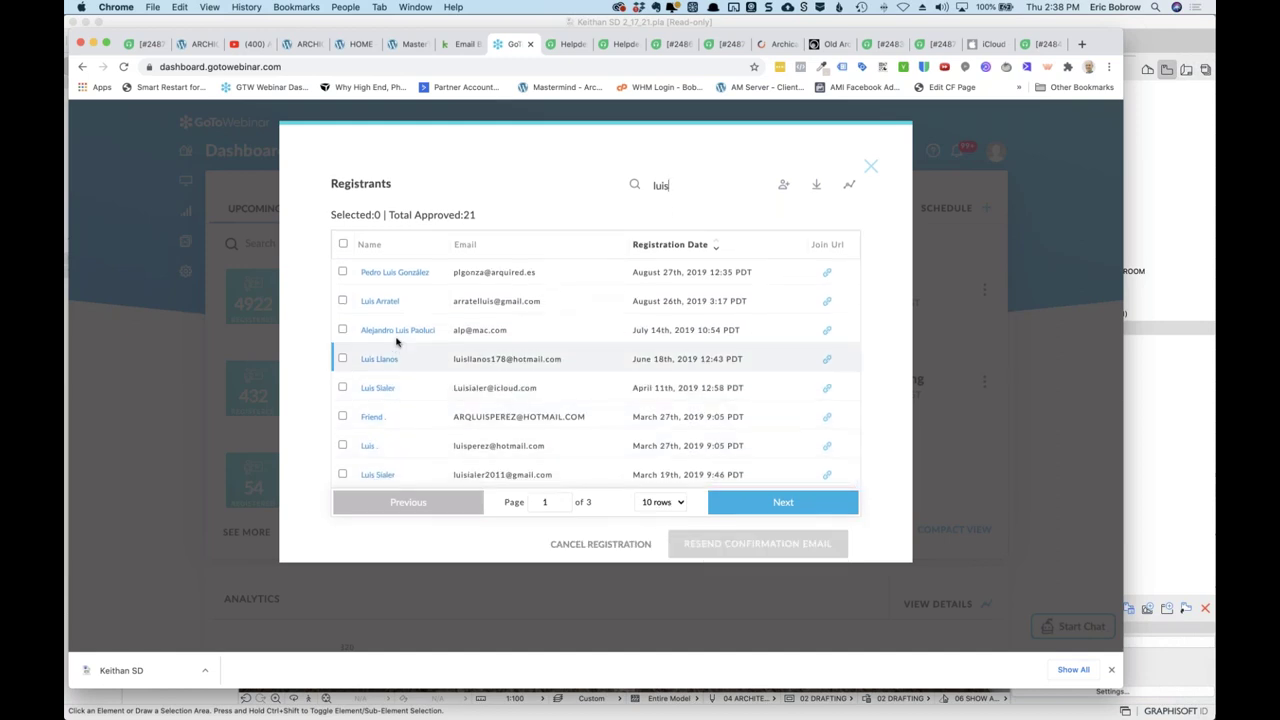
pyautogui.scroll(3, 398, 340)
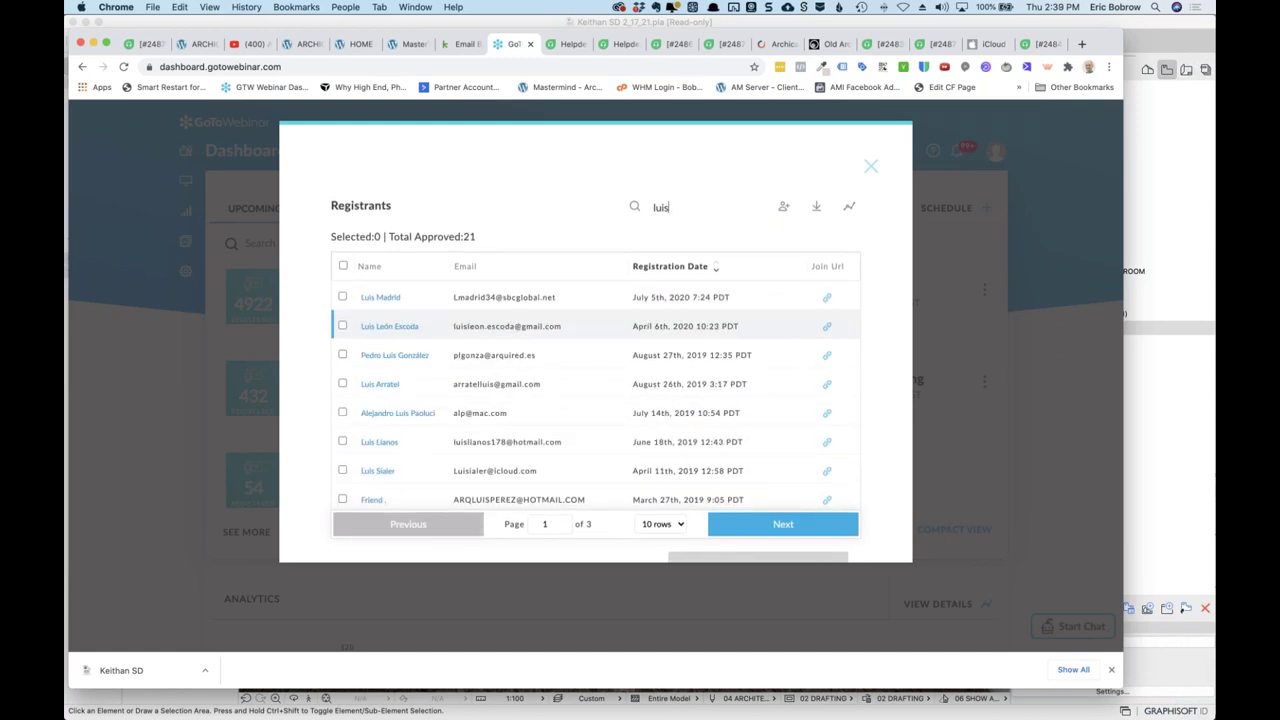
pyautogui.scroll(-3, 395, 325)
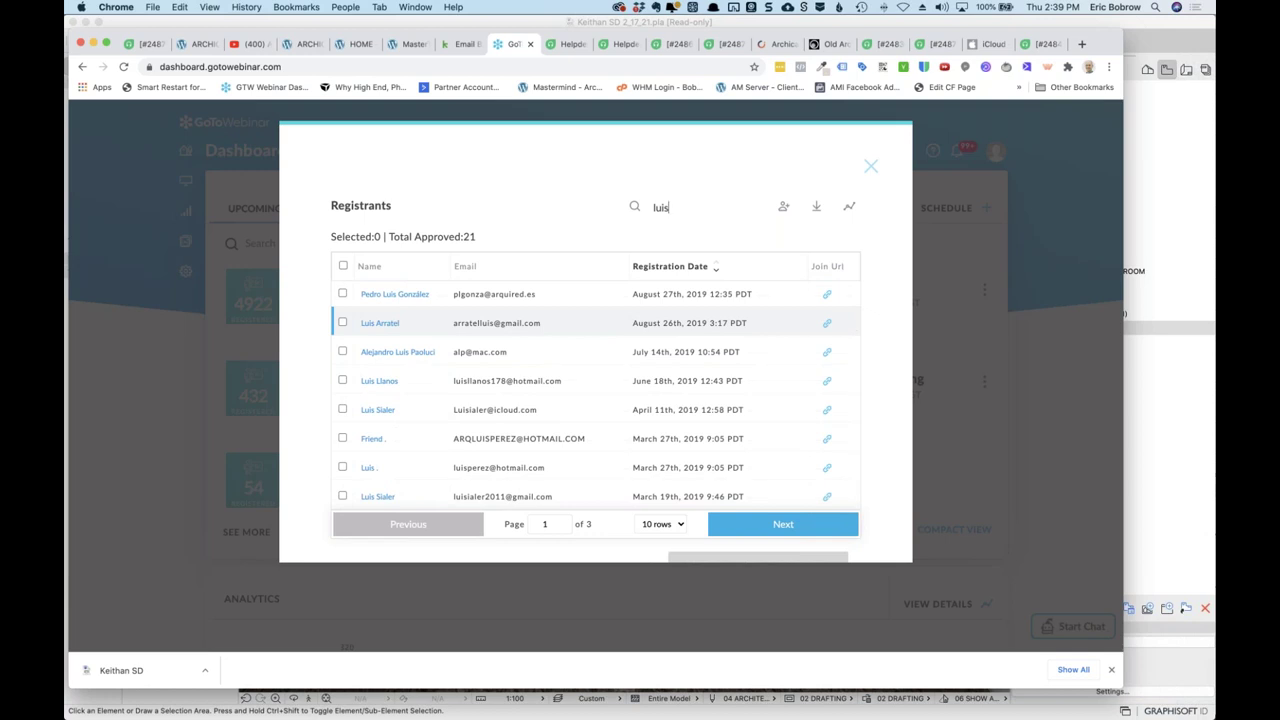
pyautogui.moveTo(680, 207); pyautogui.dragTo(602, 204)
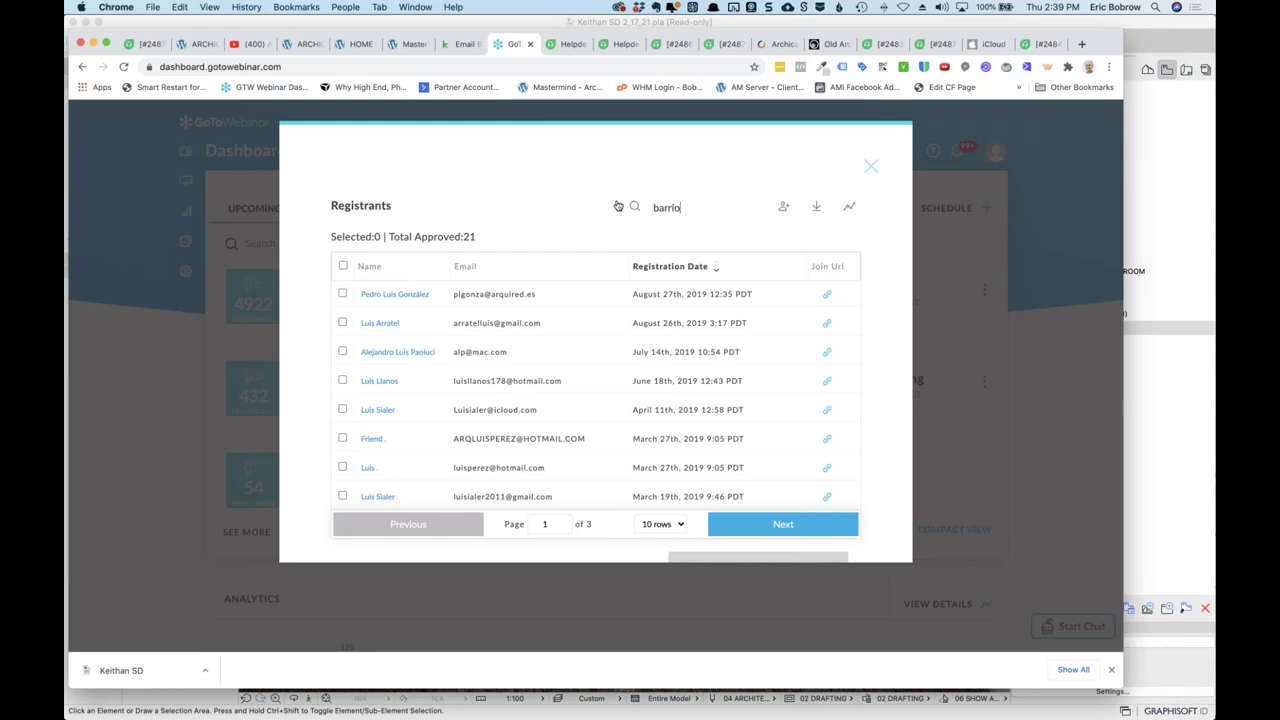
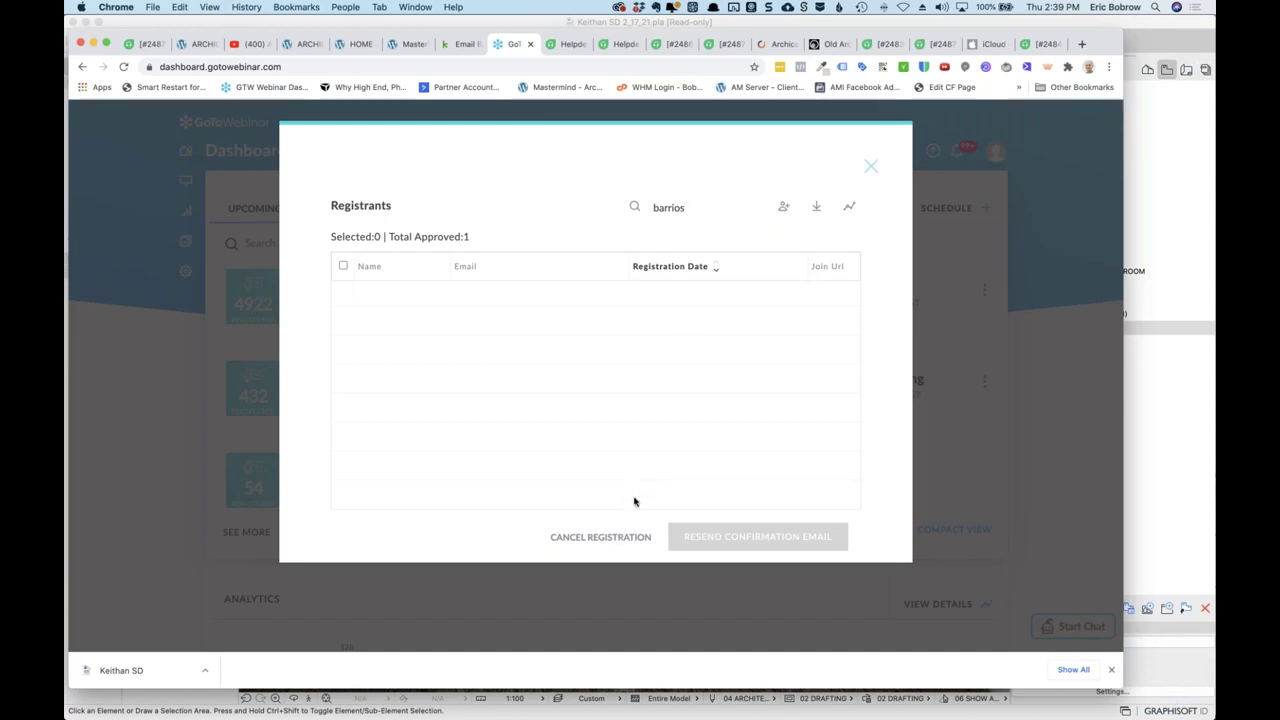
# Search the registrants again, copy the member's Join Url, and return to Freshdesk.
pyautogui.click(870, 167)
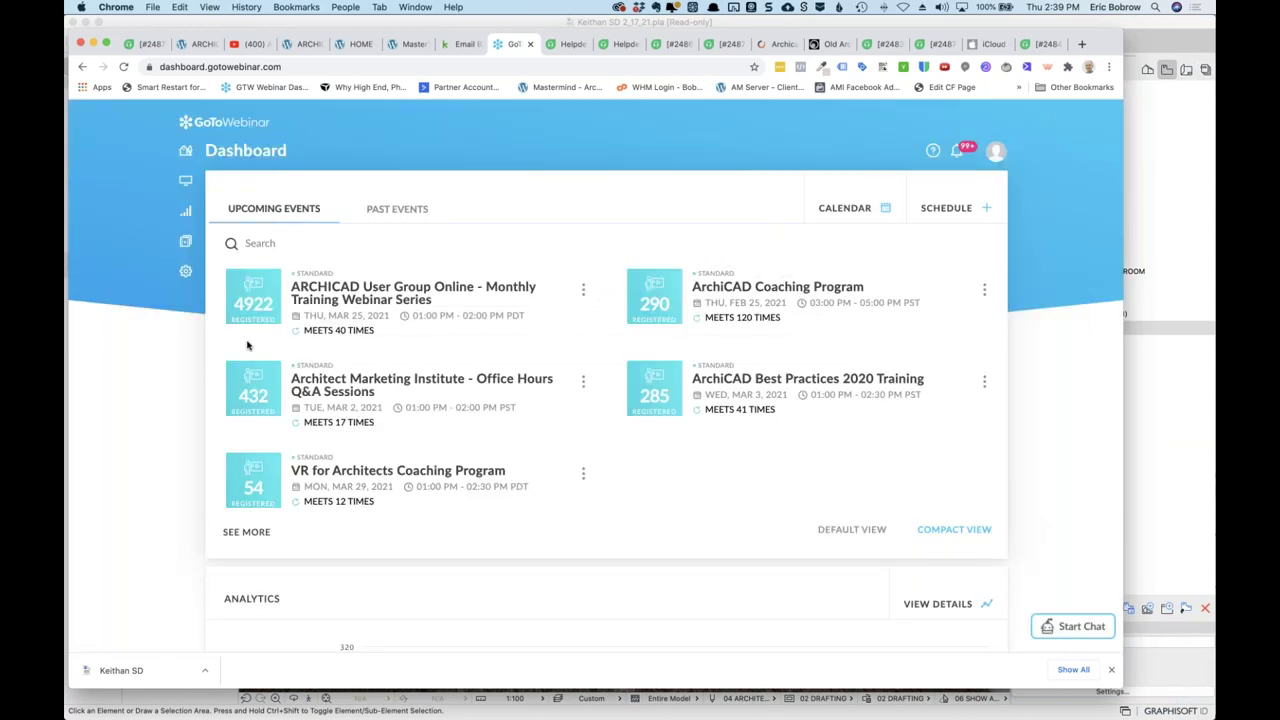
pyautogui.click(255, 316)
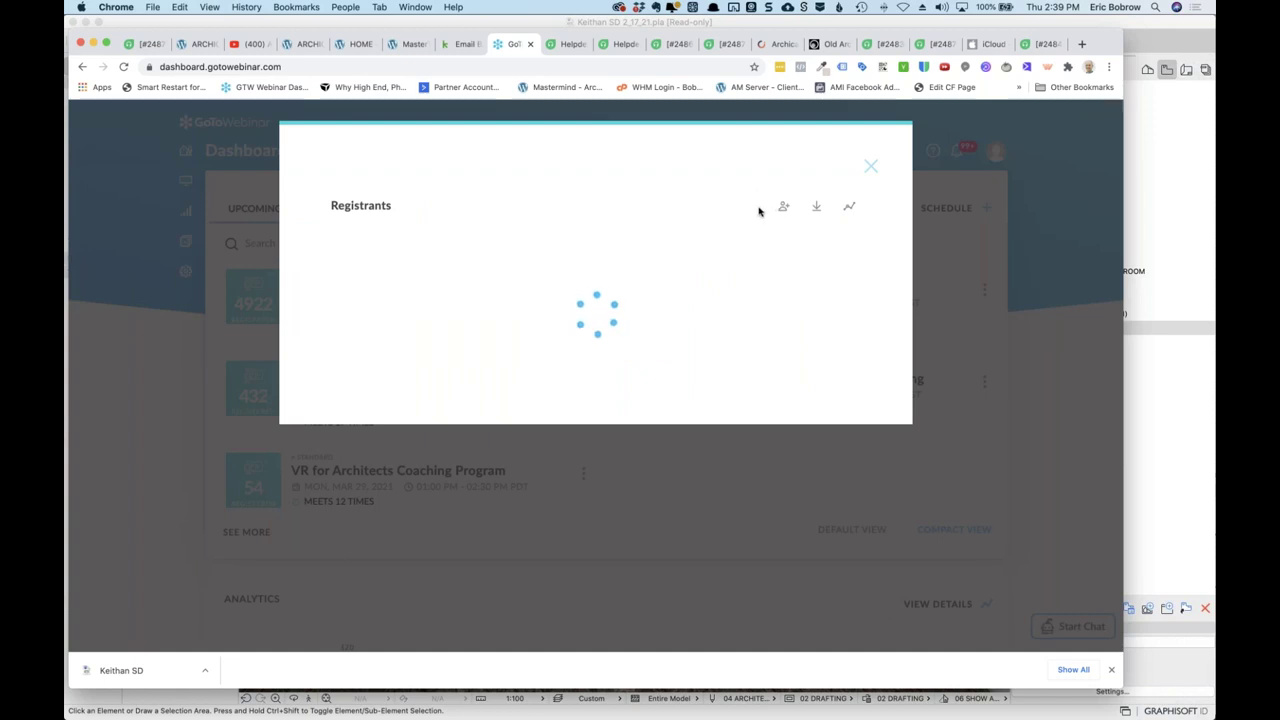
pyautogui.click(750, 209)
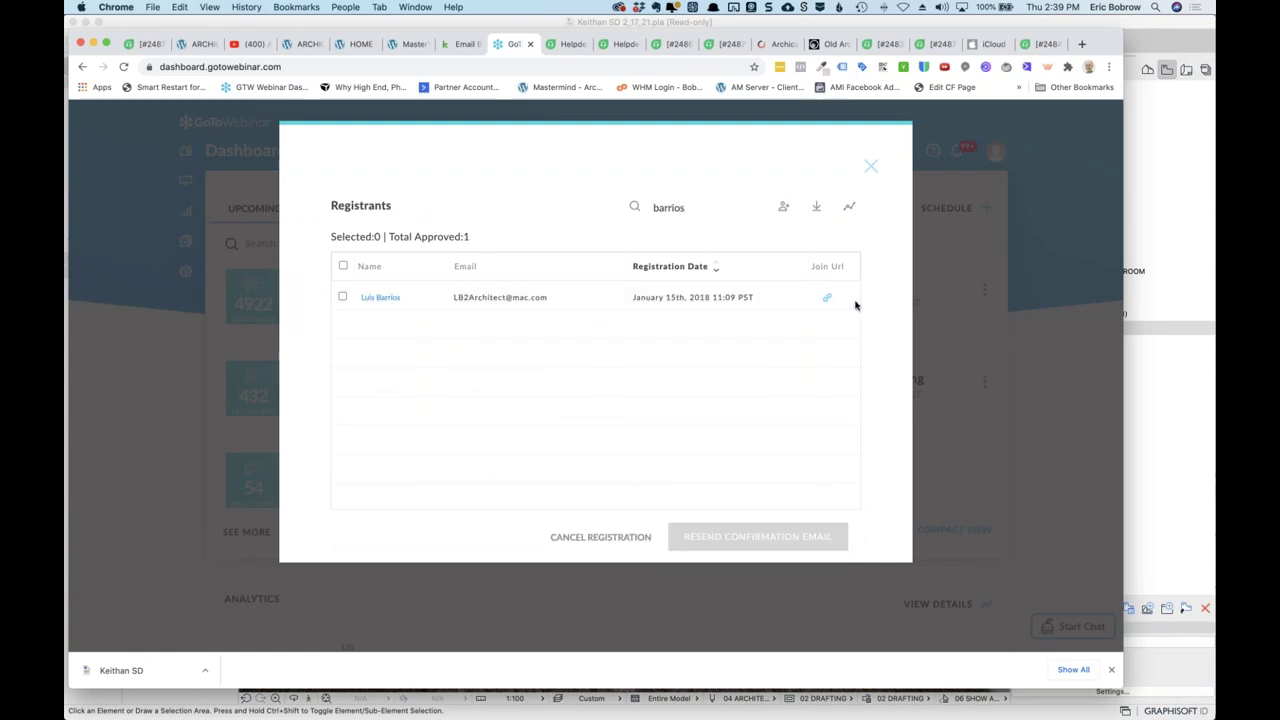
pyautogui.click(828, 299)
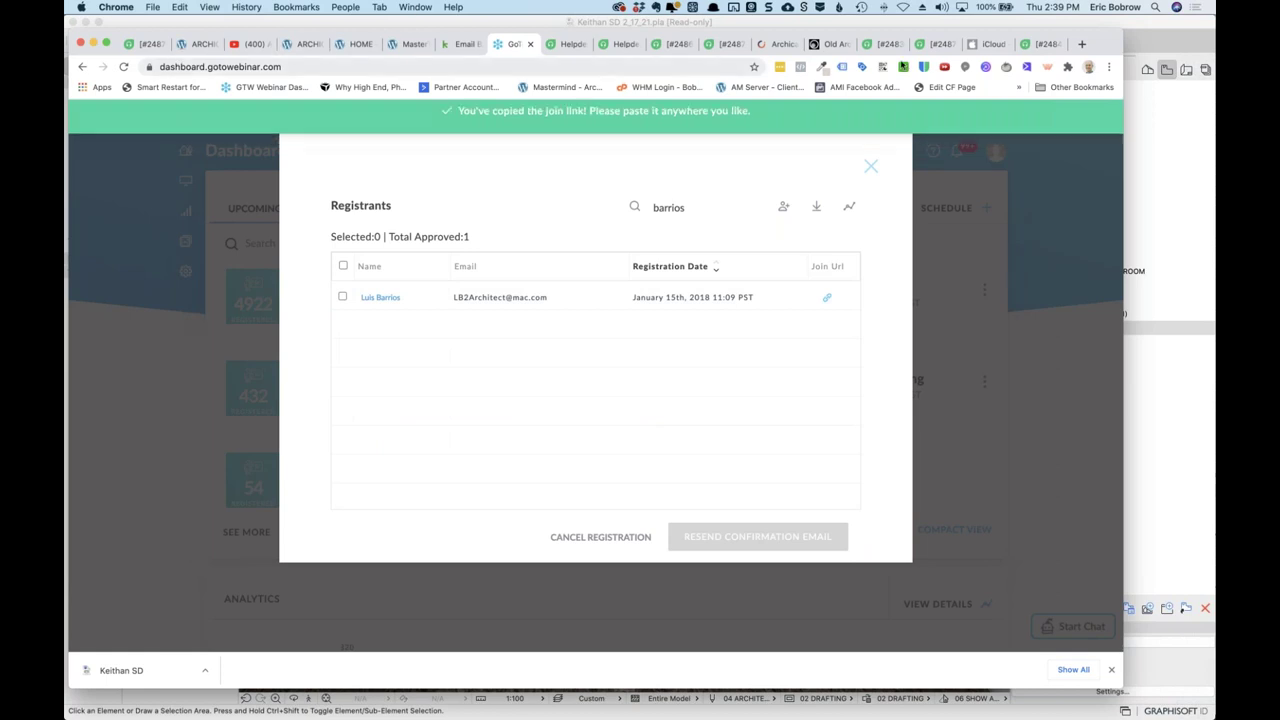
pyautogui.click(1044, 44)
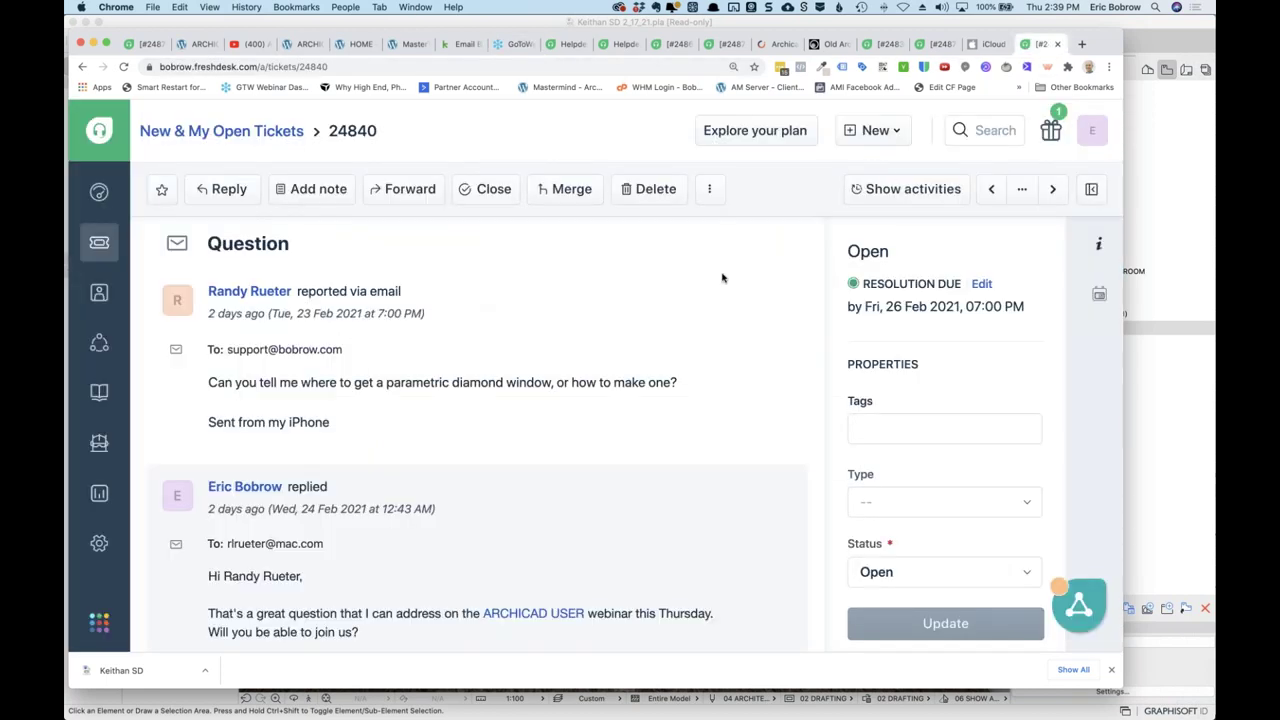
# Close the extra tabs and start a reply to ticket 24879: 'Here's your personal connection link:'.
pyautogui.click(1056, 45)
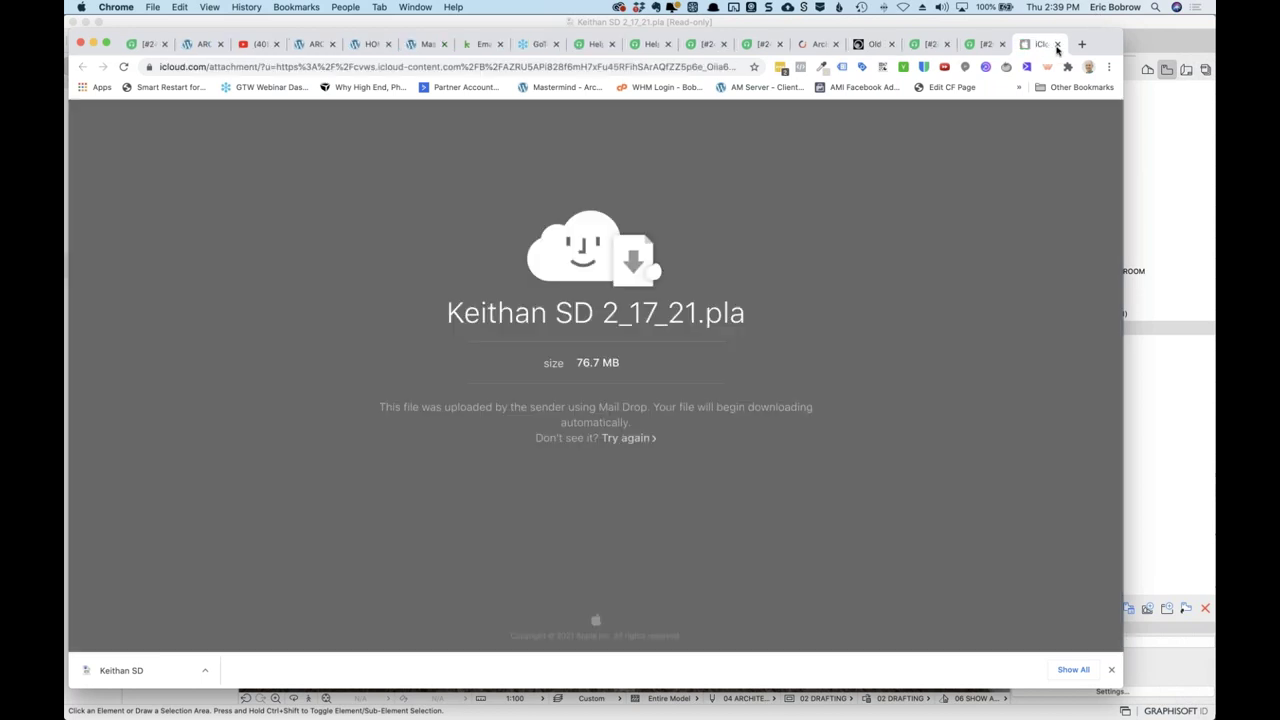
pyautogui.click(1056, 45)
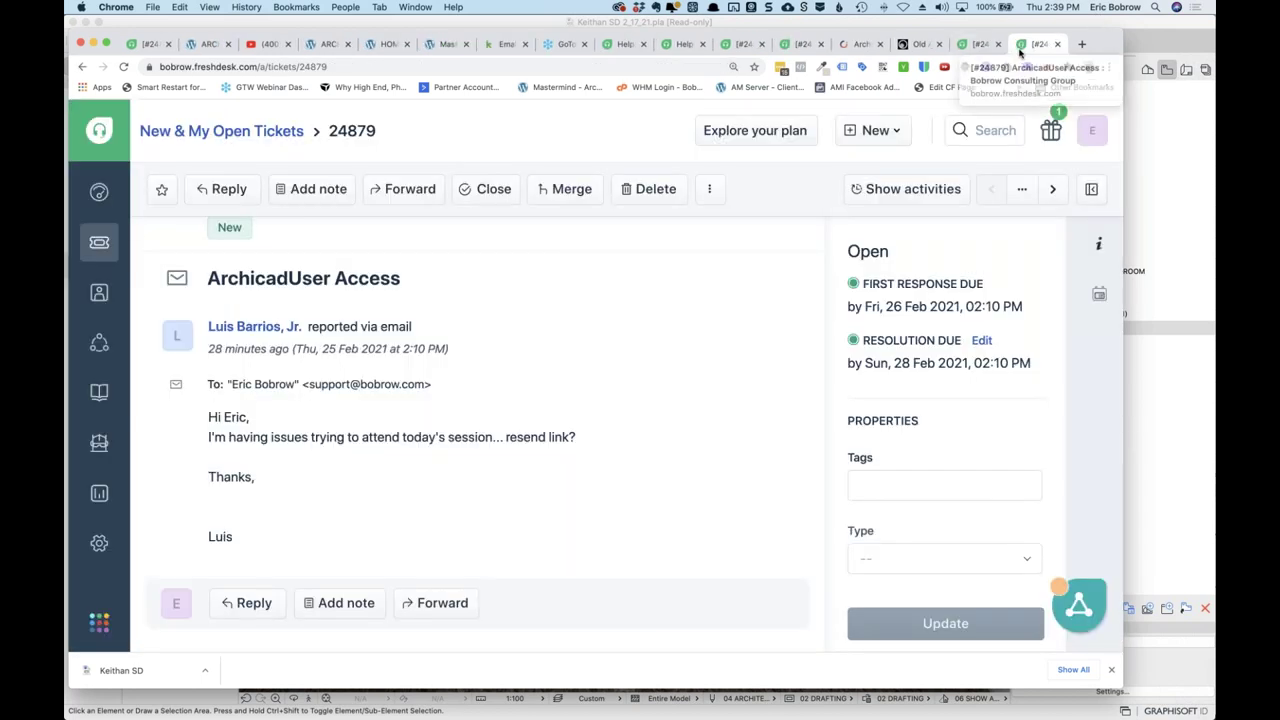
pyautogui.click(262, 603)
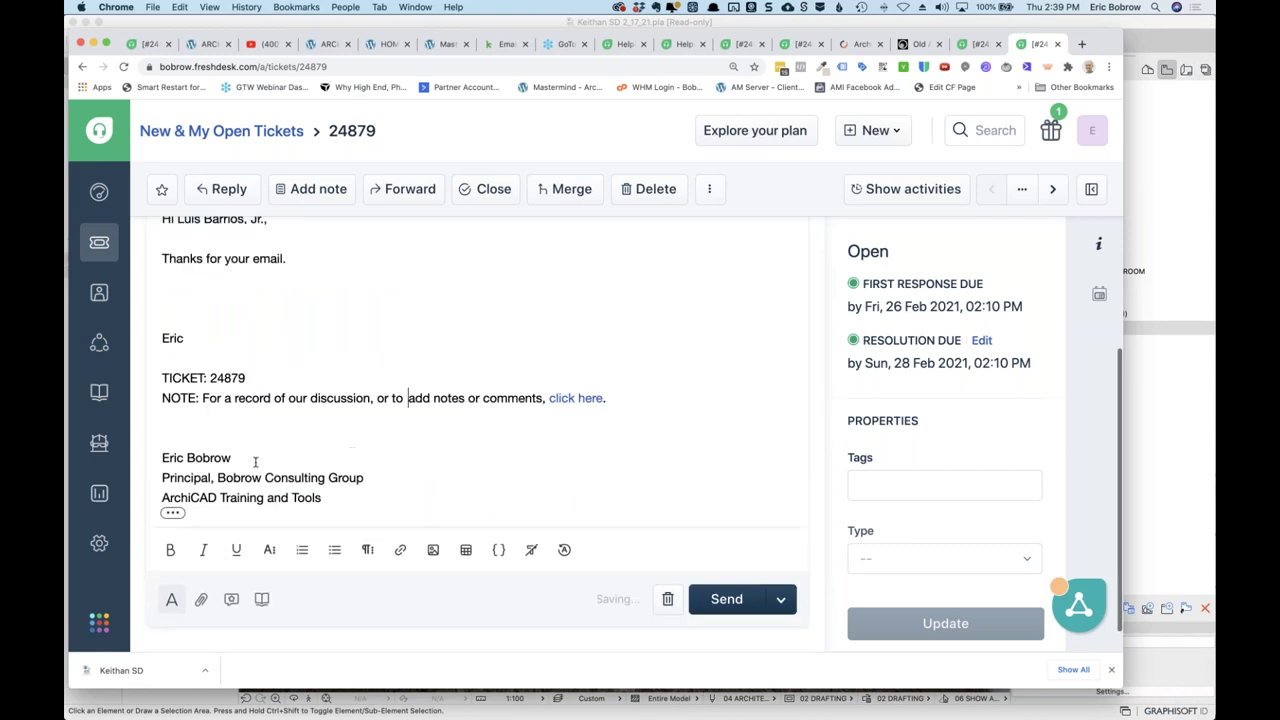
pyautogui.scroll(3, 264, 254)
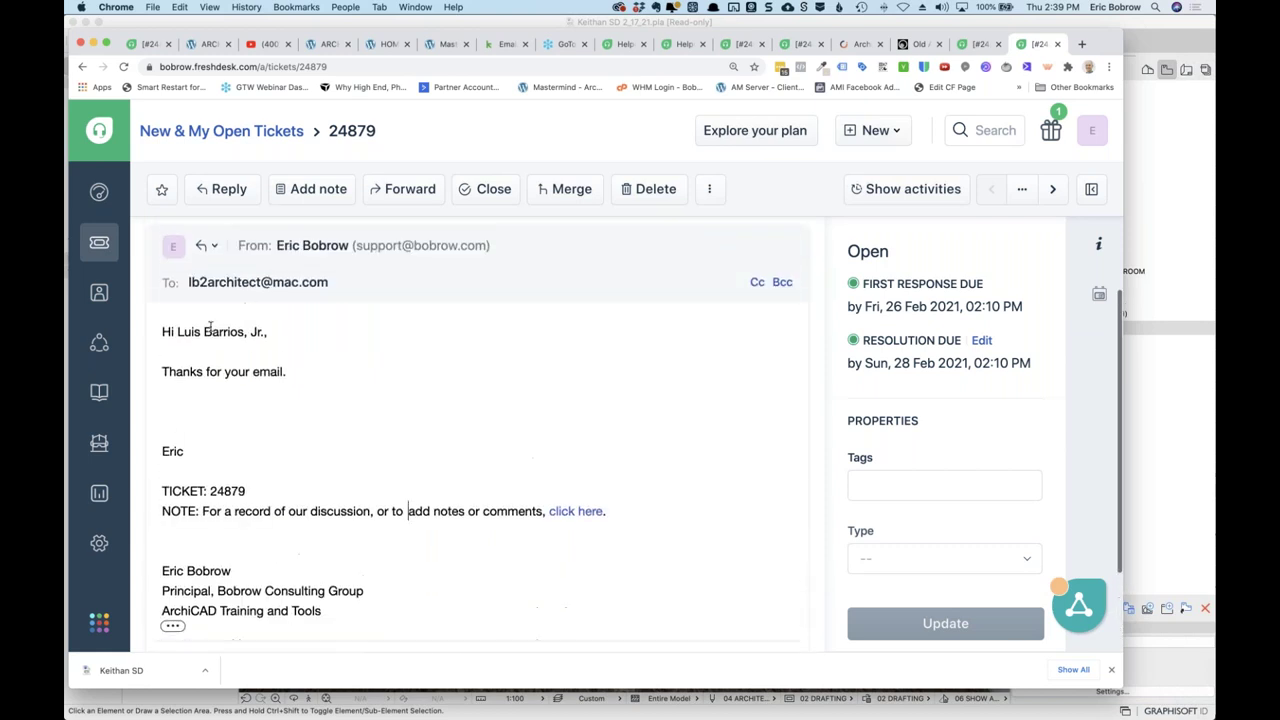
pyautogui.moveTo(203, 331); pyautogui.dragTo(303, 379)
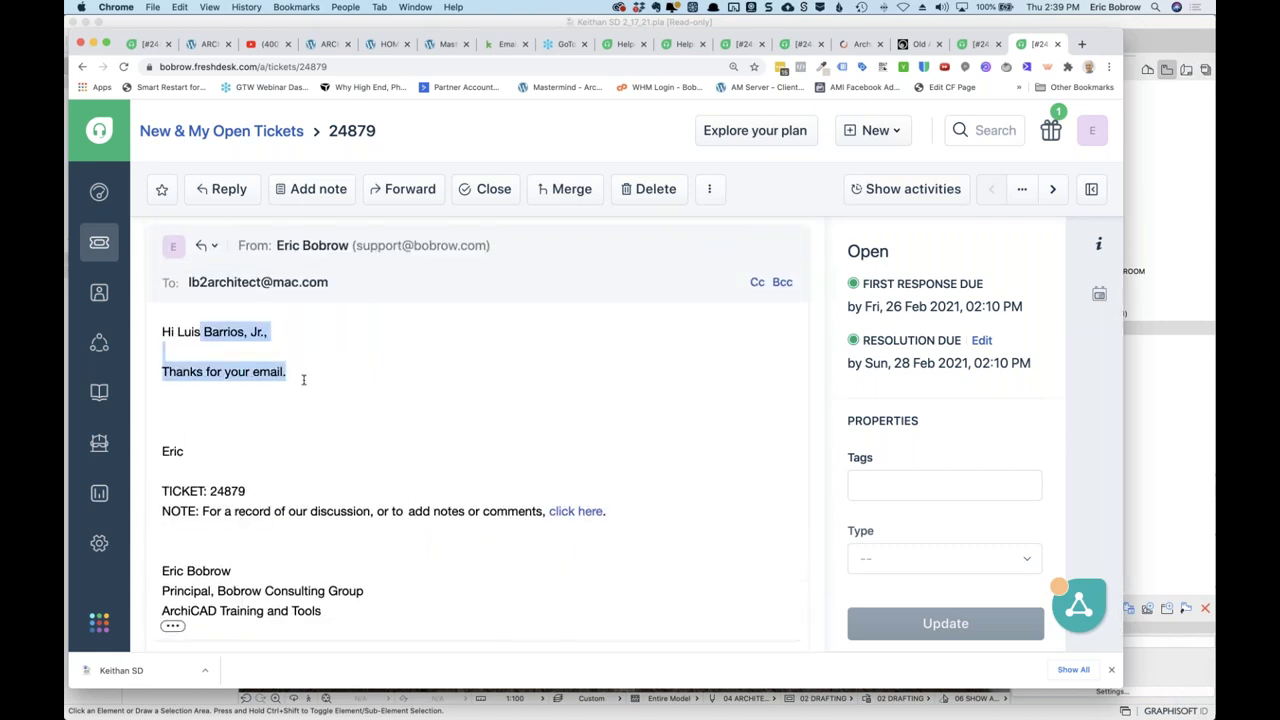
pyautogui.write('-  ')
pyautogui.write("Here's your personal connection l")
pyautogui.write('ink:')
# Paste the join link, add 'We'll be going for a while, lots of great questionss', and send.
pyautogui.press('Return')
pyautogui.press('super+v')
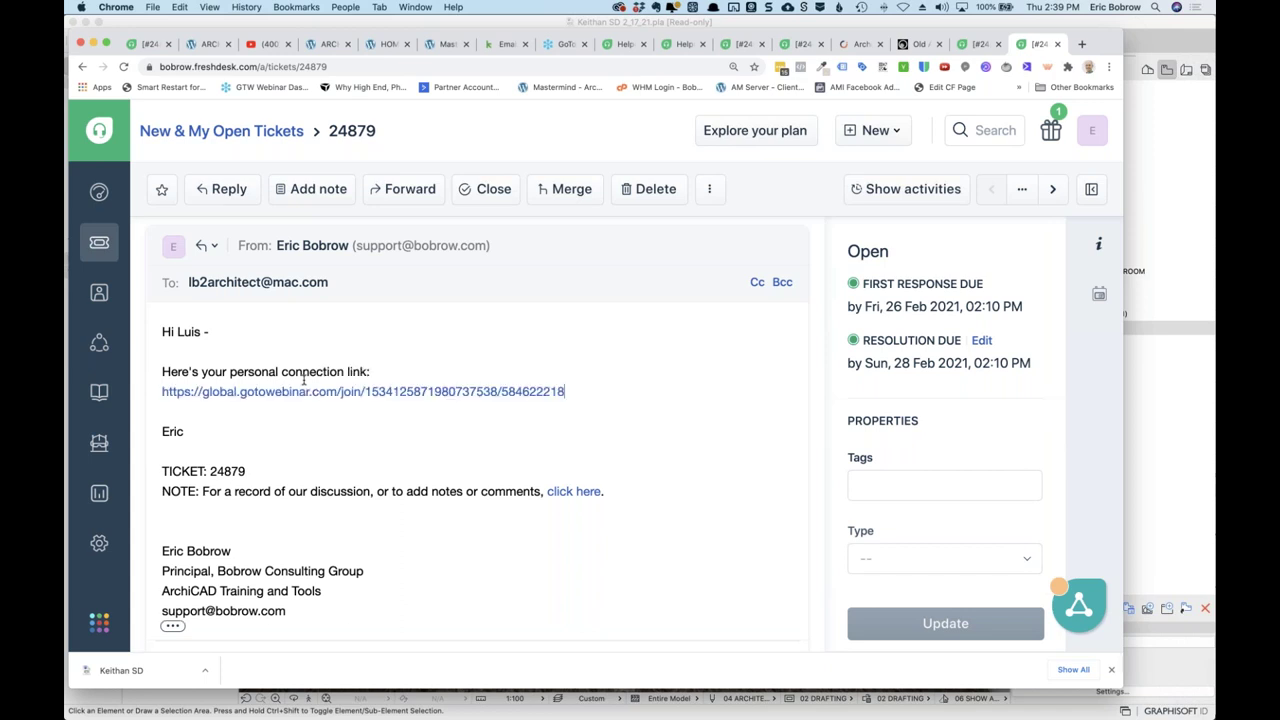
pyautogui.press('Return')
pyautogui.press('Return')
pyautogui.write("We'll be goin")
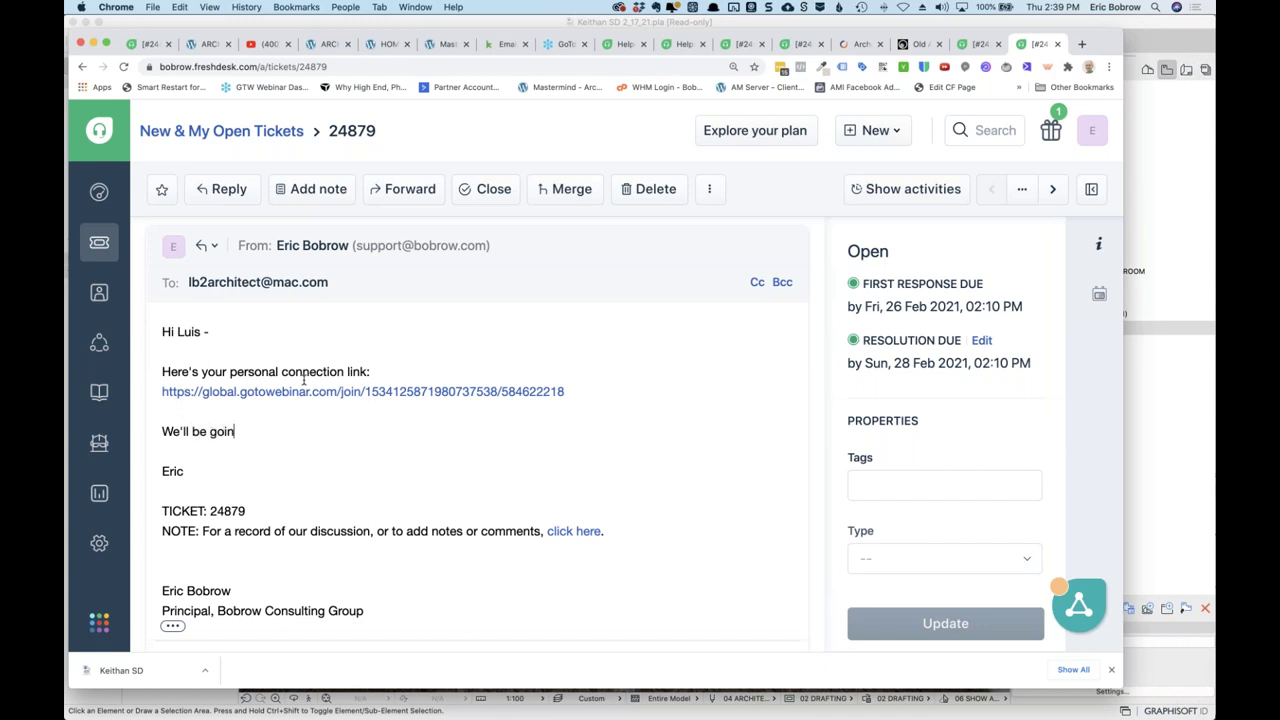
pyautogui.write('g for a while, lots of gre')
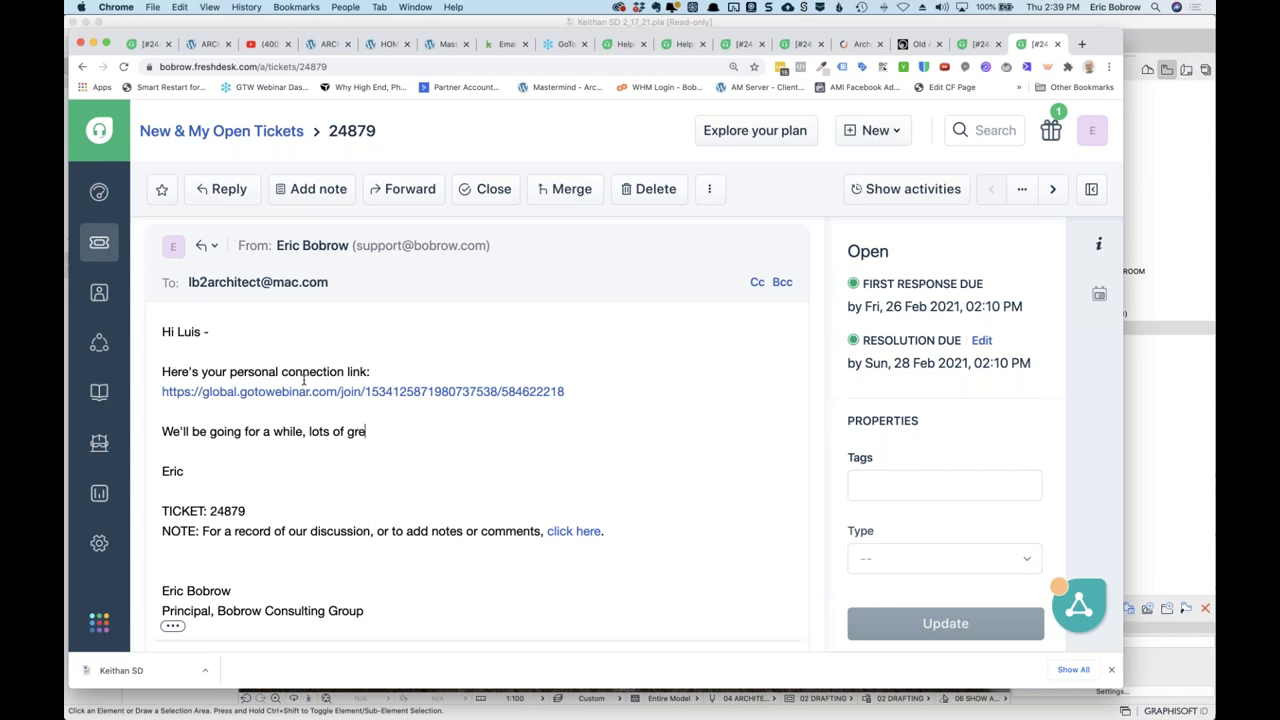
pyautogui.write('at questionss')
pyautogui.scroll(-5, 632, 417)
pyautogui.click(706, 570)
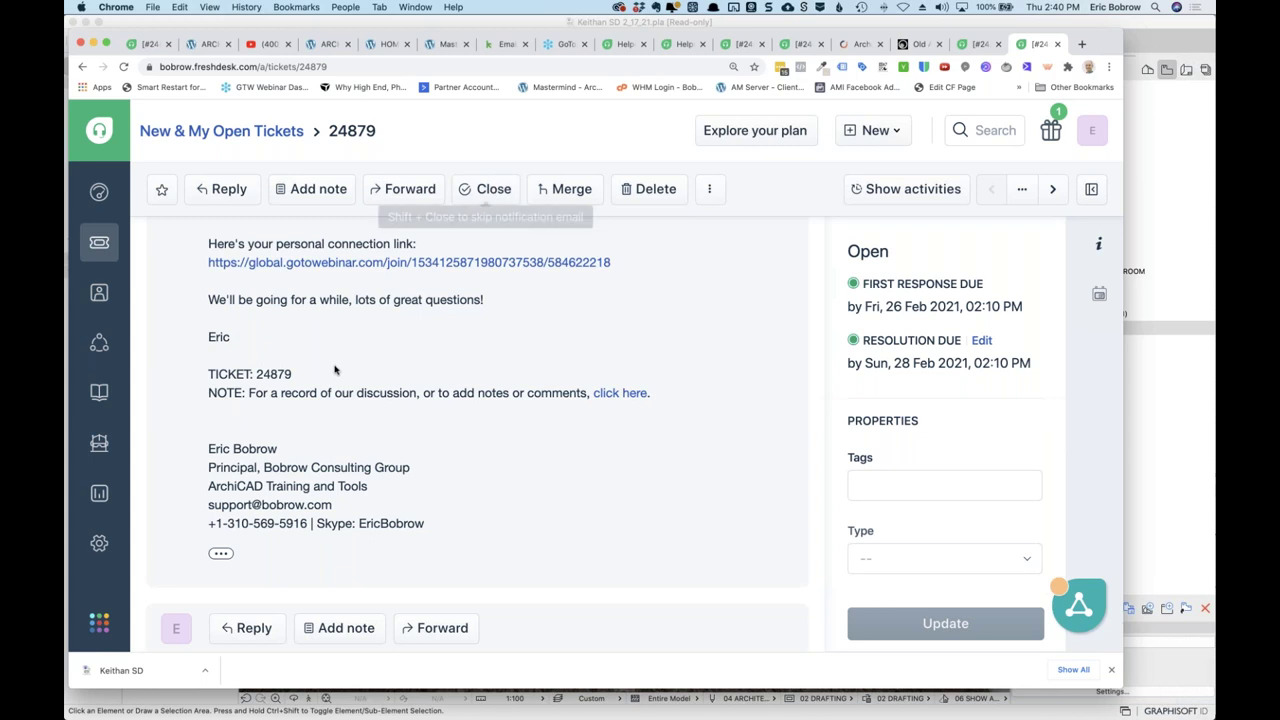
# Close ticket 24879, then switch to the Evernote question list.
pyautogui.scroll(5, 334, 366)
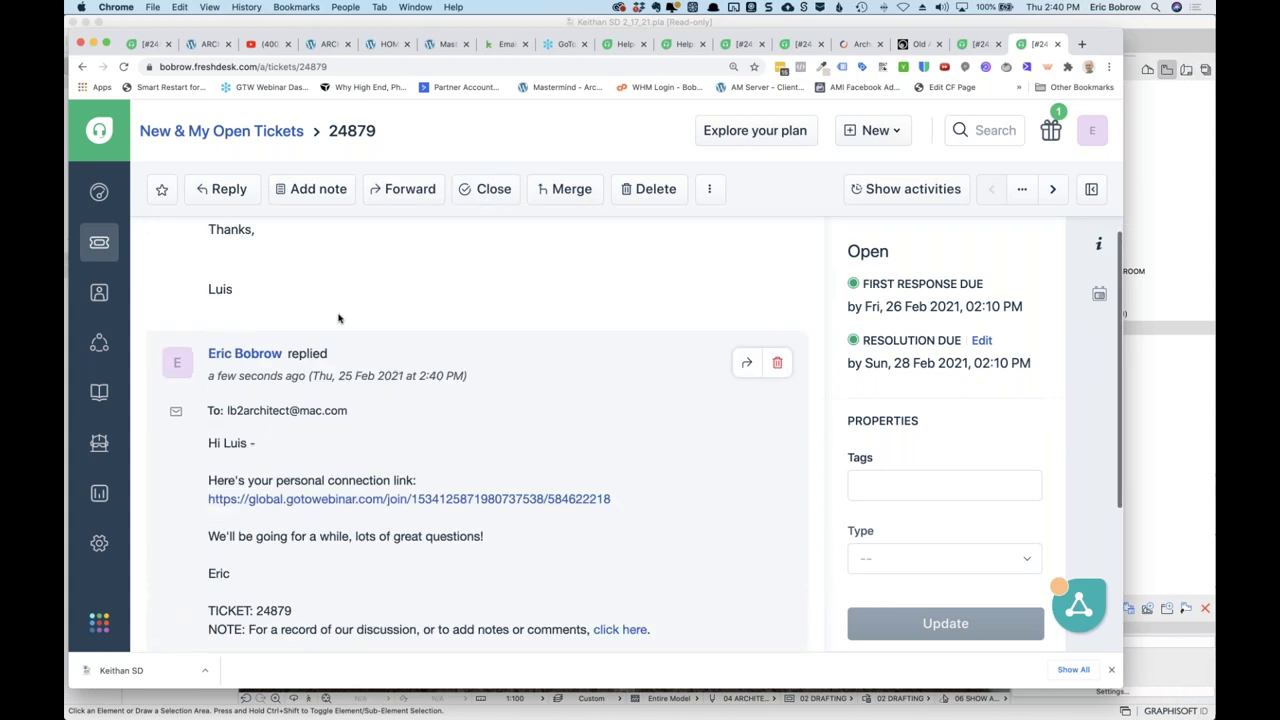
pyautogui.click(469, 186)
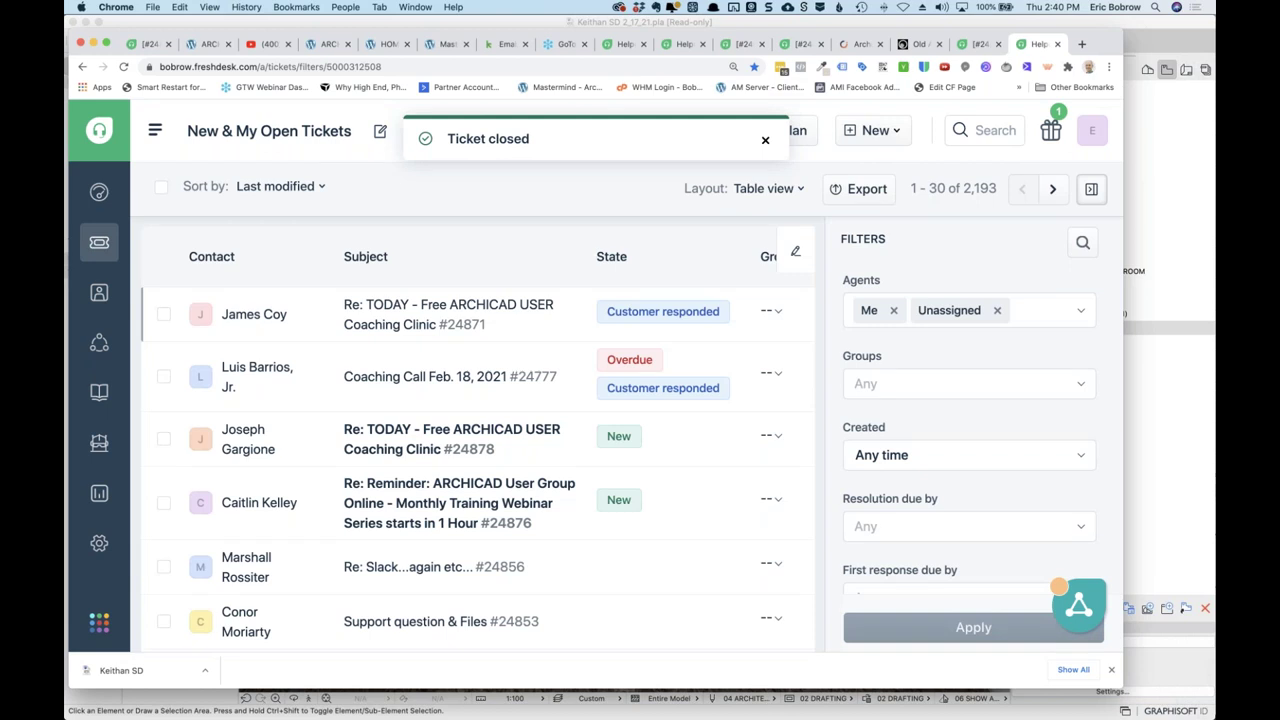
pyautogui.press('super+Tab')
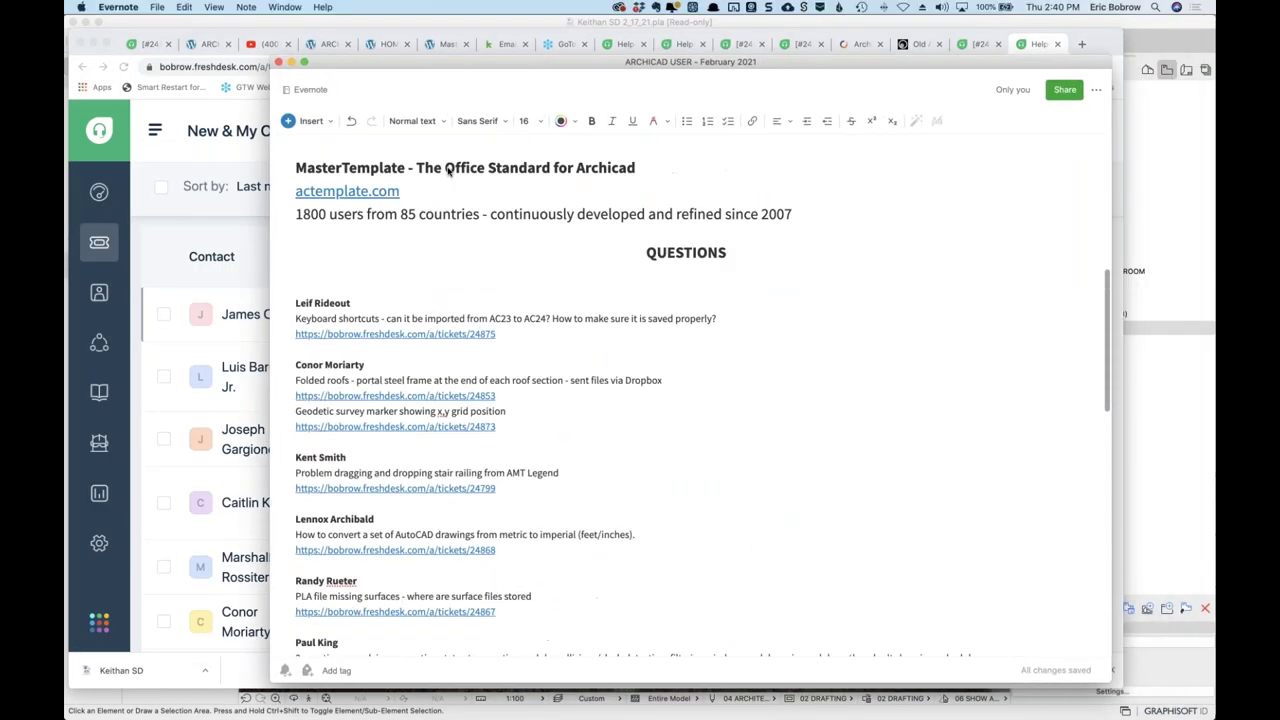
# Move the 24867 PLA missing surfaces entry to the end of COMPLETED.
pyautogui.scroll(-5, 455, 200)
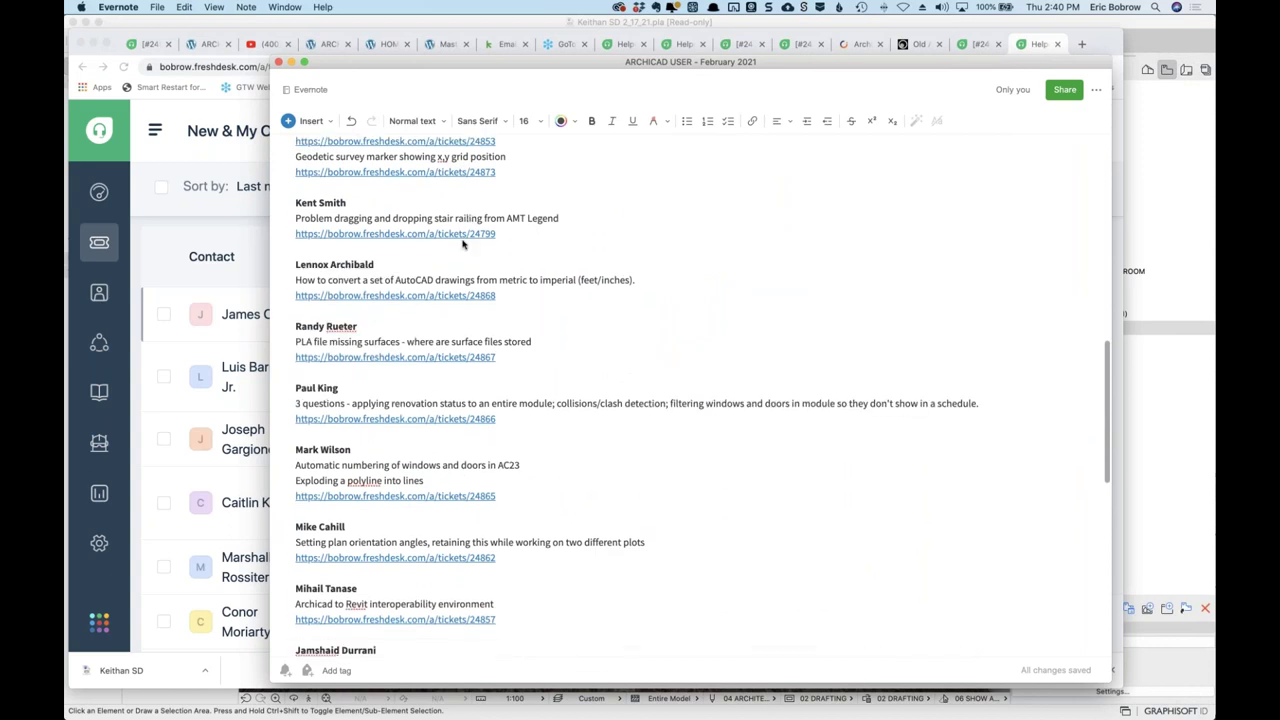
pyautogui.scroll(-1, 463, 243)
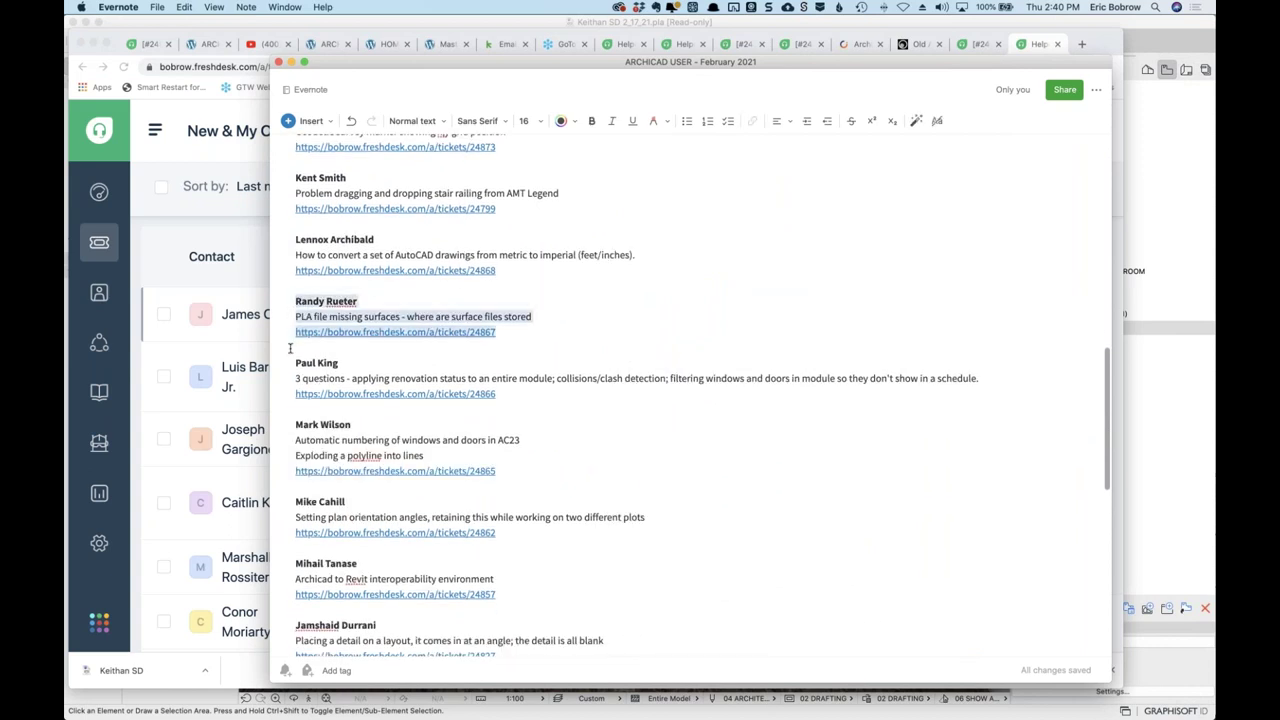
pyautogui.press('BackSpace')
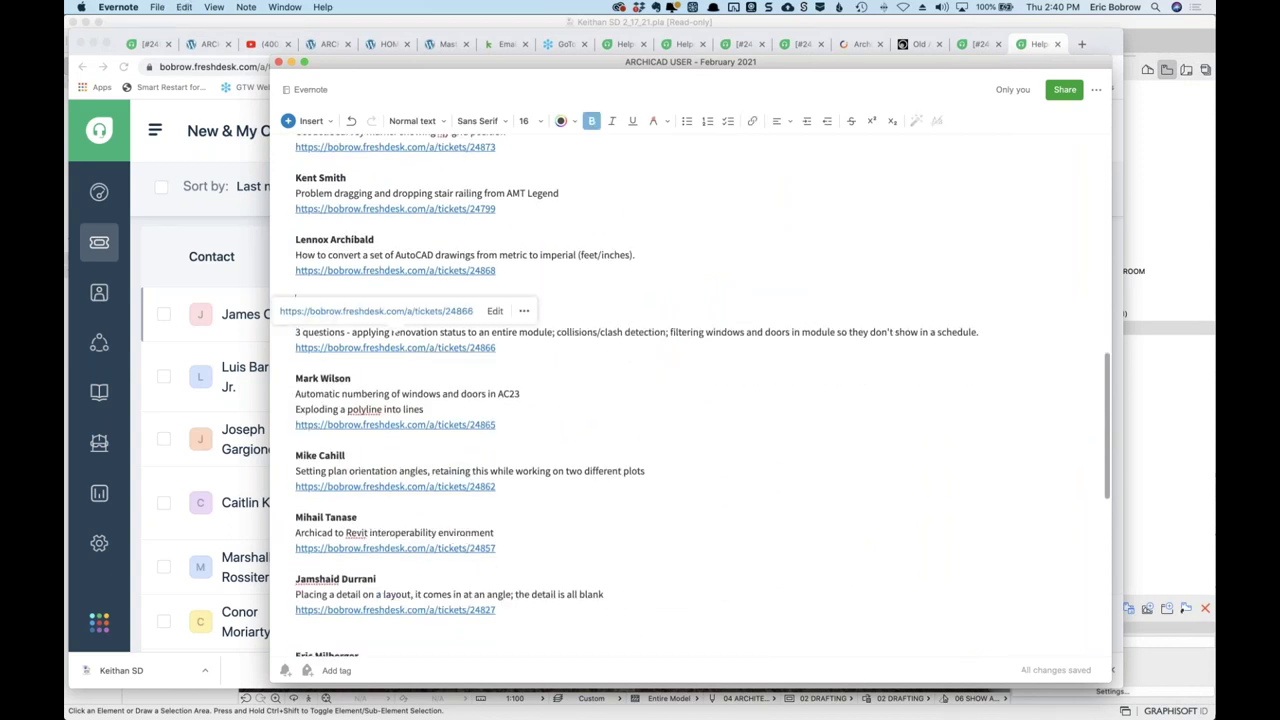
pyautogui.scroll(-10, 418, 355)
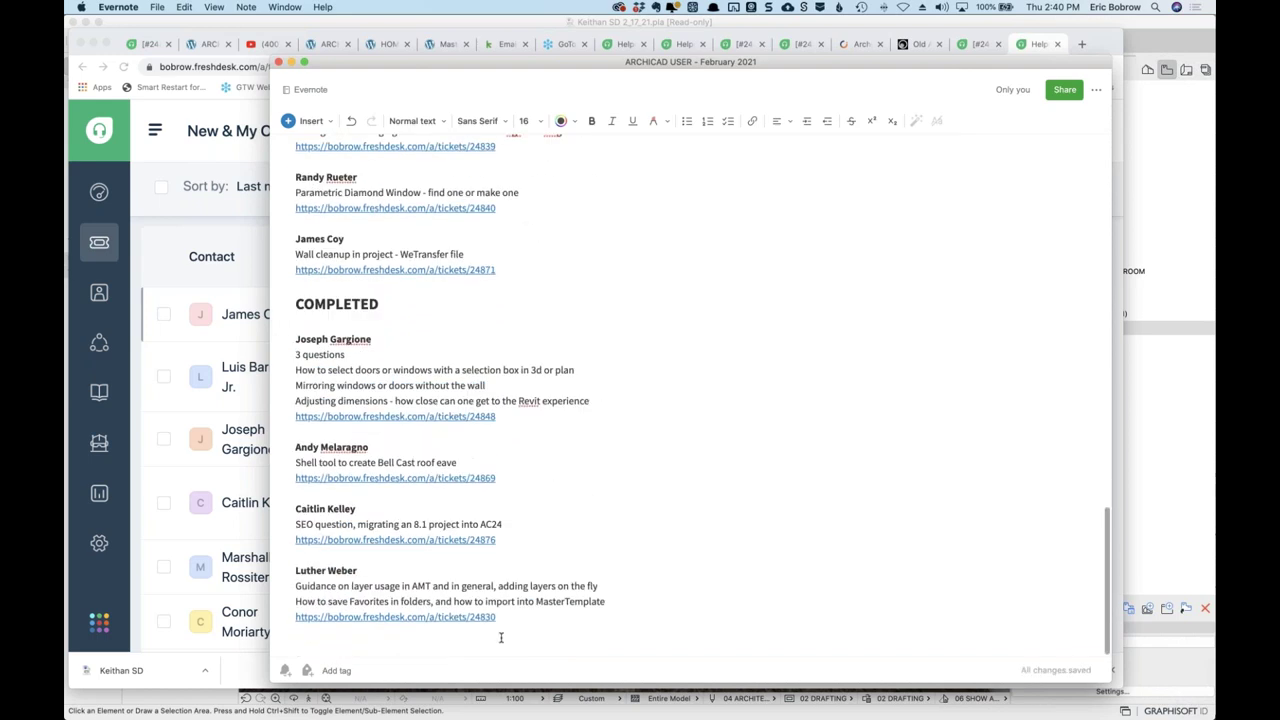
pyautogui.click(523, 620)
pyautogui.press('Return')
pyautogui.press('super+v')
# Move the Parametric Diamond Window entry (24840) below the 24867 entry in COMPLETED.
pyautogui.scroll(5, 523, 620)
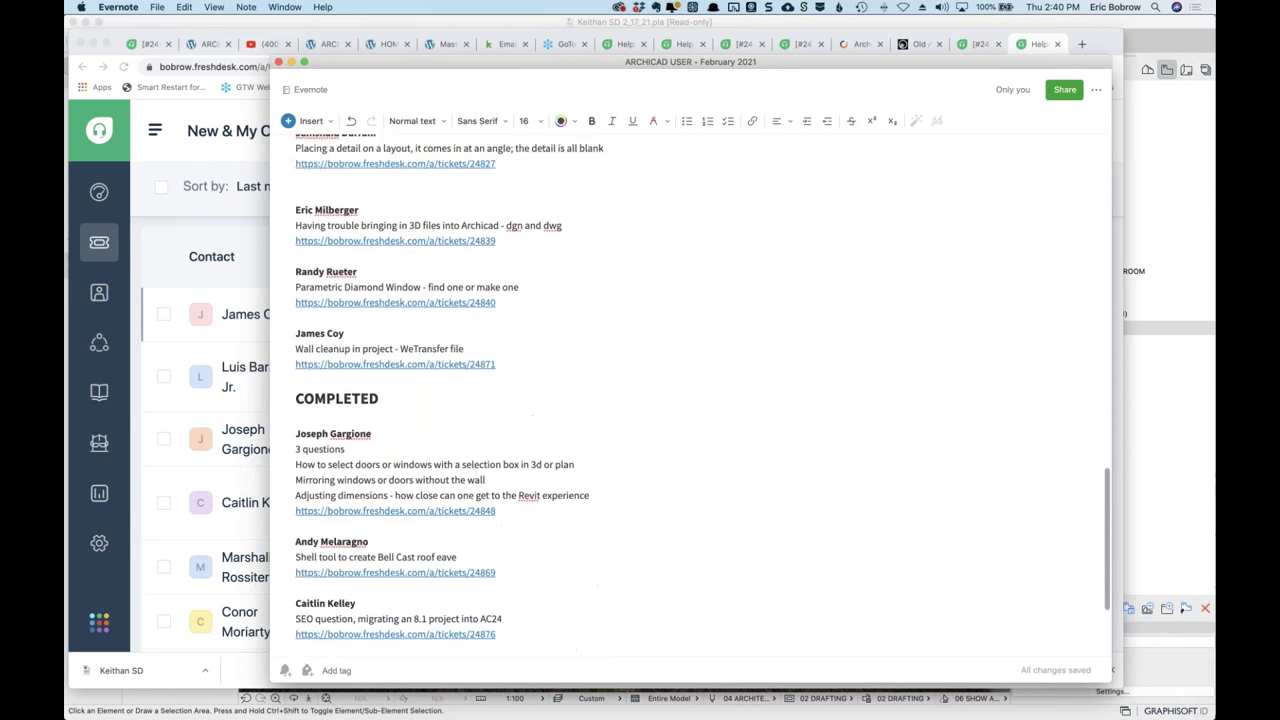
pyautogui.moveTo(294, 344); pyautogui.dragTo(291, 398)
pyautogui.press('super+c')
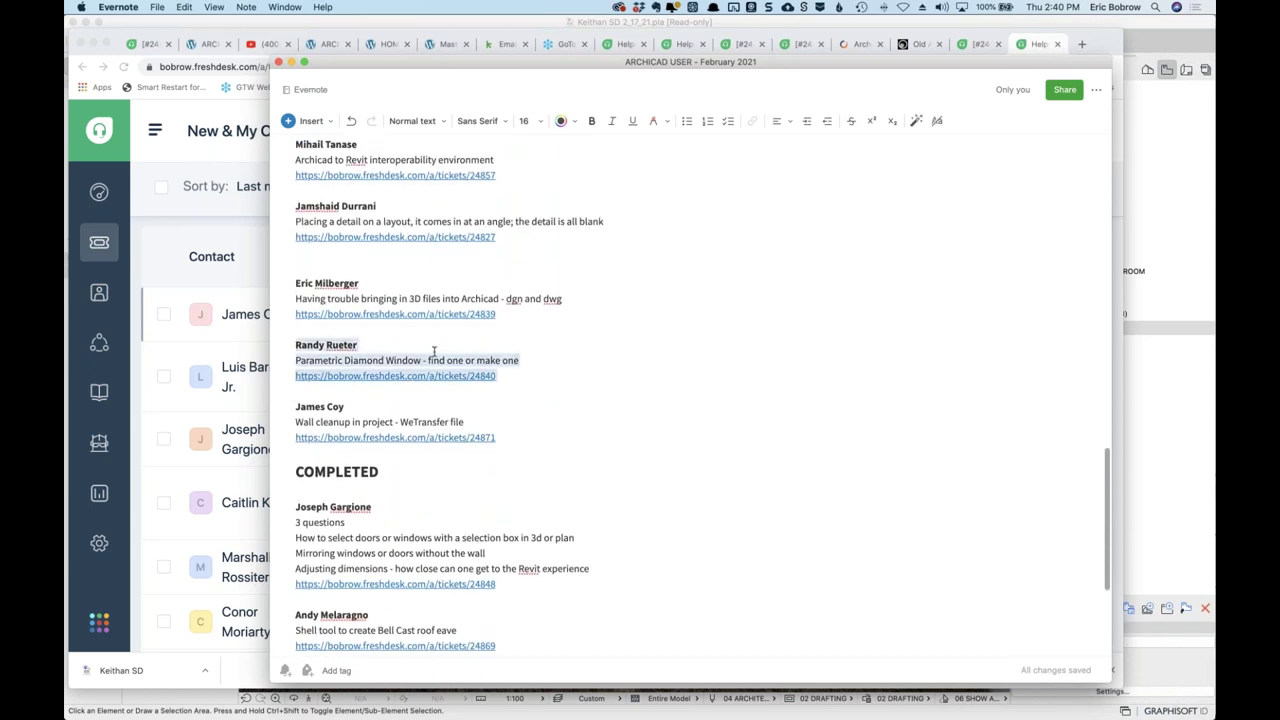
pyautogui.press('BackSpace')
pyautogui.scroll(-4, 655, 362)
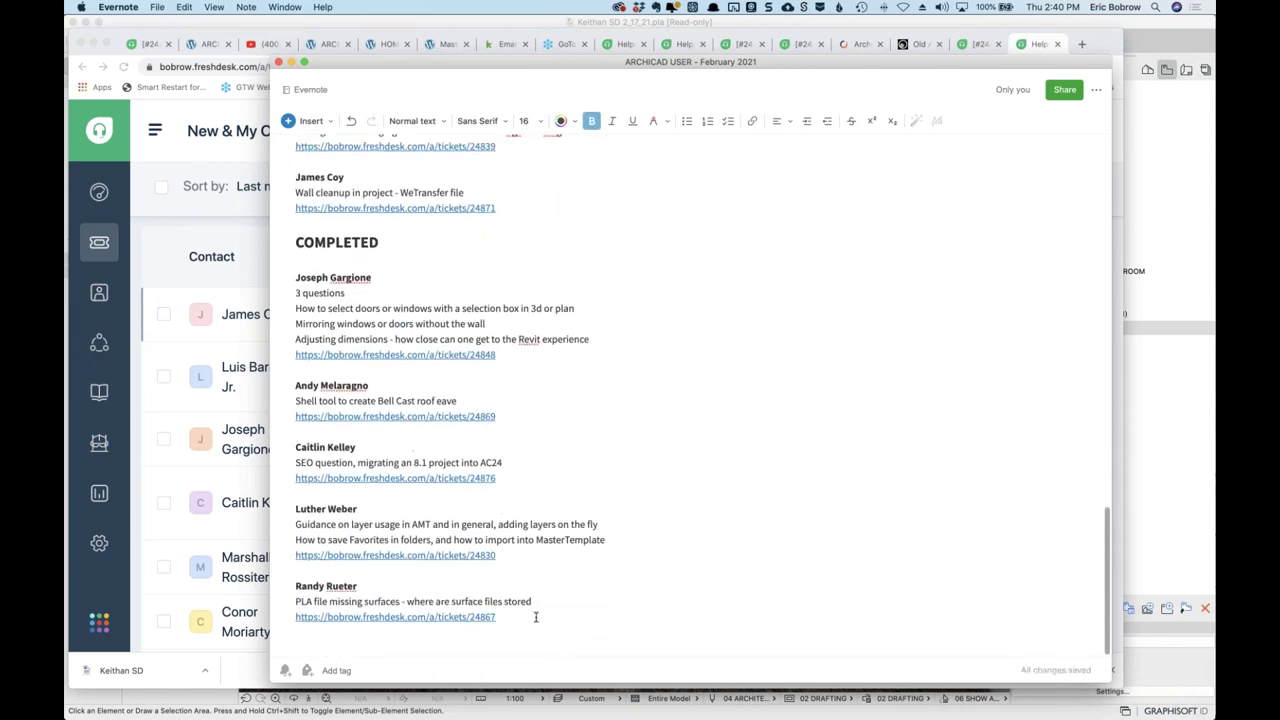
pyautogui.click(535, 617)
pyautogui.press('Return')
pyautogui.press('Return')
pyautogui.press('super+v')
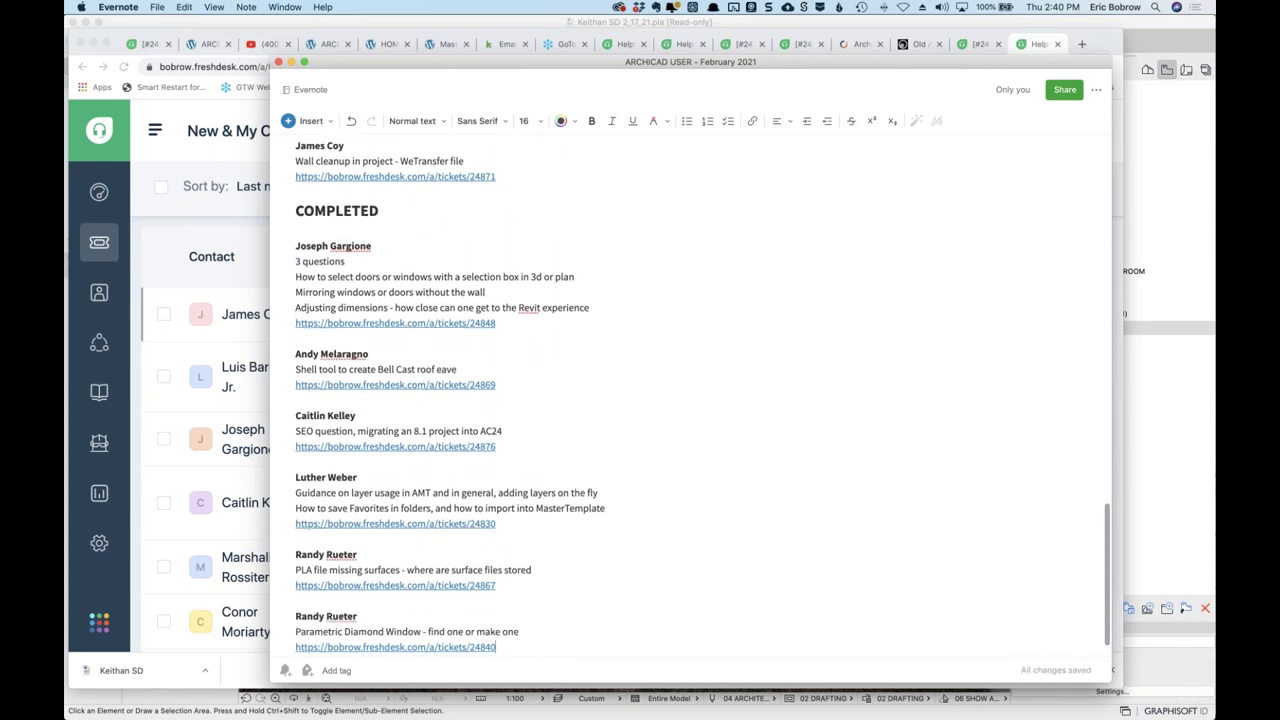
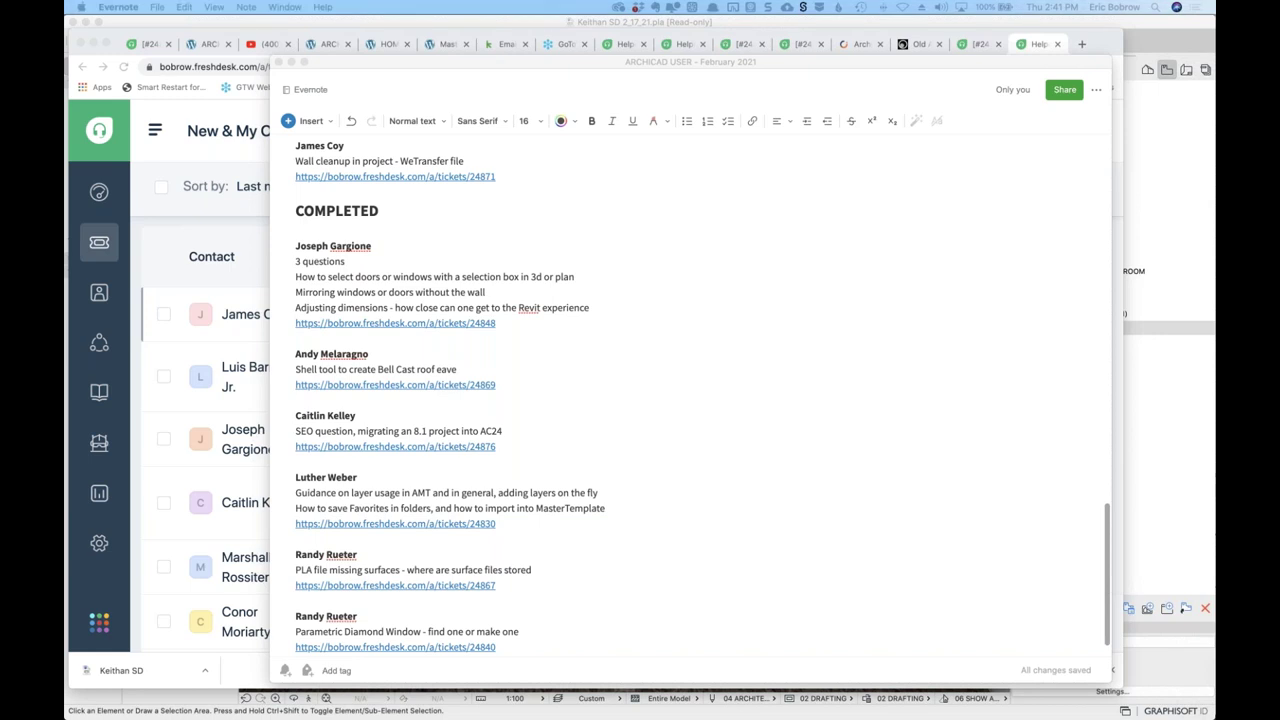
# Bring up the Slack team chat briefly, then hide it again.
pyautogui.press('super+Tab')
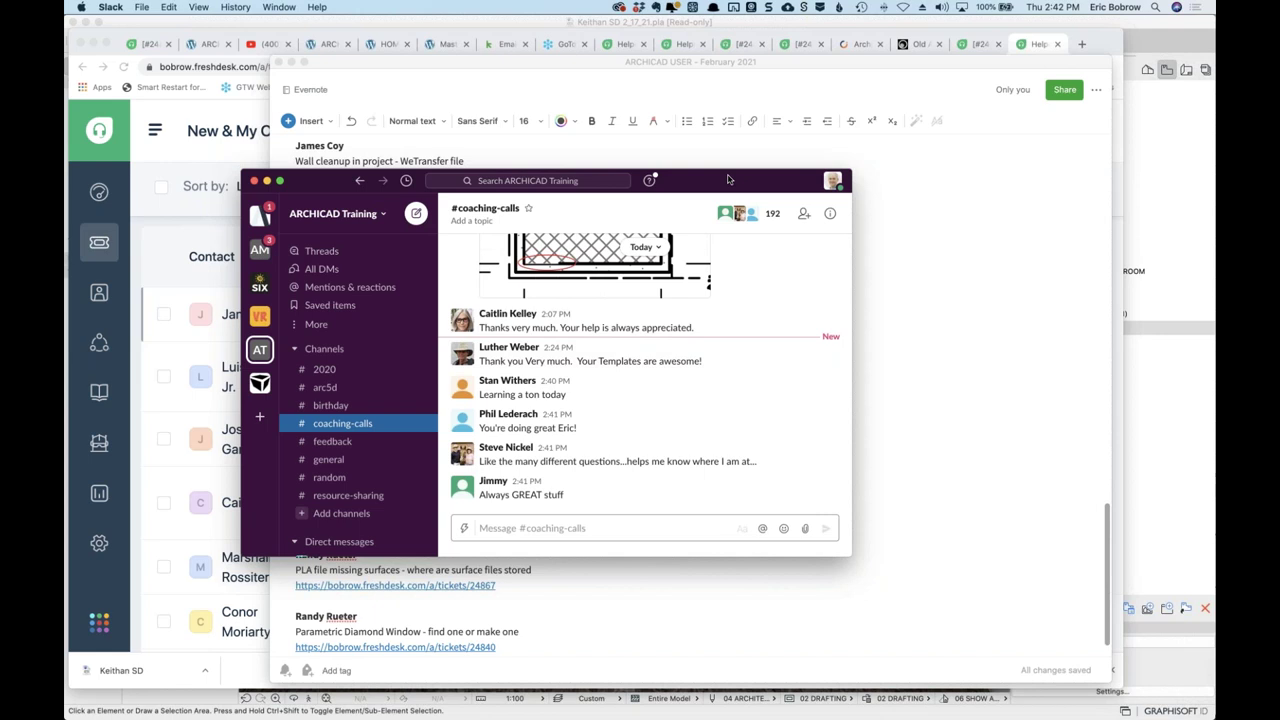
pyautogui.moveTo(729, 180); pyautogui.dragTo(646, 180)
pyautogui.press('super+w')
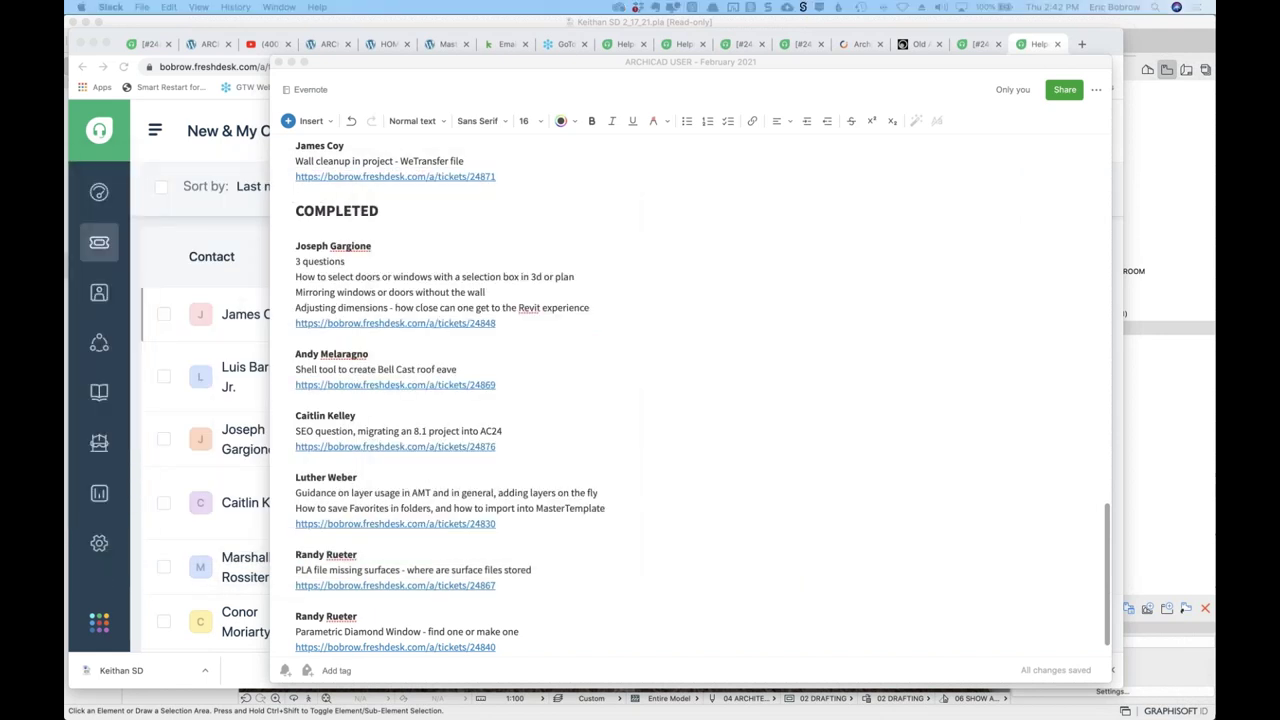
# Scroll the Evernote note back to its QUESTIONS list of open support tickets.
pyautogui.click(501, 351)
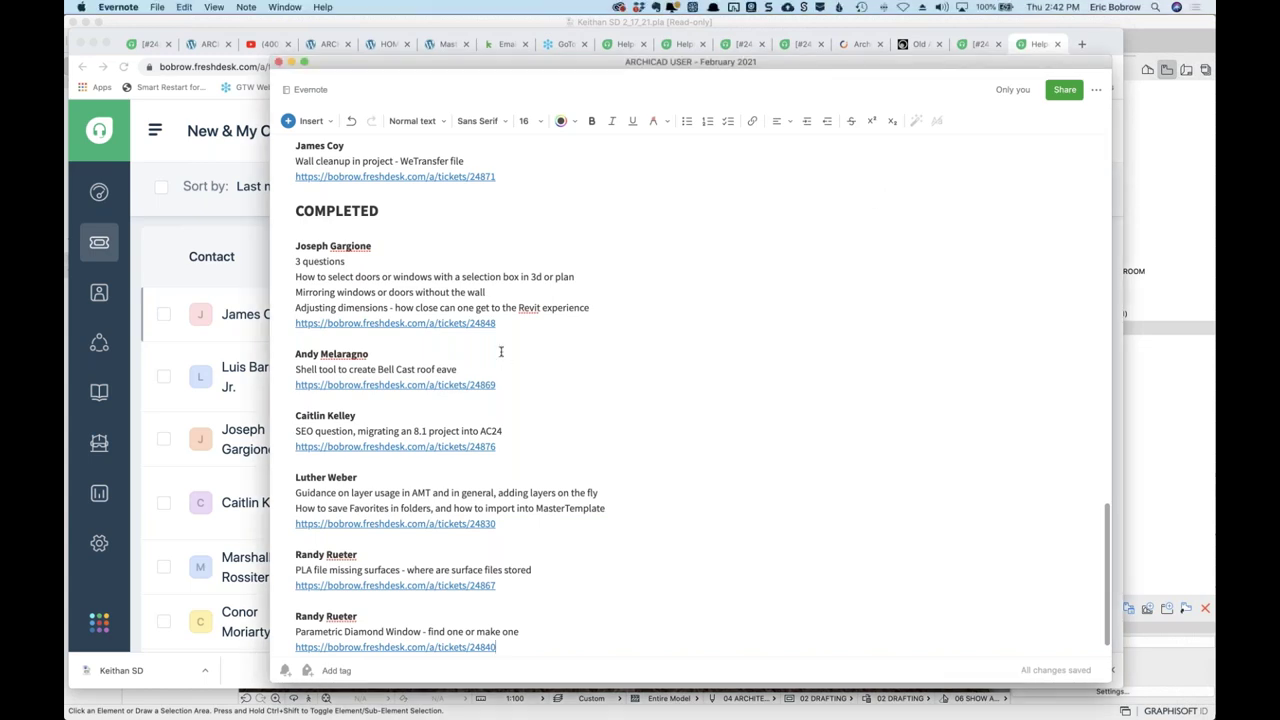
pyautogui.scroll(15, 450, 282)
pyautogui.scroll(-3, 450, 282)
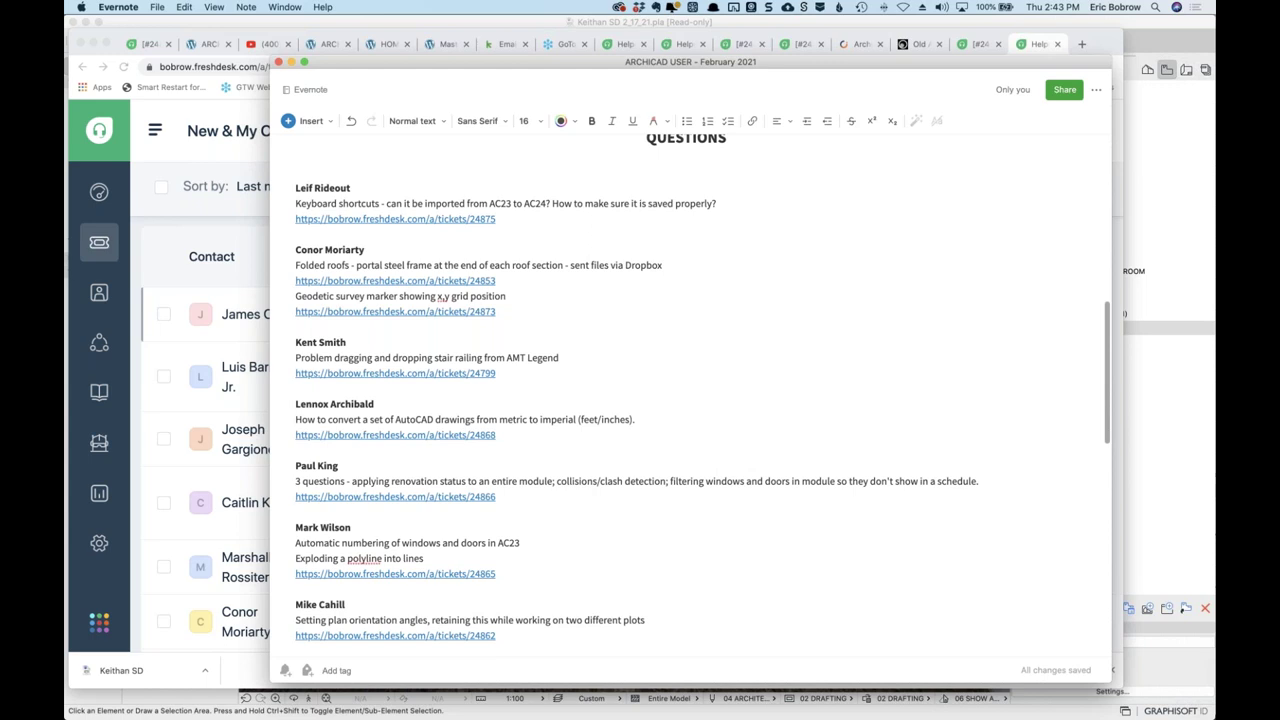
# Read Freshdesk ticket 24873 about an X,Y grid position marker, then hide Chrome.
pyautogui.moveTo(844, 67); pyautogui.dragTo(816, 68)
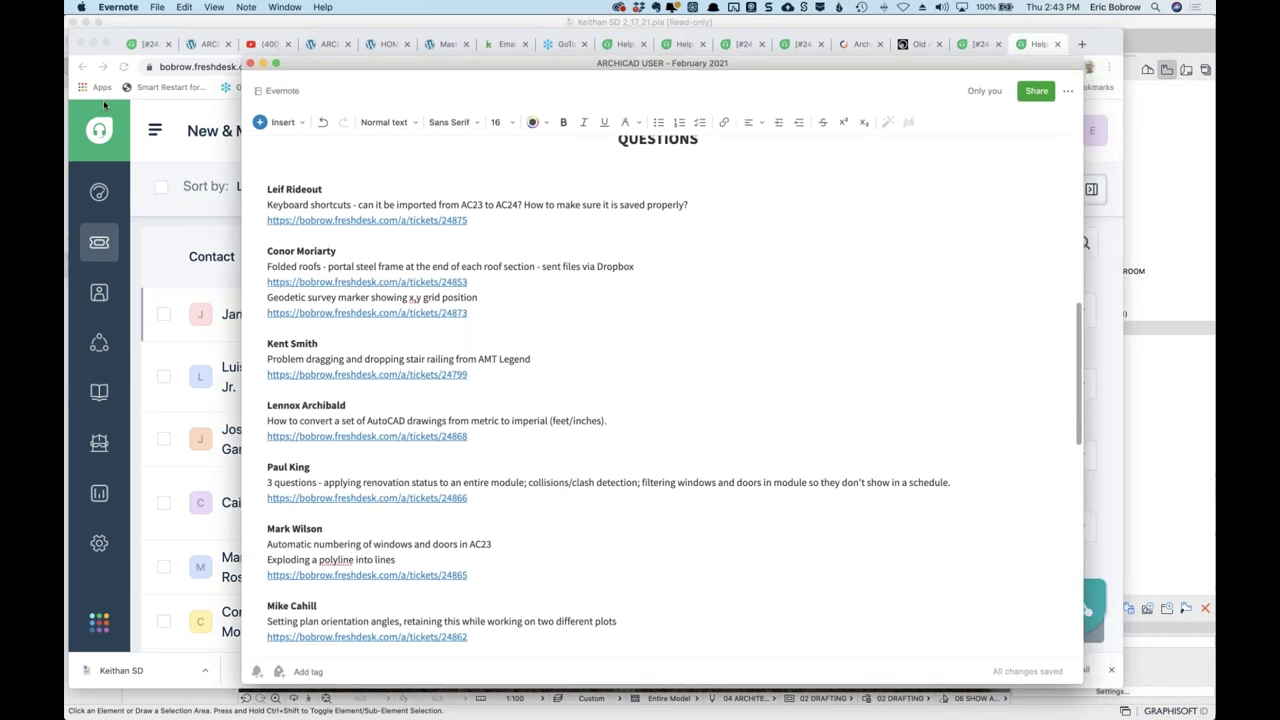
pyautogui.click(103, 104)
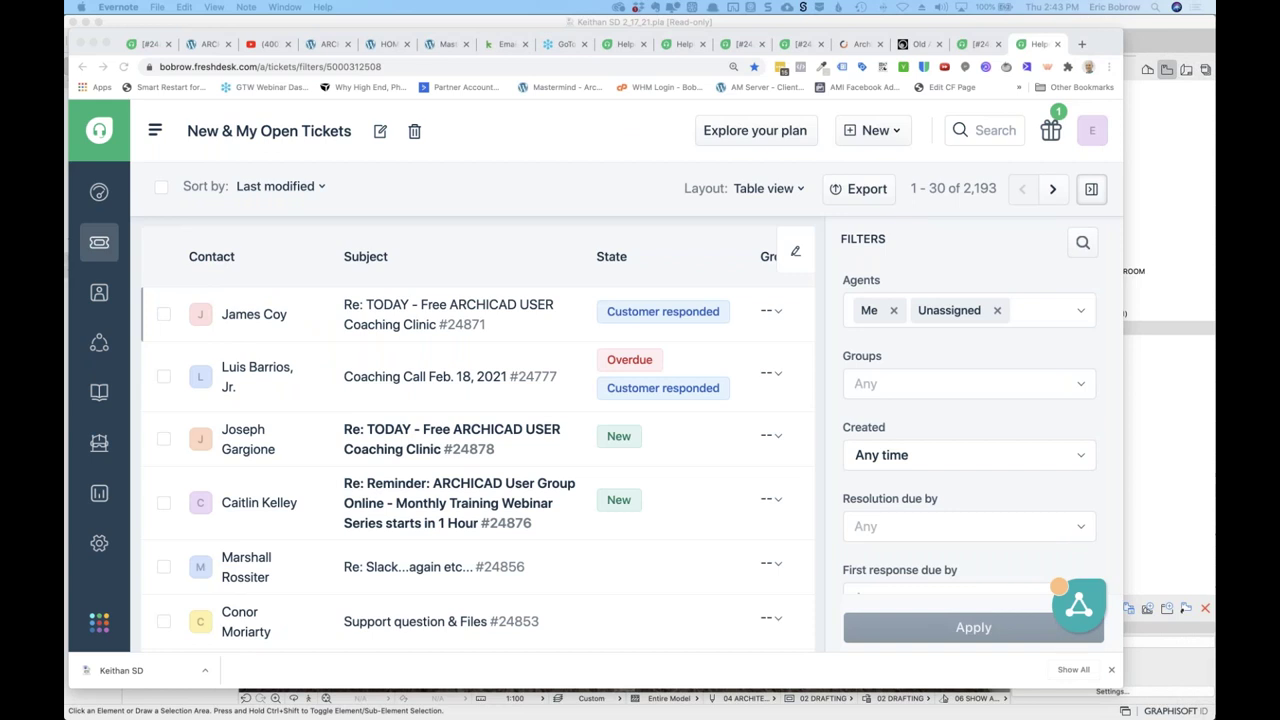
pyautogui.click(441, 621)
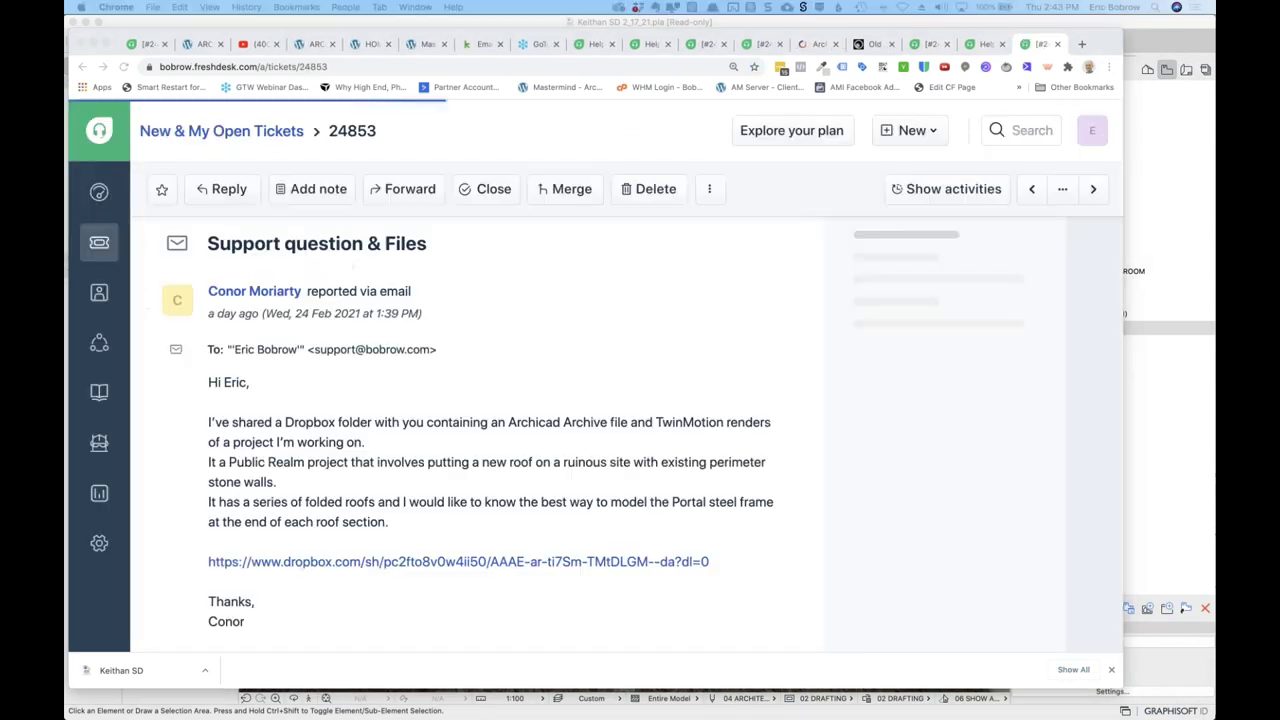
pyautogui.scroll(-10, 475, 430)
pyautogui.click(1093, 189)
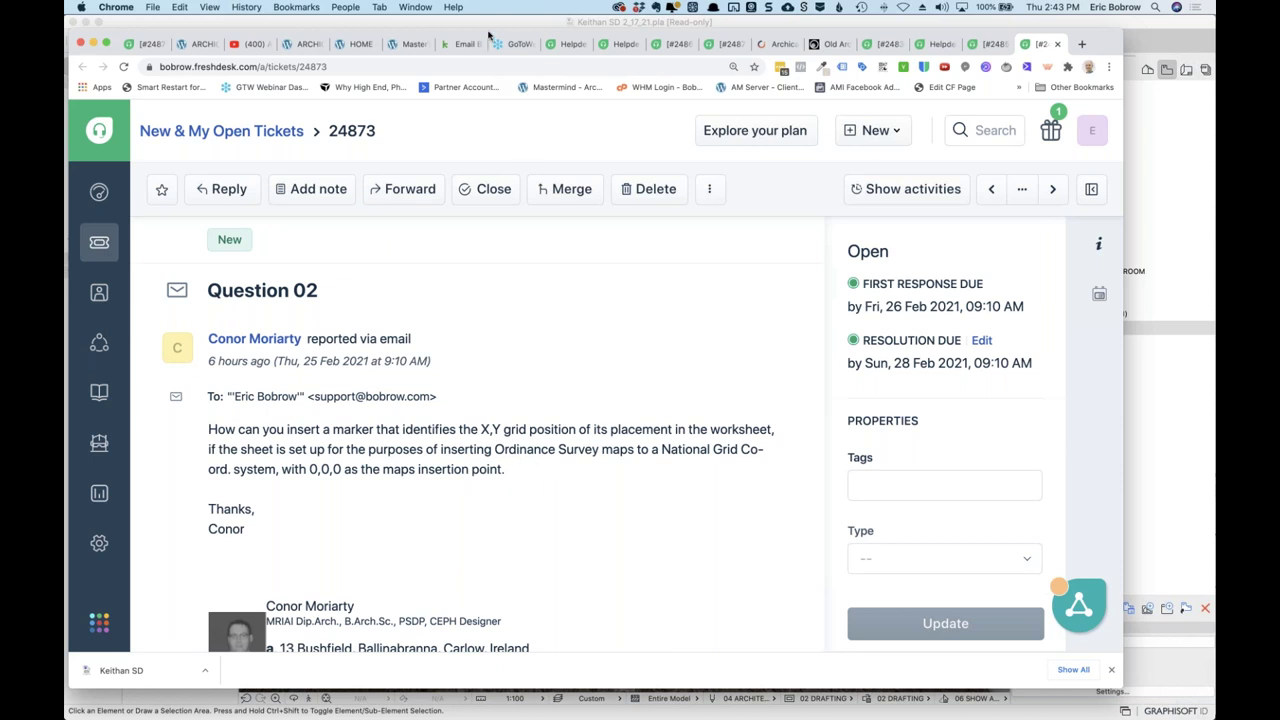
pyautogui.press('super+m')
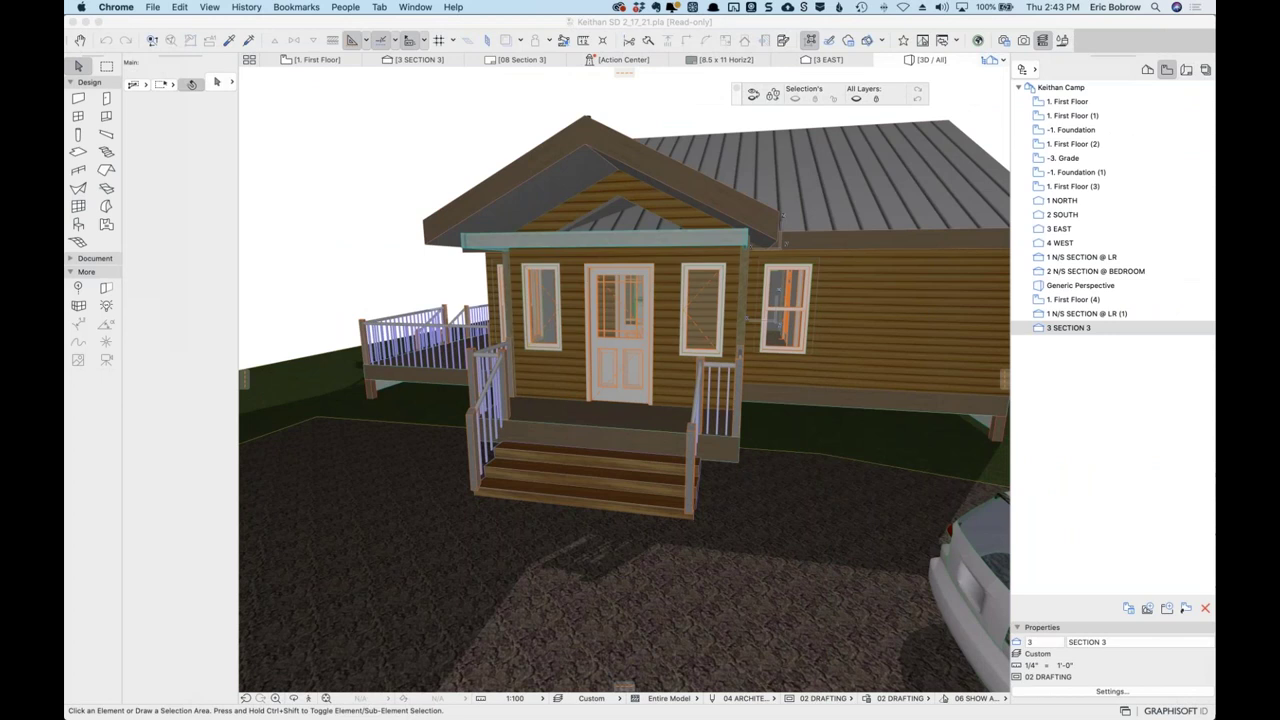
# Switch to the untitled ARCHICAD 23 project and open its 1. First Floor plan.
pyautogui.click(290, 59)
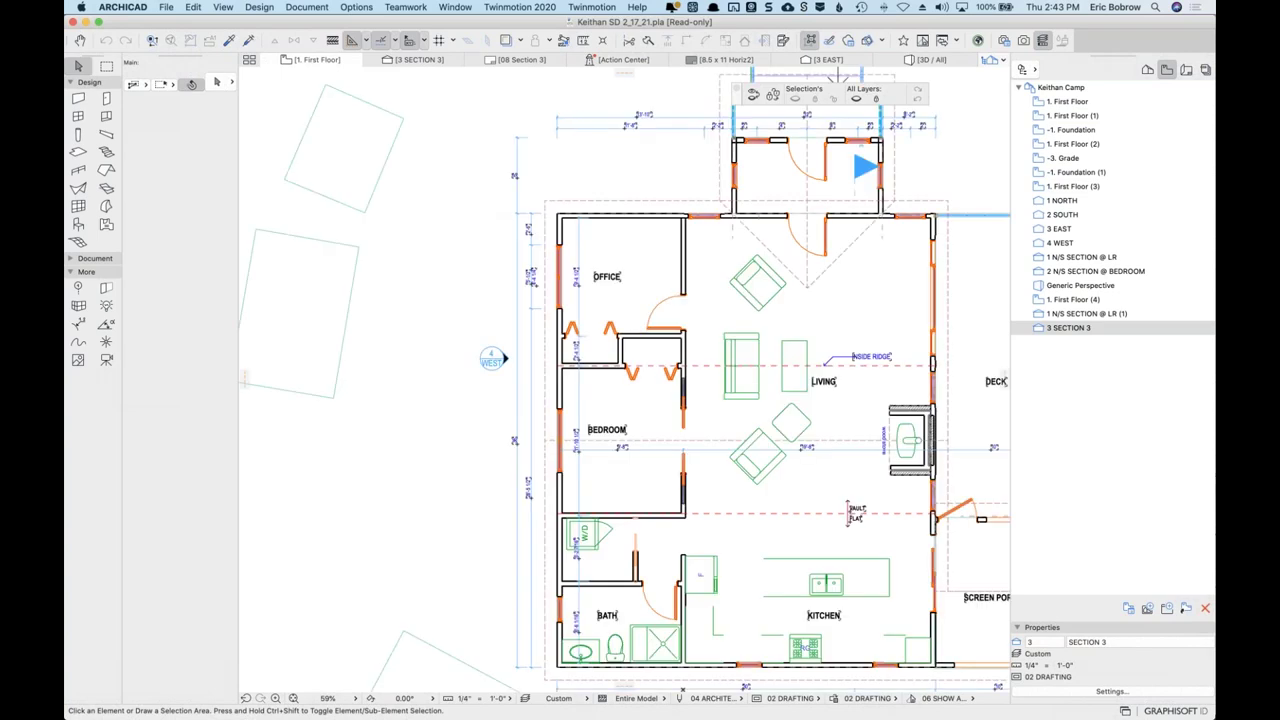
pyautogui.press('super+Tab')
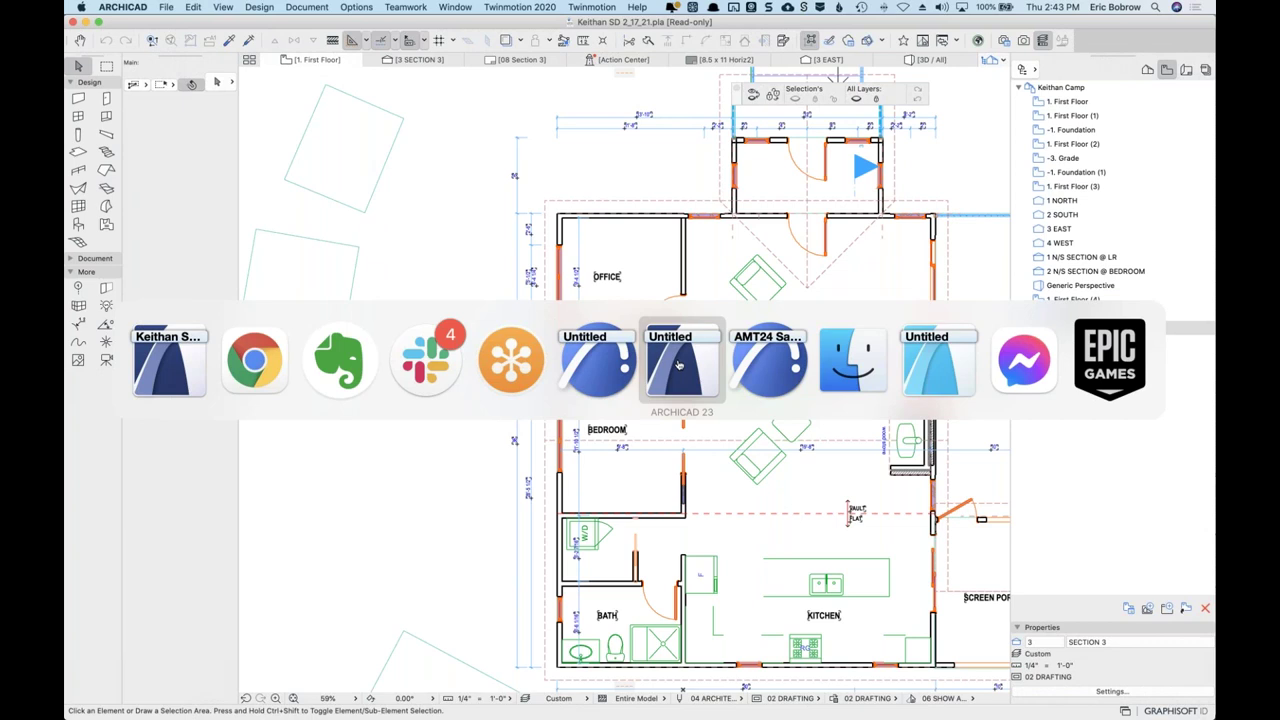
pyautogui.click(597, 360)
pyautogui.click(371, 62)
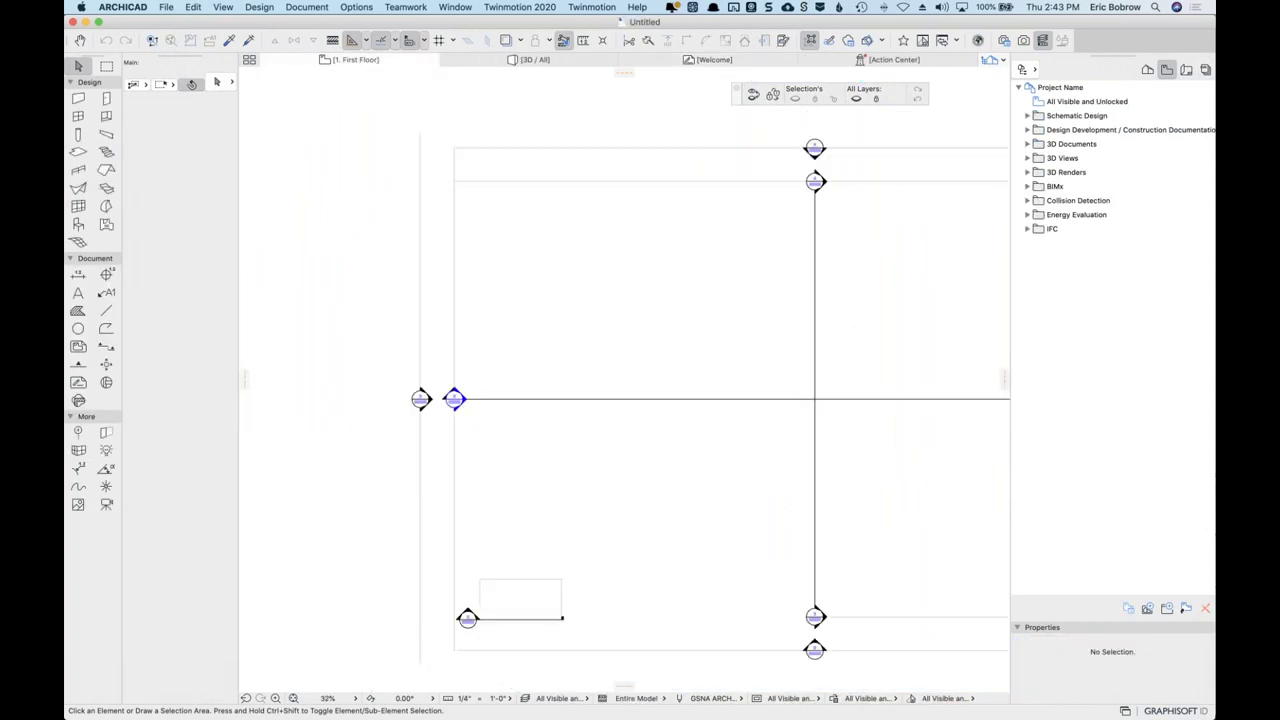
pyautogui.scroll(-3, 655, 122)
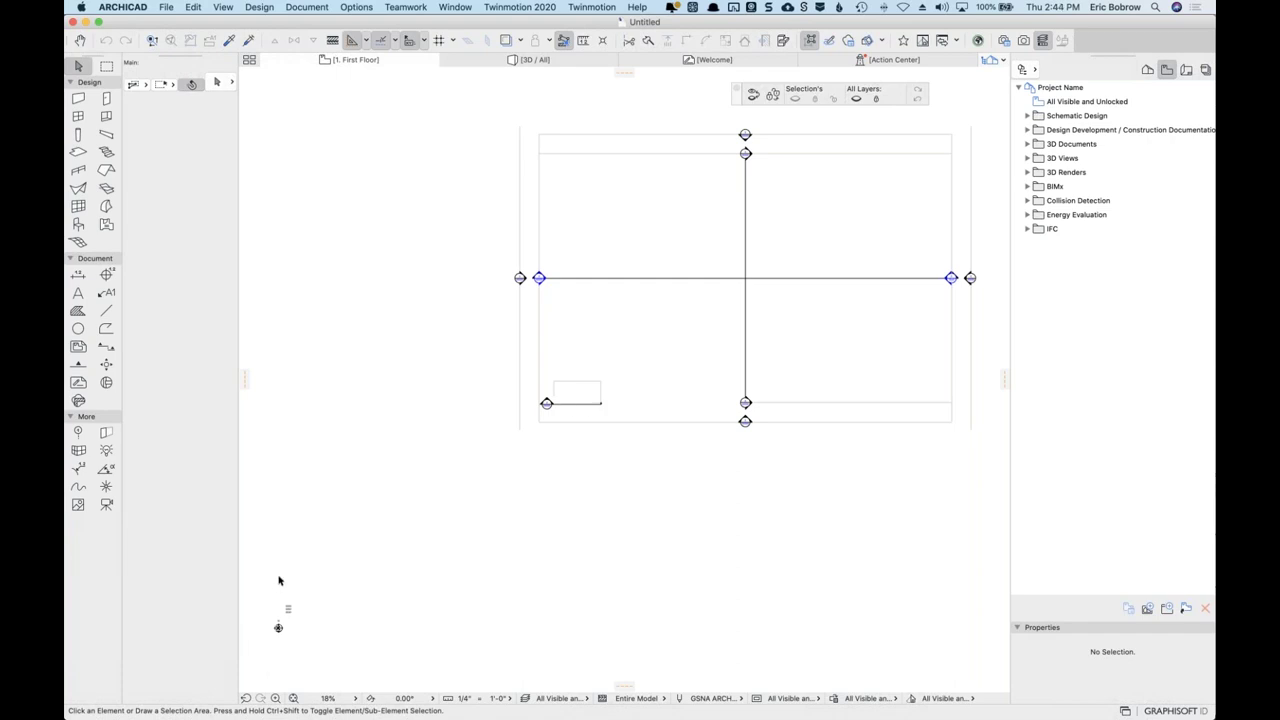
# Zoom into the area around the X, Y, Z 0" origin survey marker.
pyautogui.click(275, 698)
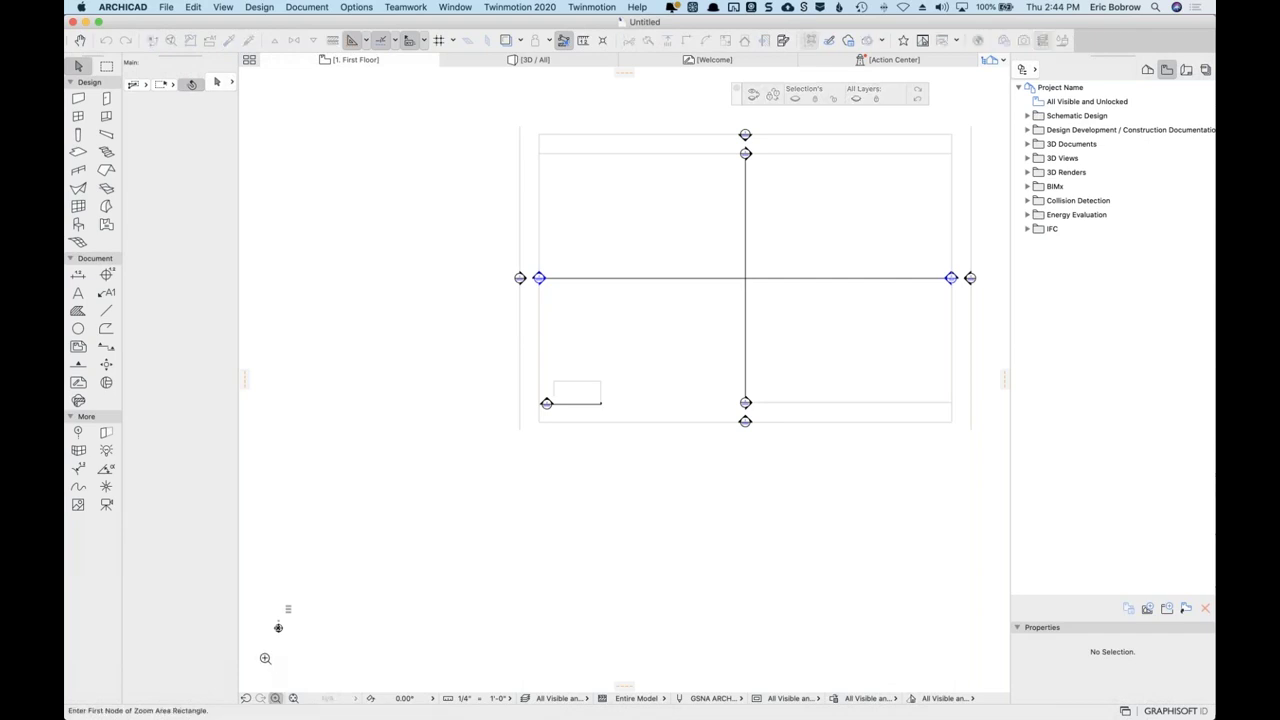
pyautogui.click(262, 650)
pyautogui.click(303, 590)
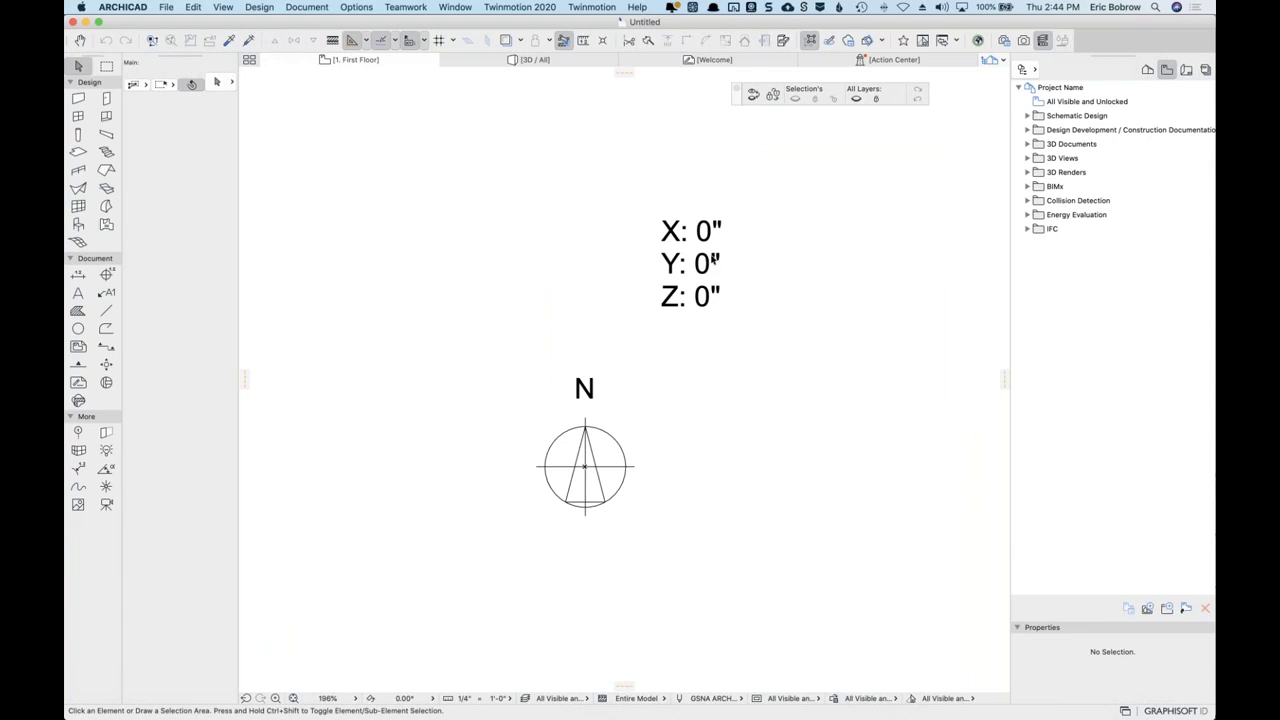
# Move the survey point to X 5'-6 1/32", Y 2'-11 39/64" and open its settings.
pyautogui.click(595, 470)
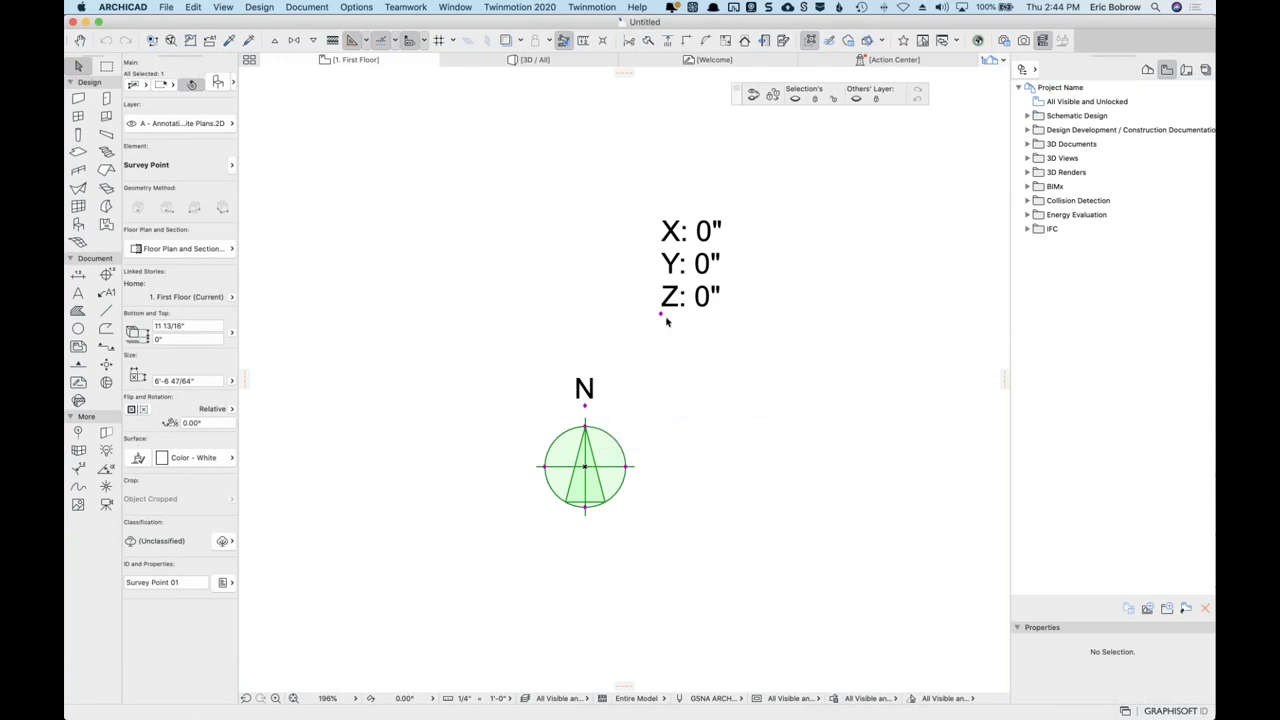
pyautogui.press('super+d')
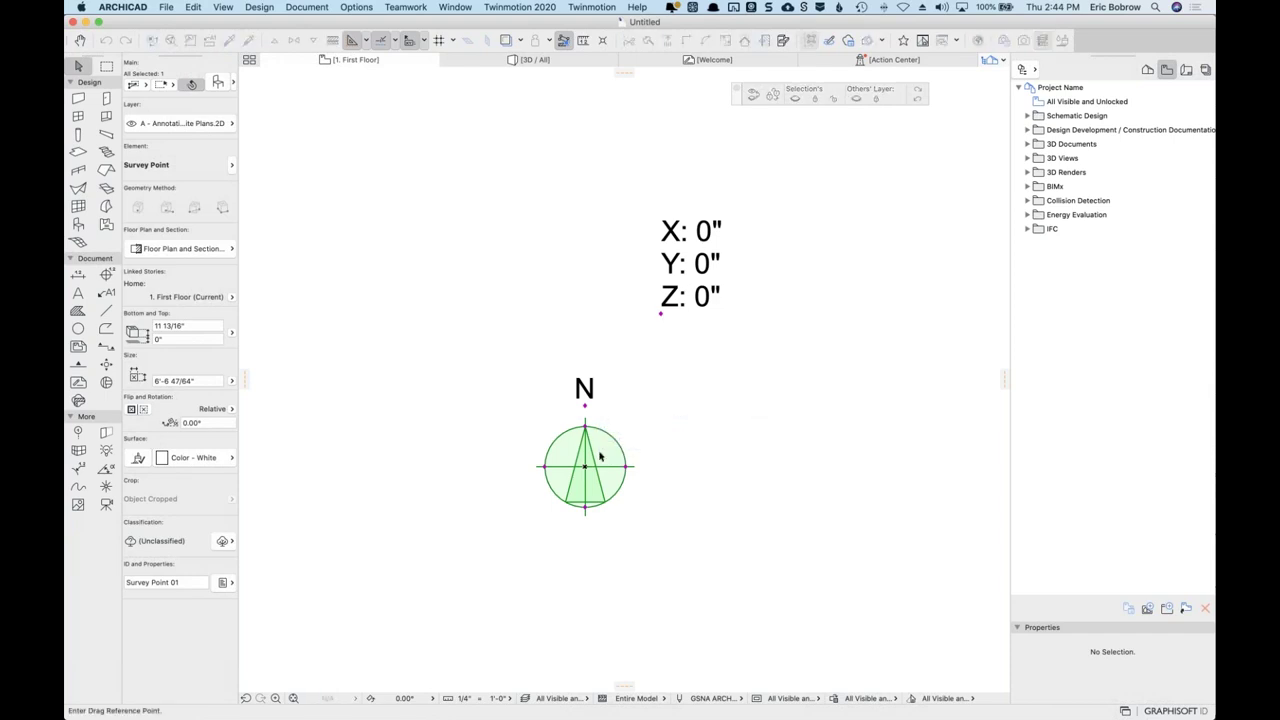
pyautogui.click(585, 466)
pyautogui.click(813, 343)
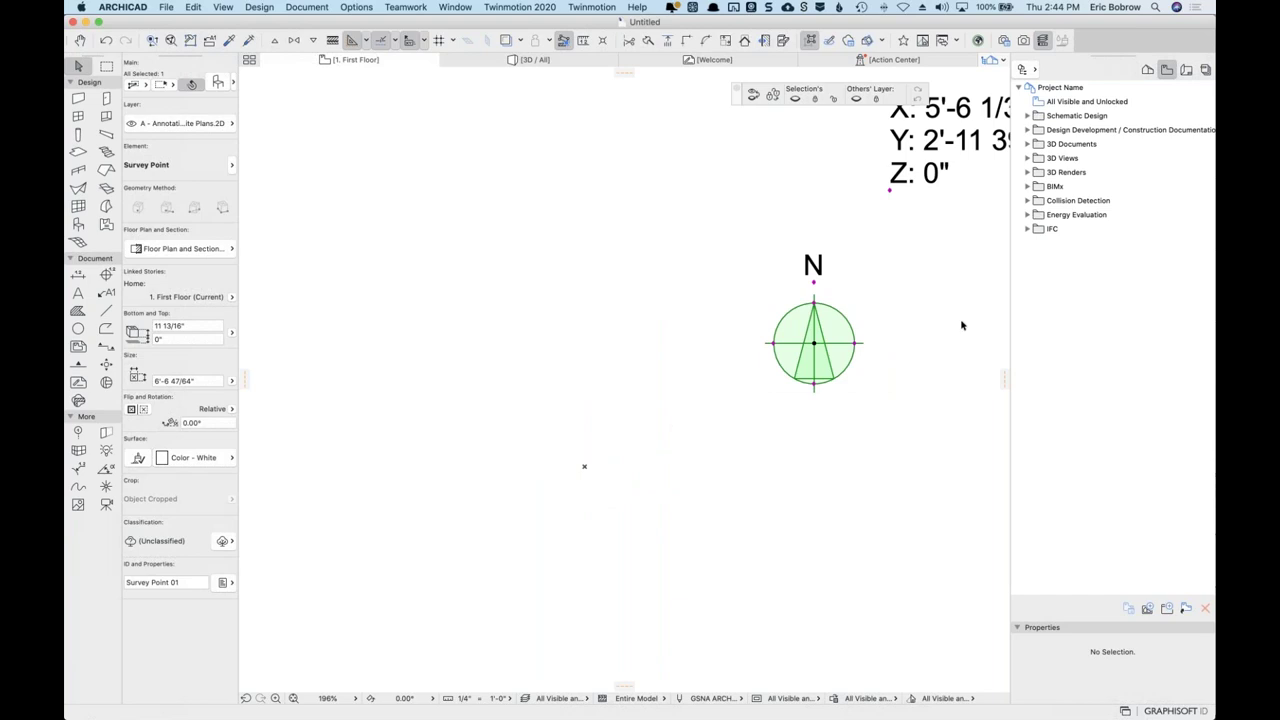
pyautogui.moveTo(961, 324); pyautogui.dragTo(766, 420, button='middle')
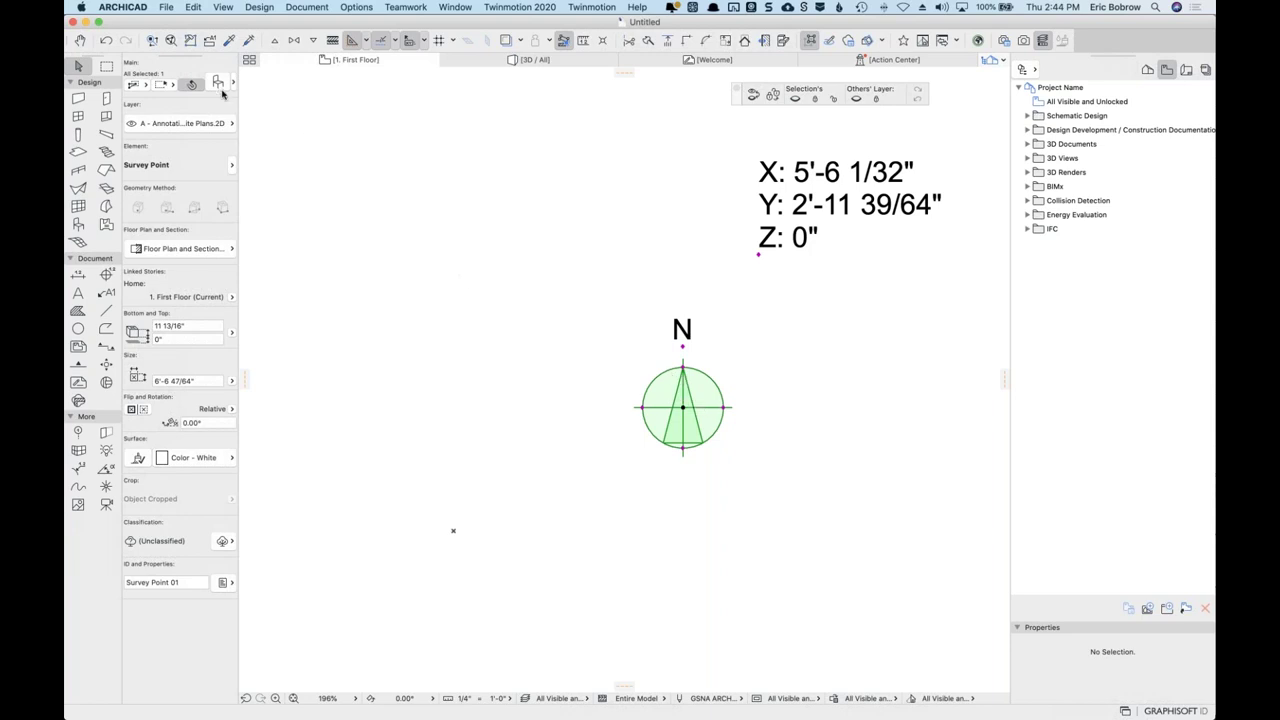
pyautogui.click(220, 84)
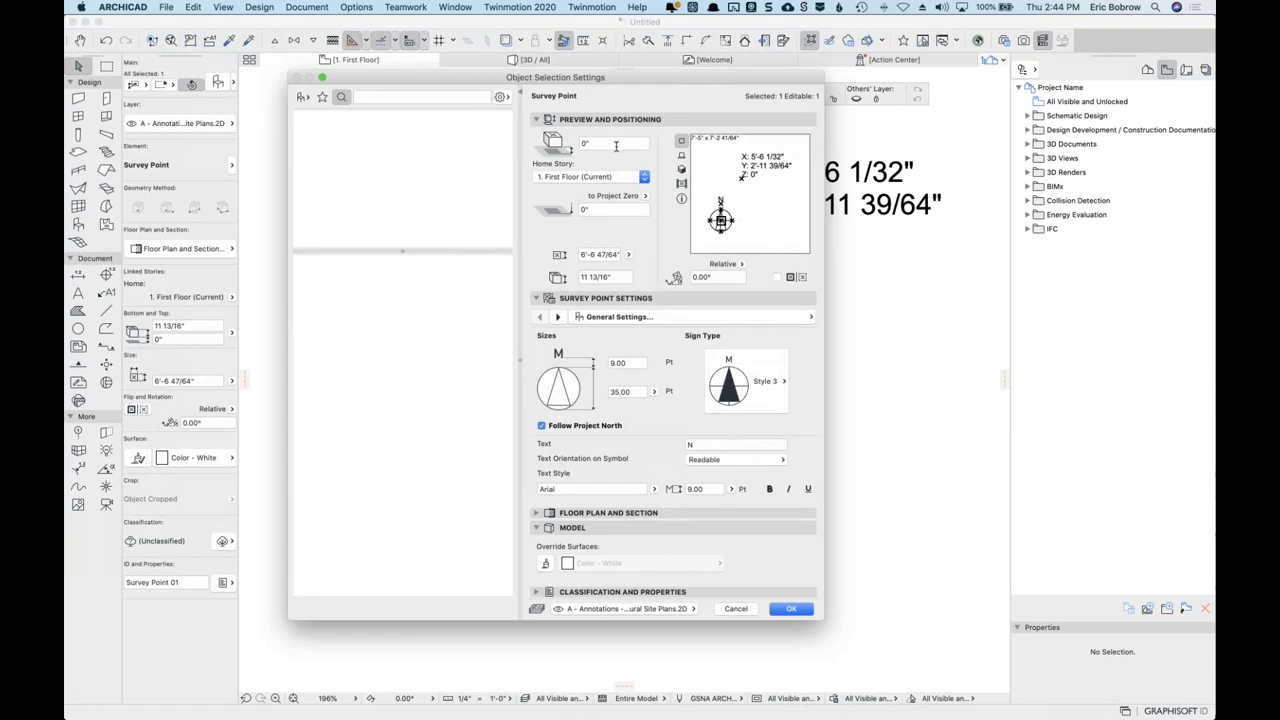
# Show the library browser, keep sign type Style 3, and go to the Coordinates page.
pyautogui.click(303, 98)
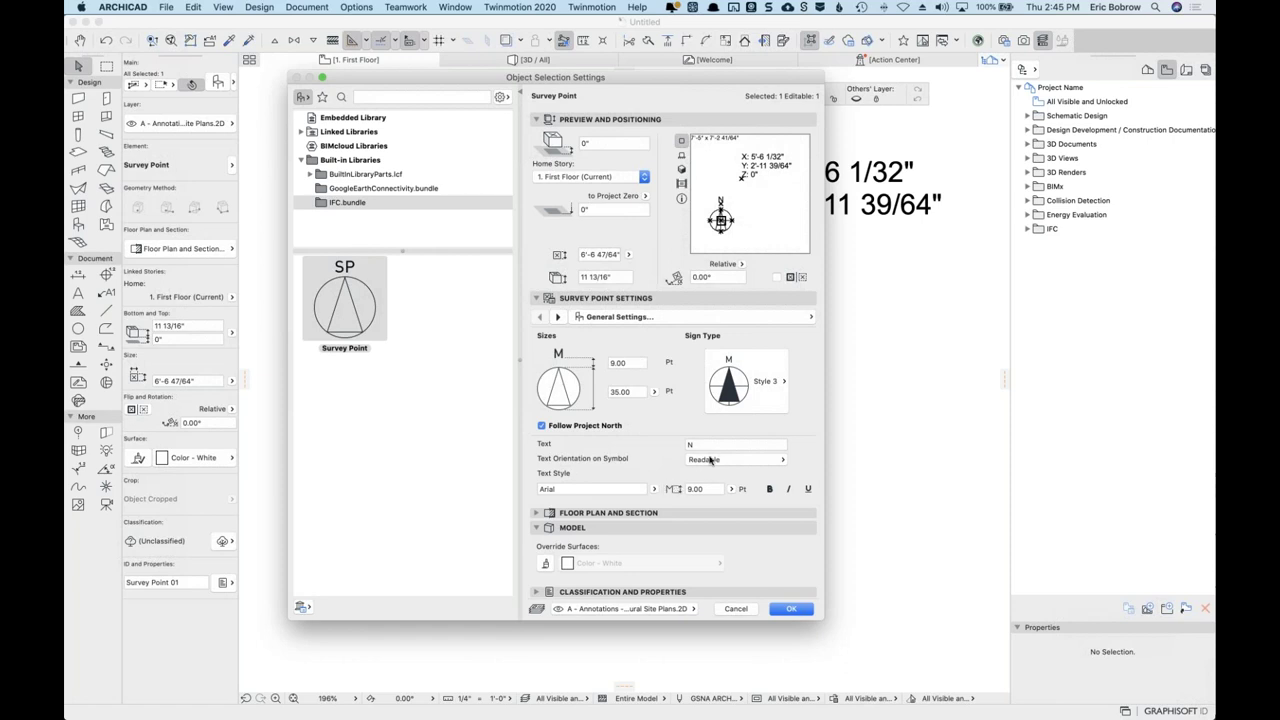
pyautogui.click(786, 384)
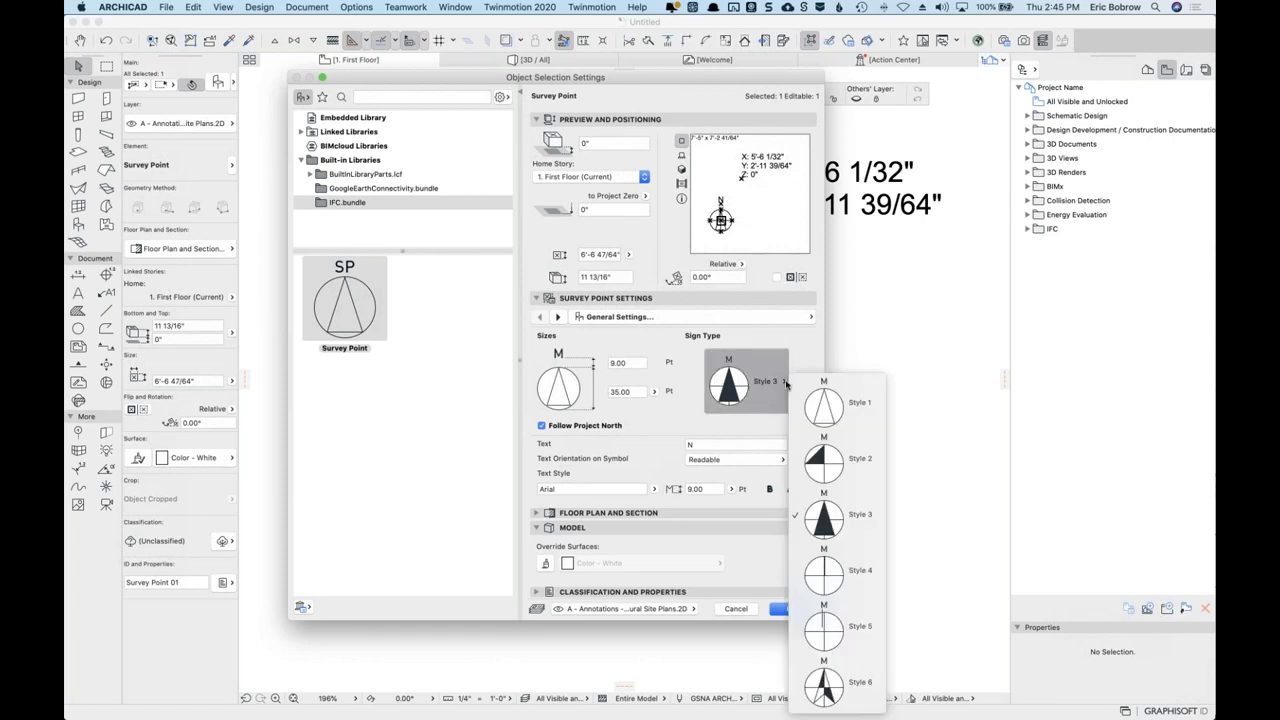
pyautogui.click(786, 384)
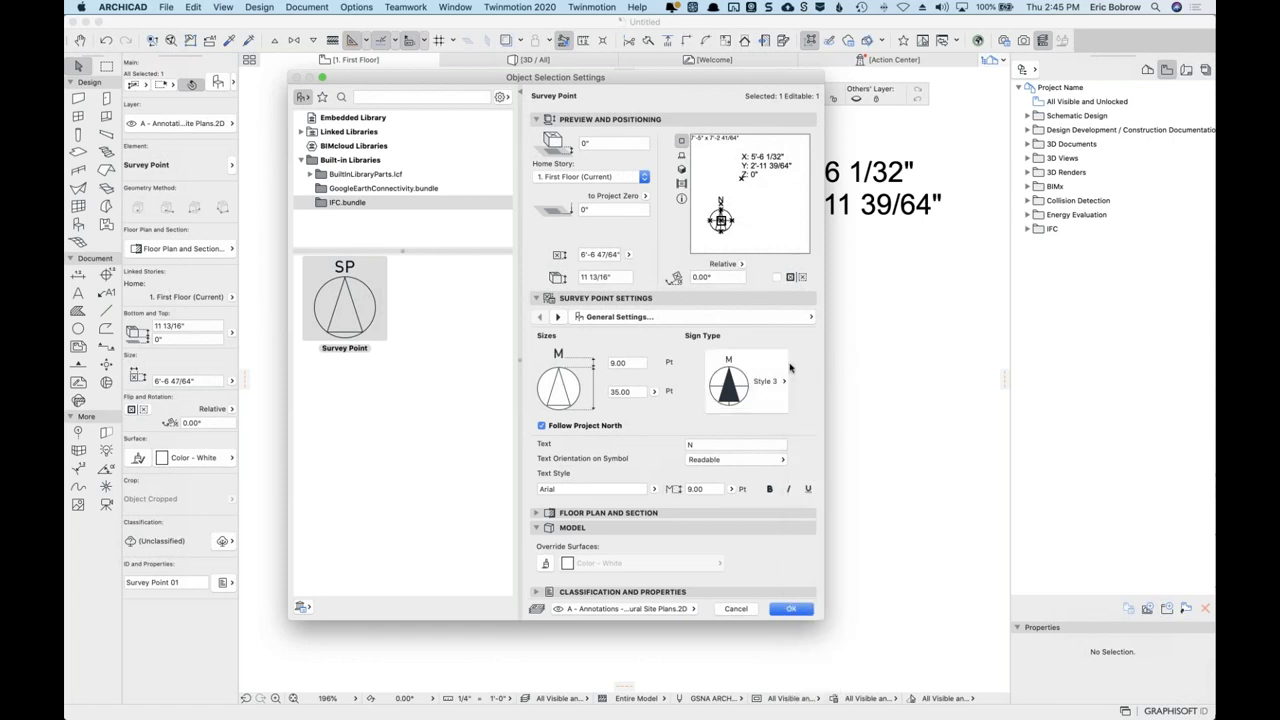
pyautogui.click(557, 317)
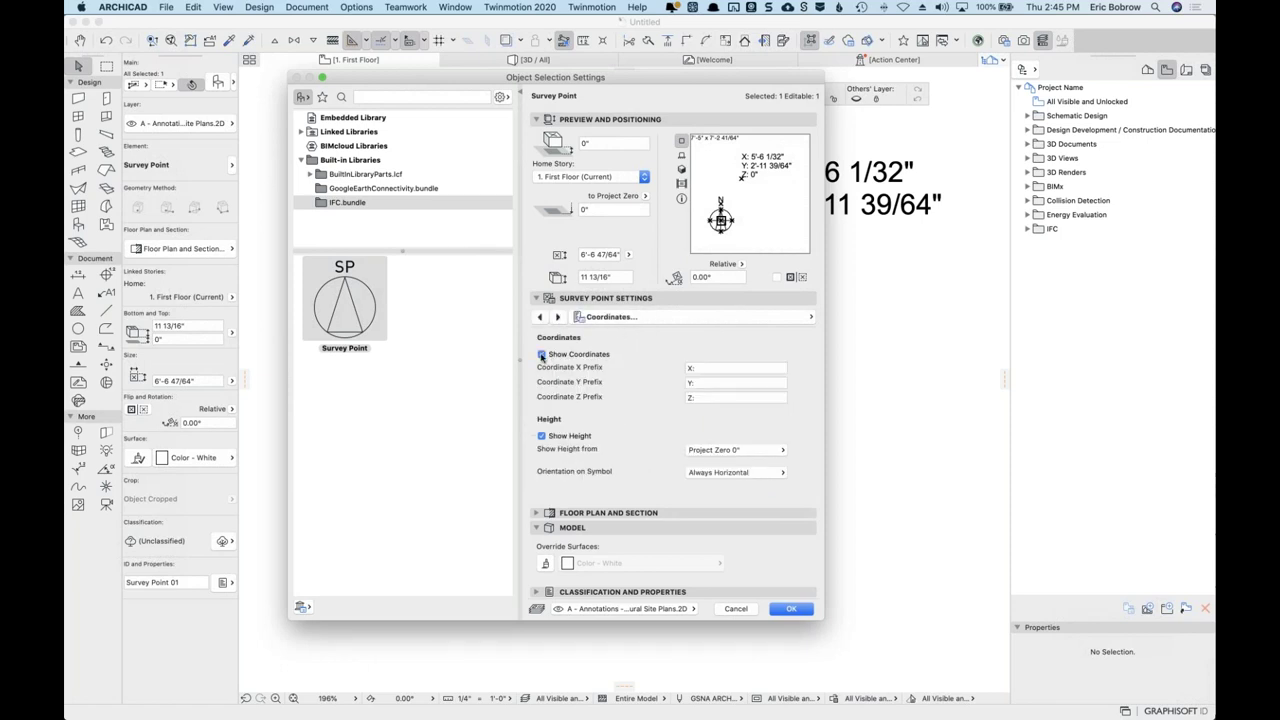
# Toggle Show Coordinates off and back on, keeping height measured from Project Zero.
pyautogui.click(541, 355)
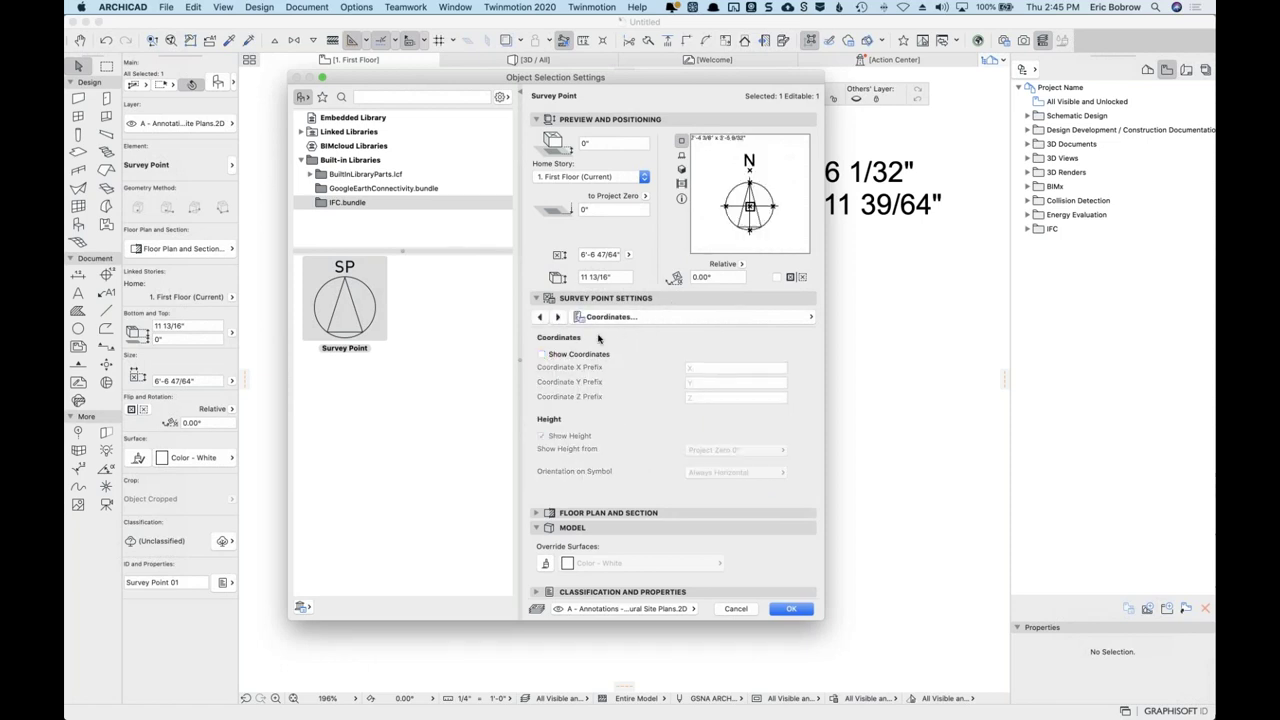
pyautogui.click(541, 355)
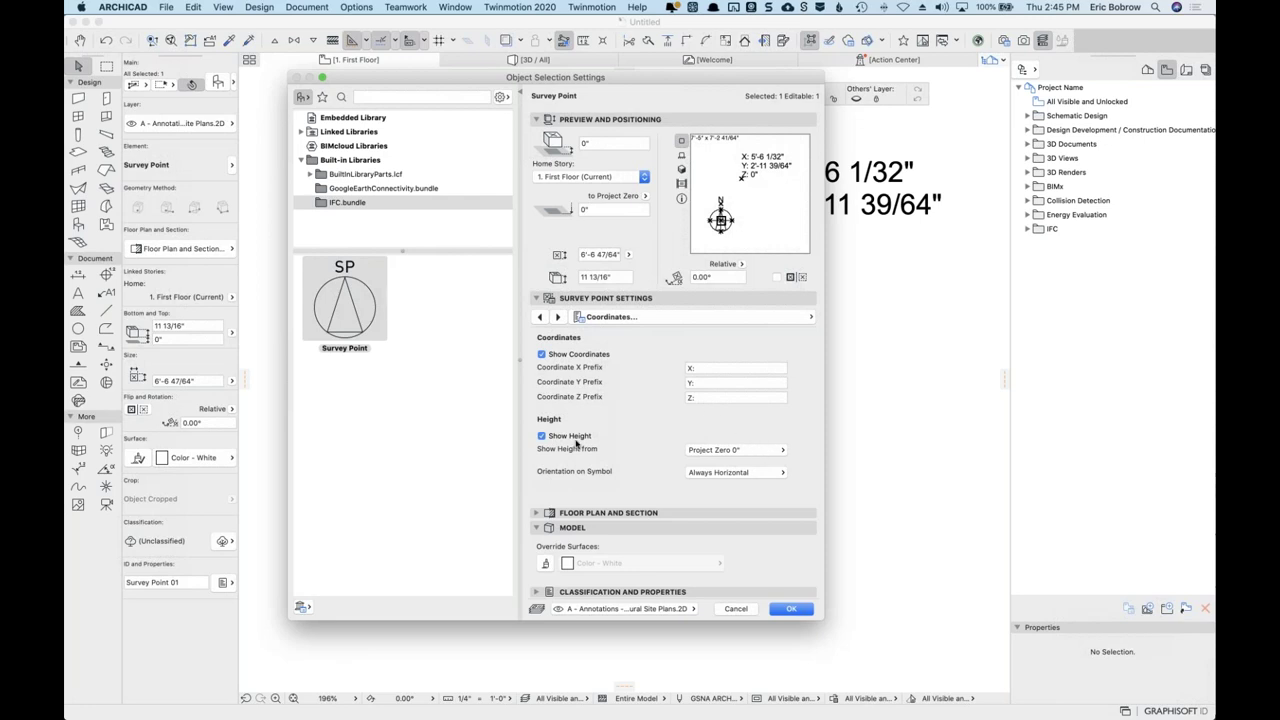
pyautogui.click(779, 452)
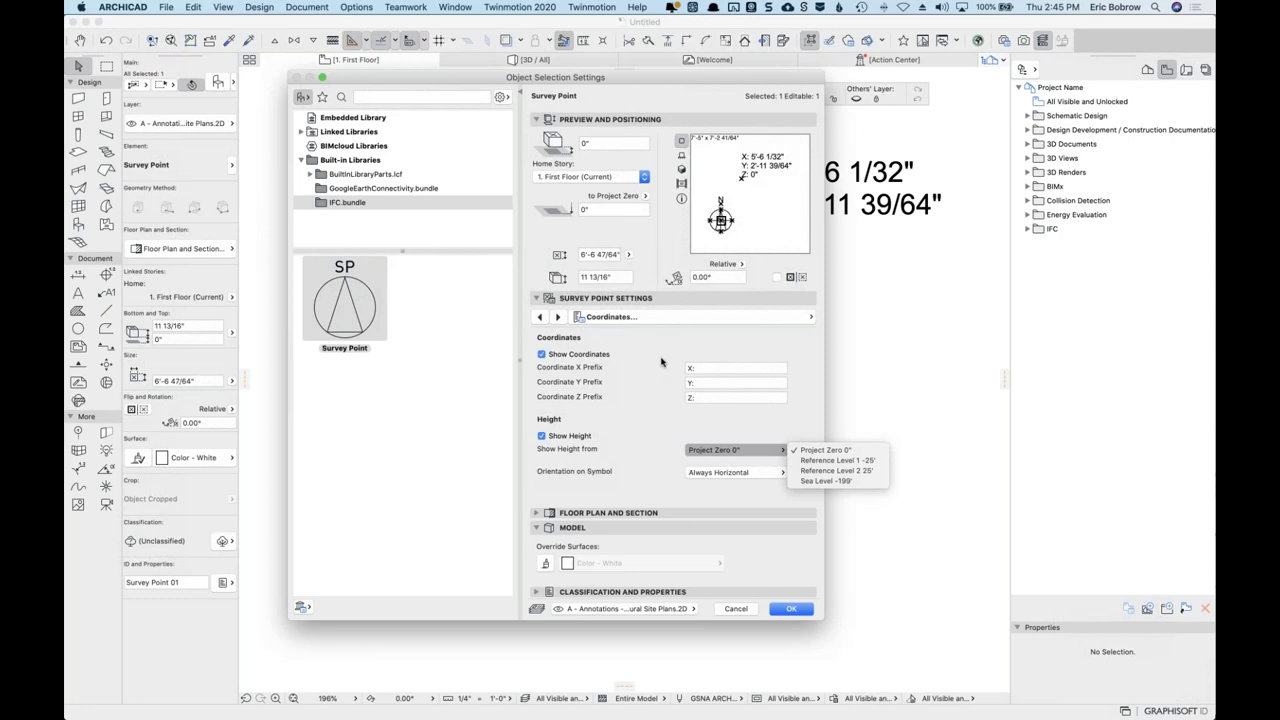
pyautogui.click(663, 364)
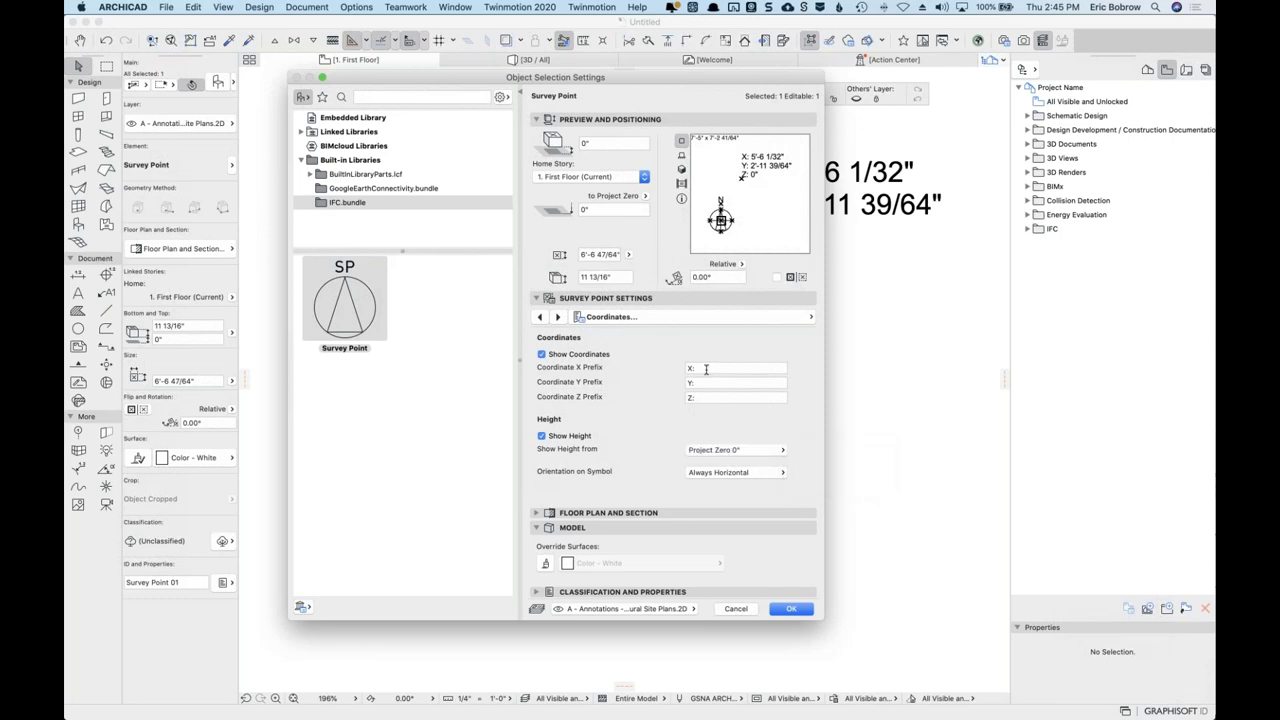
# Look over the Representation and Surfaces page, return to Coordinates, and cancel the dialog.
pyautogui.click(553, 316)
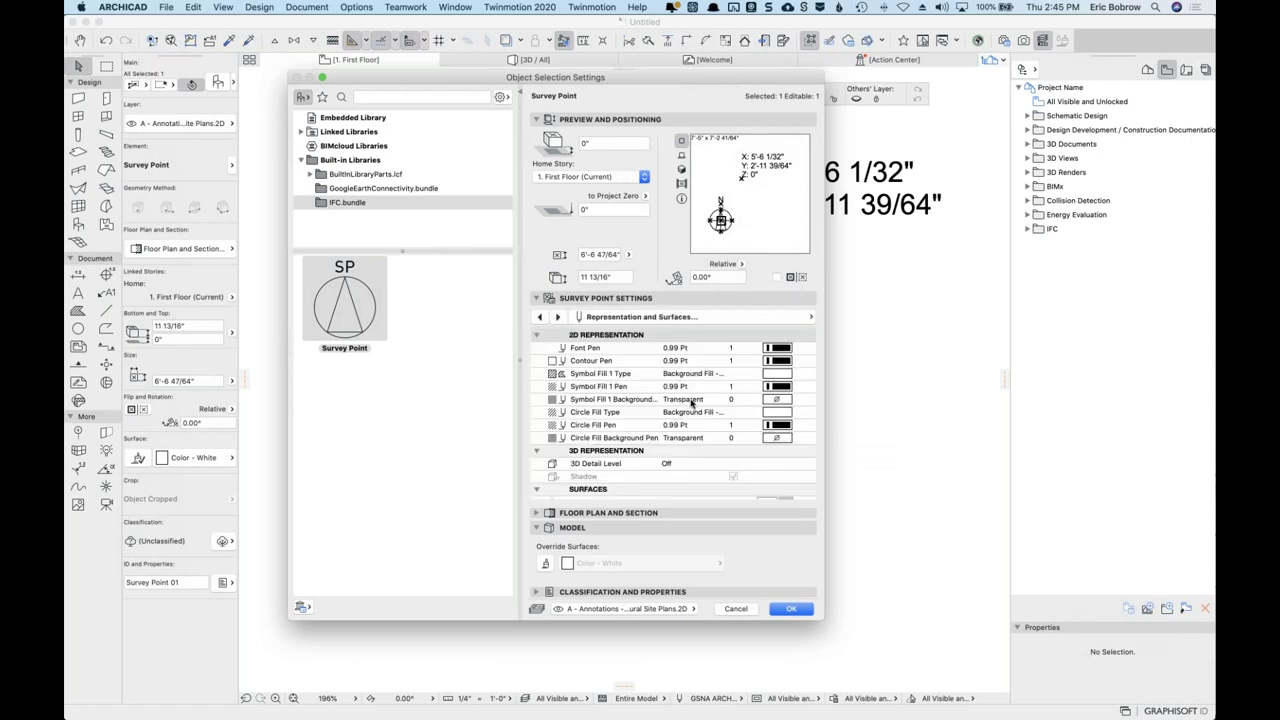
pyautogui.scroll(-3, 613, 364)
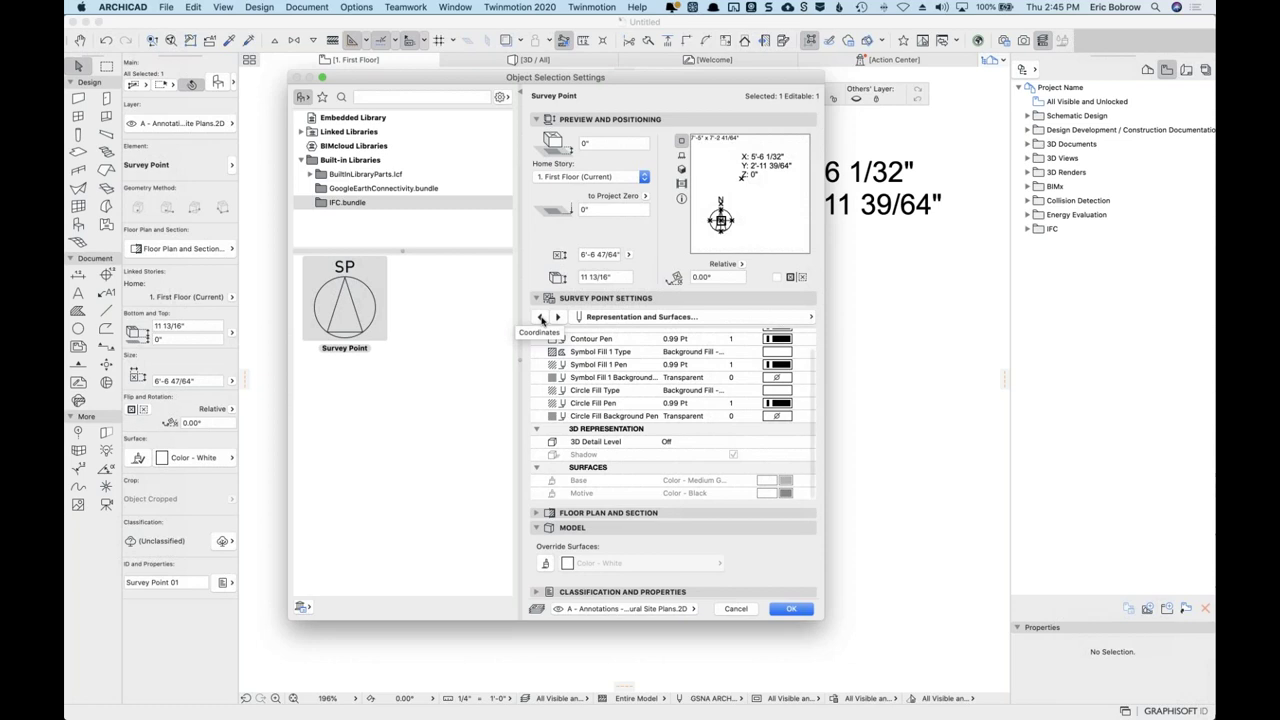
pyautogui.click(540, 316)
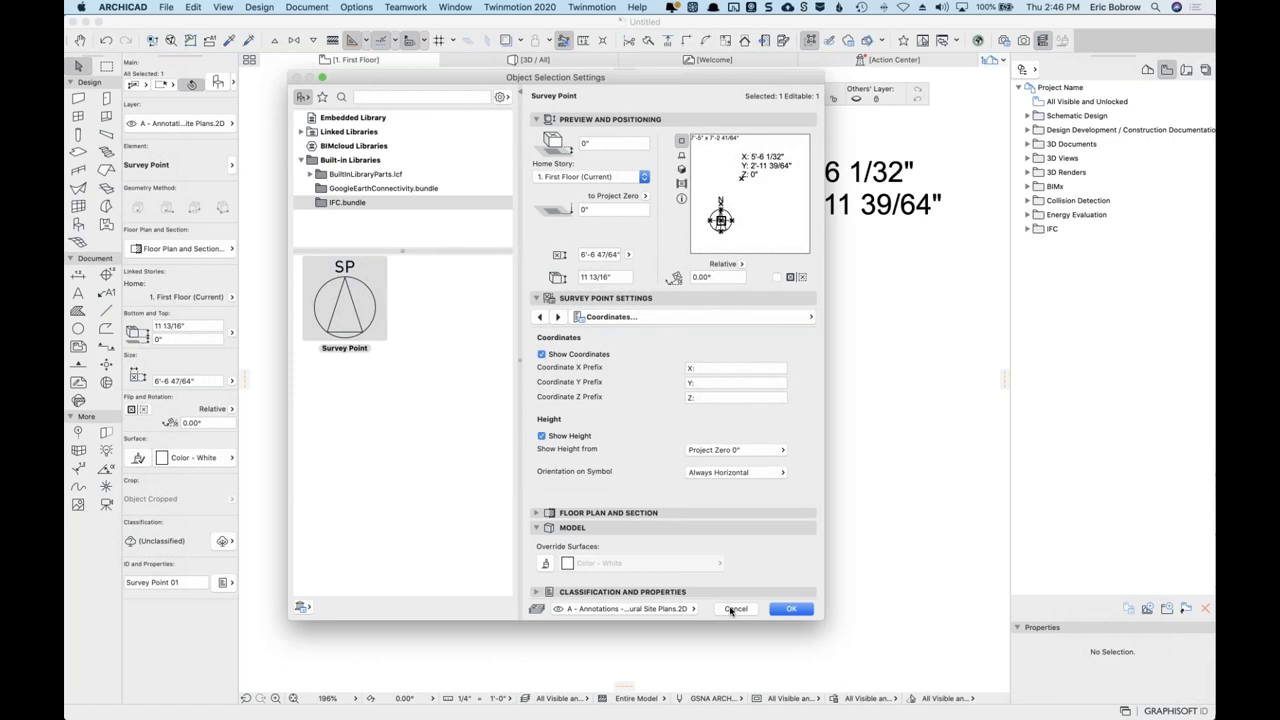
pyautogui.click(735, 609)
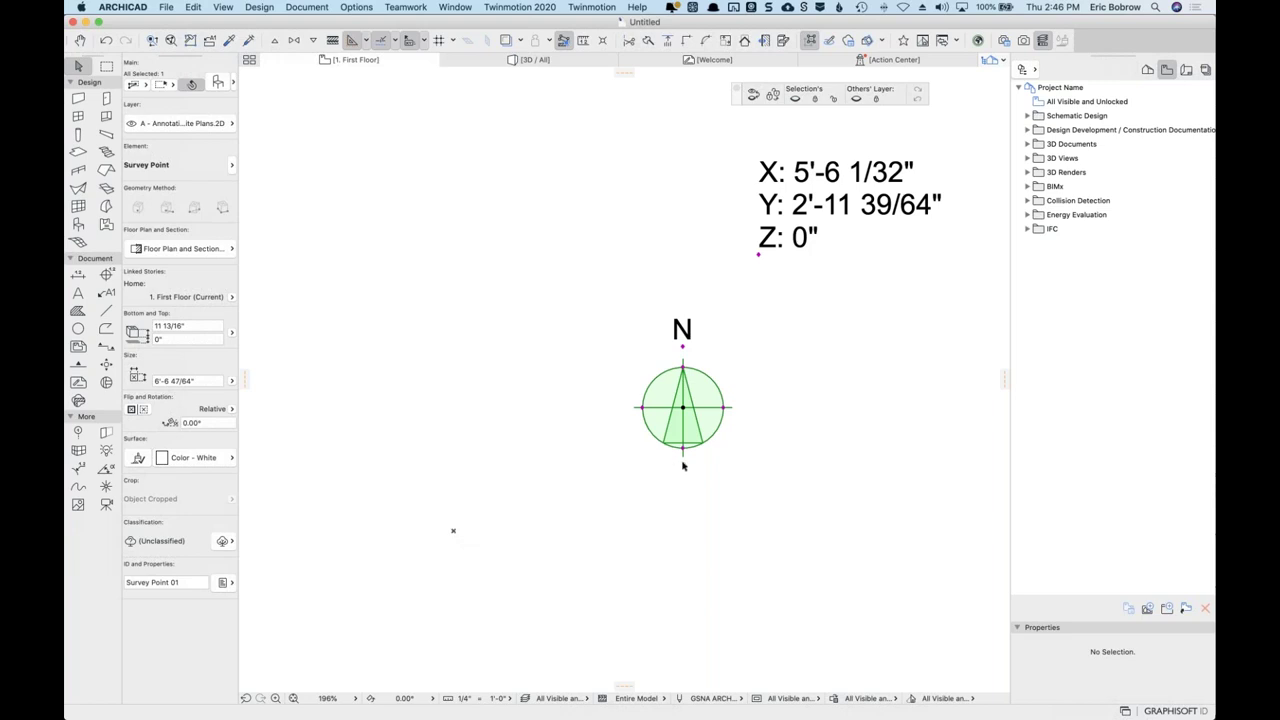
# Open the Location Map worksheet from the Project Map's Worksheets folder.
pyautogui.click(1147, 71)
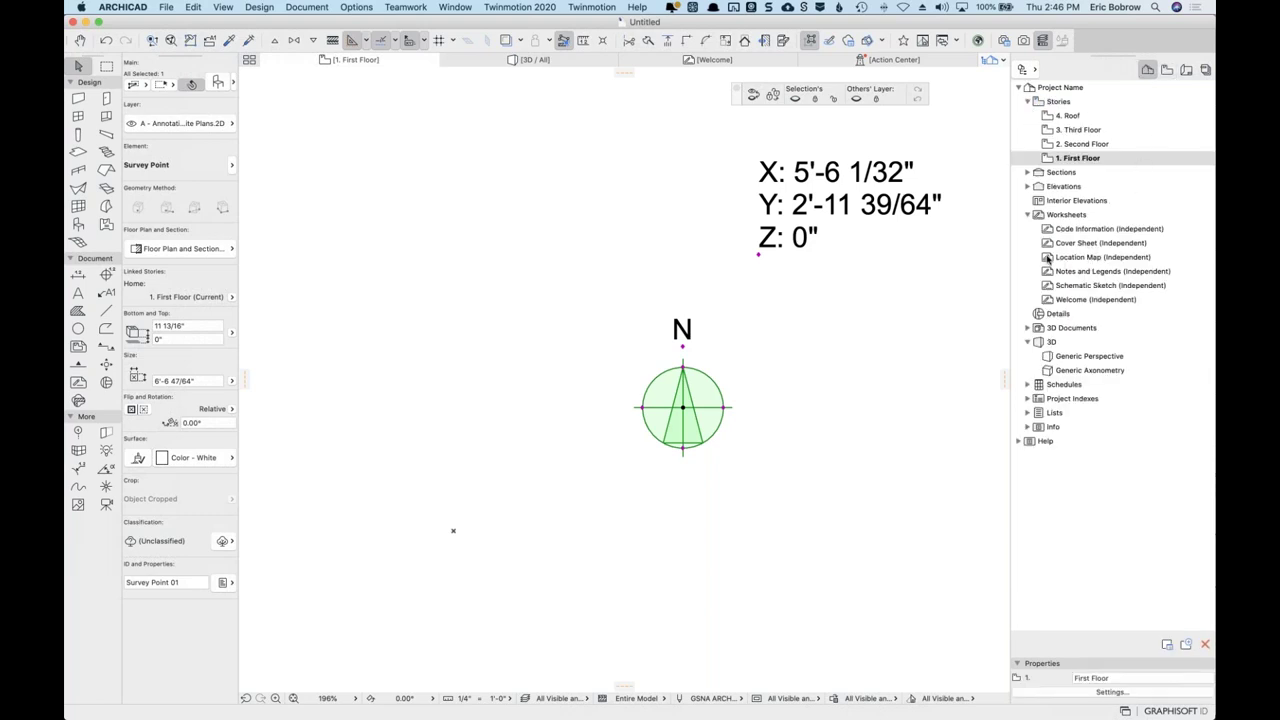
pyautogui.doubleClick(1047, 258)
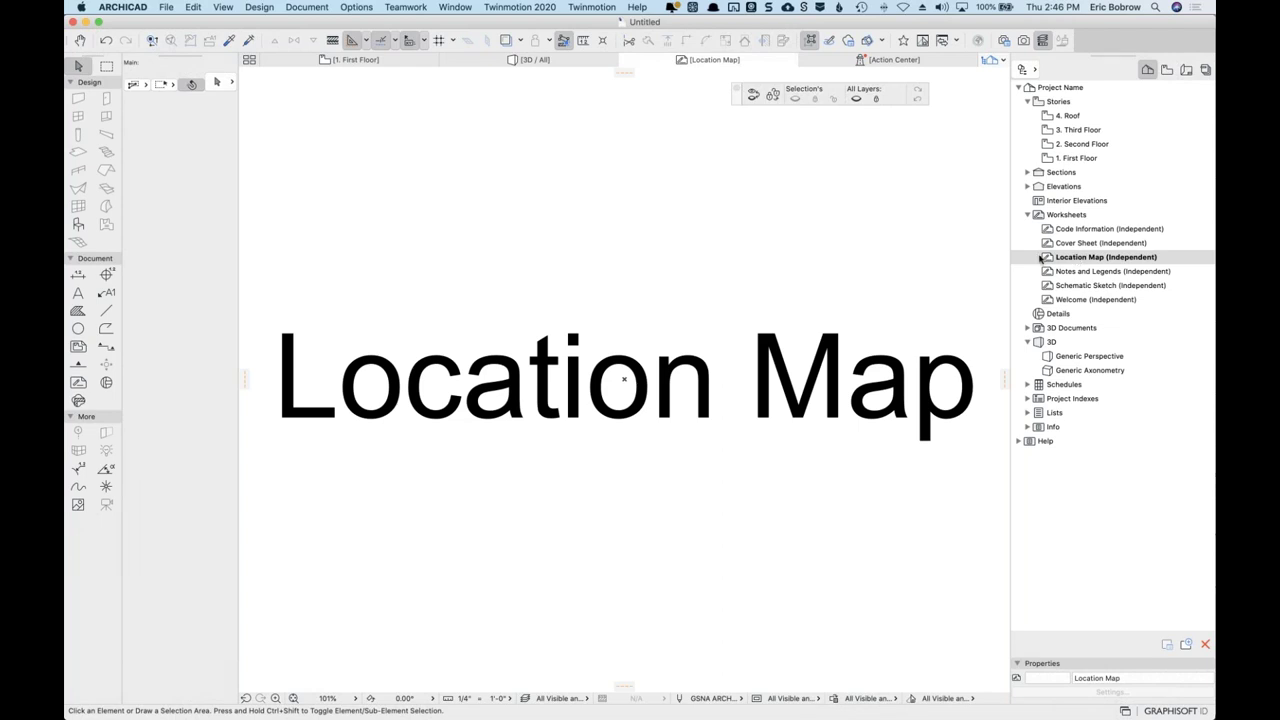
pyautogui.scroll(-10, 674, 302)
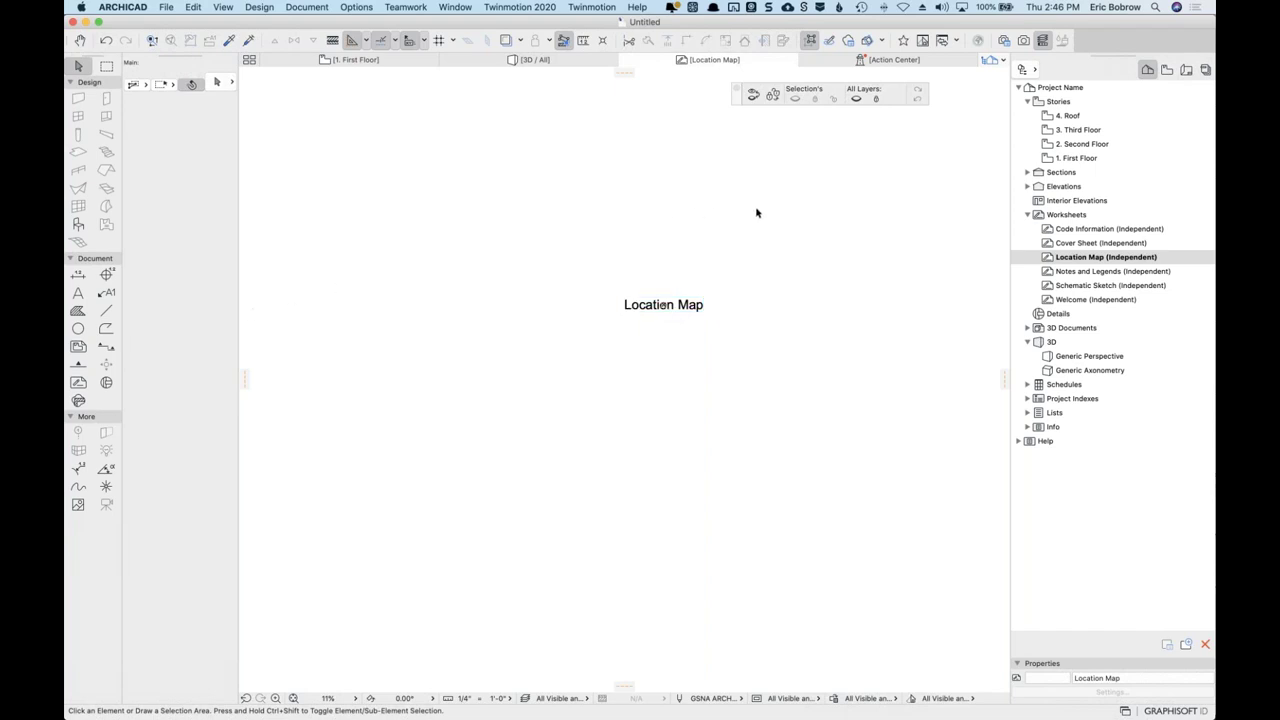
# Drag the survey point above the Location Map label, at X 23'-1 59/64", Y 14'-5 31/64".
pyautogui.moveTo(682, 287); pyautogui.dragTo(752, 242)
pyautogui.click(752, 242)
pyautogui.scroll(5, 776, 249)
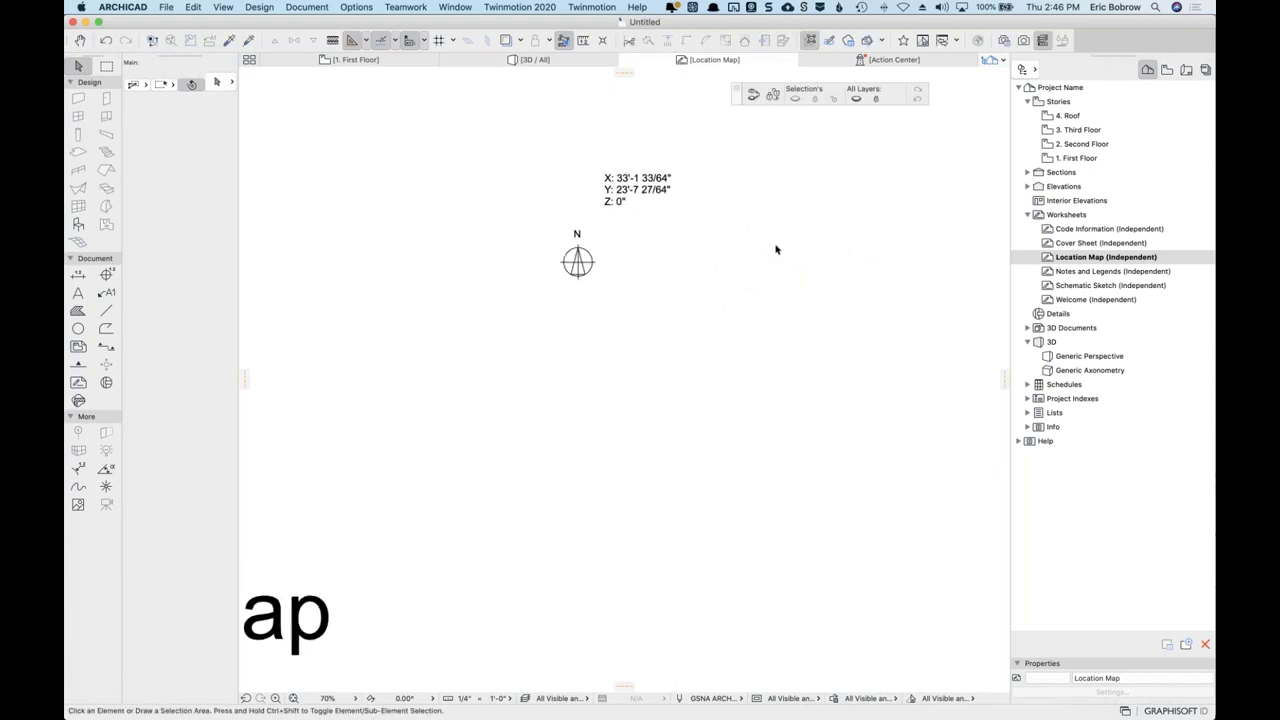
pyautogui.scroll(-1, 707, 218)
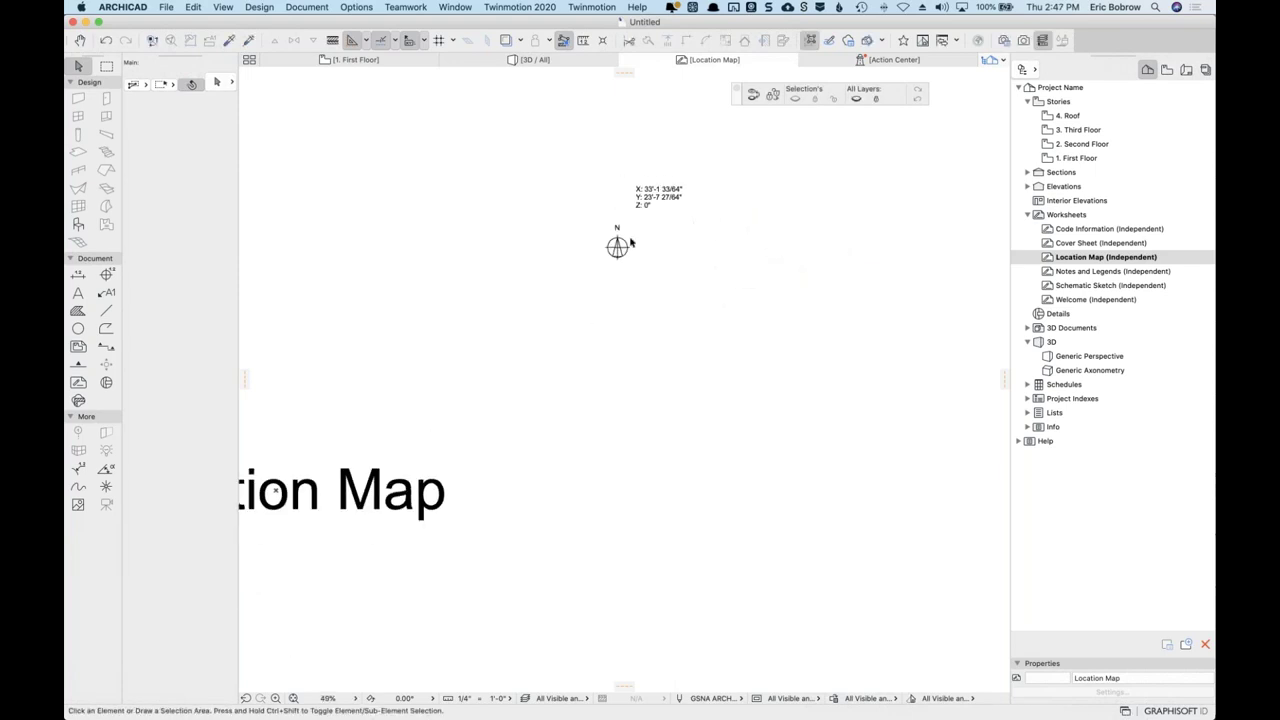
pyautogui.moveTo(617, 247); pyautogui.dragTo(521, 362)
pyautogui.scroll(1, 507, 303)
pyautogui.scroll(2, 507, 303)
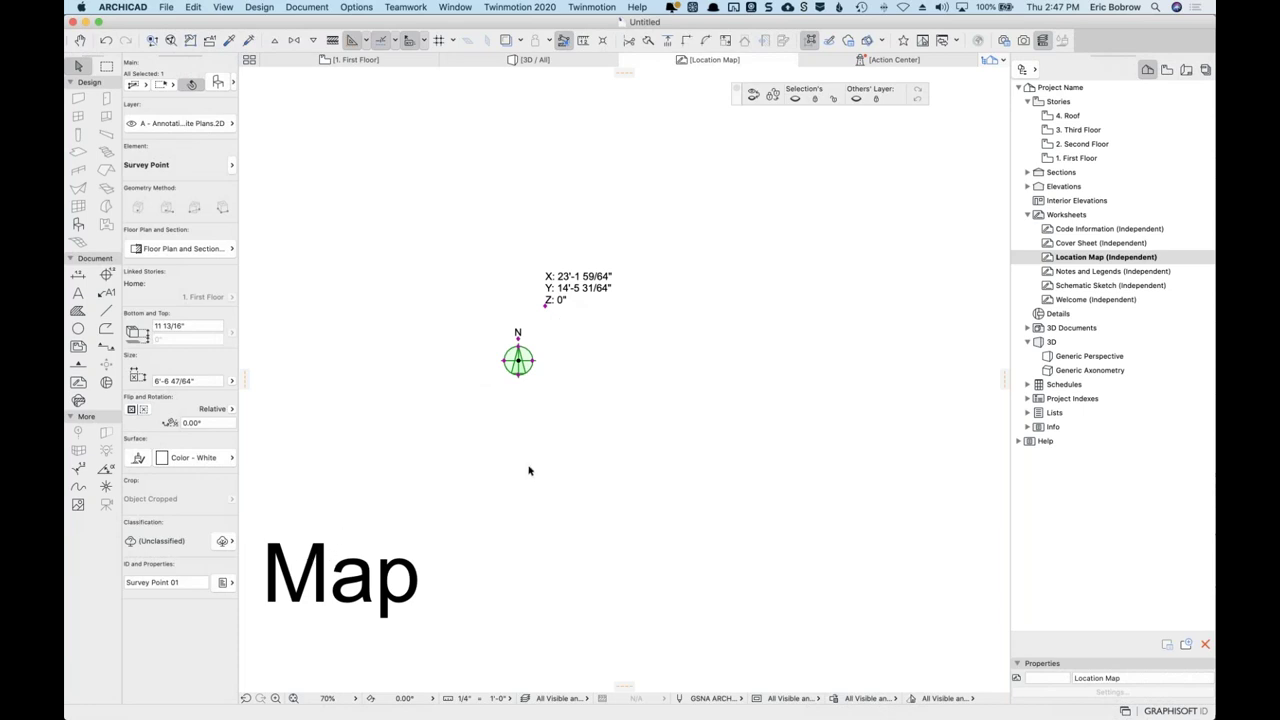
pyautogui.scroll(-8, 529, 470)
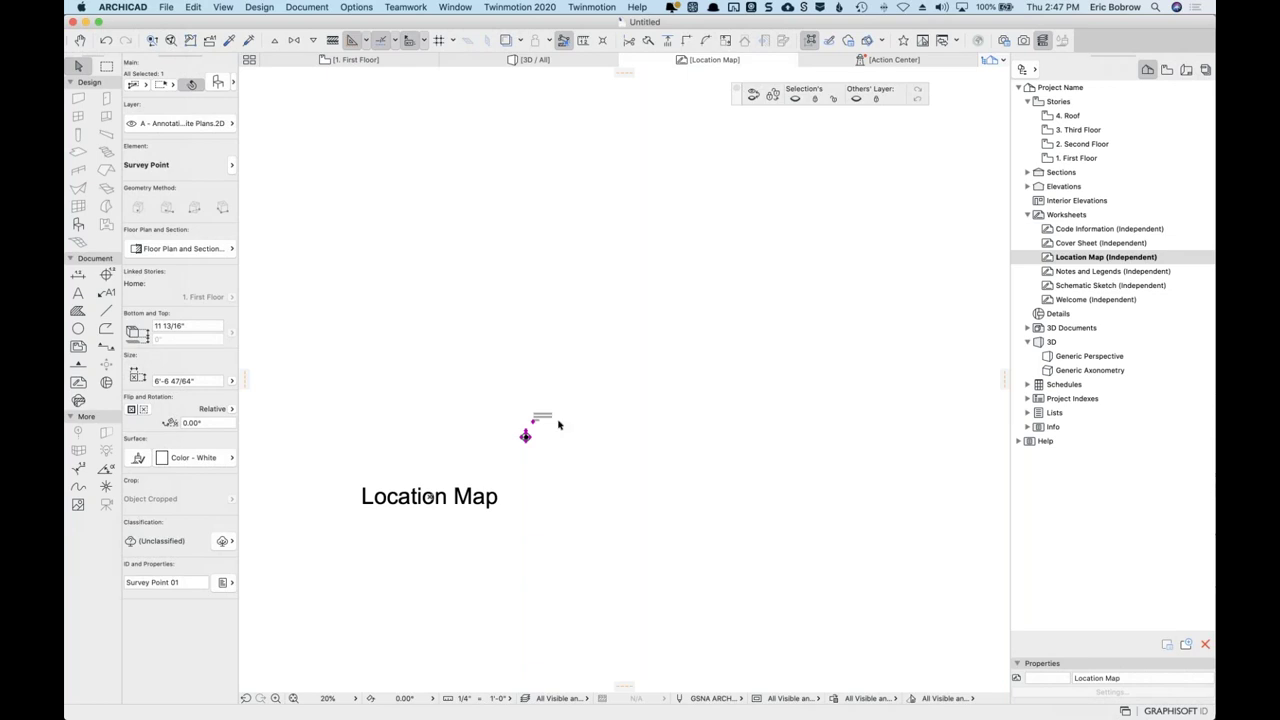
# Review the survey point's sign style, Coordinates and Representation settings, keeping Style 3.
pyautogui.click(217, 84)
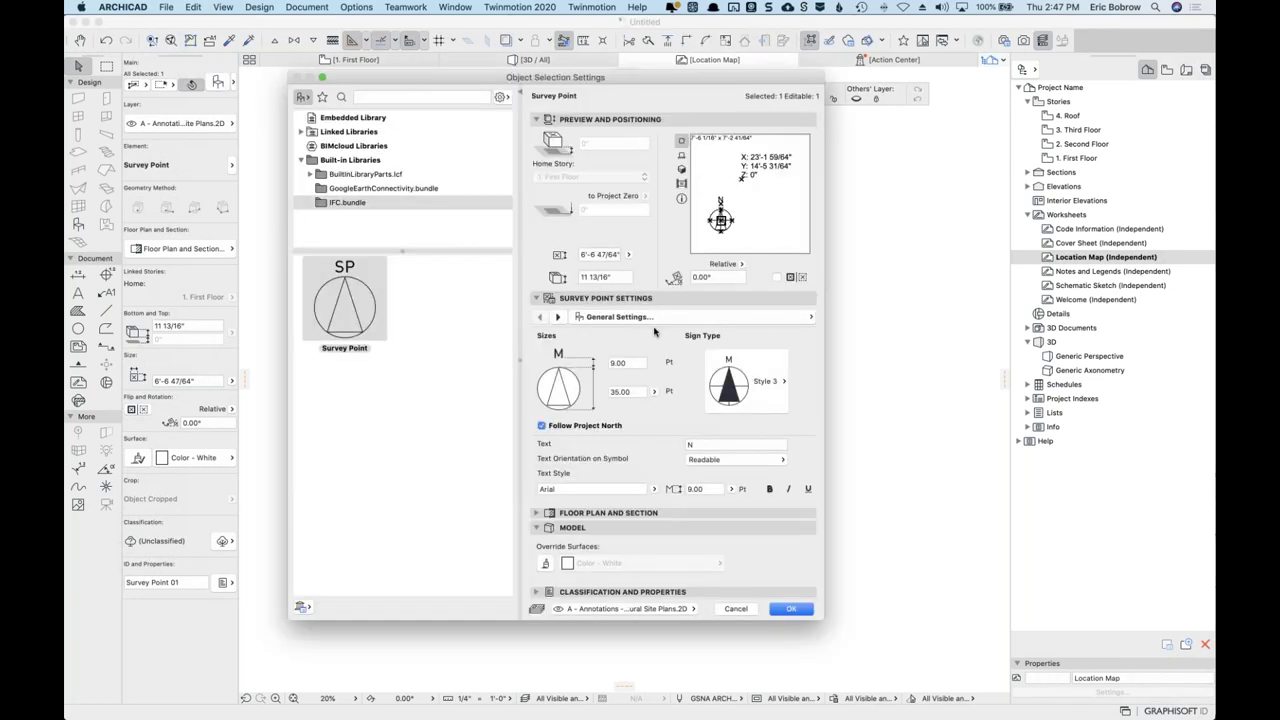
pyautogui.click(769, 374)
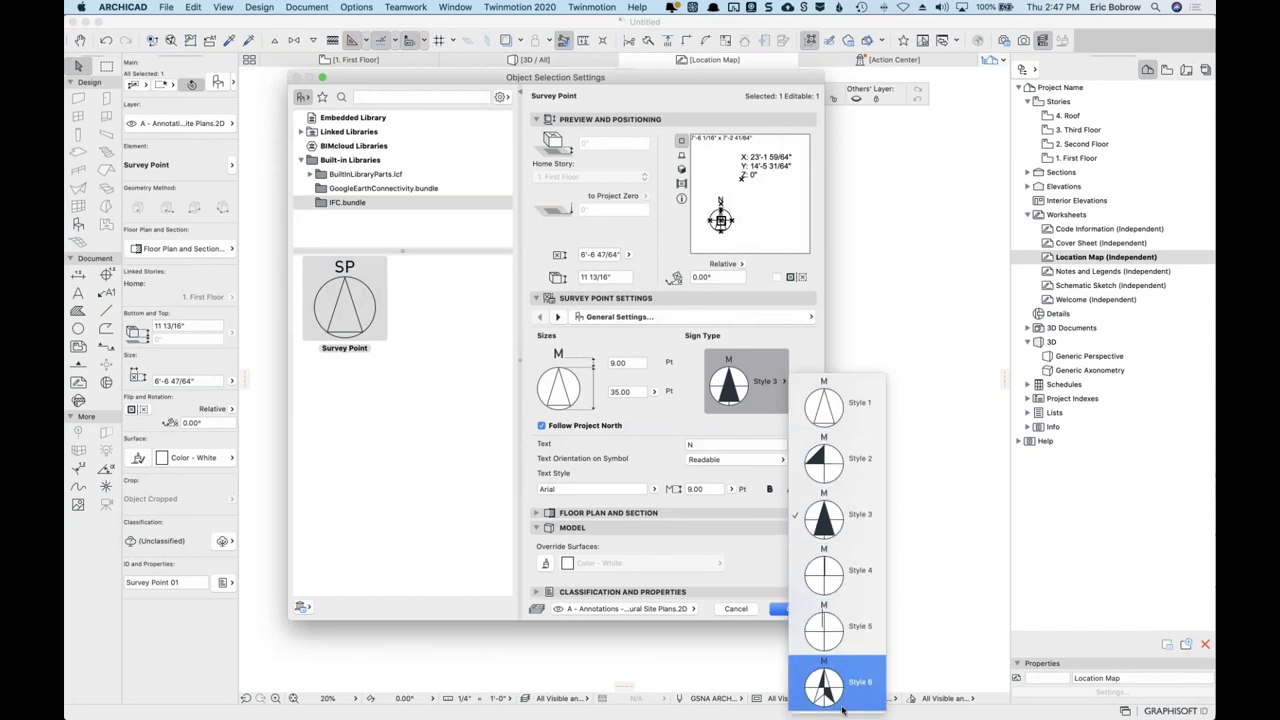
pyautogui.click(688, 375)
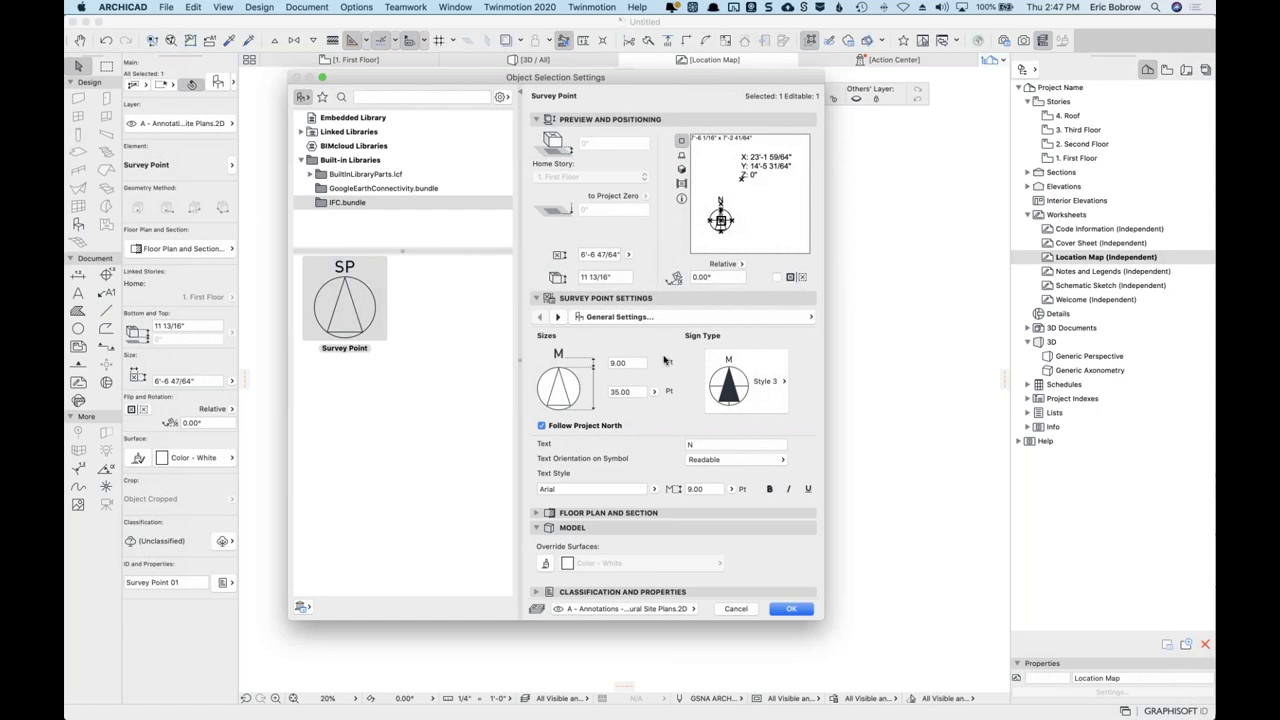
pyautogui.click(559, 316)
pyautogui.click(559, 316)
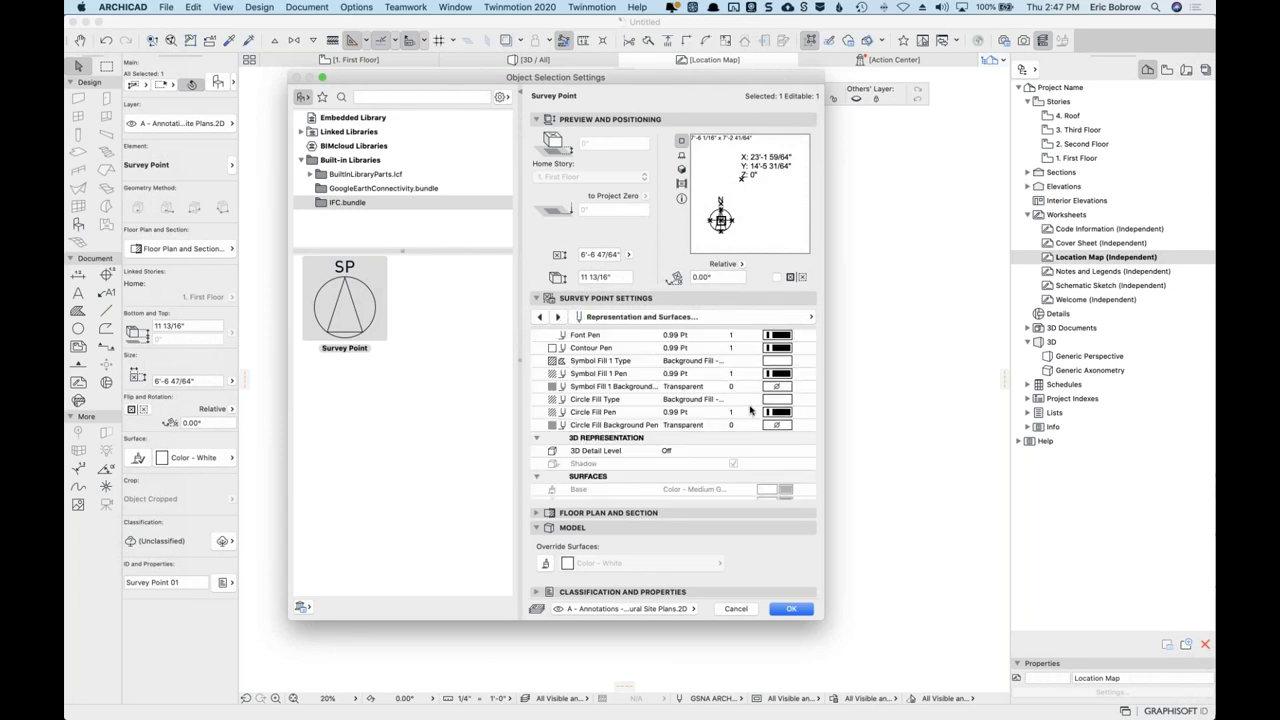
pyautogui.scroll(2, 750, 411)
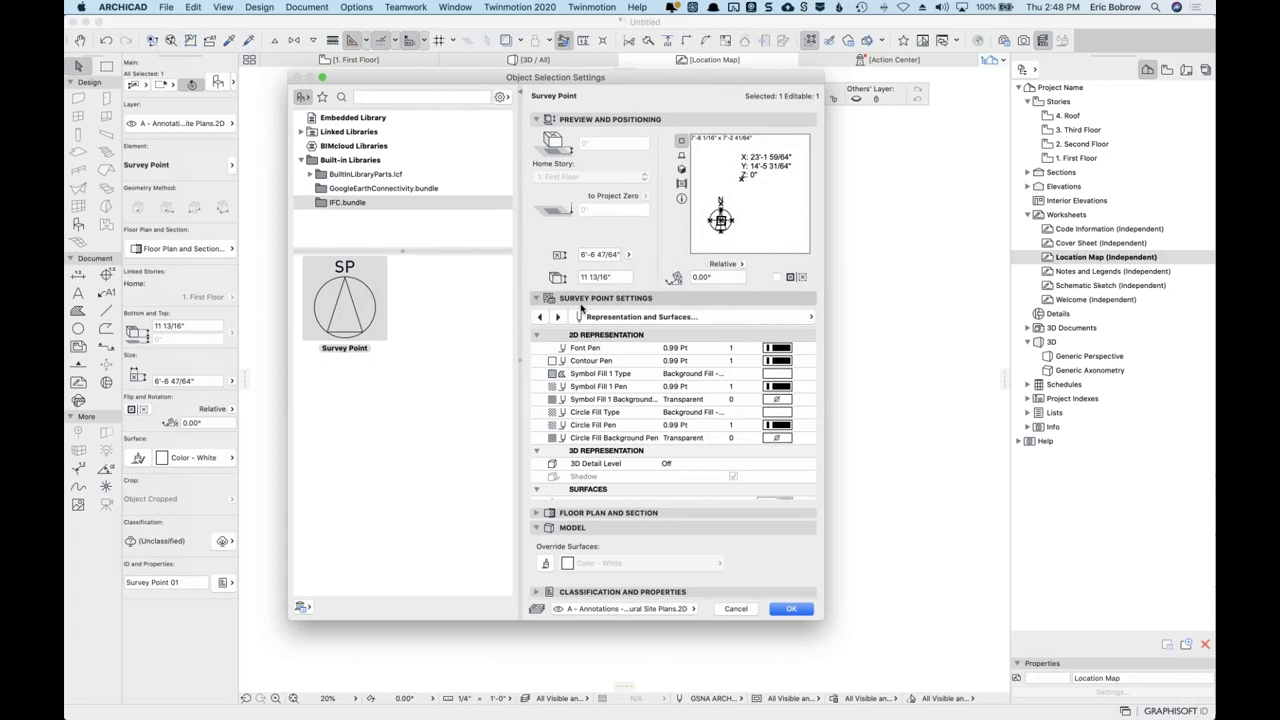
pyautogui.click(540, 317)
pyautogui.click(540, 317)
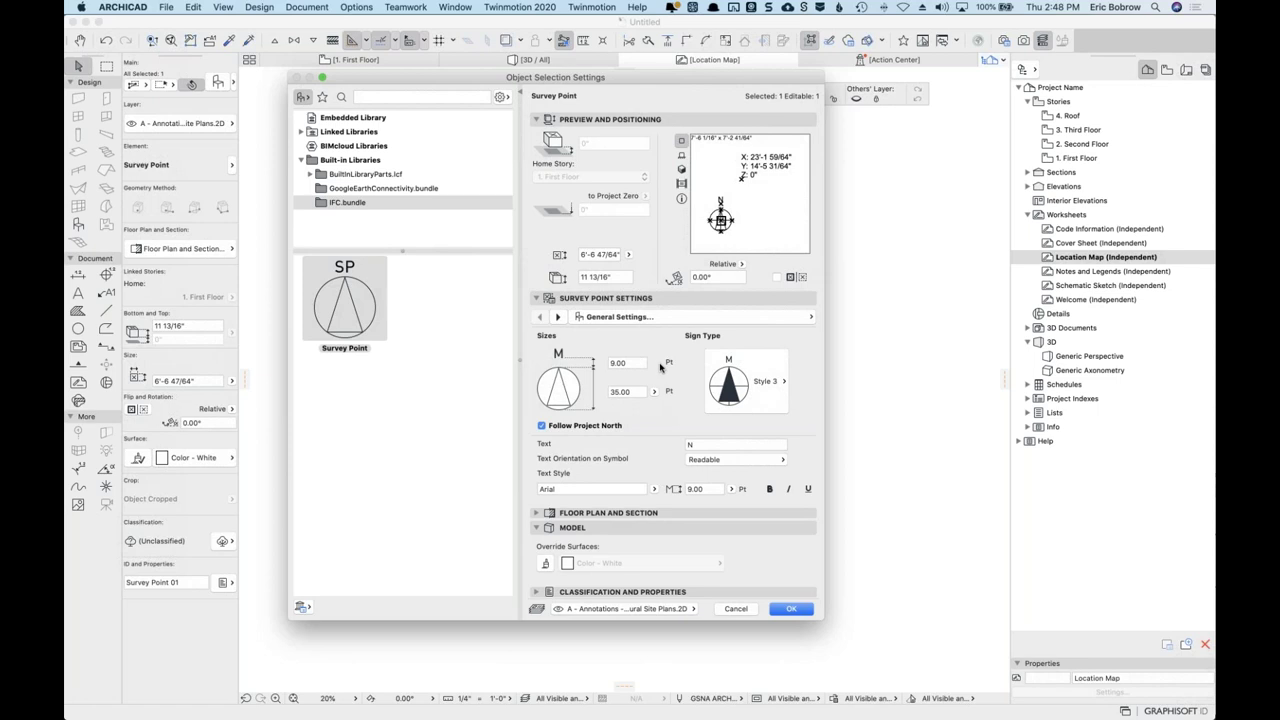
# Inspect the floor plan and section options, cancel the dialog, and deselect the survey point.
pyautogui.click(541, 513)
pyautogui.scroll(-2, 727, 543)
pyautogui.scroll(-3, 727, 545)
pyautogui.click(746, 701)
pyautogui.click(692, 388)
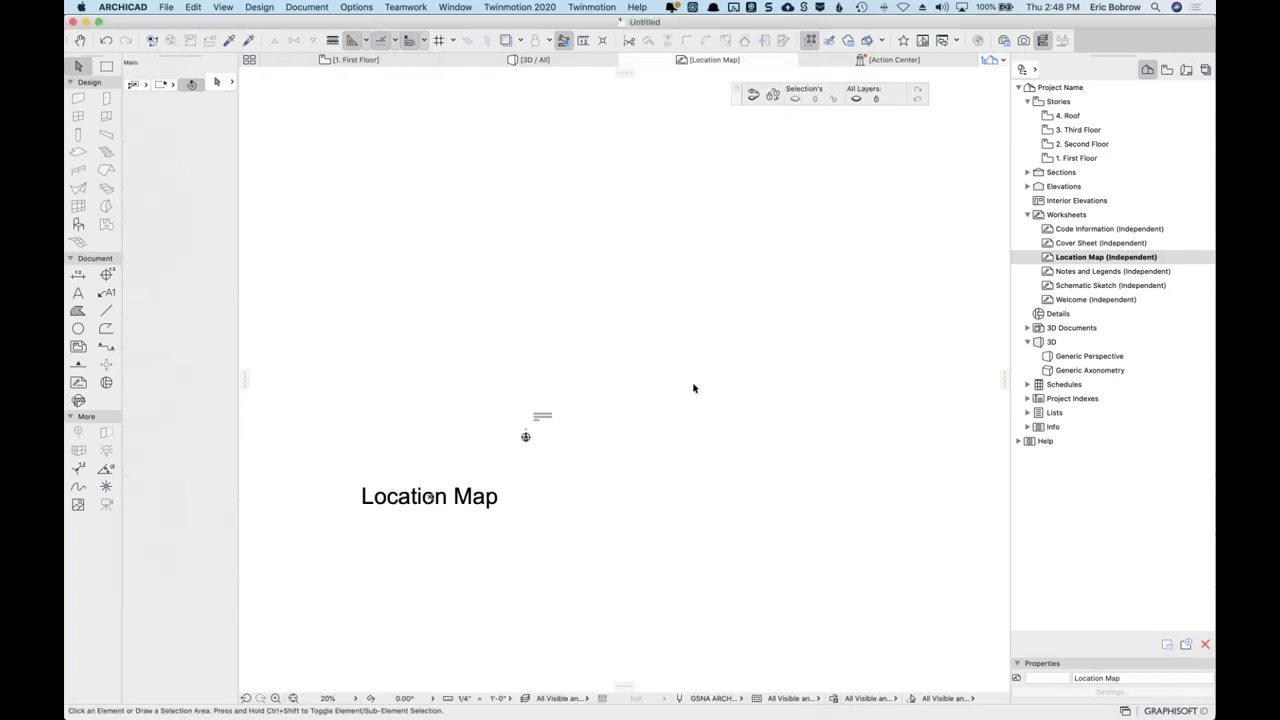
# Switch from ARCHICAD to the Freshdesk ticket in Google Chrome.
pyautogui.press('super+Tab')
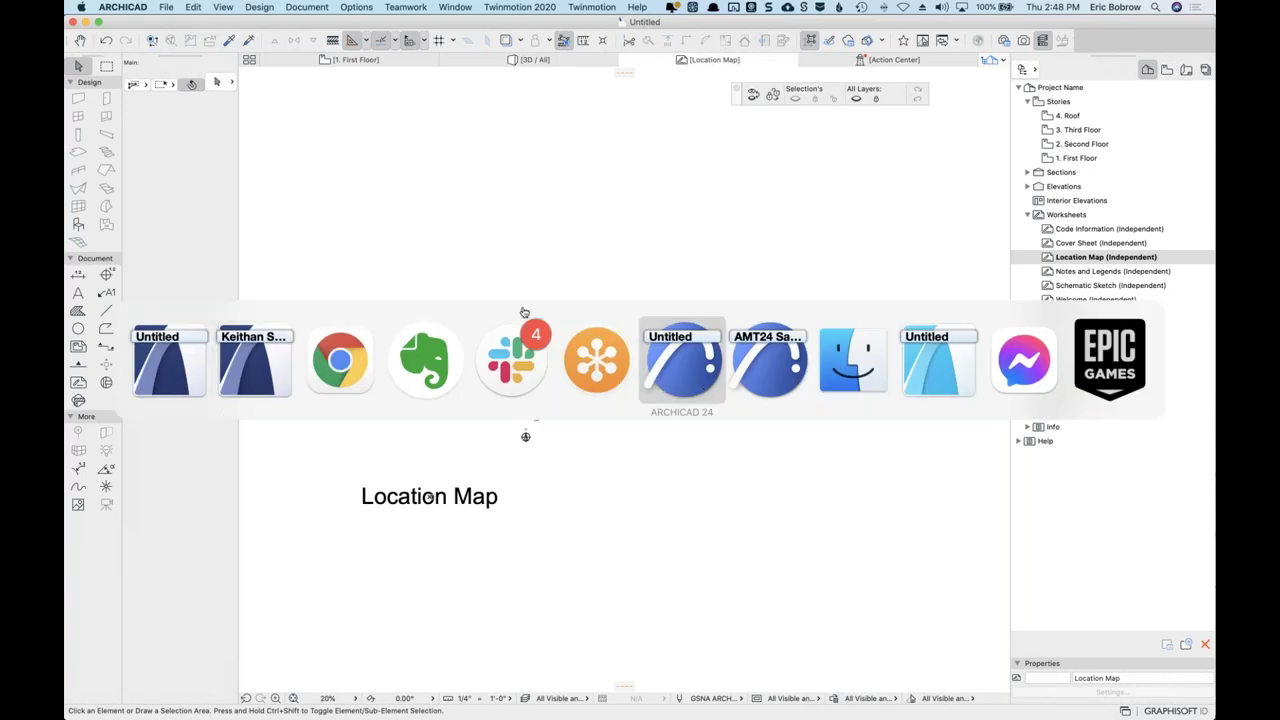
pyautogui.press('super+shift+Tab')
pyautogui.press('super+shift+Tab')
pyautogui.press('super+shift+Tab')
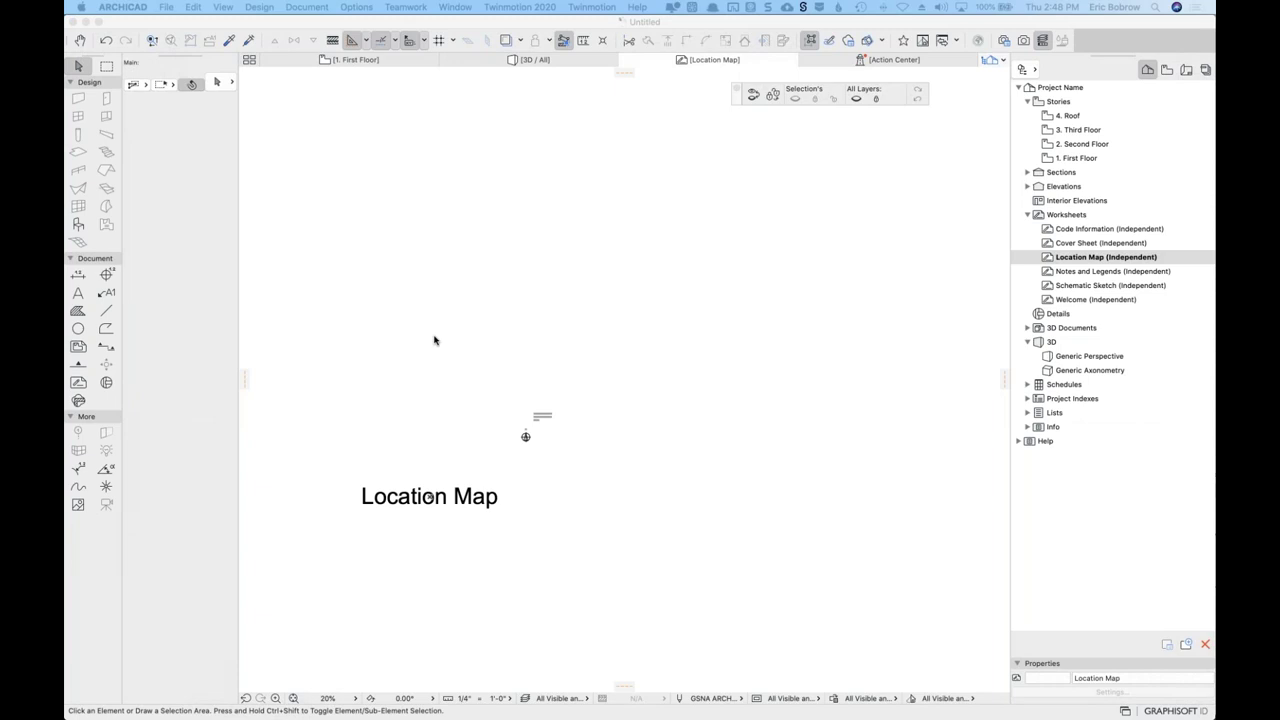
pyautogui.press('super+Tab')
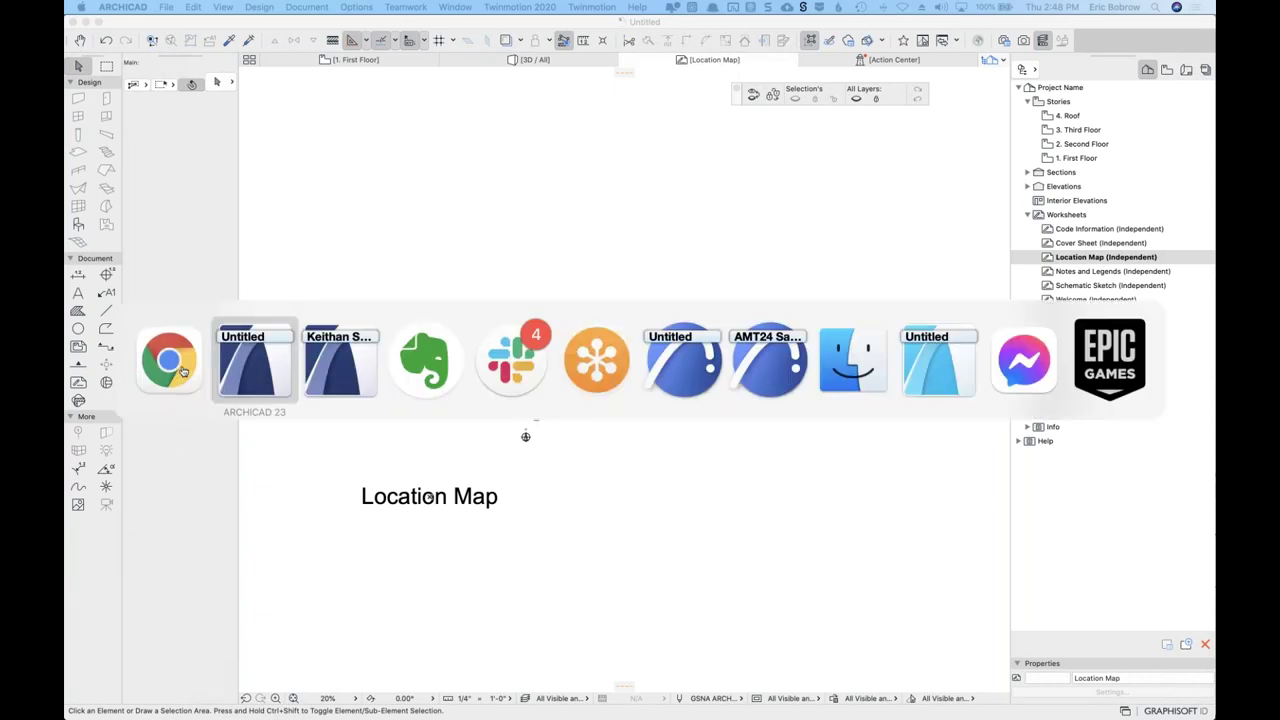
pyautogui.press('super+shift+Tab')
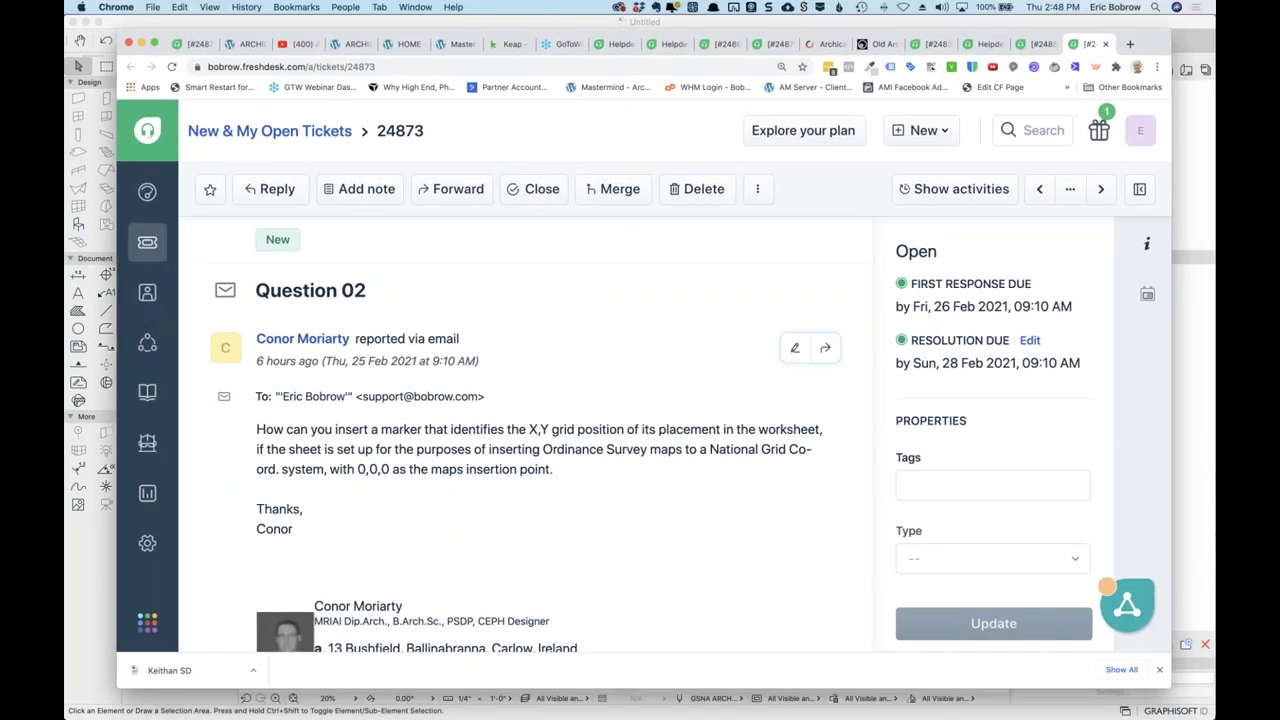
# Close the Question 02 ticket and open the '202046 Carlow Exchange' Dropbox folder from ticket 24853.
pyautogui.click(536, 186)
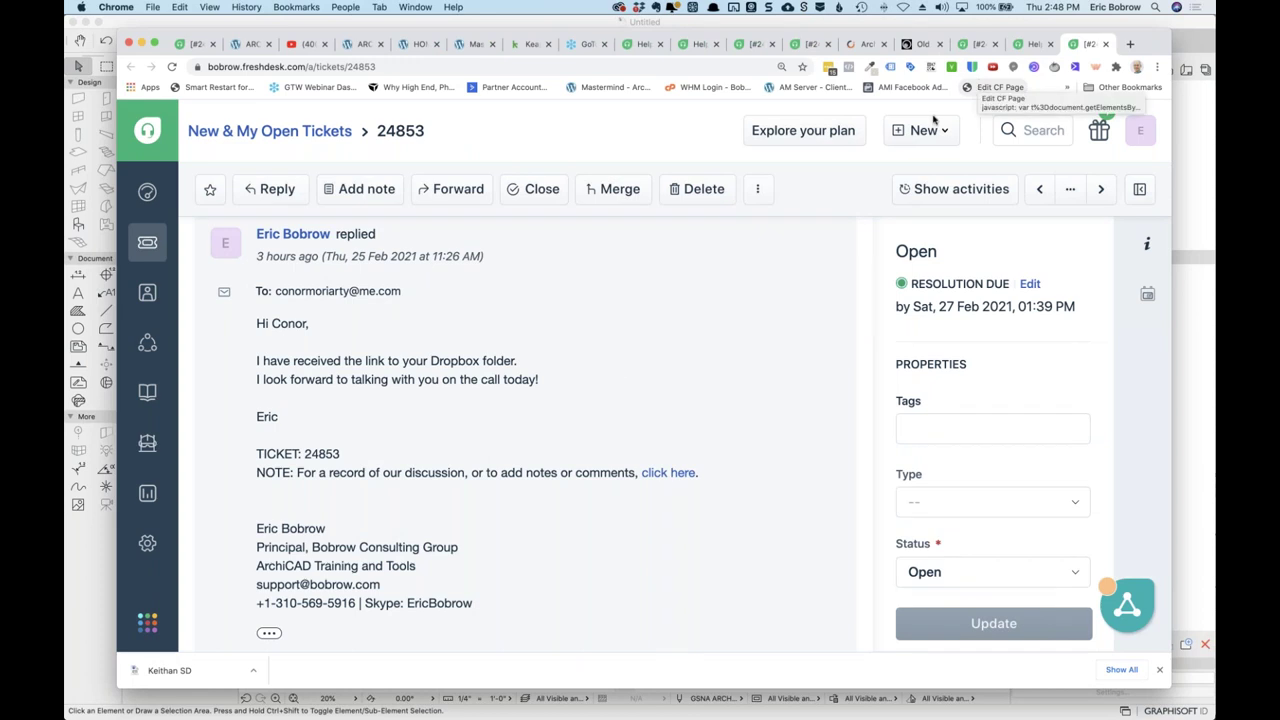
pyautogui.scroll(-5, 616, 377)
pyautogui.scroll(15, 617, 379)
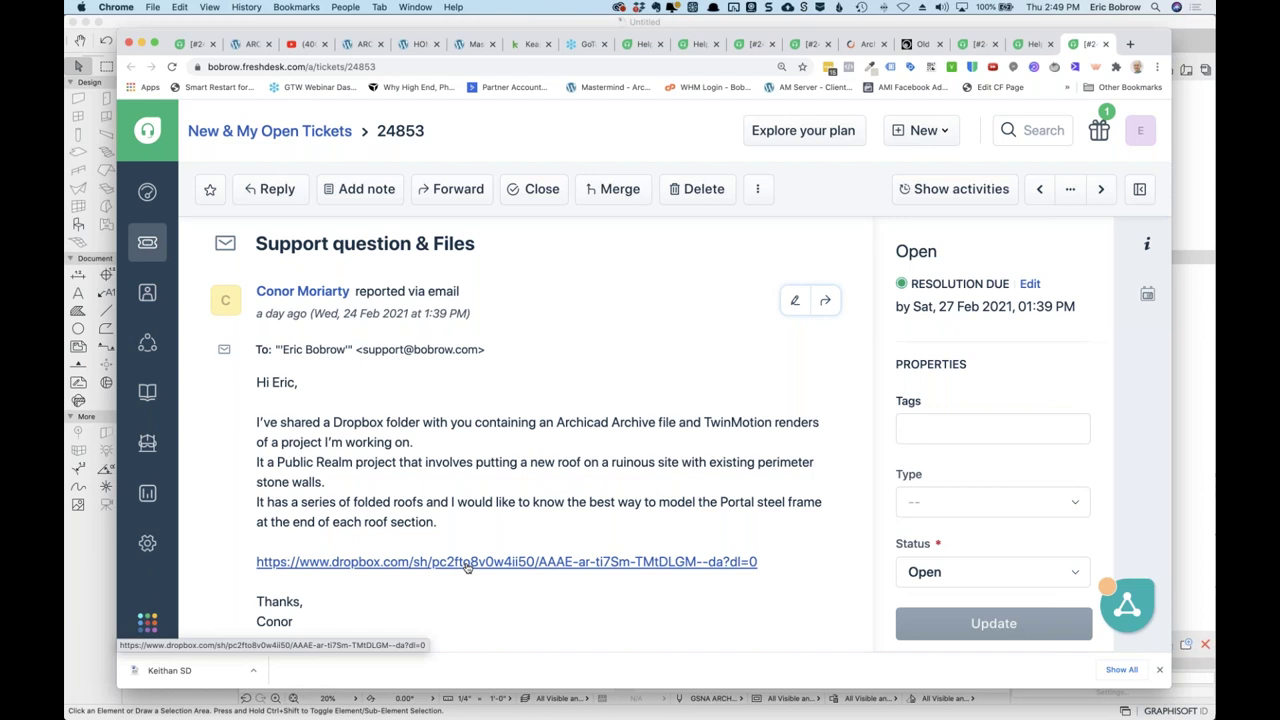
pyautogui.click(466, 563)
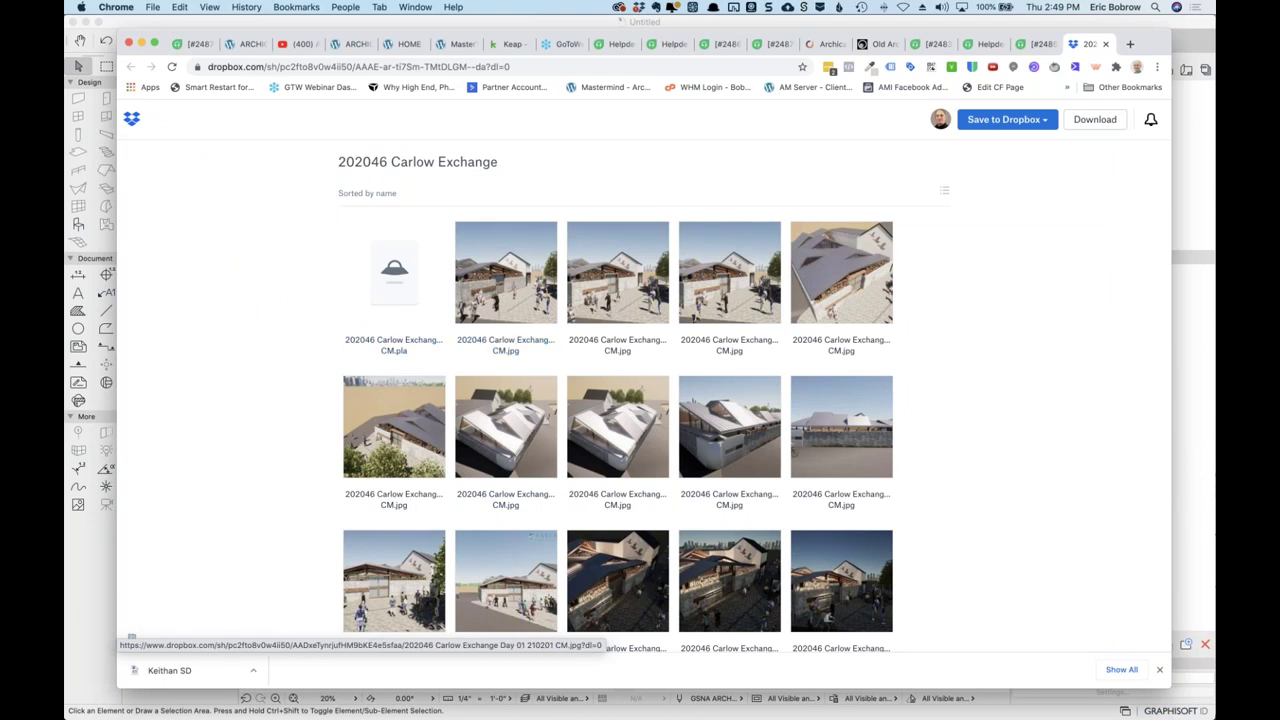
# Preview the first Carlow Exchange render and page forward to the Day 06 render, image 7 of 25.
pyautogui.click(503, 291)
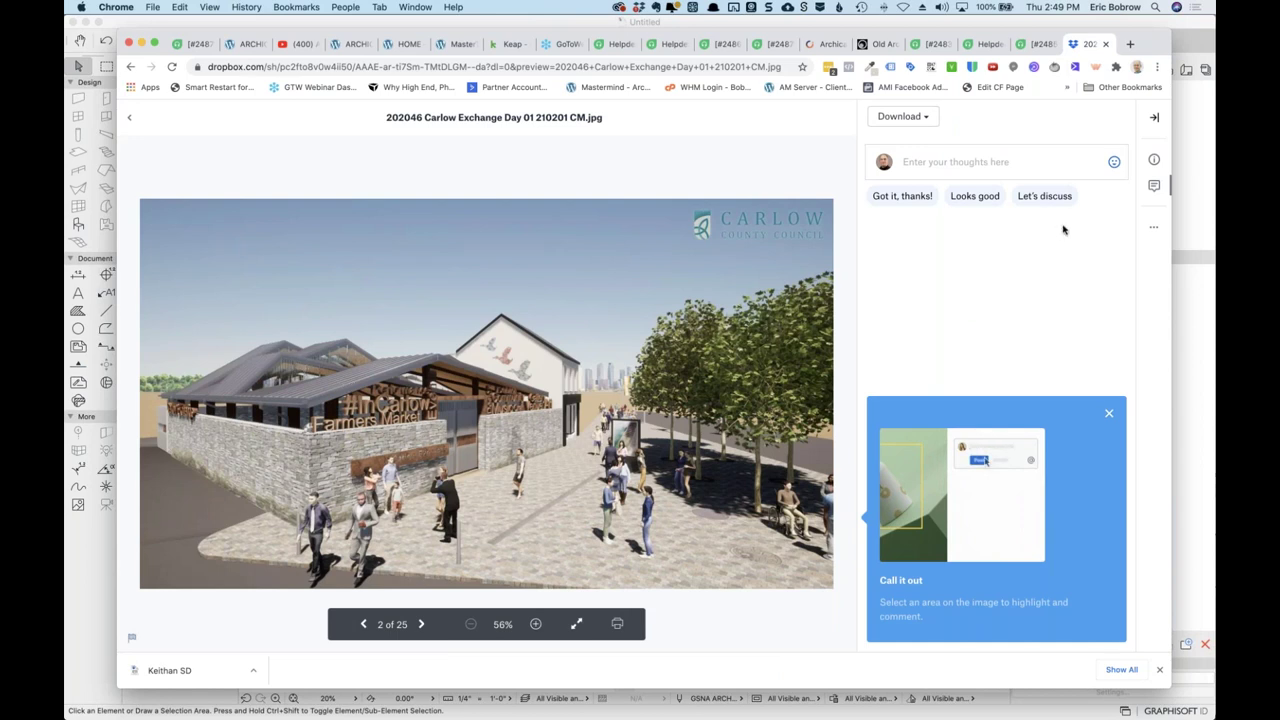
pyautogui.click(420, 624)
pyautogui.click(420, 624)
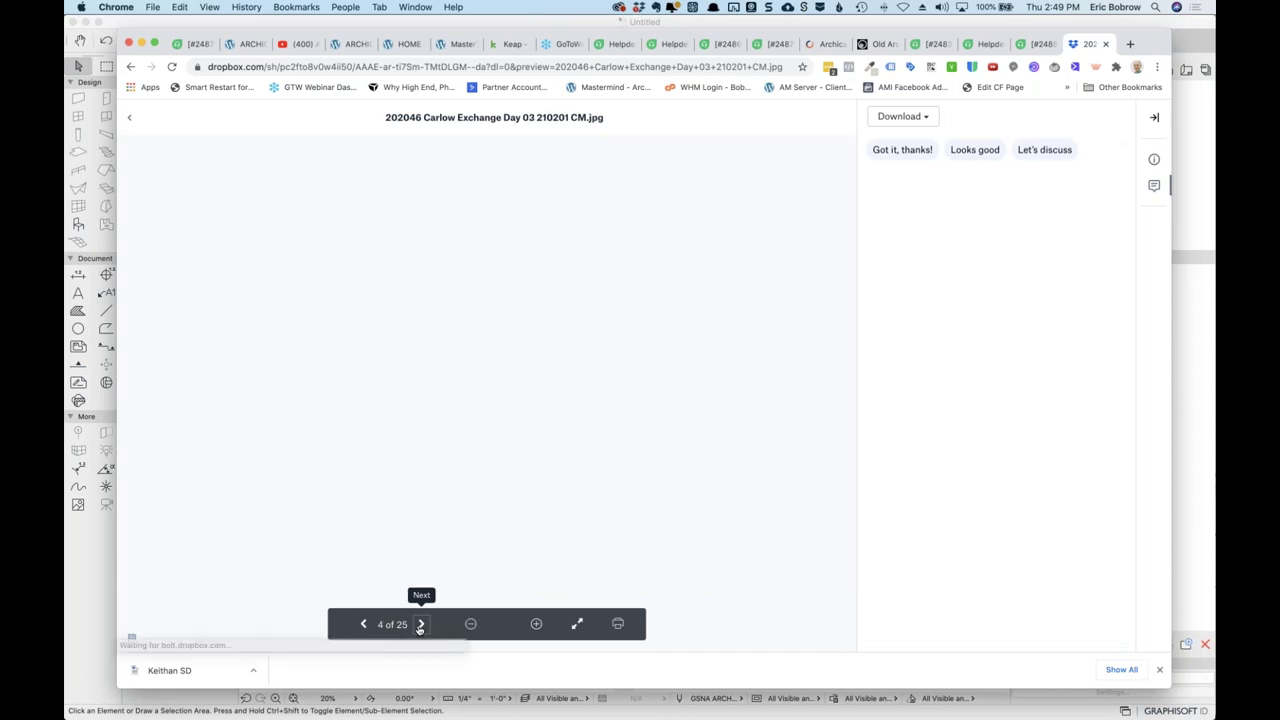
pyautogui.click(420, 624)
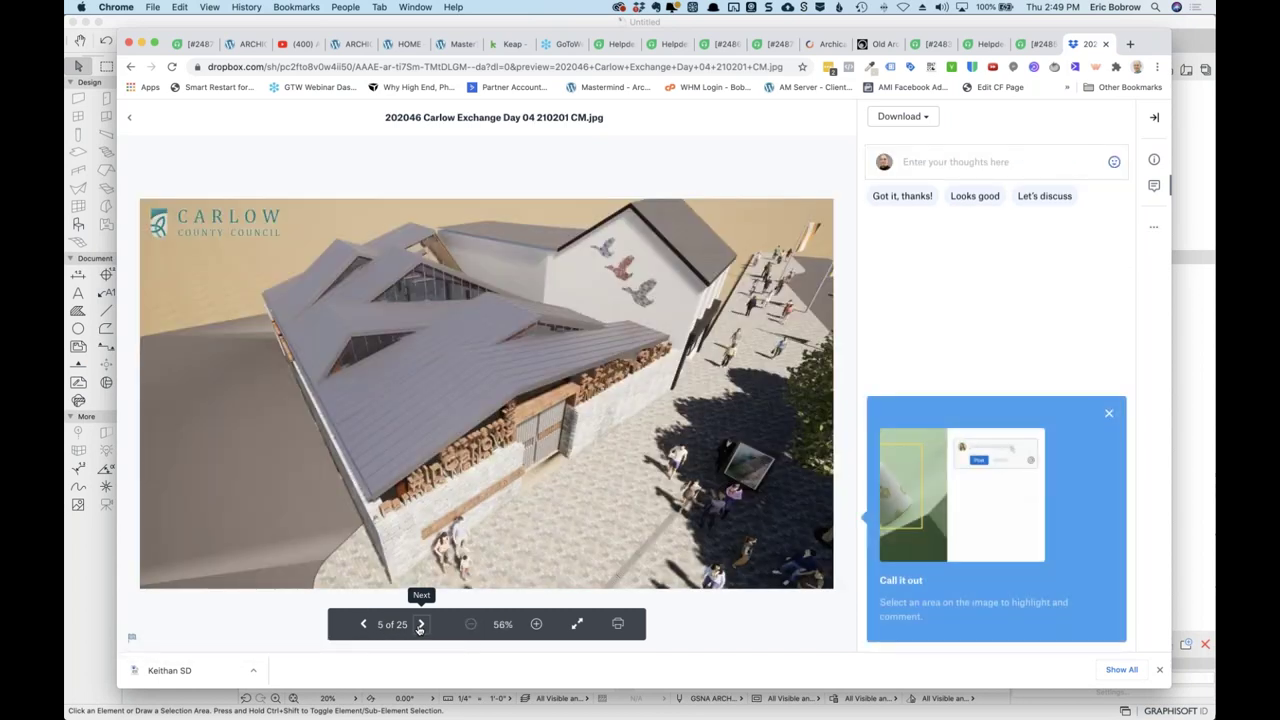
pyautogui.click(420, 624)
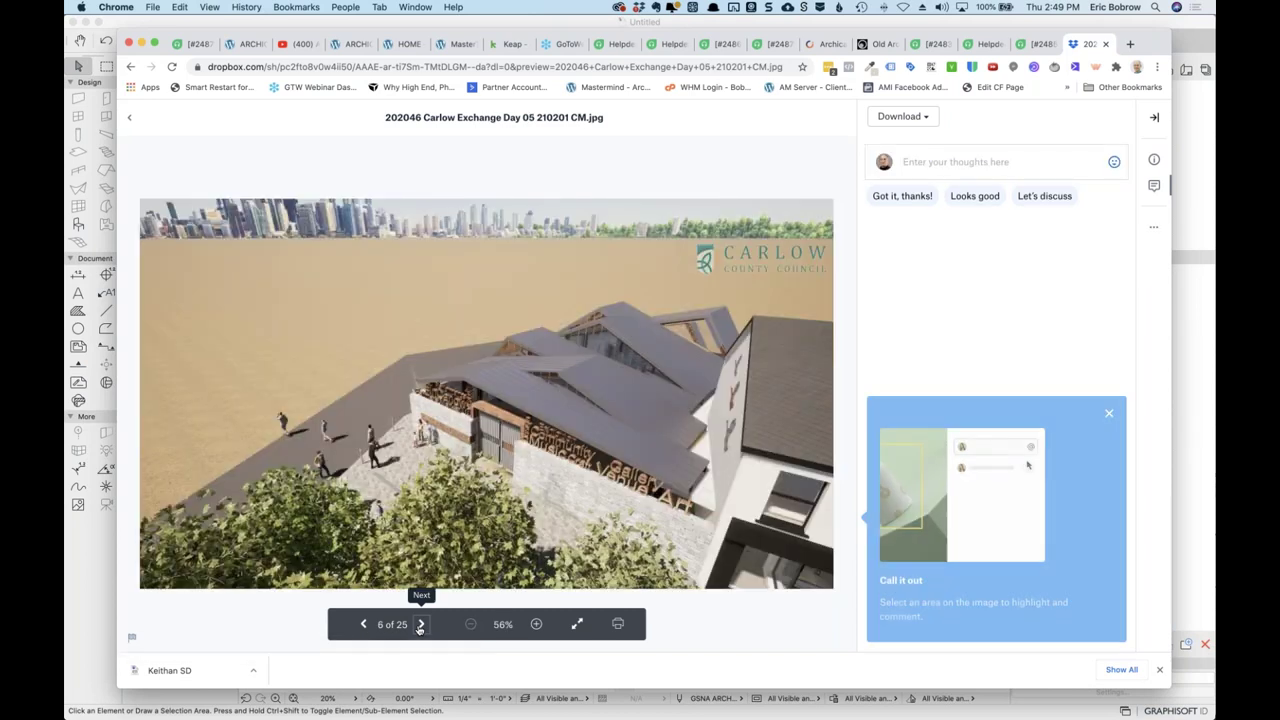
pyautogui.click(420, 624)
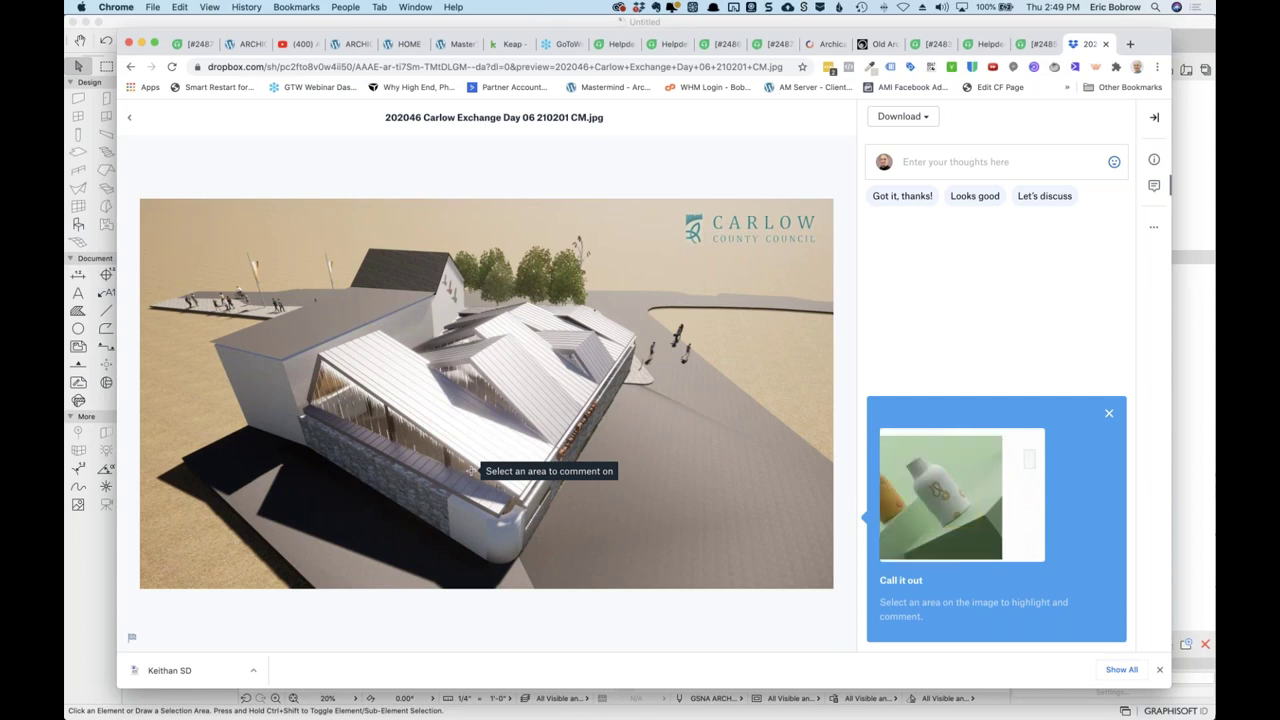
# Close the Day 06 render preview to return to the 202046 Carlow Exchange thumbnail grid.
pyautogui.moveTo(471, 470)
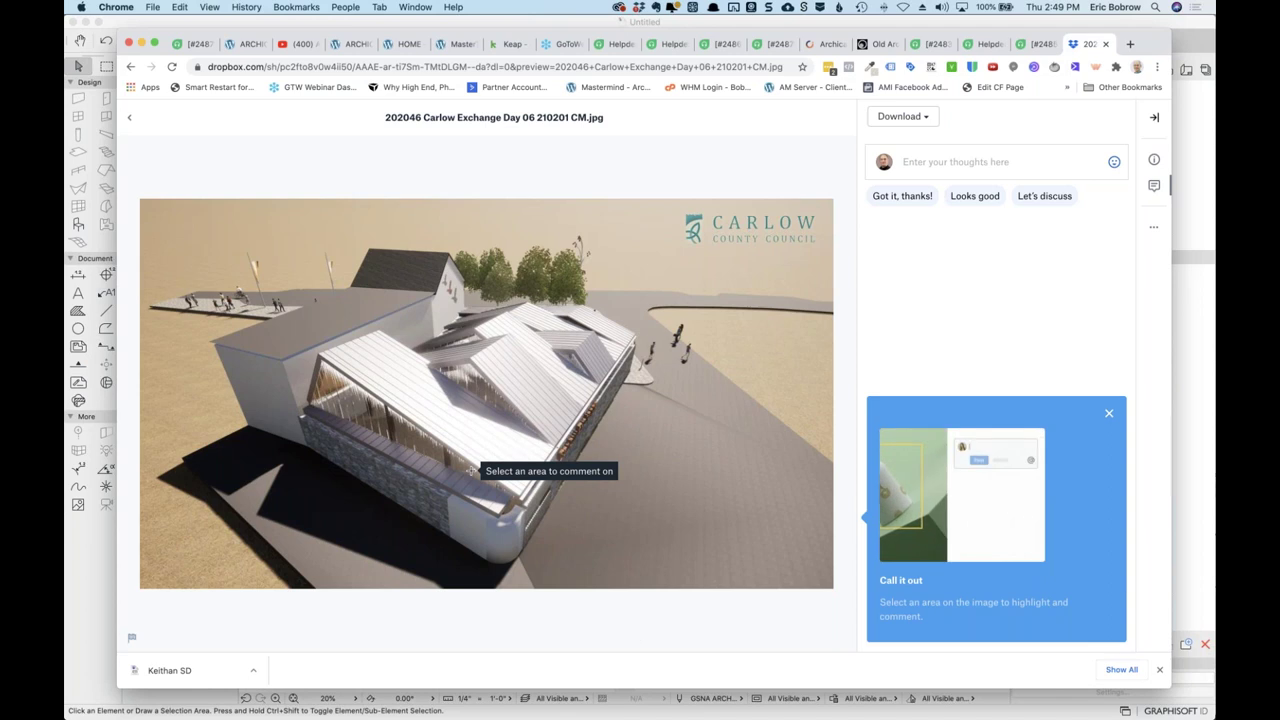
pyautogui.moveTo(686, 444)
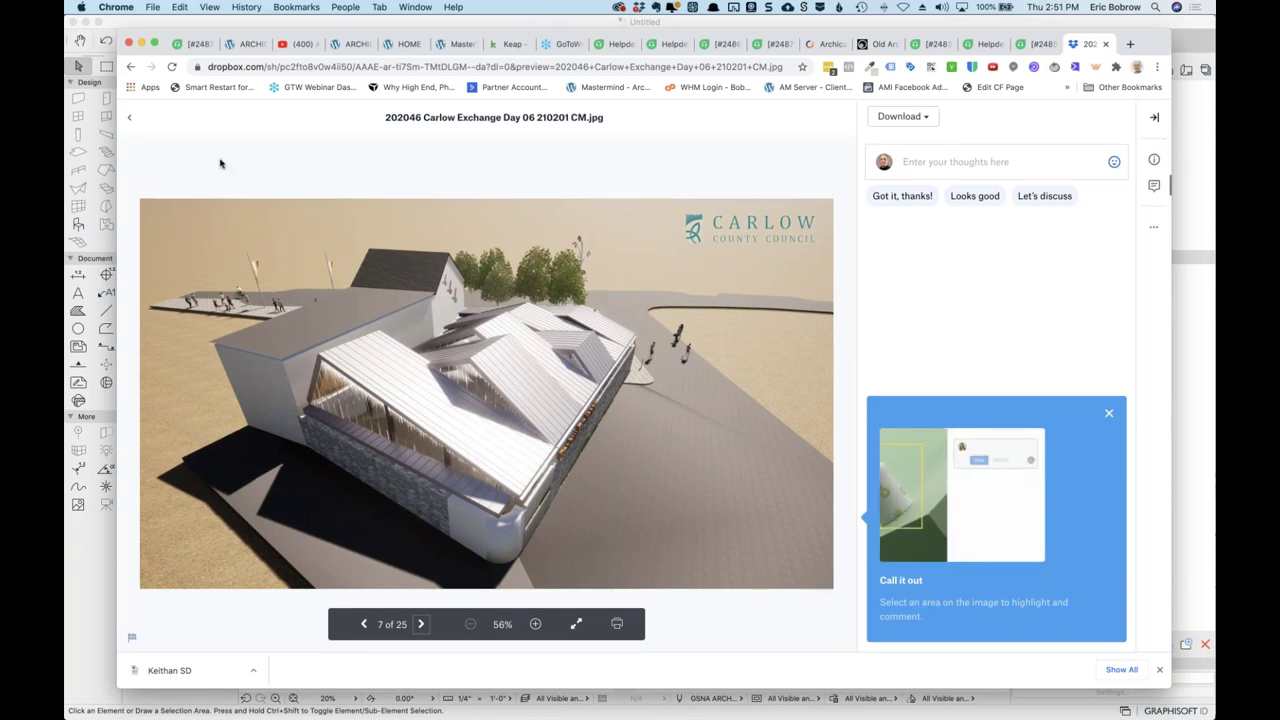
pyautogui.click(132, 119)
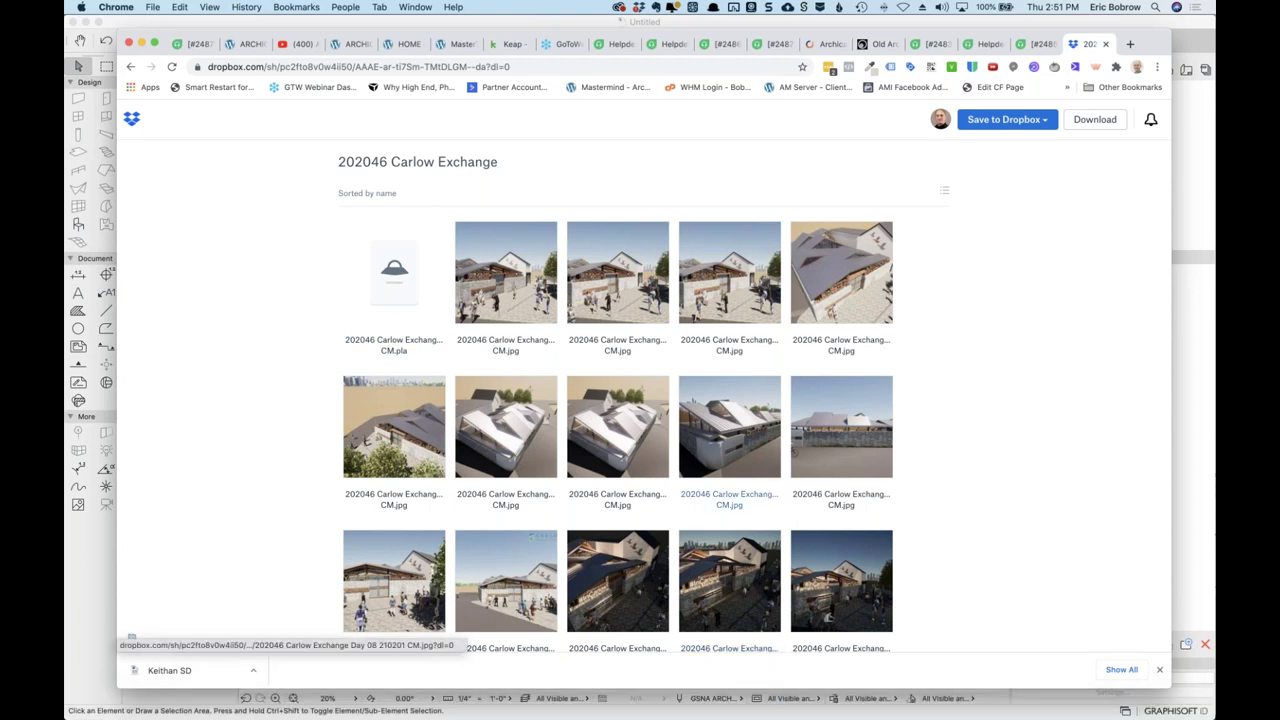
# Switch back to ARCHICAD 24 and browse File > Open to the 202046 Carlow Exchange Dropbox folder.
pyautogui.press('super+Tab')
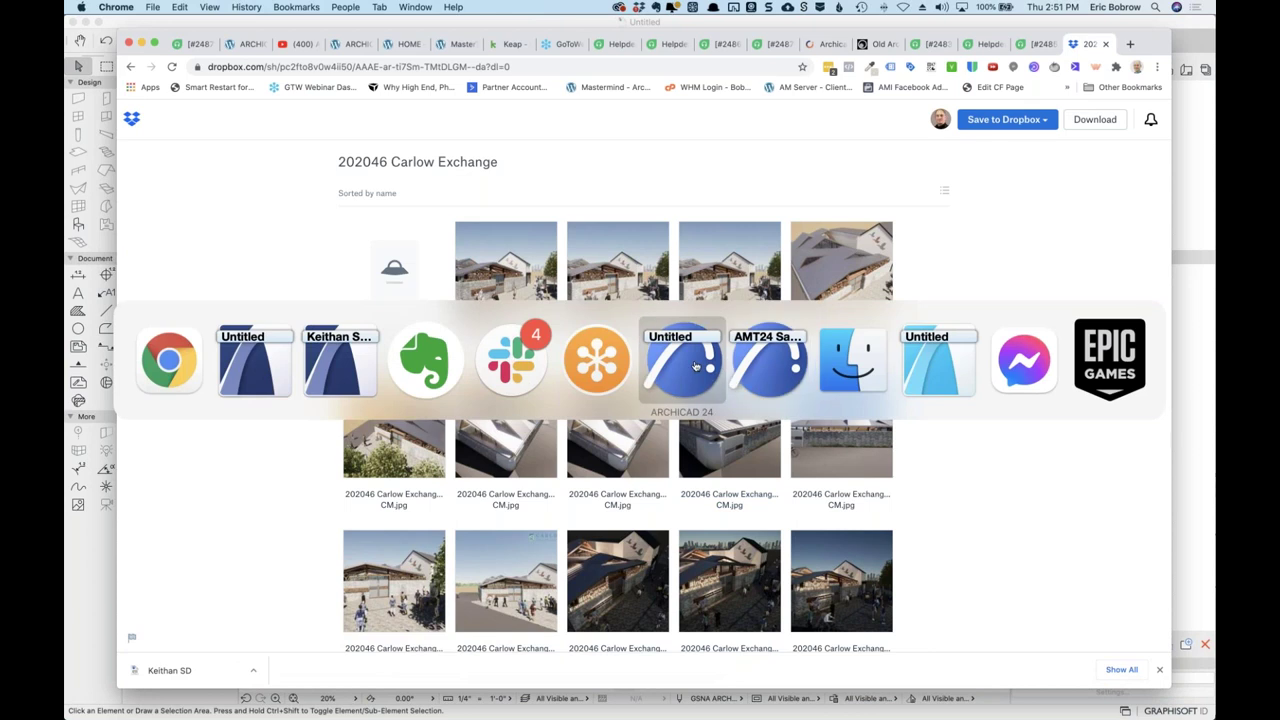
pyautogui.click(696, 366)
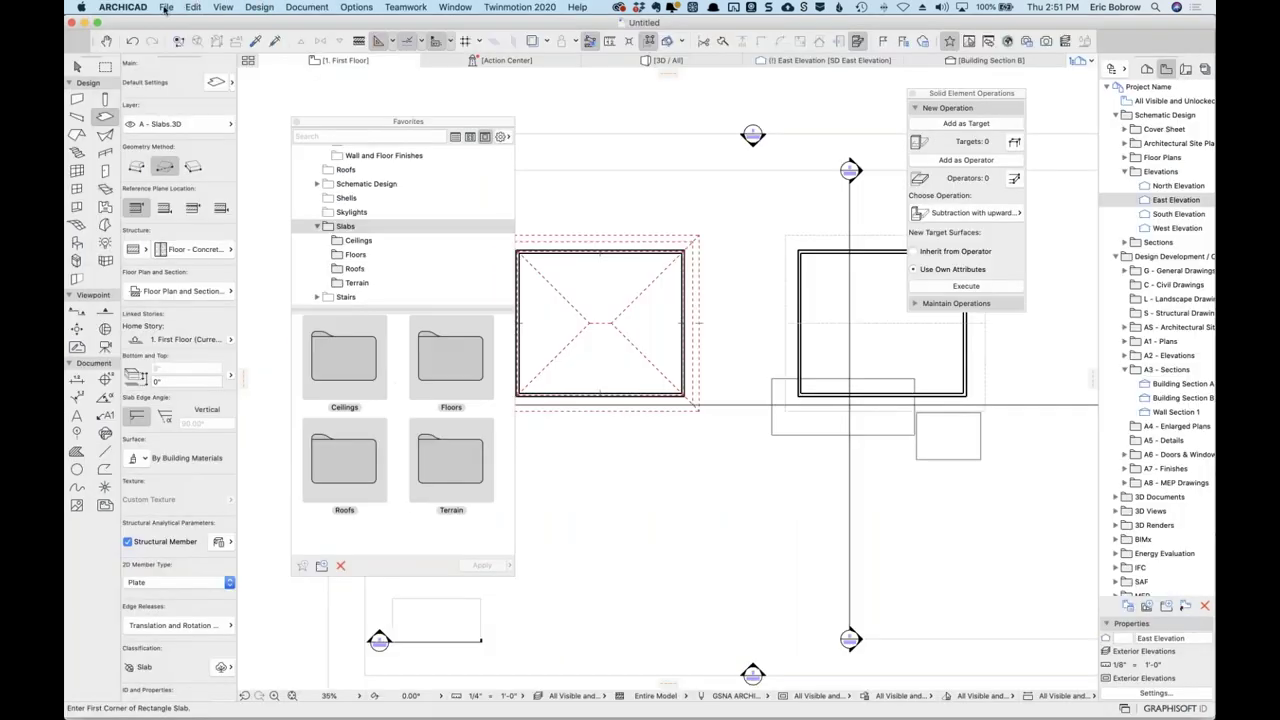
pyautogui.click(166, 8)
pyautogui.moveTo(175, 37)
pyautogui.click(343, 42)
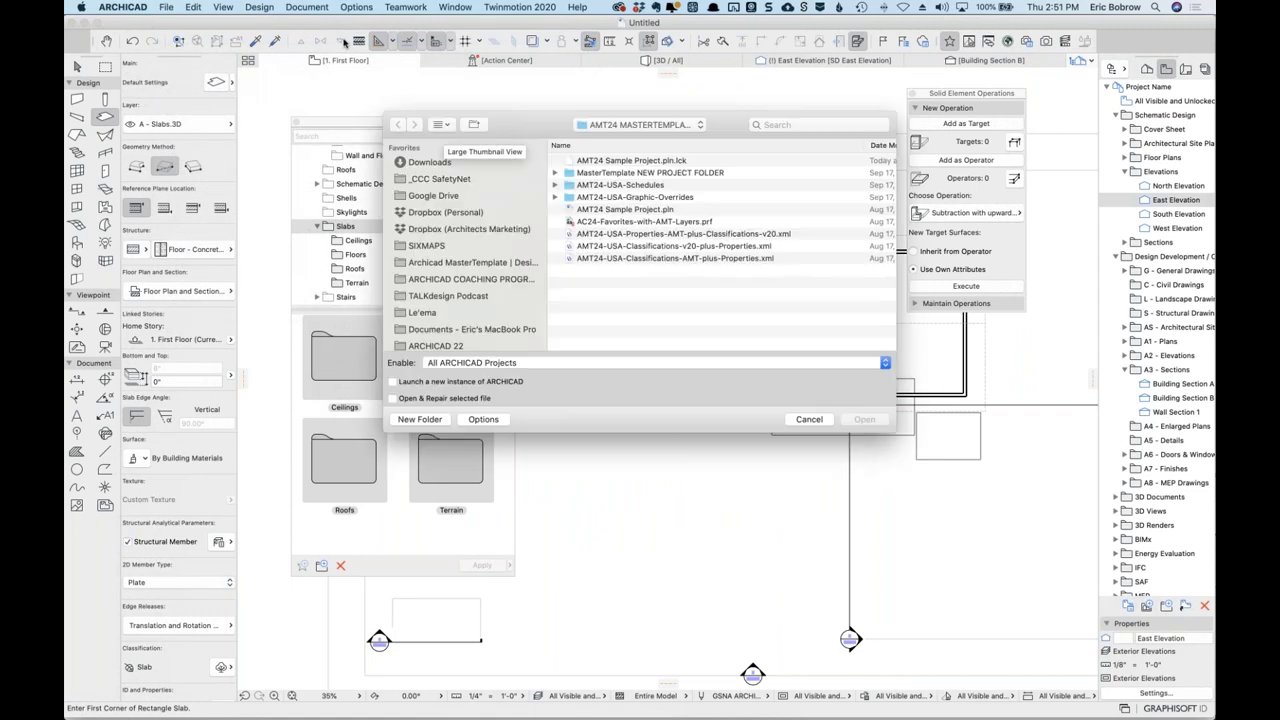
pyautogui.click(470, 230)
pyautogui.doubleClick(621, 160)
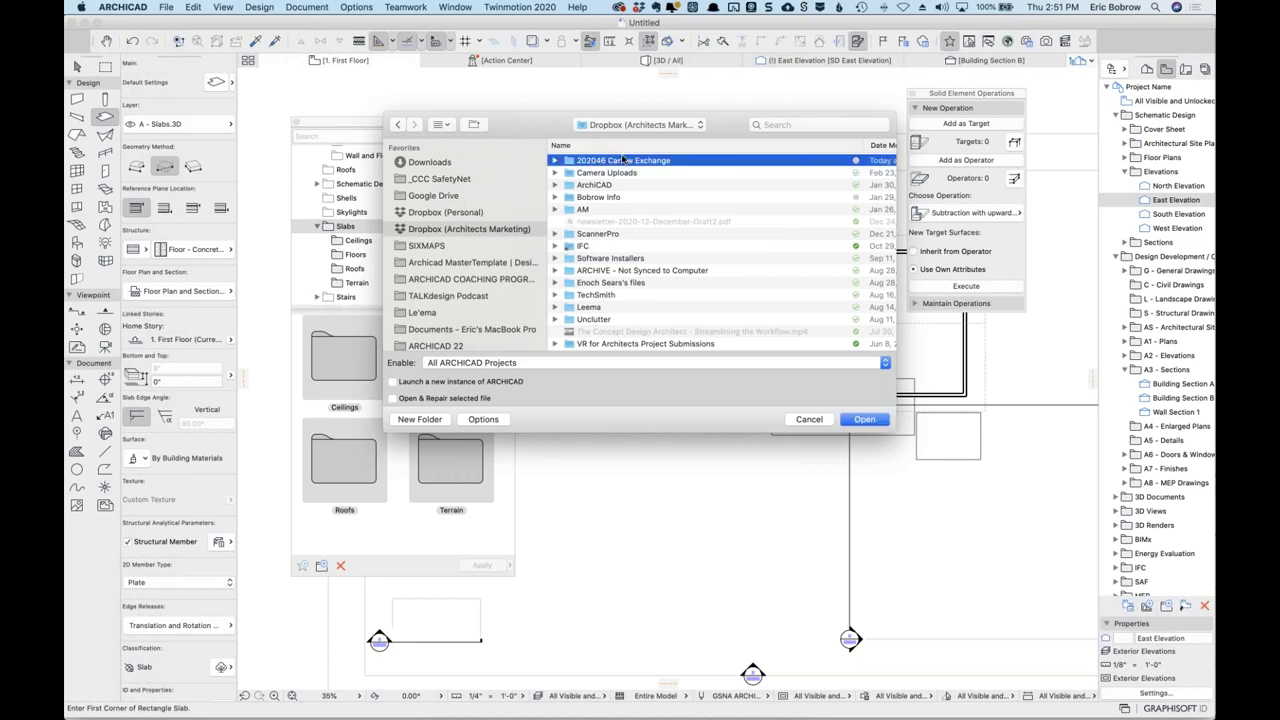
# Open '202046 Carlow Exchange - Part 8 210222 CM.pla', discarding the Untitled project unsaved.
pyautogui.scroll(-5, 681, 189)
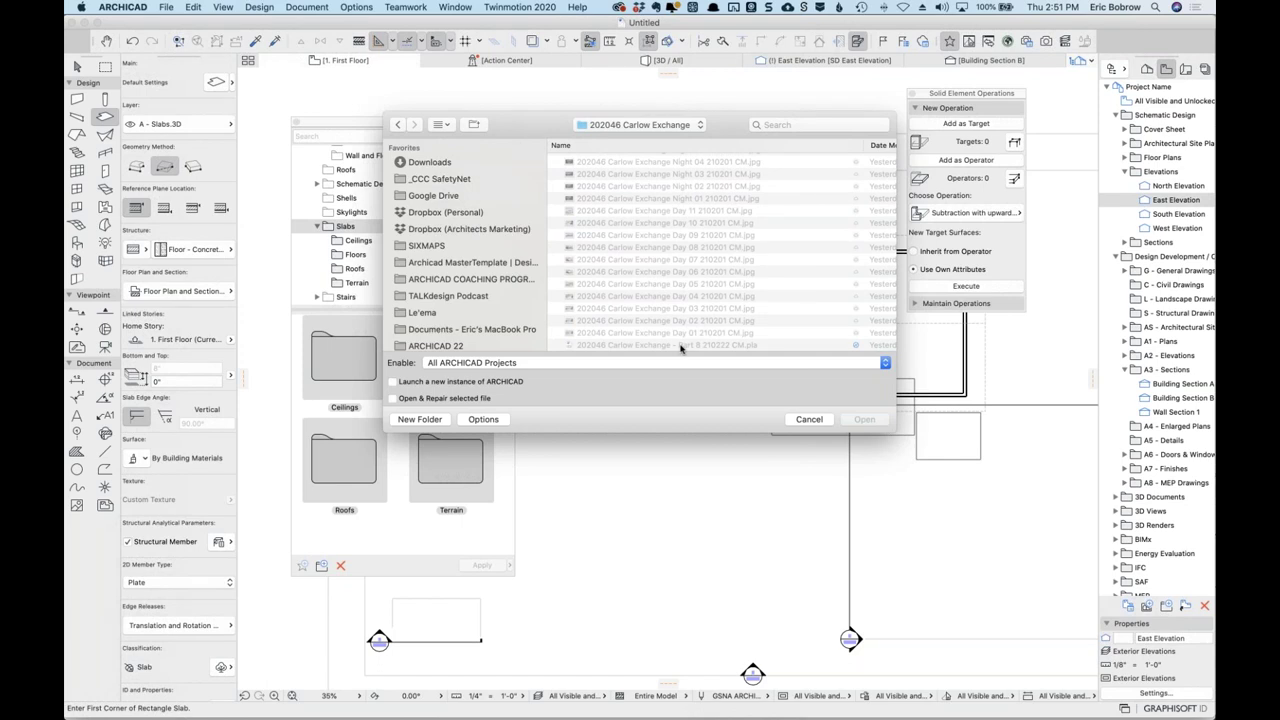
pyautogui.scroll(1, 670, 345)
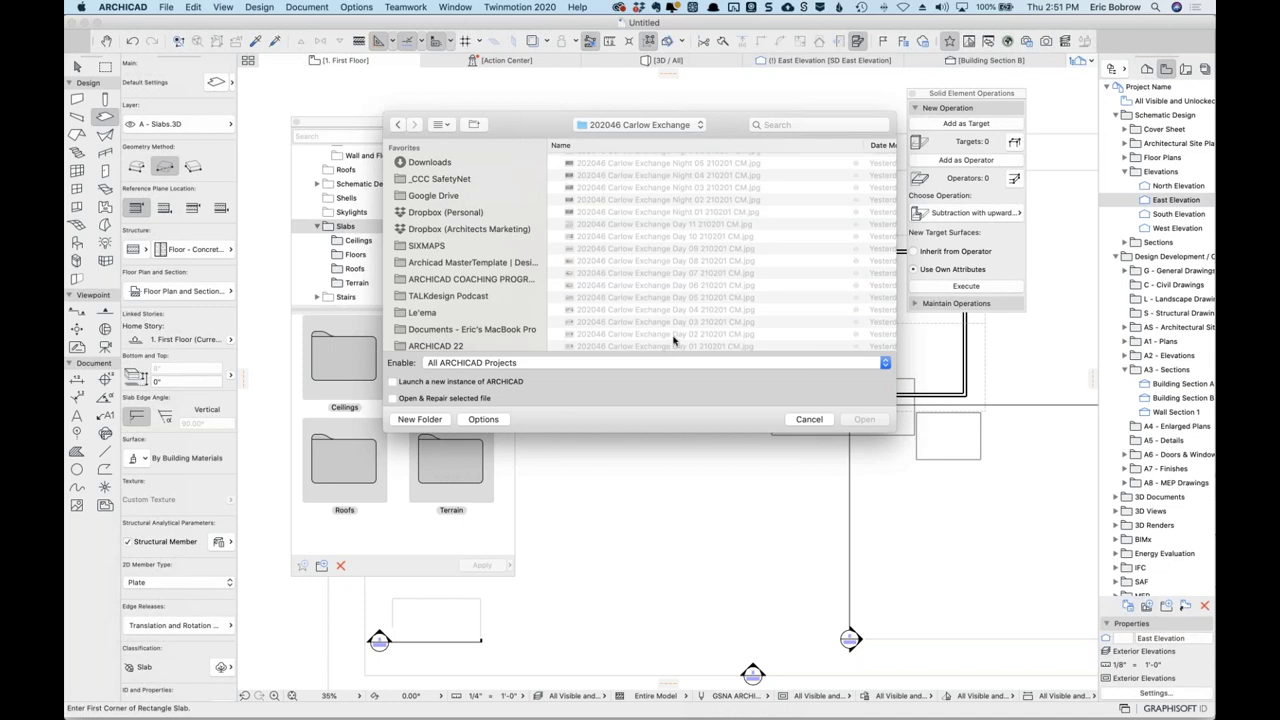
pyautogui.scroll(-1, 677, 336)
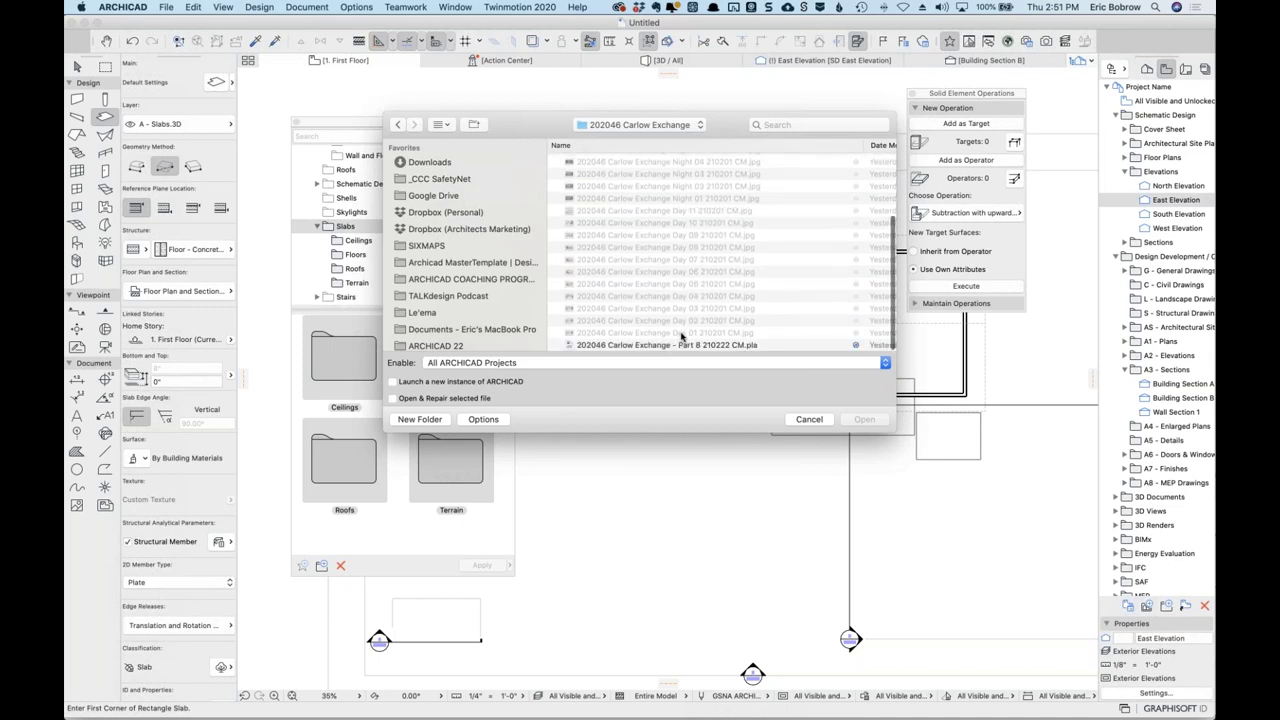
pyautogui.click(661, 346)
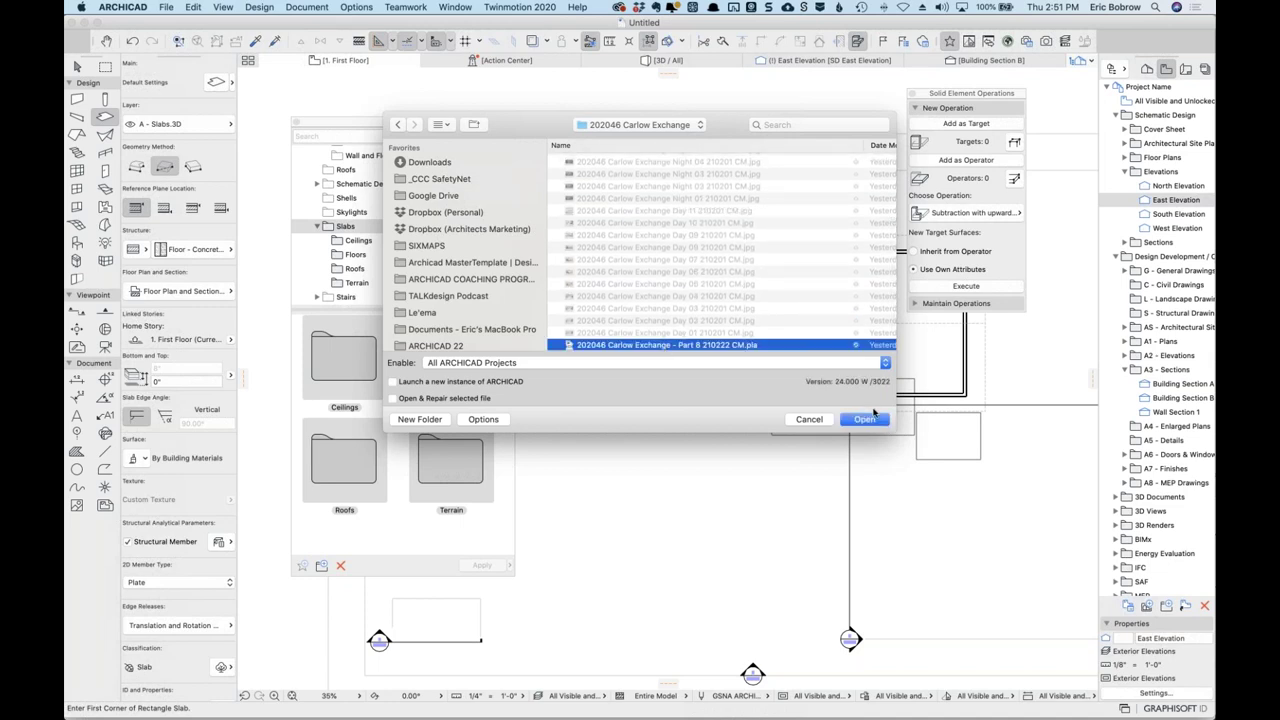
pyautogui.click(865, 420)
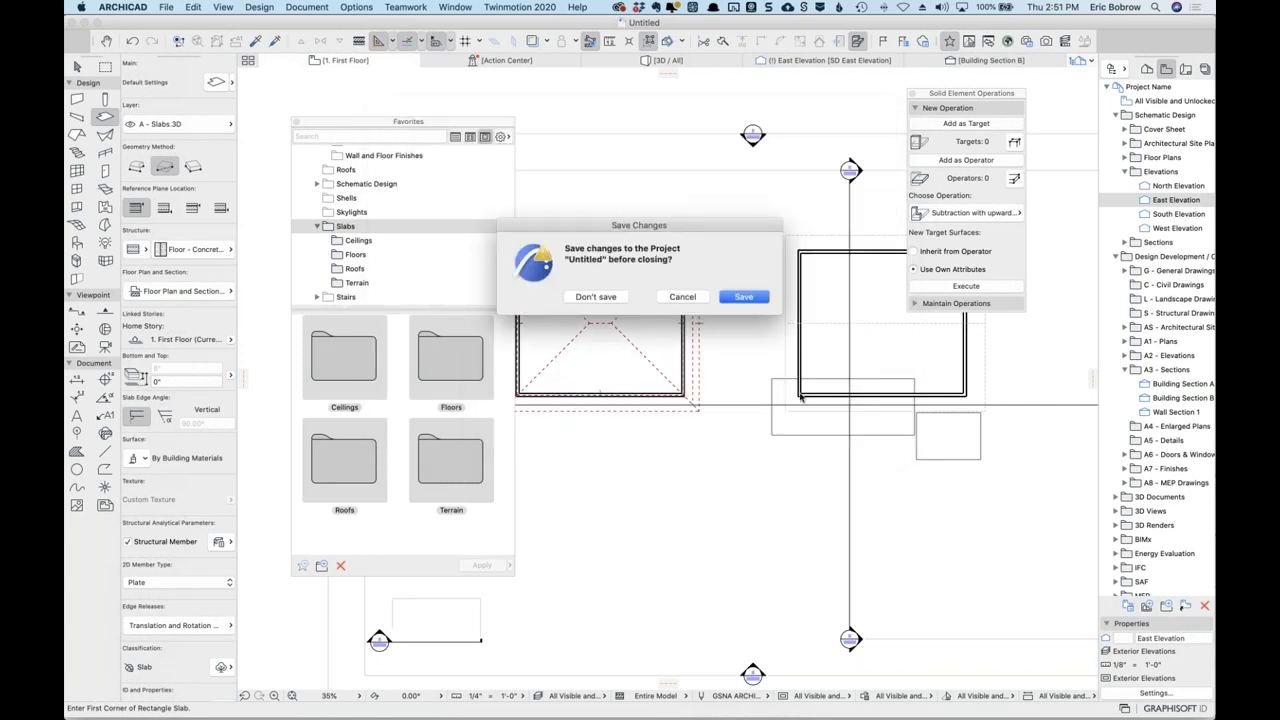
pyautogui.click(601, 296)
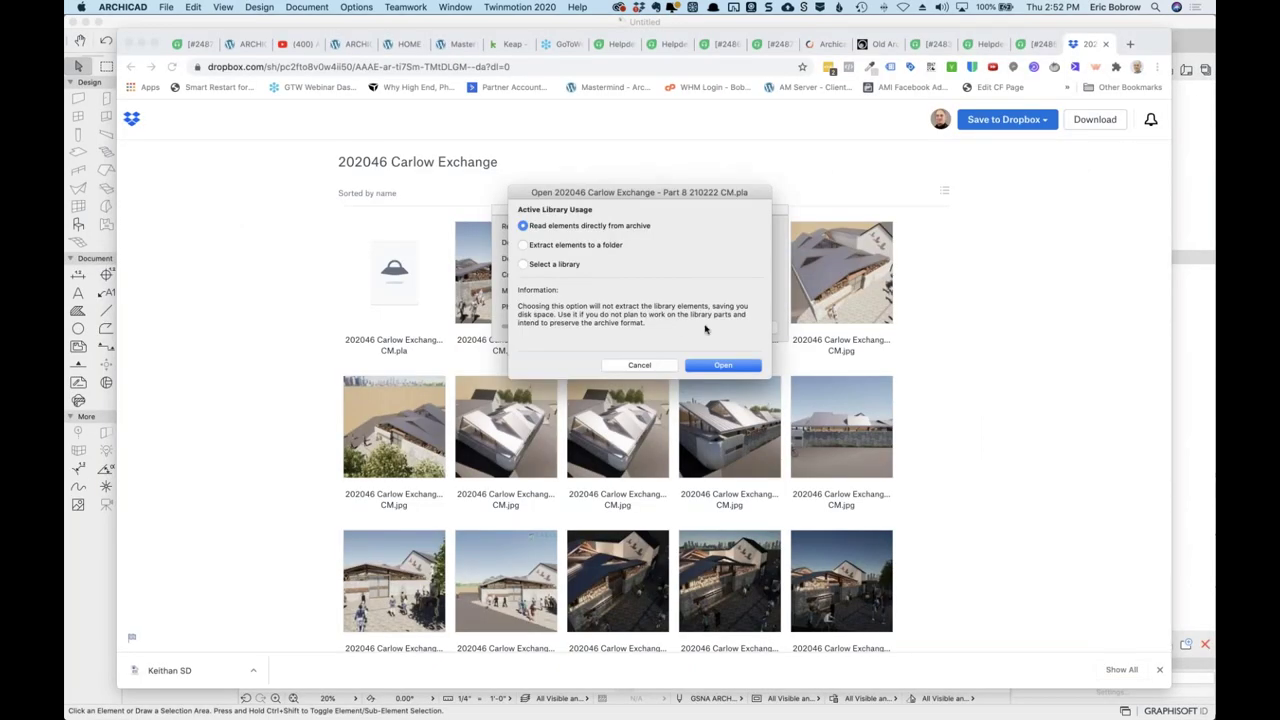
# Open the project with 'Read elements directly from archive' kept in the Library Usage dialog.
pyautogui.click(723, 366)
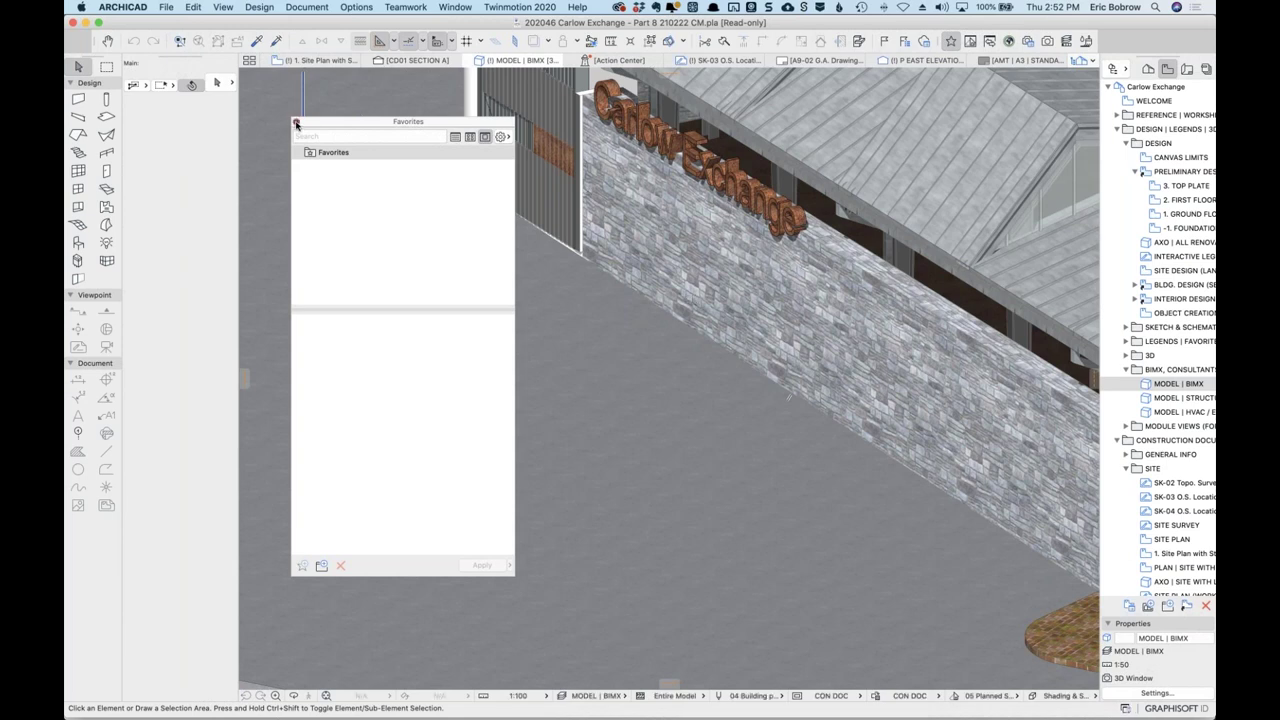
# Close the Favorites palette, then fit, orbit and zoom the 3D view onto the curtain wall.
pyautogui.click(296, 124)
pyautogui.click(325, 695)
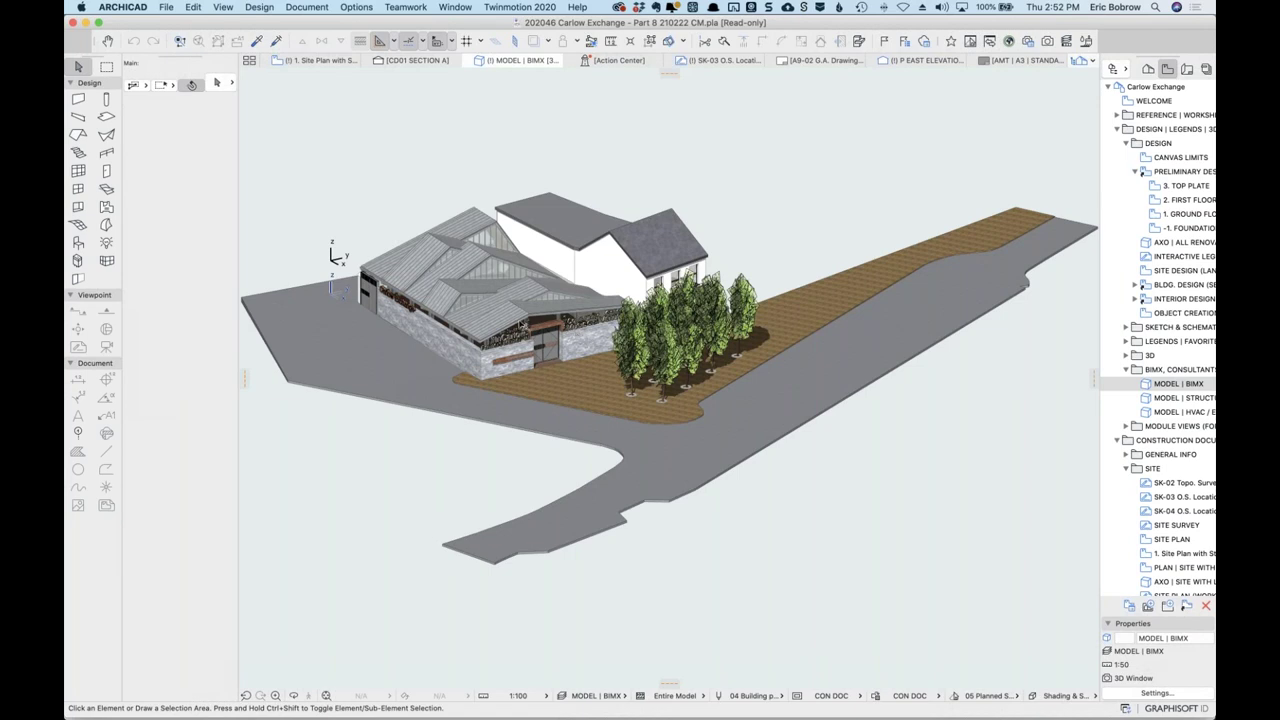
pyautogui.scroll(8, 524, 326)
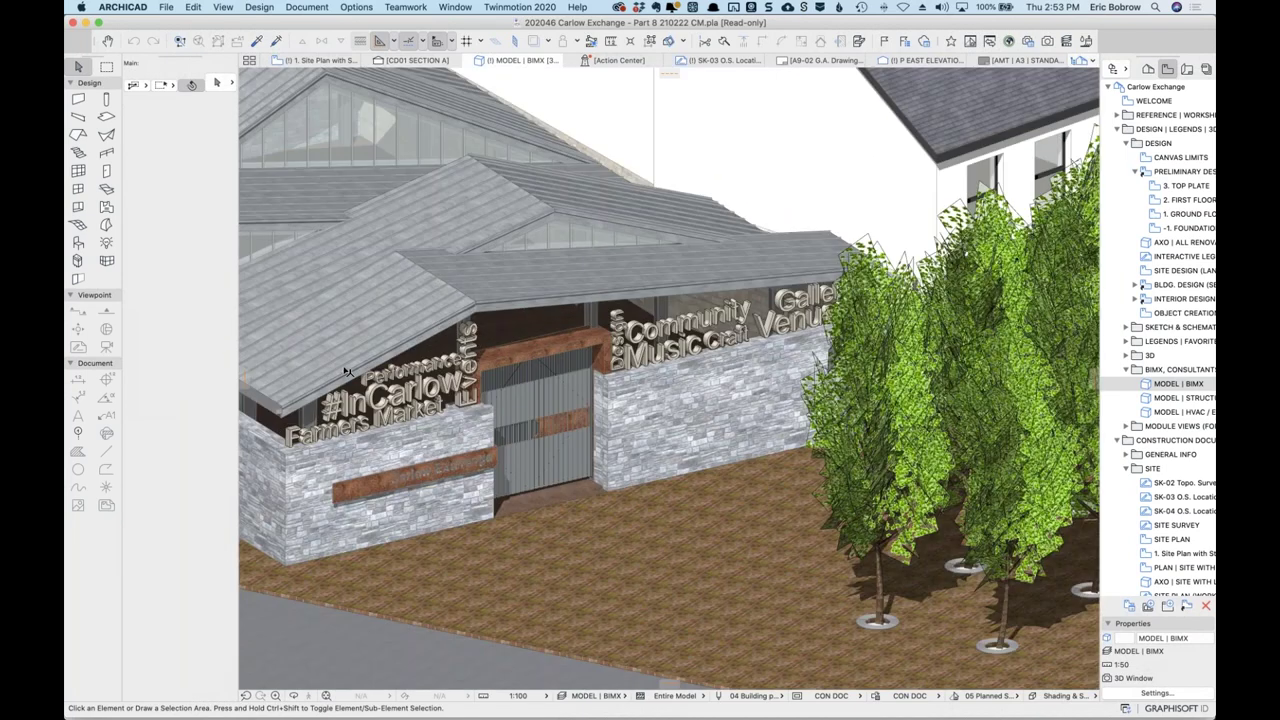
pyautogui.keyDown('shift'); pyautogui.moveTo(345, 372); pyautogui.dragTo(897, 306, button='middle'); pyautogui.keyUp('shift')
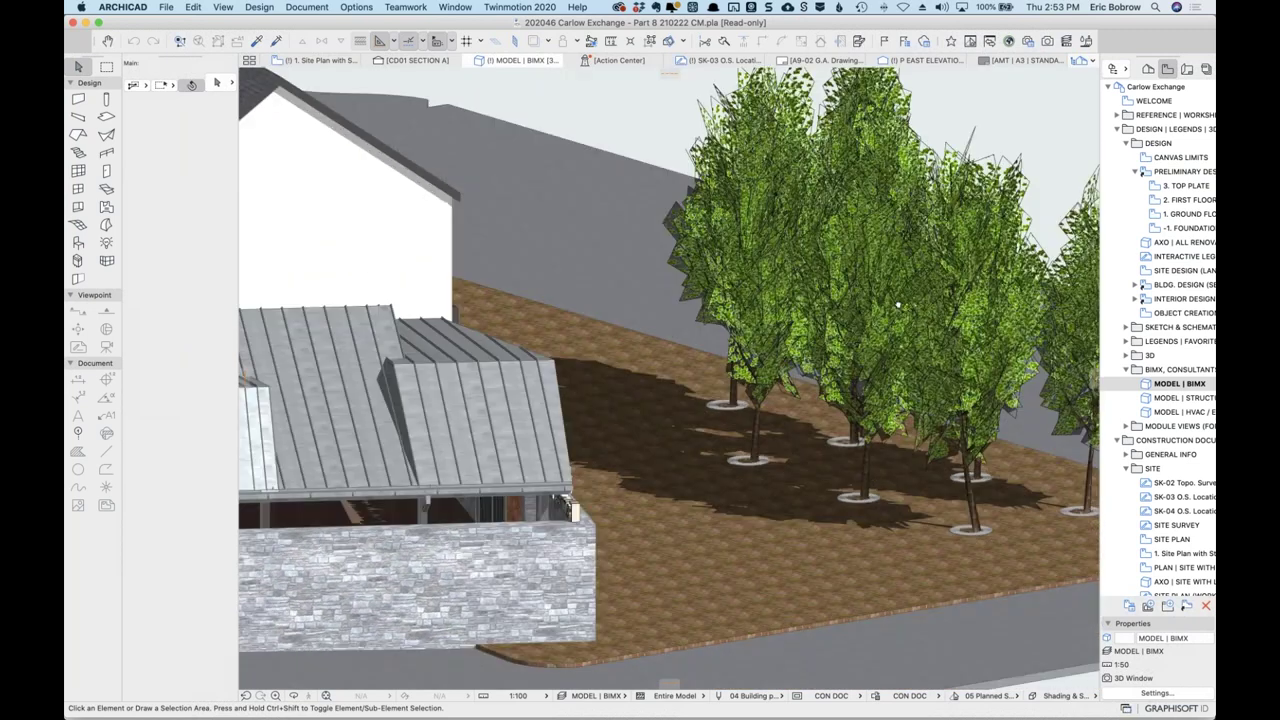
pyautogui.scroll(-8, 897, 306)
pyautogui.keyDown('shift'); pyautogui.moveTo(612, 396); pyautogui.dragTo(740, 376, button='middle'); pyautogui.keyUp('shift')
pyautogui.scroll(5, 745, 378)
pyautogui.scroll(6, 745, 378)
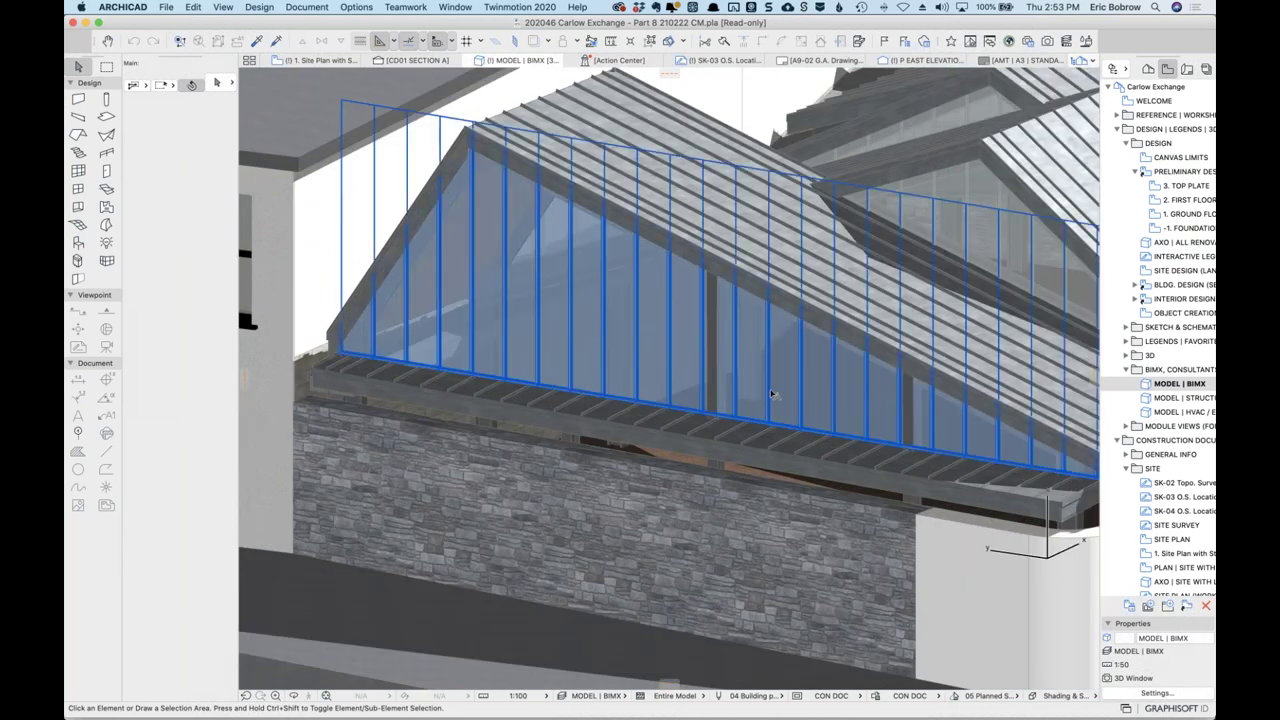
# Select the glazed curtain wall, then switch to the site plan view.
pyautogui.click(770, 395)
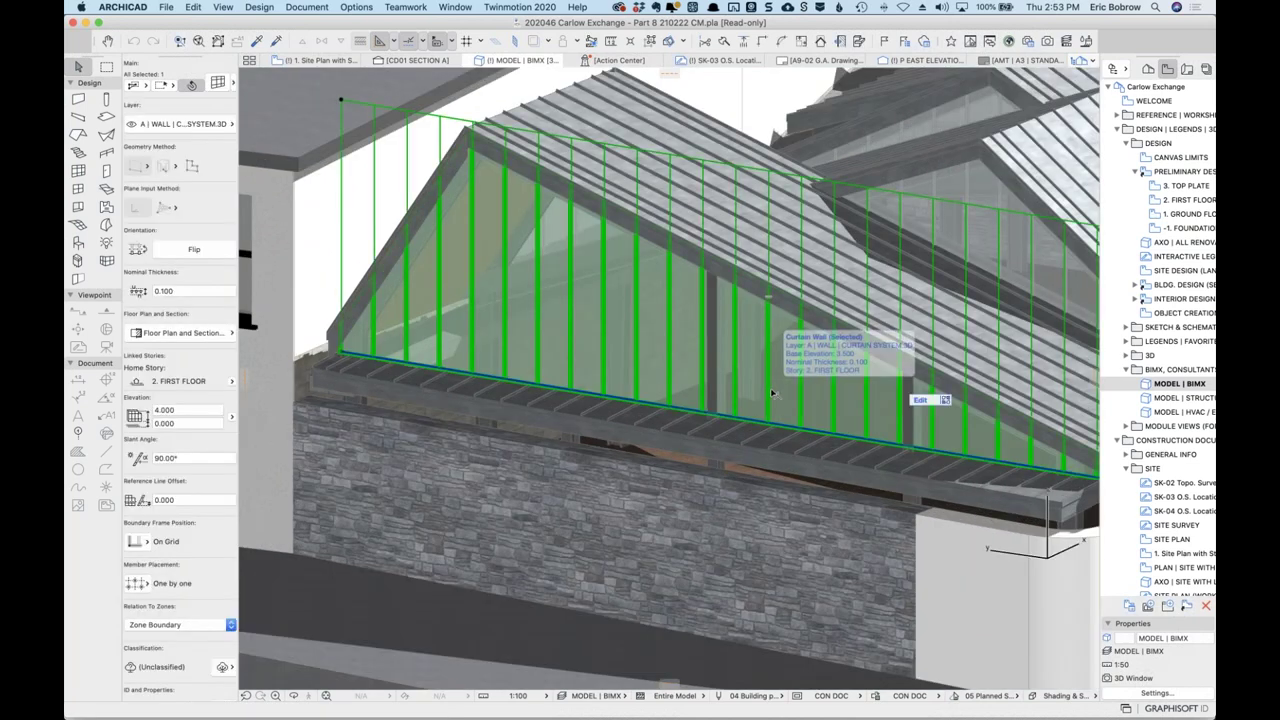
pyautogui.click(683, 421)
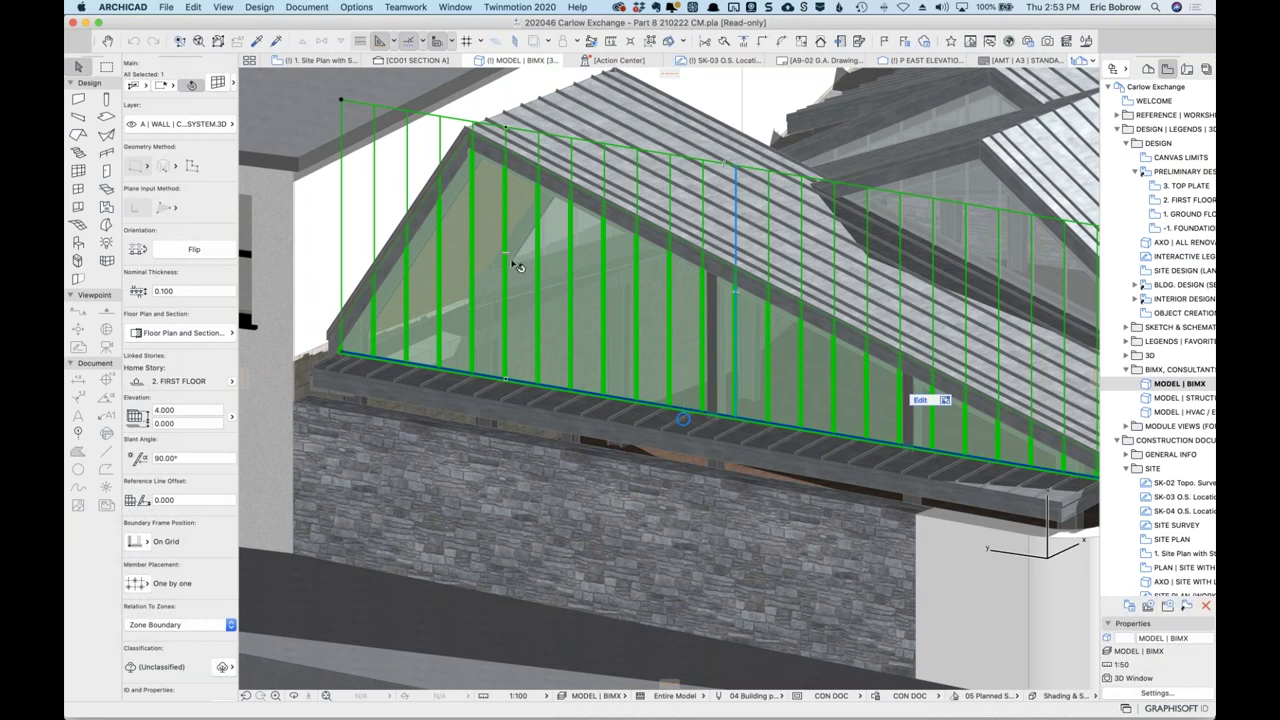
pyautogui.moveTo(513, 262)
pyautogui.moveTo(665, 142)
pyautogui.moveTo(307, 62)
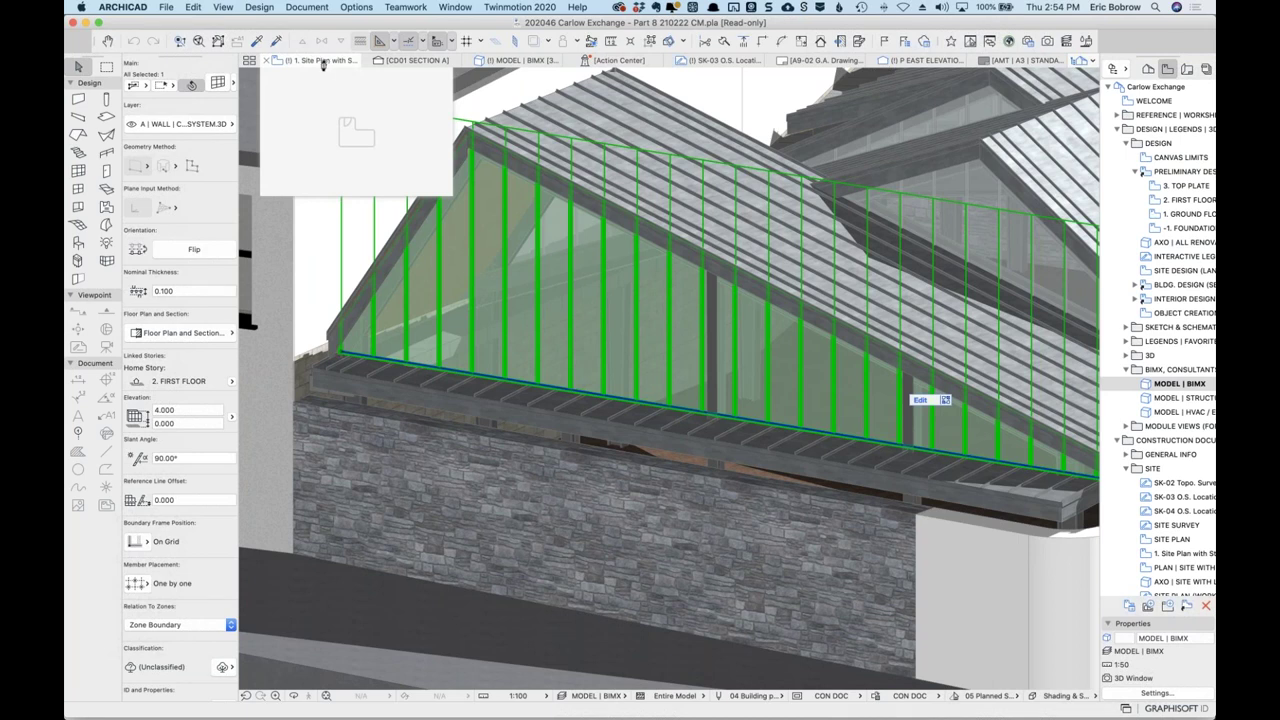
pyautogui.click(323, 62)
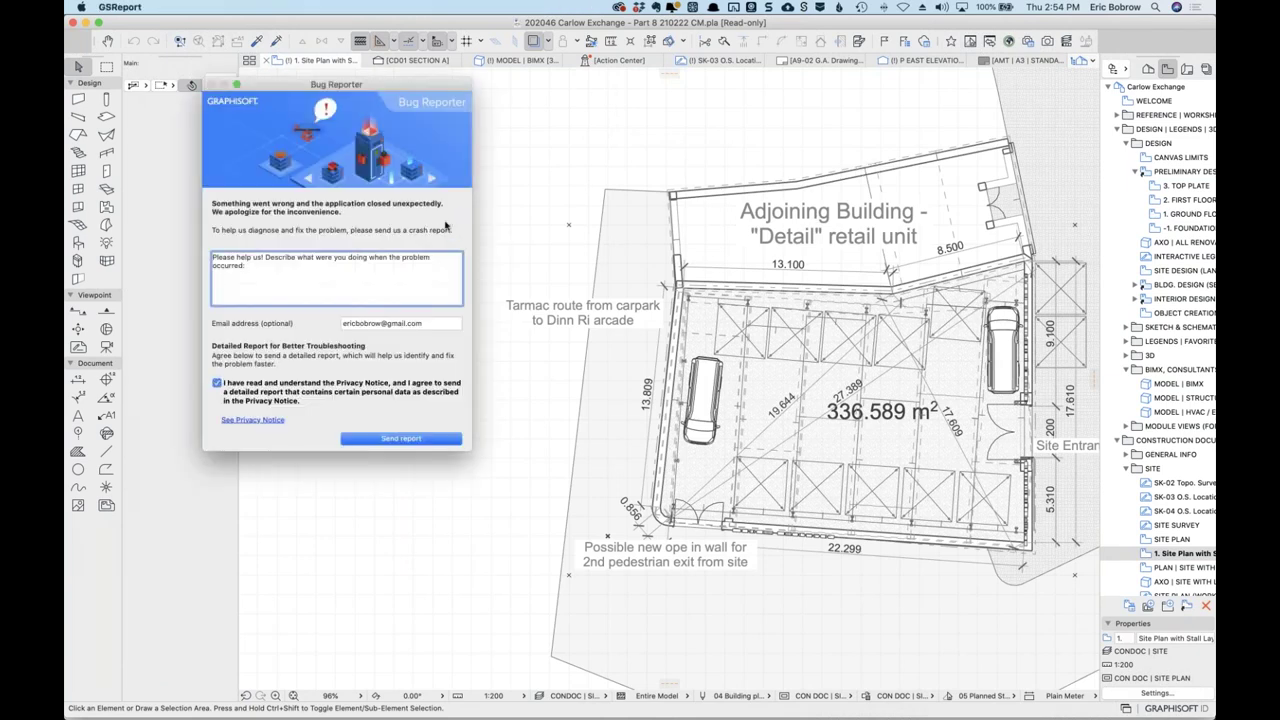
# Send the ARCHICAD crash report from Bug Reporter and close the Bug ID confirmation.
pyautogui.click(411, 441)
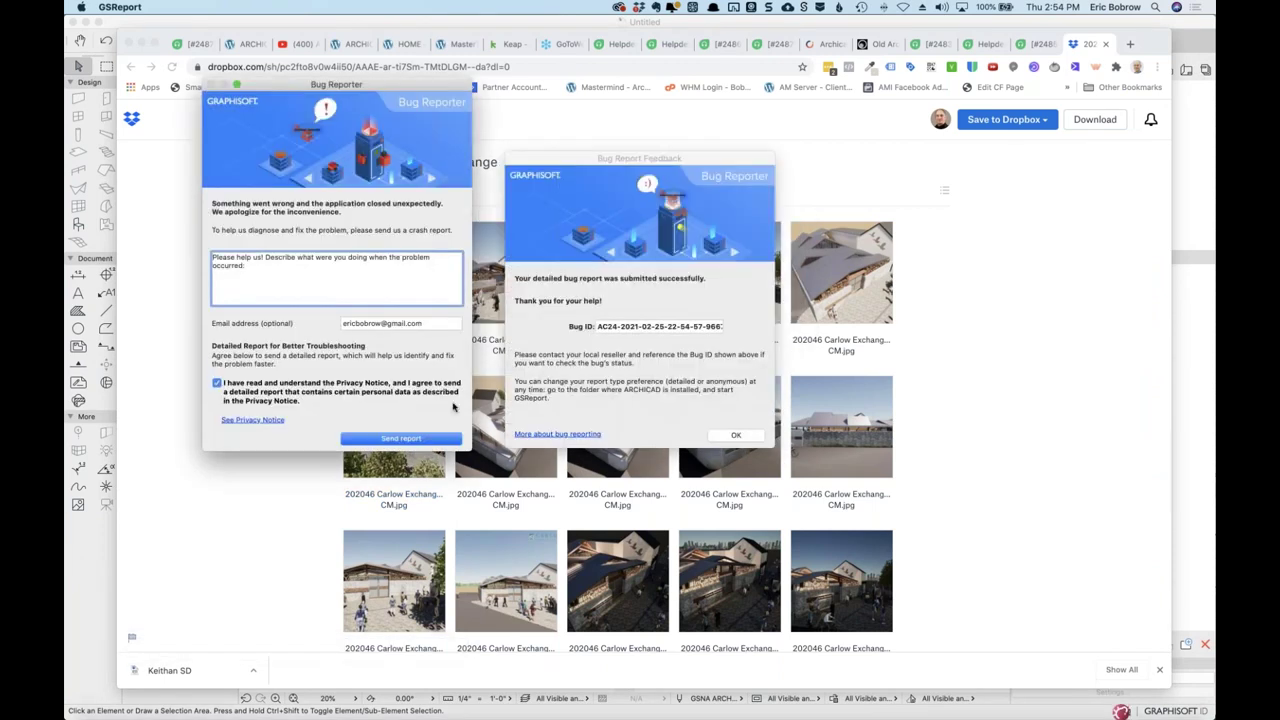
pyautogui.click(401, 439)
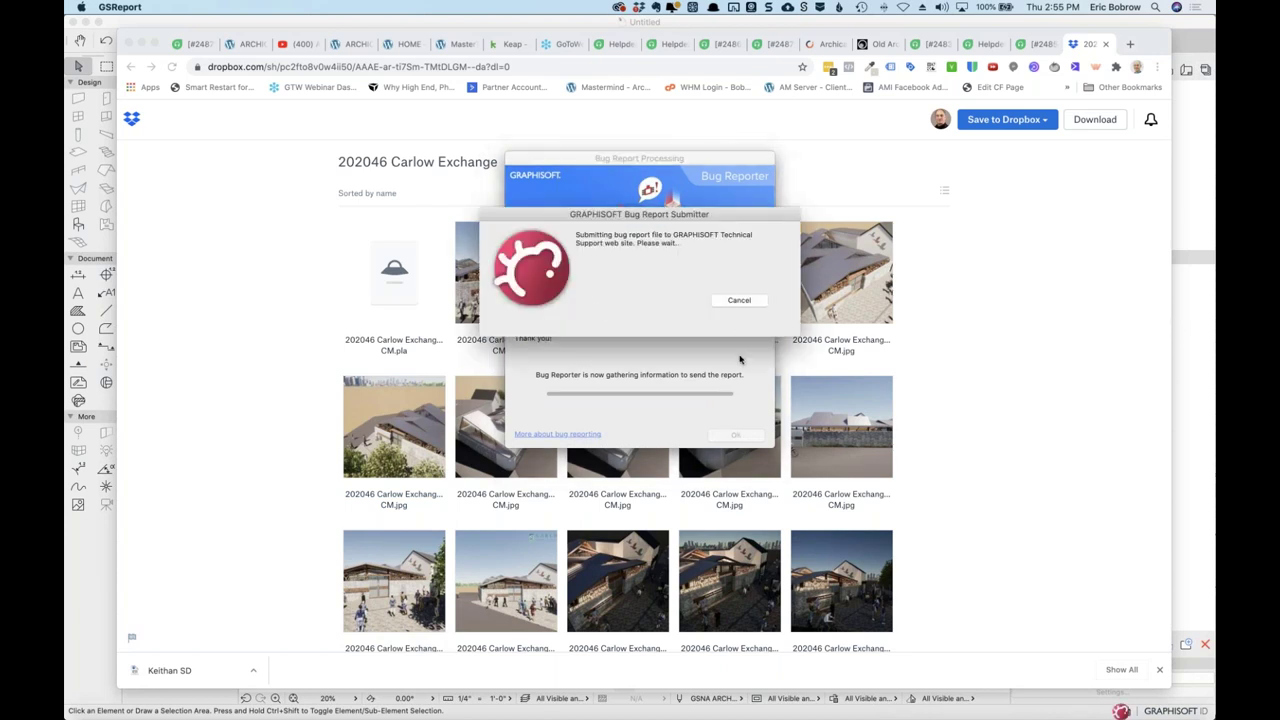
pyautogui.click(741, 299)
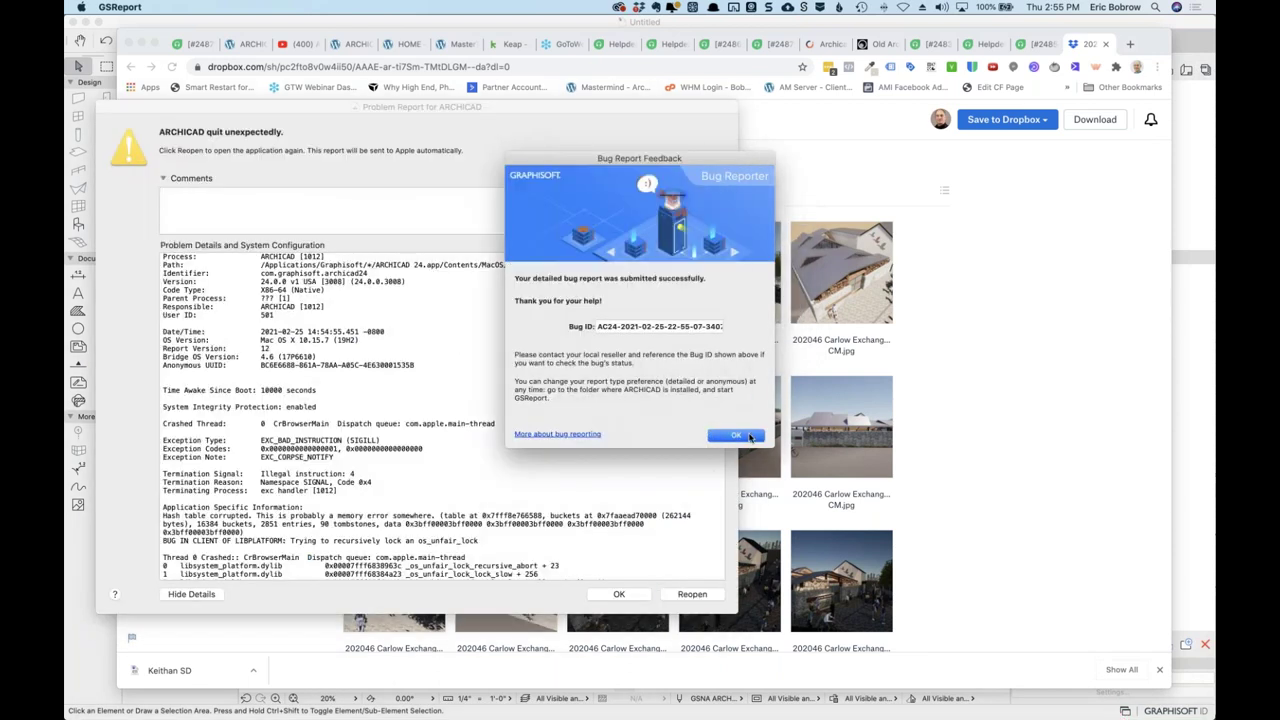
pyautogui.click(745, 437)
# Quit the ARCHICAD 22 instance.
pyautogui.press('super+Tab')
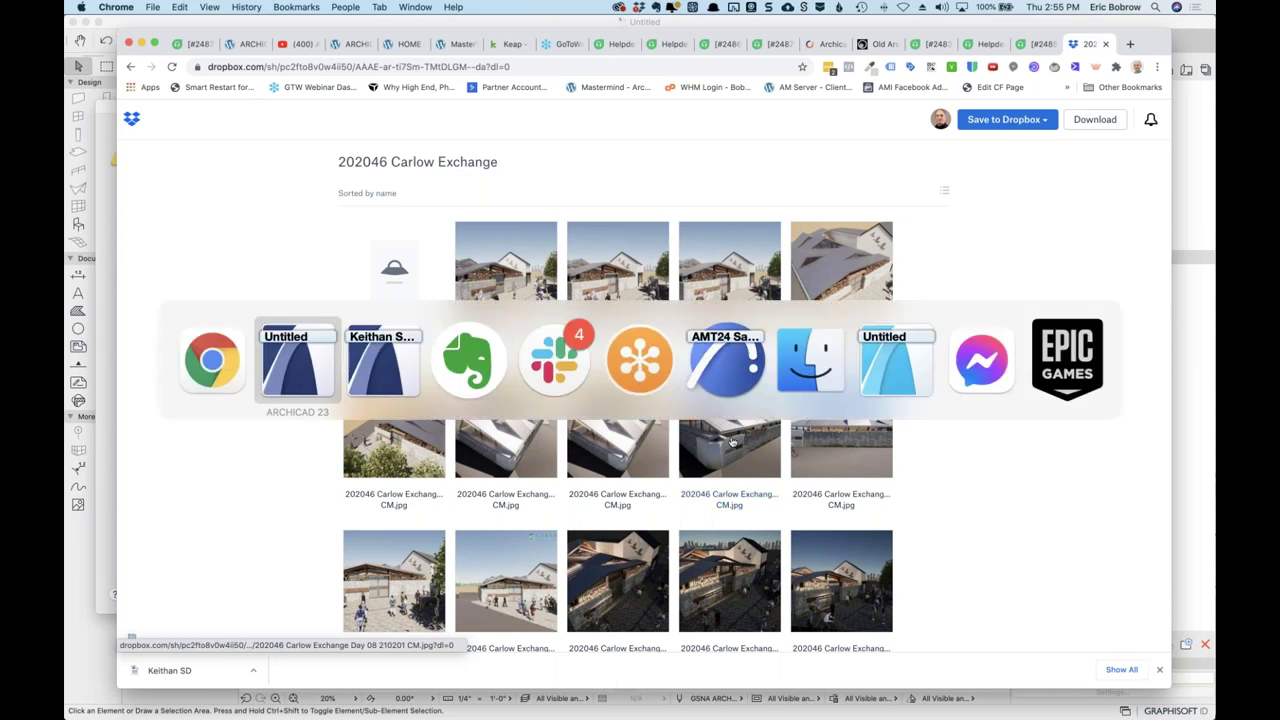
pyautogui.click(898, 366)
pyautogui.click(120, 8)
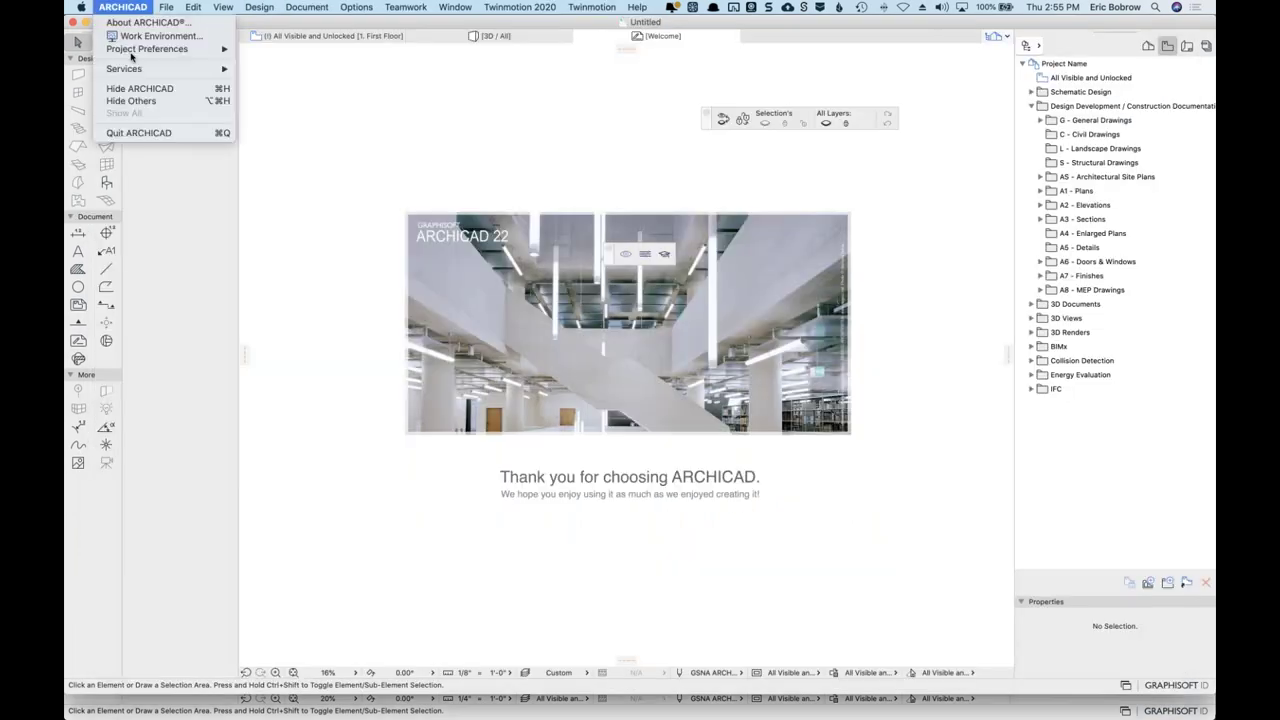
pyautogui.click(152, 136)
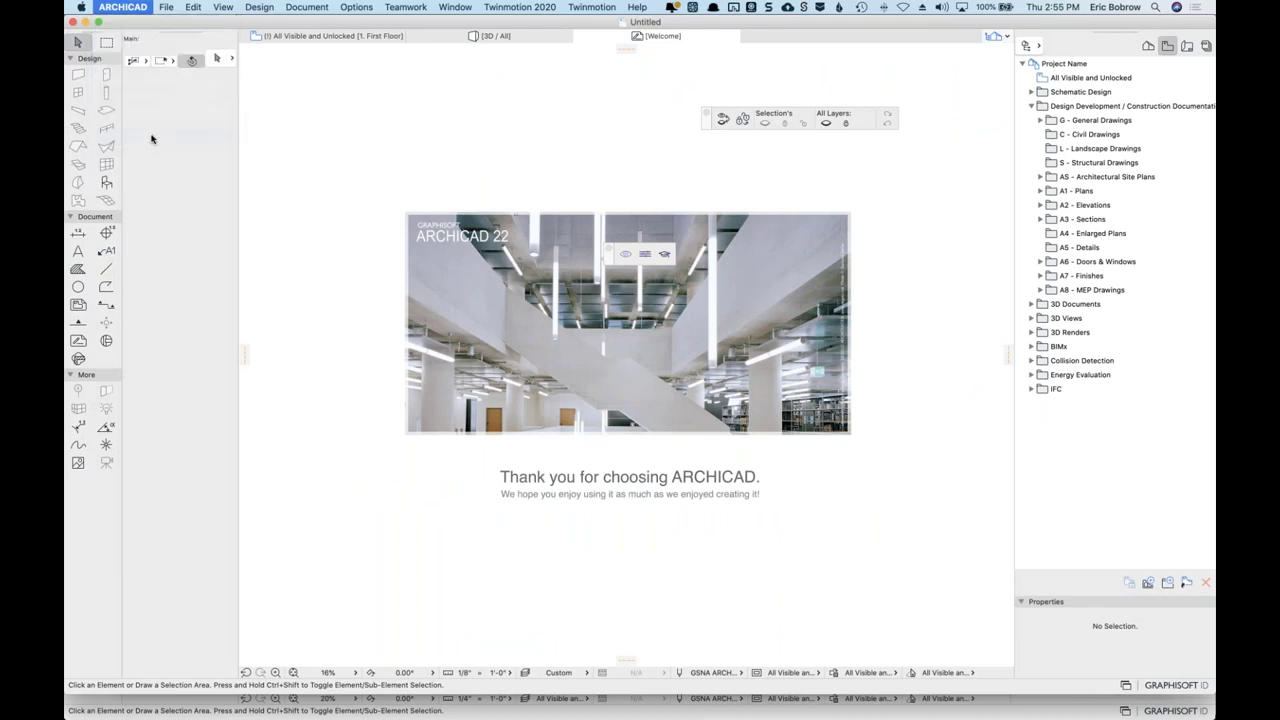
# Bring the other open read-only project's First Floor plan to the front.
pyautogui.press('super+Tab')
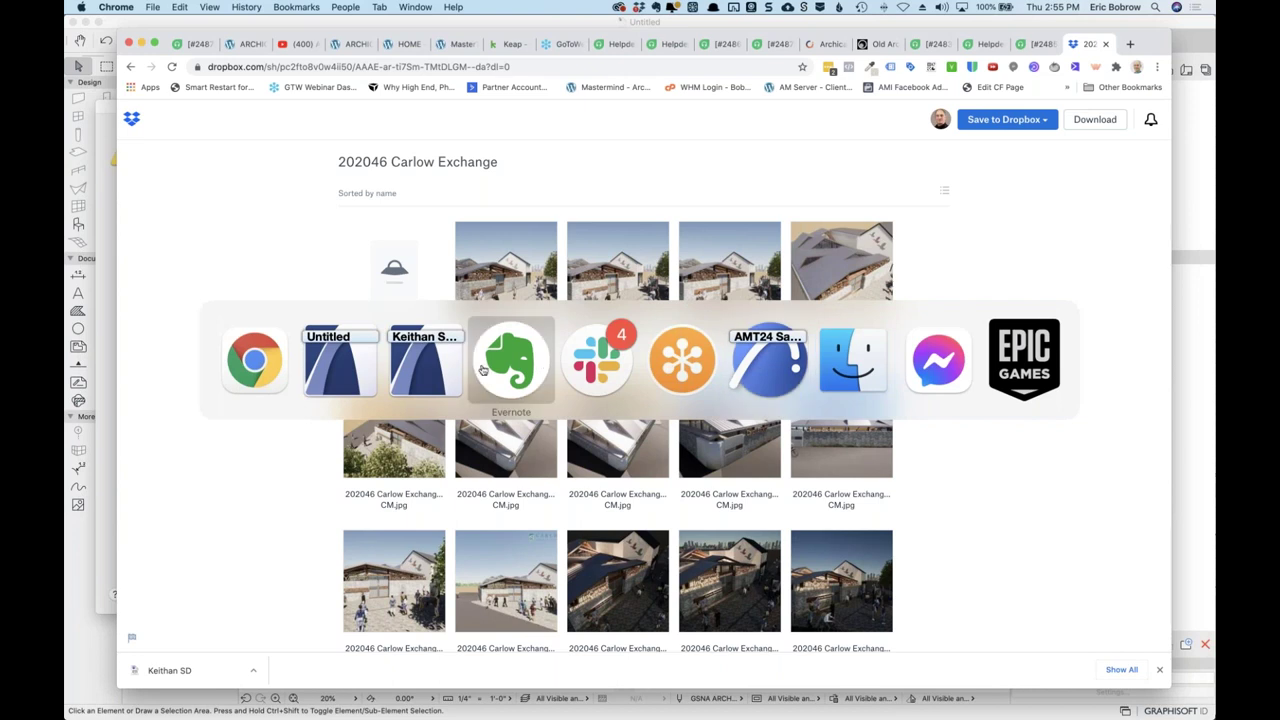
pyautogui.click(433, 372)
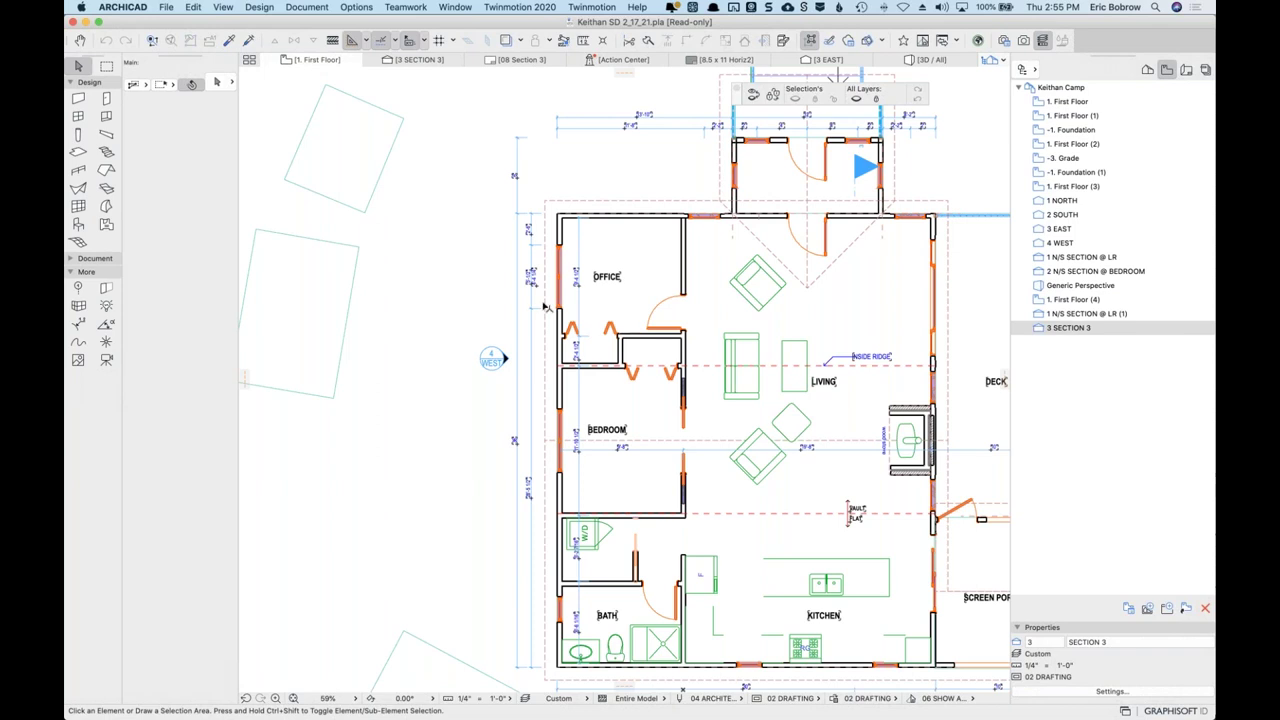
pyautogui.scroll(-3, 546, 303)
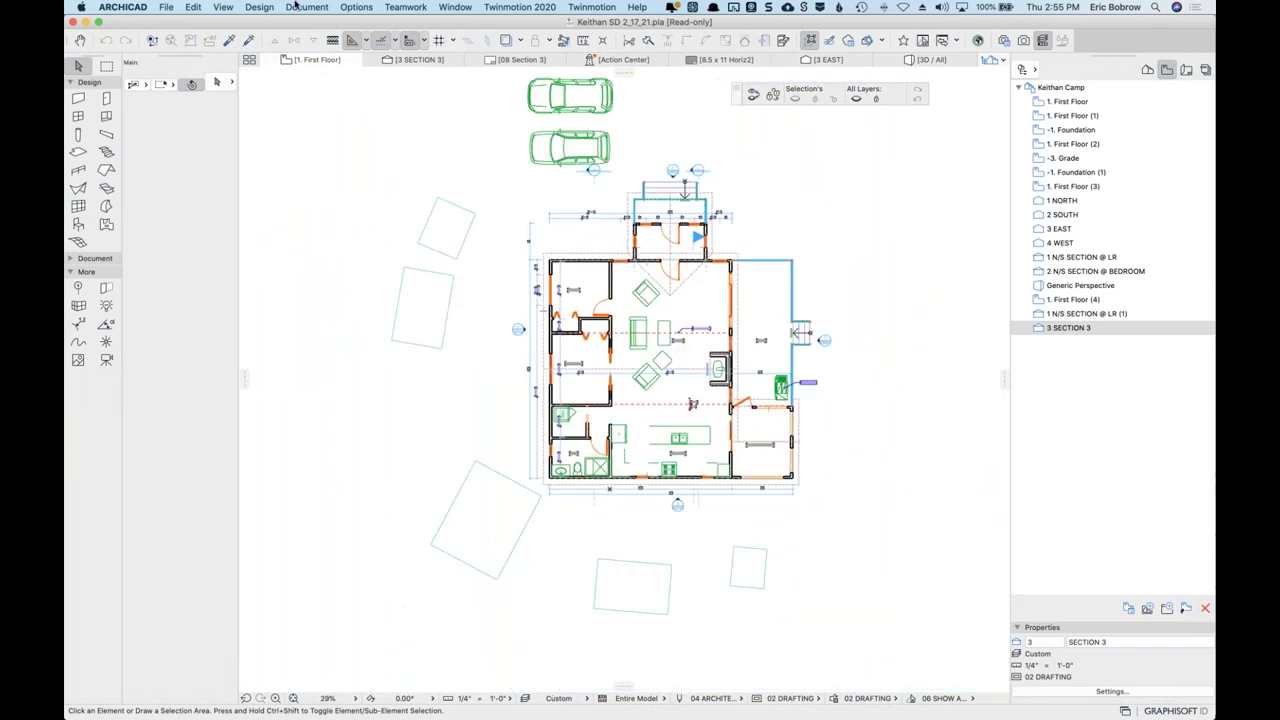
# Quit the floor-plan project's ARCHICAD session, choosing Don't Save for its changes.
pyautogui.click(134, 8)
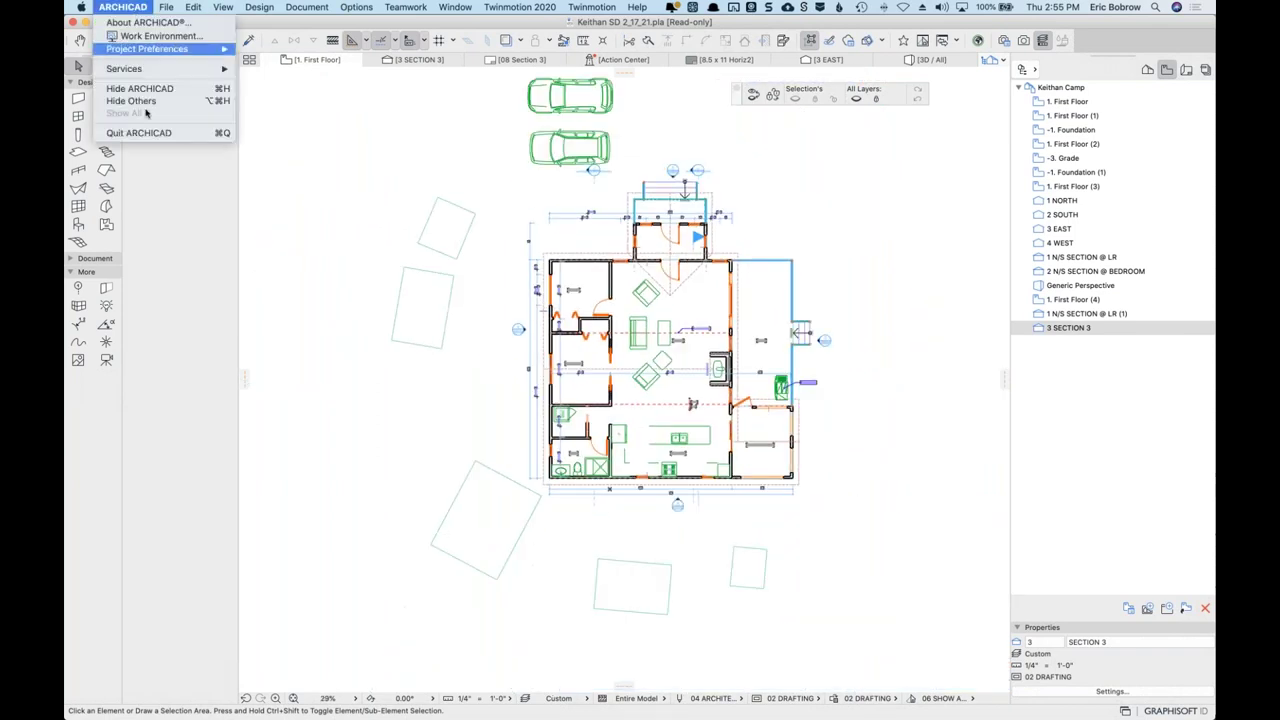
pyautogui.click(148, 133)
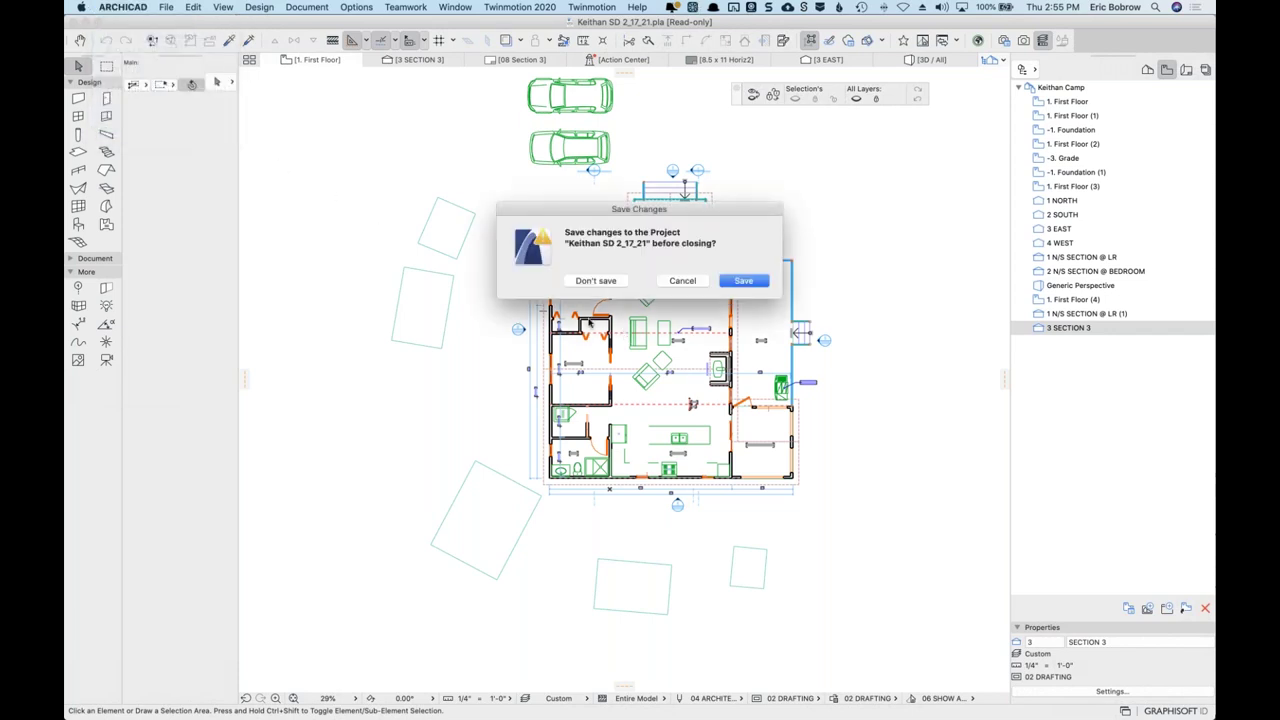
pyautogui.click(587, 281)
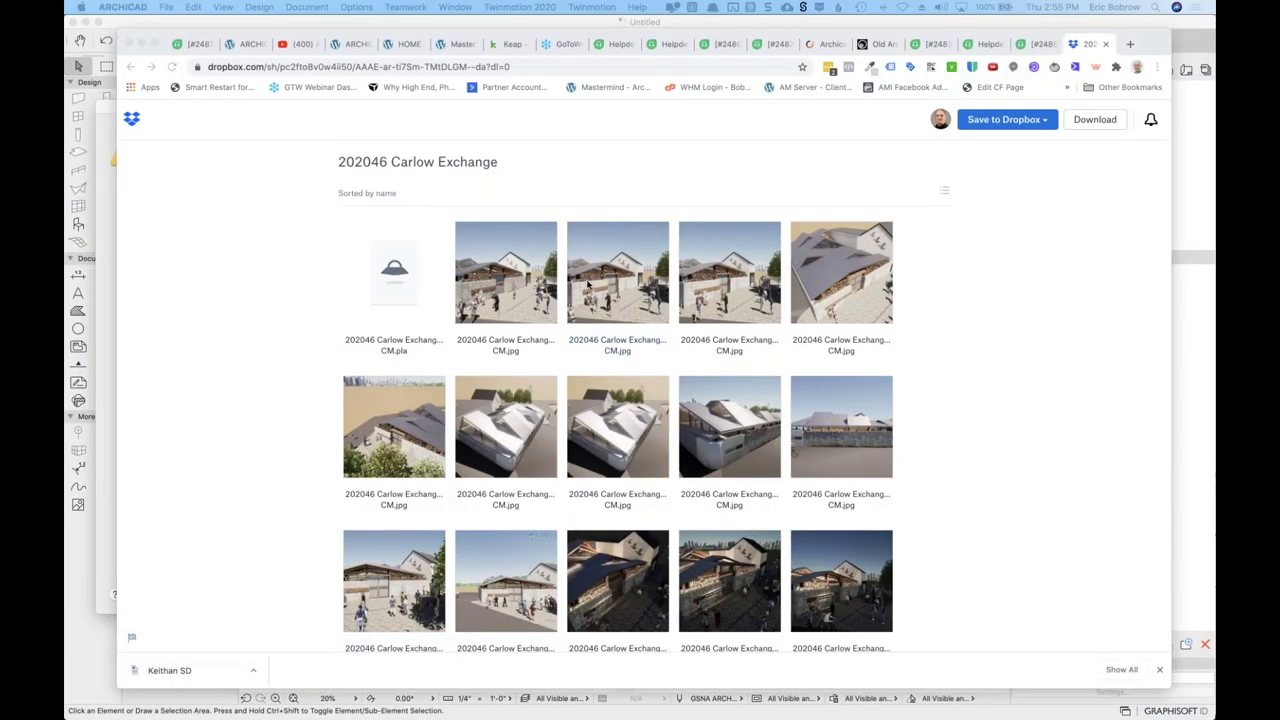
pyautogui.press('super+Tab')
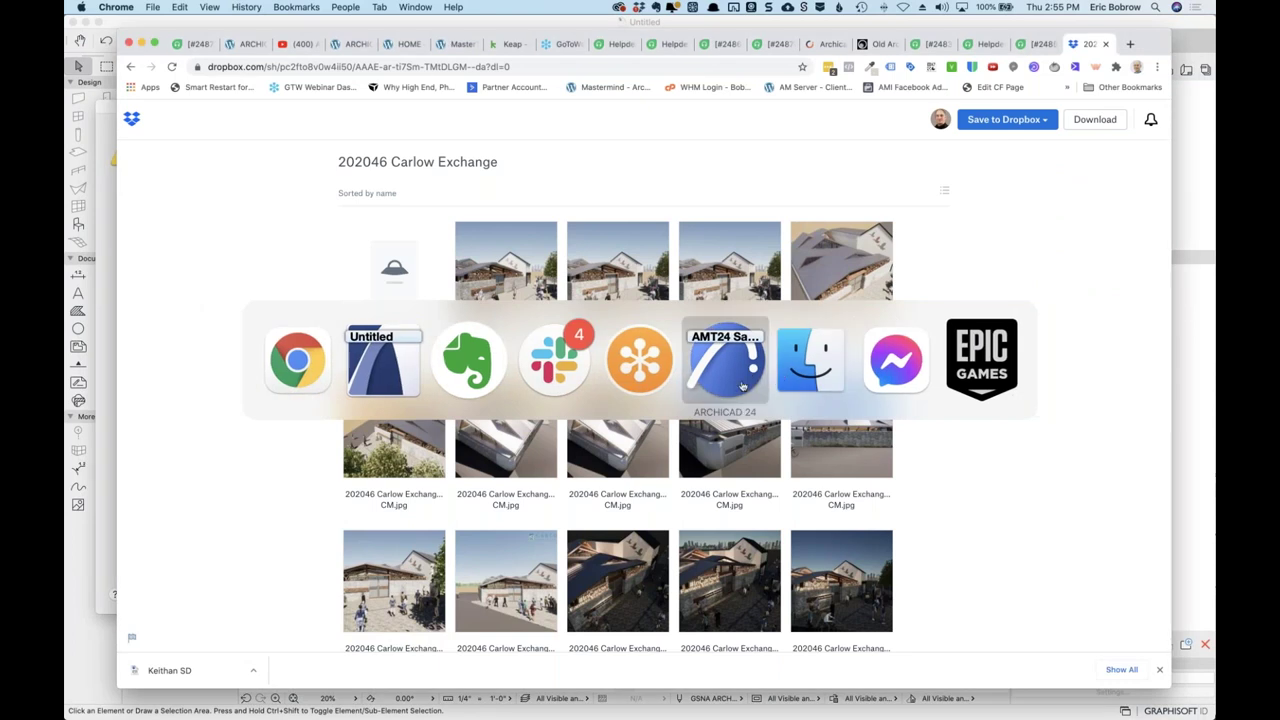
# Bring ARCHICAD 24 forward and browse File > Open to the 202046 Carlow Exchange folder.
pyautogui.click(742, 386)
pyautogui.click(172, 10)
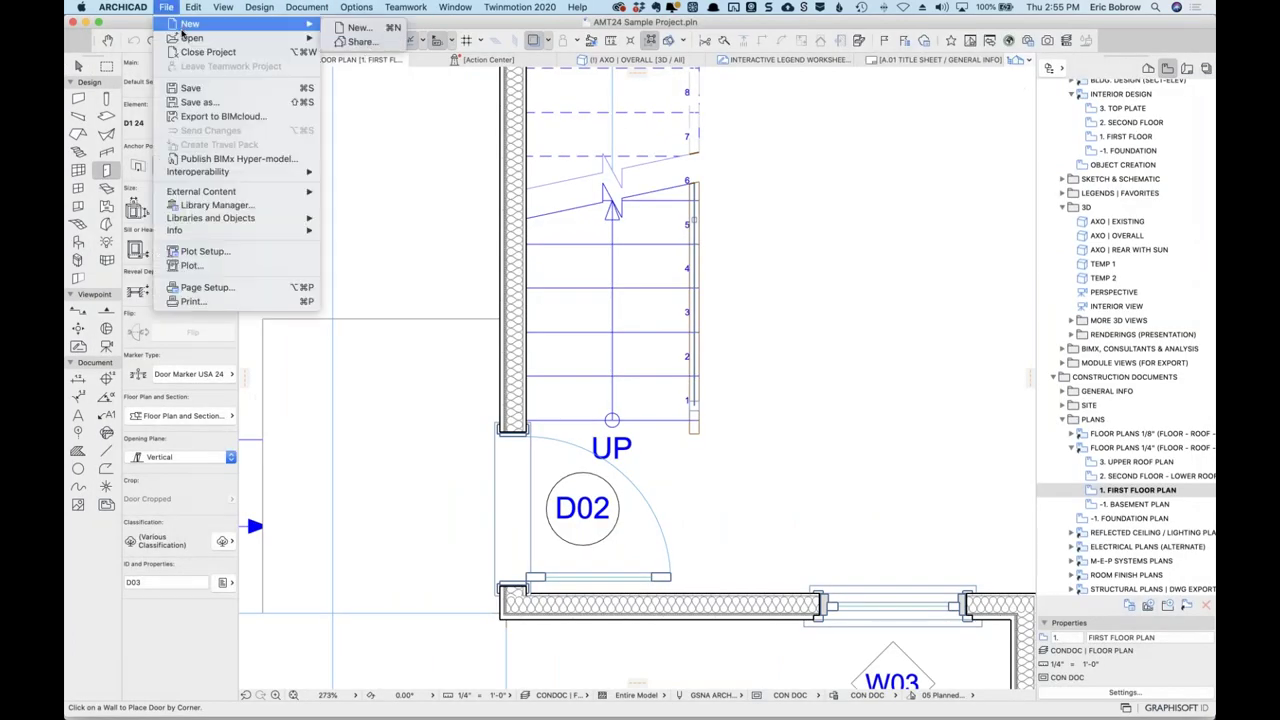
pyautogui.moveTo(185, 38)
pyautogui.click(374, 40)
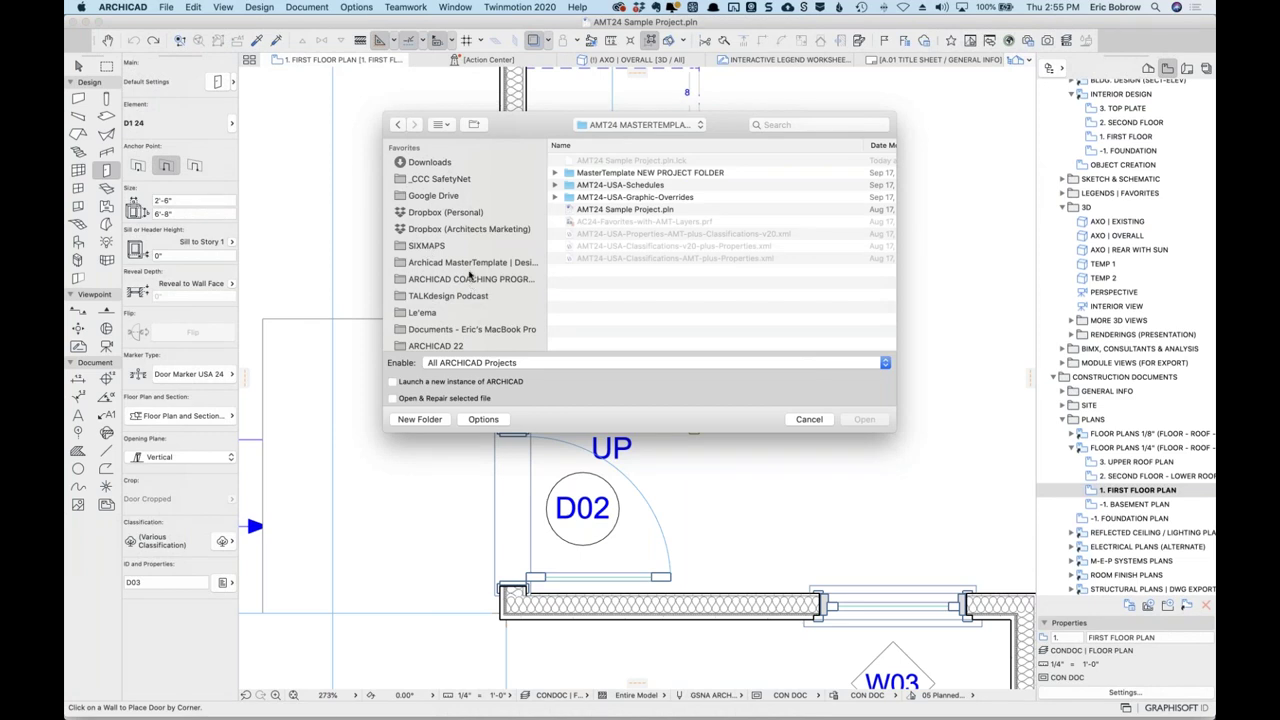
pyautogui.click(468, 232)
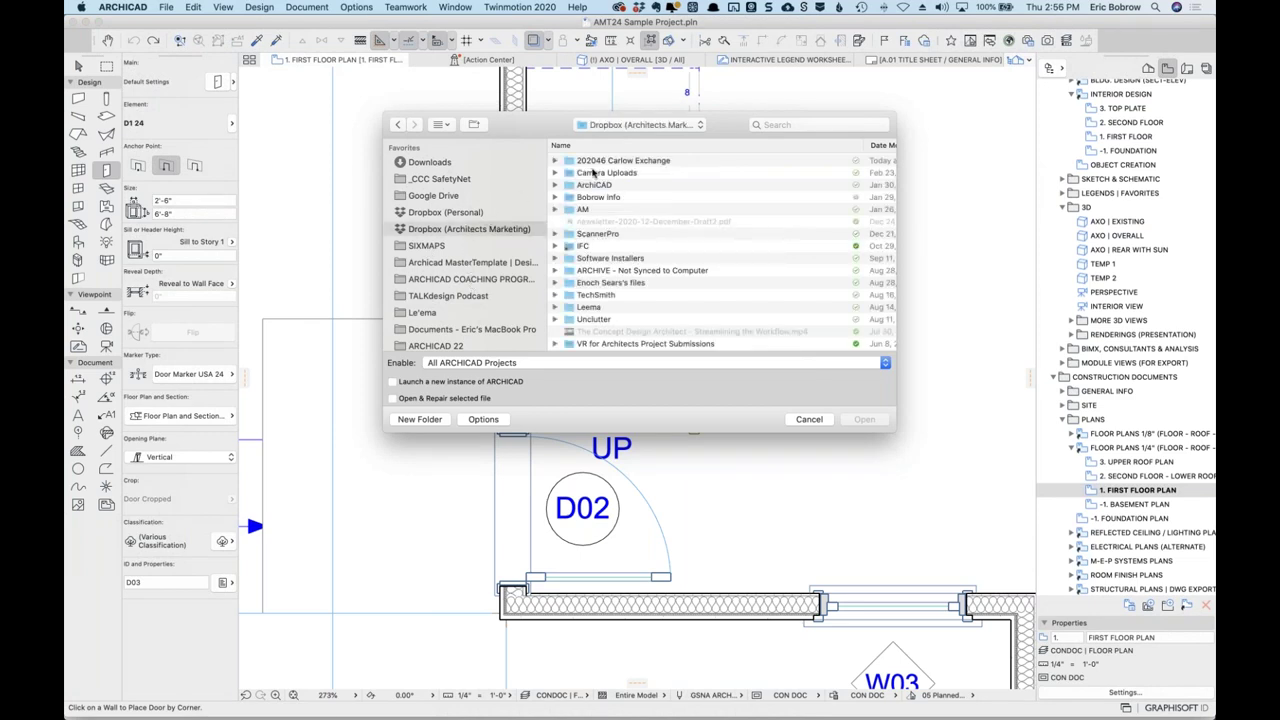
pyautogui.doubleClick(601, 161)
pyautogui.scroll(-5, 680, 303)
# Open the Part 8 .pla in a new instance, reading library elements directly from the archive.
pyautogui.click(708, 345)
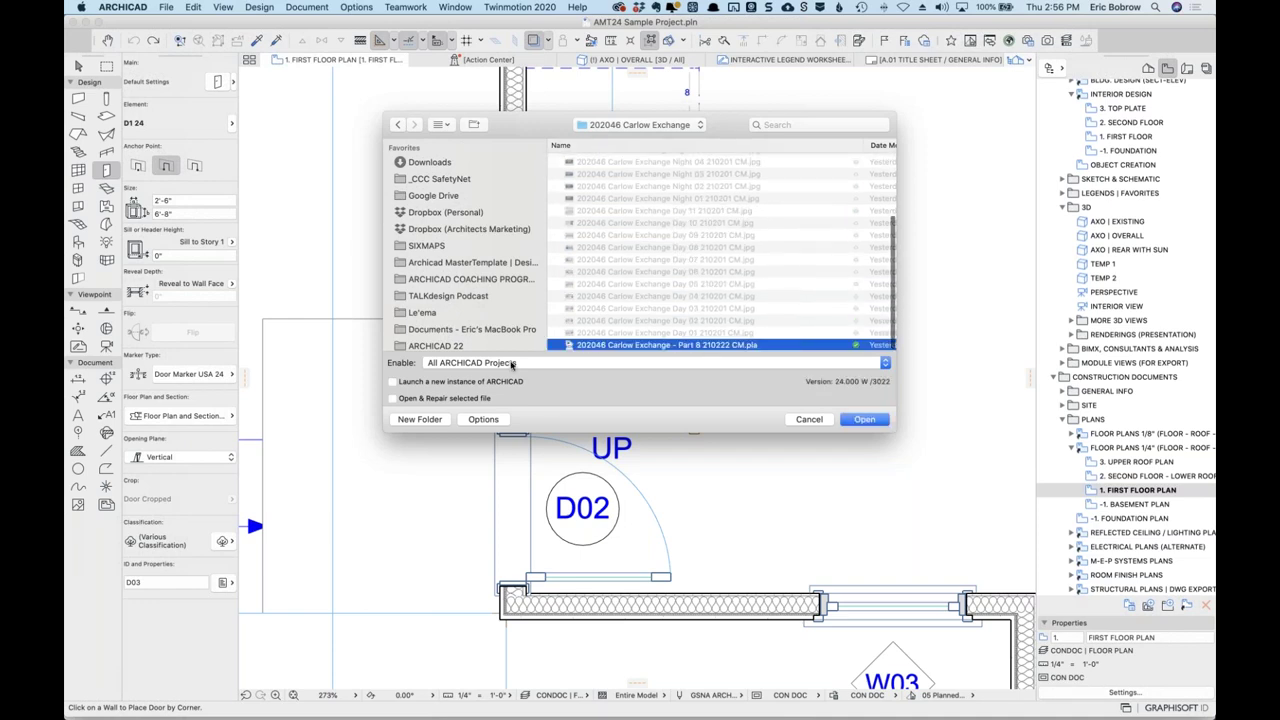
pyautogui.click(392, 382)
pyautogui.click(864, 418)
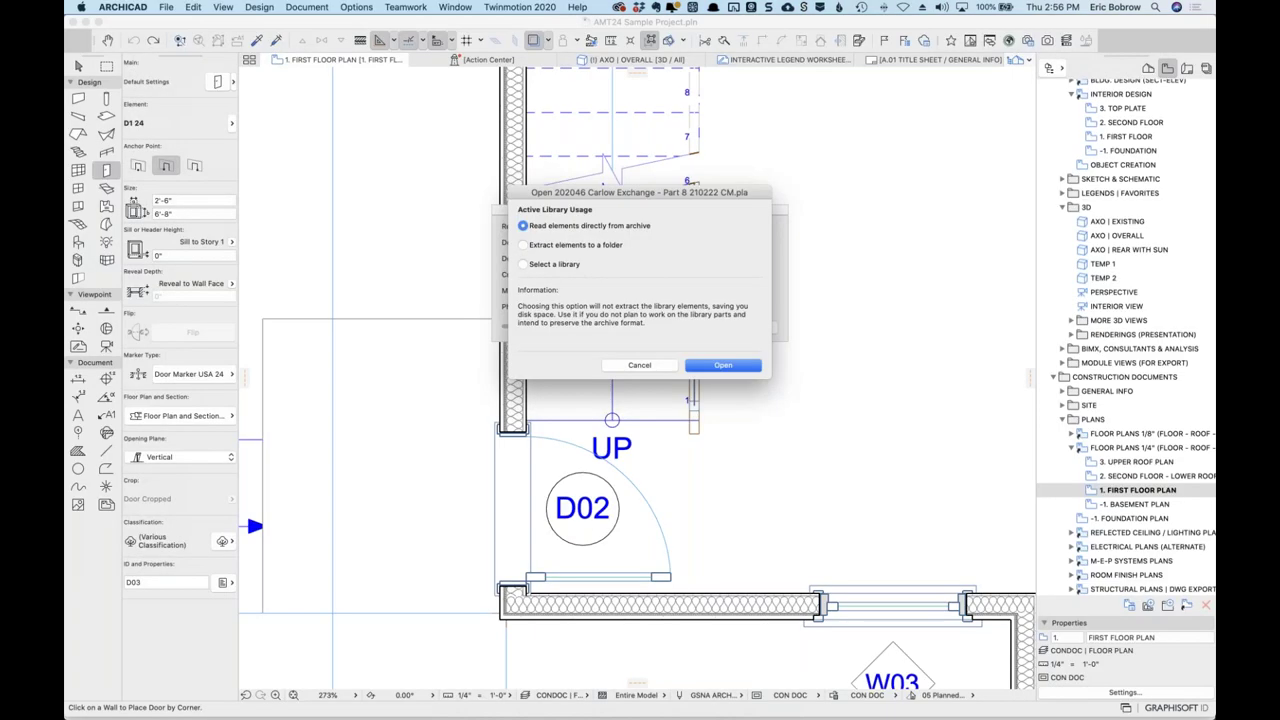
pyautogui.click(720, 366)
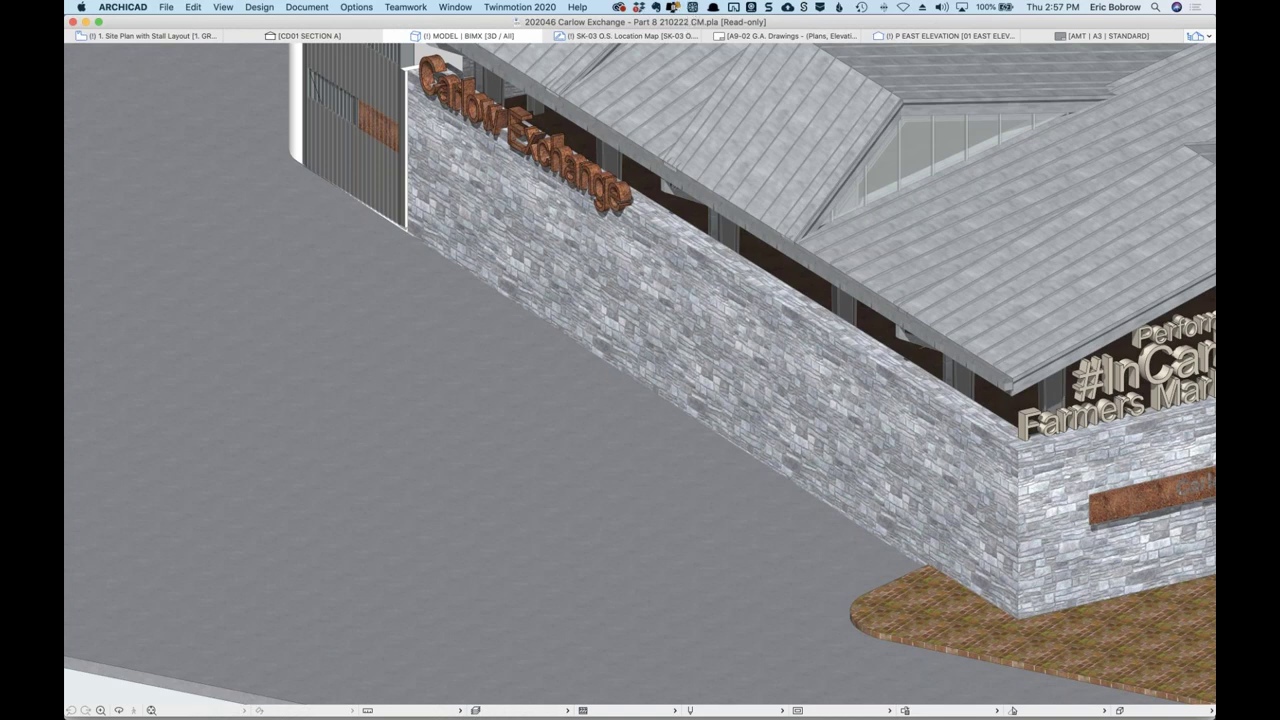
# Dismiss the CleanMyMac menu-bar panel and orbit to view the whole stone-walled building and site.
pyautogui.click(672, 8)
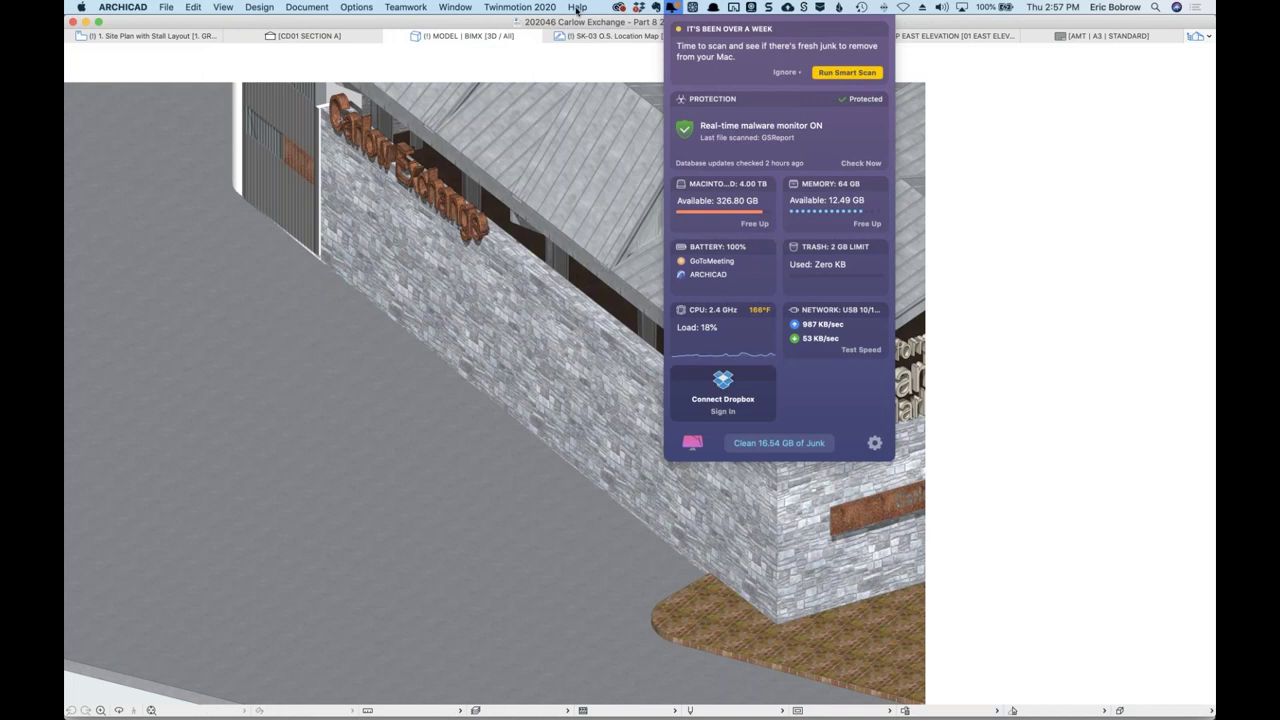
pyautogui.click(677, 7)
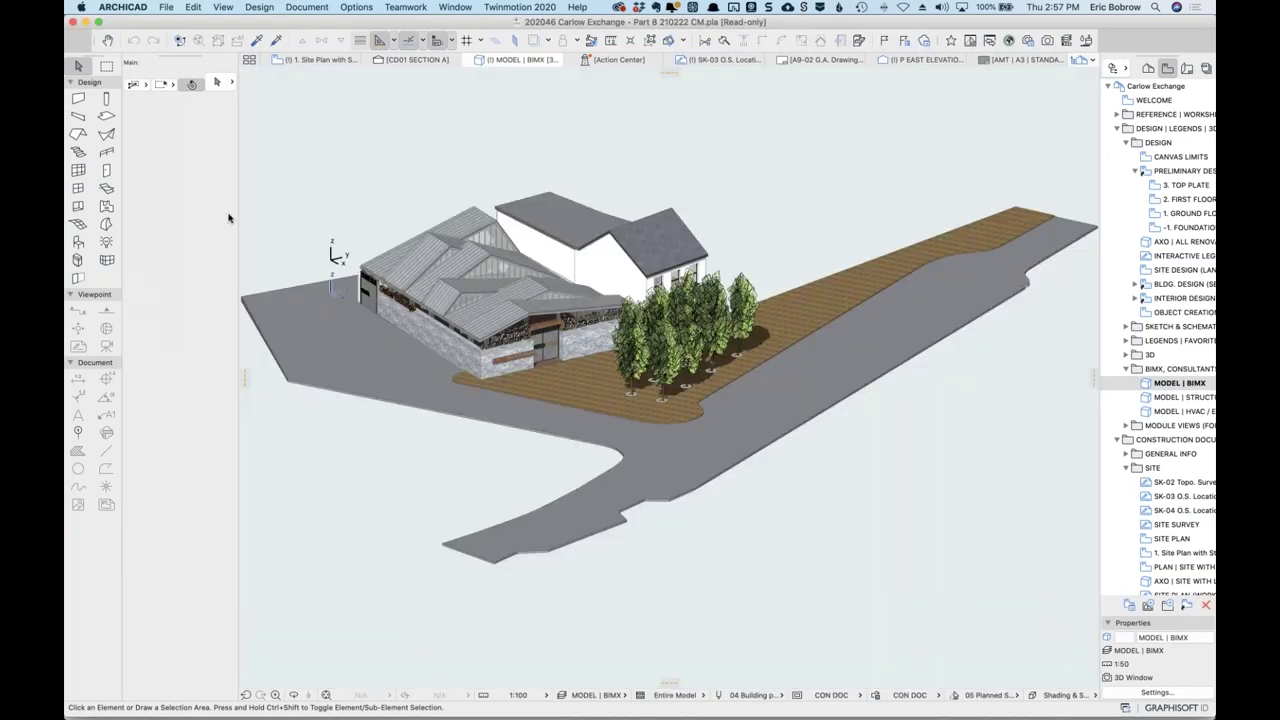
pyautogui.moveTo(250, 250)
pyautogui.keyDown('shift'); pyautogui.mouseDown(button='middle')
pyautogui.moveTo(817, 253)
pyautogui.moveTo(834, 240)
pyautogui.mouseUp(button='middle'); pyautogui.keyUp('shift')
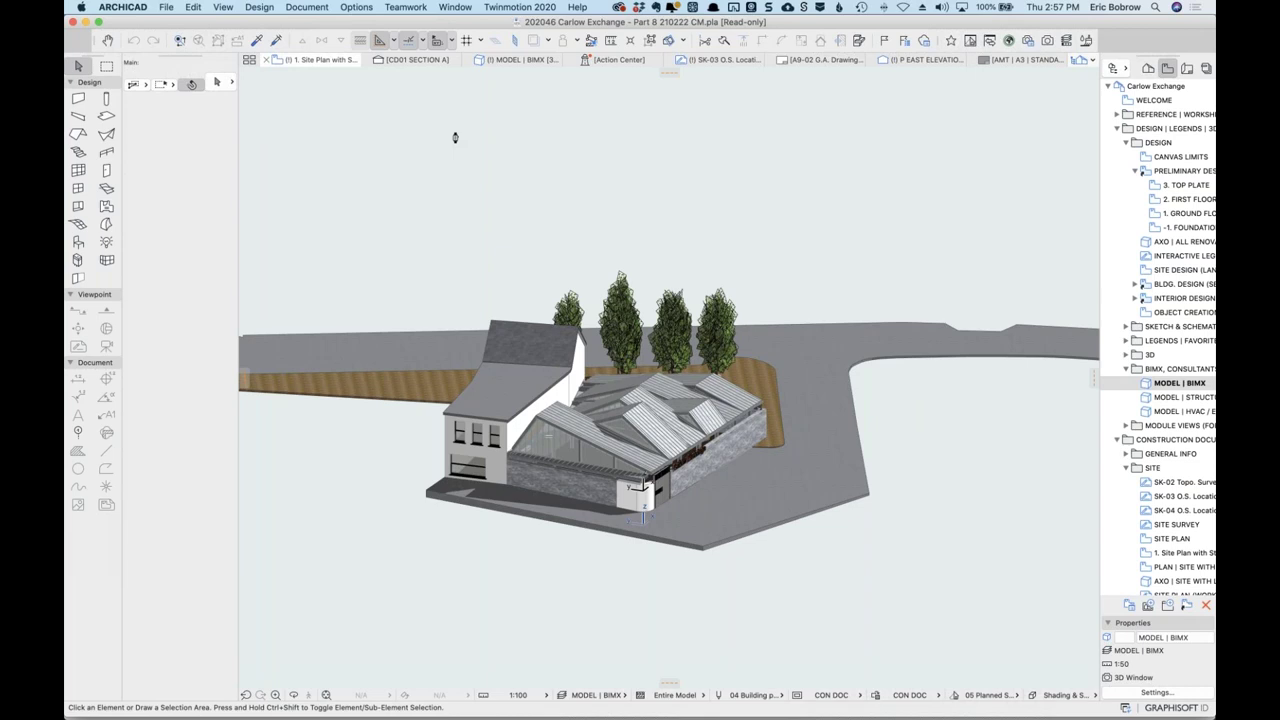
# Fit the Site Plan, zoom onto the car park's west wall, then step up to 2. FIRST FLOOR.
pyautogui.press('F2')
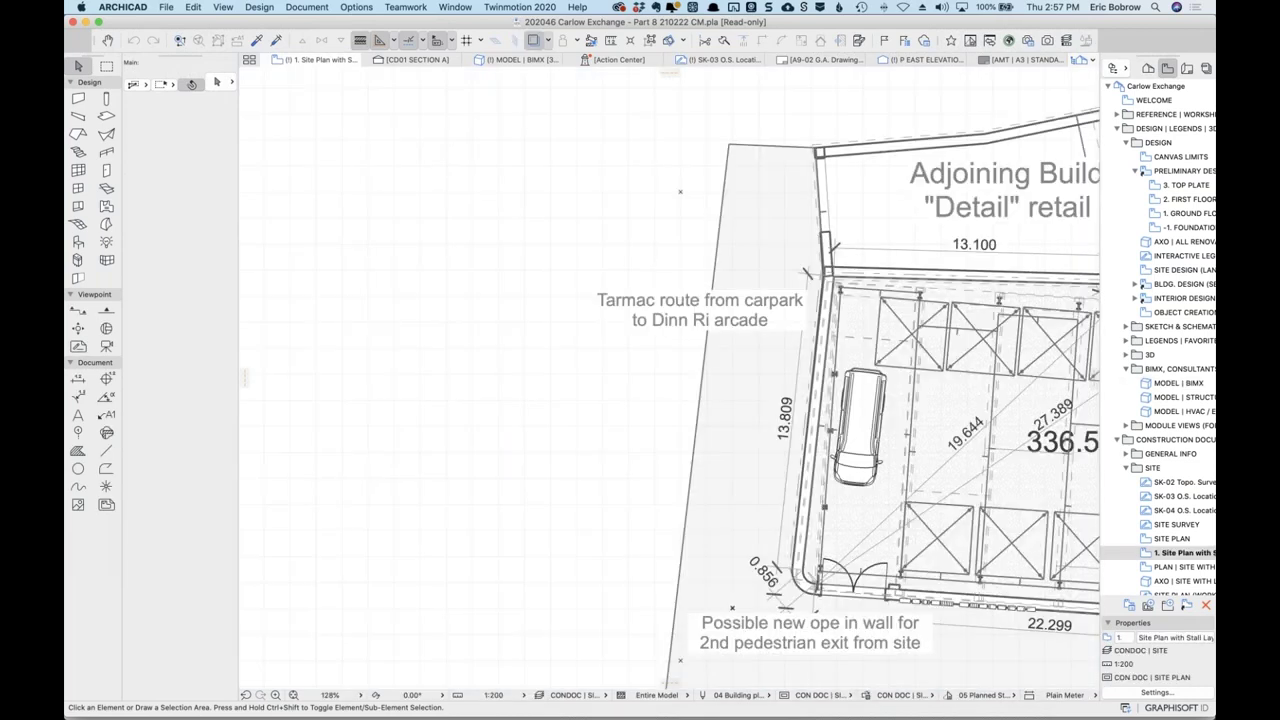
pyautogui.press('super+apostrophe')
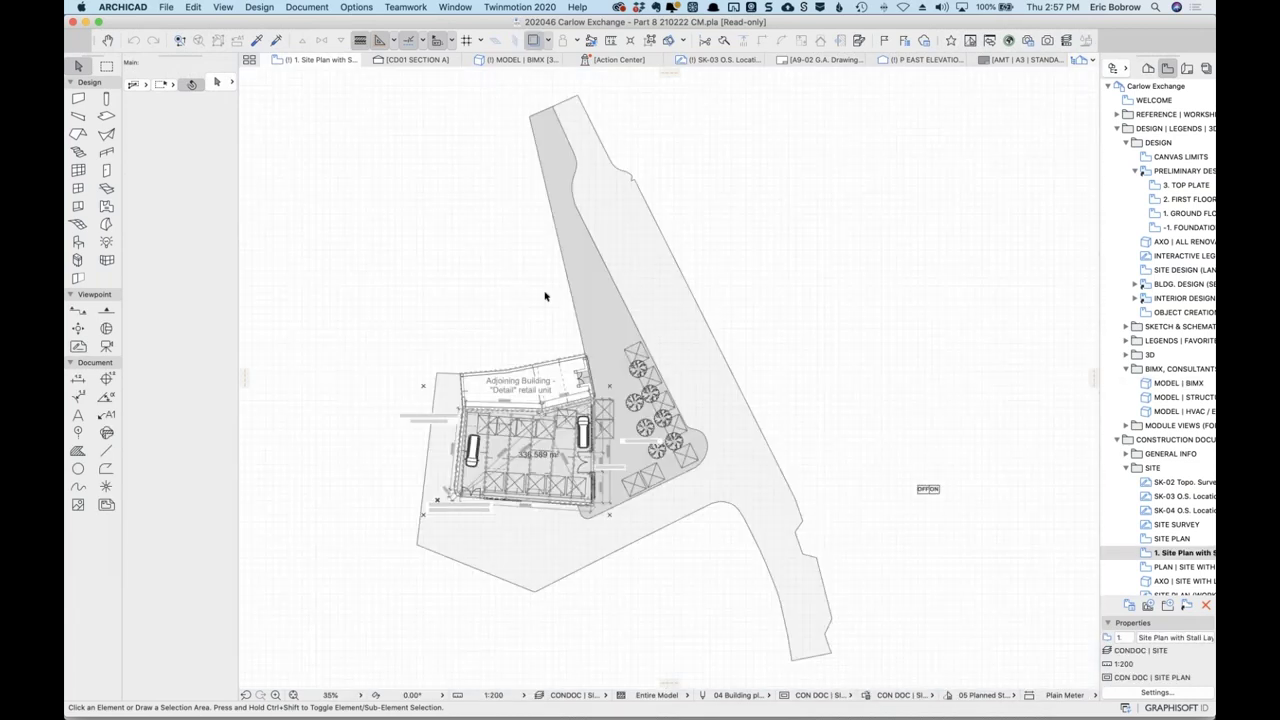
pyautogui.scroll(5, 537, 544)
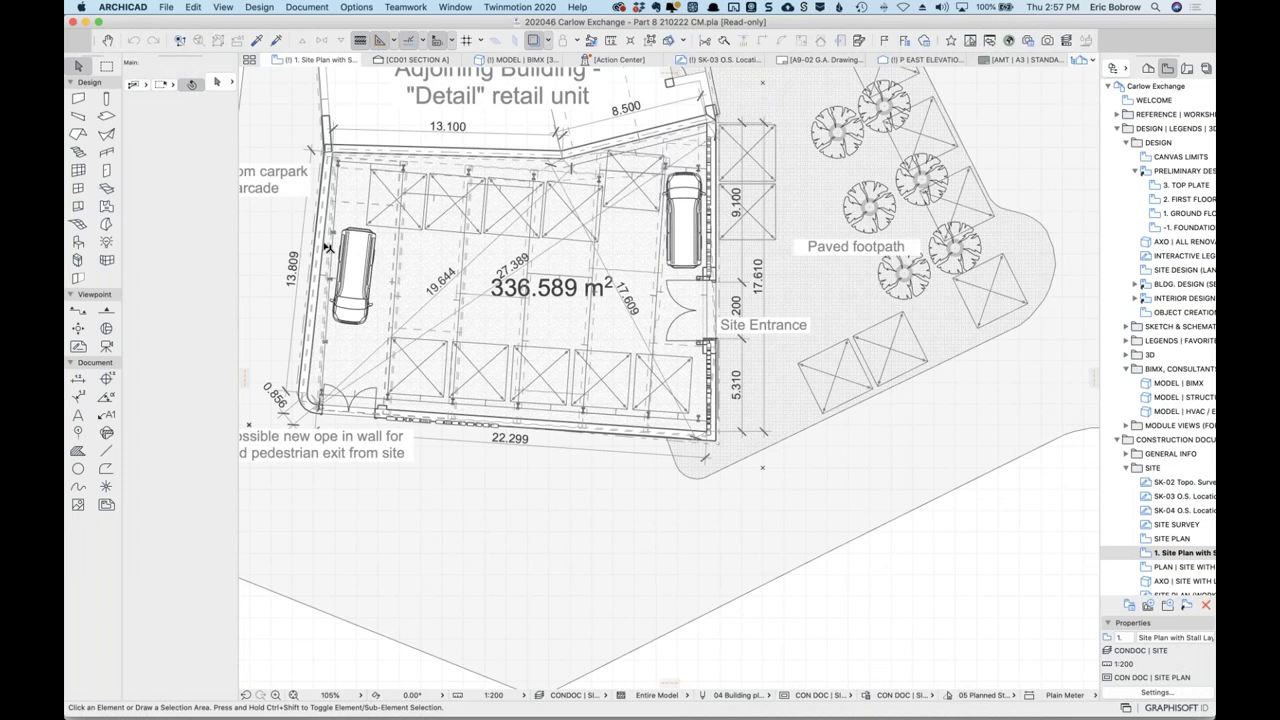
pyautogui.scroll(1, 322, 304)
pyautogui.scroll(5, 322, 304)
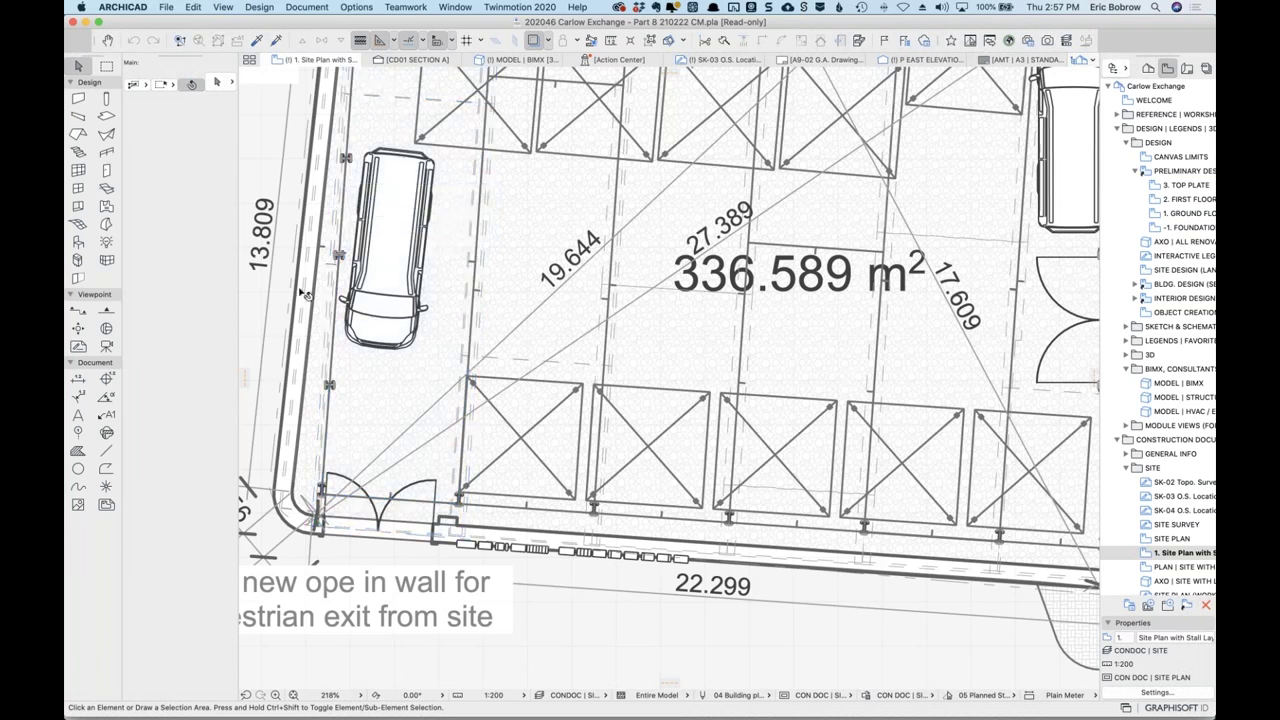
pyautogui.moveTo(376, 378); pyautogui.dragTo(534, 482, button='middle')
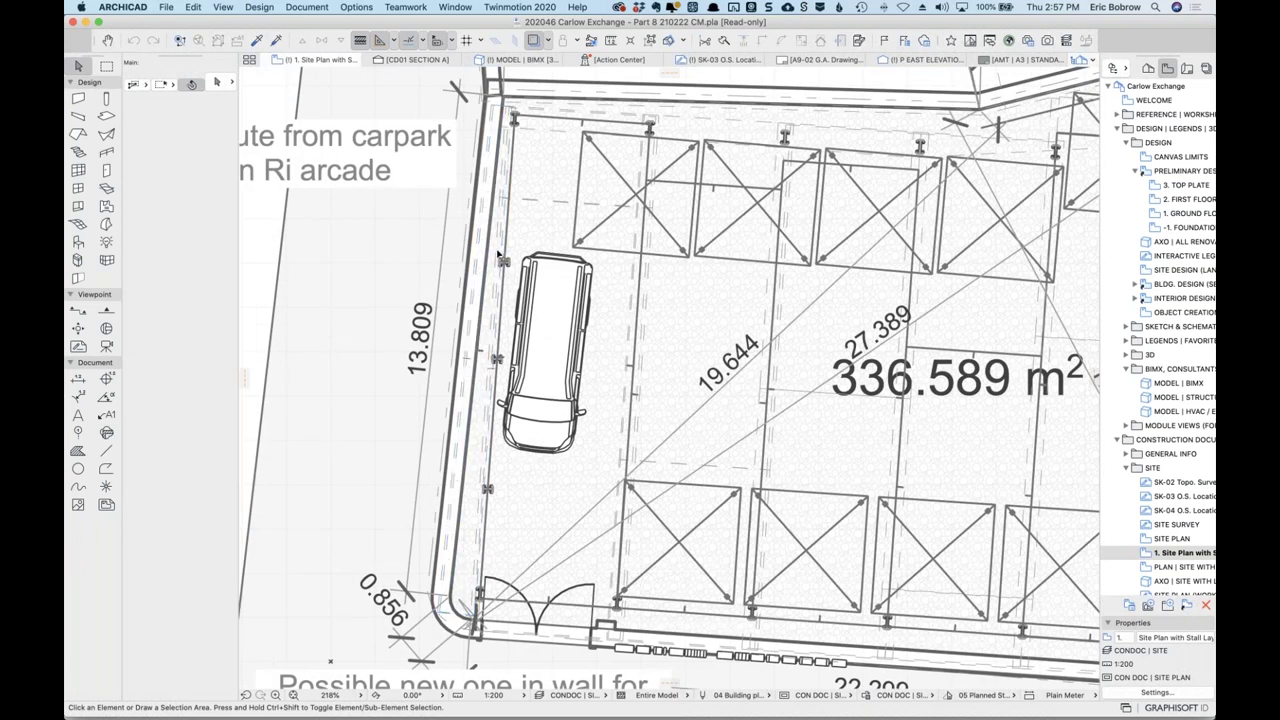
pyautogui.moveTo(496, 108)
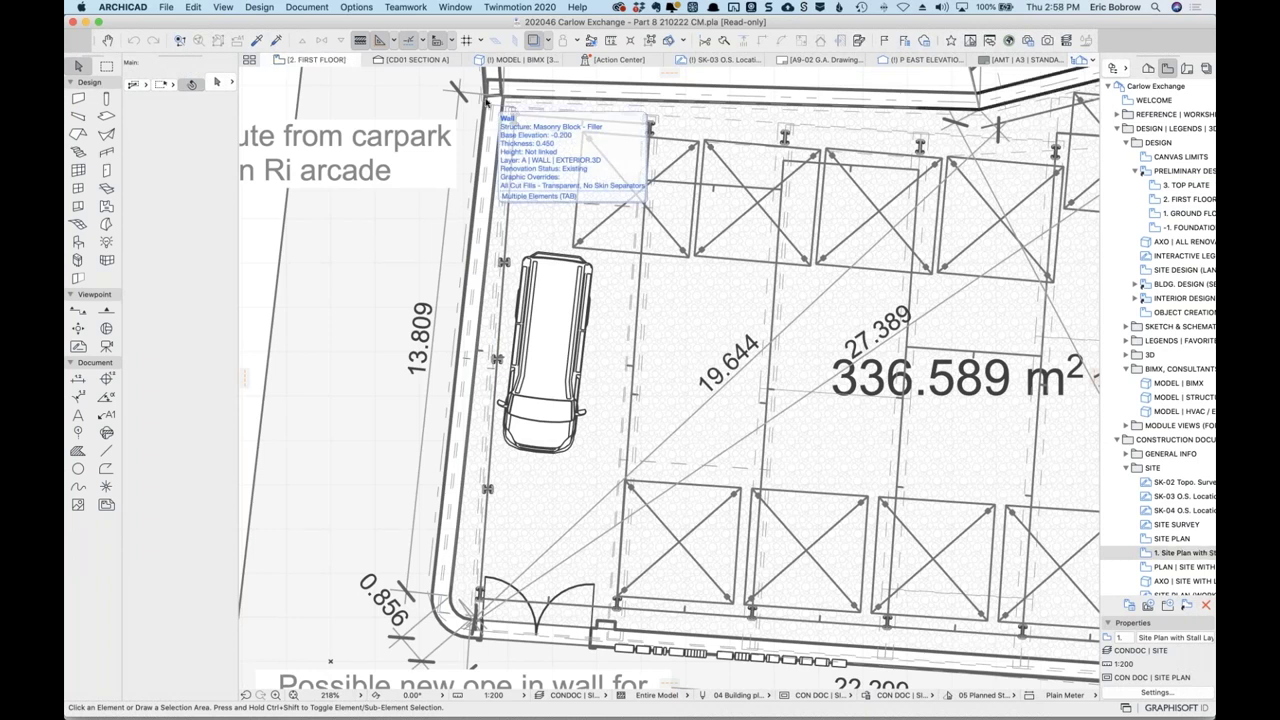
pyautogui.press('super+Up')
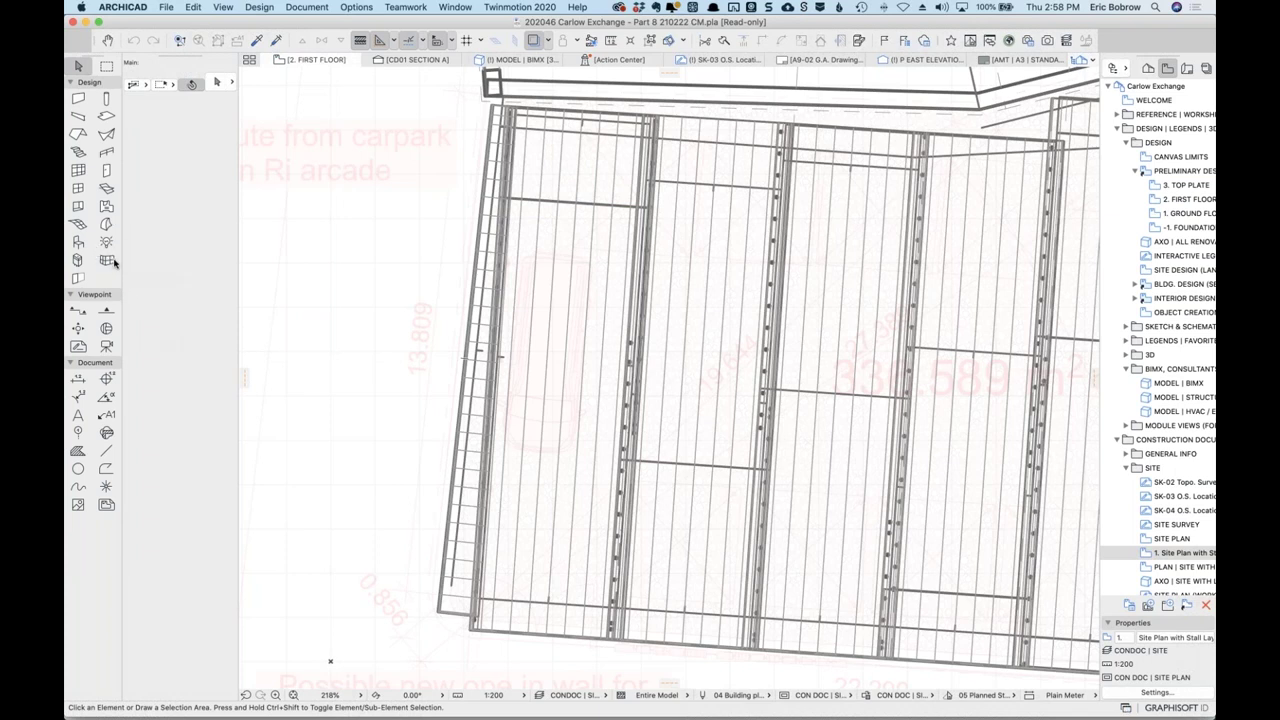
# Select all curtain walls and the left-edge purlin, then clear the selection.
pyautogui.click(79, 170)
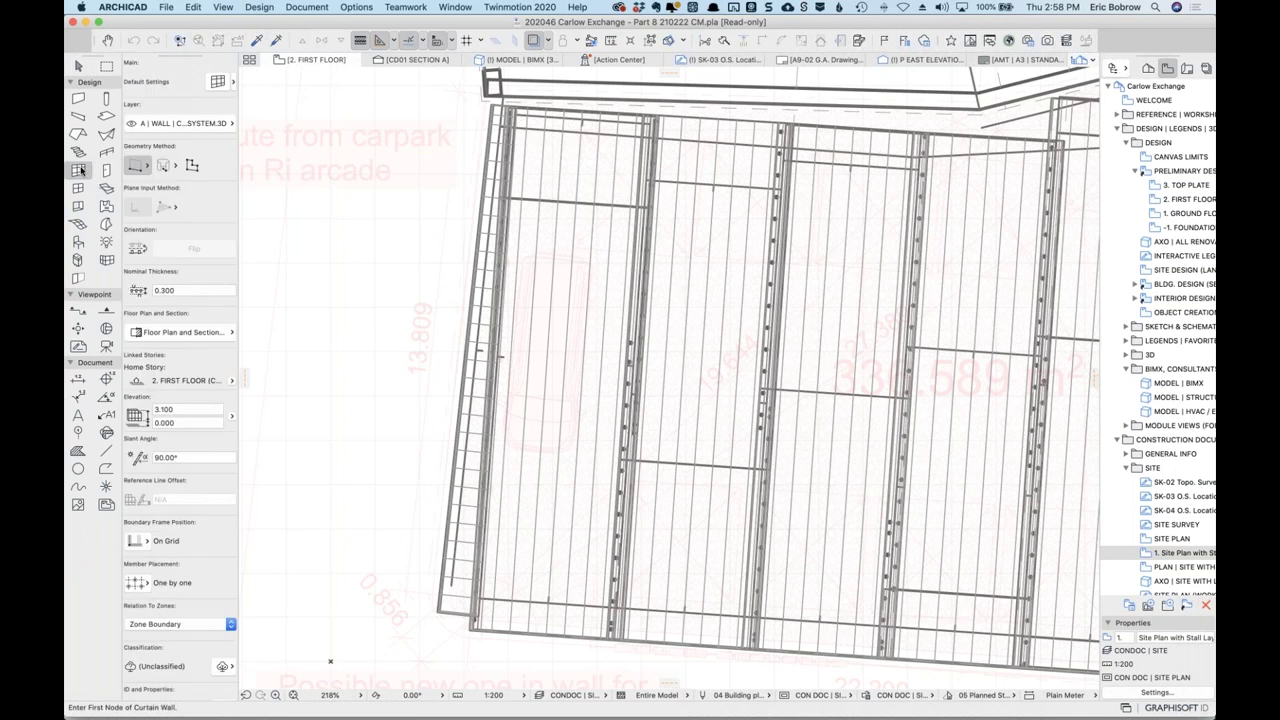
pyautogui.press('super+a')
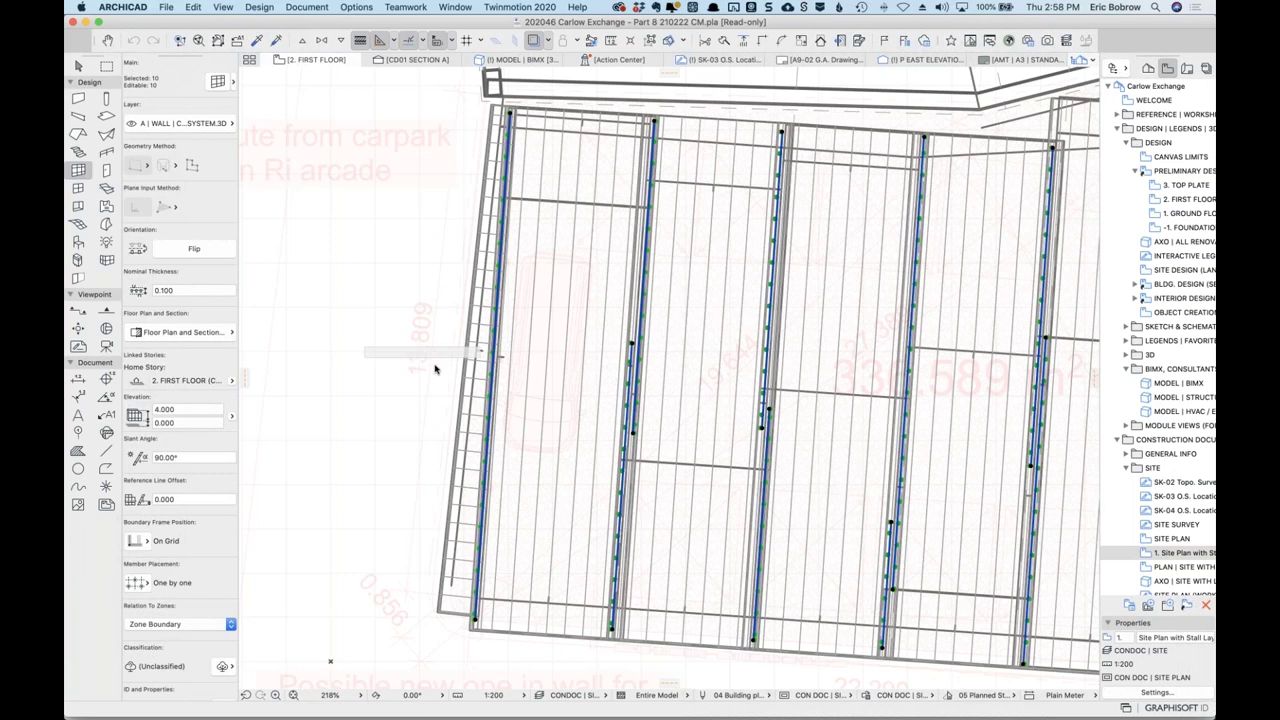
pyautogui.press('Escape')
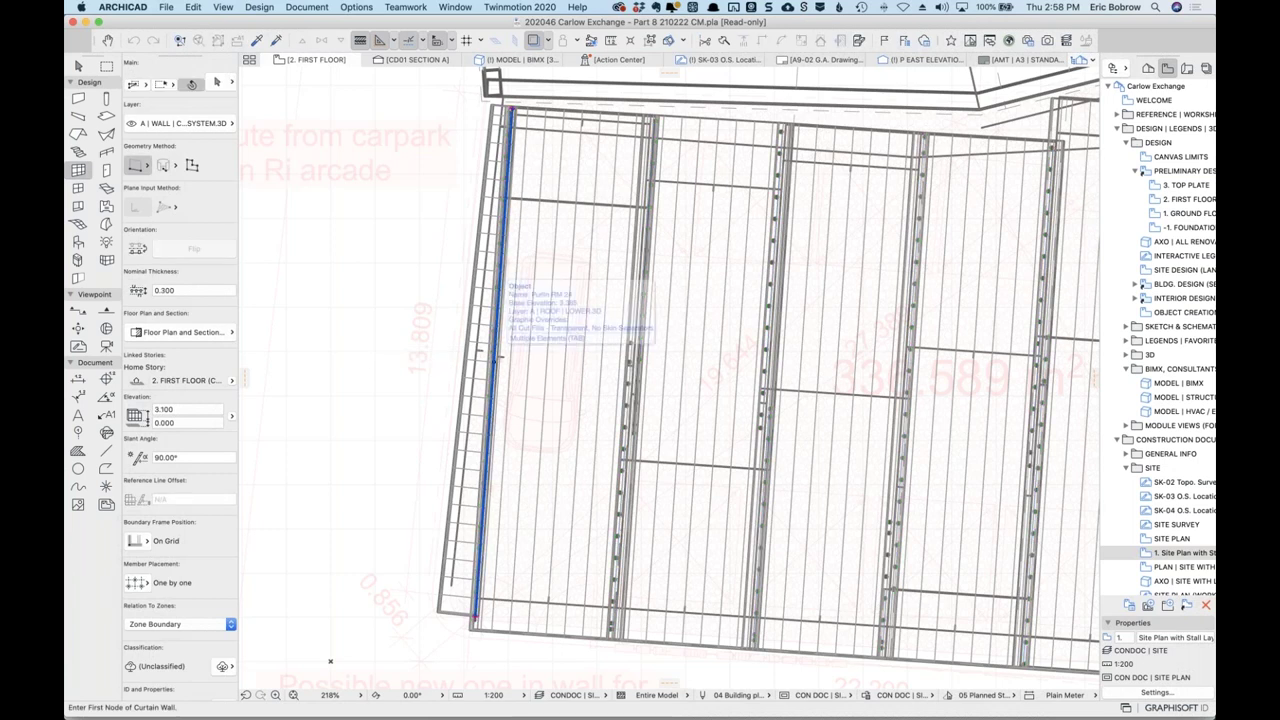
pyautogui.keyDown('shift'); pyautogui.click(495, 359); pyautogui.keyUp('shift')
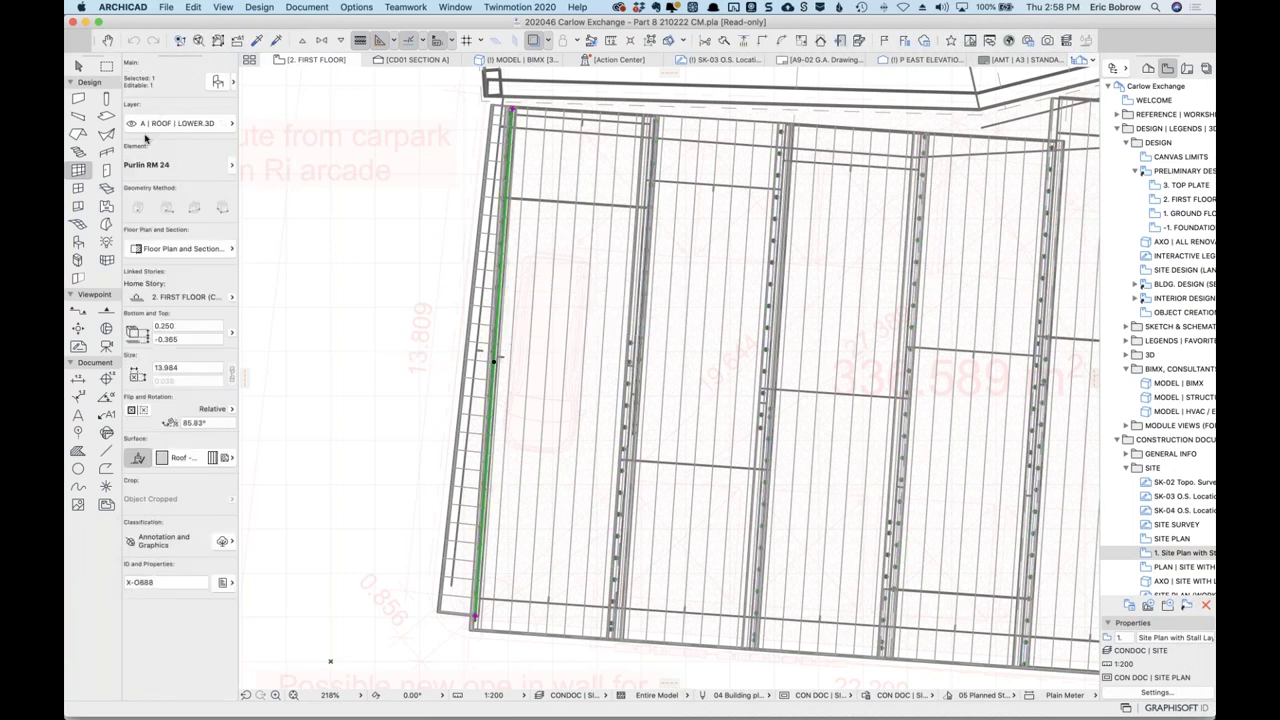
pyautogui.press('Escape')
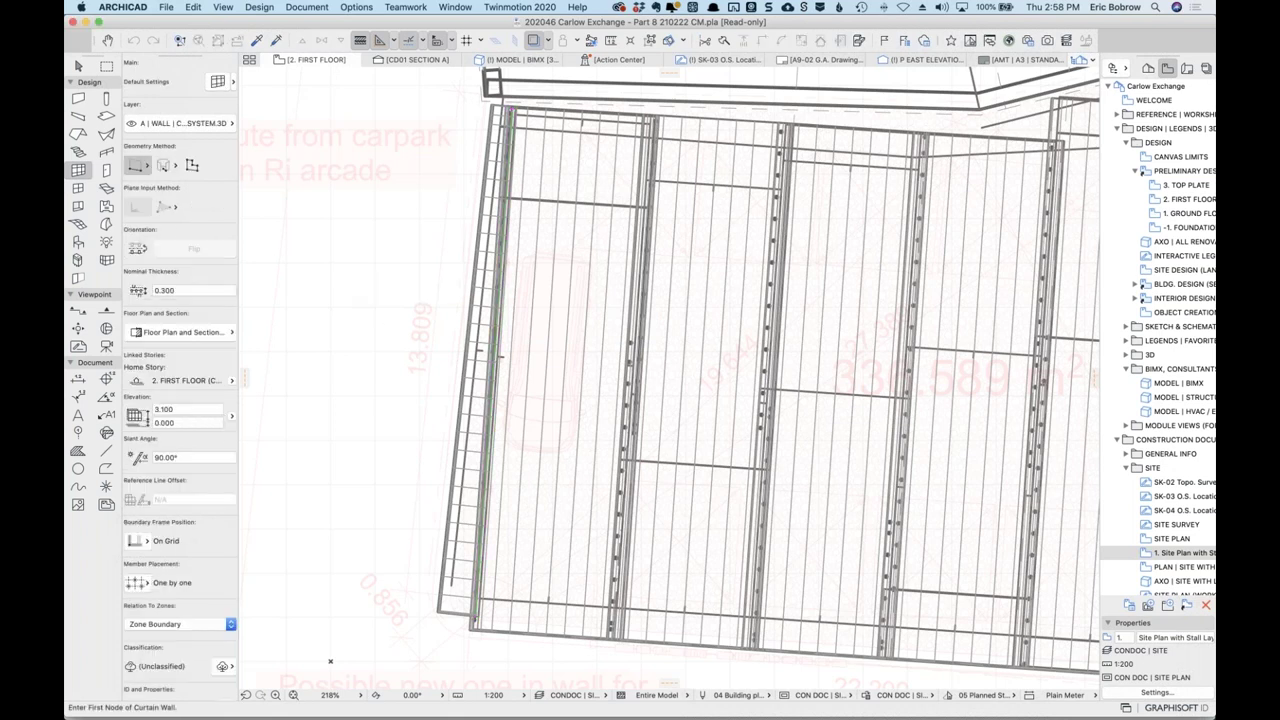
pyautogui.scroll(6, 492, 340)
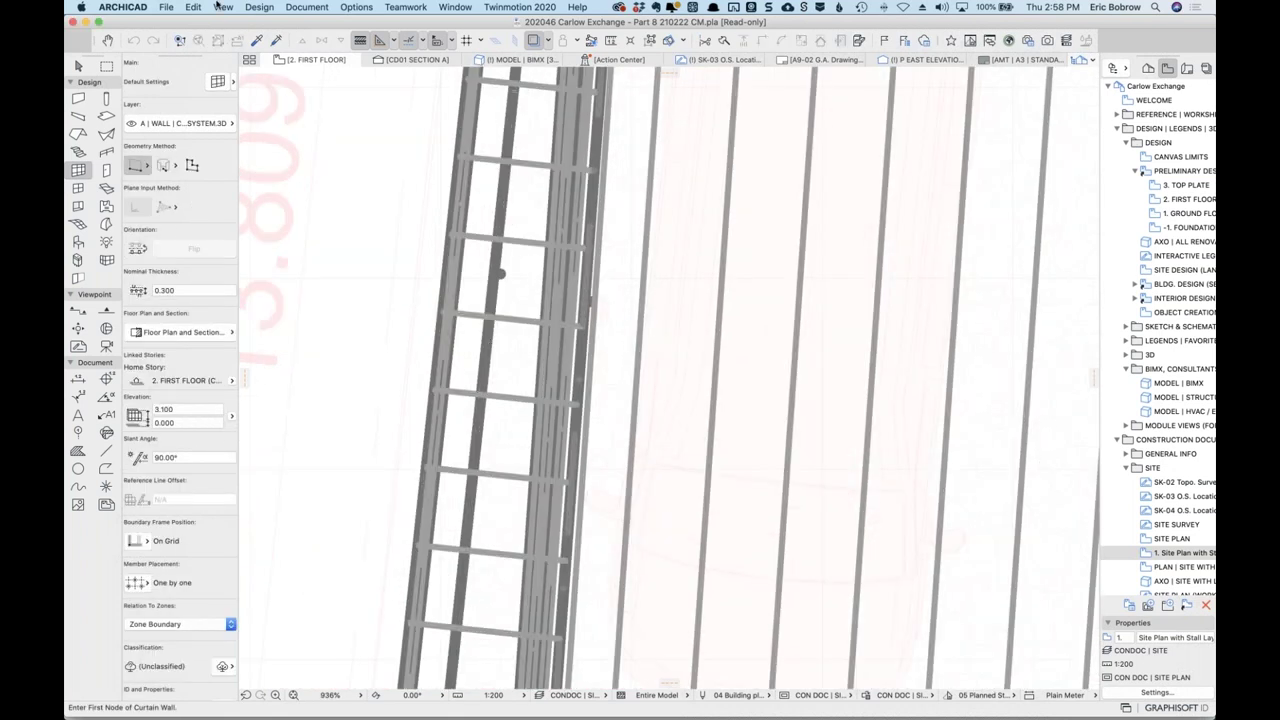
# Turn off True Line Weight so plan lines draw thin.
pyautogui.click(222, 7)
pyautogui.moveTo(323, 22)
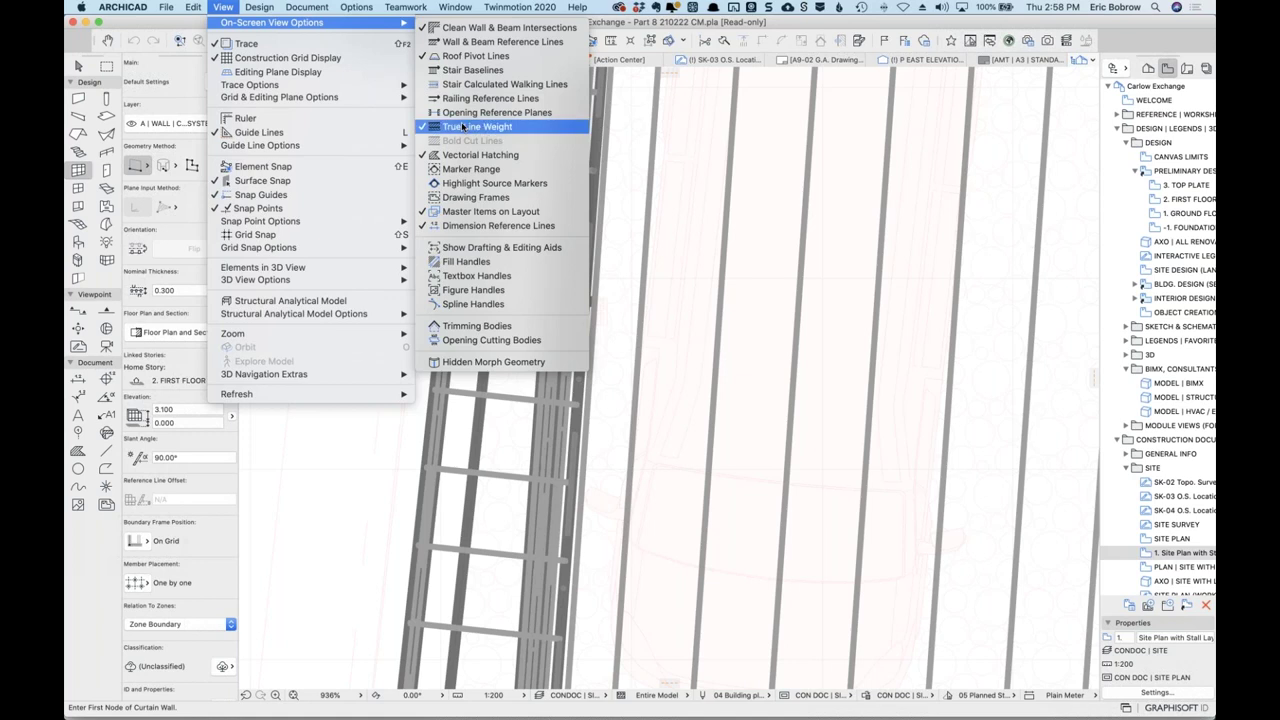
pyautogui.click(462, 127)
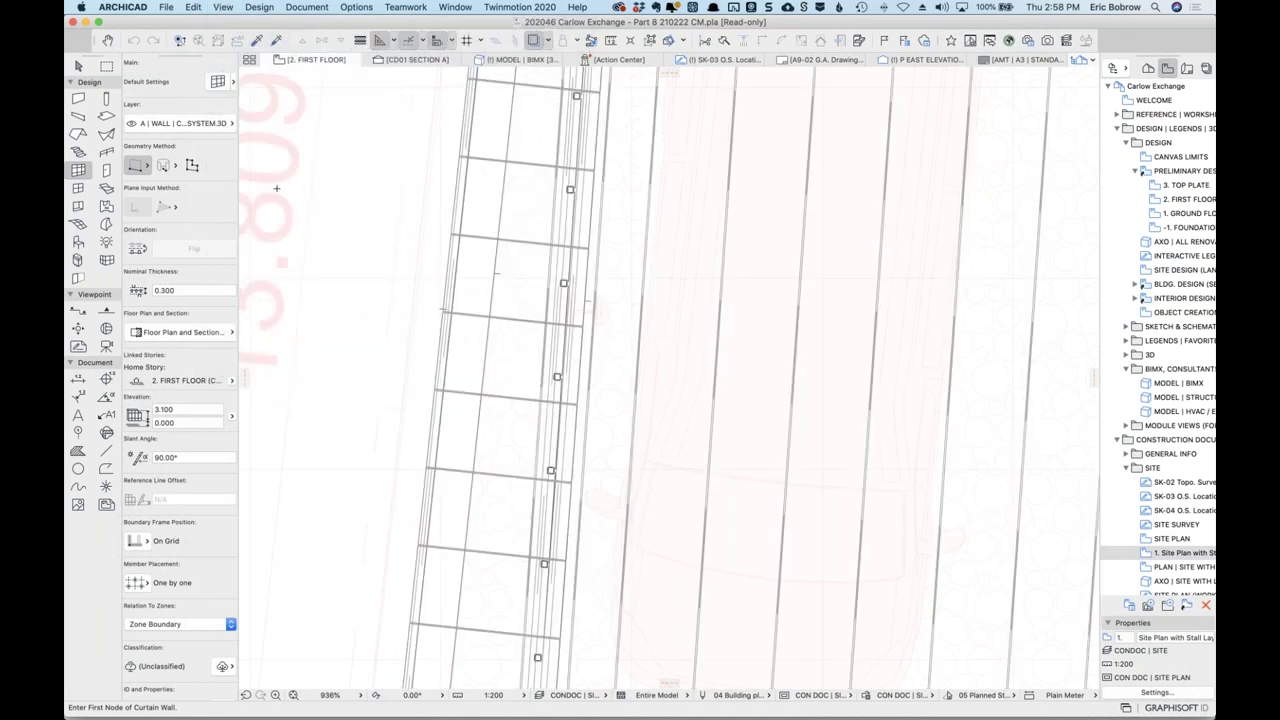
# Copy the leftmost curtain wall 3 to the left, then return to the 3D model view.
pyautogui.press('super+a')
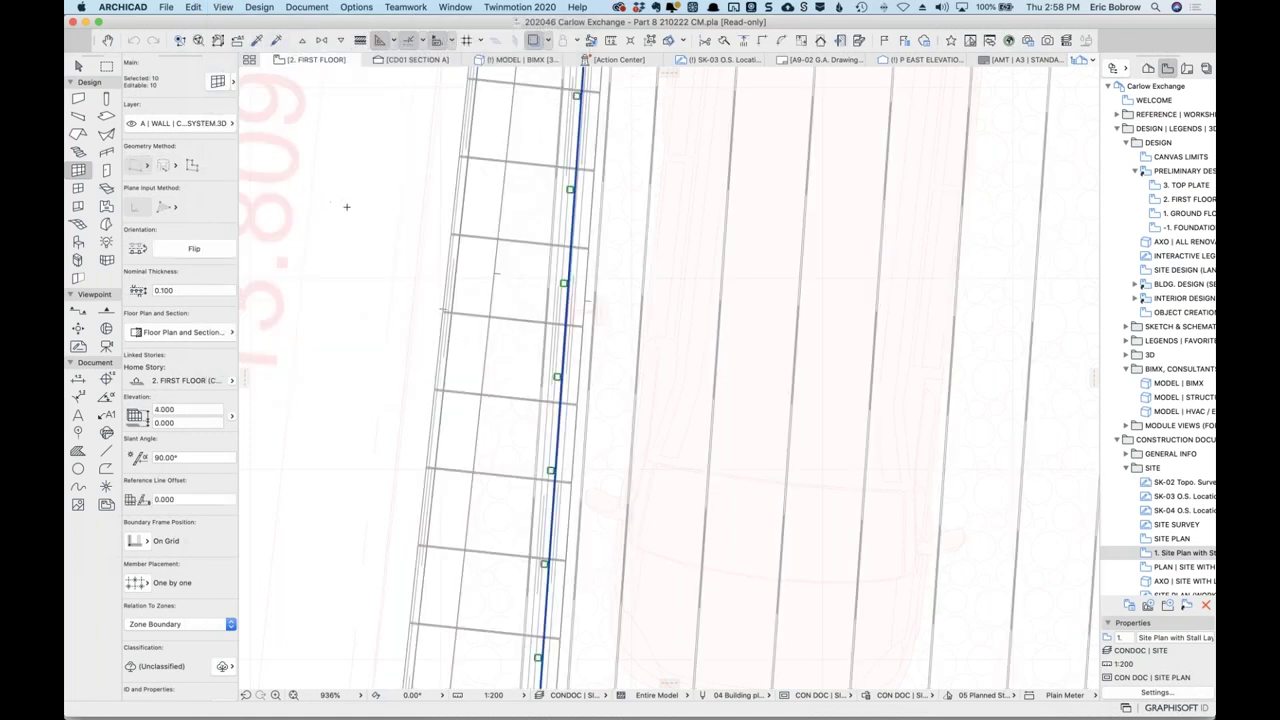
pyautogui.press('Escape')
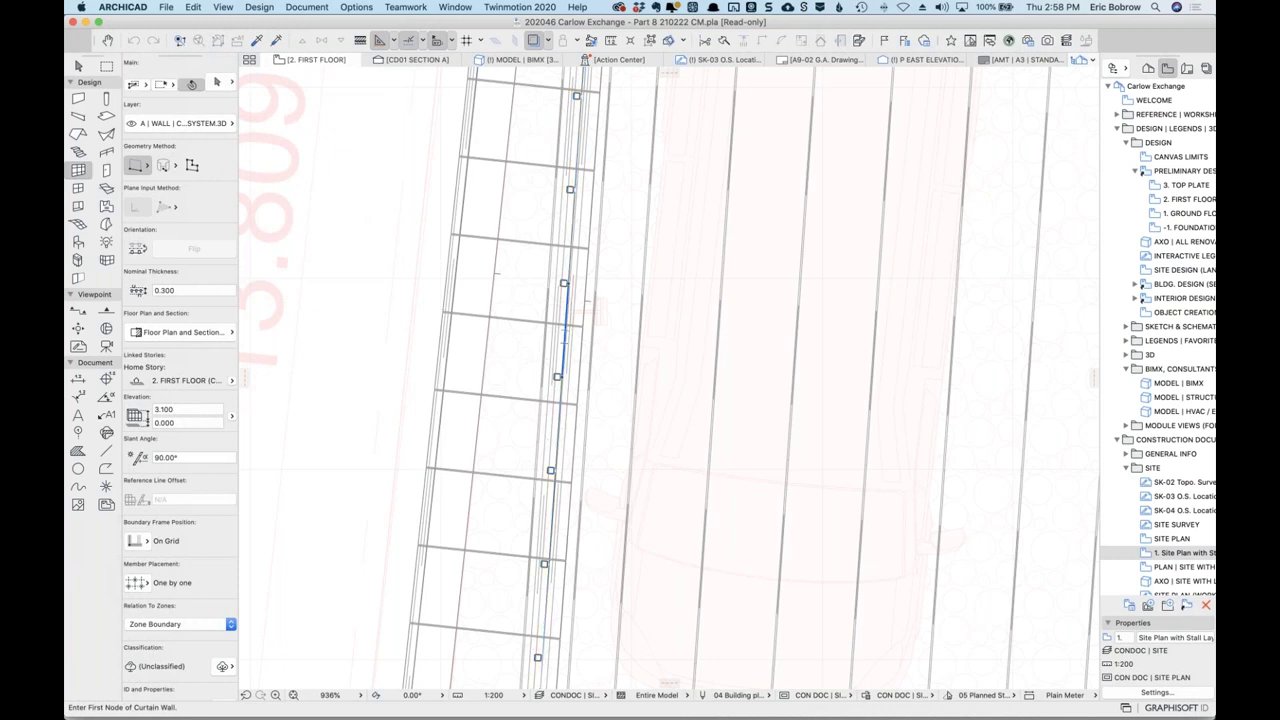
pyautogui.click(567, 328)
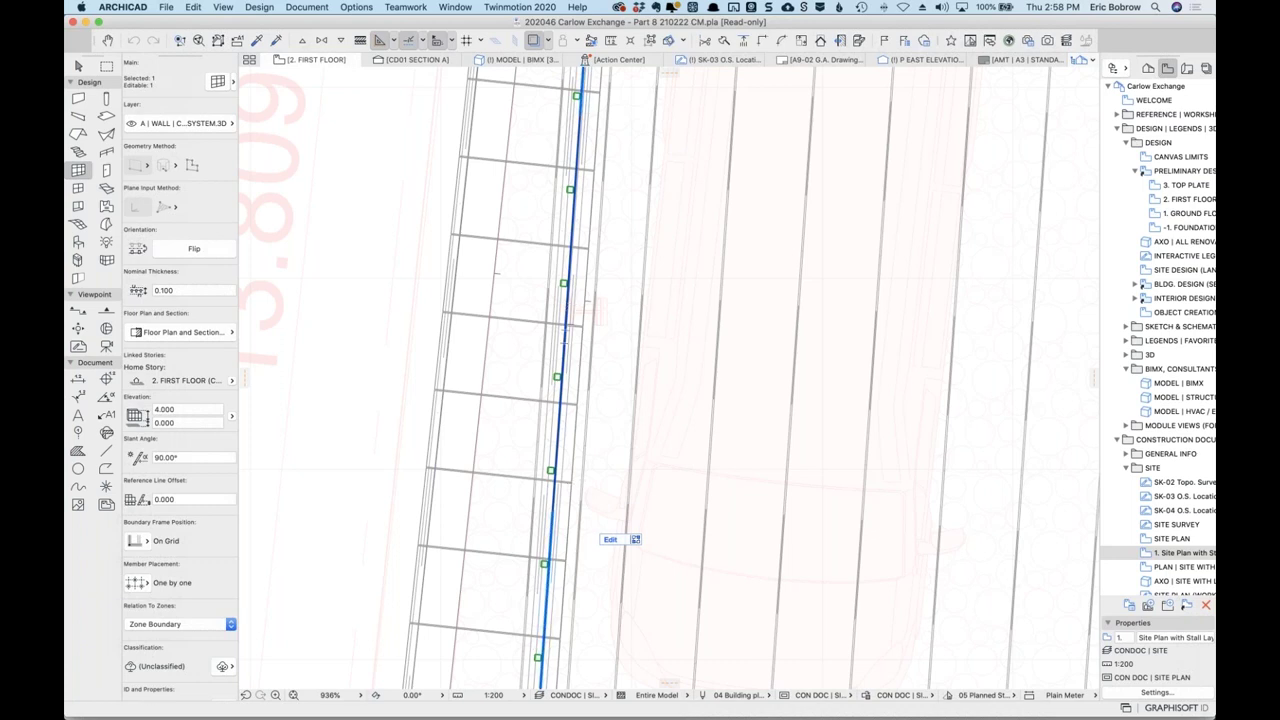
pyautogui.press('super+d')
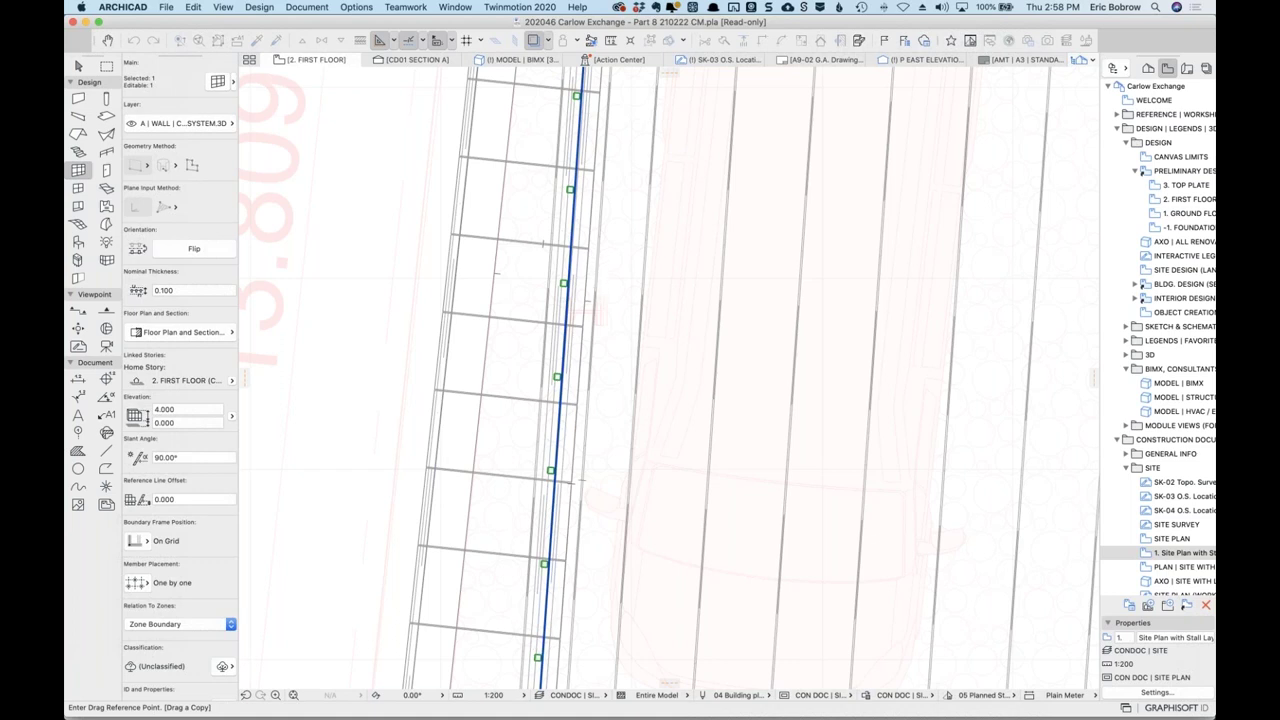
pyautogui.click(572, 275)
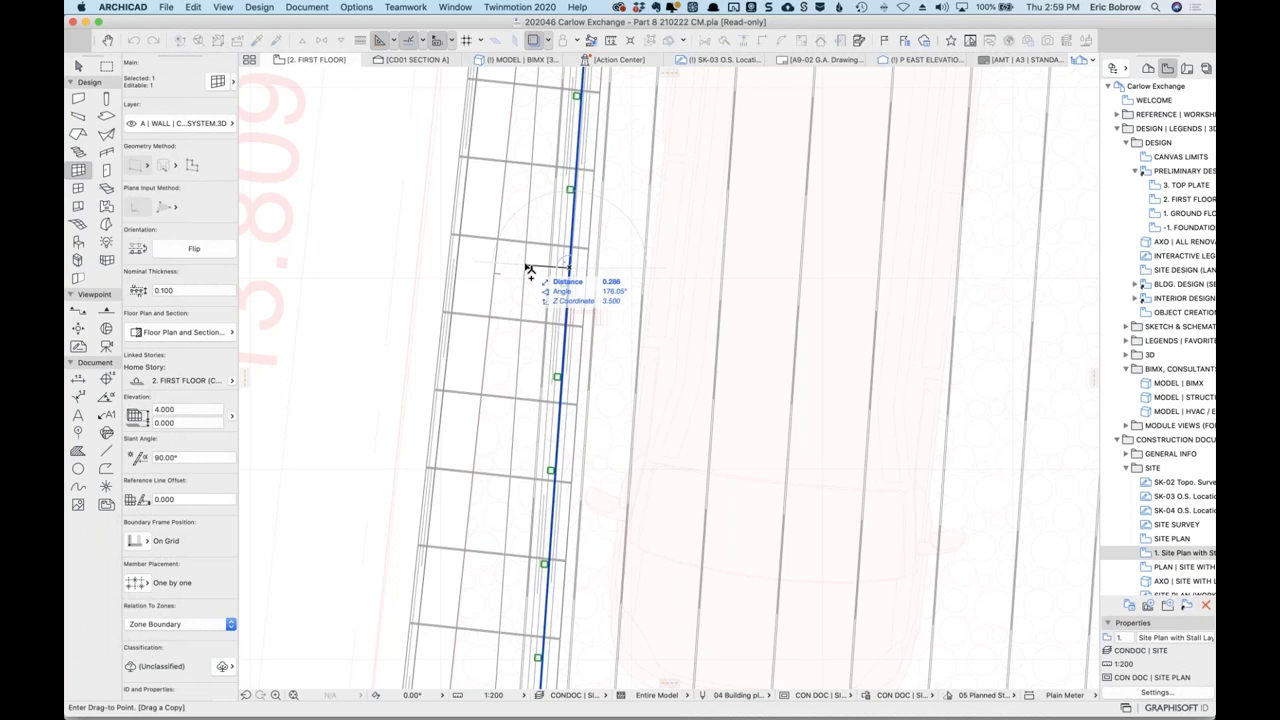
pyautogui.write('300')
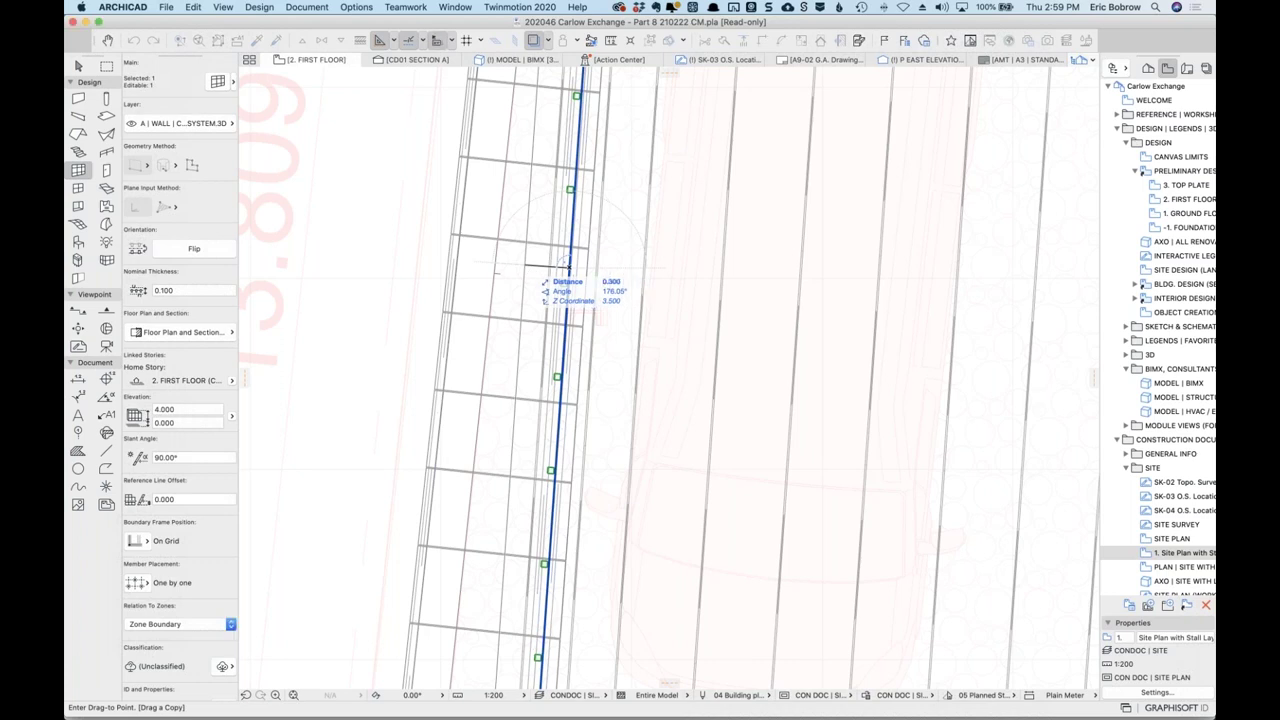
pyautogui.press('Return')
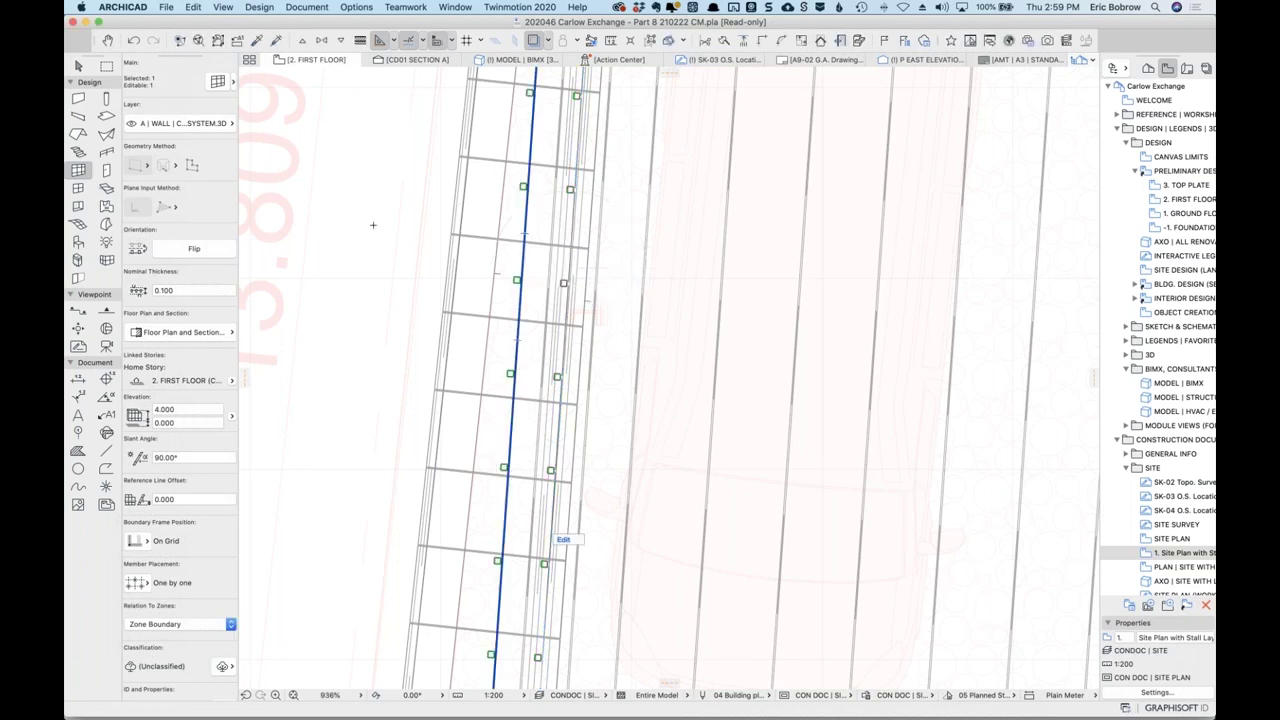
pyautogui.press('Escape')
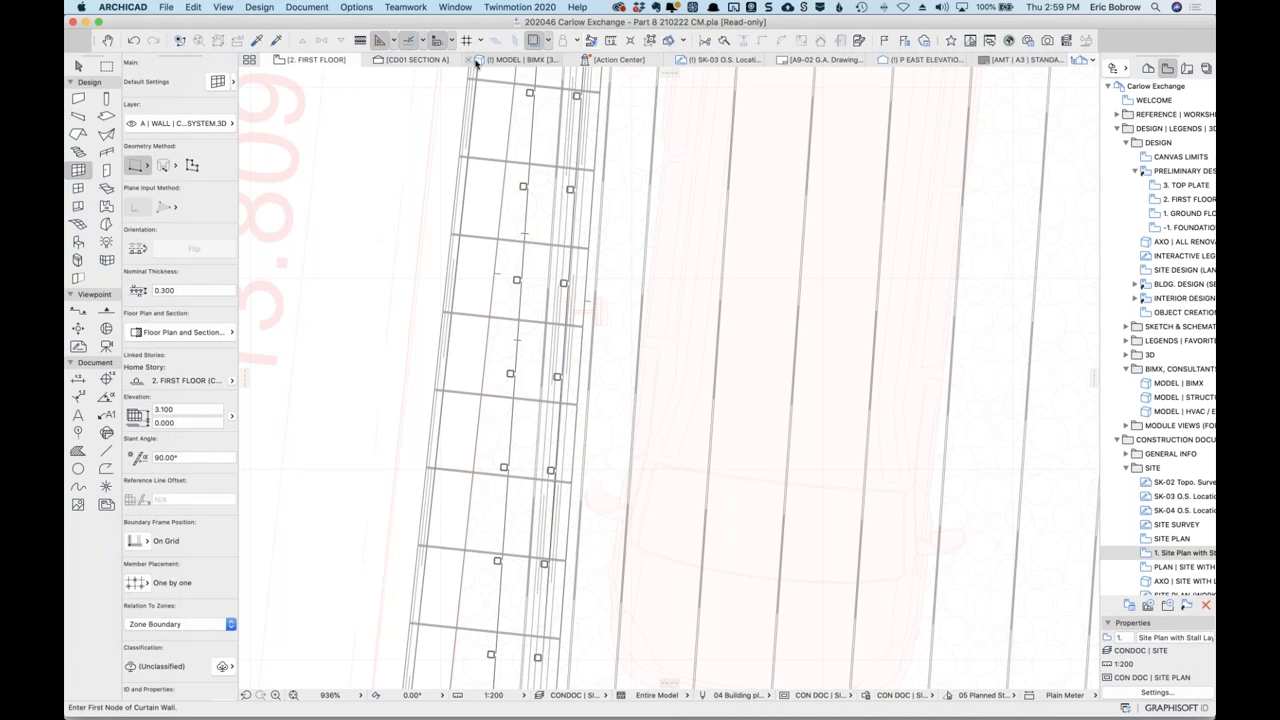
pyautogui.click(499, 61)
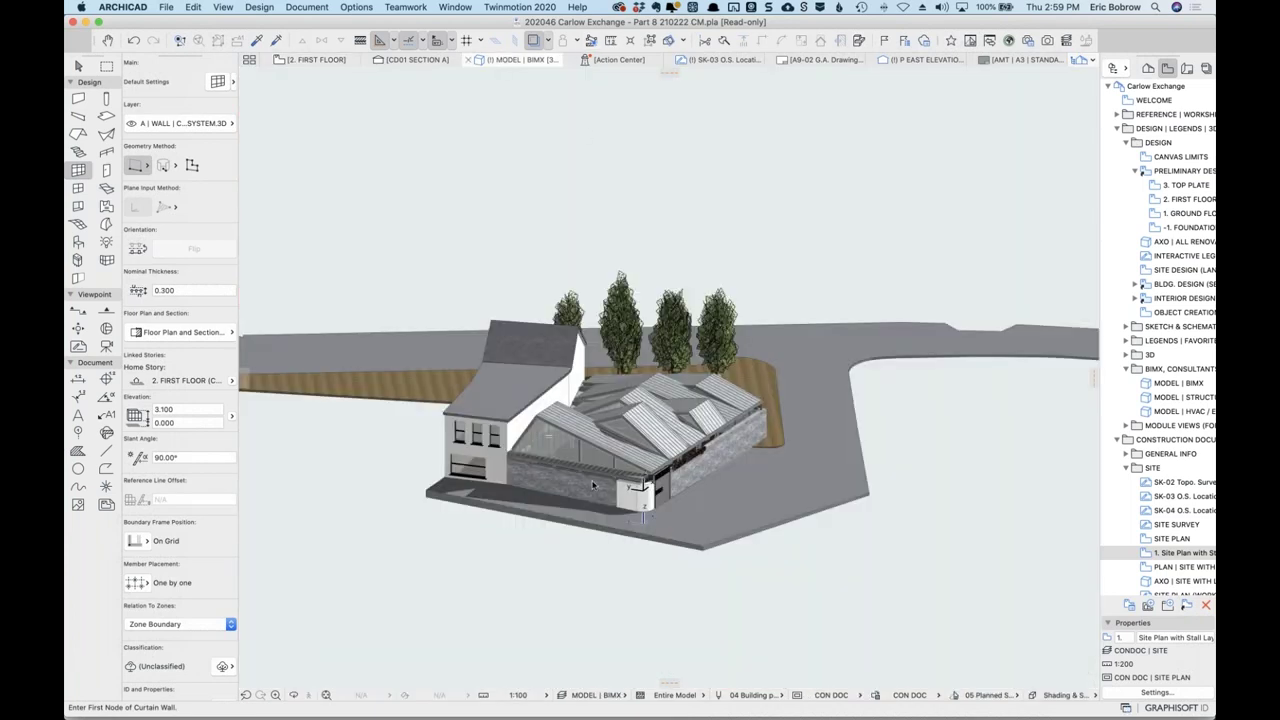
# Zoom and orbit the 3D model around the glazed curtain wall.
pyautogui.scroll(5, 590, 465)
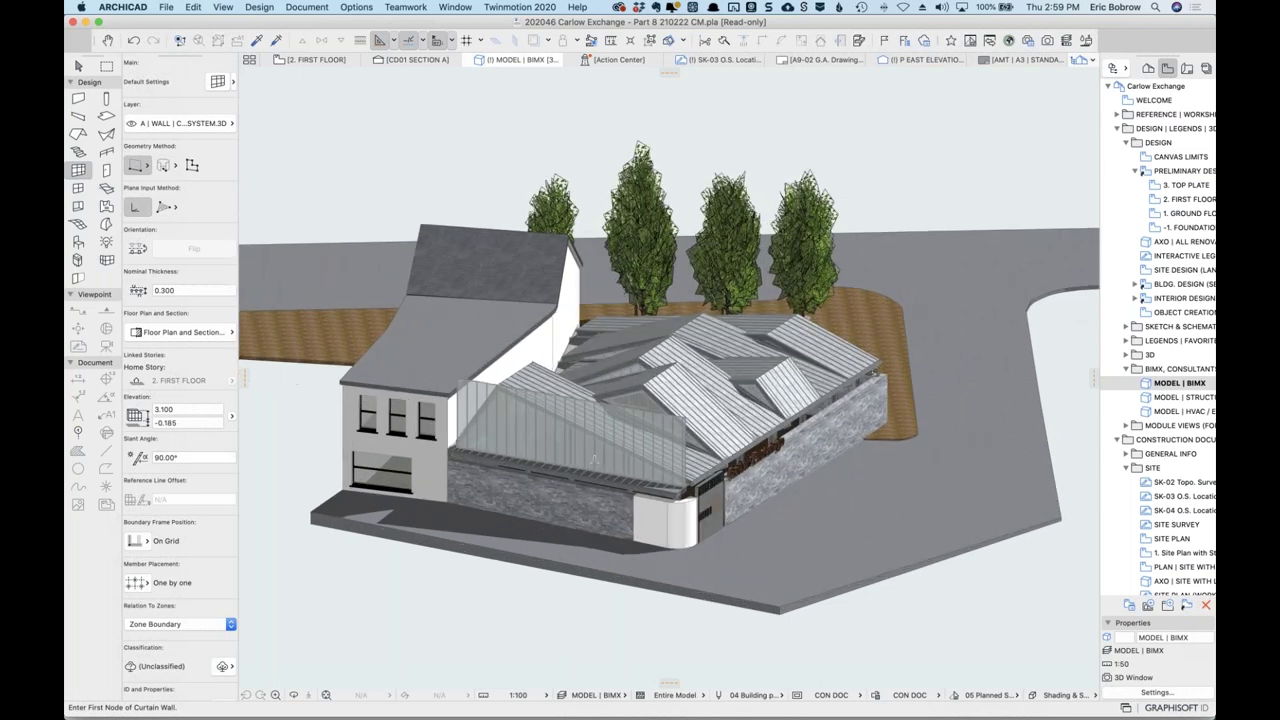
pyautogui.scroll(3, 595, 460)
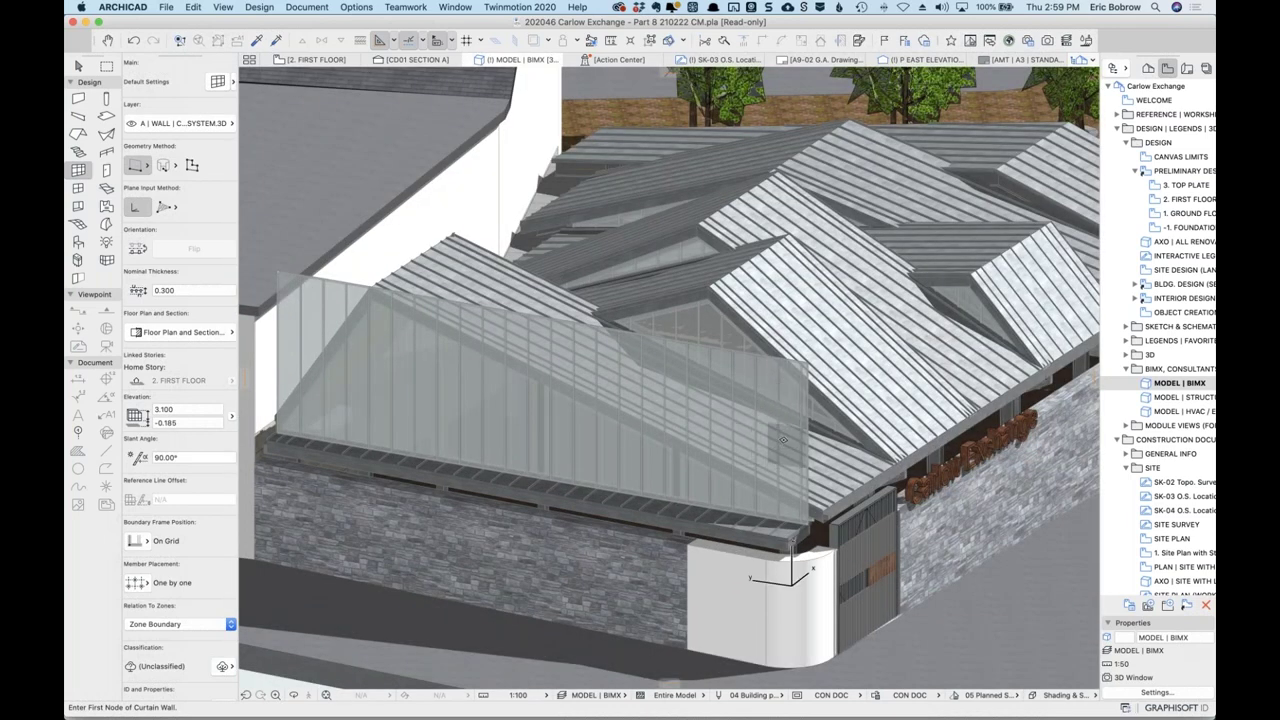
pyautogui.scroll(3, 686, 457)
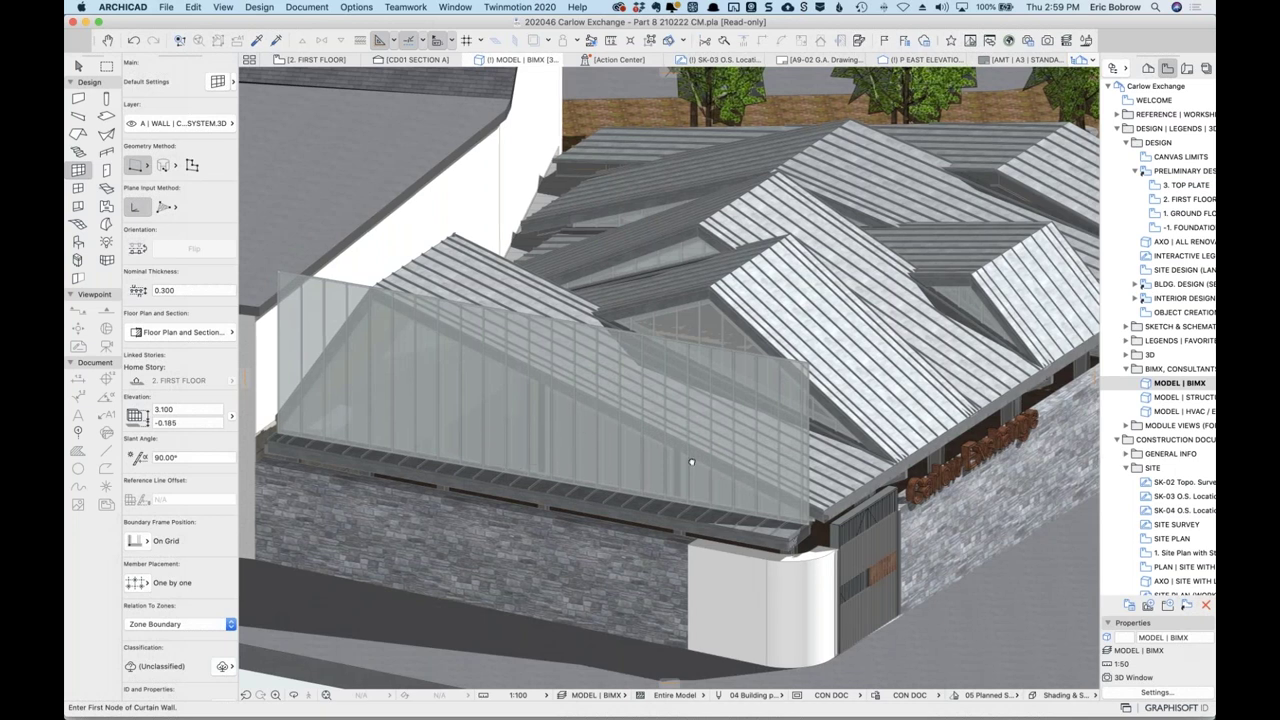
pyautogui.keyDown('shift'); pyautogui.moveTo(689, 453); pyautogui.dragTo(884, 540, button='middle'); pyautogui.keyUp('shift')
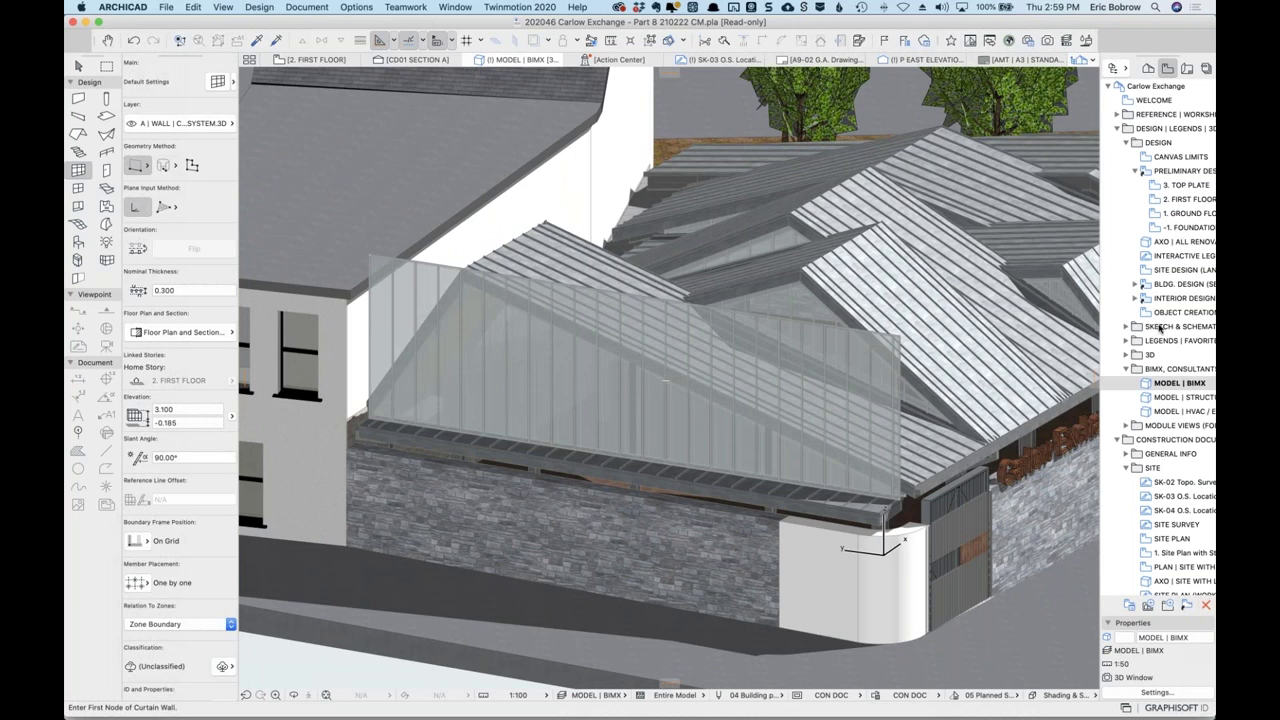
pyautogui.scroll(-8, 1162, 328)
pyautogui.scroll(-15, 1162, 328)
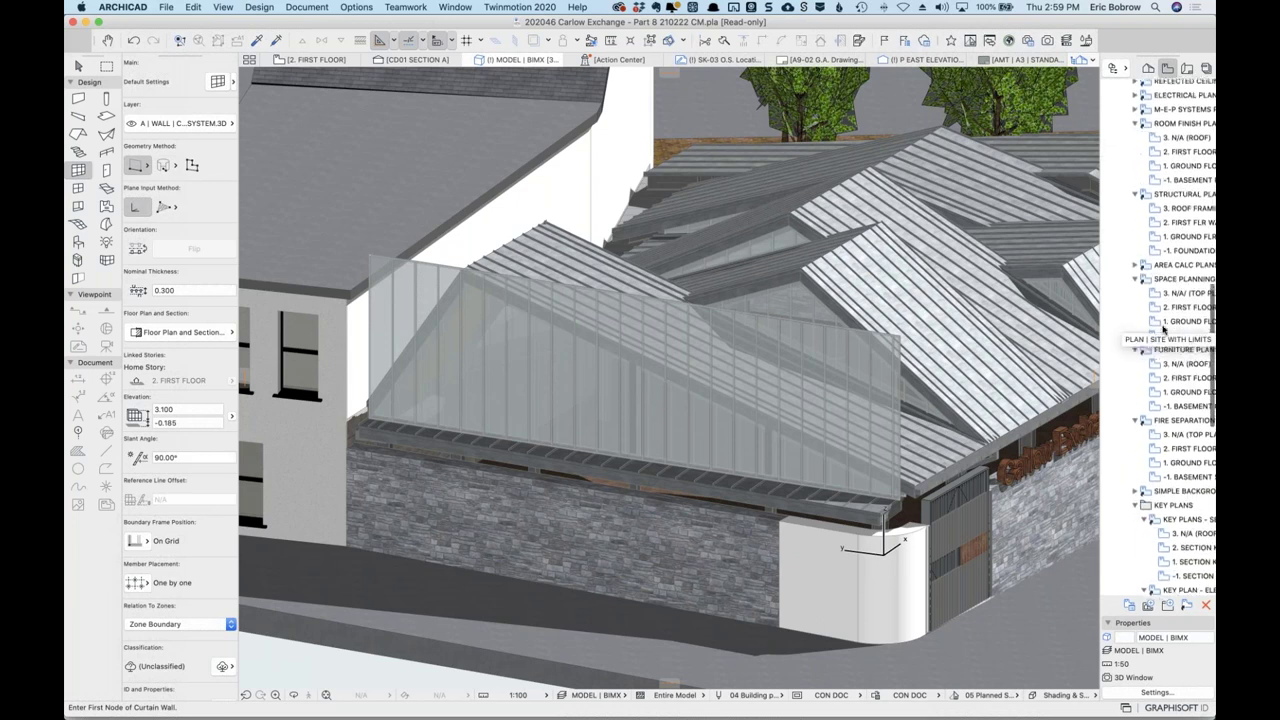
# Widen the Navigator, expand ELEVATIONS (CLONE) and select 03 WEST ELEVATION.
pyautogui.moveTo(1103, 310); pyautogui.dragTo(1017, 310)
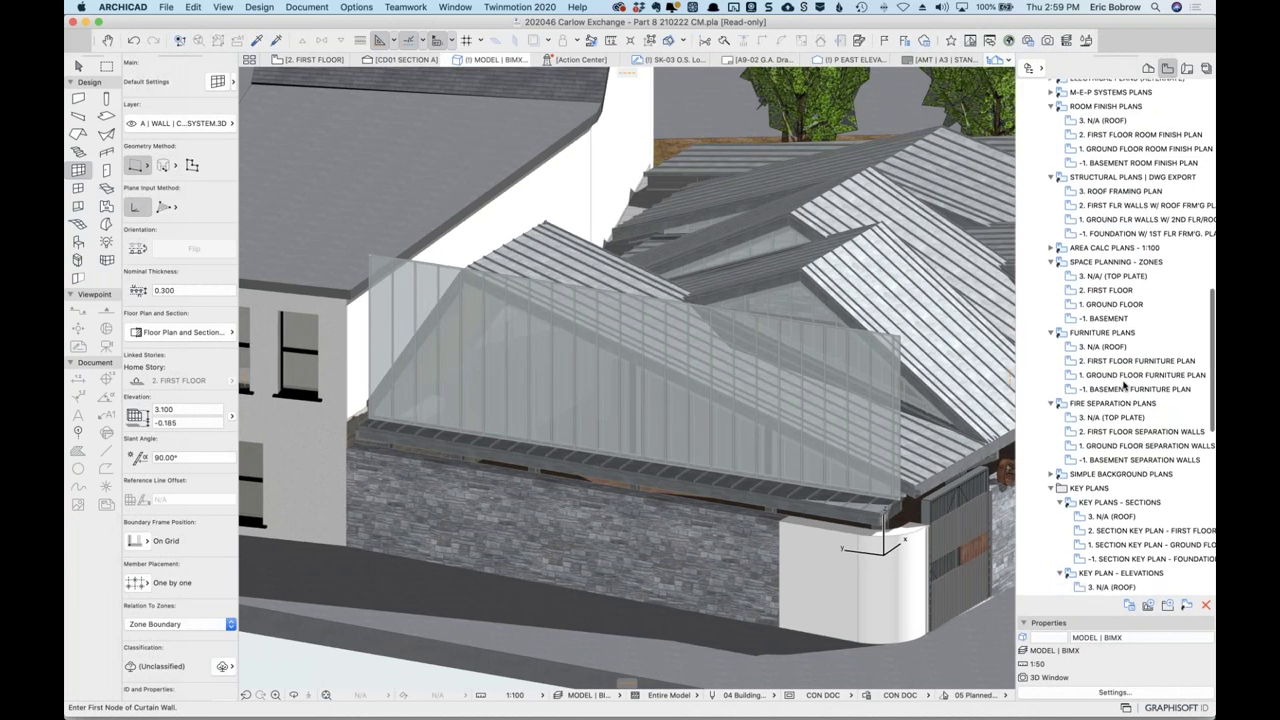
pyautogui.scroll(-1, 1124, 385)
pyautogui.scroll(-13, 1149, 250)
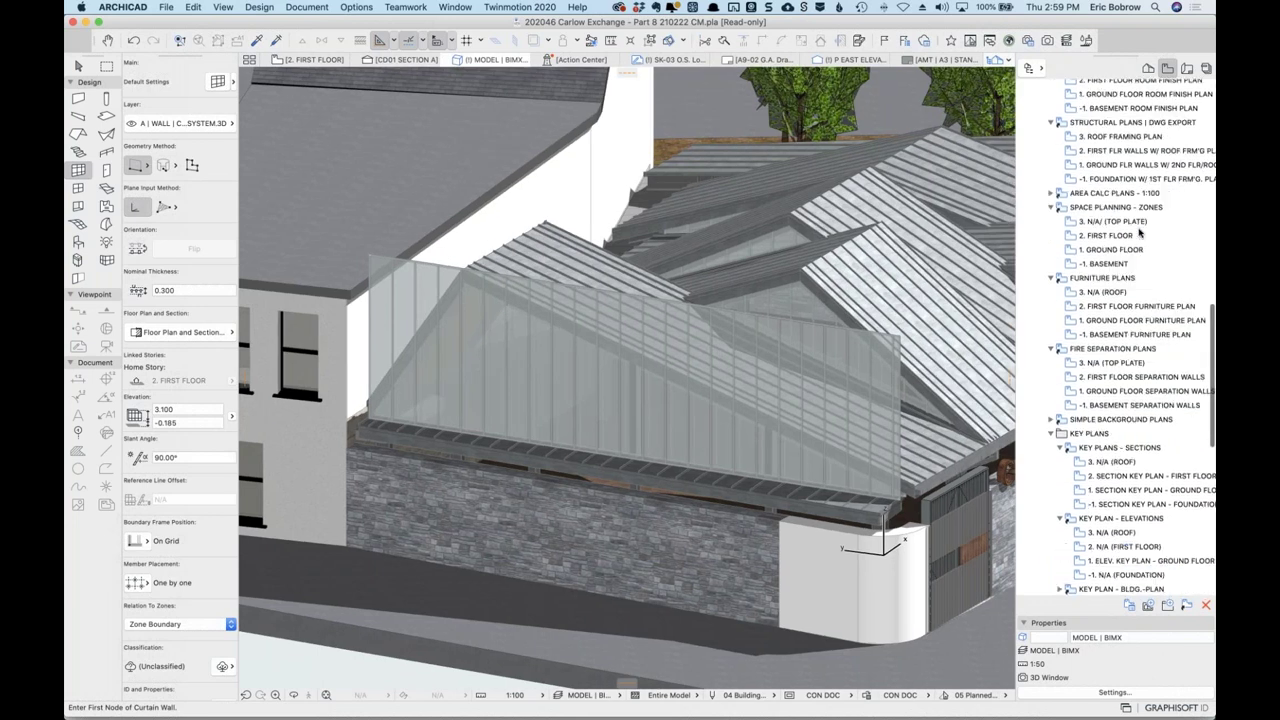
pyautogui.scroll(-2, 1149, 250)
pyautogui.click(1043, 253)
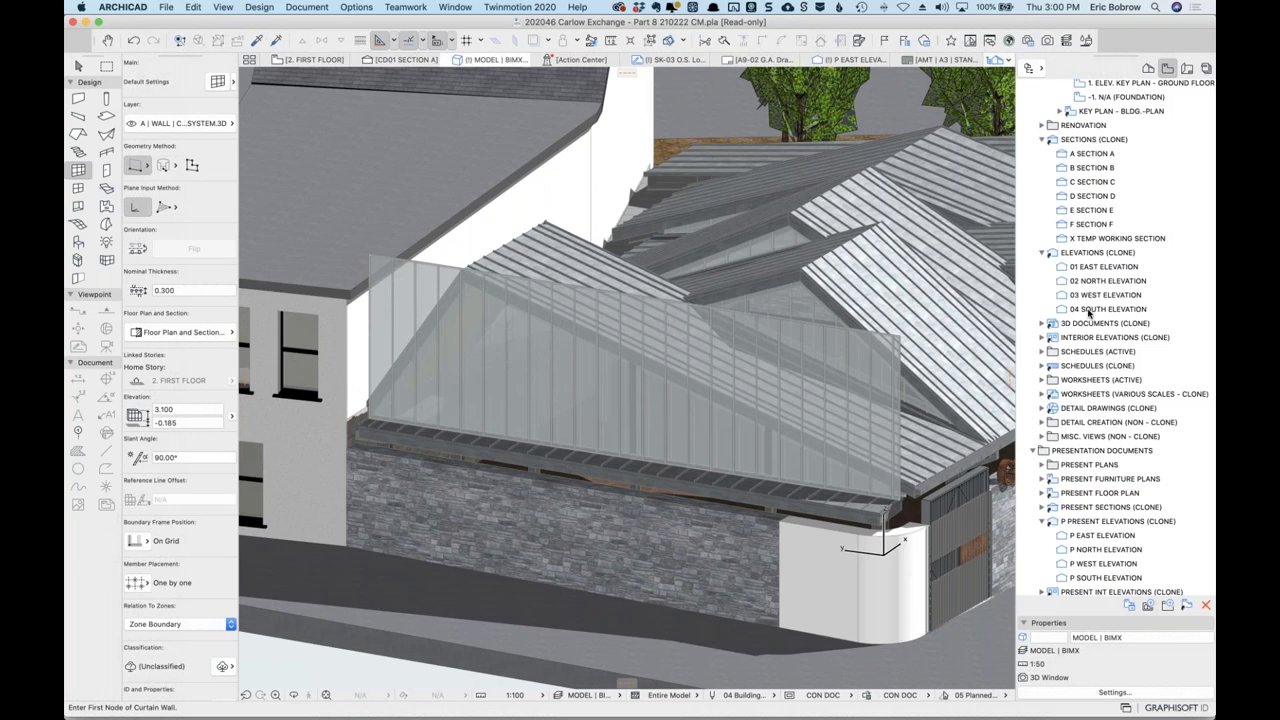
pyautogui.click(1092, 296)
# Open 03 WEST ELEVATION, zoom in, and select its glazed curtain wall.
pyautogui.doubleClick(1092, 296)
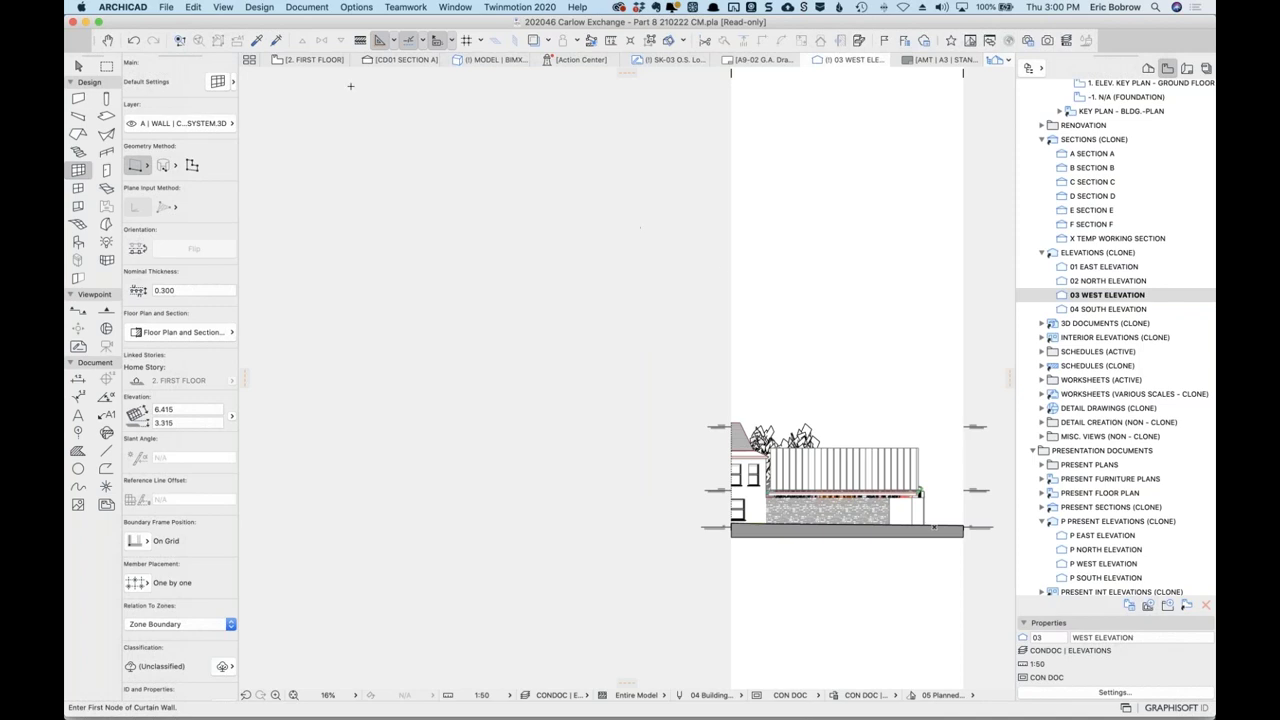
pyautogui.moveTo(314, 64)
pyautogui.scroll(5, 917, 452)
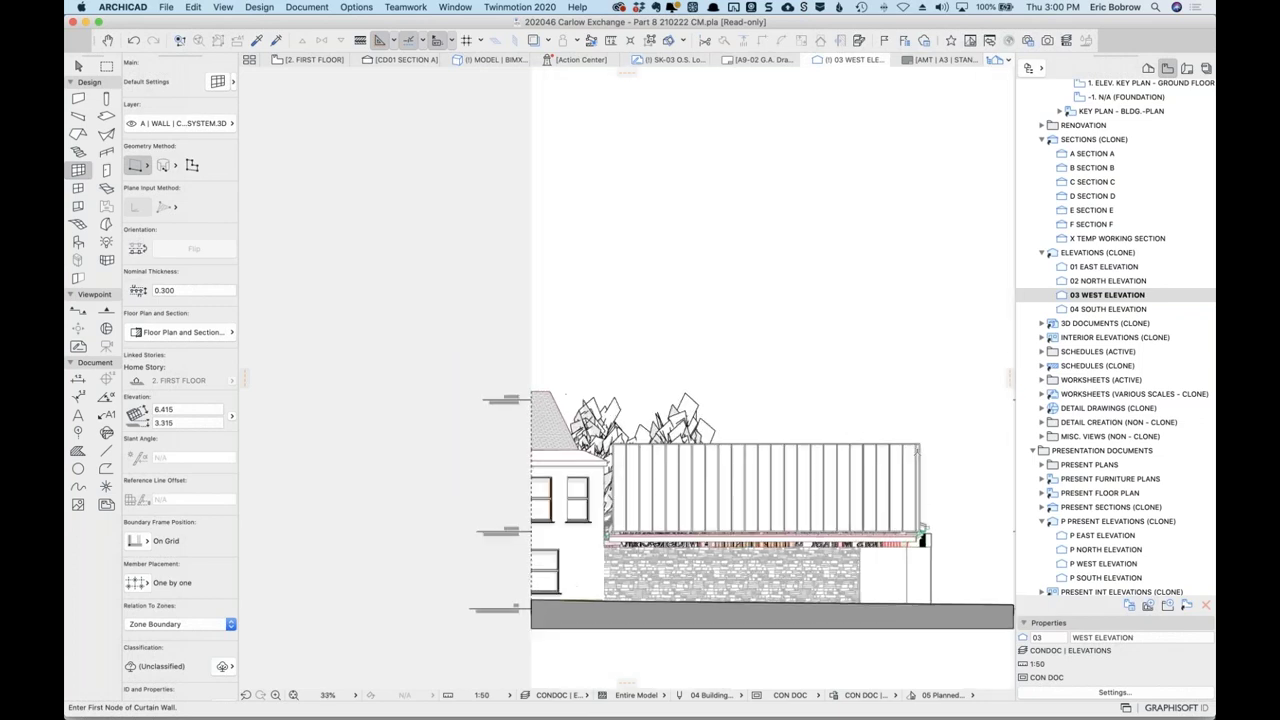
pyautogui.keyDown('shift'); pyautogui.click(920, 506); pyautogui.keyUp('shift')
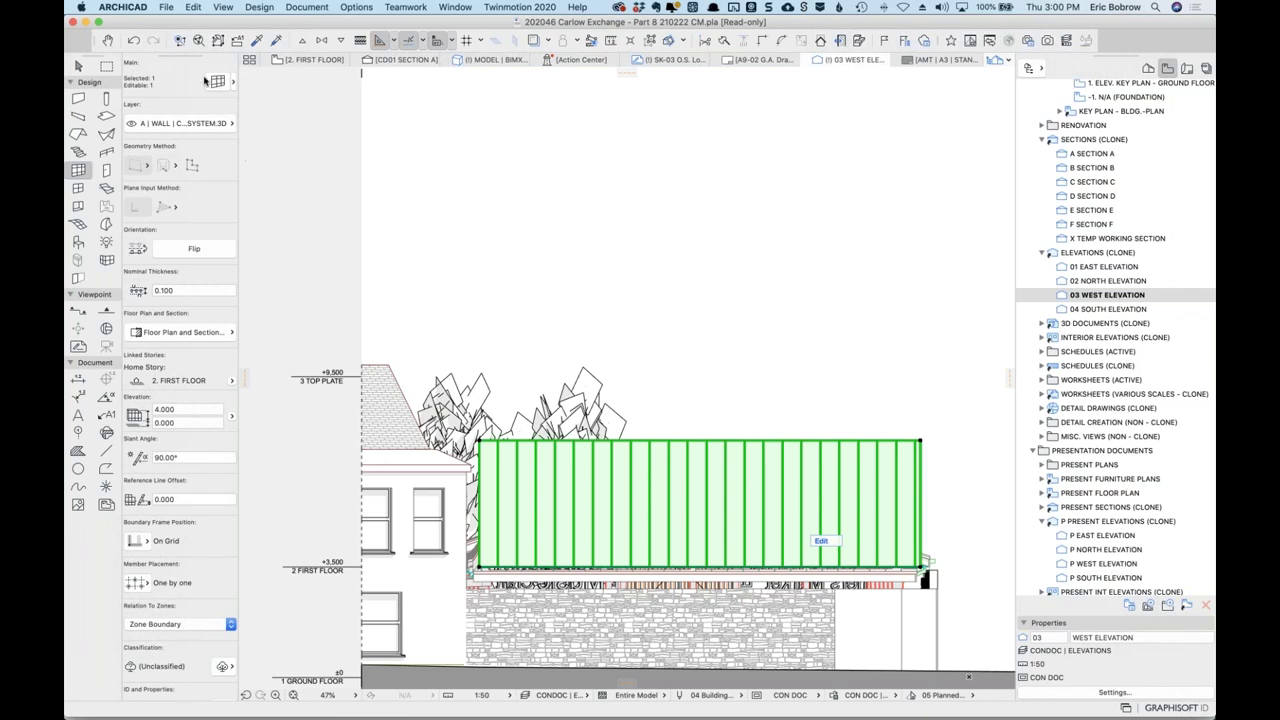
# Set the curtain wall's Main Panel override surfaces to Glass - Clear.
pyautogui.click(218, 82)
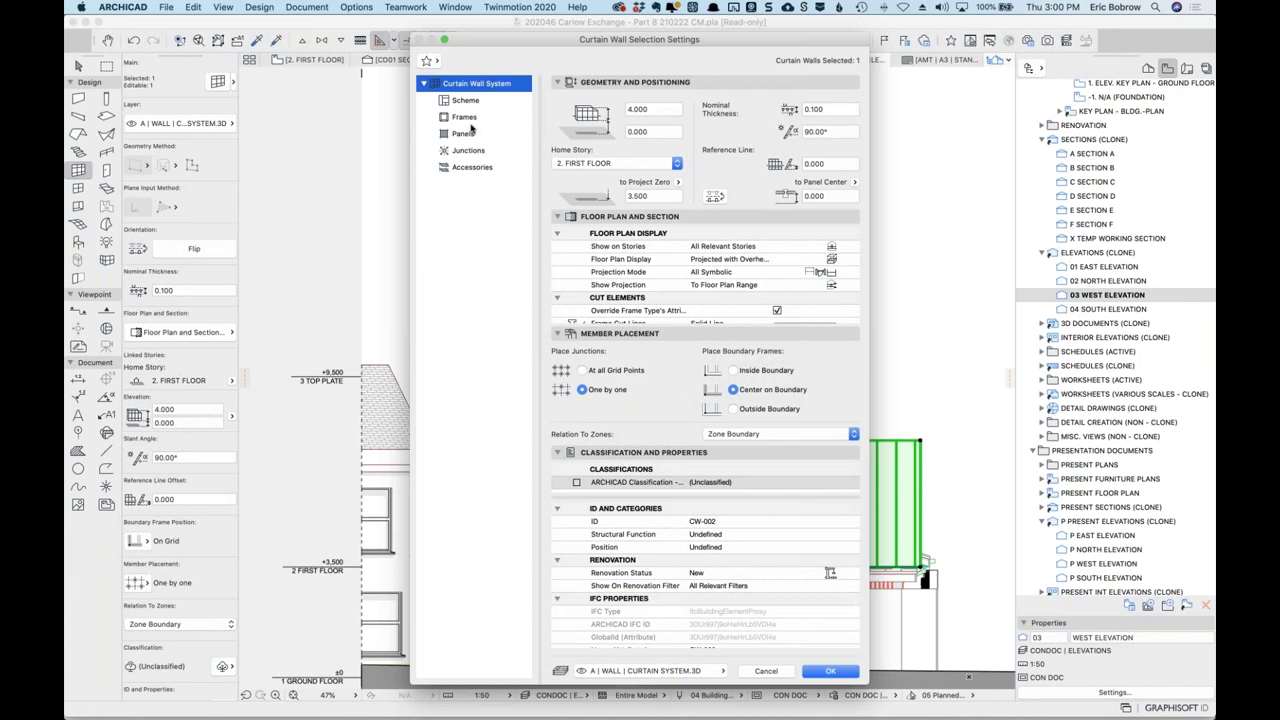
pyautogui.click(468, 135)
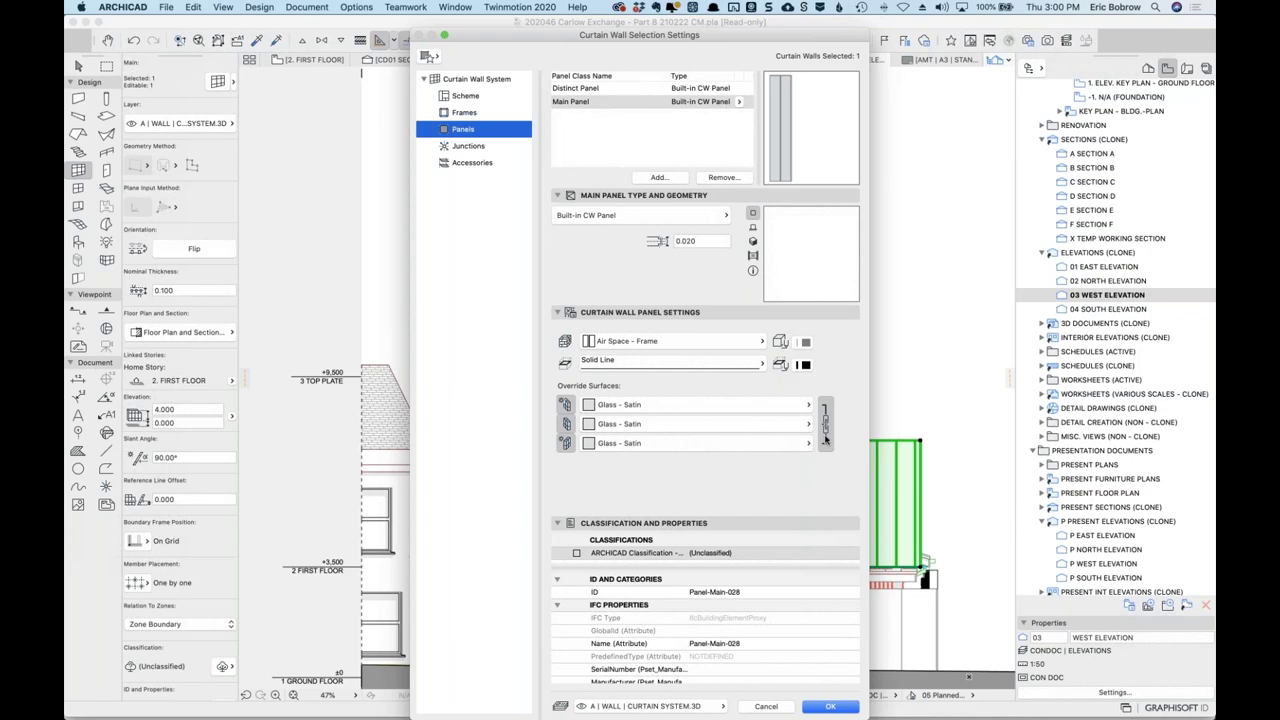
pyautogui.click(775, 446)
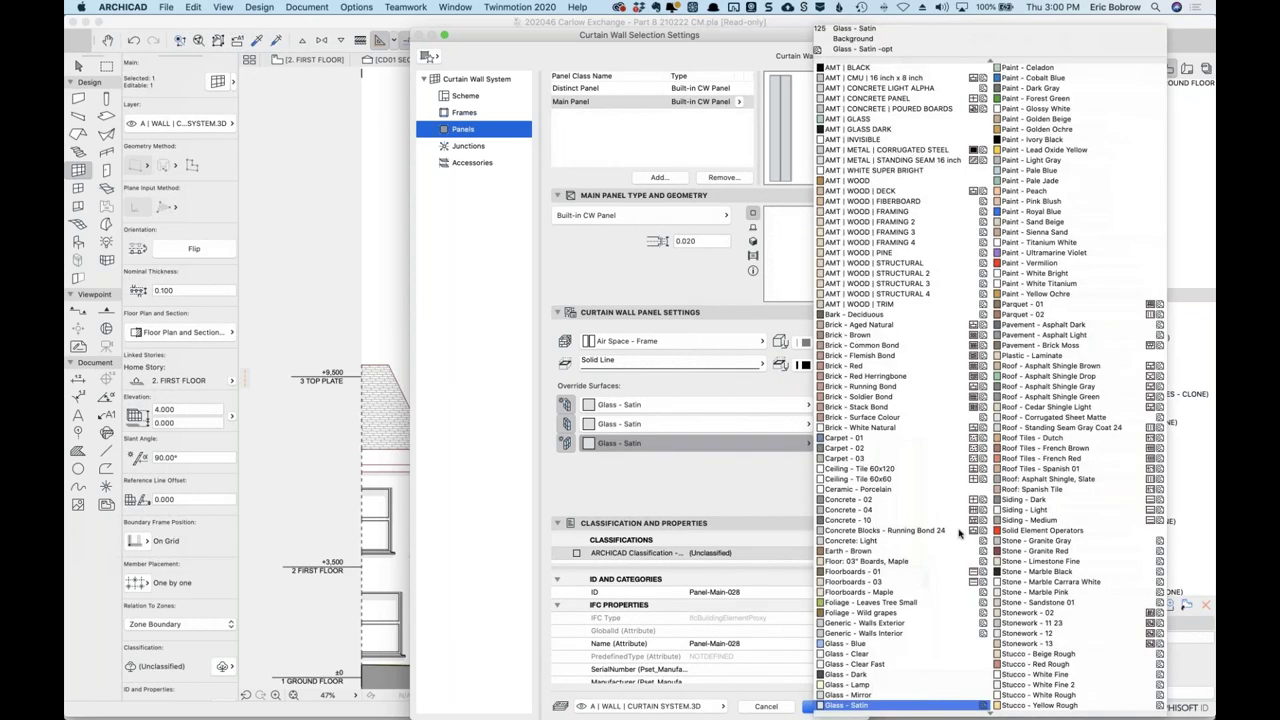
pyautogui.click(886, 656)
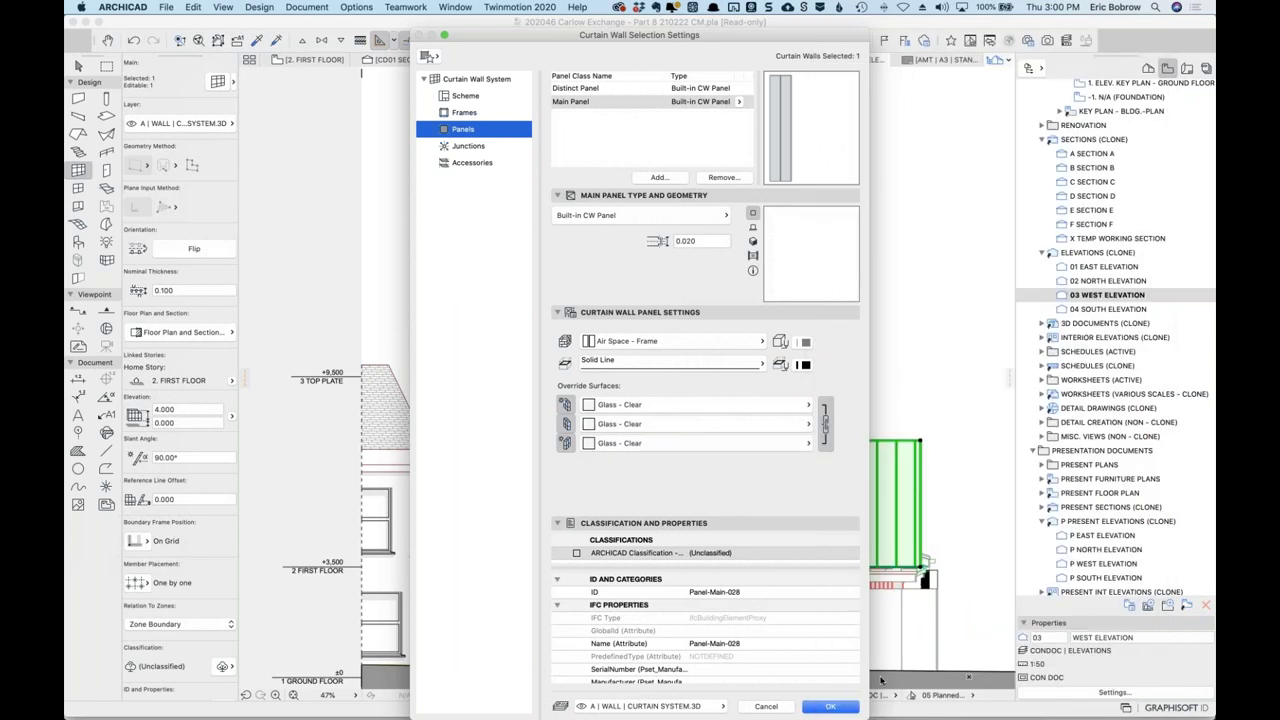
pyautogui.click(842, 708)
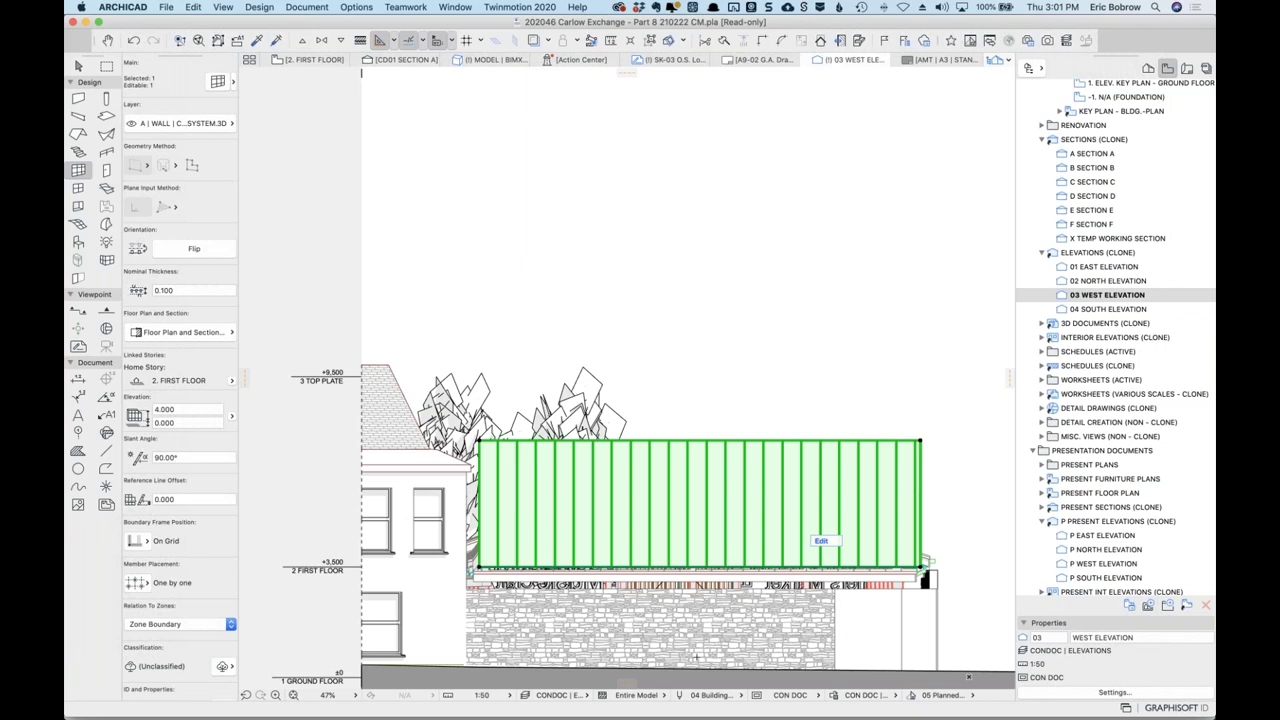
# Set the Distinct Panel override surfaces to Glass - Clear as well.
pyautogui.click(217, 81)
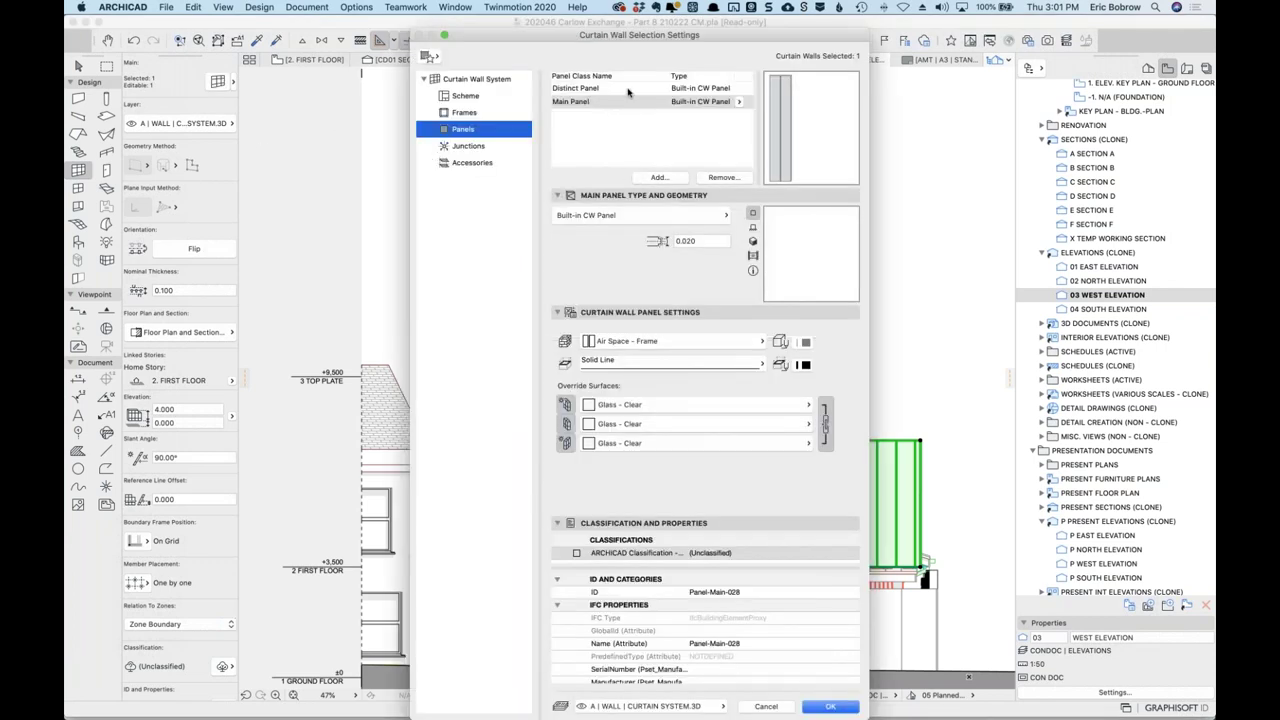
pyautogui.click(590, 88)
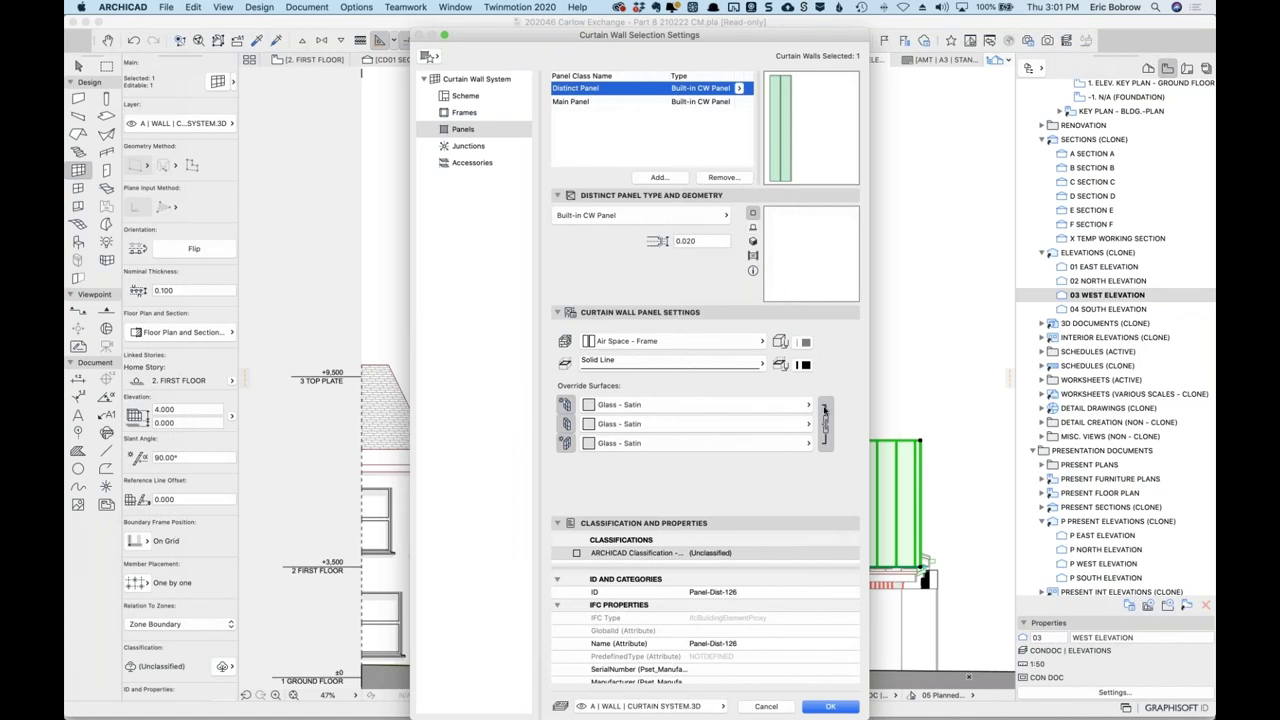
pyautogui.click(809, 405)
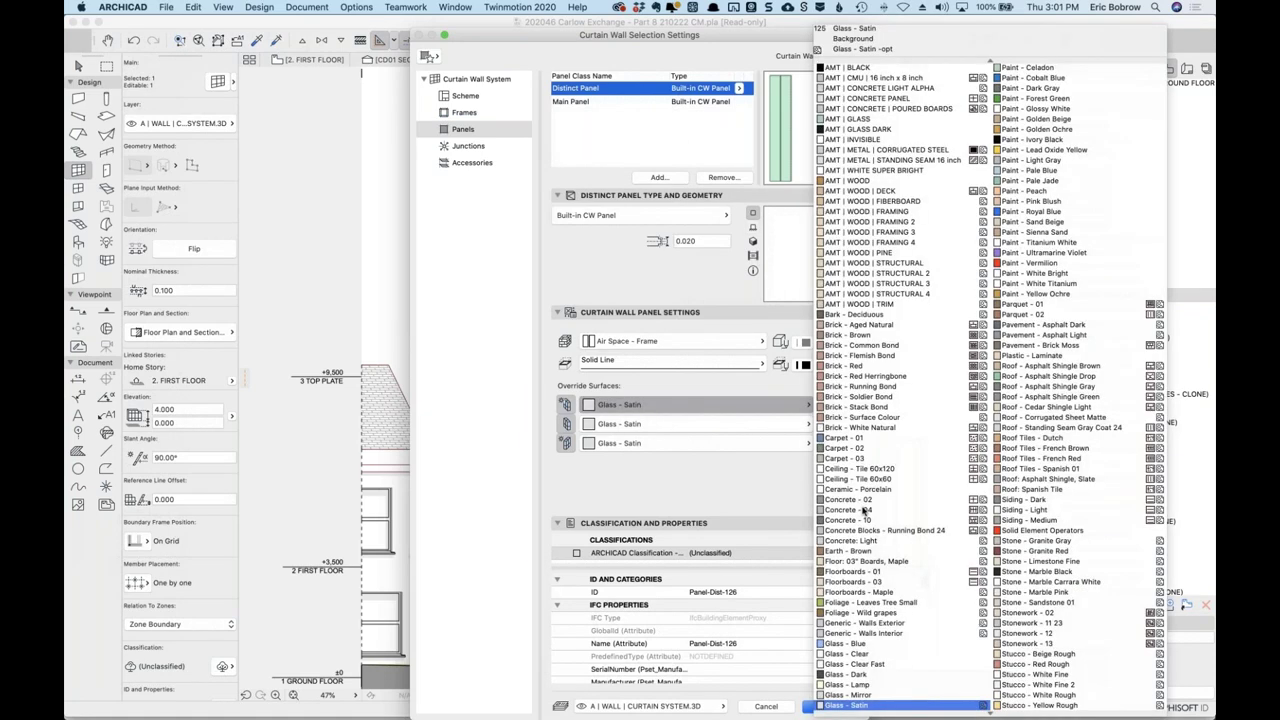
pyautogui.click(872, 660)
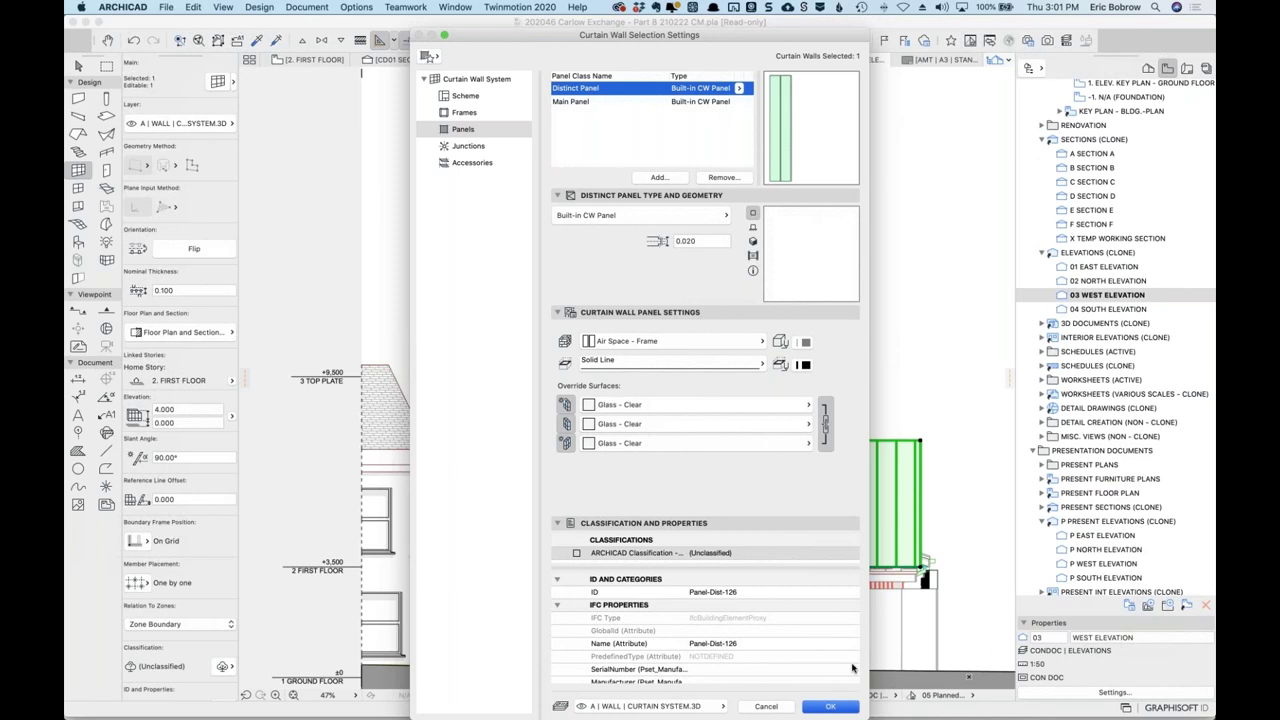
pyautogui.click(835, 706)
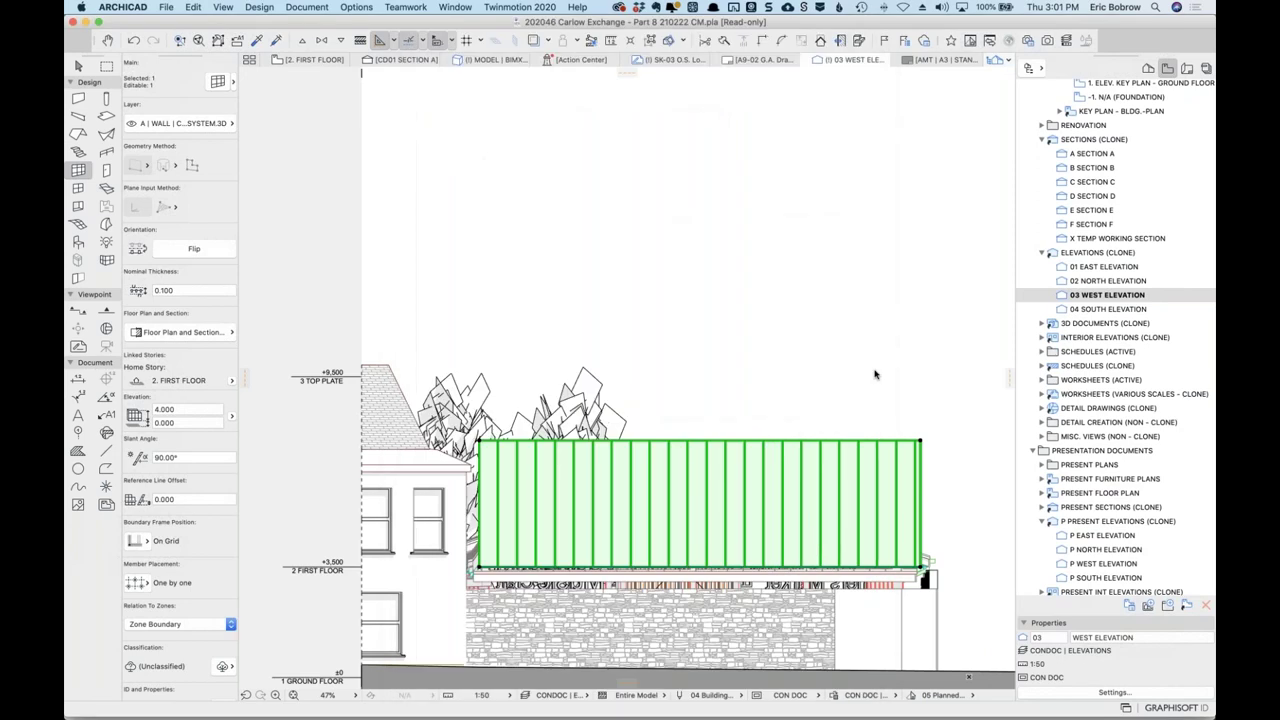
# Deselect the curtain wall and enable Transparency in the elevation's Model Display settings.
pyautogui.rightClick(809, 267)
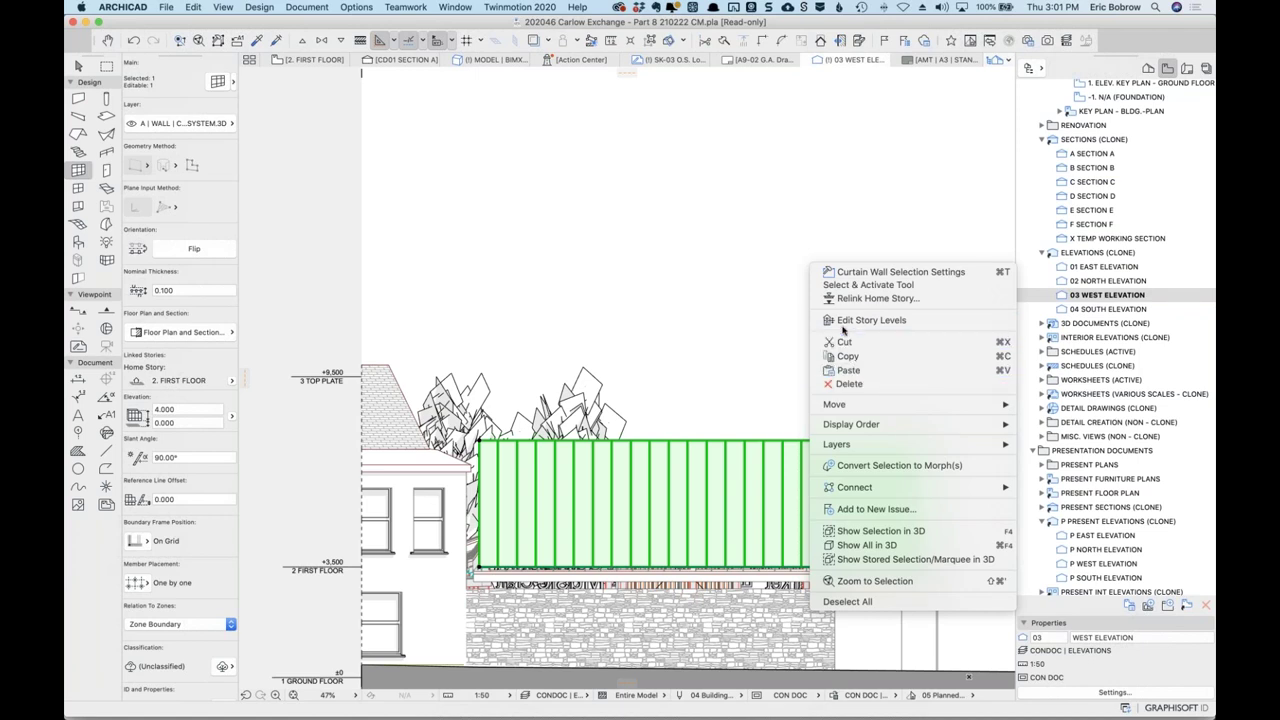
pyautogui.click(776, 351)
pyautogui.press('Escape')
pyautogui.rightClick(789, 329)
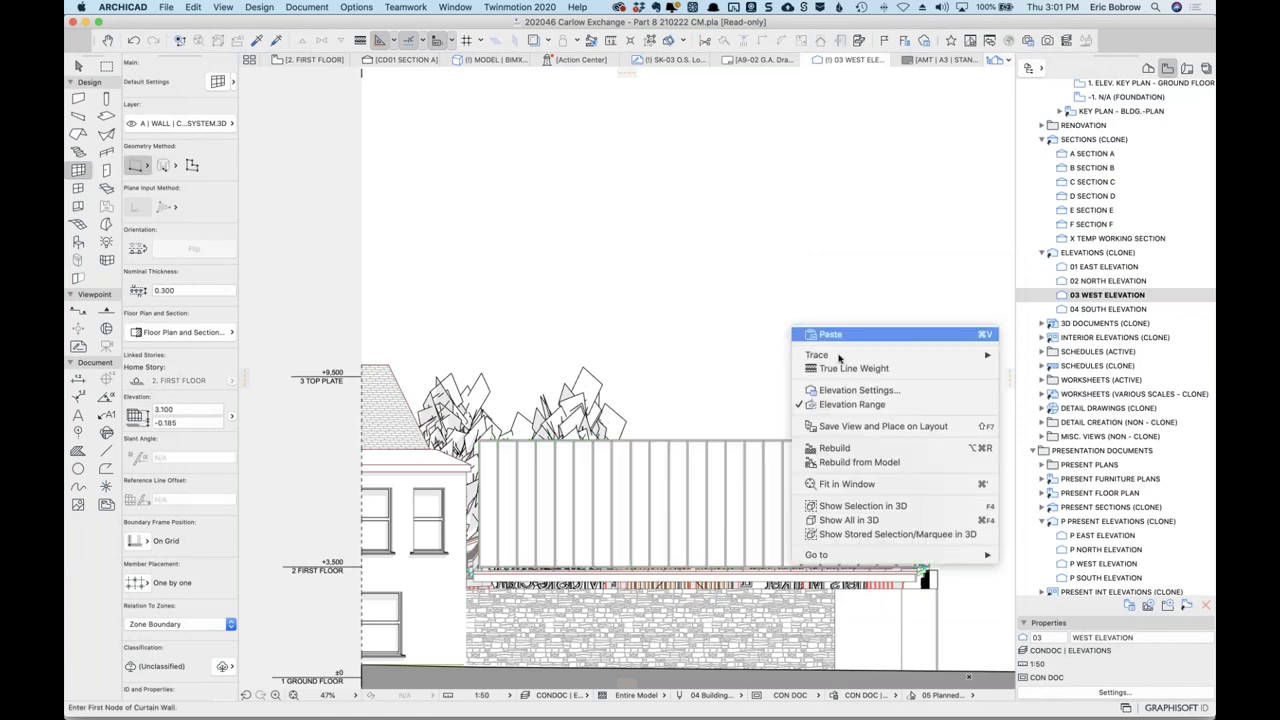
pyautogui.click(848, 391)
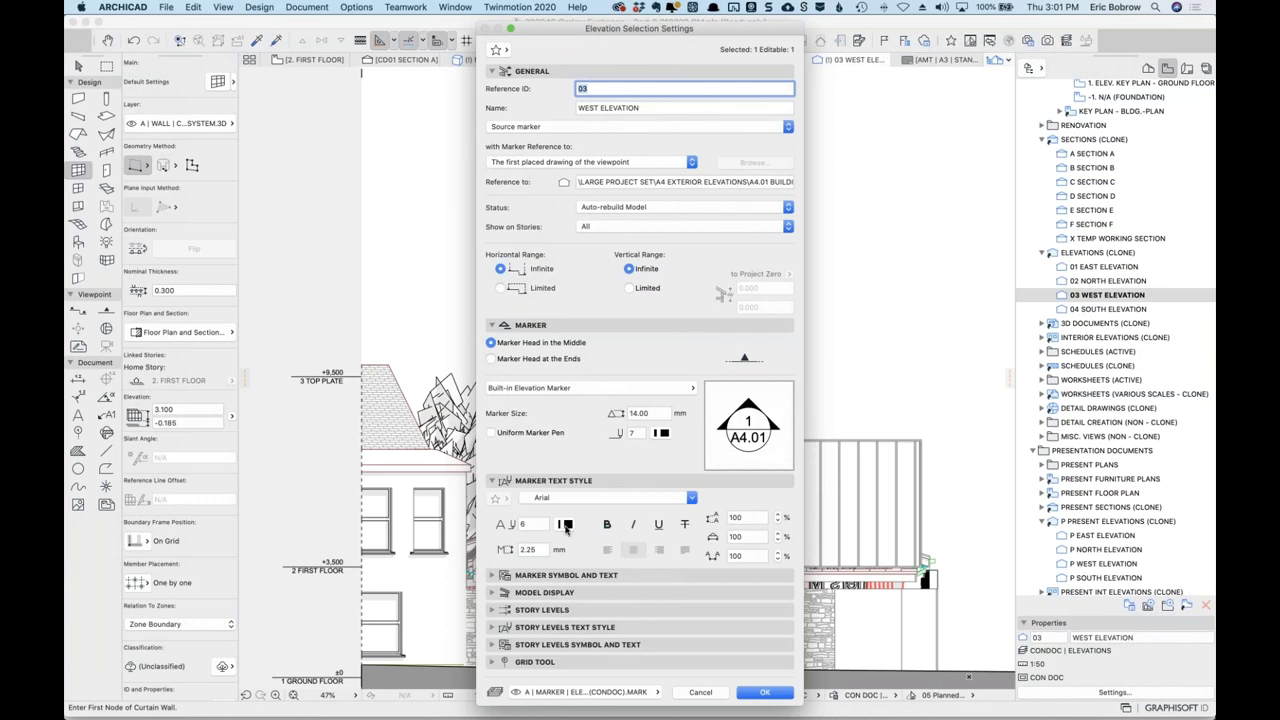
pyautogui.keyDown('alt'); pyautogui.click(545, 592); pyautogui.keyUp('alt')
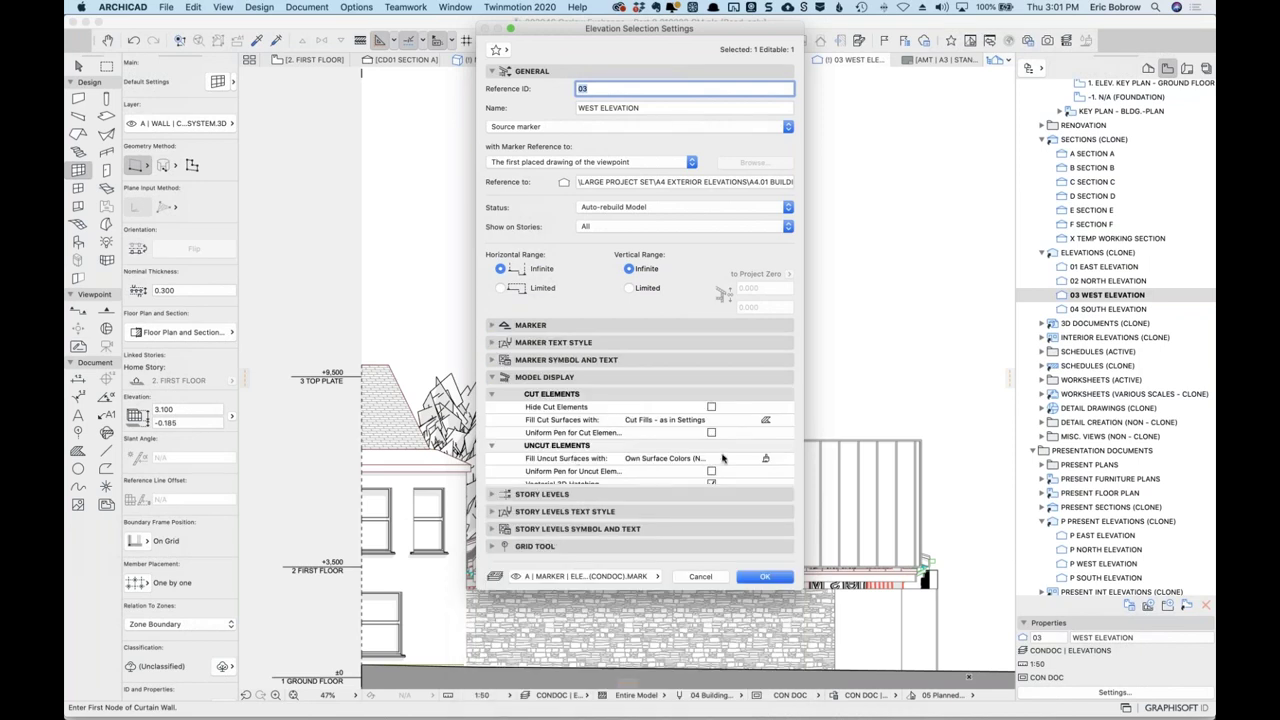
pyautogui.scroll(-3, 700, 448)
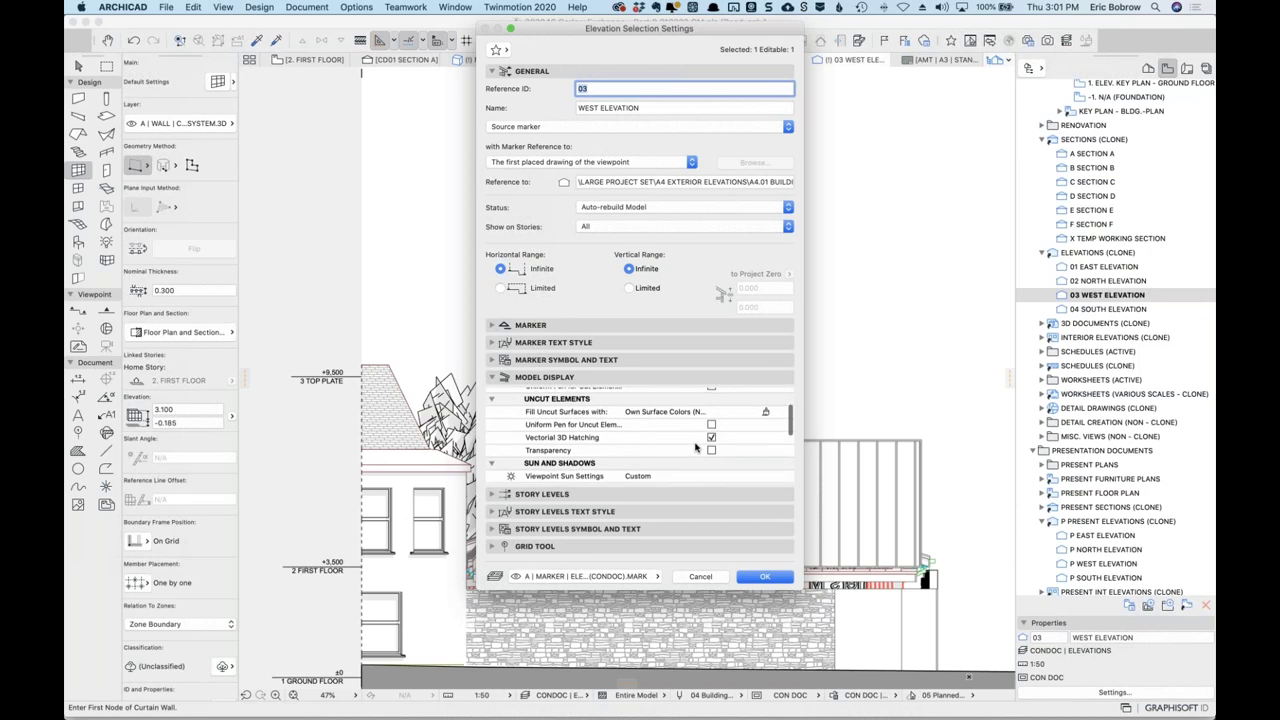
pyautogui.click(710, 445)
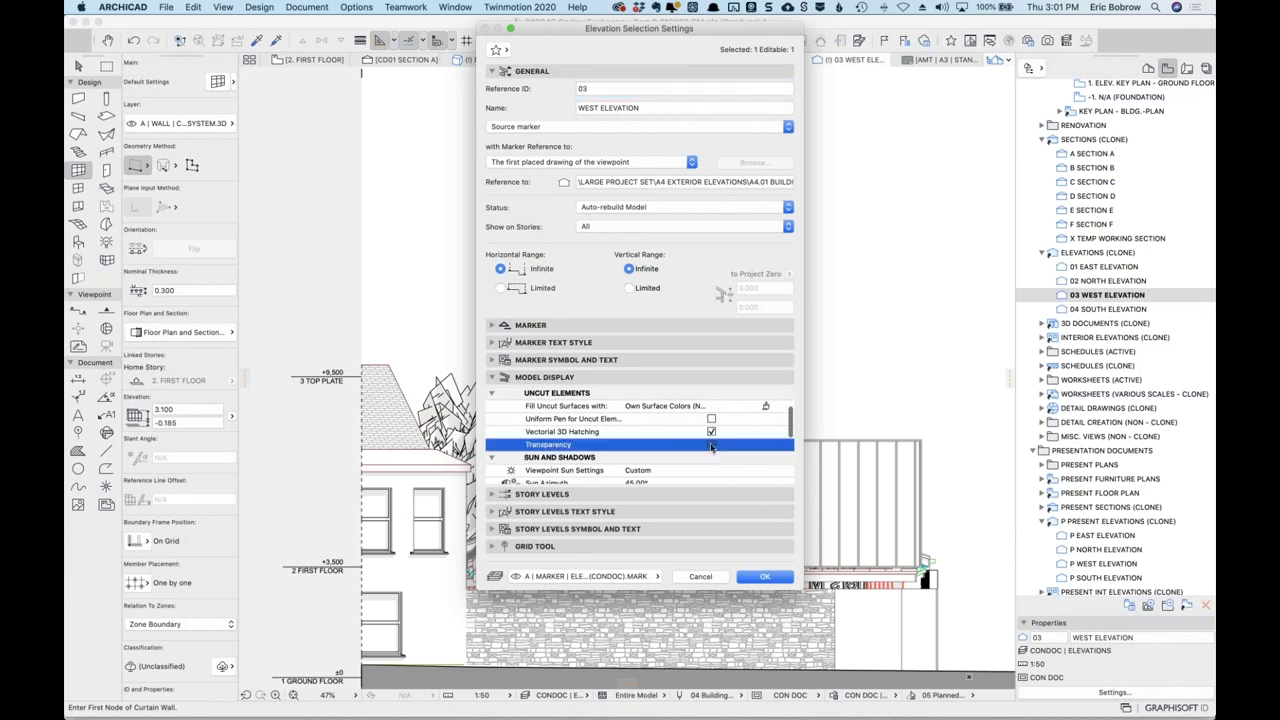
pyautogui.click(762, 578)
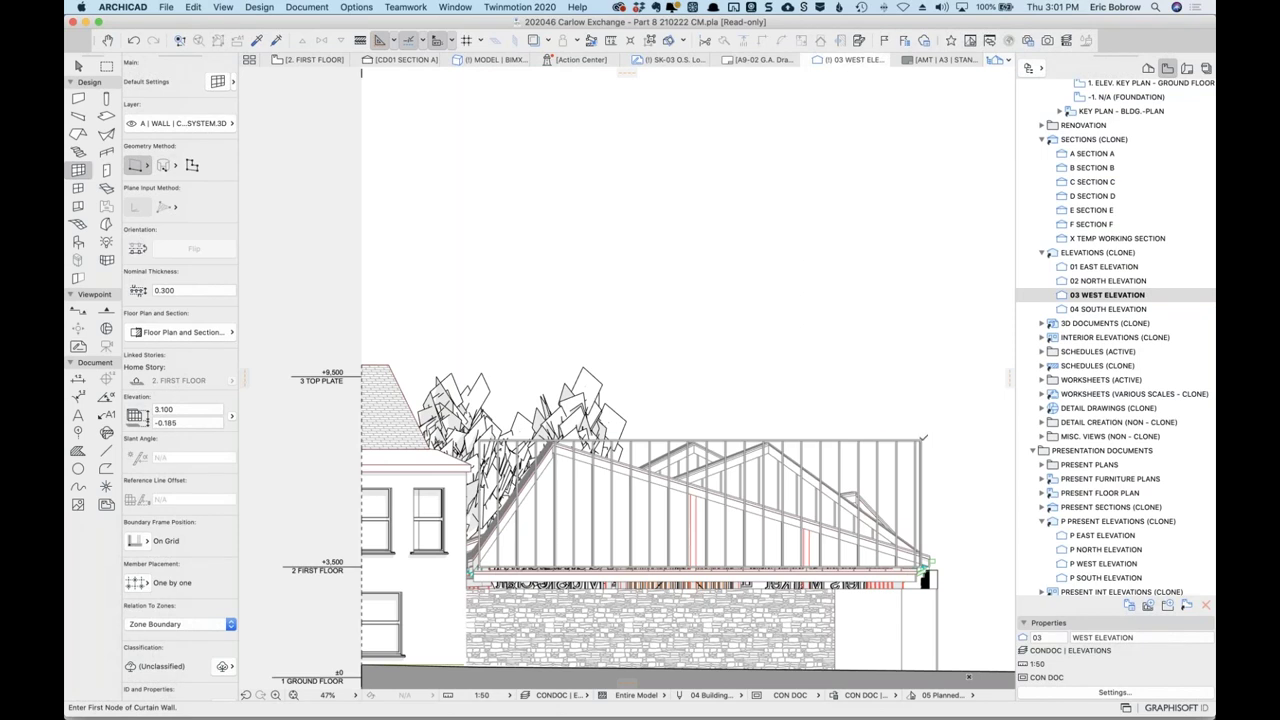
# Reselect the west curtain wall, cancel the accidental corner drag, and enter its edit mode.
pyautogui.click(923, 437)
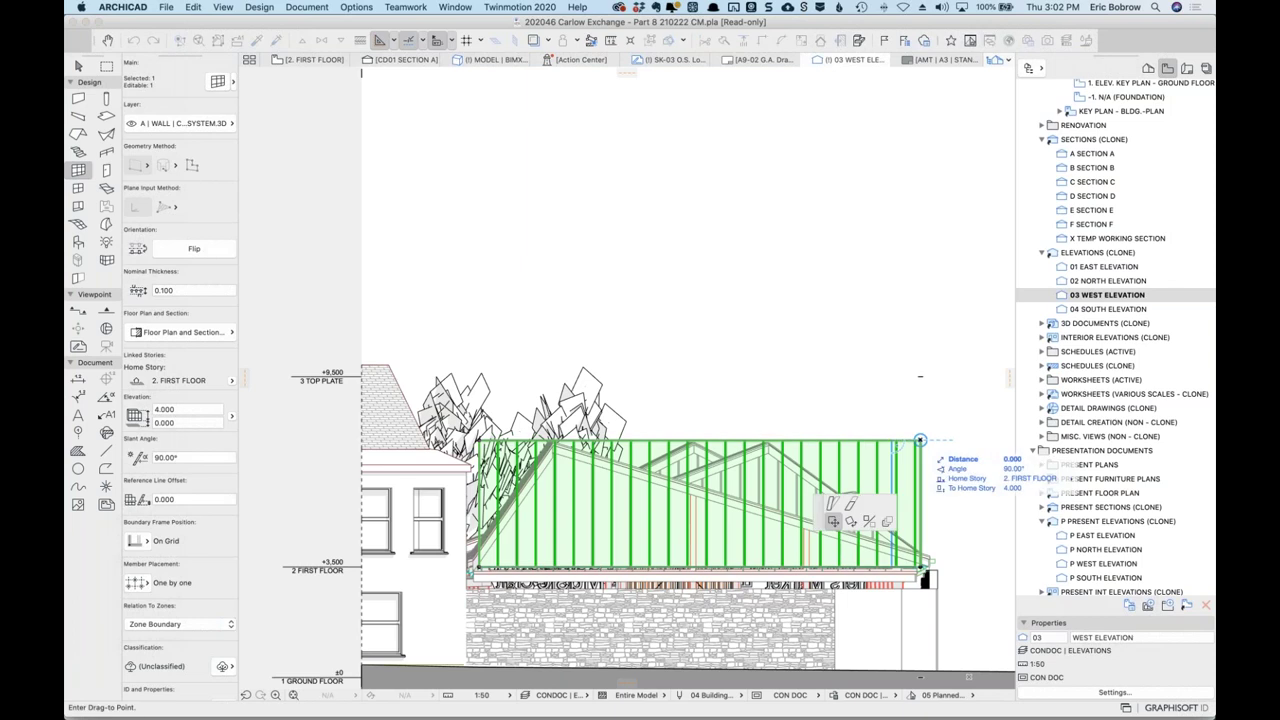
pyautogui.click(920, 440)
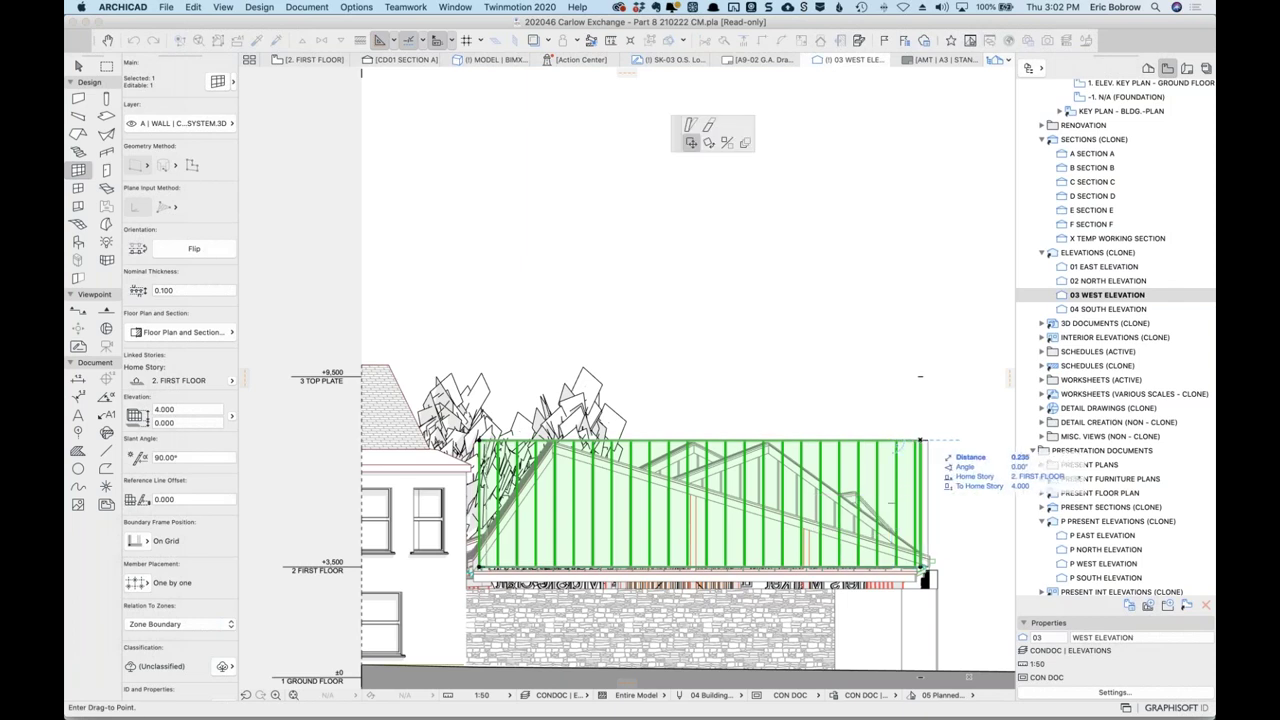
pyautogui.press('Escape')
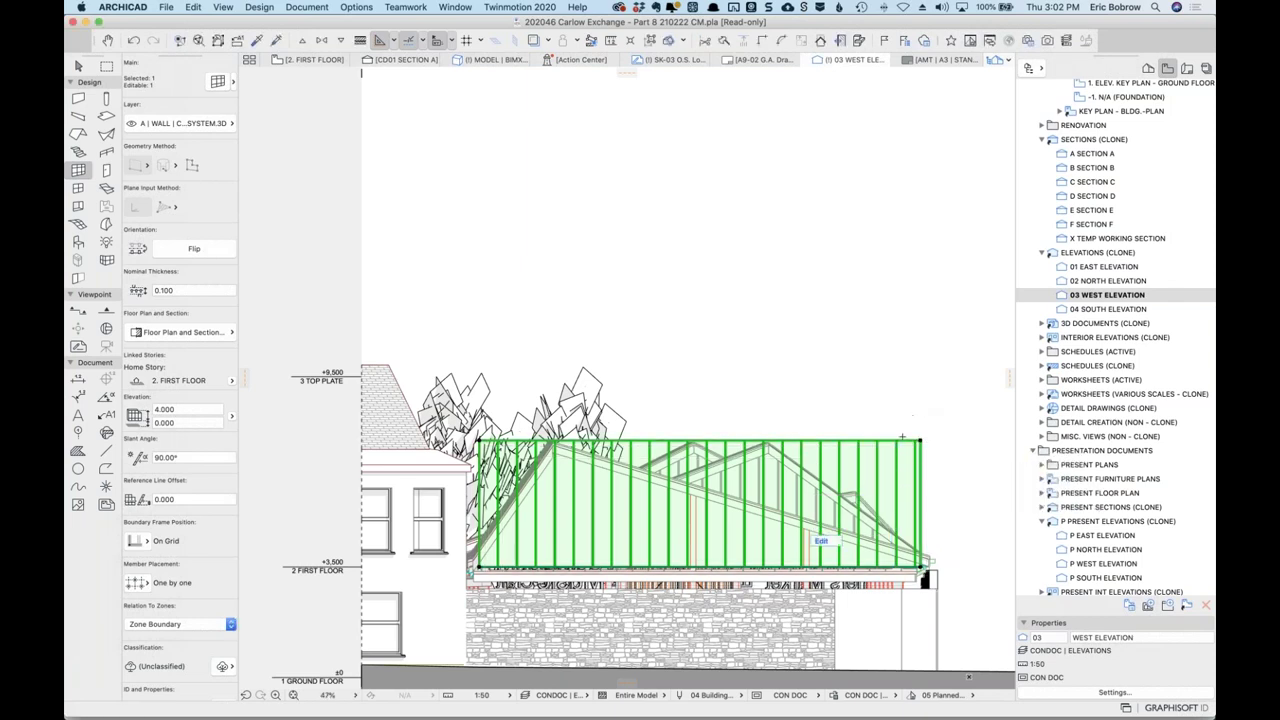
pyautogui.click(822, 541)
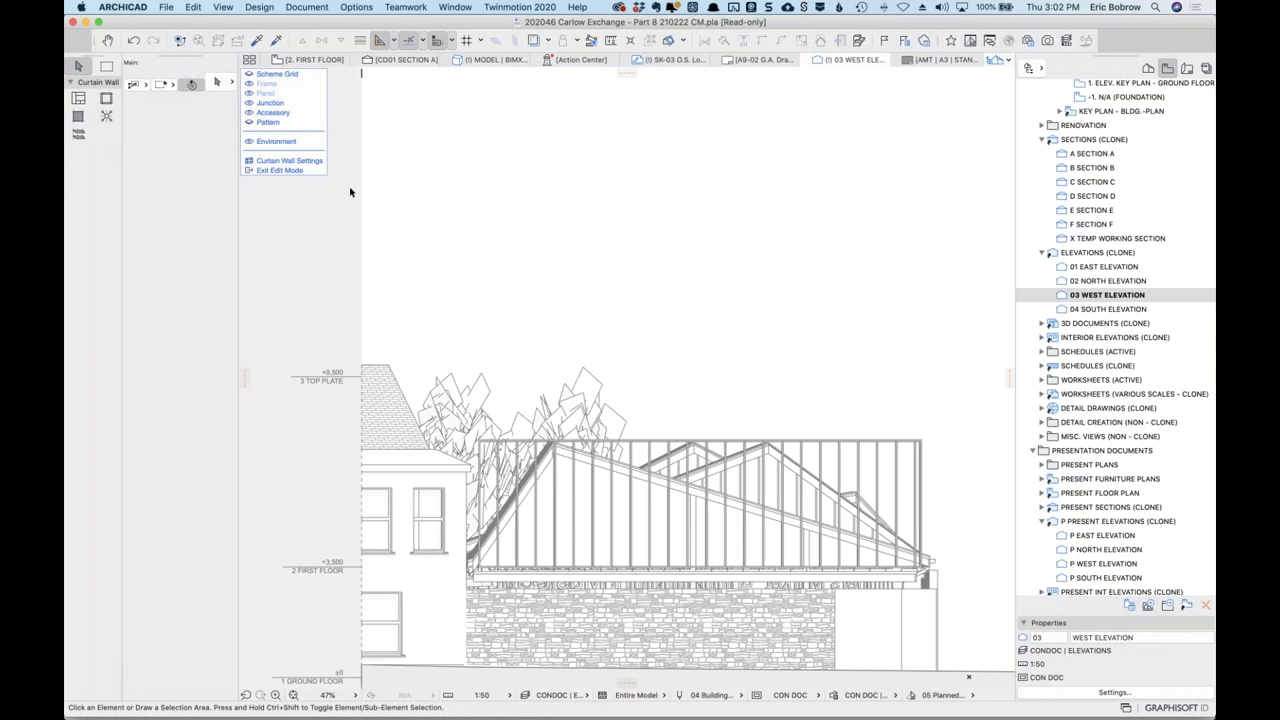
# Toggle scheme grid and frame visibility, select then deselect the grid, and exit edit mode.
pyautogui.click(253, 77)
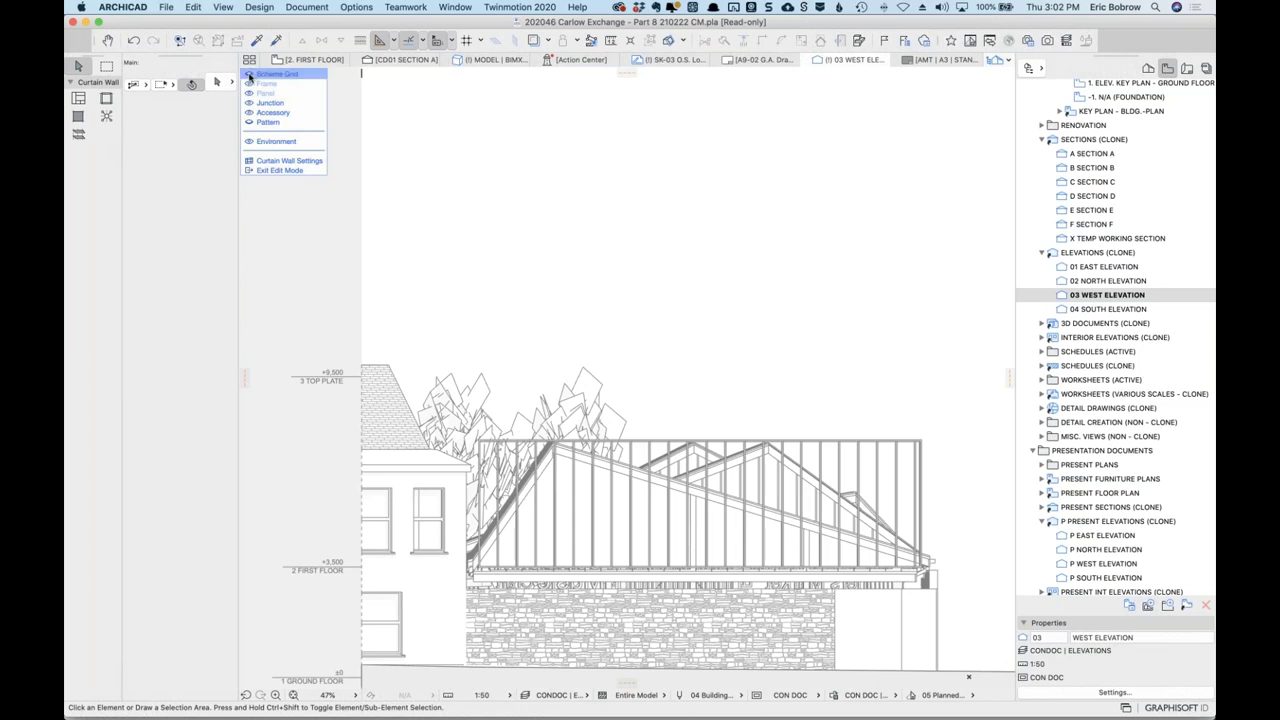
pyautogui.click(250, 77)
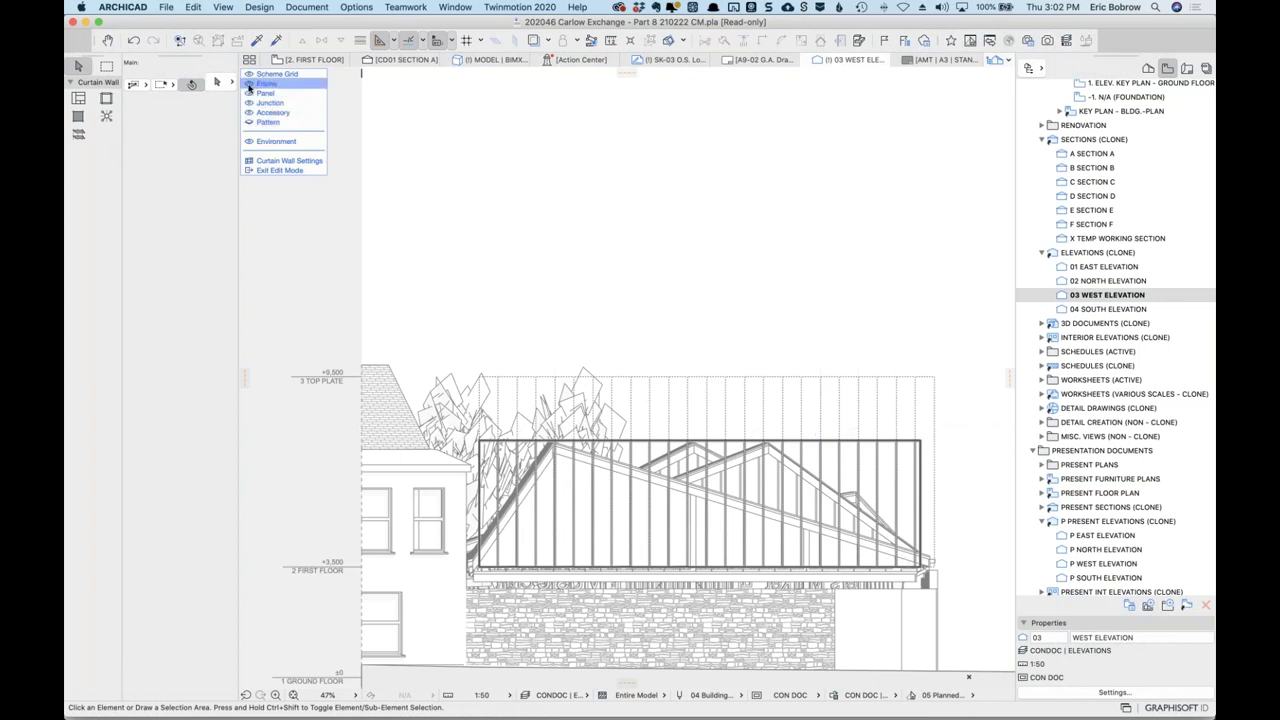
pyautogui.click(249, 85)
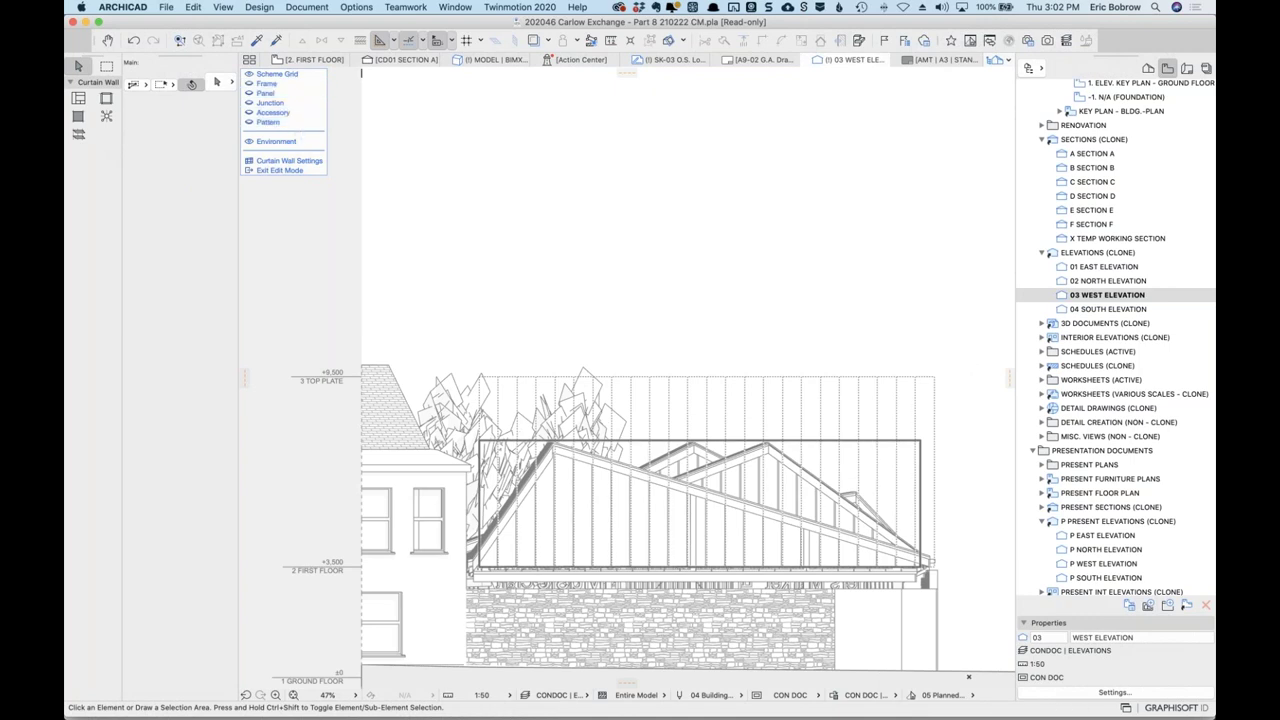
pyautogui.click(934, 380)
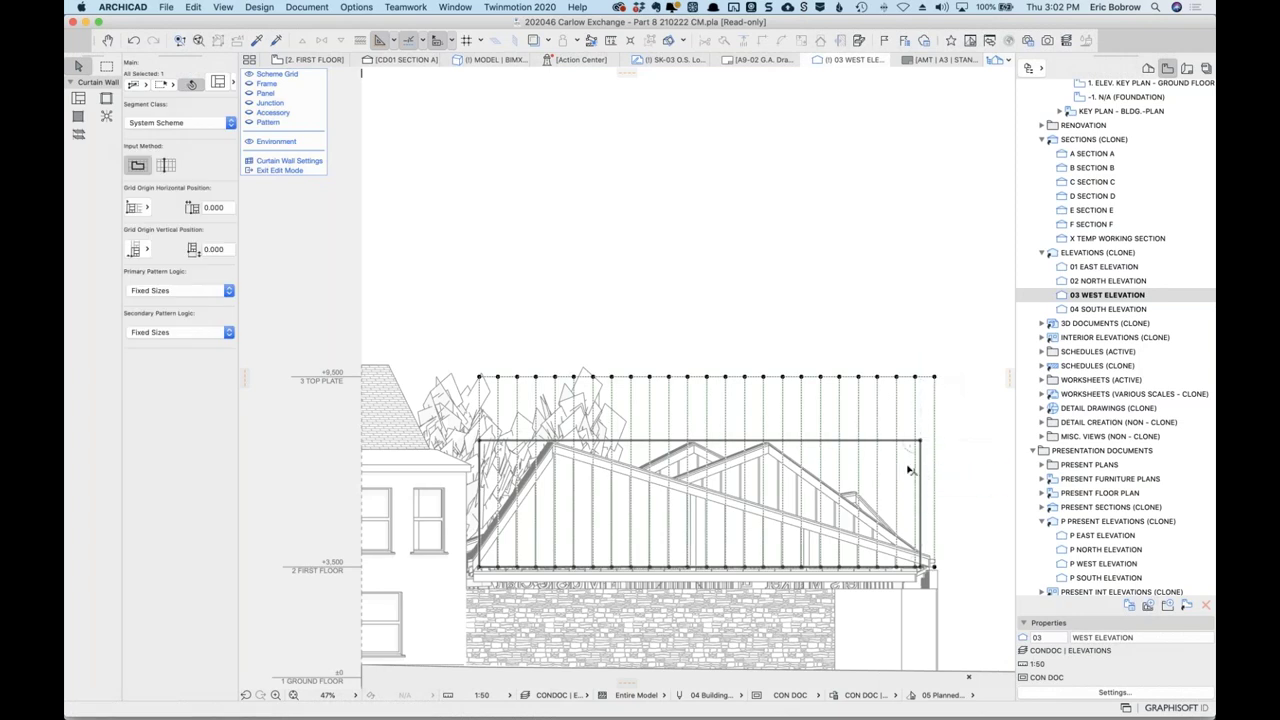
pyautogui.click(755, 341)
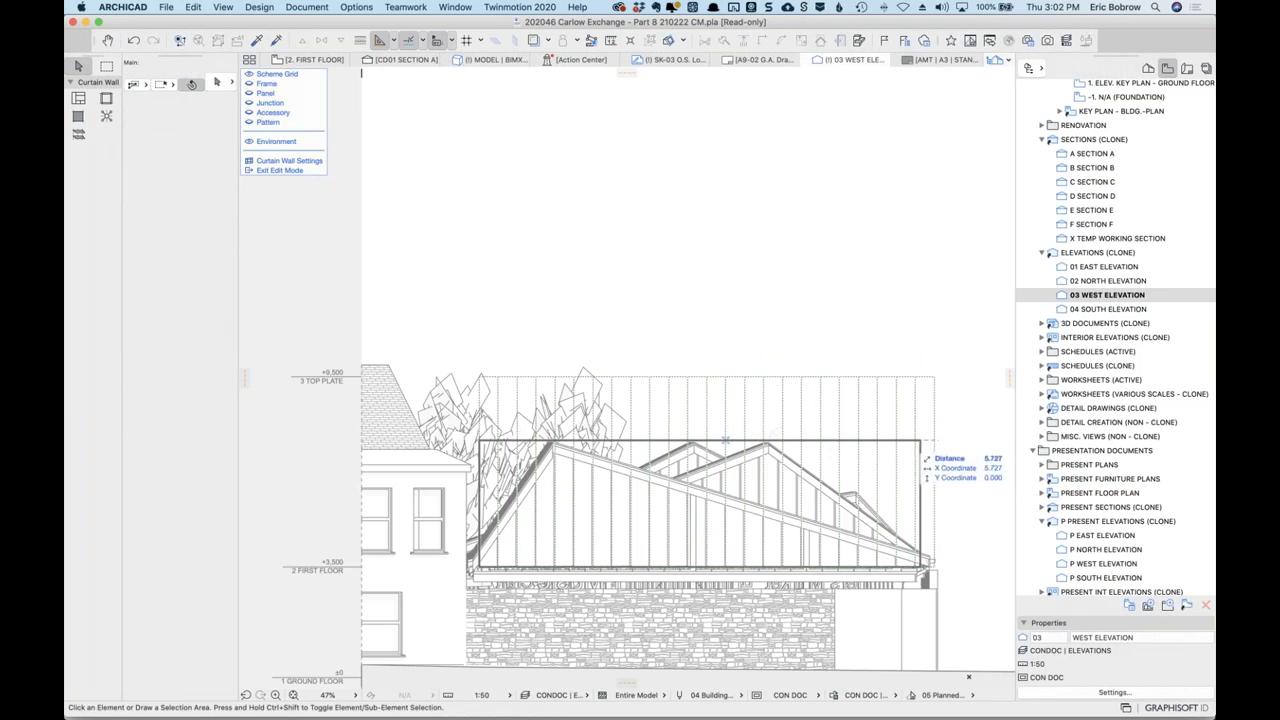
pyautogui.press('Escape')
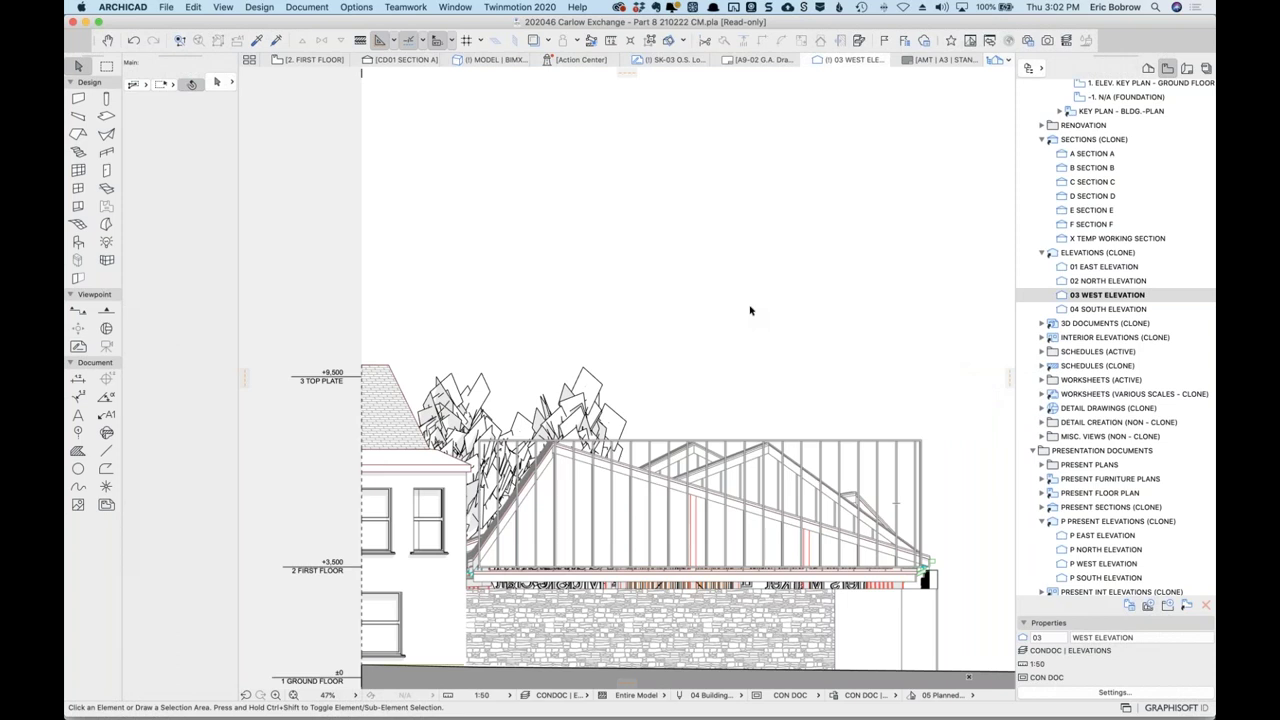
pyautogui.click(135, 41)
pyautogui.click(135, 41)
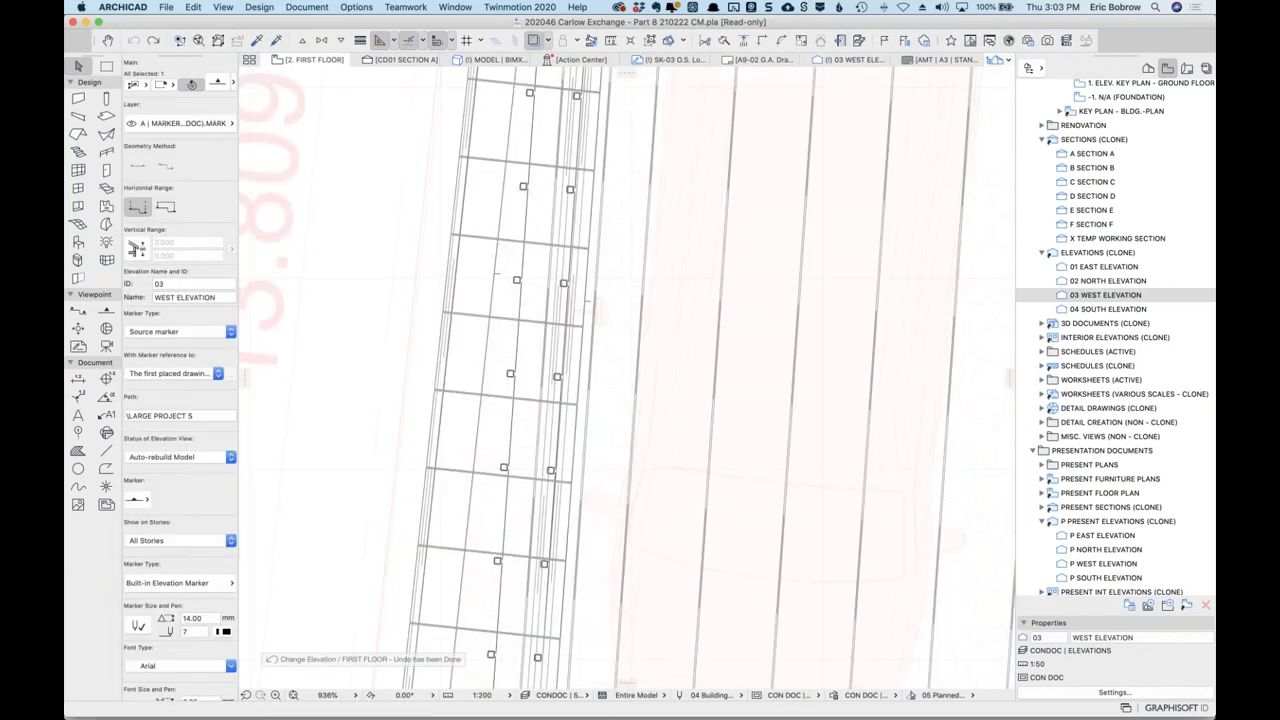
pyautogui.click(153, 41)
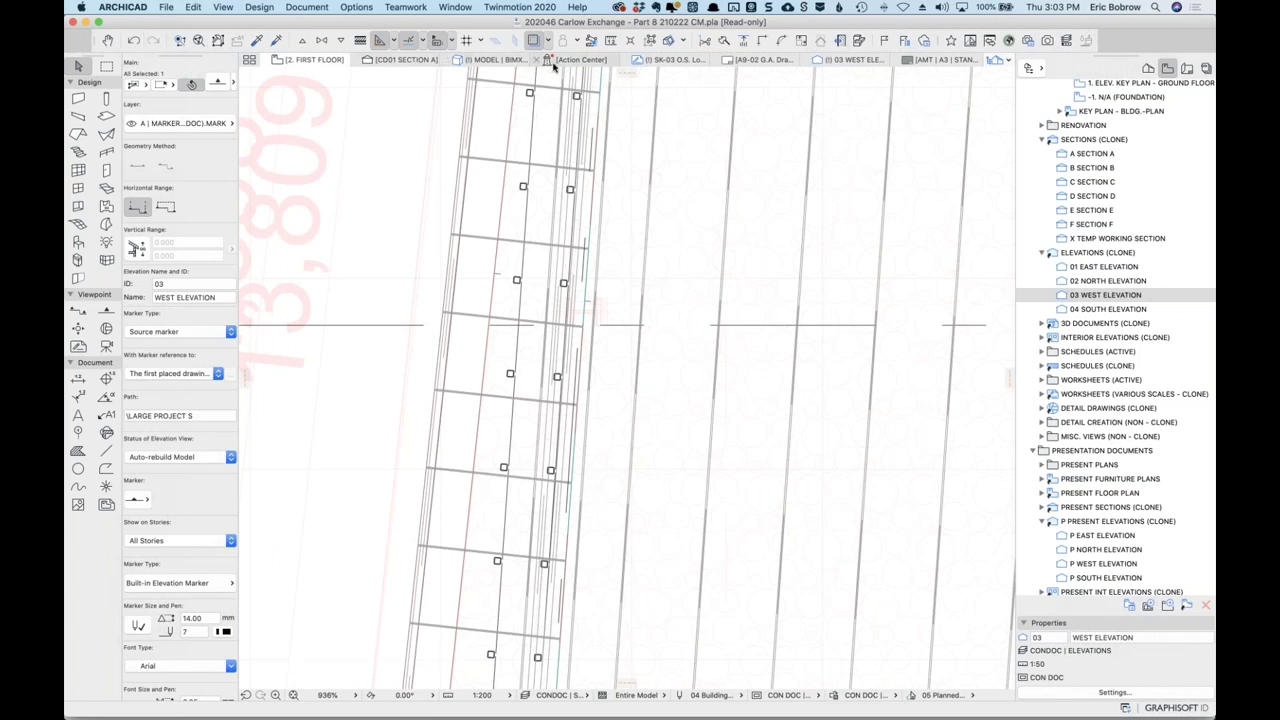
pyautogui.click(848, 62)
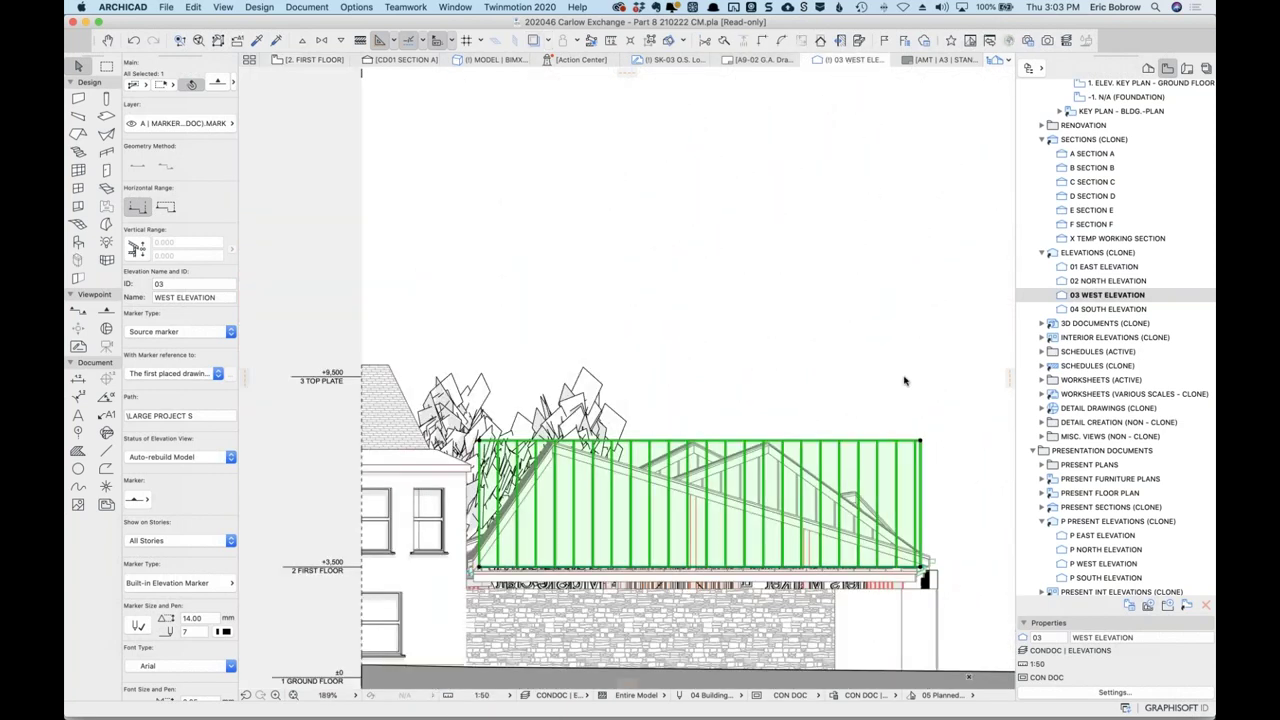
pyautogui.click(929, 446)
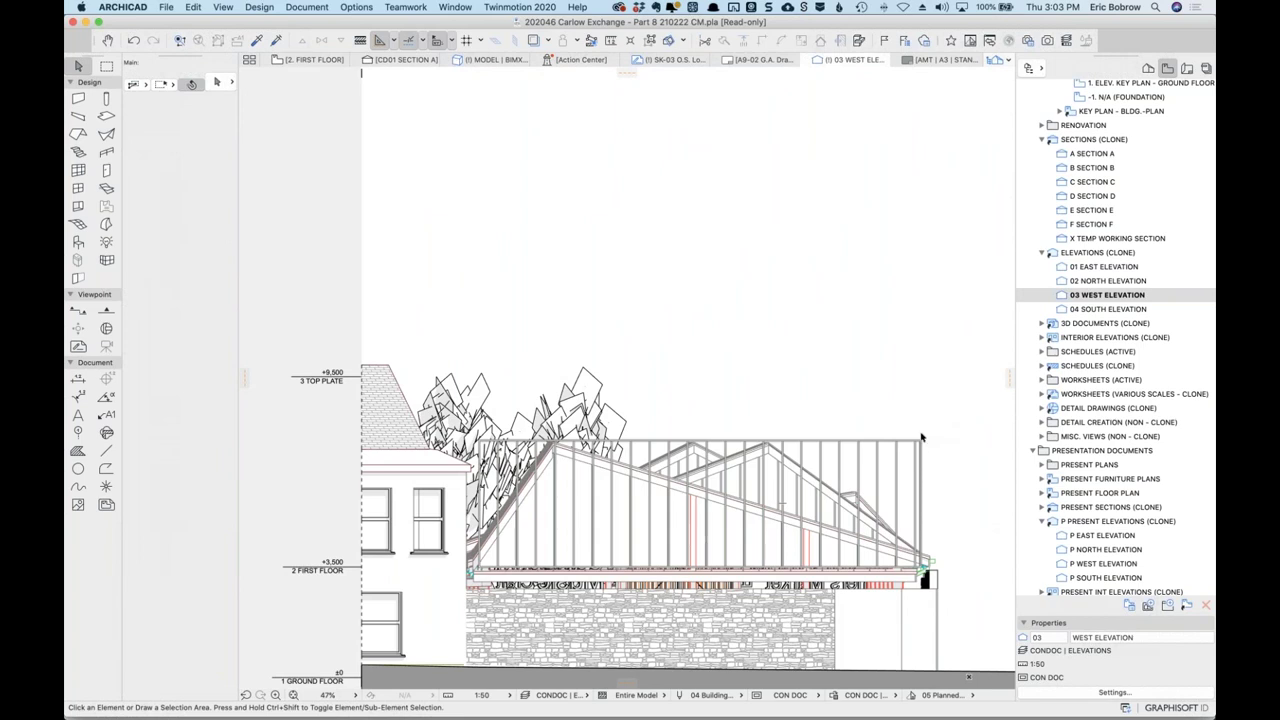
pyautogui.click(920, 441)
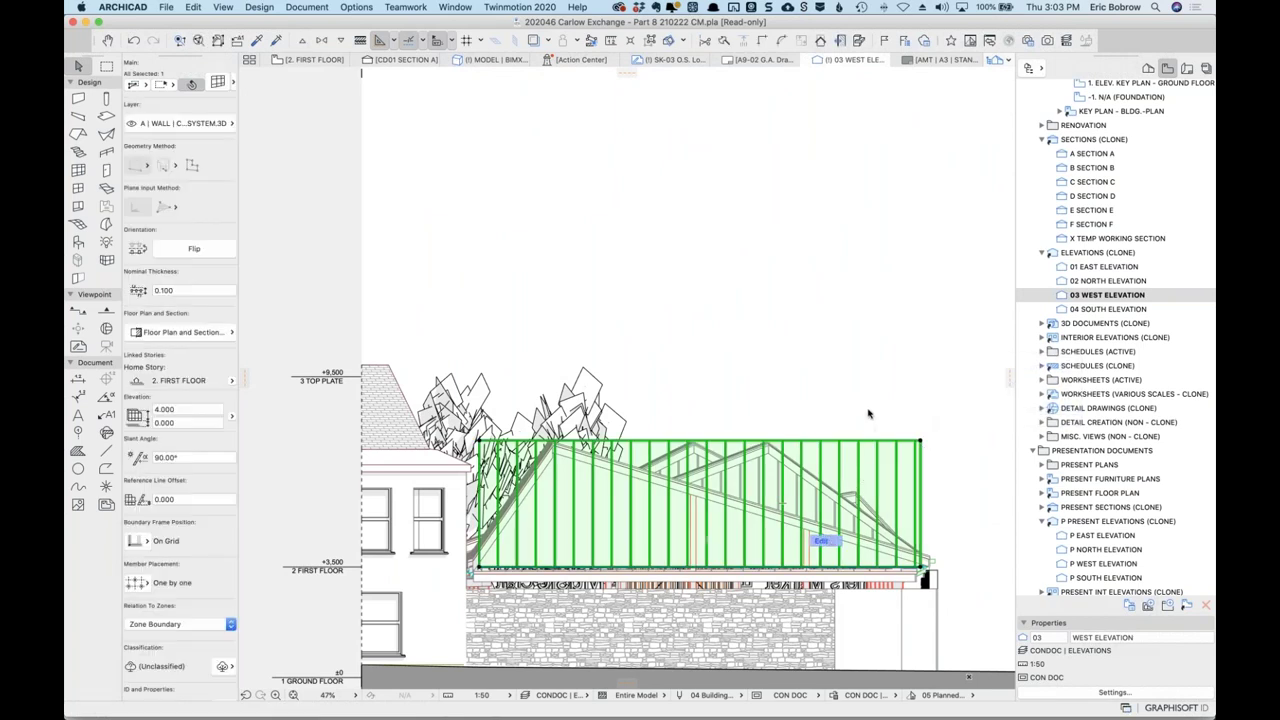
# Enter curtain wall edit mode, show the scheme grid, and select its boundary.
pyautogui.click(821, 541)
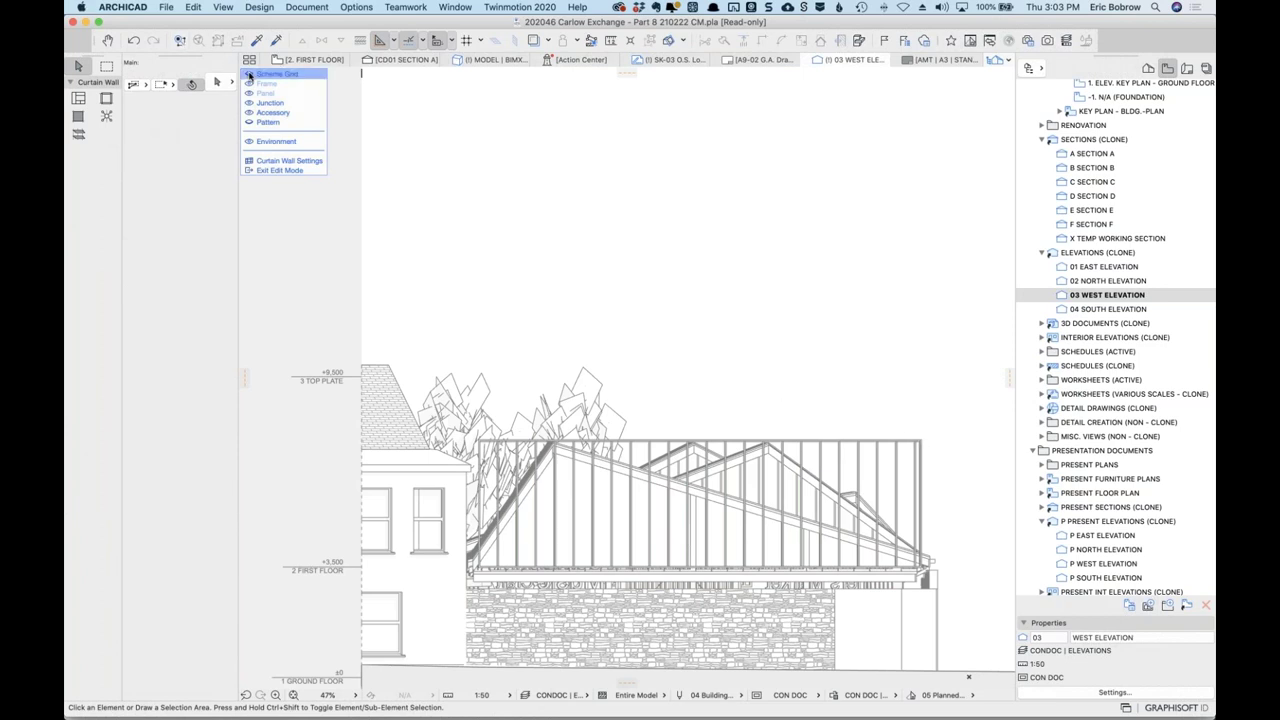
pyautogui.click(249, 75)
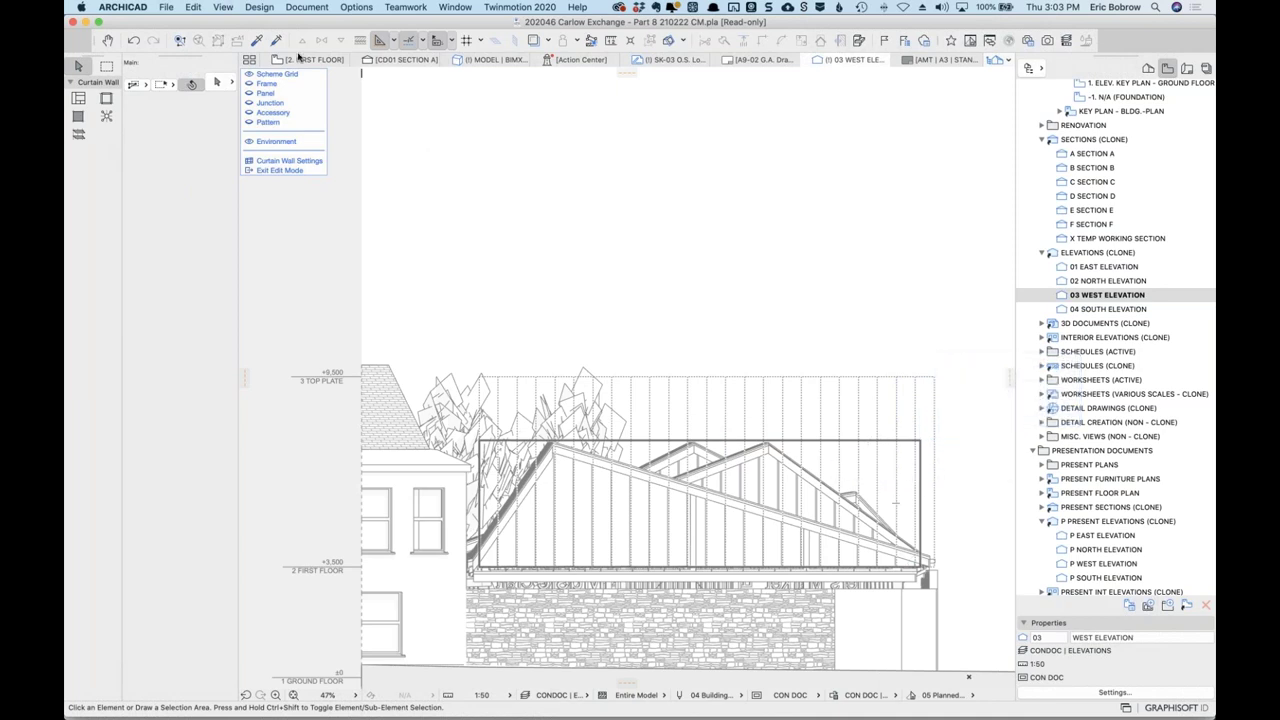
pyautogui.click(277, 74)
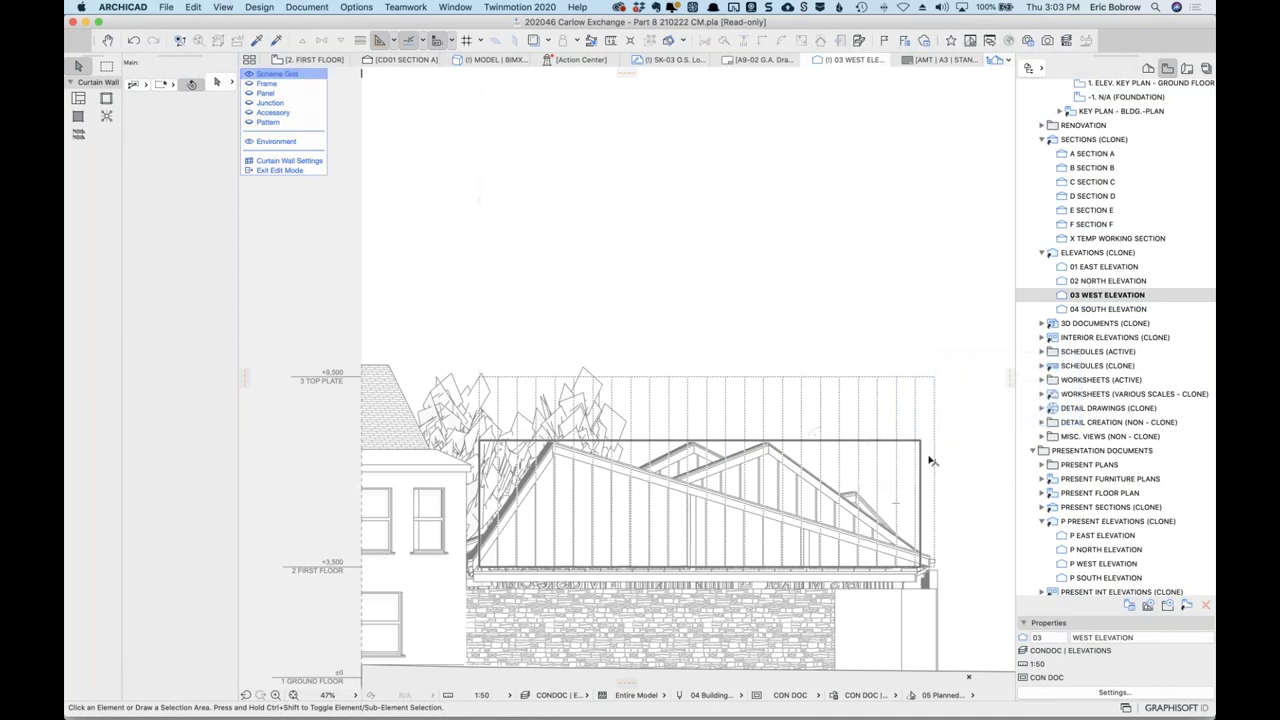
pyautogui.click(933, 380)
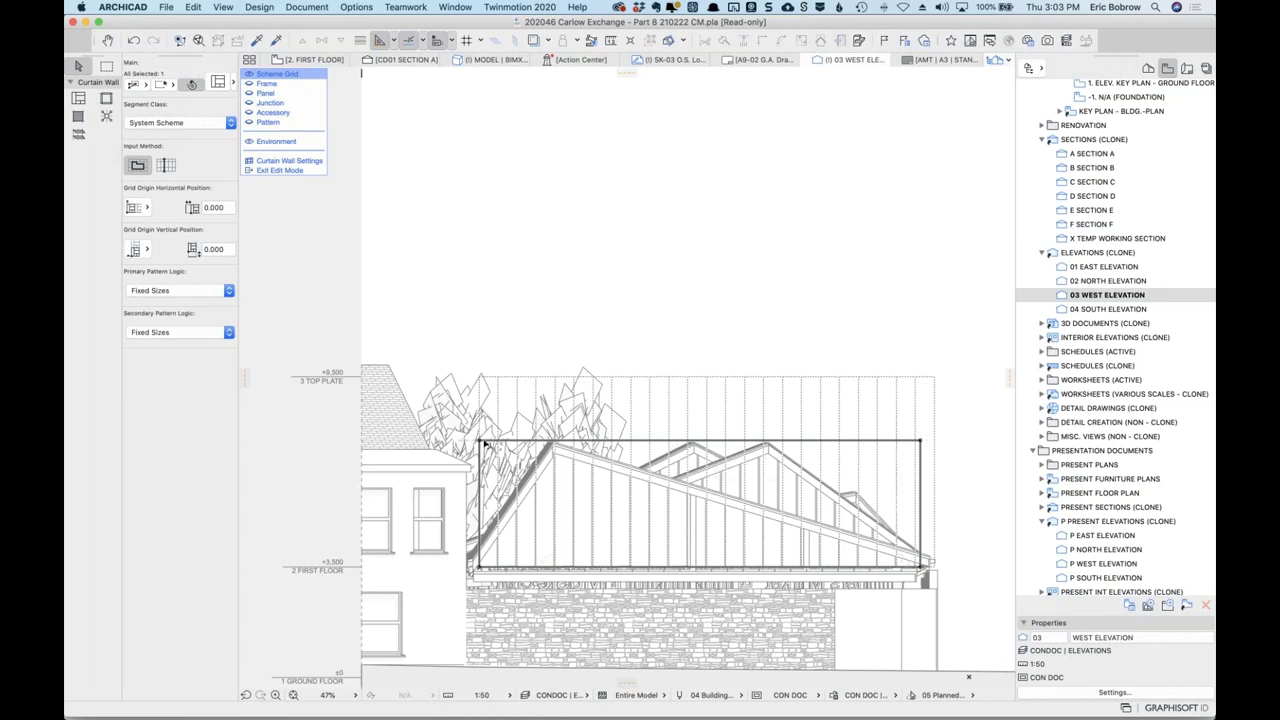
pyautogui.click(528, 479)
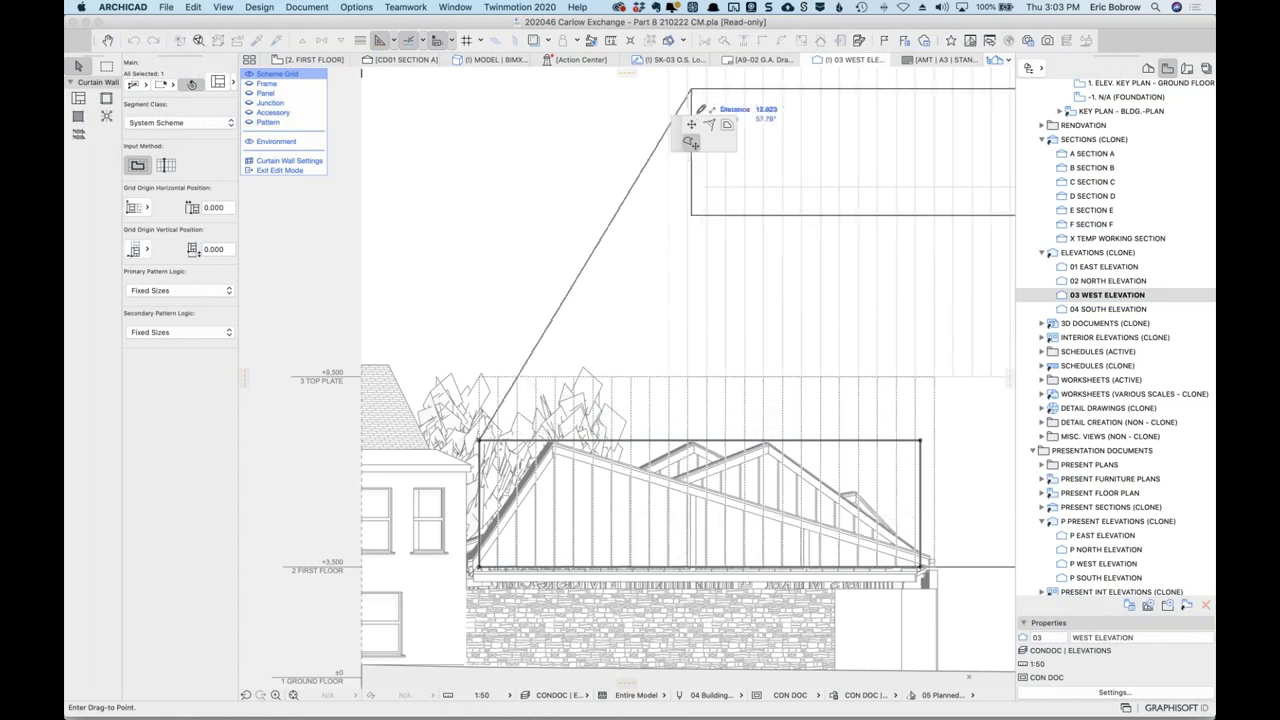
pyautogui.press('Escape')
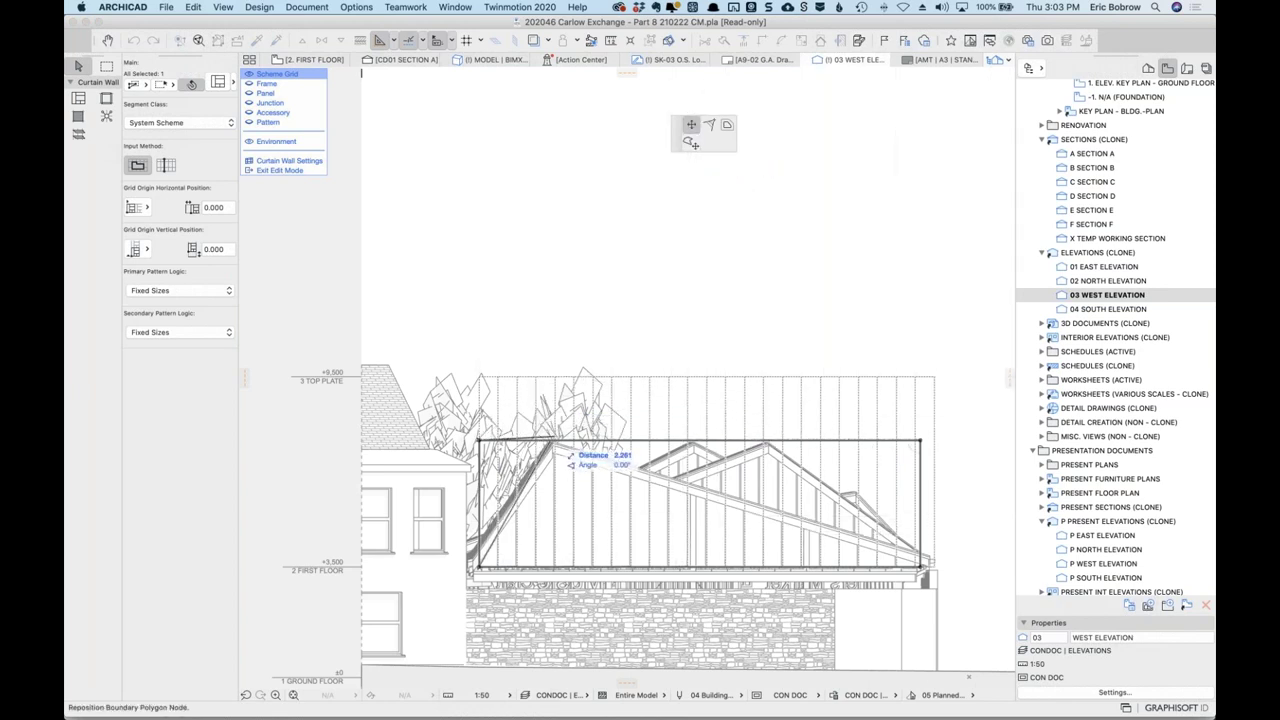
# Insert a new boundary node at the lower-left roof corner.
pyautogui.scroll(5, 558, 446)
pyautogui.scroll(5, 558, 446)
pyautogui.scroll(-10, 558, 443)
pyautogui.scroll(8, 560, 440)
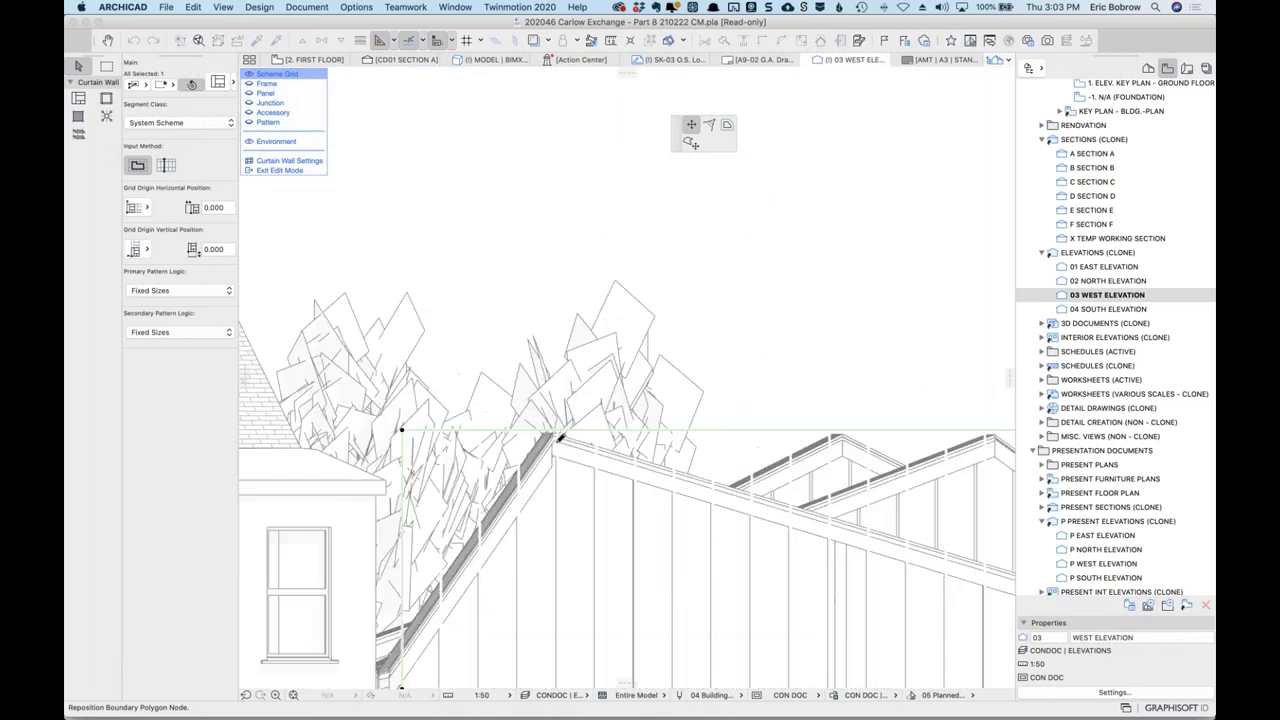
pyautogui.scroll(5, 560, 438)
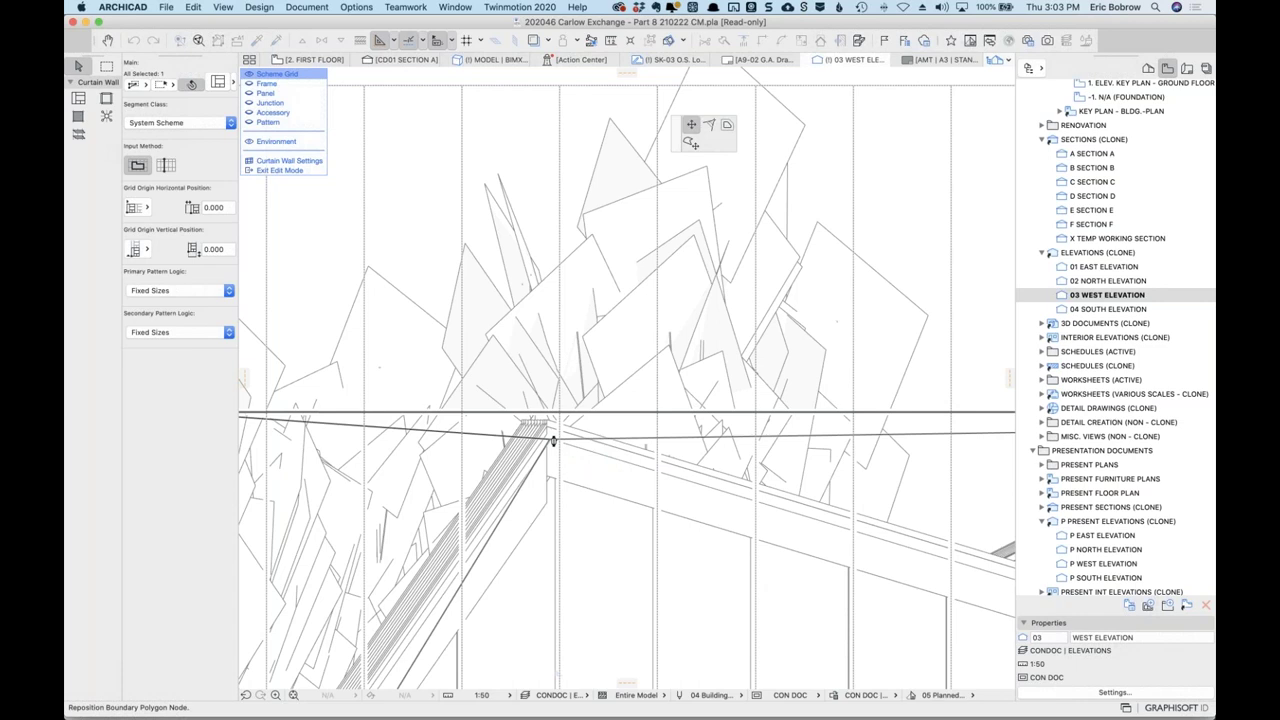
pyautogui.scroll(-10, 553, 441)
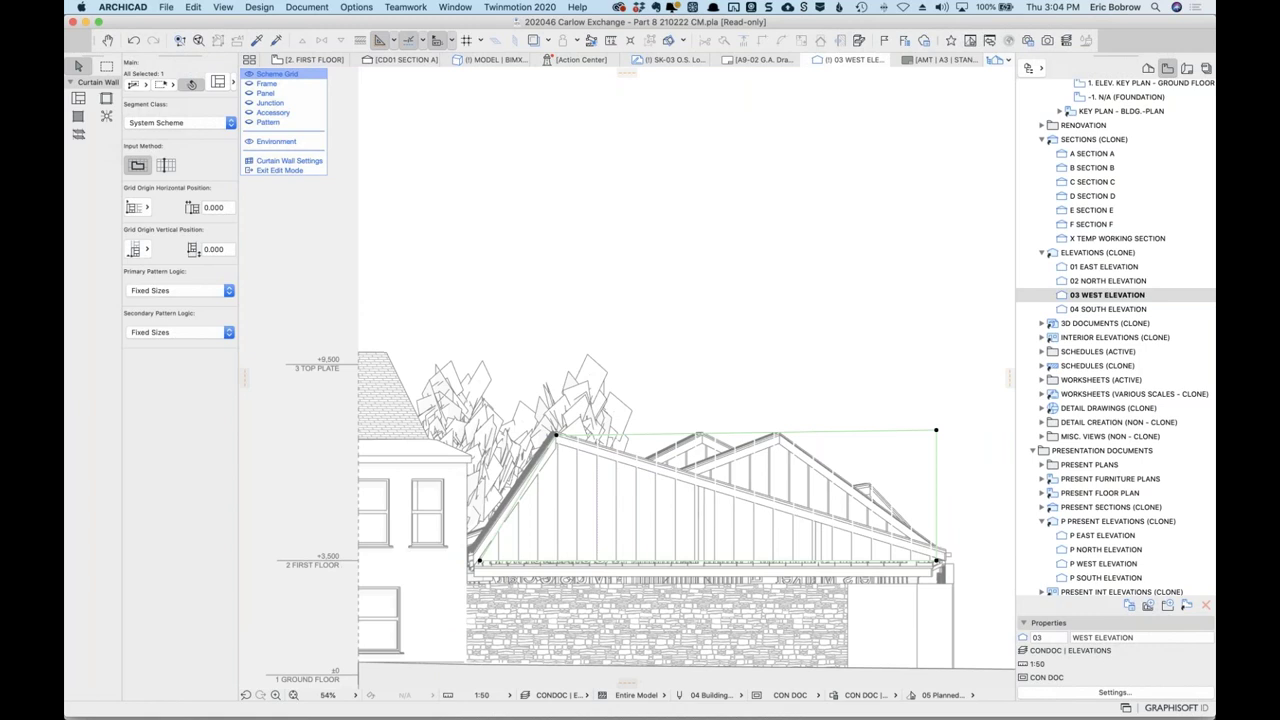
pyautogui.scroll(8, 526, 488)
pyautogui.scroll(1, 454, 557)
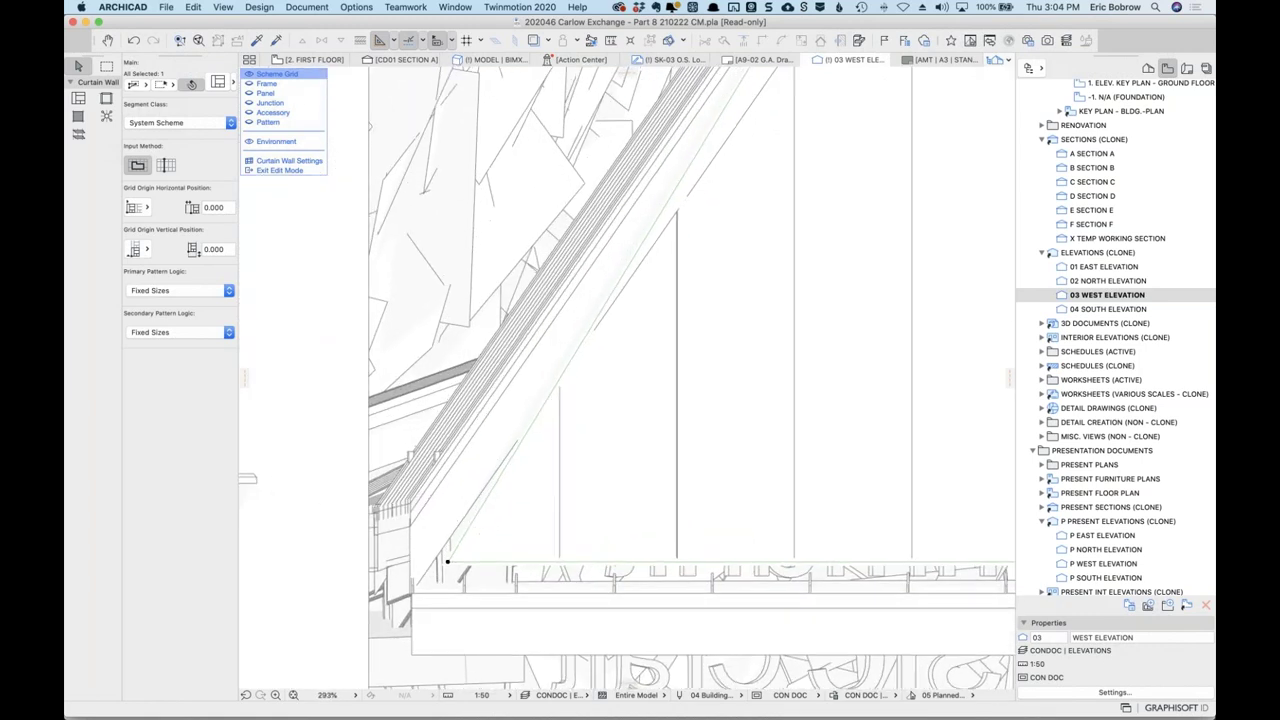
pyautogui.click(474, 527)
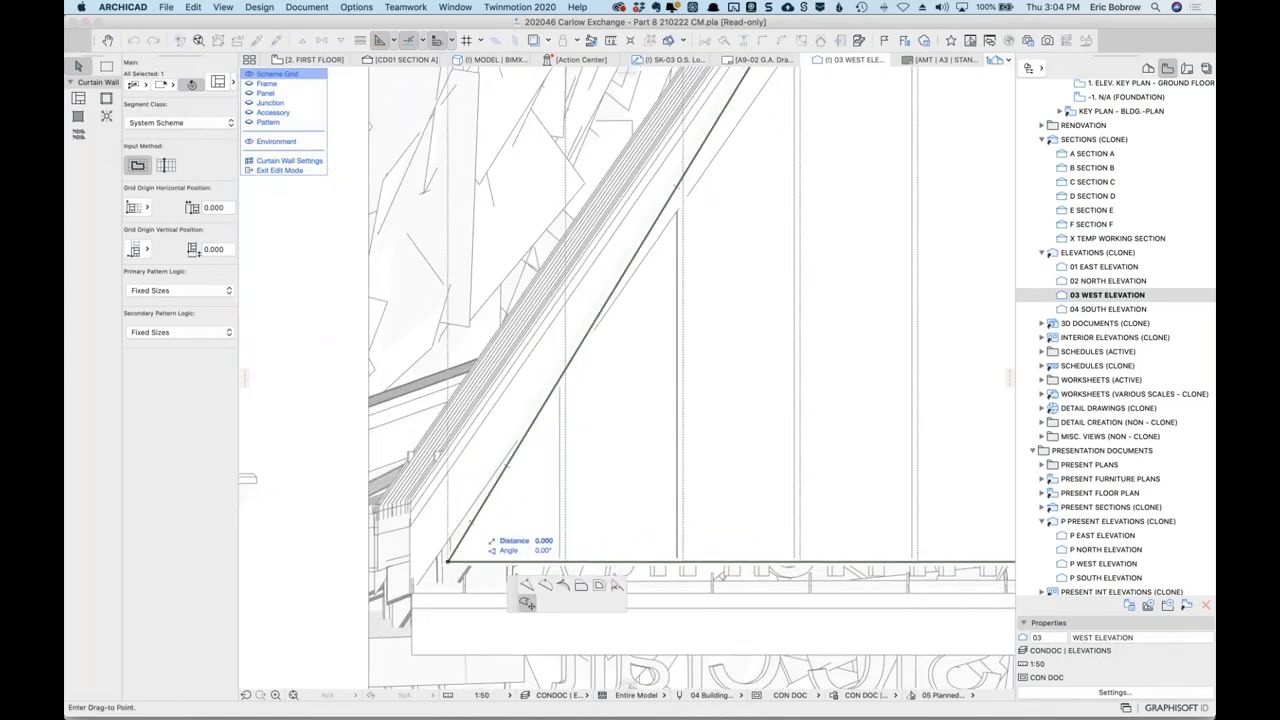
pyautogui.click(688, 141)
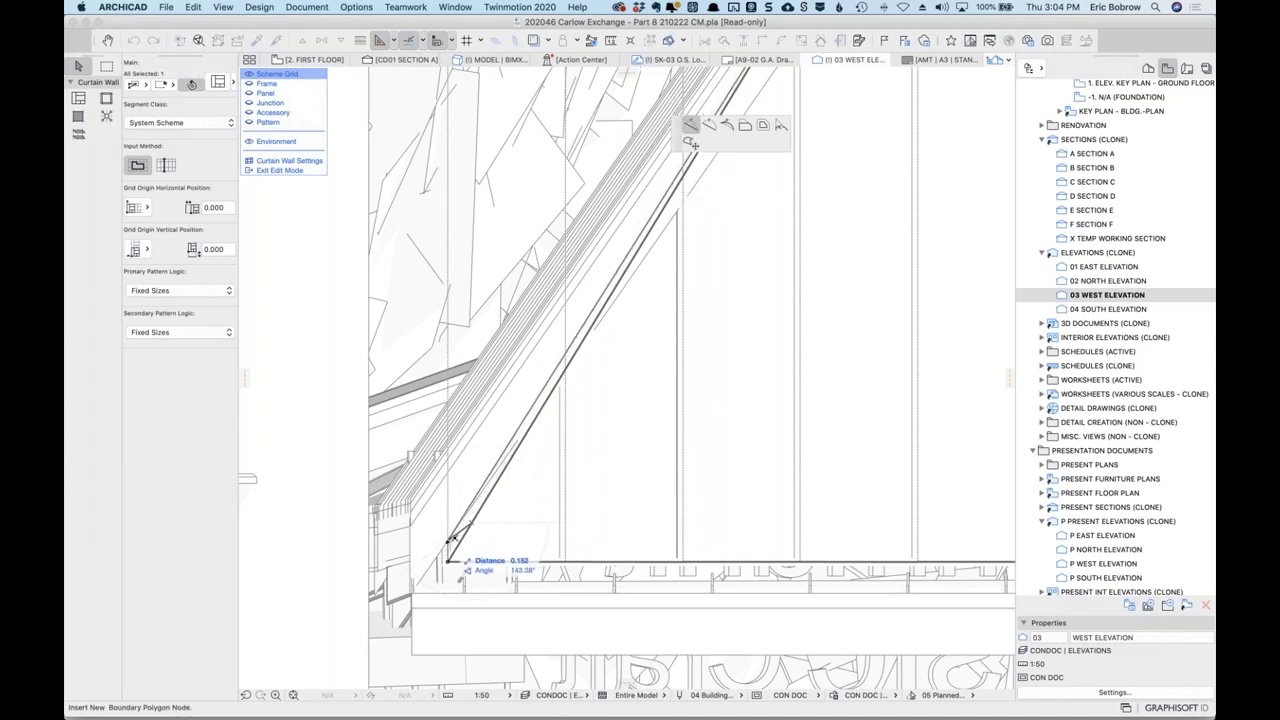
pyautogui.click(447, 560)
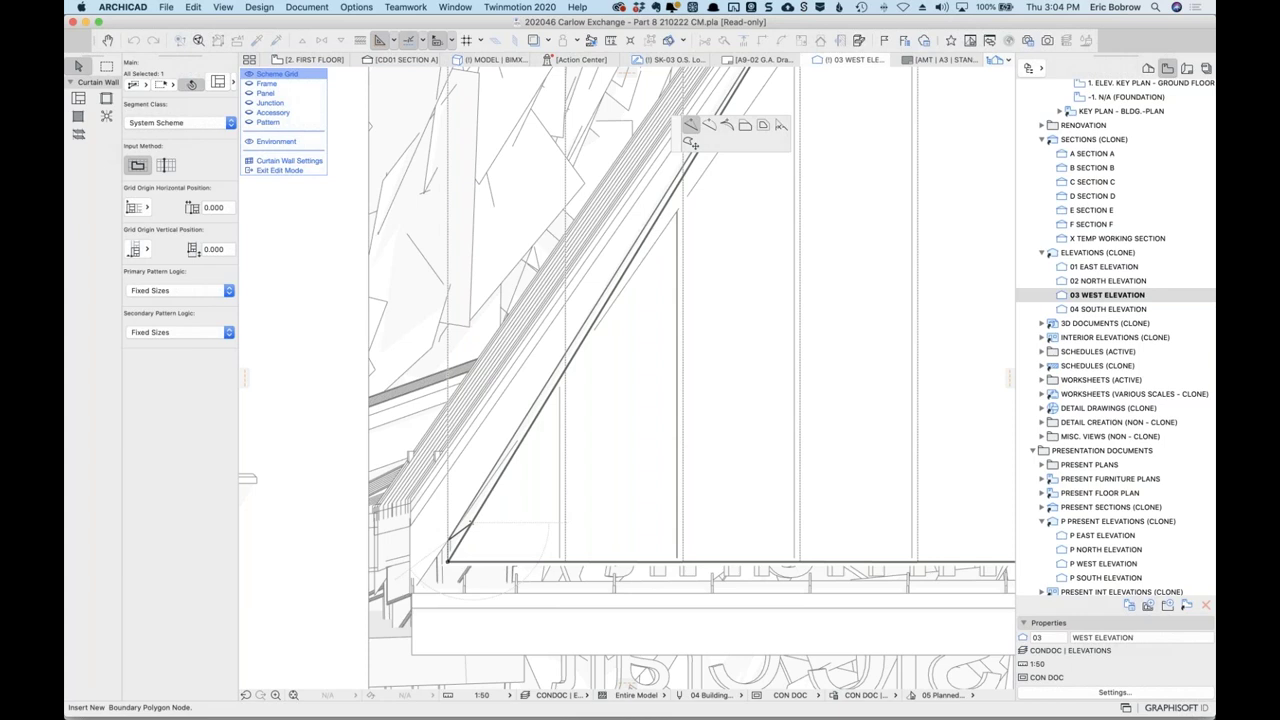
pyautogui.click(688, 141)
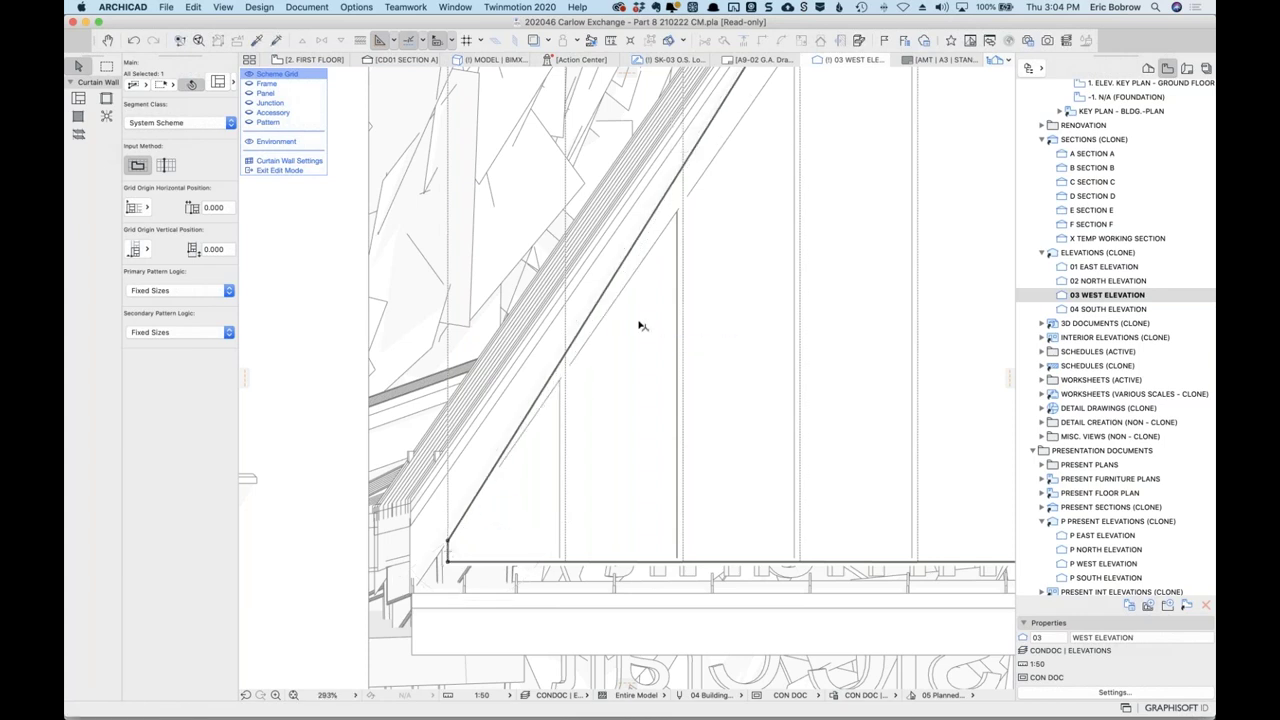
# Move the boundary corner node down onto the roof's lower corner, leaving the peak node unchanged.
pyautogui.scroll(-10, 642, 326)
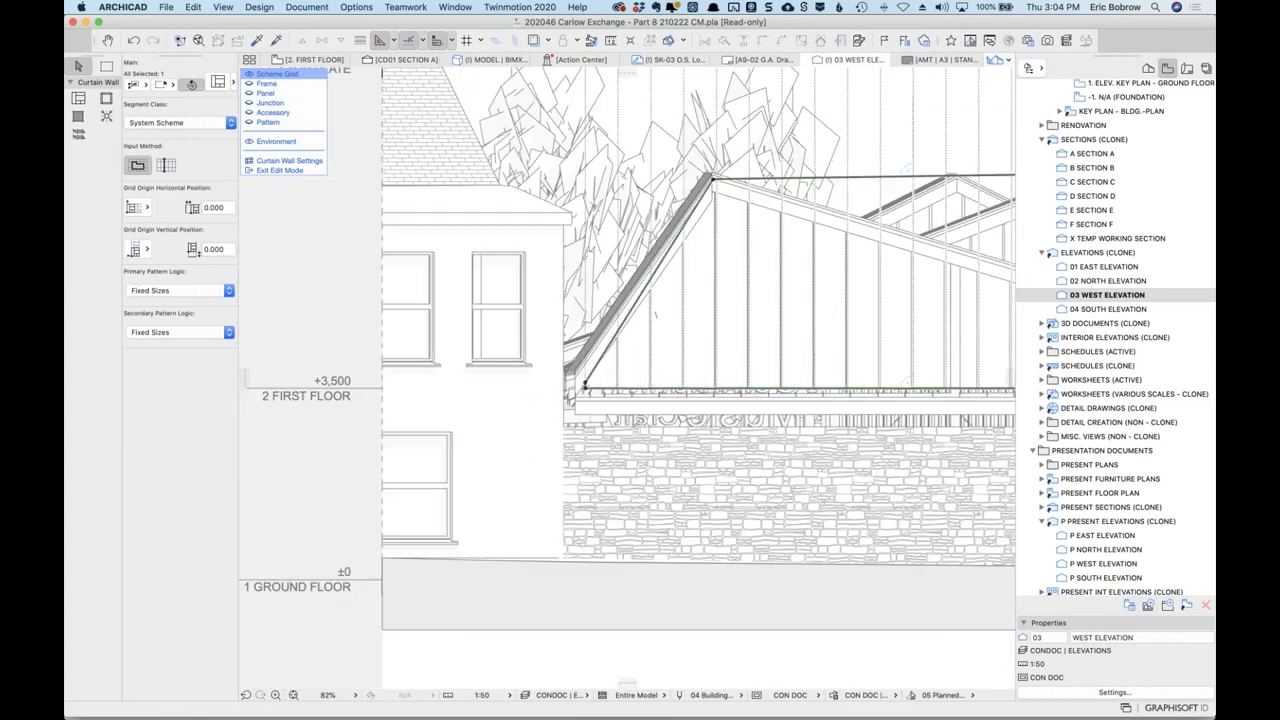
pyautogui.hscroll(10, 918, 130)
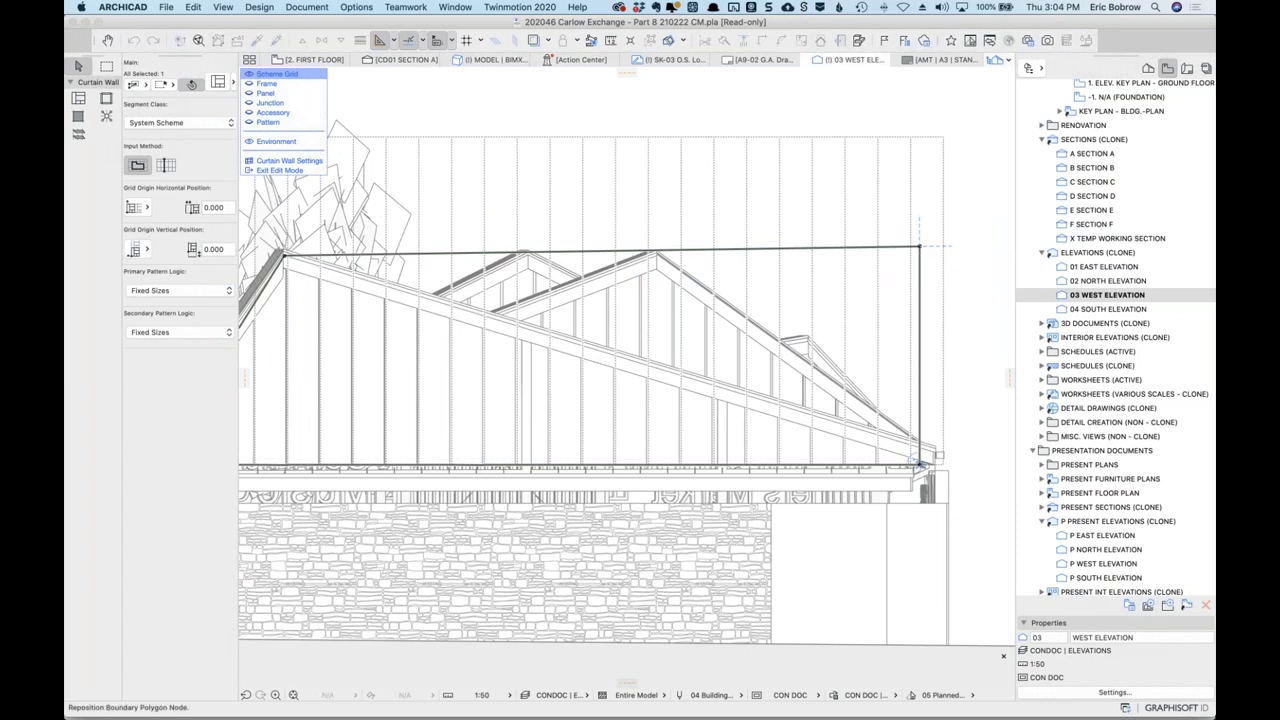
pyautogui.click(920, 248)
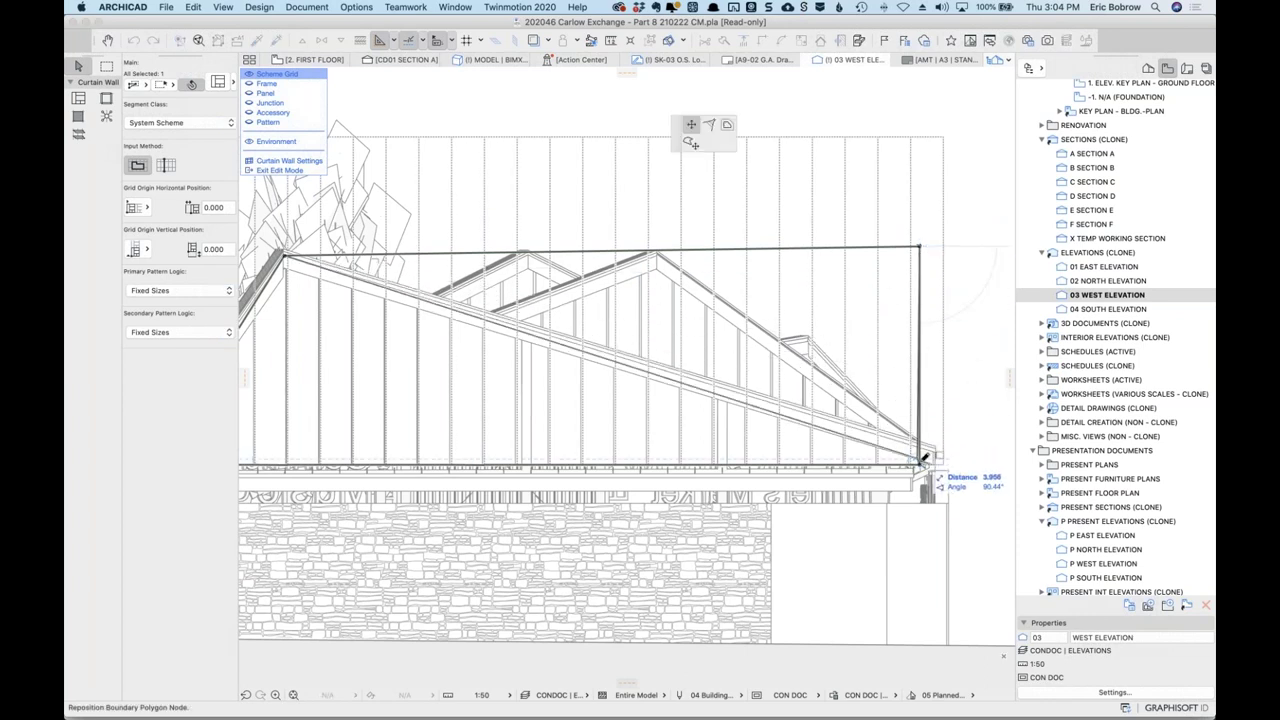
pyautogui.scroll(5, 921, 458)
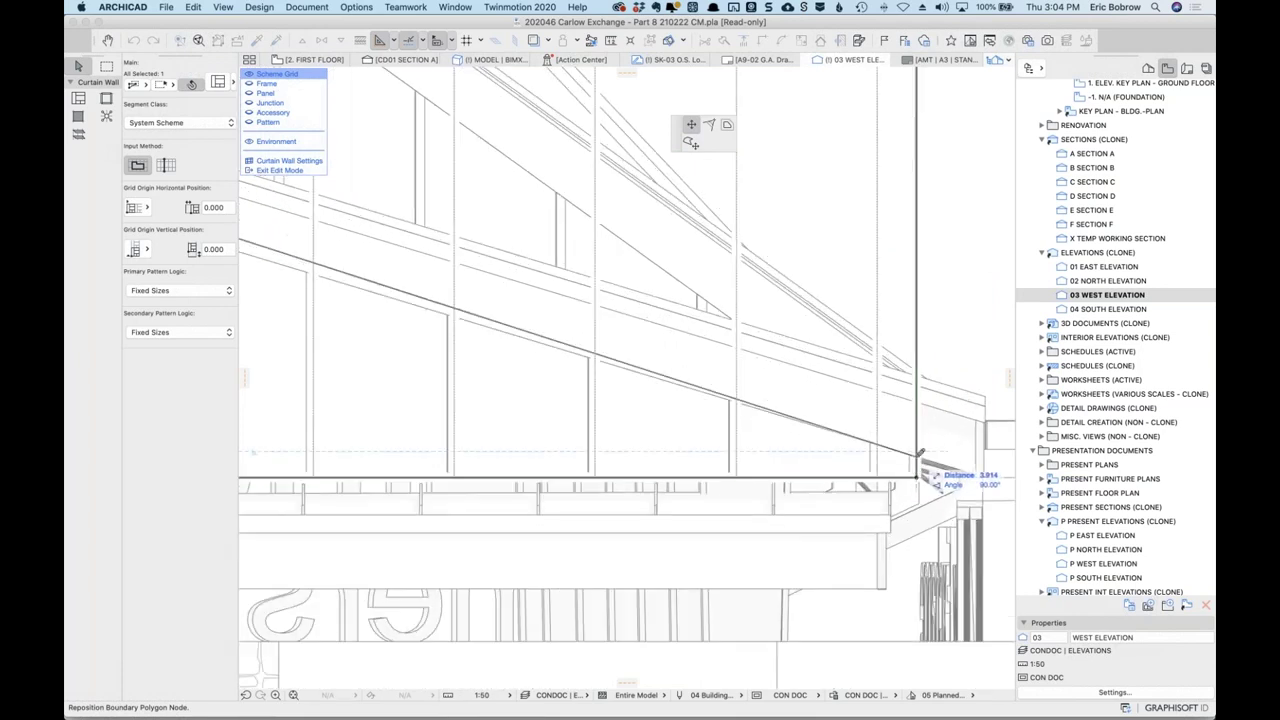
pyautogui.click(918, 460)
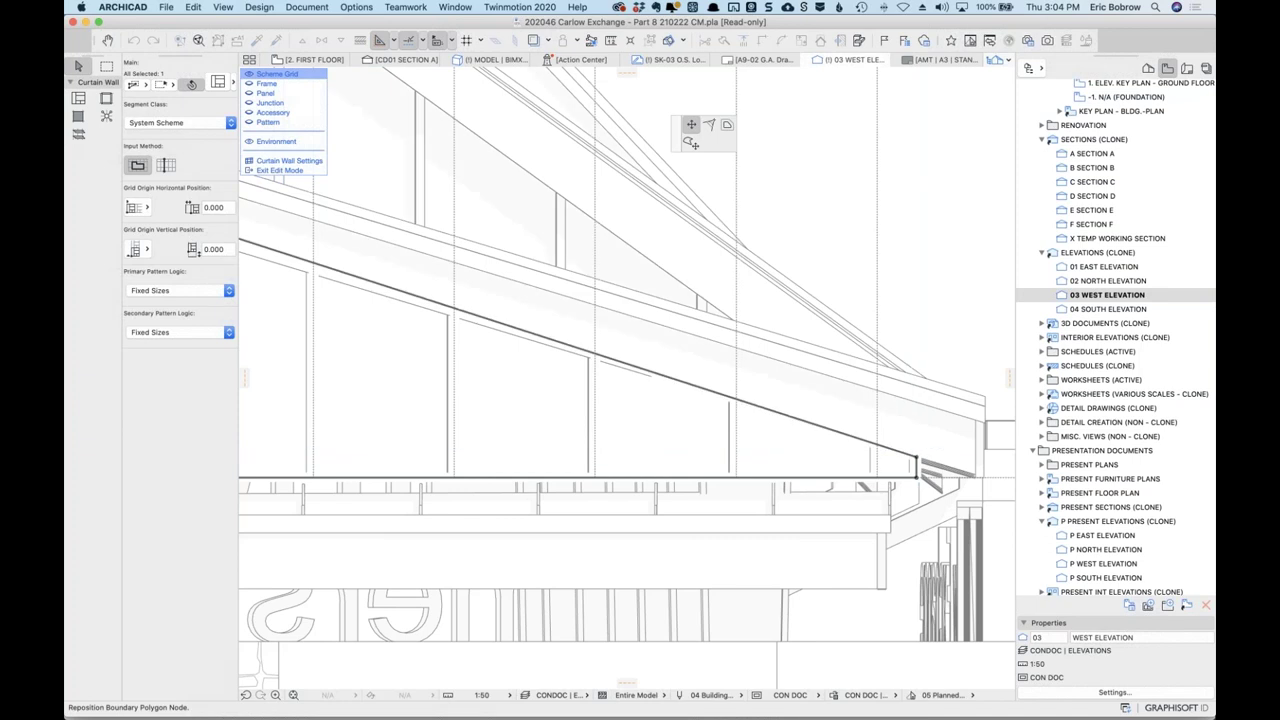
pyautogui.scroll(-5, 906, 306)
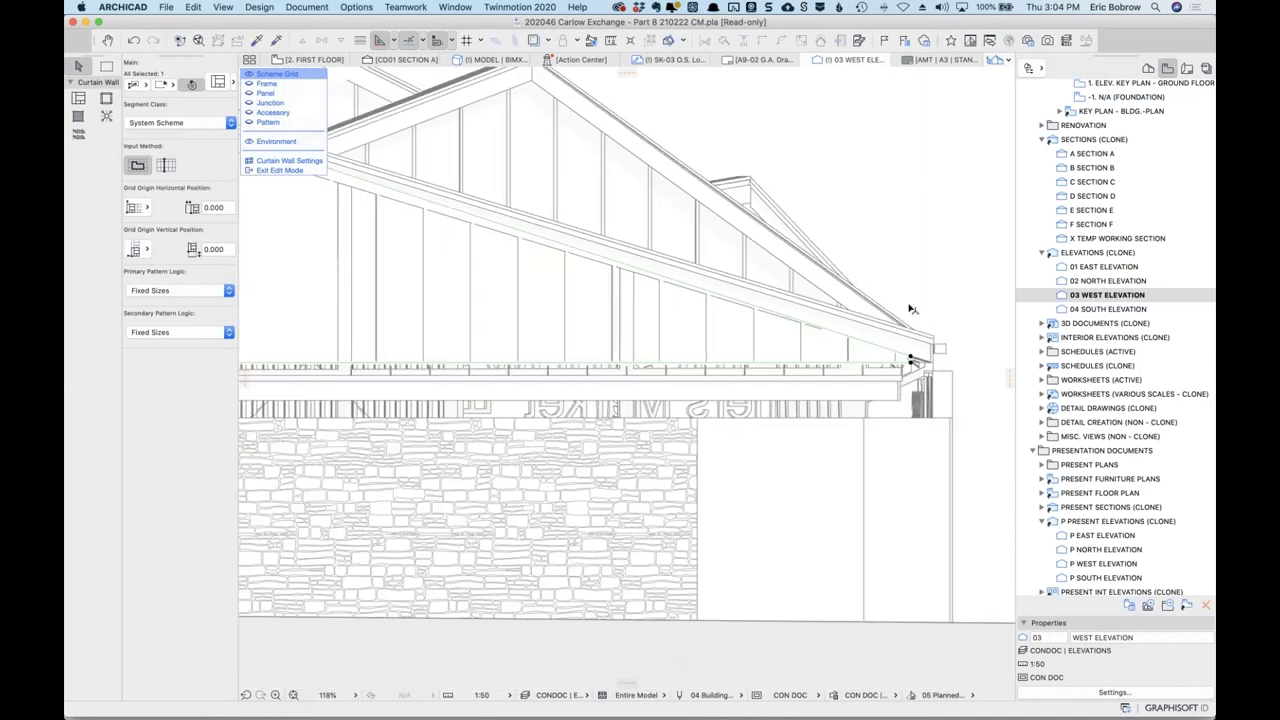
pyautogui.scroll(-6, 910, 309)
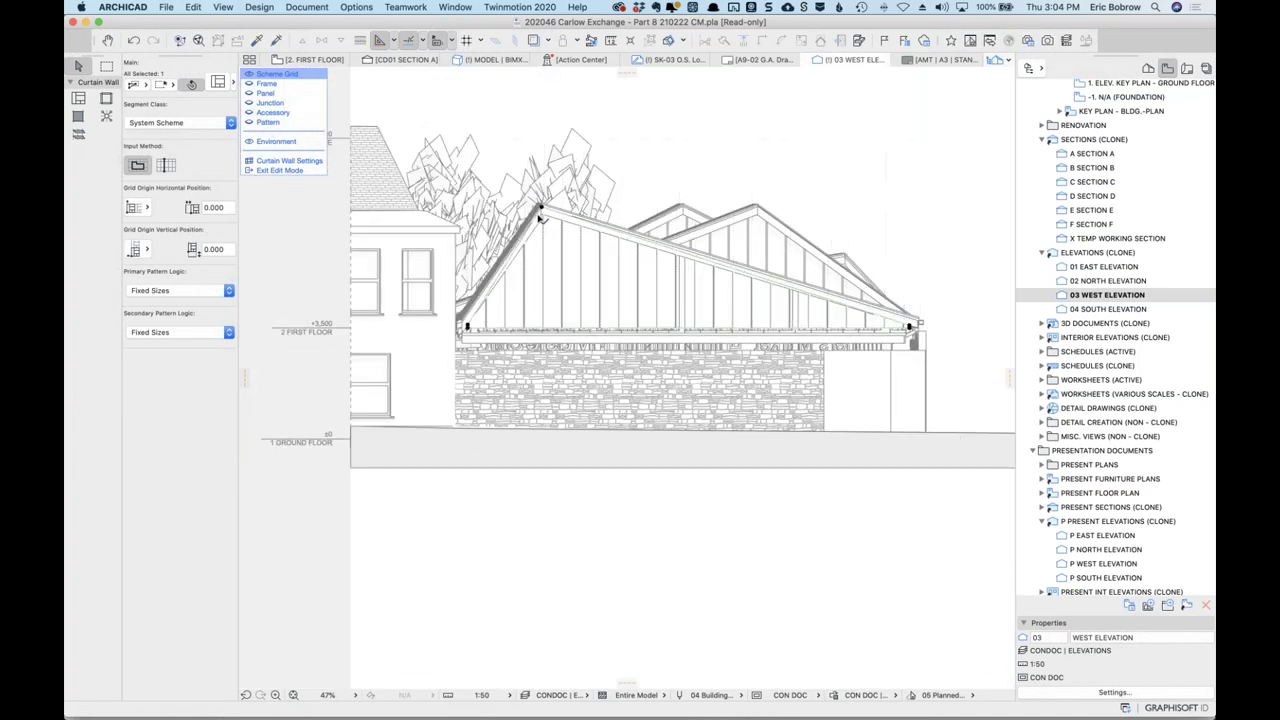
pyautogui.scroll(7, 540, 210)
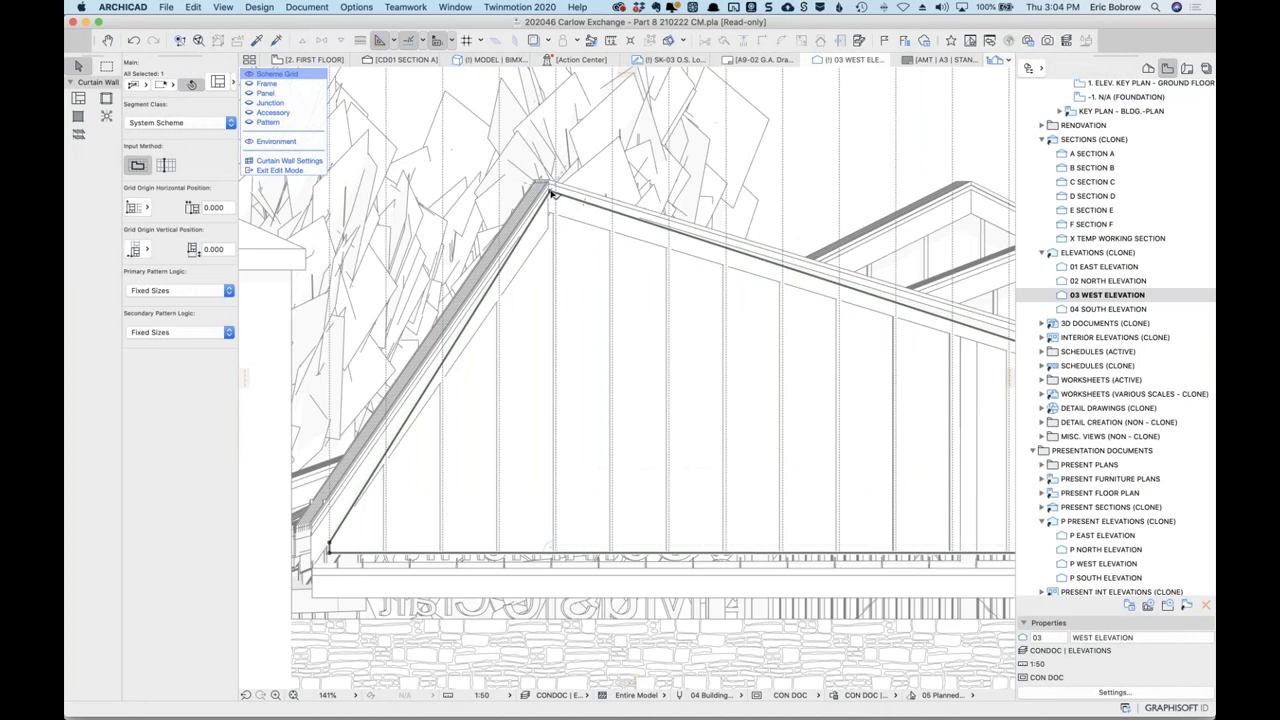
pyautogui.click(551, 193)
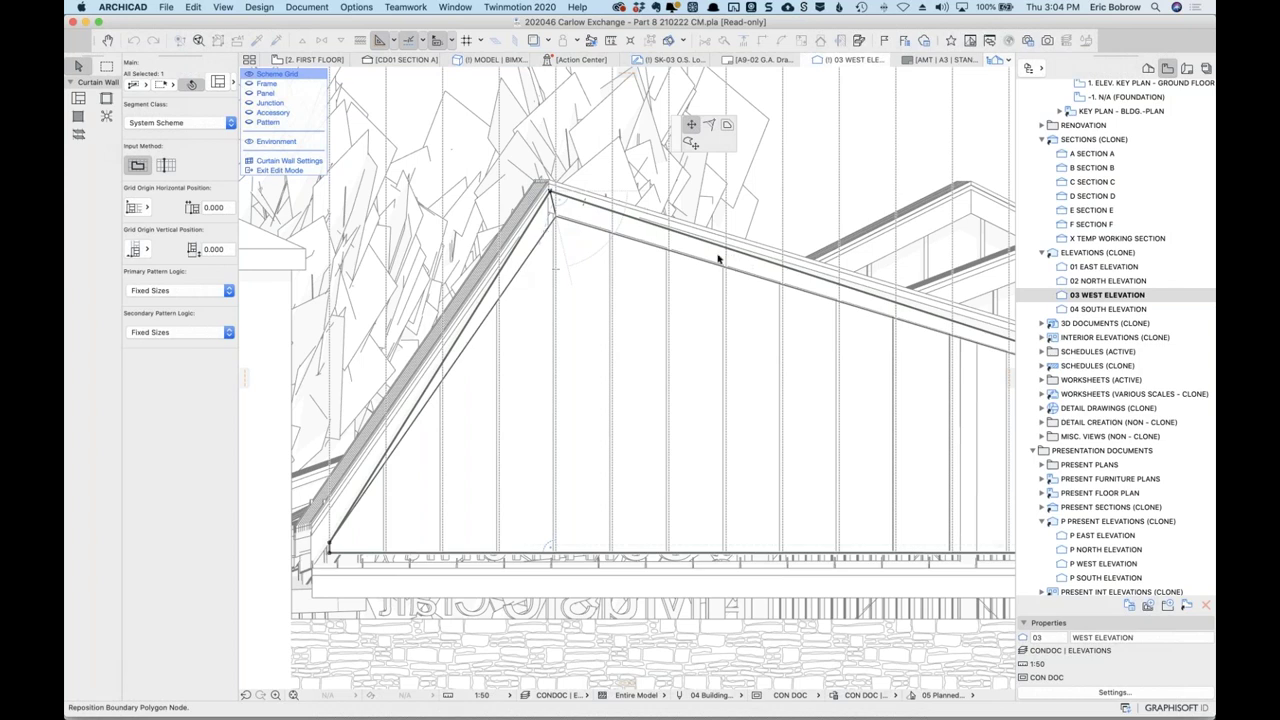
pyautogui.press('Escape')
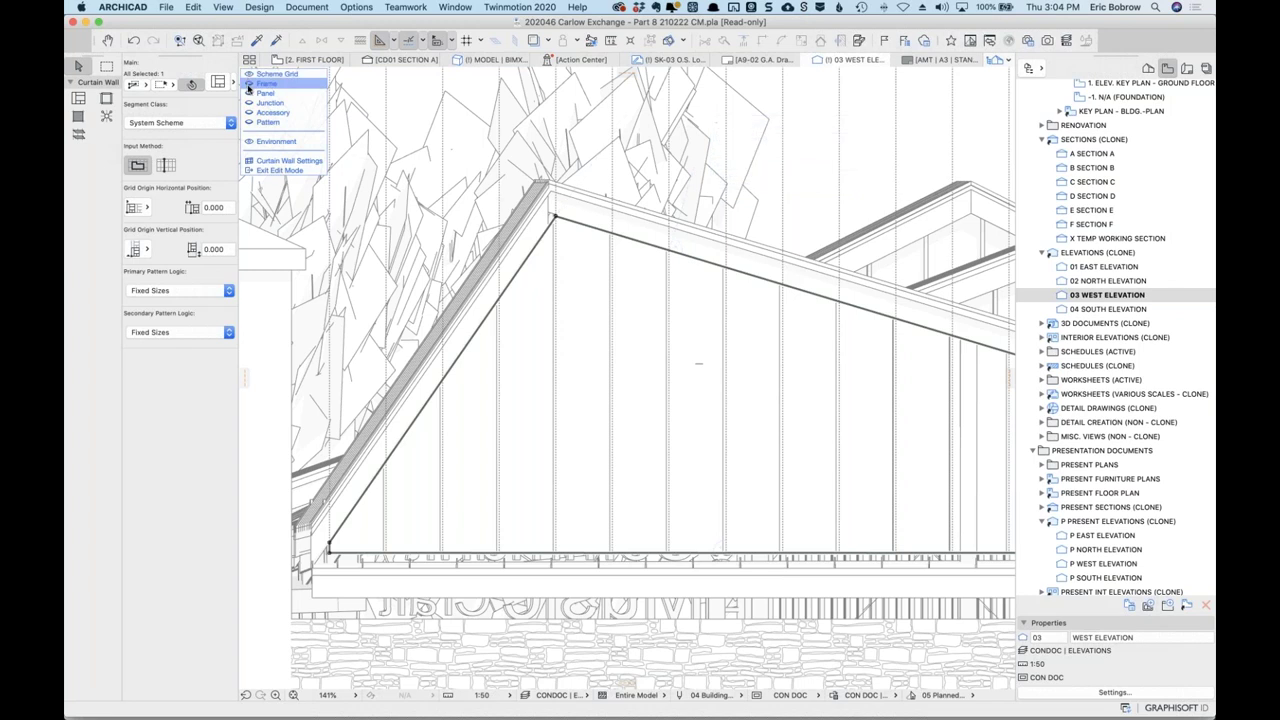
# Zoom out, hide the surrounding building via the Environment eye, and open Curtain Wall Settings.
pyautogui.click(248, 86)
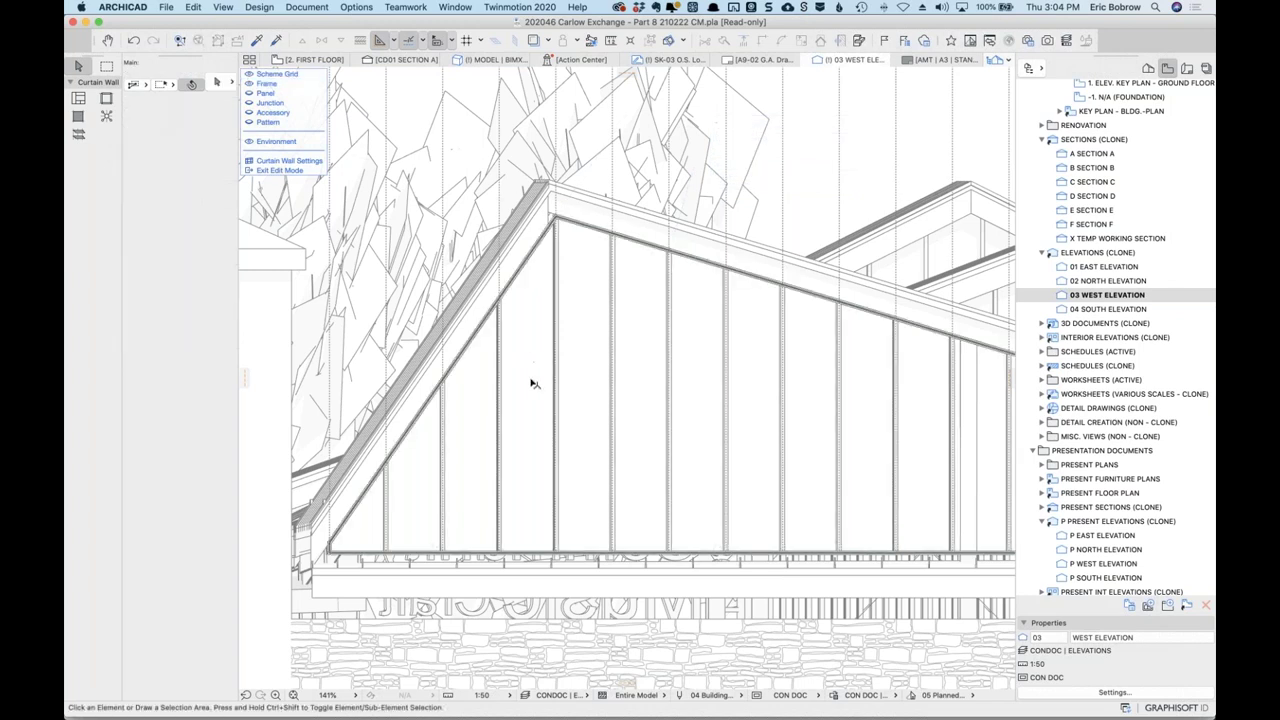
pyautogui.scroll(-10, 557, 271)
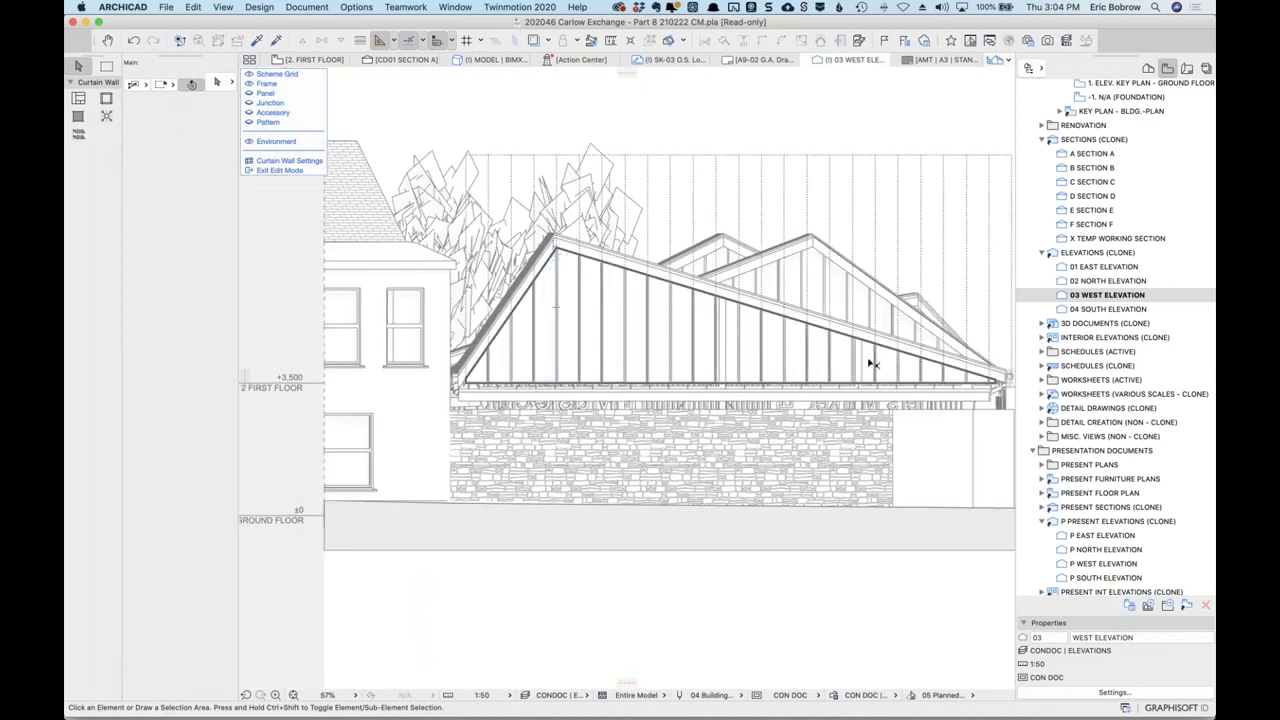
pyautogui.click(252, 142)
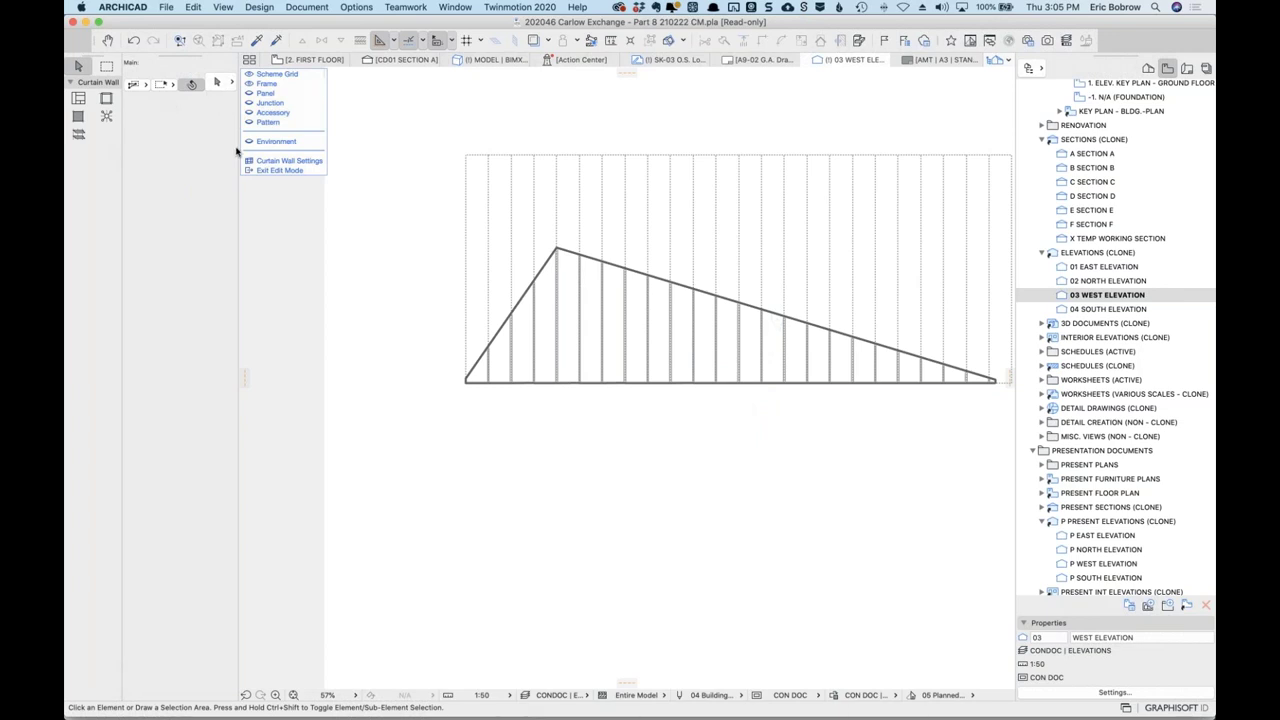
pyautogui.click(283, 162)
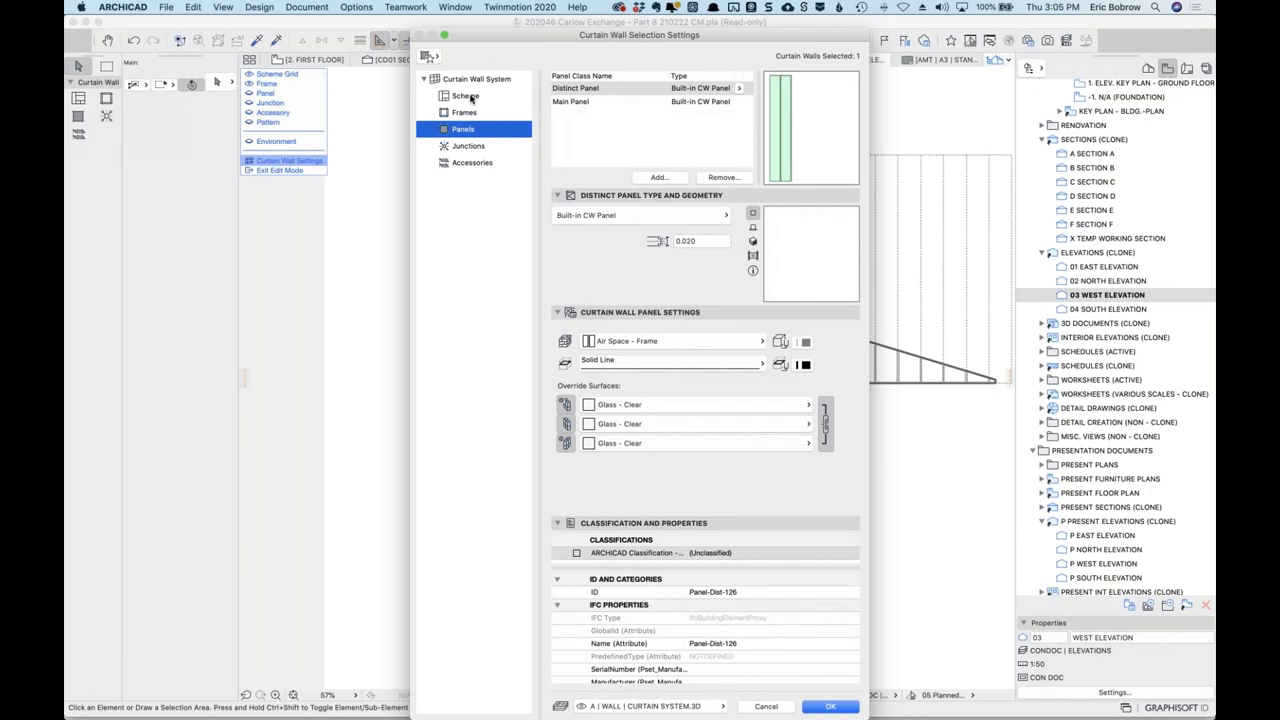
# Widen the curtain wall's Boundary Frame from 0.040 to 0.100 and confirm the settings.
pyautogui.click(465, 113)
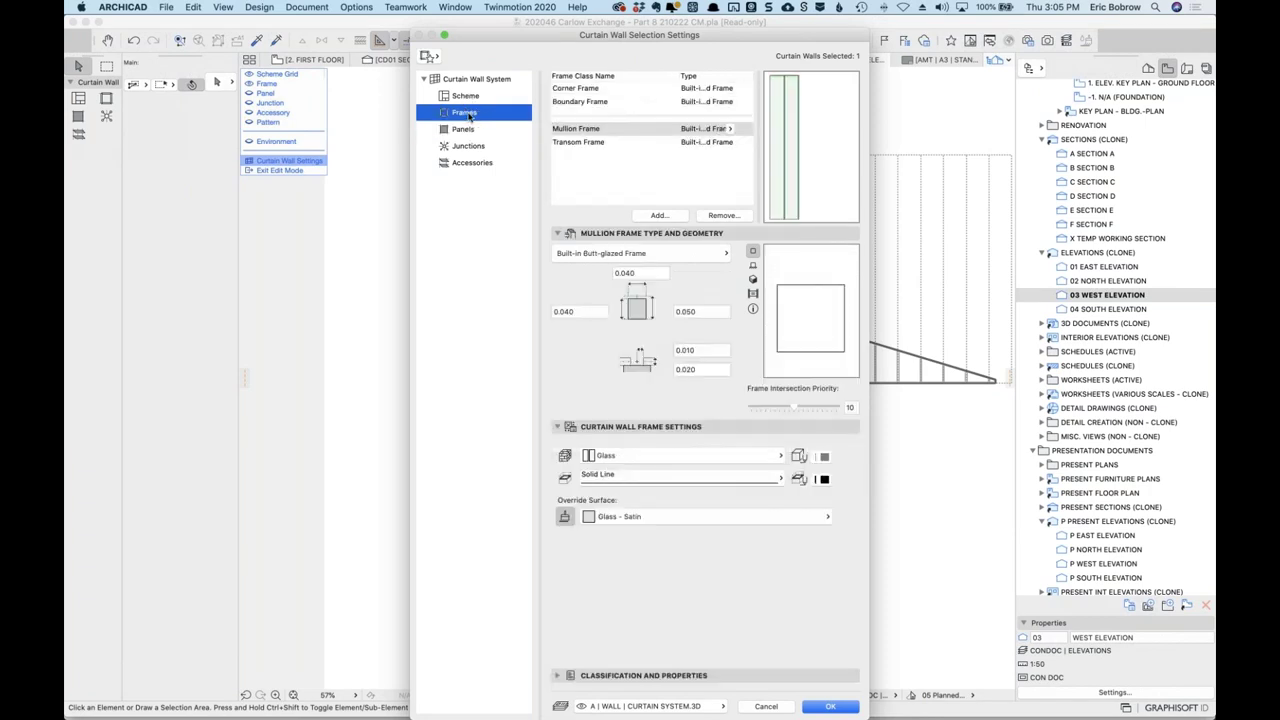
pyautogui.click(591, 103)
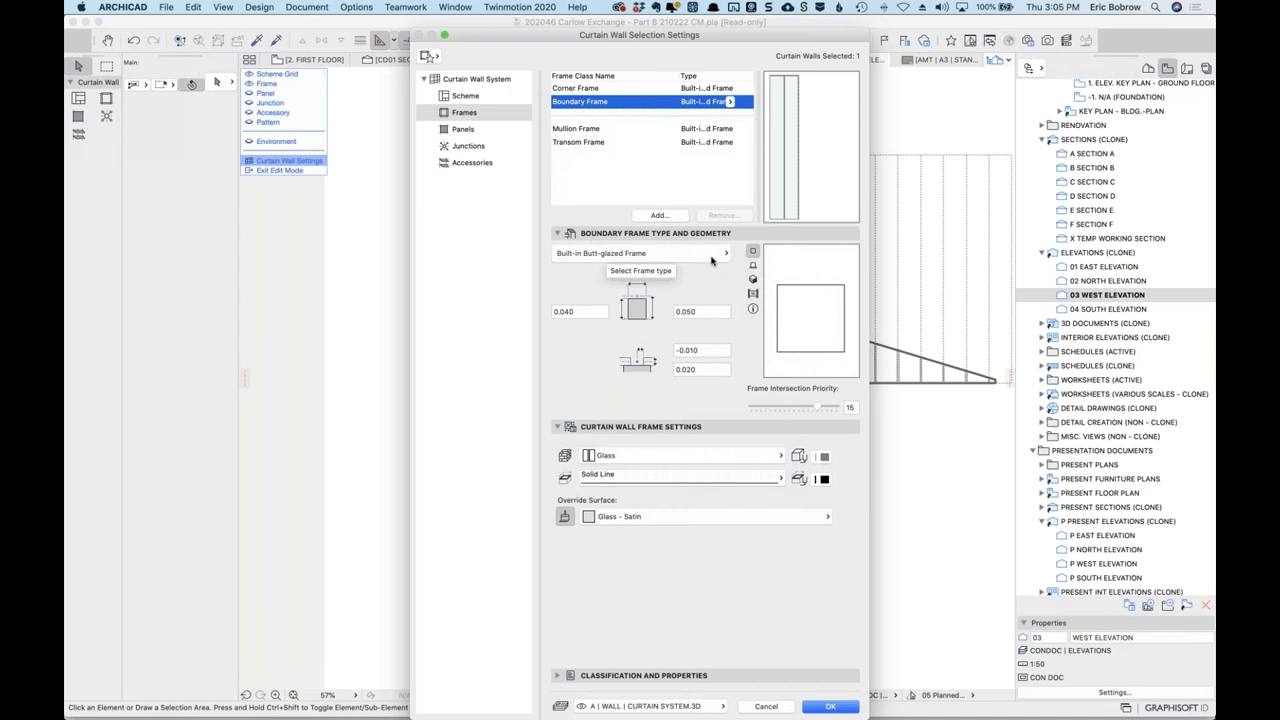
pyautogui.click(722, 255)
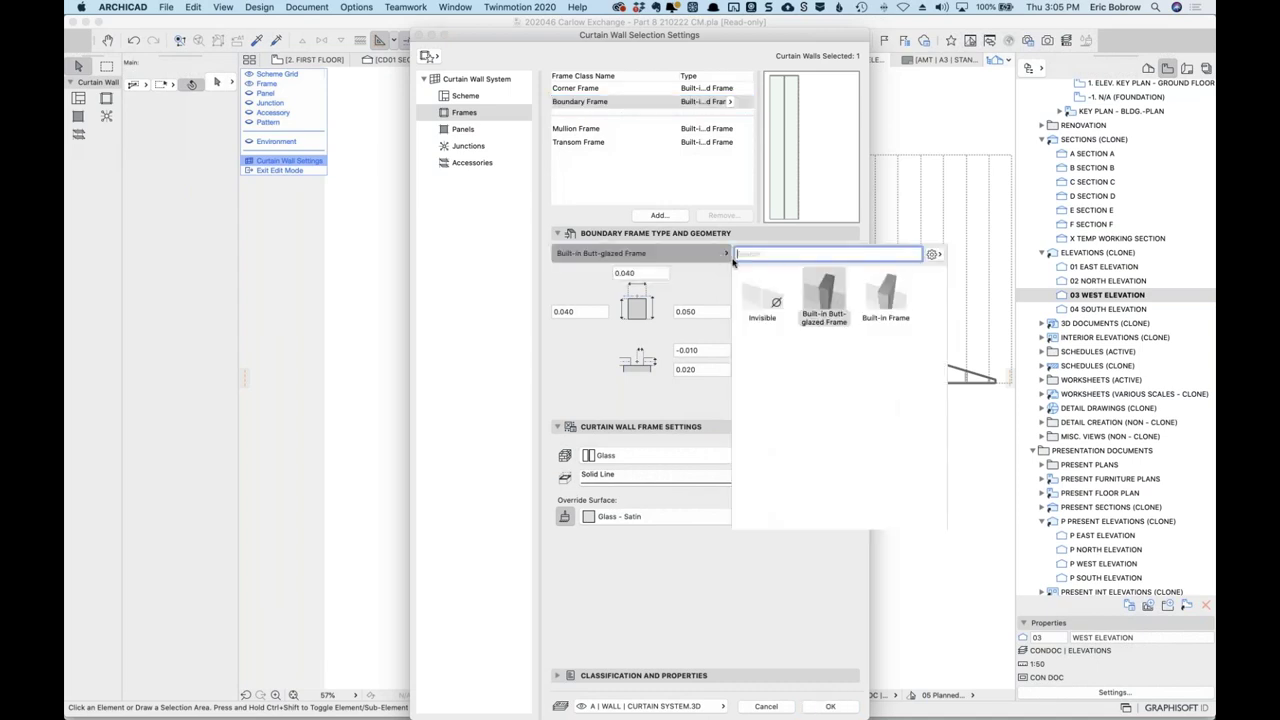
pyautogui.click(683, 289)
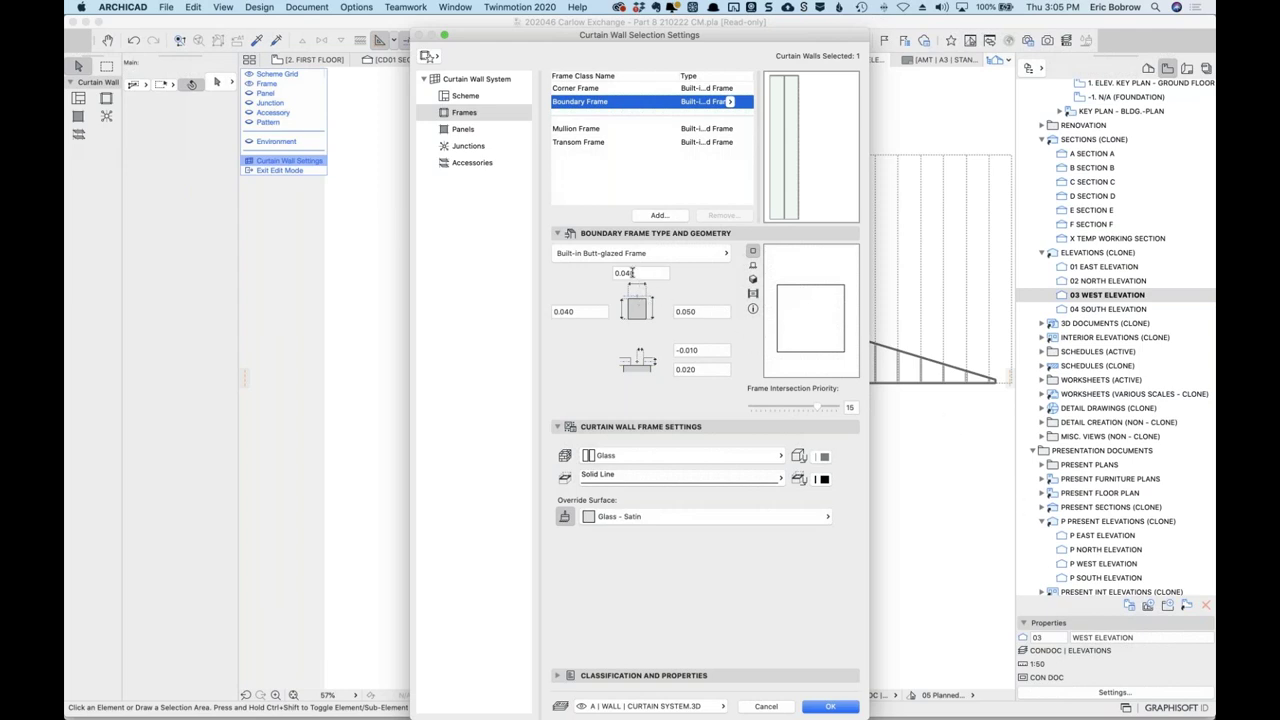
pyautogui.click(620, 273)
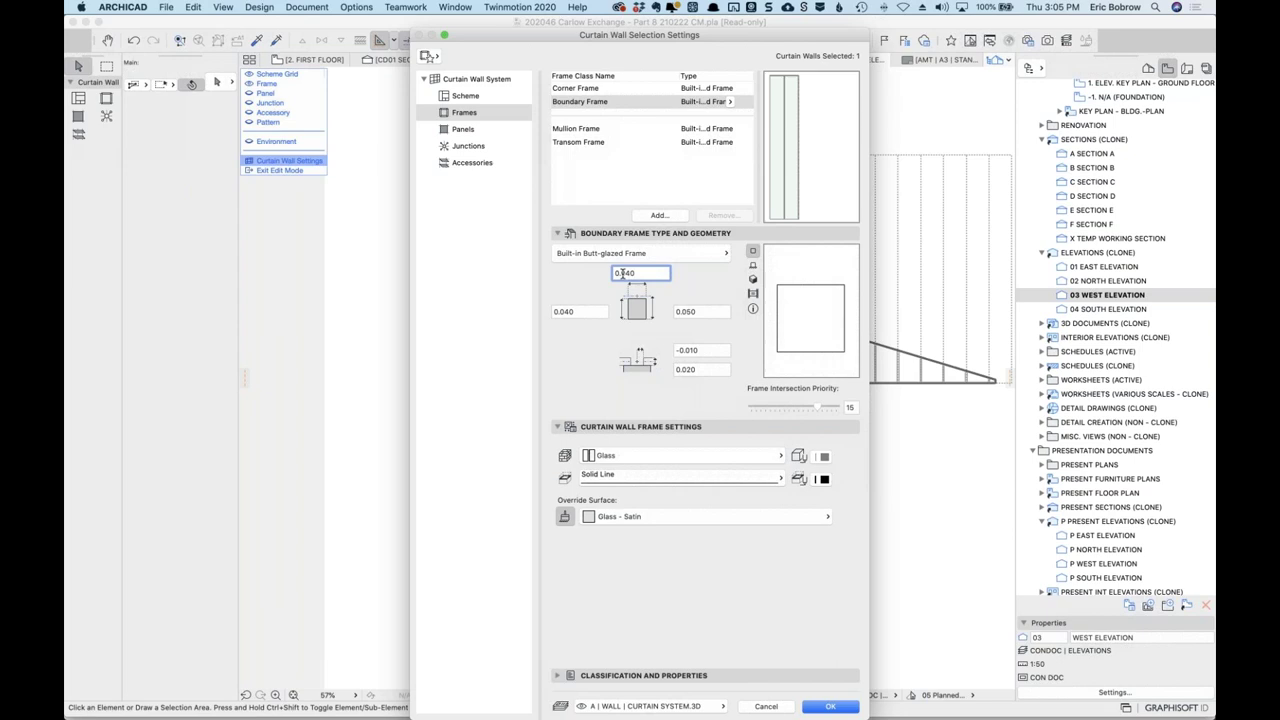
pyautogui.doubleClick(638, 273)
pyautogui.write('0.100')
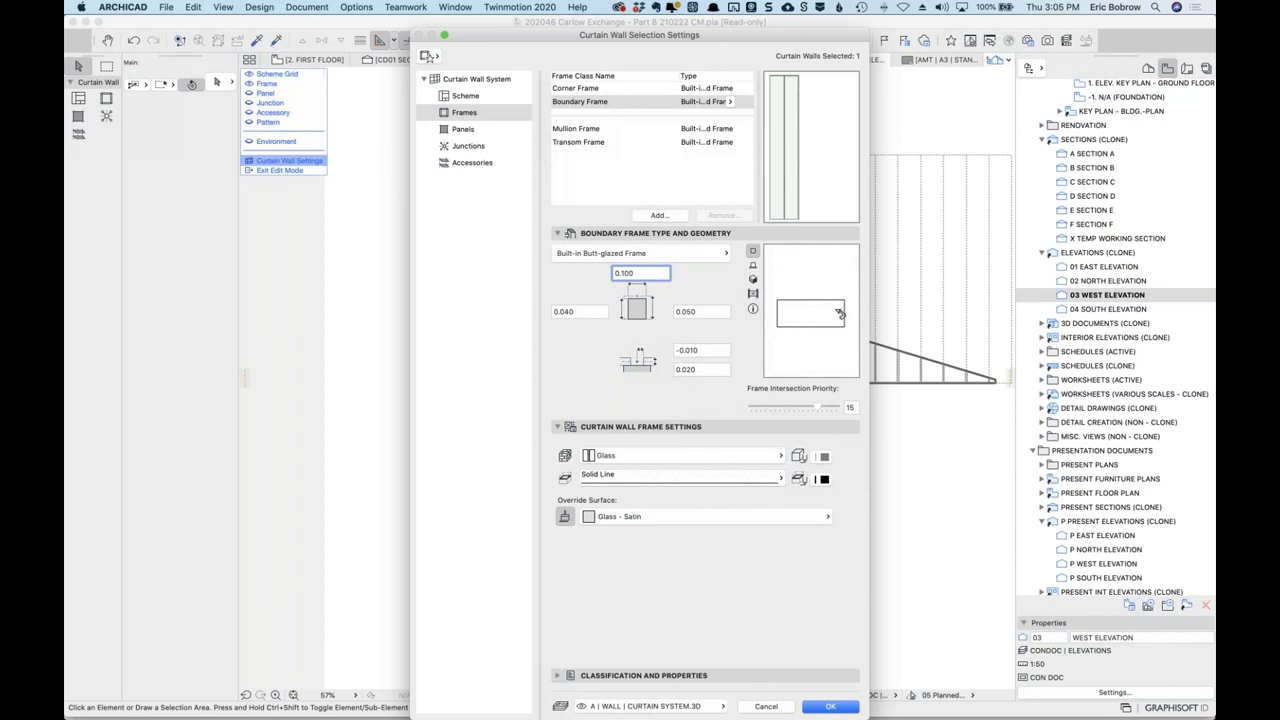
pyautogui.click(829, 707)
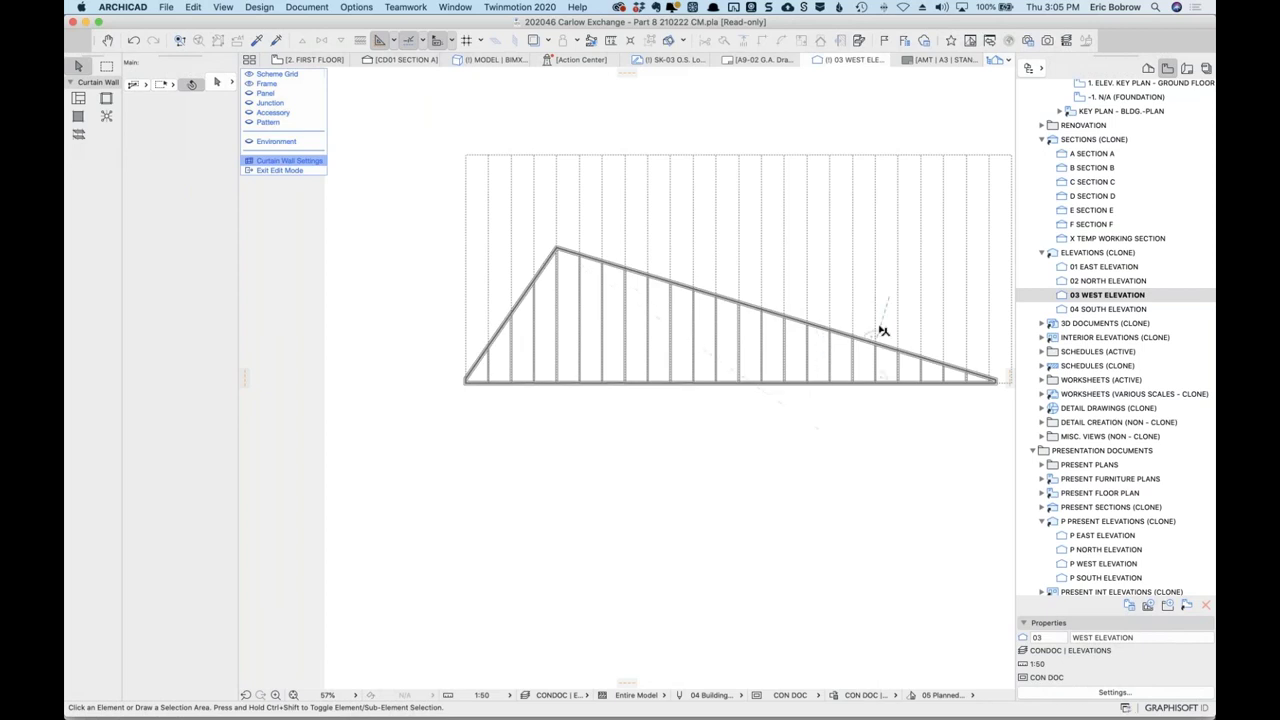
# Set the curtain wall system's Place Boundary Frames option to Inside Boundary.
pyautogui.scroll(5, 880, 330)
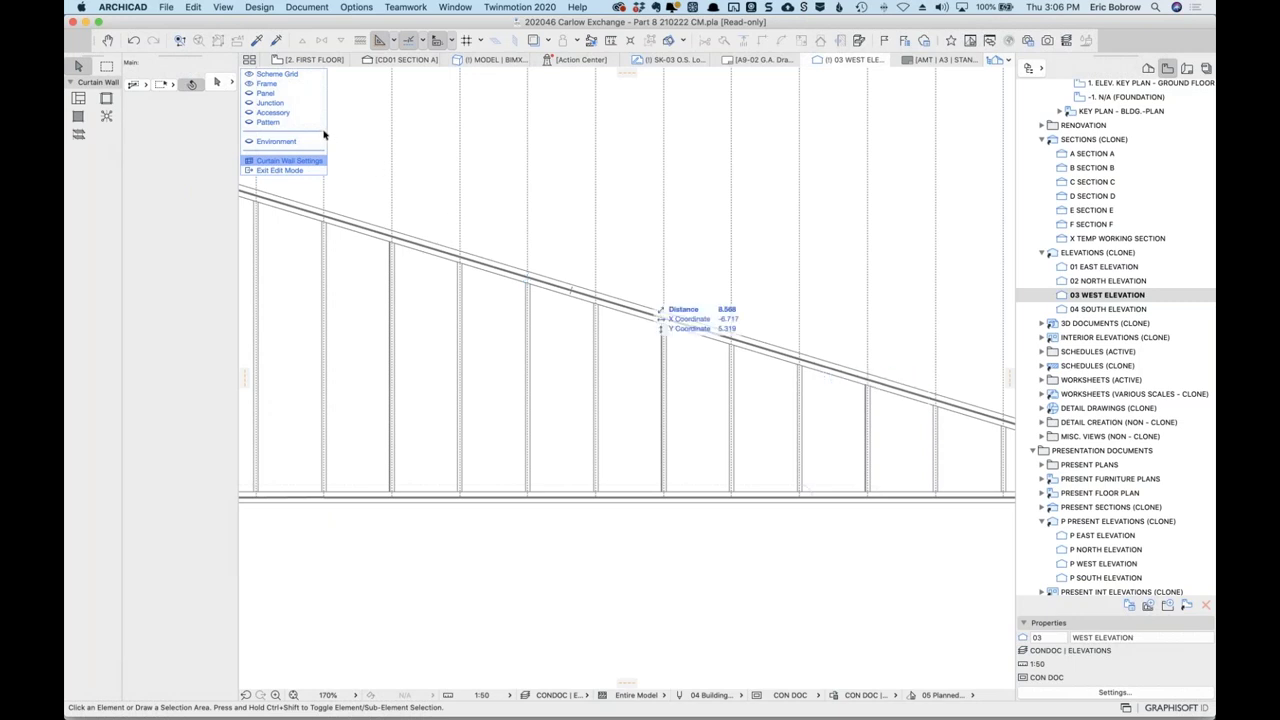
pyautogui.click(292, 163)
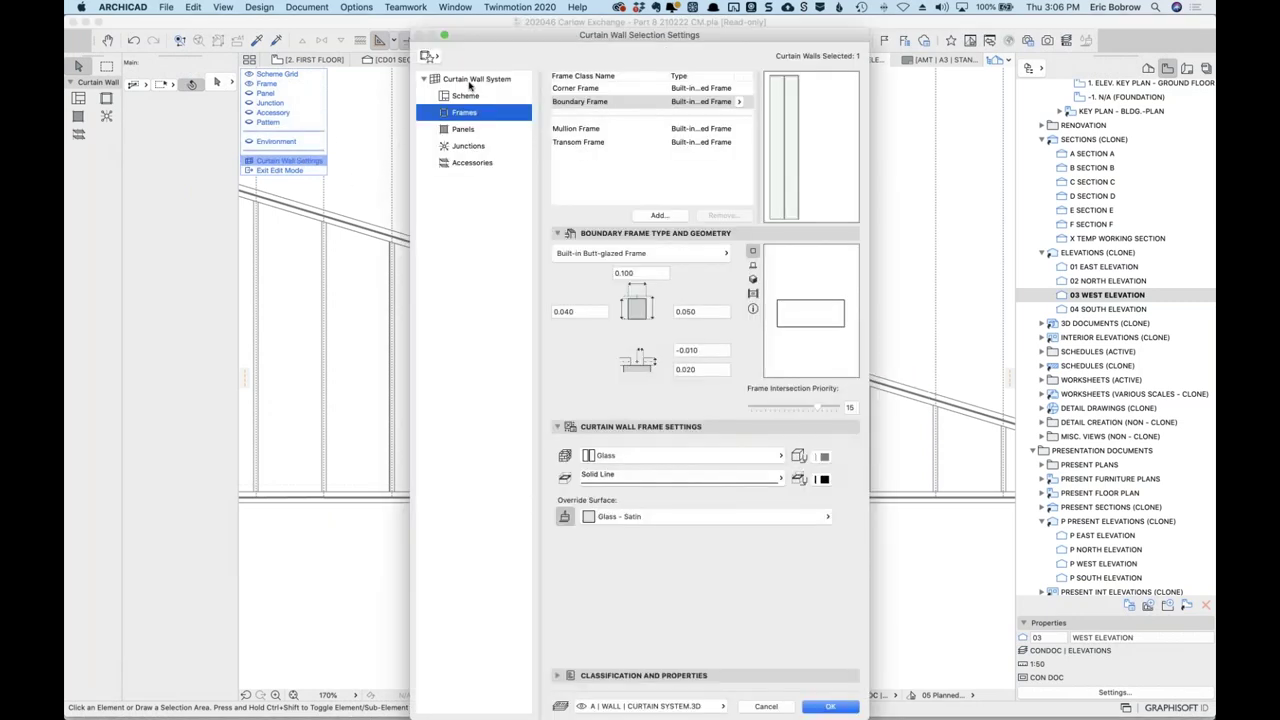
pyautogui.click(472, 80)
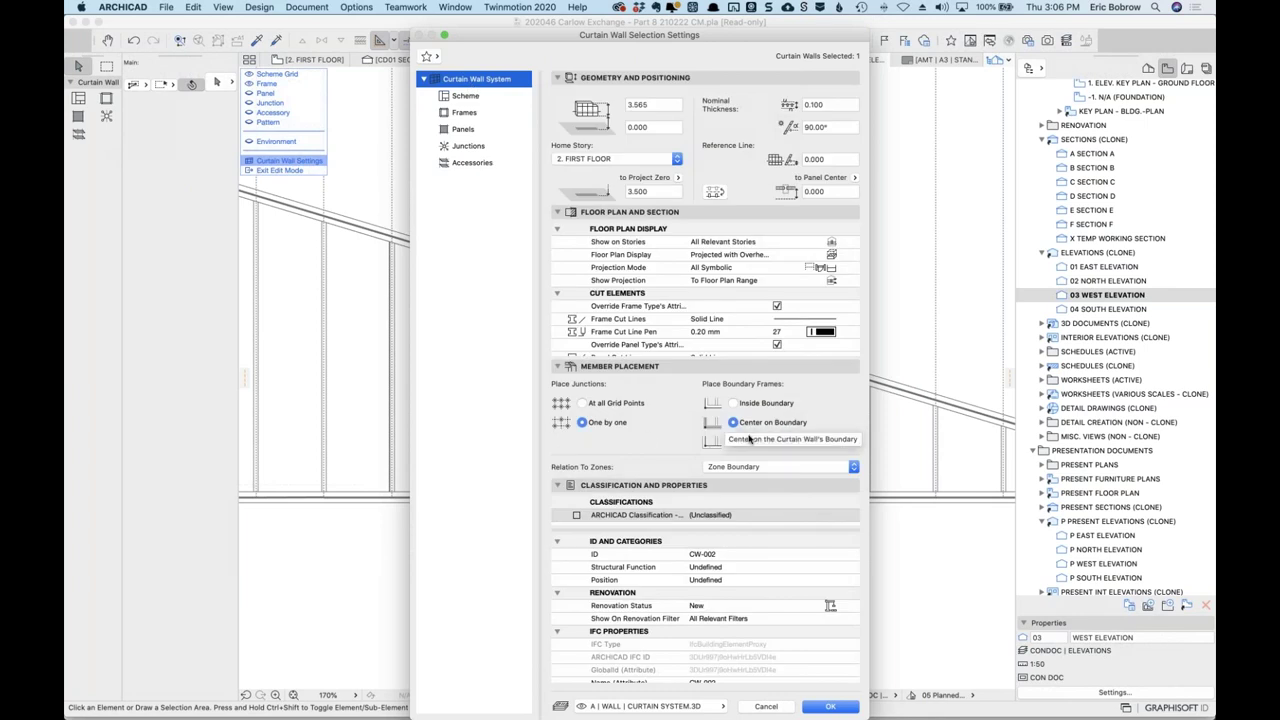
pyautogui.click(734, 403)
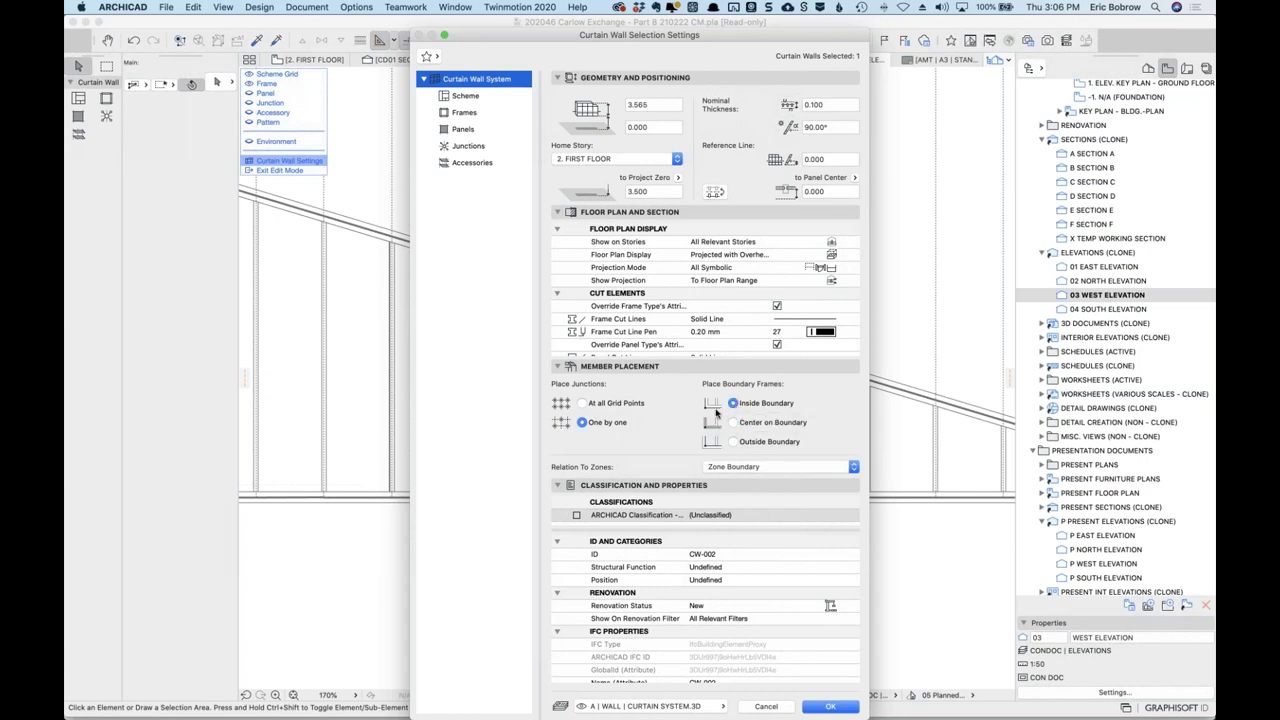
pyautogui.click(830, 707)
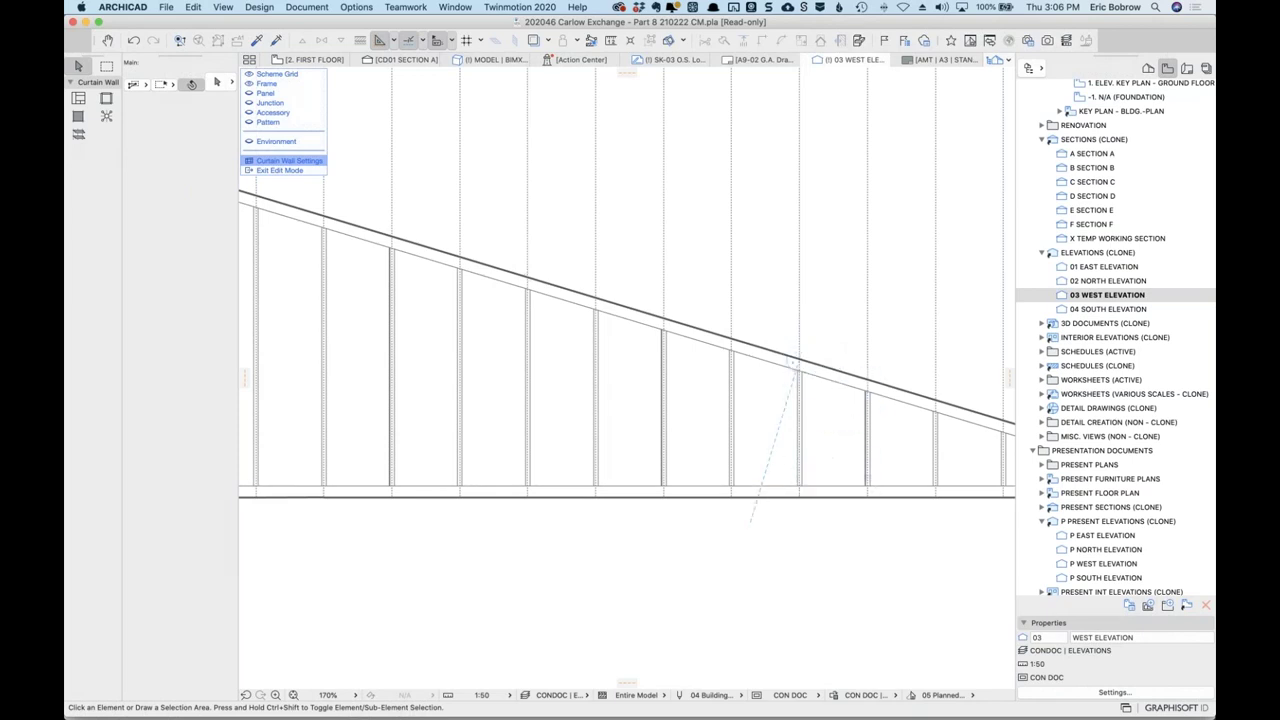
pyautogui.scroll(-5, 773, 481)
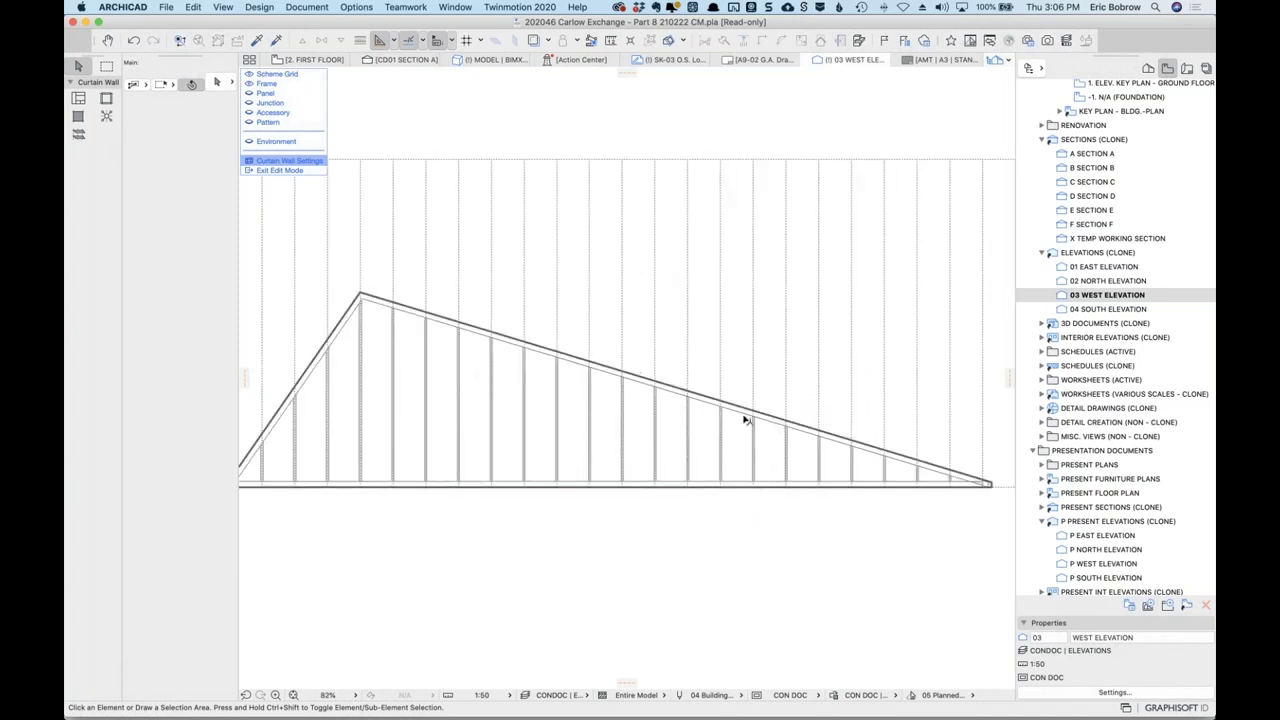
# Select seven boundary frame segments along the left part of the sloped top edge.
pyautogui.click(572, 362)
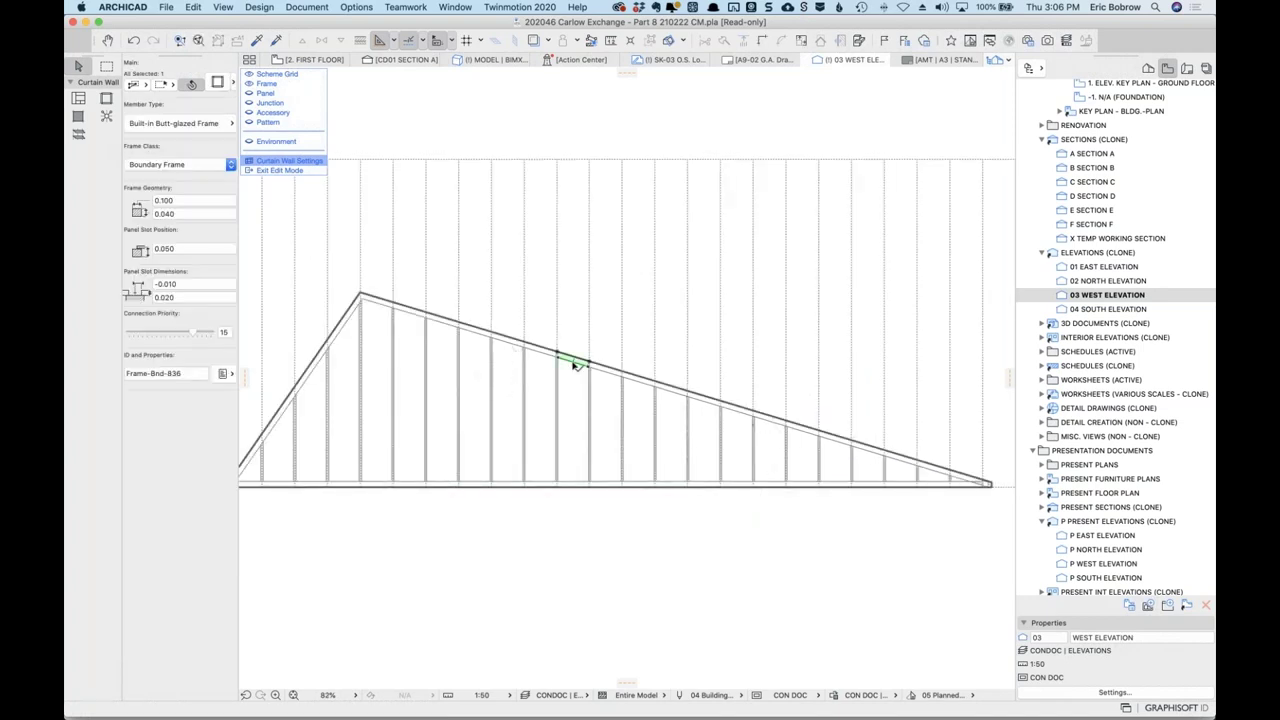
pyautogui.click(606, 344)
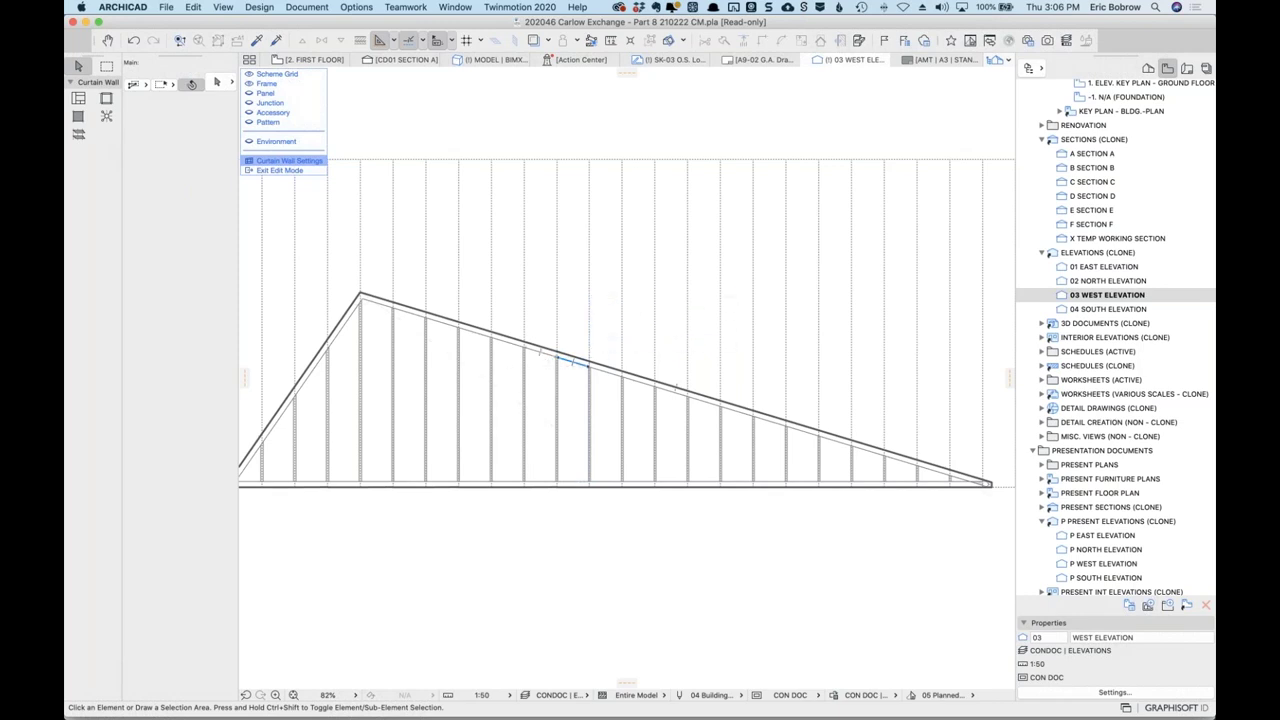
pyautogui.click(540, 351)
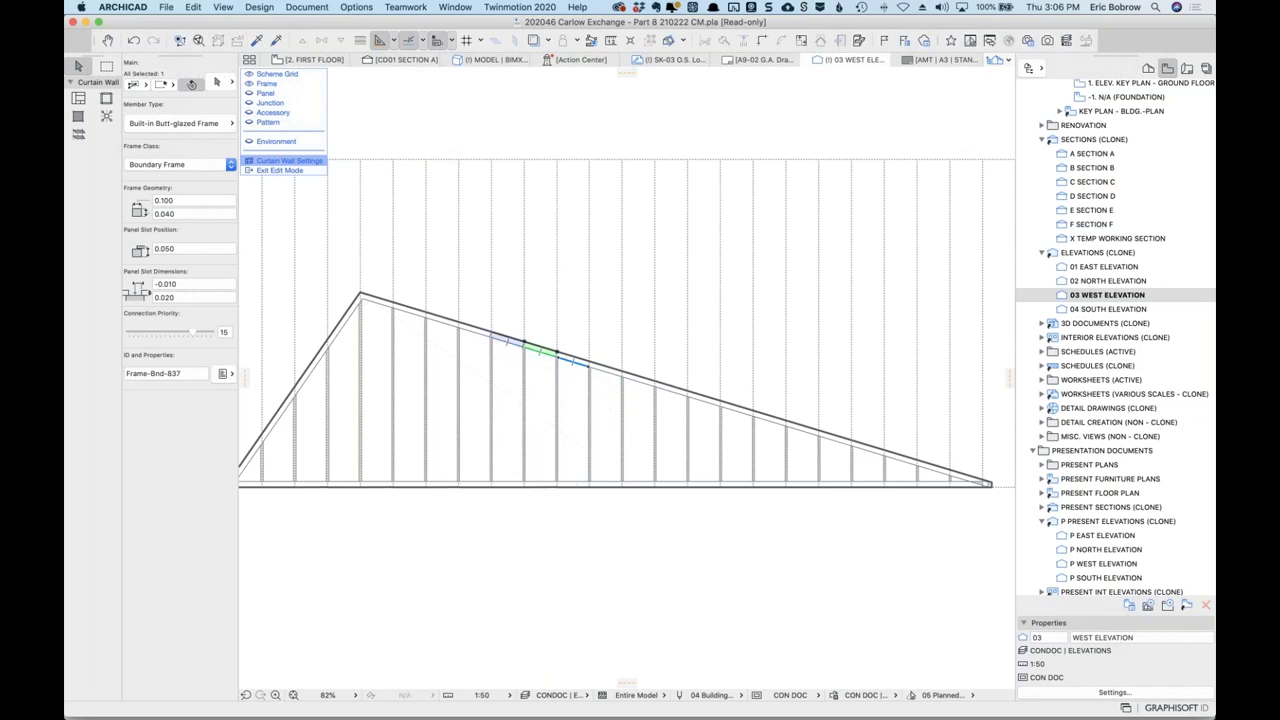
pyautogui.keyDown('shift'); pyautogui.click(474, 331); pyautogui.keyUp('shift')
pyautogui.keyDown('shift'); pyautogui.click(442, 320); pyautogui.keyUp('shift')
pyautogui.keyDown('shift'); pyautogui.click(411, 318); pyautogui.keyUp('shift')
pyautogui.keyDown('shift'); pyautogui.click(460, 330); pyautogui.keyUp('shift')
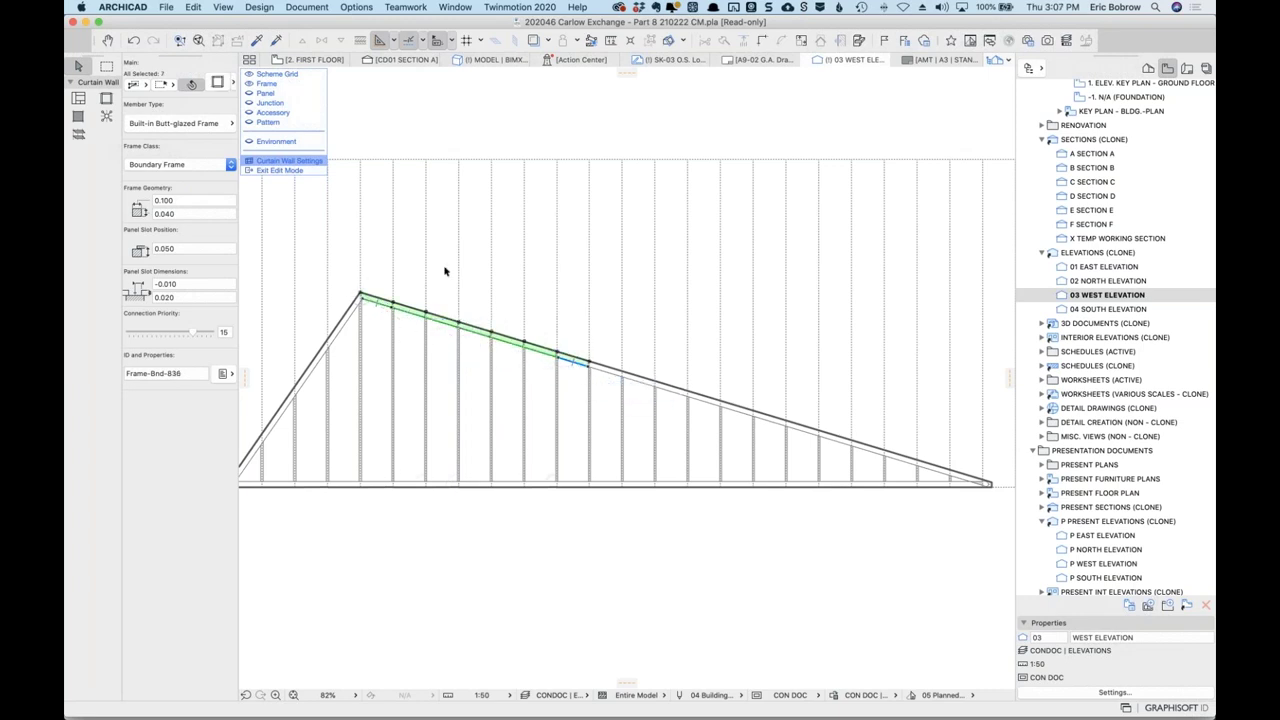
# Give the selected frames a 0.200 width as a Custom Frame, then deselect them.
pyautogui.click(217, 82)
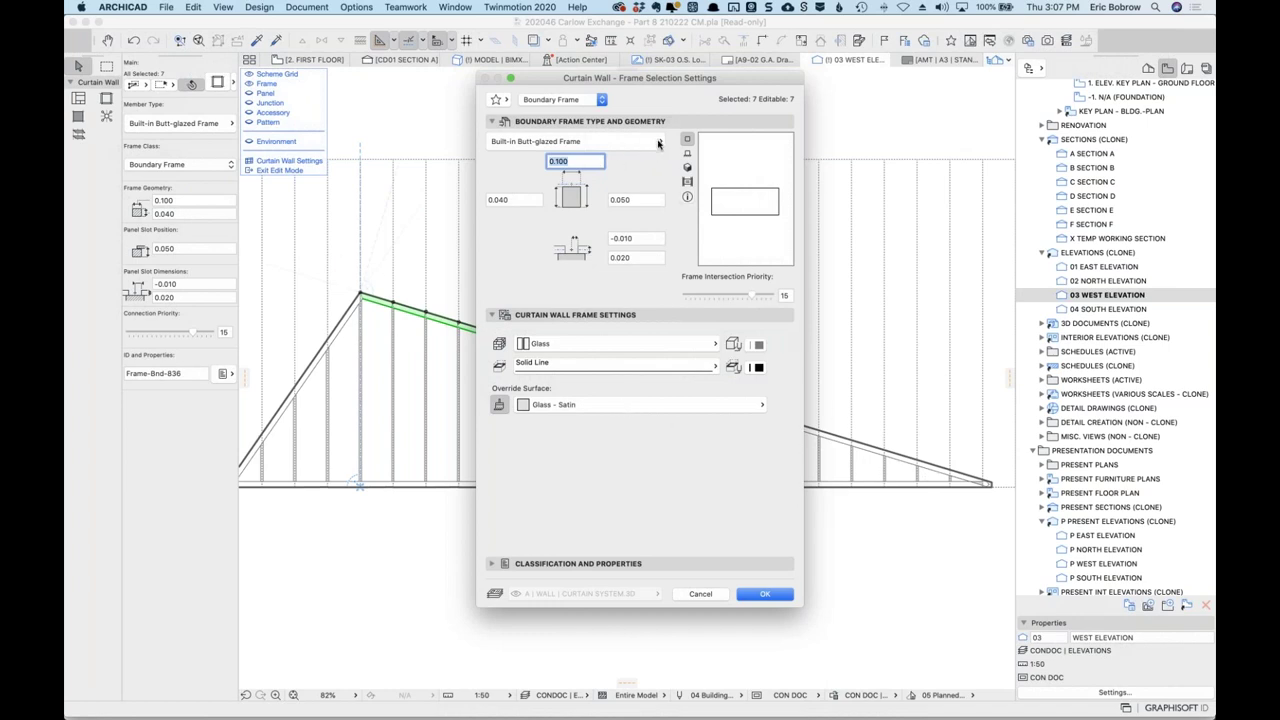
pyautogui.click(658, 144)
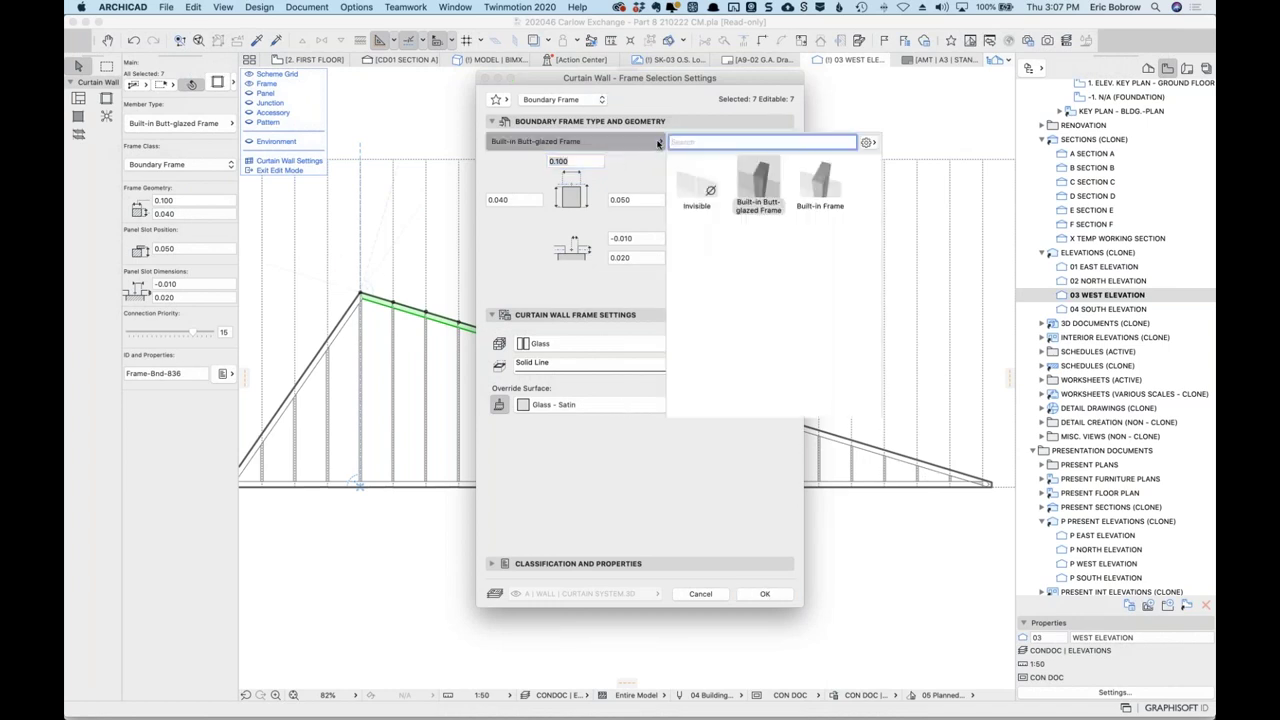
pyautogui.click(575, 162)
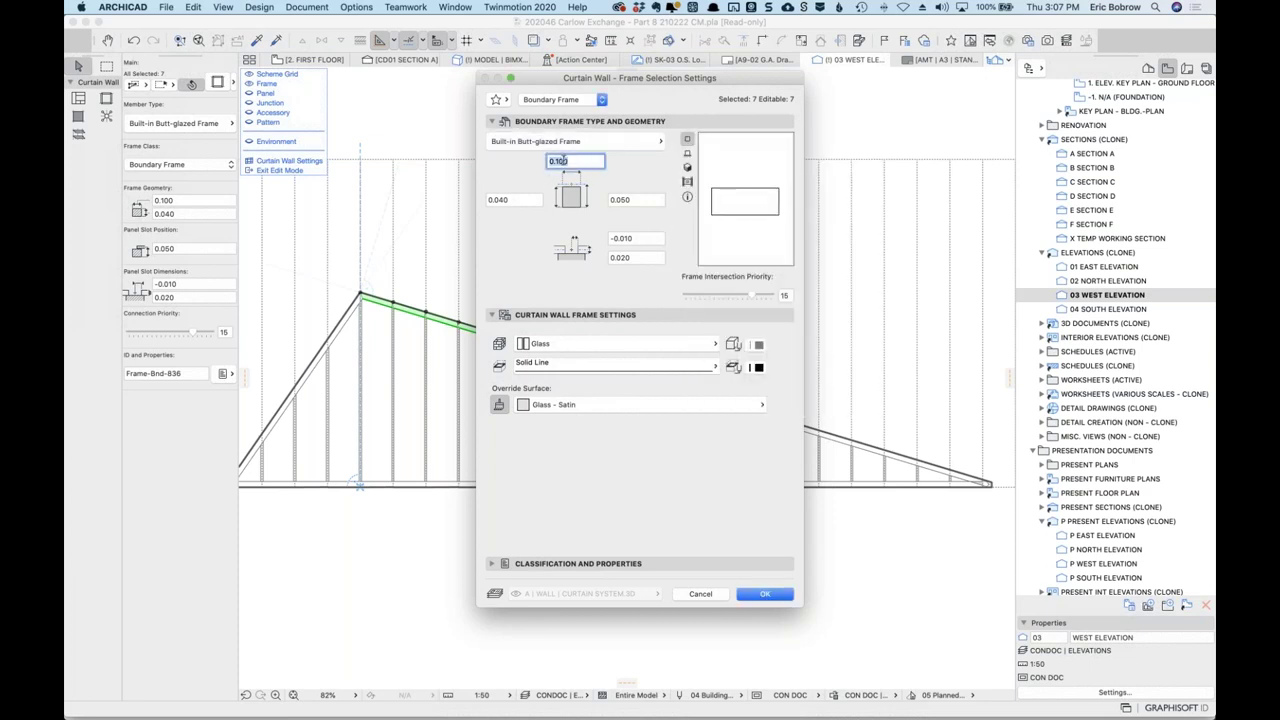
pyautogui.write('.2')
pyautogui.click(660, 222)
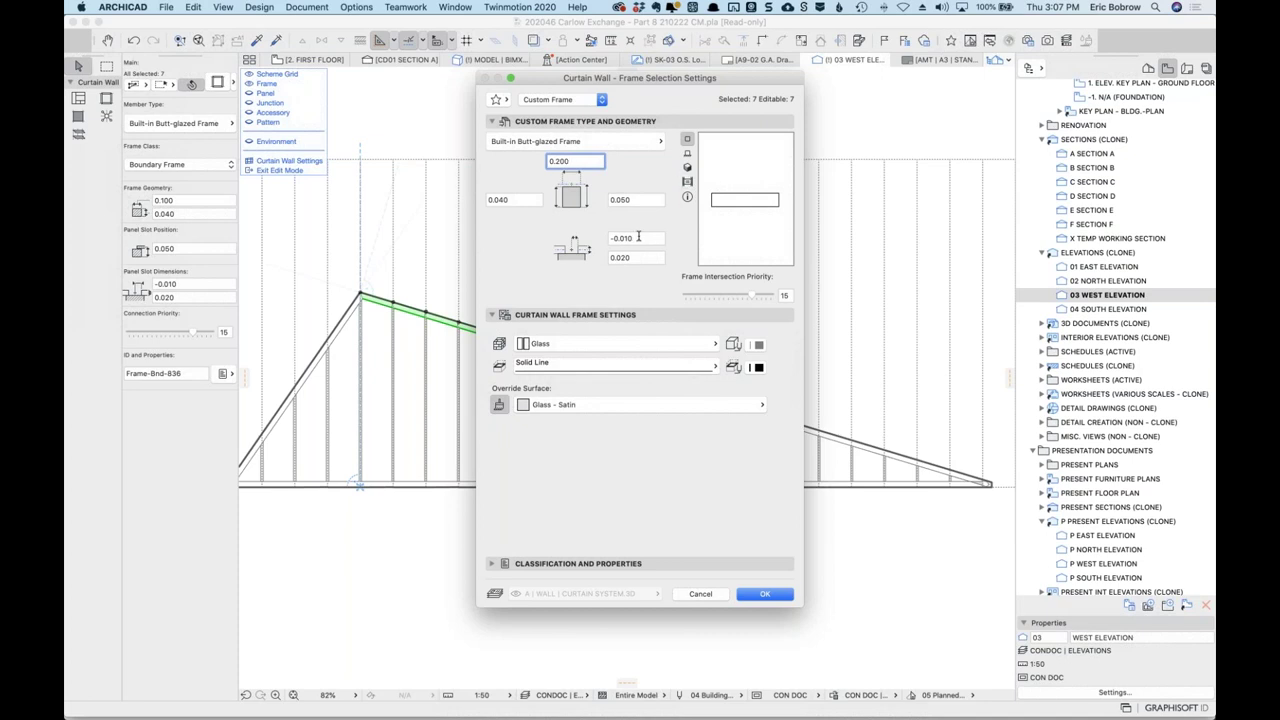
pyautogui.click(762, 595)
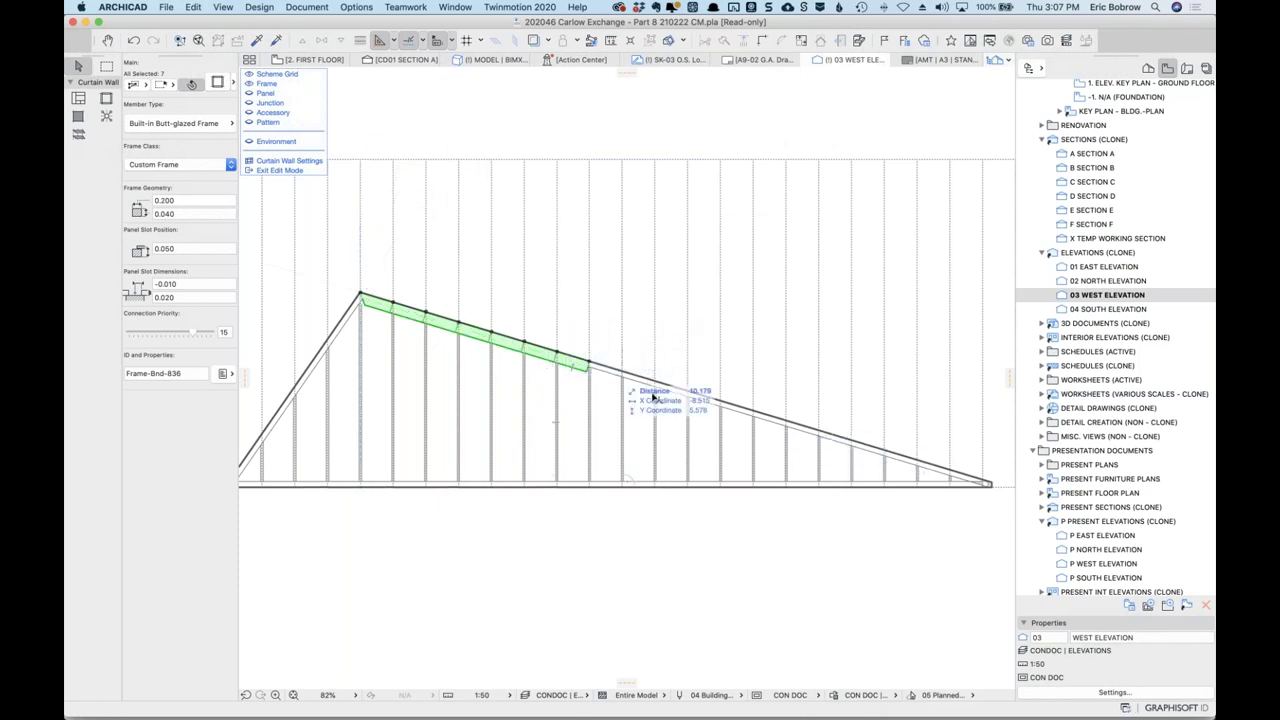
pyautogui.click(738, 519)
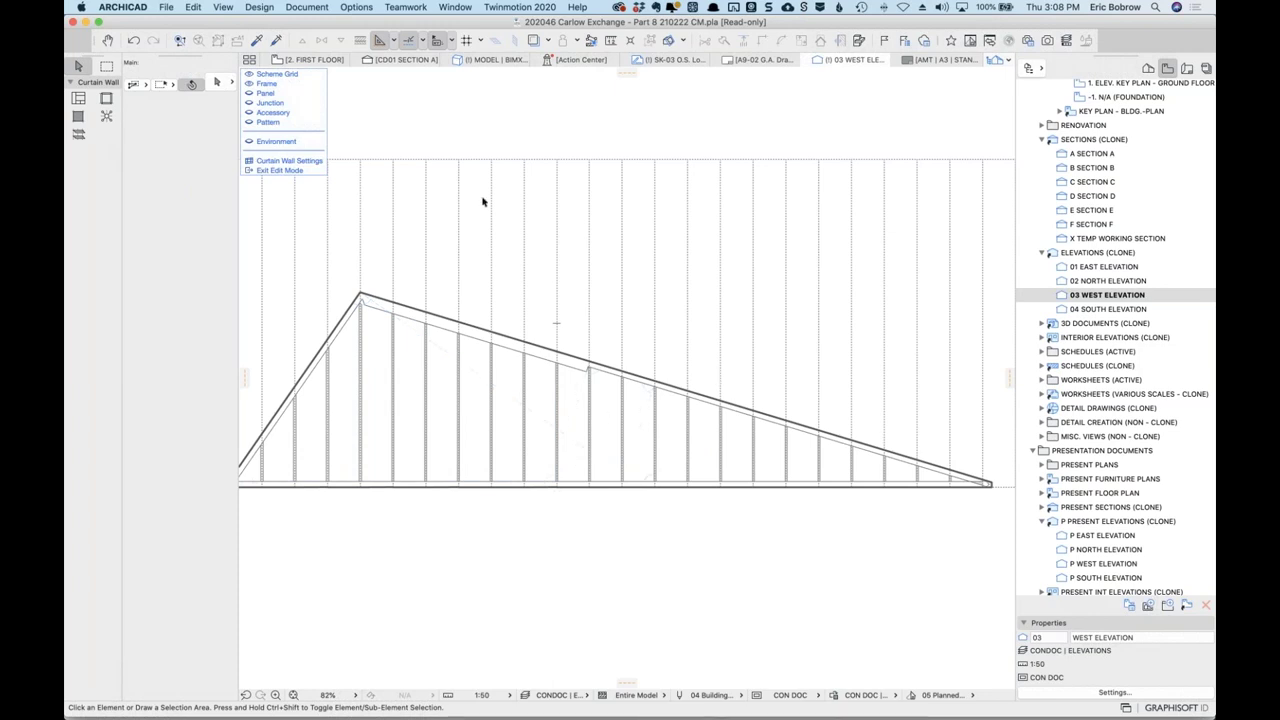
# Shift a vertical grid line of the triangular curtain wall slightly to the right.
pyautogui.click(623, 196)
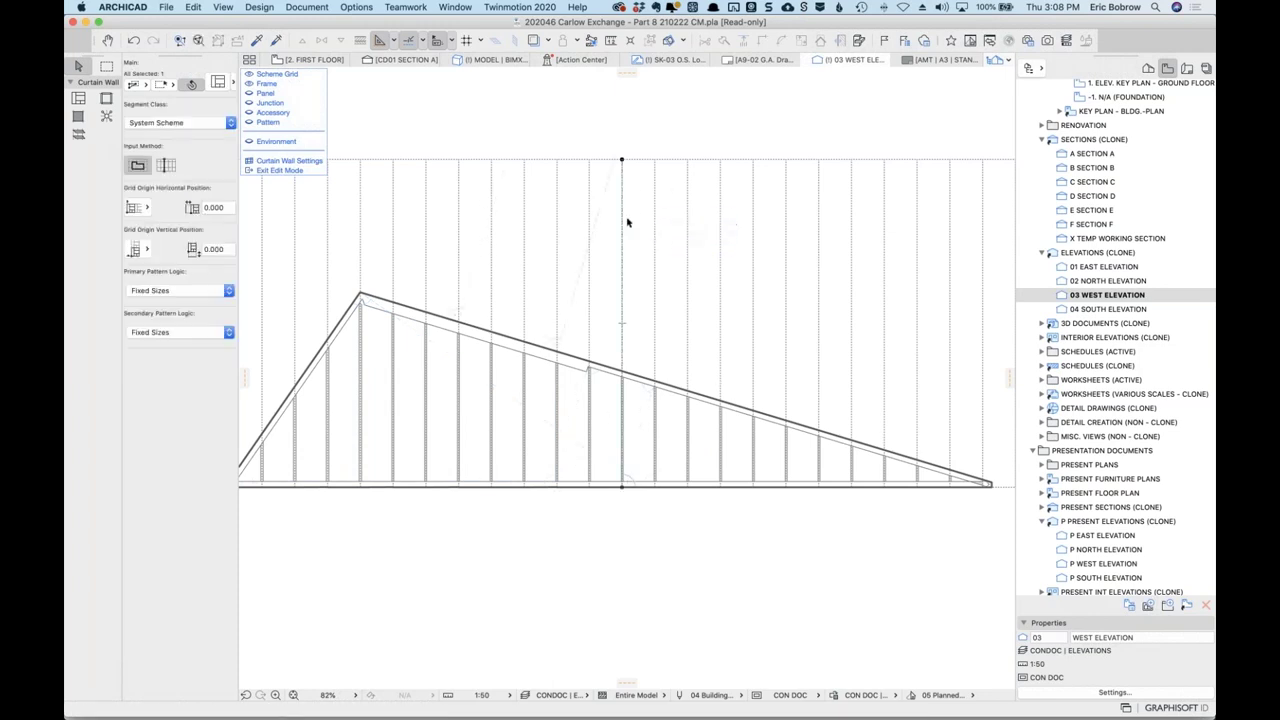
pyautogui.click(623, 314)
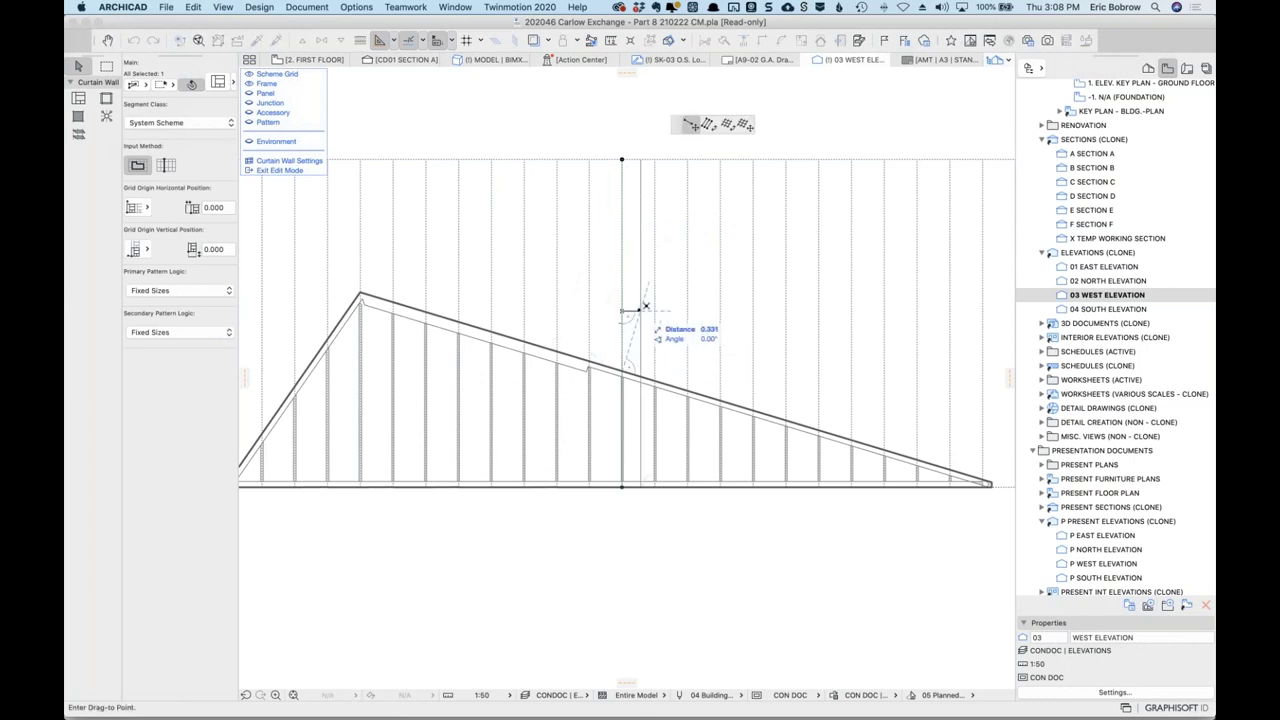
pyautogui.click(641, 336)
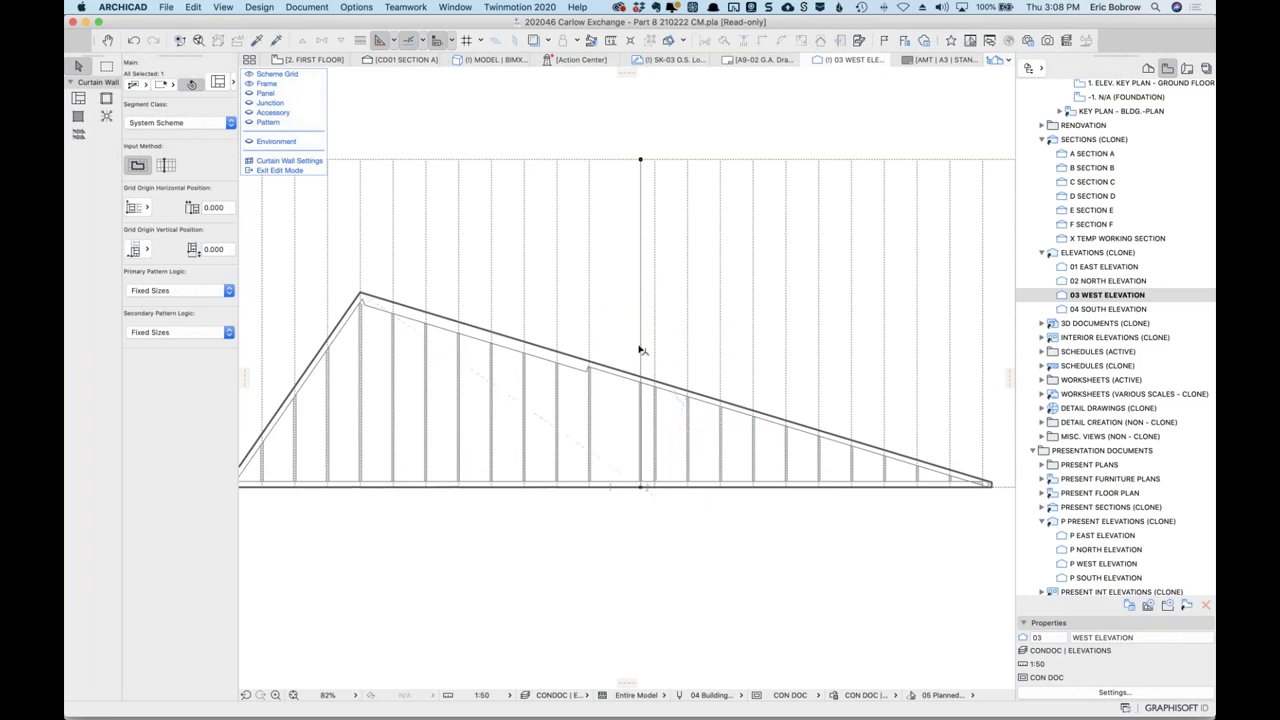
pyautogui.press('Escape')
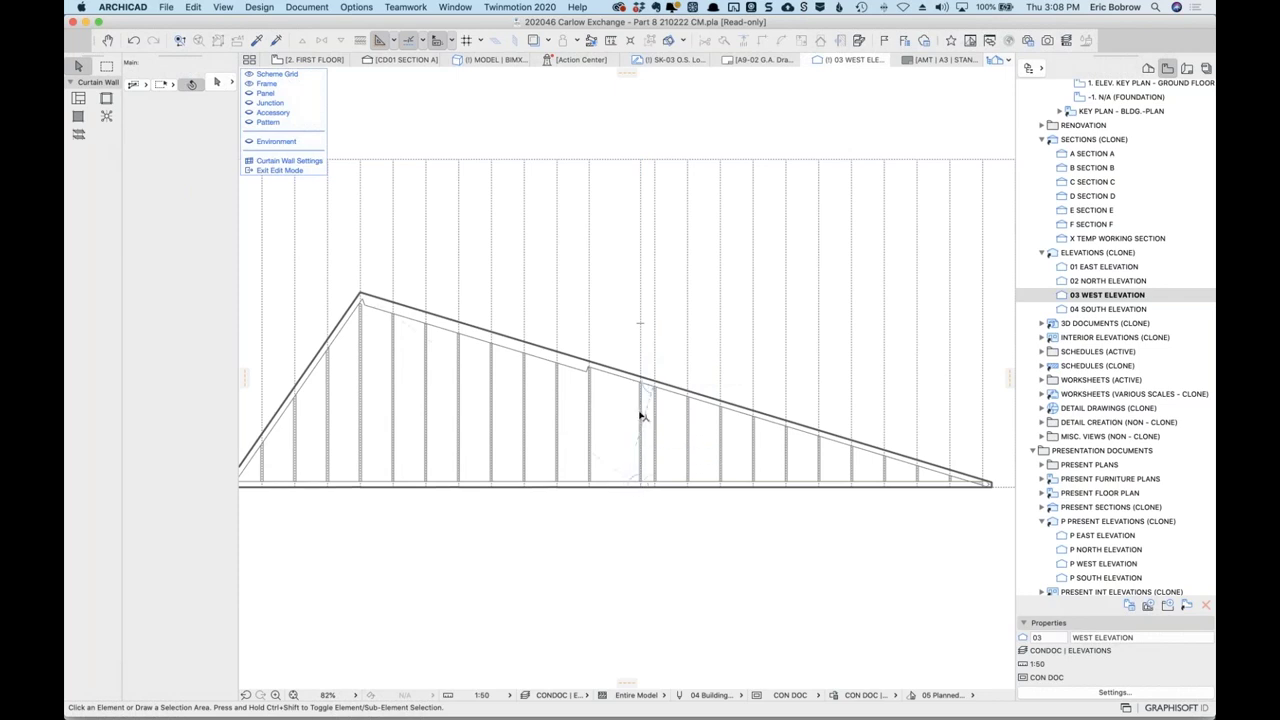
pyautogui.click(642, 414)
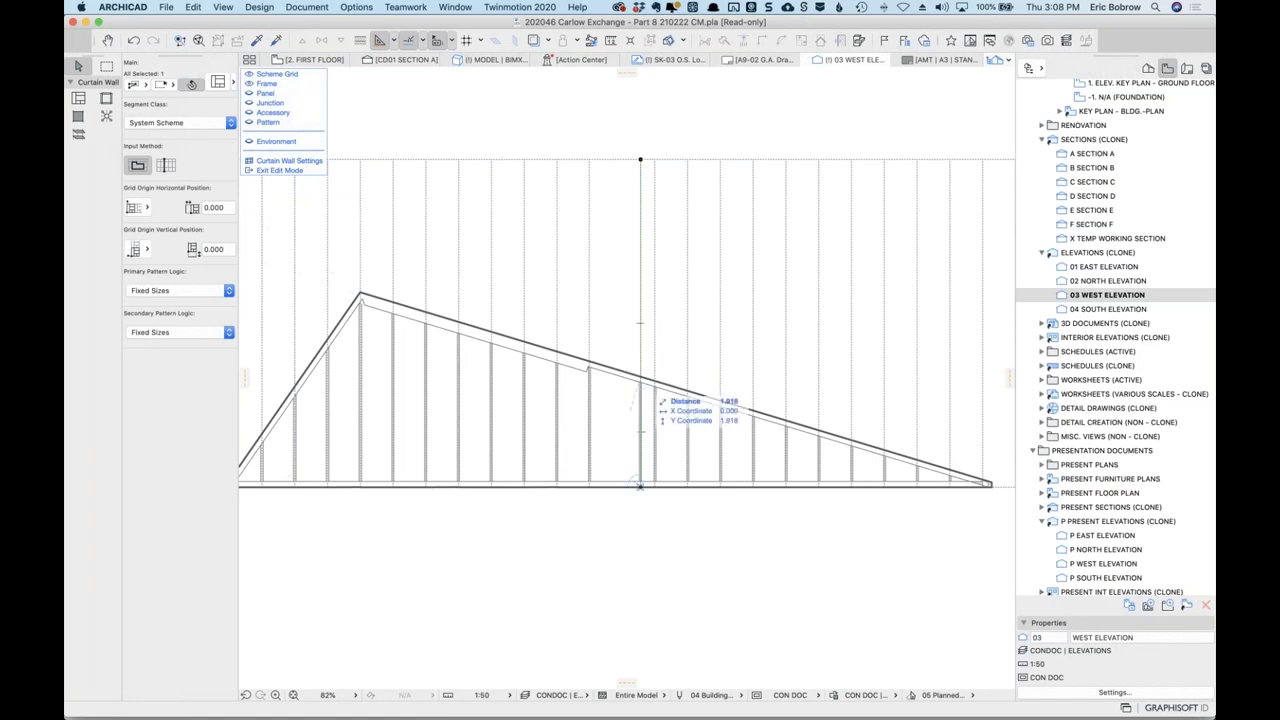
pyautogui.click(640, 517)
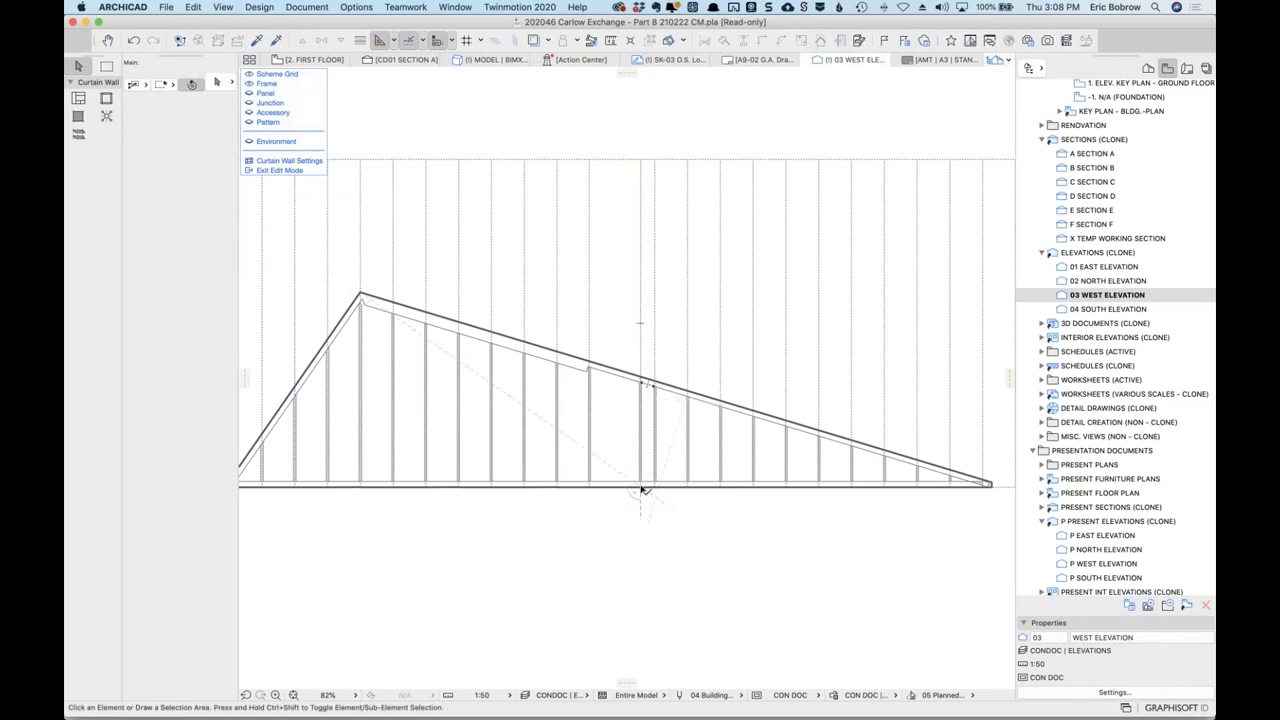
pyautogui.scroll(3, 641, 488)
pyautogui.scroll(1, 644, 489)
# Select a mullion of the curtain wall and delete it.
pyautogui.click(640, 486)
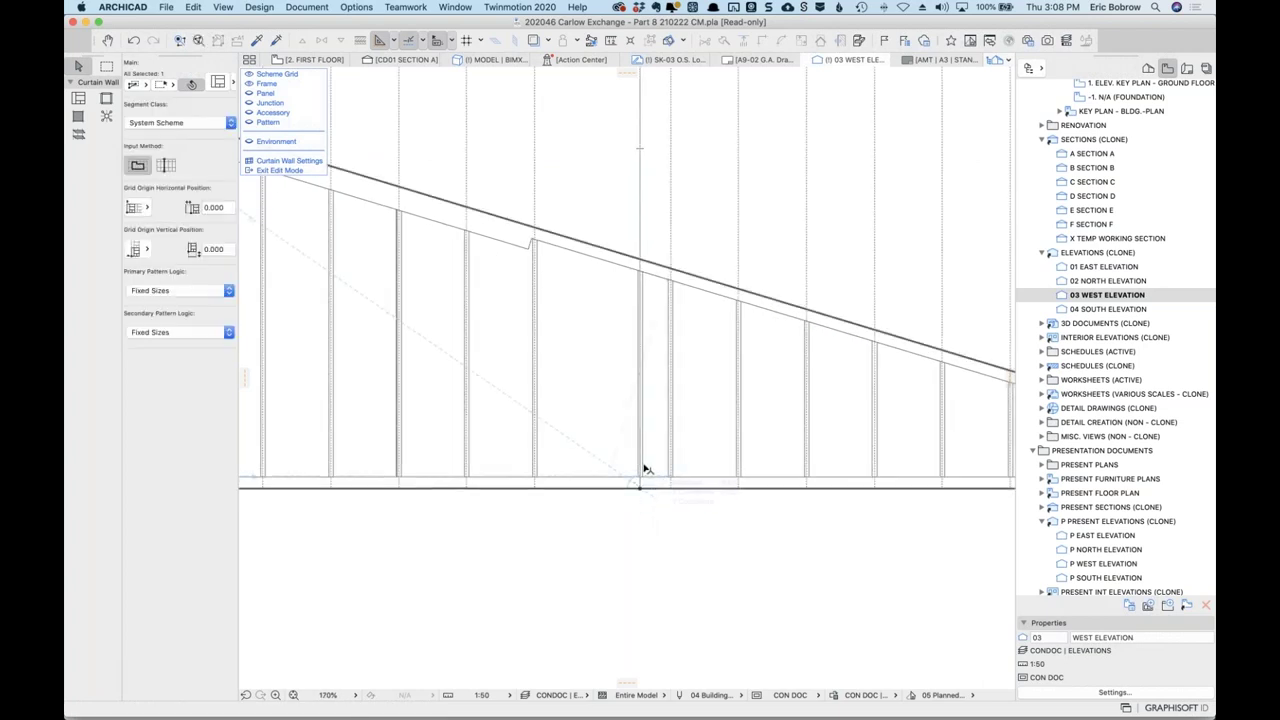
pyautogui.scroll(6, 645, 470)
pyautogui.click(659, 599)
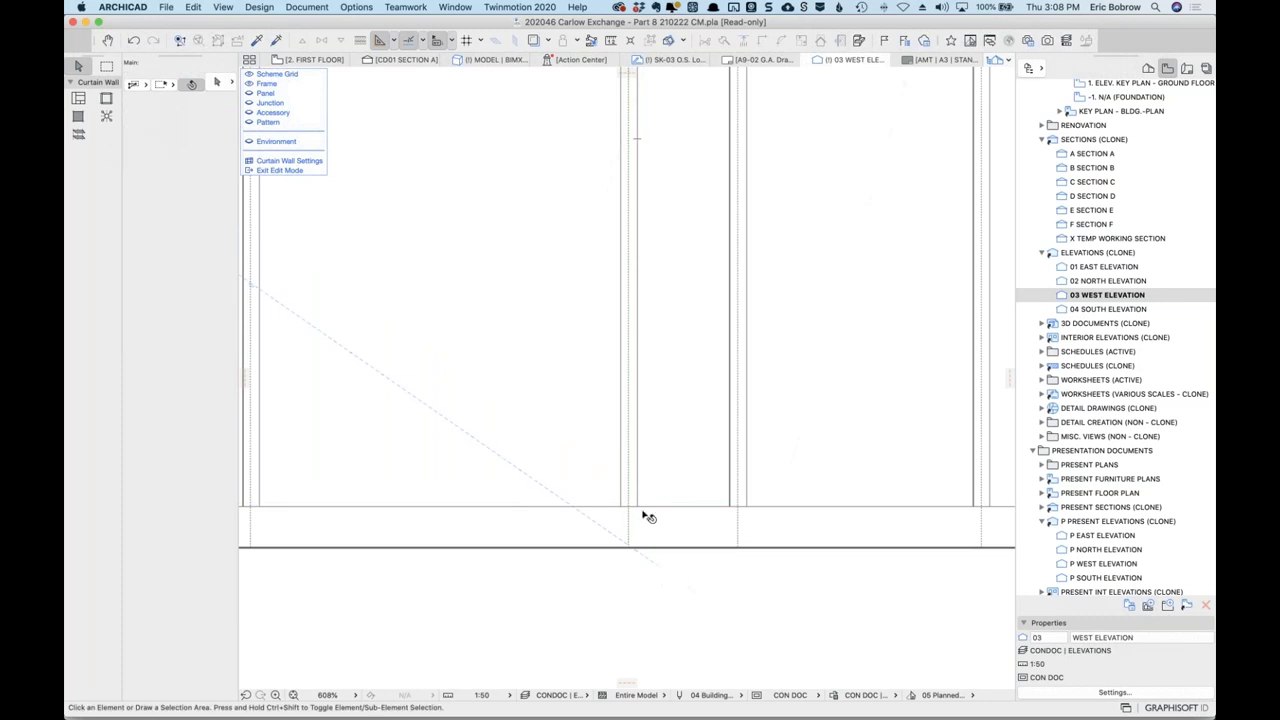
pyautogui.click(638, 501)
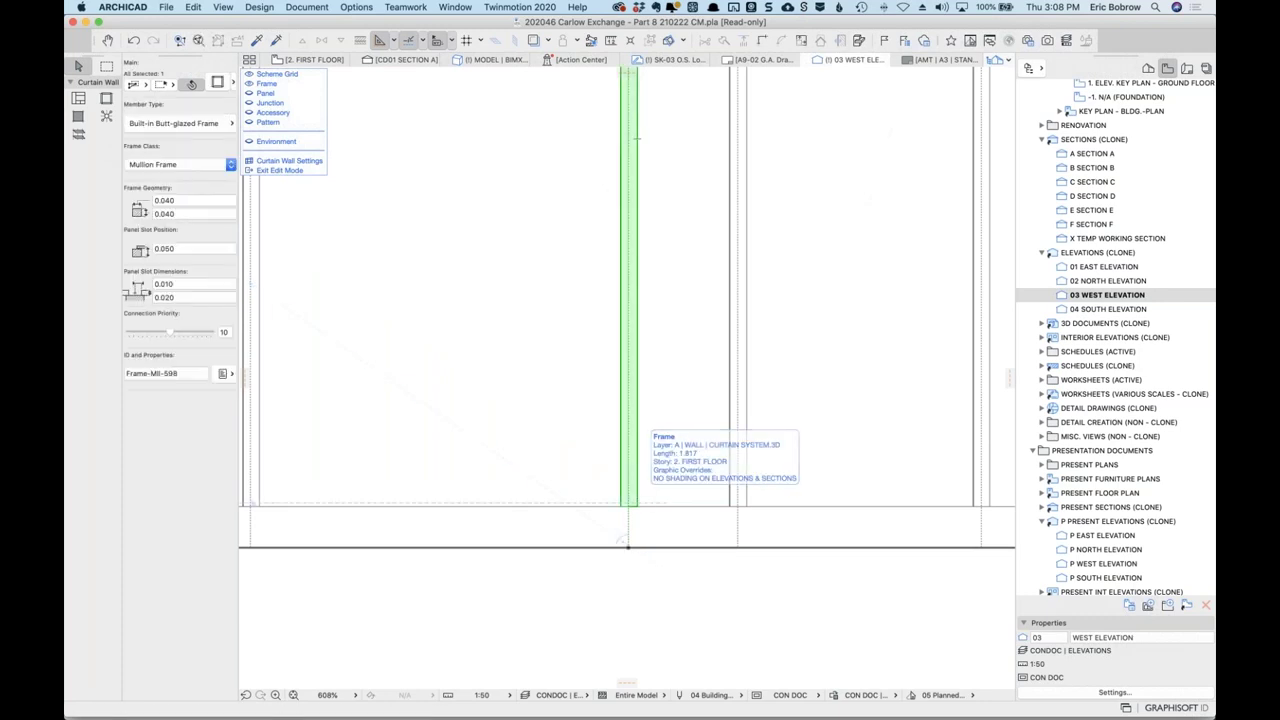
pyautogui.scroll(-4, 640, 501)
pyautogui.scroll(-1, 651, 503)
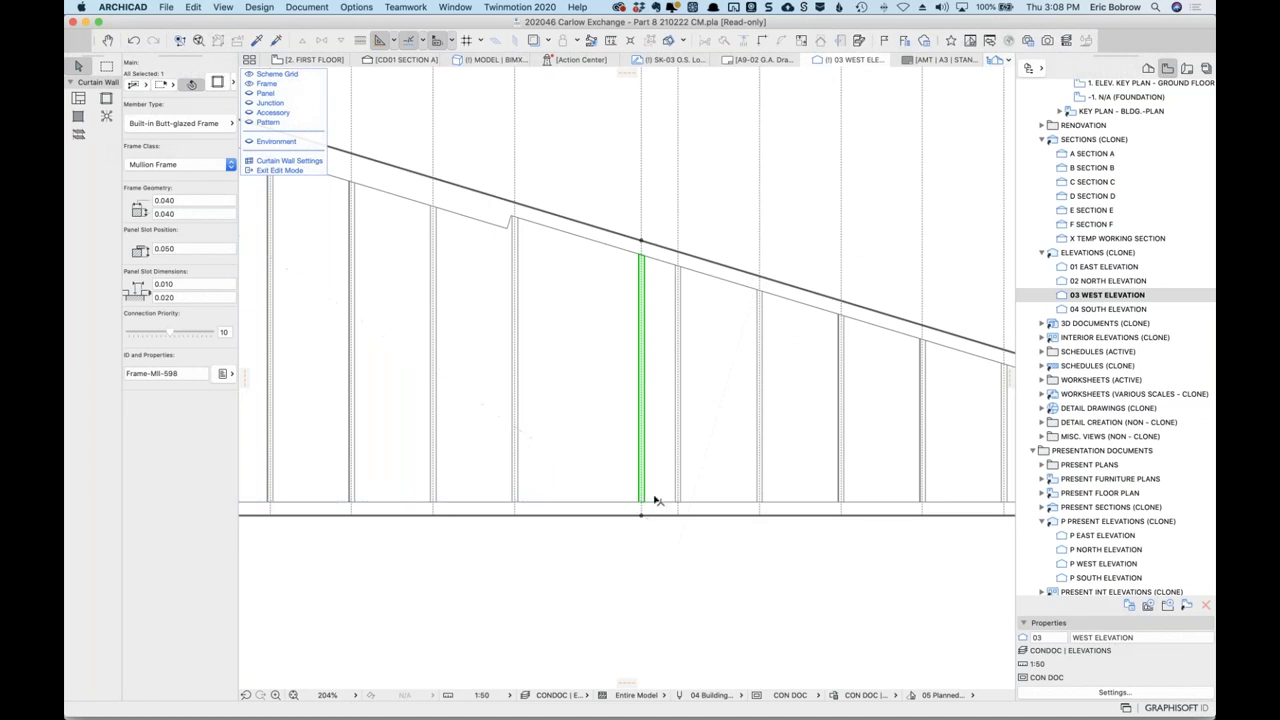
pyautogui.press('Delete')
# Undo the mullion deletion, the grid line move and earlier frame changes.
pyautogui.click(134, 42)
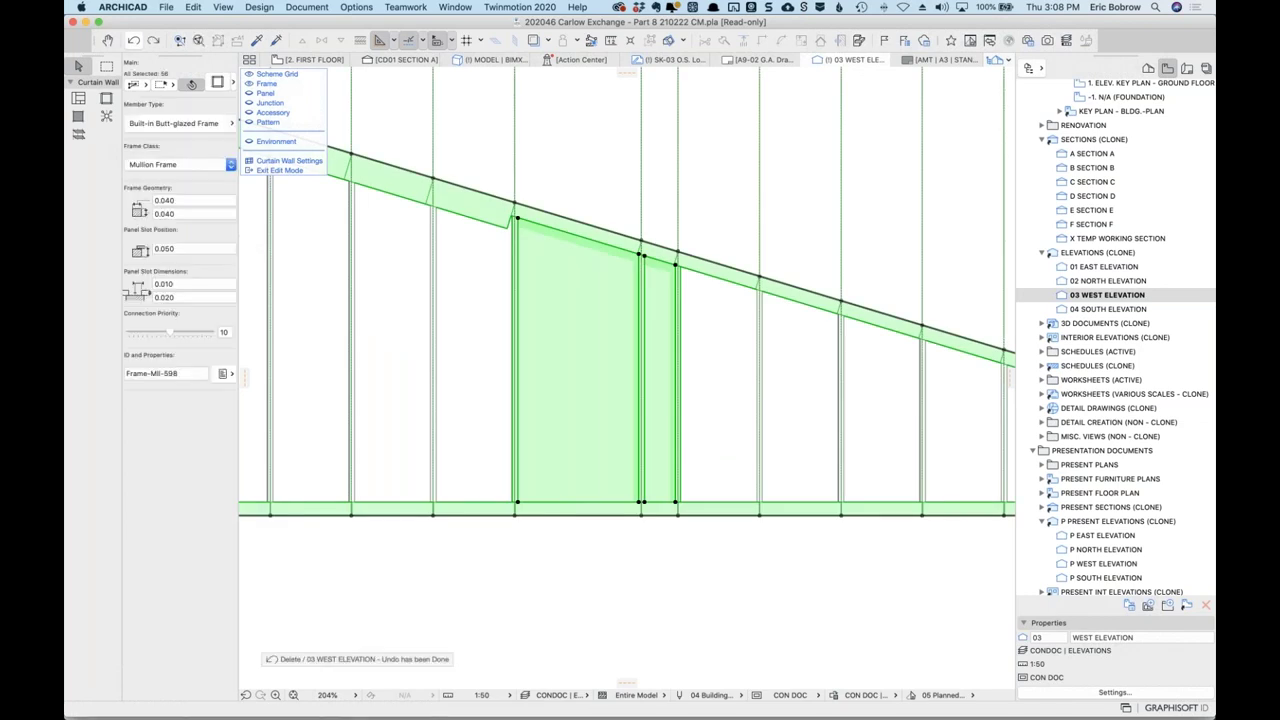
pyautogui.click(134, 42)
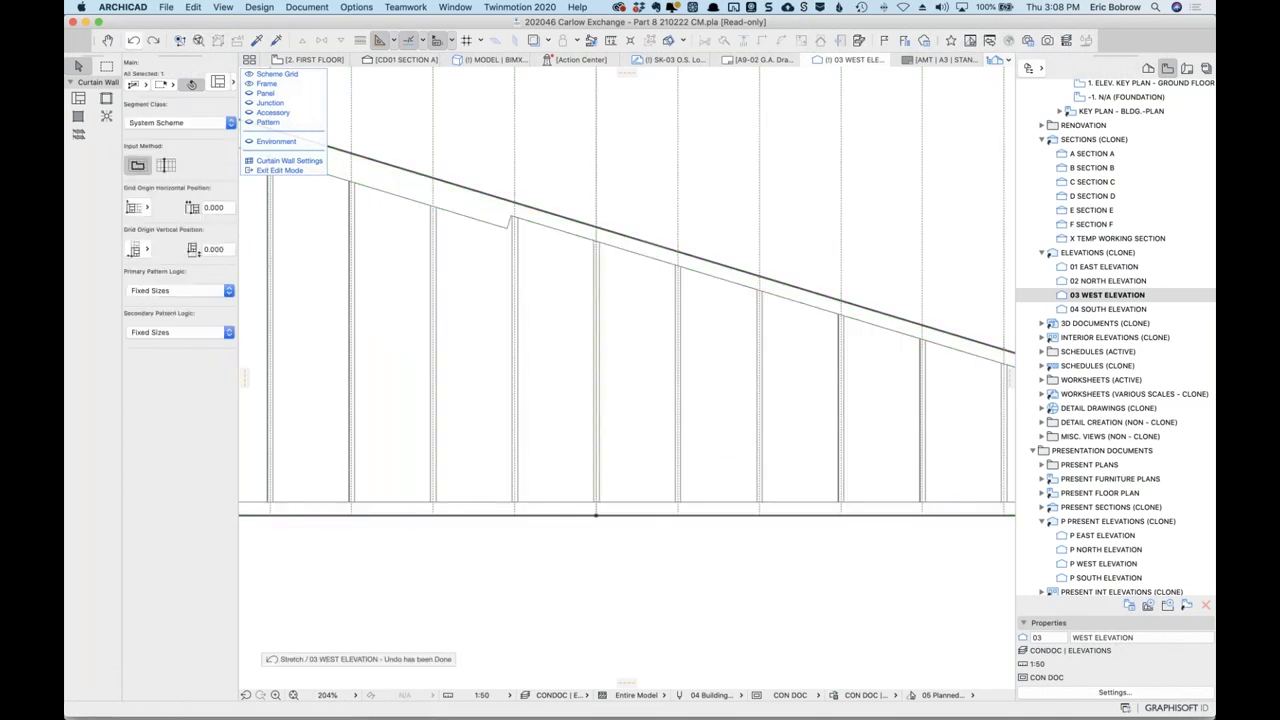
pyautogui.press('super+z')
pyautogui.click(611, 560)
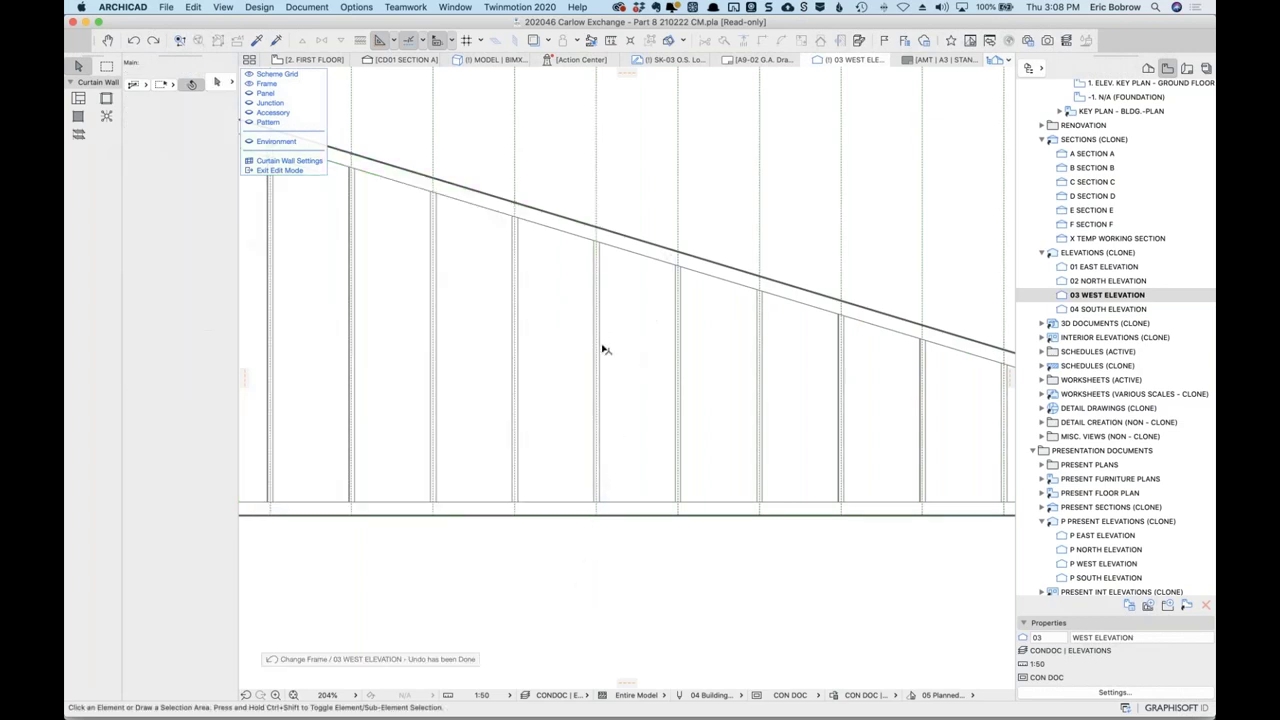
pyautogui.scroll(10, 600, 349)
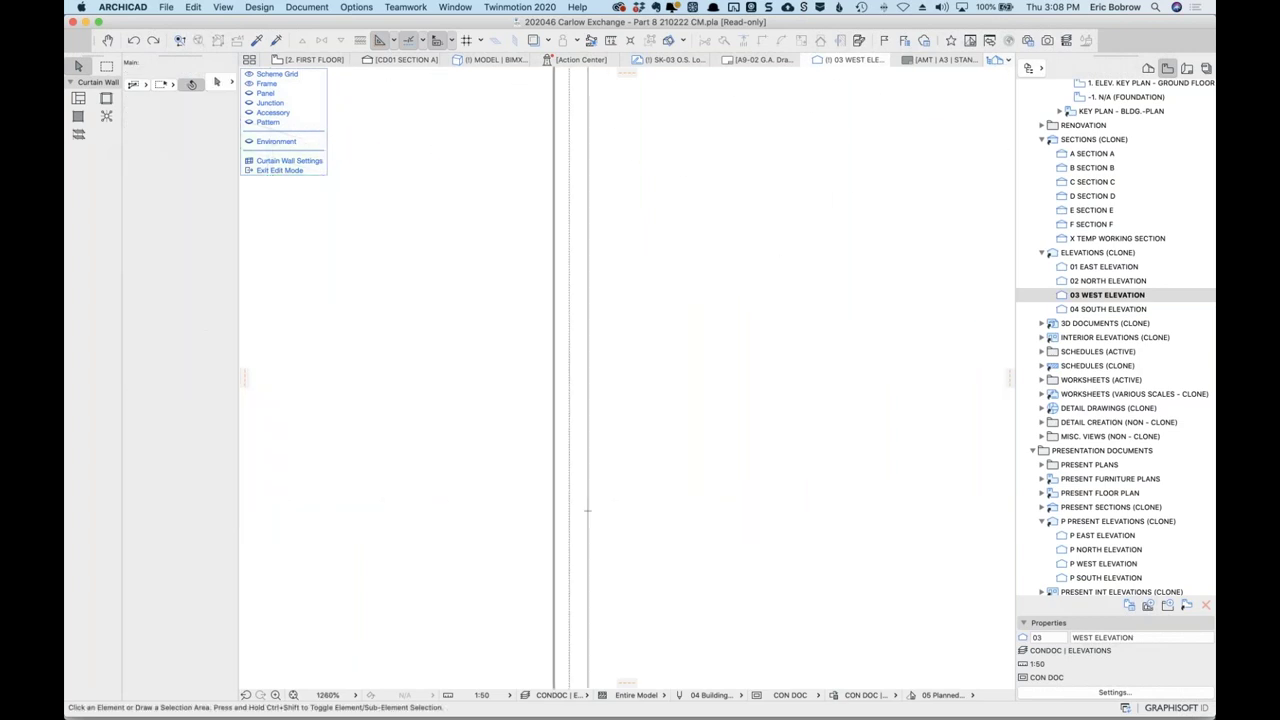
# Delete the chosen vertical mullion, leaving only its dashed grid line.
pyautogui.click(596, 345)
pyautogui.scroll(-10, 597, 345)
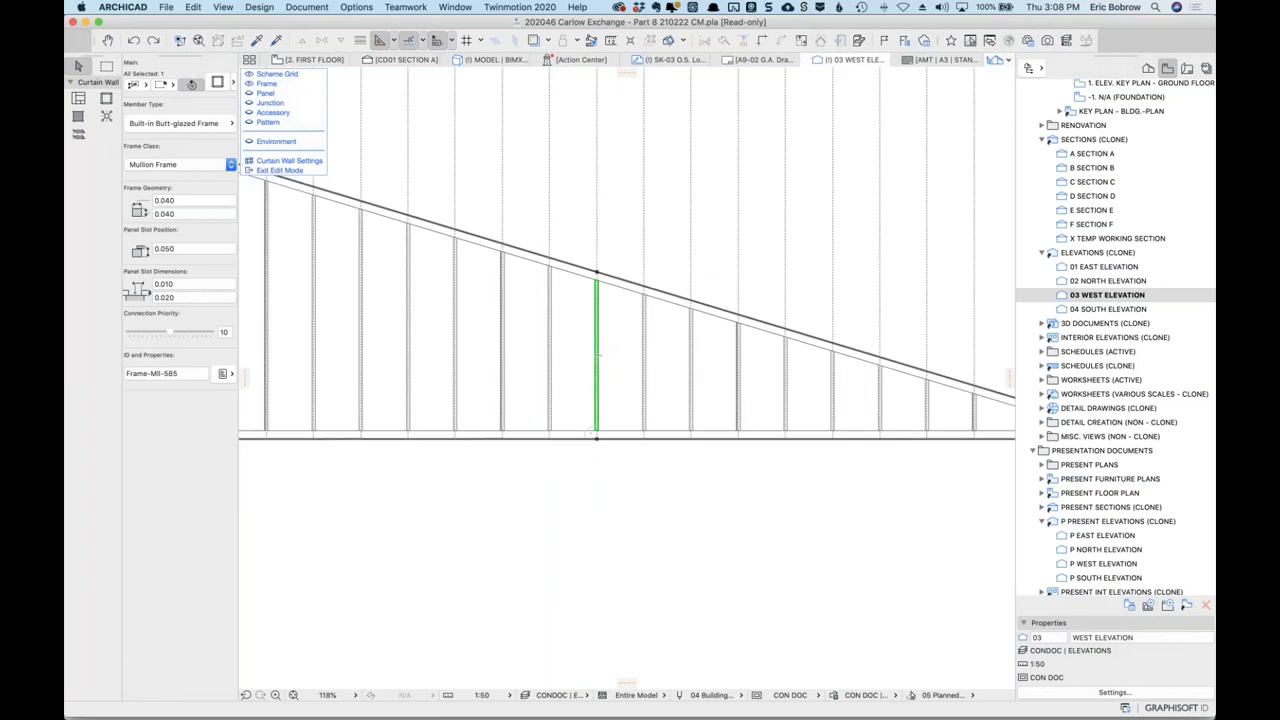
pyautogui.press('Delete')
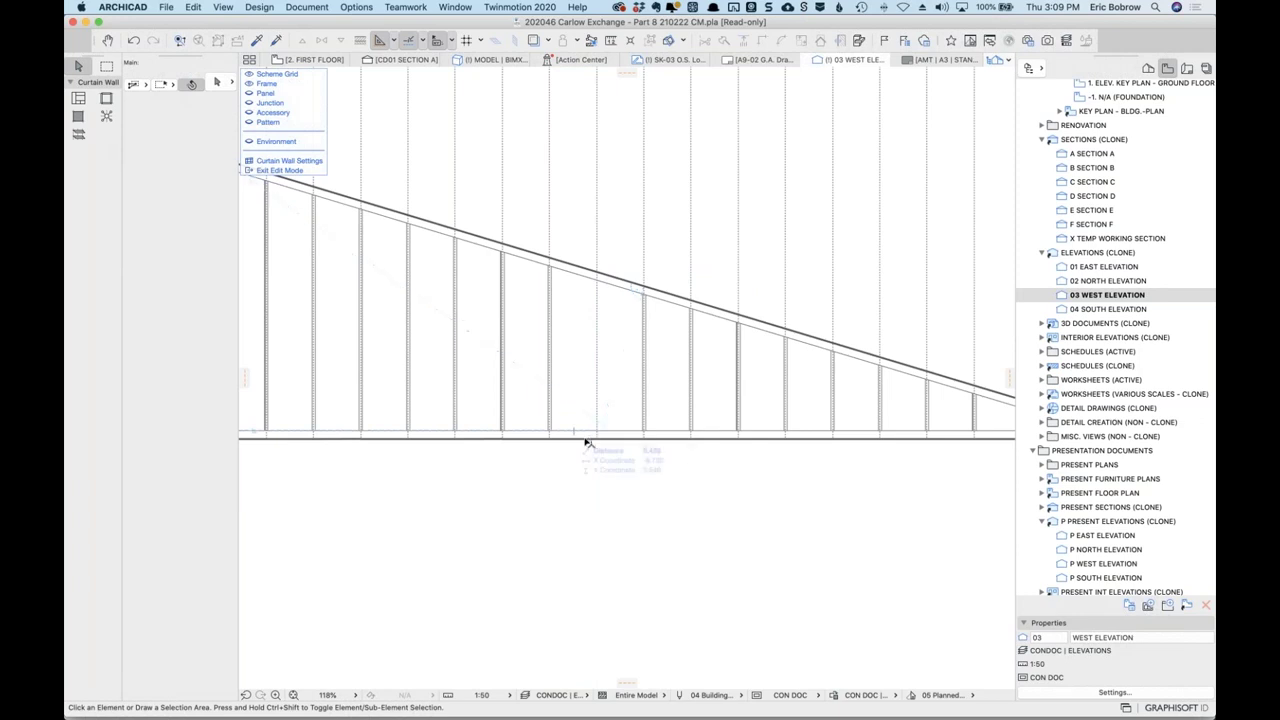
pyautogui.scroll(-2, 596, 440)
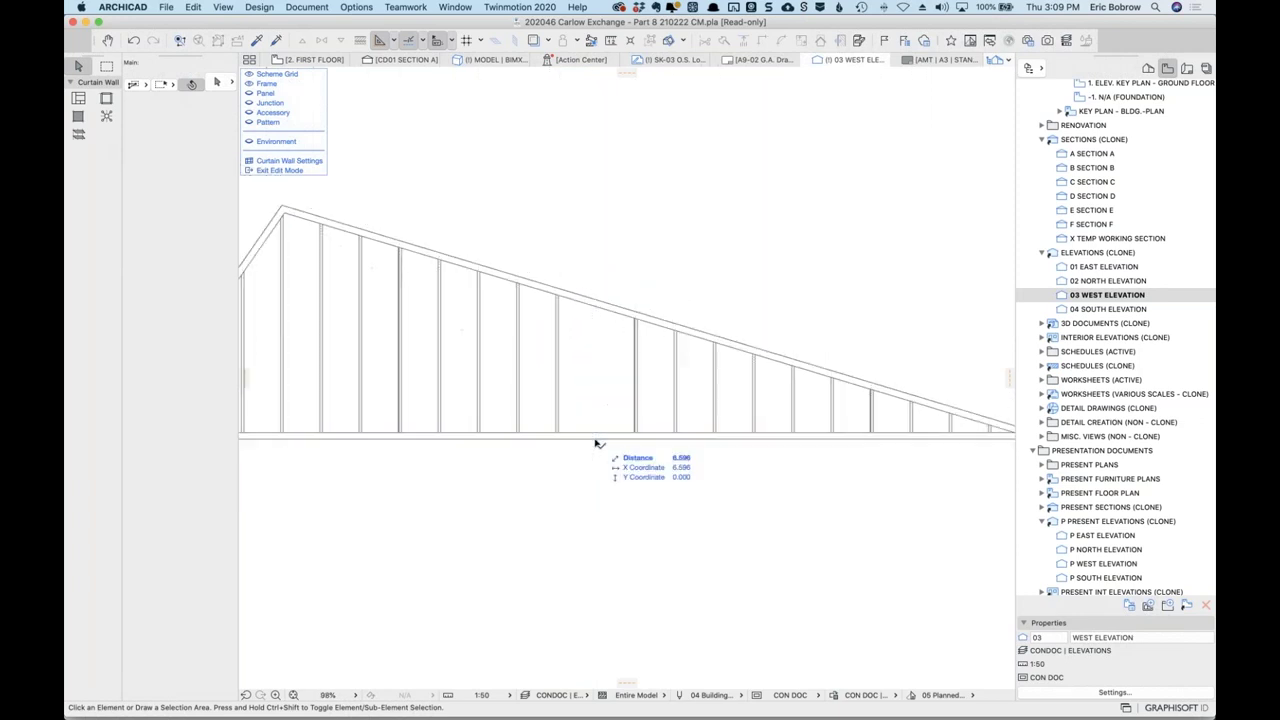
pyautogui.scroll(-2, 598, 445)
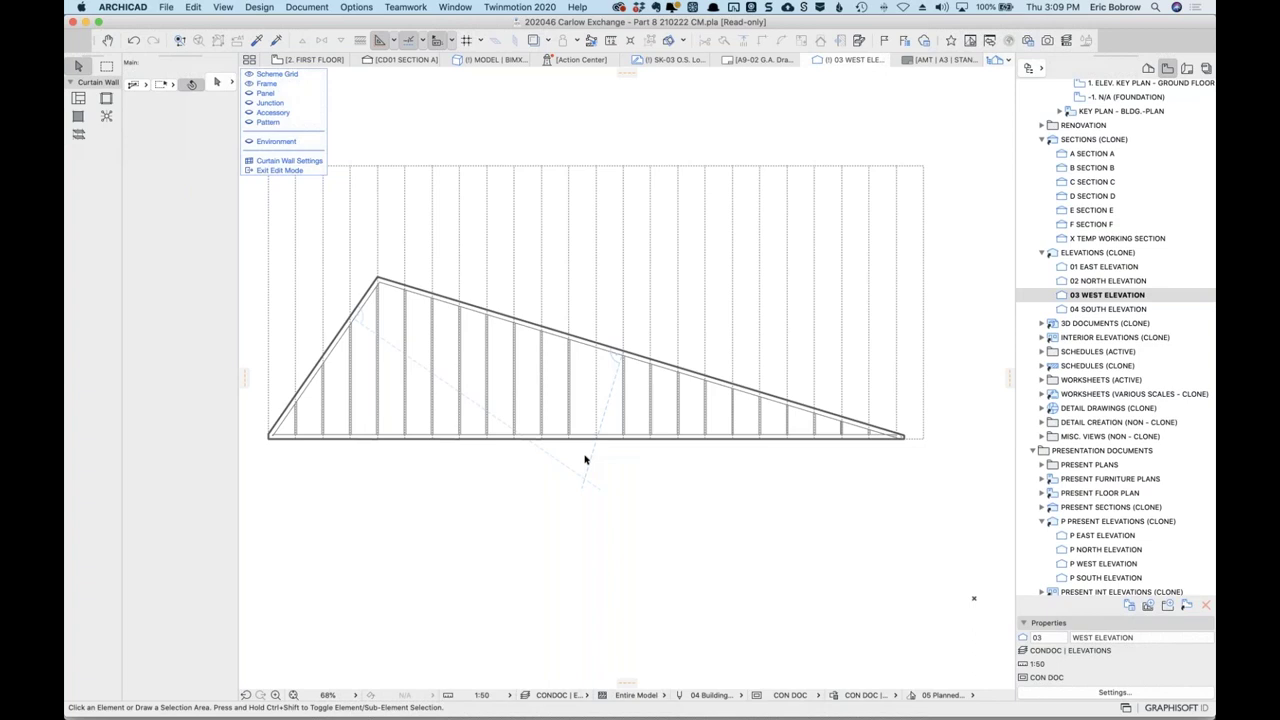
# Exit curtain wall edit mode and orbit the 3D model to the glazed gable walls.
pyautogui.click(287, 171)
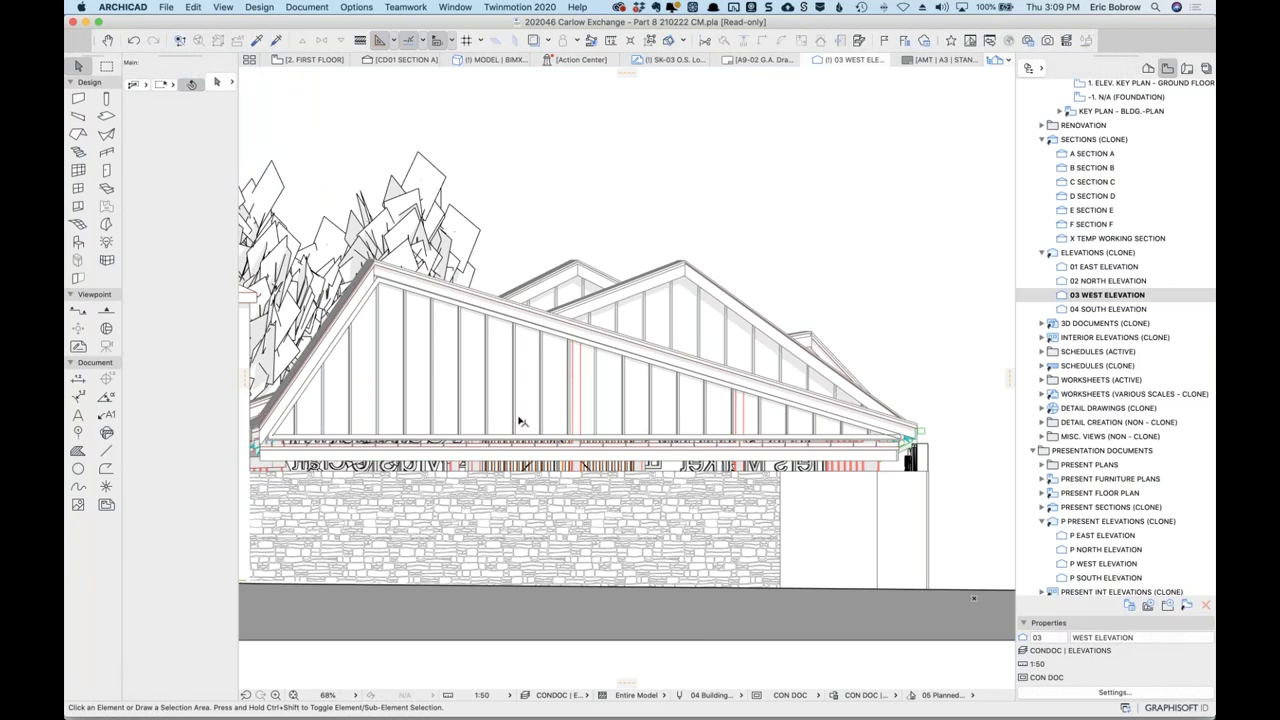
pyautogui.click(518, 64)
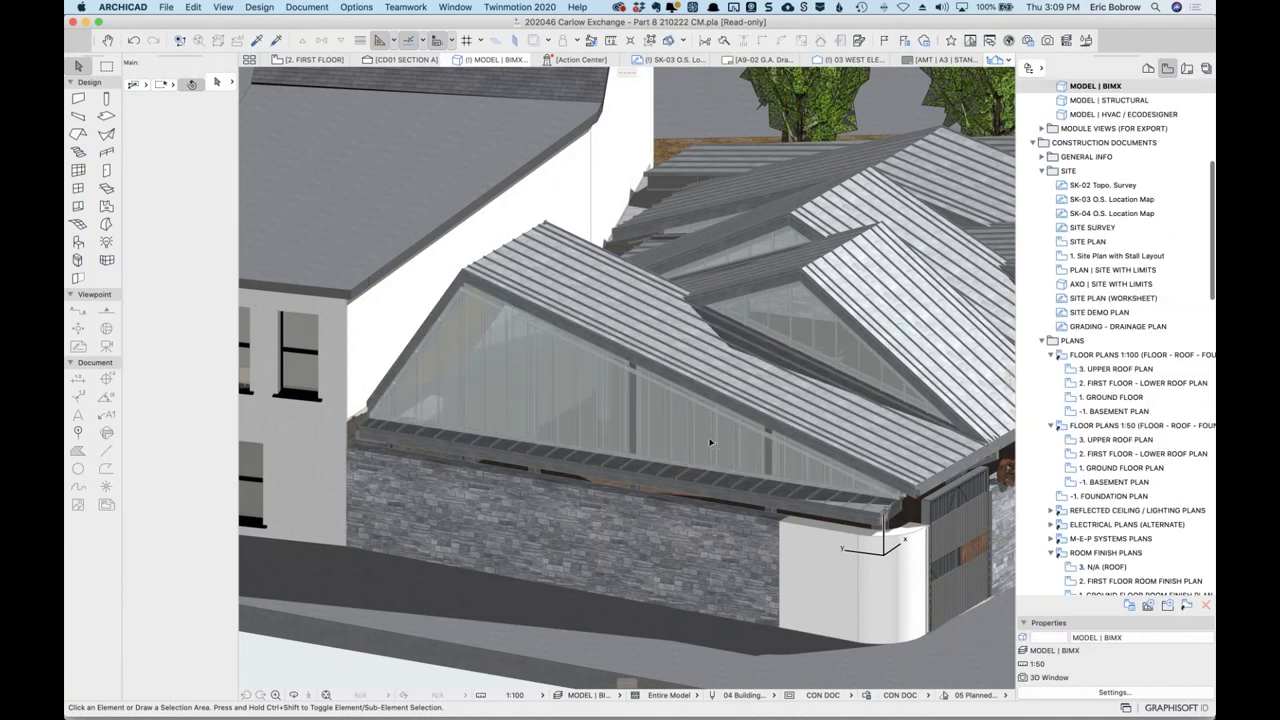
pyautogui.scroll(10, 710, 443)
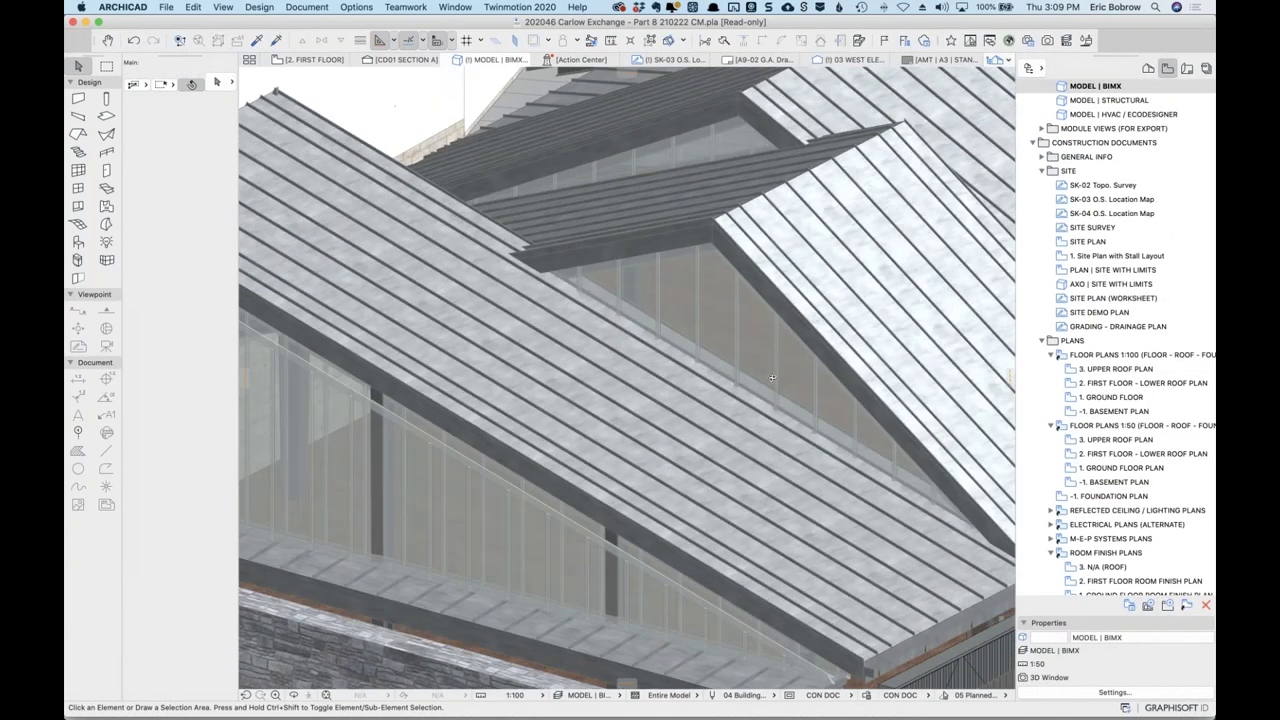
pyautogui.keyDown('shift'); pyautogui.moveTo(772, 378); pyautogui.dragTo(773, 479, button='middle'); pyautogui.keyUp('shift')
pyautogui.click(773, 479)
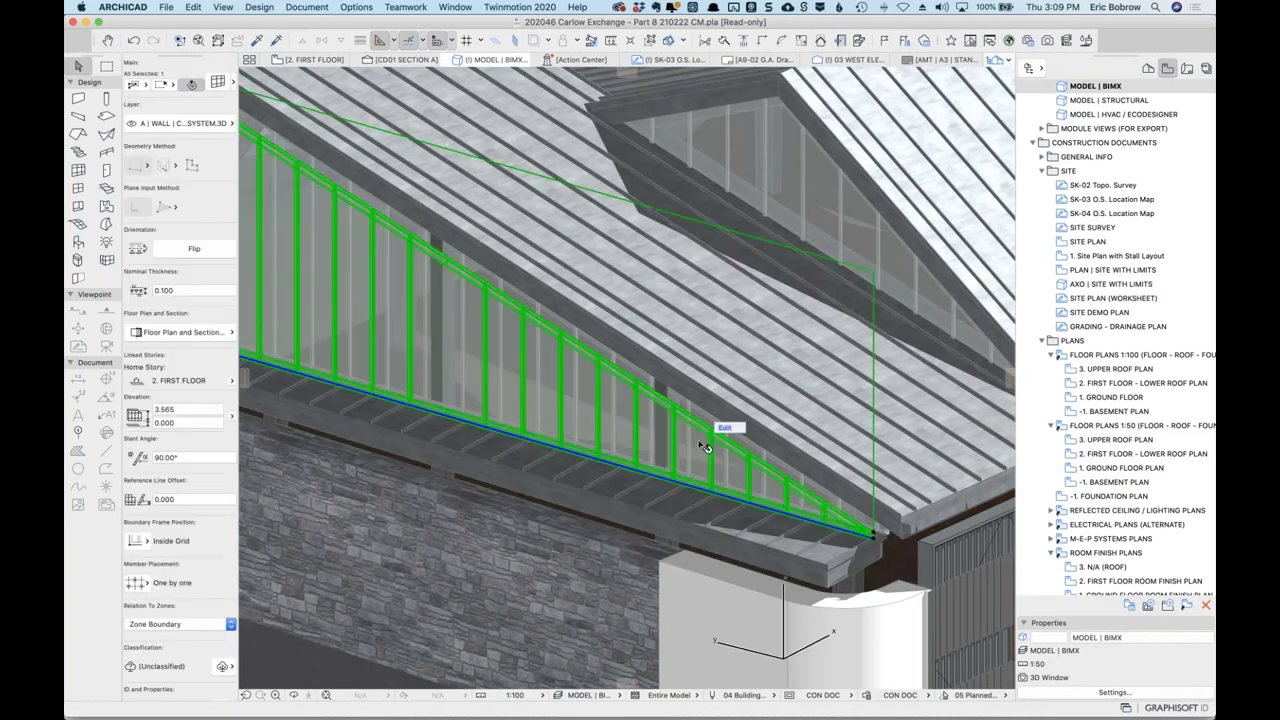
pyautogui.press('Escape')
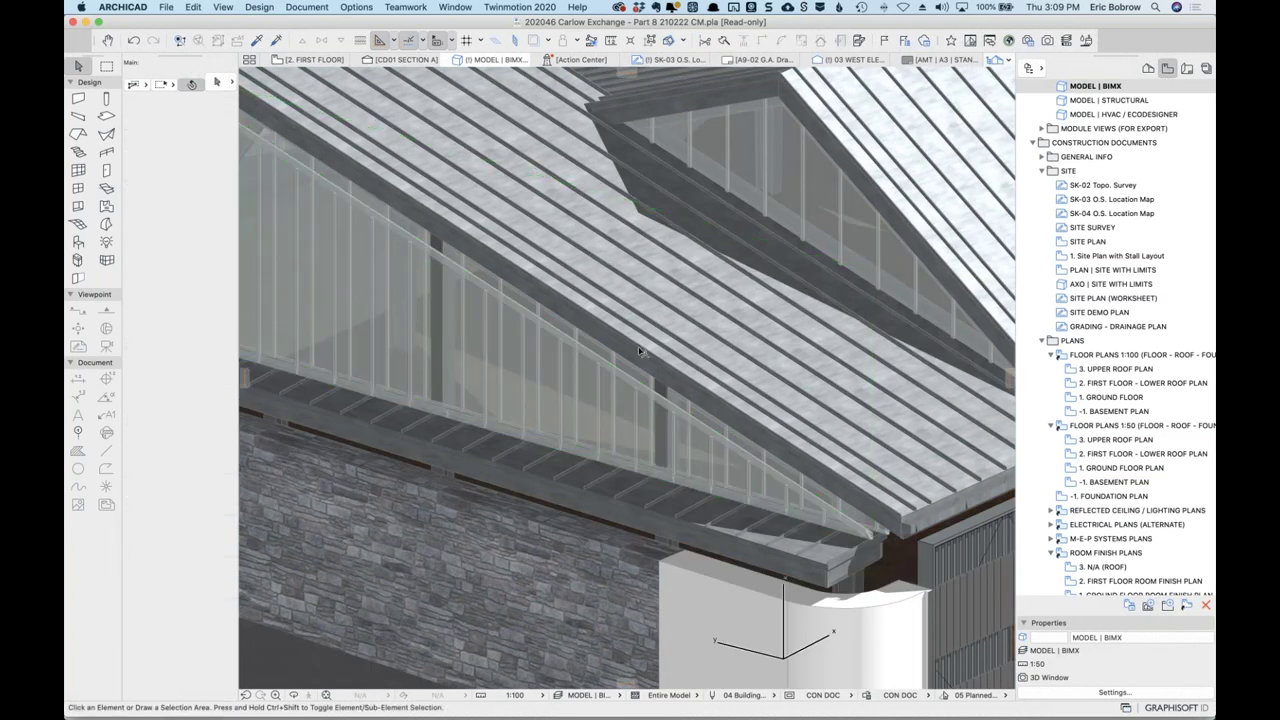
pyautogui.scroll(-5, 641, 351)
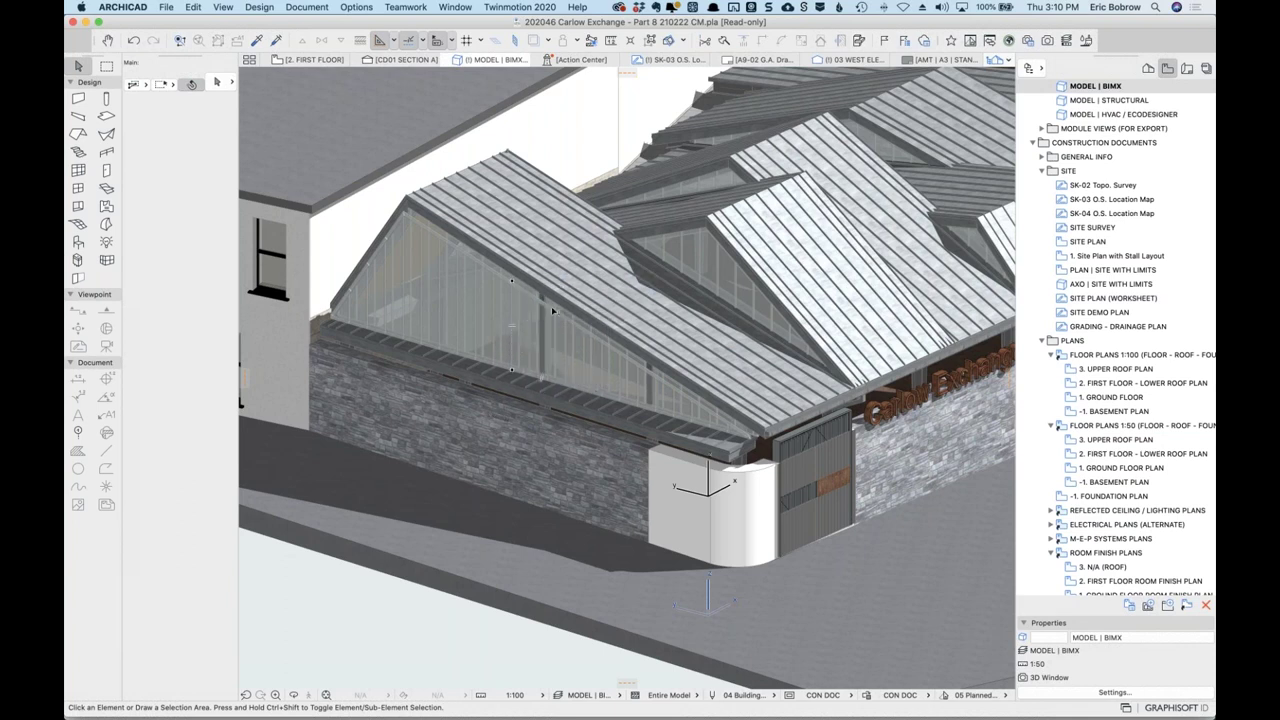
# Select the glazed gable curtain wall and show its grid scheme settings.
pyautogui.click(511, 326)
pyautogui.click(511, 326)
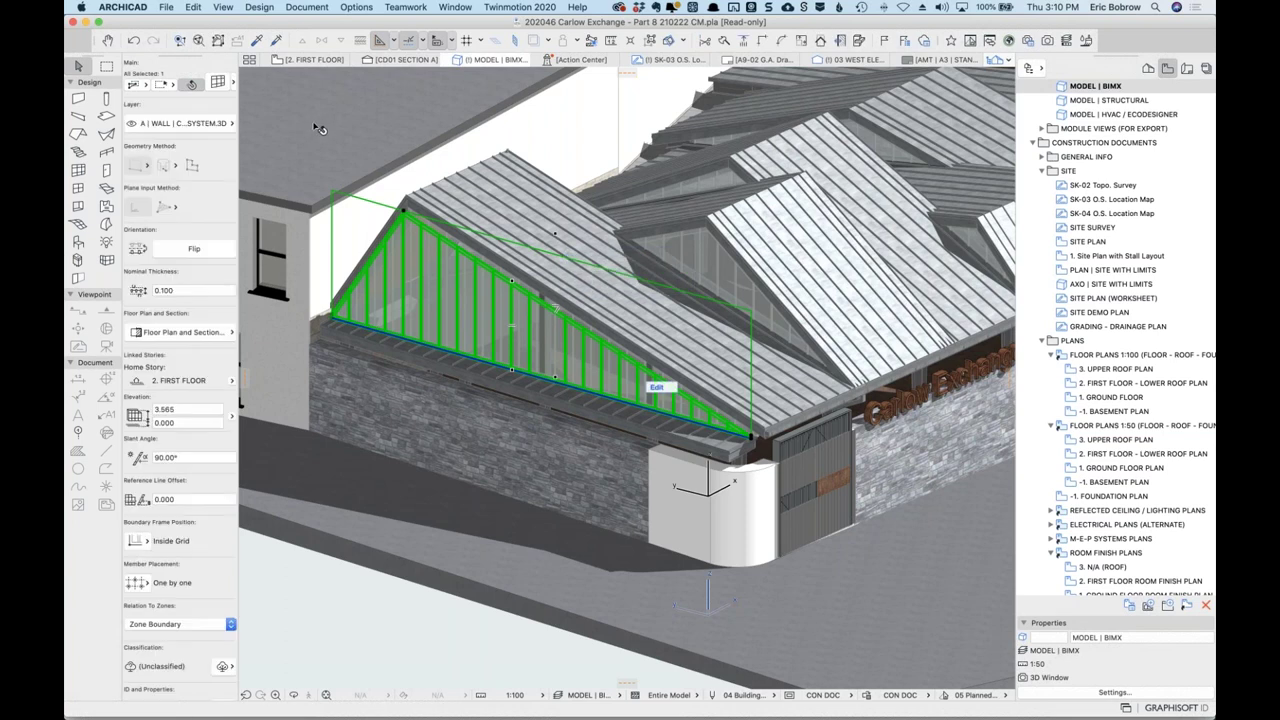
pyautogui.click(218, 81)
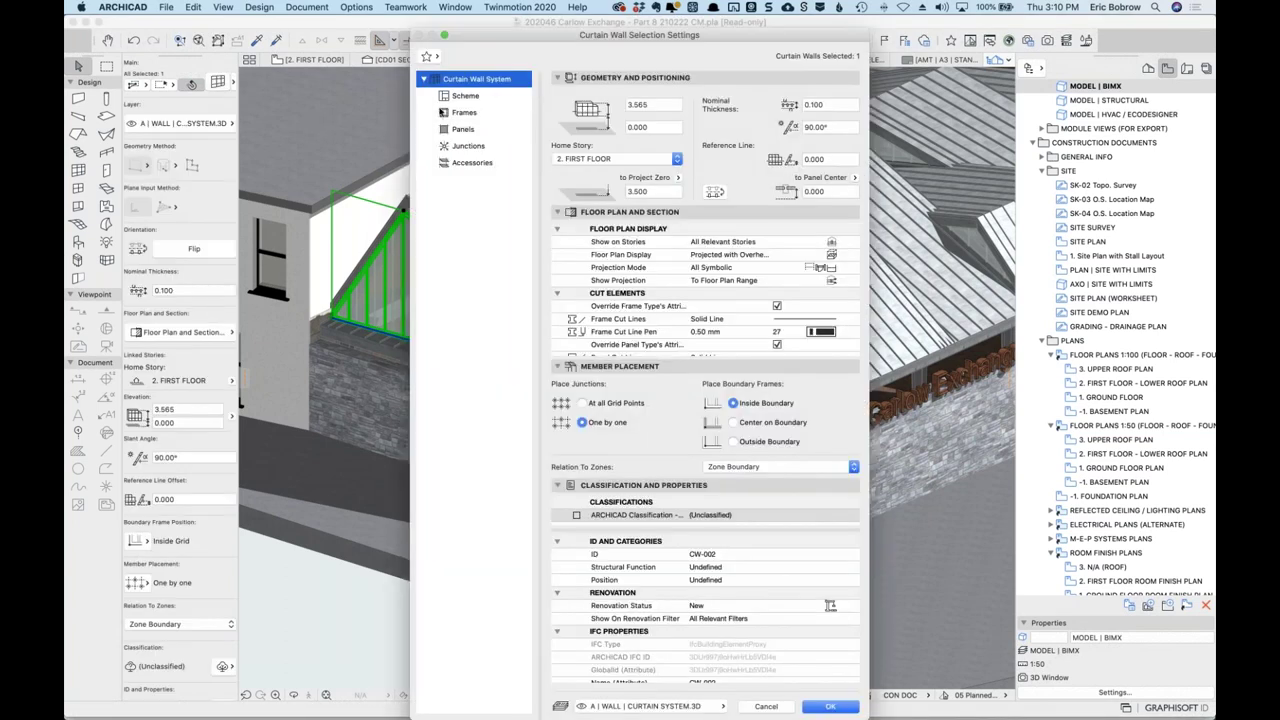
pyautogui.click(463, 96)
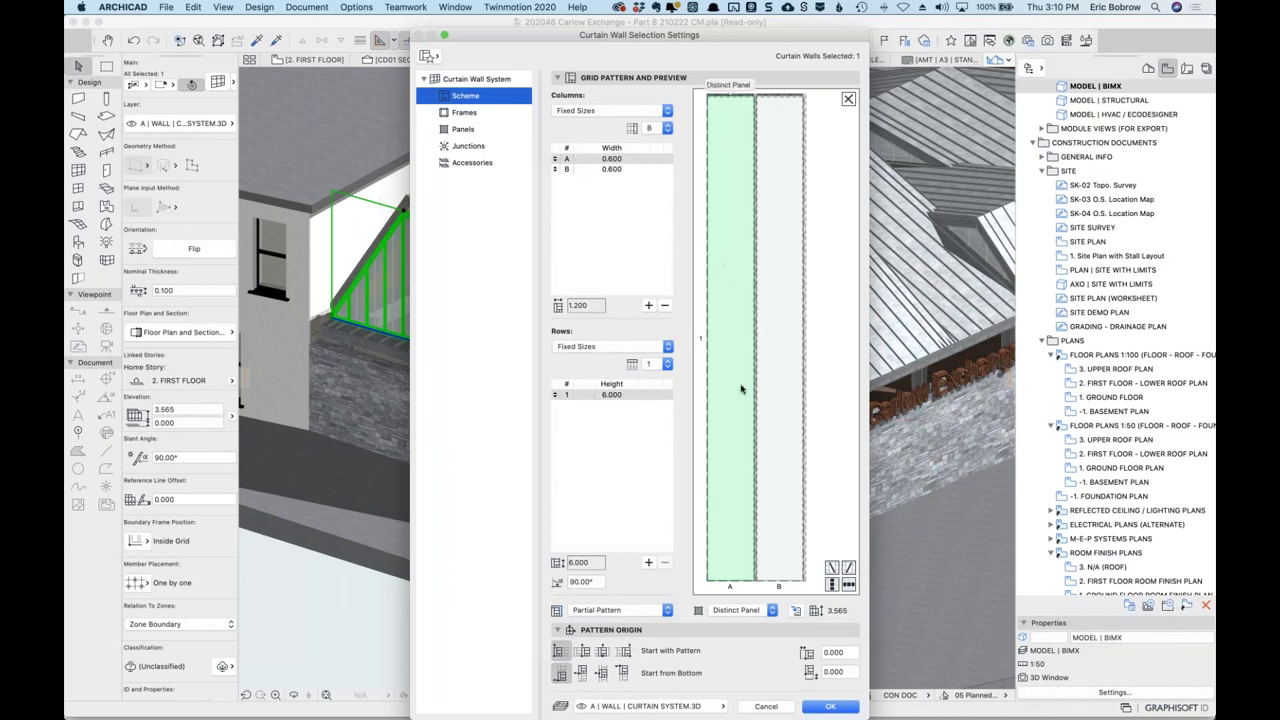
# Make panel B a Deleted Panel, apply it, and select the gable's glass railing.
pyautogui.click(770, 612)
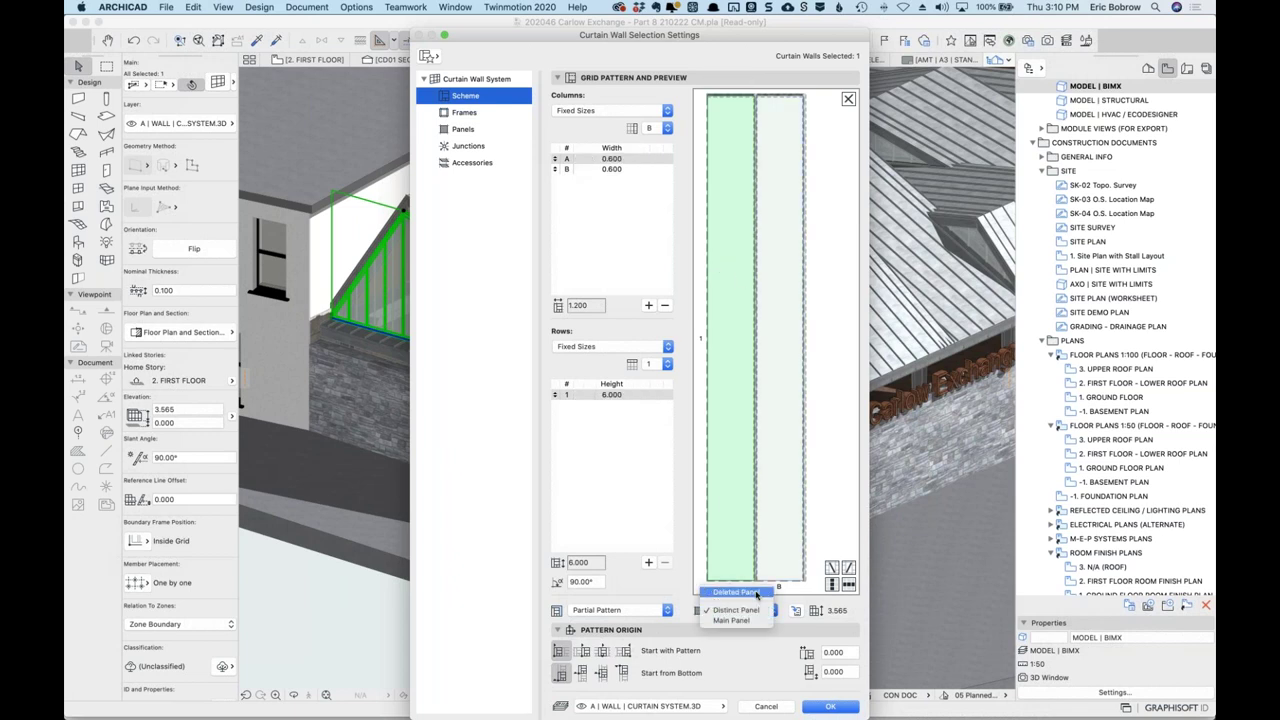
pyautogui.click(756, 593)
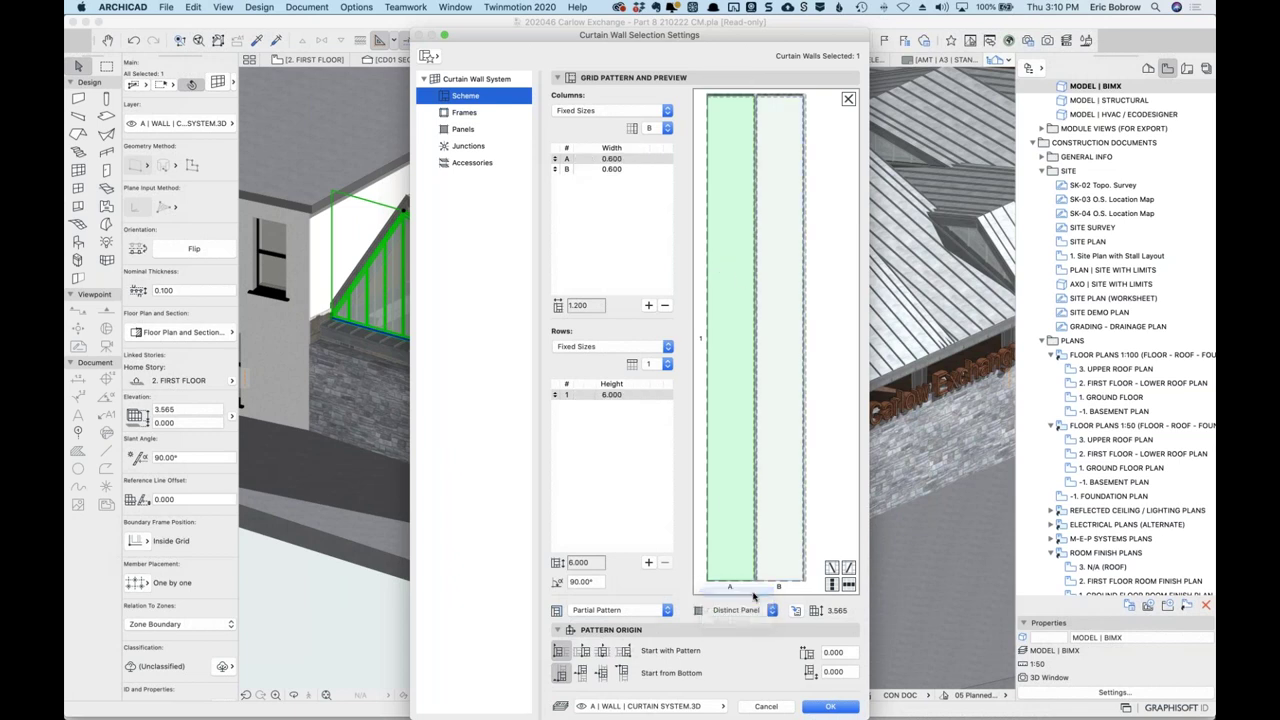
pyautogui.click(776, 398)
pyautogui.click(768, 610)
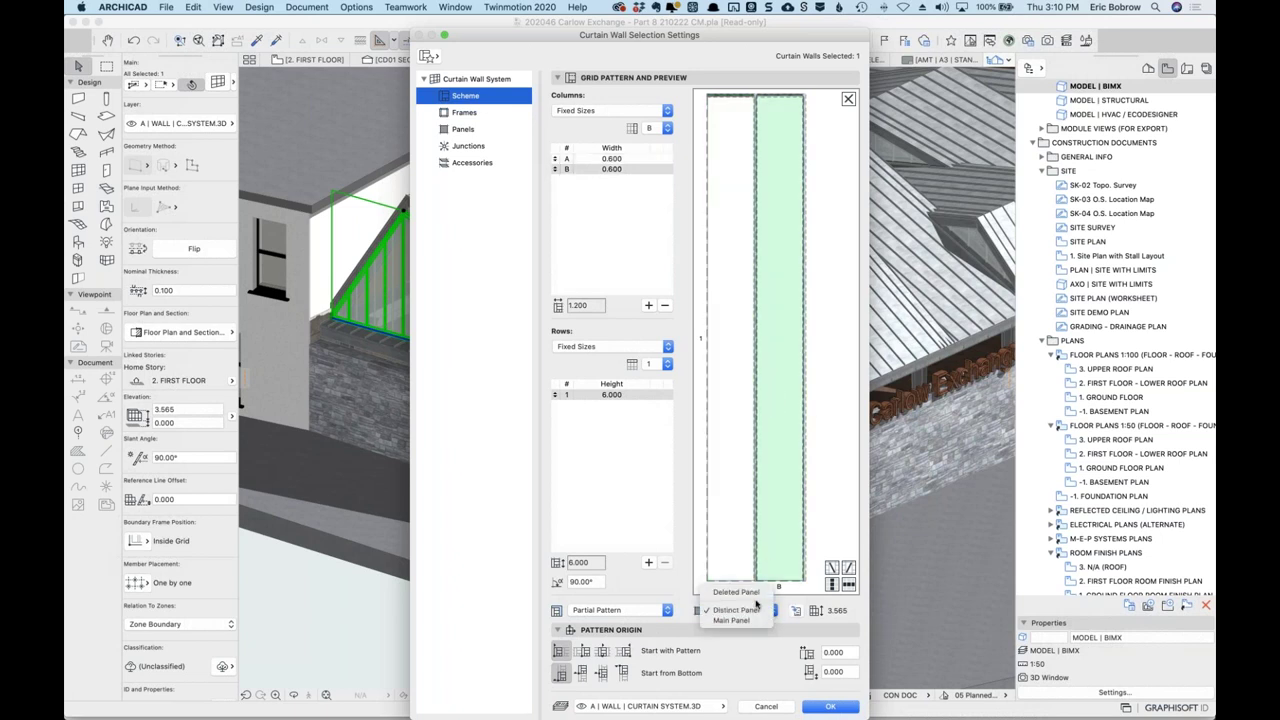
pyautogui.click(735, 594)
pyautogui.click(826, 706)
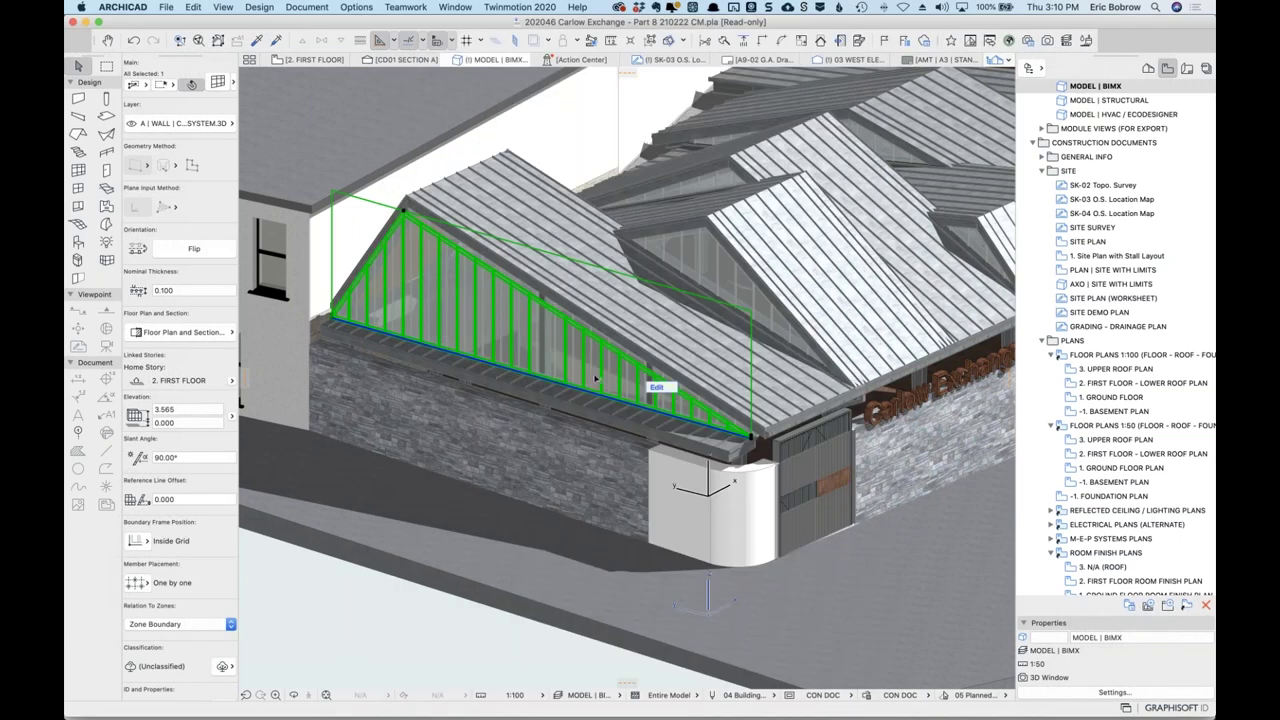
pyautogui.scroll(10, 594, 371)
pyautogui.click(628, 297)
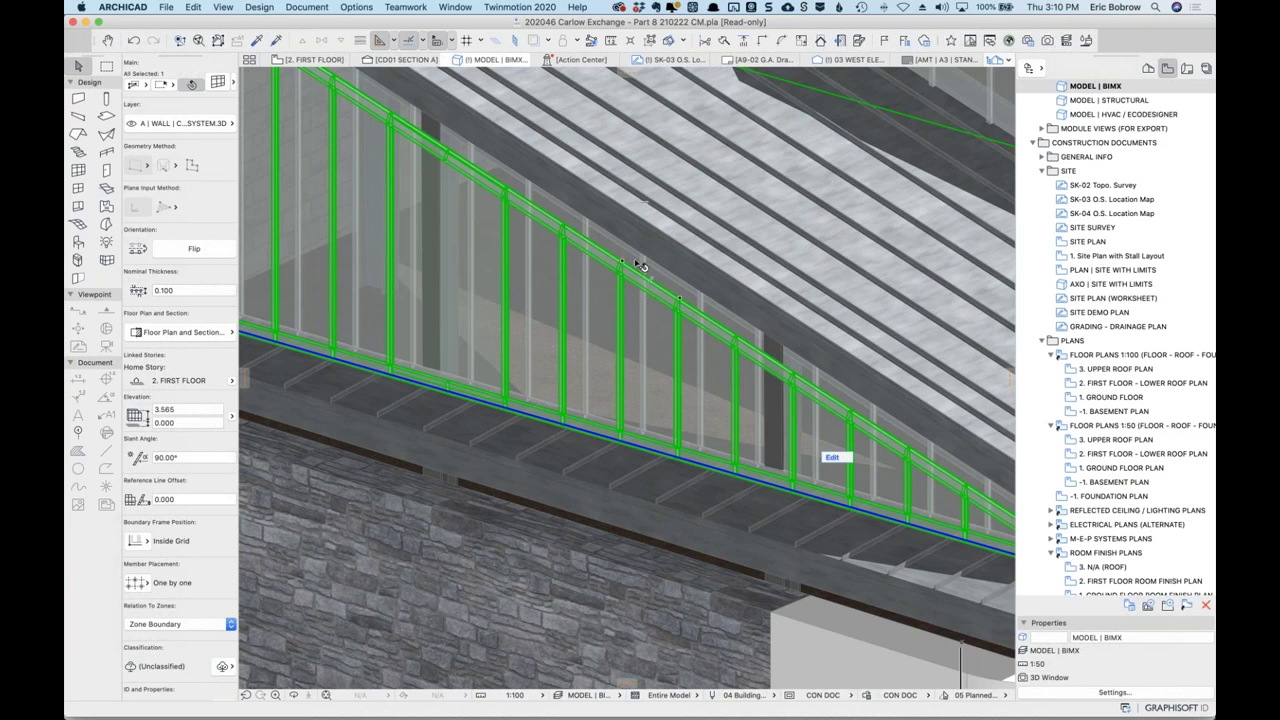
# Clear the curtain wall selection and zoom out and orbit to see the glazed roof slopes.
pyautogui.click(640, 265)
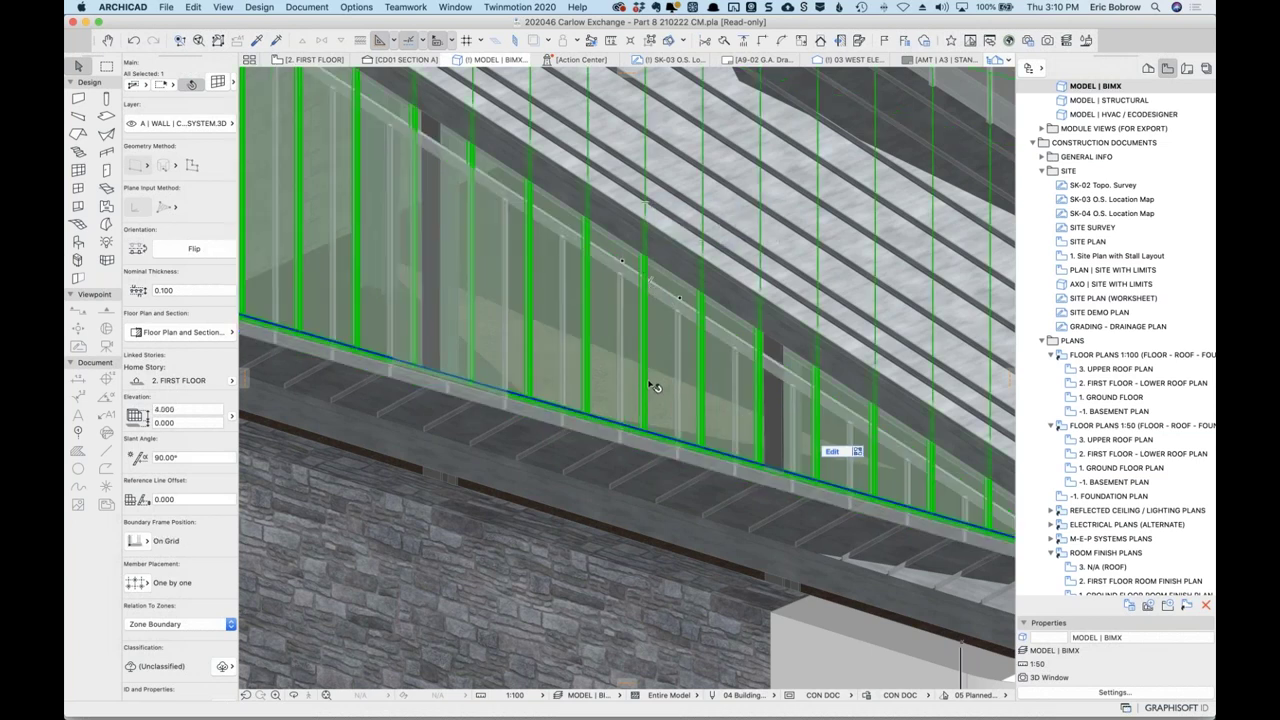
pyautogui.press('Escape')
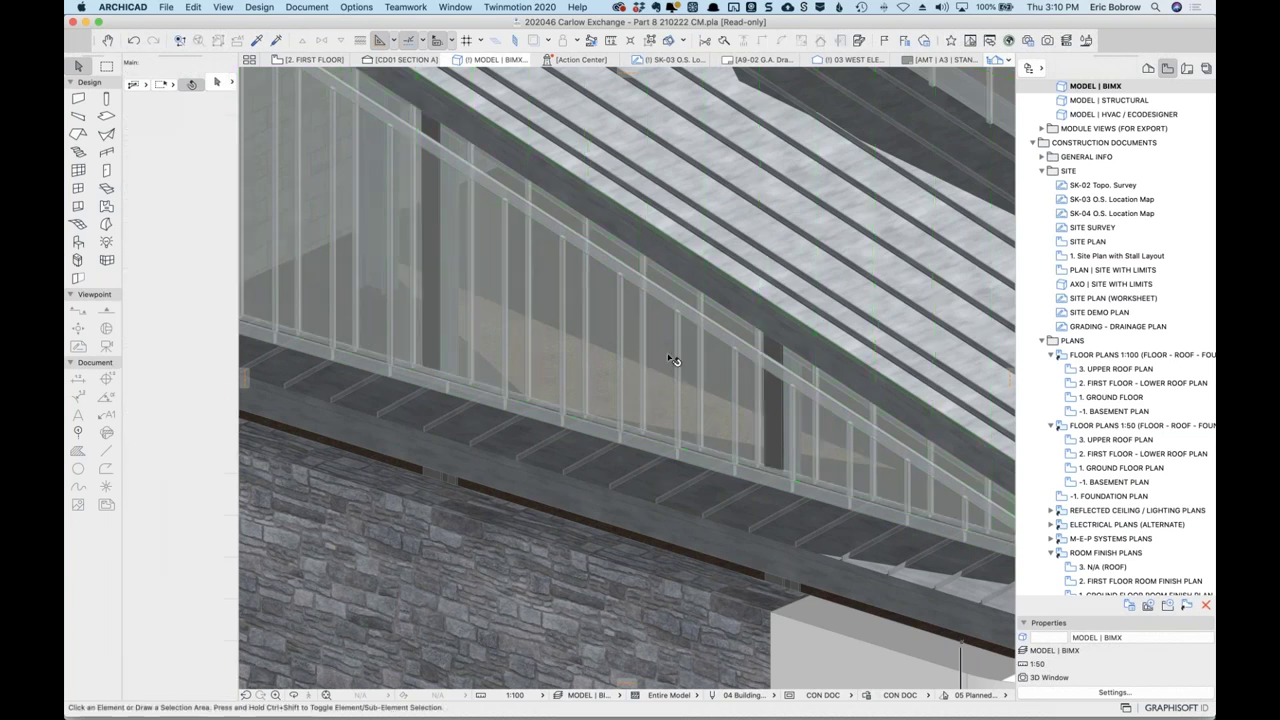
pyautogui.scroll(-3, 660, 358)
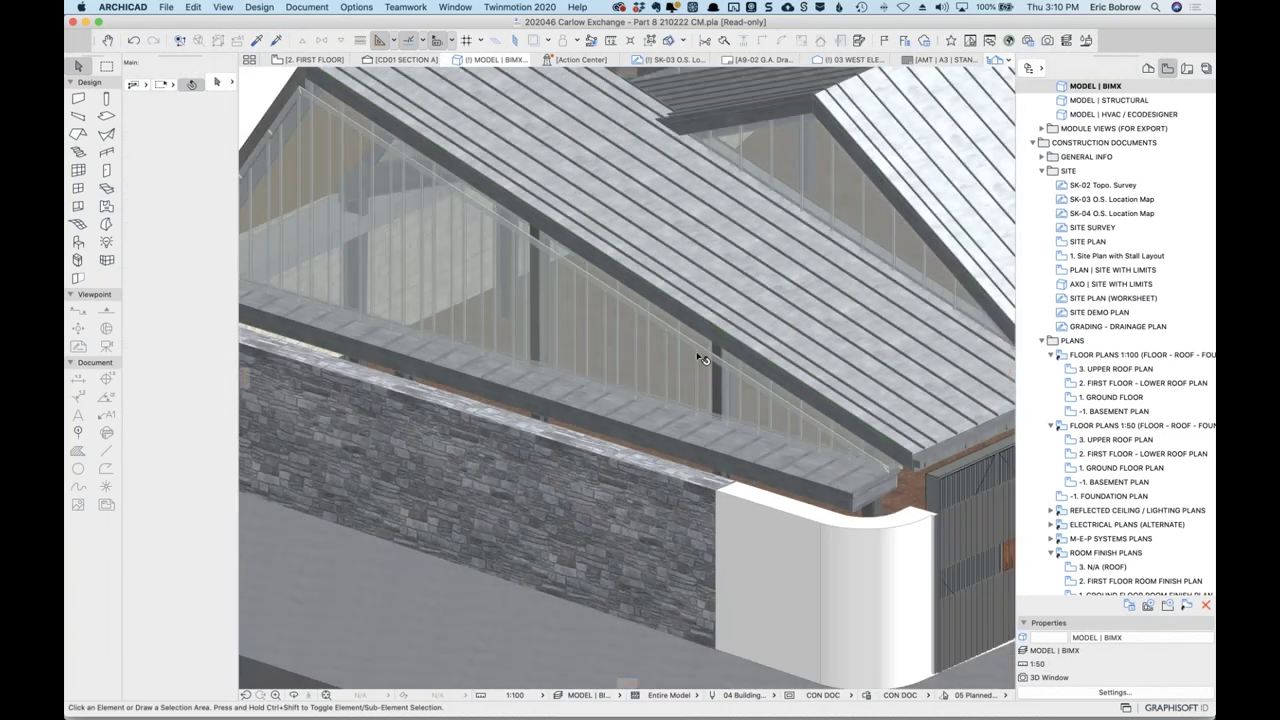
pyautogui.keyDown('shift'); pyautogui.moveTo(703, 359); pyautogui.dragTo(690, 368, button='middle'); pyautogui.keyUp('shift')
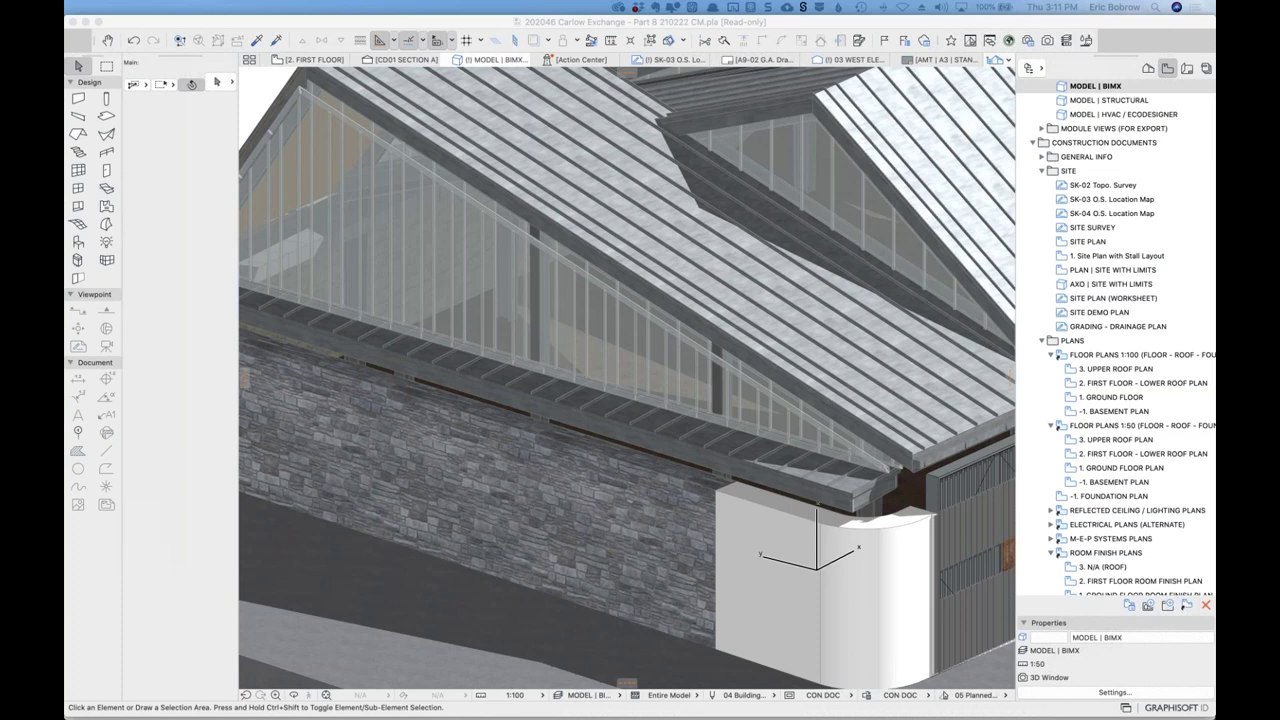
pyautogui.press('super+Tab')
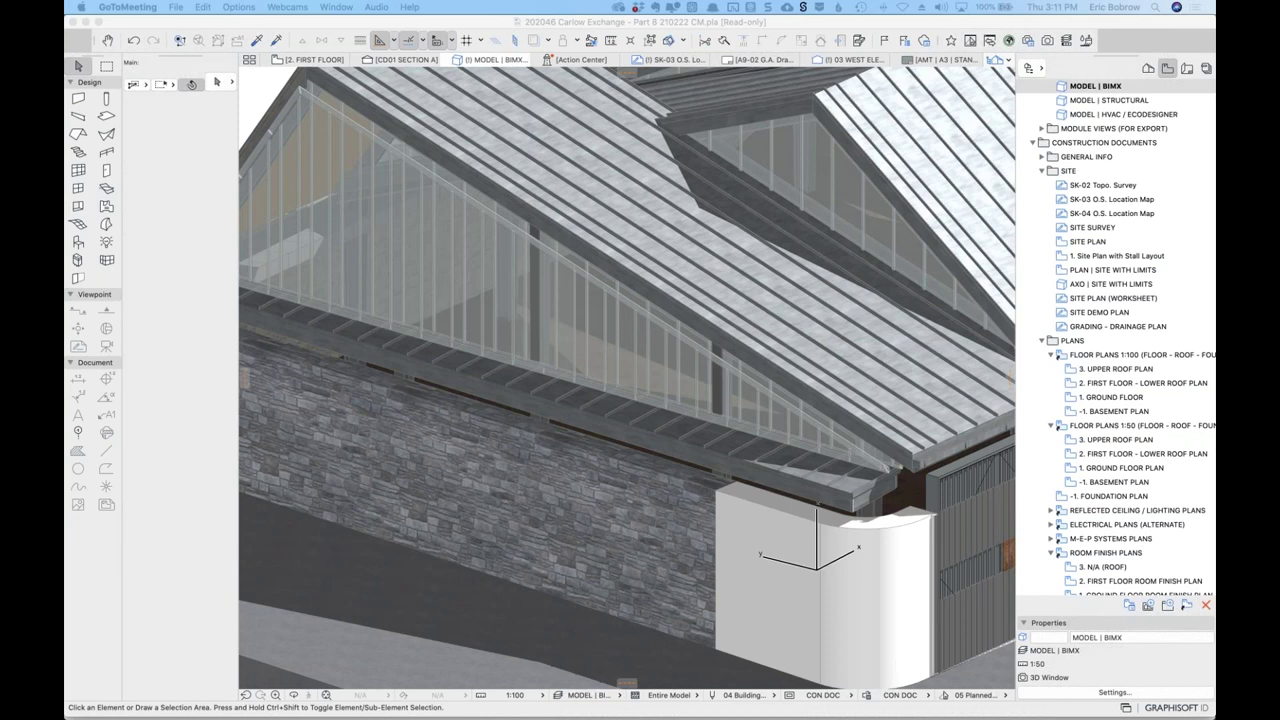
# Post the two-line clinic announcement ending 'Join us using the 1 pm PST link for ARCHICAD USER!' in #coaching-calls.
pyautogui.press('super+Tab')
pyautogui.click(601, 503)
pyautogui.write("I'll be continuing the ARCHICAD USER coaching clinic, rather thatn")
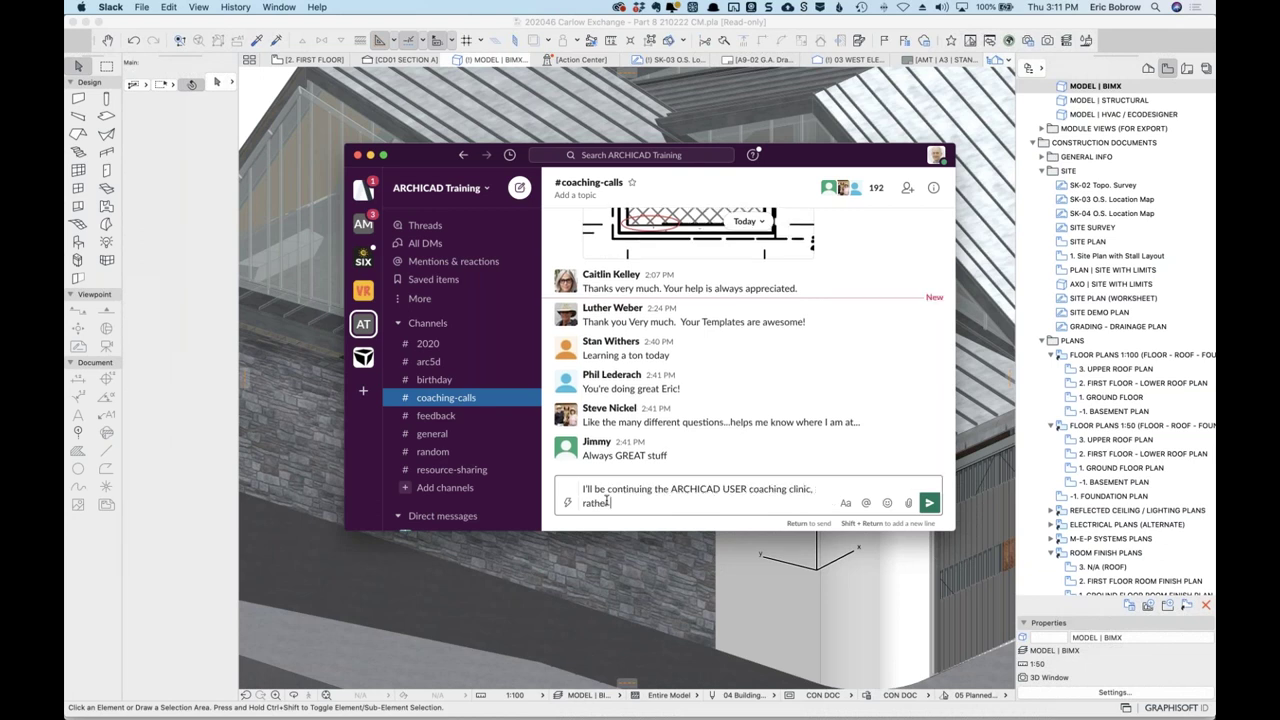
pyautogui.press('BackSpace')
pyautogui.press('BackSpace')
pyautogui.write('n ending it and starting our member ')
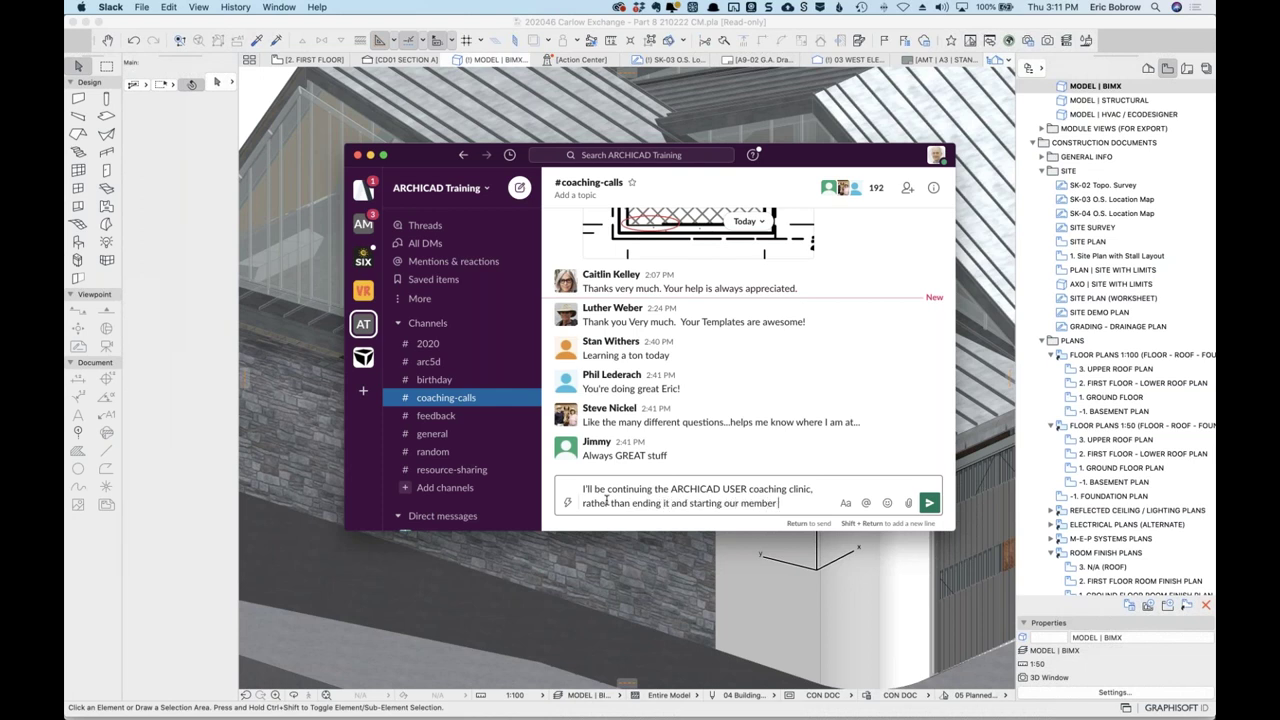
pyautogui.write('only session.')
pyautogui.hotkey('shift', 'Return')
pyautogui.write('Join us using the 1 pm PST link for ARCHICAD USER')
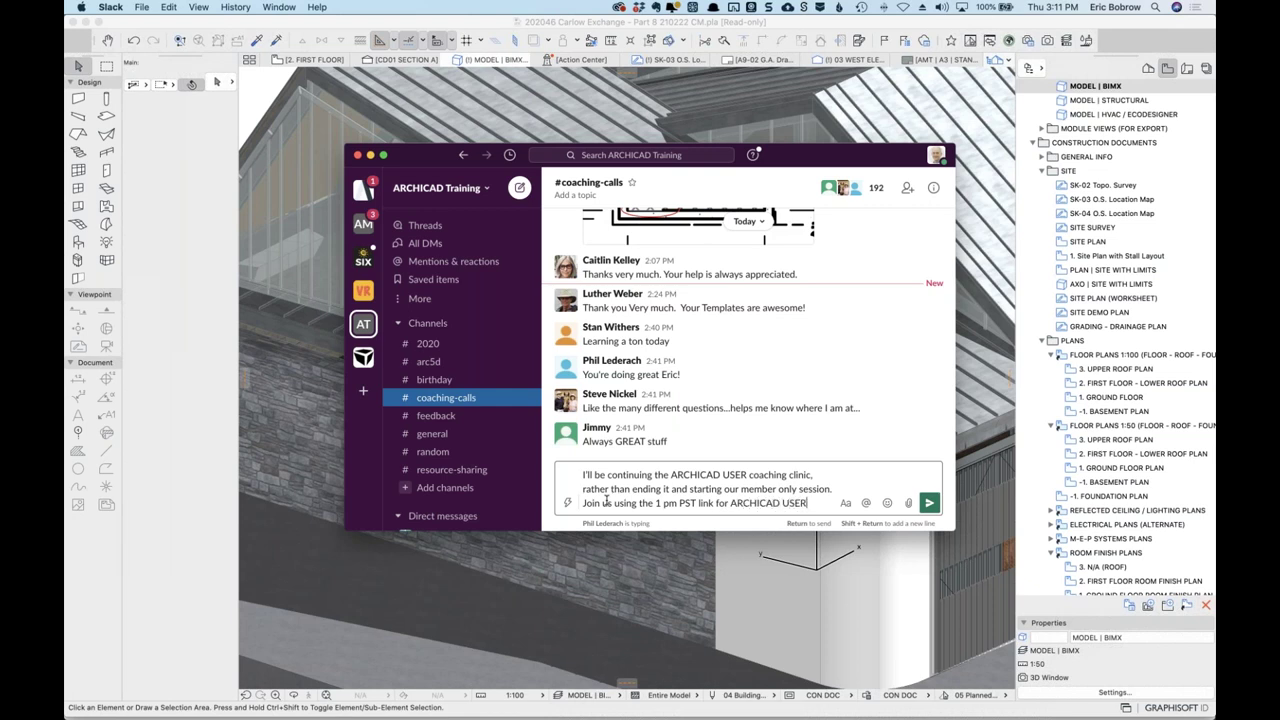
pyautogui.write('!')
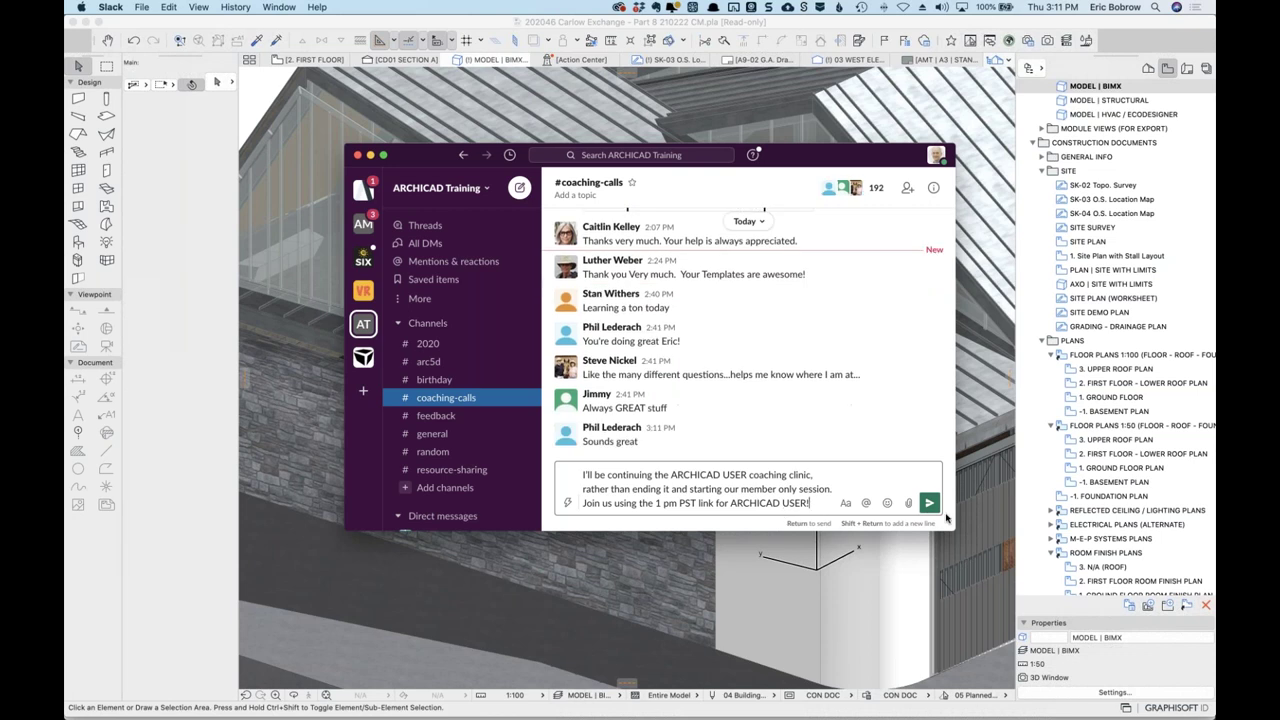
pyautogui.press('Return')
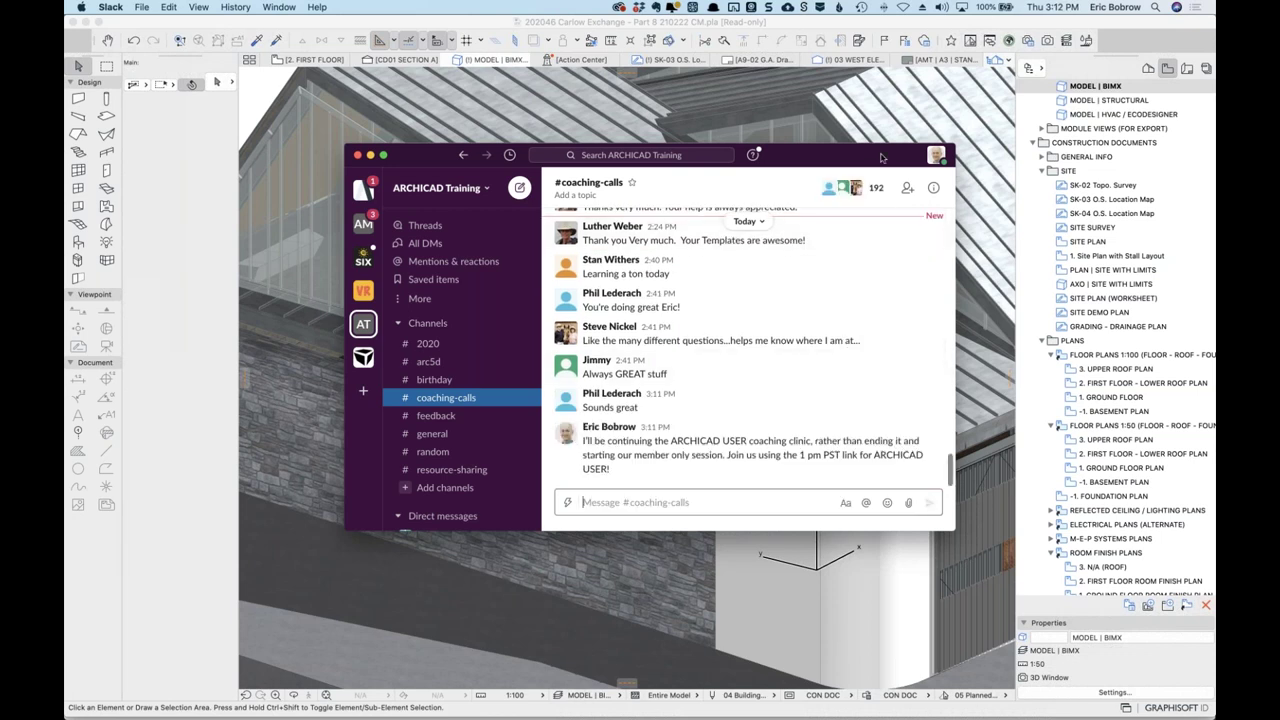
pyautogui.press('super+w')
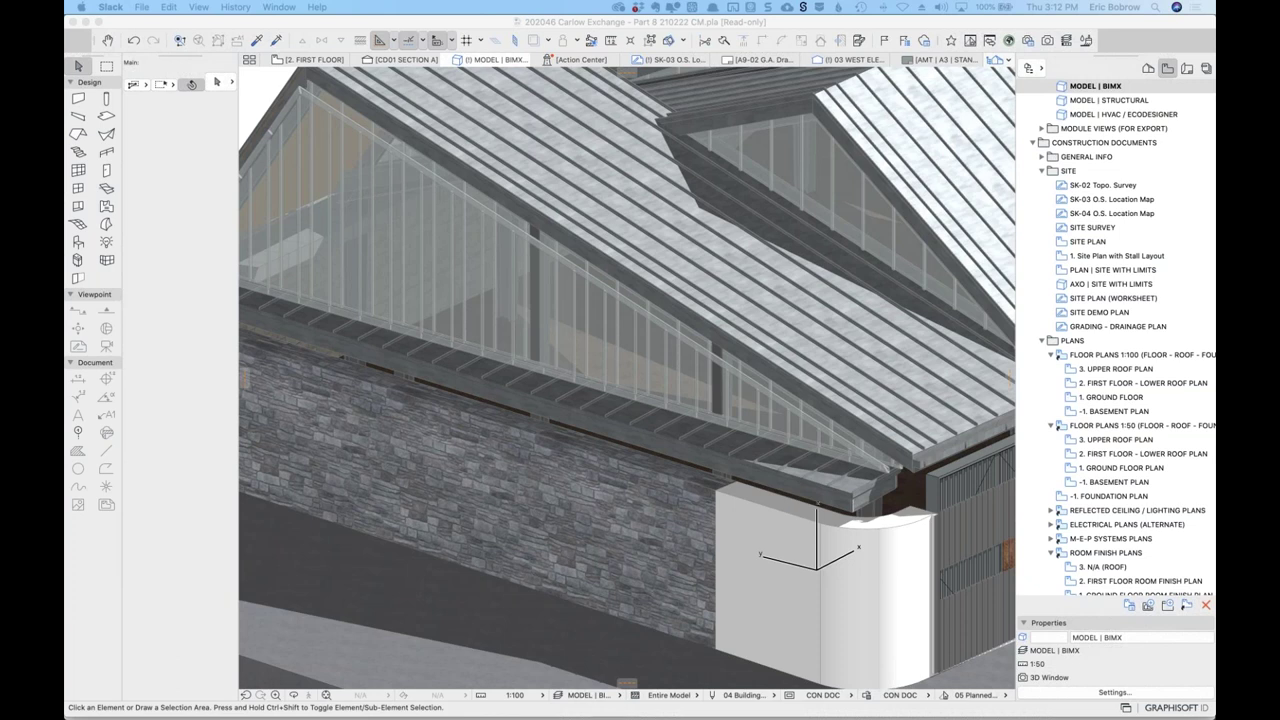
# Cut the folded-roofs entry with its ticket links from the February 2021 questions note.
pyautogui.press('super+Tab')
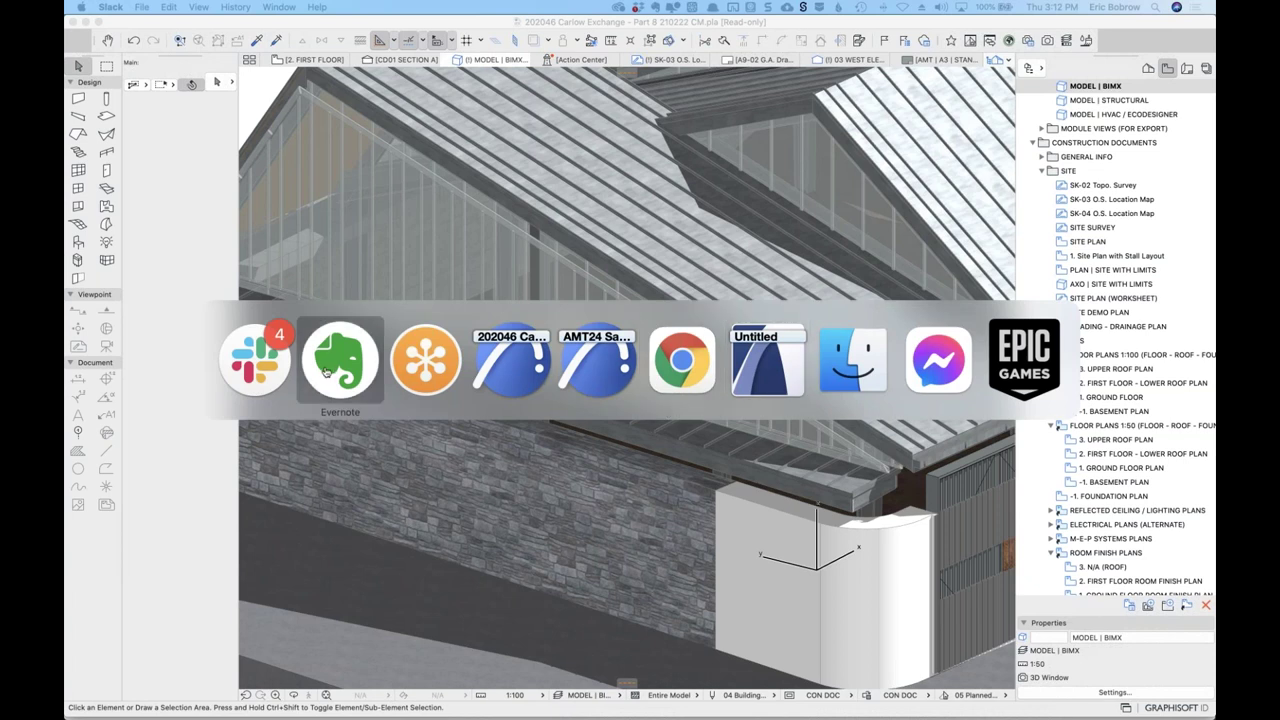
pyautogui.press('Escape')
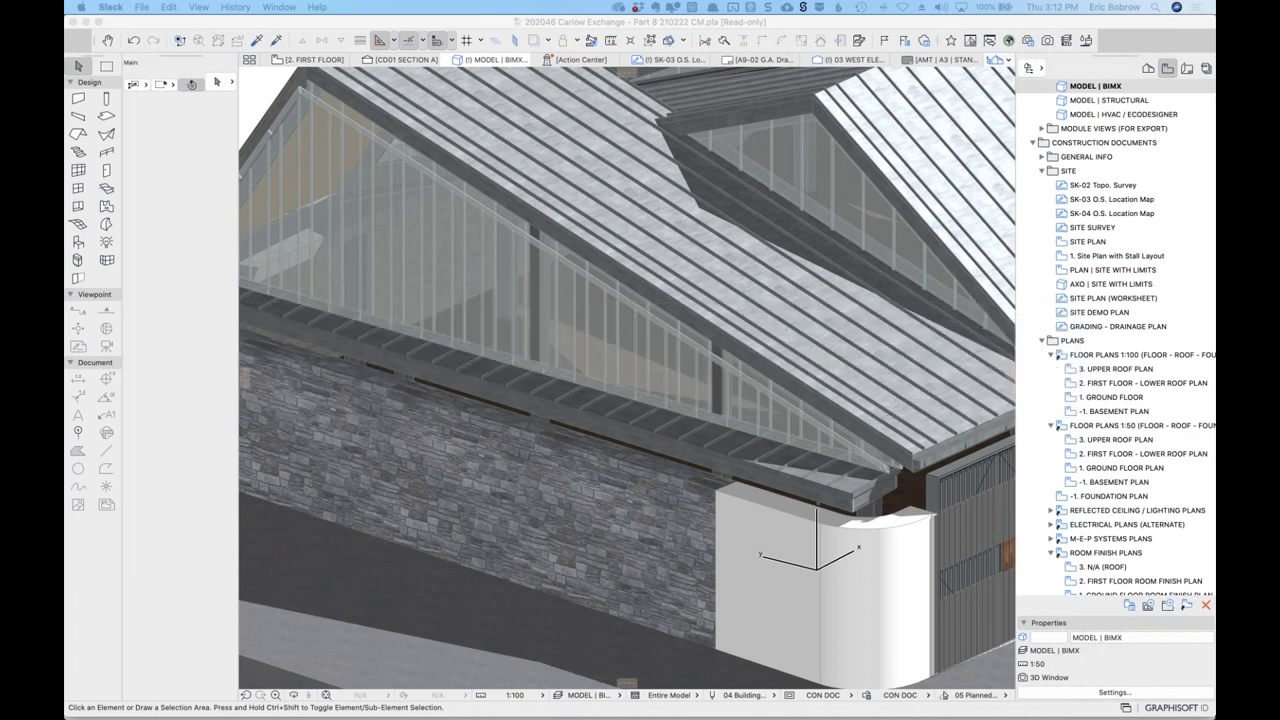
pyautogui.press('super+Tab')
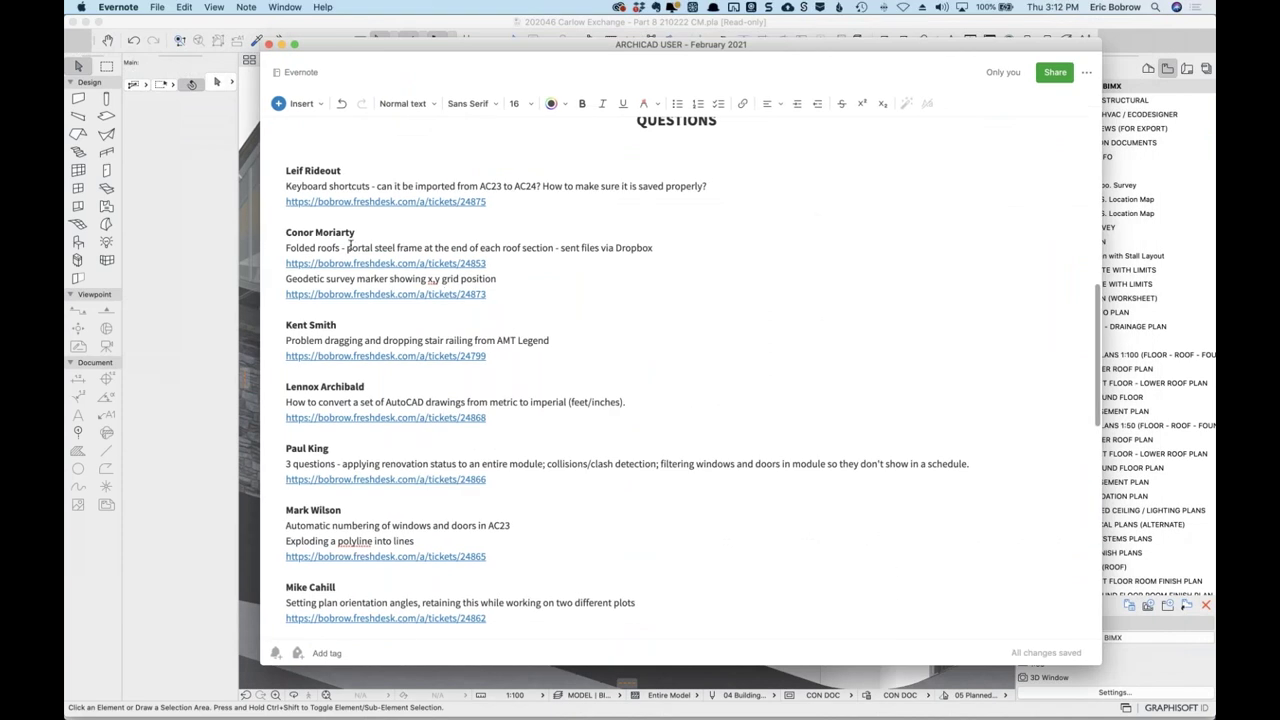
pyautogui.moveTo(282, 232); pyautogui.dragTo(320, 310)
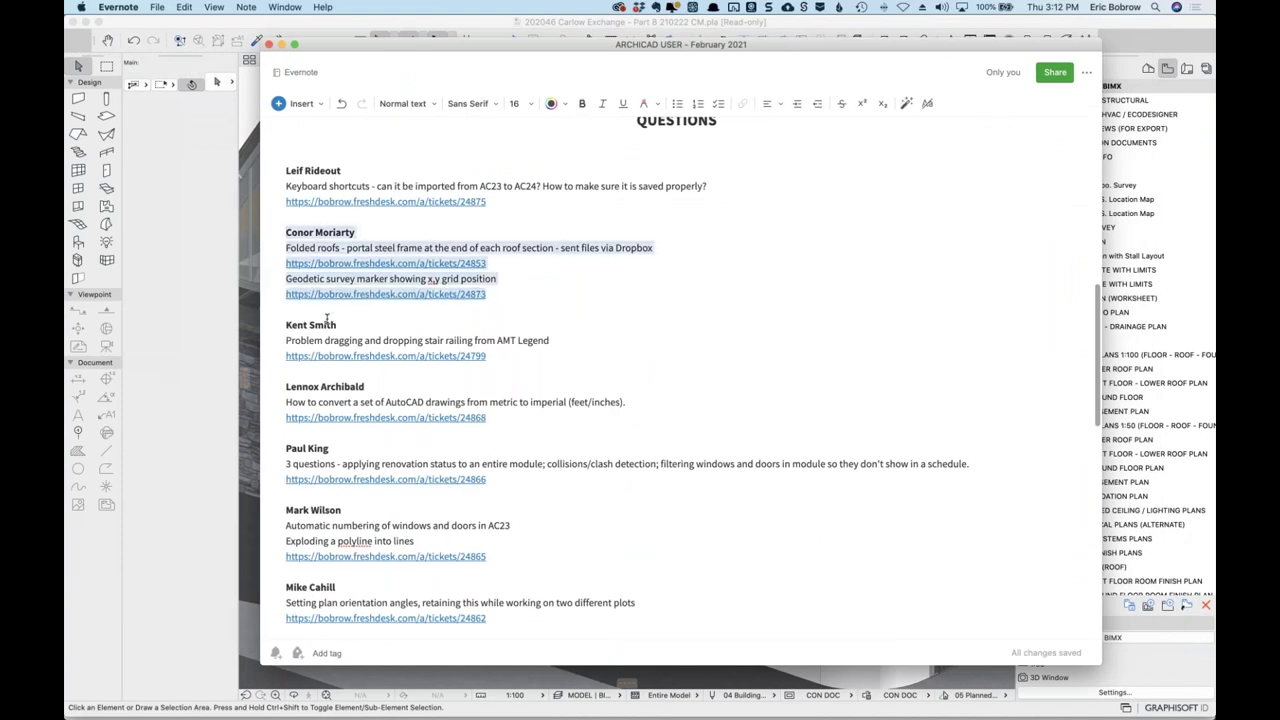
pyautogui.press('super+x')
pyautogui.press('BackSpace')
pyautogui.scroll(-10, 423, 400)
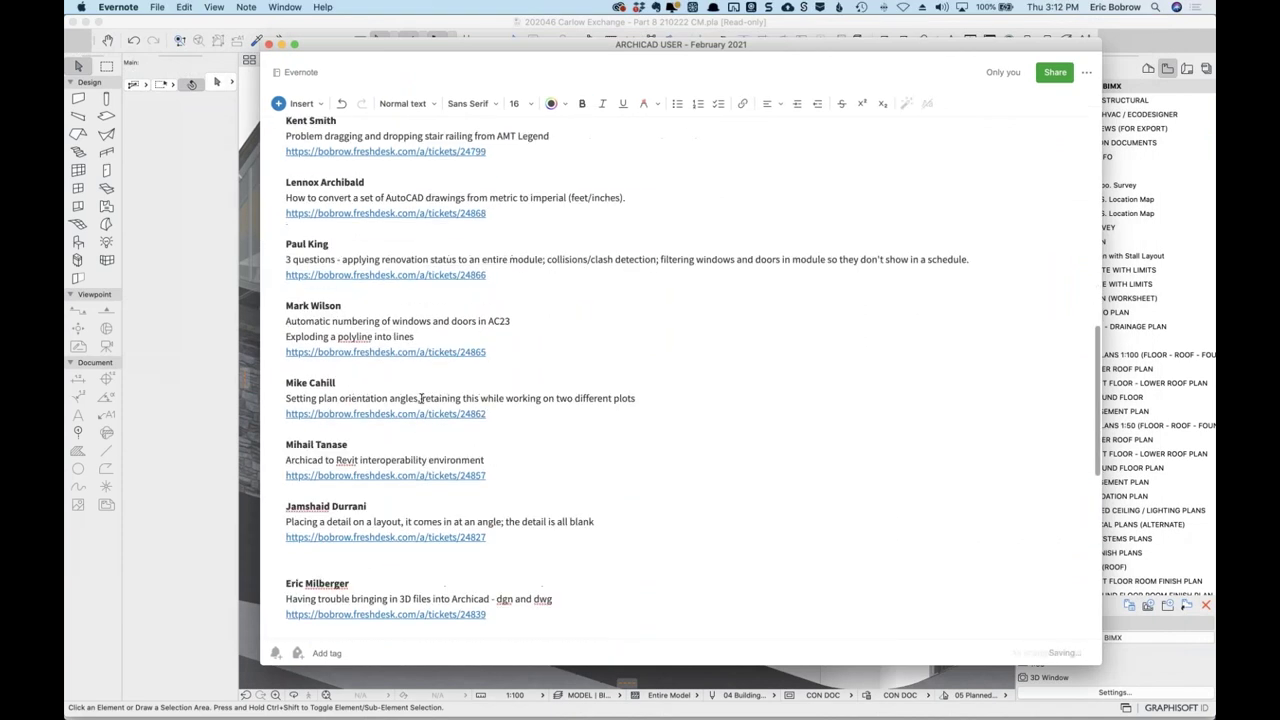
pyautogui.scroll(-3, 423, 400)
# Paste the folded-roofs entry after the diamond window entry in the completed list.
pyautogui.click(298, 618)
pyautogui.press('super+v')
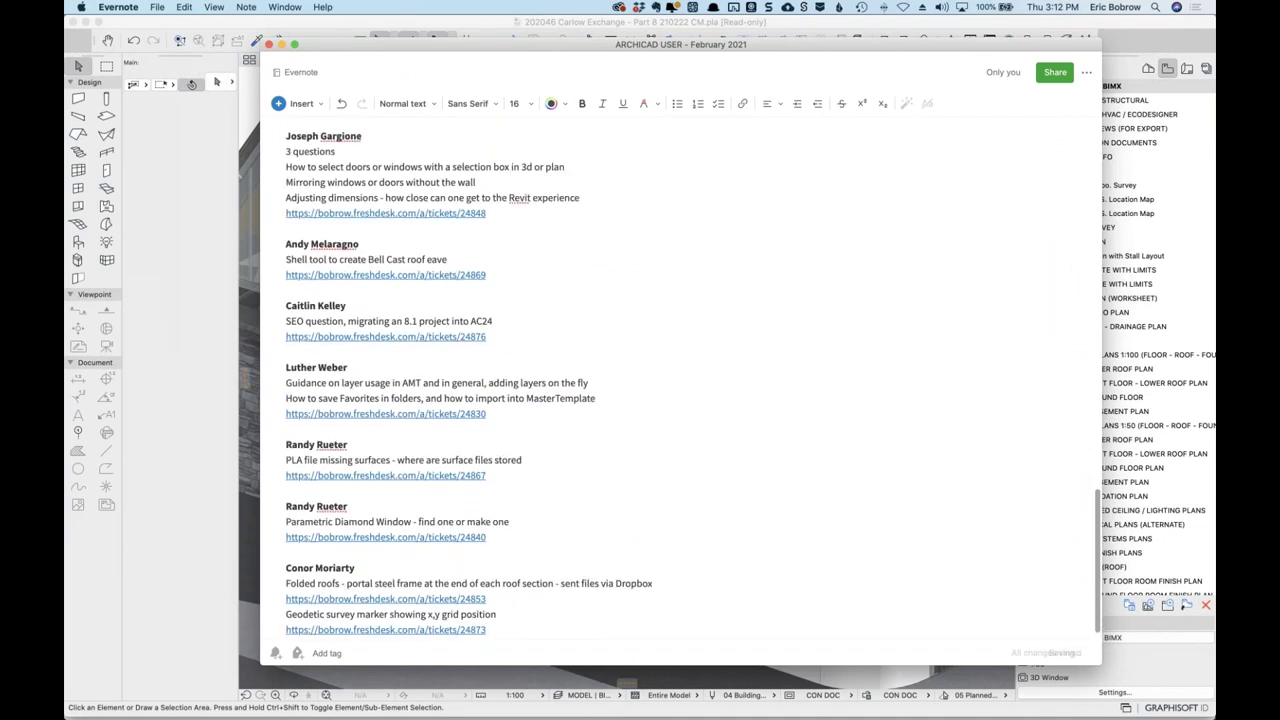
pyautogui.scroll(4, 473, 332)
pyautogui.scroll(15, 473, 332)
pyautogui.scroll(-1, 450, 345)
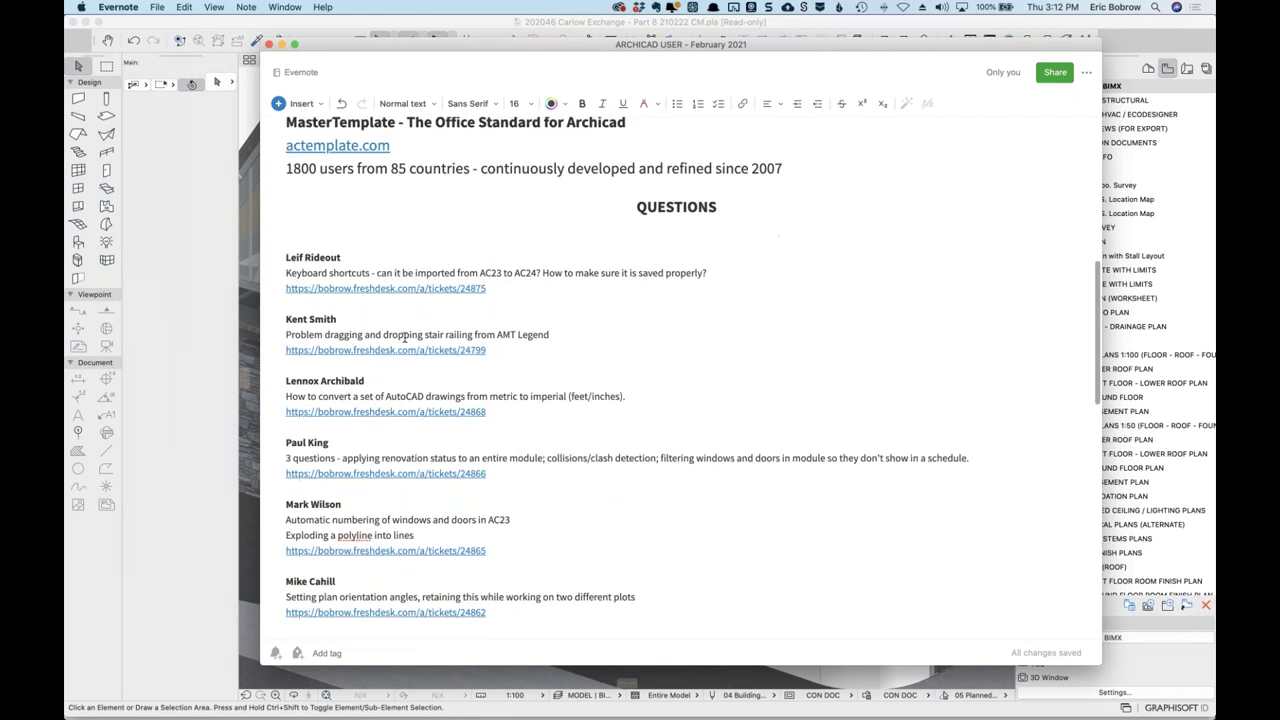
pyautogui.scroll(-3, 427, 360)
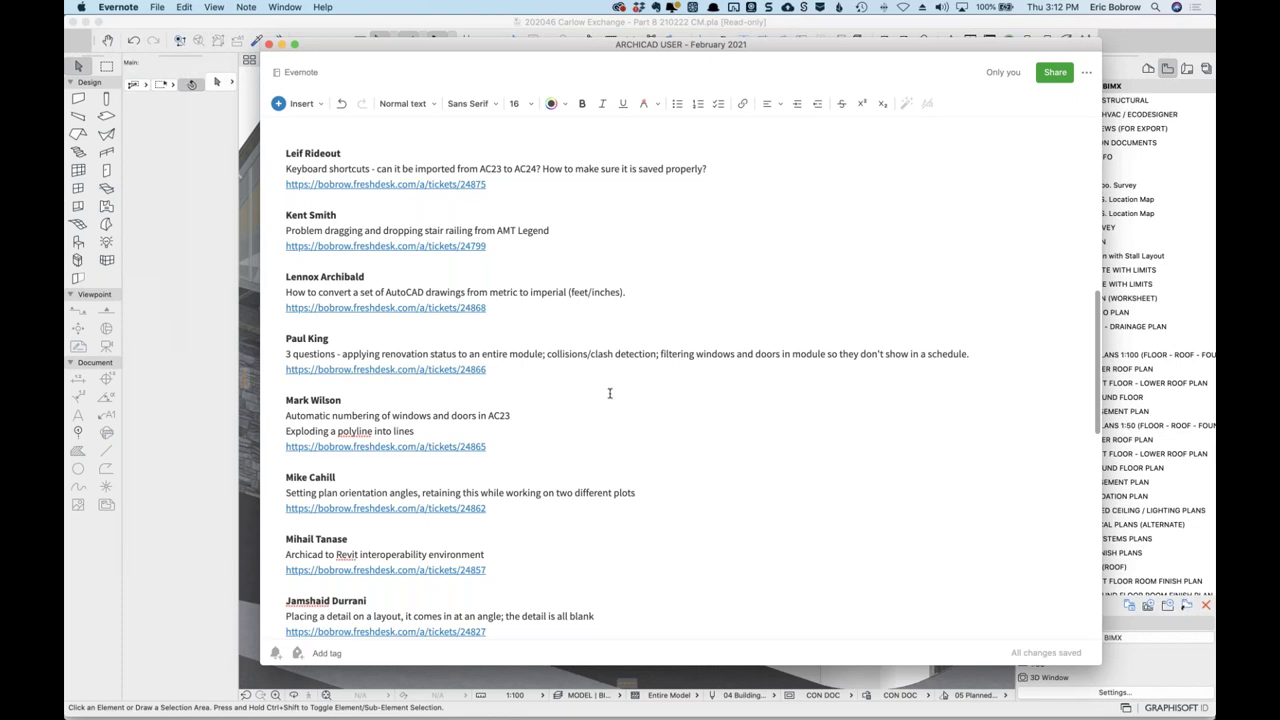
pyautogui.scroll(-2, 609, 393)
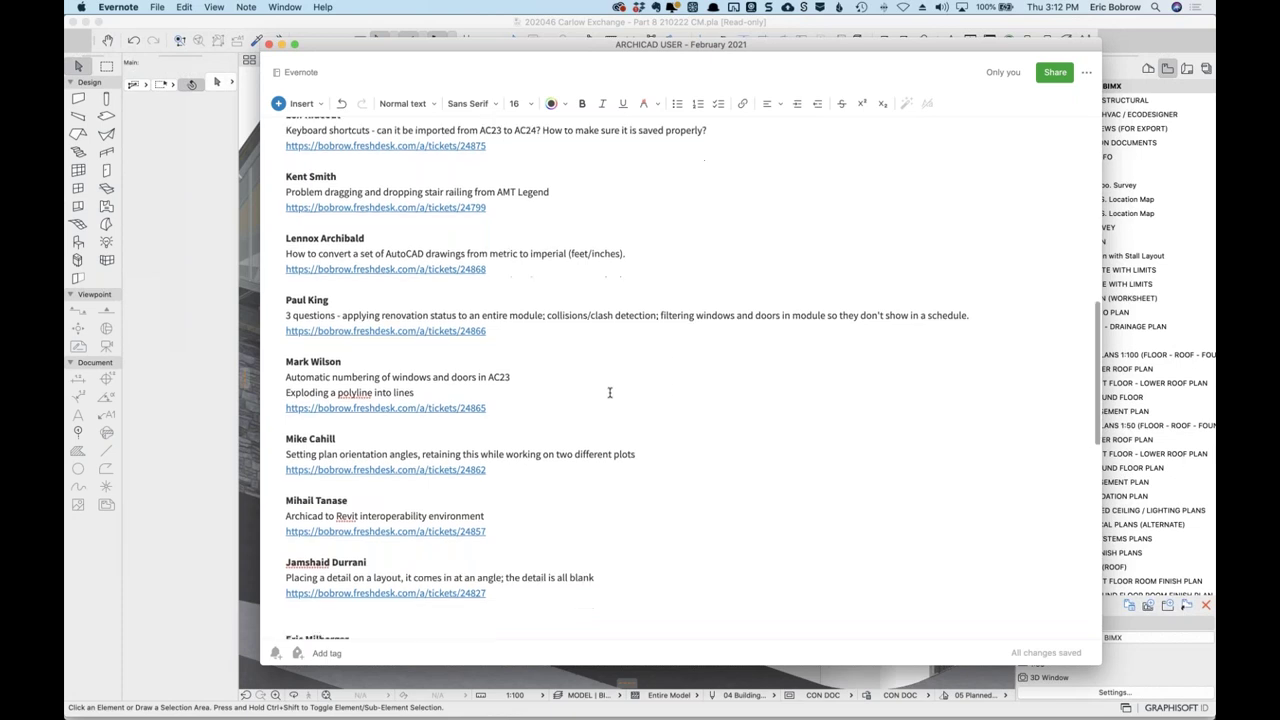
pyautogui.scroll(-2, 610, 392)
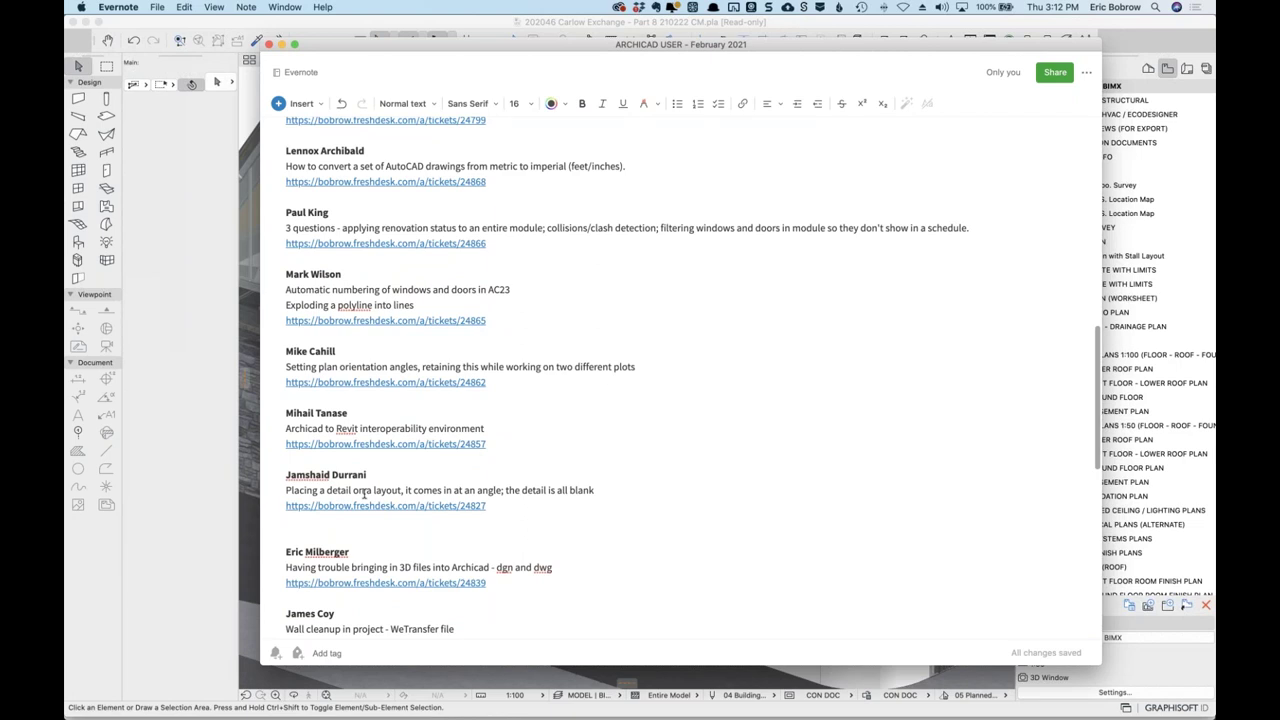
# Delete the blank line after the detail-on-layout entry and move the note aside.
pyautogui.click(292, 521)
pyautogui.press('BackSpace')
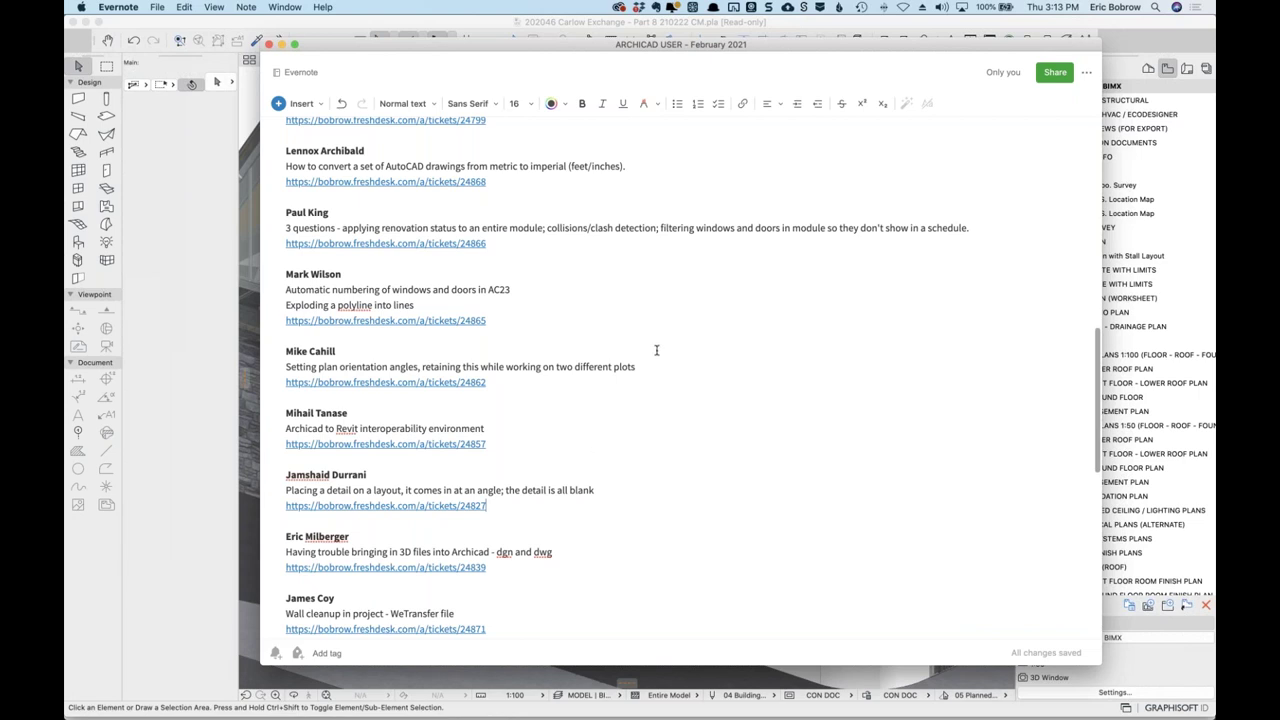
pyautogui.scroll(3, 658, 350)
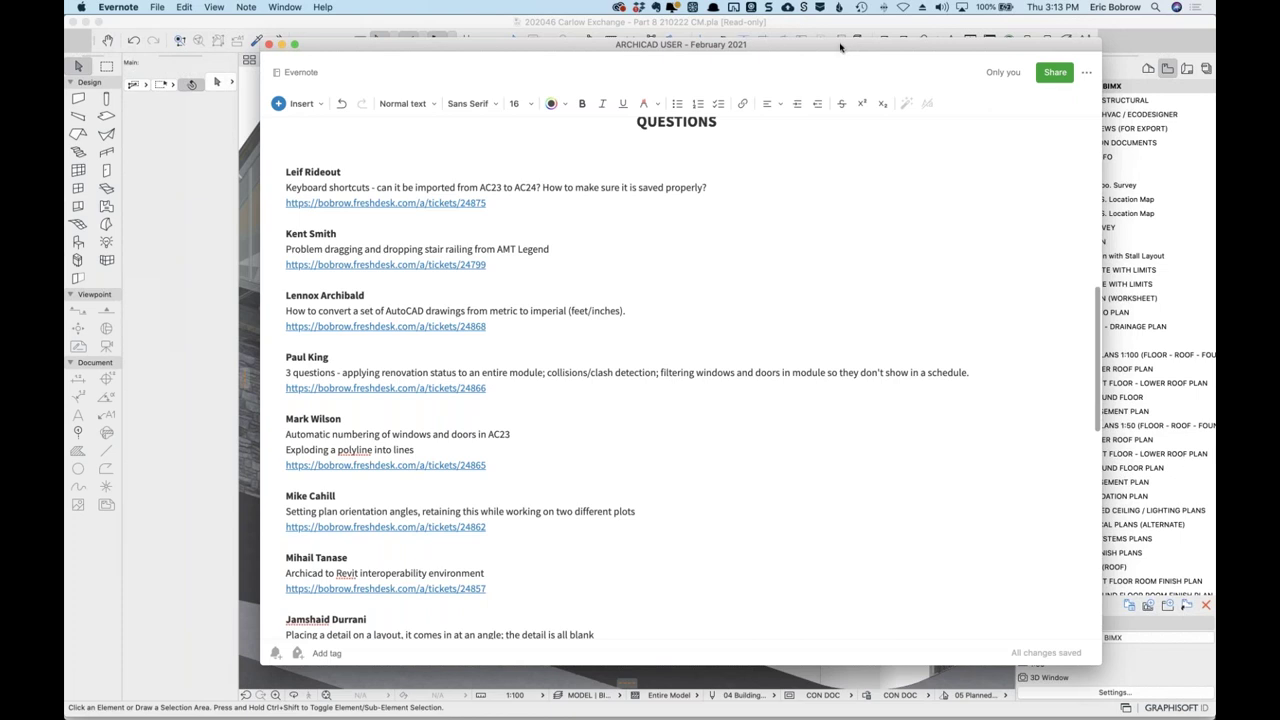
pyautogui.moveTo(542, 52); pyautogui.dragTo(1215, 60)
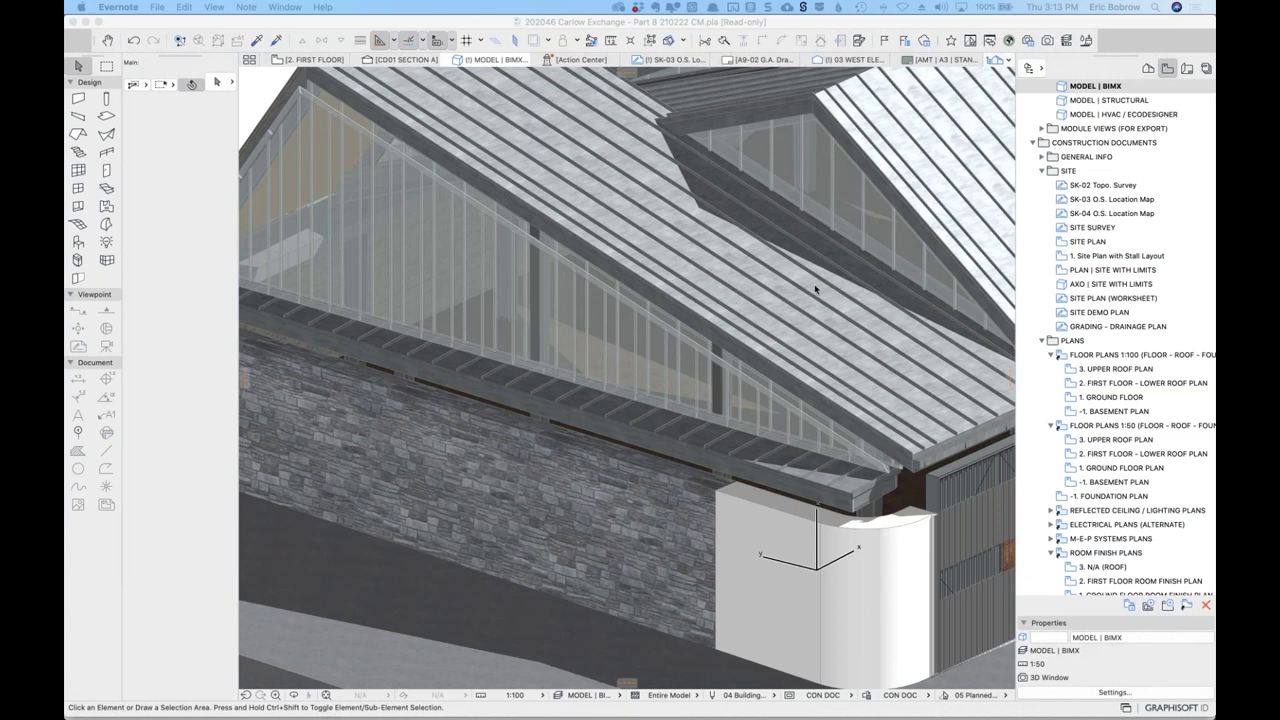
# Bring up Chrome showing the Freshdesk ticket about AC24 keyboard shortcuts.
pyautogui.press('super+Tab')
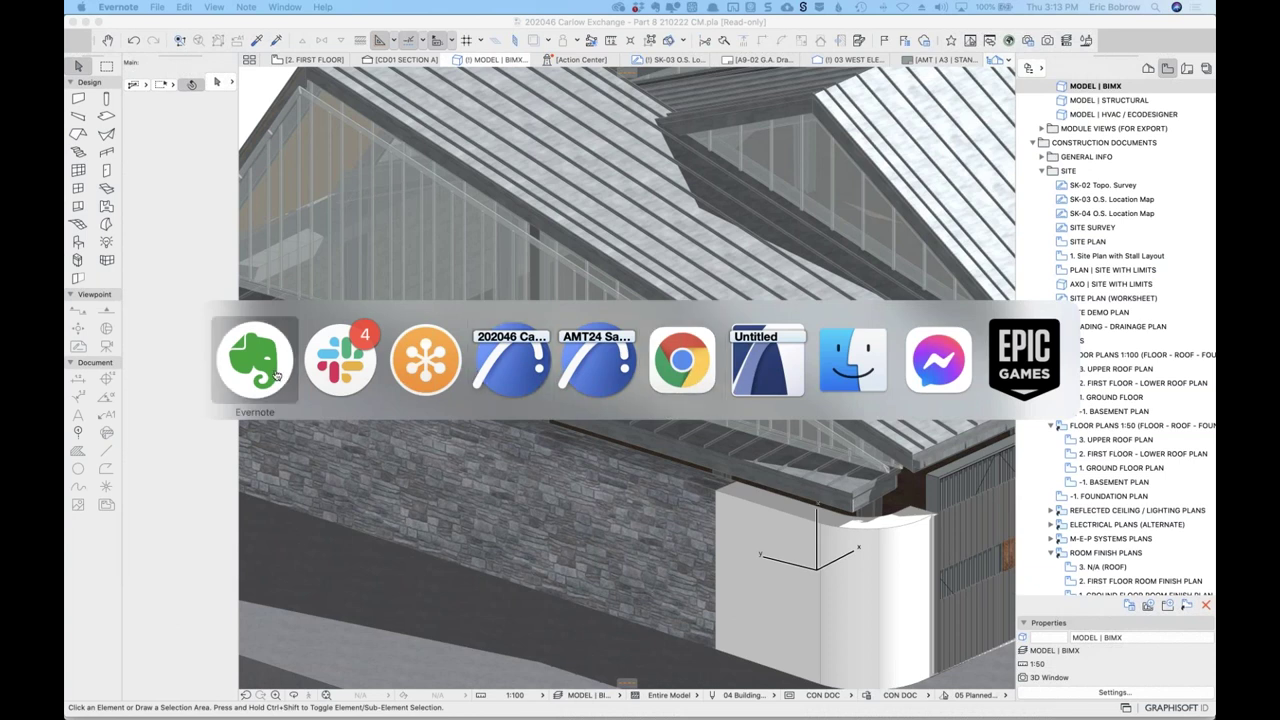
pyautogui.press('super+Tab')
pyautogui.press('super+Tab')
pyautogui.press('super+Tab')
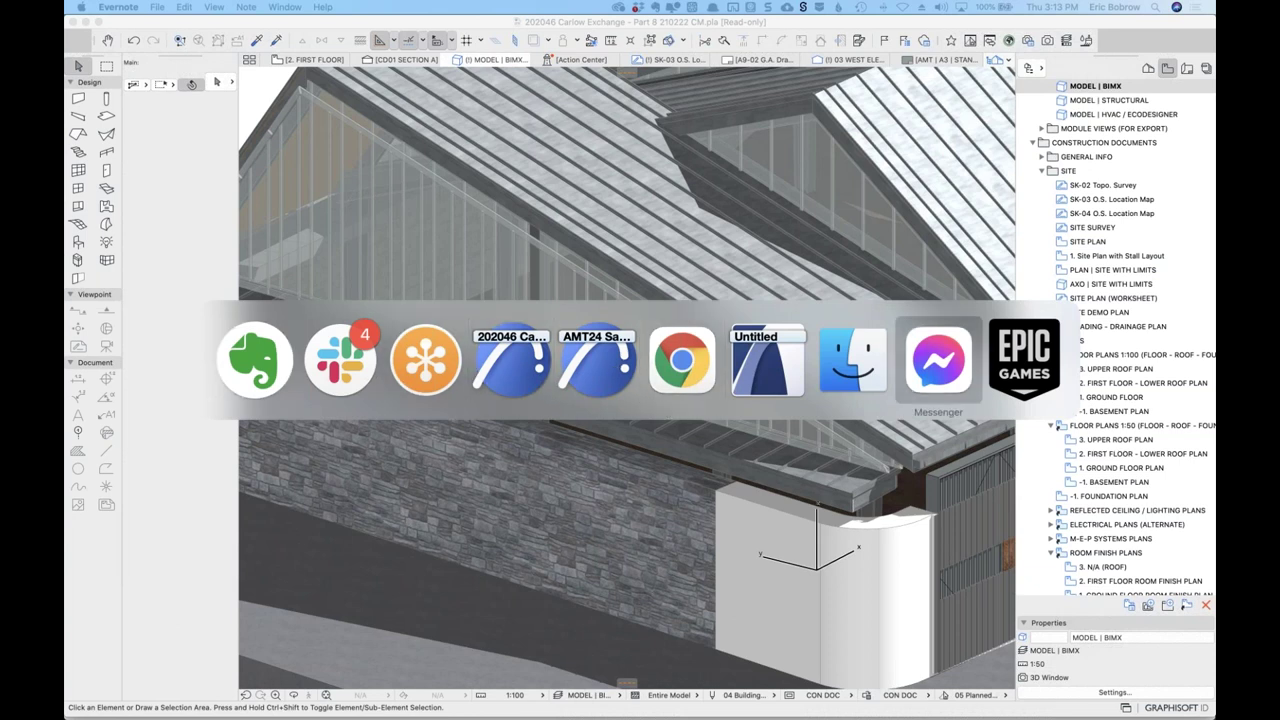
pyautogui.press('Escape')
pyautogui.press('super+Tab')
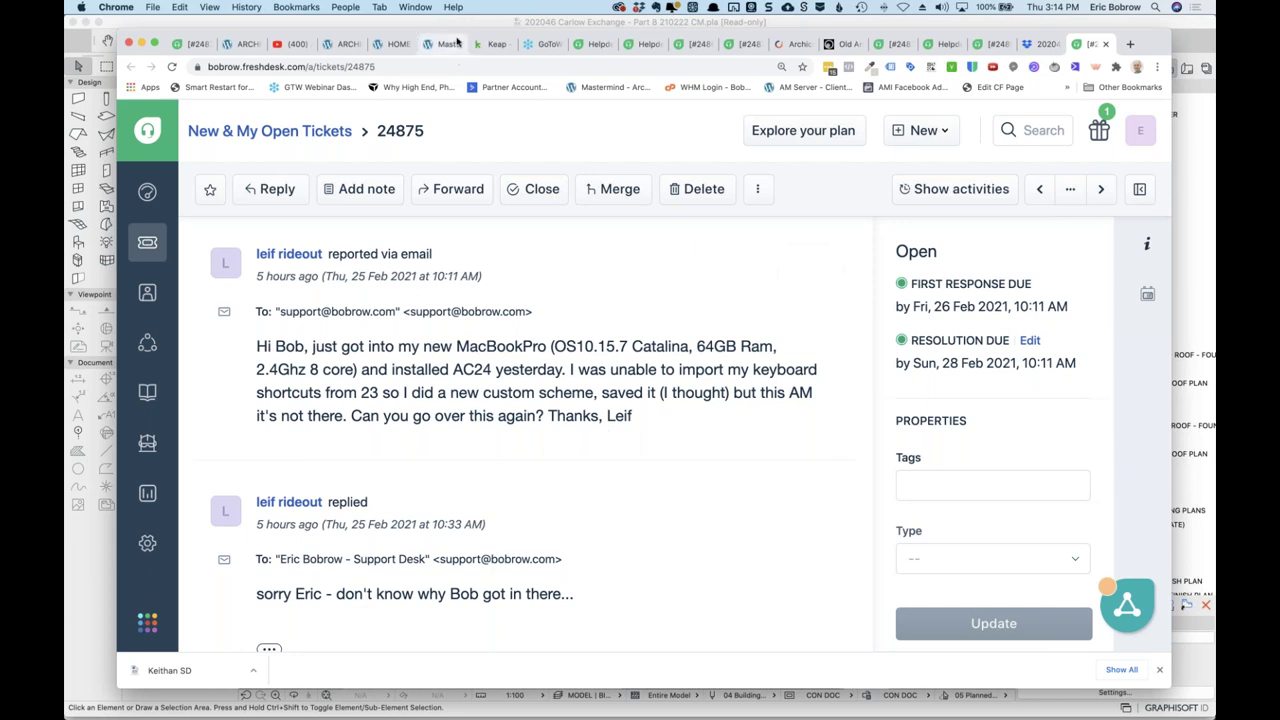
# Minimize the Freshdesk ticket and return to the untitled ARCHICAD 23 project.
pyautogui.press('super+m')
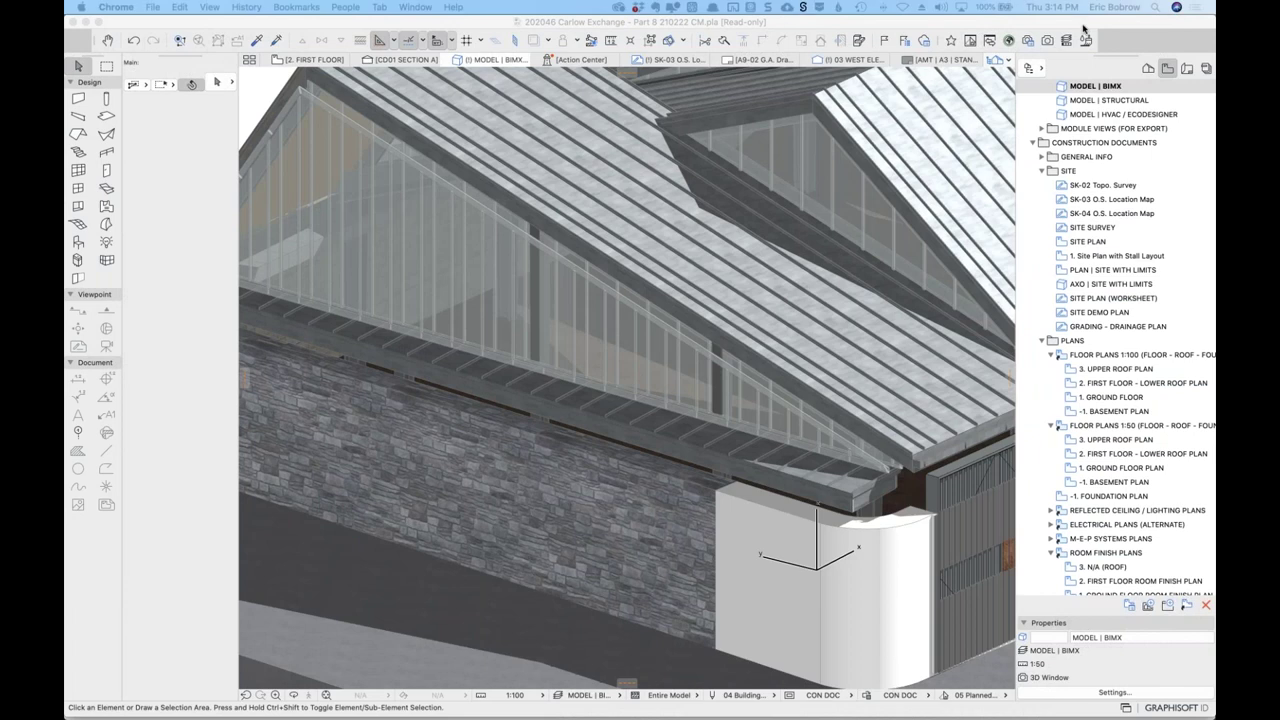
pyautogui.press('super+Tab')
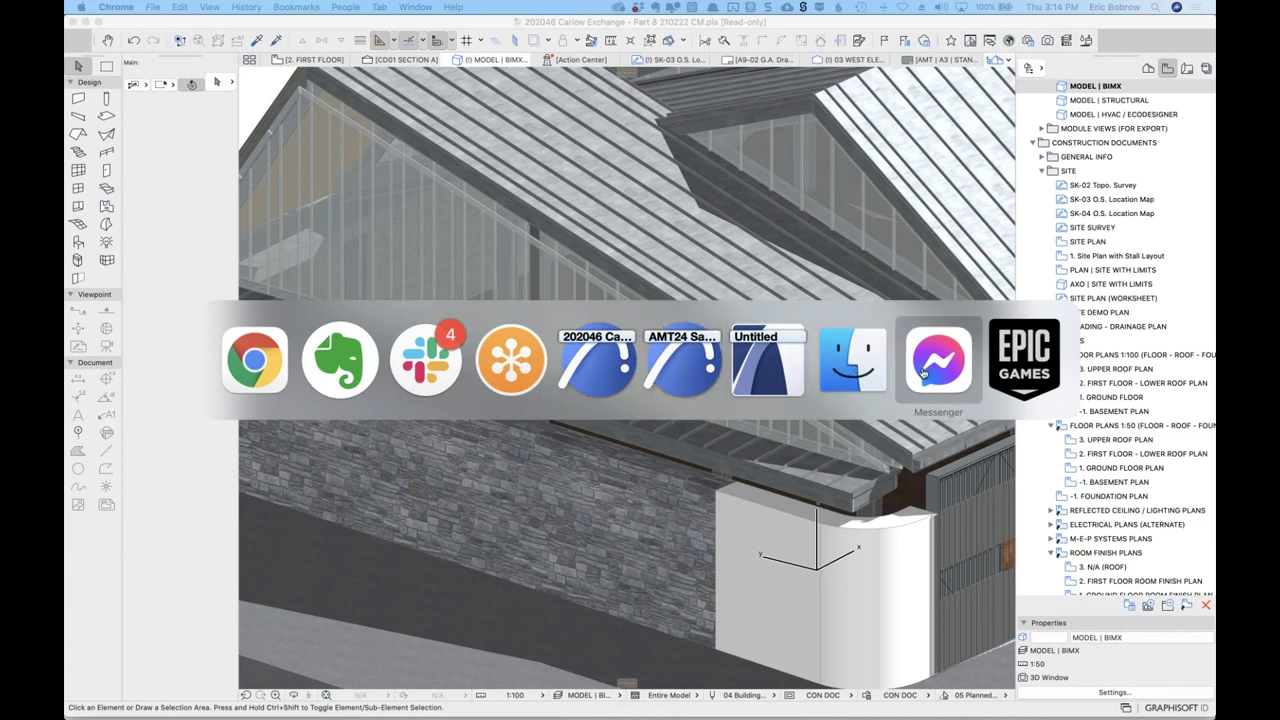
pyautogui.click(777, 373)
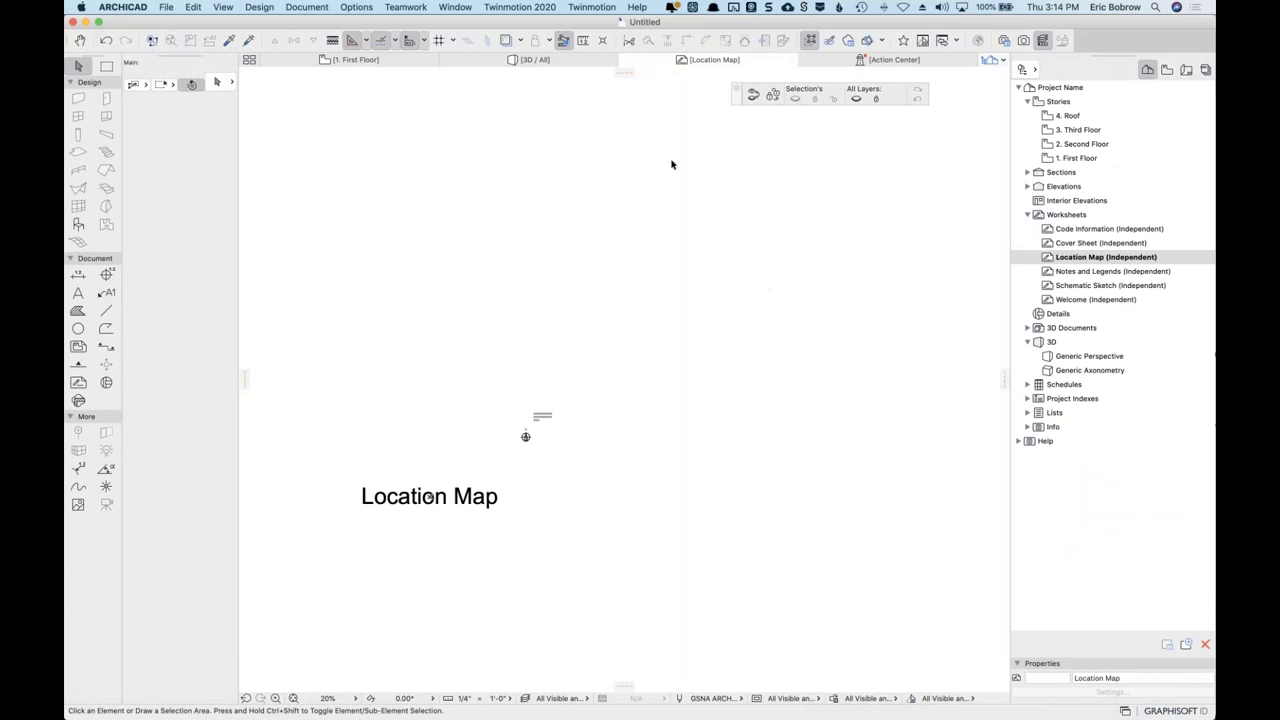
# Go to the First Floor plan and deselect the survey point.
pyautogui.press('F3')
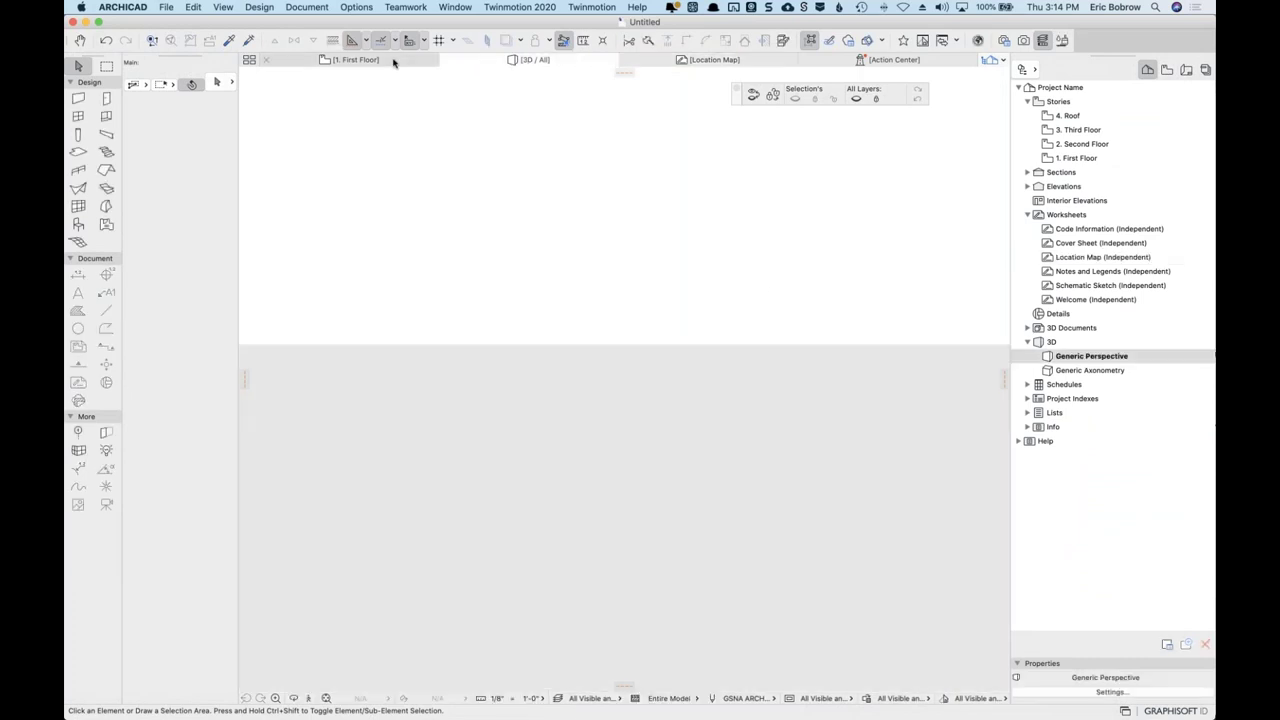
pyautogui.click(393, 62)
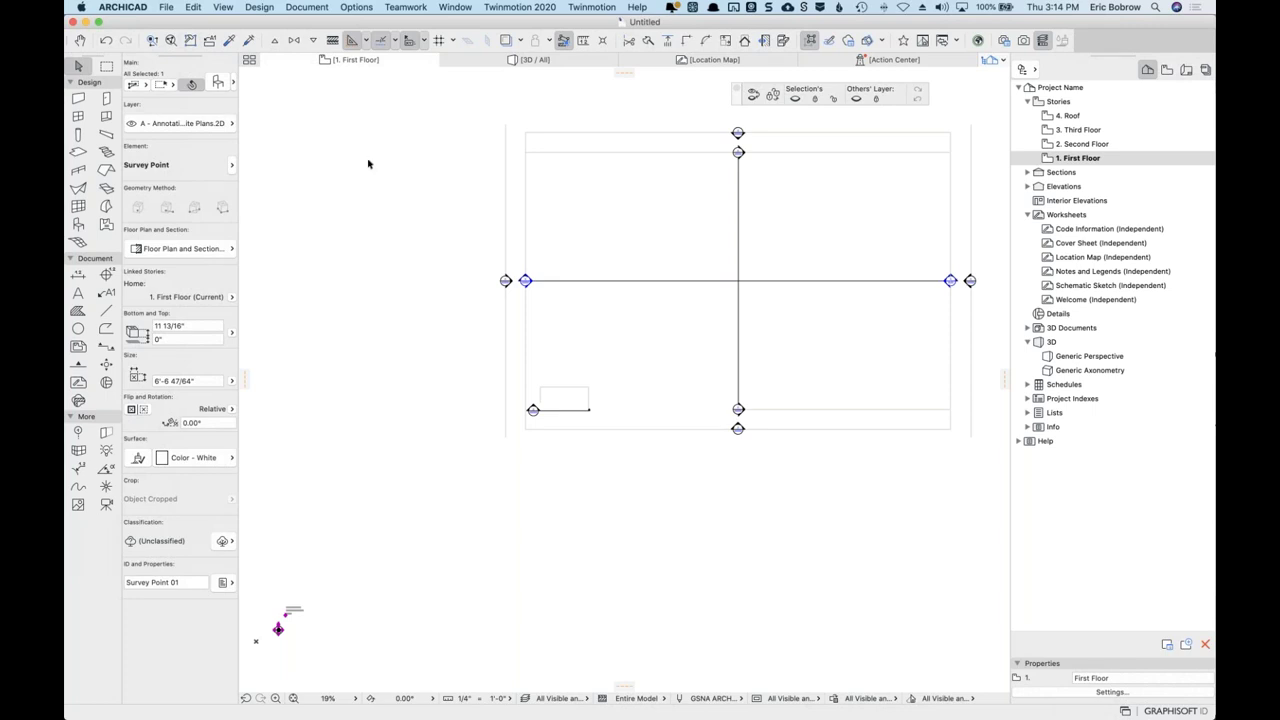
pyautogui.press('Escape')
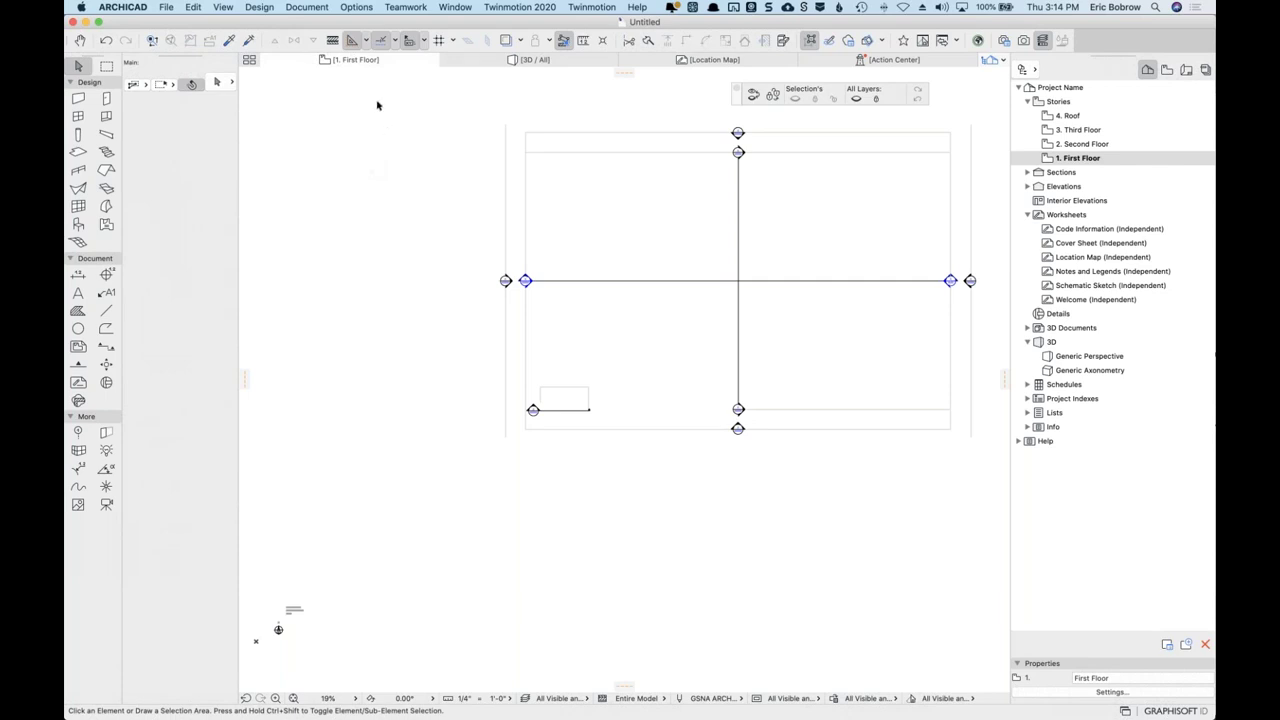
# Open Options > Work Environment at the Keyboard Shortcuts page.
pyautogui.click(369, 8)
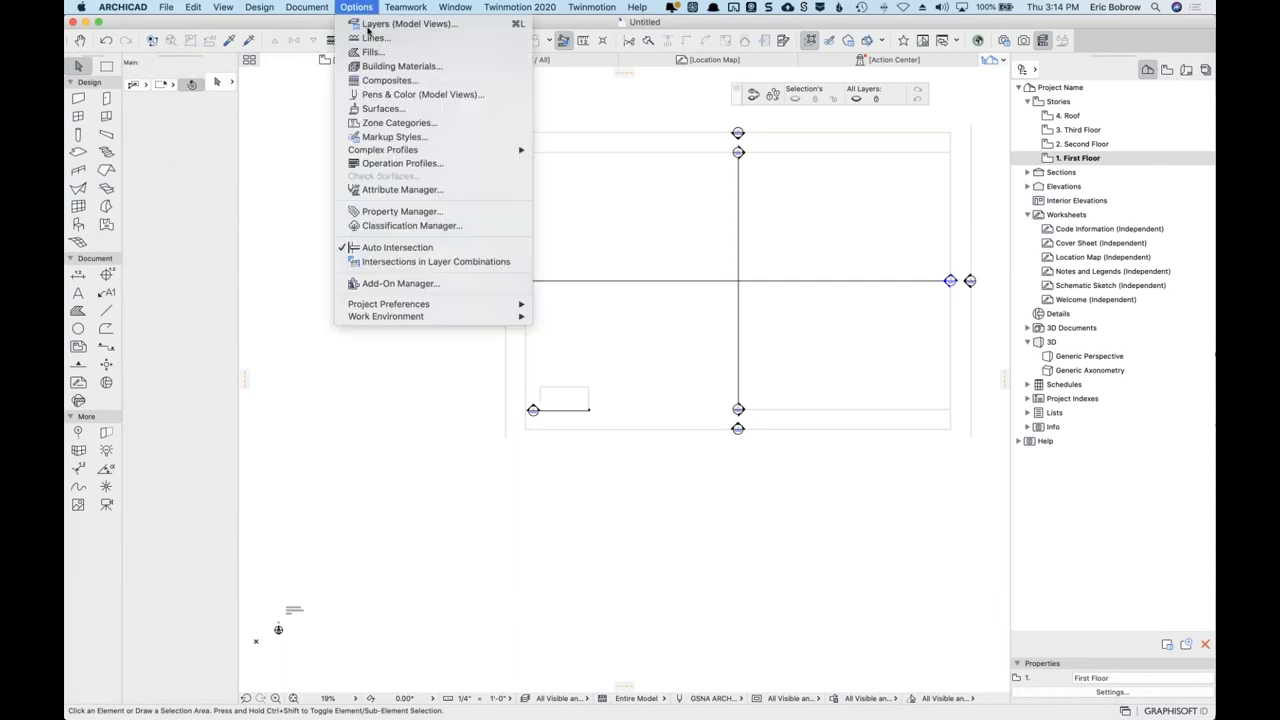
pyautogui.moveTo(403, 320)
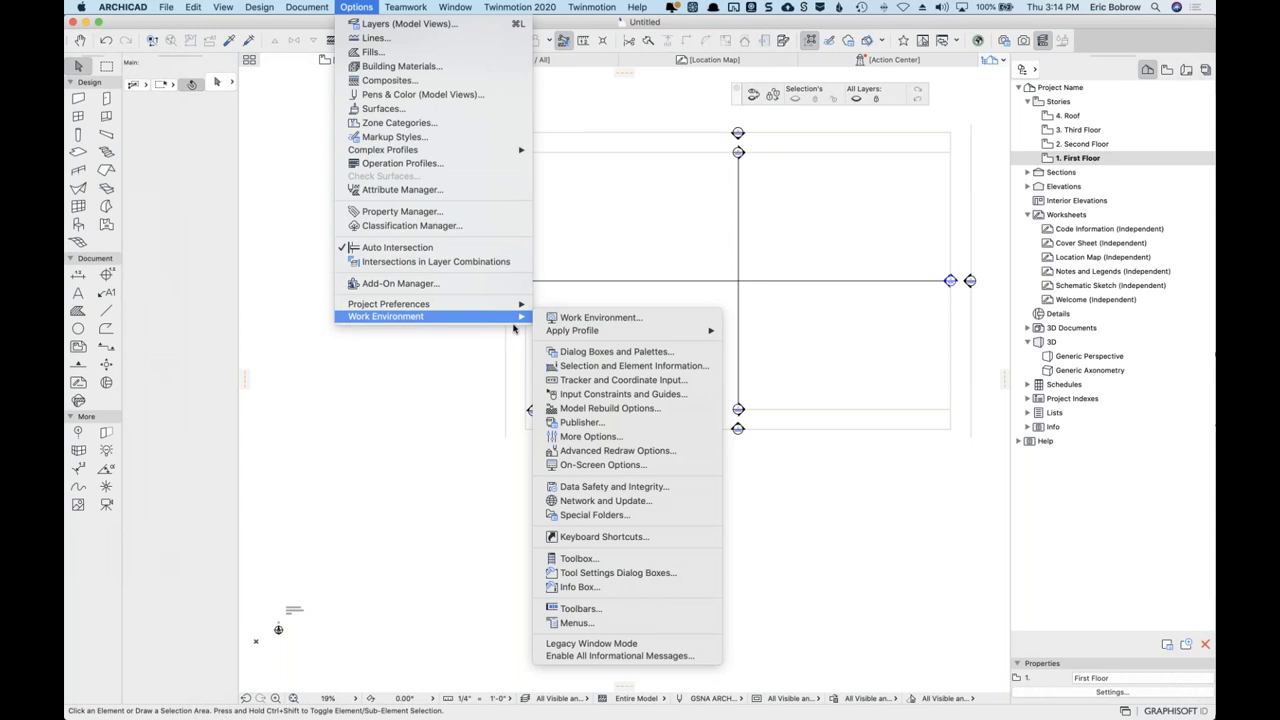
pyautogui.click(594, 538)
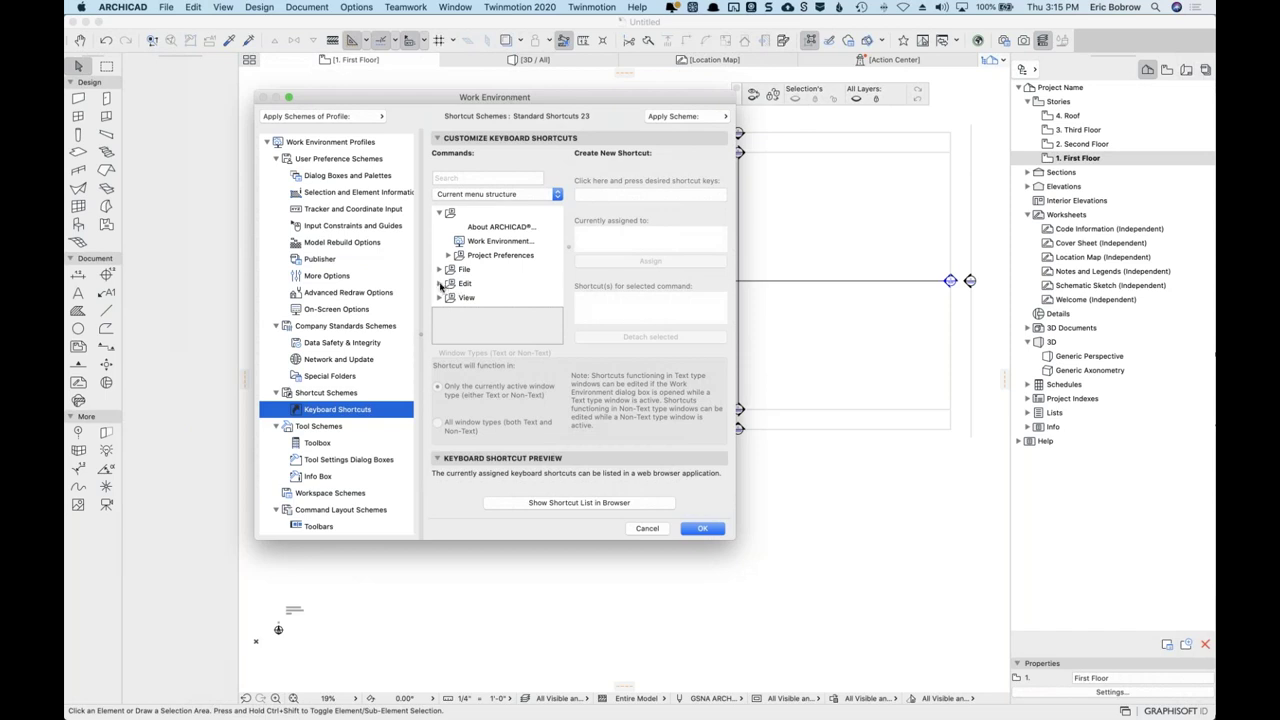
# Assign Command+I to the Intersect command and view the resulting Custom scheme under Shortcut Schemes.
pyautogui.click(441, 284)
pyautogui.scroll(-5, 458, 271)
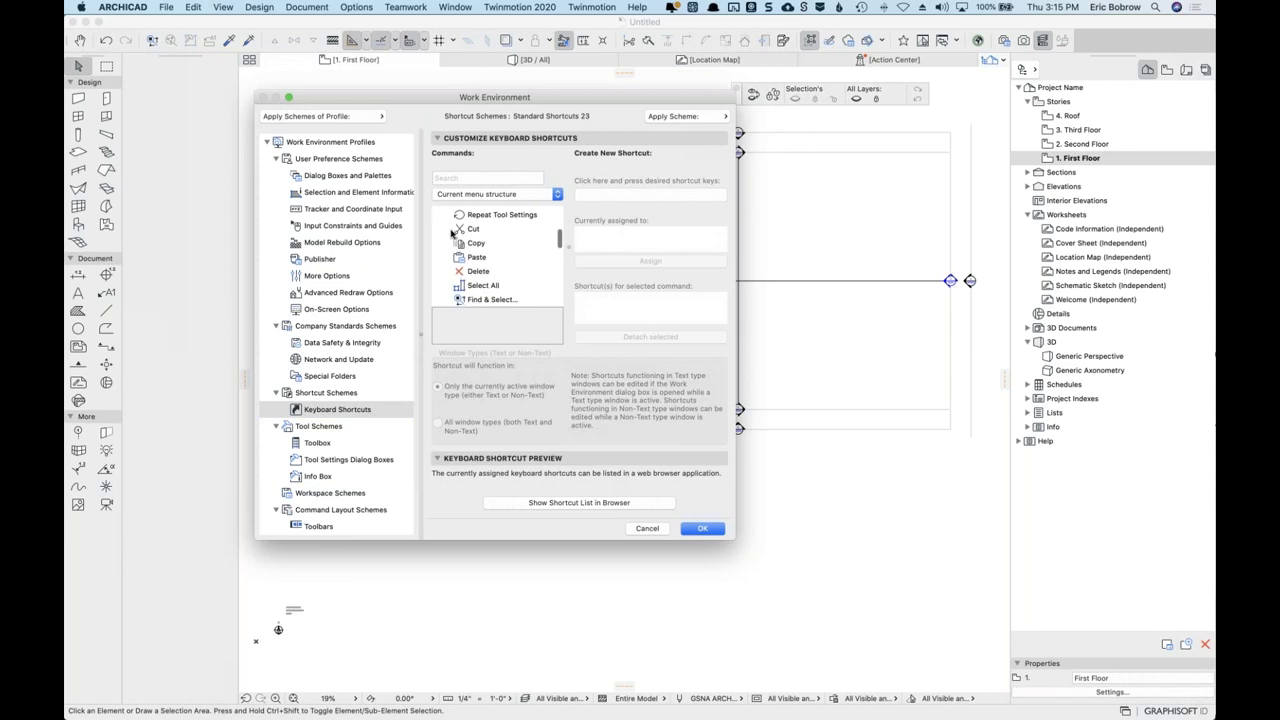
pyautogui.click(456, 178)
pyautogui.write('intersect')
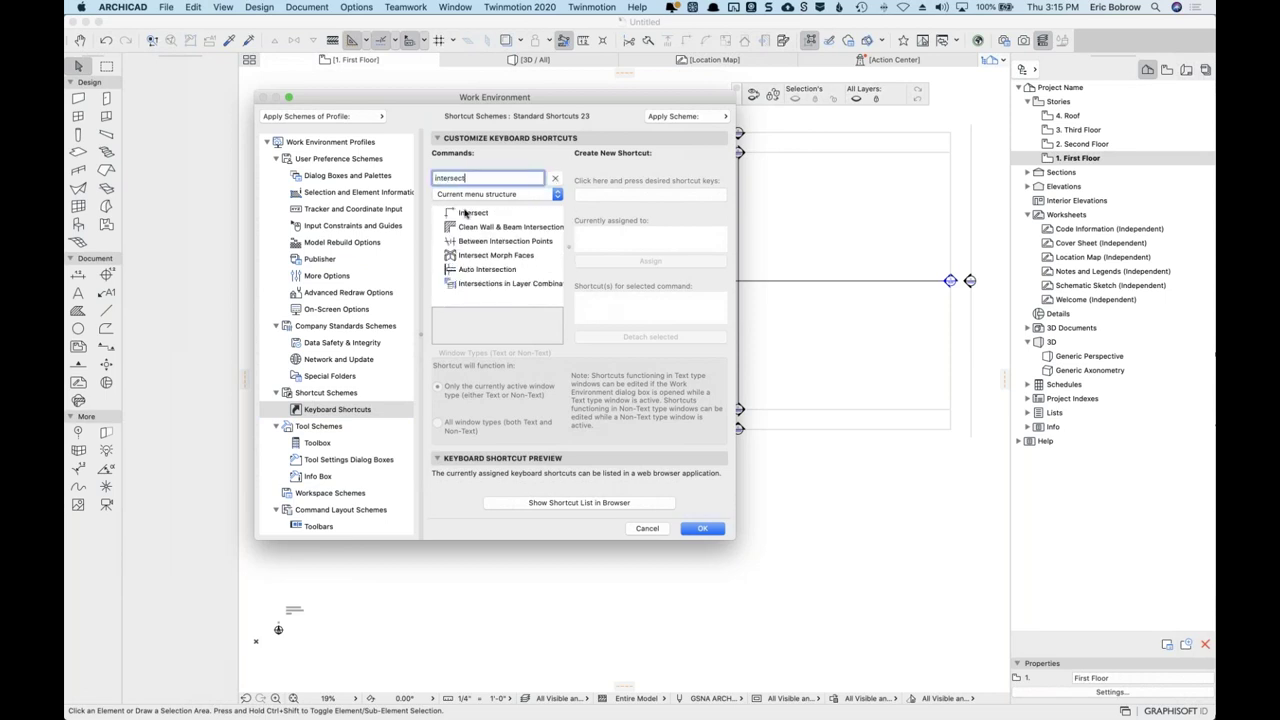
pyautogui.click(461, 213)
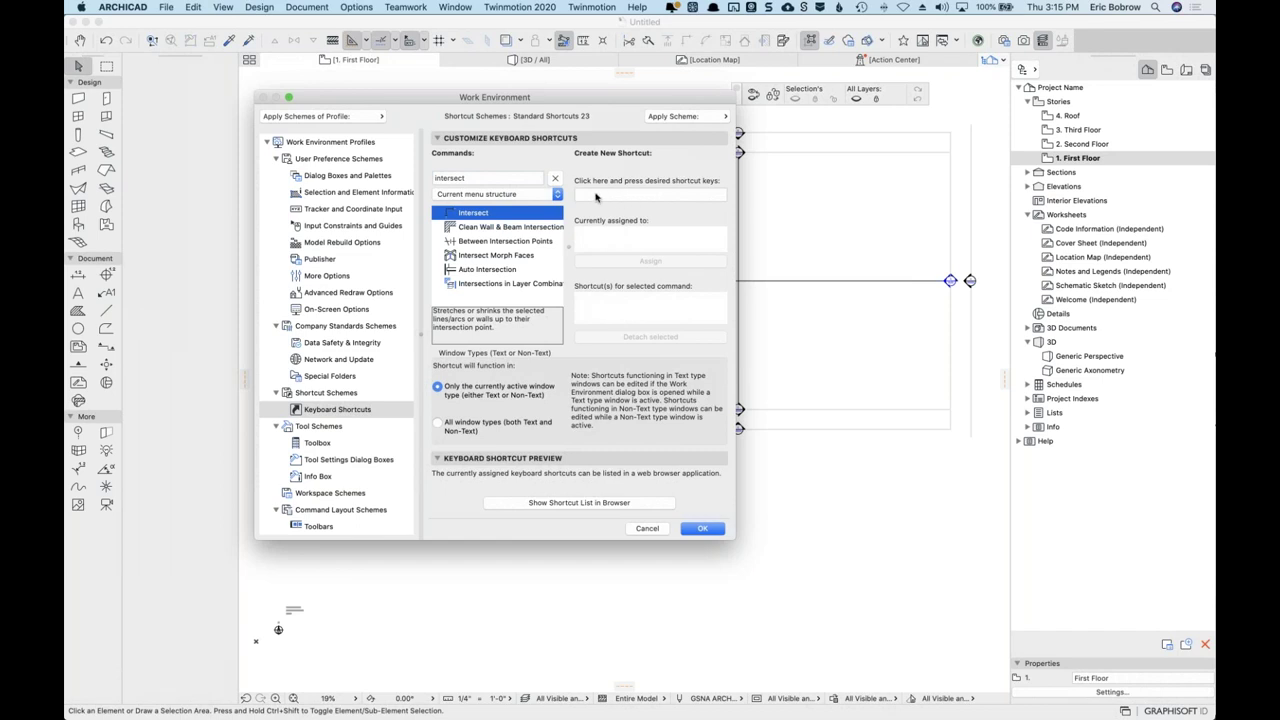
pyautogui.click(595, 194)
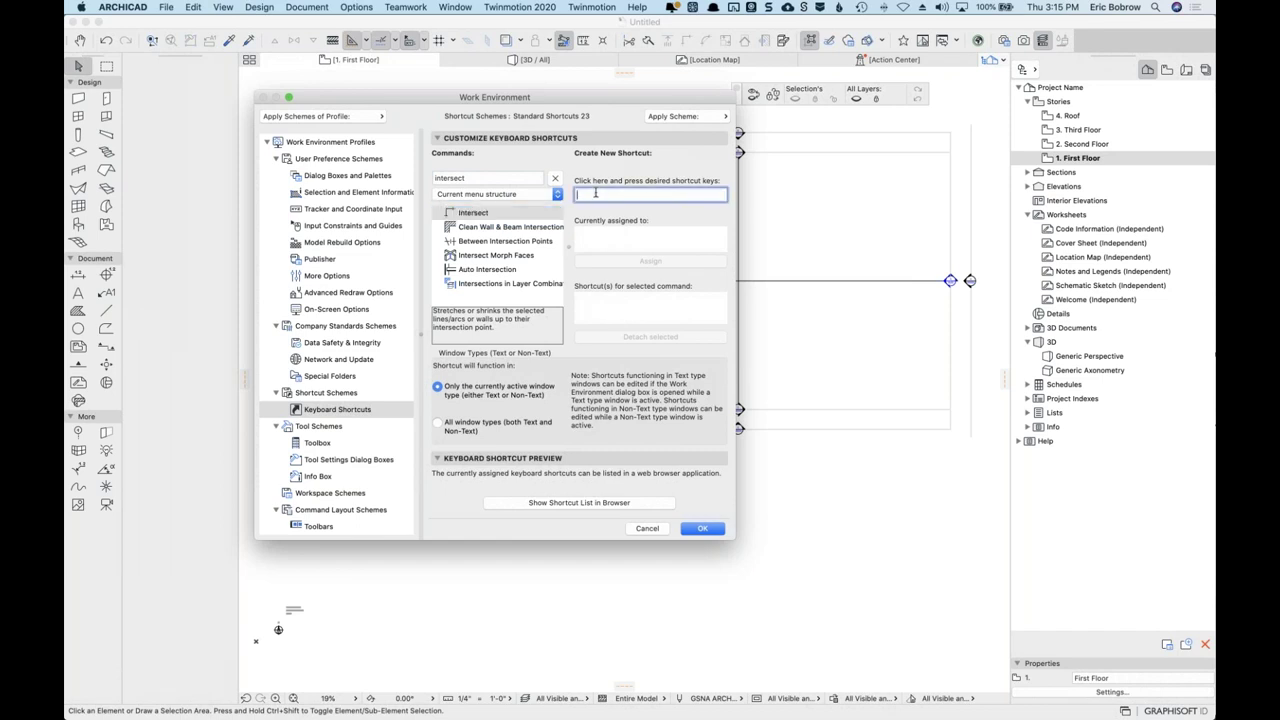
pyautogui.press('super+i')
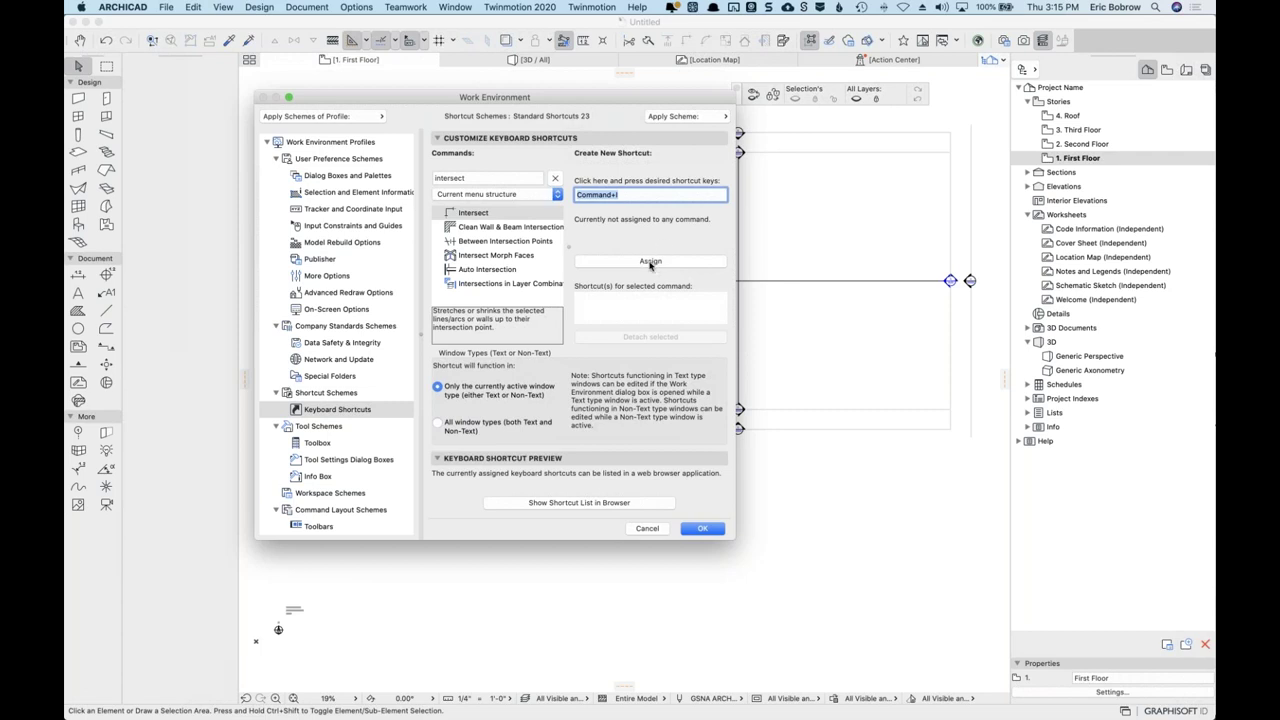
pyautogui.click(650, 262)
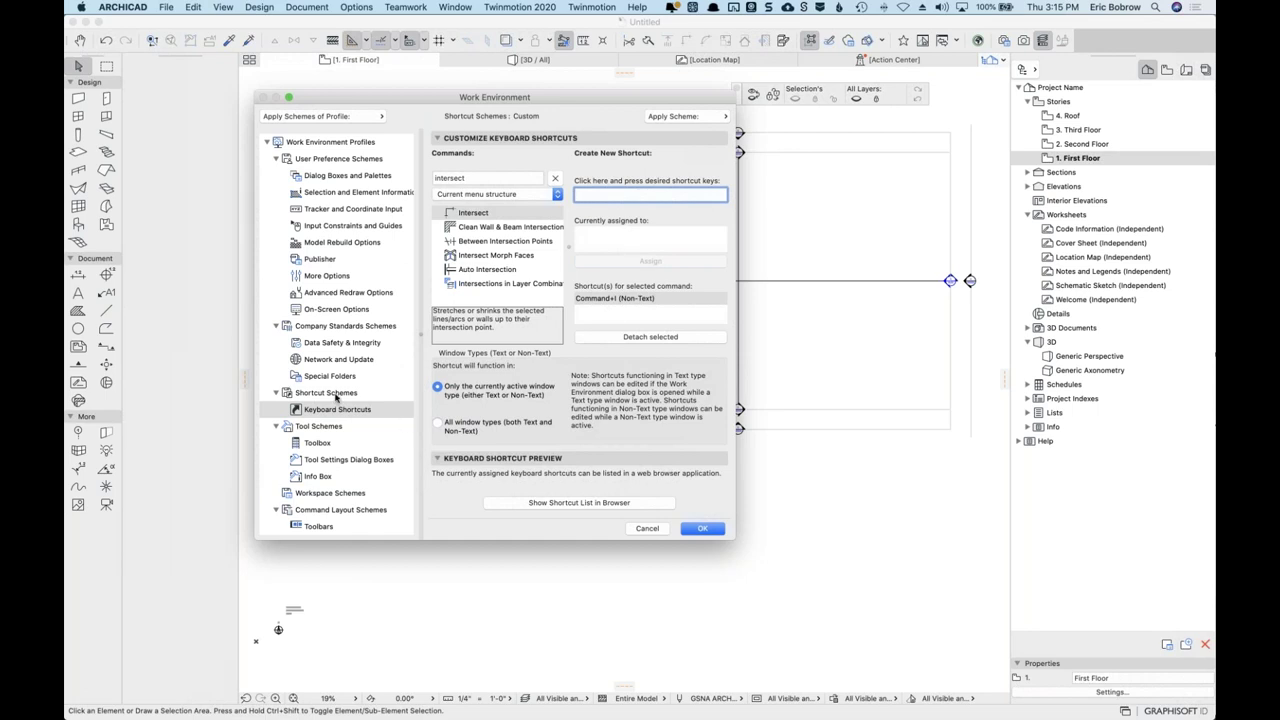
pyautogui.click(330, 394)
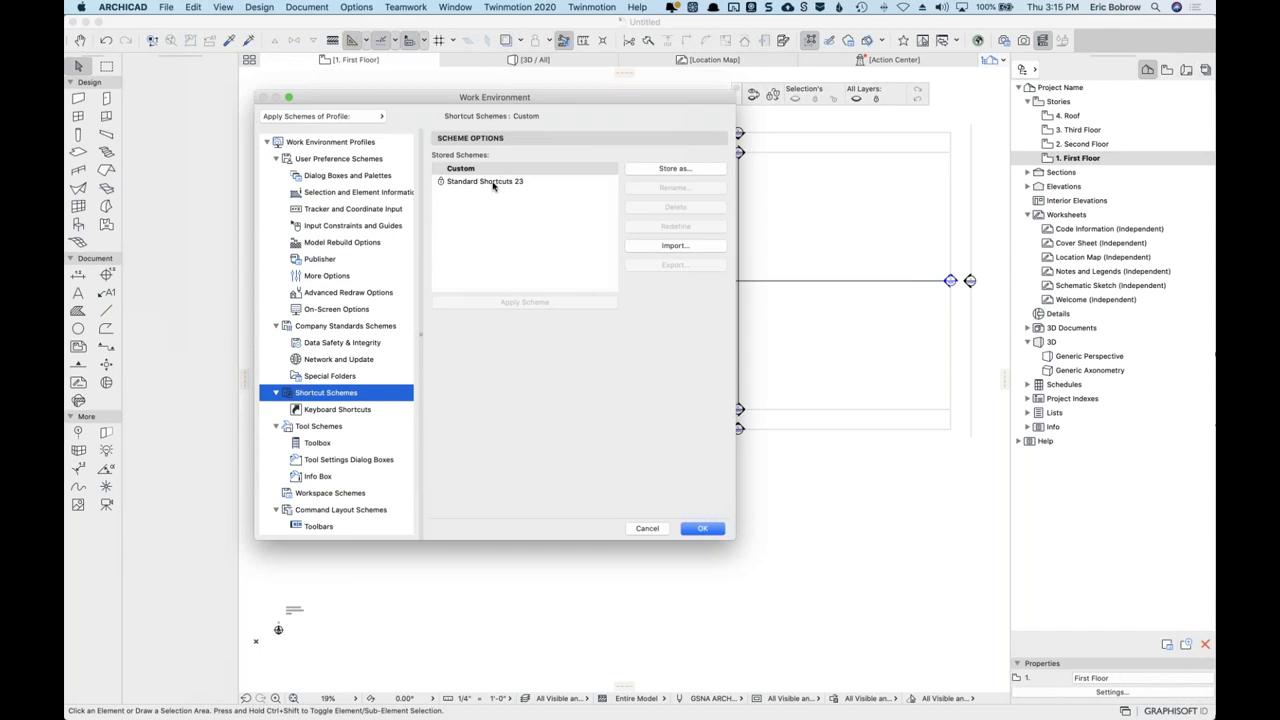
# Store the Custom shortcut scheme as a new scheme named after the user, then close Work Environment.
pyautogui.click(495, 186)
pyautogui.click(470, 169)
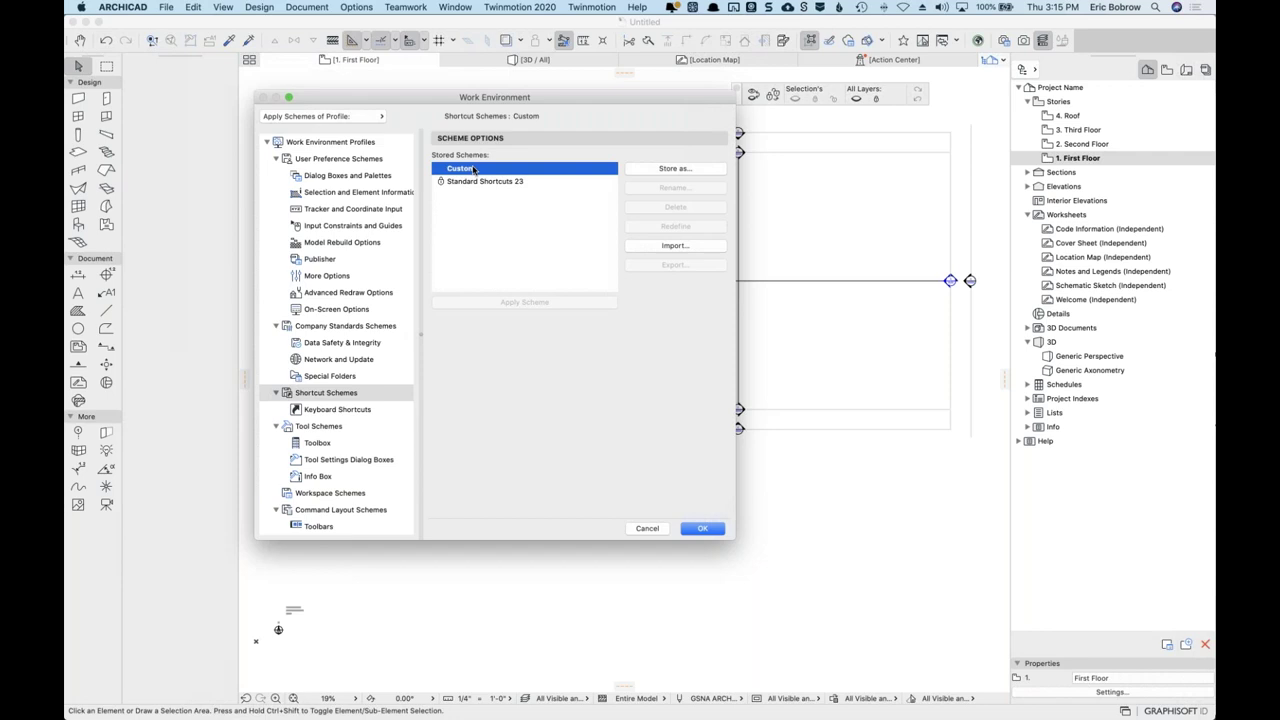
pyautogui.click(667, 170)
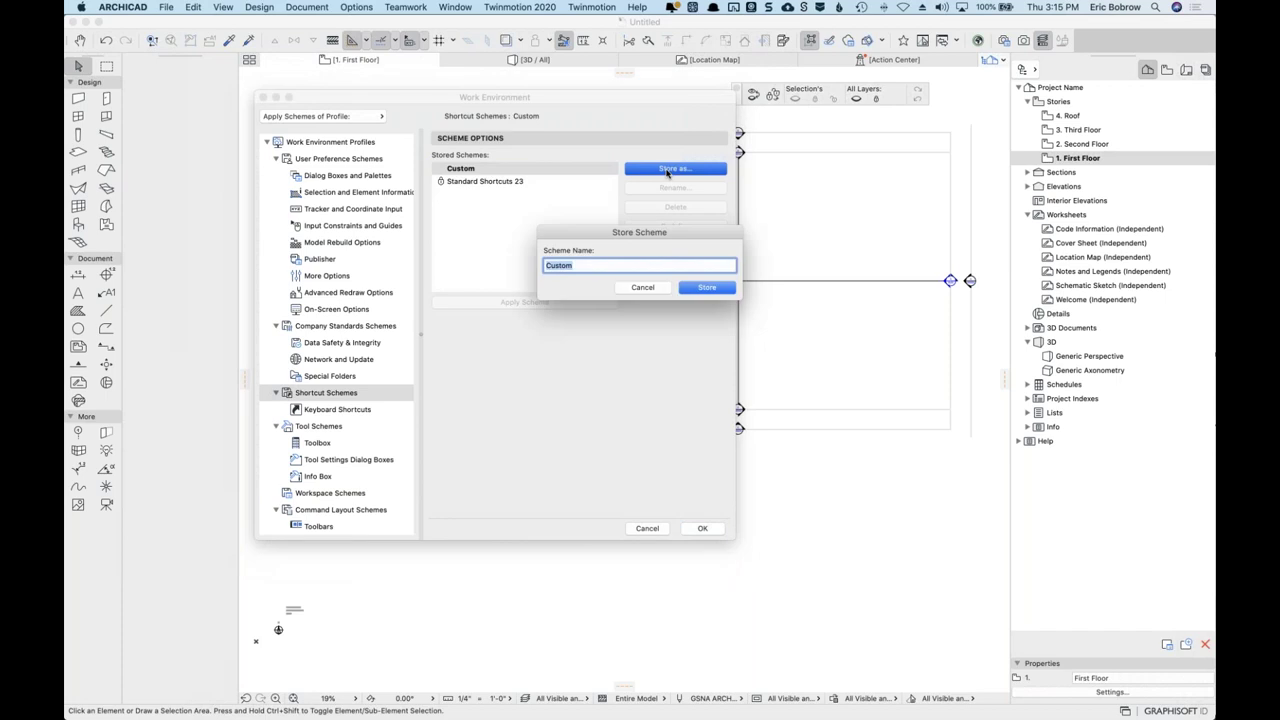
pyautogui.write('Leif')
pyautogui.click(708, 289)
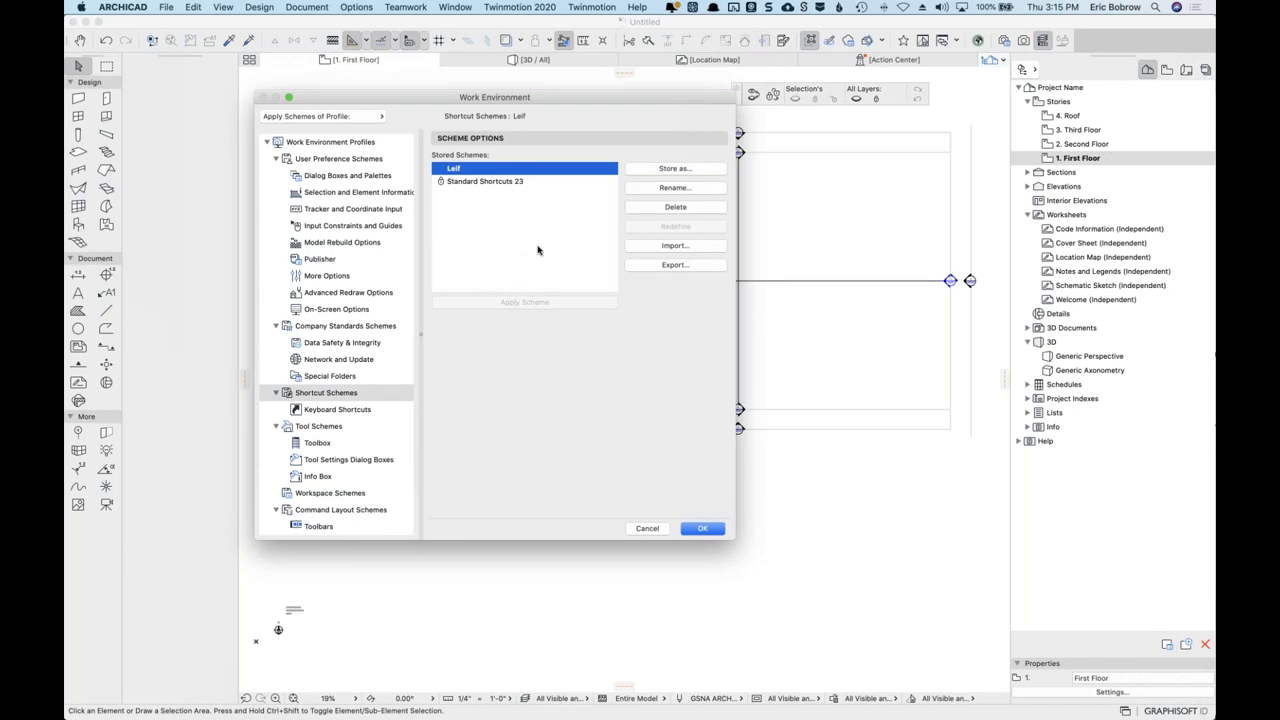
pyautogui.click(700, 529)
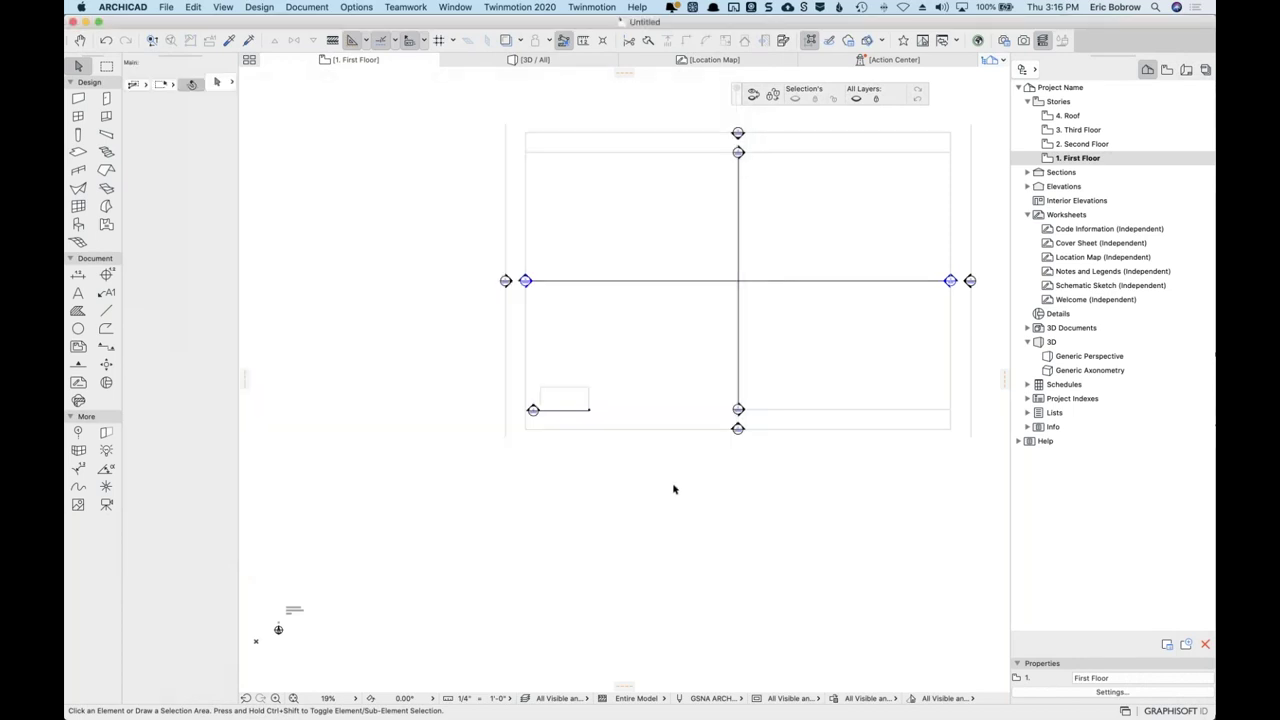
pyautogui.click(166, 8)
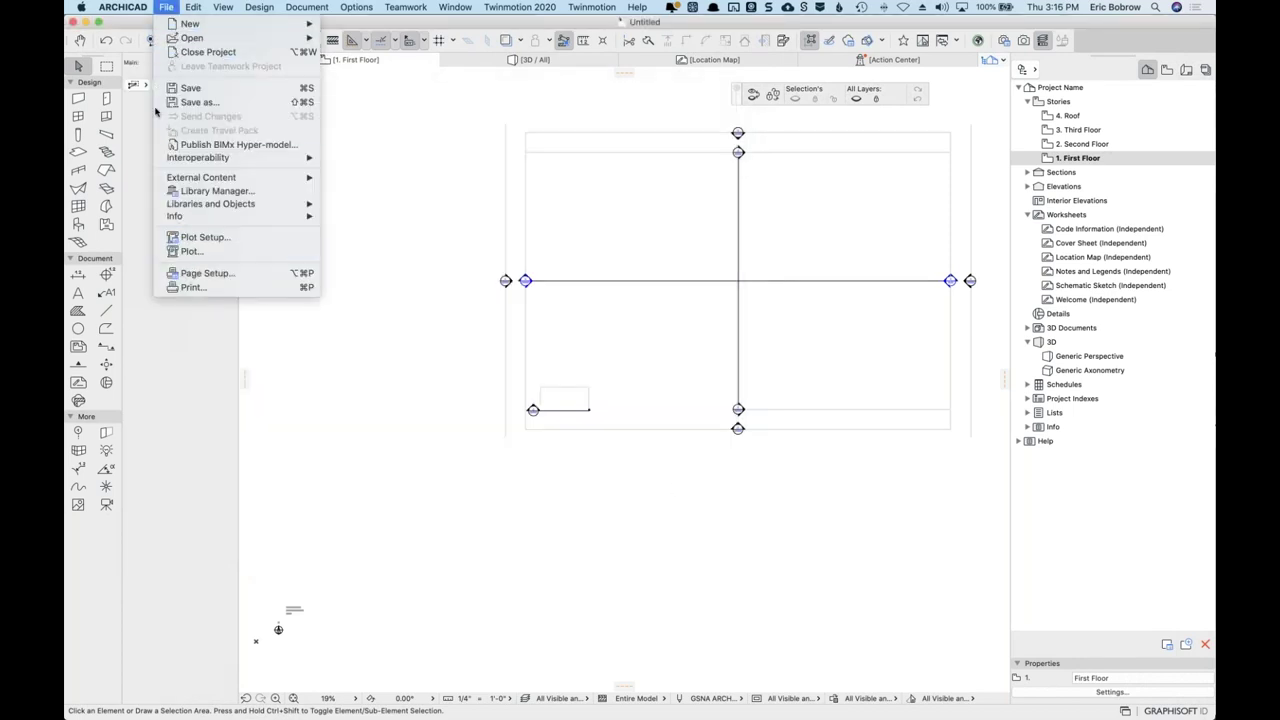
pyautogui.moveTo(122, 7)
pyautogui.moveTo(166, 8)
pyautogui.click(166, 8)
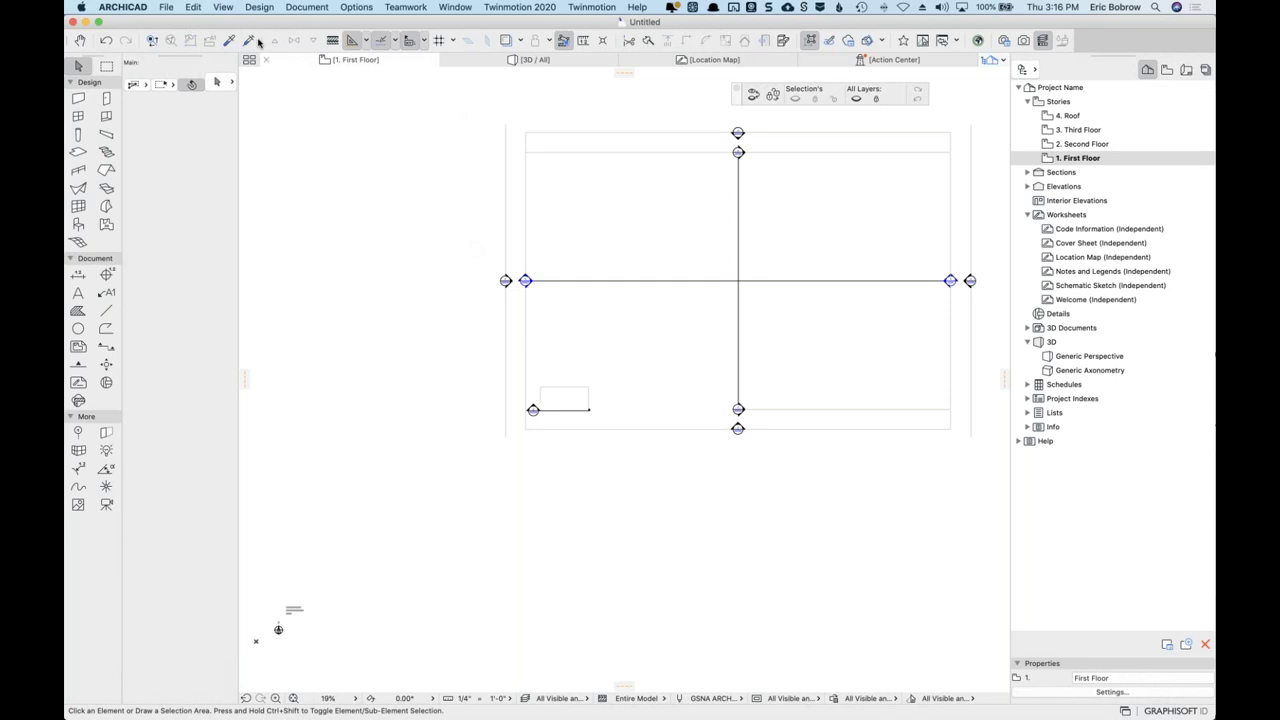
pyautogui.click(166, 7)
pyautogui.moveTo(228, 30)
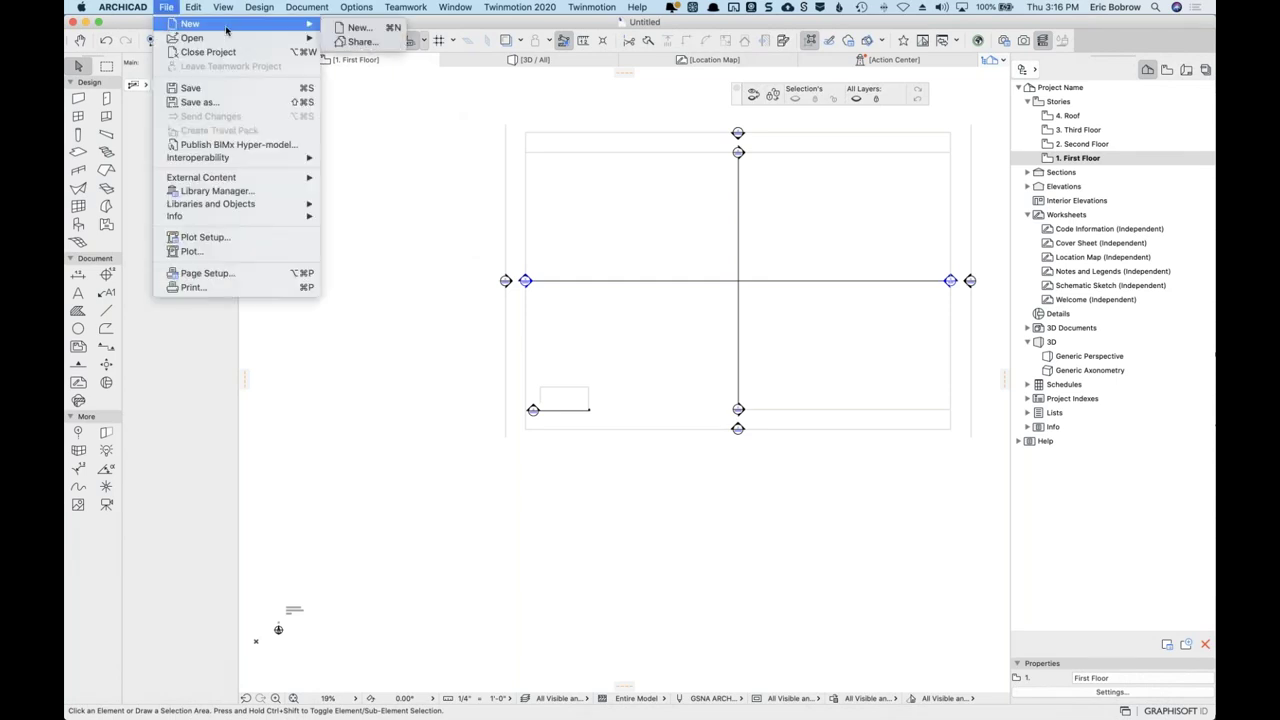
pyautogui.click(350, 32)
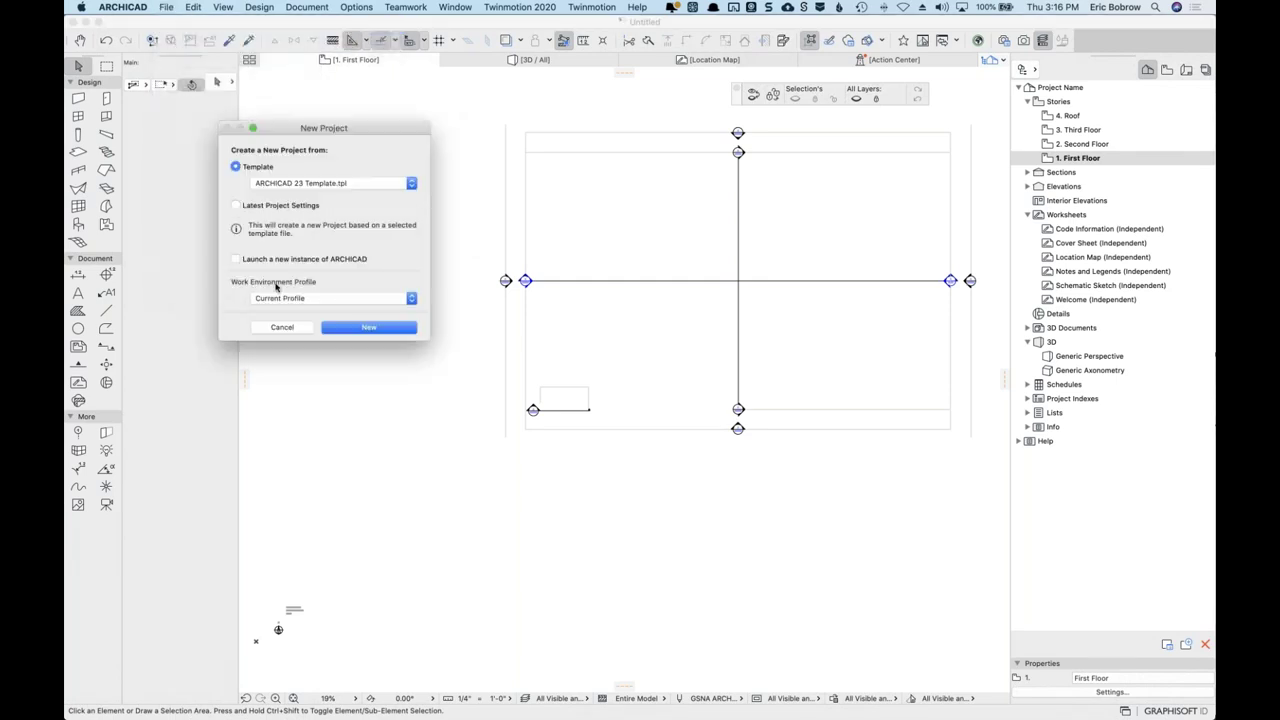
pyautogui.click(300, 300)
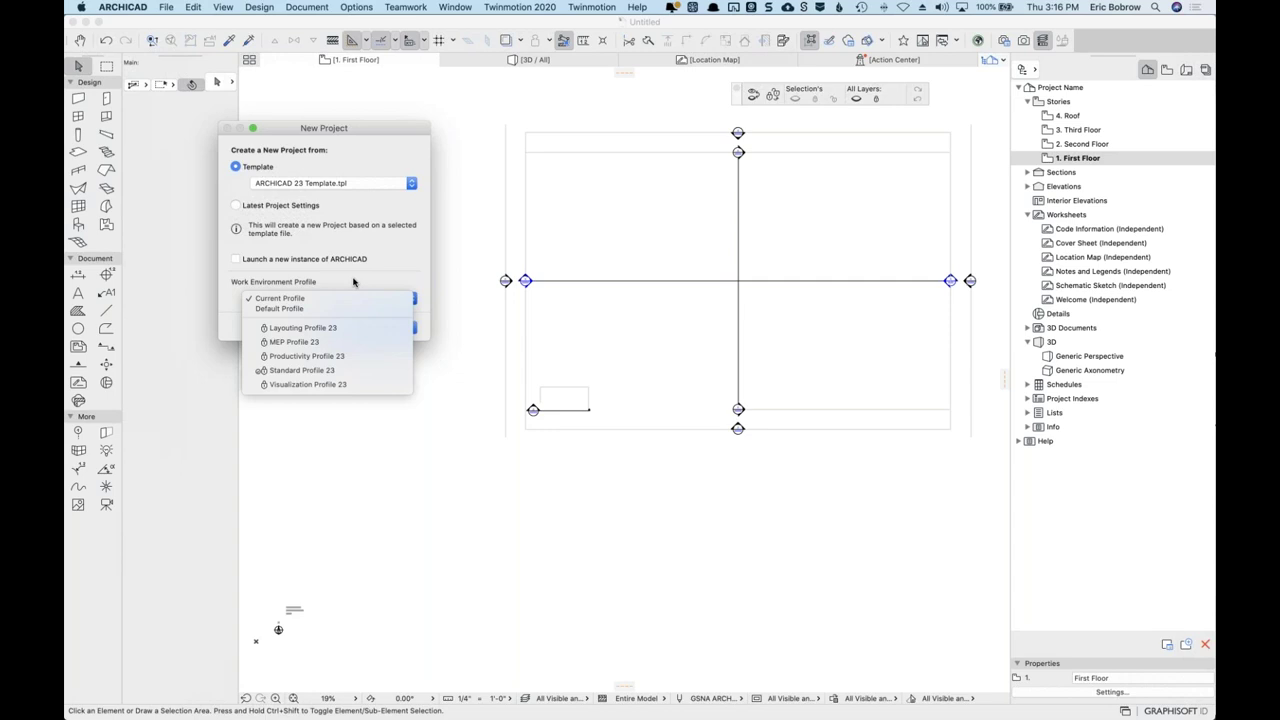
pyautogui.click(353, 282)
pyautogui.click(295, 331)
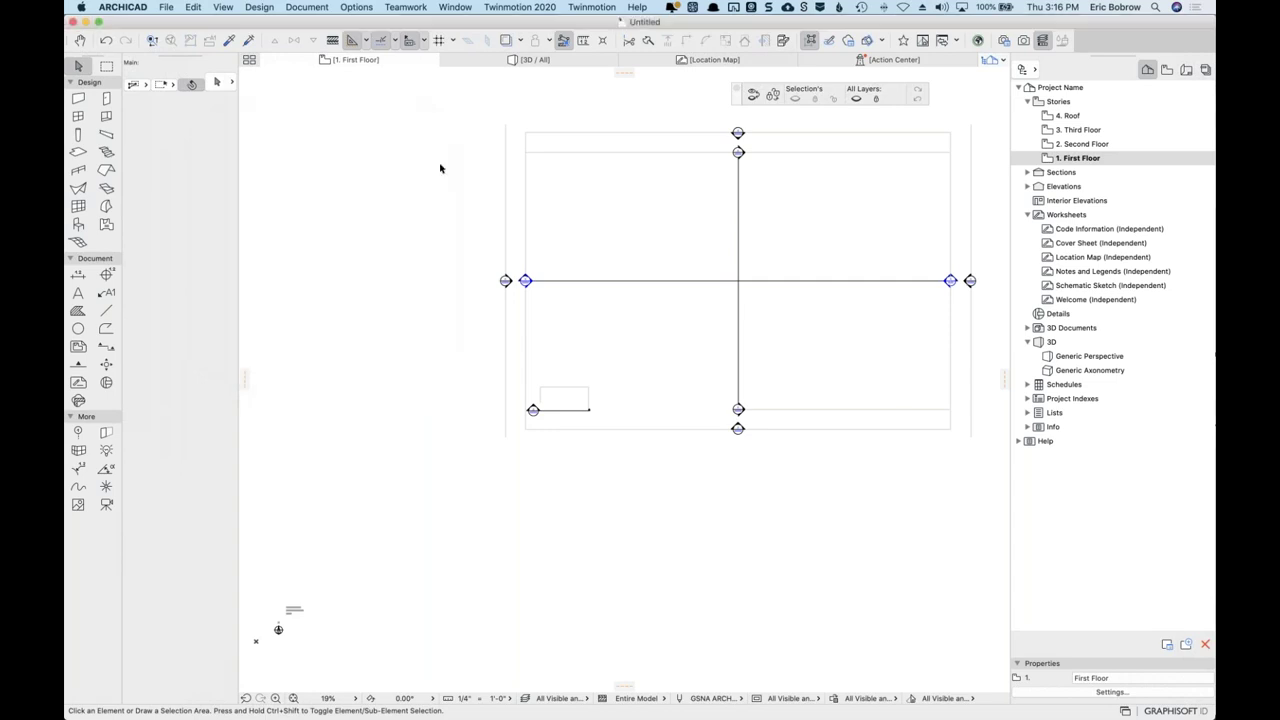
# Open Work Environment's stored profiles and select Standard Profile 23.
pyautogui.click(357, 8)
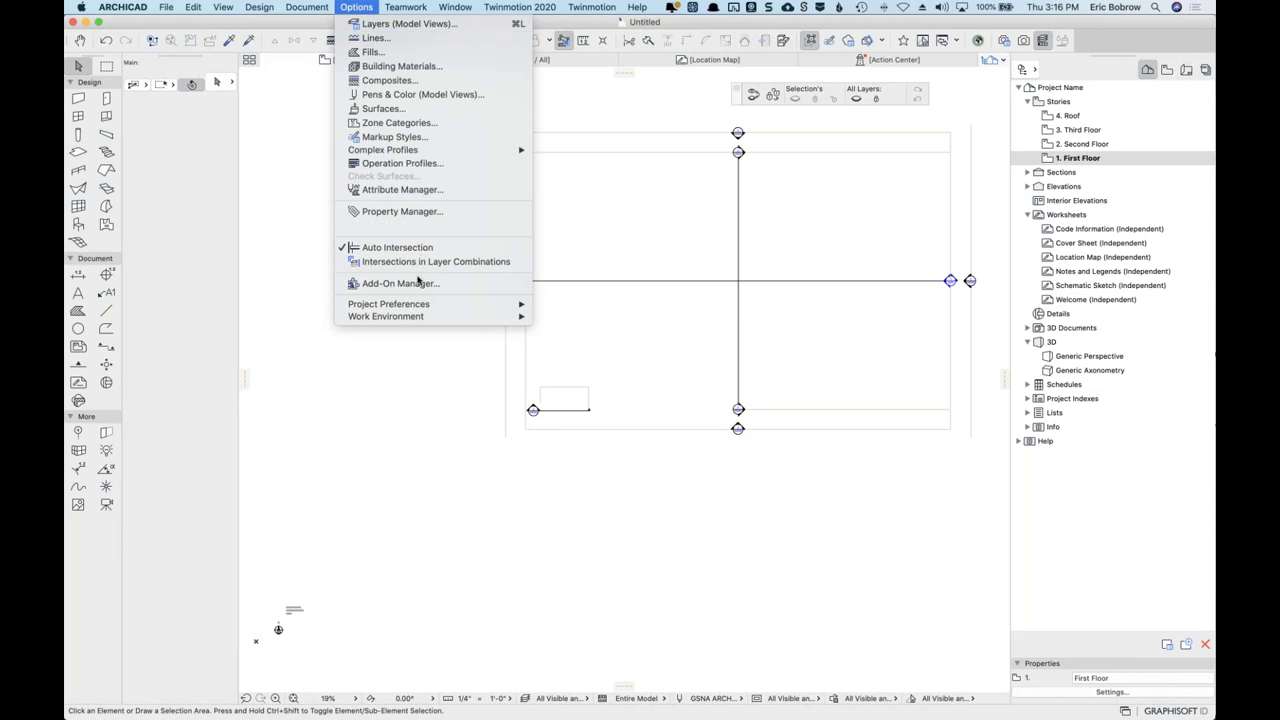
pyautogui.moveTo(396, 316)
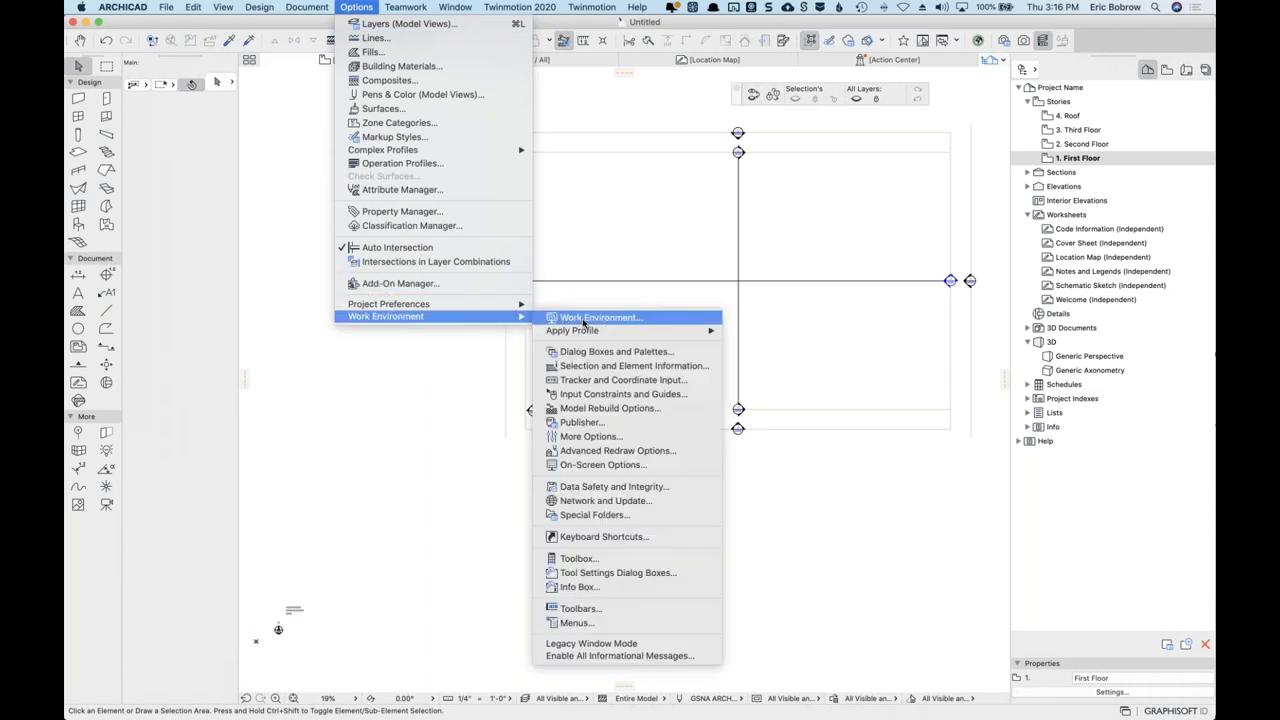
pyautogui.click(584, 320)
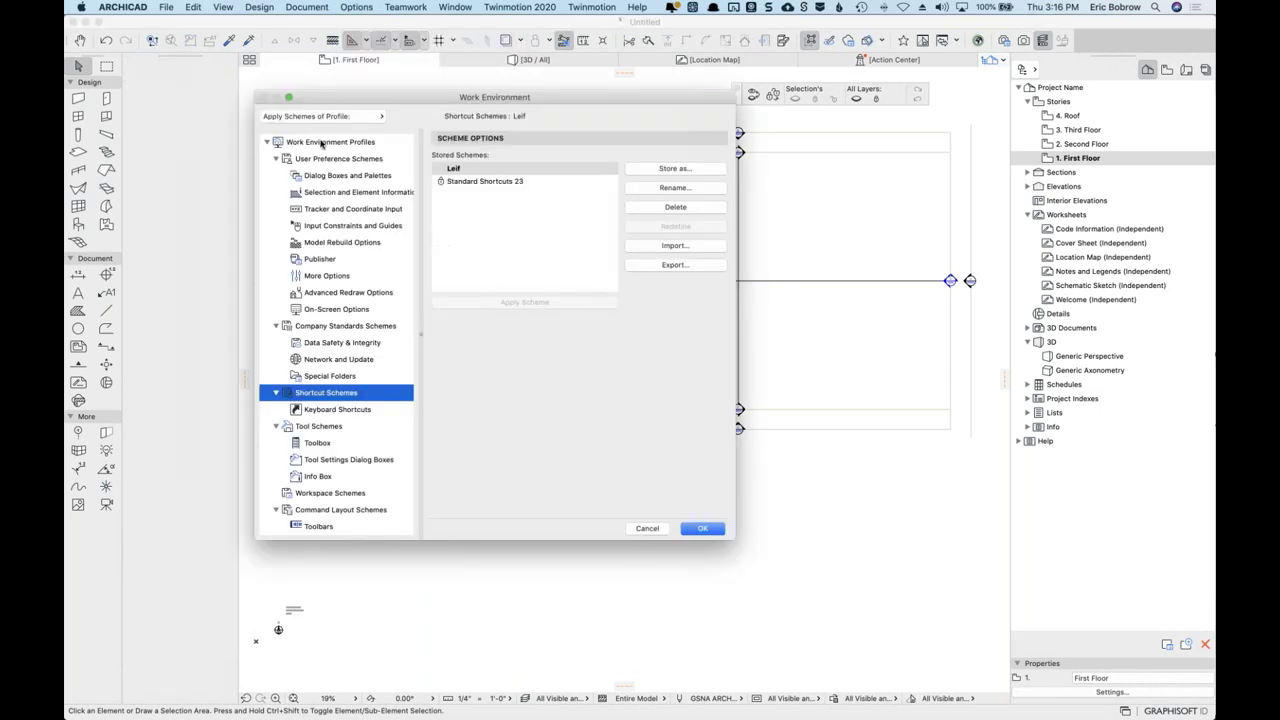
pyautogui.click(321, 143)
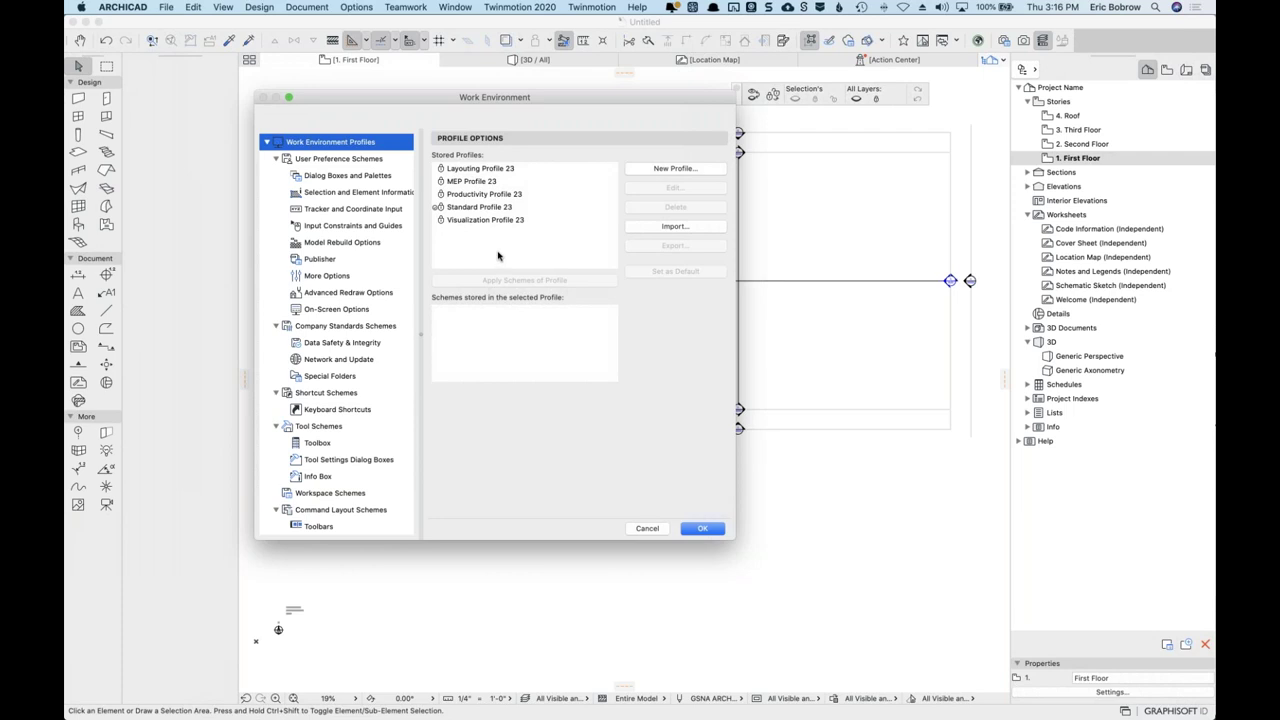
pyautogui.click(485, 207)
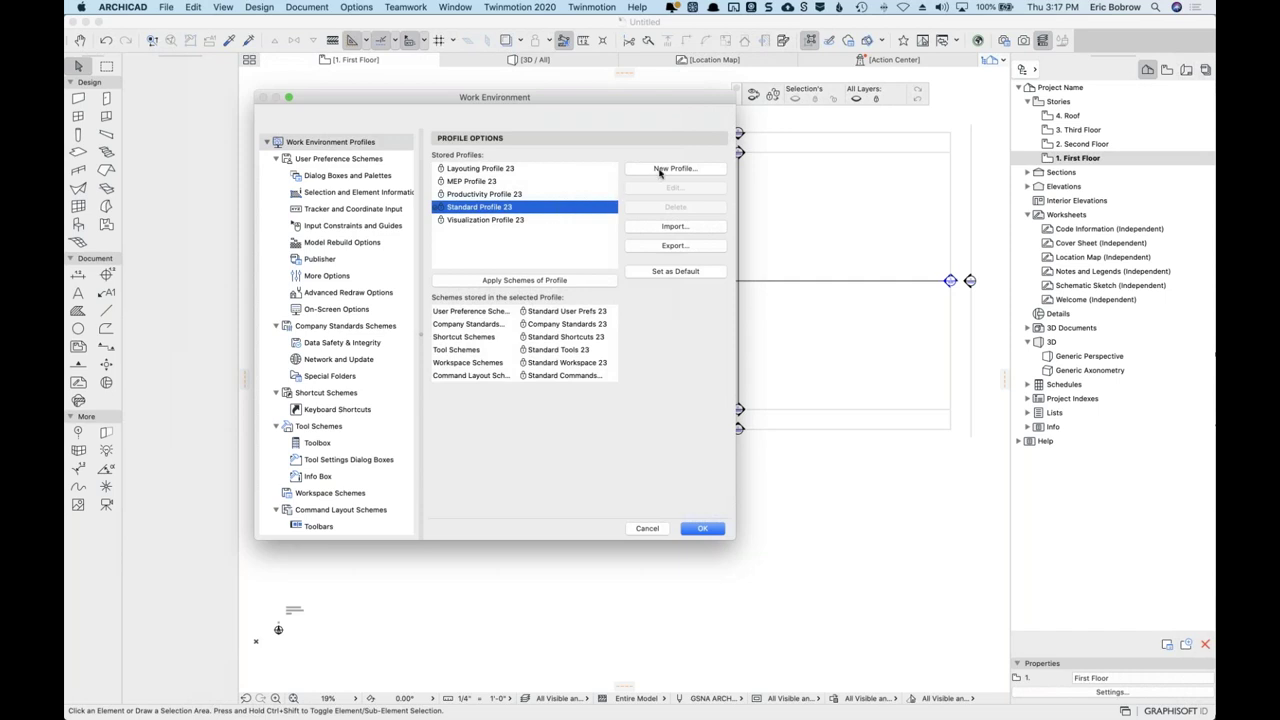
# Create a new profile named after the user that keeps the custom shortcut scheme, then close settings.
pyautogui.click(660, 172)
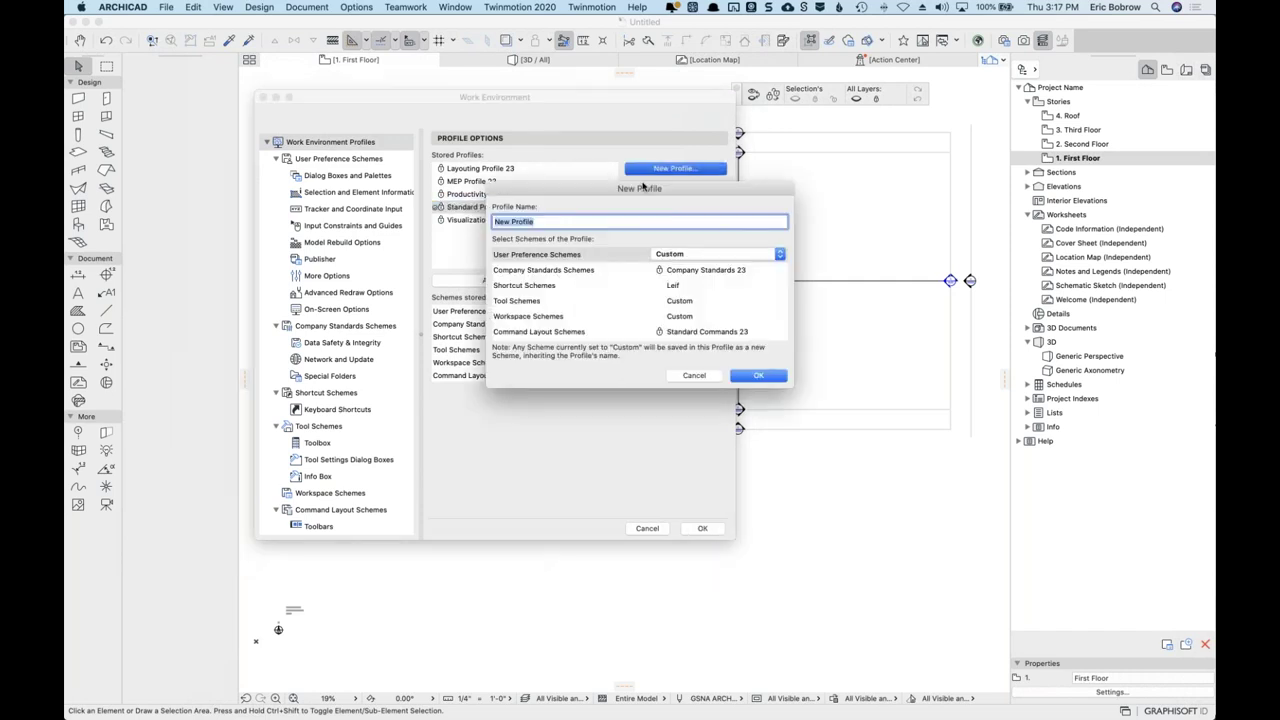
pyautogui.write('Leif')
pyautogui.click(682, 292)
pyautogui.click(778, 287)
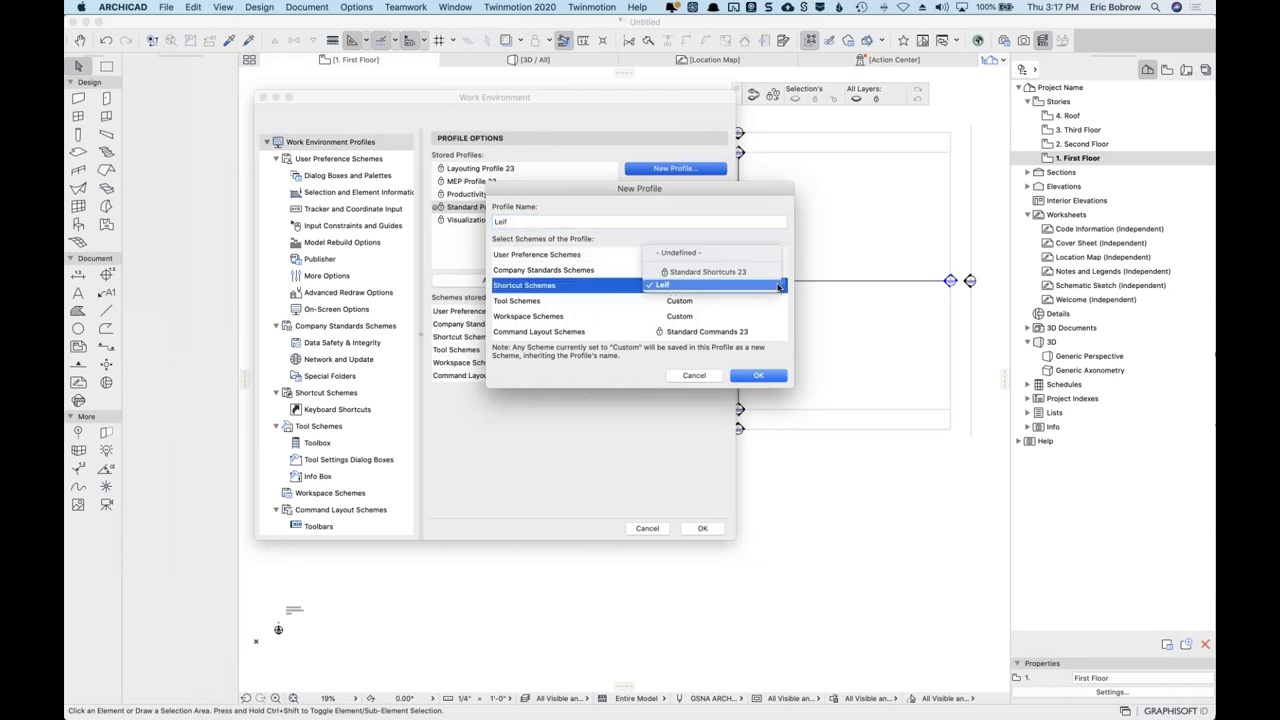
pyautogui.click(778, 287)
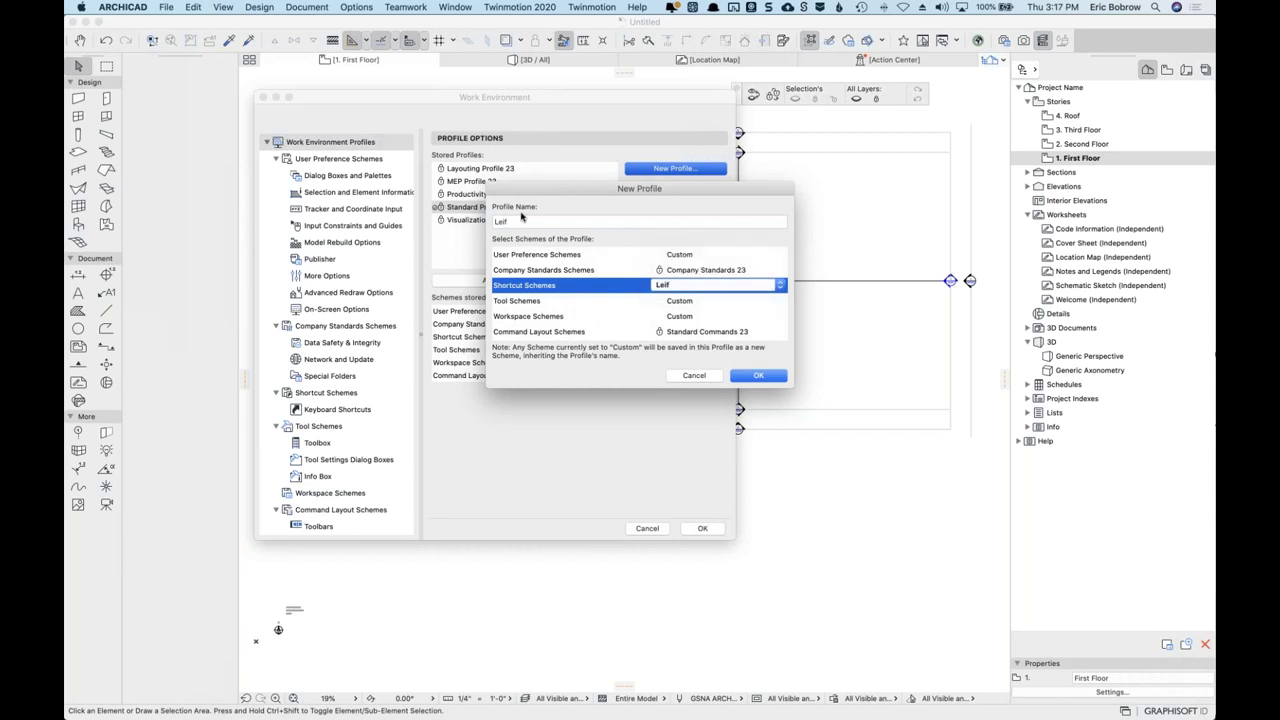
pyautogui.click(505, 221)
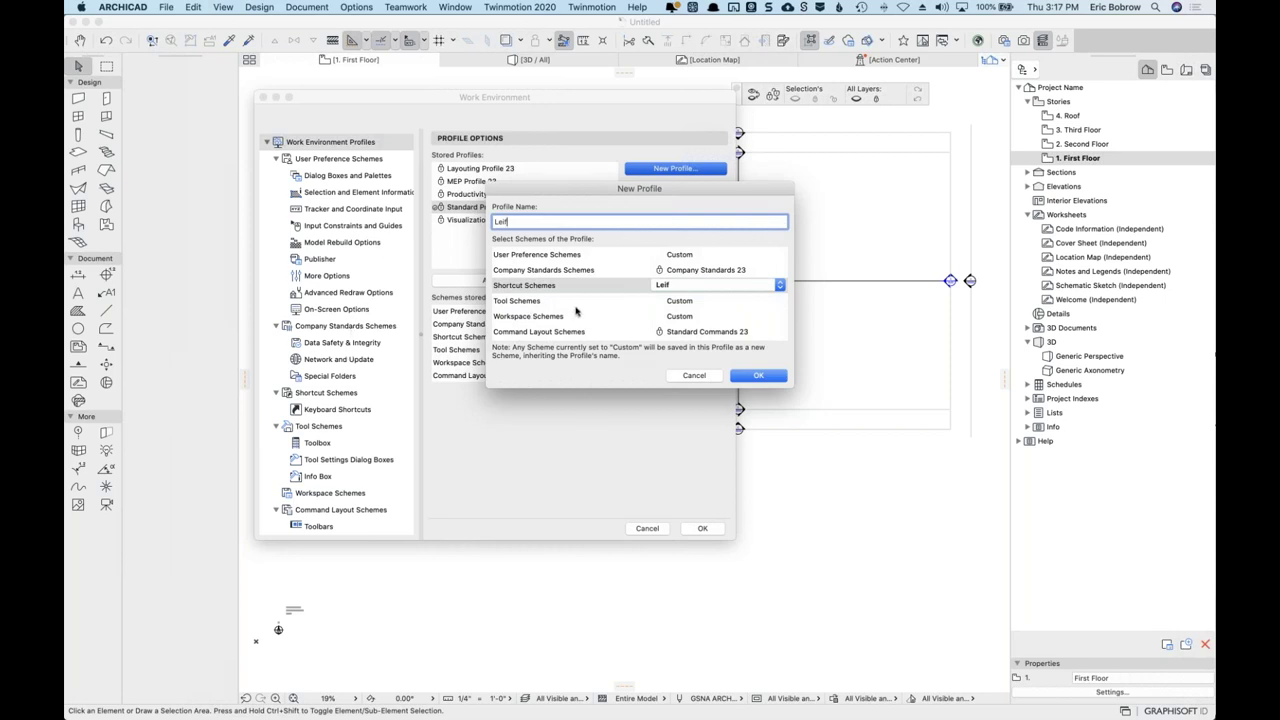
pyautogui.click(762, 375)
pyautogui.click(507, 183)
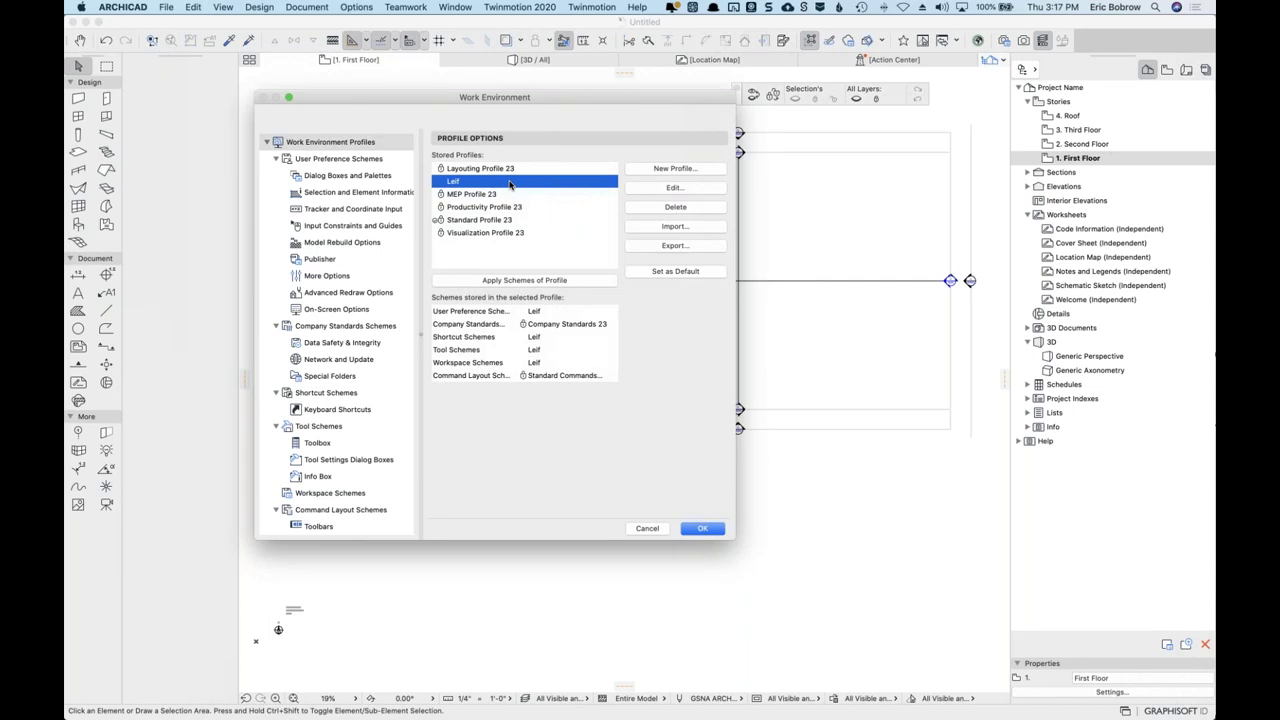
pyautogui.click(697, 529)
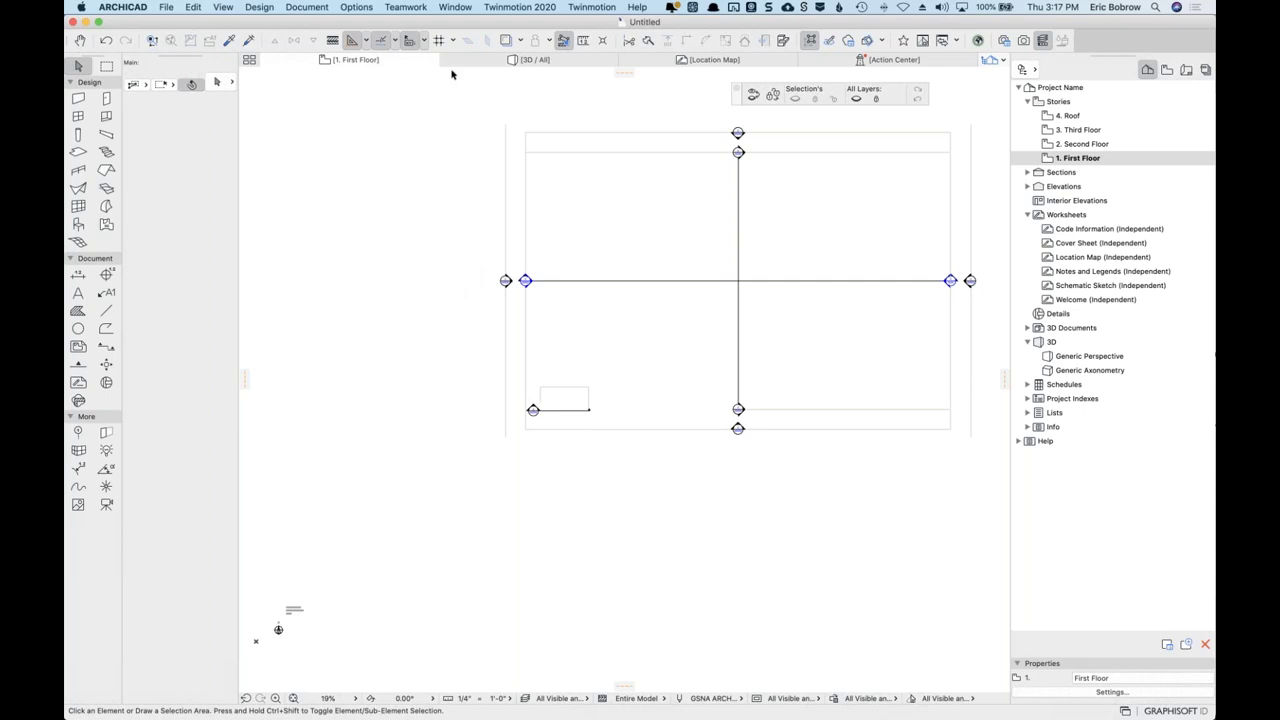
# Show the stored shortcut schemes in Work Environment's keyboard shortcut settings.
pyautogui.click(362, 8)
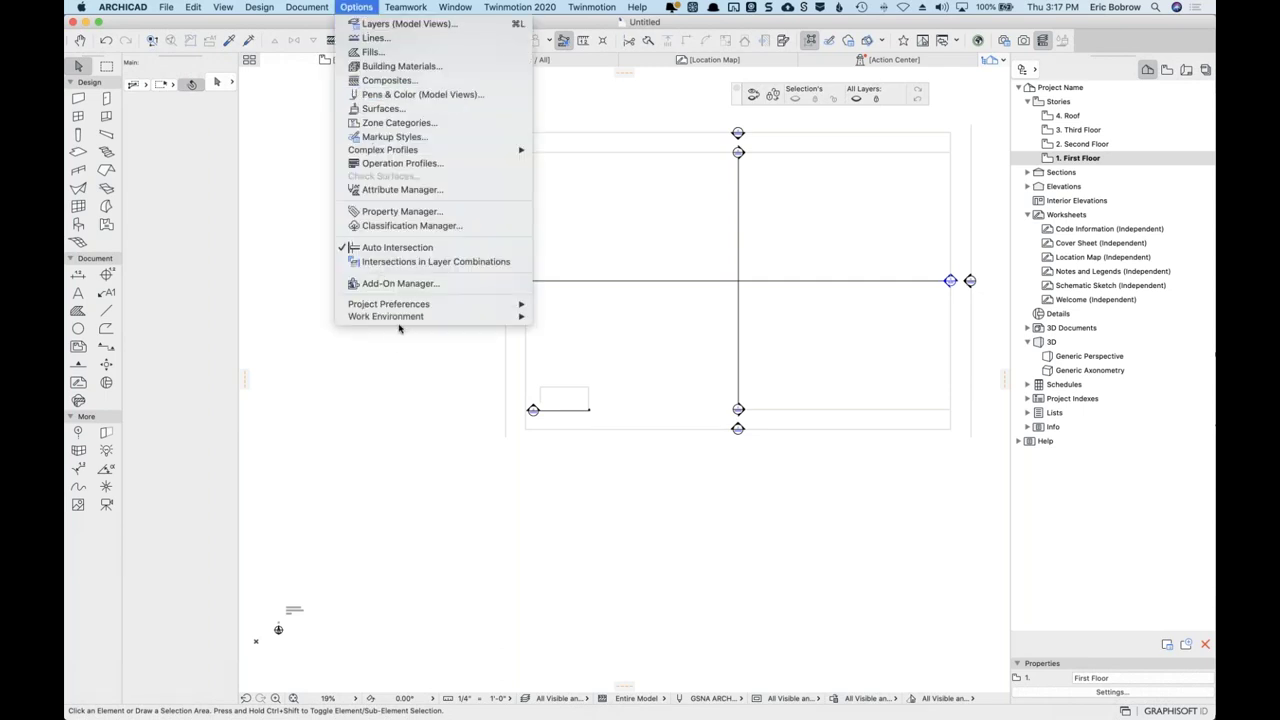
pyautogui.moveTo(519, 323)
pyautogui.click(602, 536)
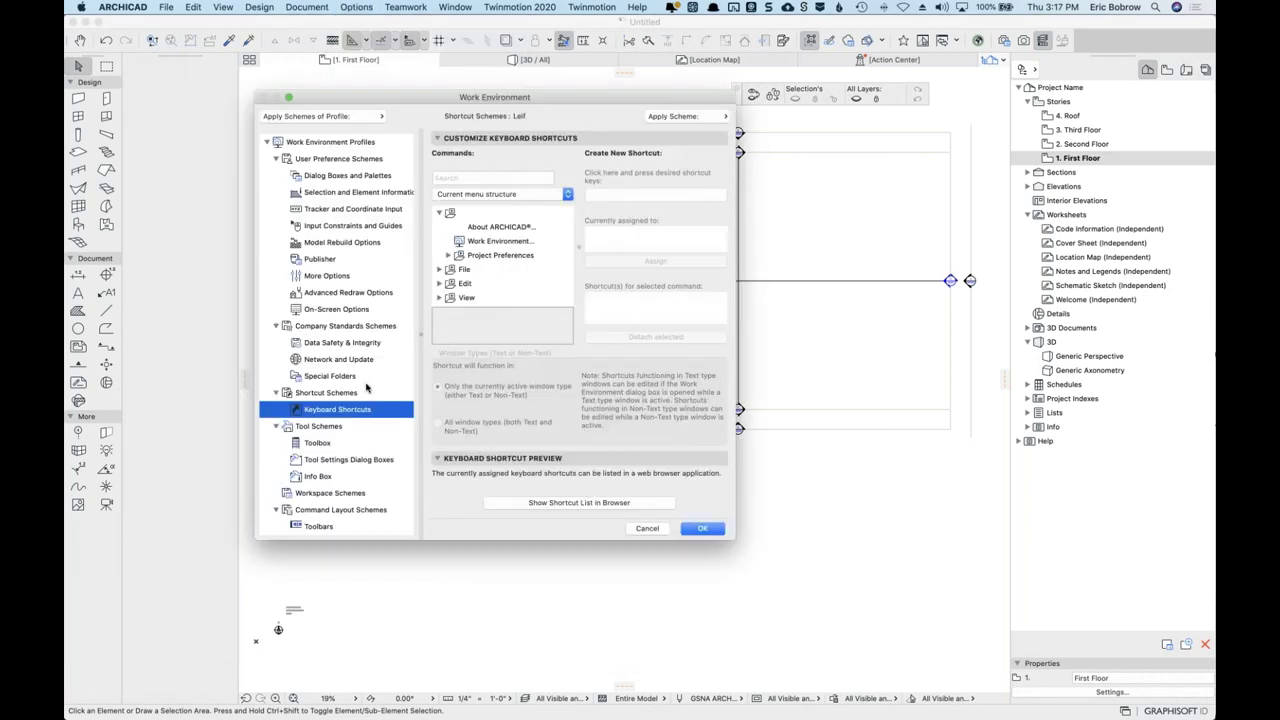
pyautogui.click(342, 394)
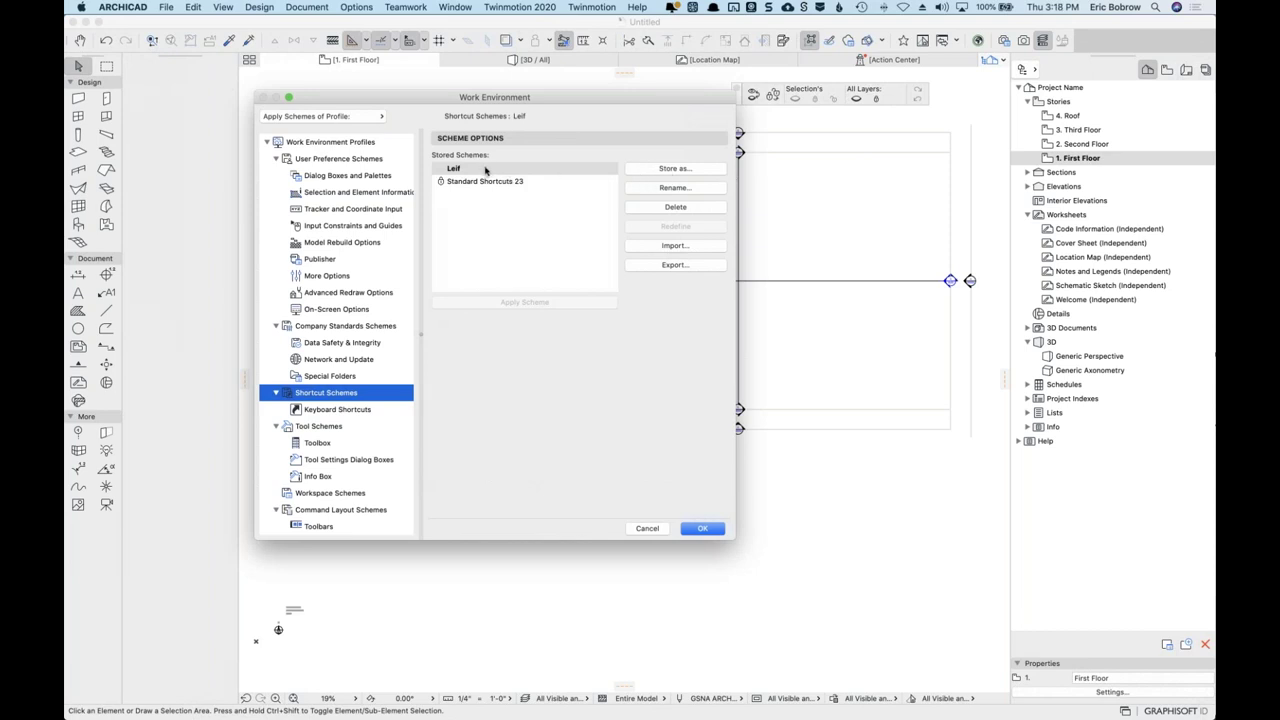
# Export the custom scheme as 'keyboard shortcuts' to the Scheme Export folder and close settings.
pyautogui.click(676, 265)
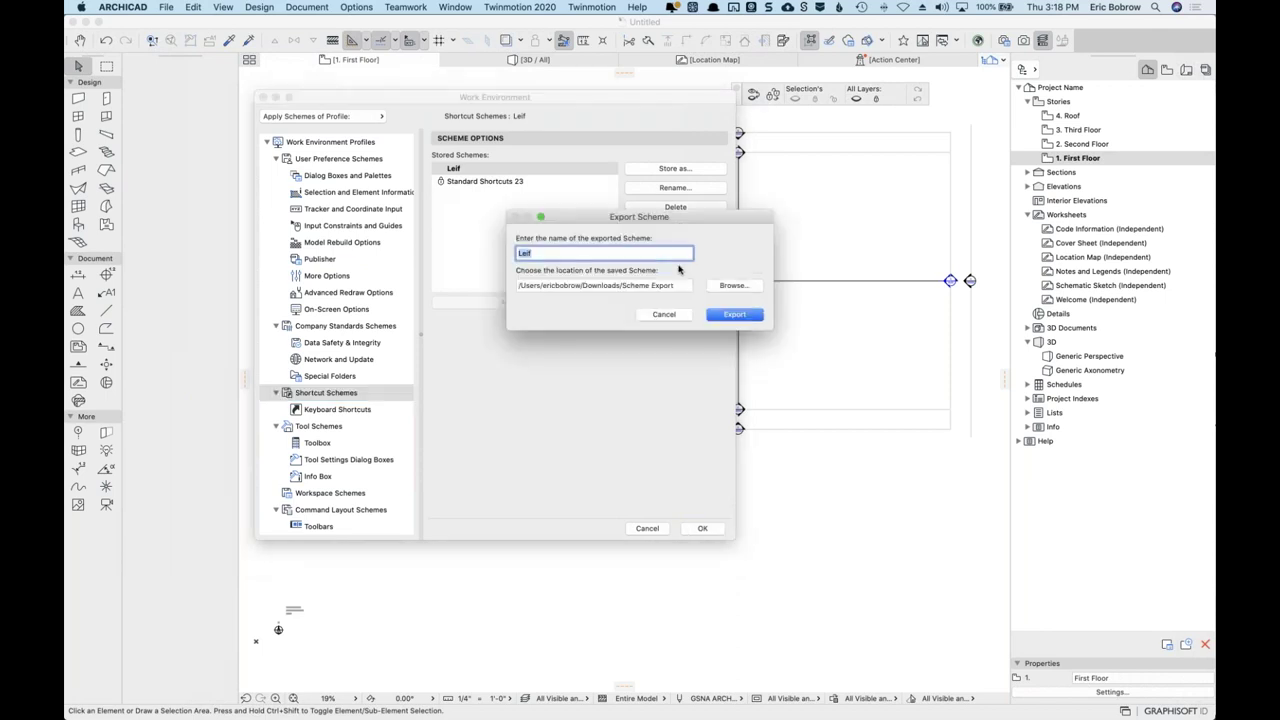
pyautogui.click(583, 253)
pyautogui.write('keyboard shortcuts')
pyautogui.click(741, 287)
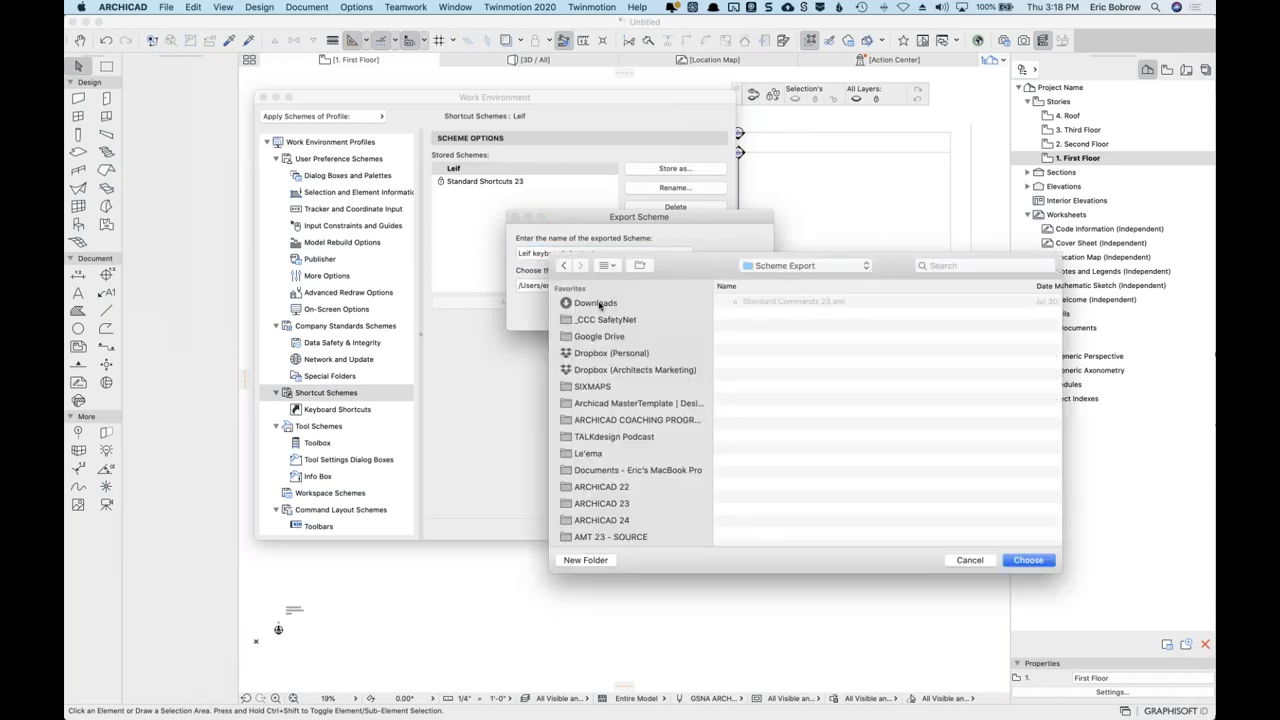
pyautogui.click(969, 560)
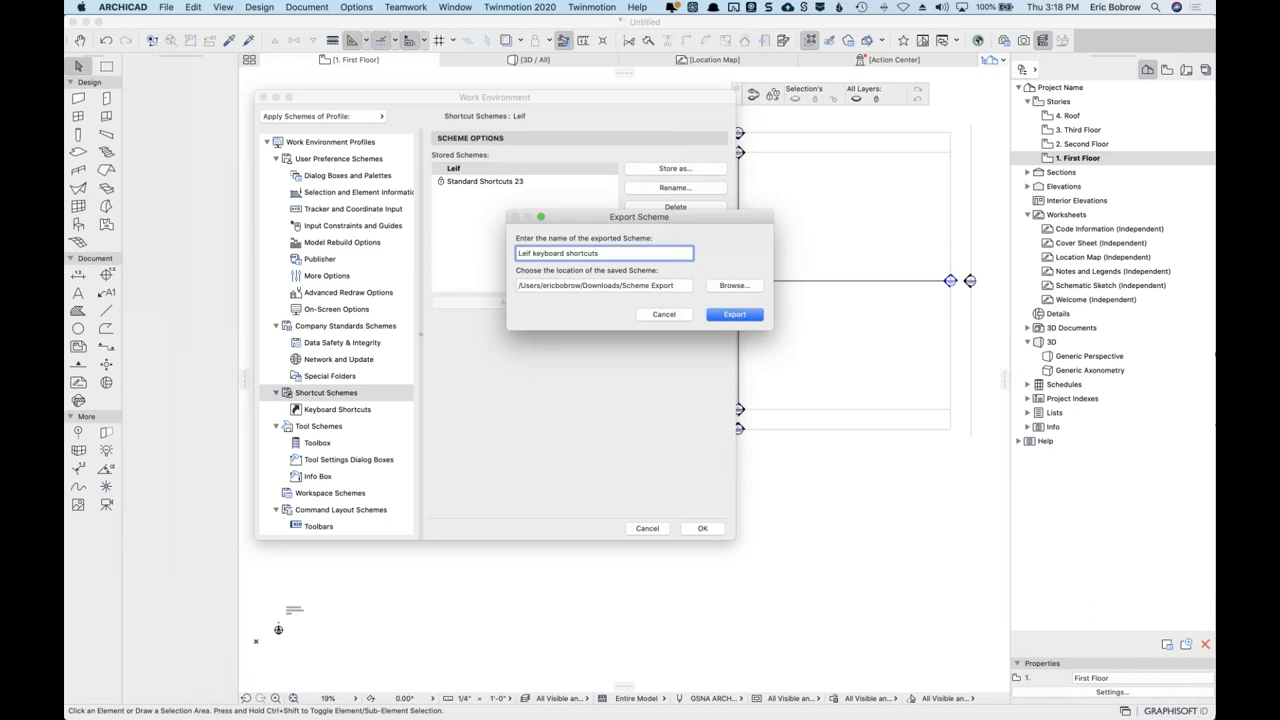
pyautogui.click(734, 315)
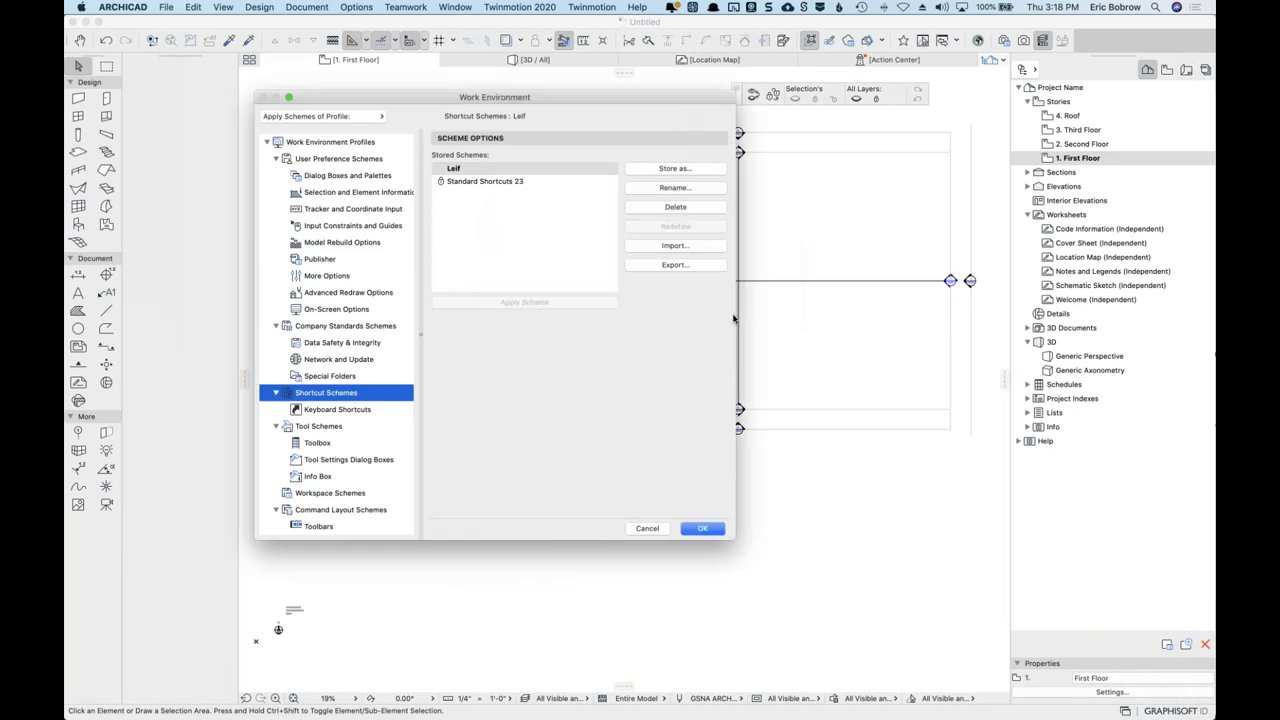
pyautogui.click(703, 529)
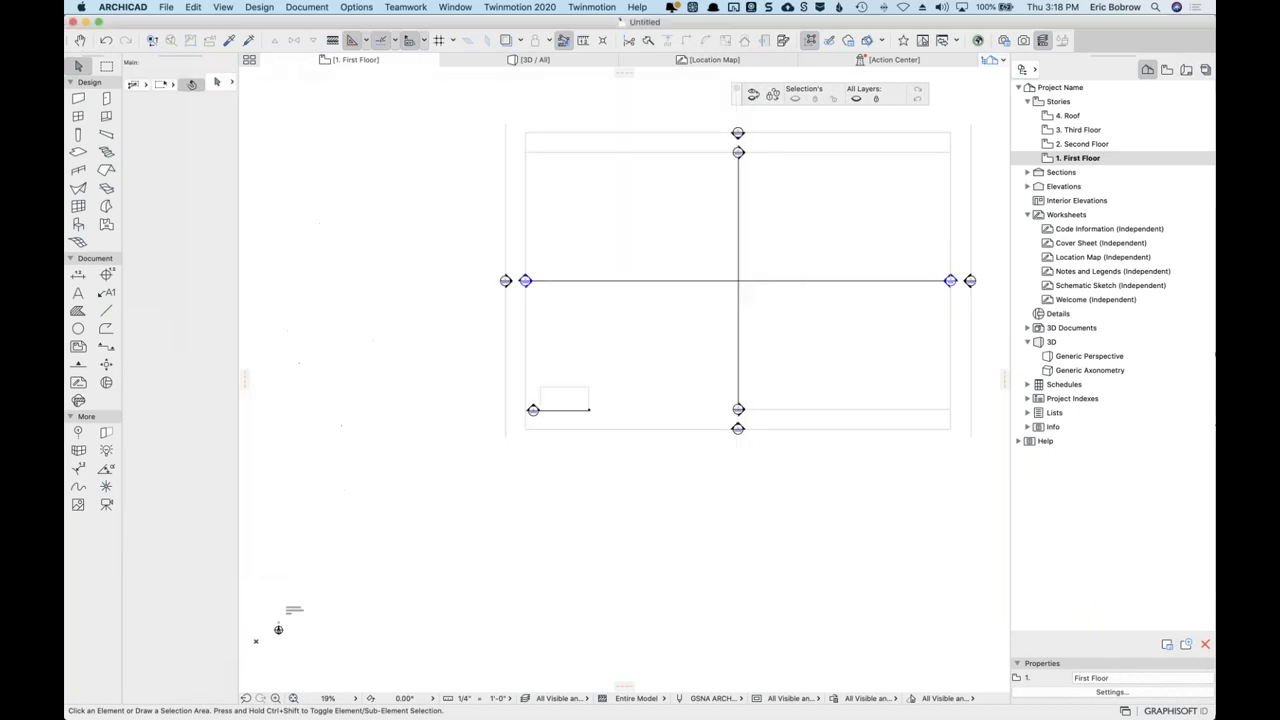
pyautogui.press('super+Tab')
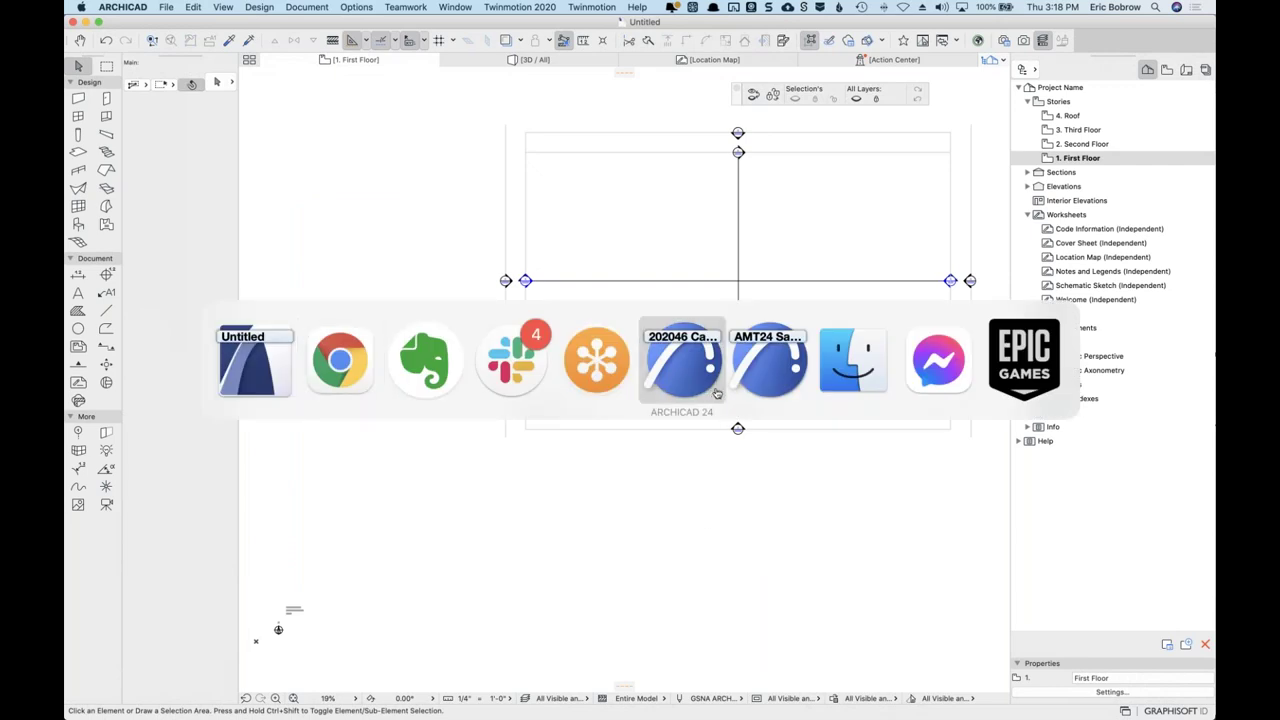
# In the AMT24 Sample Project, open the Work Environment keyboard shortcut settings.
pyautogui.click(762, 365)
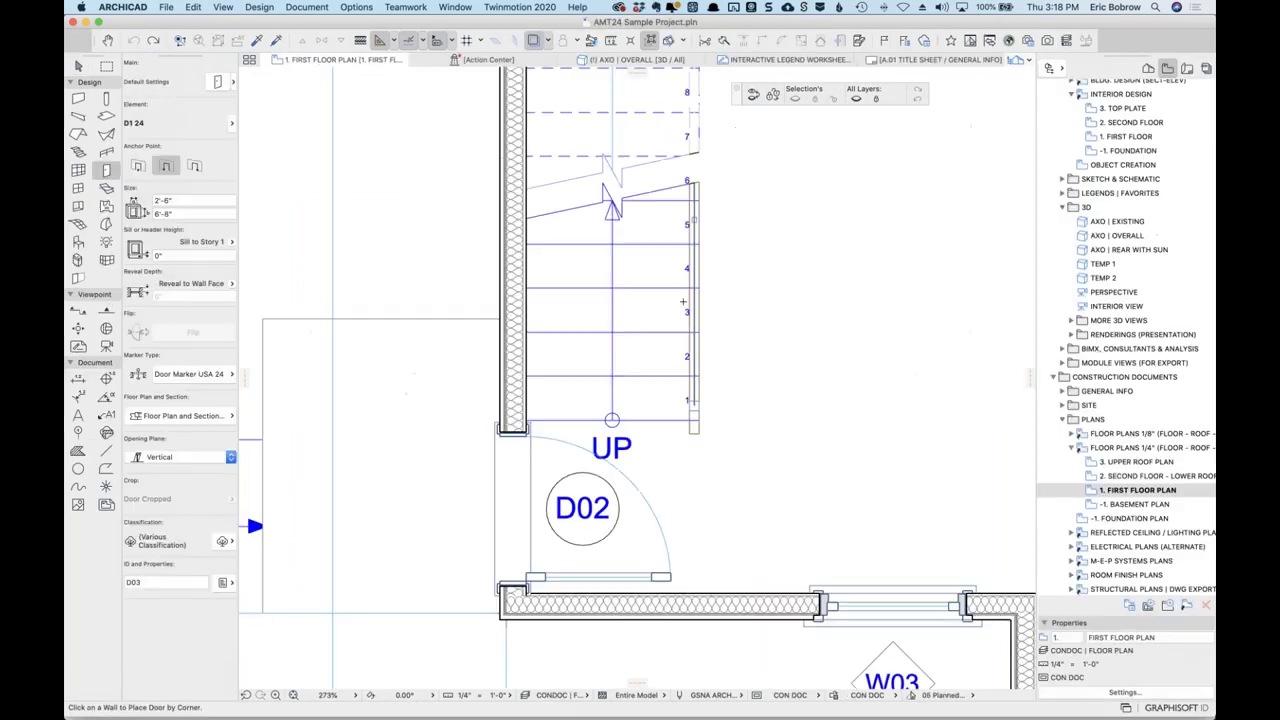
pyautogui.click(359, 8)
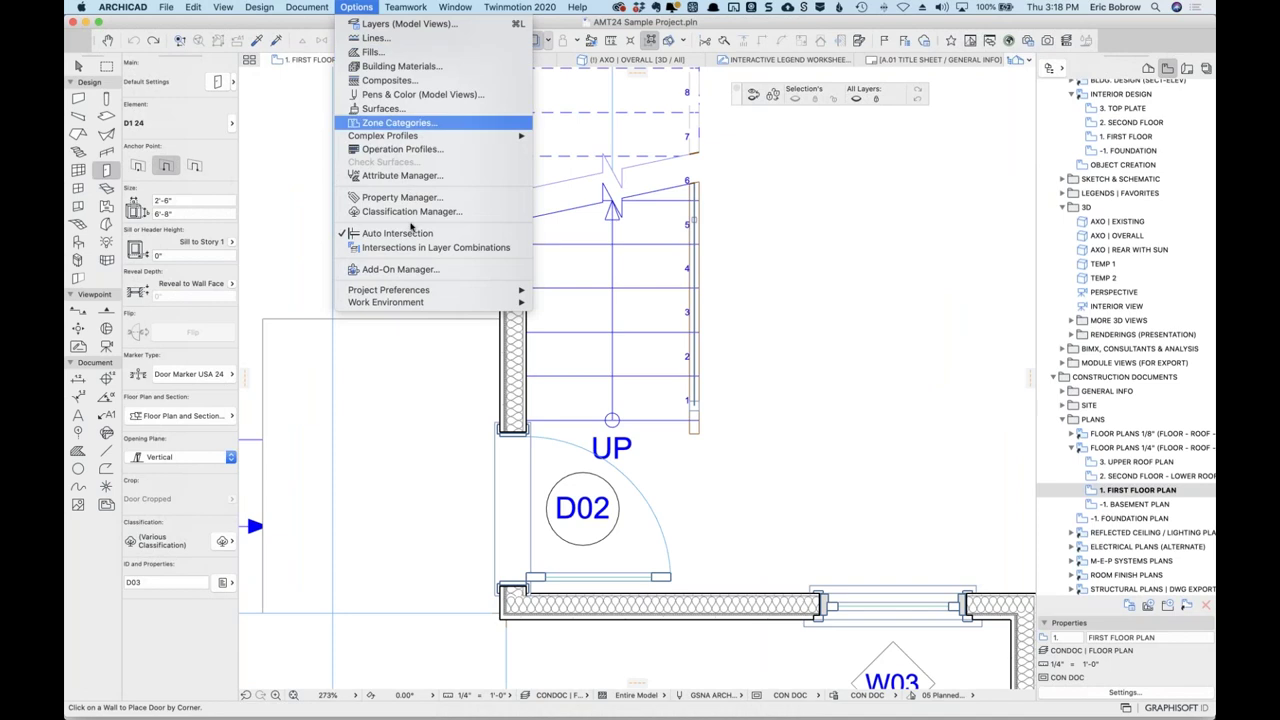
pyautogui.moveTo(392, 302)
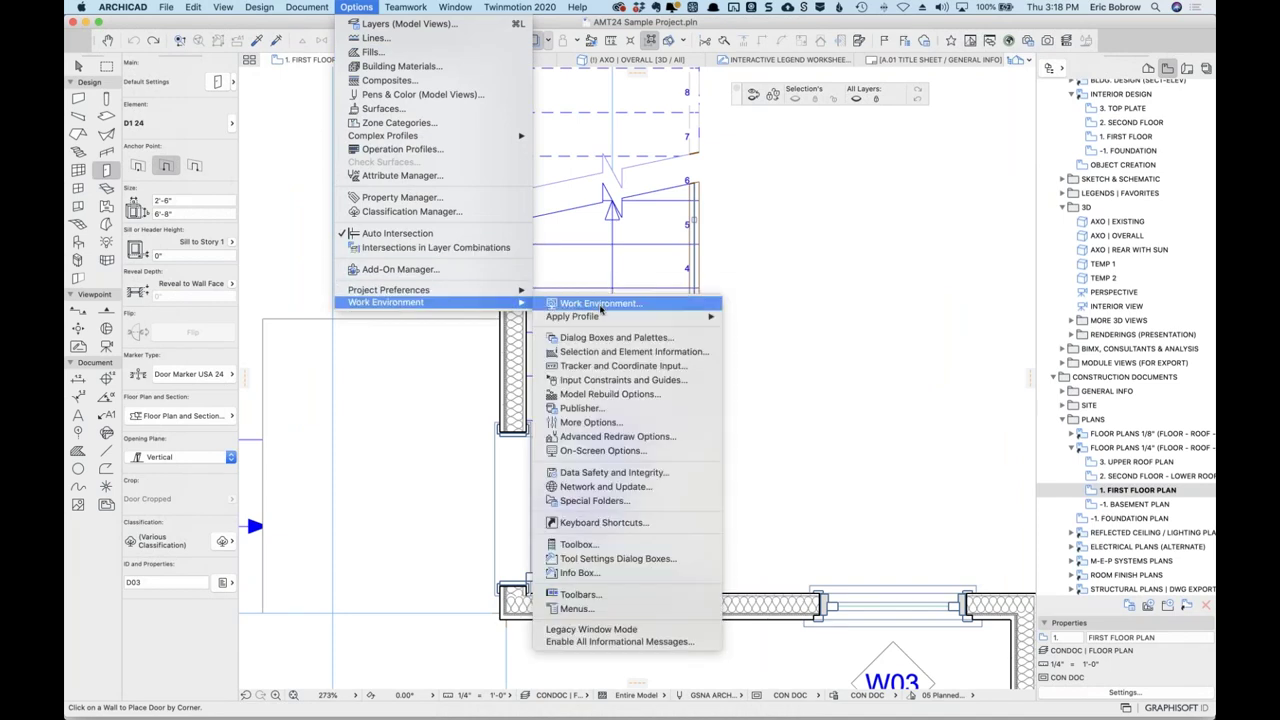
pyautogui.click(594, 521)
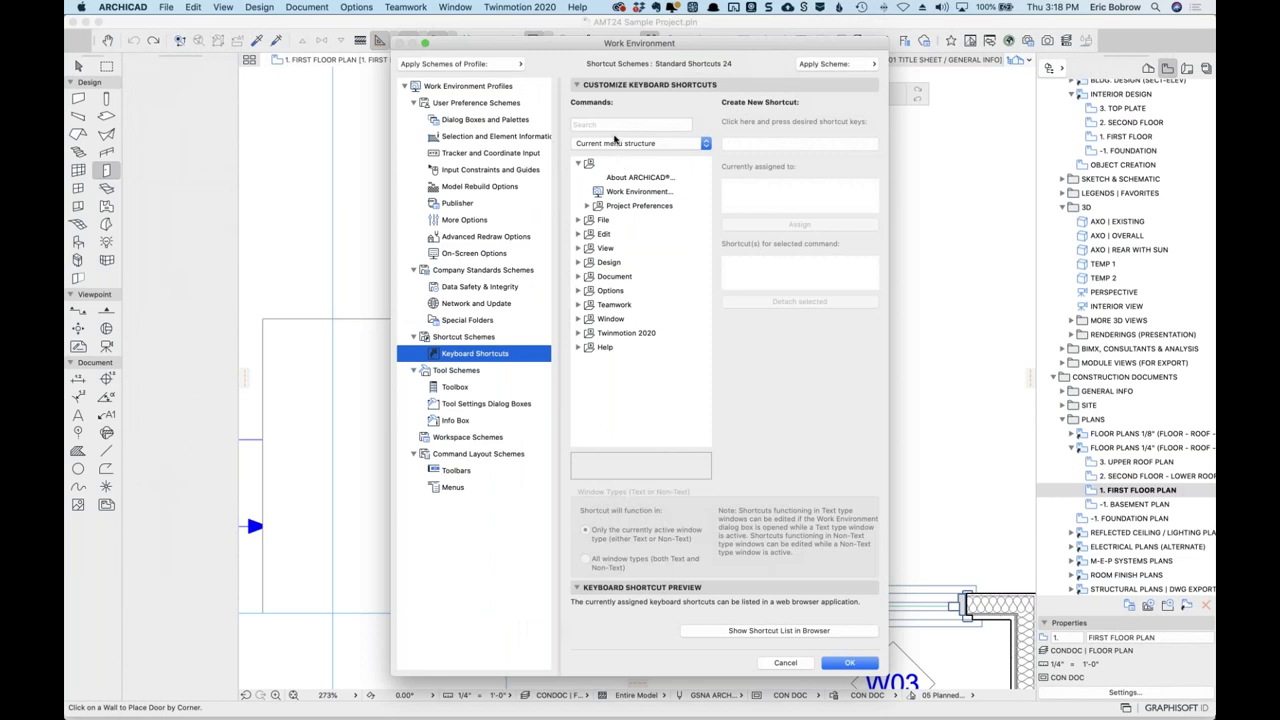
# Search 'interse' to check Intersect's shortcut, then show the stored shortcut schemes.
pyautogui.click(618, 125)
pyautogui.write('intersect')
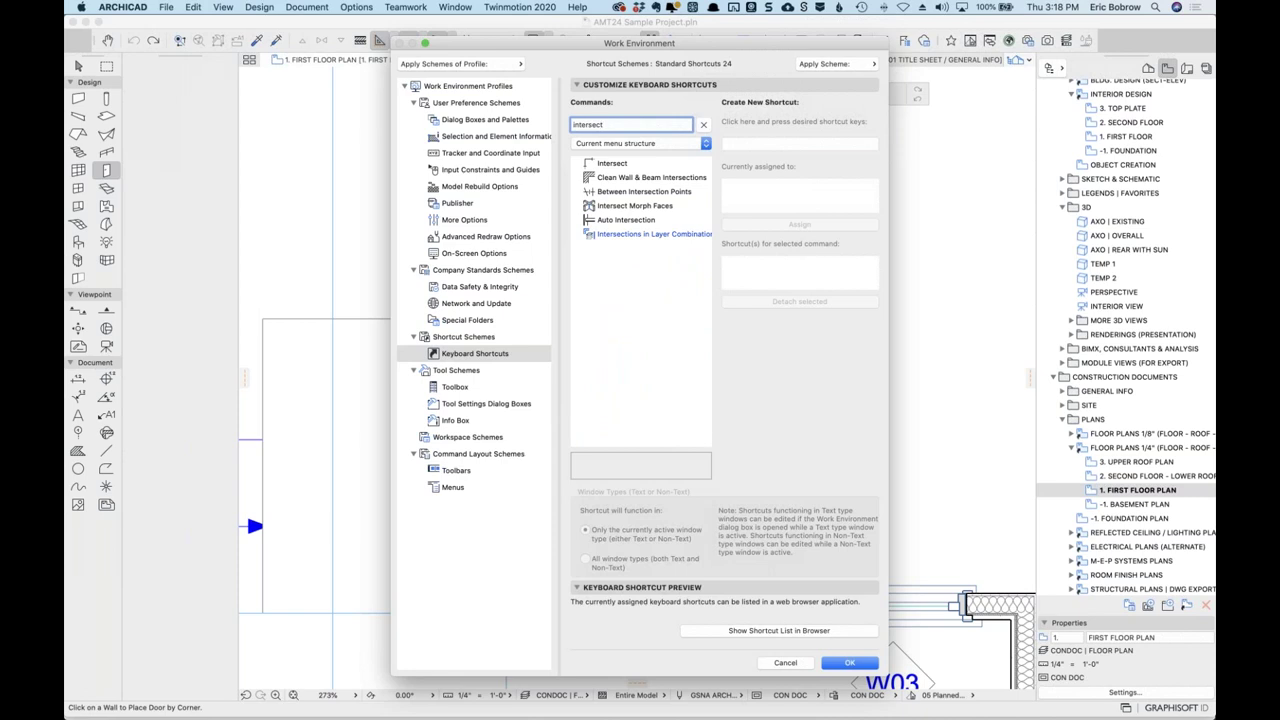
pyautogui.click(622, 165)
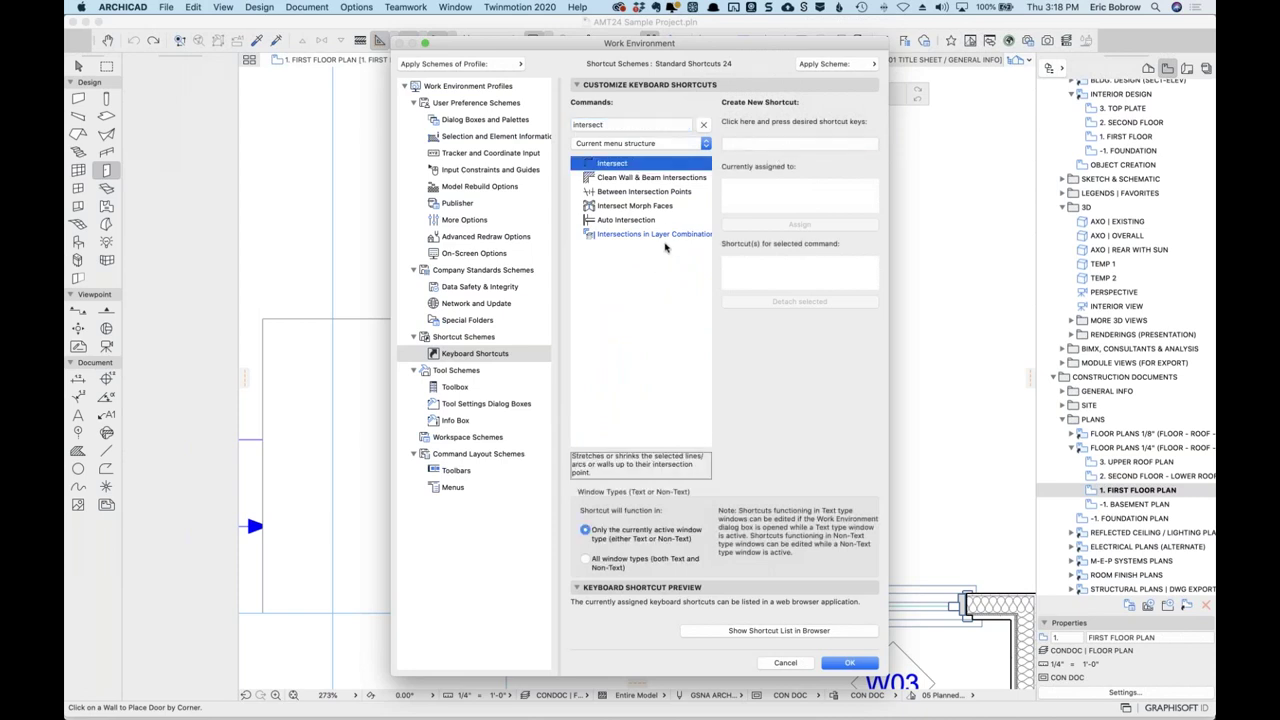
pyautogui.click(470, 338)
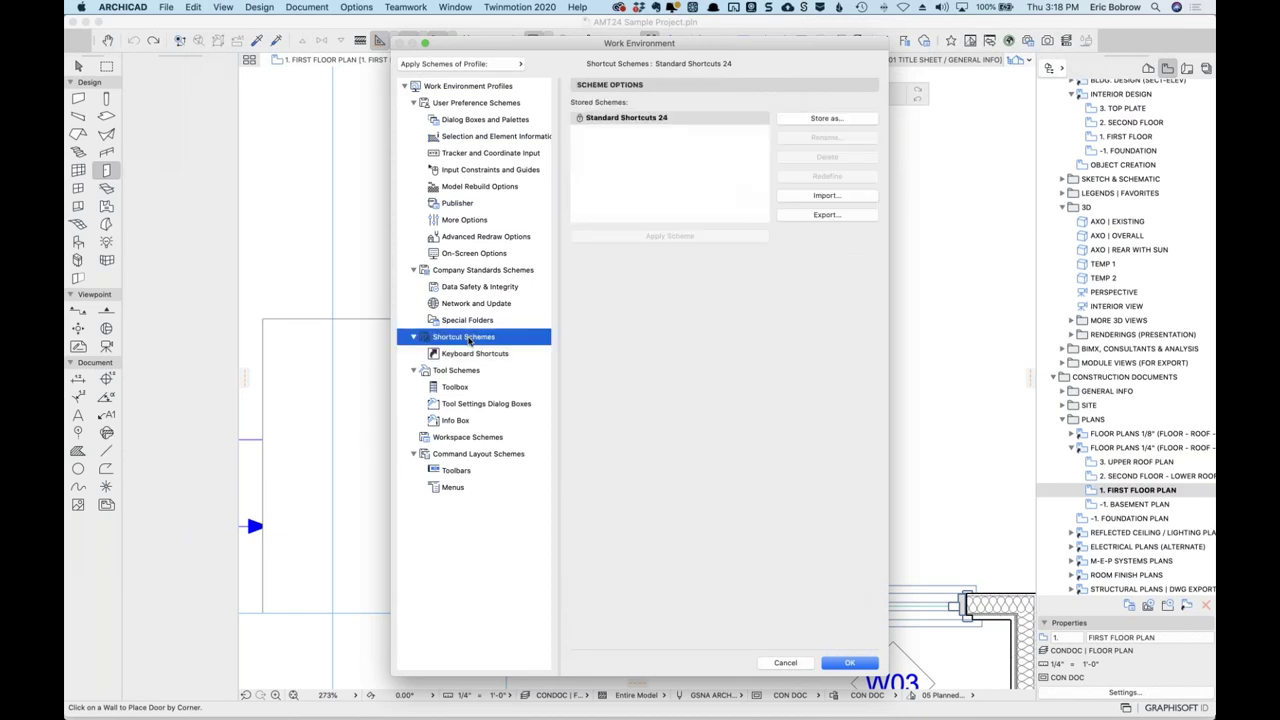
# Import the exported 'keyboard shortcuts' scheme and apply it as the AMT24 project's active scheme.
pyautogui.click(814, 196)
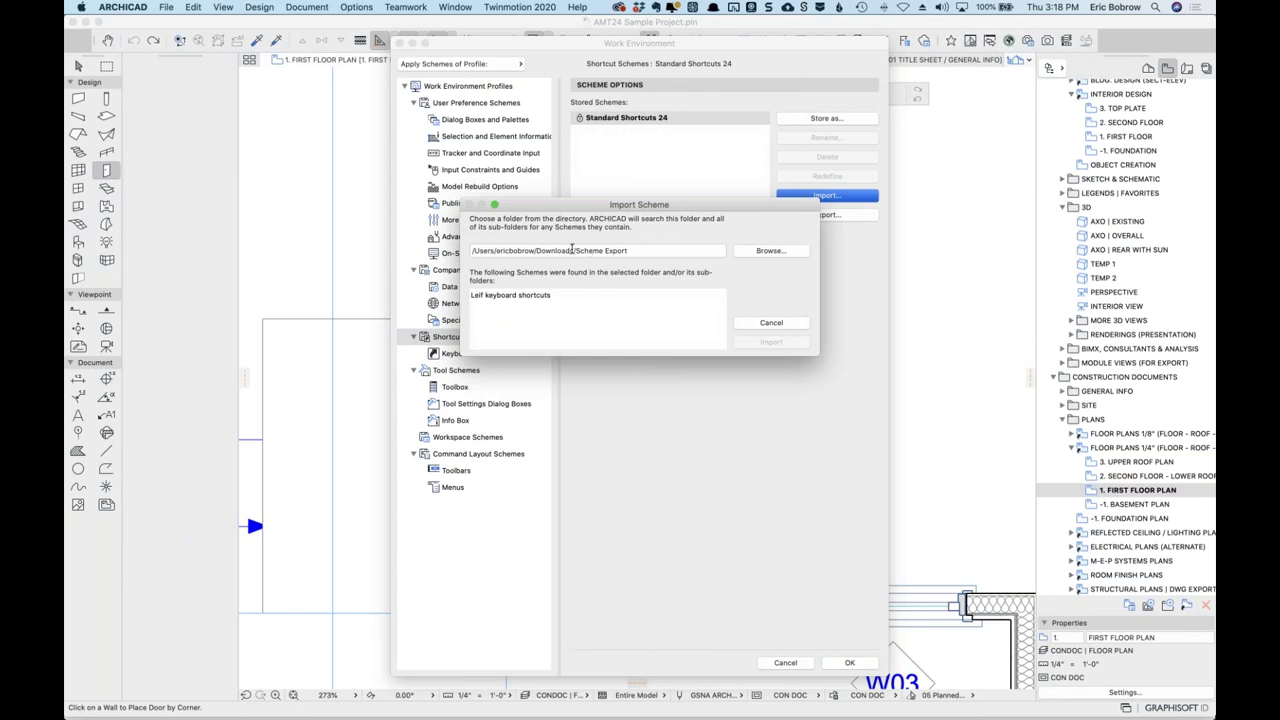
pyautogui.click(522, 296)
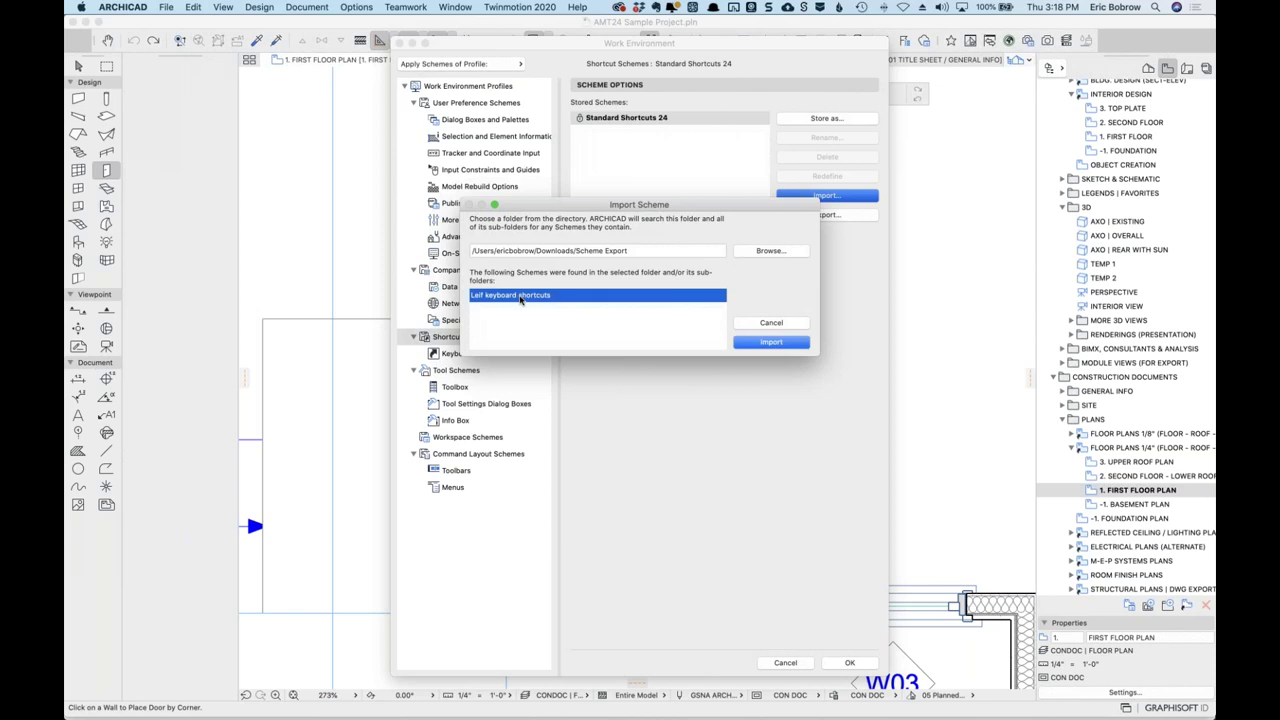
pyautogui.click(768, 344)
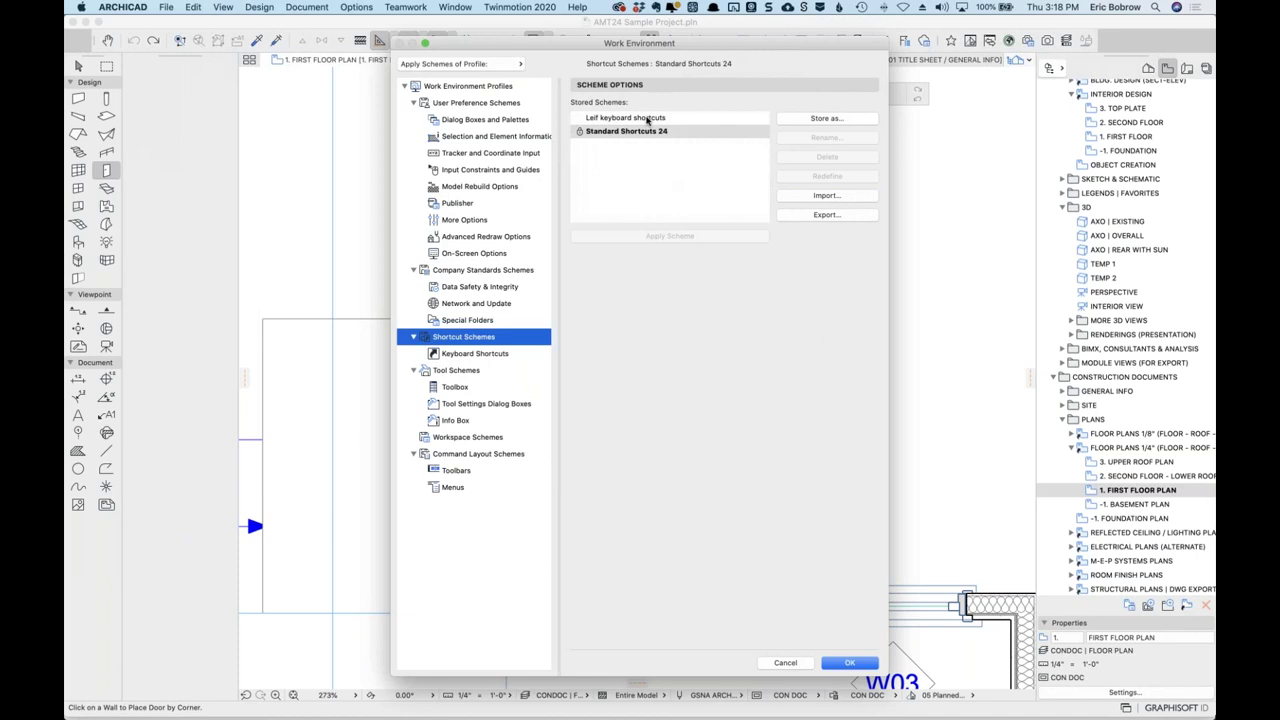
pyautogui.click(647, 119)
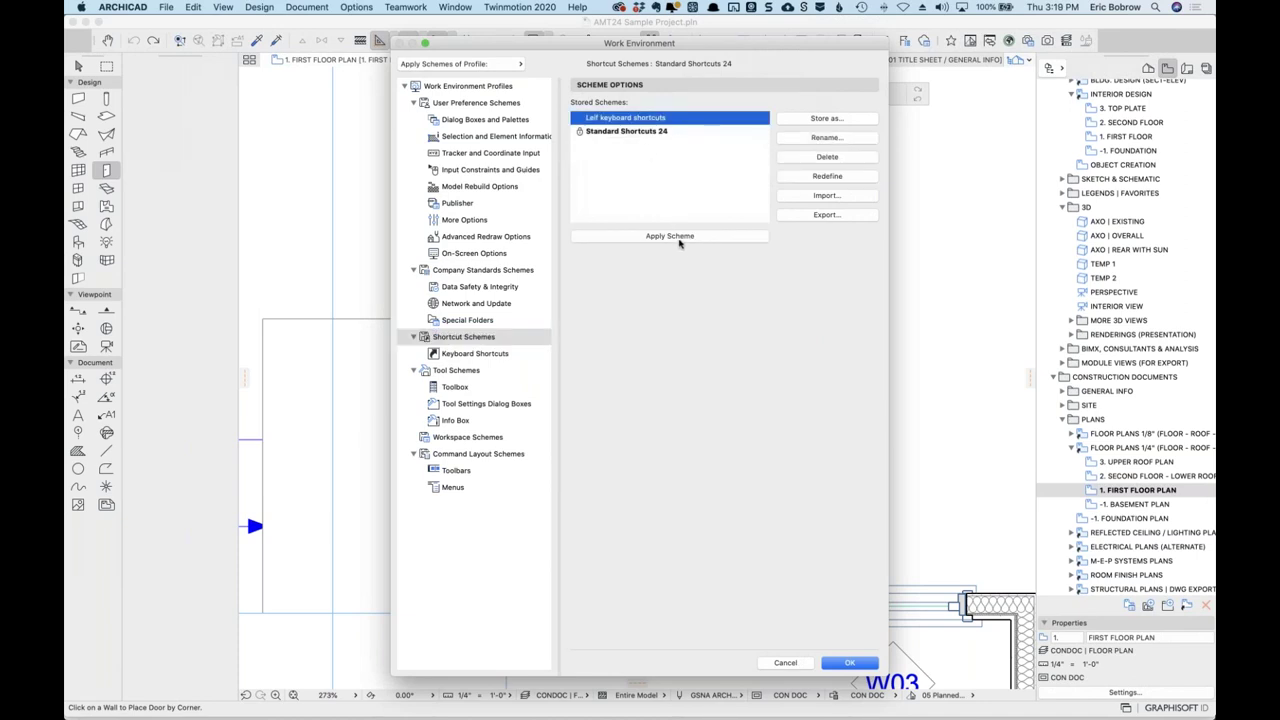
pyautogui.click(680, 240)
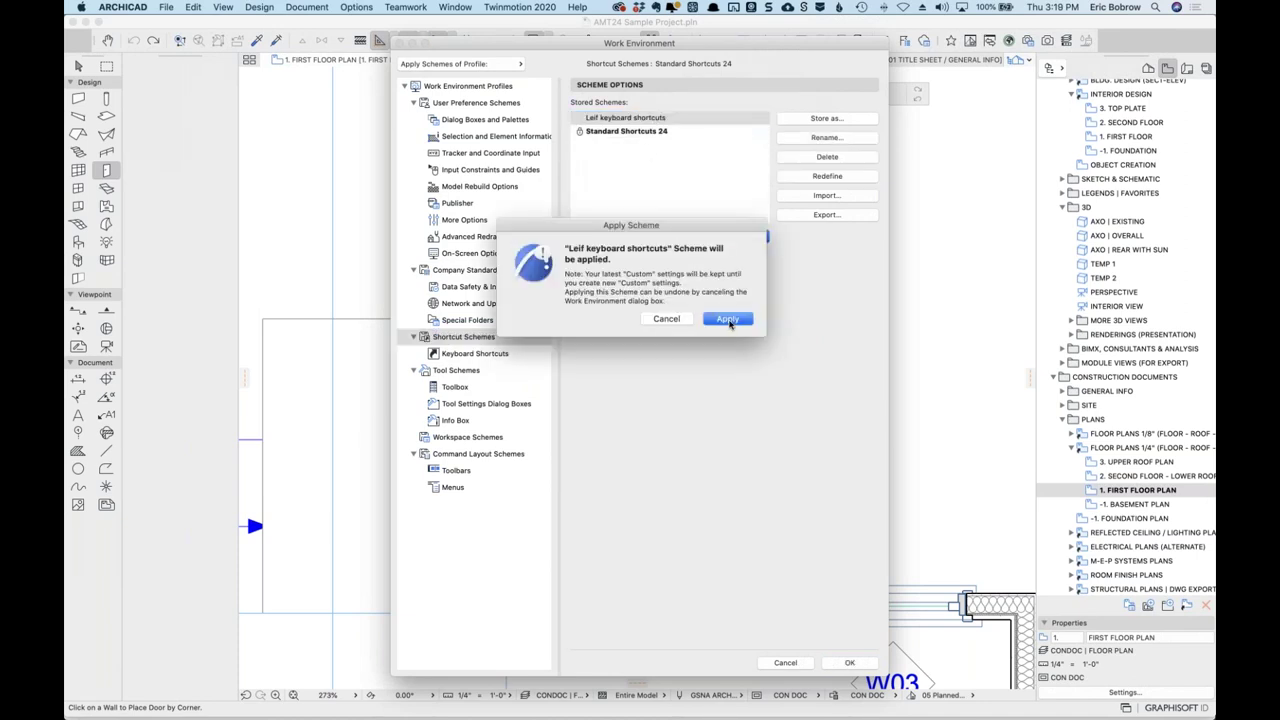
pyautogui.click(727, 318)
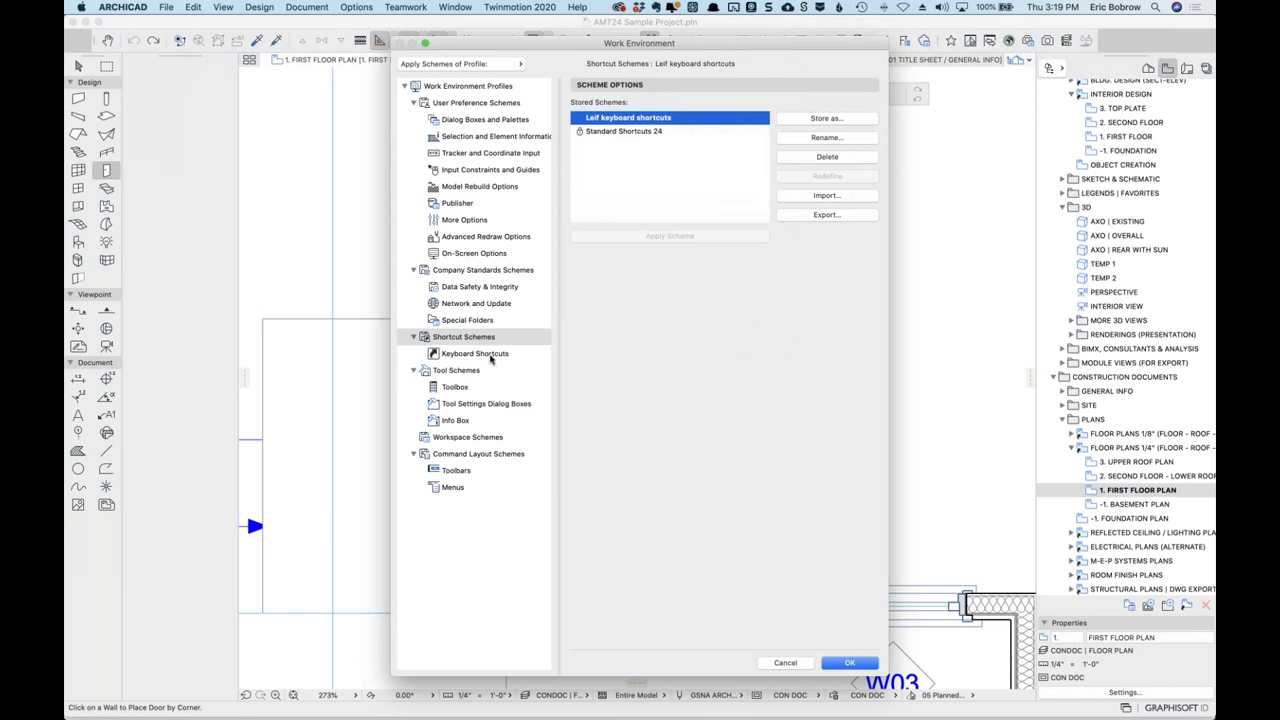
pyautogui.click(491, 356)
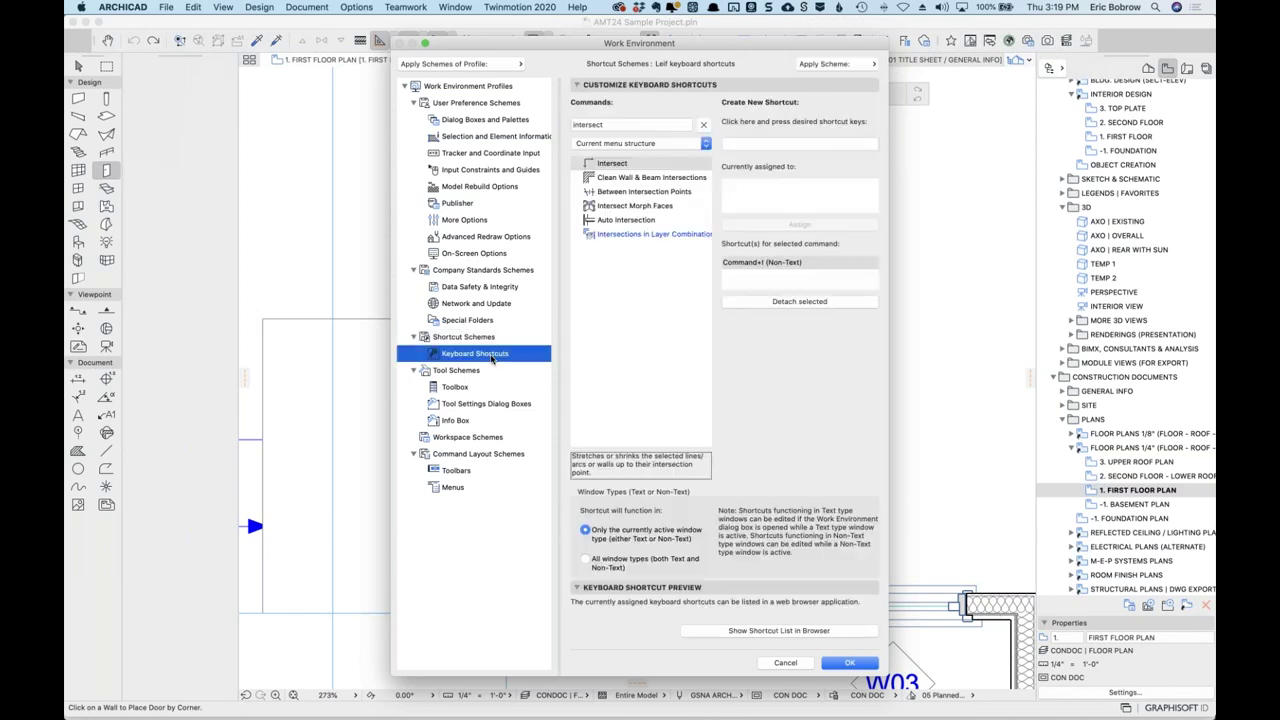
# Confirm Intersect's new shortcut, then clear the search to list all commands.
pyautogui.click(637, 177)
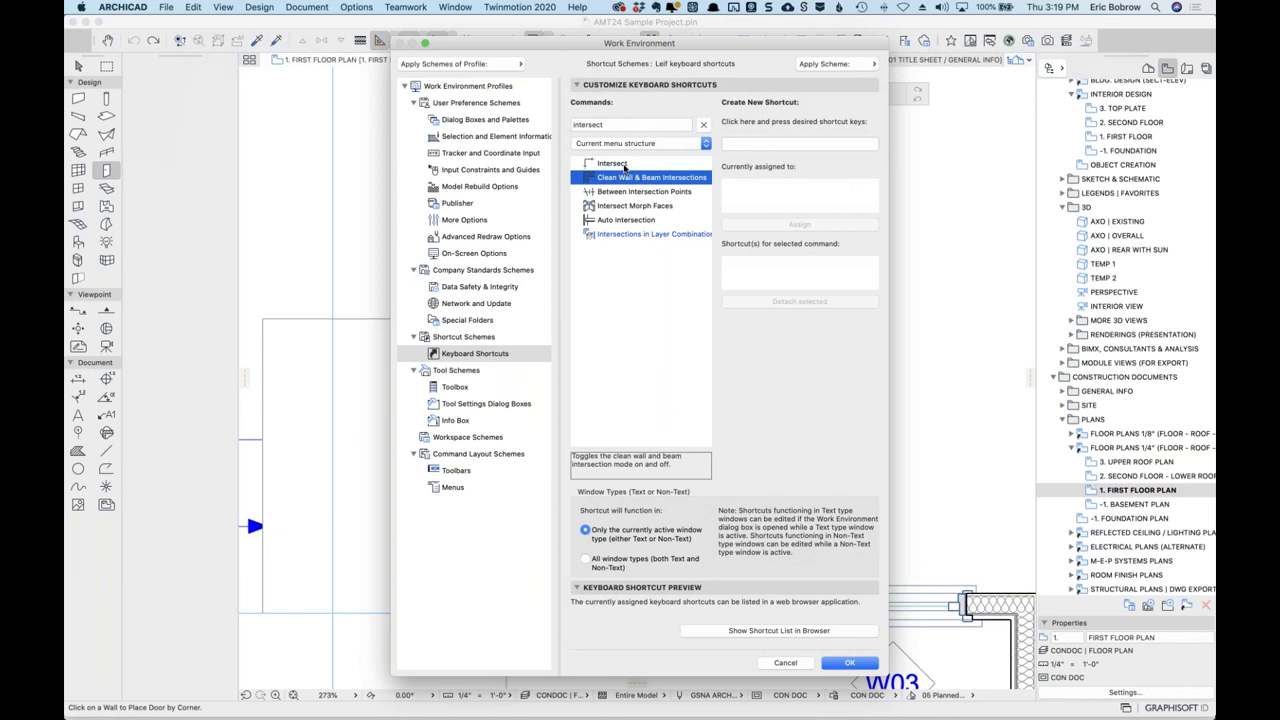
pyautogui.click(625, 165)
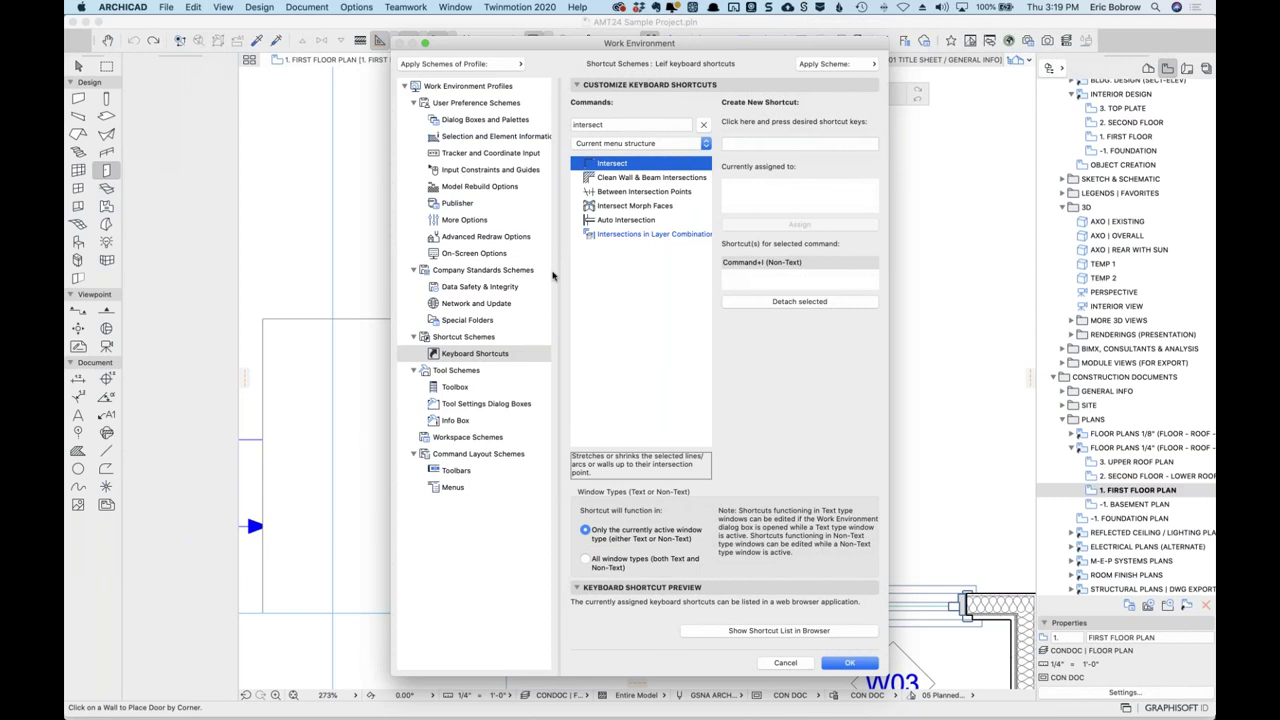
pyautogui.click(705, 126)
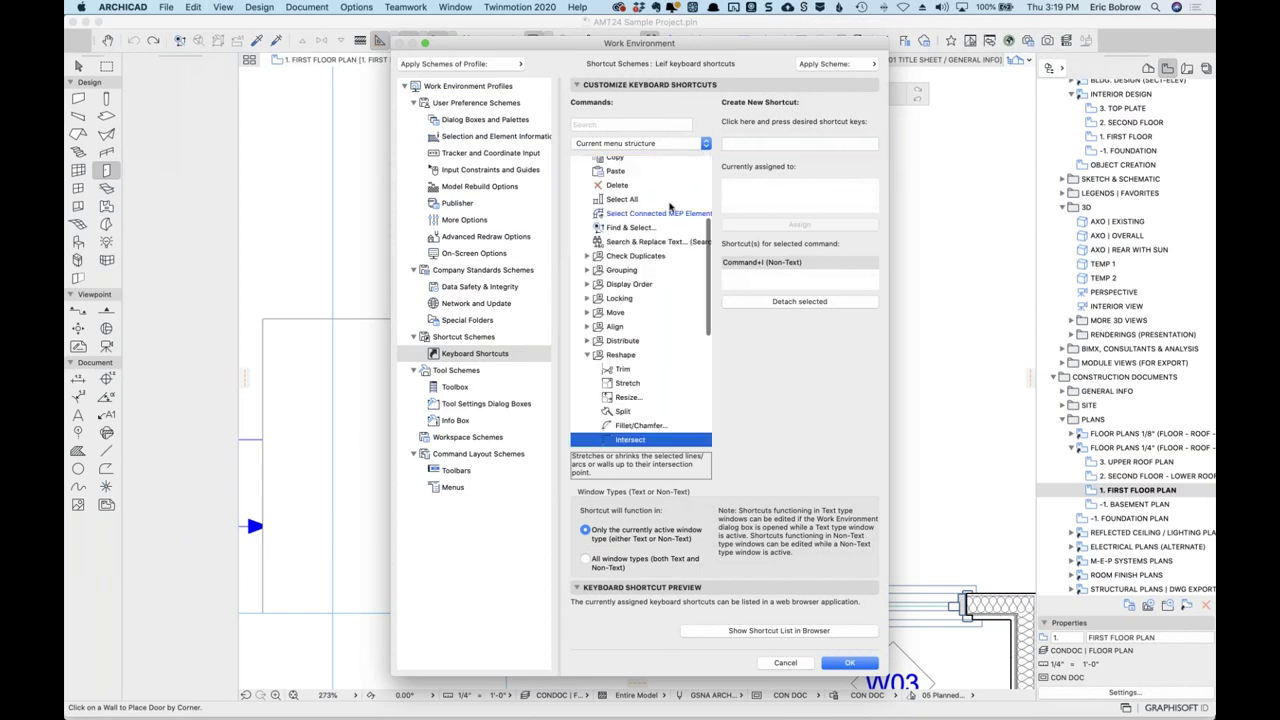
pyautogui.click(706, 145)
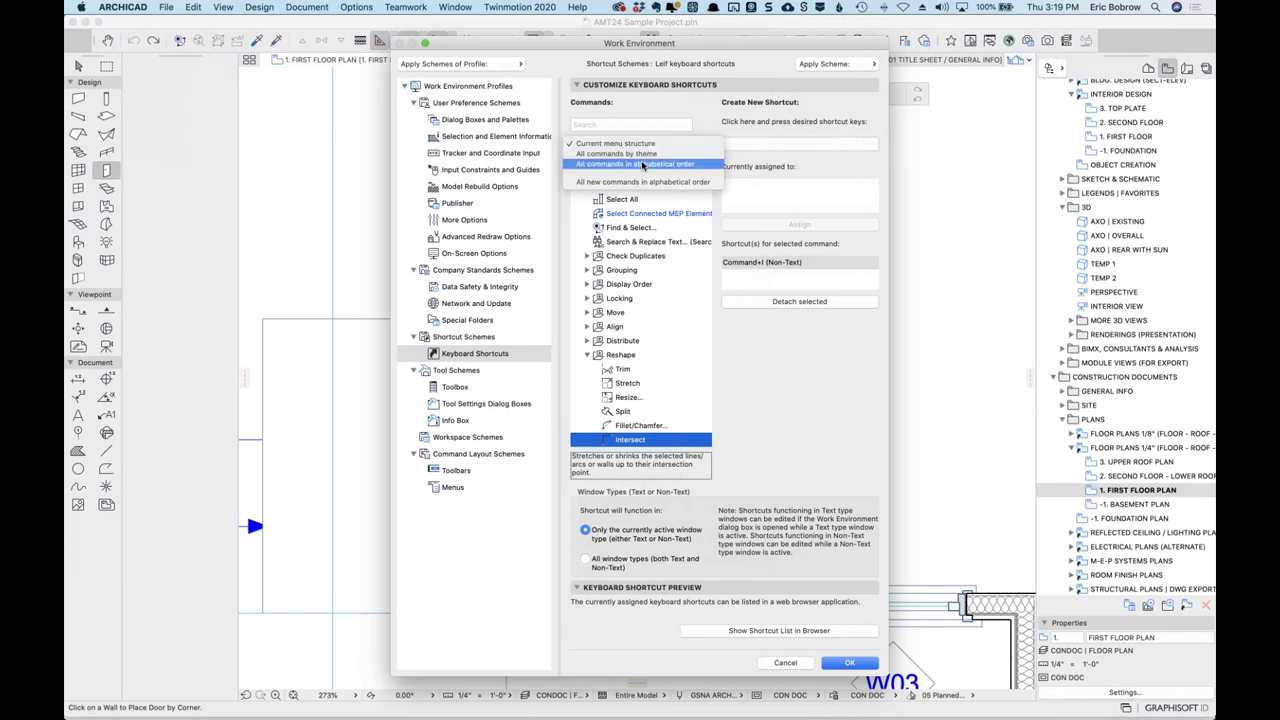
pyautogui.click(705, 117)
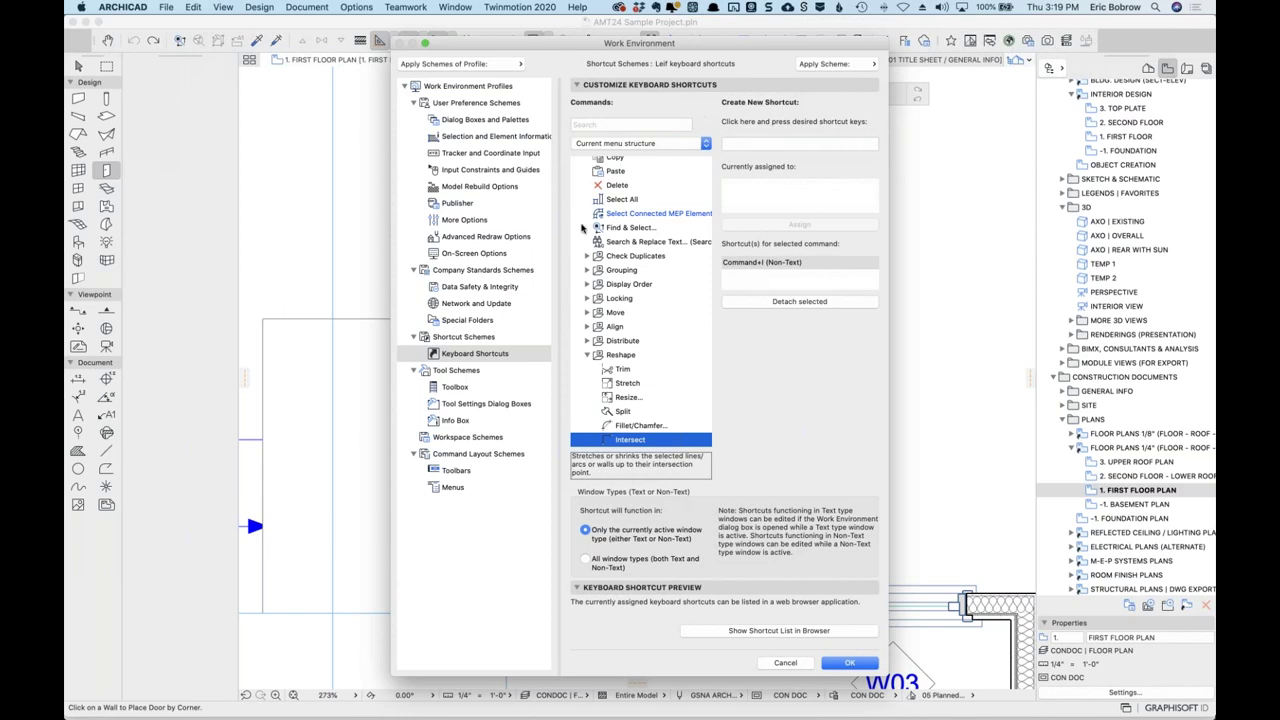
# Review the shortcut scheme options and cancel Work Environment without changes.
pyautogui.click(480, 338)
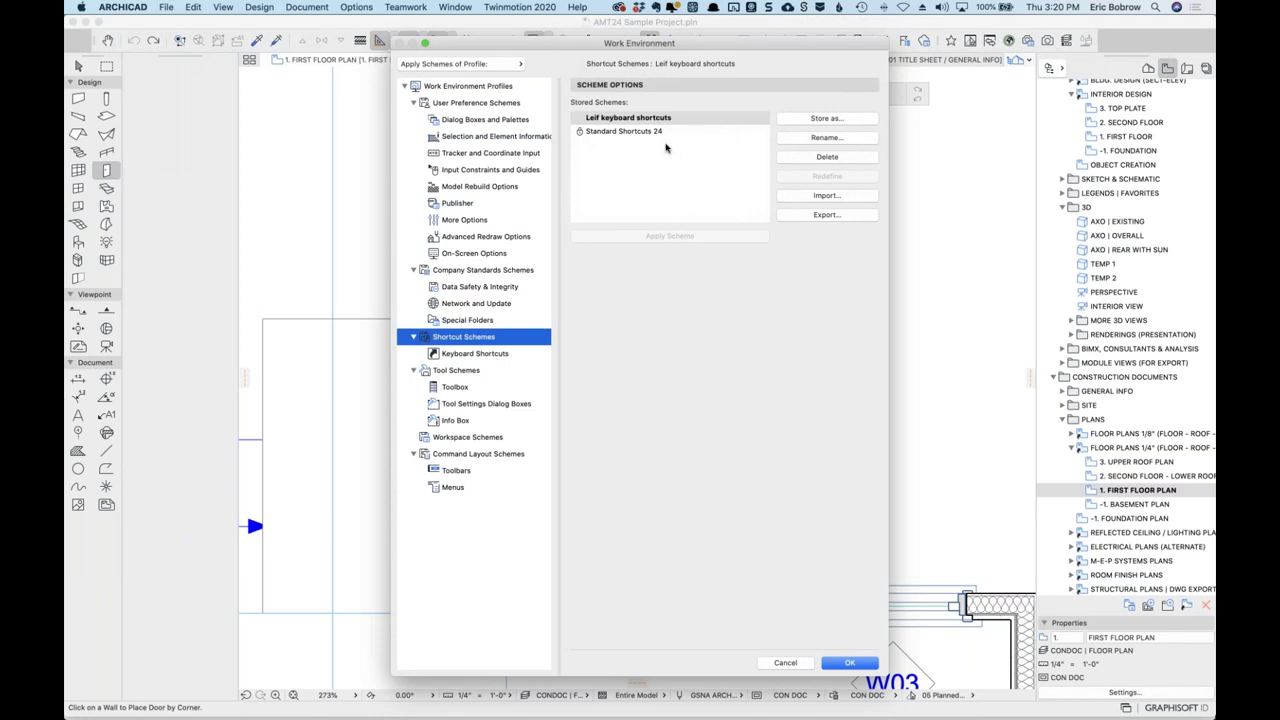
pyautogui.click(797, 664)
pyautogui.press('super+Tab')
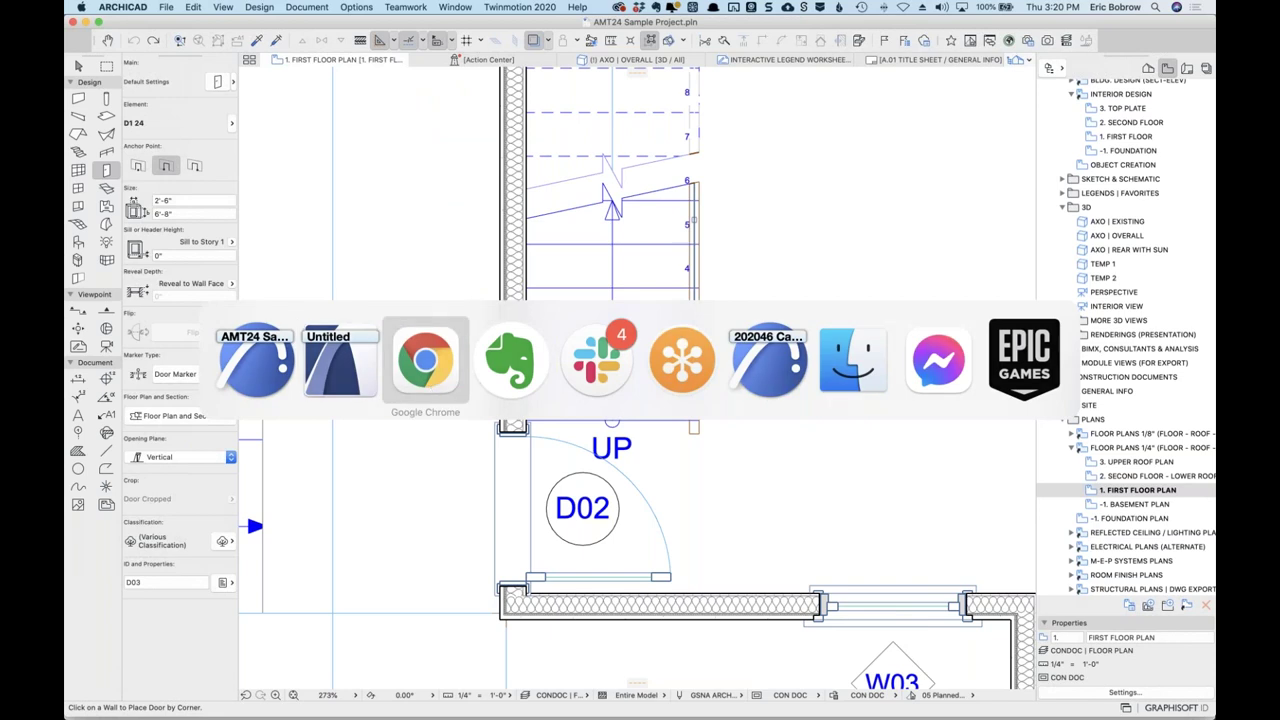
# Close the keyboard-shortcuts ticket in Freshdesk and cut its question entry from the Evernote note.
pyautogui.click(434, 387)
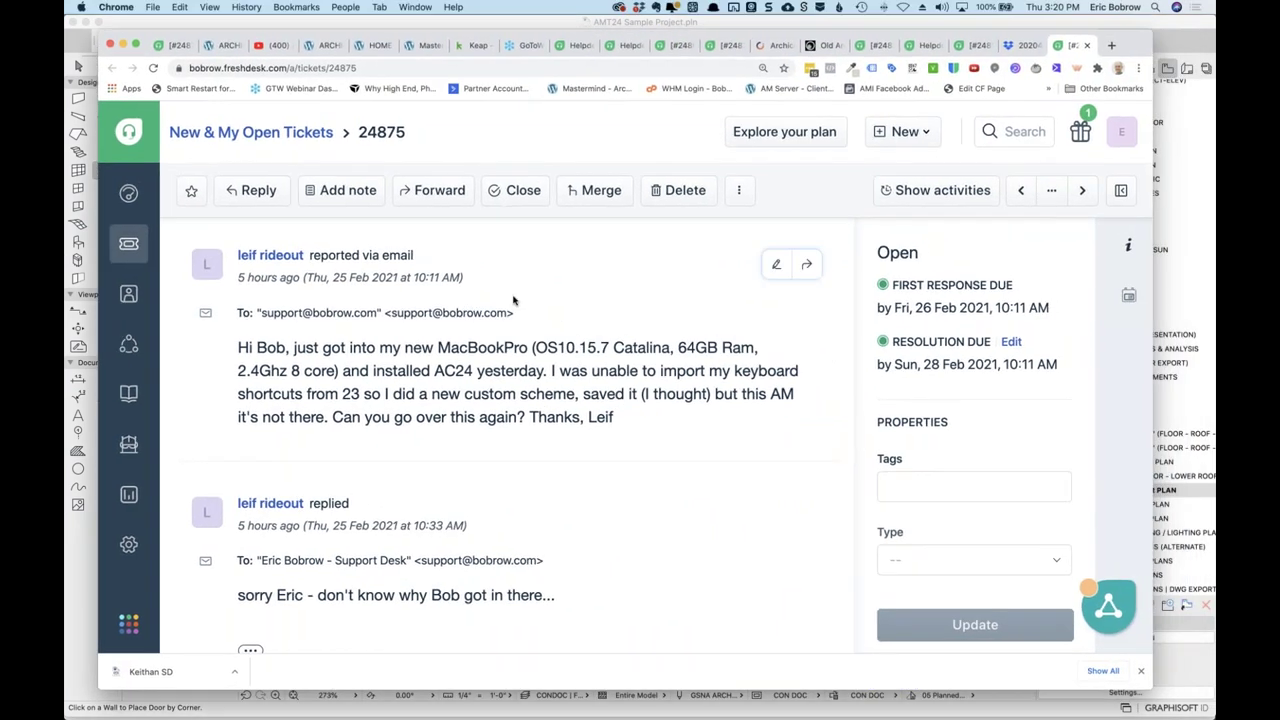
pyautogui.click(510, 190)
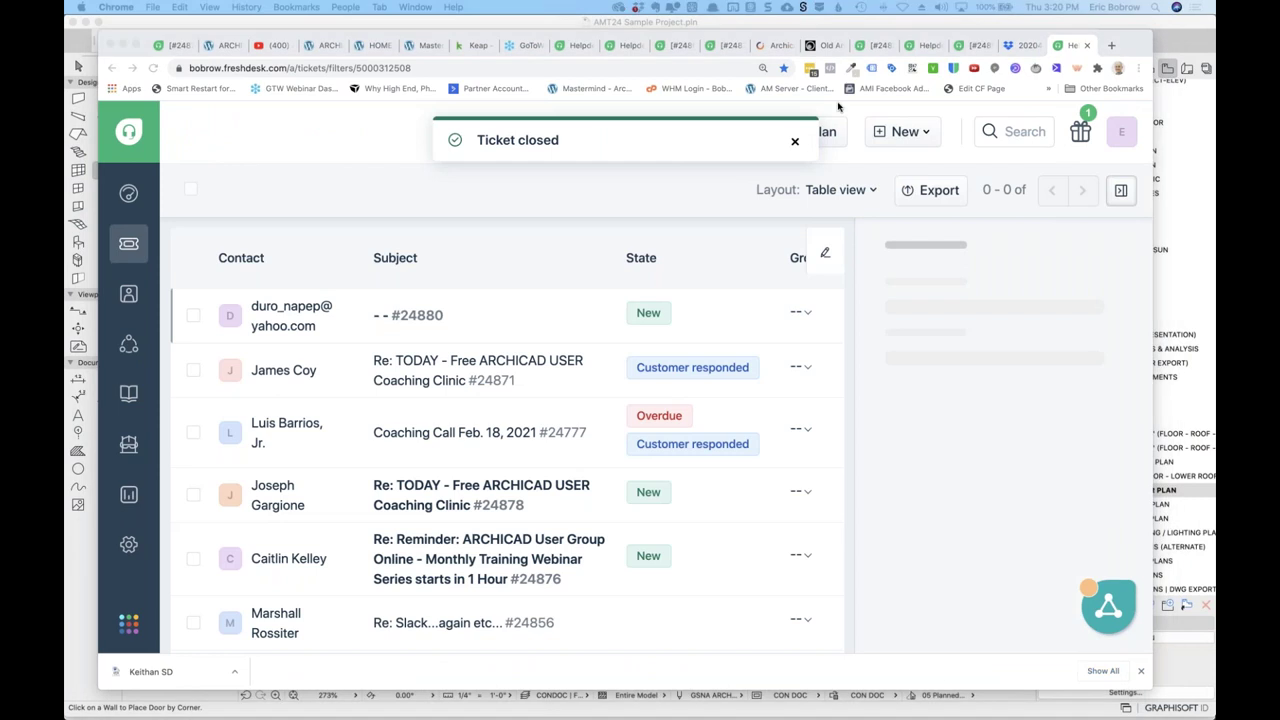
pyautogui.press('super+Tab')
pyautogui.moveTo(213, 195); pyautogui.dragTo(212, 254)
pyautogui.press('super+x')
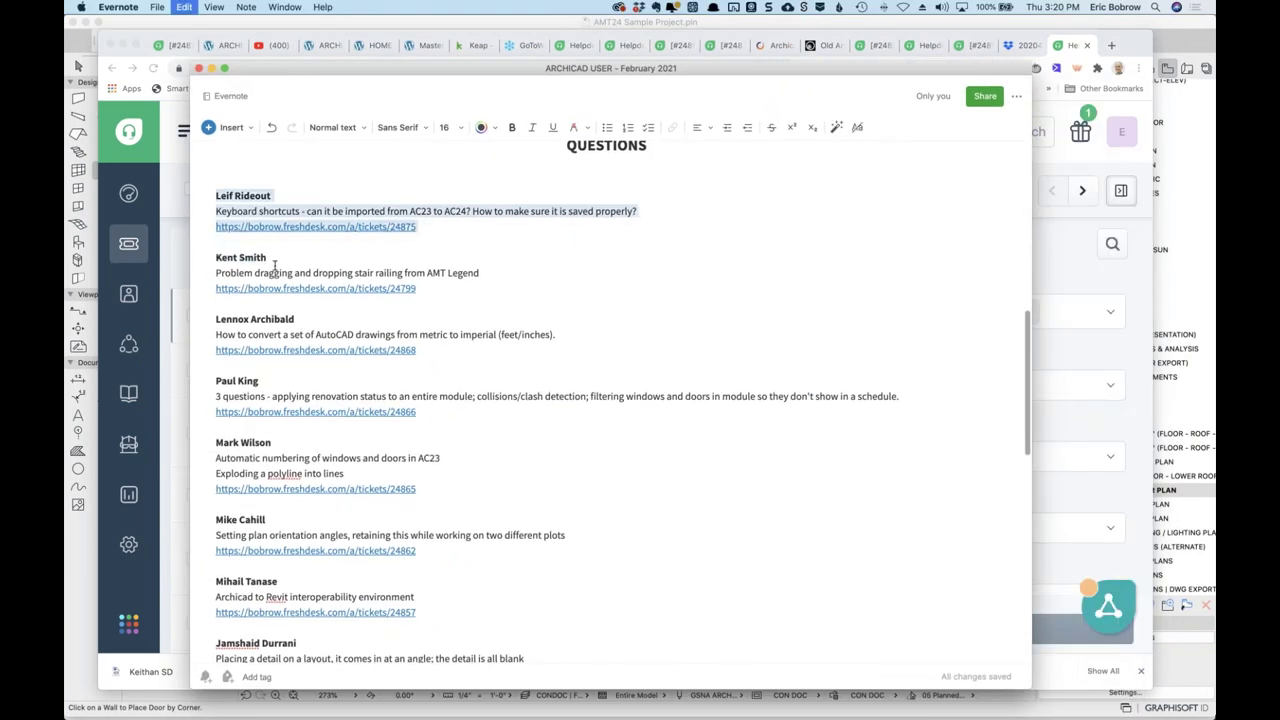
# Paste the keyboard-shortcuts entry on a new line after the last COMPLETED entry.
pyautogui.scroll(-8, 361, 310)
pyautogui.scroll(-5, 361, 310)
pyautogui.click(437, 638)
pyautogui.press('Return')
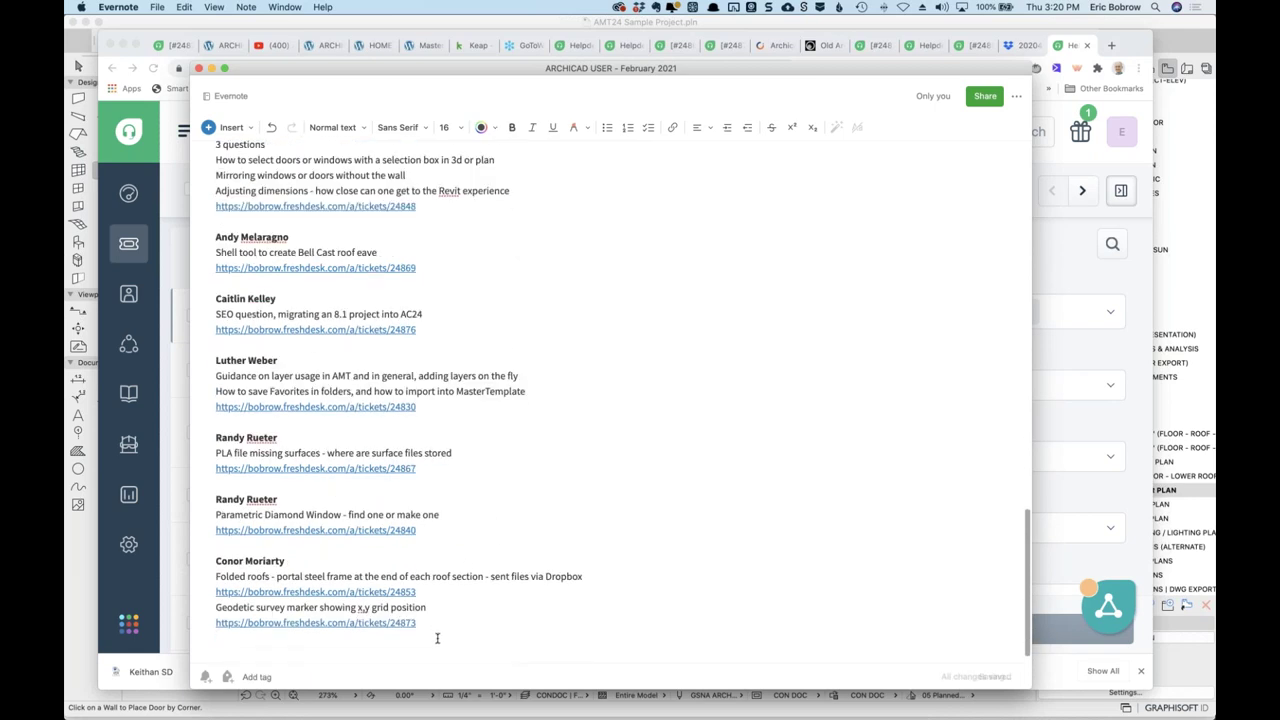
pyautogui.press('super+v')
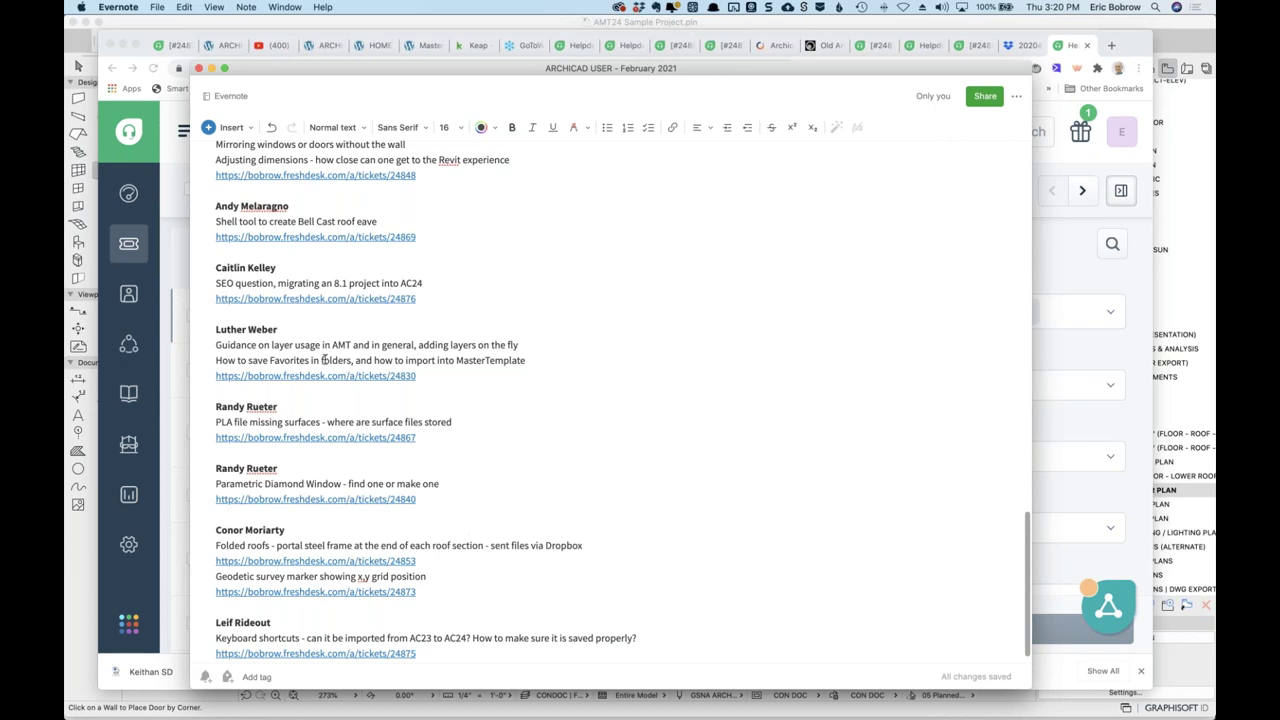
pyautogui.scroll(8, 600, 273)
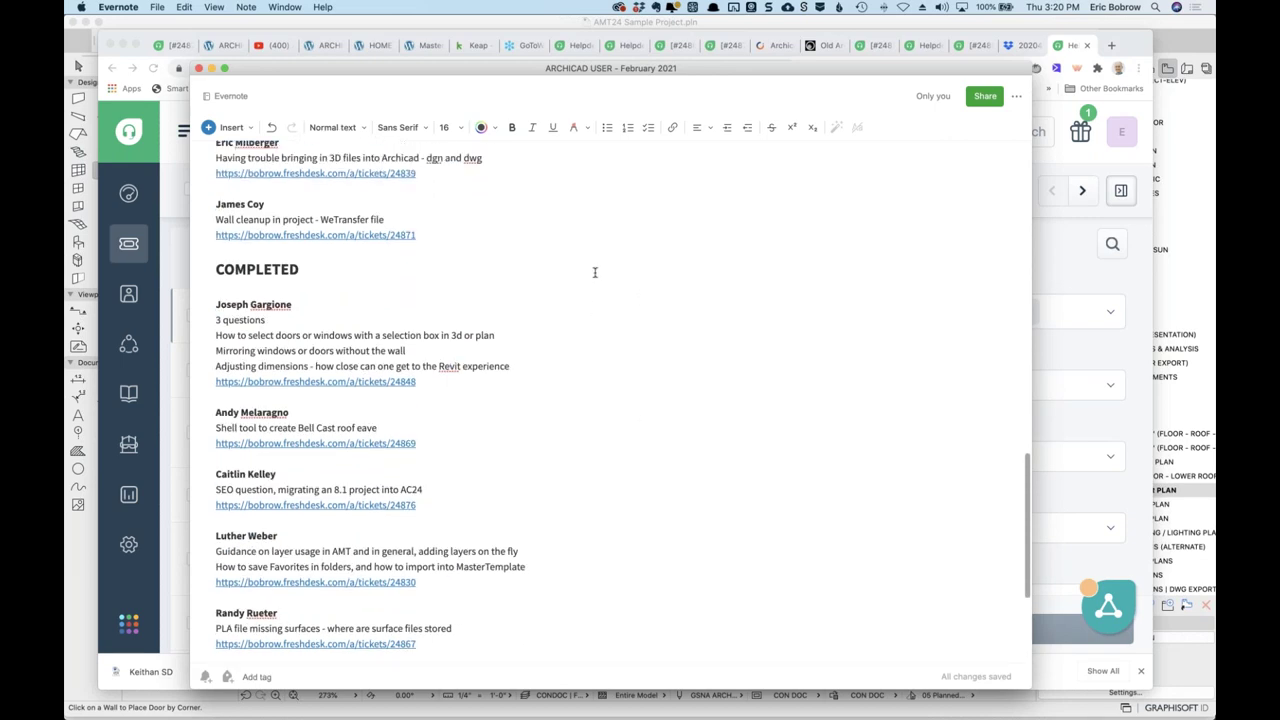
pyautogui.scroll(5, 600, 273)
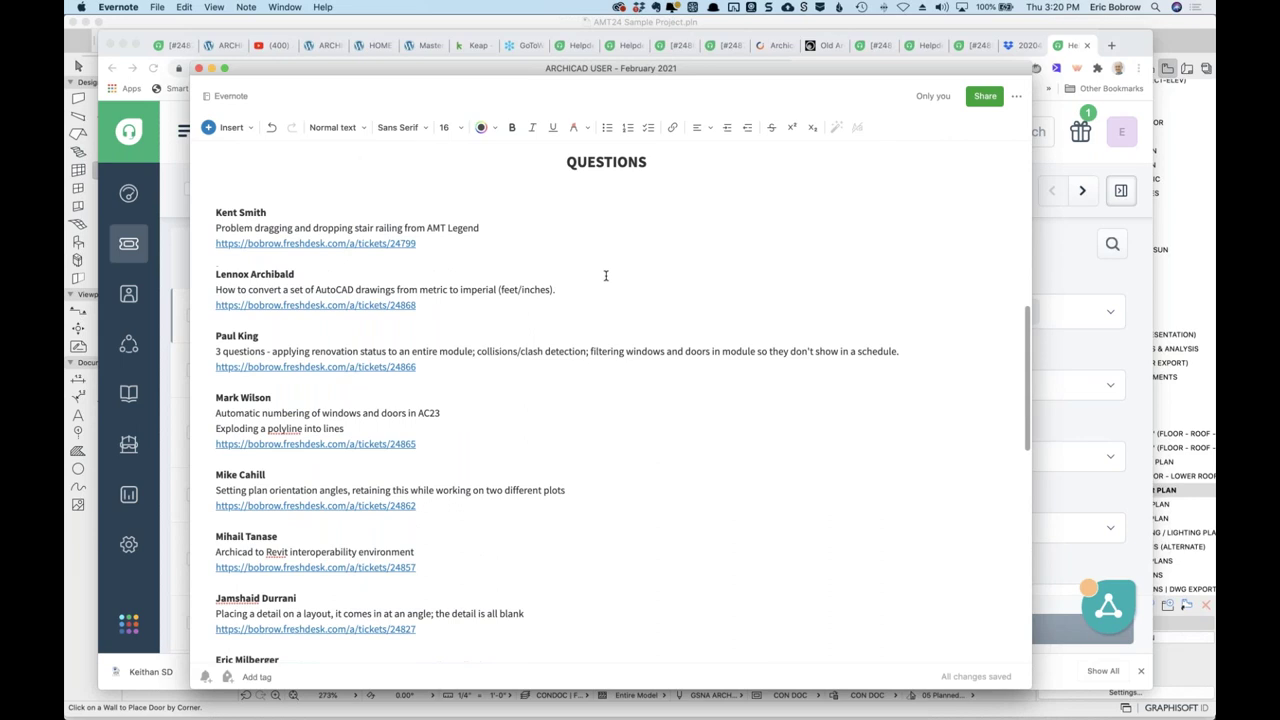
pyautogui.scroll(-1, 605, 273)
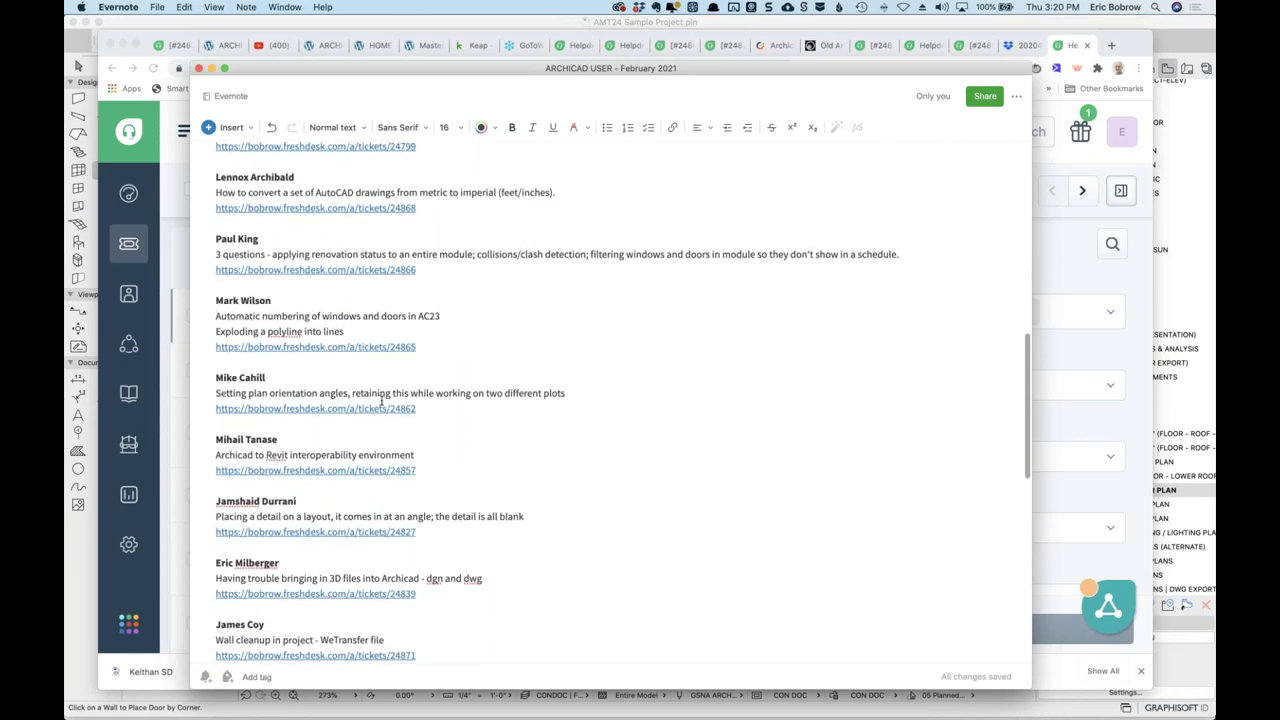
pyautogui.scroll(-2, 376, 596)
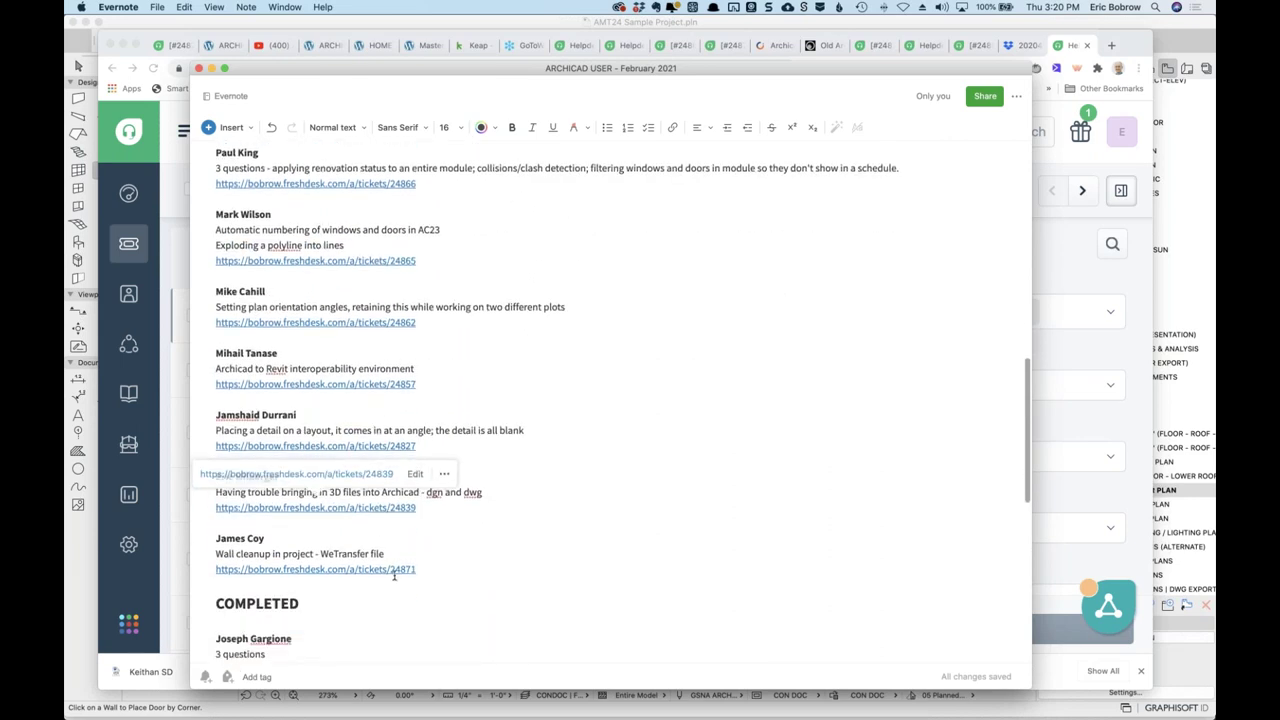
pyautogui.scroll(3, 509, 472)
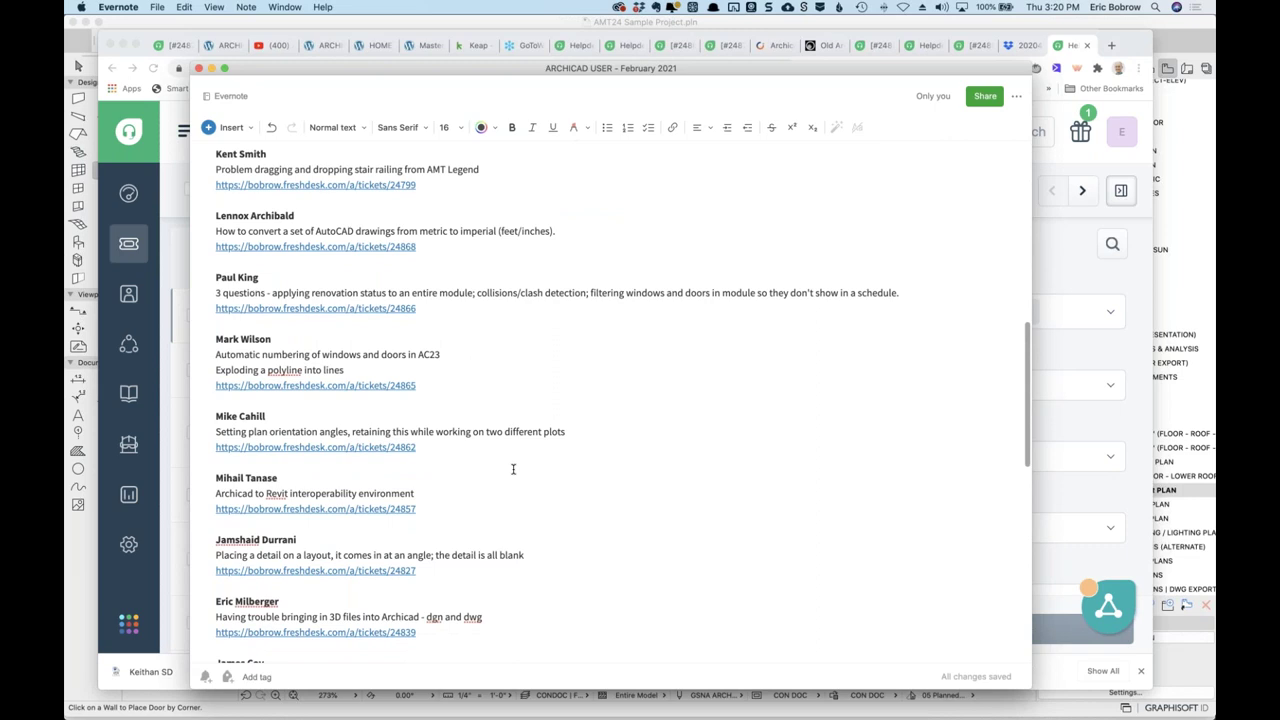
pyautogui.moveTo(315, 385)
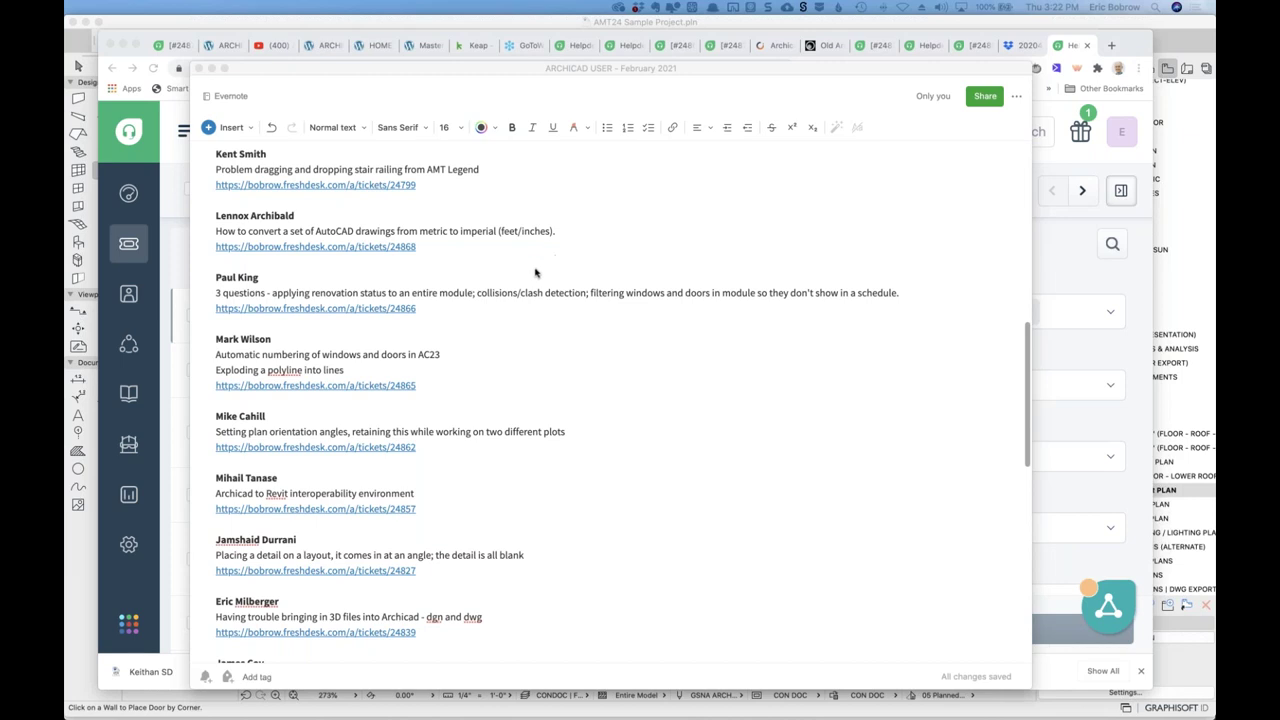
pyautogui.scroll(1, 534, 271)
pyautogui.scroll(3, 534, 270)
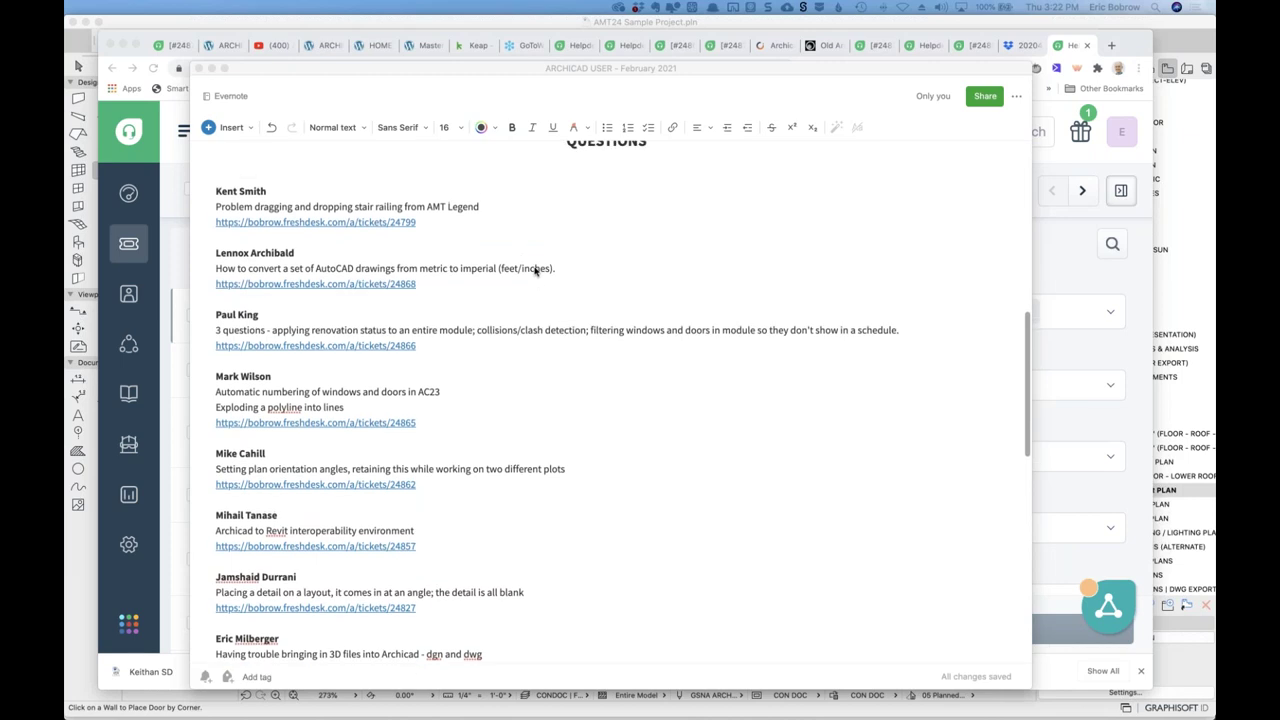
pyautogui.scroll(-4, 534, 270)
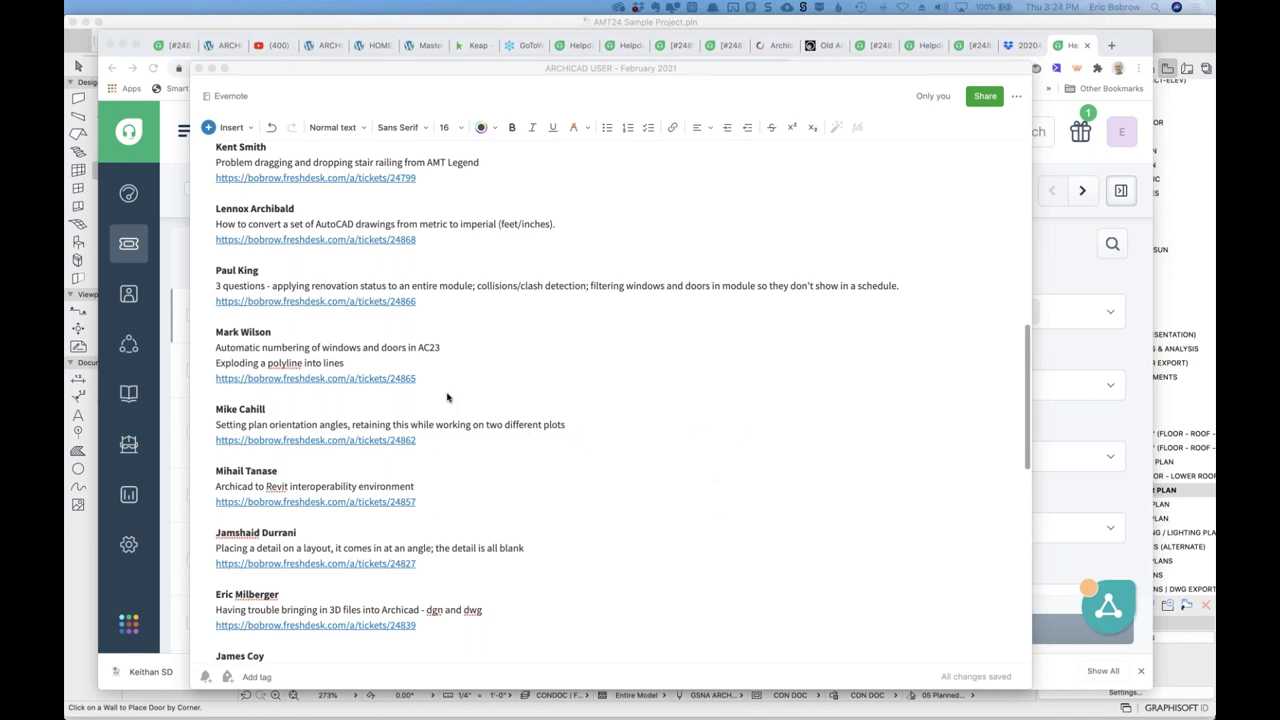
# Open and read the ticket about plotting plans at 45 and 100 degrees, then return to Evernote.
pyautogui.click(380, 442)
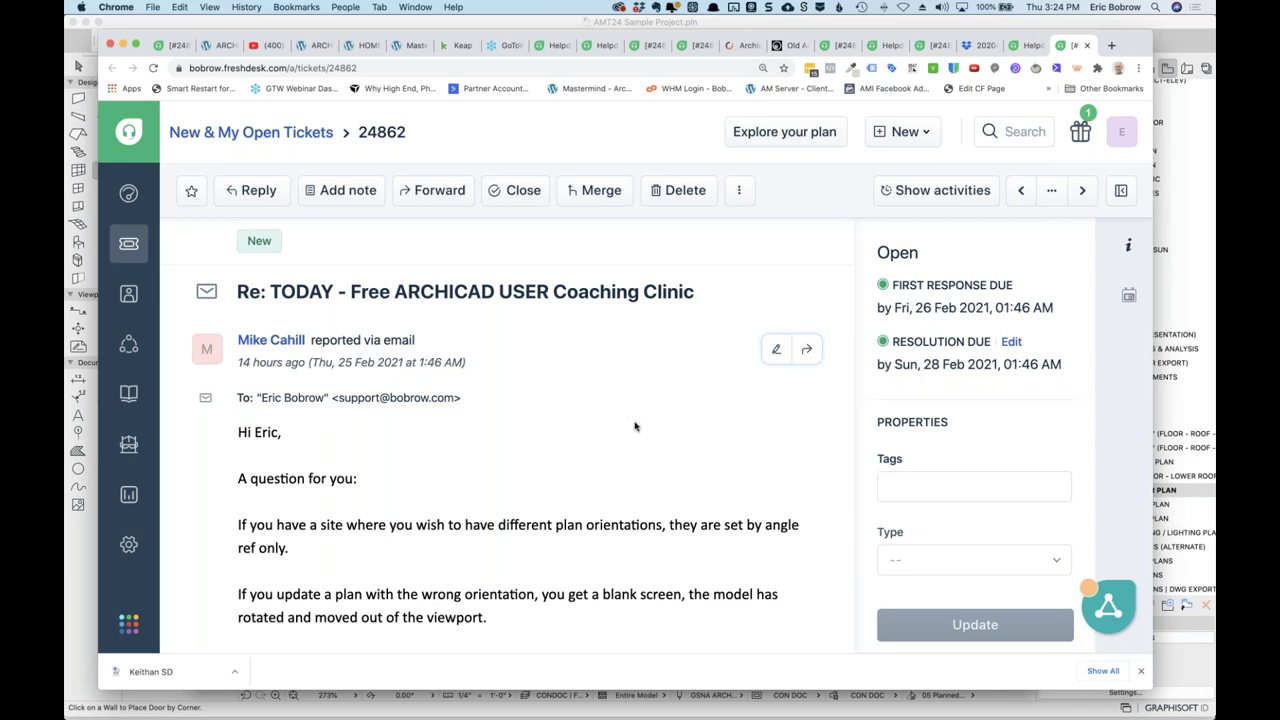
pyautogui.scroll(-3, 634, 427)
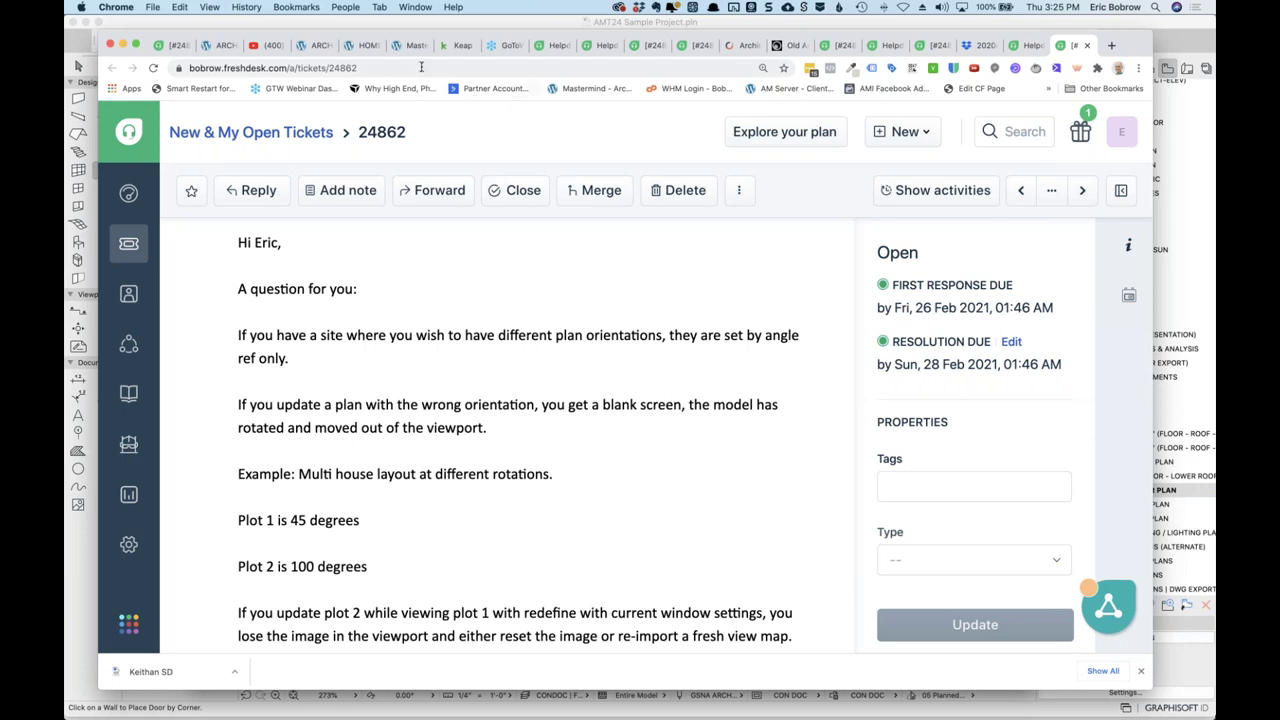
pyautogui.press('super+grave')
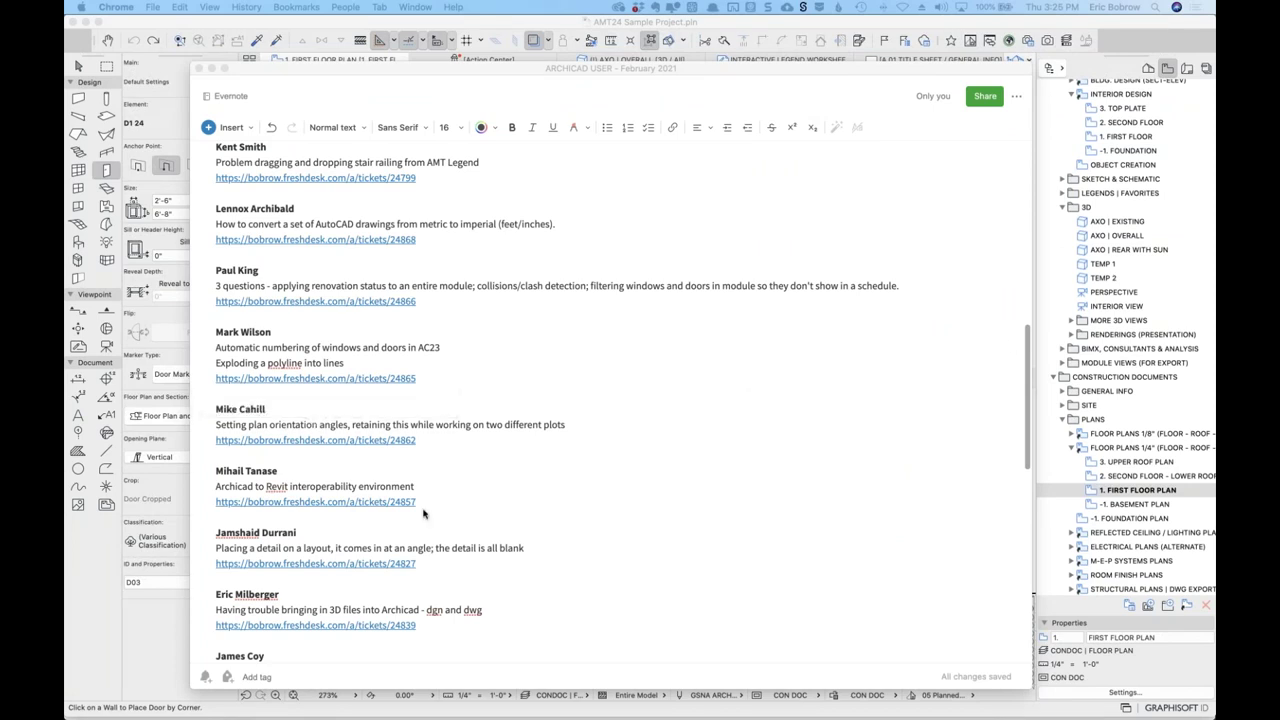
# Bring ARCHICAD forward and switch to the other ARCHICAD 24 project.
pyautogui.click(147, 659)
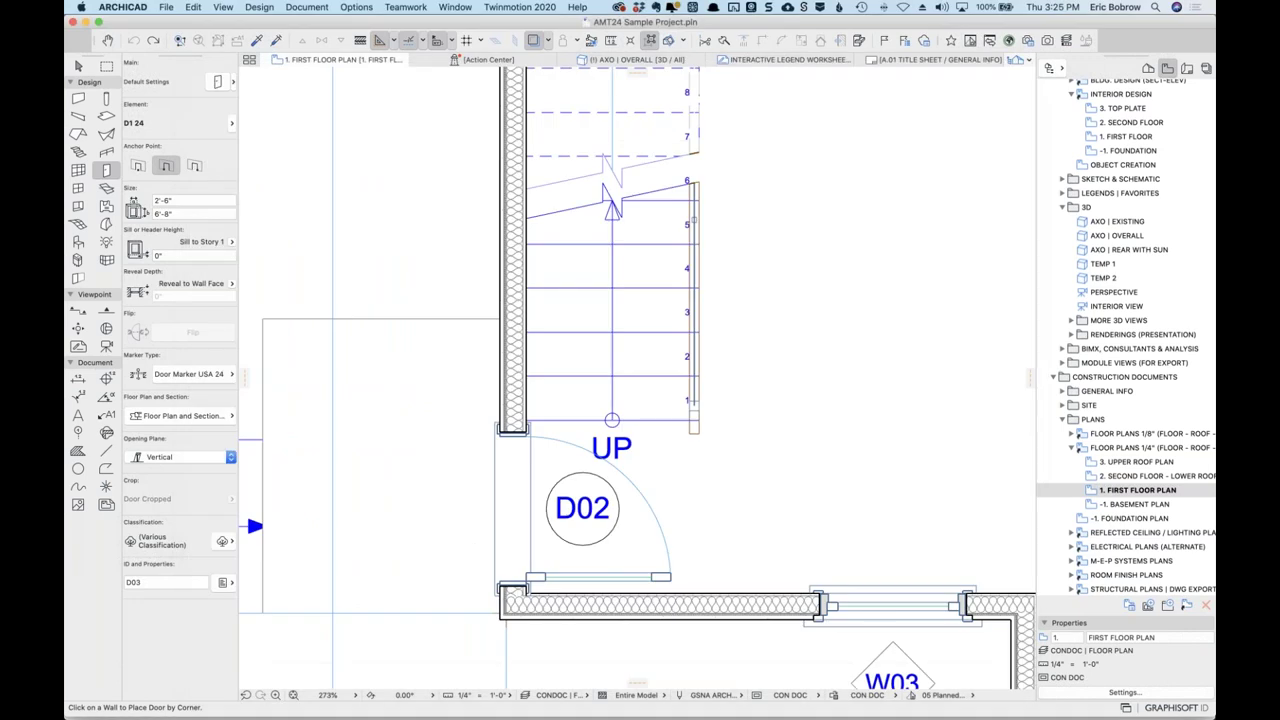
pyautogui.press('super+Tab')
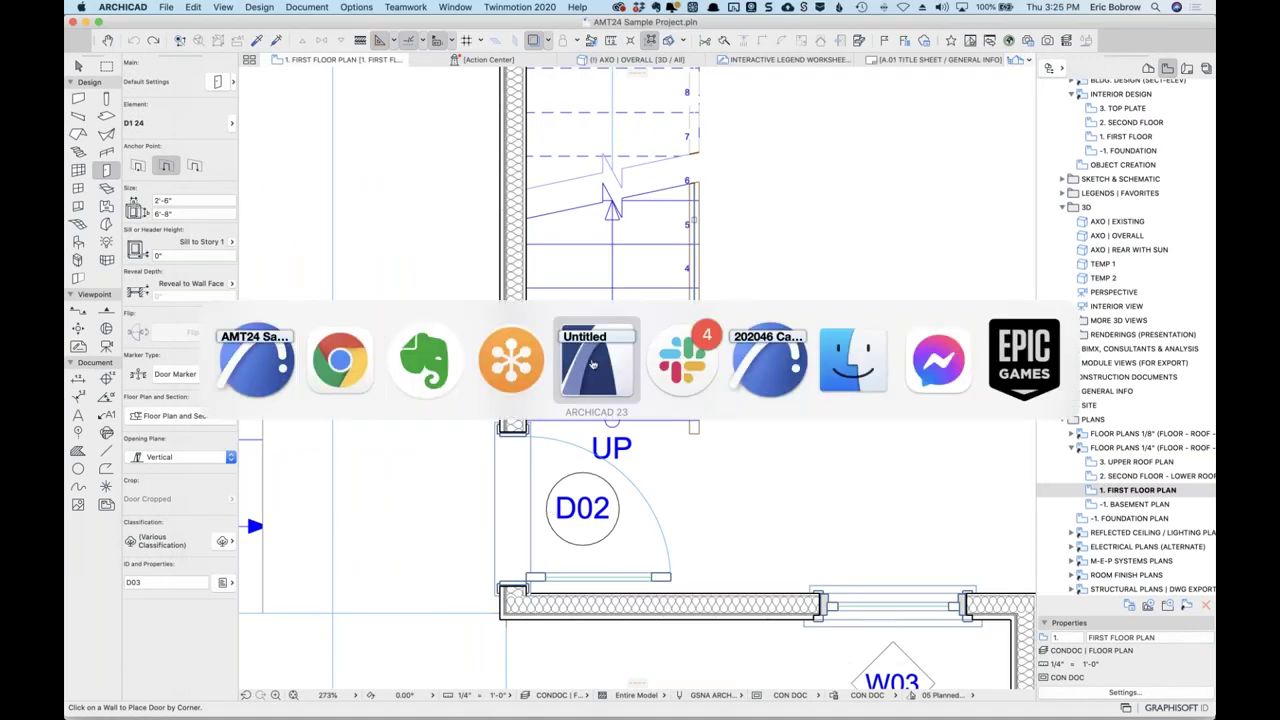
pyautogui.click(783, 369)
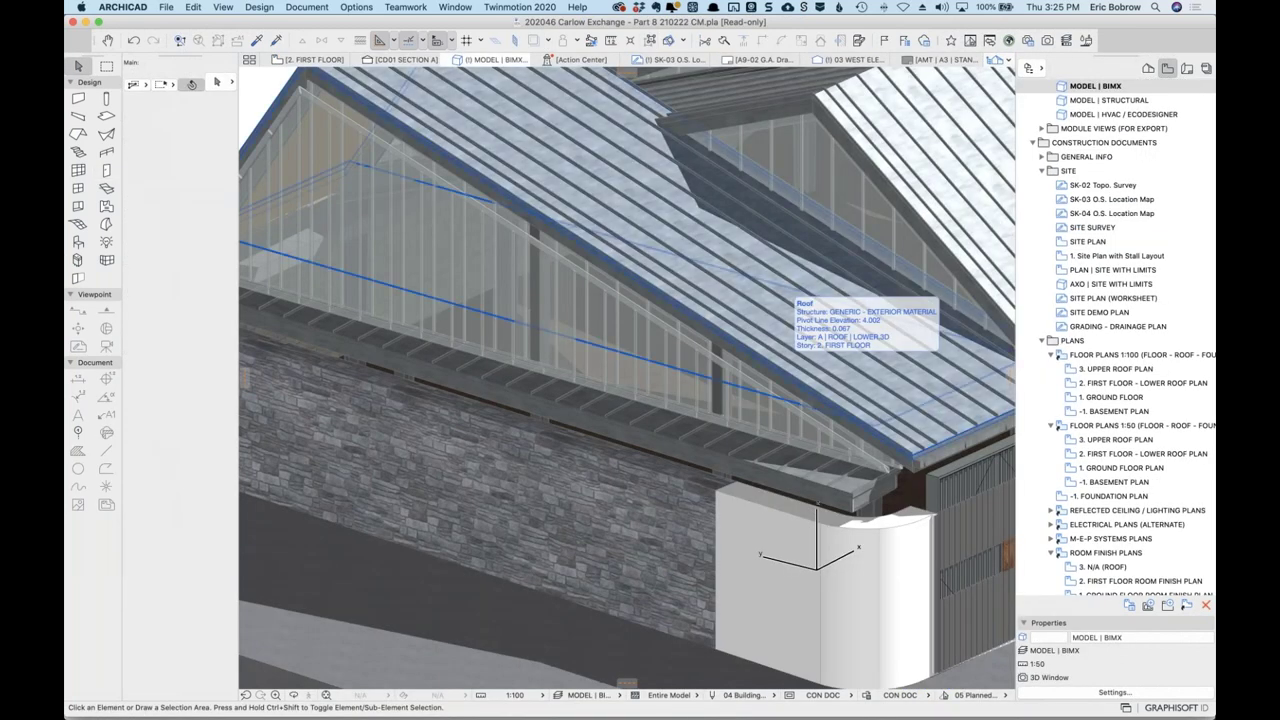
pyautogui.click(166, 7)
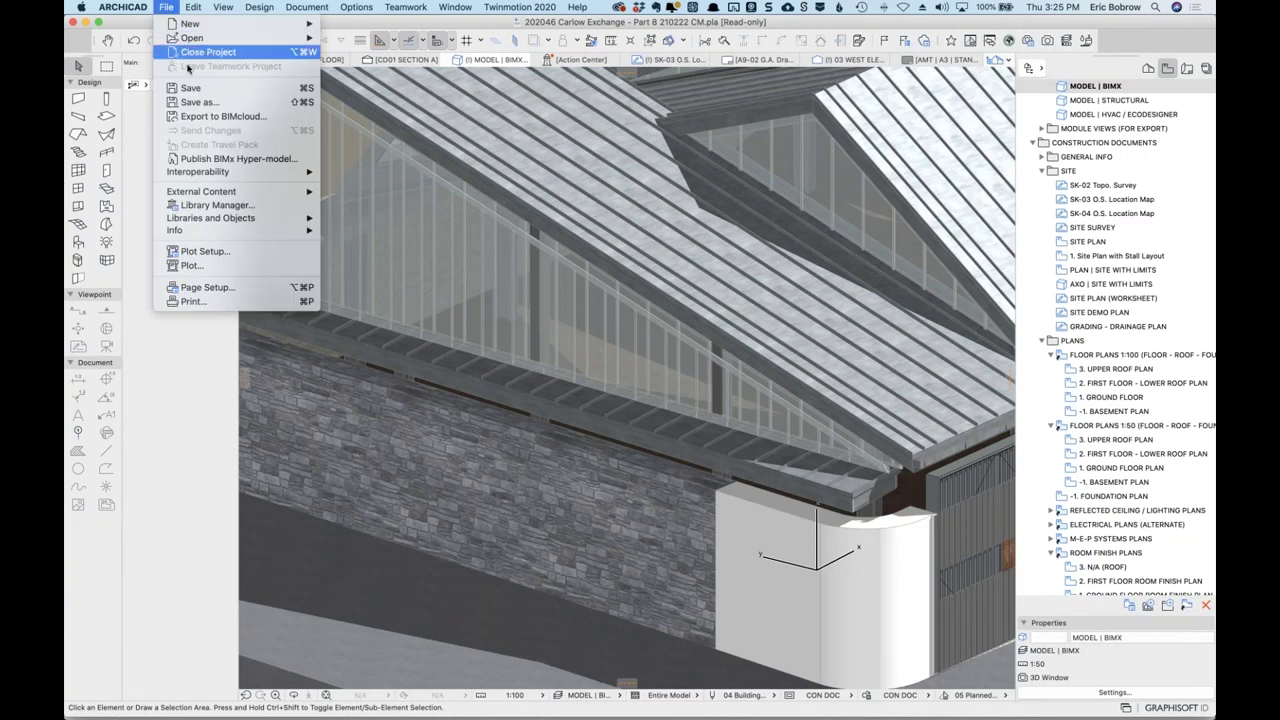
pyautogui.click(195, 103)
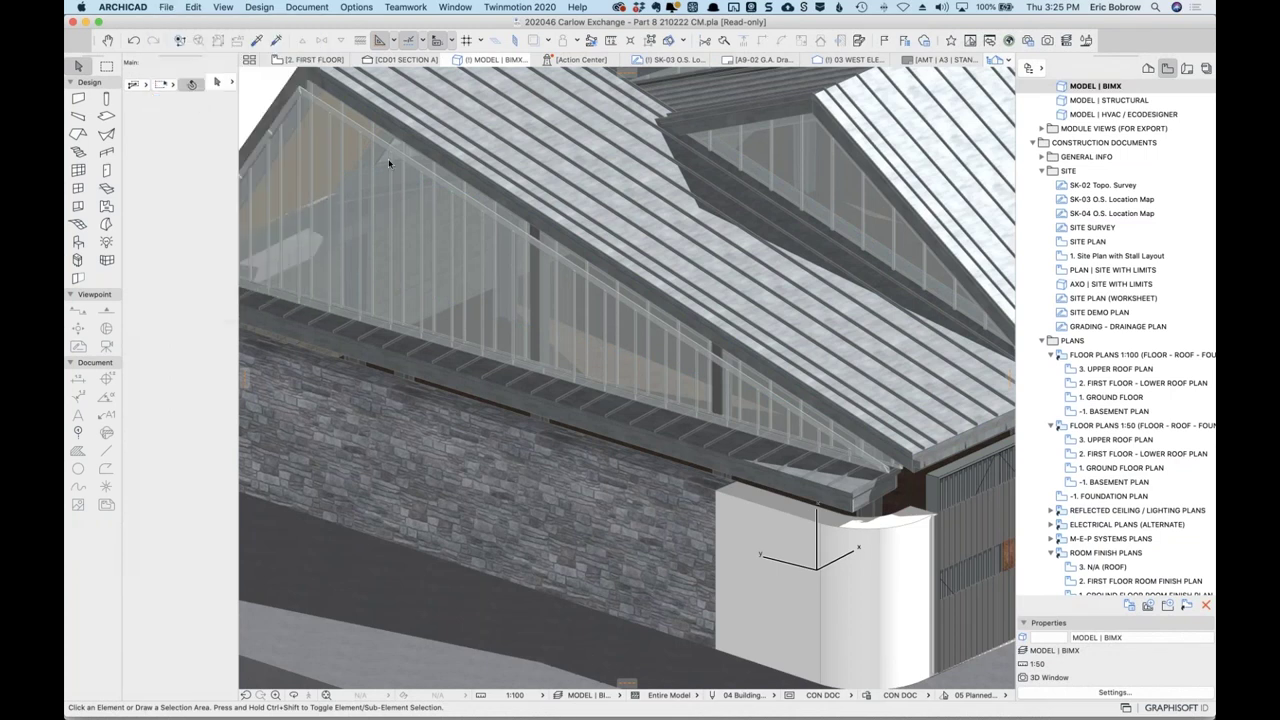
# Save a project copy to Downloads, named with the client's name plus '- after coaching session'.
pyautogui.click(707, 142)
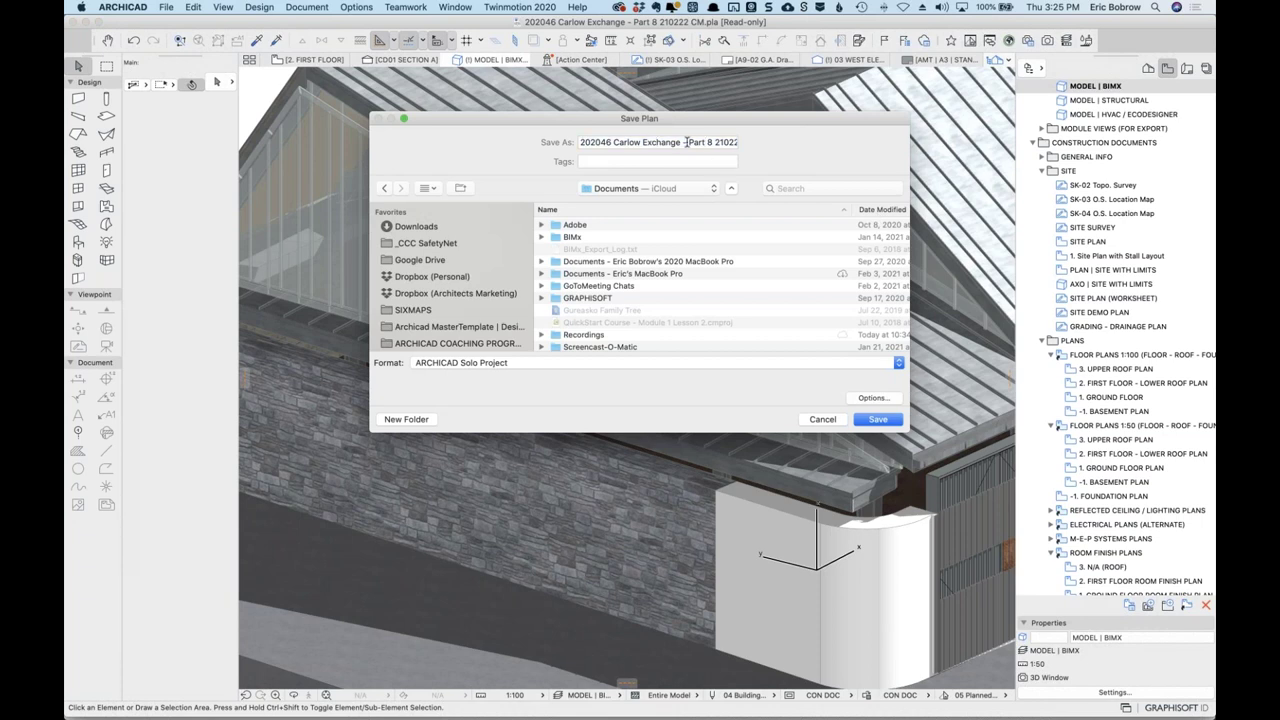
pyautogui.moveTo(688, 142); pyautogui.dragTo(808, 154)
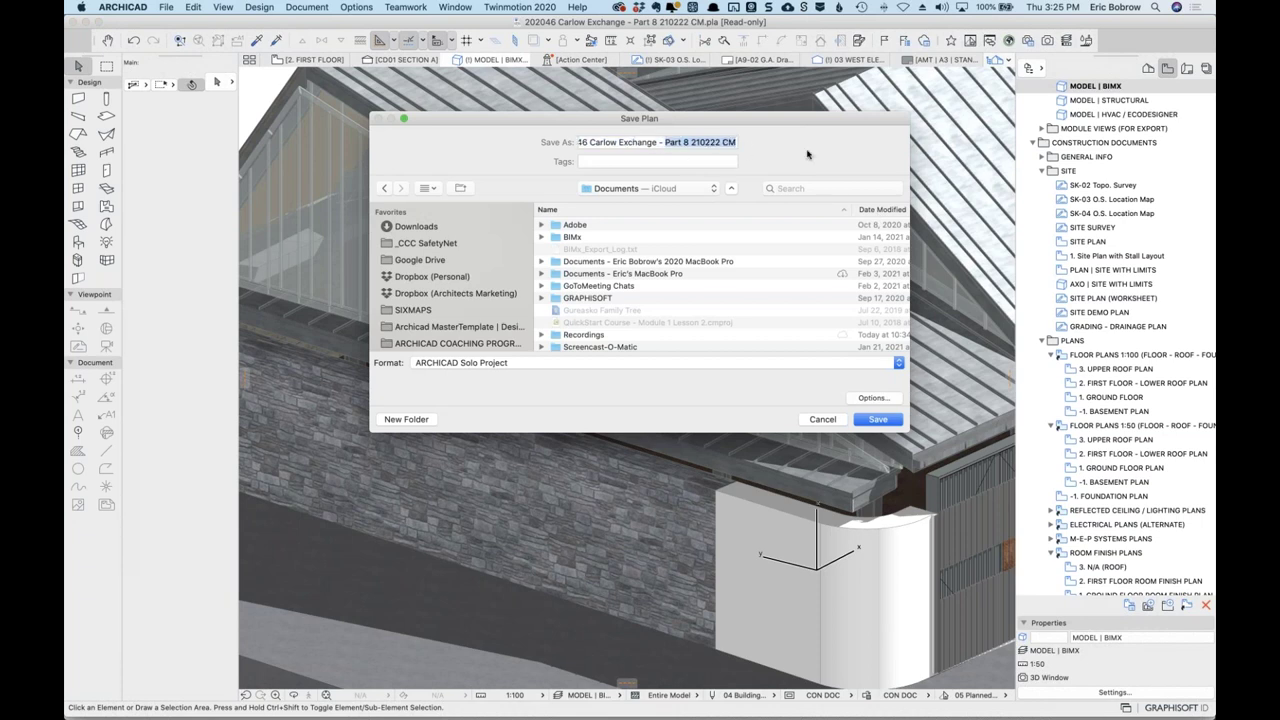
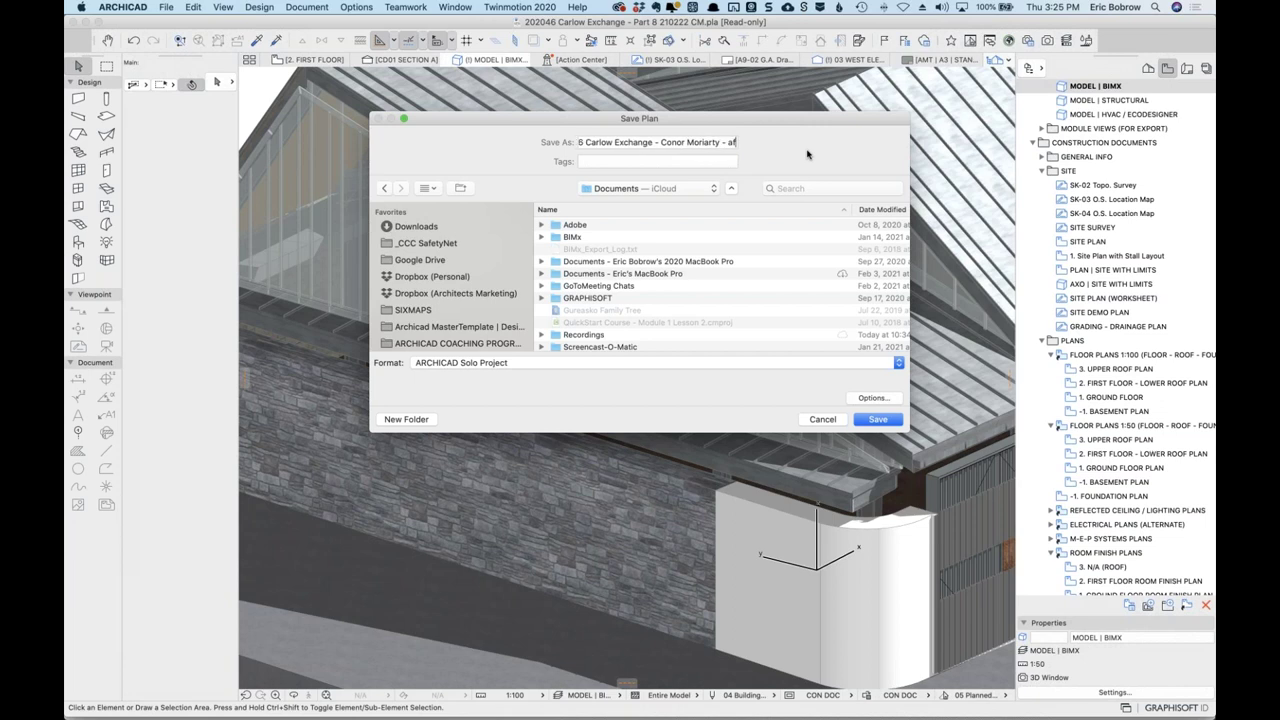
pyautogui.write('ter coaching')
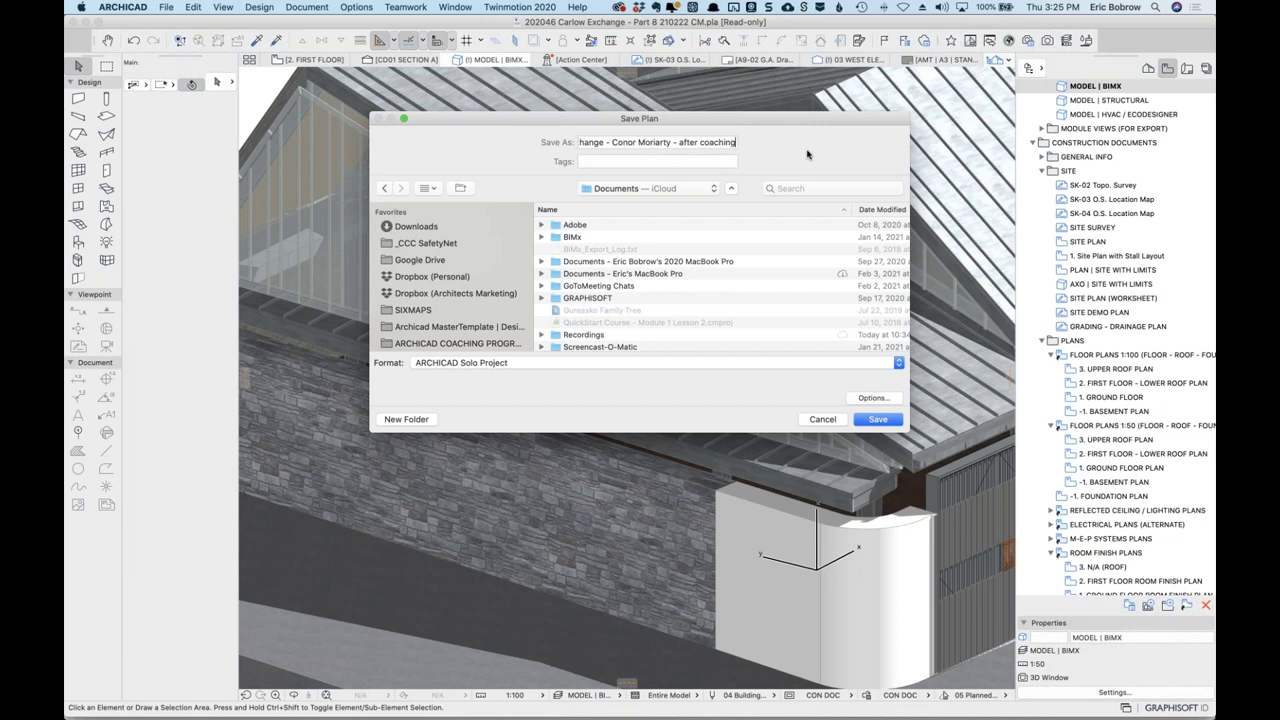
pyautogui.write(' session')
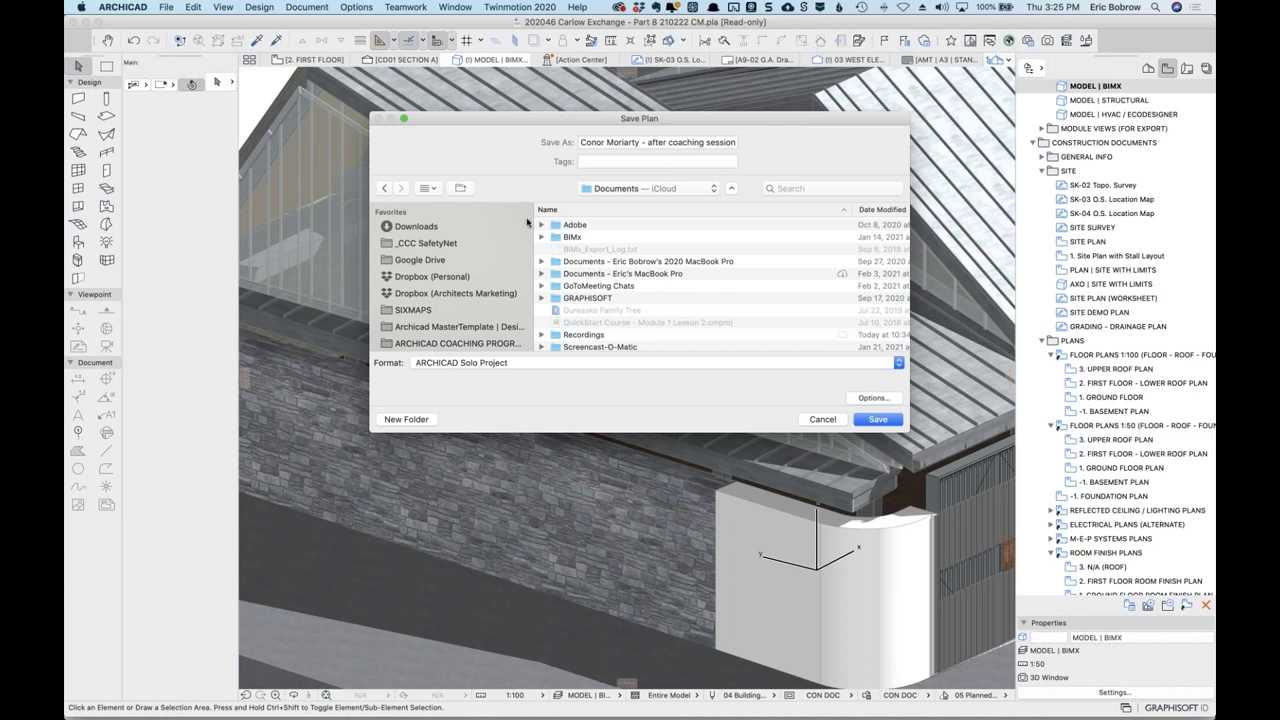
pyautogui.click(424, 230)
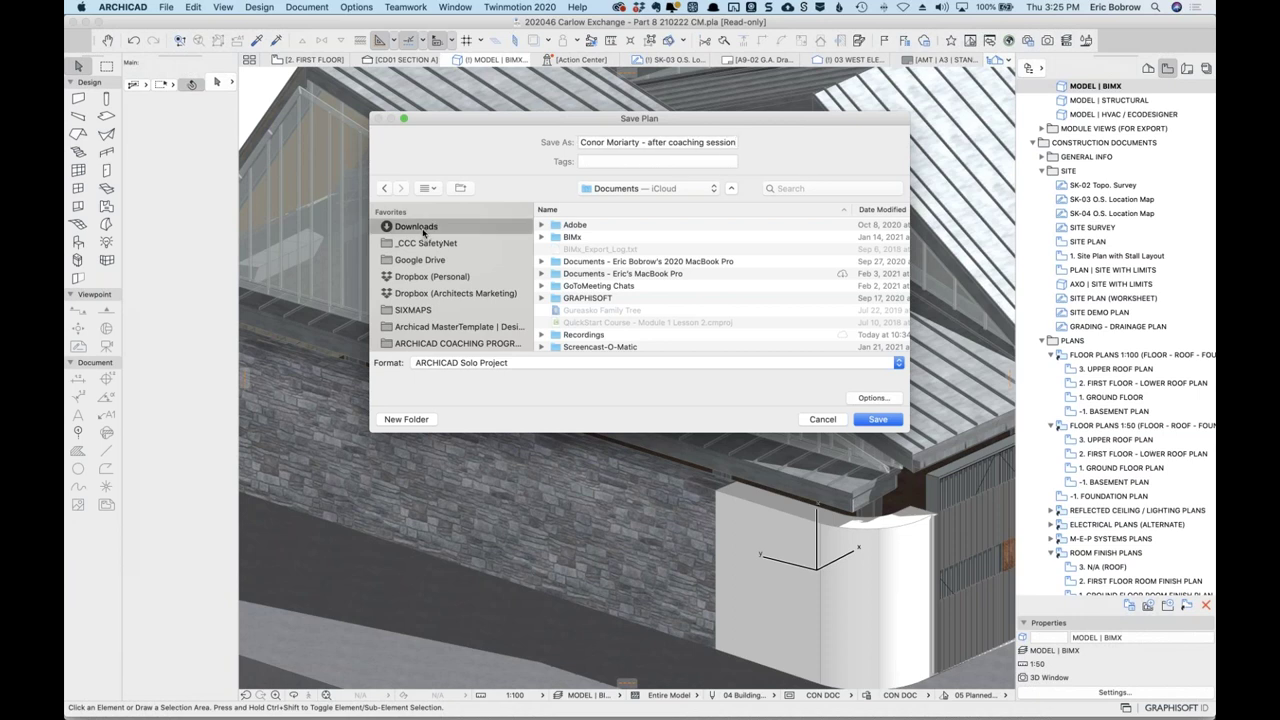
pyautogui.click(877, 420)
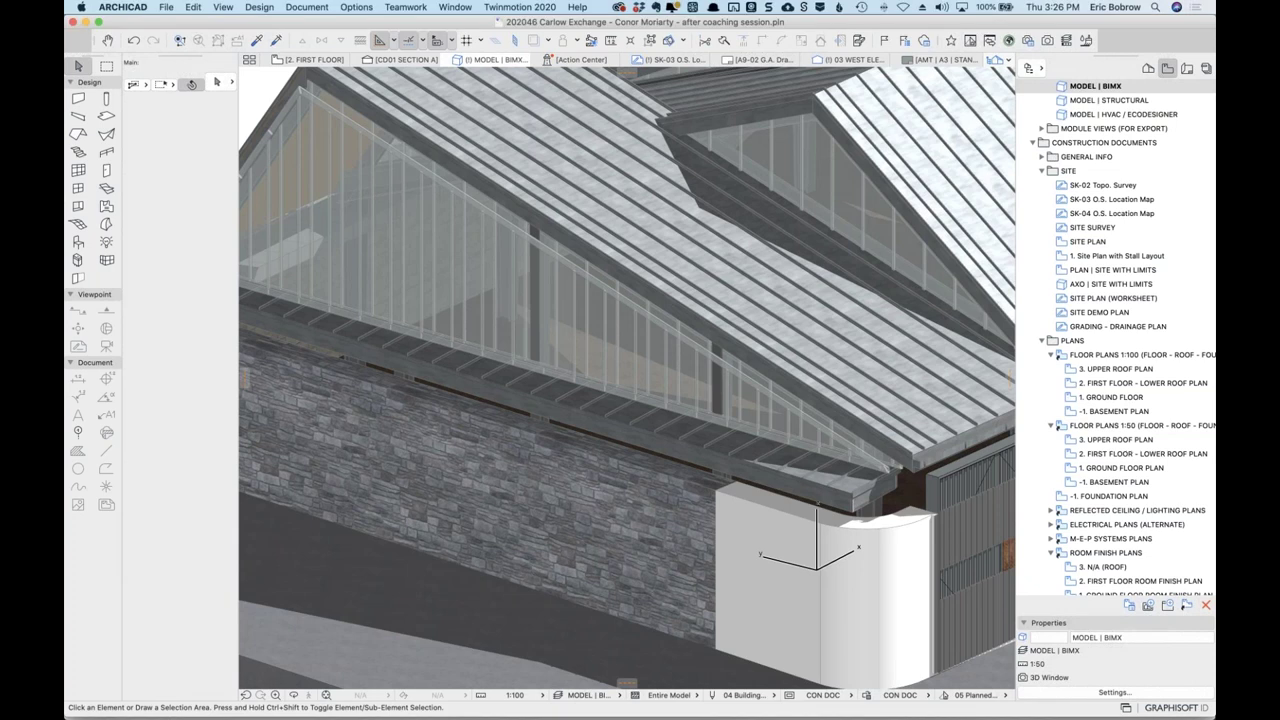
# Create a new untitled project from the ARCHICAD 24 Template.tpl template.
pyautogui.click(166, 7)
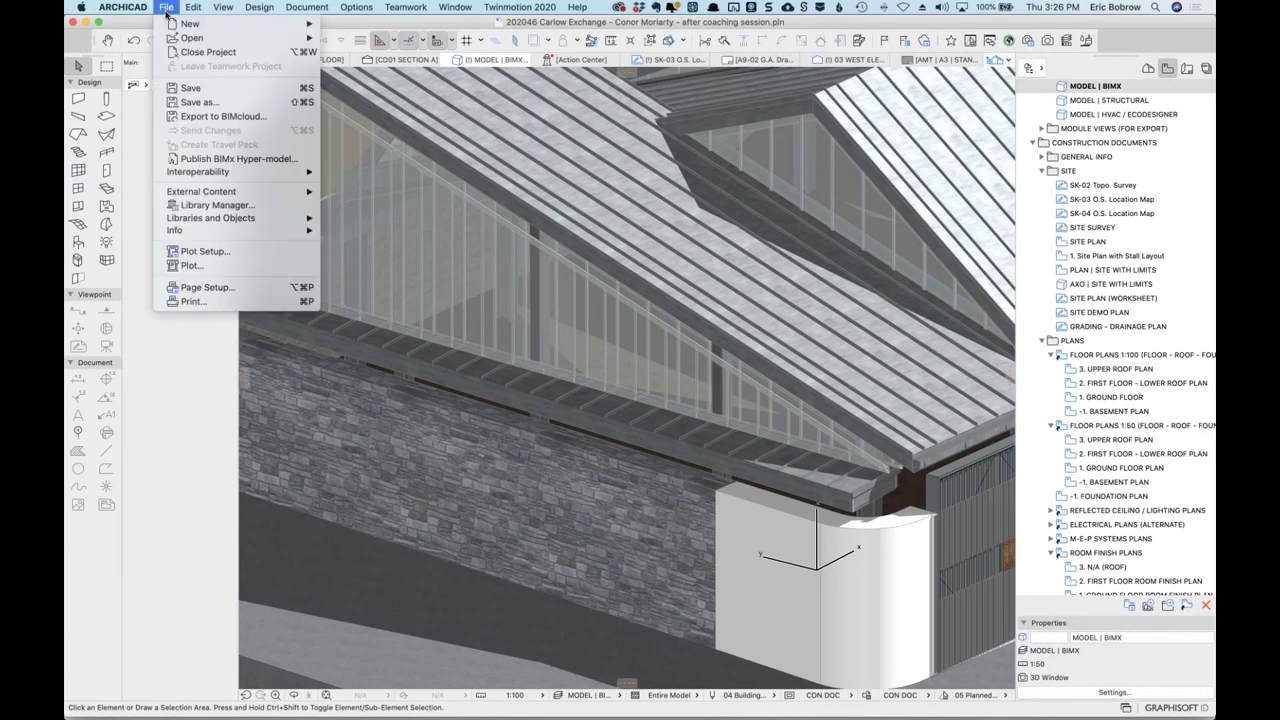
pyautogui.click(359, 29)
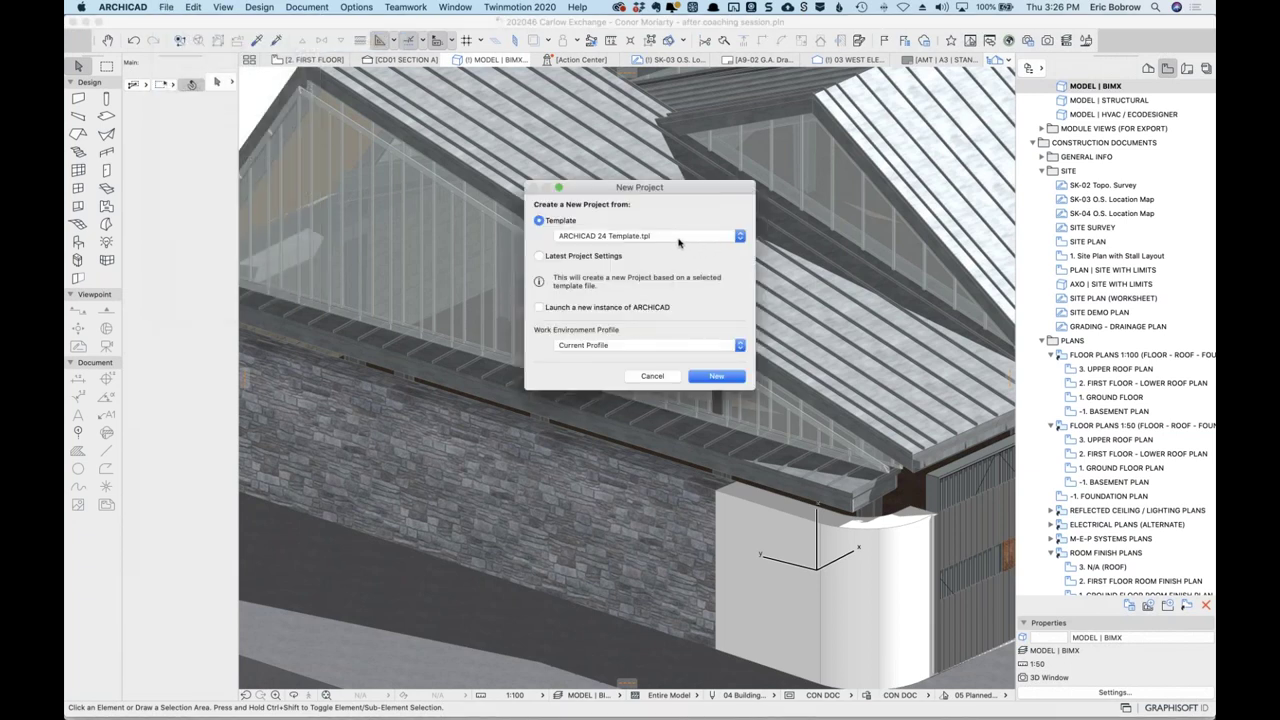
pyautogui.click(713, 376)
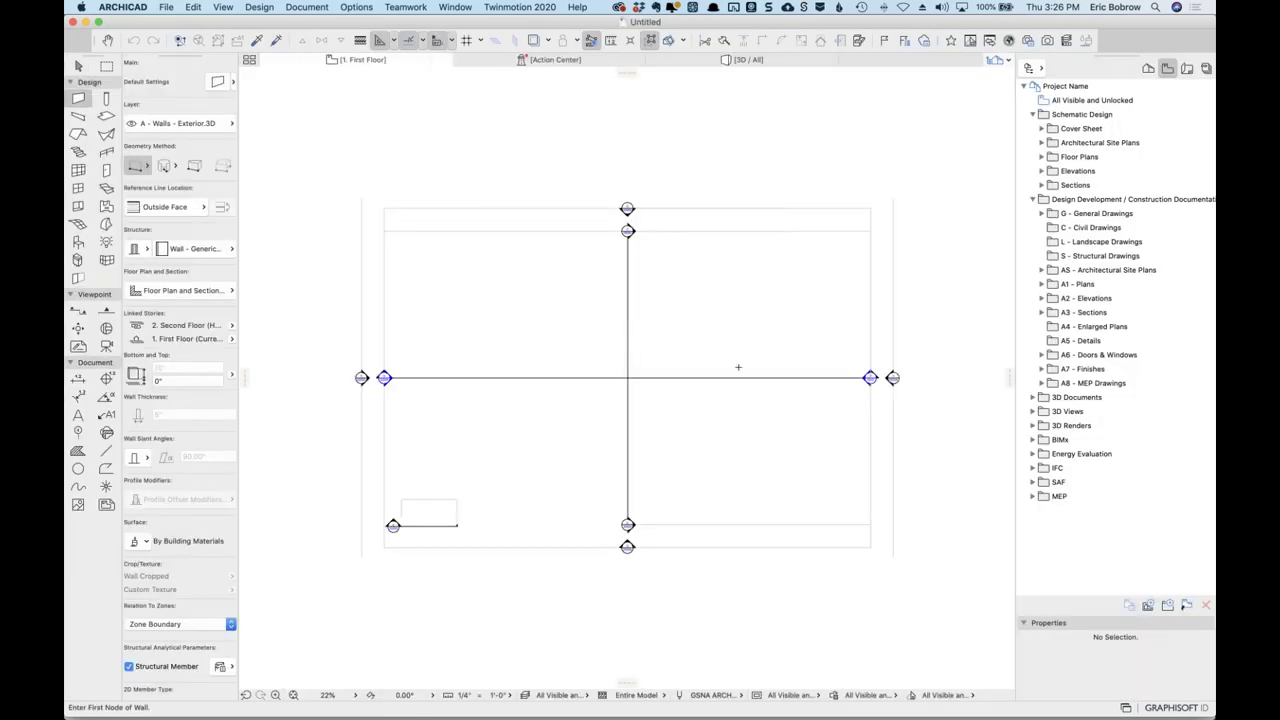
# Draw a plain orthogonal rectangular slab on the First Floor plan.
pyautogui.hscroll(10, 951, 343)
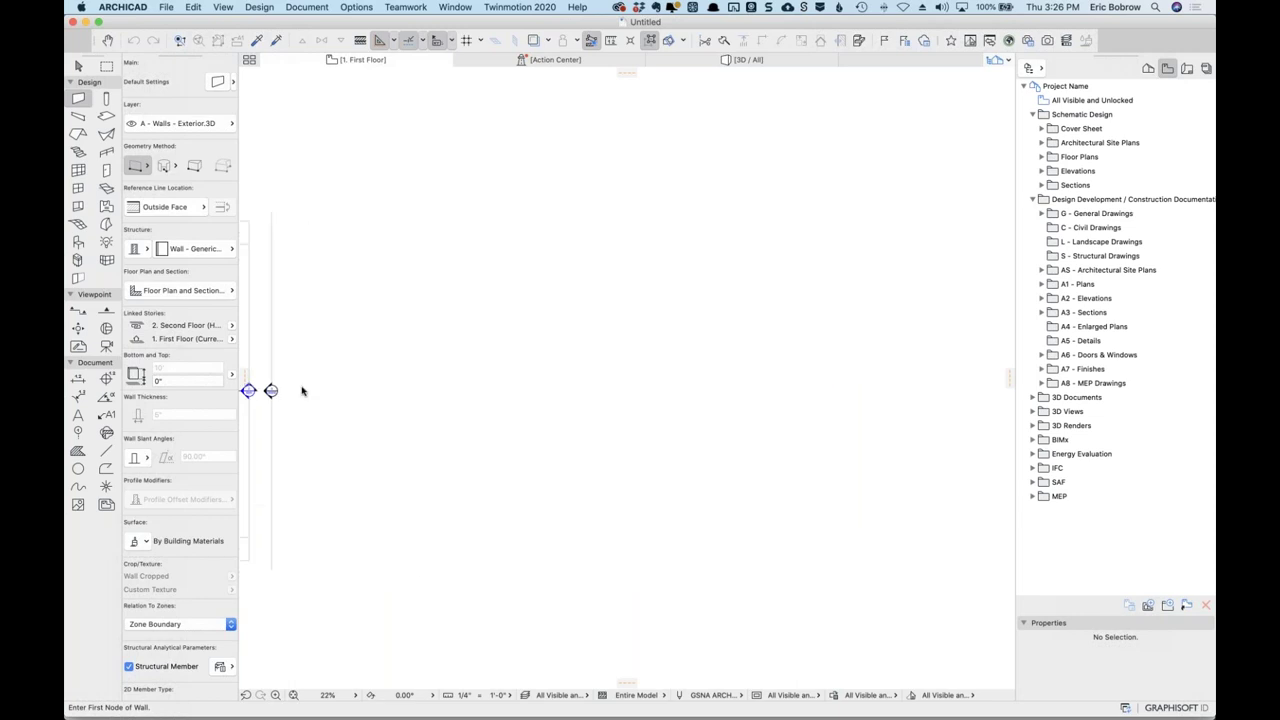
pyautogui.hscroll(2, 439, 418)
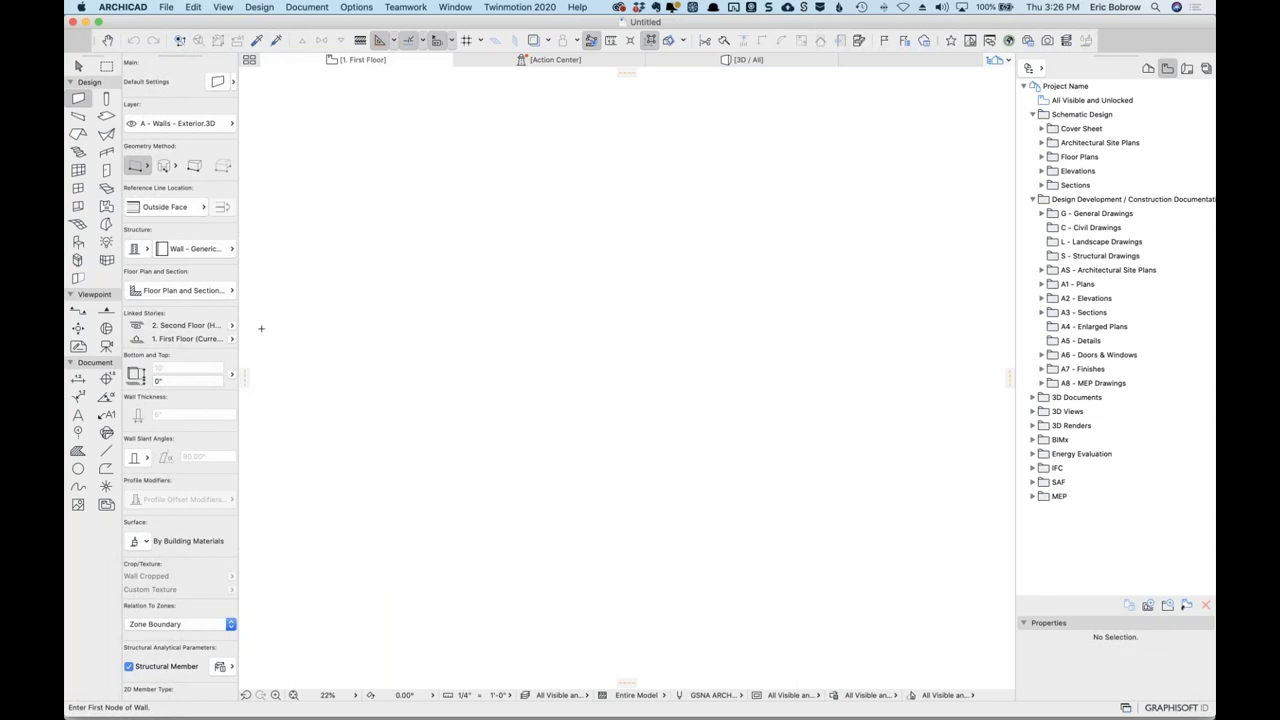
pyautogui.click(106, 116)
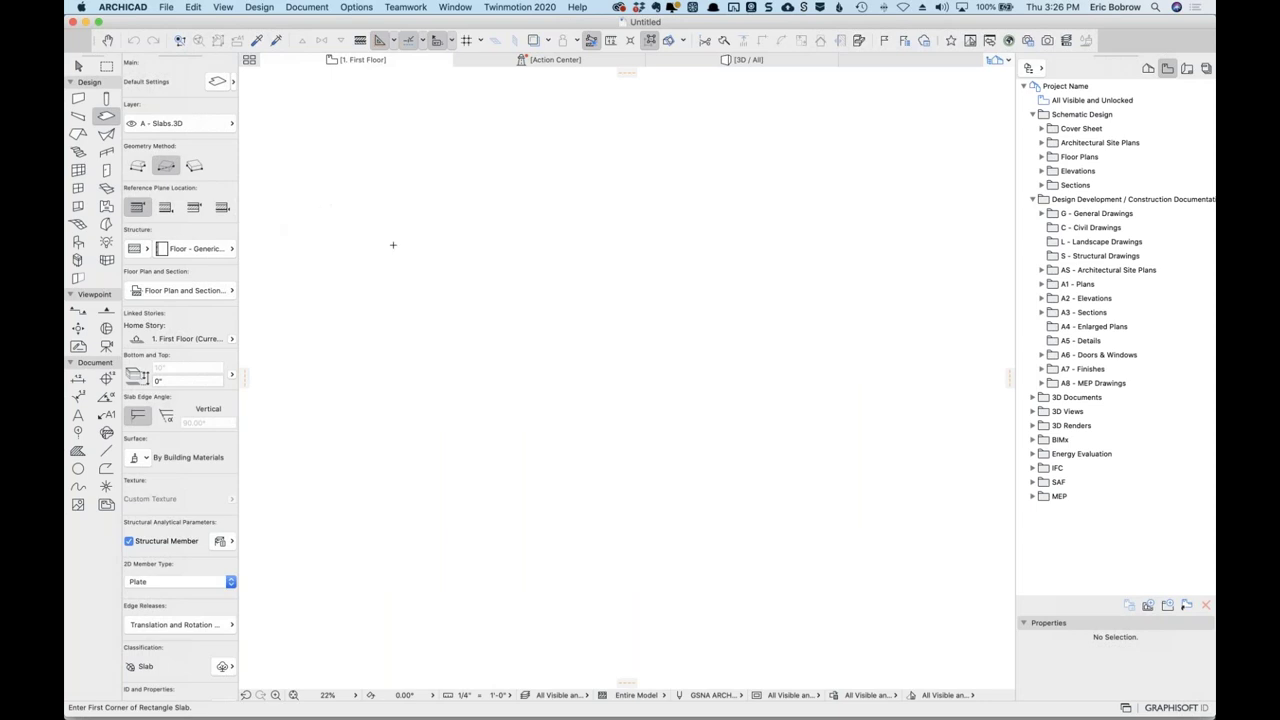
pyautogui.click(310, 268)
pyautogui.click(506, 398)
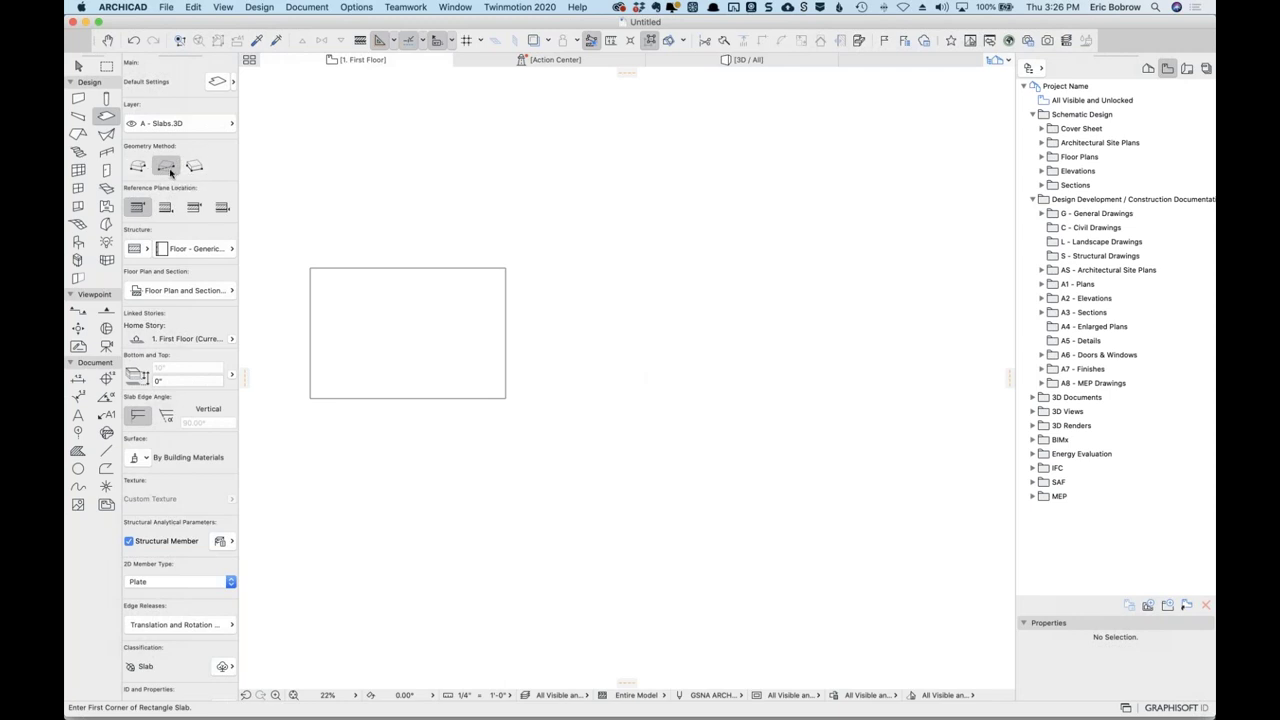
# Draw a rotated rectangle slab at a 45° angle.
pyautogui.click(194, 166)
pyautogui.click(625, 389)
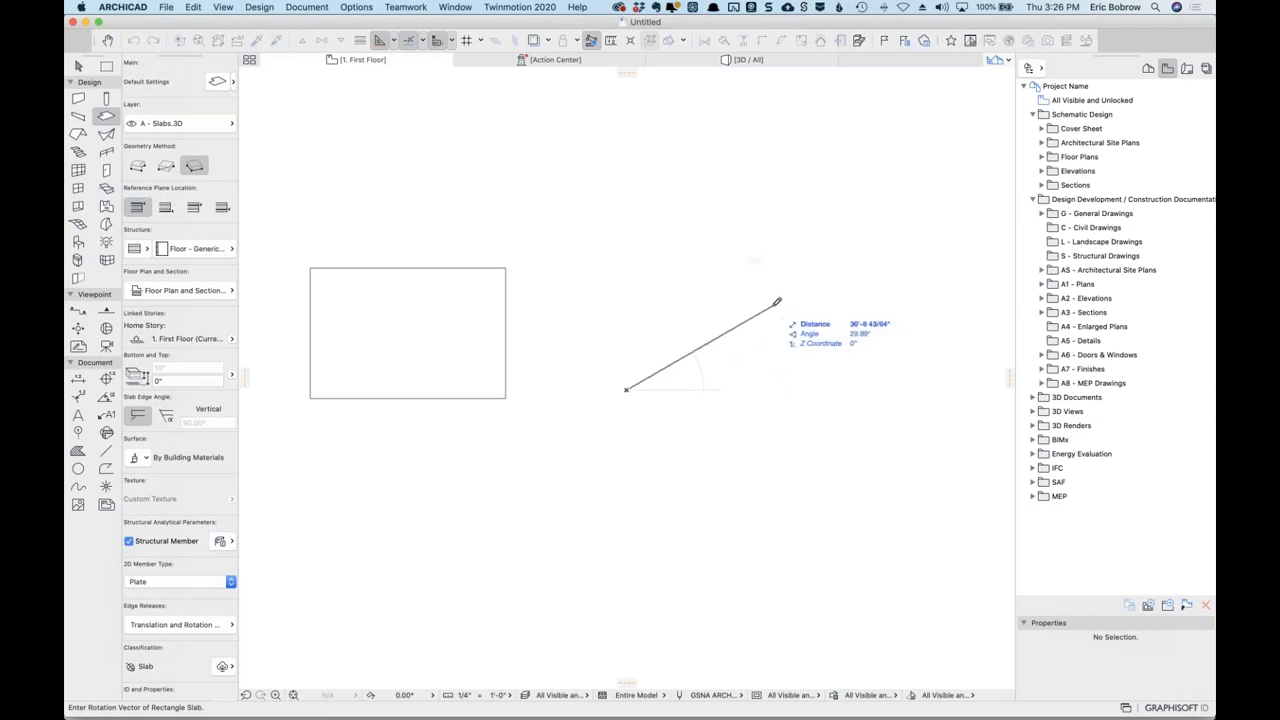
pyautogui.press('Tab')
pyautogui.write('45')
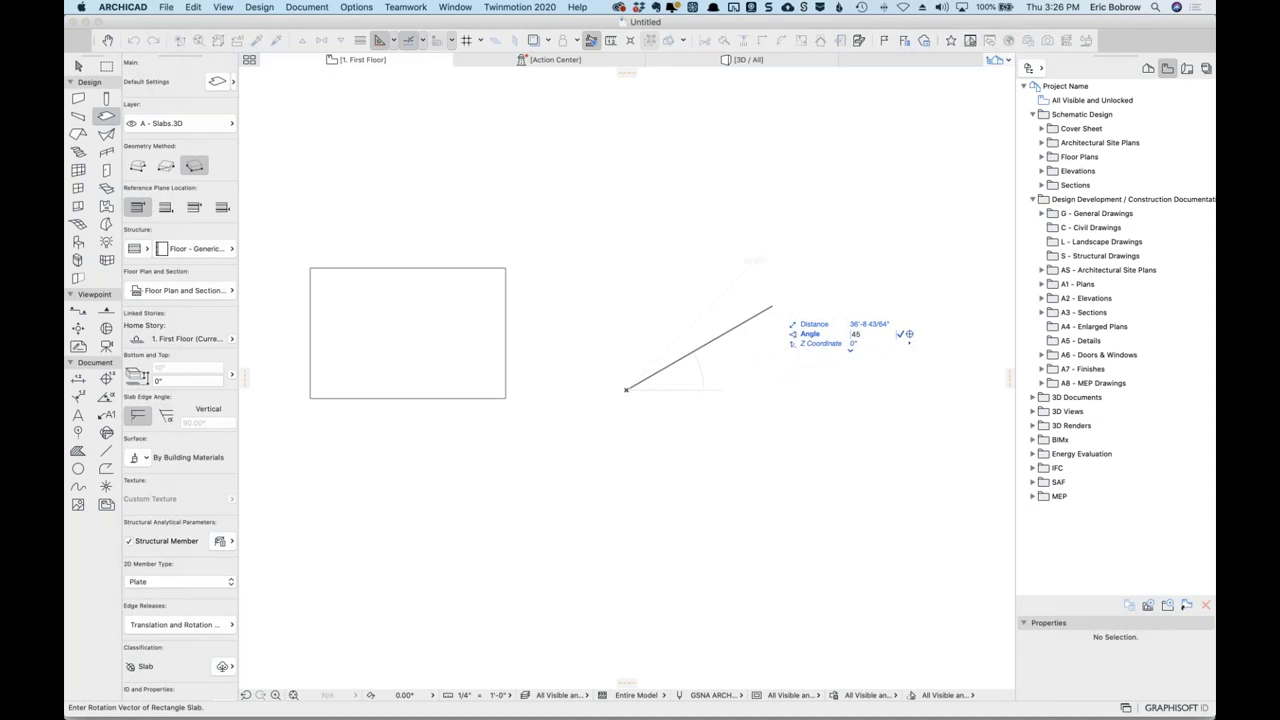
pyautogui.press('Return')
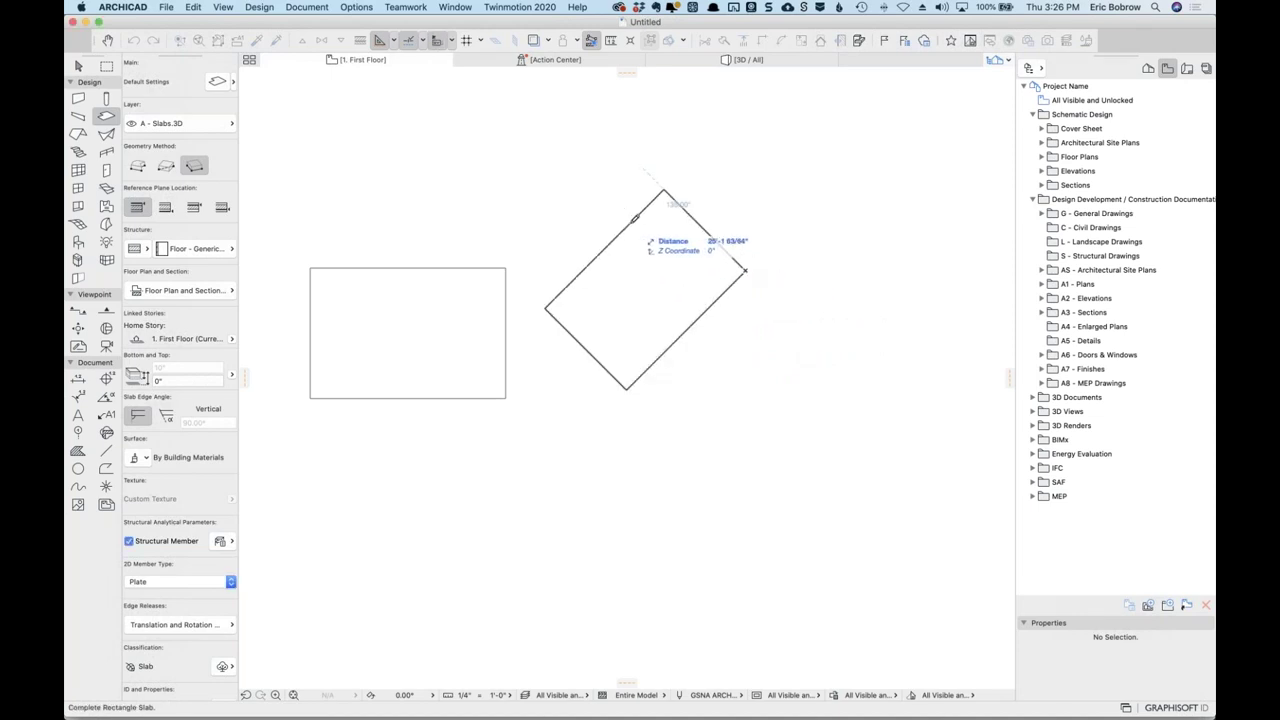
pyautogui.click(624, 219)
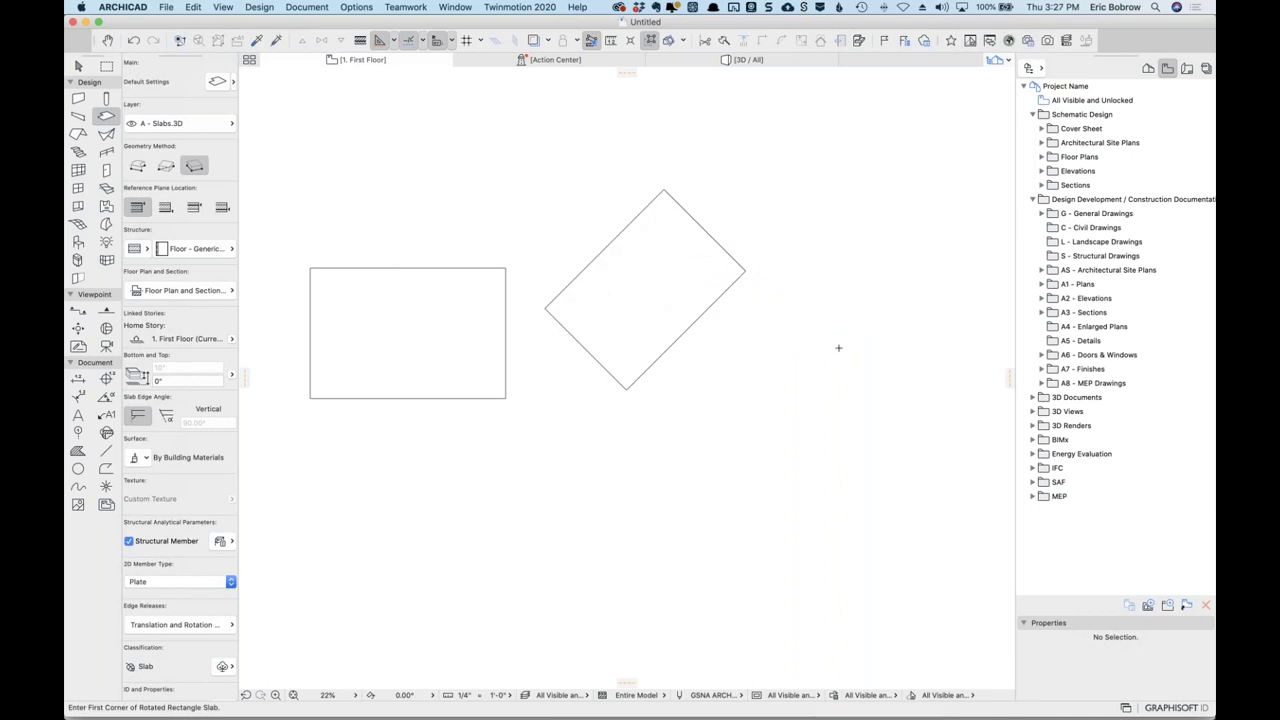
# Draw another rotated rectangle slab at a 100° angle.
pyautogui.scroll(-2, 906, 358)
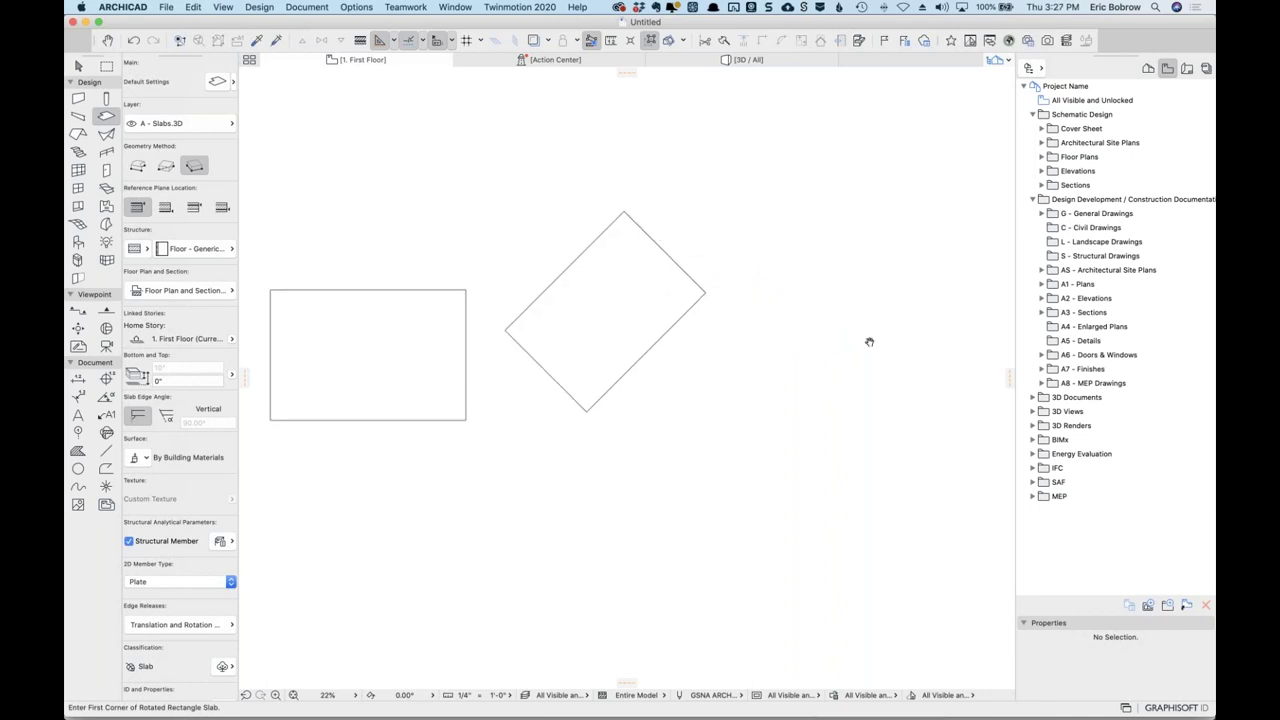
pyautogui.click(576, 572)
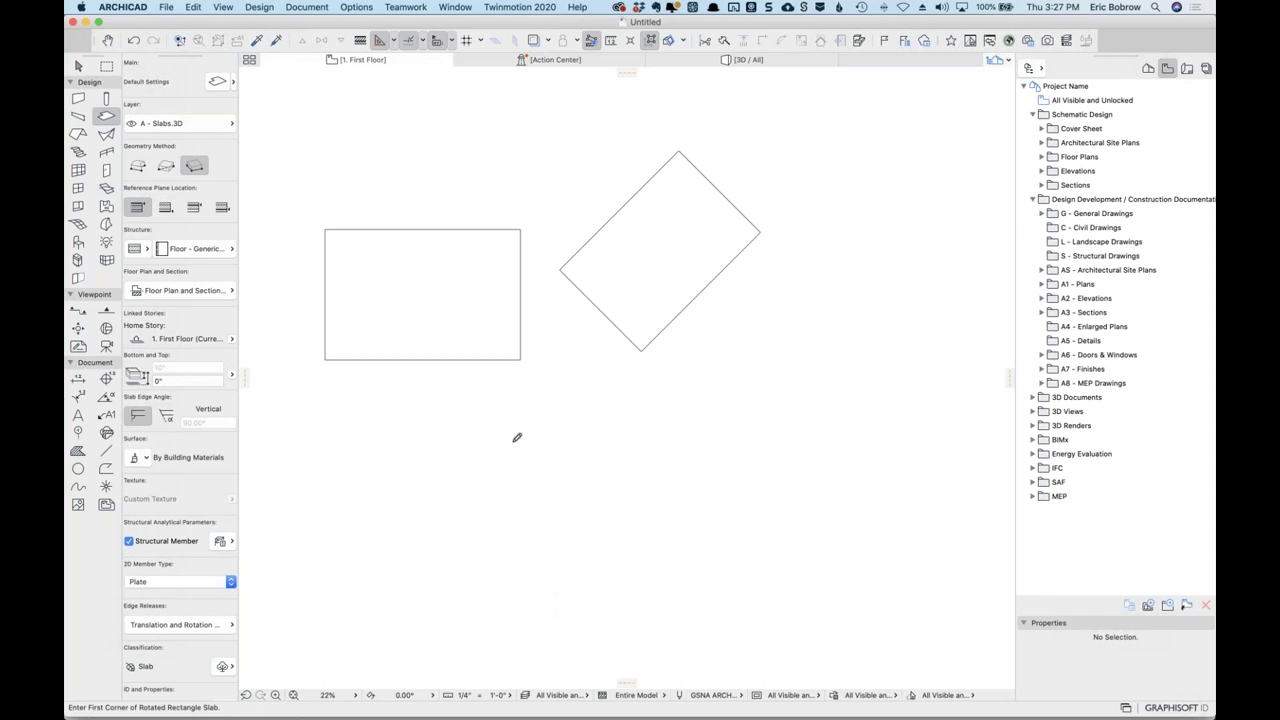
pyautogui.press('Tab')
pyautogui.write('100')
pyautogui.press('Return')
pyautogui.click(428, 440)
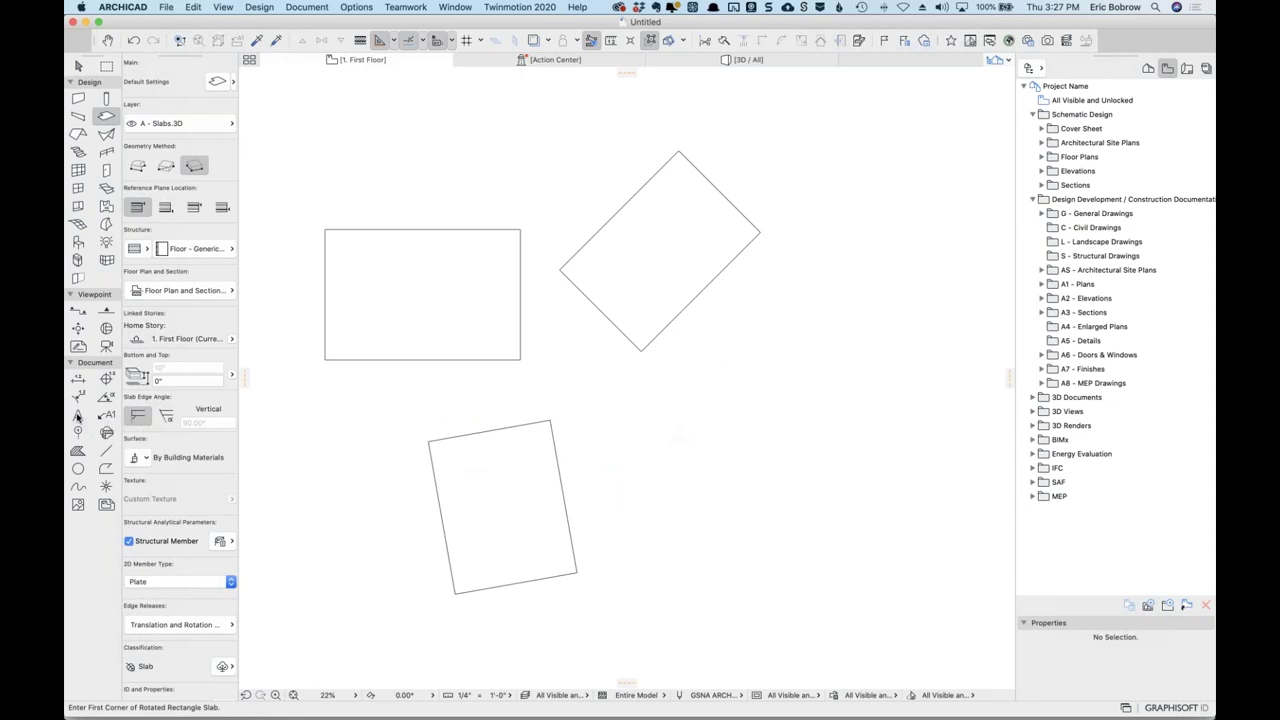
pyautogui.click(78, 414)
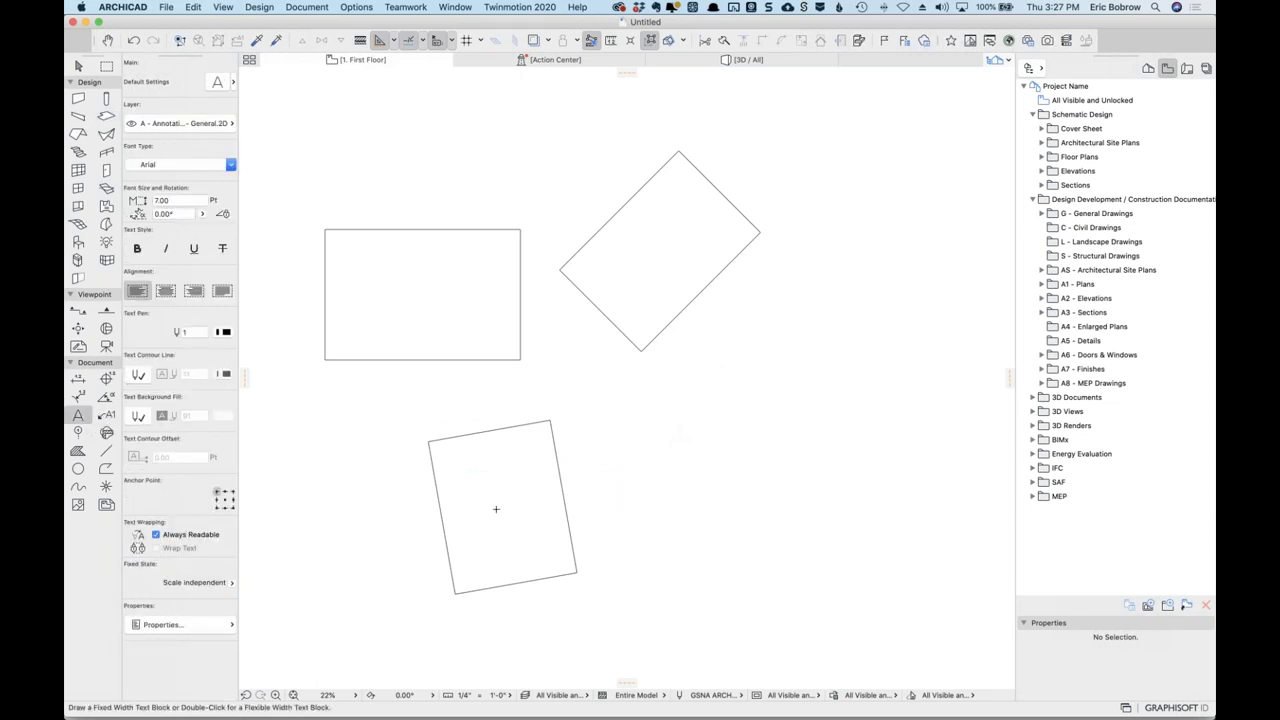
# Add a '100' text label inside the lower slab and set it to 30 pt.
pyautogui.doubleClick(496, 508)
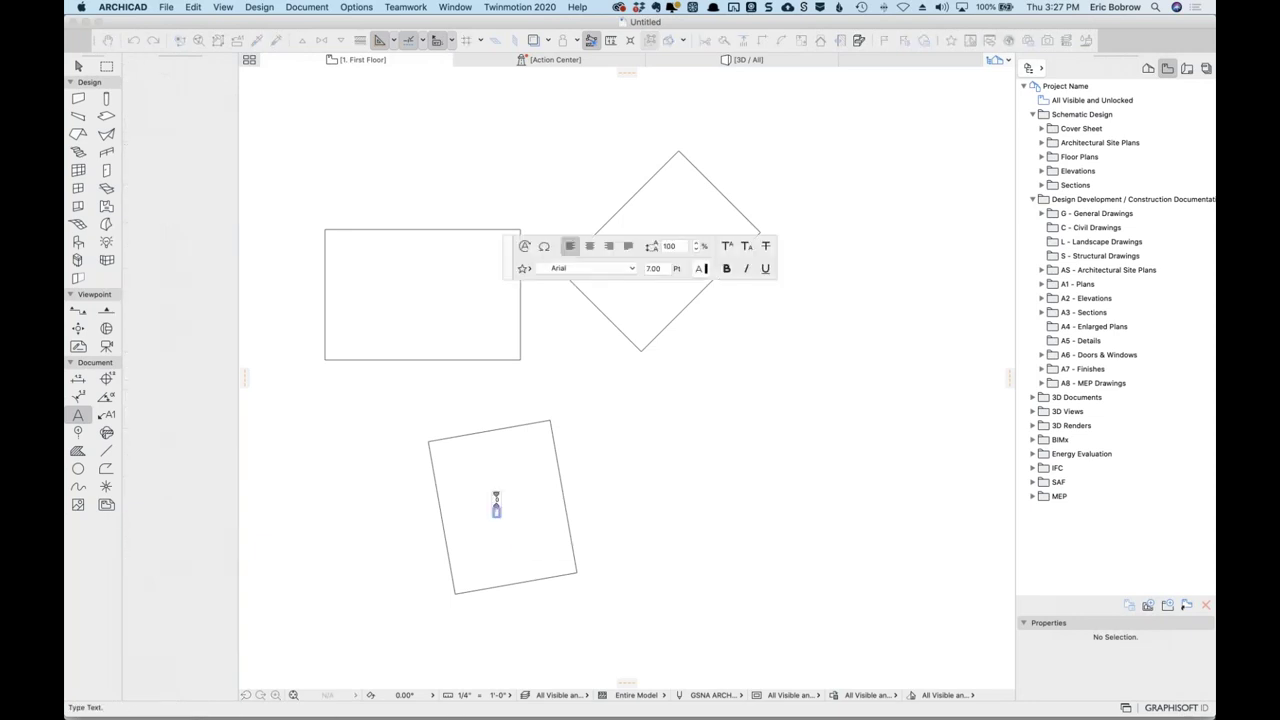
pyautogui.write('100')
pyautogui.click(644, 515)
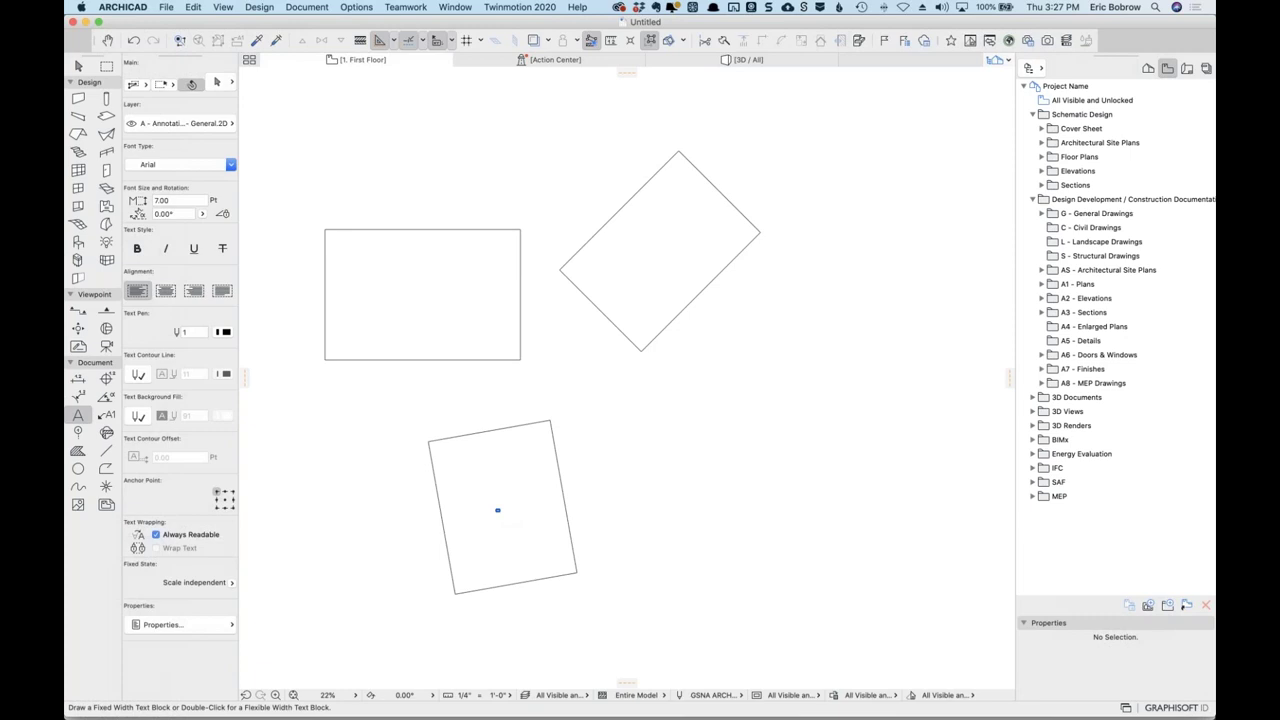
pyautogui.click(160, 200)
pyautogui.write('30')
pyautogui.press('Return')
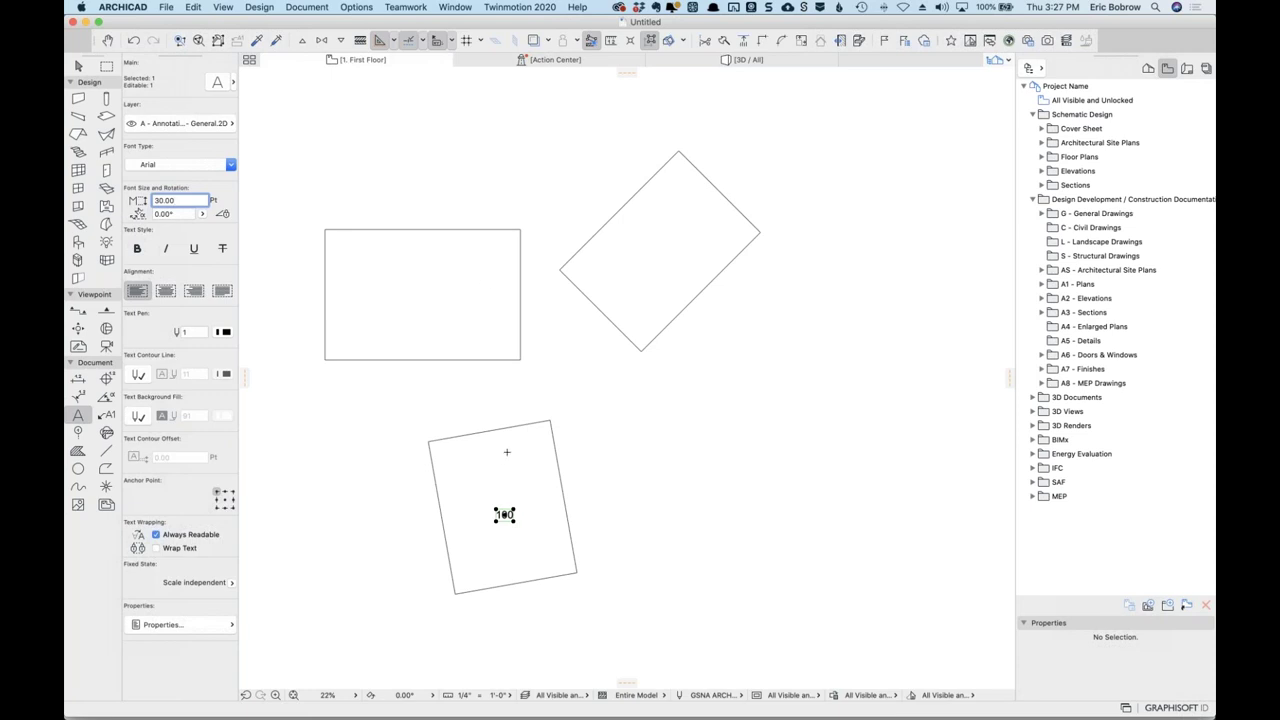
# Copy the 100 label into the 45° slab and change its text to 45.
pyautogui.moveTo(506, 514); pyautogui.dragTo(657, 252)
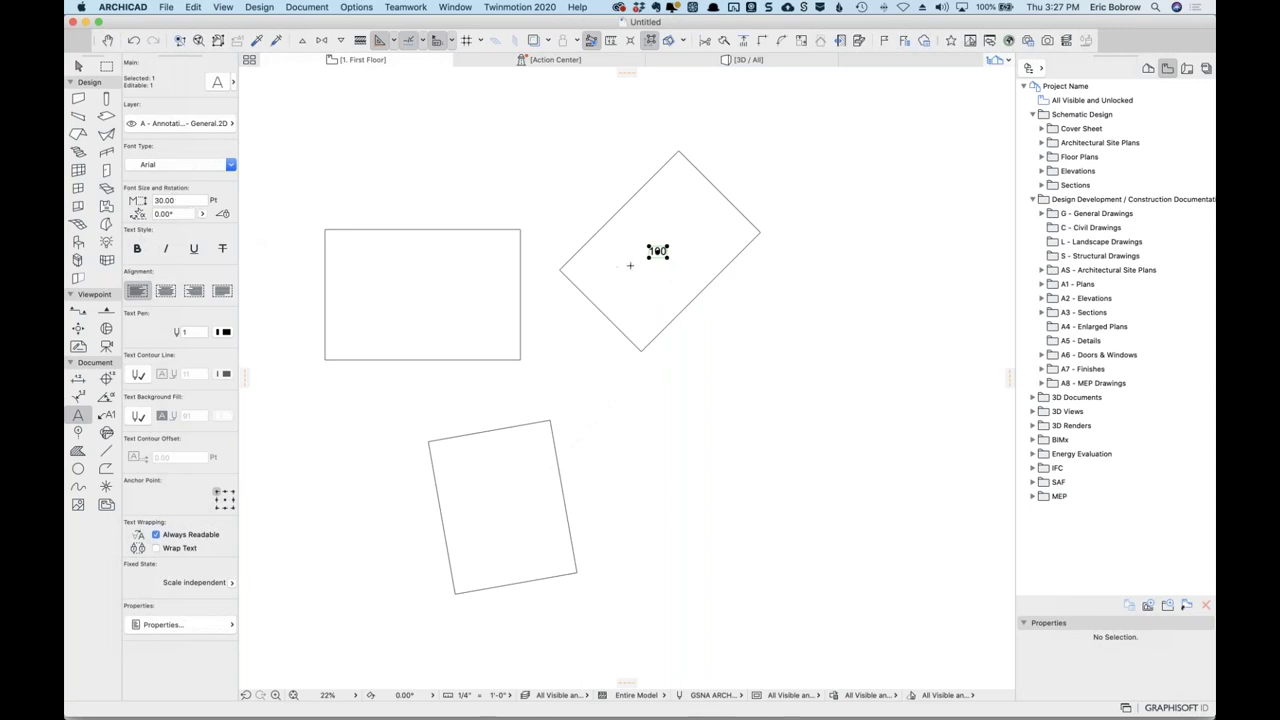
pyautogui.scroll(4, 657, 252)
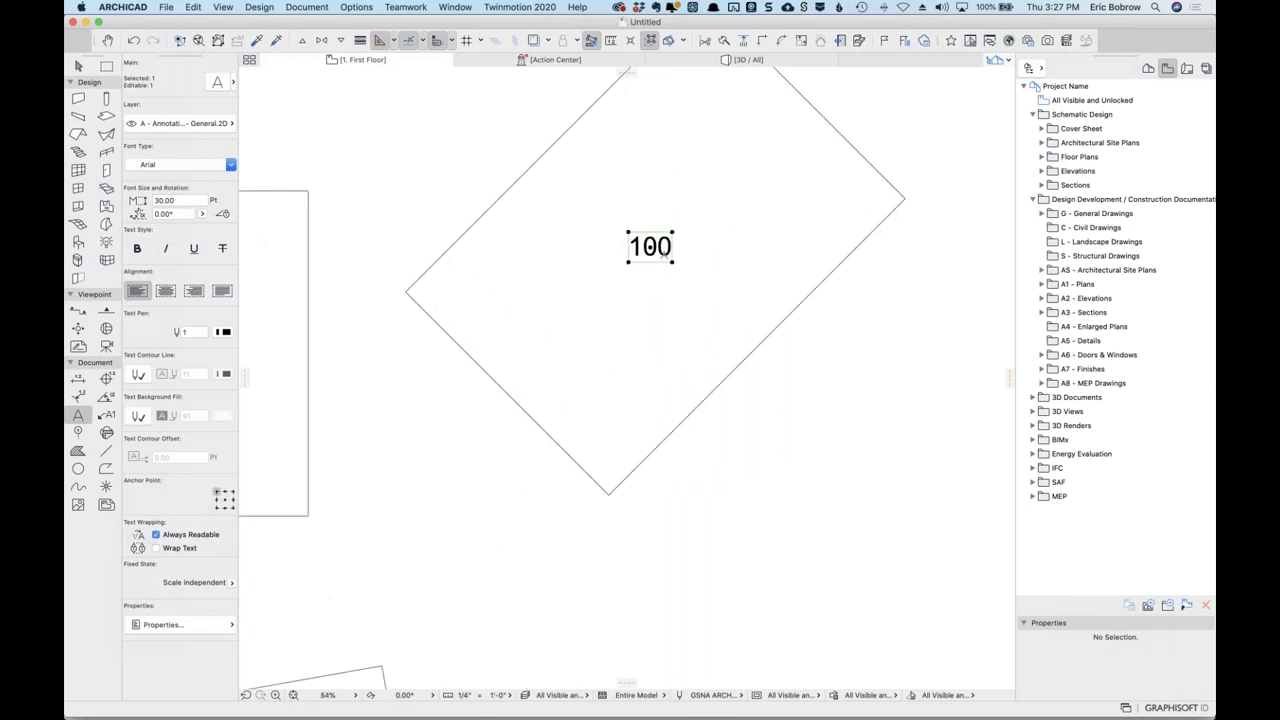
pyautogui.doubleClick(657, 252)
pyautogui.doubleClick(657, 252)
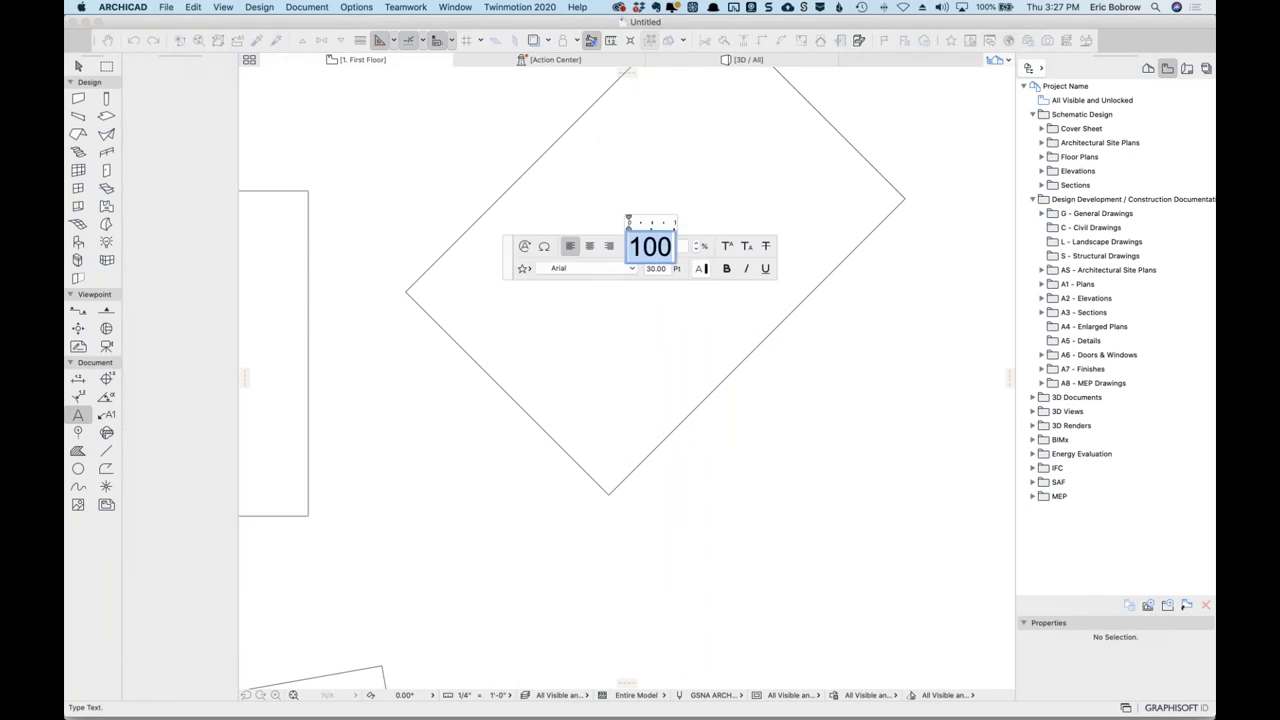
pyautogui.write('45')
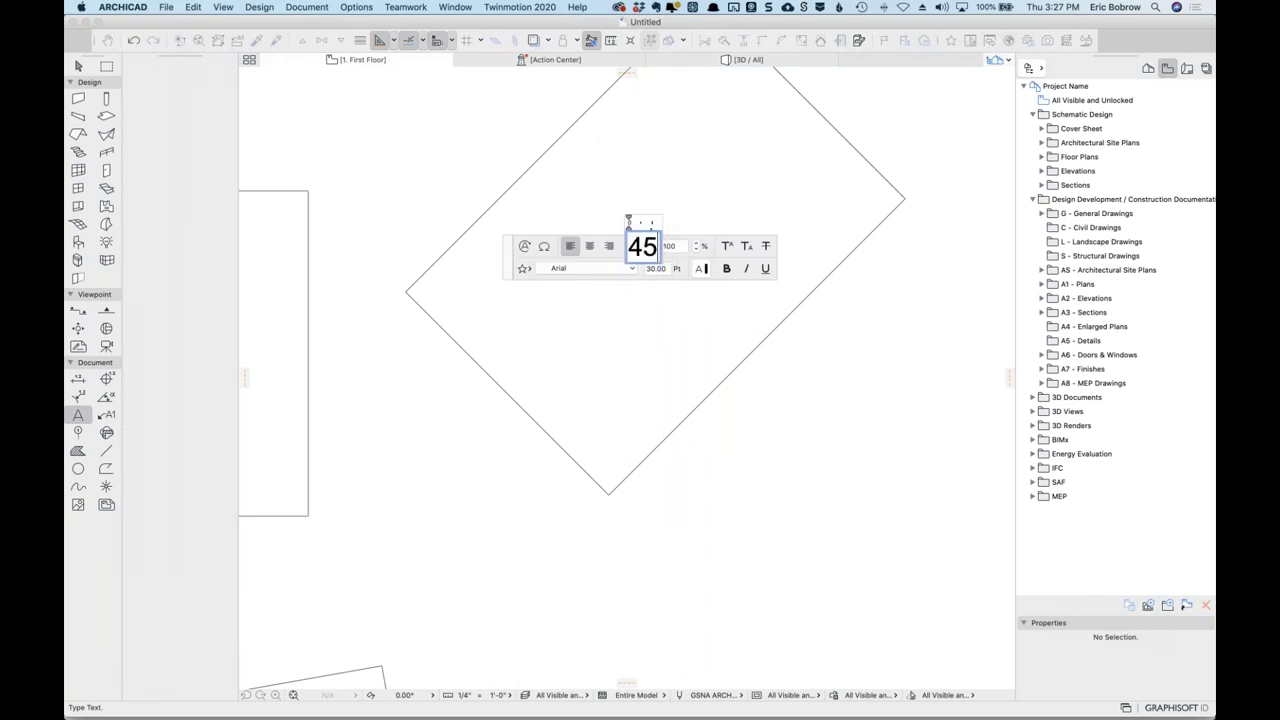
pyautogui.click(811, 423)
# Undo the stray label move and paste the 45 label into the 45° slab.
pyautogui.scroll(-2, 811, 423)
pyautogui.scroll(-2, 811, 423)
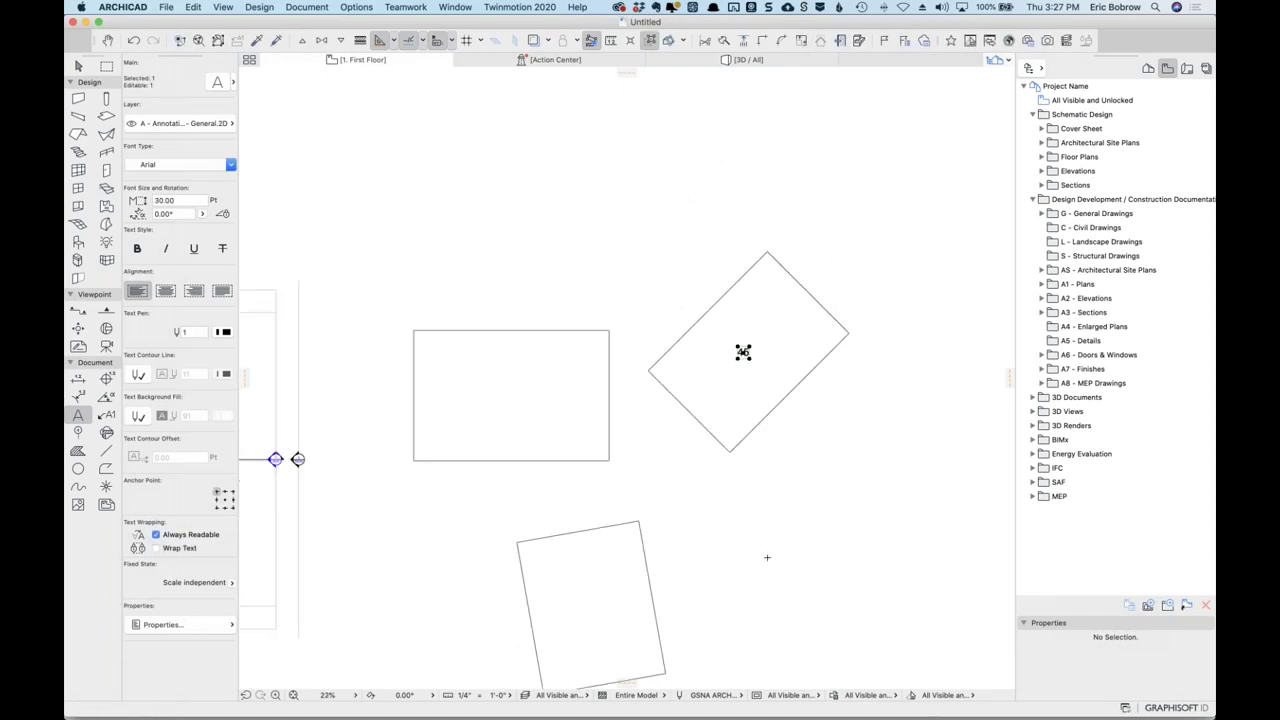
pyautogui.scroll(-3, 770, 470)
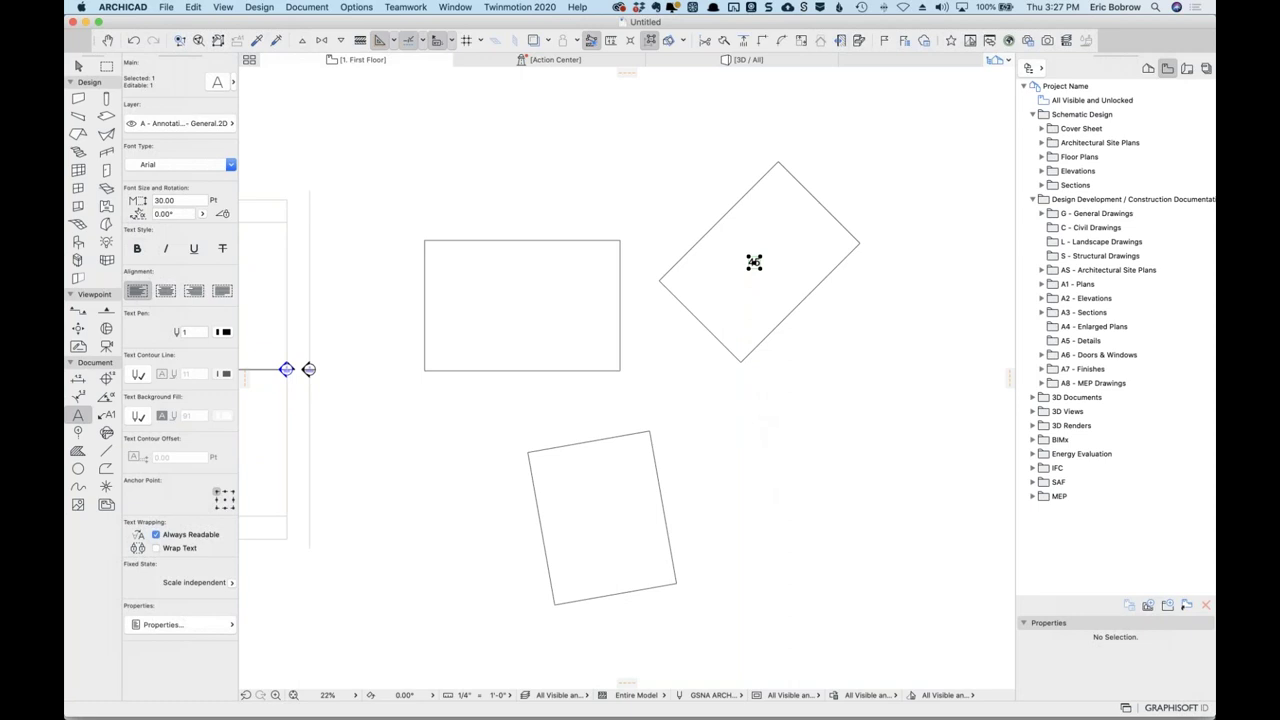
pyautogui.press('super+z')
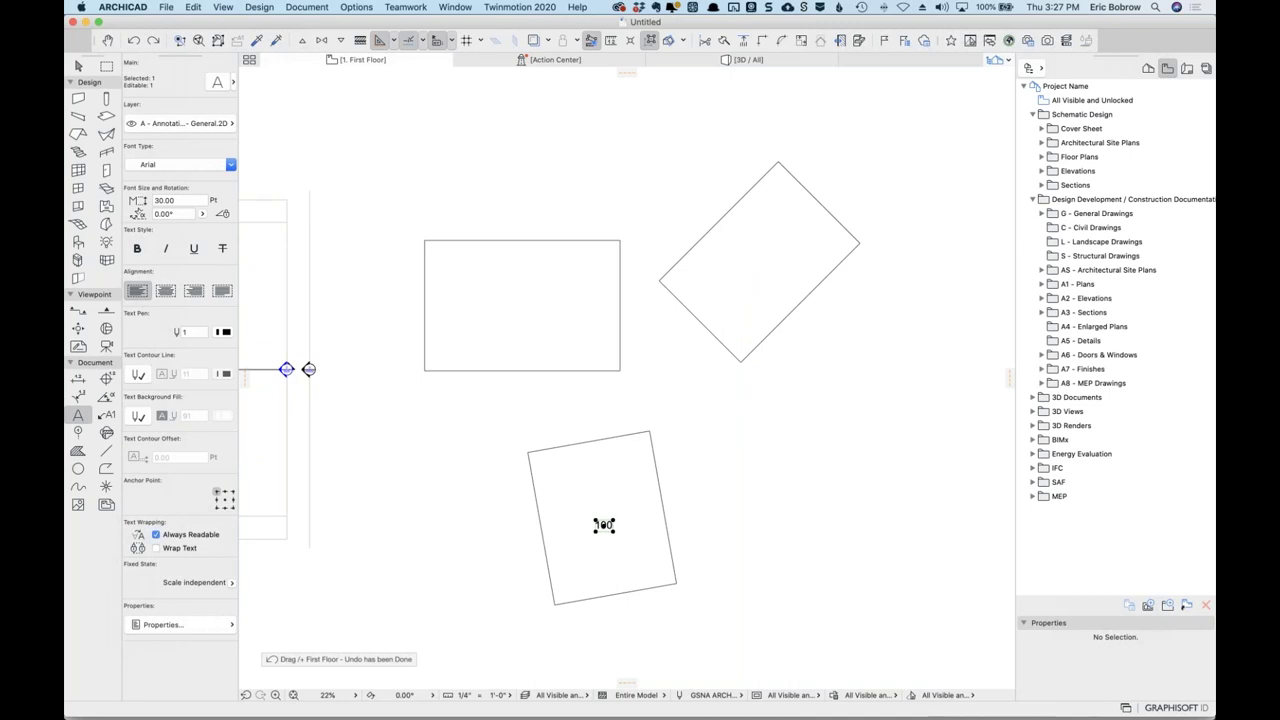
pyautogui.press('Escape')
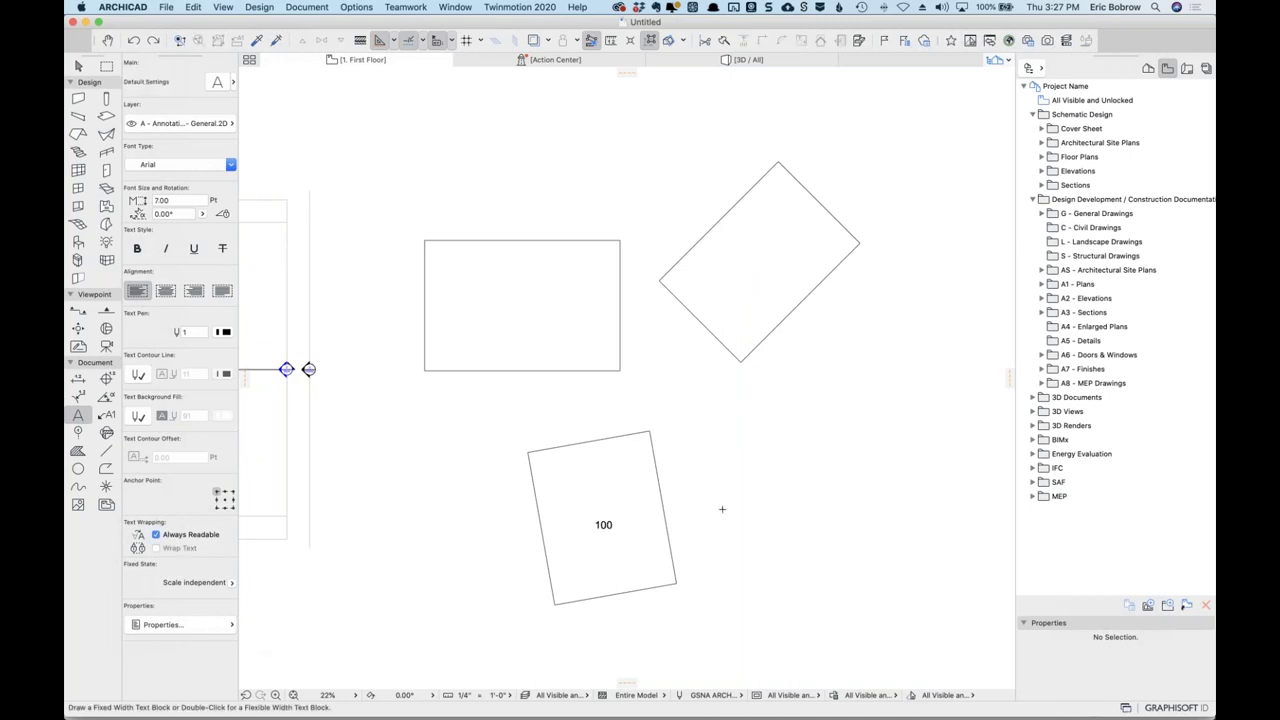
pyautogui.write('45')
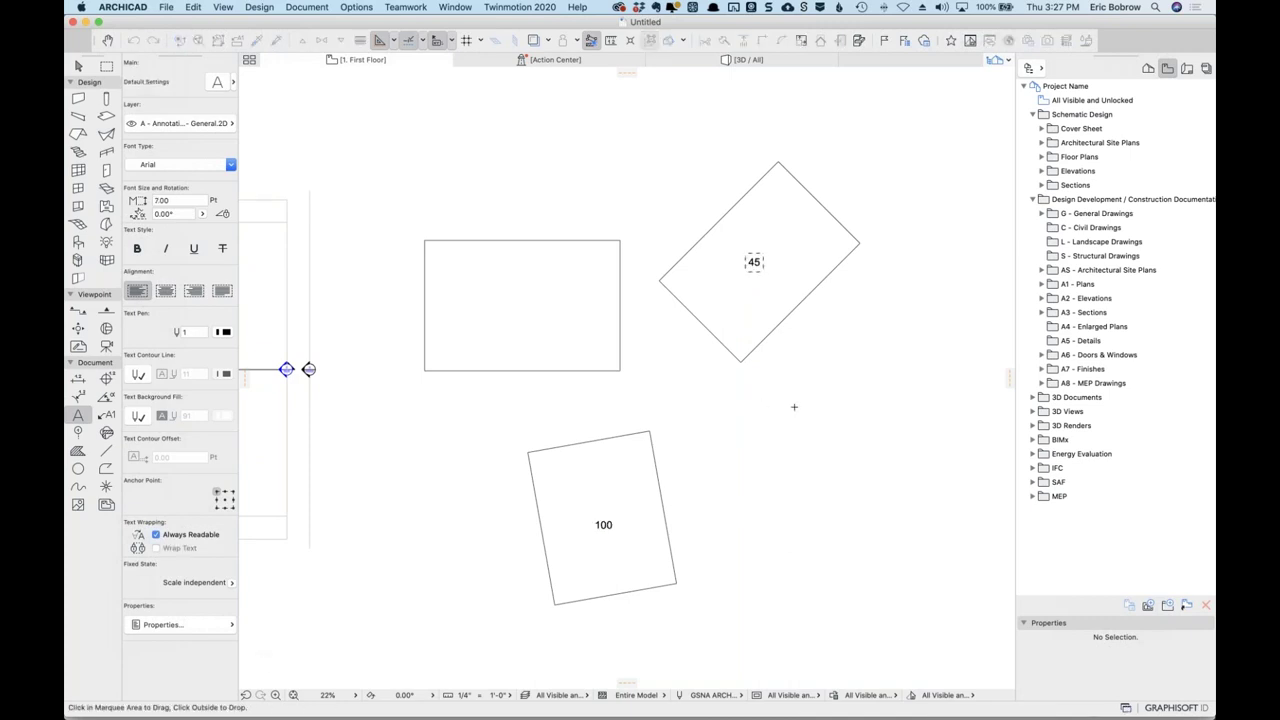
pyautogui.click(794, 407)
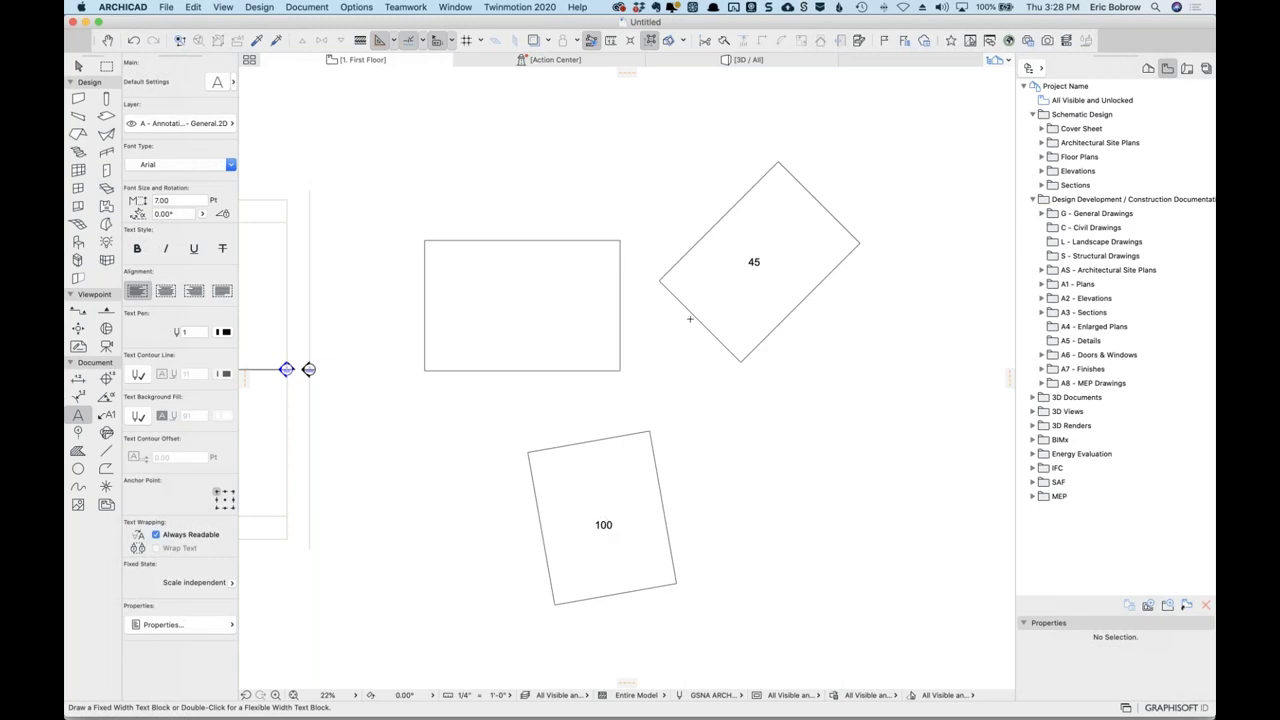
# Enlarge the font size of both the 45 and 100 labels to 80.
pyautogui.keyDown('shift'); pyautogui.click(603, 516); pyautogui.keyUp('shift')
pyautogui.keyDown('shift'); pyautogui.click(754, 262); pyautogui.keyUp('shift')
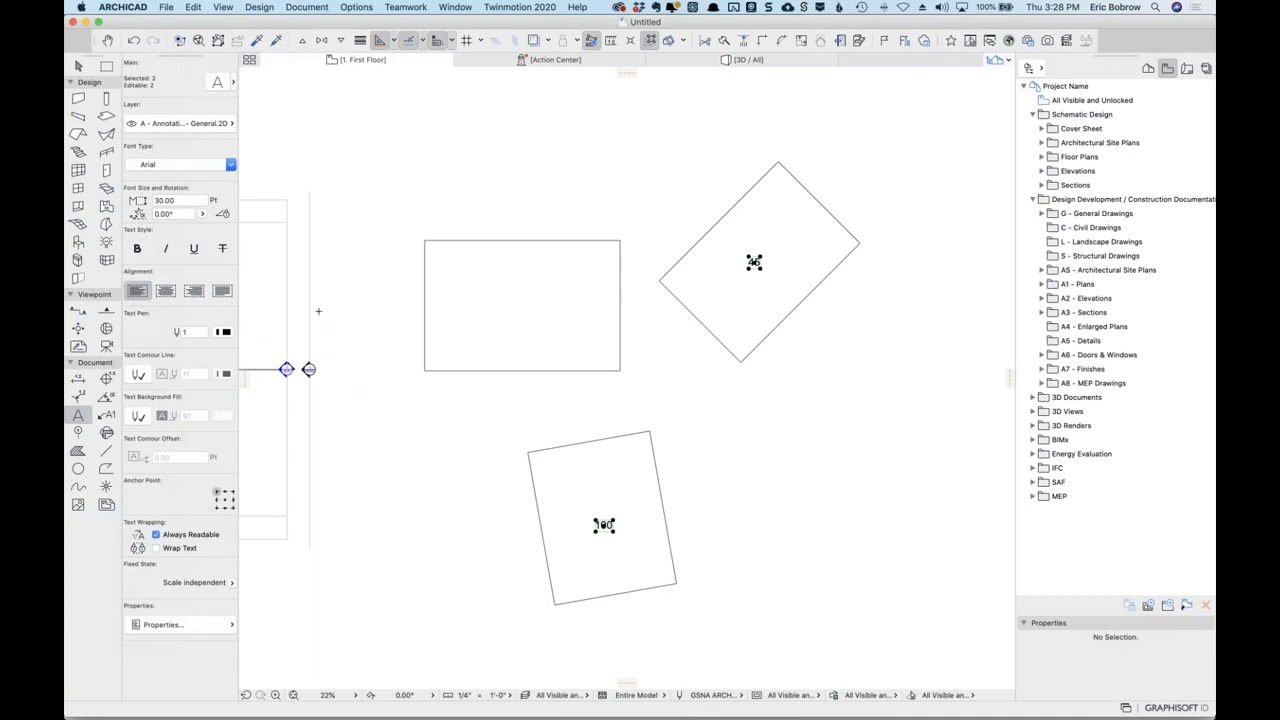
pyautogui.click(188, 201)
pyautogui.write('80')
pyautogui.press('Return')
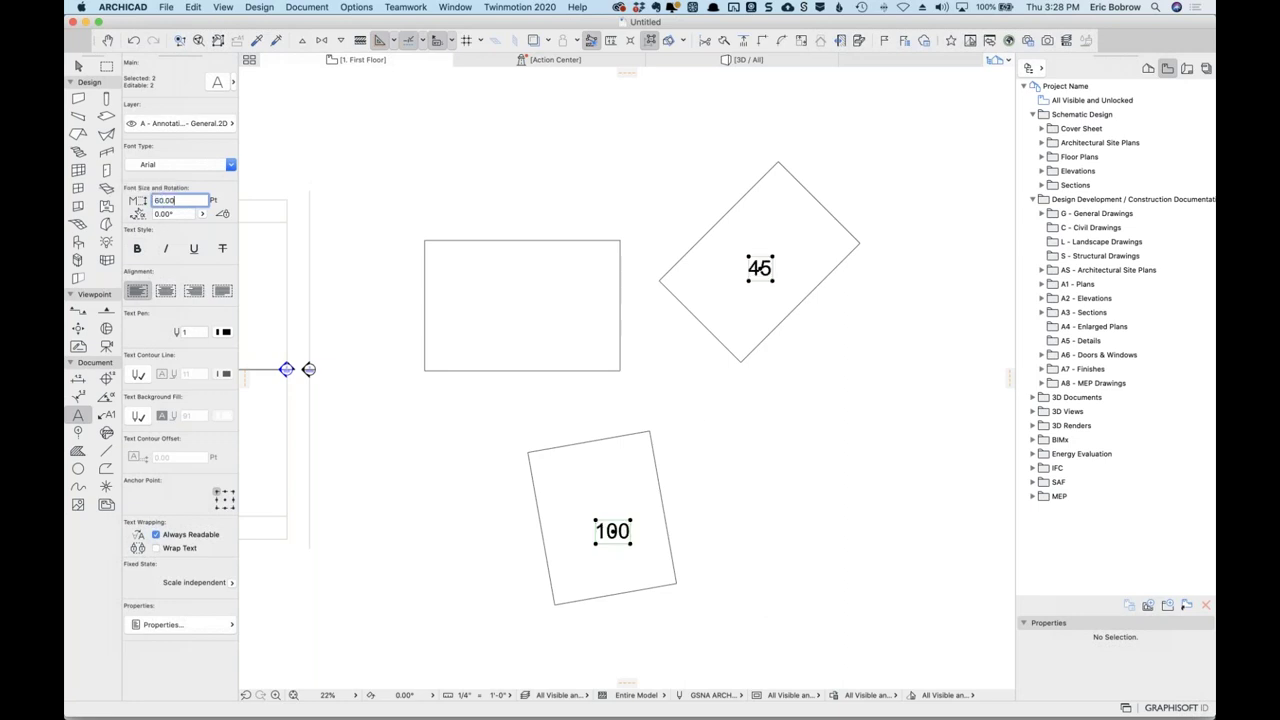
pyautogui.press('Escape')
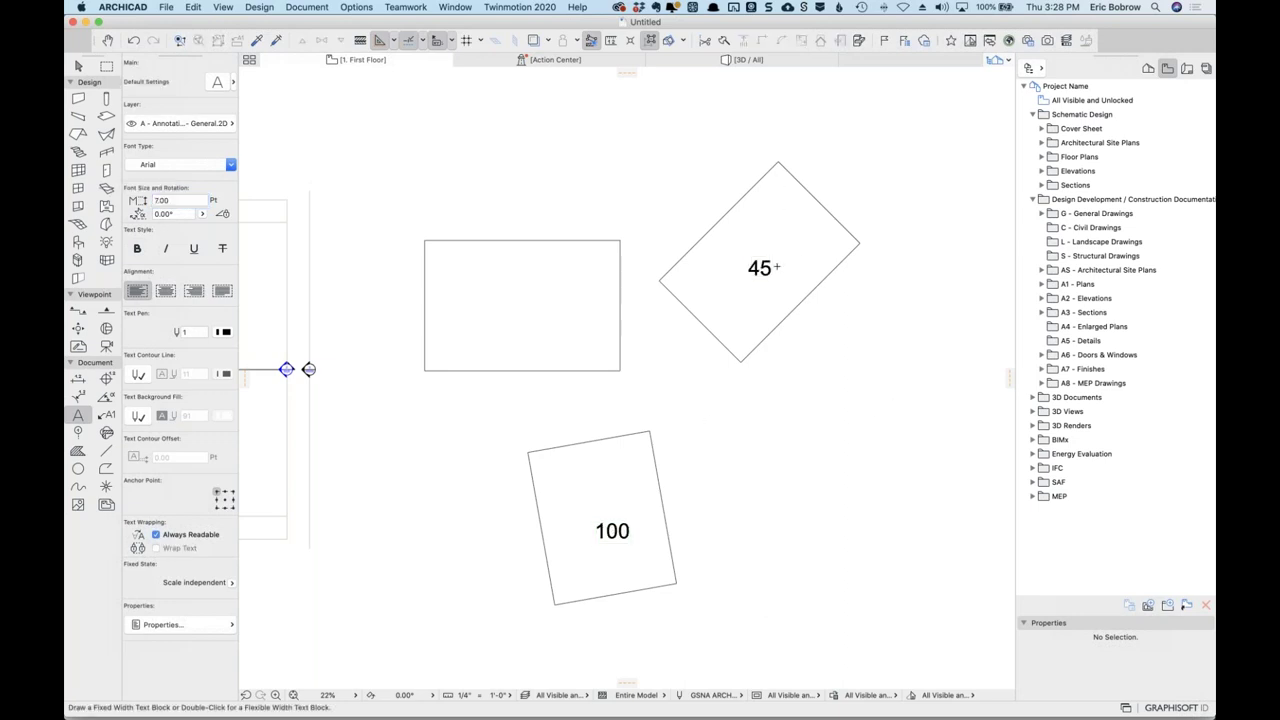
# Rotate the 45 label to 45° in the Info Box.
pyautogui.keyDown('shift'); pyautogui.click(770, 268); pyautogui.keyUp('shift')
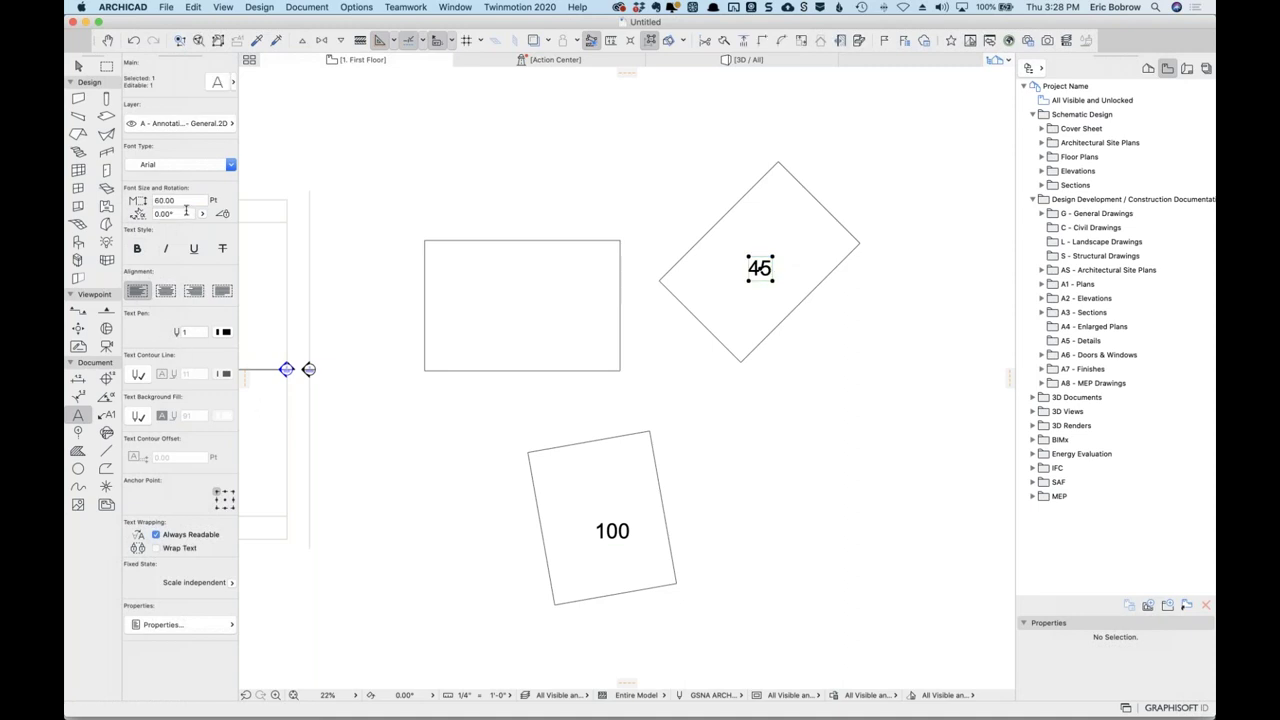
pyautogui.click(180, 213)
pyautogui.write('45')
pyautogui.press('Return')
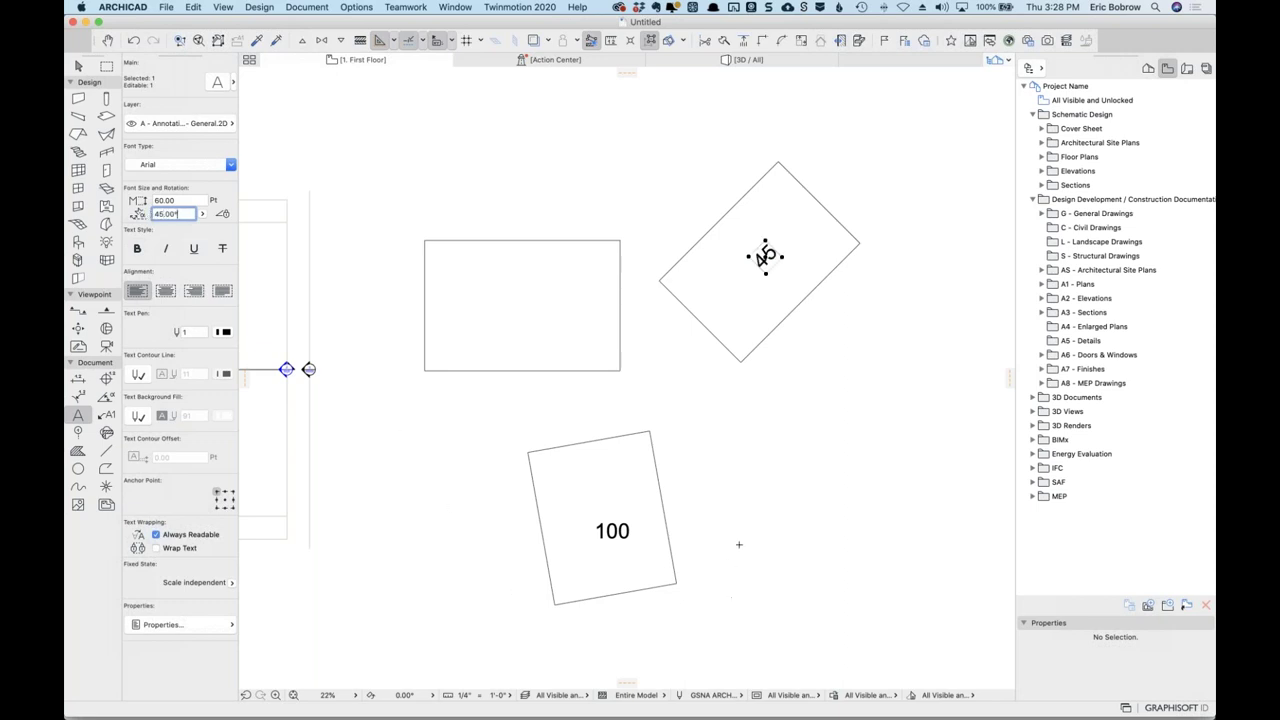
pyautogui.press('Escape')
# Rotate the 100 label to 100° in the Info Box.
pyautogui.click(612, 531)
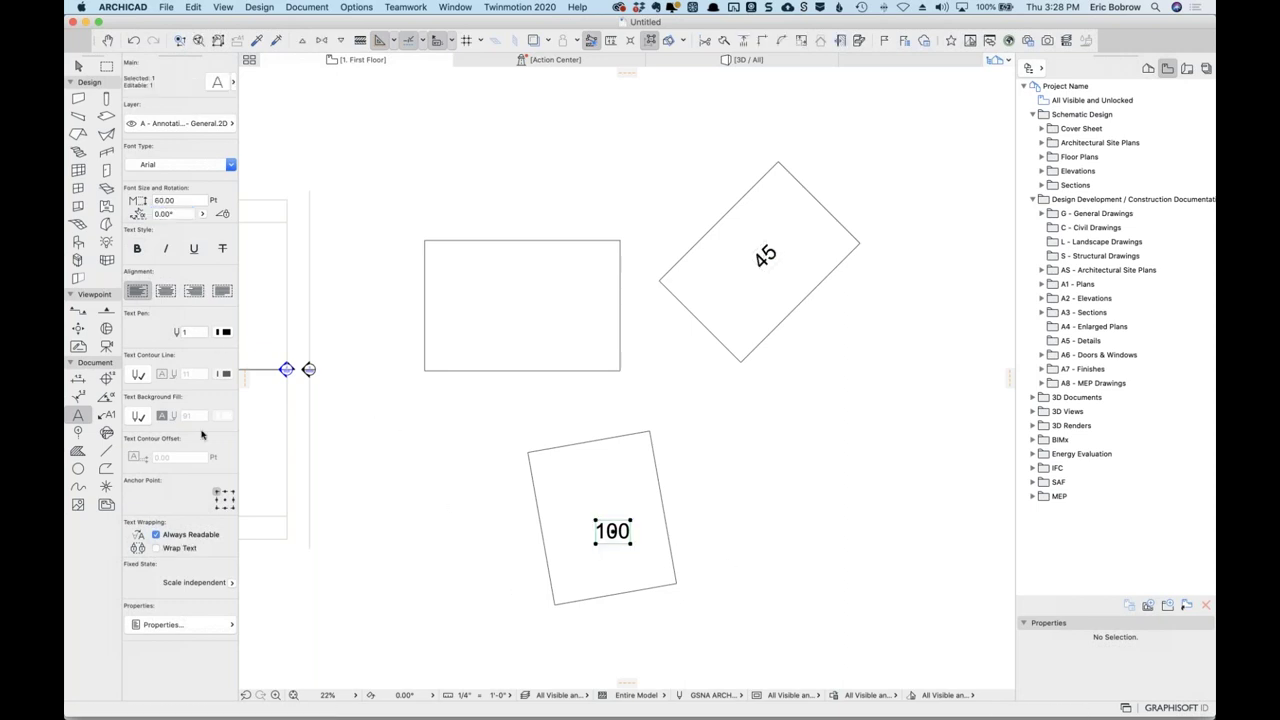
pyautogui.click(163, 200)
pyautogui.click(185, 214)
pyautogui.write('100')
pyautogui.press('Return')
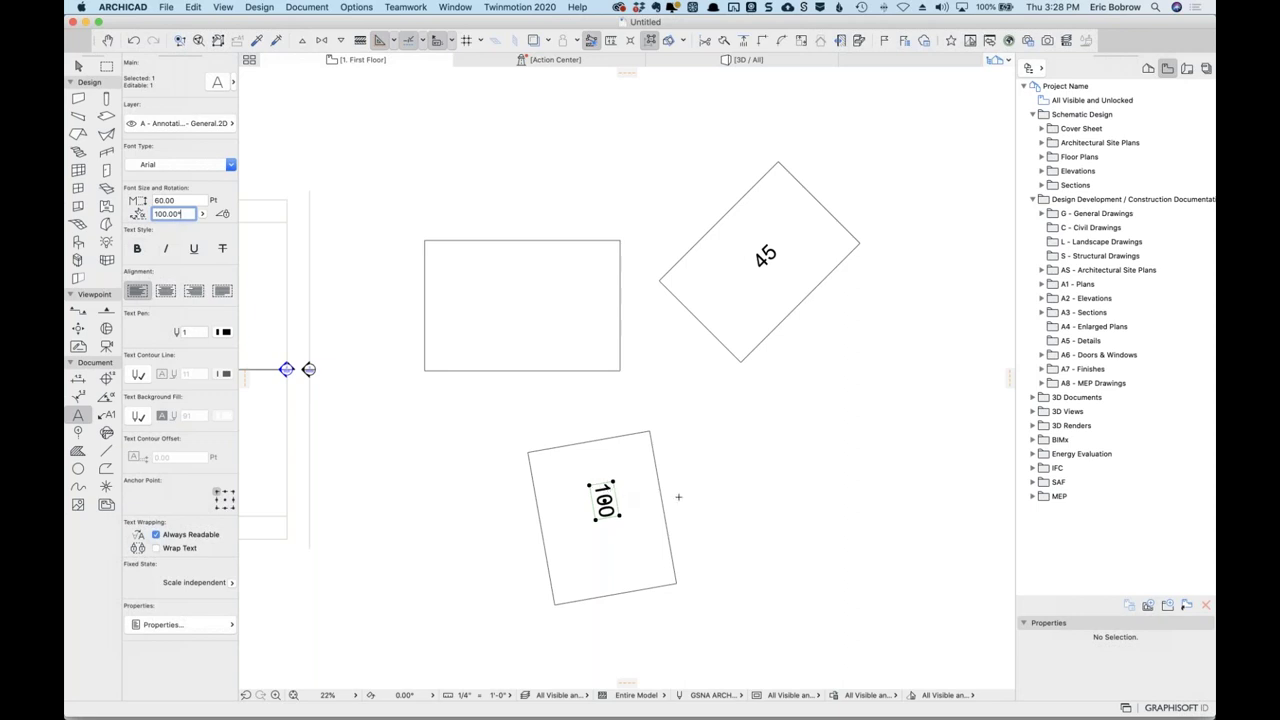
pyautogui.press('Escape')
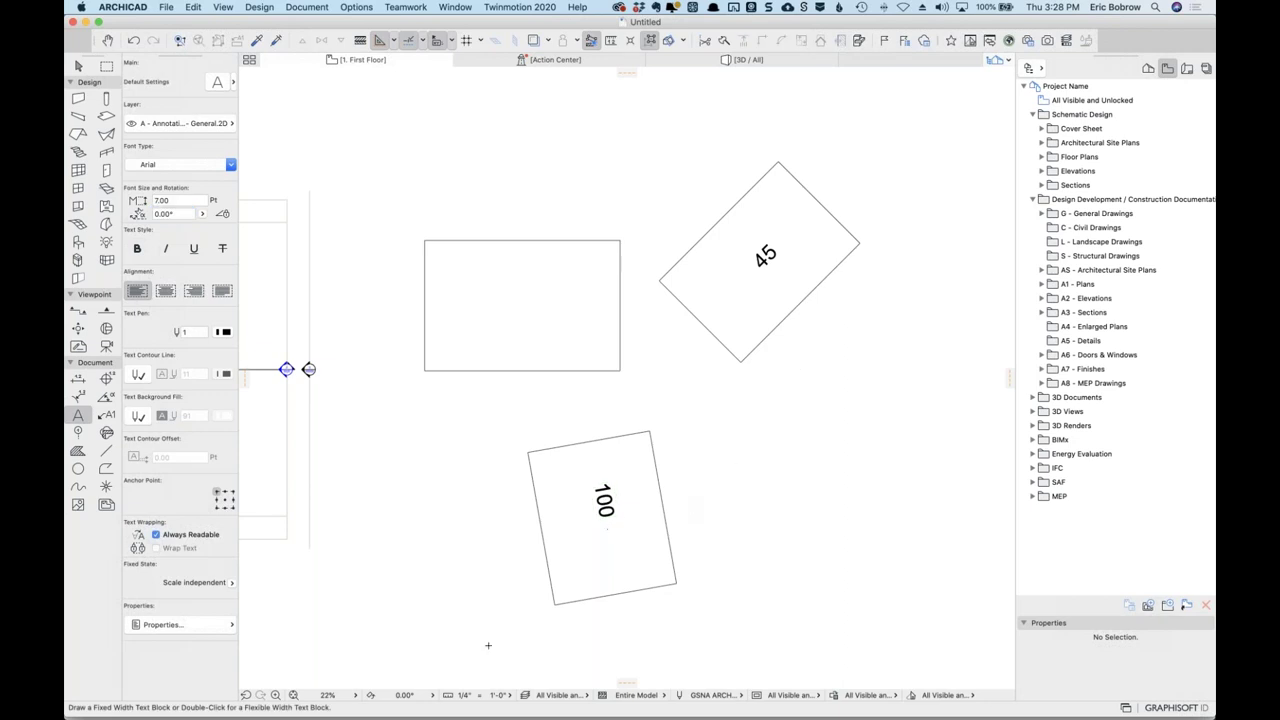
# Try setting the plan orientation graphically from the 45 slab's corner, then cancel.
pyautogui.click(437, 692)
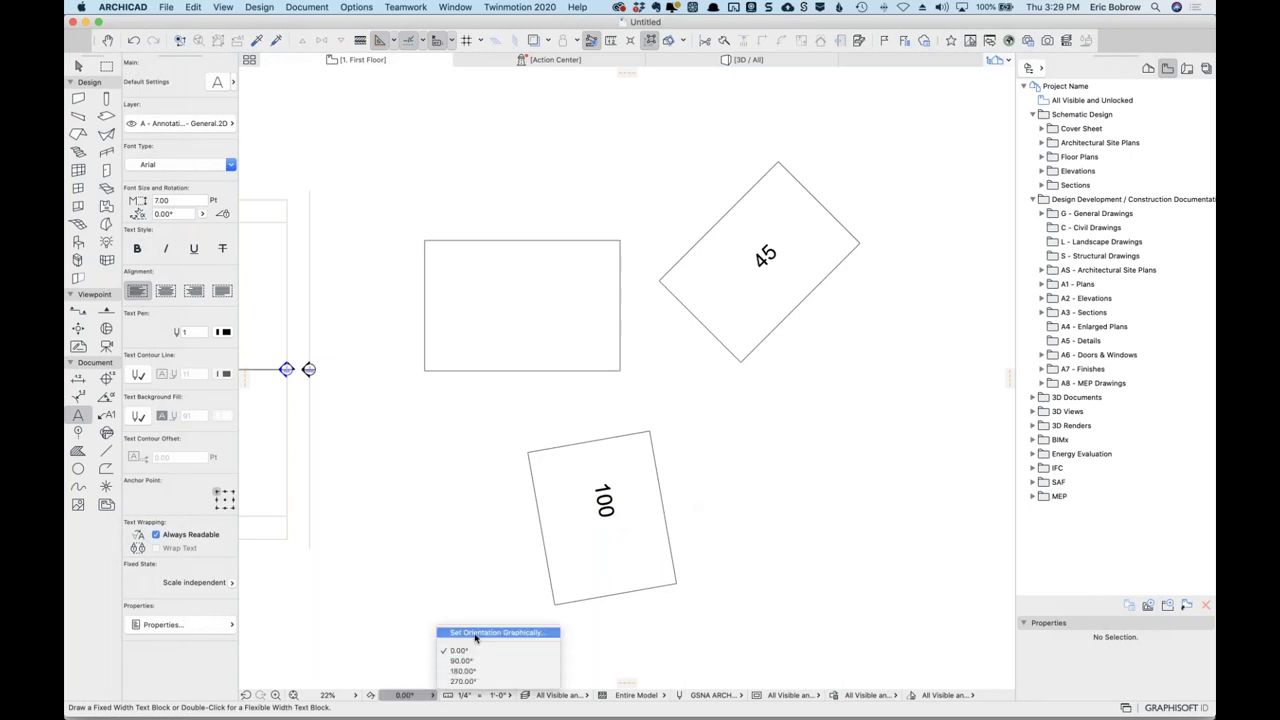
pyautogui.click(388, 643)
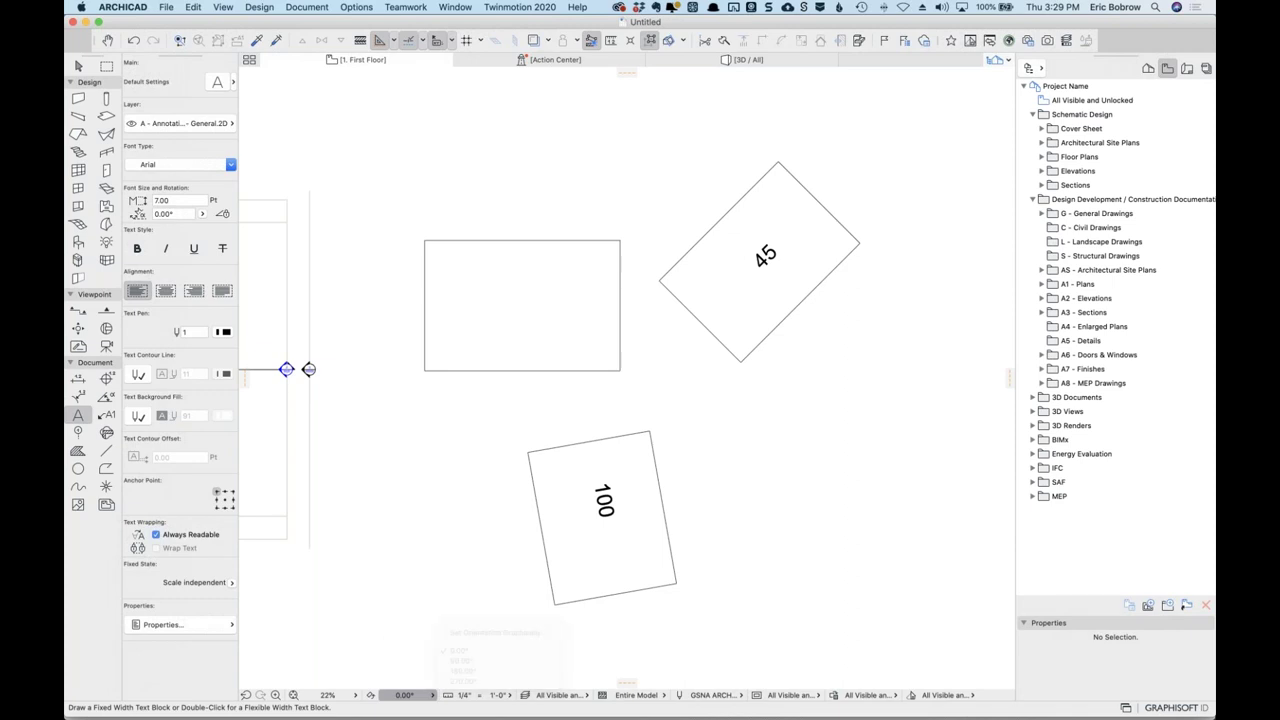
pyautogui.click(435, 694)
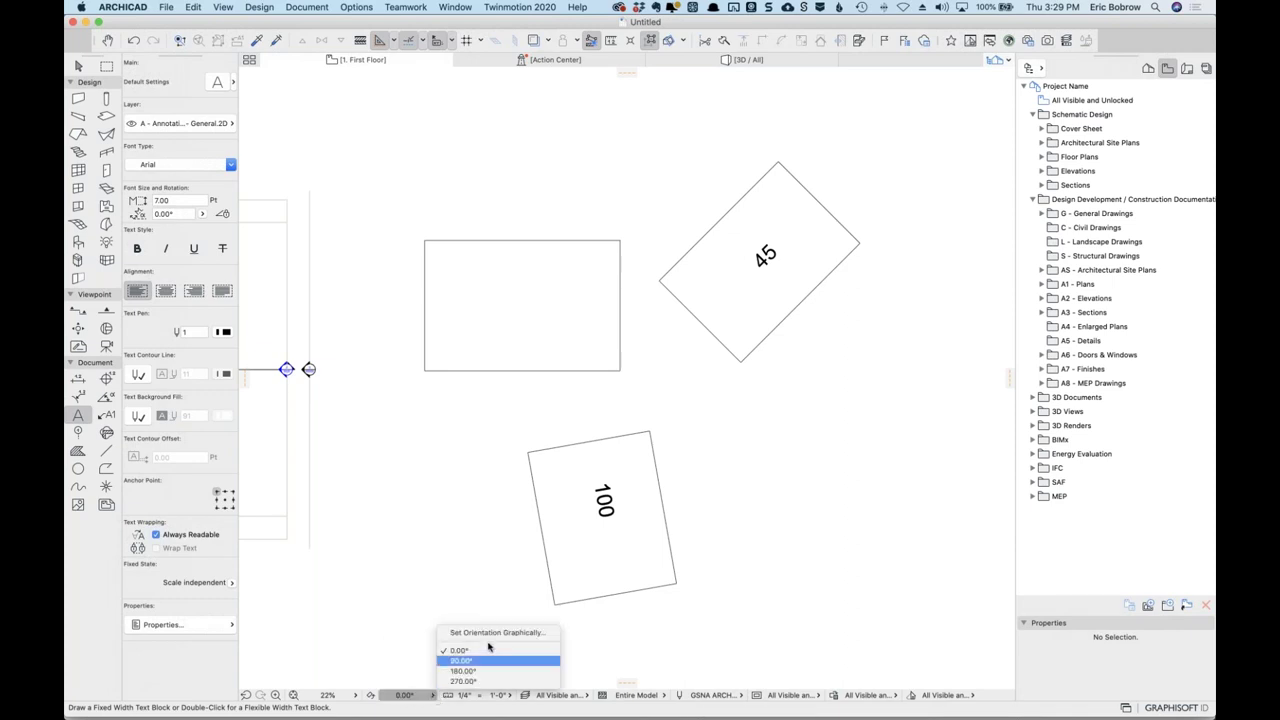
pyautogui.click(497, 634)
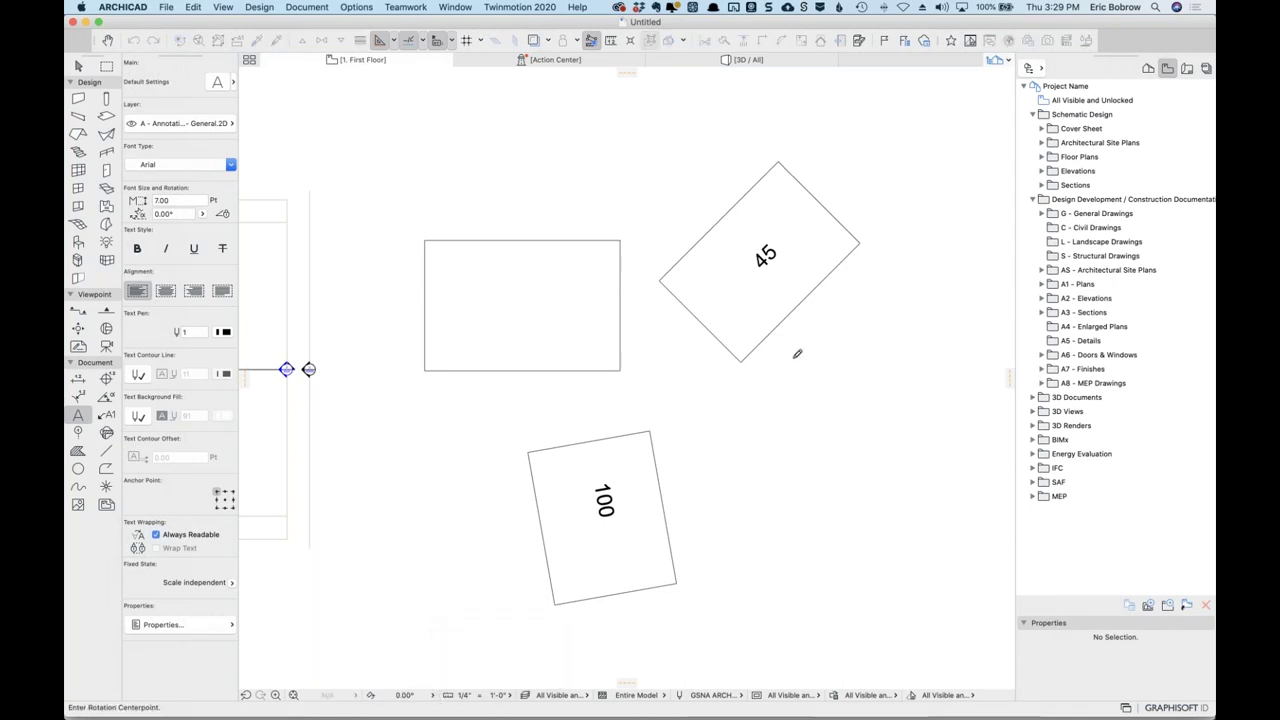
pyautogui.click(741, 361)
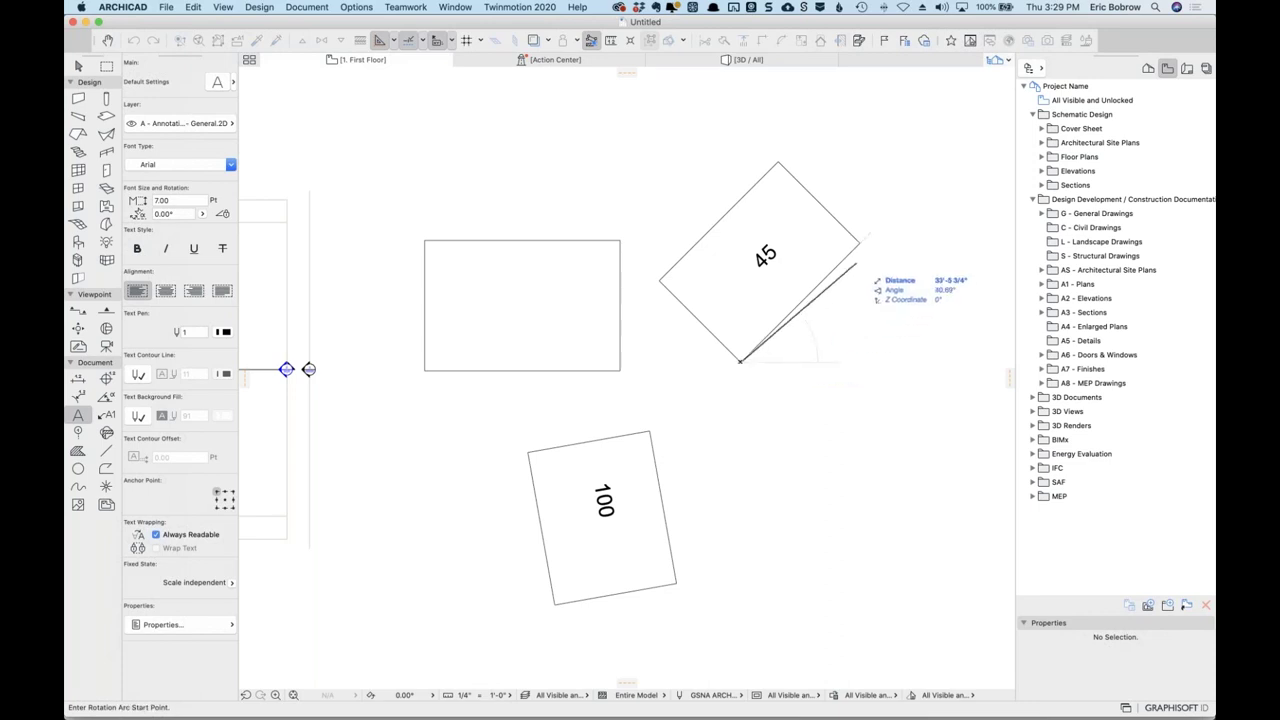
pyautogui.click(885, 357)
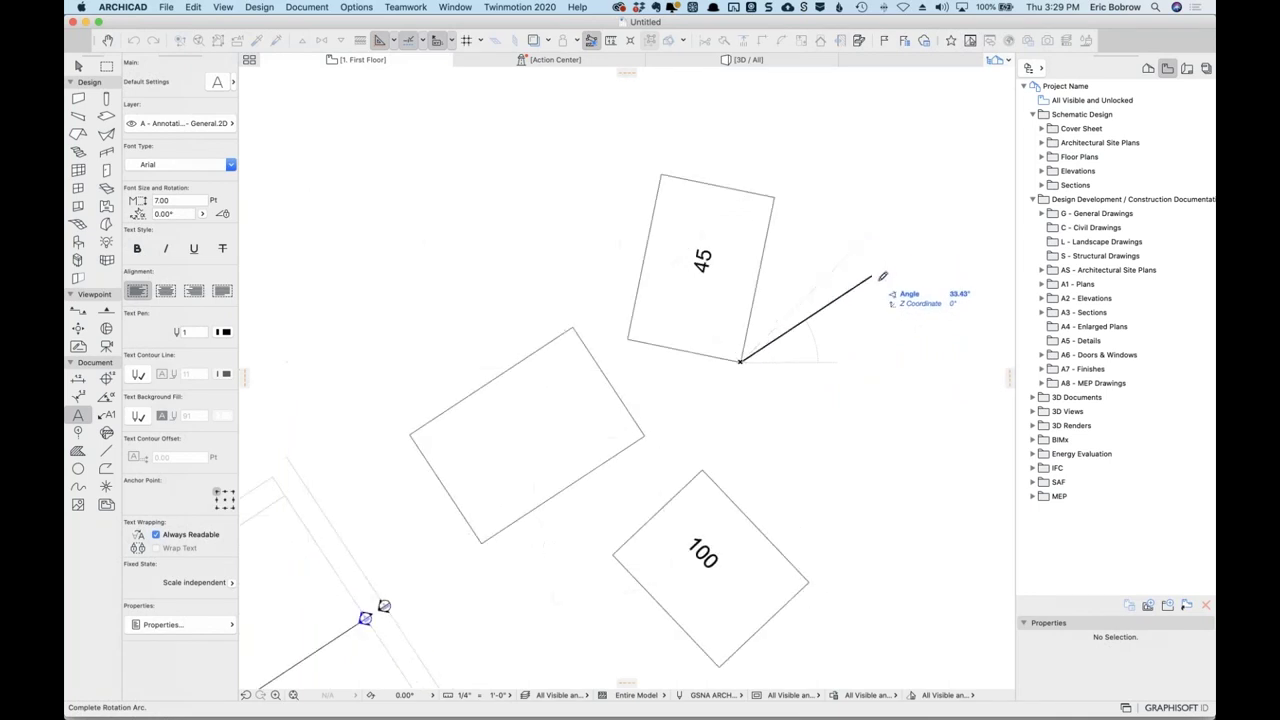
pyautogui.press('Escape')
pyautogui.press('Escape')
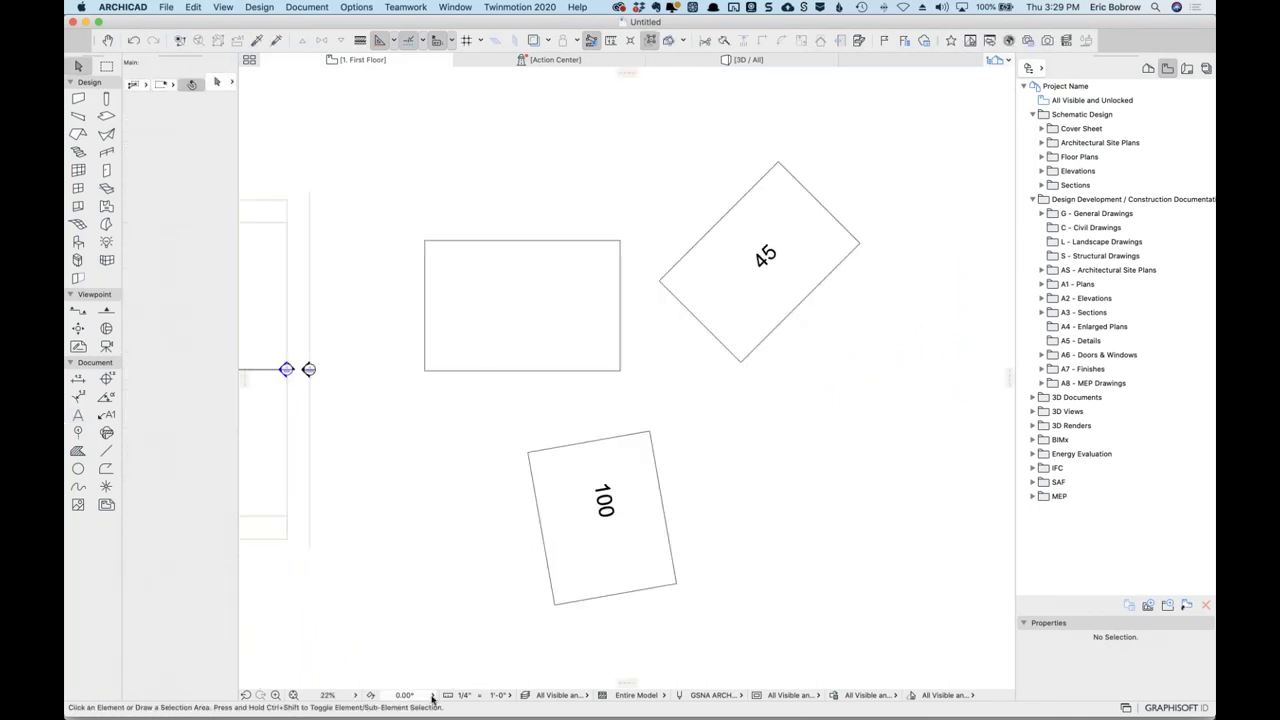
# Rotate the plan graphically about the 45 slab's corner to a 315° orientation and recentre it.
pyautogui.click(432, 695)
pyautogui.press('Return')
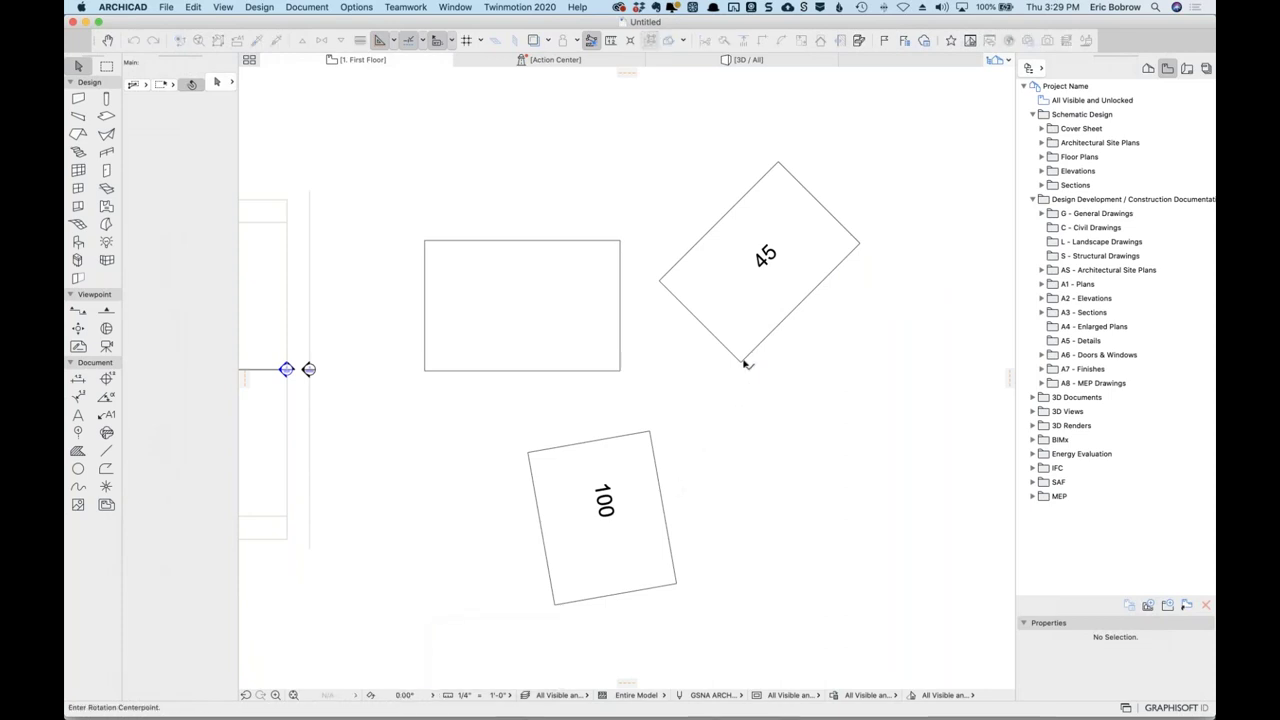
pyautogui.click(740, 360)
pyautogui.click(858, 243)
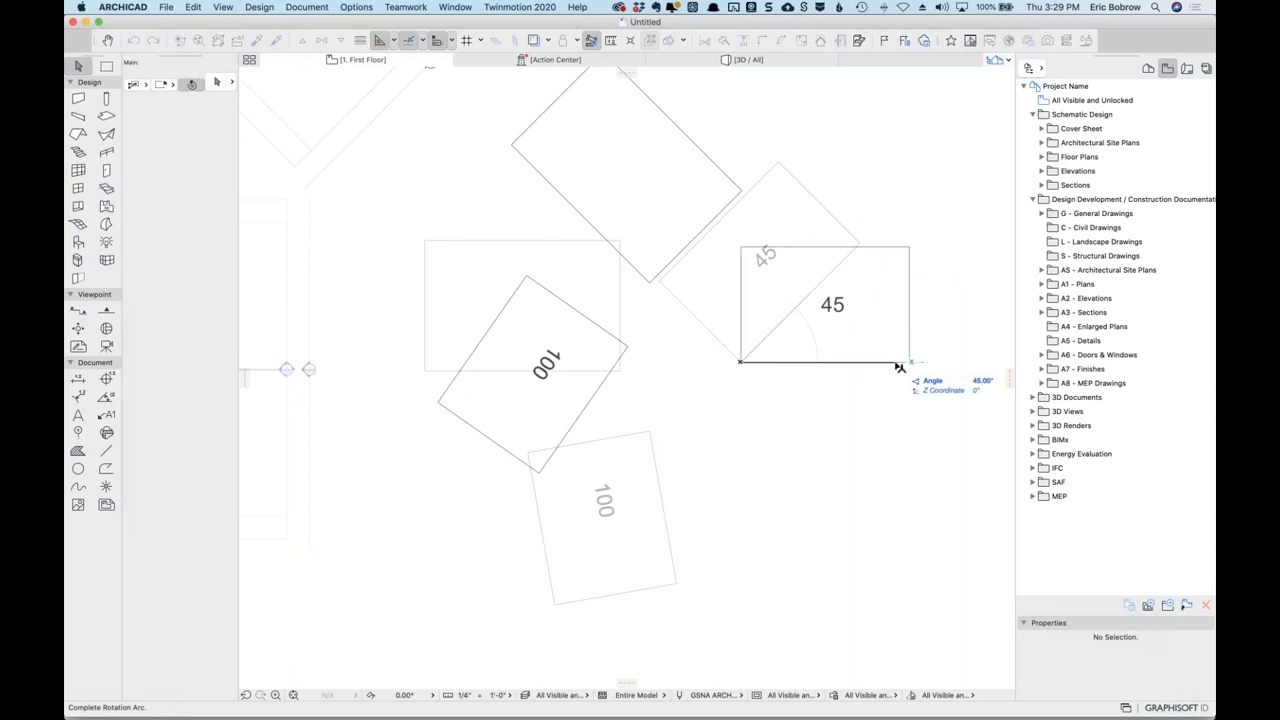
pyautogui.click(916, 396)
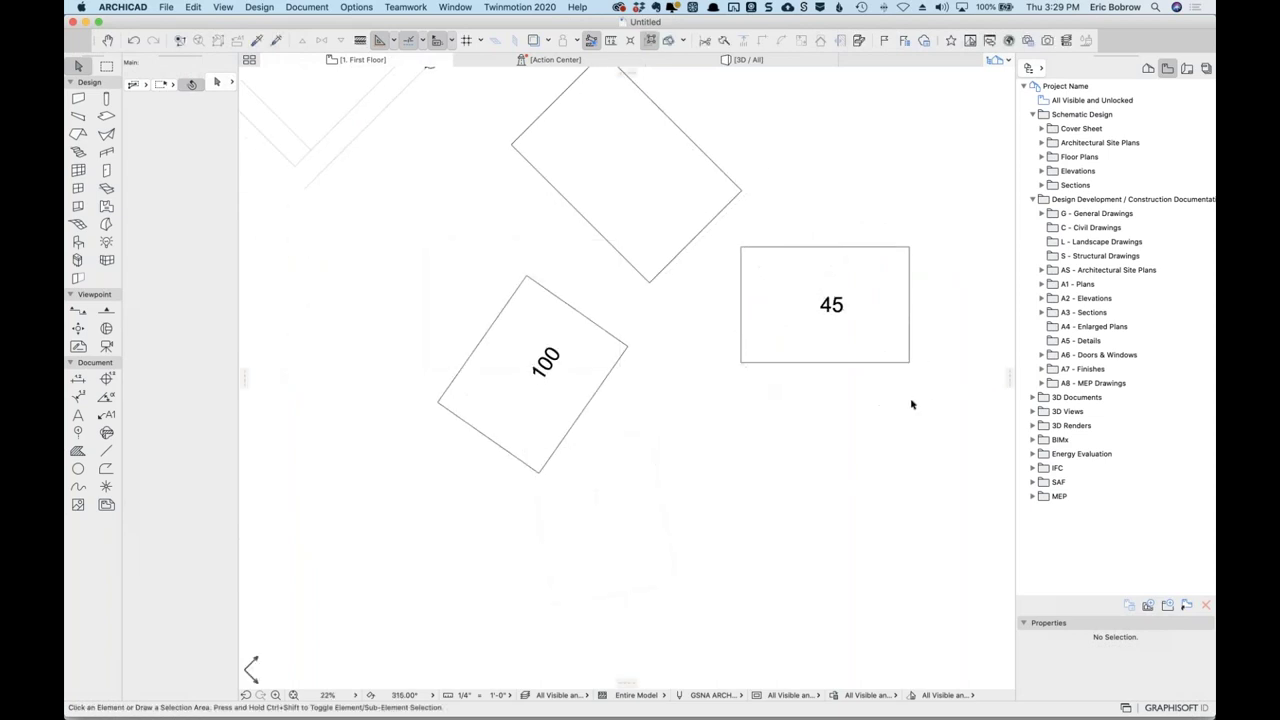
pyautogui.moveTo(846, 423); pyautogui.dragTo(789, 437, button='middle')
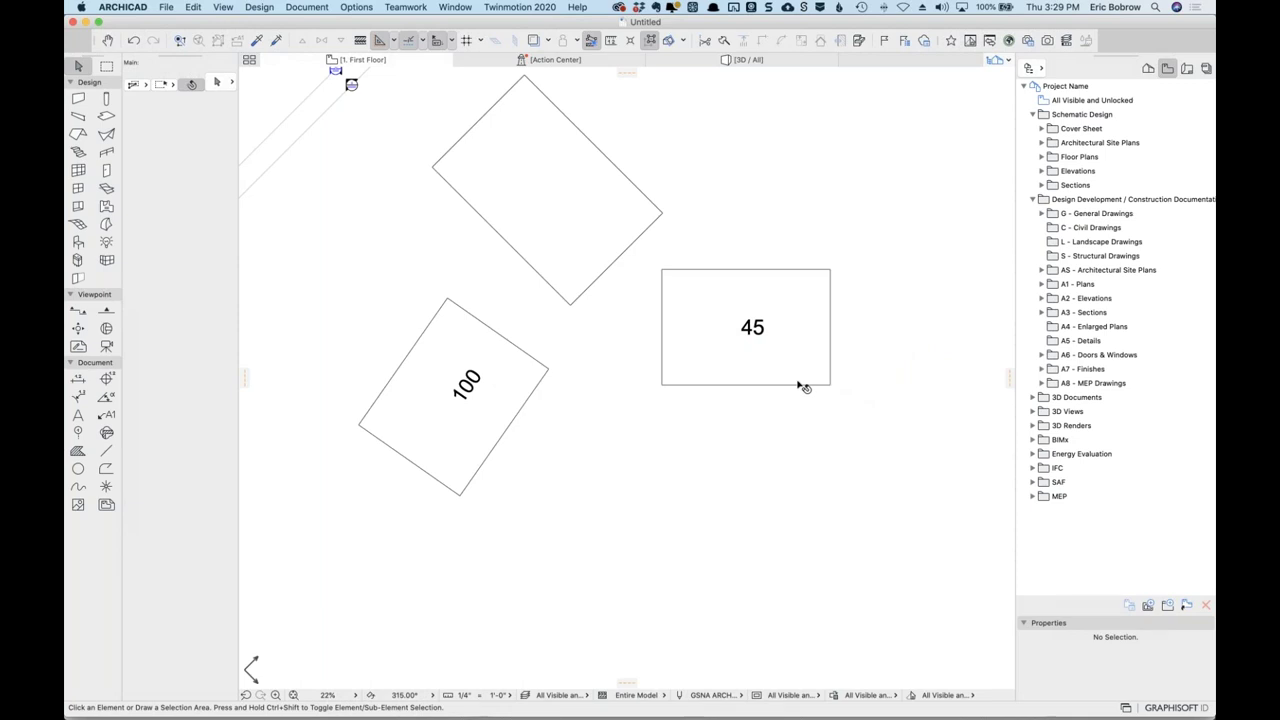
pyautogui.click(433, 696)
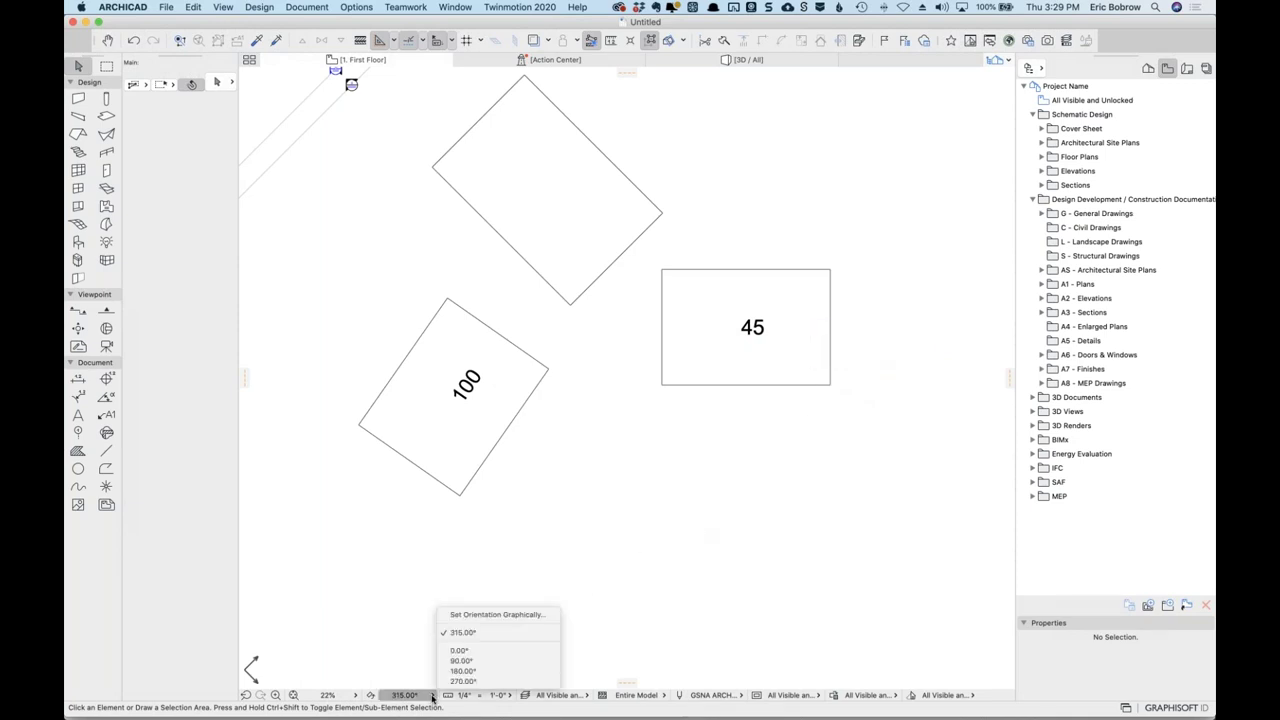
pyautogui.click(433, 697)
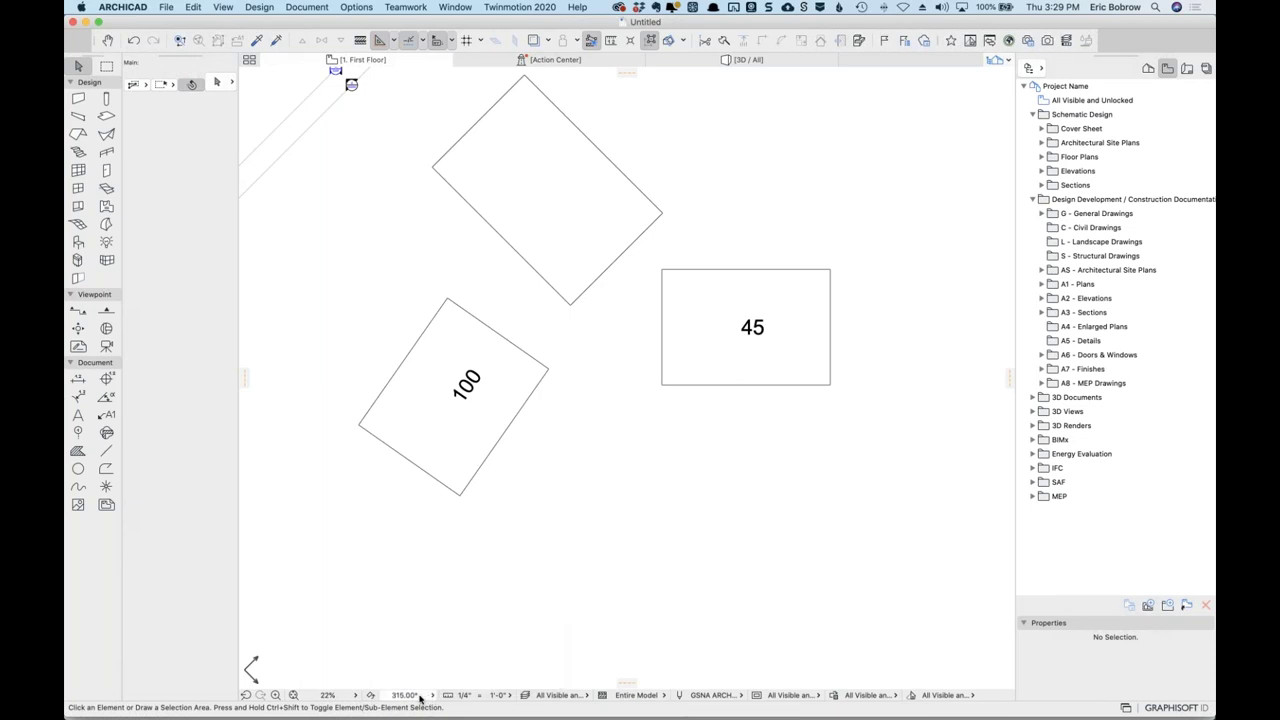
pyautogui.click(353, 695)
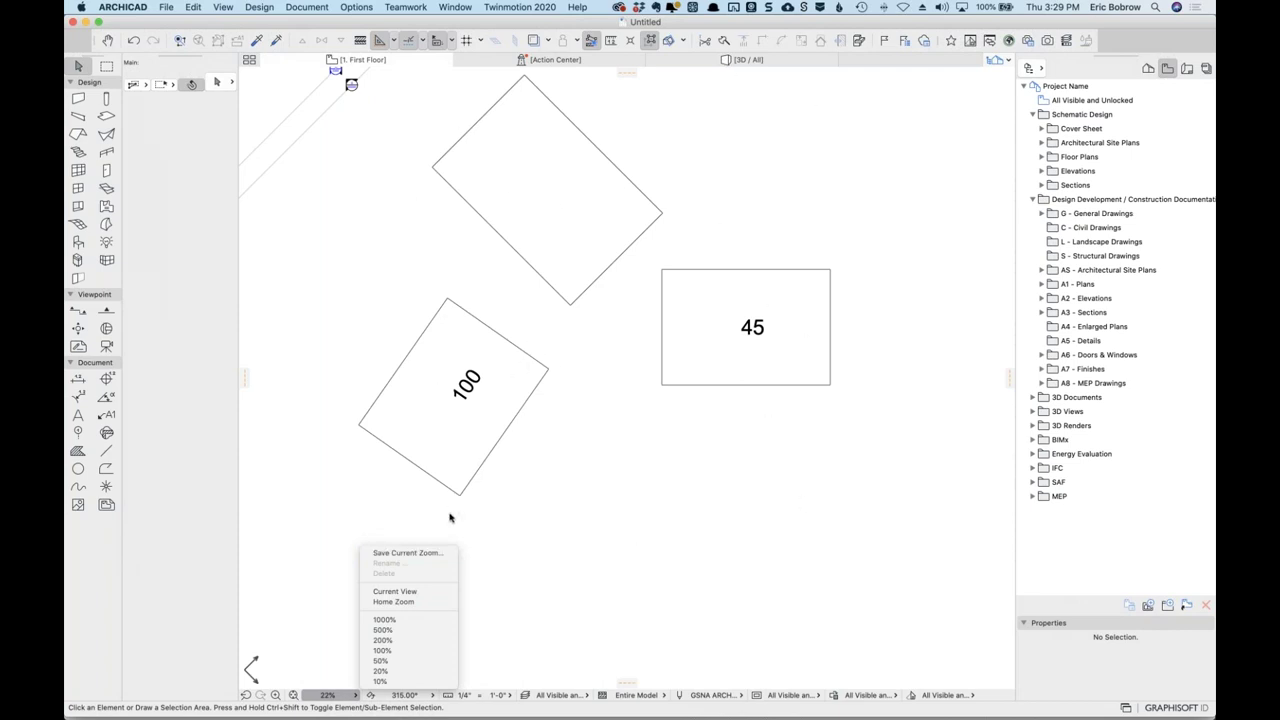
# Save the current view as a zoom named '45 degree overall' for all stories.
pyautogui.click(410, 556)
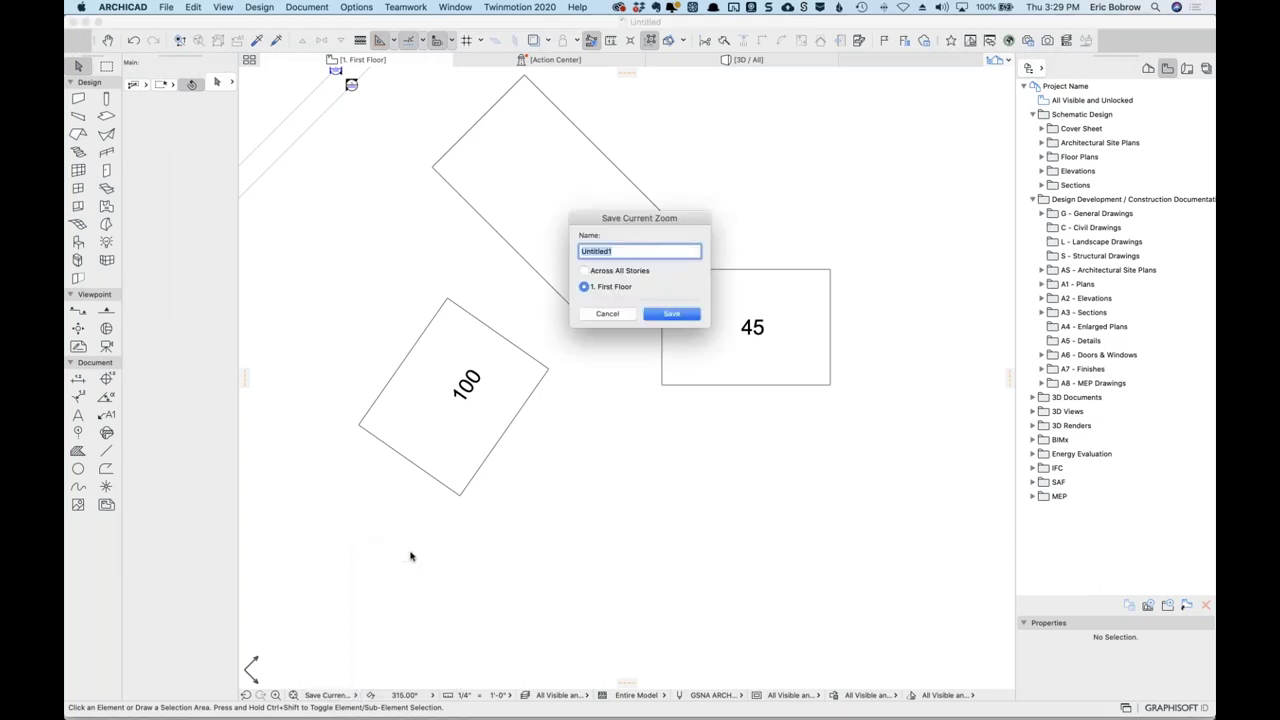
pyautogui.write('45 degree overall')
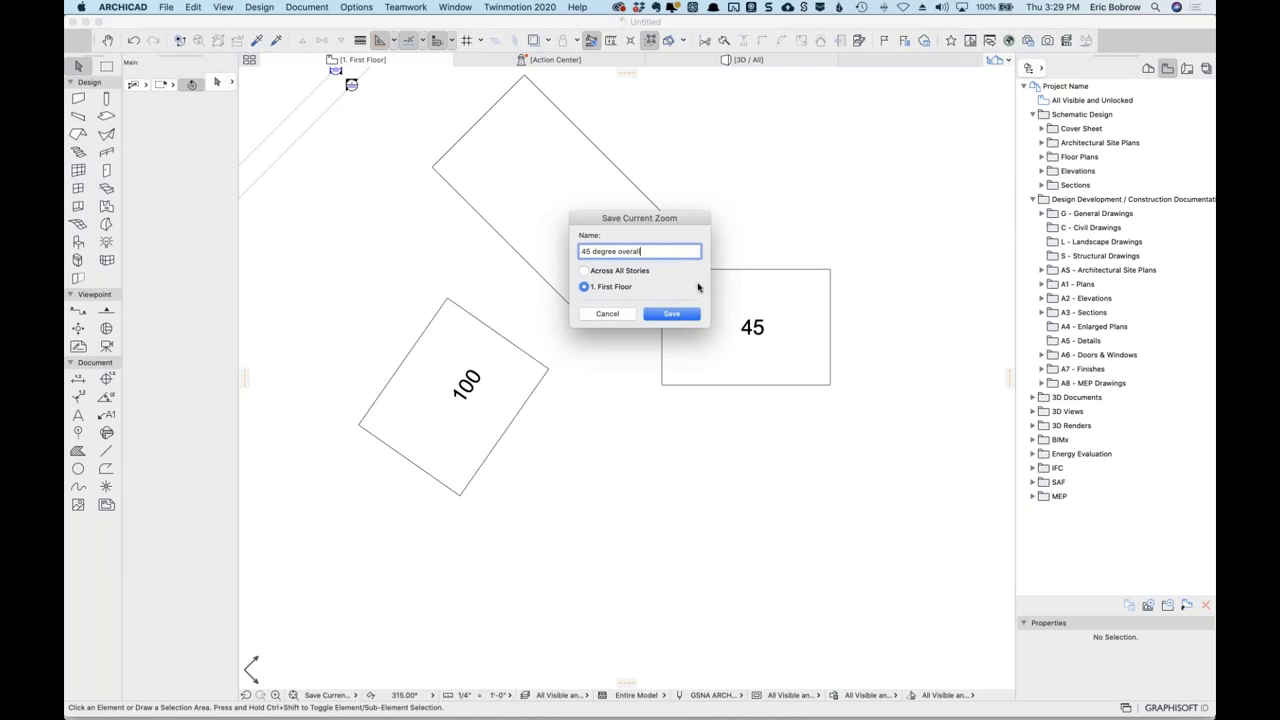
pyautogui.click(585, 271)
pyautogui.click(673, 316)
# Zoom in on the 45 slab and save it as the '45 degree plot' zoom.
pyautogui.scroll(2, 876, 332)
pyautogui.scroll(3, 747, 312)
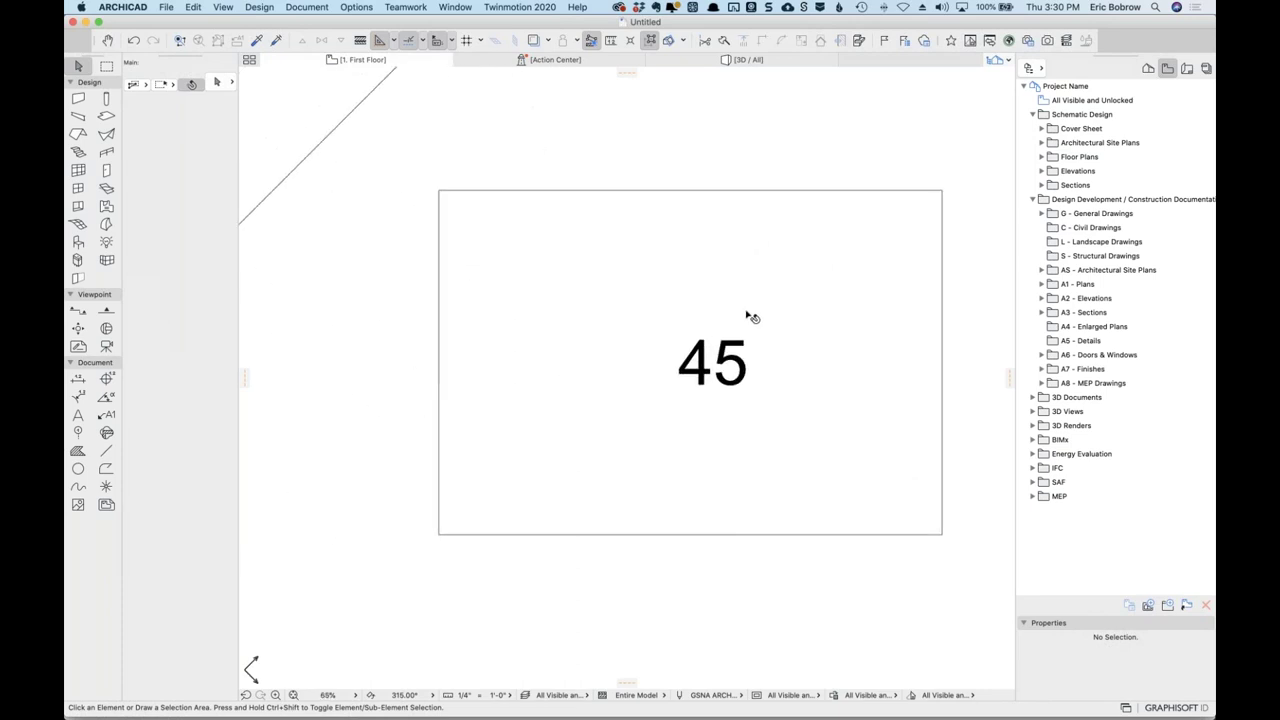
pyautogui.click(330, 694)
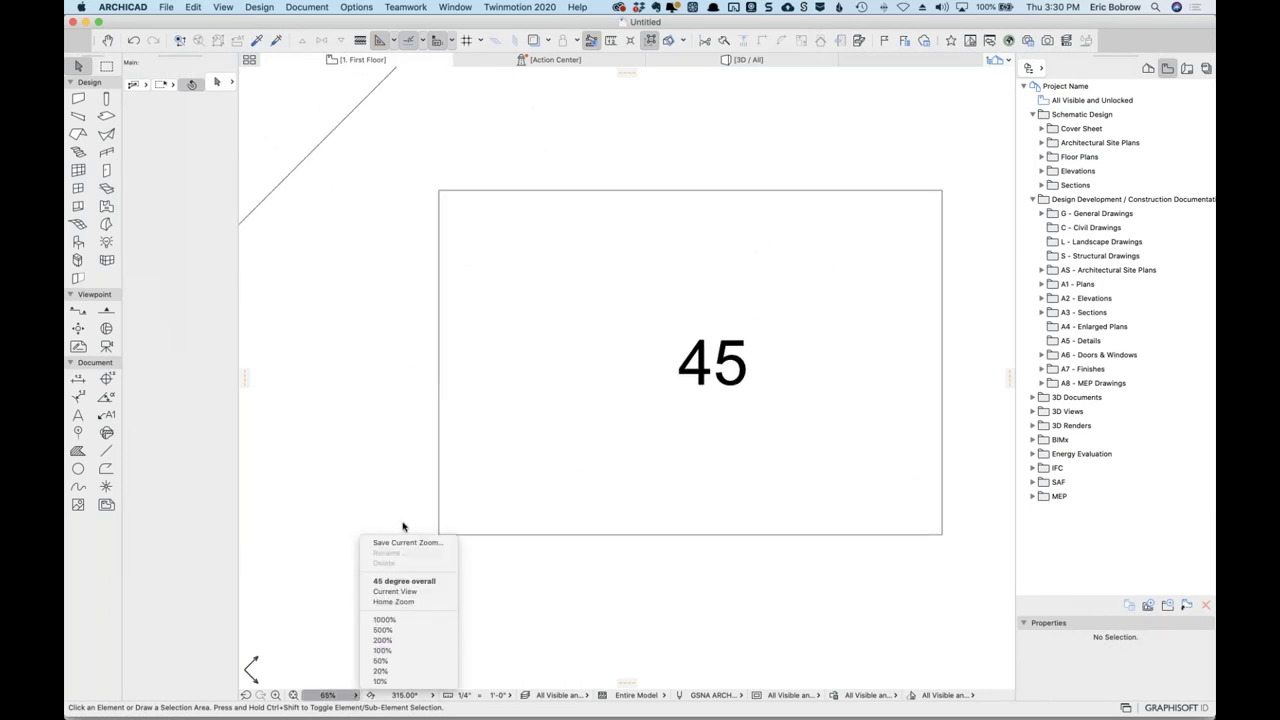
pyautogui.click(403, 542)
pyautogui.write('45 degree plot')
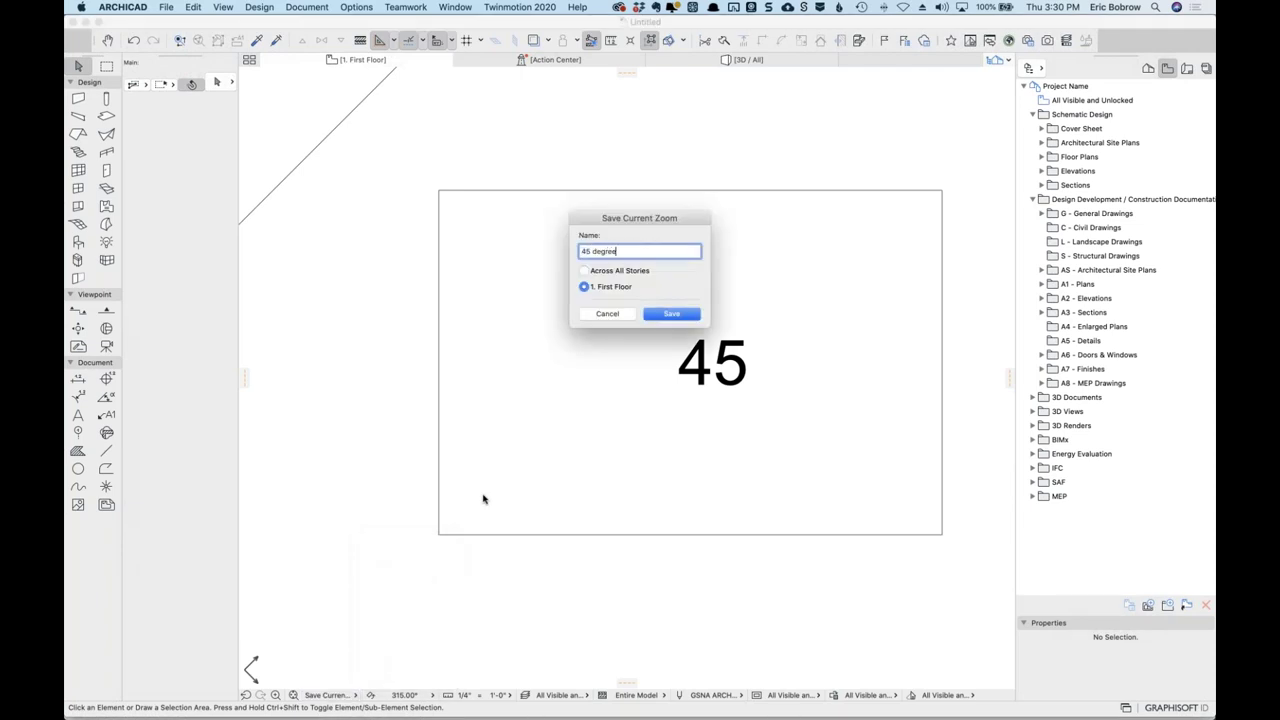
pyautogui.click(668, 315)
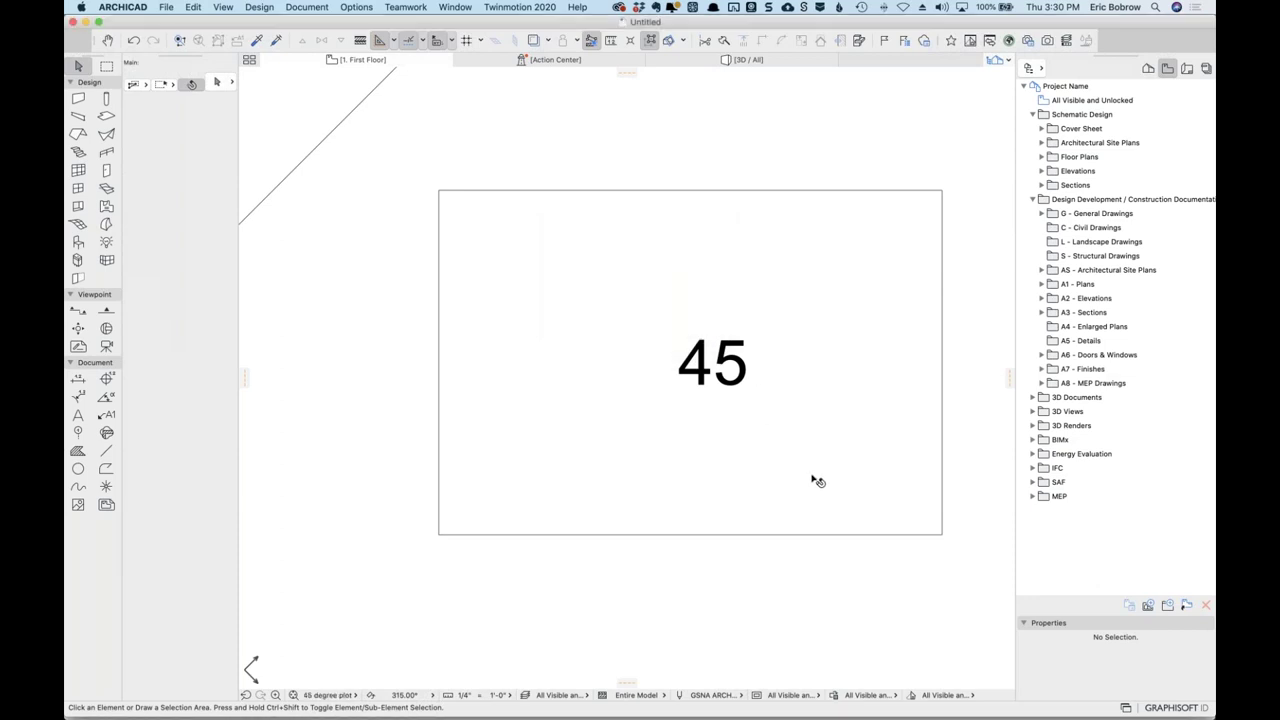
pyautogui.click(330, 694)
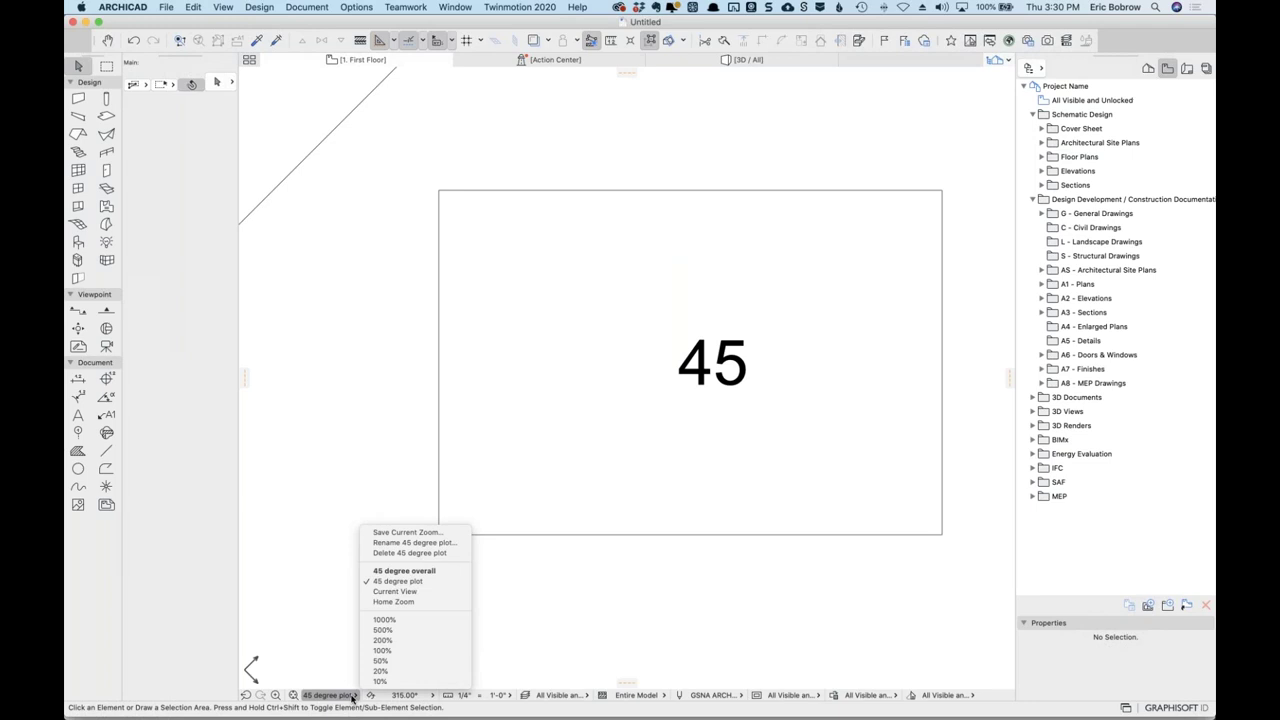
pyautogui.click(425, 571)
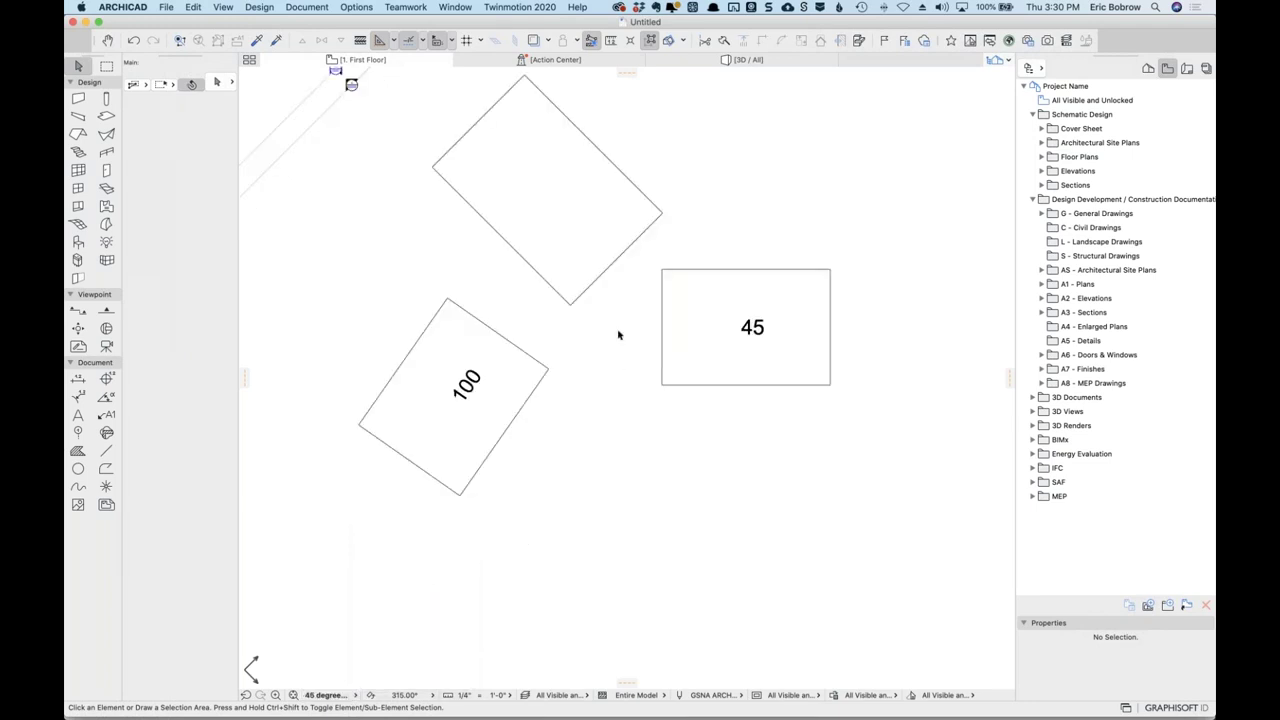
pyautogui.click(348, 695)
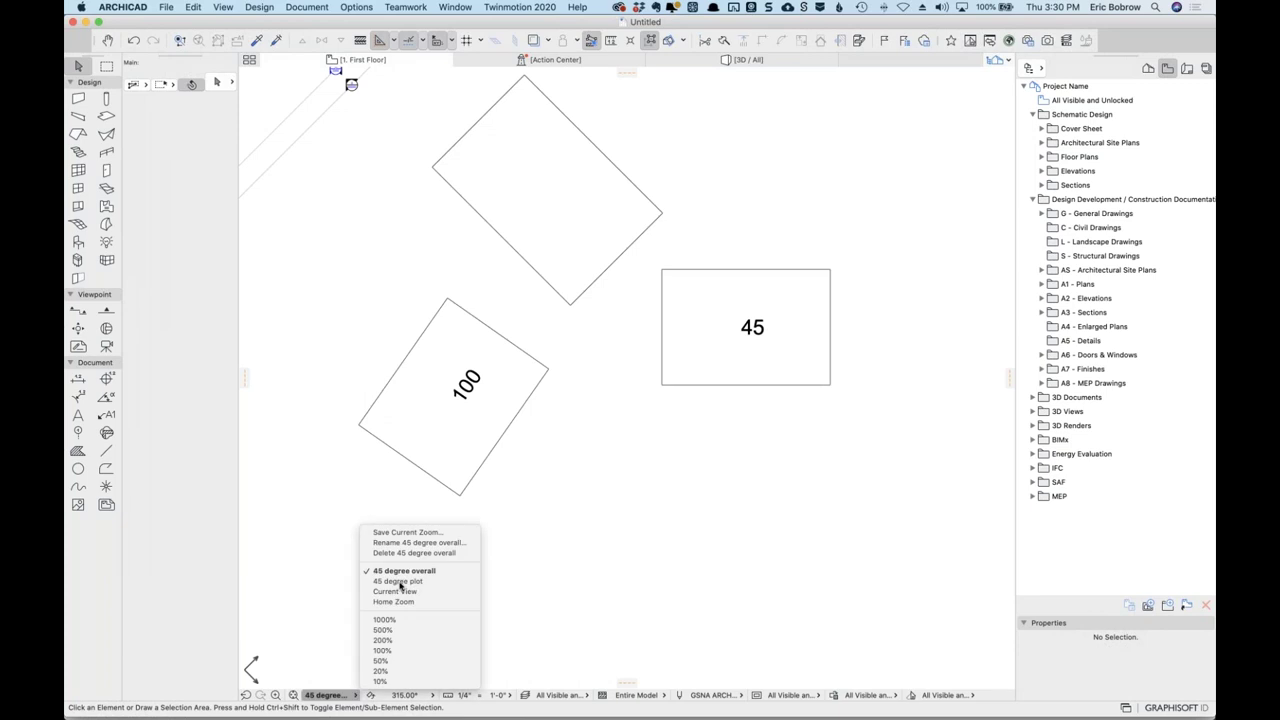
pyautogui.click(419, 581)
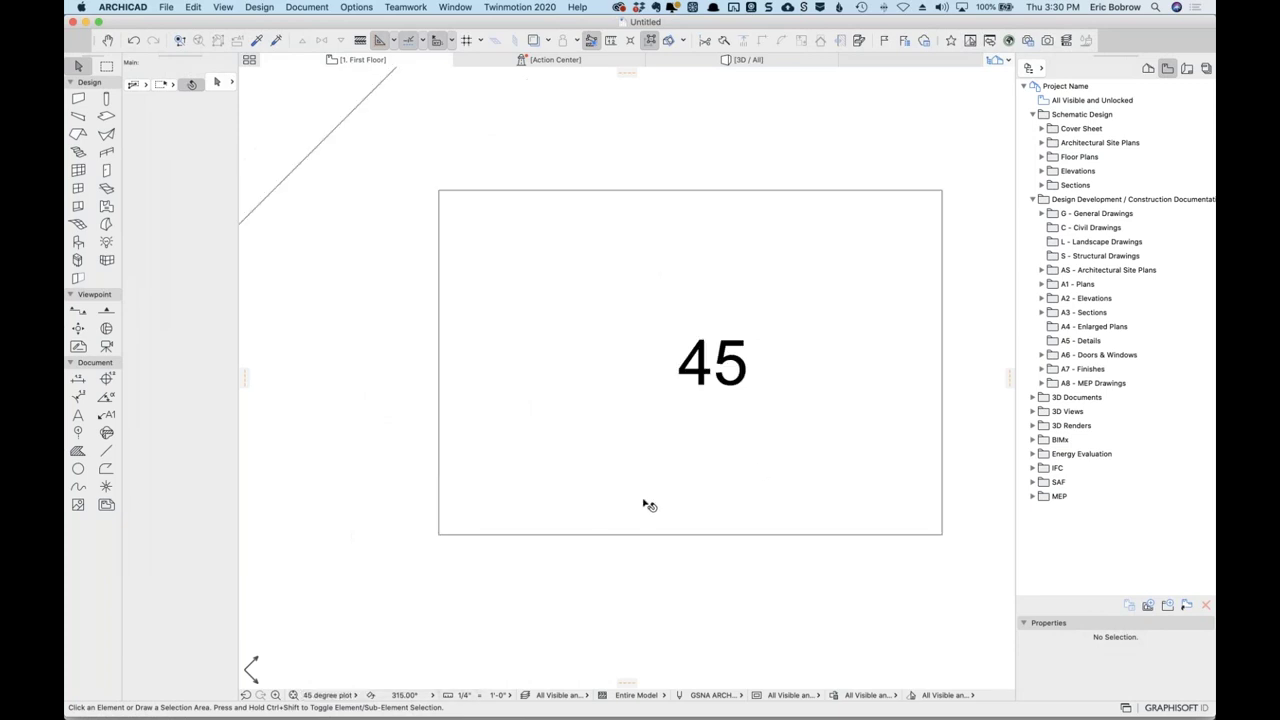
pyautogui.click(351, 695)
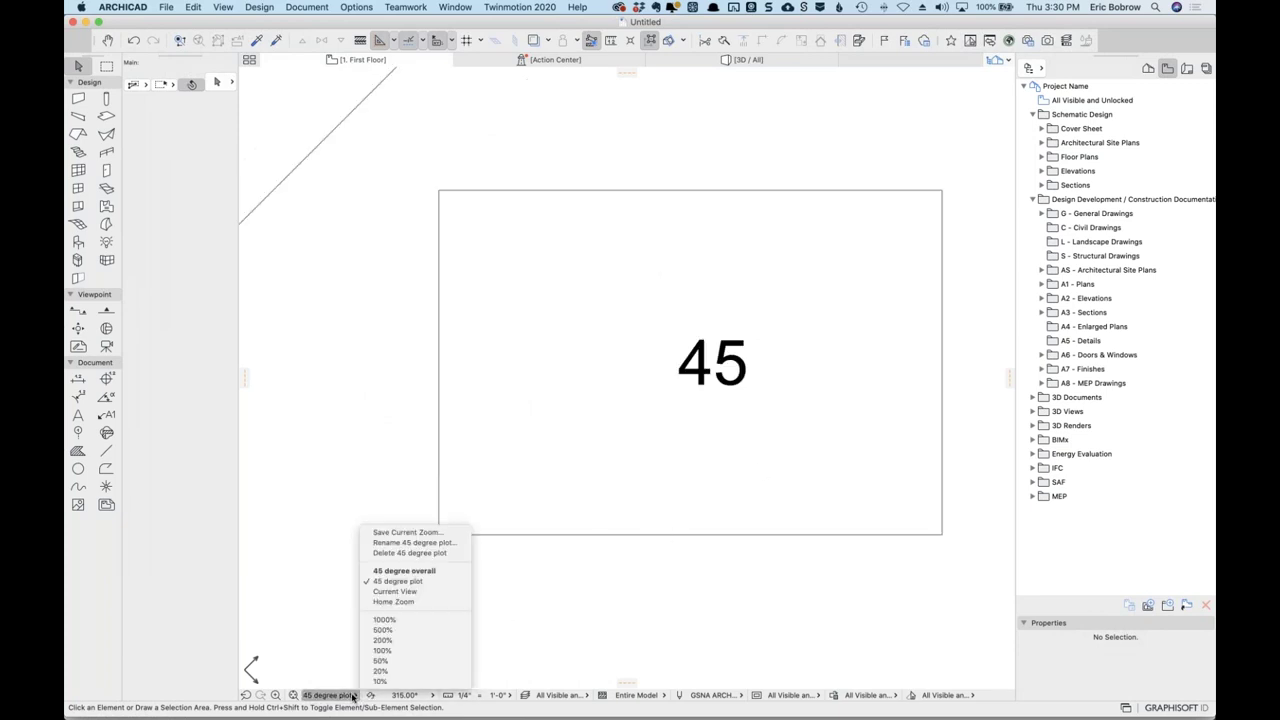
pyautogui.click(404, 602)
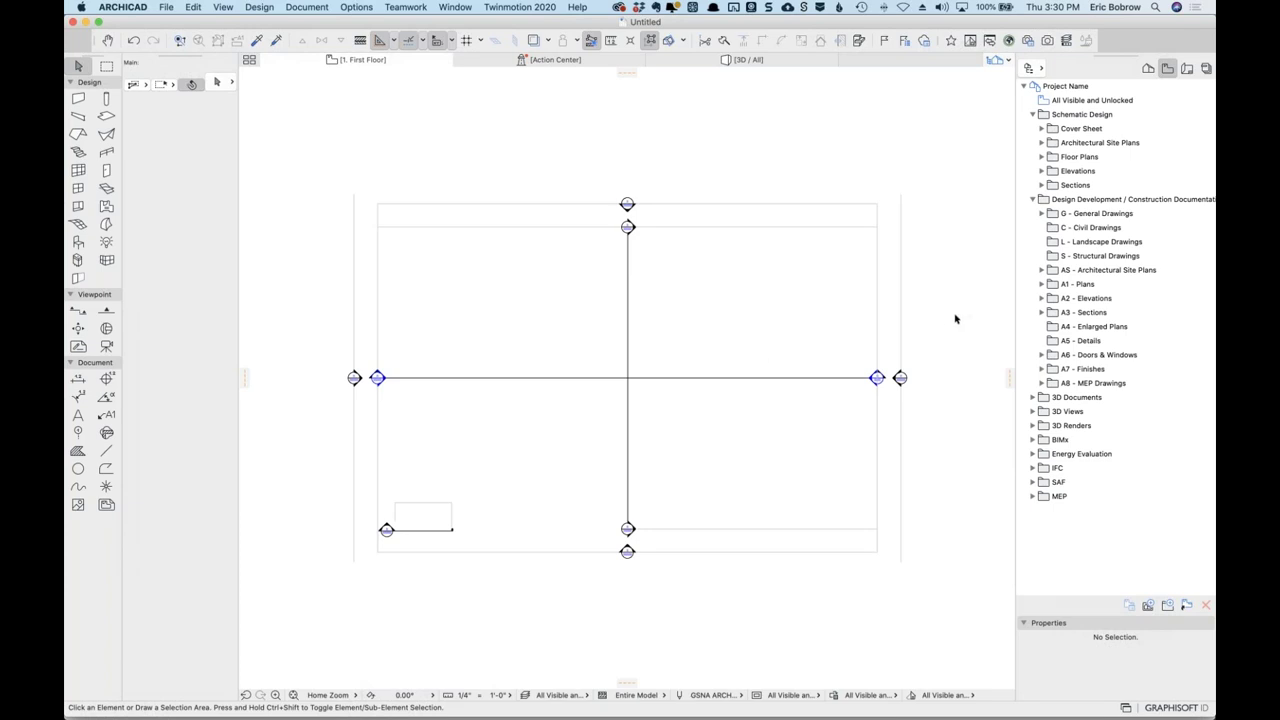
pyautogui.hscroll(10, 957, 317)
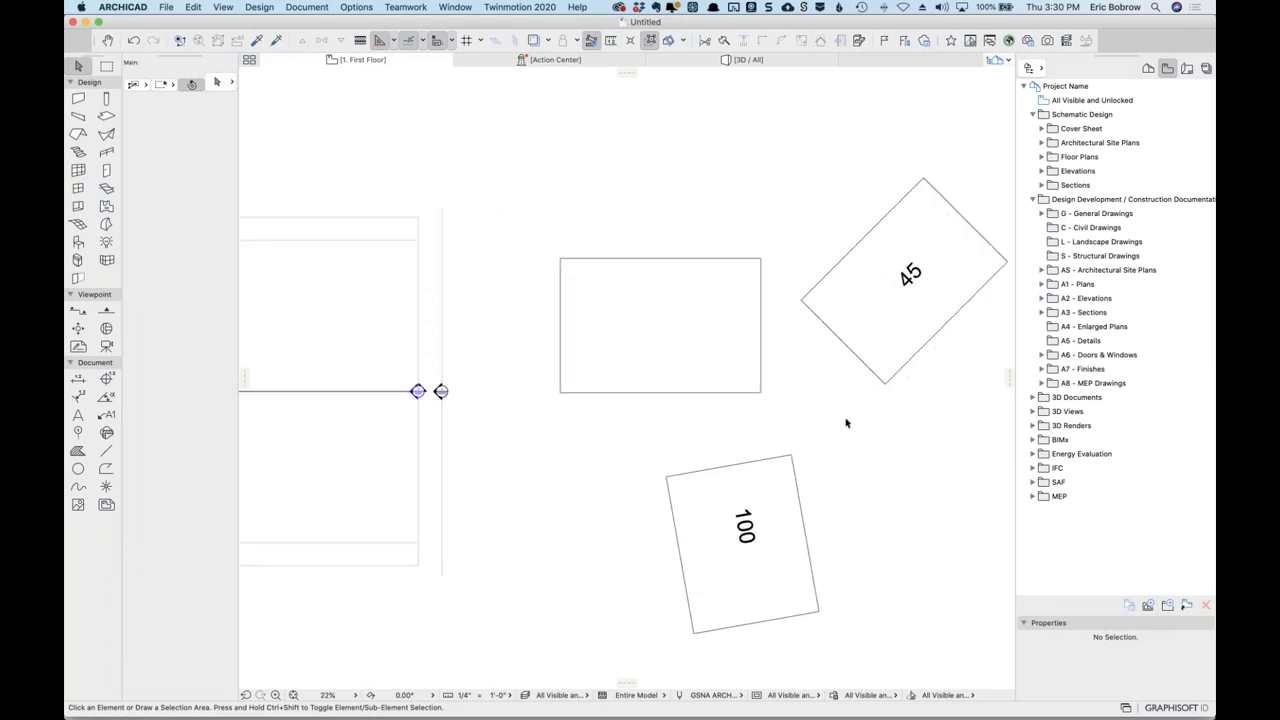
pyautogui.hscroll(1, 805, 428)
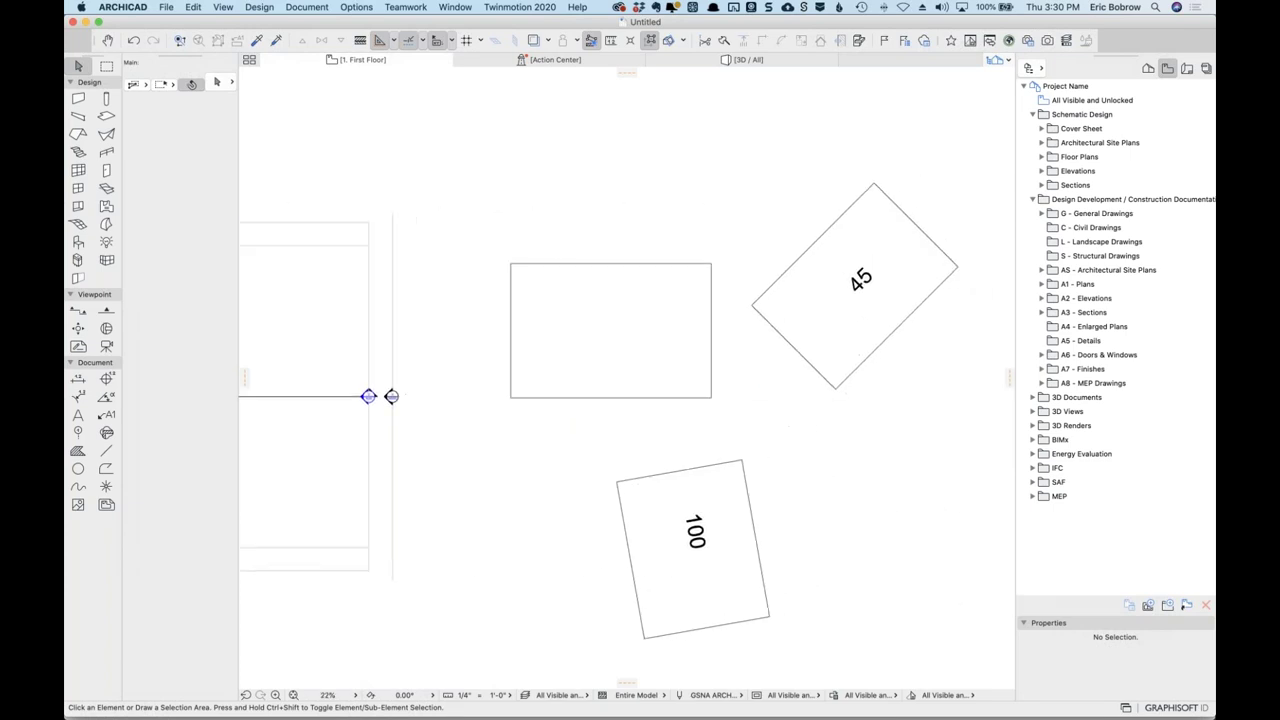
pyautogui.click(355, 695)
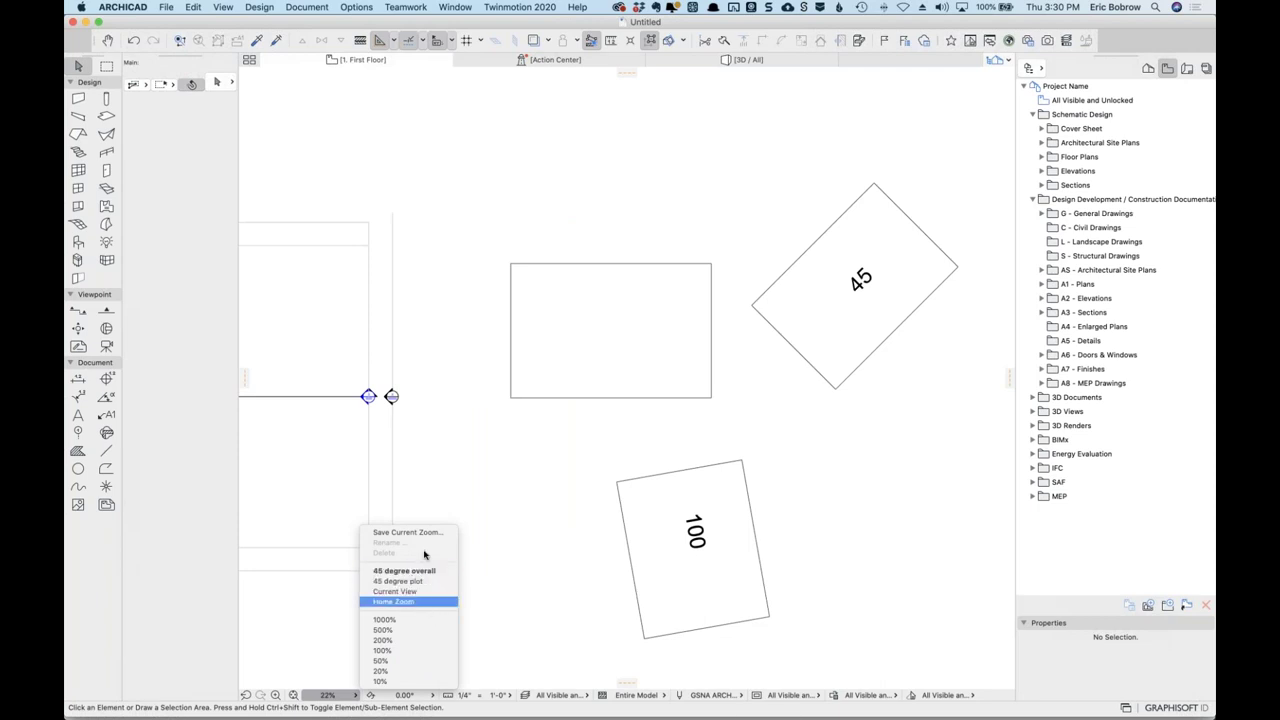
pyautogui.click(555, 571)
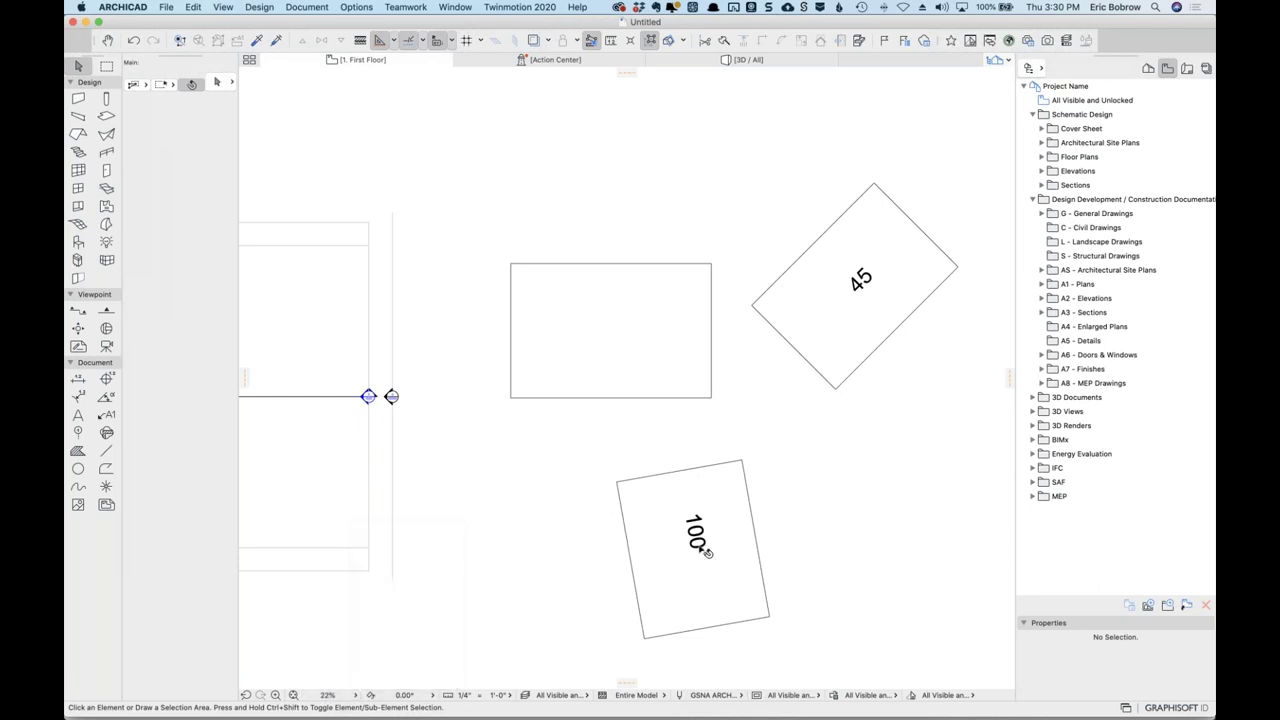
# Turn the plan to 260° graphically about the 100 slab's corner and shift the view.
pyautogui.click(433, 699)
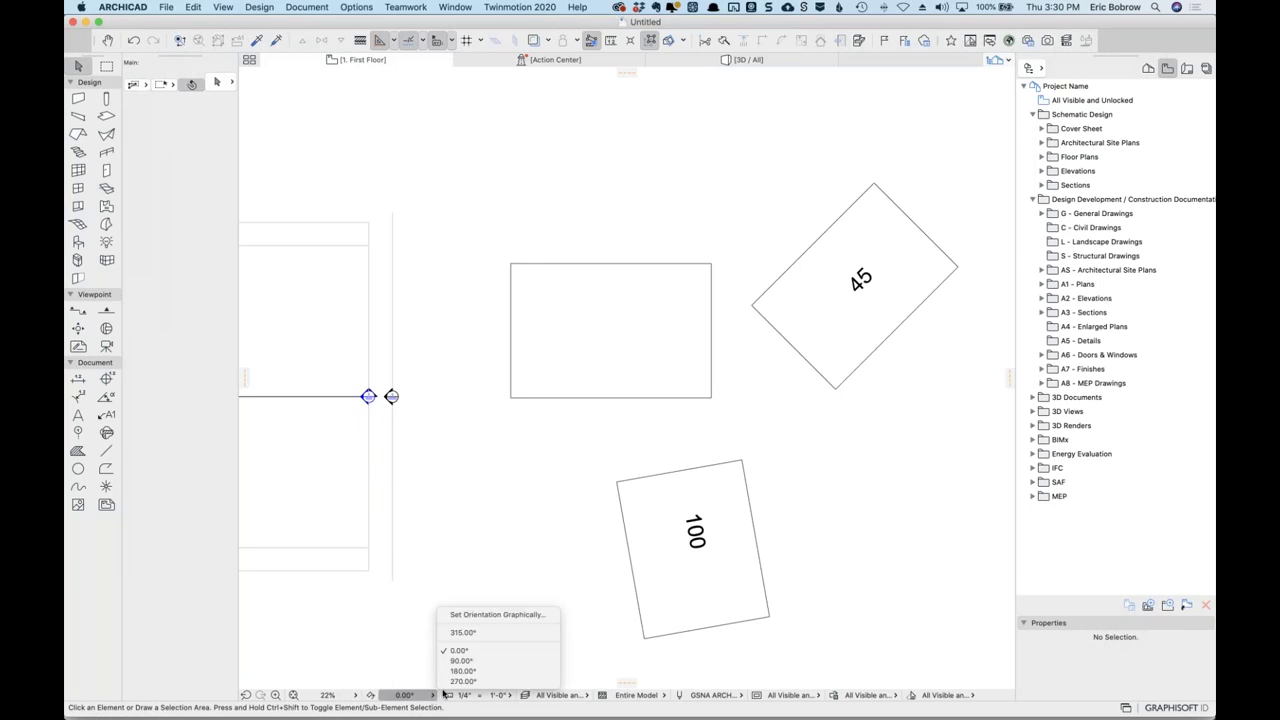
pyautogui.click(489, 612)
pyautogui.click(769, 615)
pyautogui.click(746, 463)
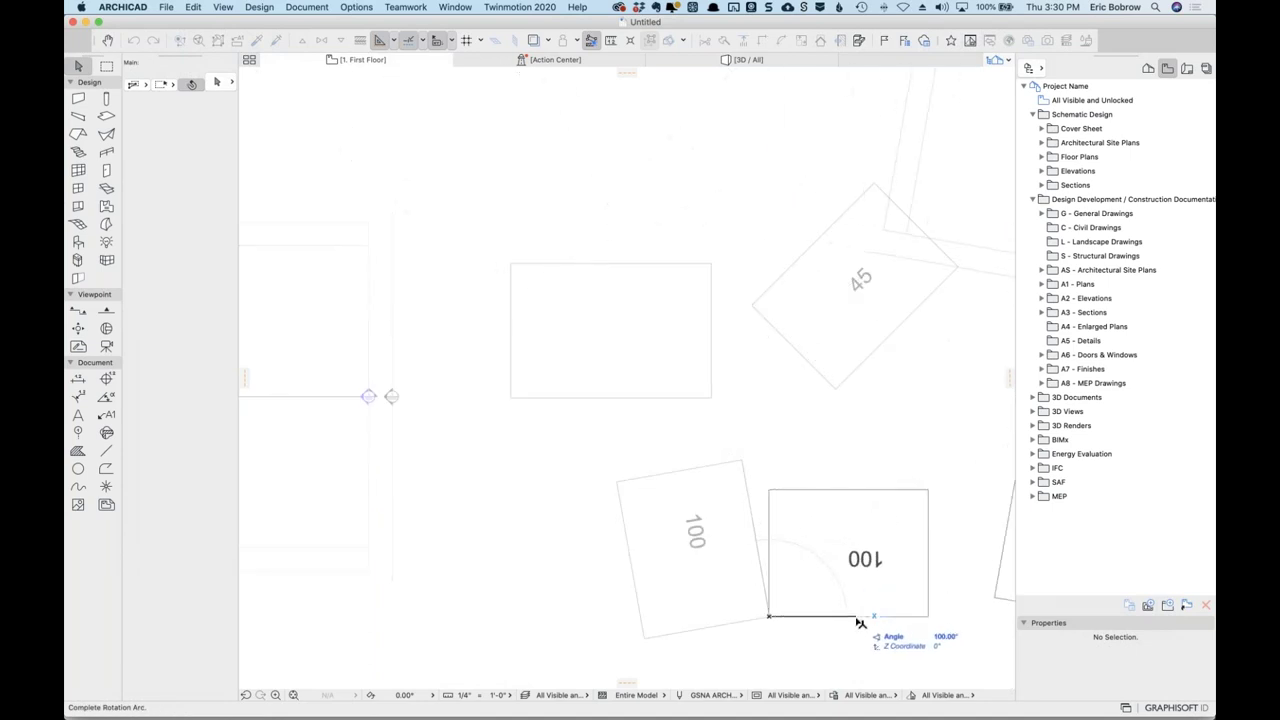
pyautogui.press('Escape')
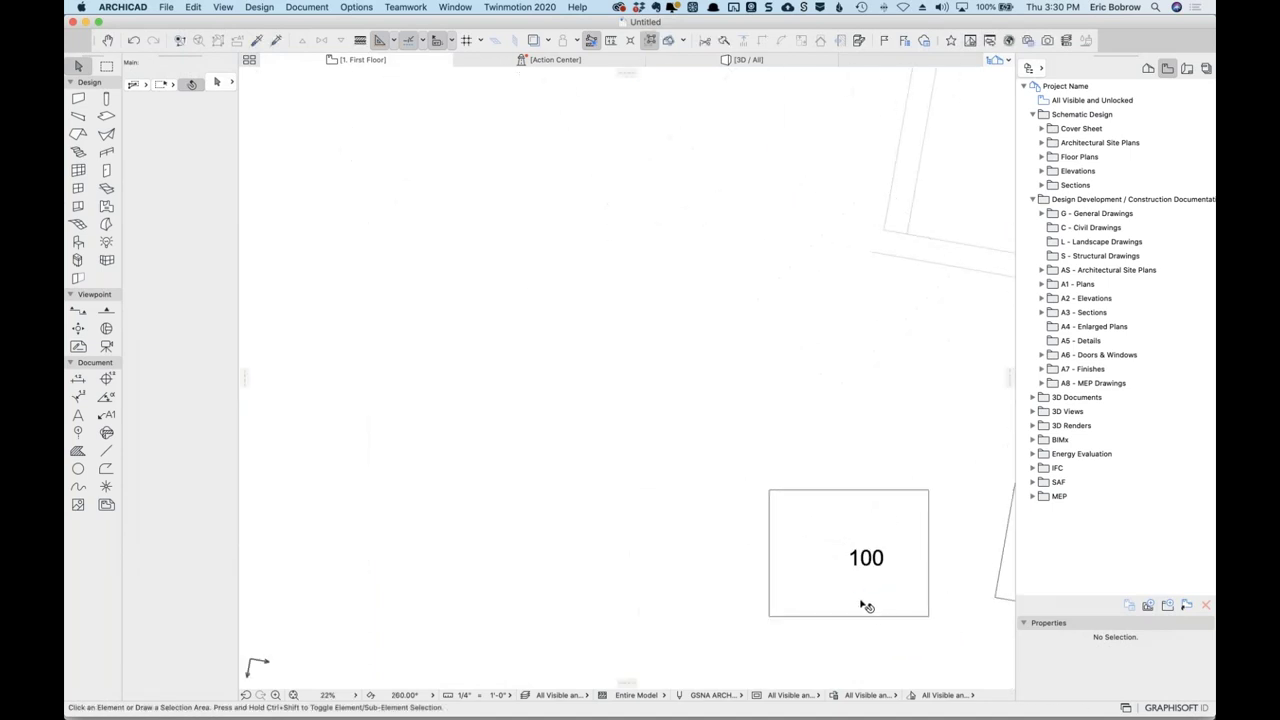
pyautogui.moveTo(749, 627); pyautogui.dragTo(563, 609, button='middle')
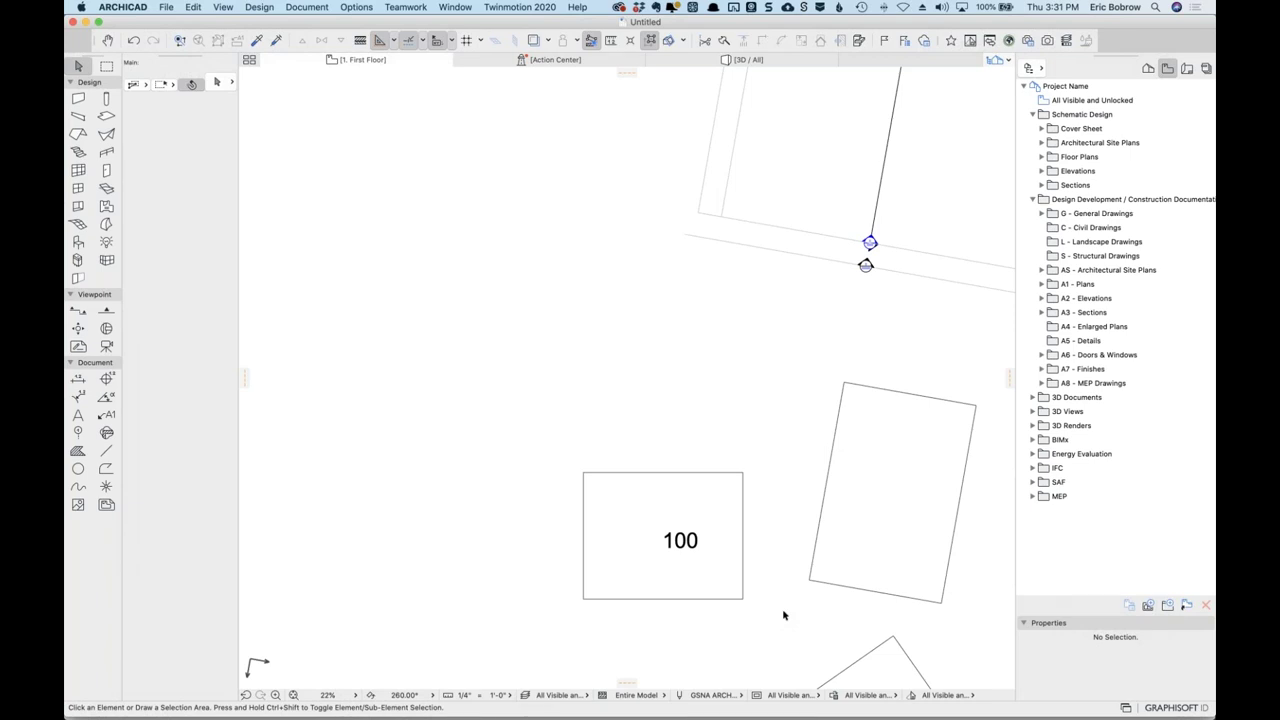
# Begin a zoom area around the 100 slab.
pyautogui.click(355, 695)
pyautogui.click(520, 617)
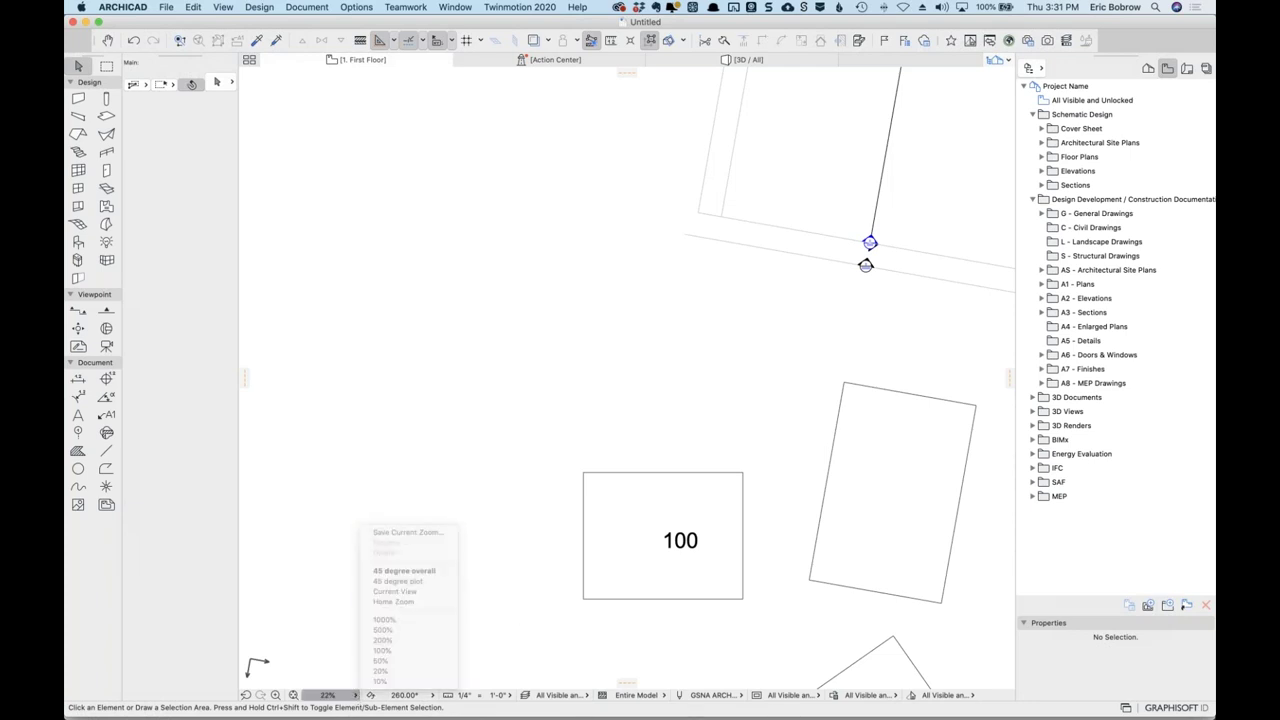
pyautogui.click(276, 695)
pyautogui.click(557, 462)
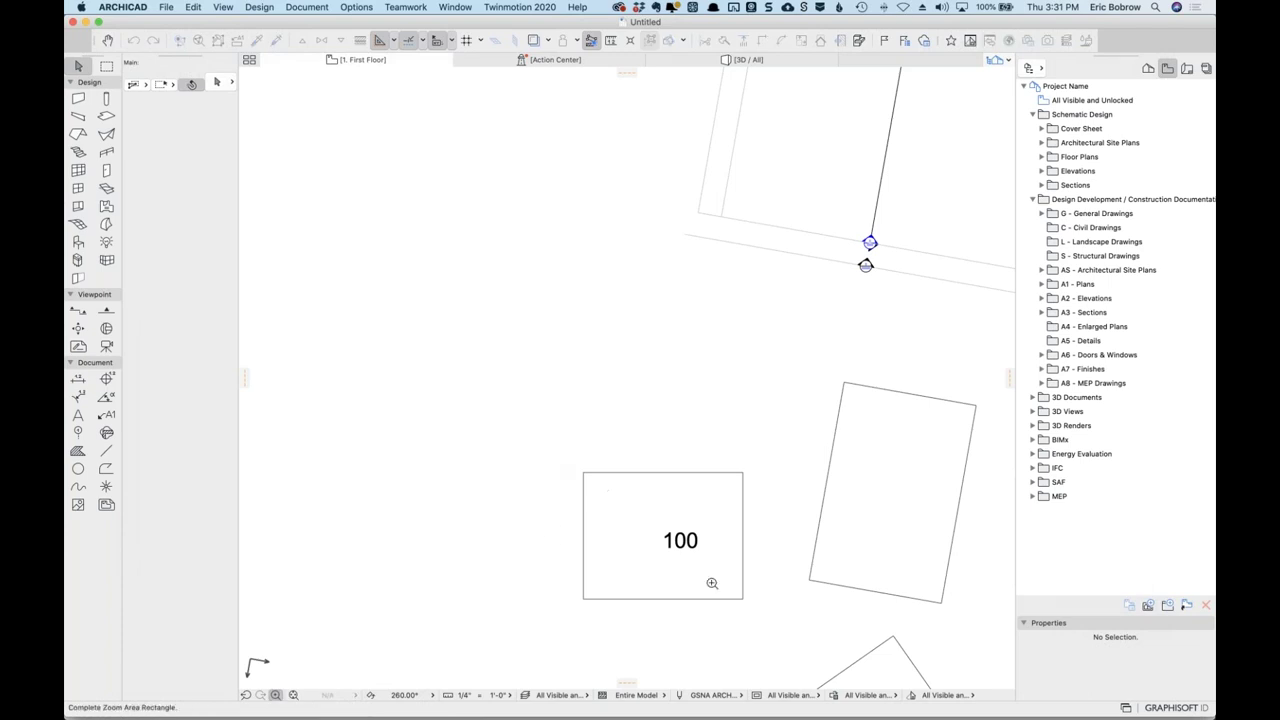
# Zoom onto the 100 slab and save it as the '100 closeup' zoom for all stories.
pyautogui.click(783, 631)
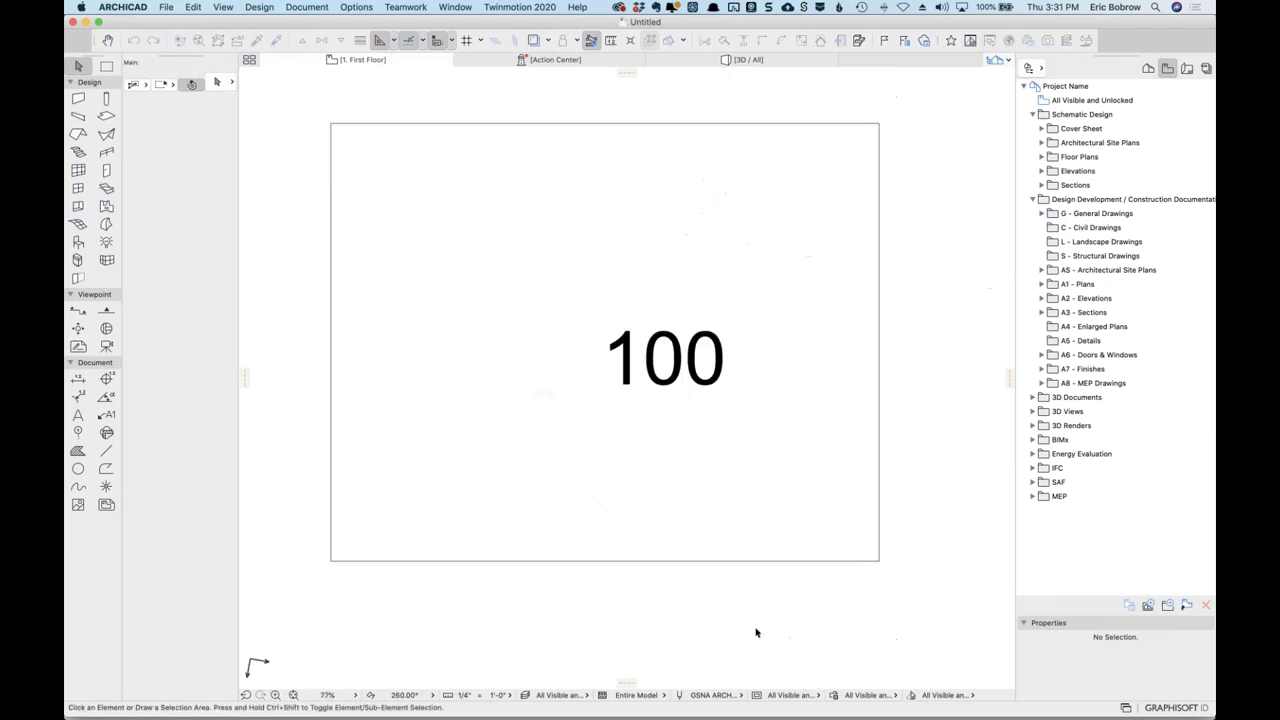
pyautogui.click(353, 697)
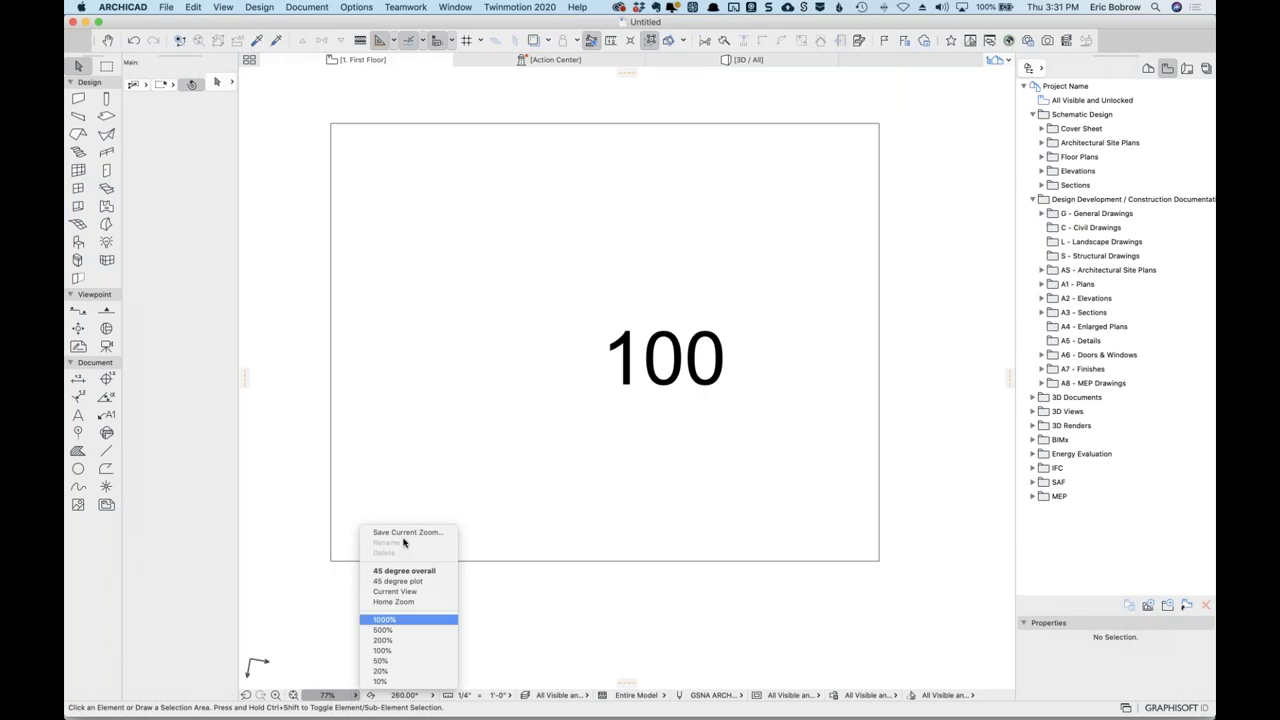
pyautogui.click(415, 532)
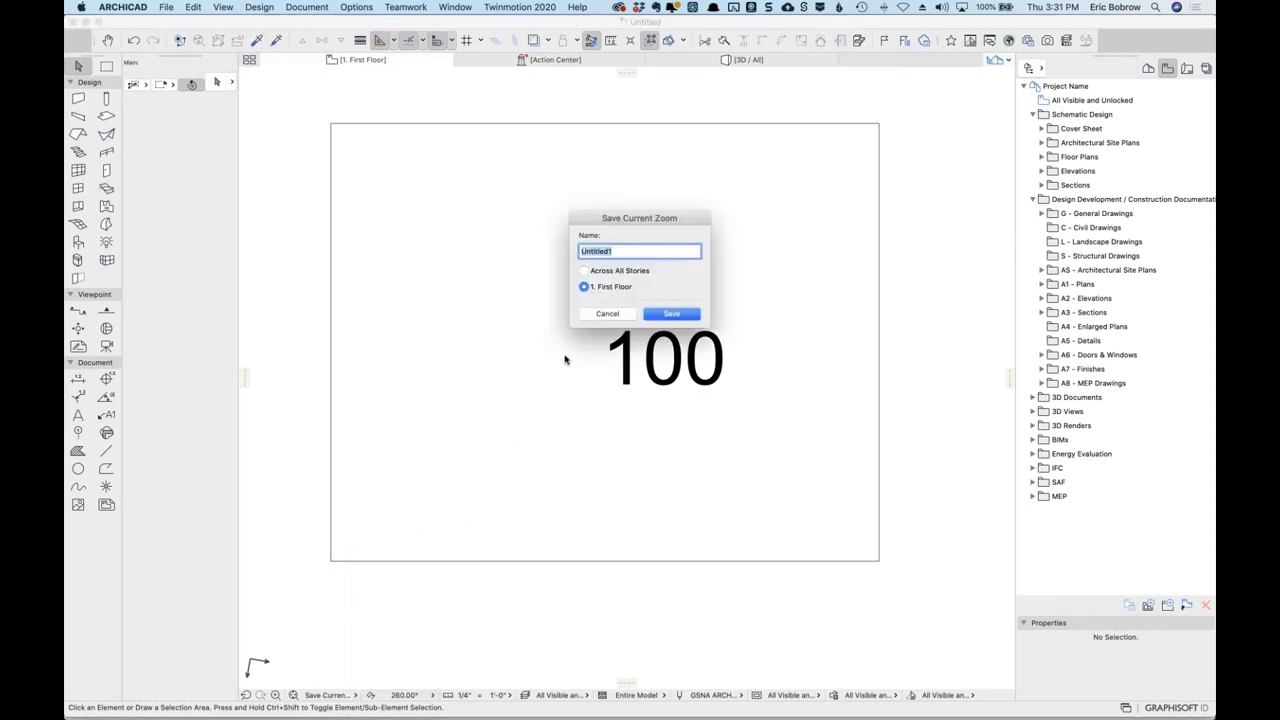
pyautogui.write('100 closeup')
pyautogui.click(604, 275)
pyautogui.click(672, 314)
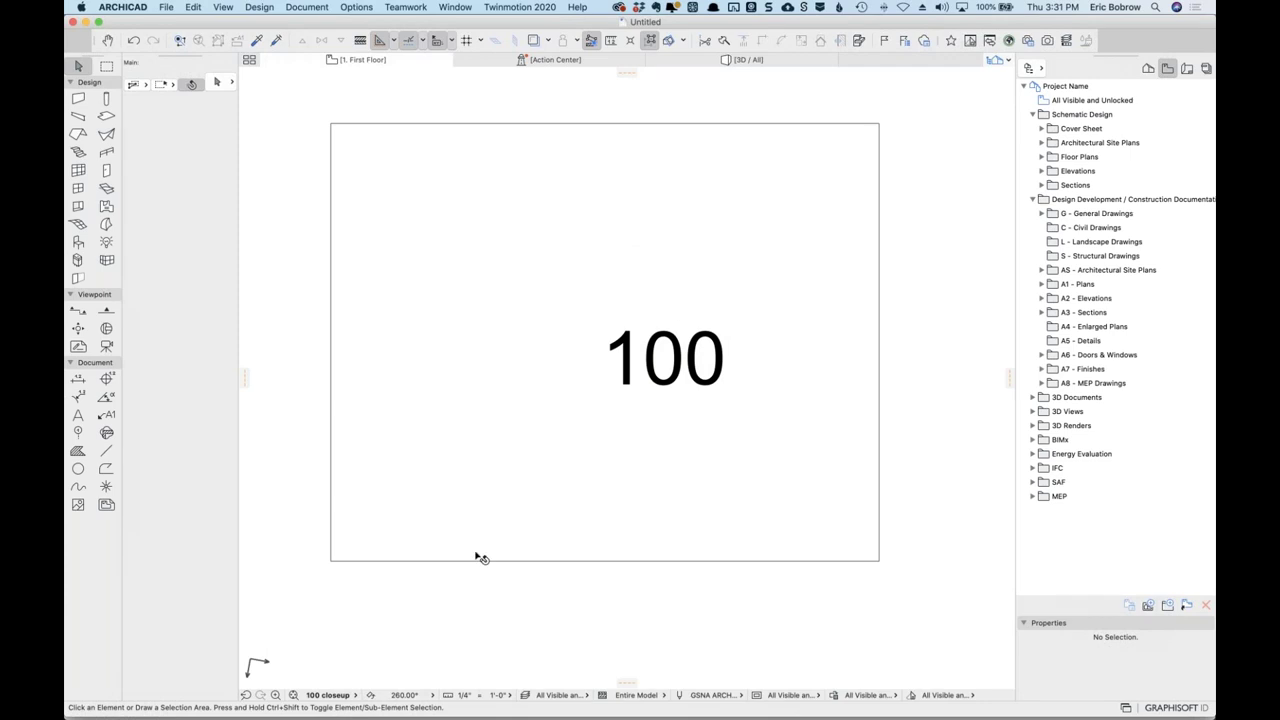
# Recall the saved '45 degree plot' zoom.
pyautogui.click(352, 694)
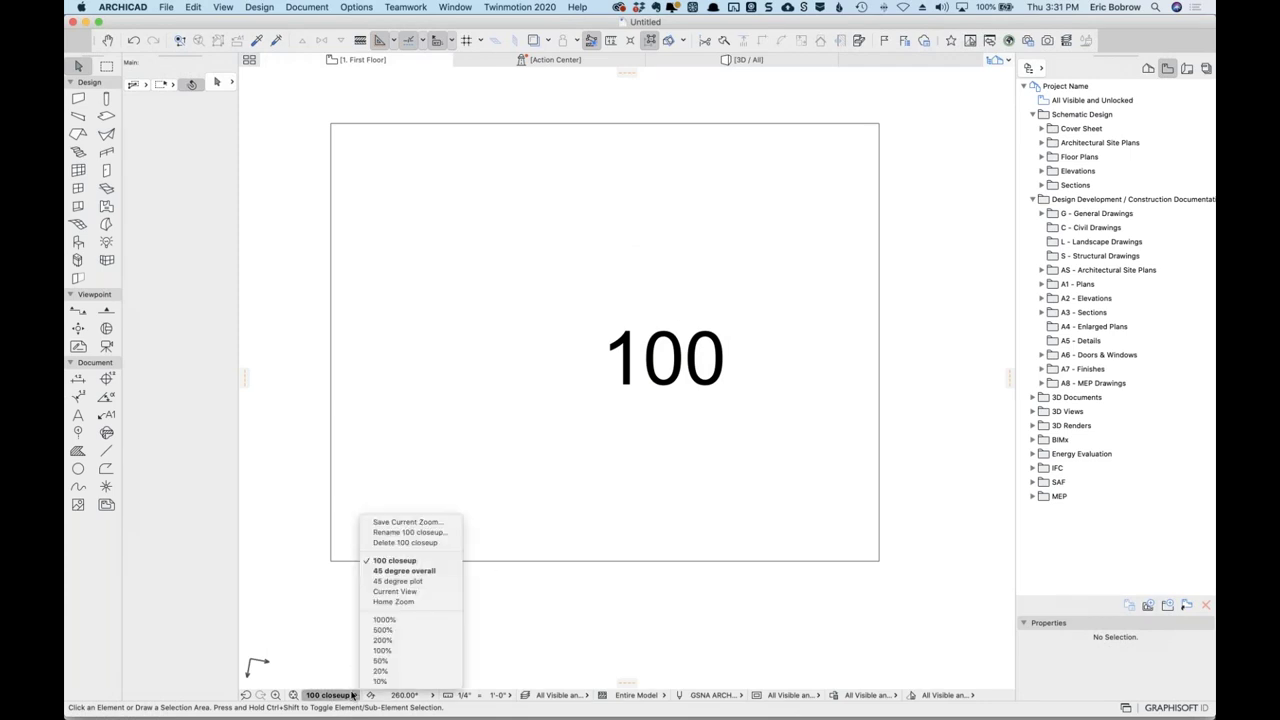
pyautogui.click(352, 694)
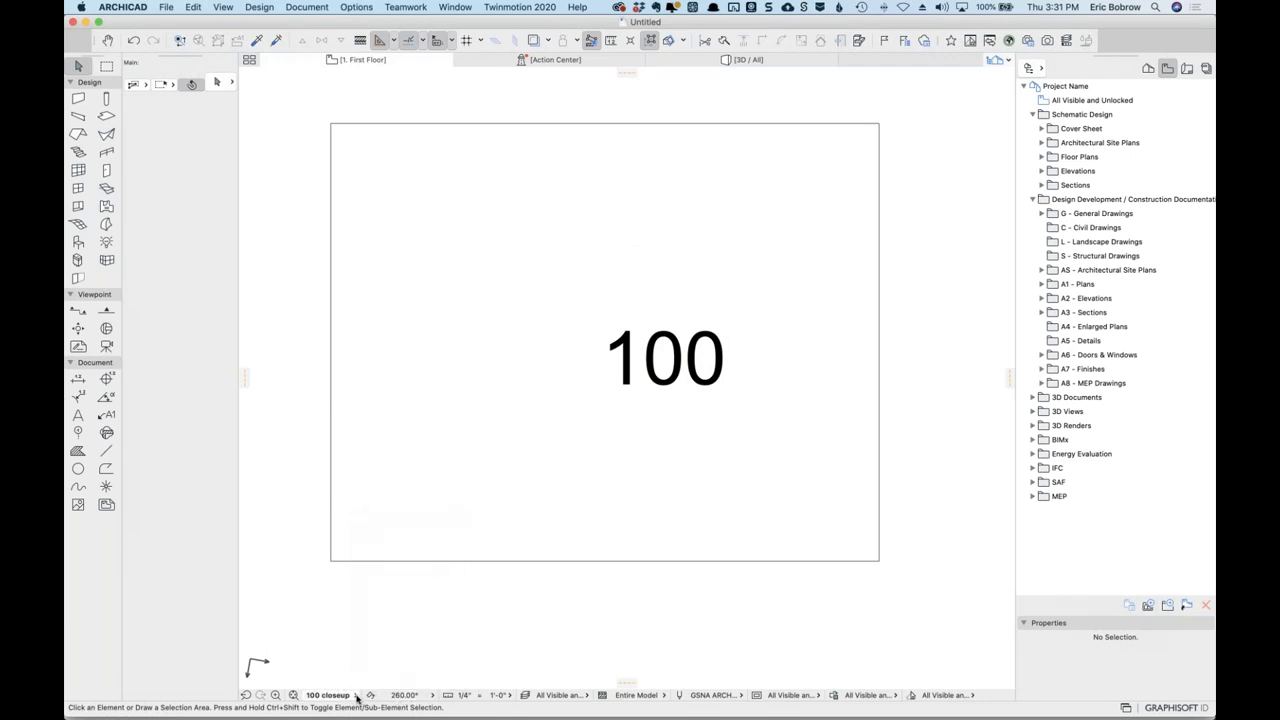
pyautogui.click(358, 697)
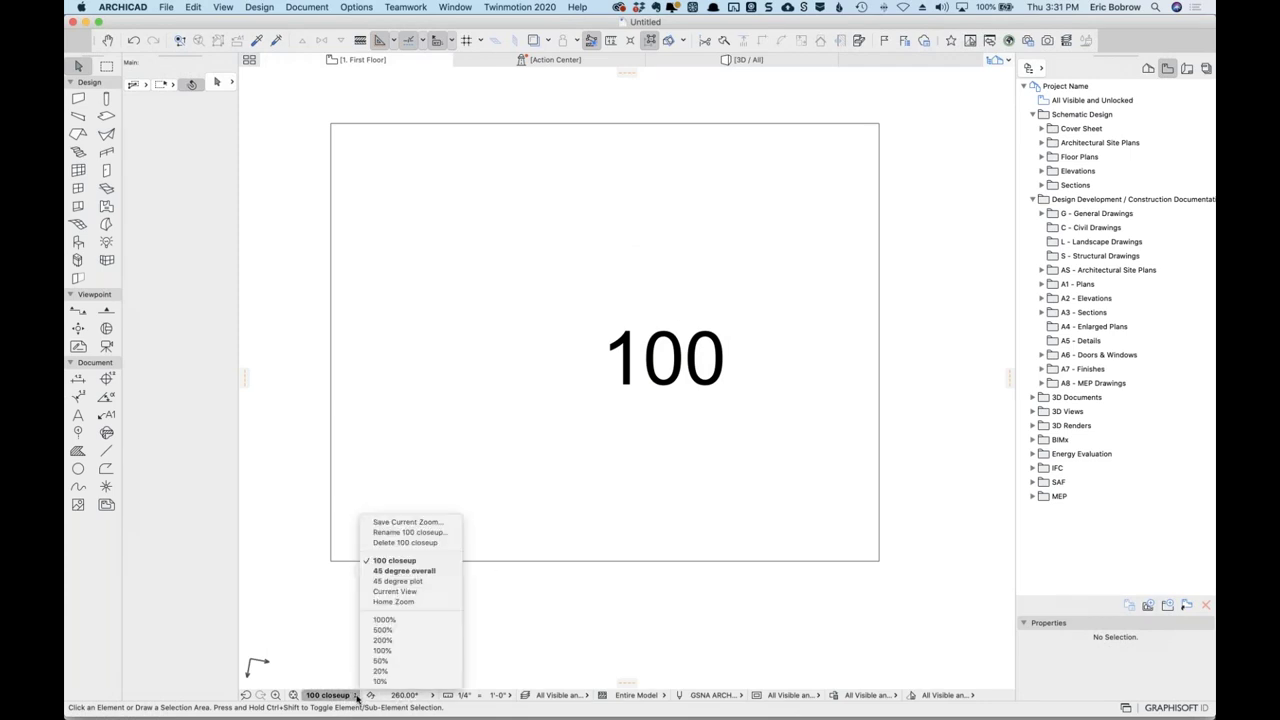
pyautogui.click(424, 581)
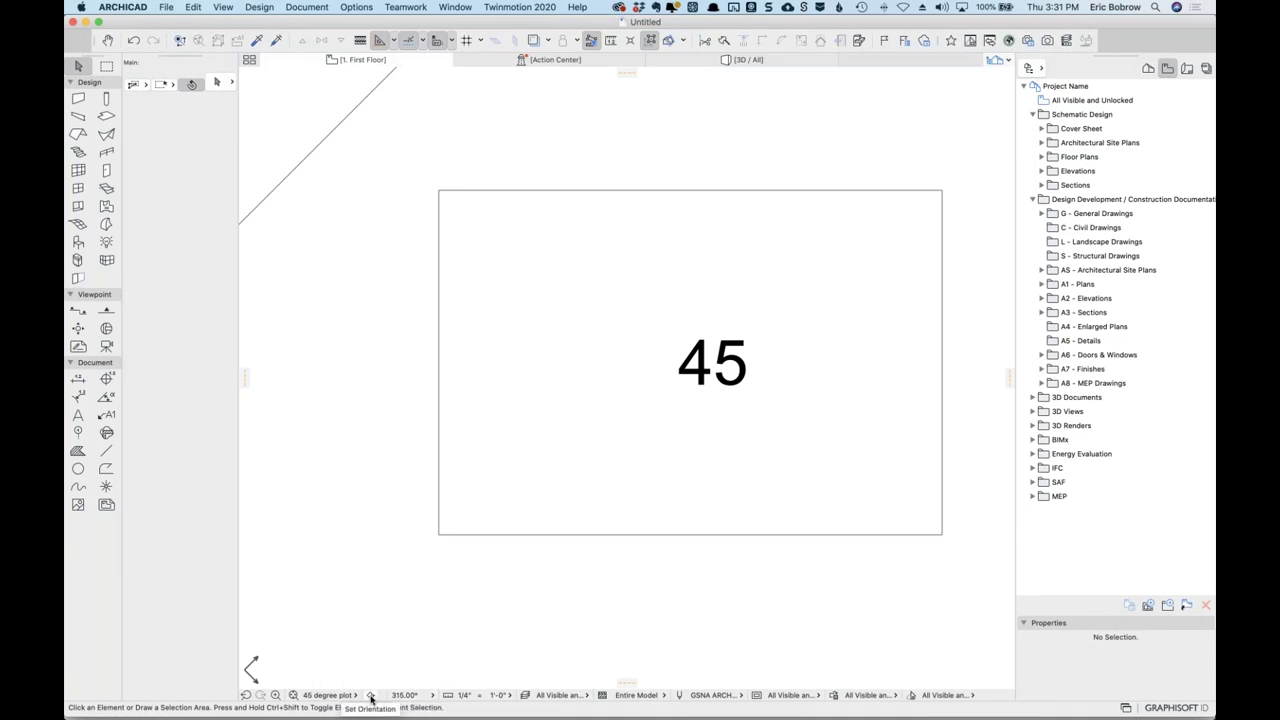
# Re-set the view orientation graphically to about 264.89°.
pyautogui.click(370, 696)
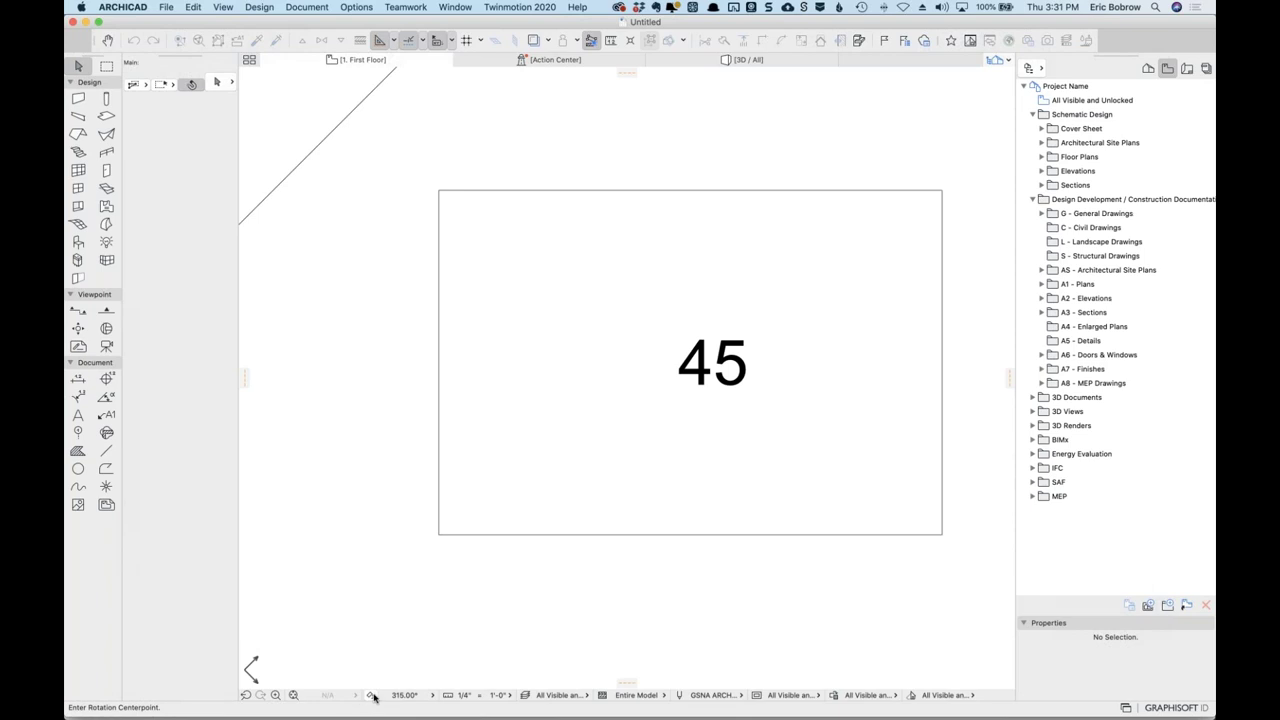
pyautogui.click(510, 515)
pyautogui.click(705, 381)
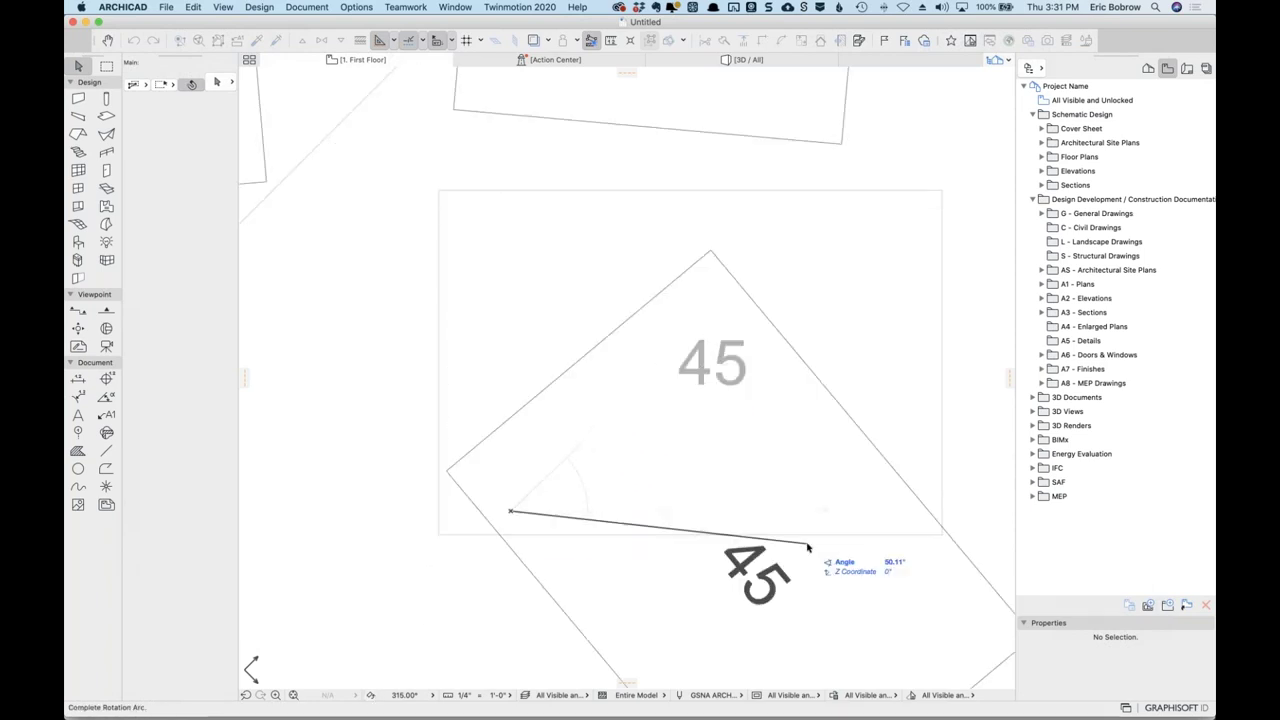
pyautogui.click(809, 528)
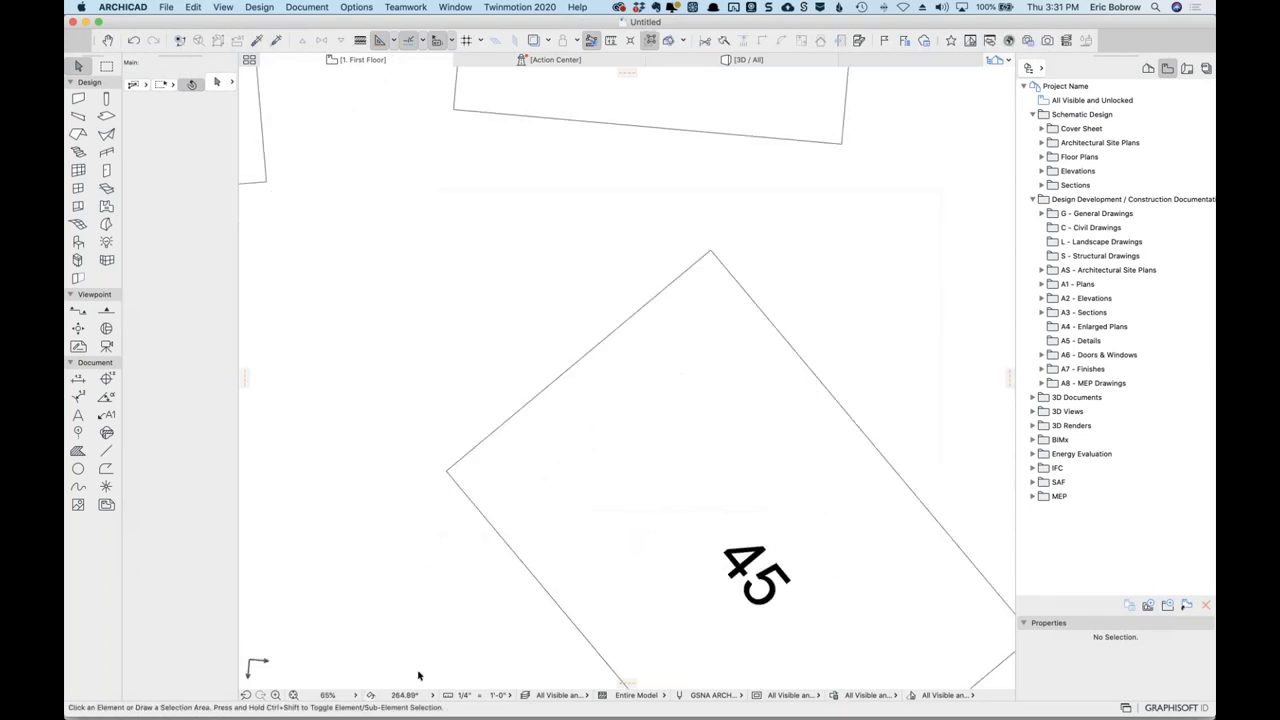
pyautogui.click(433, 696)
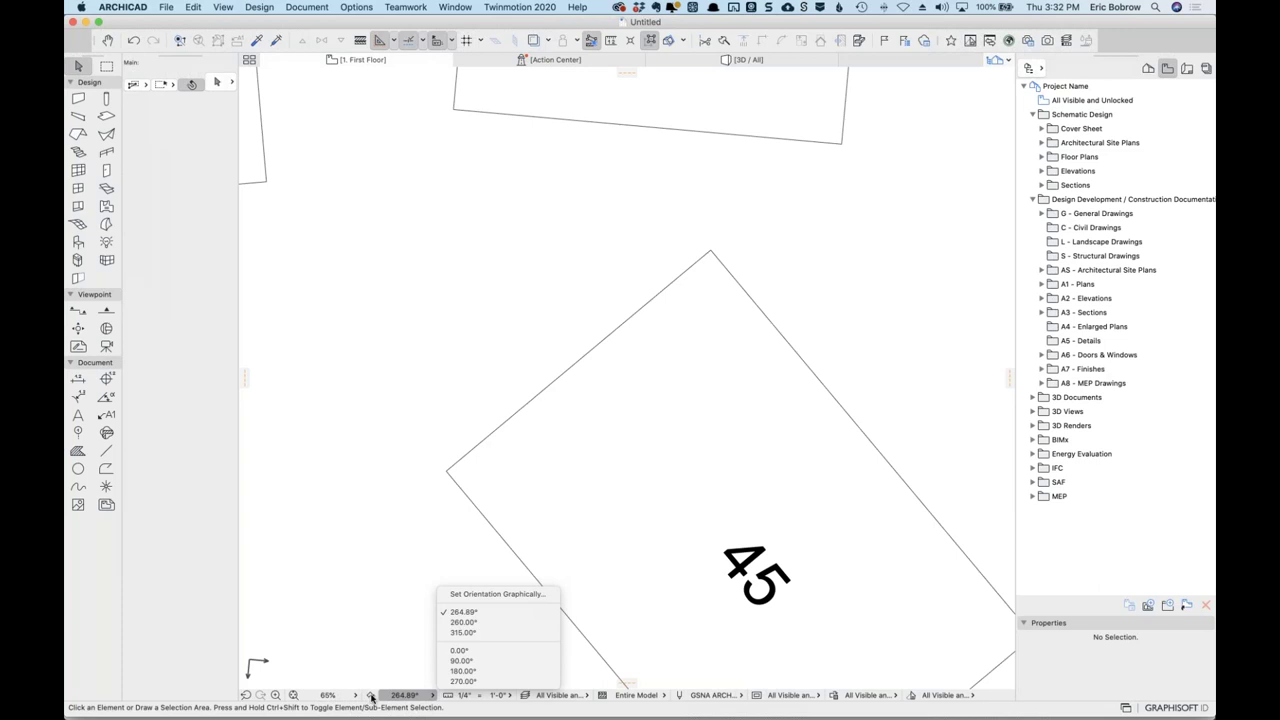
pyautogui.click(404, 636)
# Return to the '45 degree plot' zoom and expand the A1 - Plans folder.
pyautogui.click(355, 695)
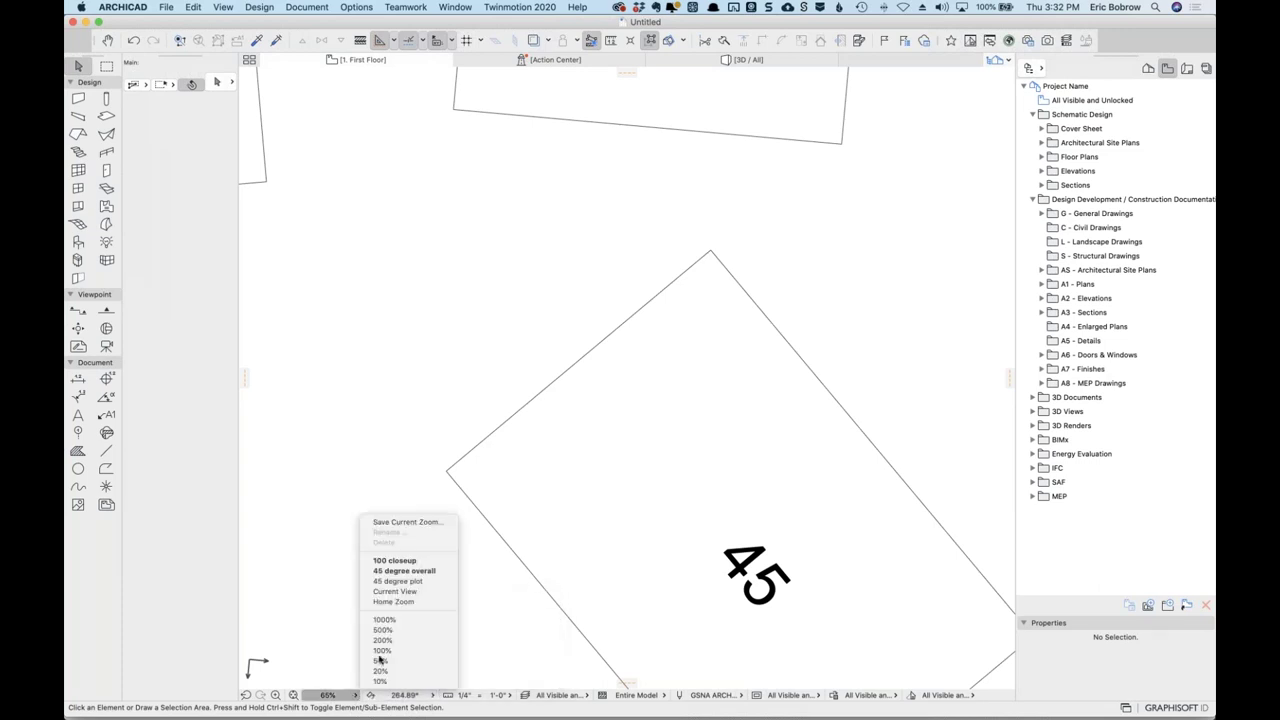
pyautogui.click(401, 588)
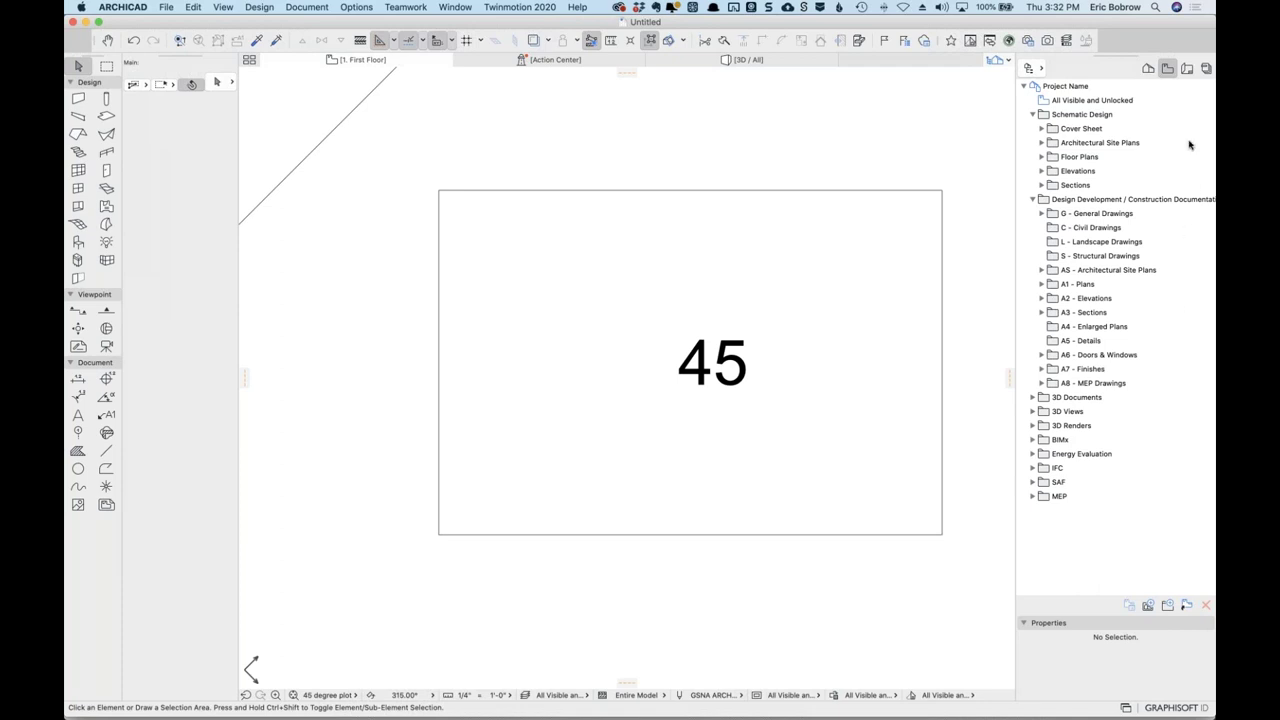
pyautogui.doubleClick(1056, 289)
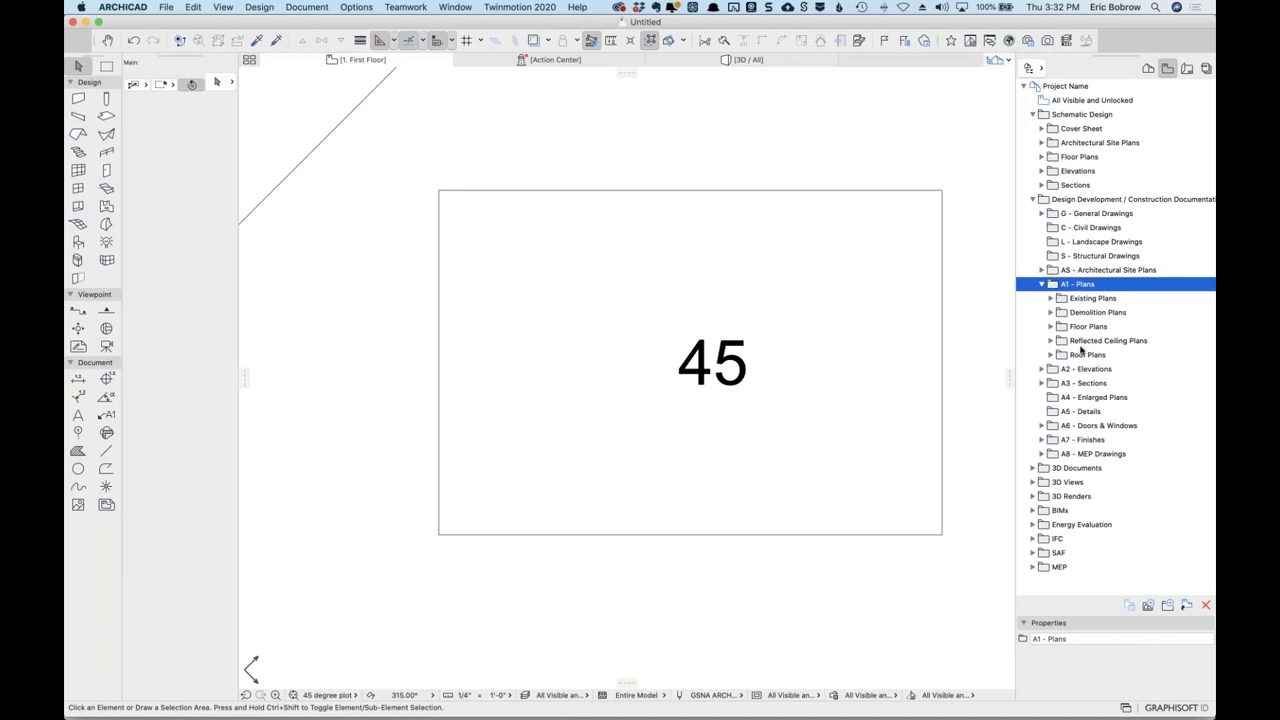
# Create a new folder named 'Angled Views' under A1 - Plans.
pyautogui.click(1168, 607)
pyautogui.write('Angled View')
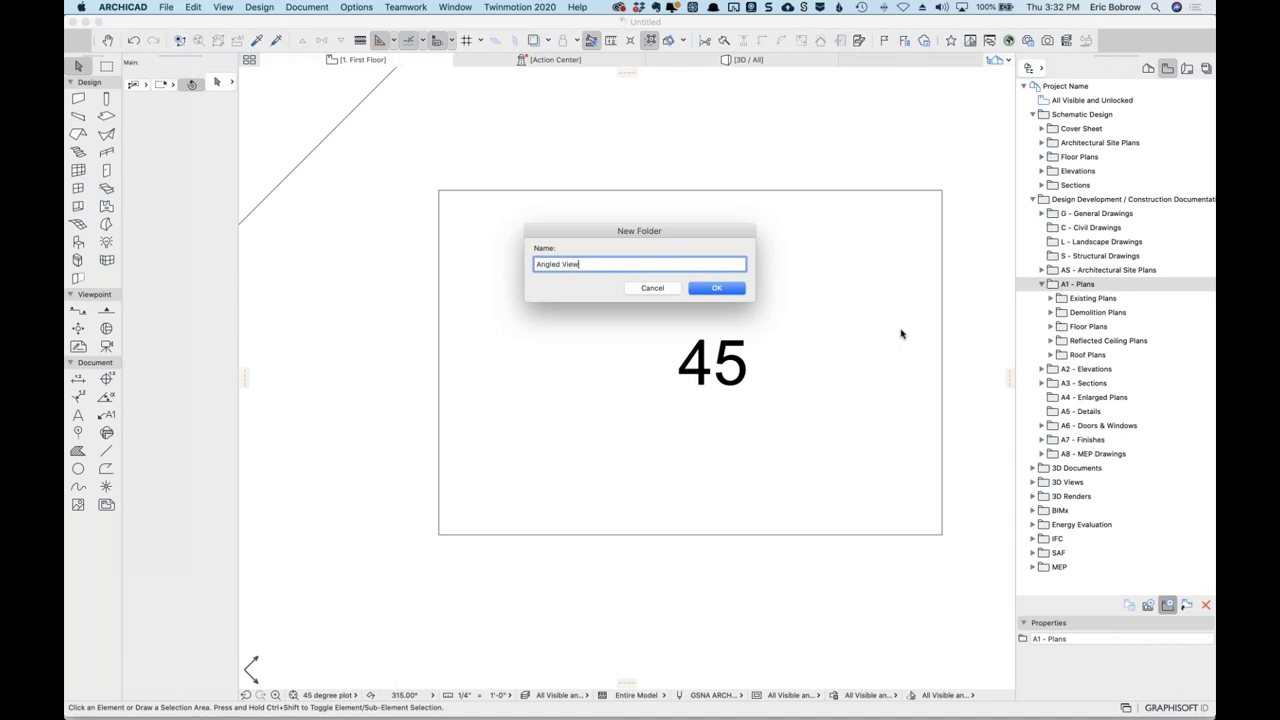
pyautogui.write('s')
pyautogui.press('Return')
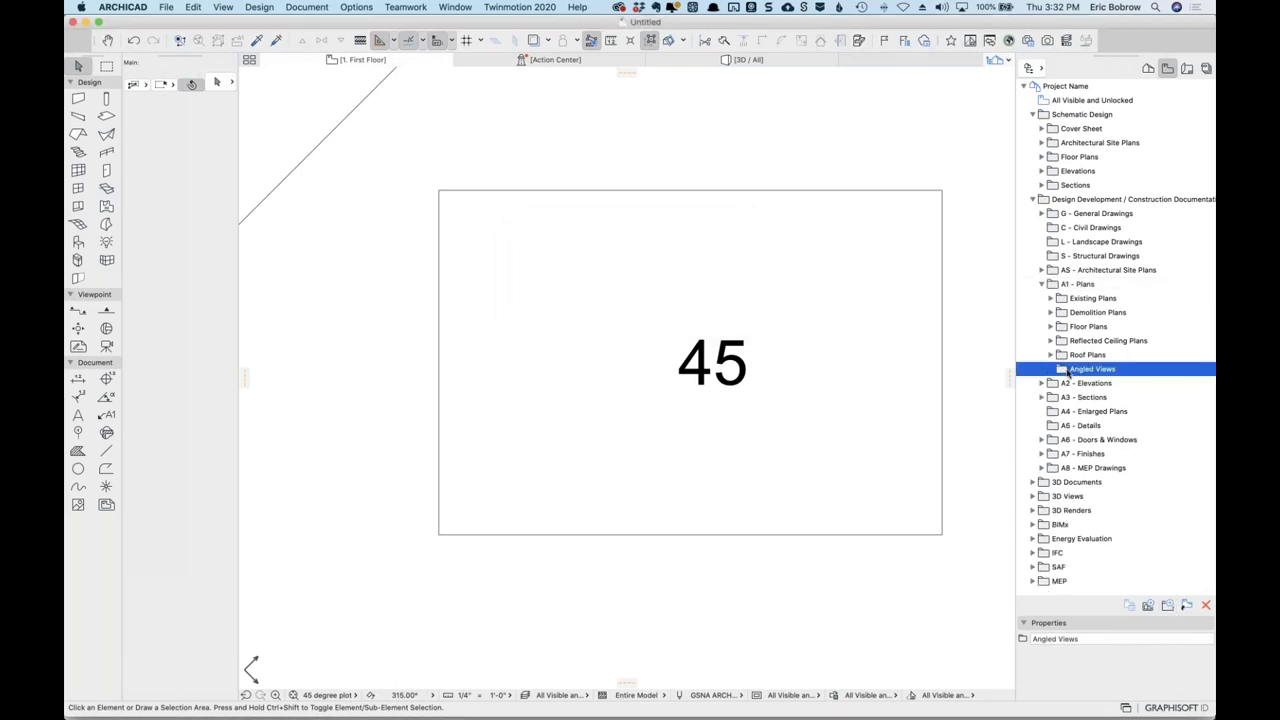
# Save the current view as '45 plot' with the '45 degree plot' zoom stored.
pyautogui.click(1148, 606)
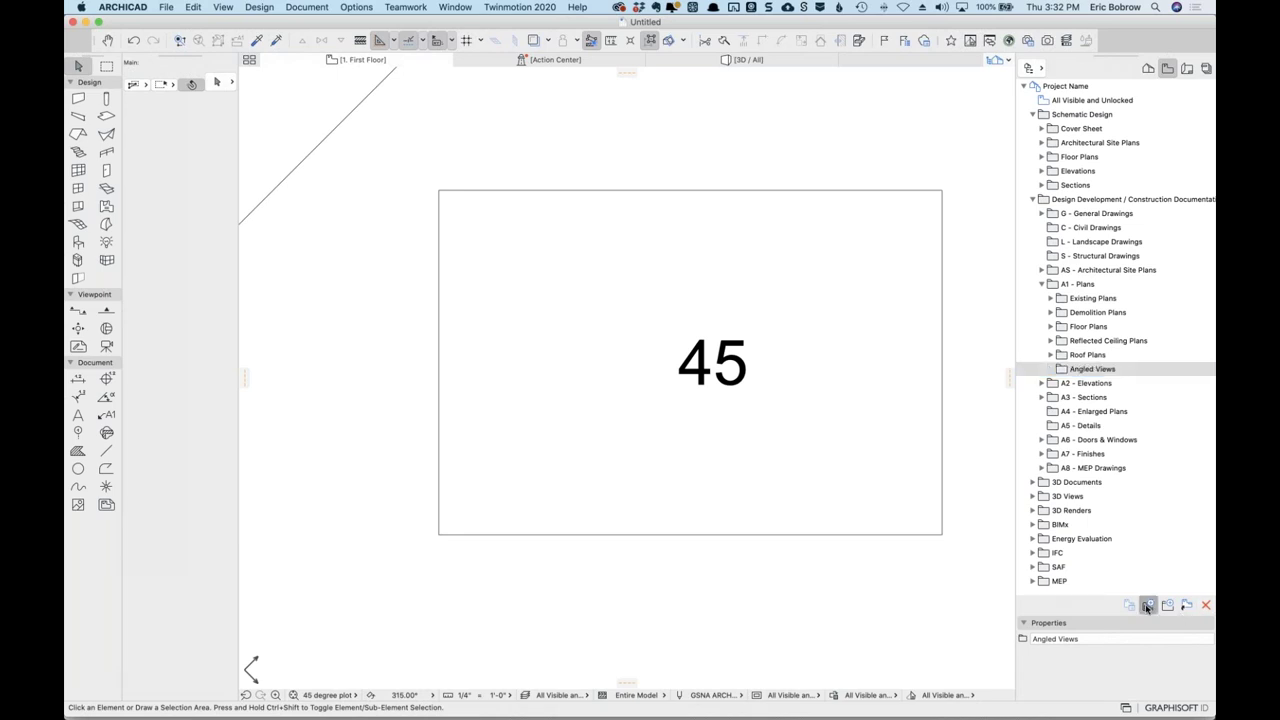
pyautogui.click(618, 175)
pyautogui.click(598, 189)
pyautogui.write('A')
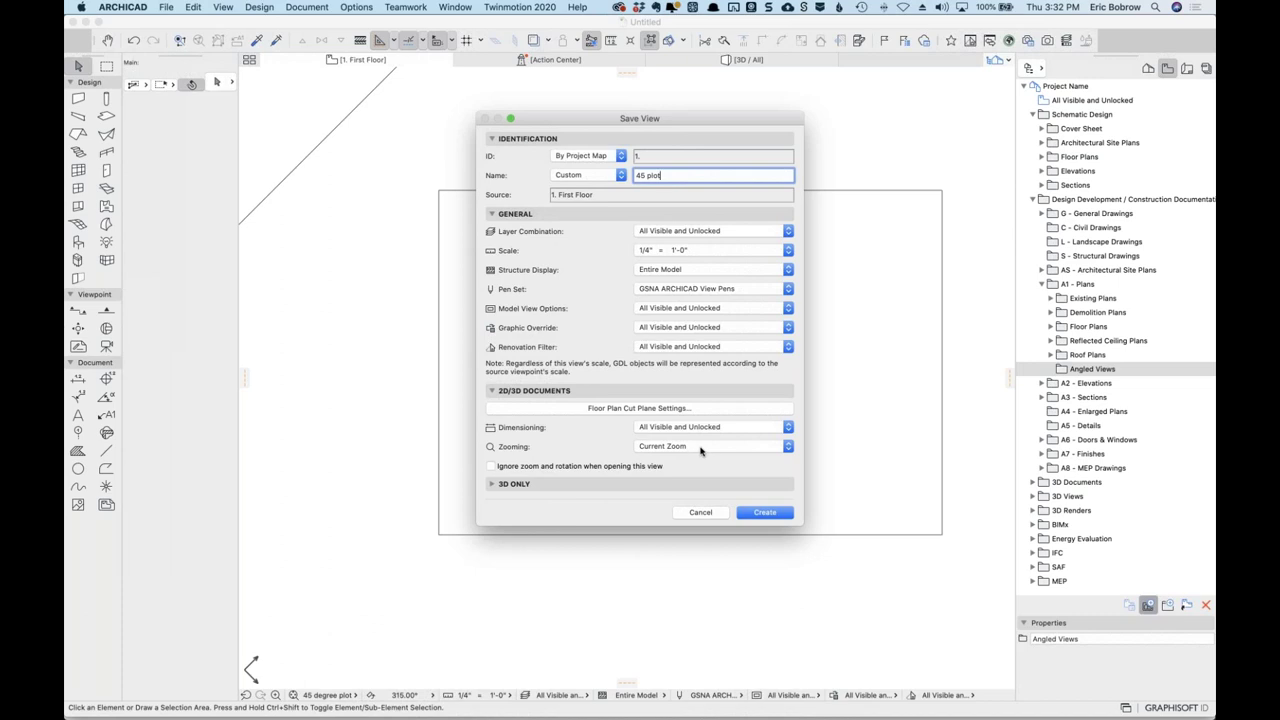
pyautogui.click(492, 467)
pyautogui.click(491, 466)
pyautogui.click(660, 447)
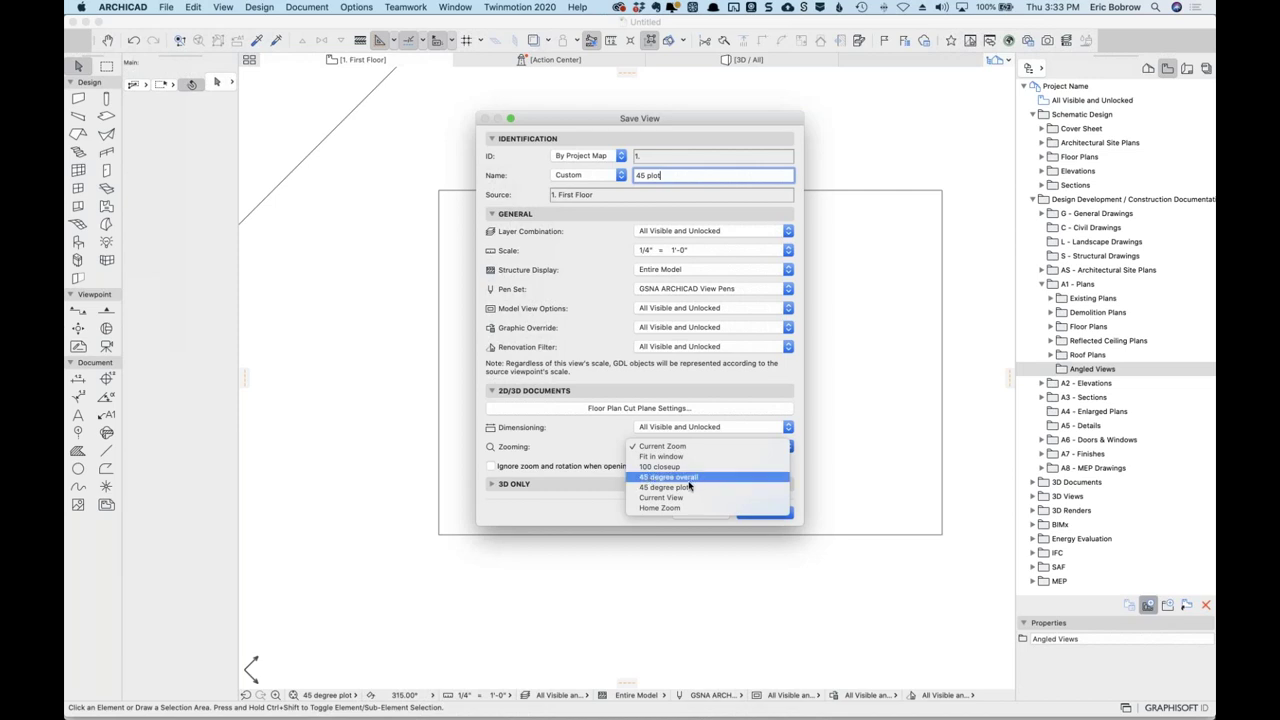
pyautogui.click(685, 488)
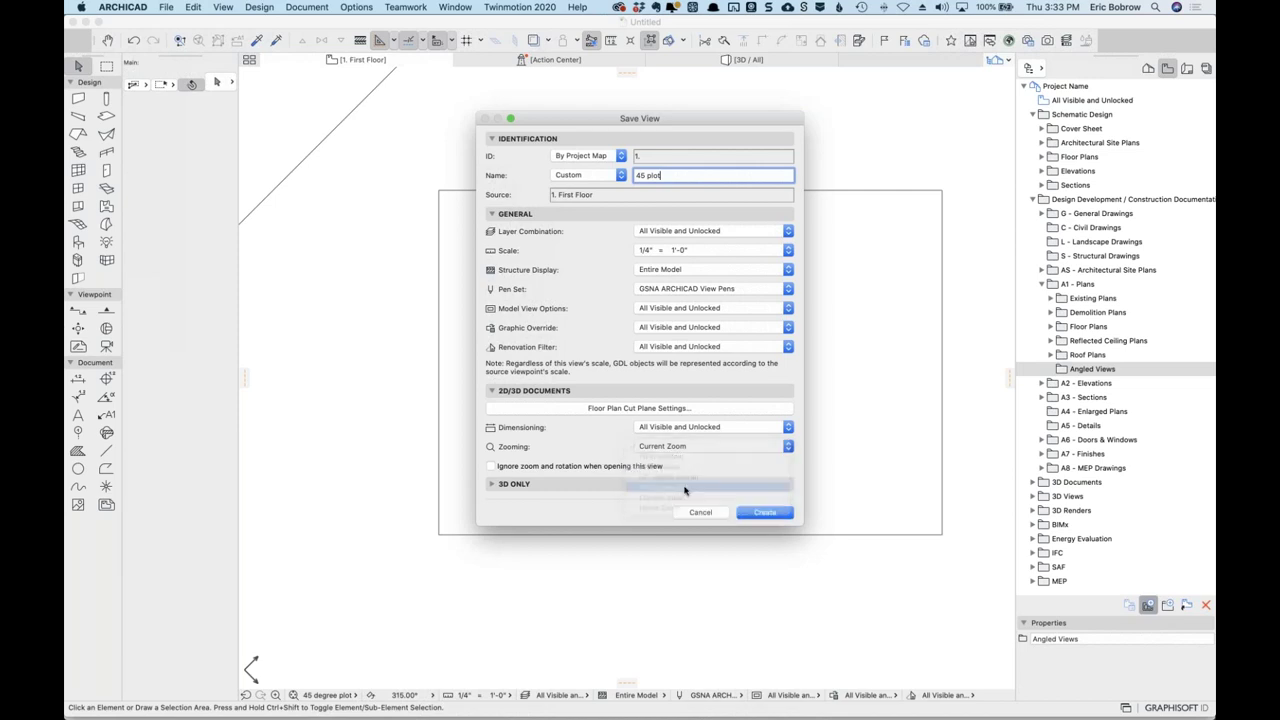
pyautogui.click(765, 512)
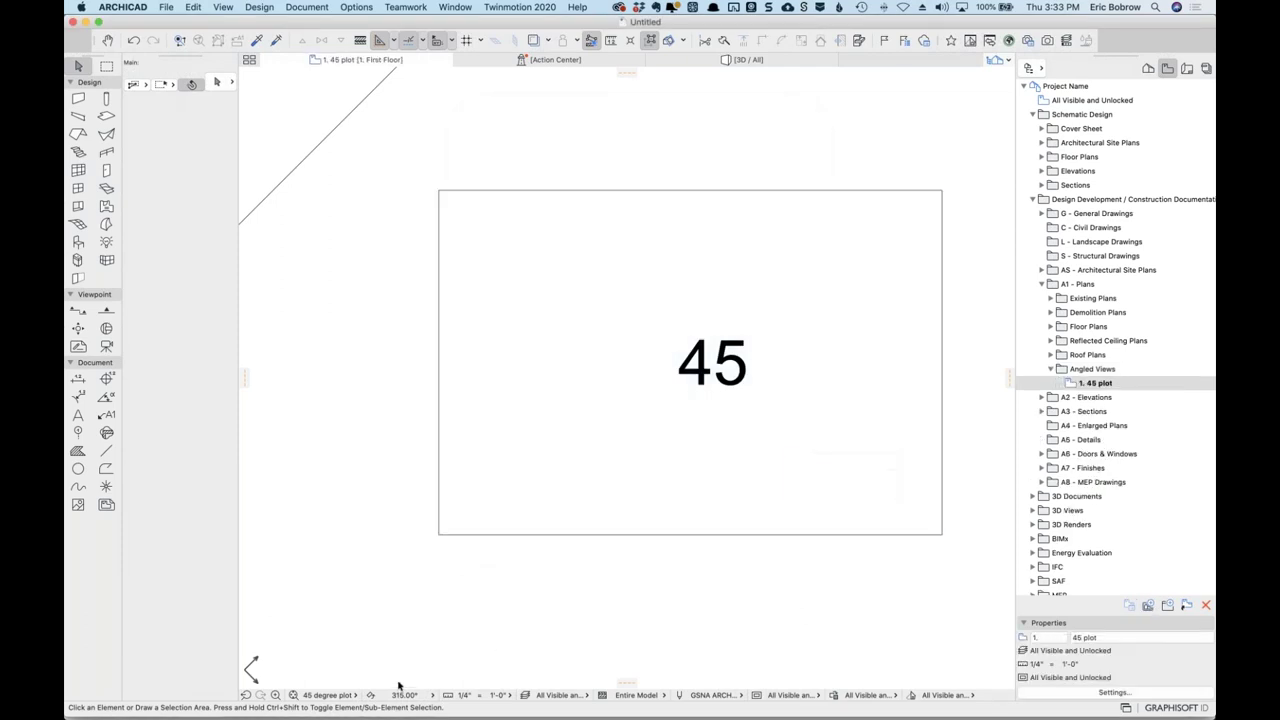
# Save the current view as '100 view' storing the '100 closeup' zoom.
pyautogui.click(355, 695)
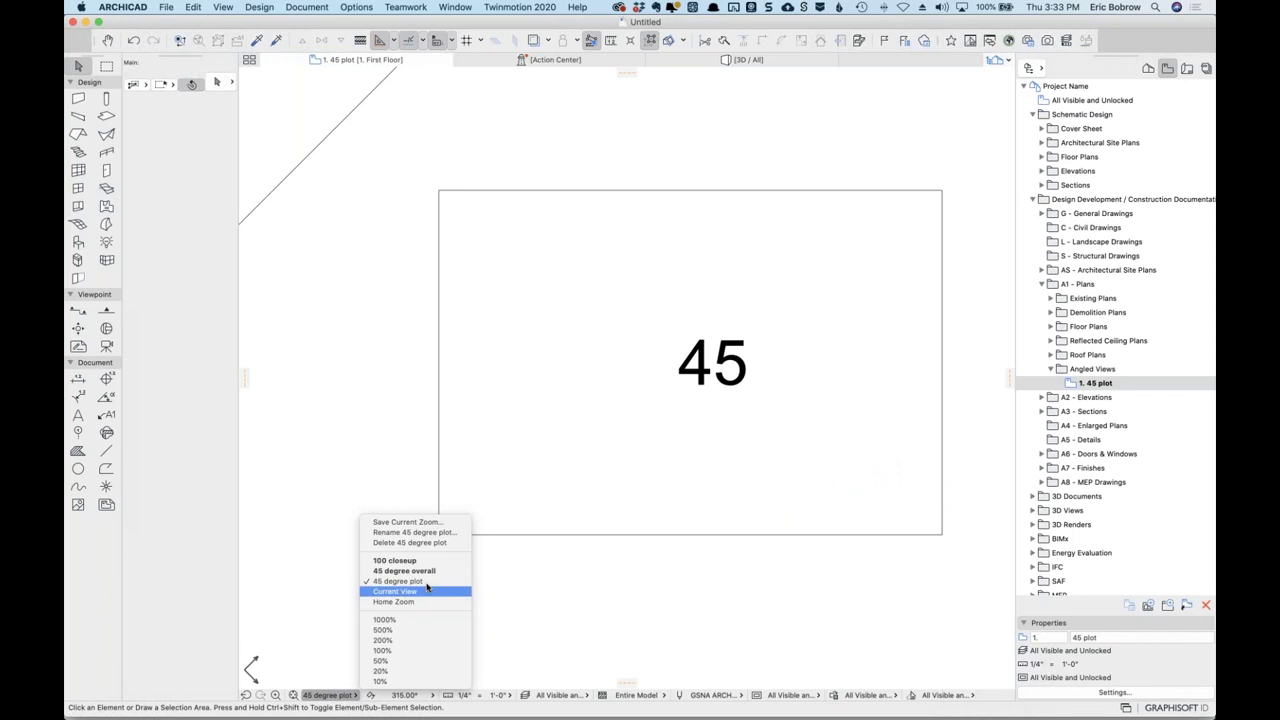
pyautogui.press('Escape')
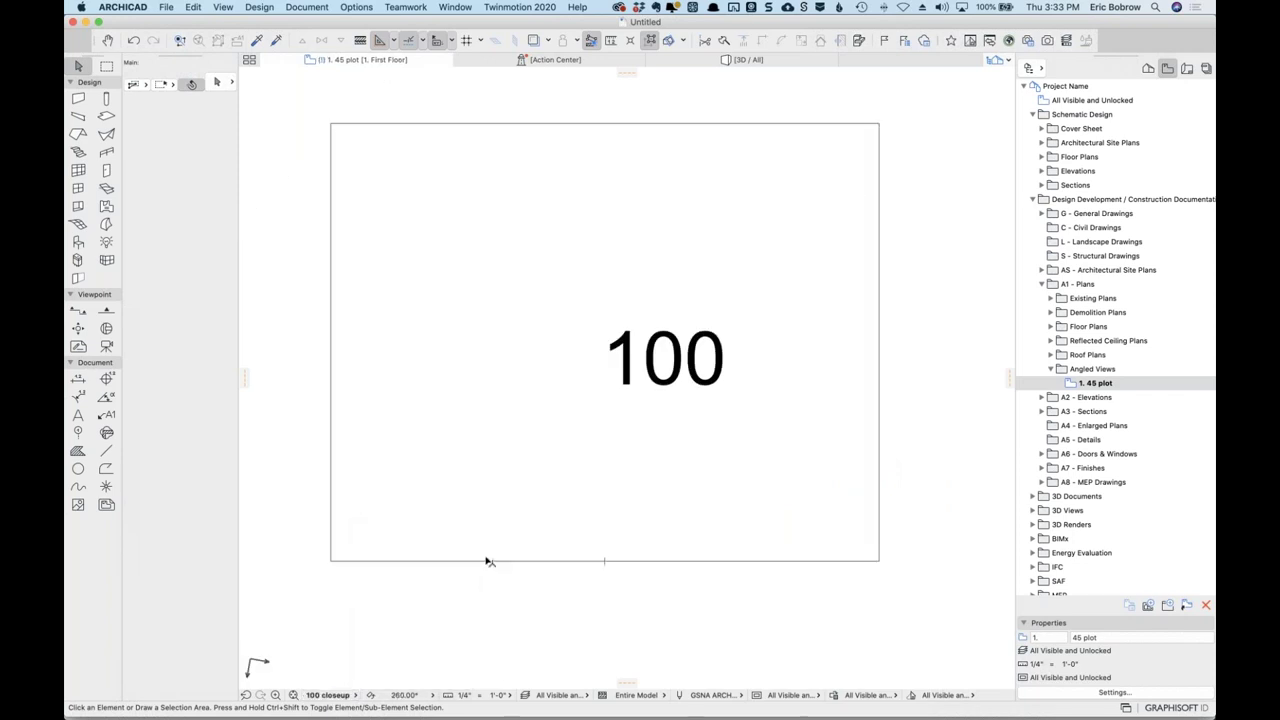
pyautogui.click(1149, 607)
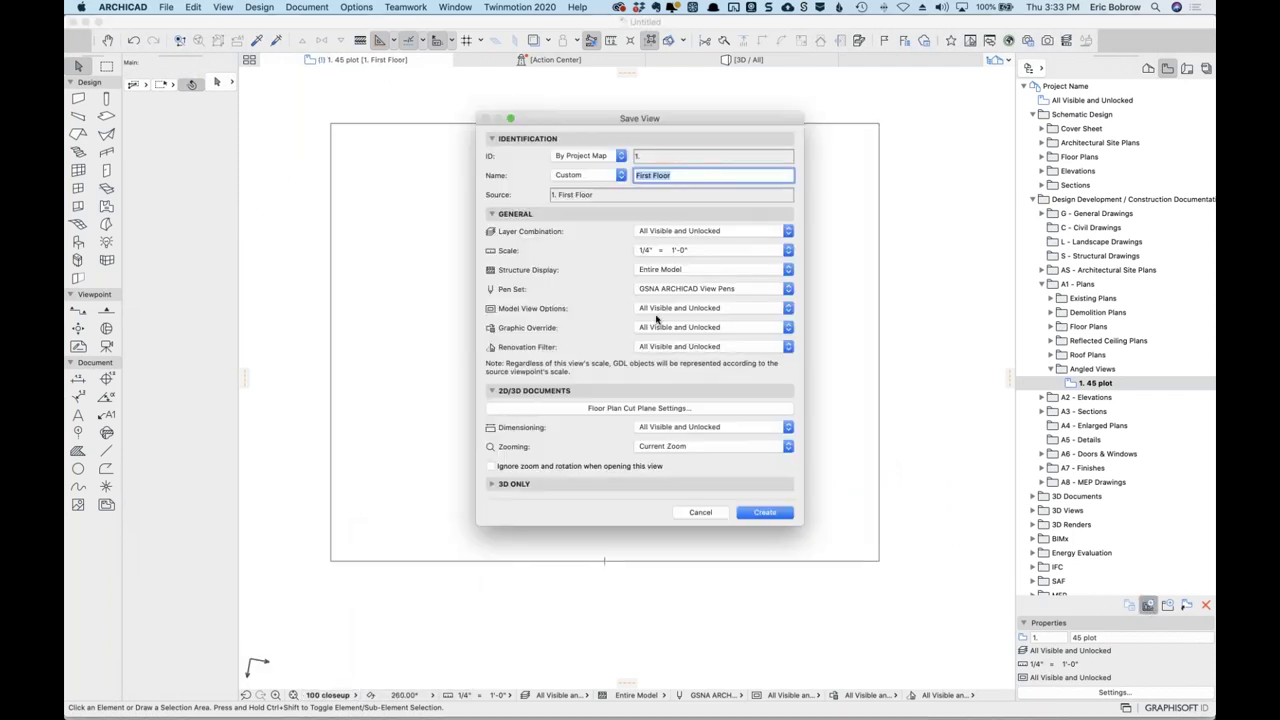
pyautogui.write('100 view')
pyautogui.click(786, 447)
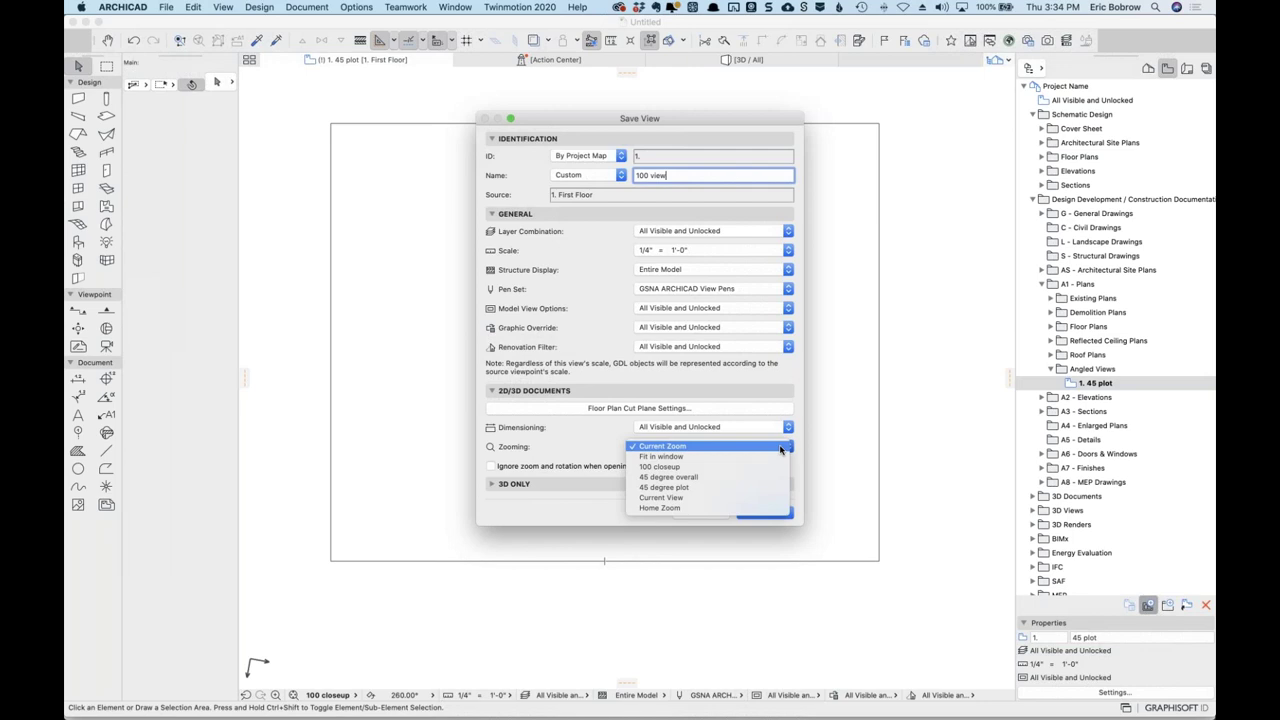
pyautogui.click(700, 466)
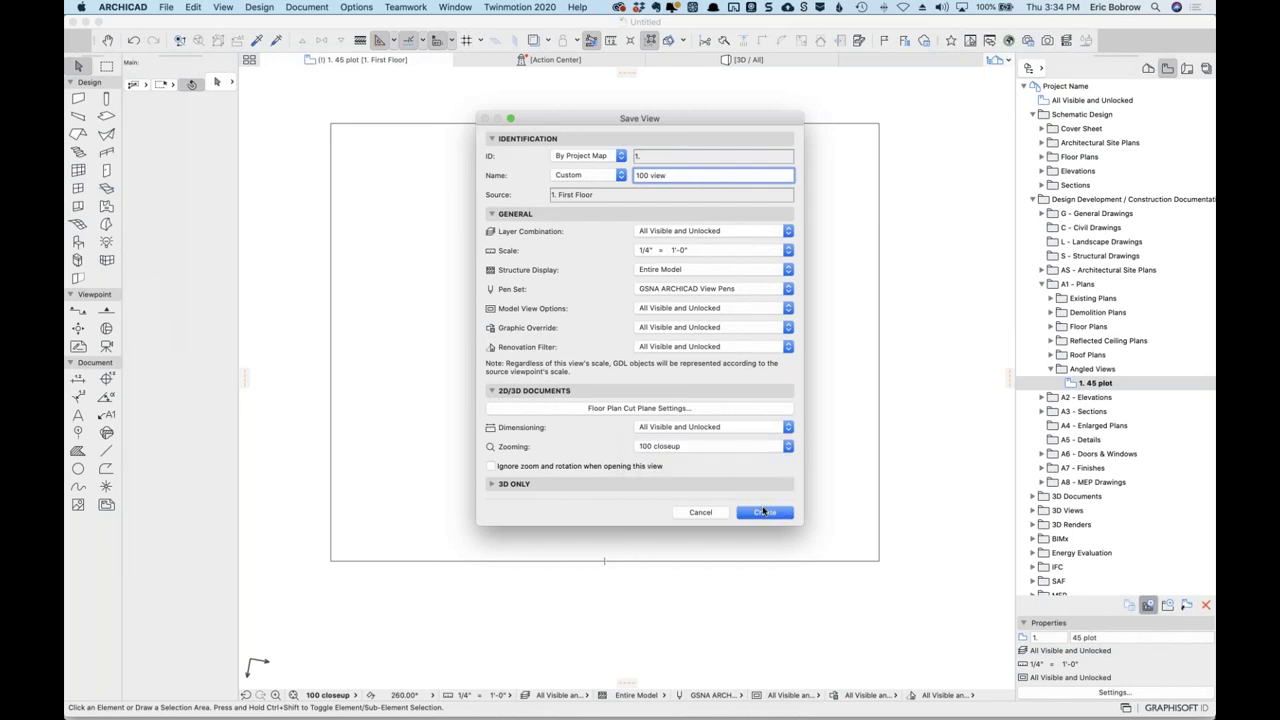
pyautogui.click(765, 512)
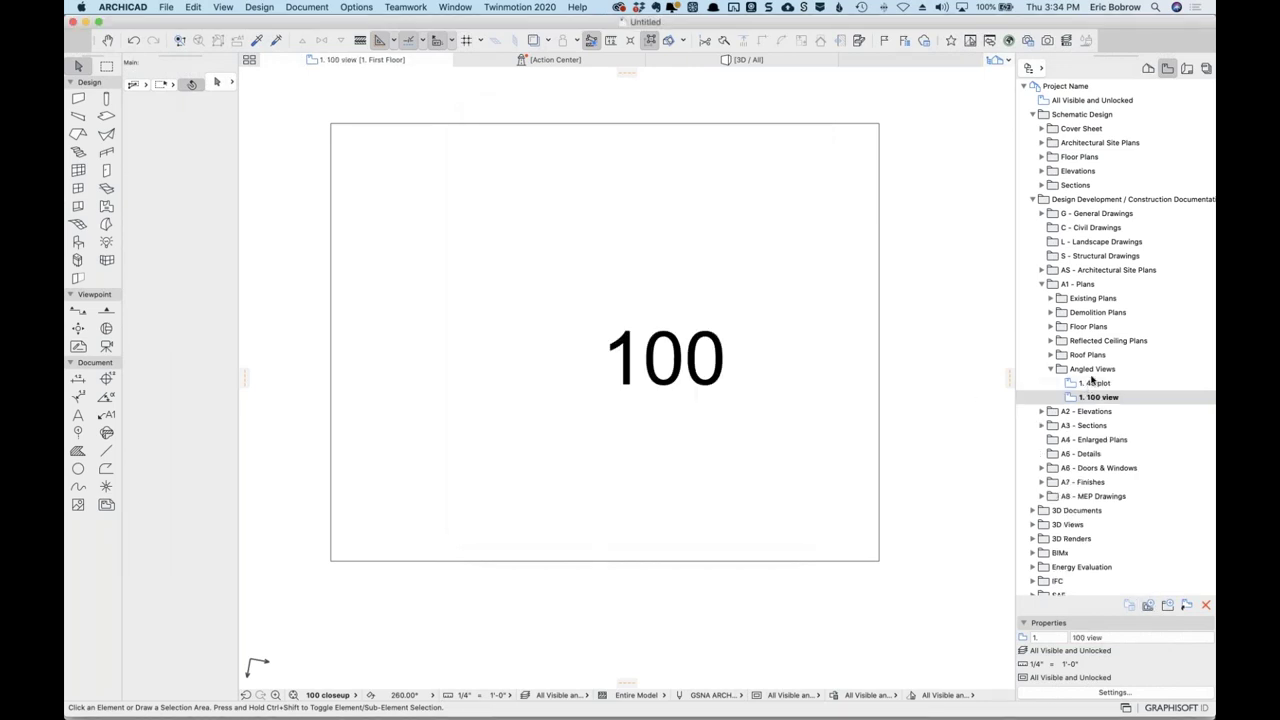
# Open the 45 plot and 100 views, then show the Layout Book in the Navigator.
pyautogui.doubleClick(1069, 385)
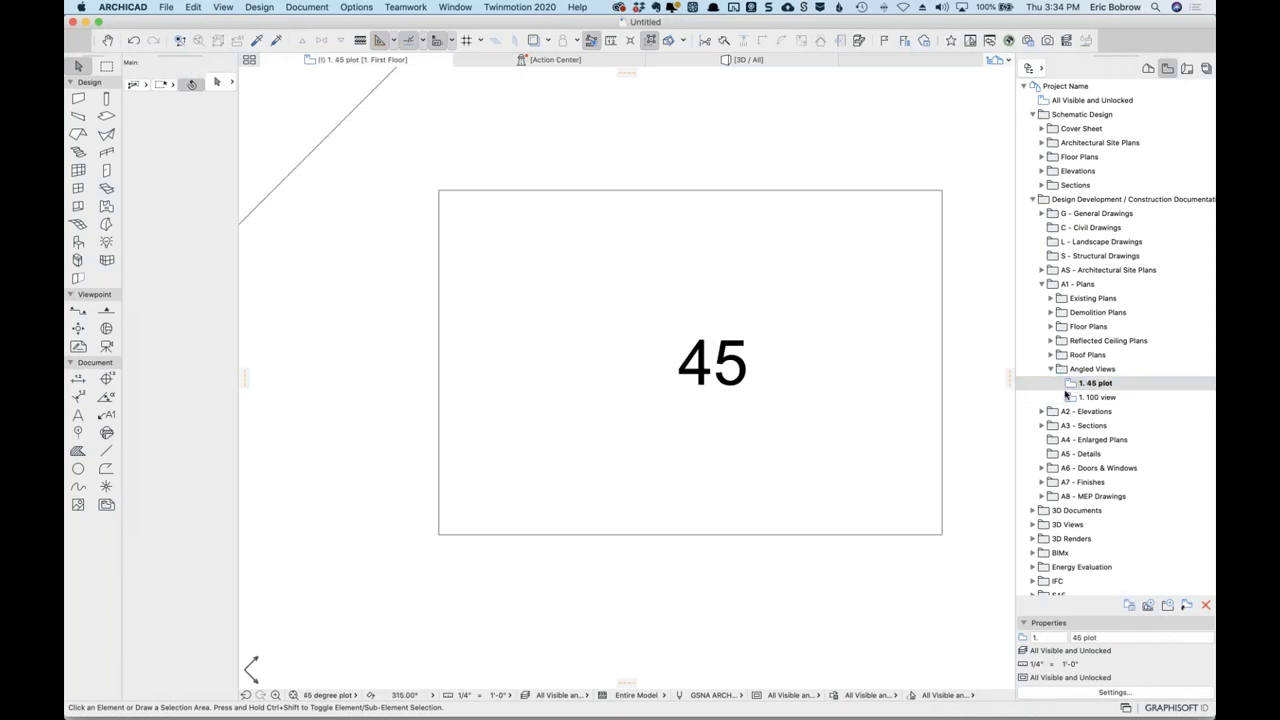
pyautogui.click(1070, 398)
pyautogui.doubleClick(1070, 398)
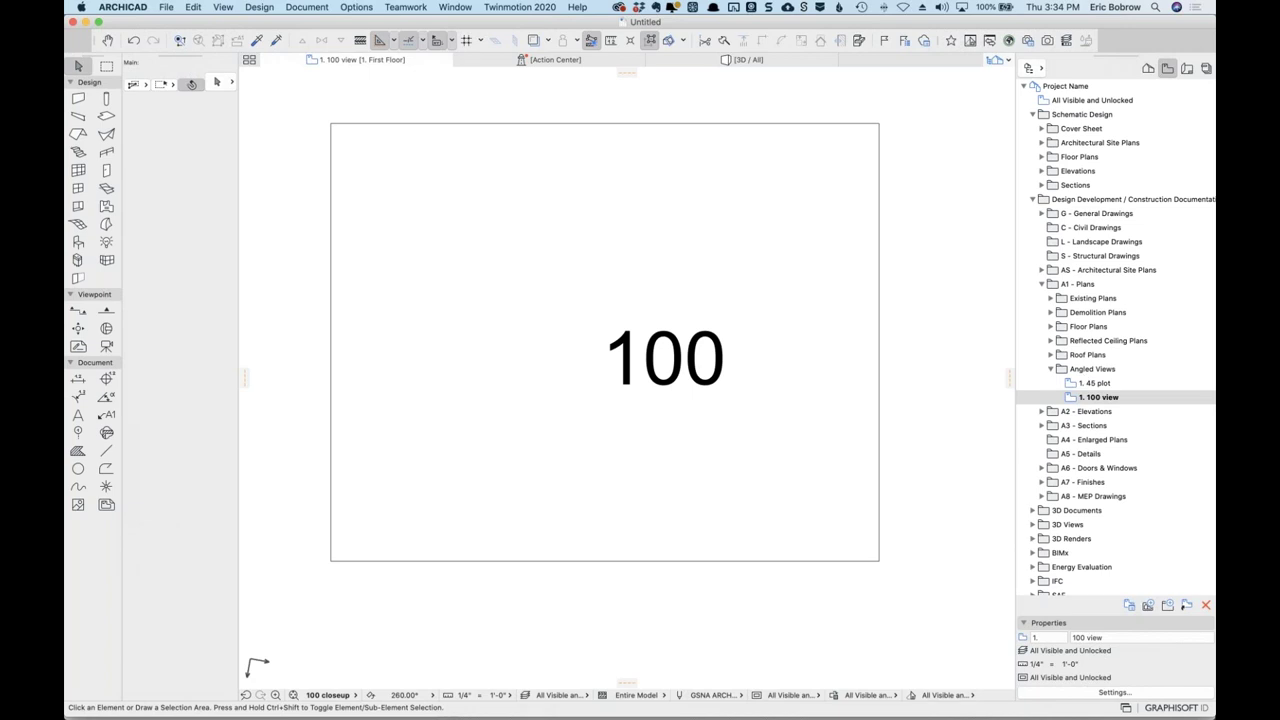
pyautogui.click(1187, 68)
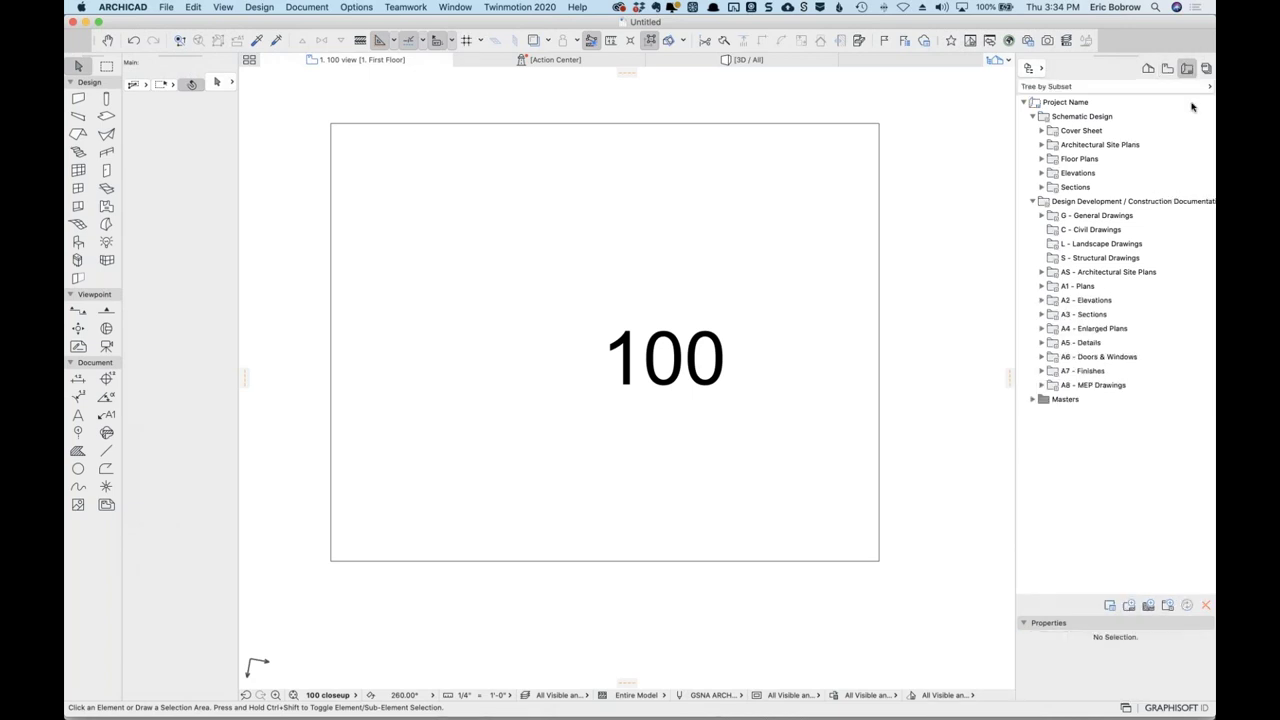
# Create a new layout, SD7 Test of Angles, in the Floor Plans subset of the Layout Book.
pyautogui.doubleClick(1060, 161)
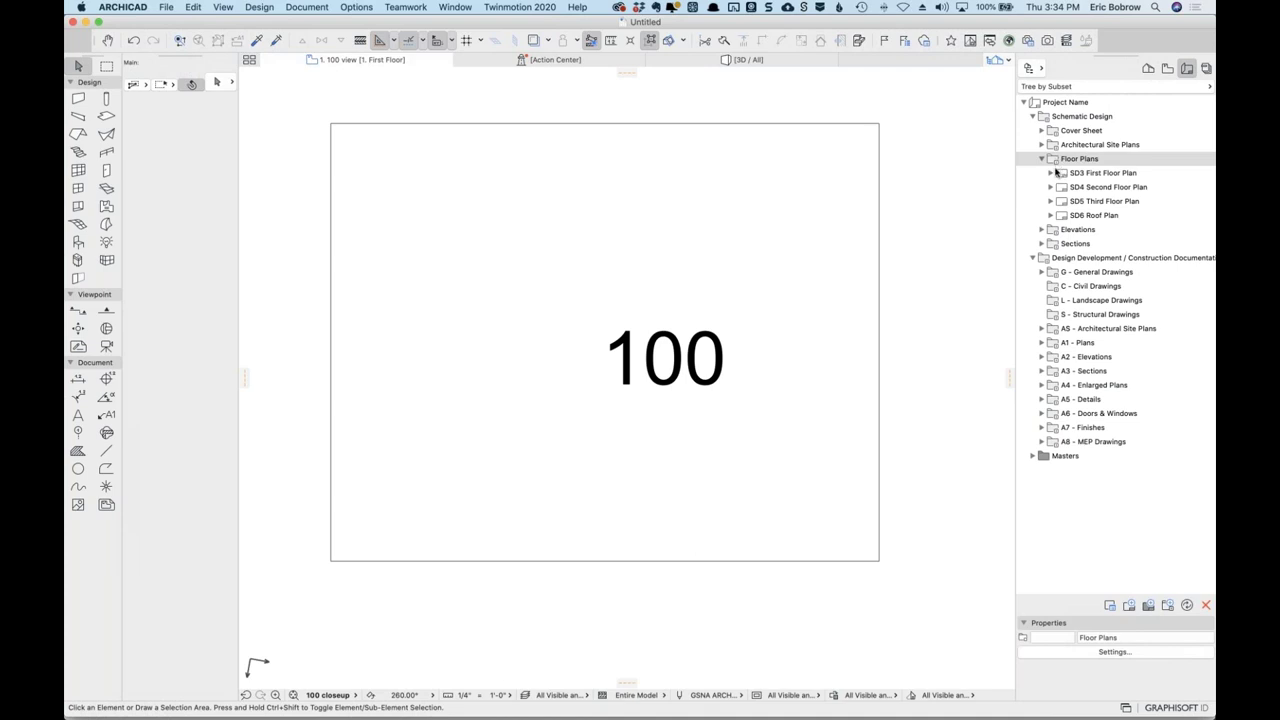
pyautogui.rightClick(1052, 165)
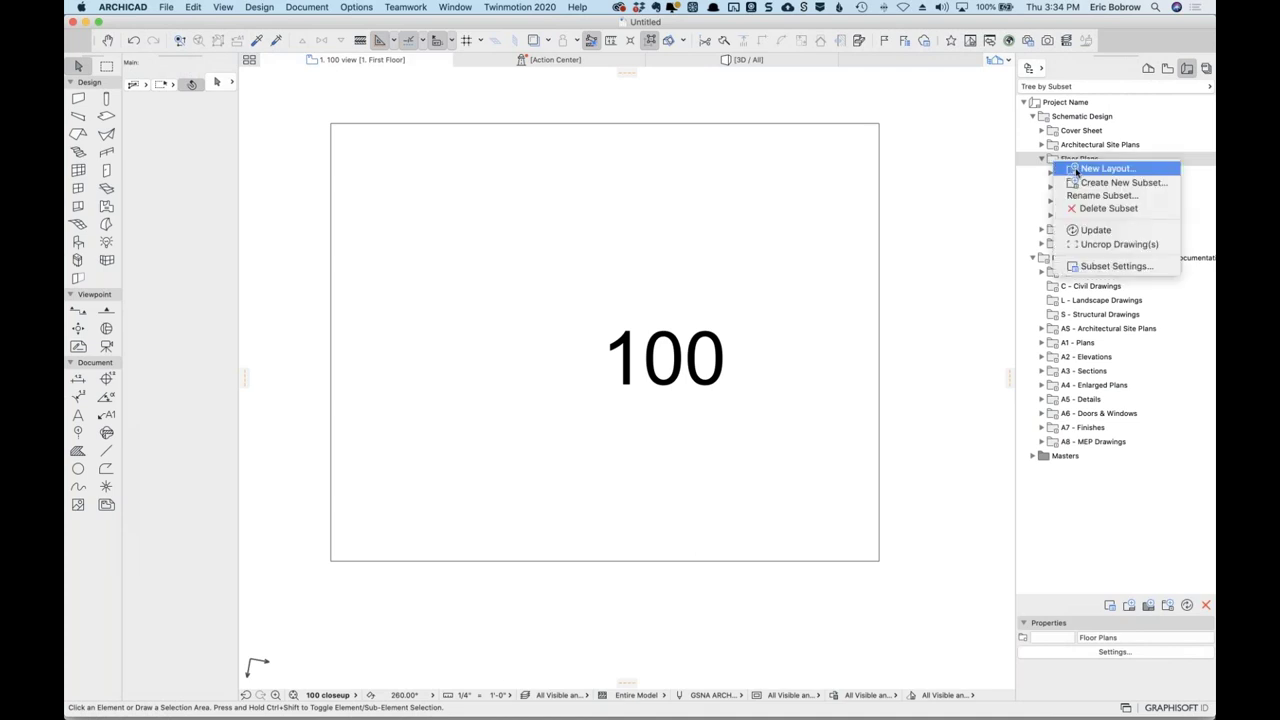
pyautogui.click(1080, 171)
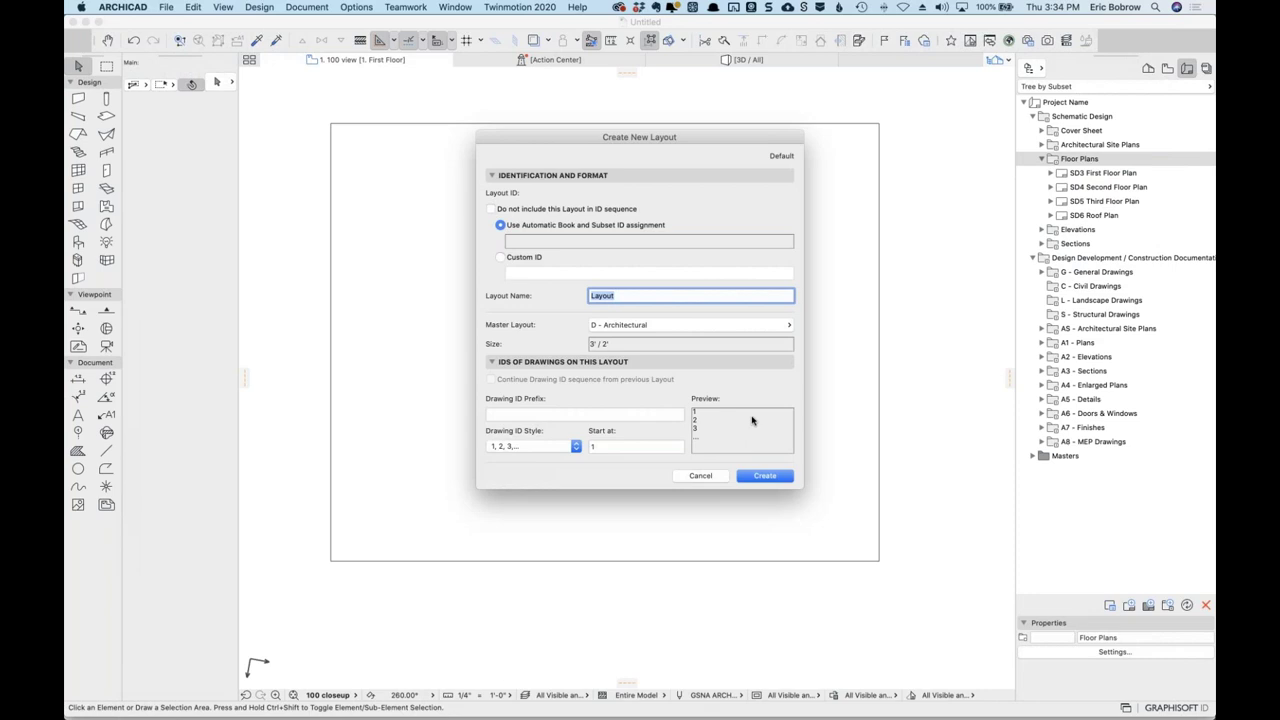
pyautogui.write('1')
pyautogui.click(774, 477)
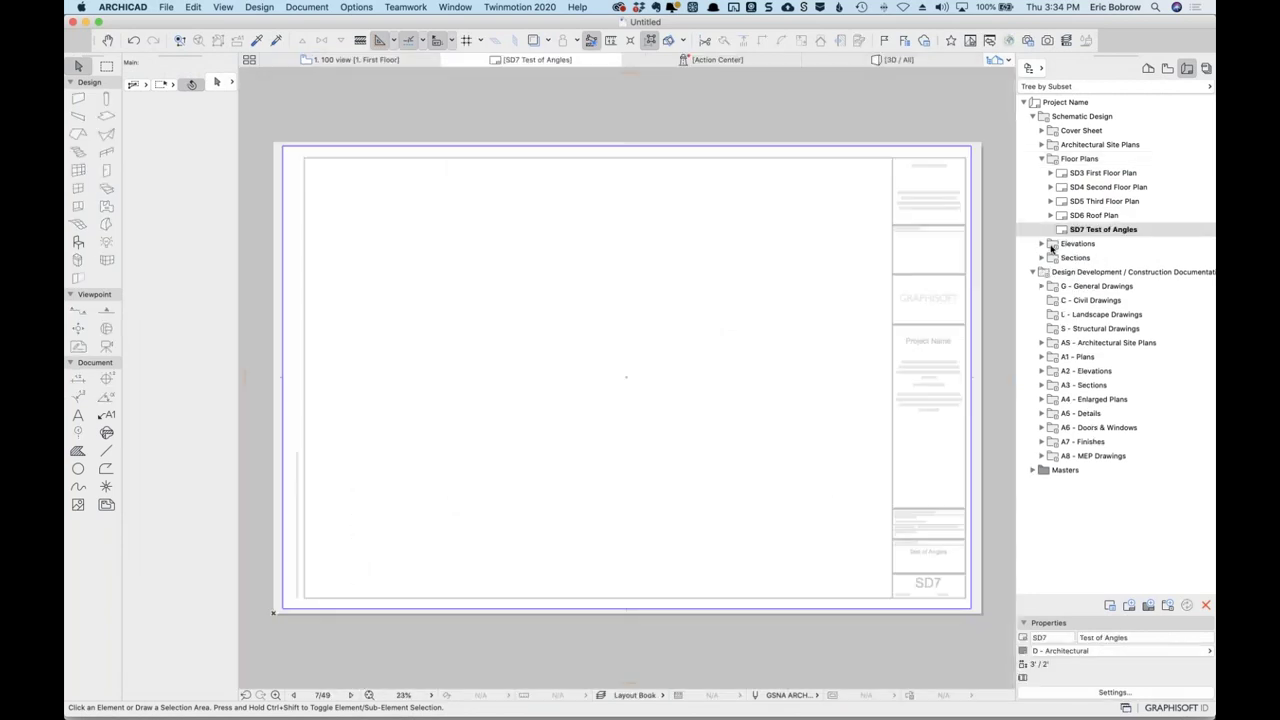
# Place the 1. 45 plot view from the View Map onto the new layout as a drawing.
pyautogui.click(1167, 68)
pyautogui.moveTo(1094, 383)
pyautogui.mouseDown()
pyautogui.moveTo(391, 314)
pyautogui.moveTo(549, 309)
pyautogui.mouseUp()
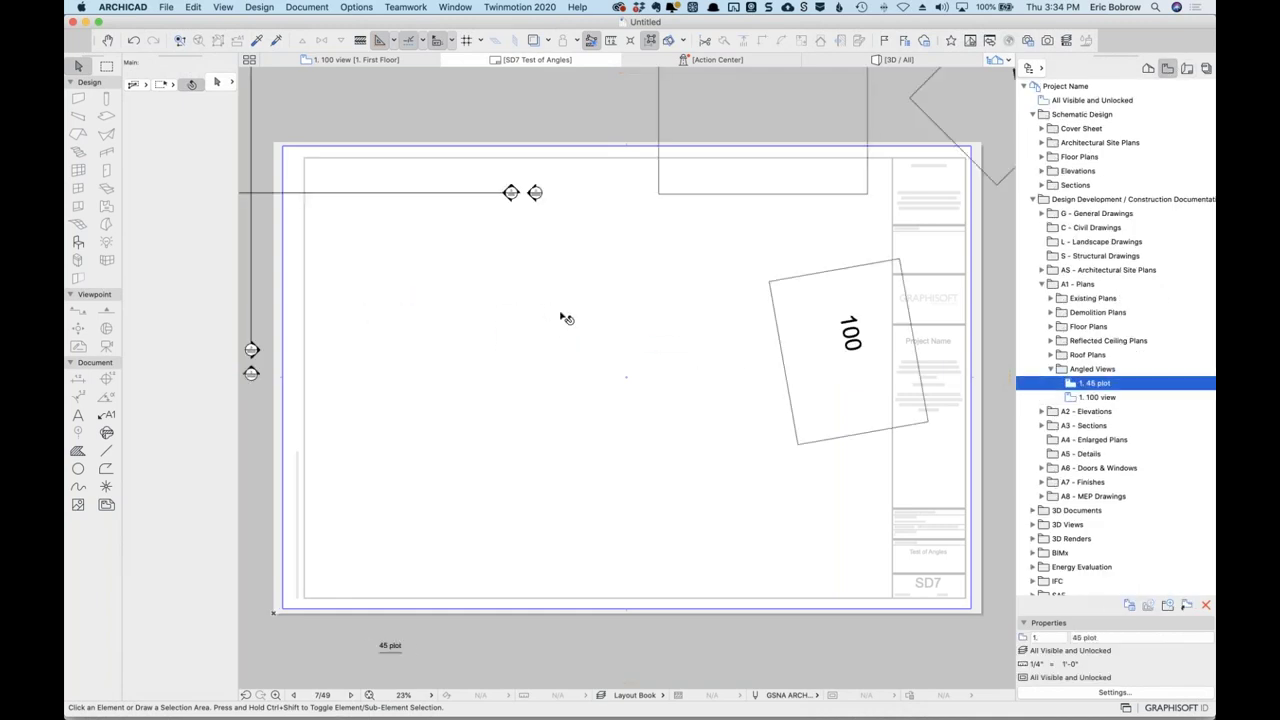
pyautogui.scroll(-5, 567, 318)
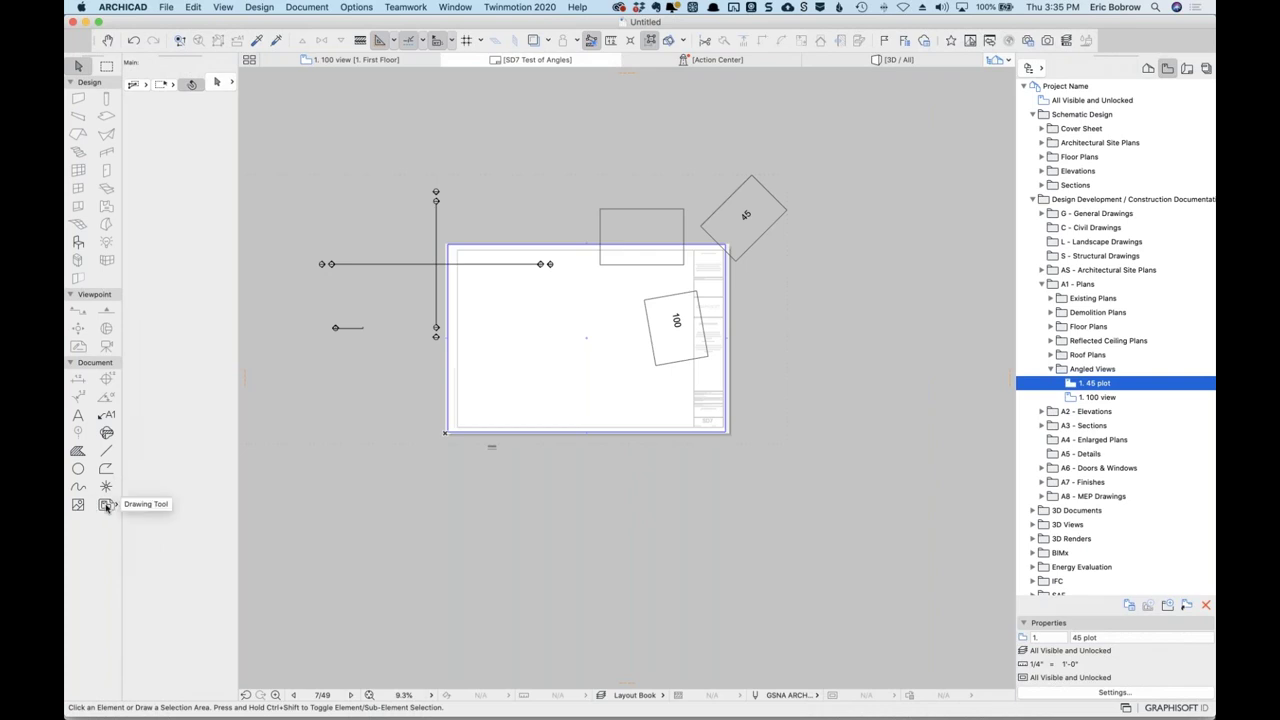
# Set the Drawing tool's default frame to Fit Frame to drawing.
pyautogui.click(106, 505)
pyautogui.click(217, 81)
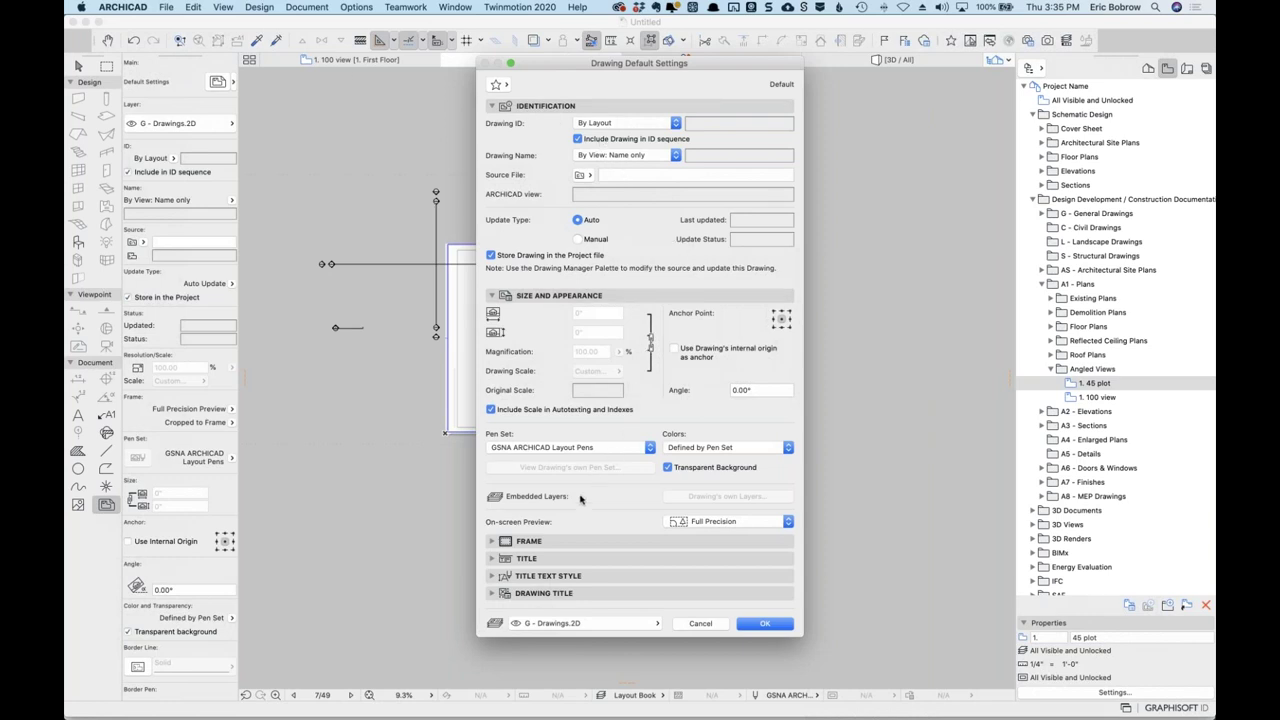
pyautogui.click(490, 545)
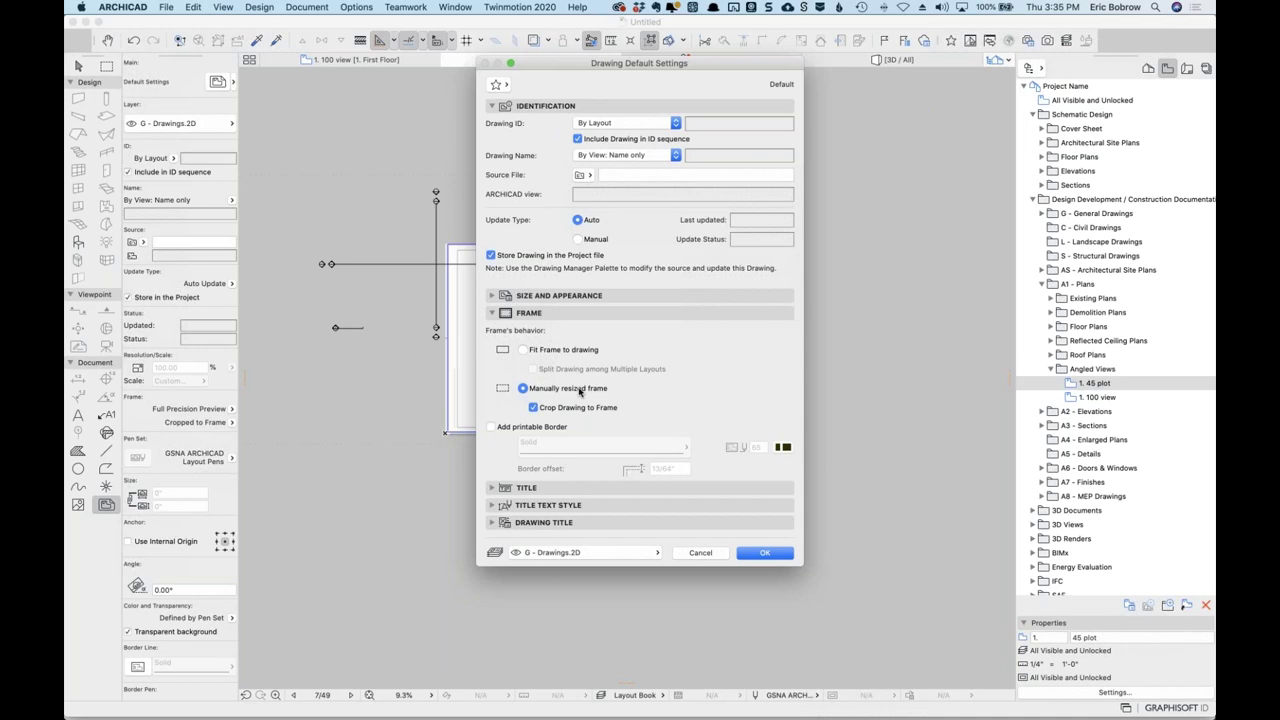
pyautogui.click(522, 350)
pyautogui.click(754, 554)
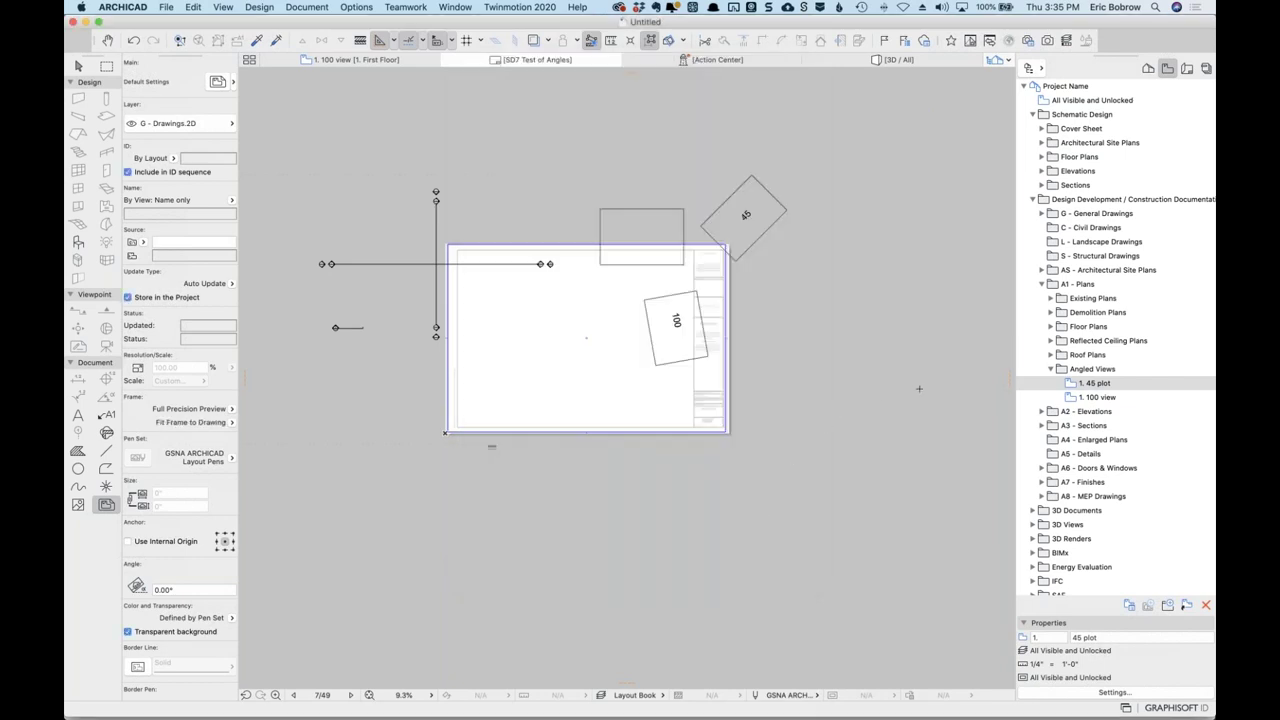
# Reconfirm the 45 plot view settings, keeping its 45 degree plot zoom.
pyautogui.click(1076, 386)
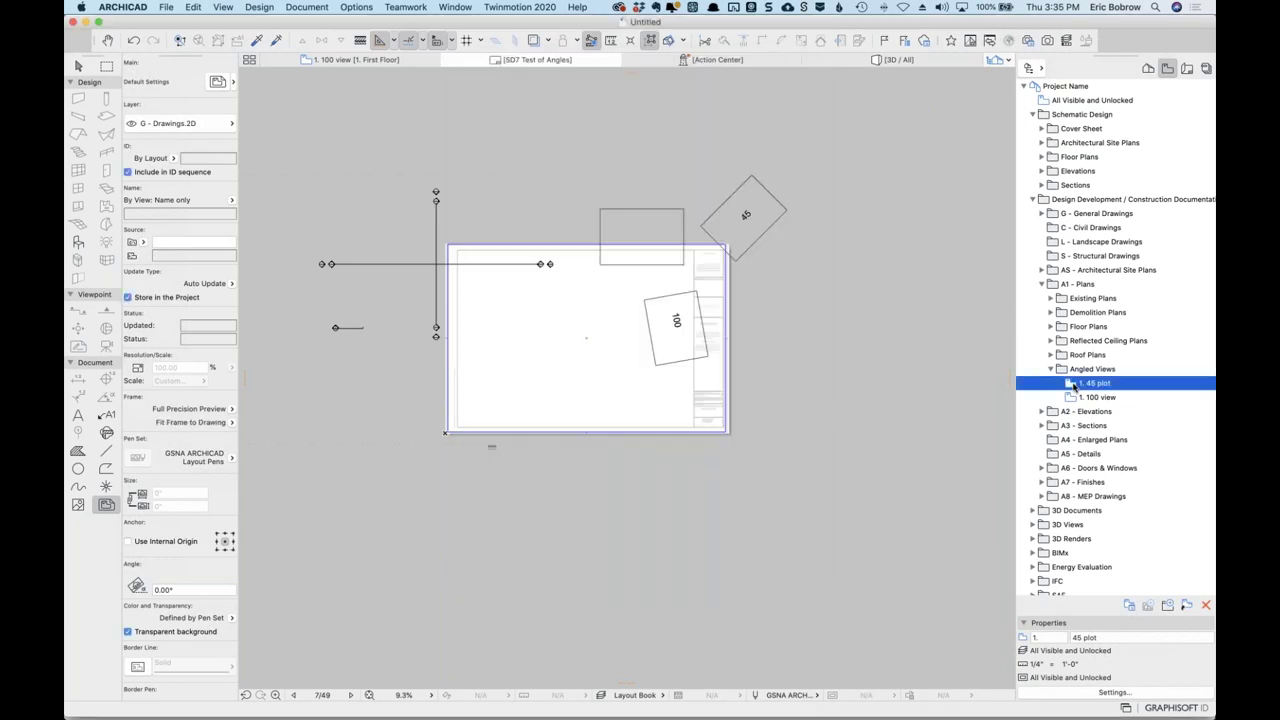
pyautogui.click(1114, 692)
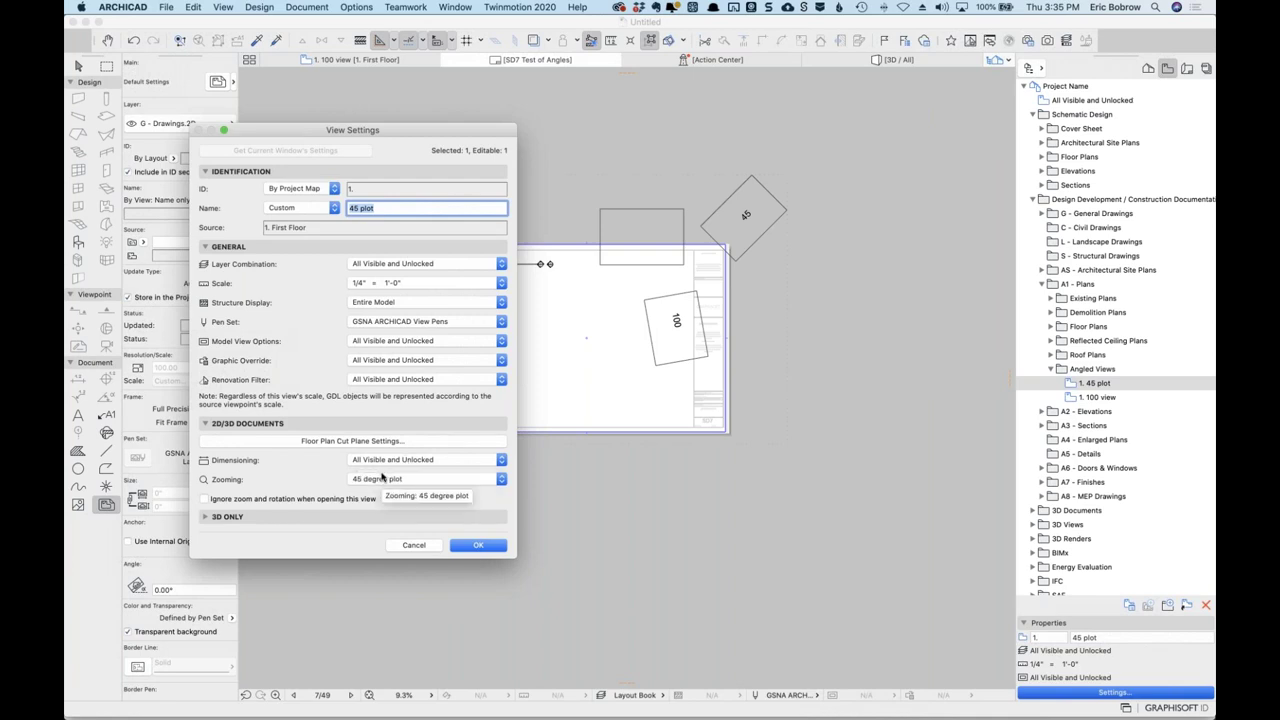
pyautogui.click(477, 546)
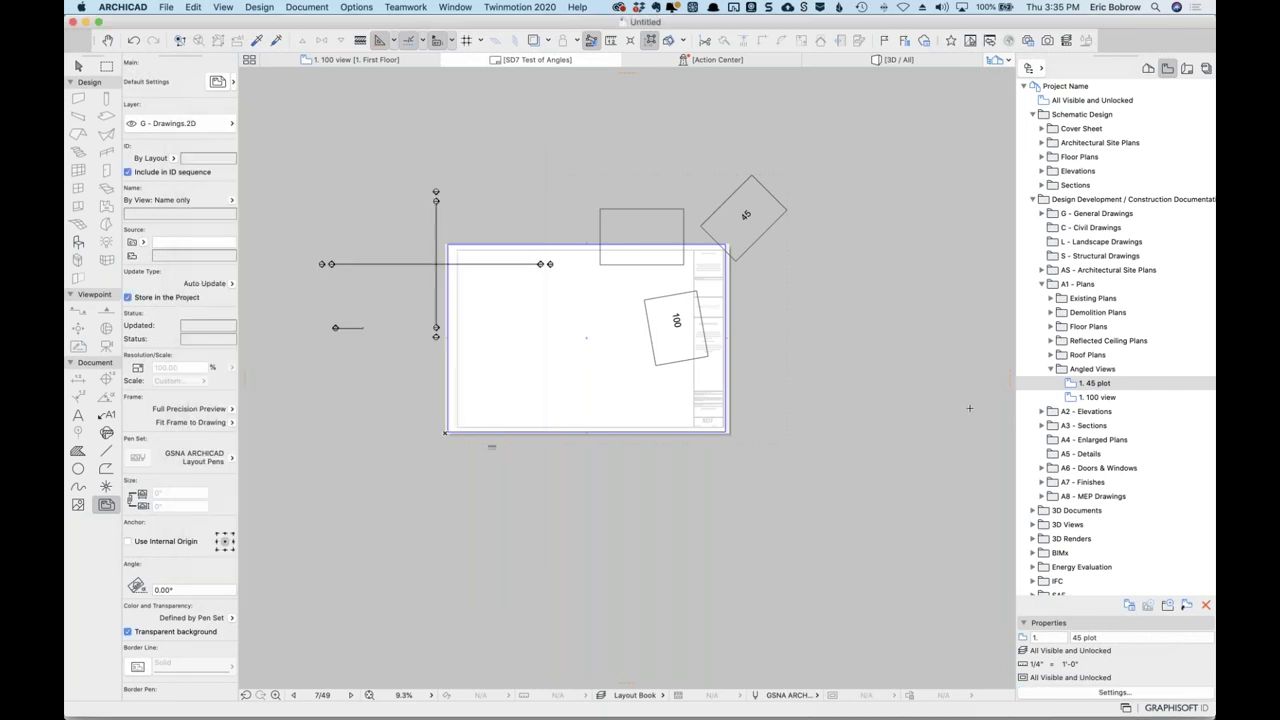
# Place a second 45 plot drawing below the first, leaving its stored zoom as 45 degree plot.
pyautogui.moveTo(1088, 378)
pyautogui.mouseDown()
pyautogui.moveTo(746, 549)
pyautogui.moveTo(597, 577)
pyautogui.moveTo(628, 553)
pyautogui.moveTo(666, 556)
pyautogui.mouseUp()
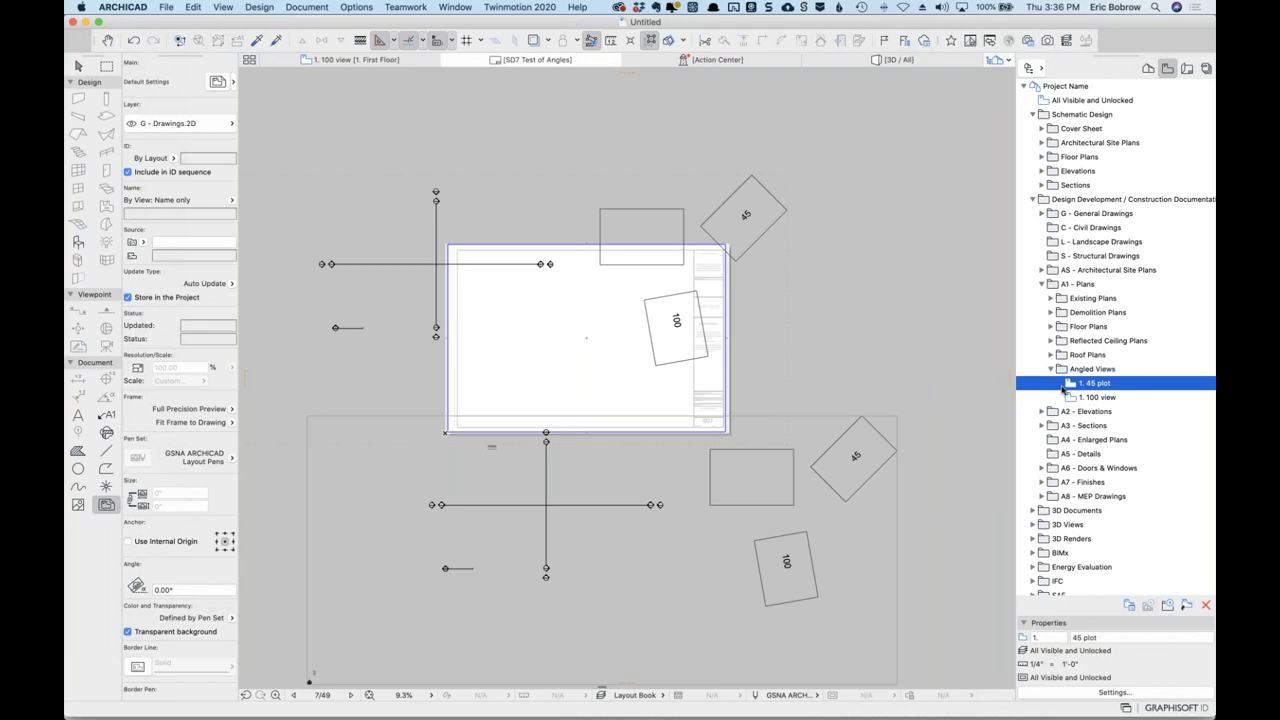
pyautogui.click(1115, 693)
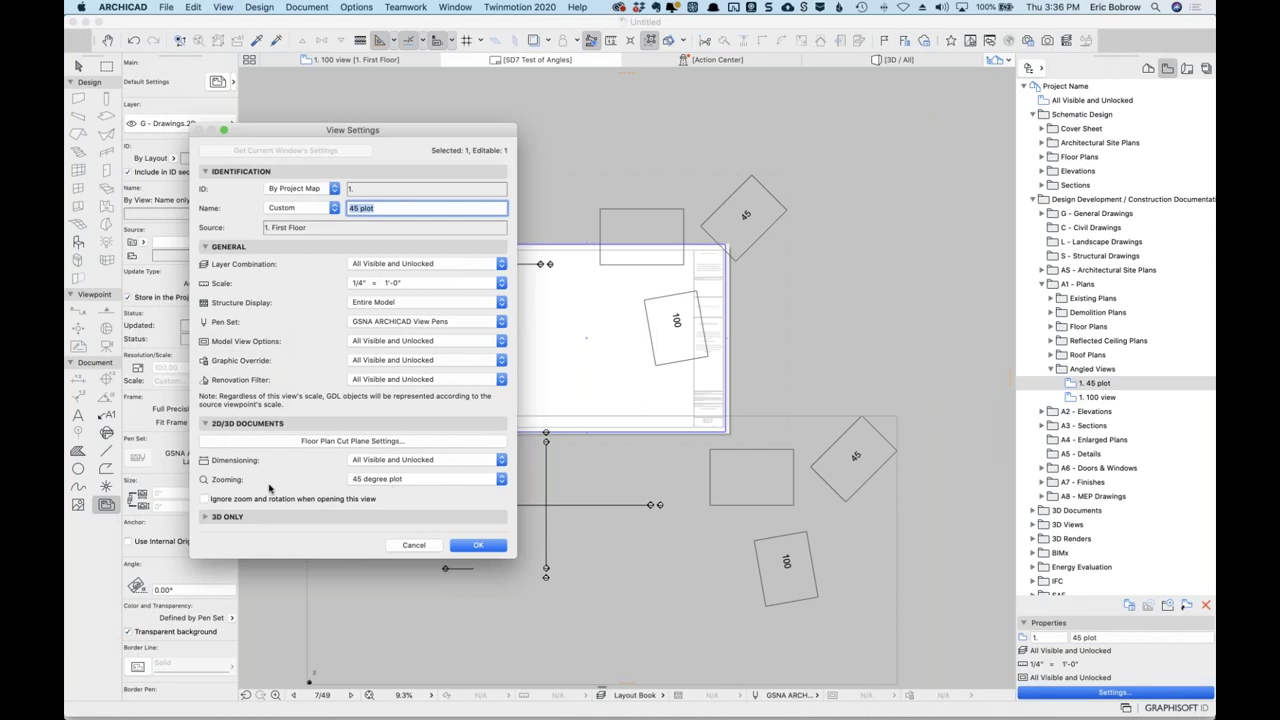
pyautogui.click(386, 483)
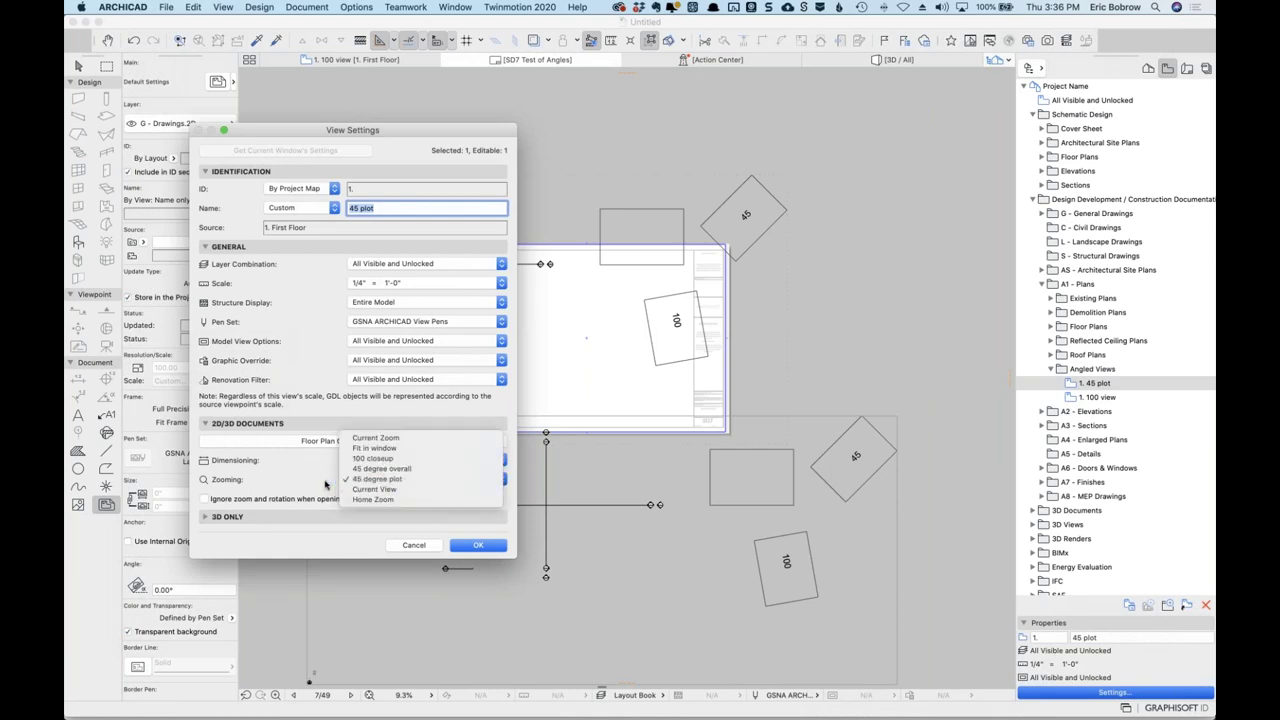
pyautogui.click(325, 485)
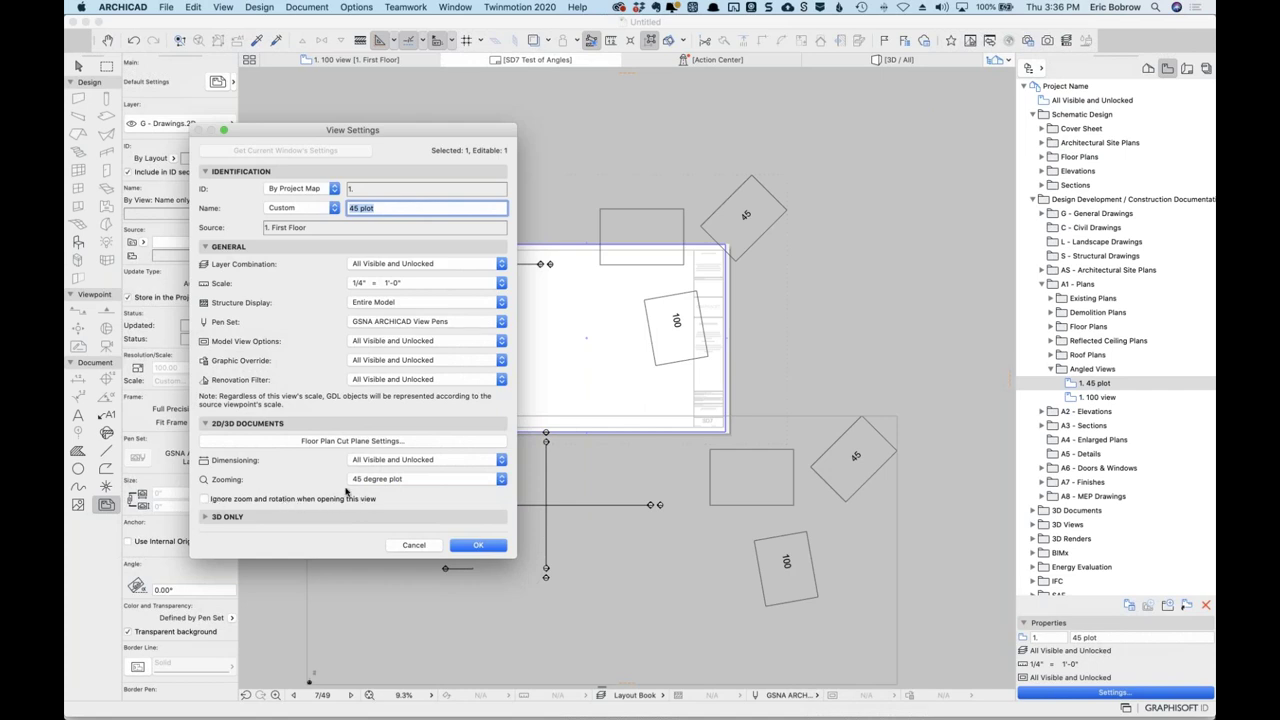
pyautogui.click(410, 545)
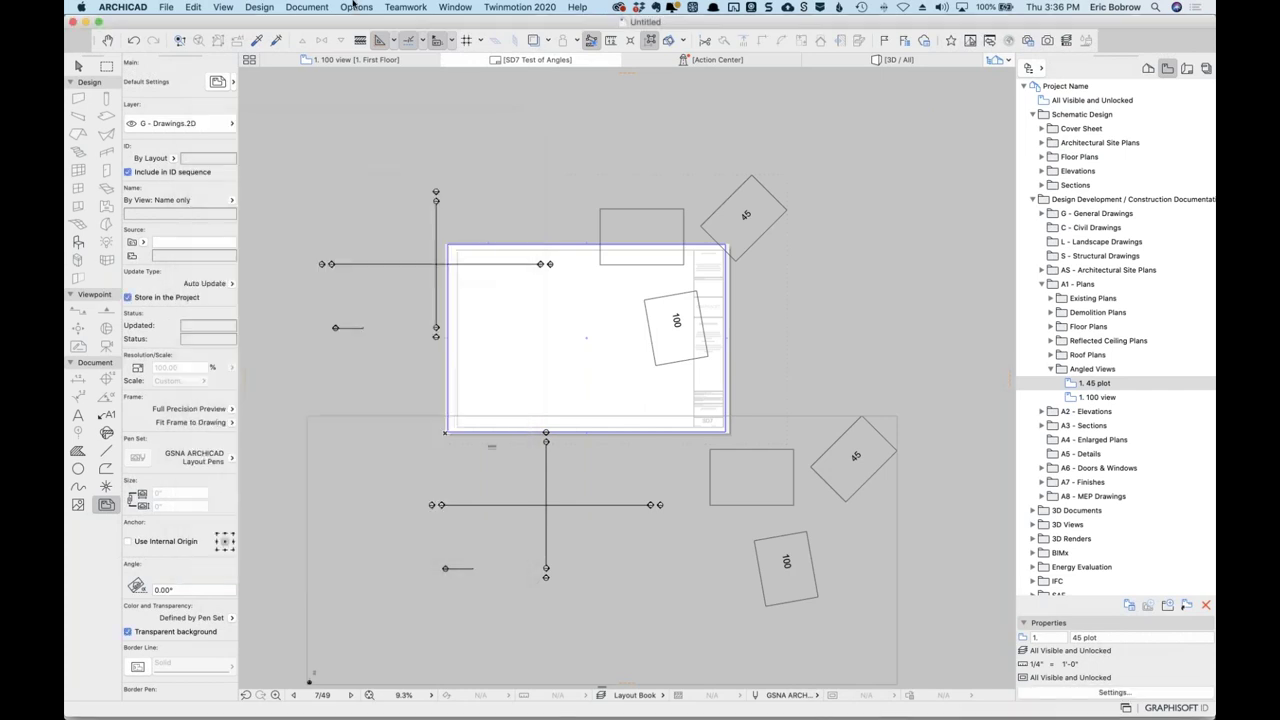
# Open the More Options page of the Work Environment preferences.
pyautogui.click(356, 7)
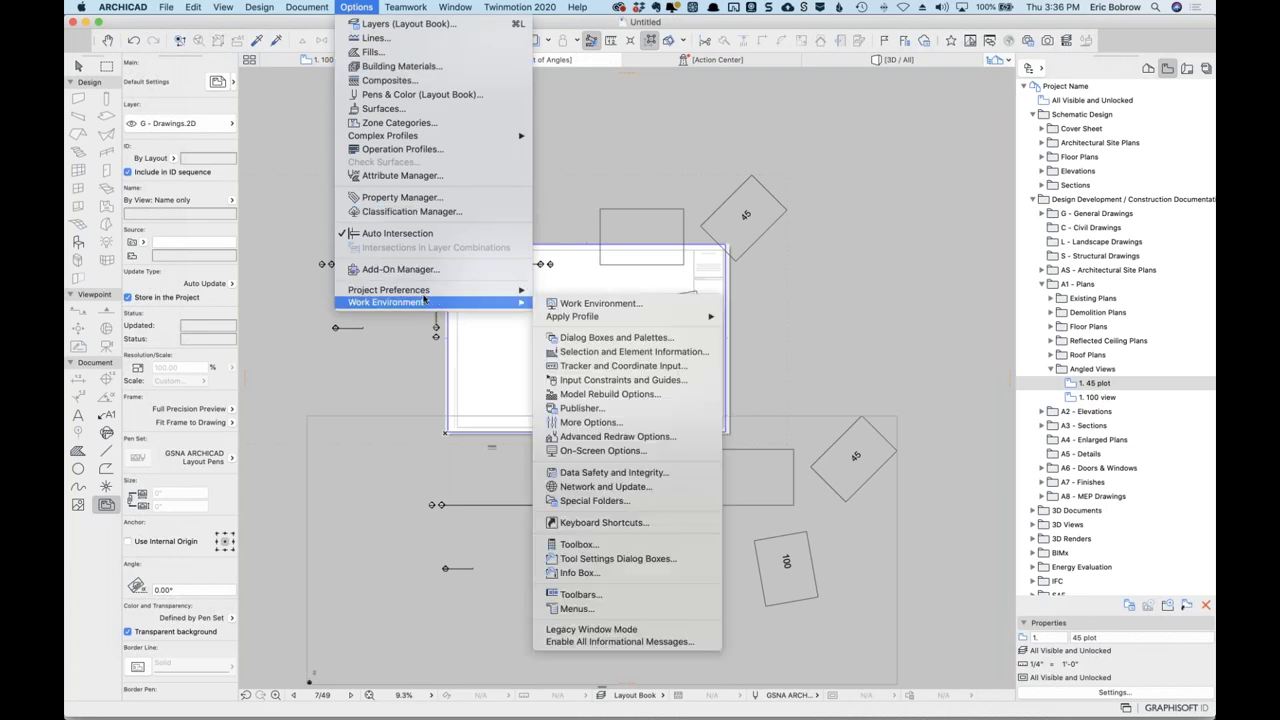
pyautogui.moveTo(419, 304)
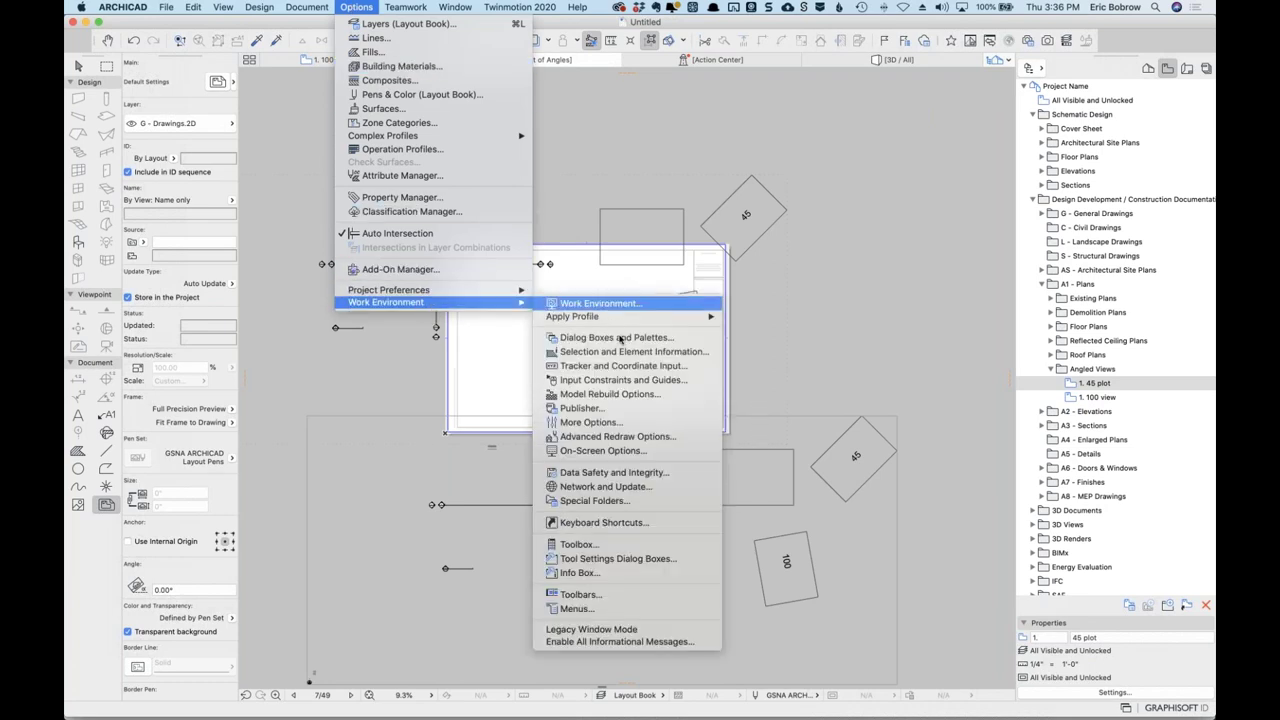
pyautogui.click(607, 424)
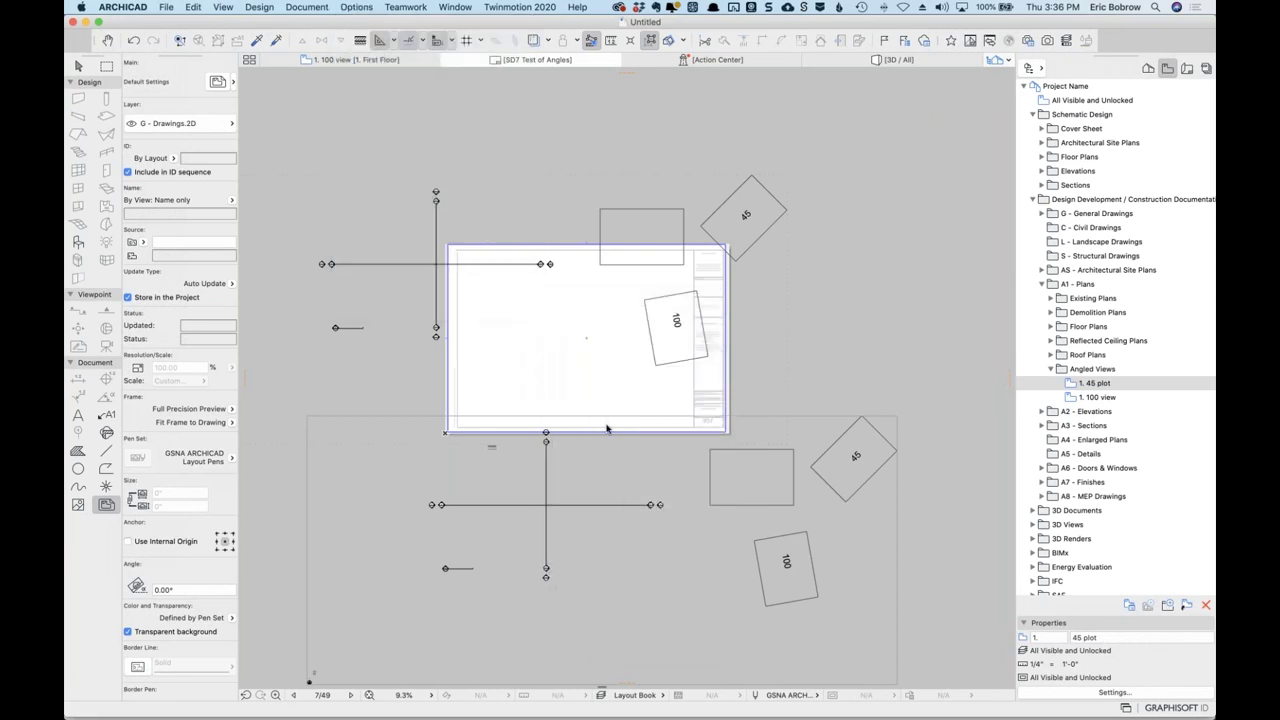
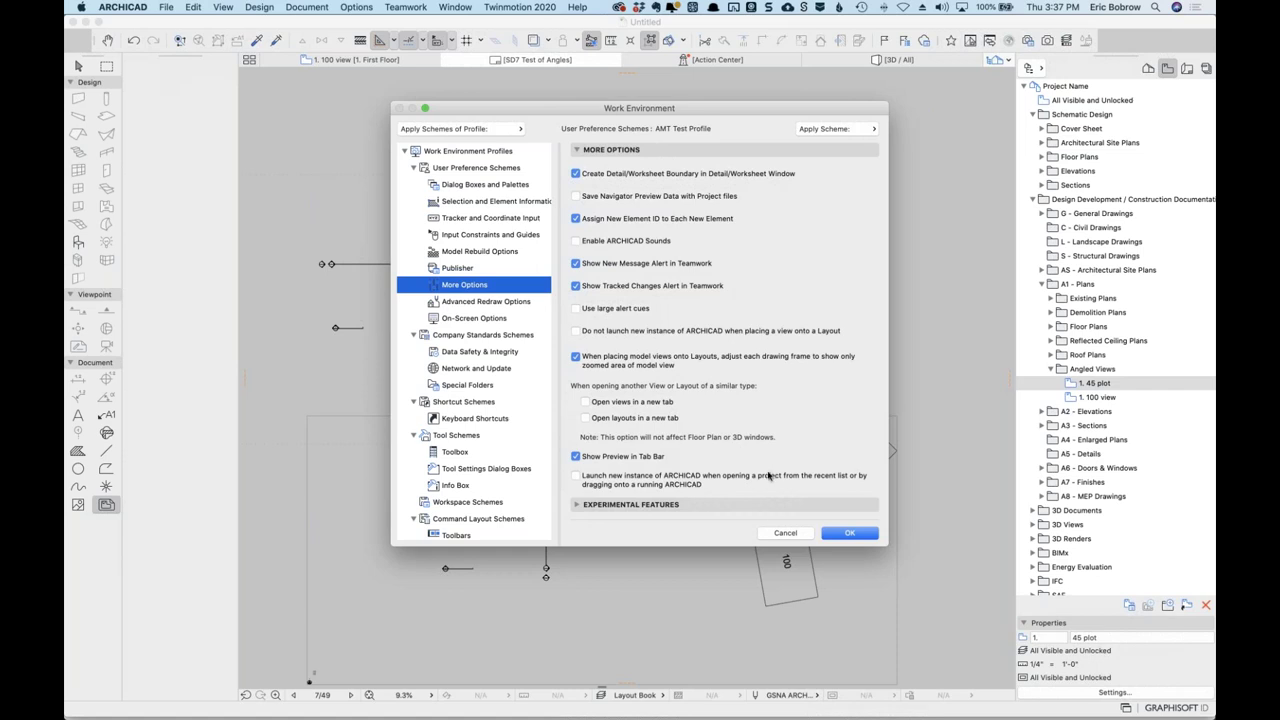
# Cancel Work Environment, select the lower placed drawing and open its 1. 45 plot source view.
pyautogui.click(784, 532)
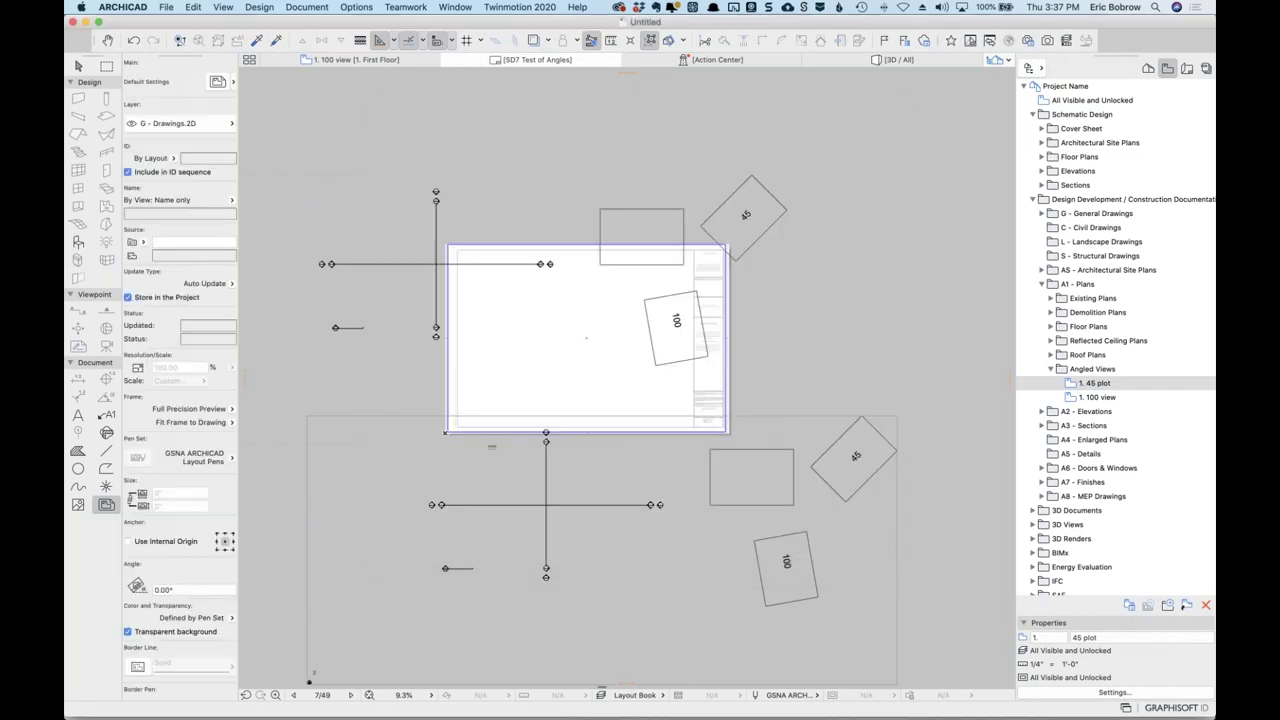
pyautogui.click(897, 415)
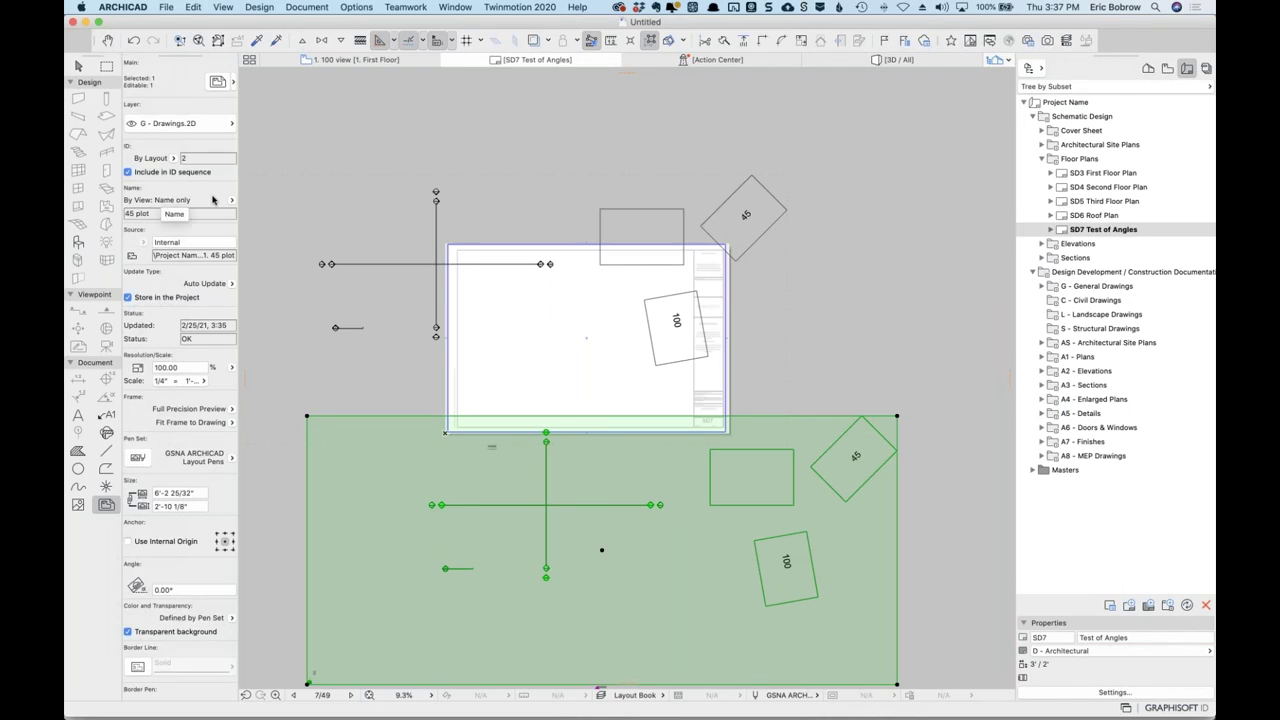
pyautogui.click(231, 422)
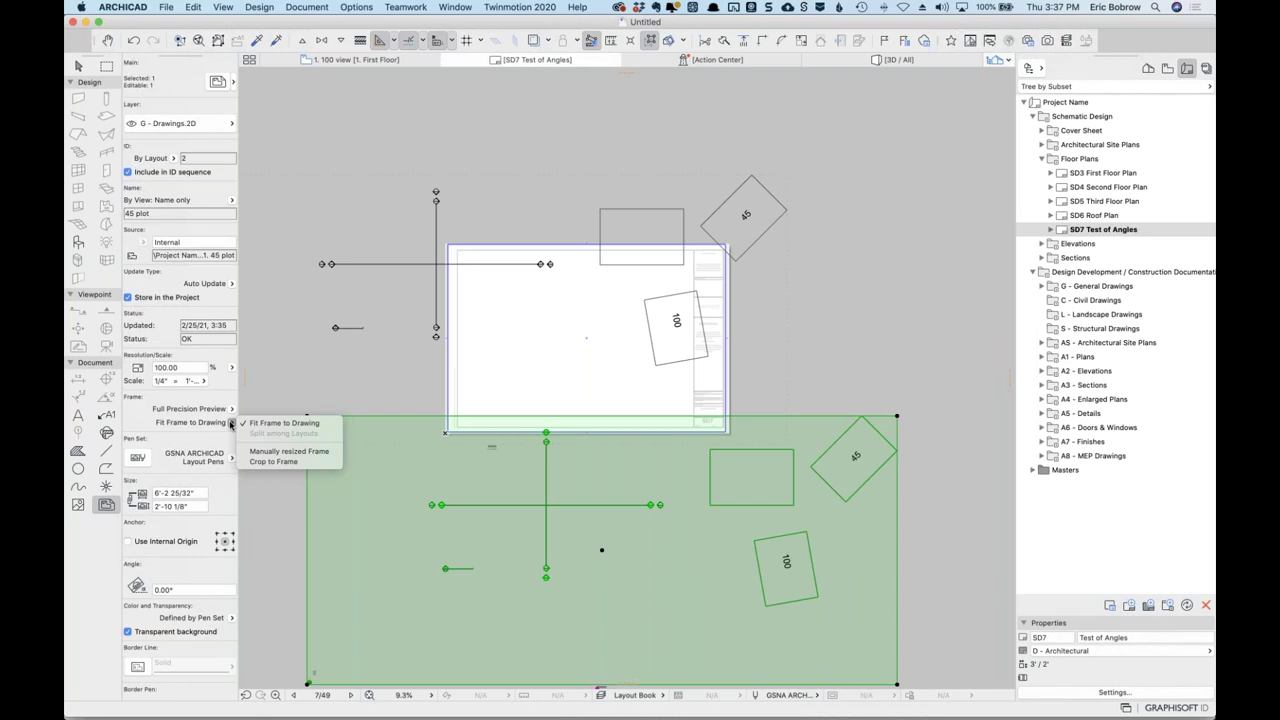
pyautogui.click(590, 460)
pyautogui.rightClick(590, 458)
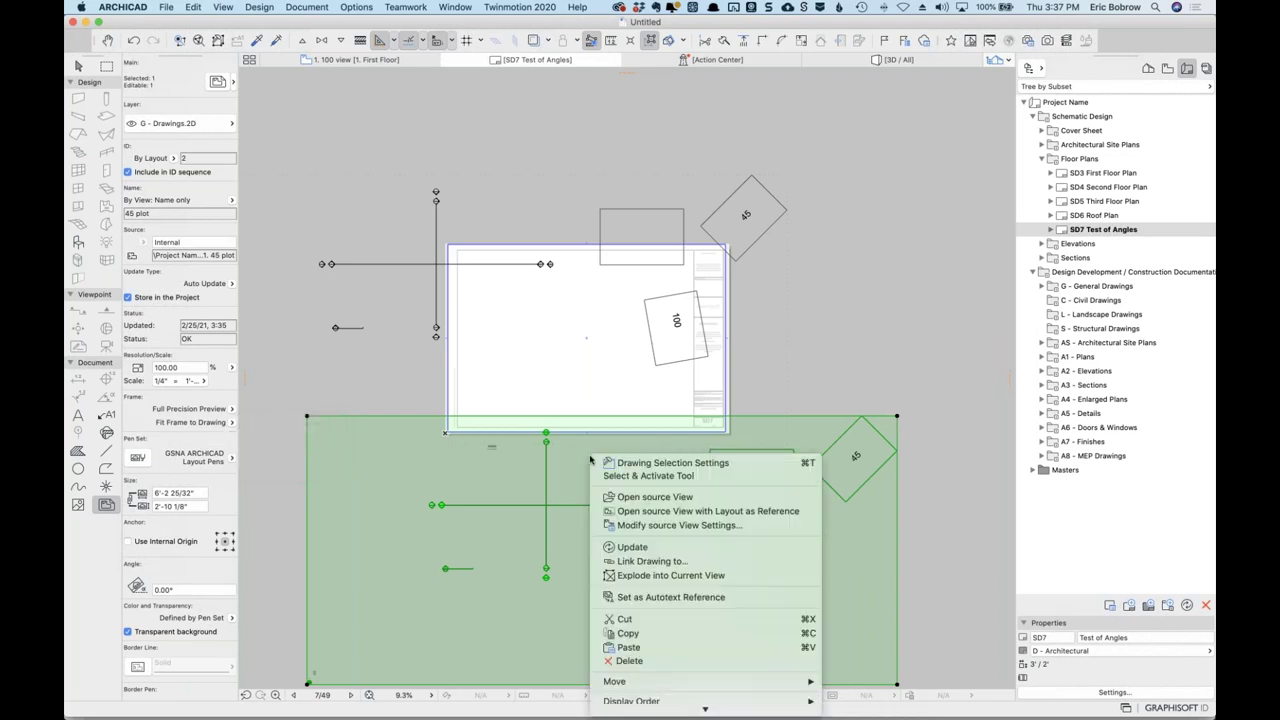
pyautogui.click(639, 497)
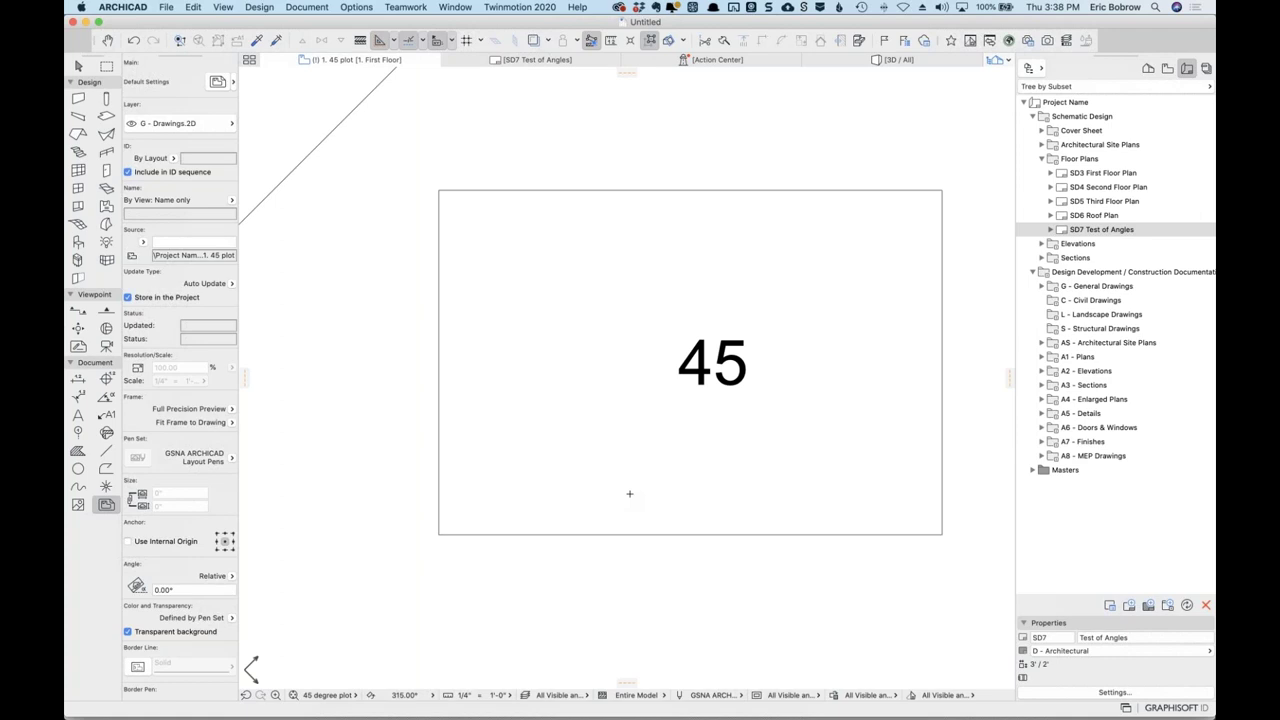
# Reset the 45 plot window to Home Zoom and zoom in.
pyautogui.click(354, 696)
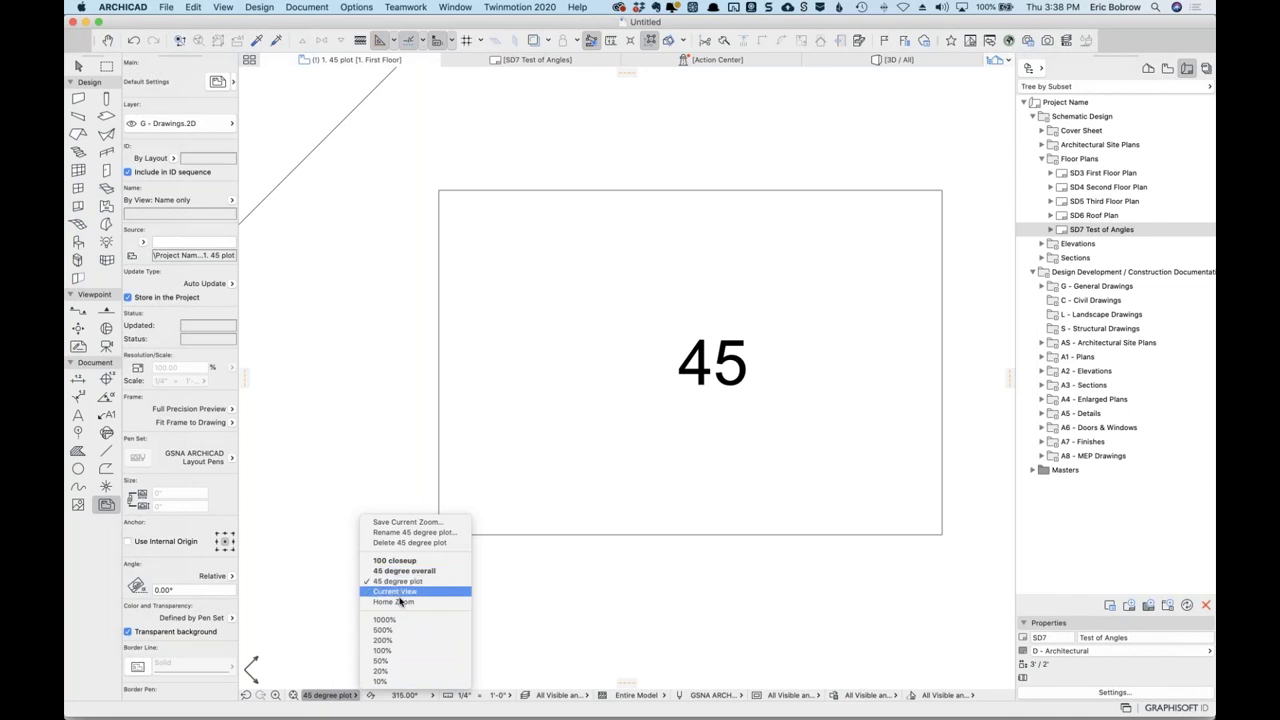
pyautogui.click(399, 602)
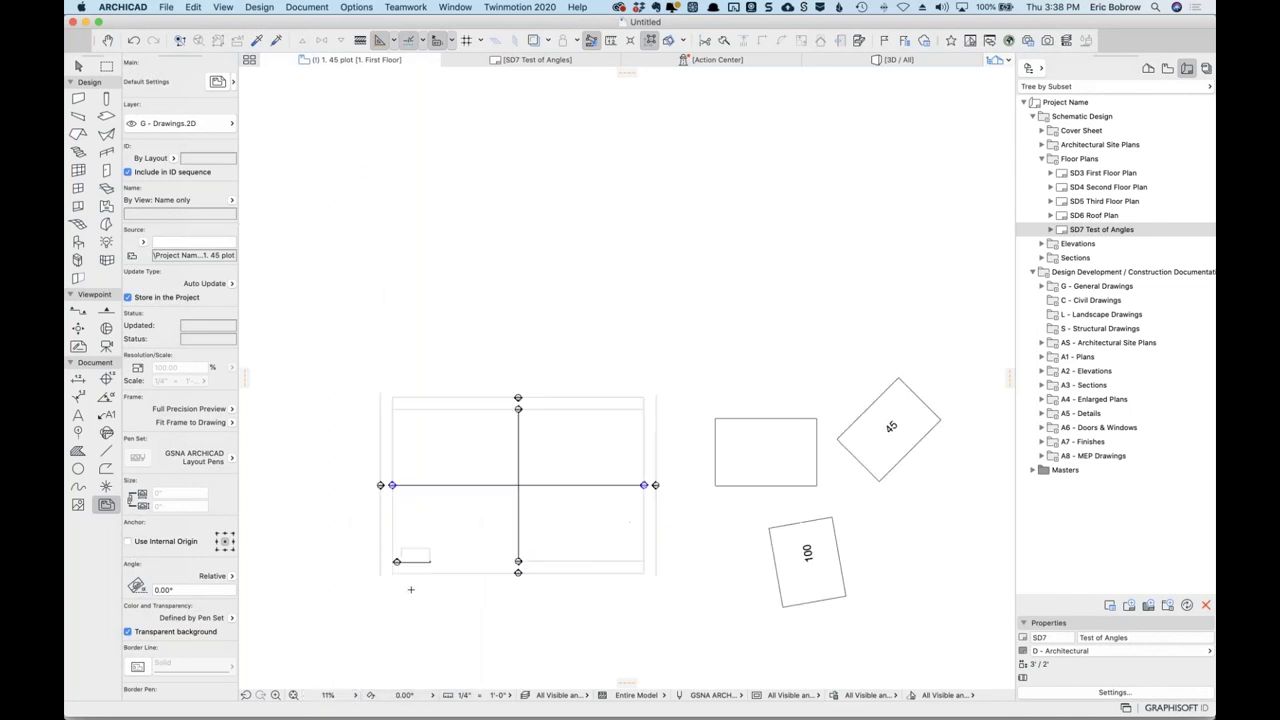
pyautogui.scroll(10, 494, 582)
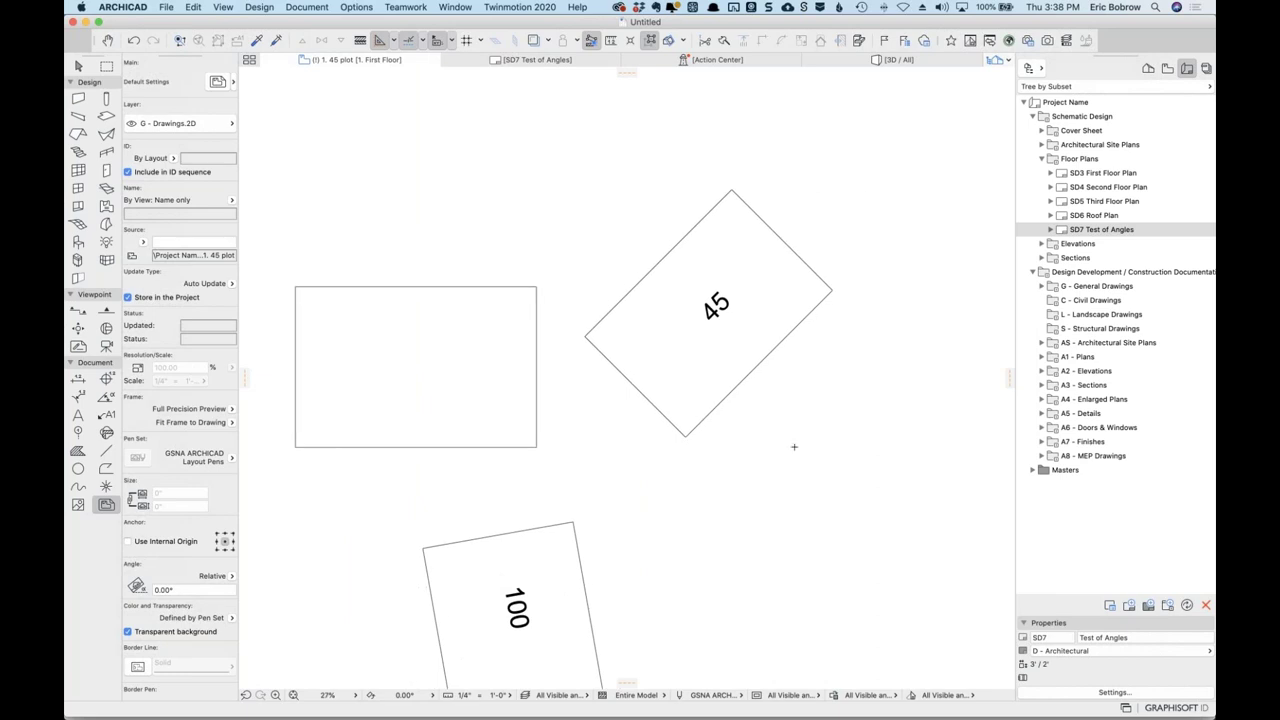
# Redefine the 1. 45 plot view with current window settings, then return to the SD7 Test of Angles layout.
pyautogui.click(1167, 68)
pyautogui.rightClick(1070, 386)
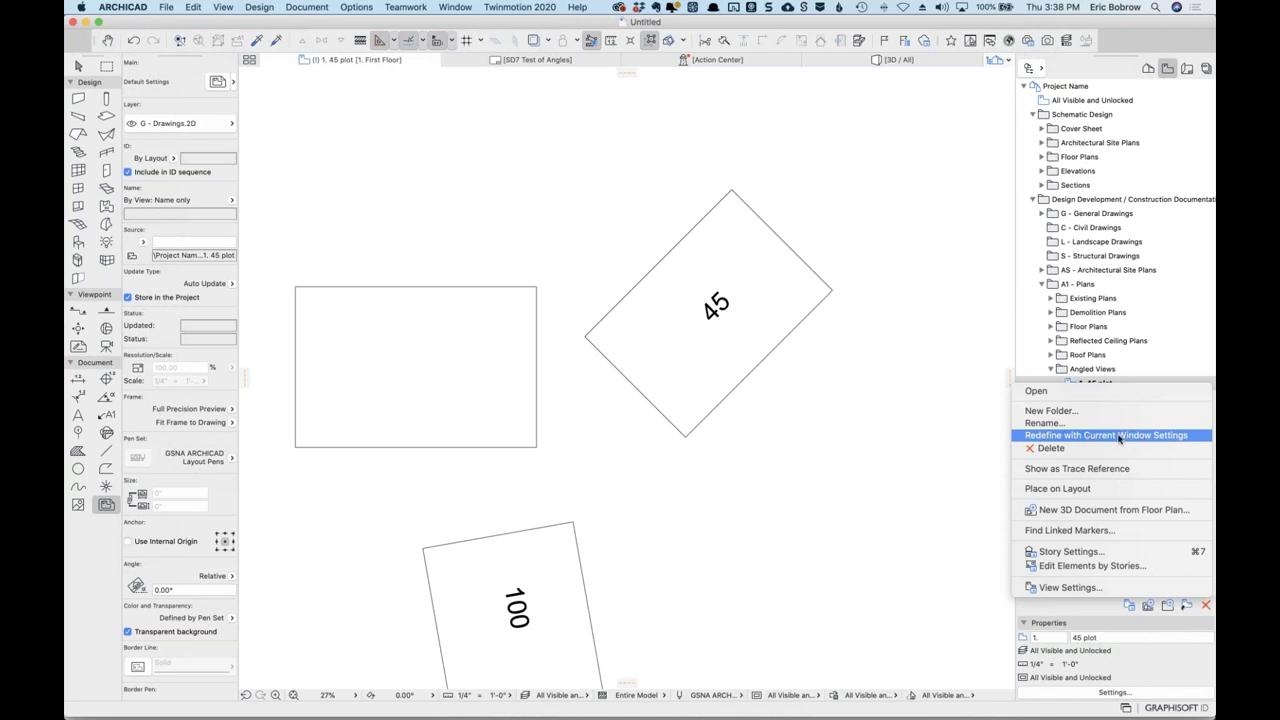
pyautogui.click(934, 422)
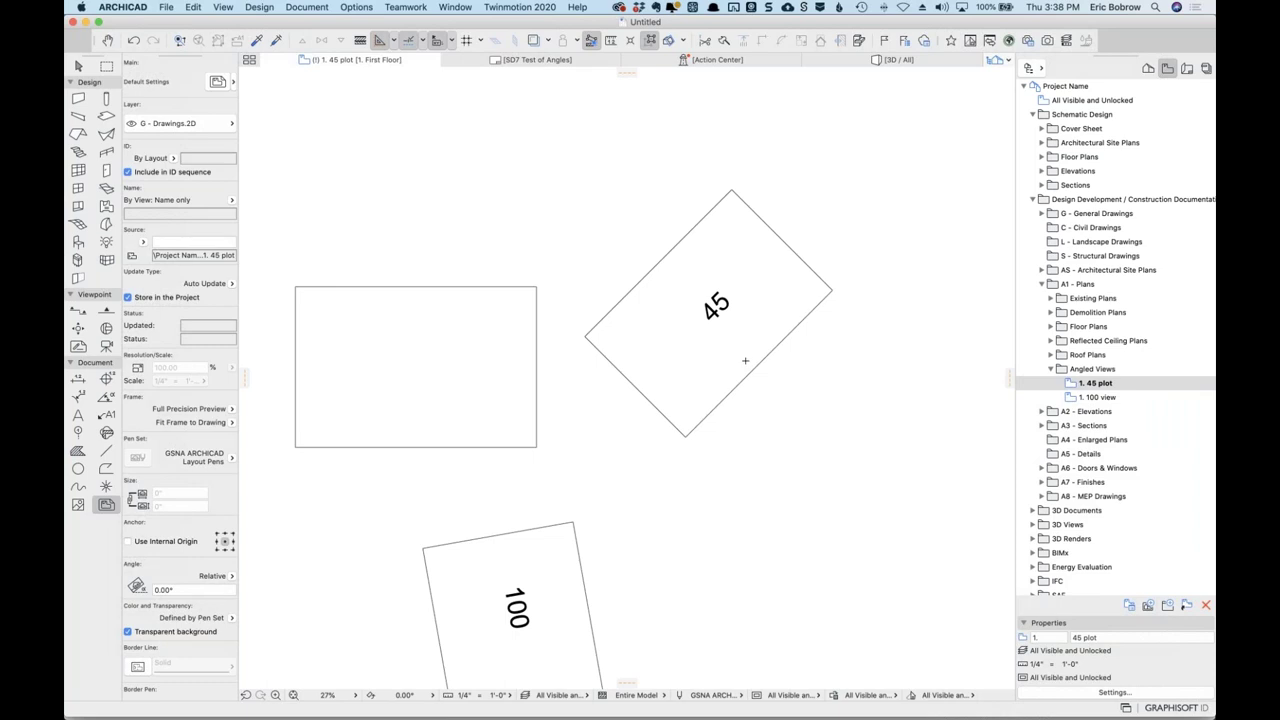
pyautogui.rightClick(1080, 385)
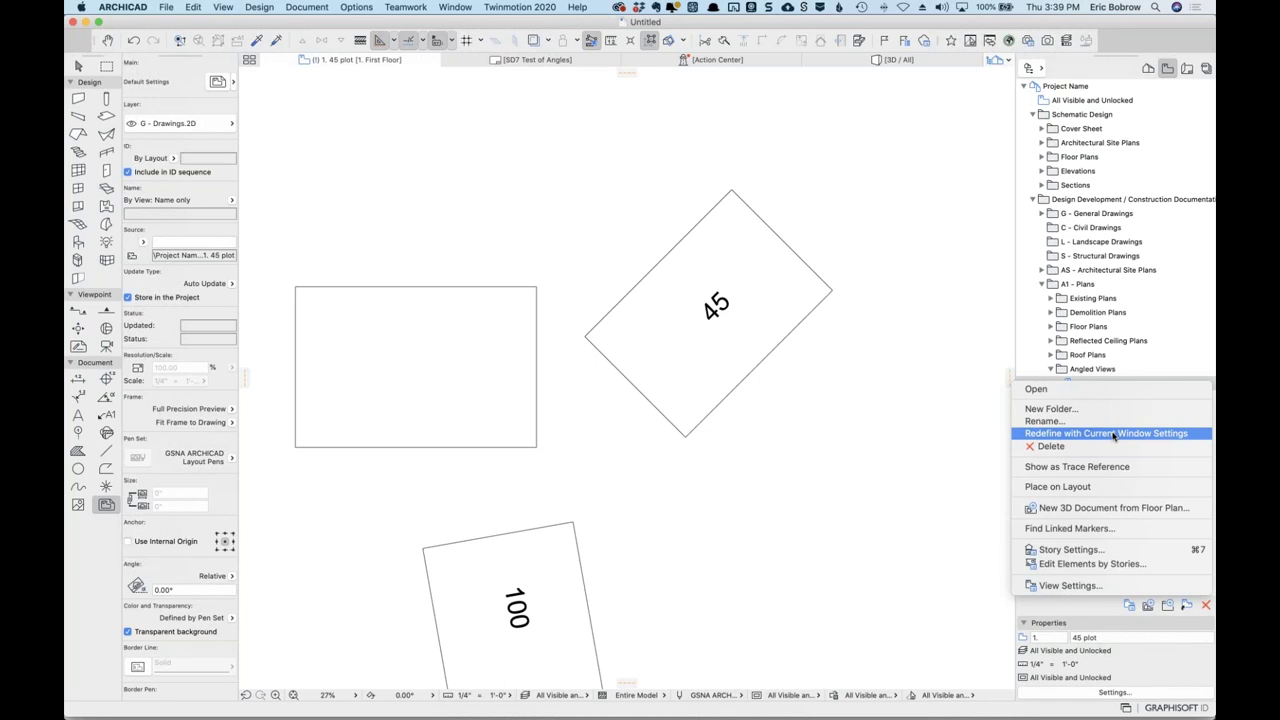
pyautogui.click(781, 397)
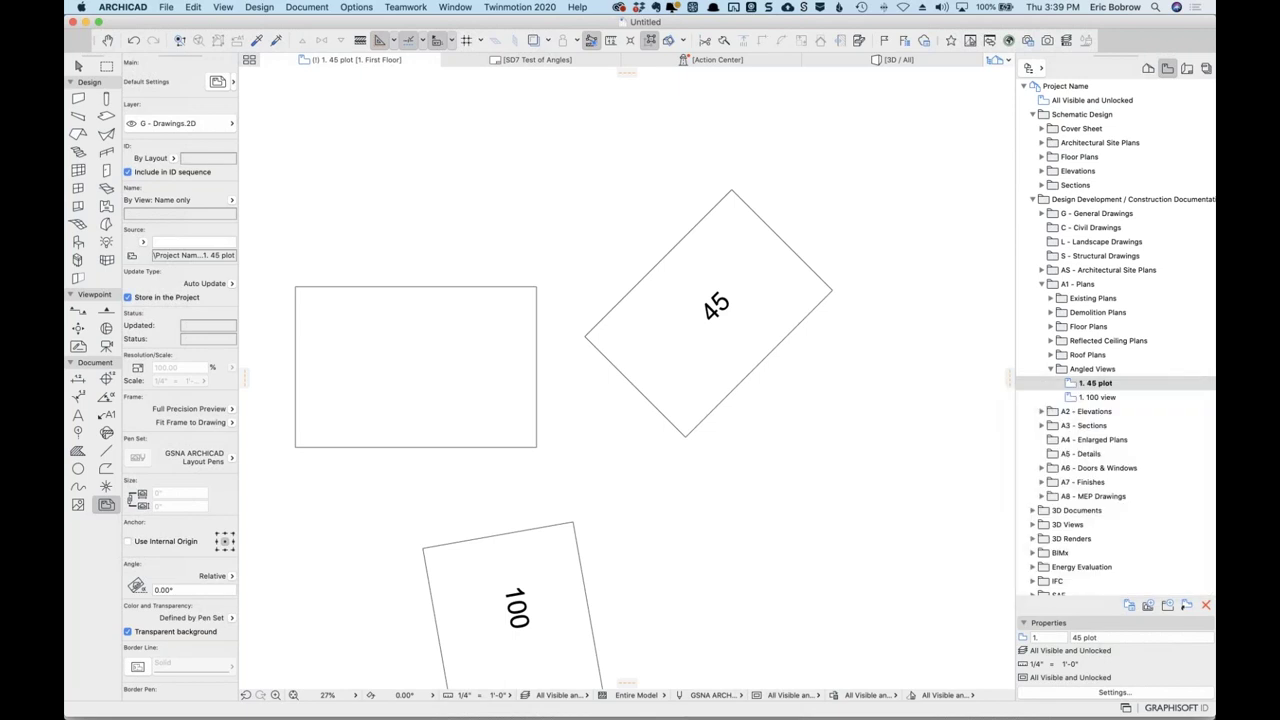
pyautogui.click(1187, 68)
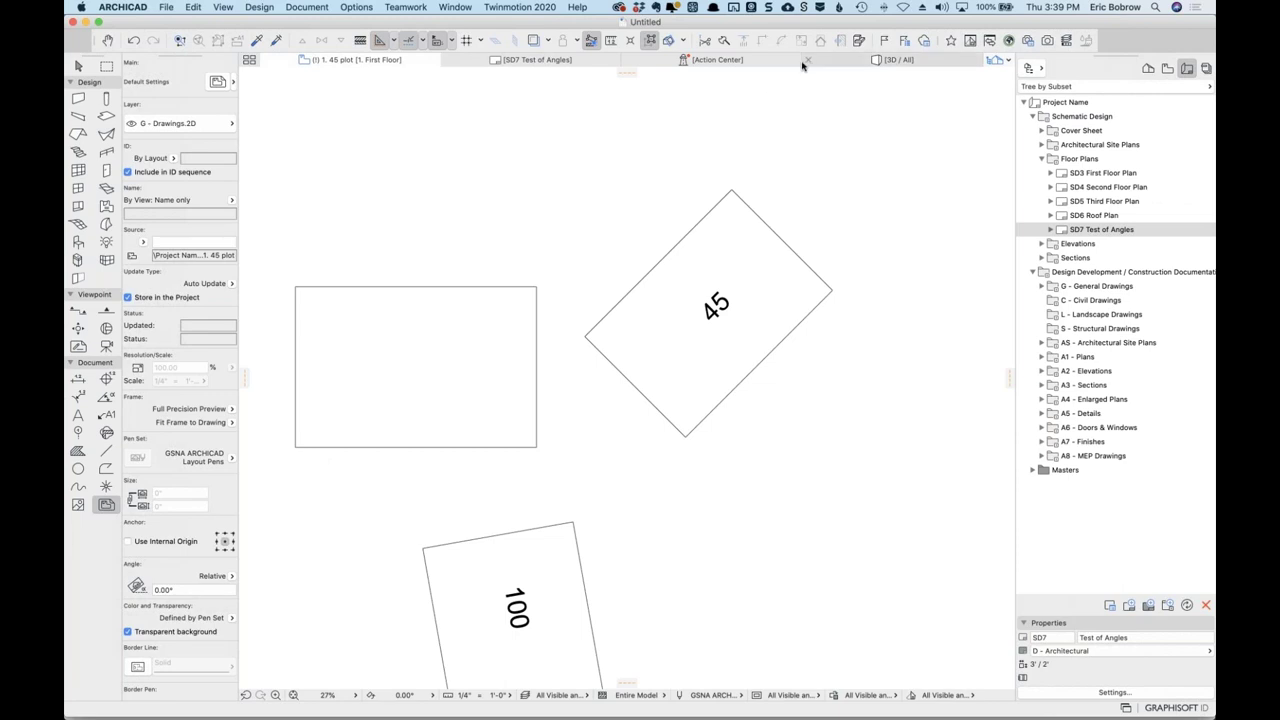
pyautogui.click(566, 62)
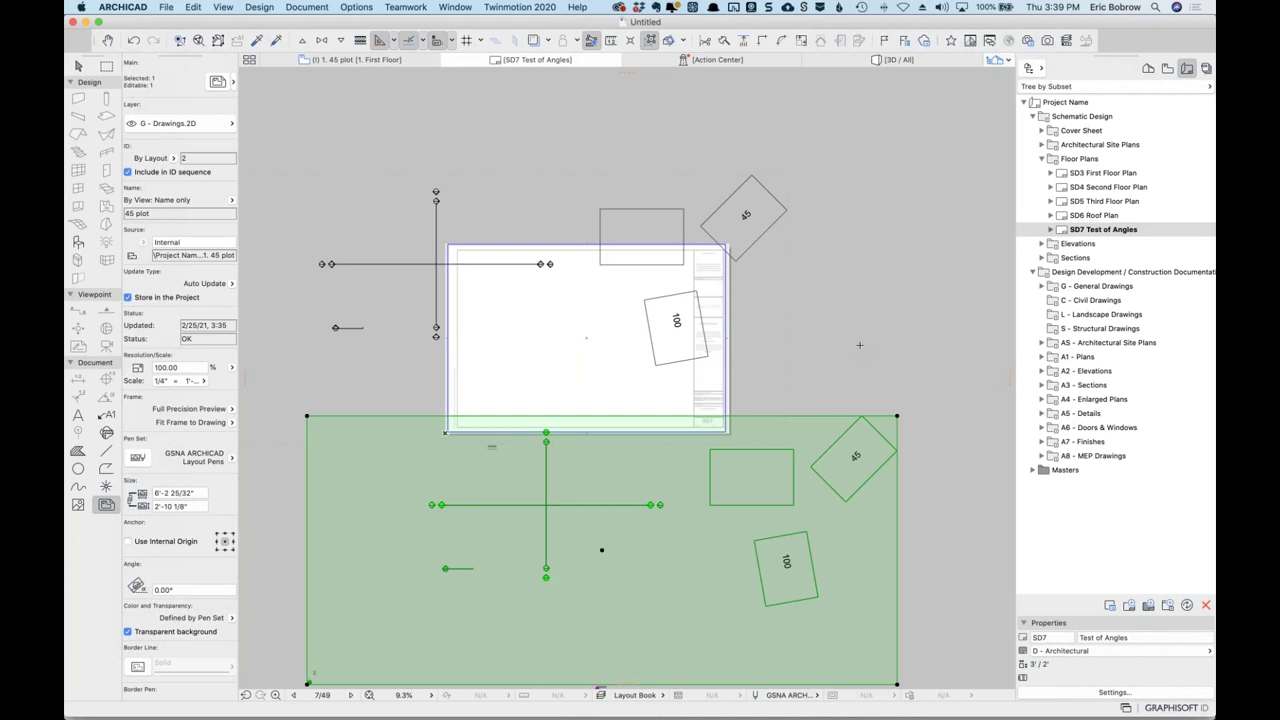
# Delete the old placed drawing and set new drawings to a Manually resized Frame.
pyautogui.press('Delete')
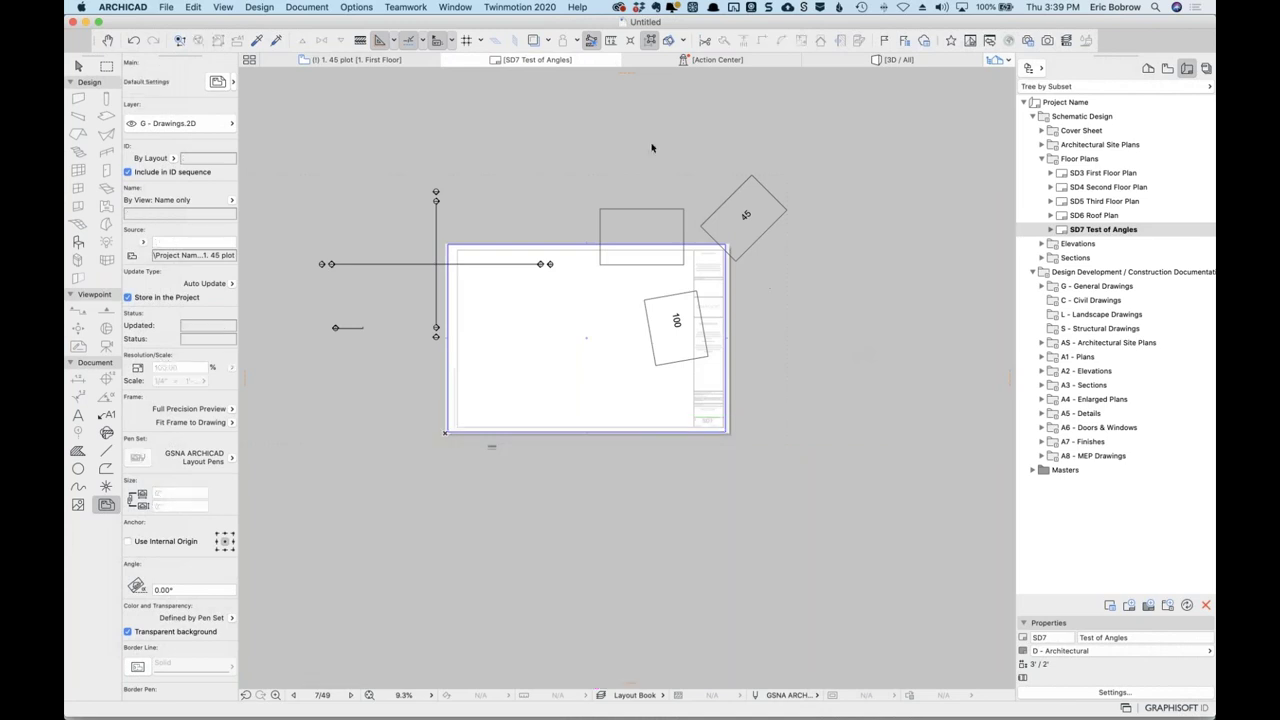
pyautogui.press('super+z')
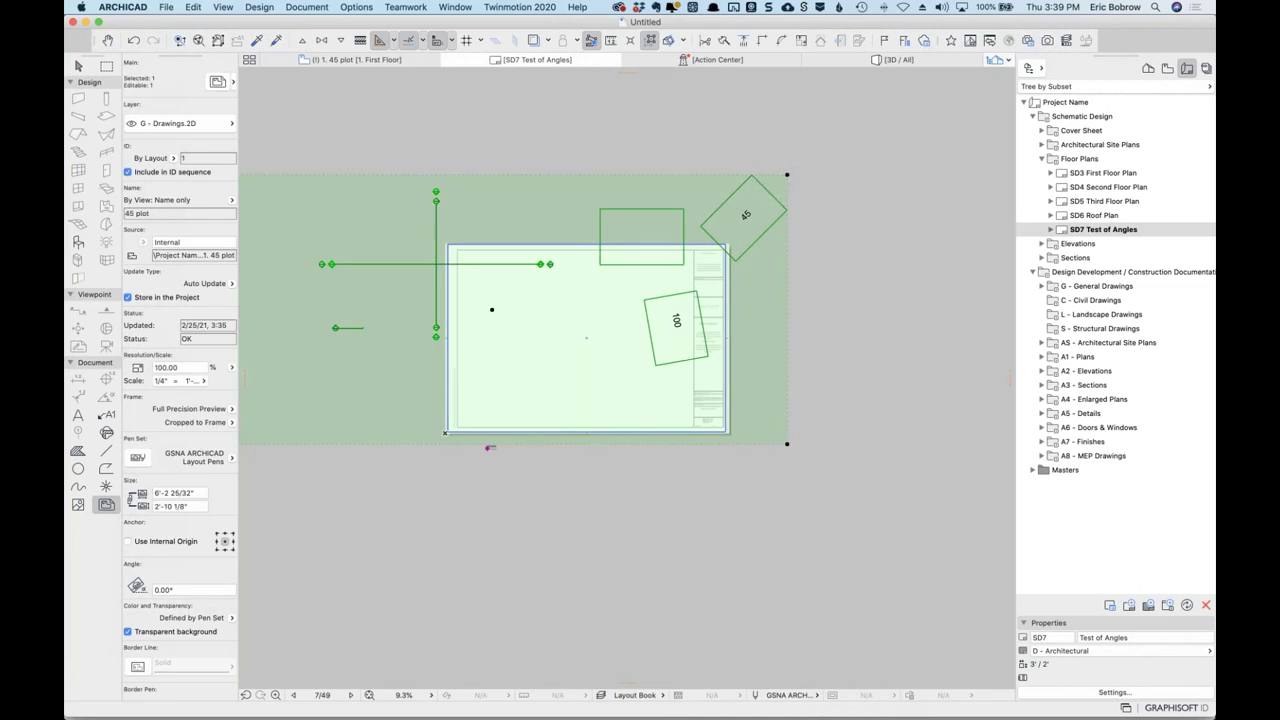
pyautogui.press('Delete')
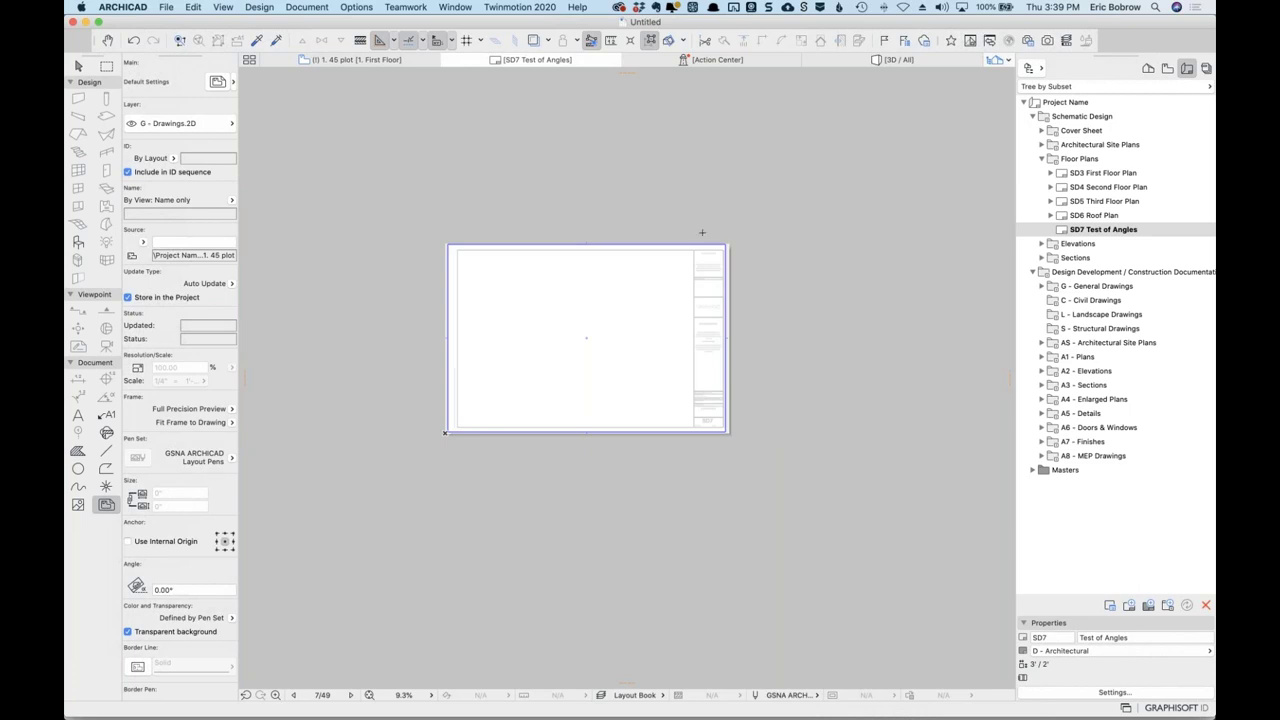
pyautogui.click(234, 424)
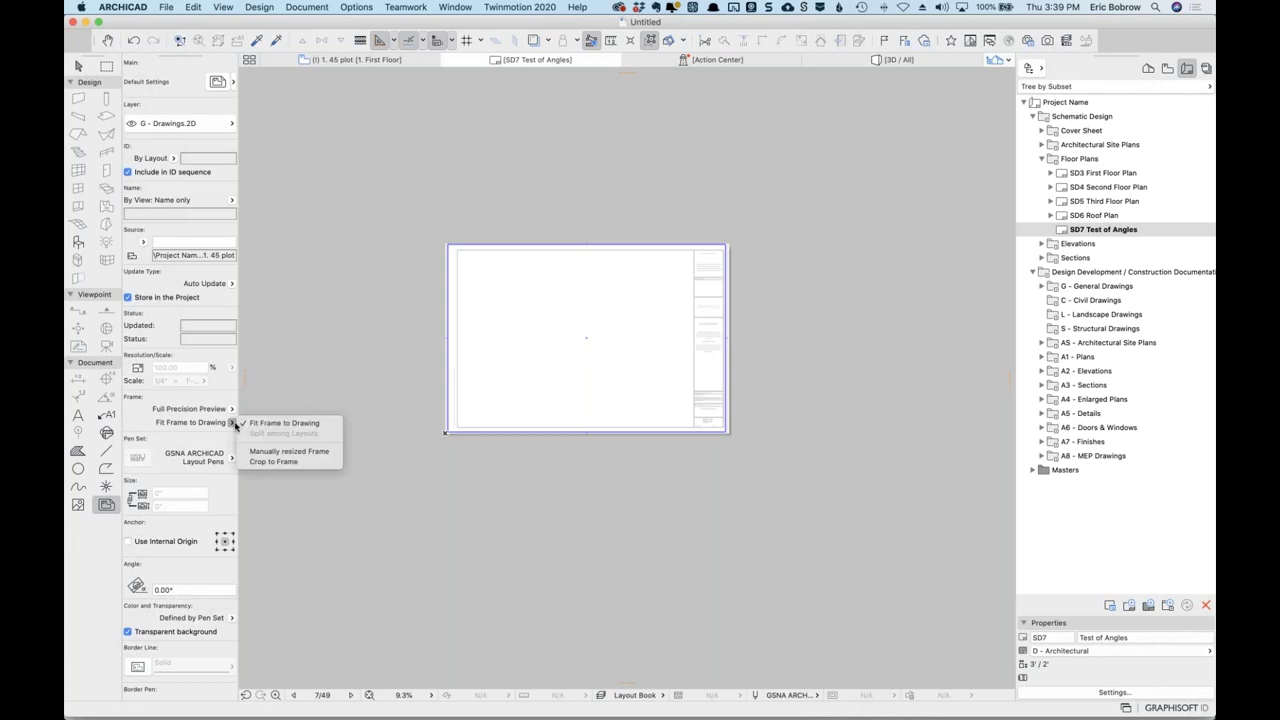
pyautogui.click(281, 452)
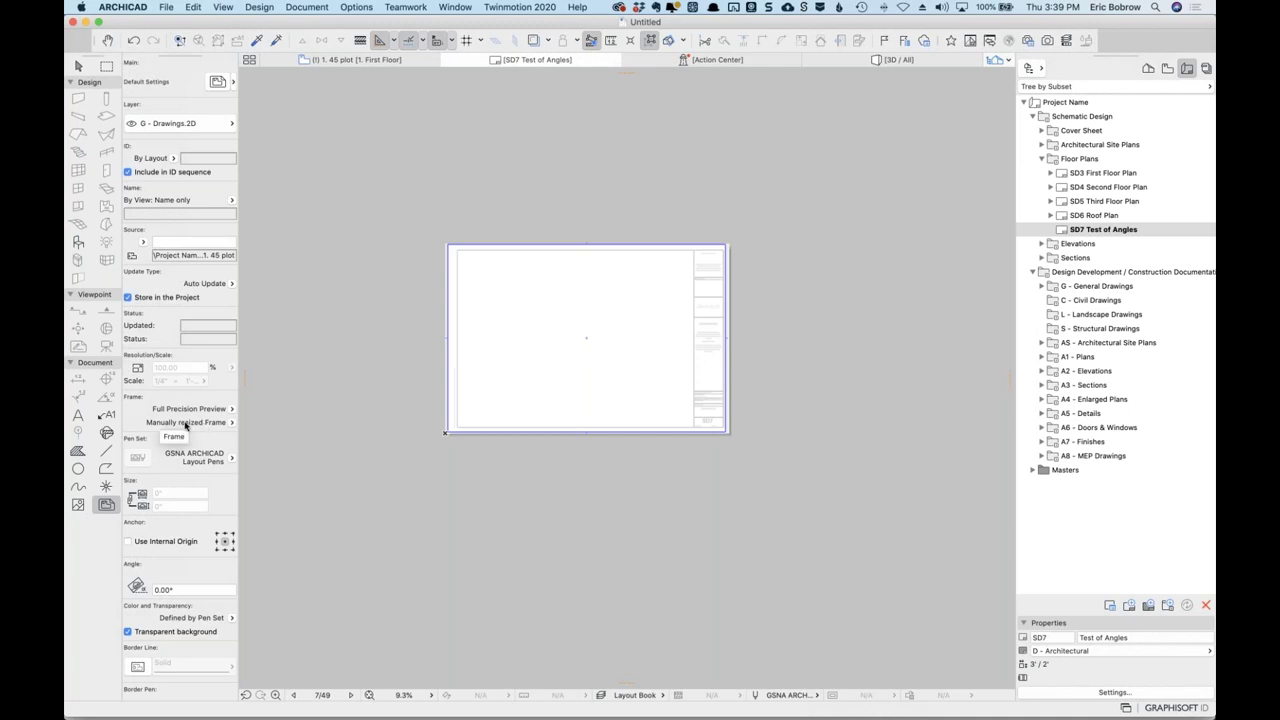
# Place the 1. 45 plot view on the layout and crop its frame to the 45 viewport.
pyautogui.click(1167, 68)
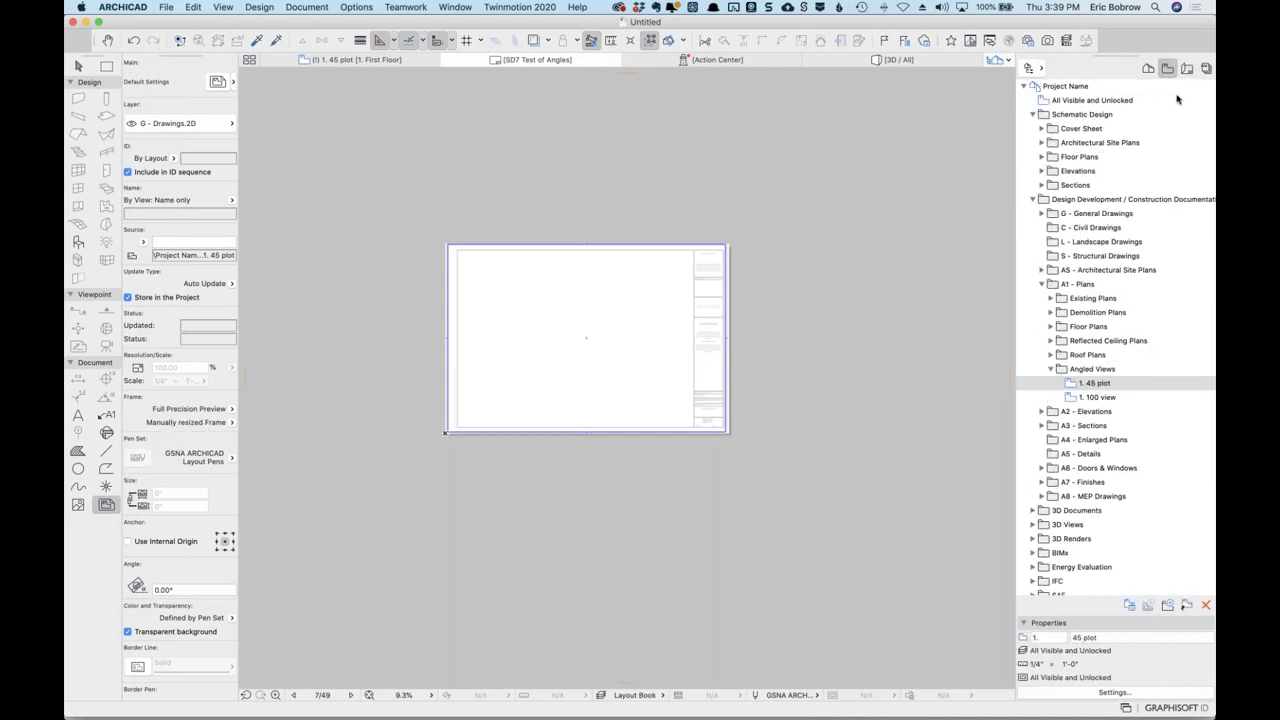
pyautogui.moveTo(1094, 383)
pyautogui.mouseDown()
pyautogui.moveTo(886, 394)
pyautogui.moveTo(610, 378)
pyautogui.mouseUp()
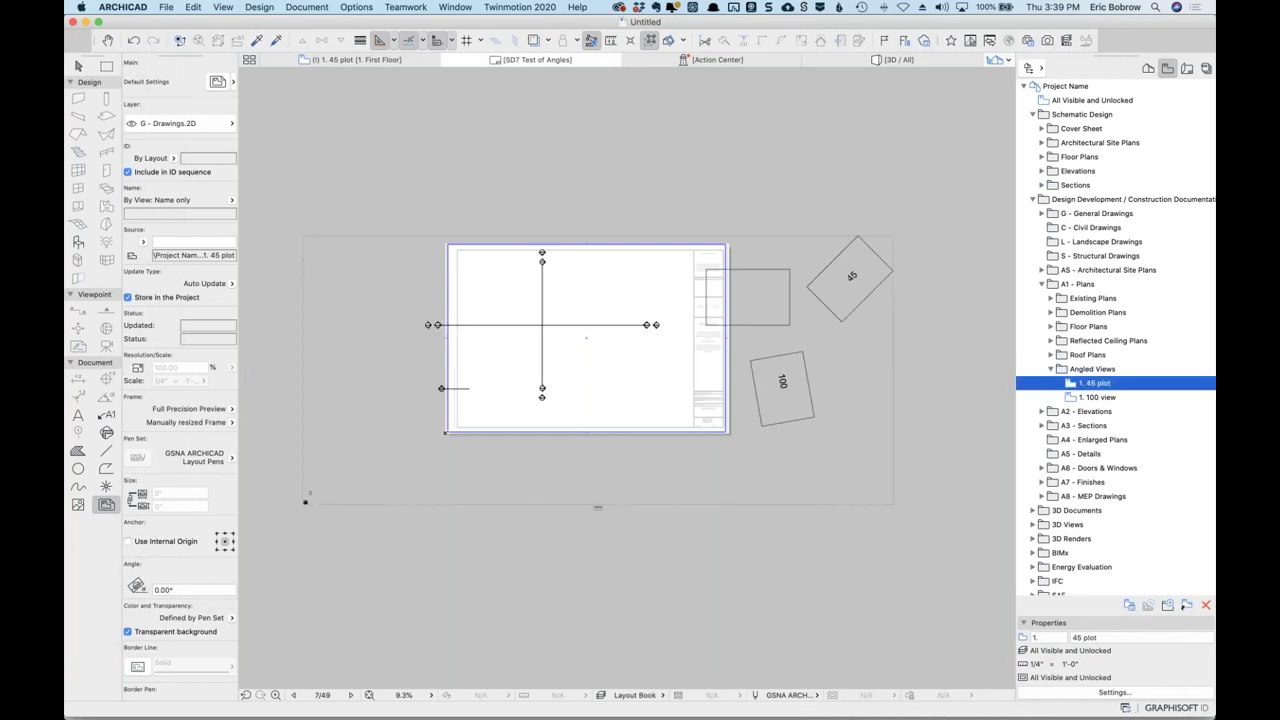
pyautogui.click(893, 238)
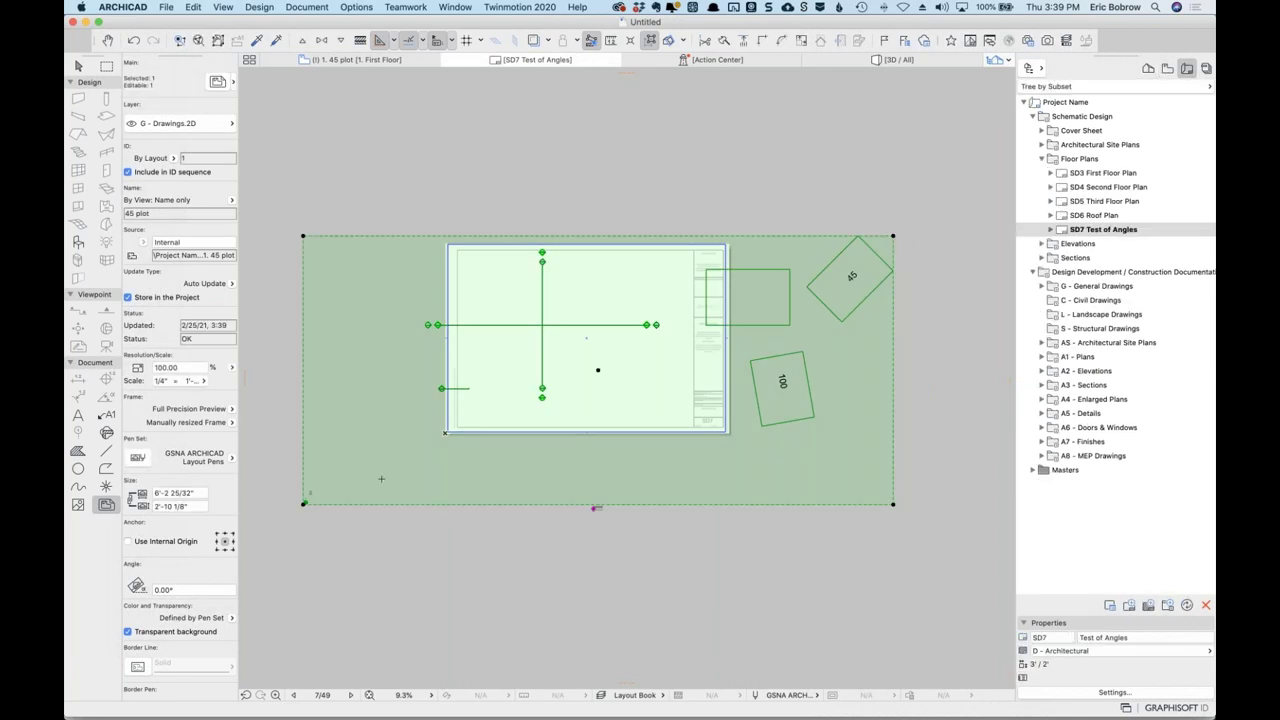
pyautogui.click(893, 238)
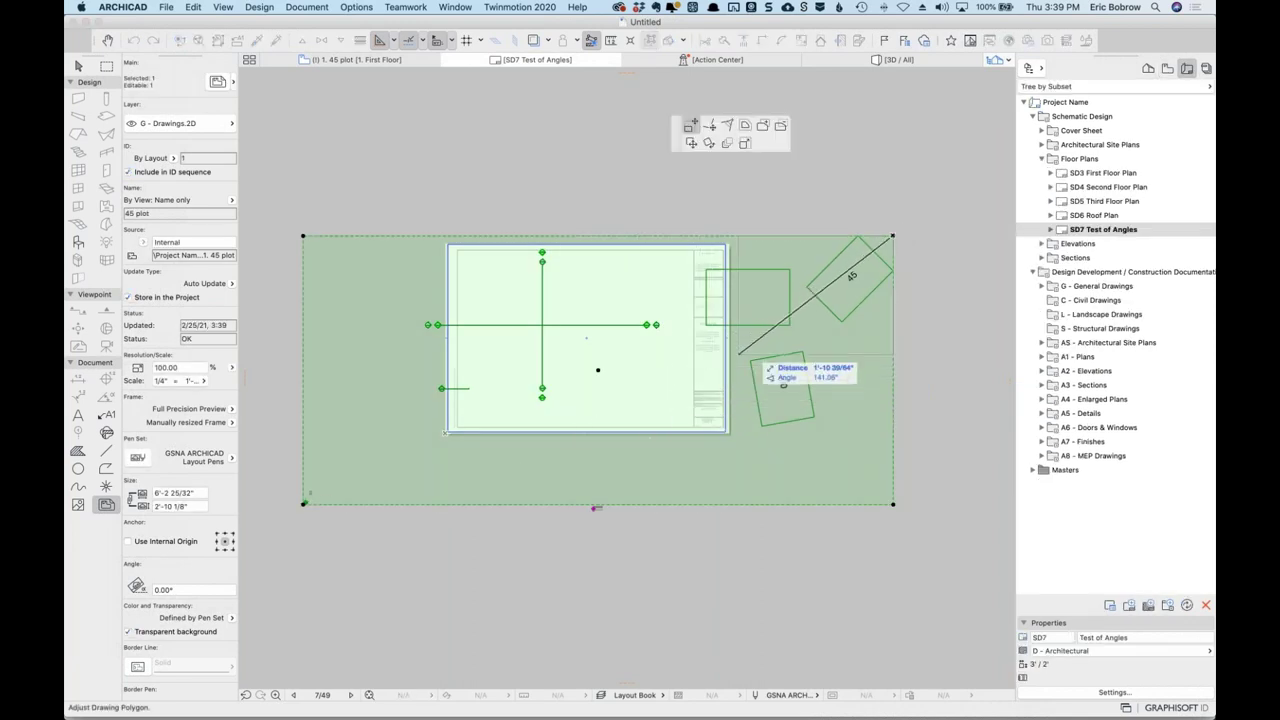
pyautogui.click(802, 326)
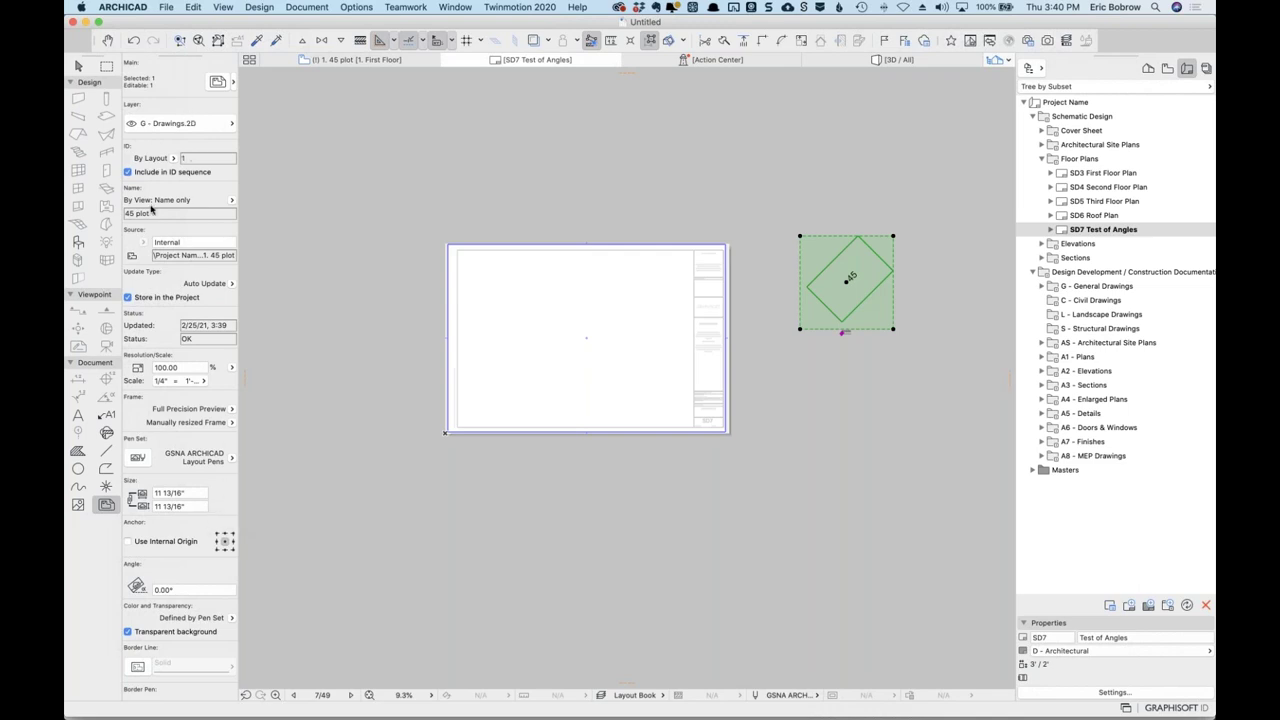
# Rotate the placed 45 plot drawing to 45° in Drawing Selection Settings.
pyautogui.click(217, 82)
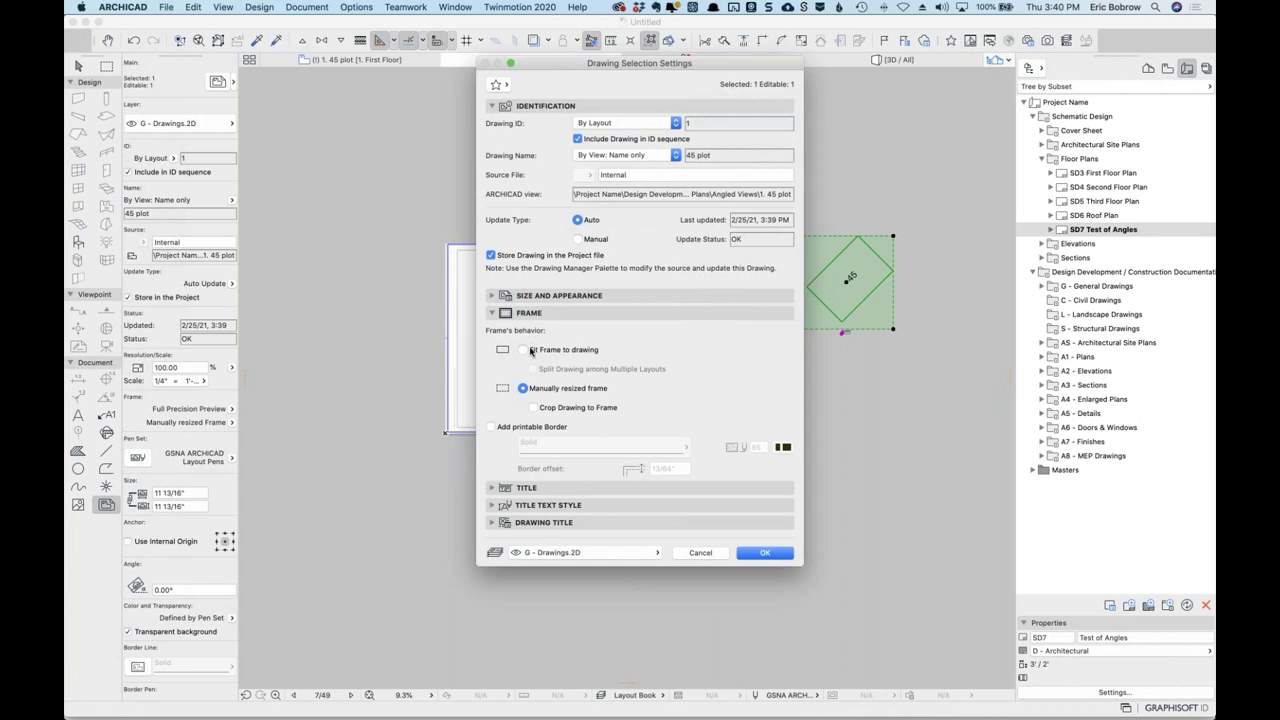
pyautogui.click(530, 296)
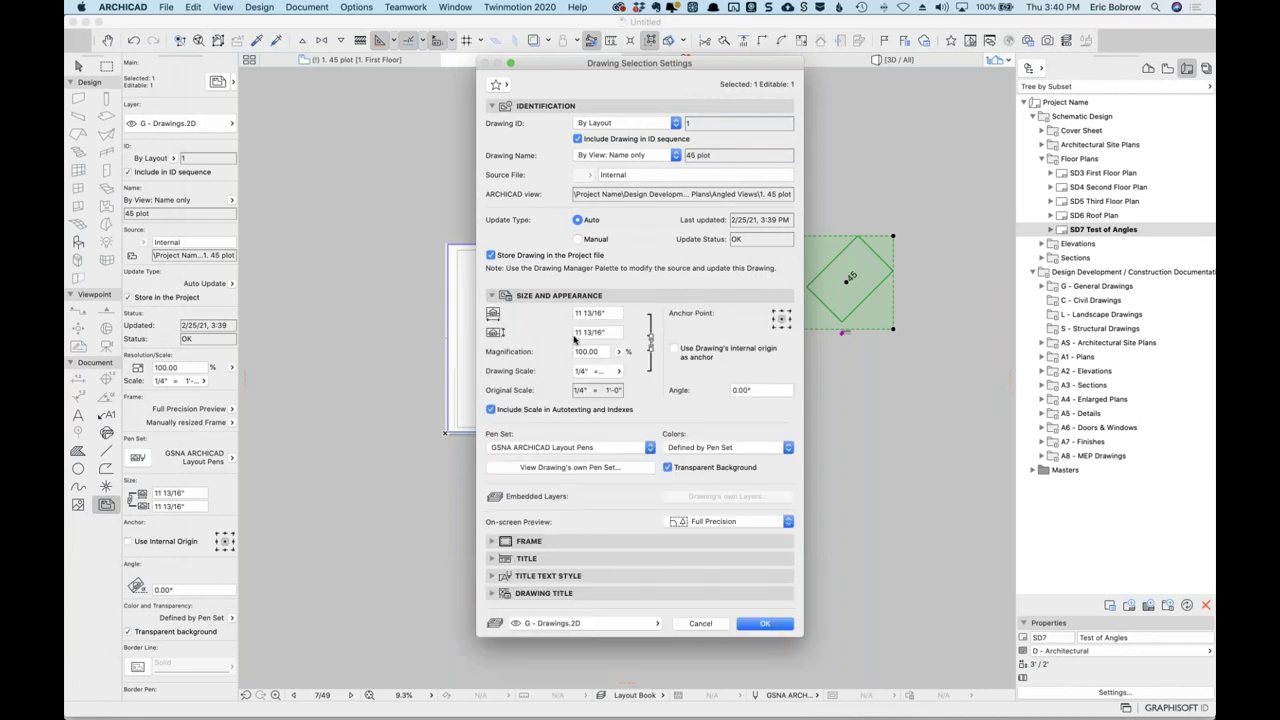
pyautogui.click(735, 390)
pyautogui.write('45')
pyautogui.click(765, 624)
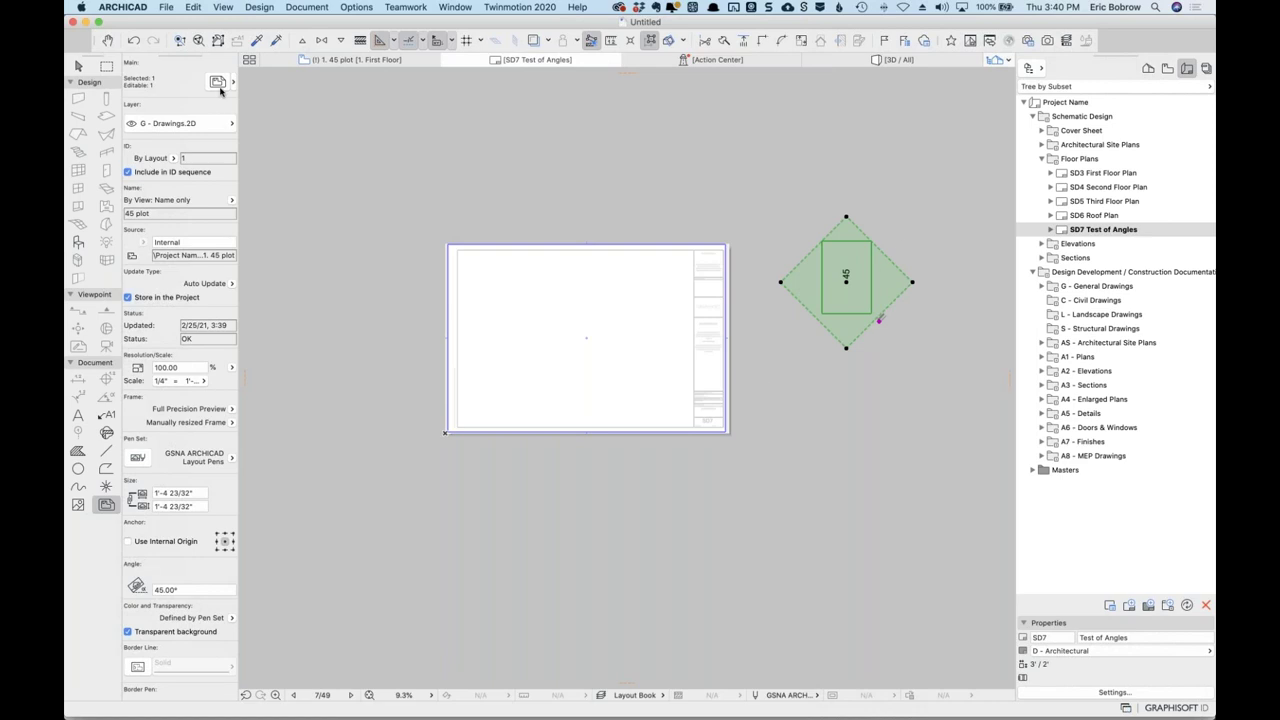
# Reset the drawing's angle to 0°.
pyautogui.click(217, 81)
pyautogui.moveTo(770, 390); pyautogui.dragTo(664, 385)
pyautogui.write('0')
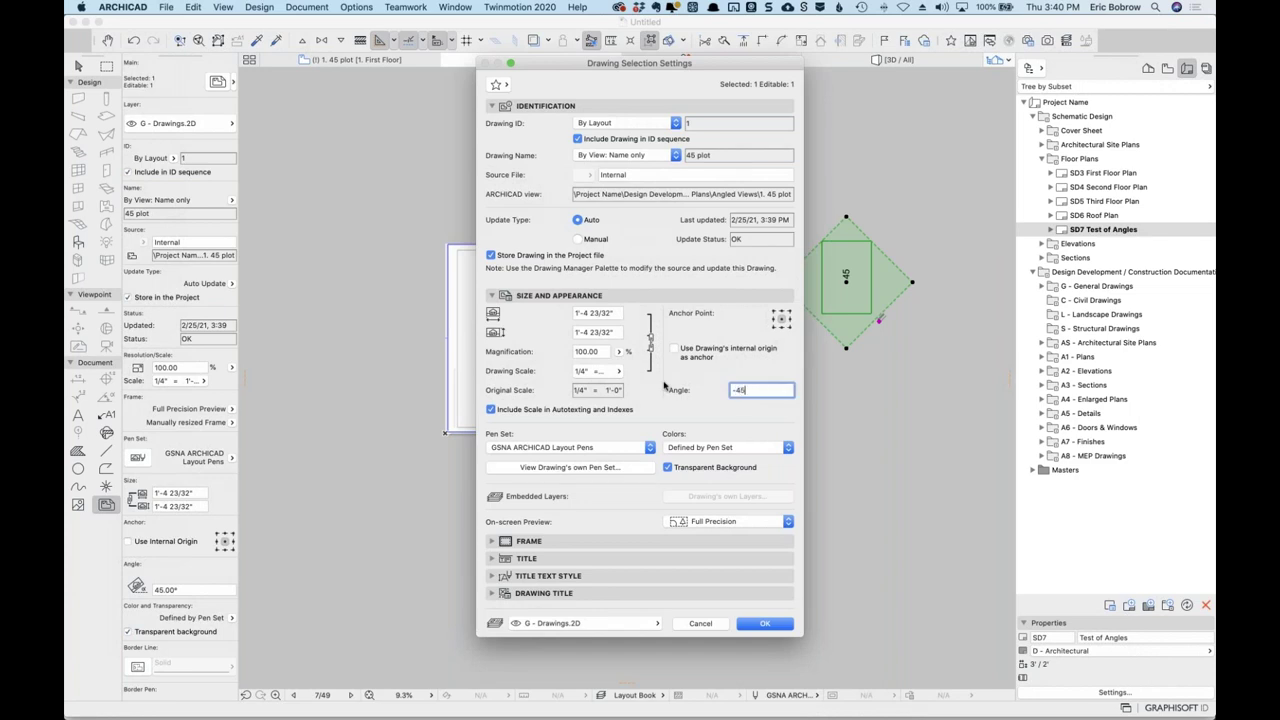
pyautogui.press('Return')
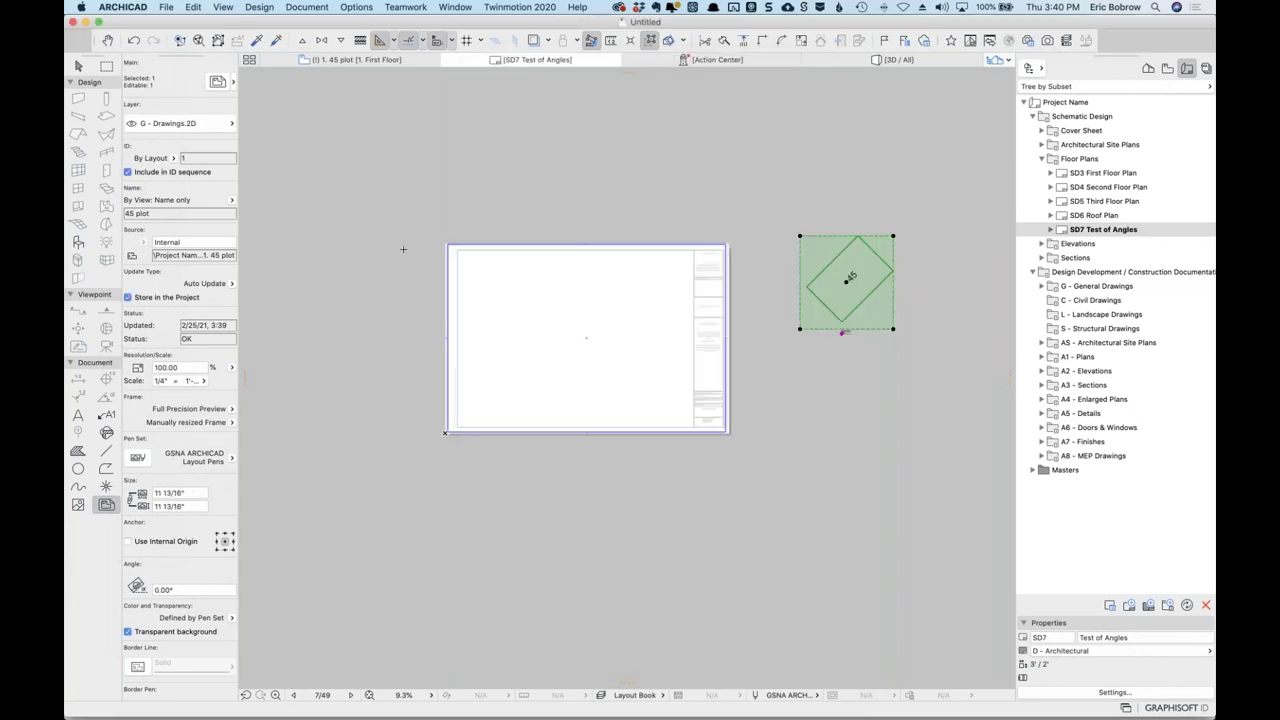
# Set the drawing's angle to 315°.
pyautogui.click(217, 81)
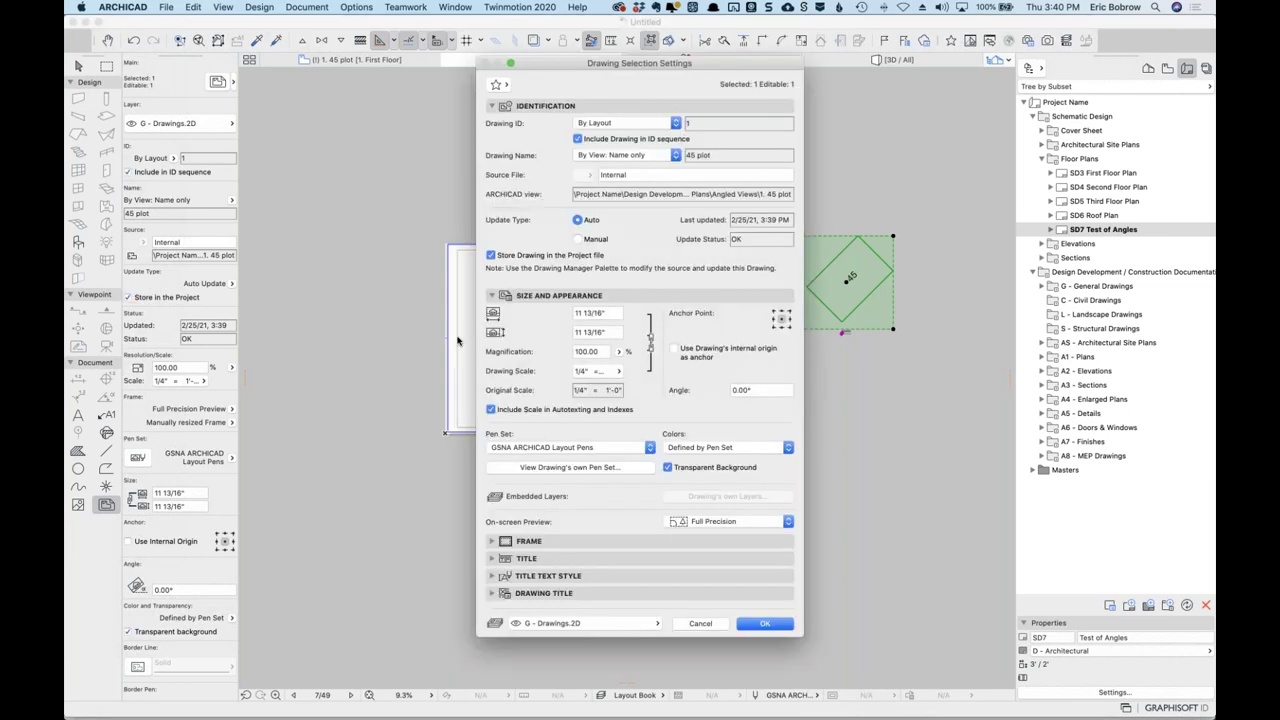
pyautogui.moveTo(771, 390); pyautogui.dragTo(693, 385)
pyautogui.write('315')
pyautogui.press('Tab')
pyautogui.press('Return')
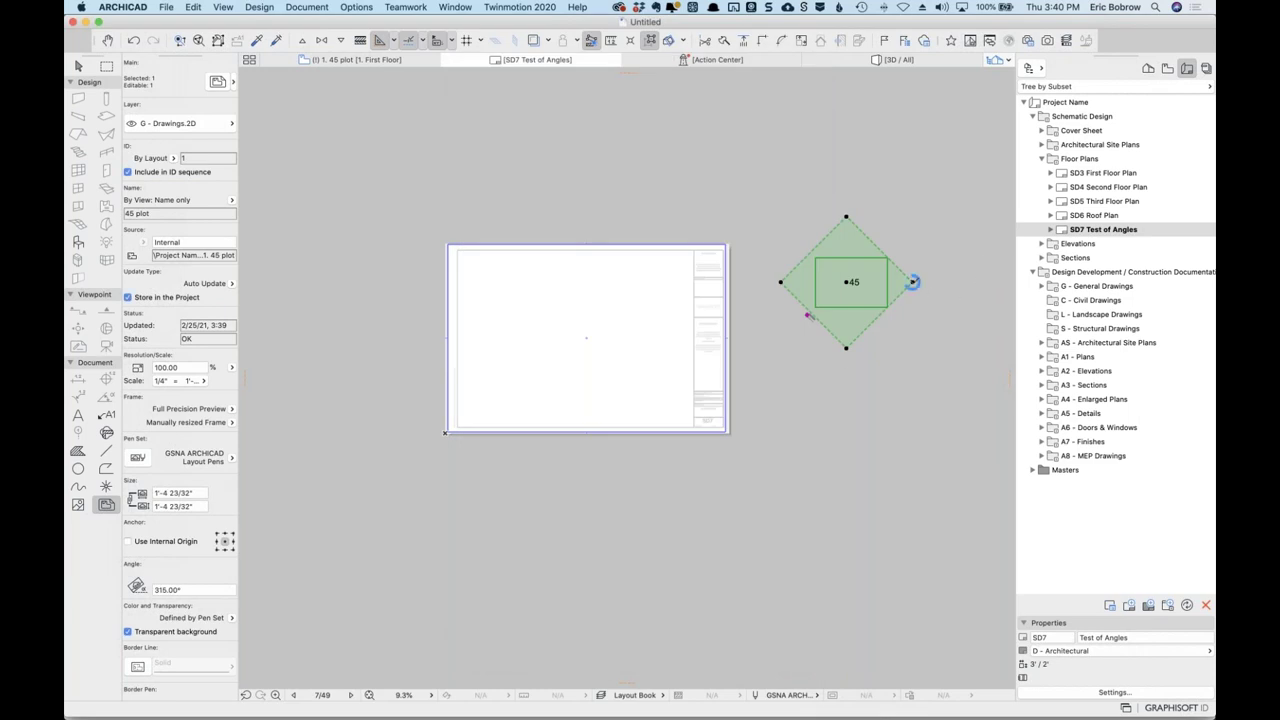
# Move the right, top, left and bottom frame corners inward to tighten the outline around the rectangle.
pyautogui.click(912, 281)
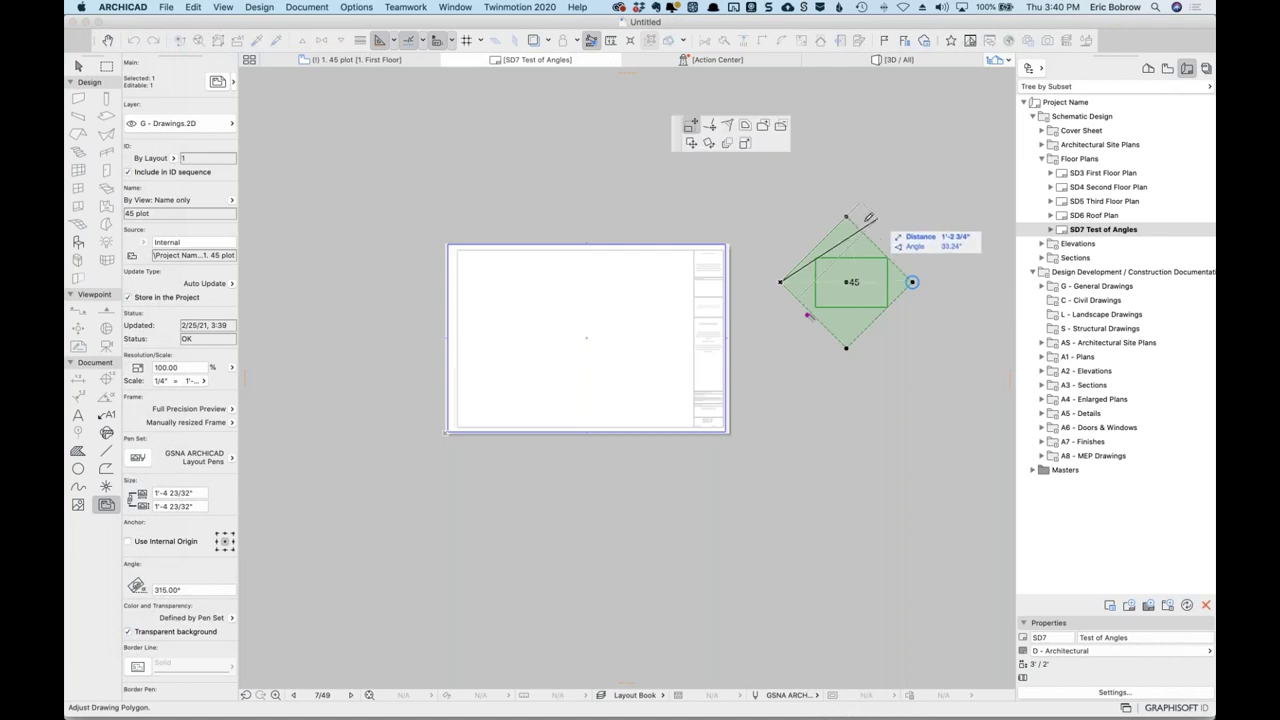
pyautogui.click(708, 126)
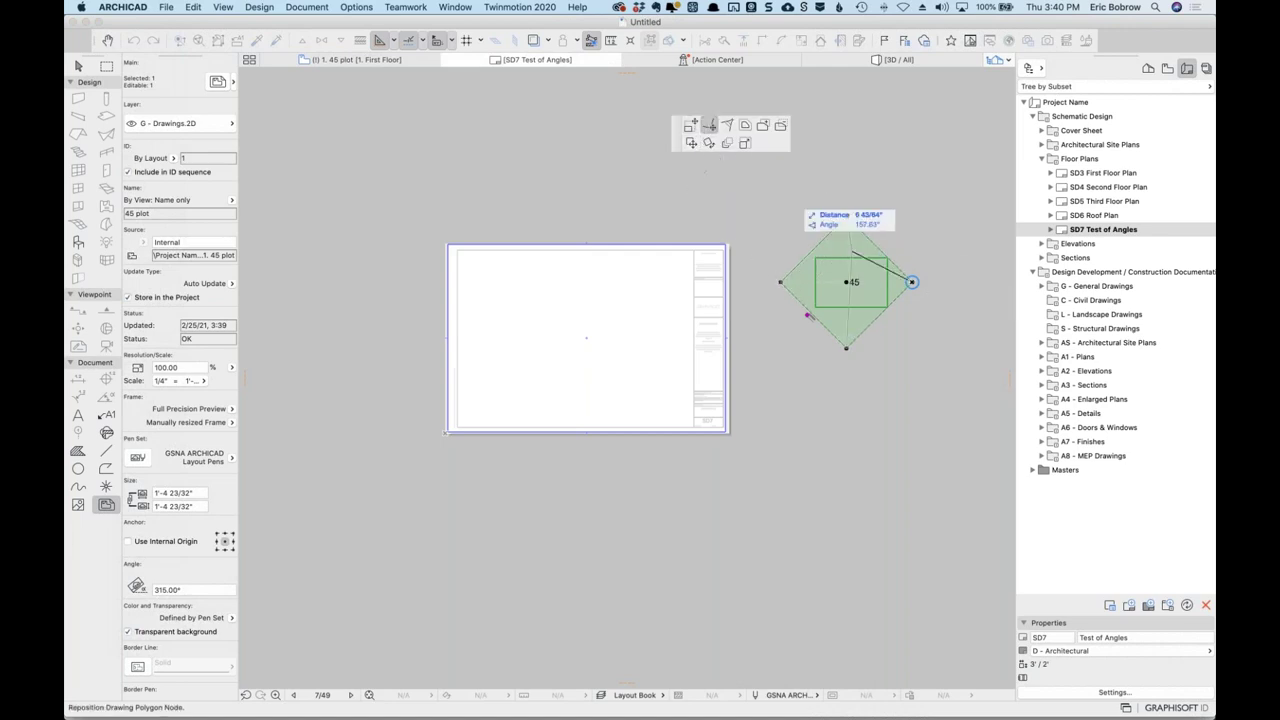
pyautogui.click(896, 323)
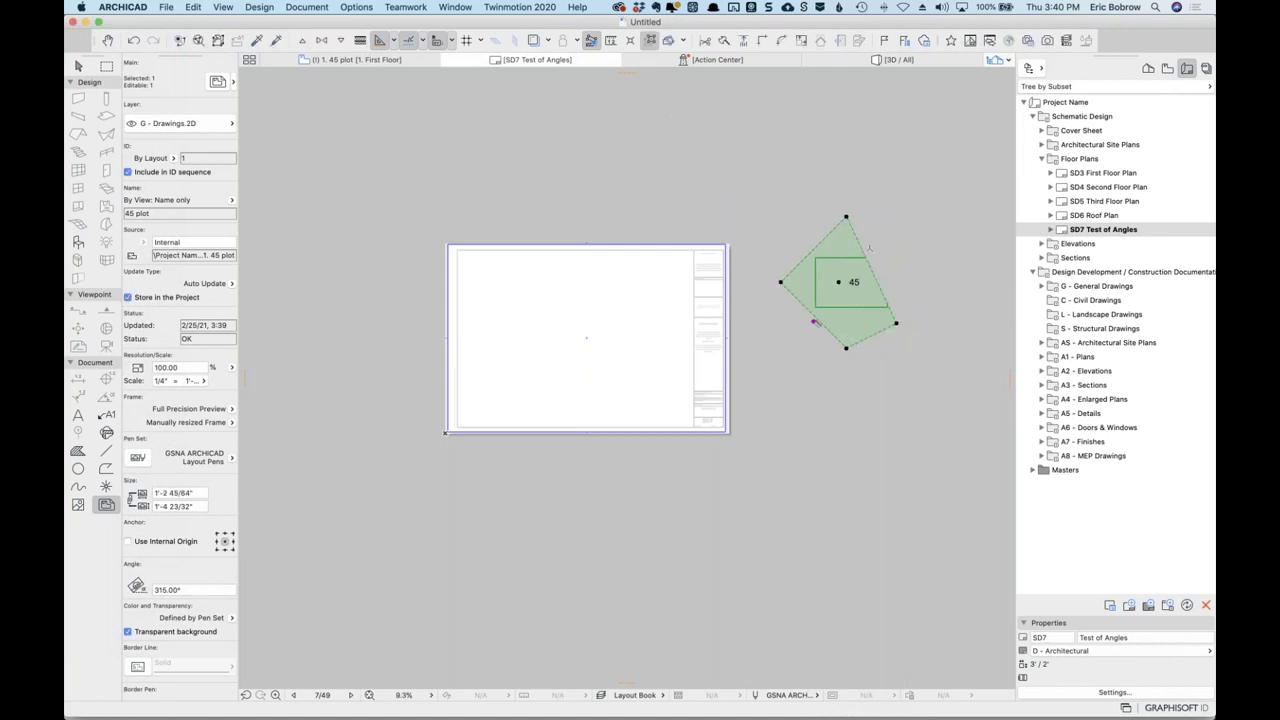
pyautogui.click(847, 217)
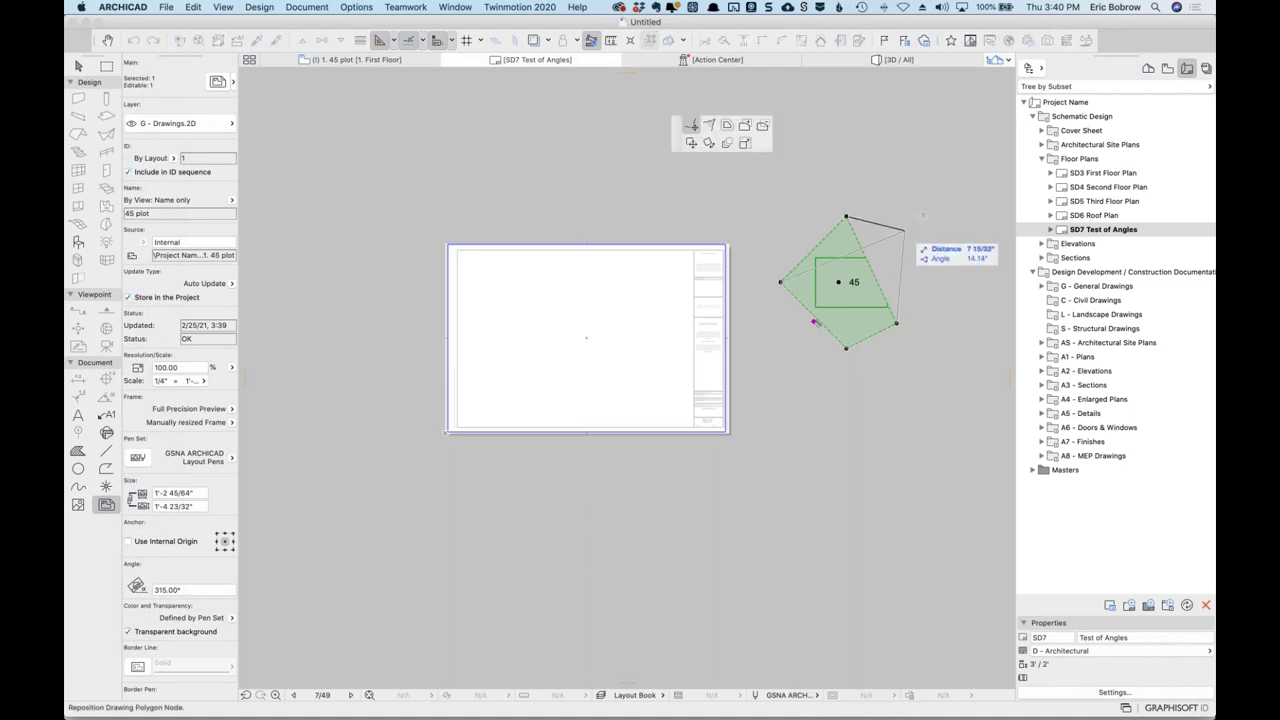
pyautogui.click(901, 232)
pyautogui.click(780, 282)
pyautogui.click(852, 344)
pyautogui.click(813, 320)
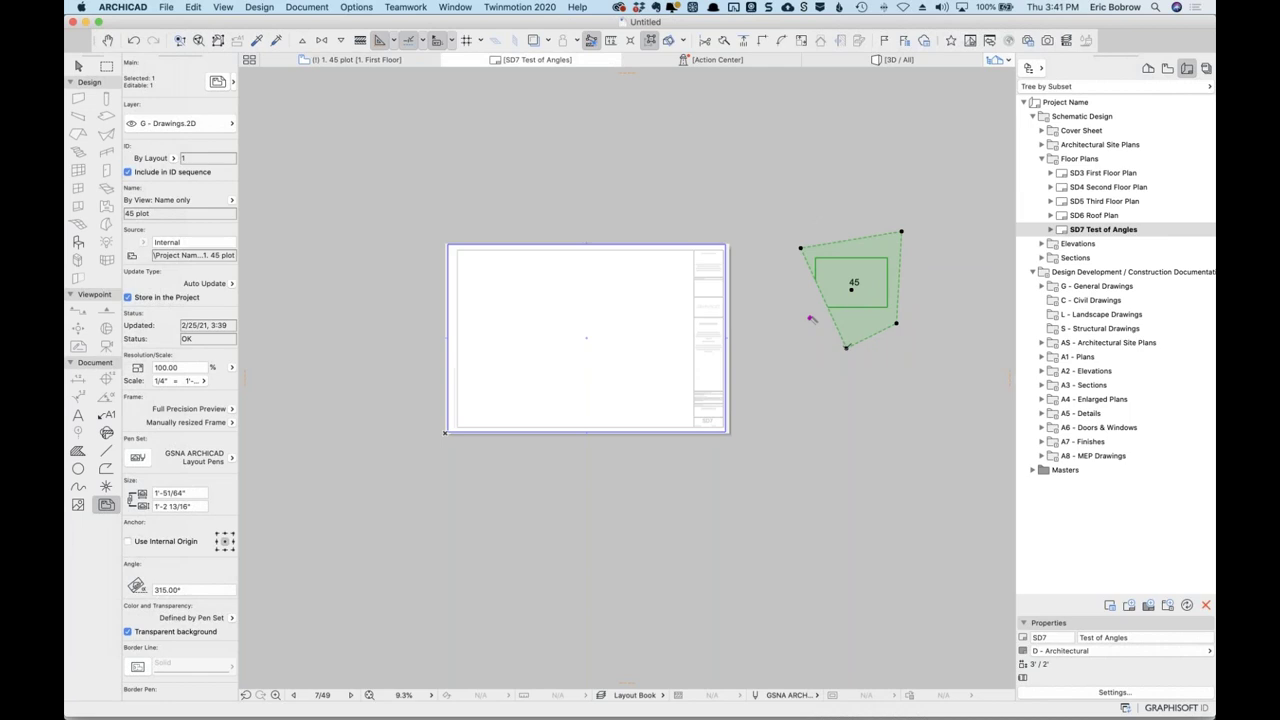
pyautogui.click(846, 347)
pyautogui.click(795, 334)
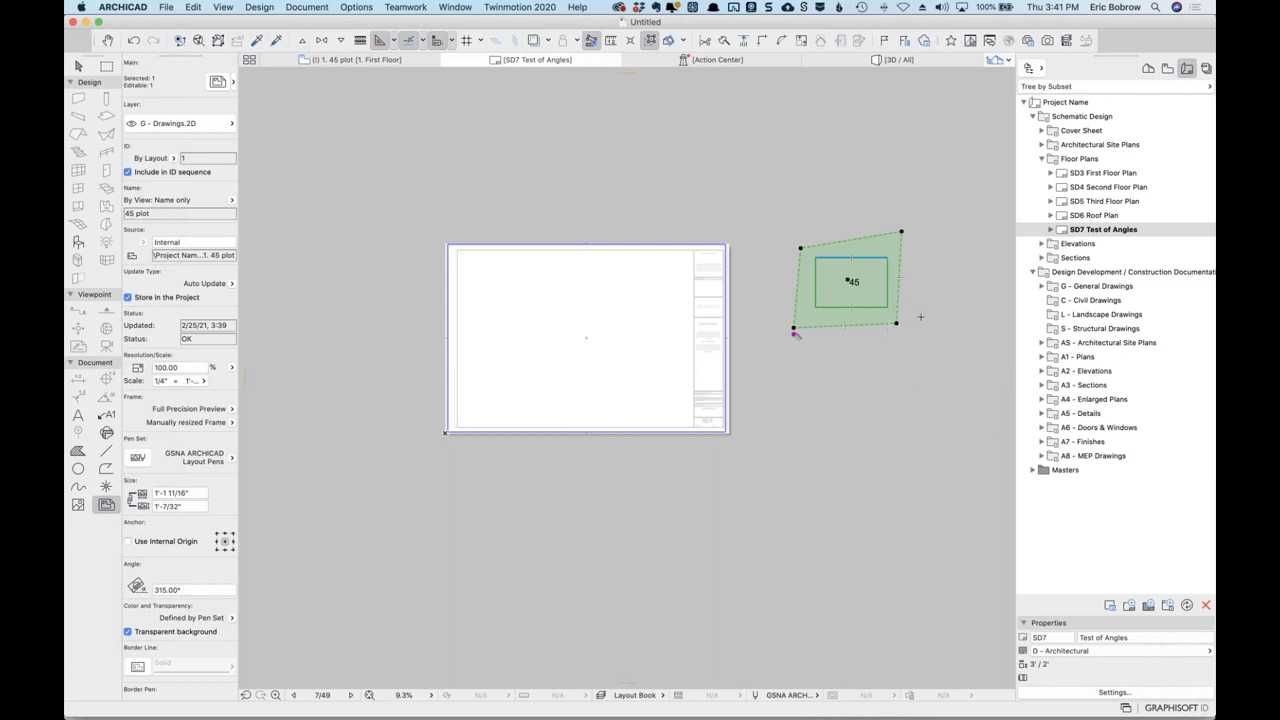
# Deselect the drawing, review the support ticket in the browser, then minimize the browser.
pyautogui.press('Escape')
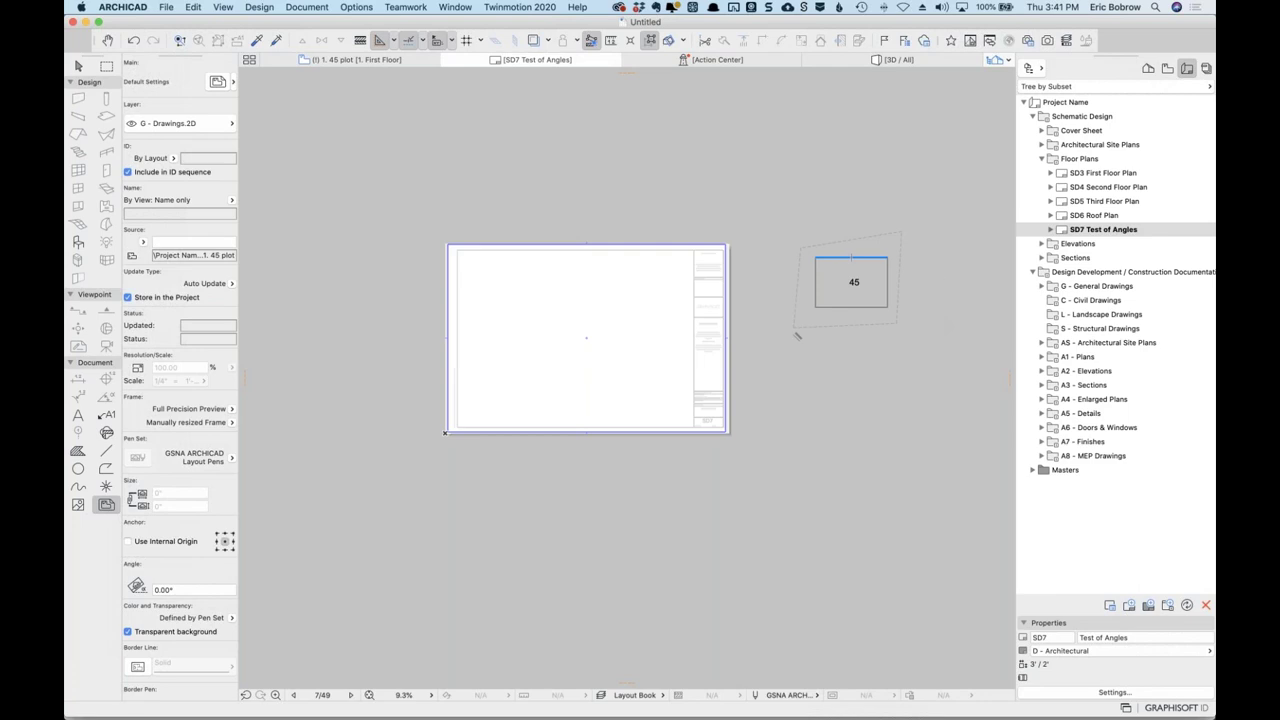
pyautogui.press('super+Tab')
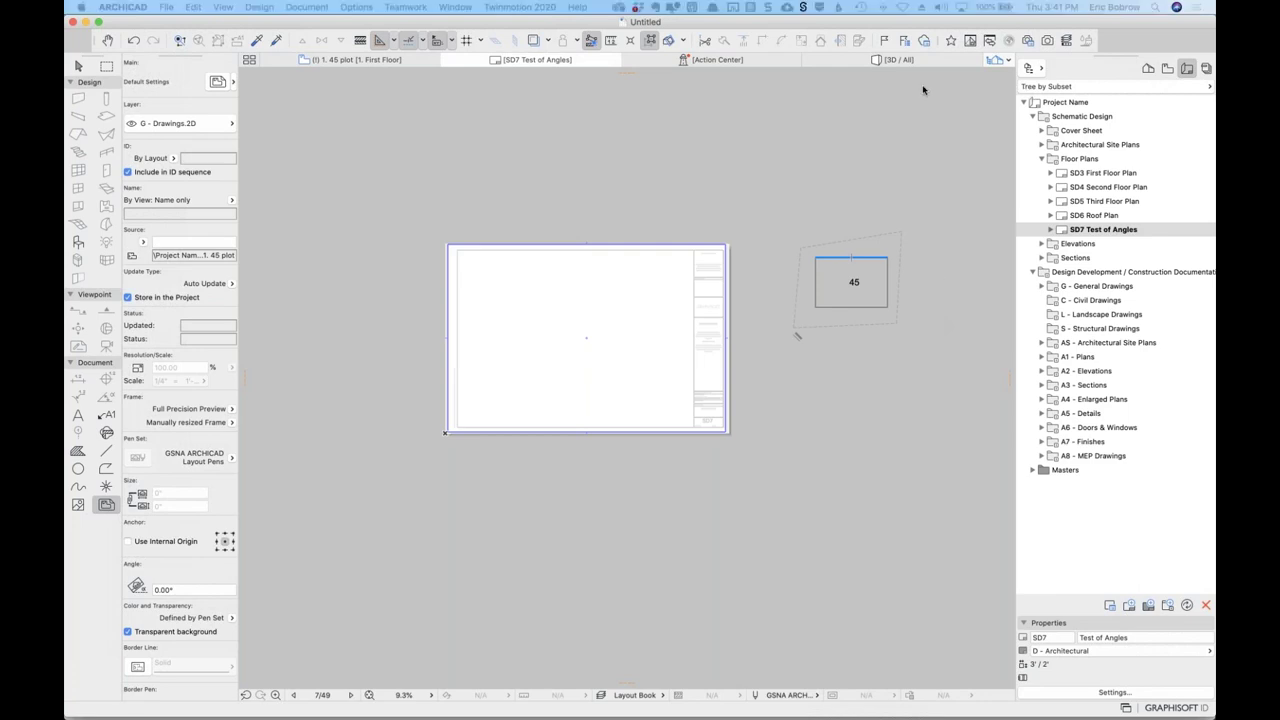
pyautogui.scroll(-2, 658, 344)
pyautogui.scroll(-3, 644, 352)
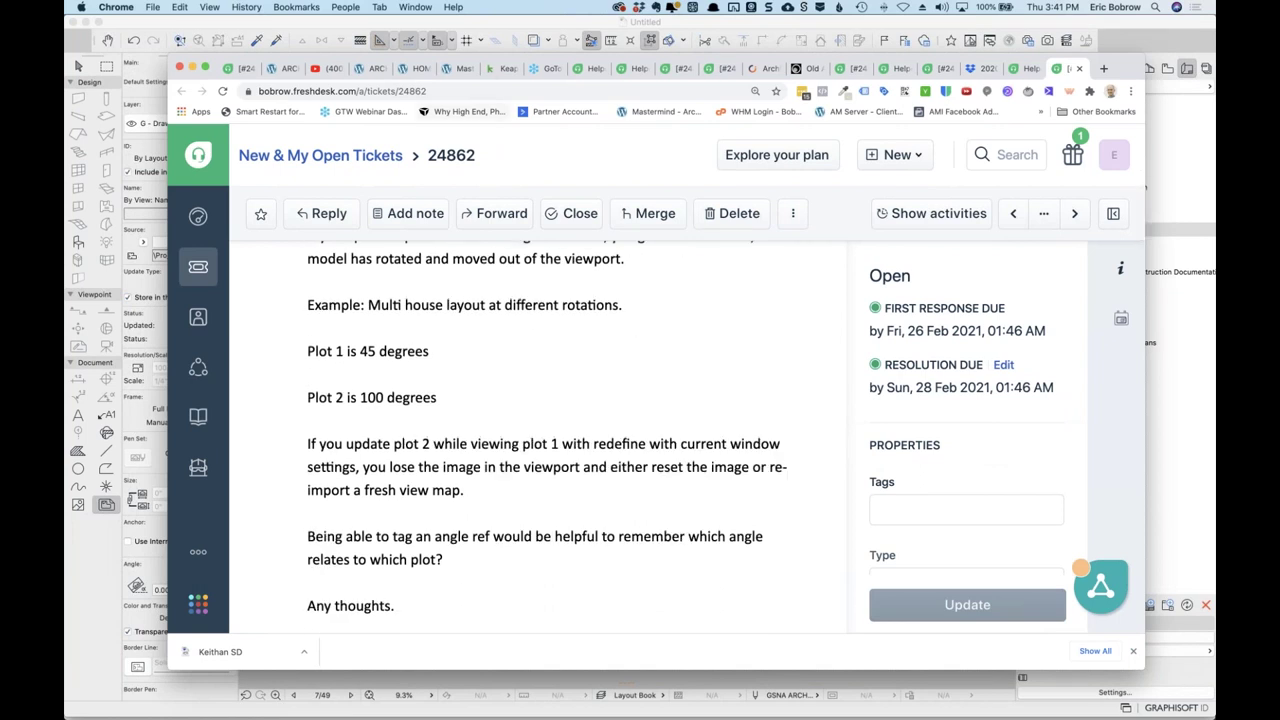
pyautogui.press('super+m')
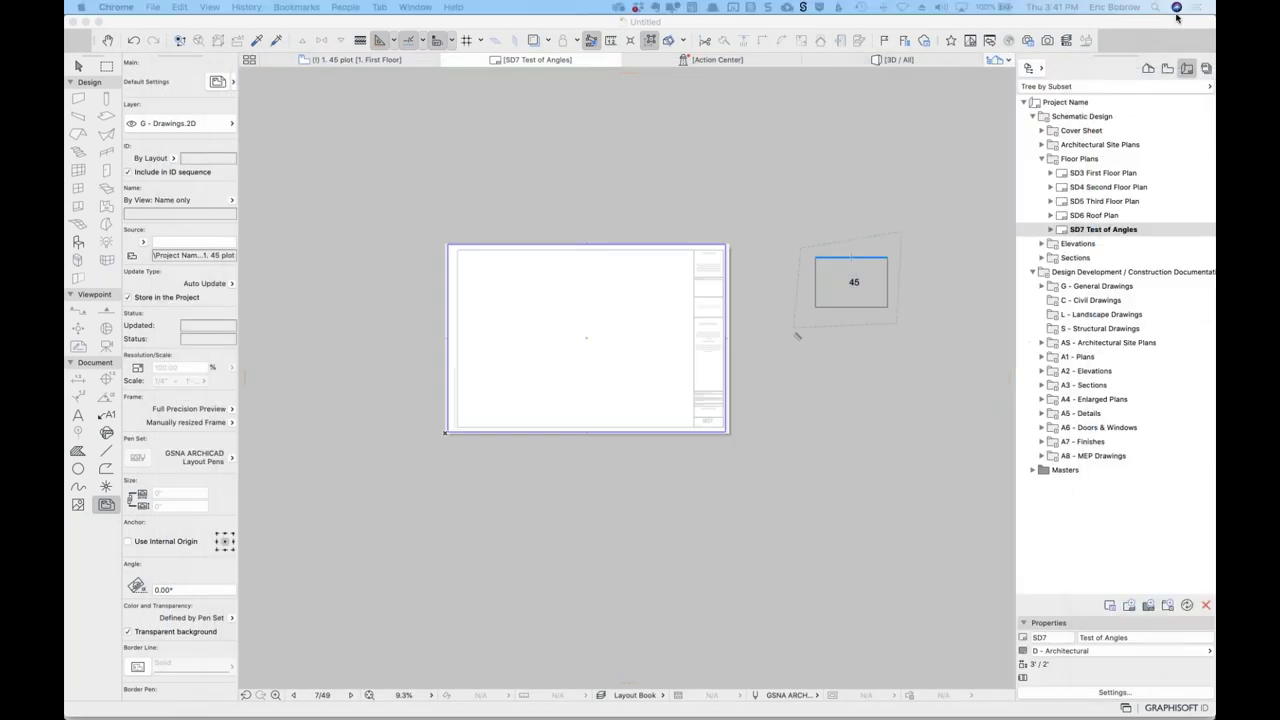
# Switch the Navigator to the Project Map showing stories and views.
pyautogui.click(1149, 68)
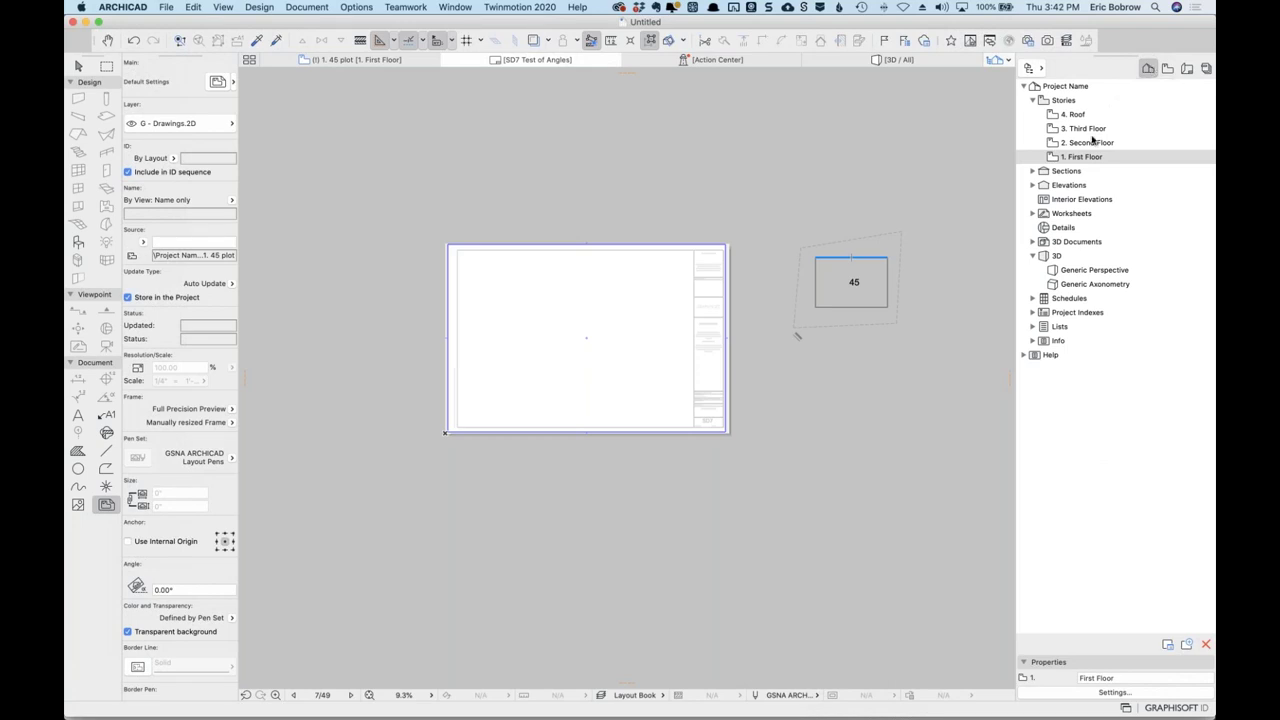
# Collapse the Stories and 3D folders in the Project Map.
pyautogui.click(1033, 102)
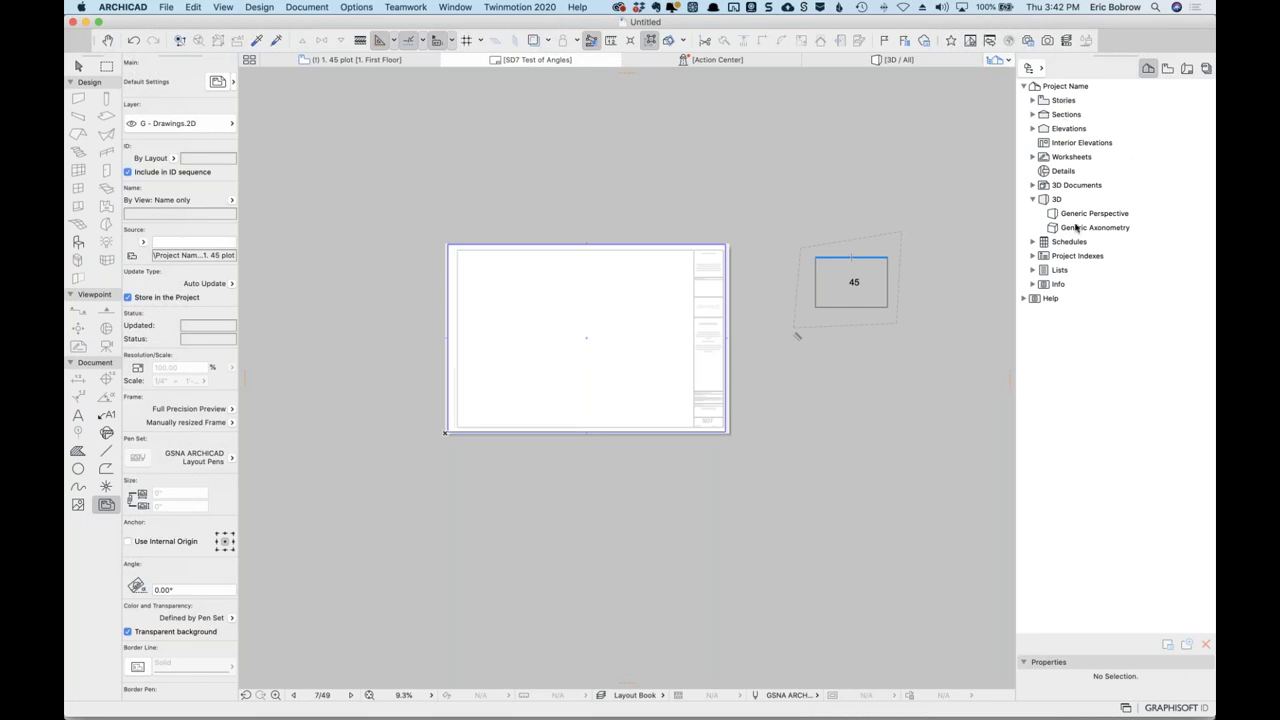
pyautogui.click(1031, 202)
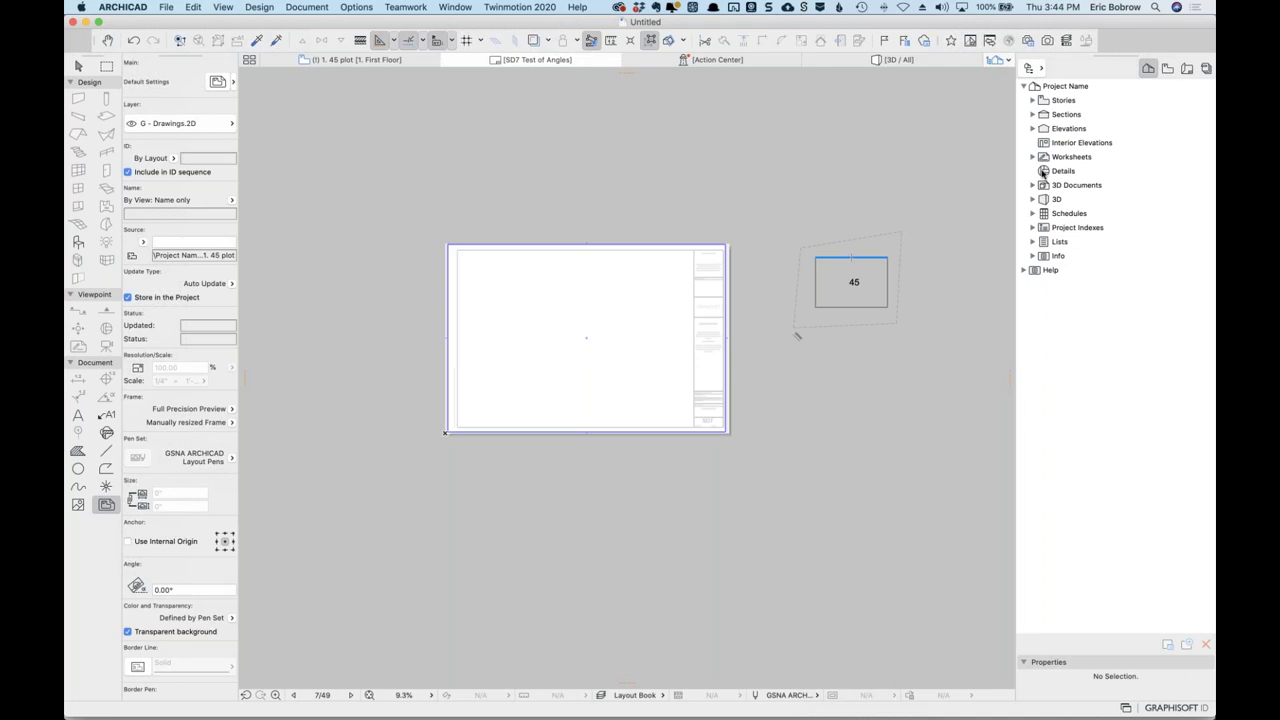
# Select the Worksheets folder and bring up the application switcher.
pyautogui.click(1046, 157)
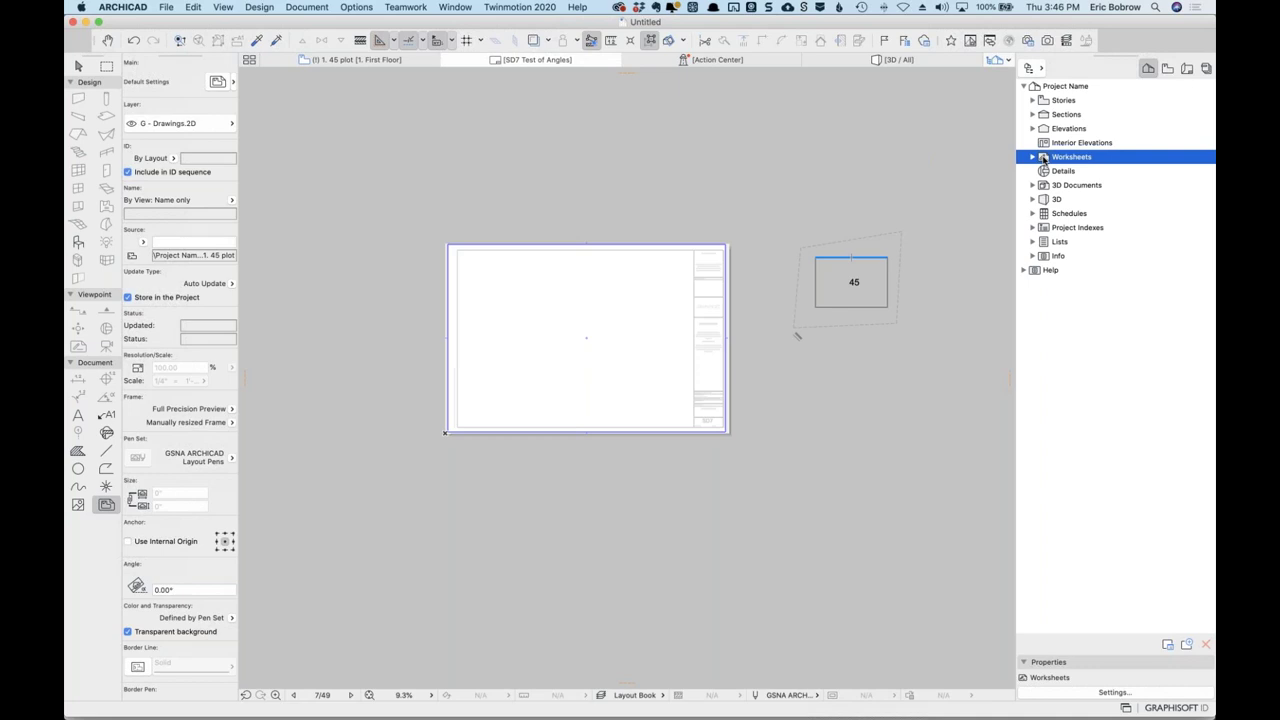
pyautogui.press('super+Tab')
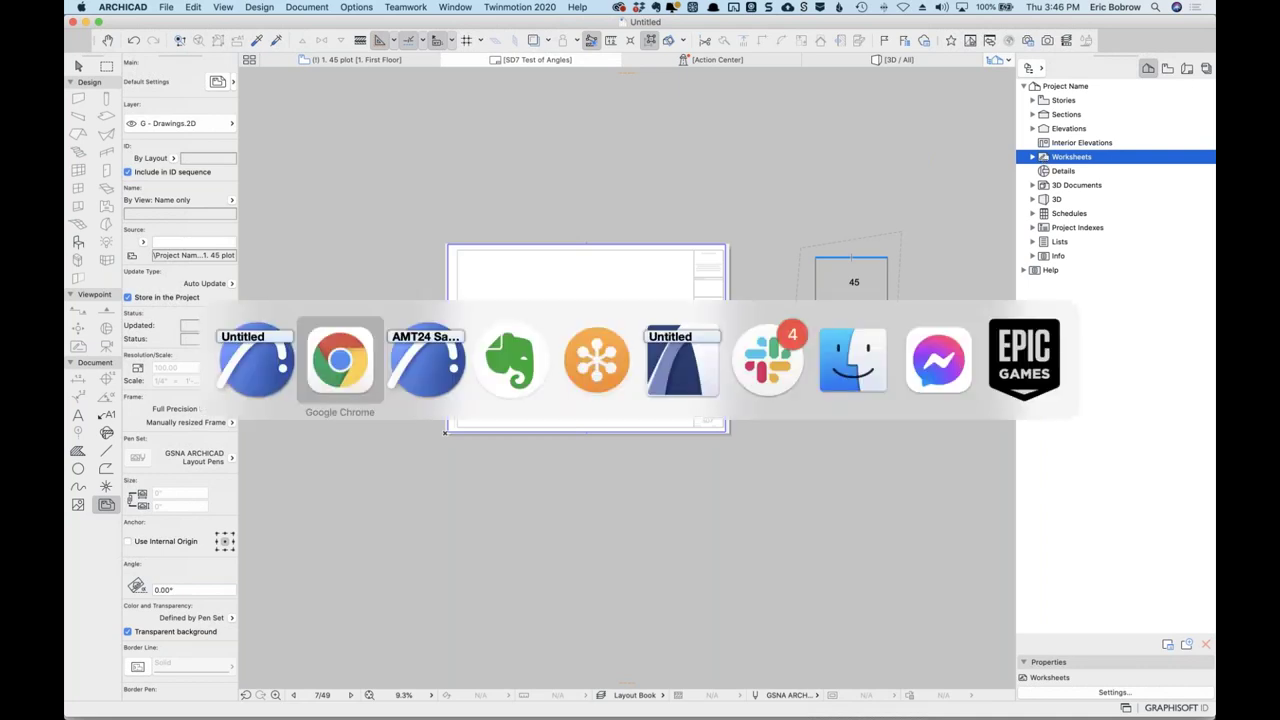
# Switch to the AMT24 Sample Project and open the LG-09 COMPANY LOGO worksheet.
pyautogui.click(447, 342)
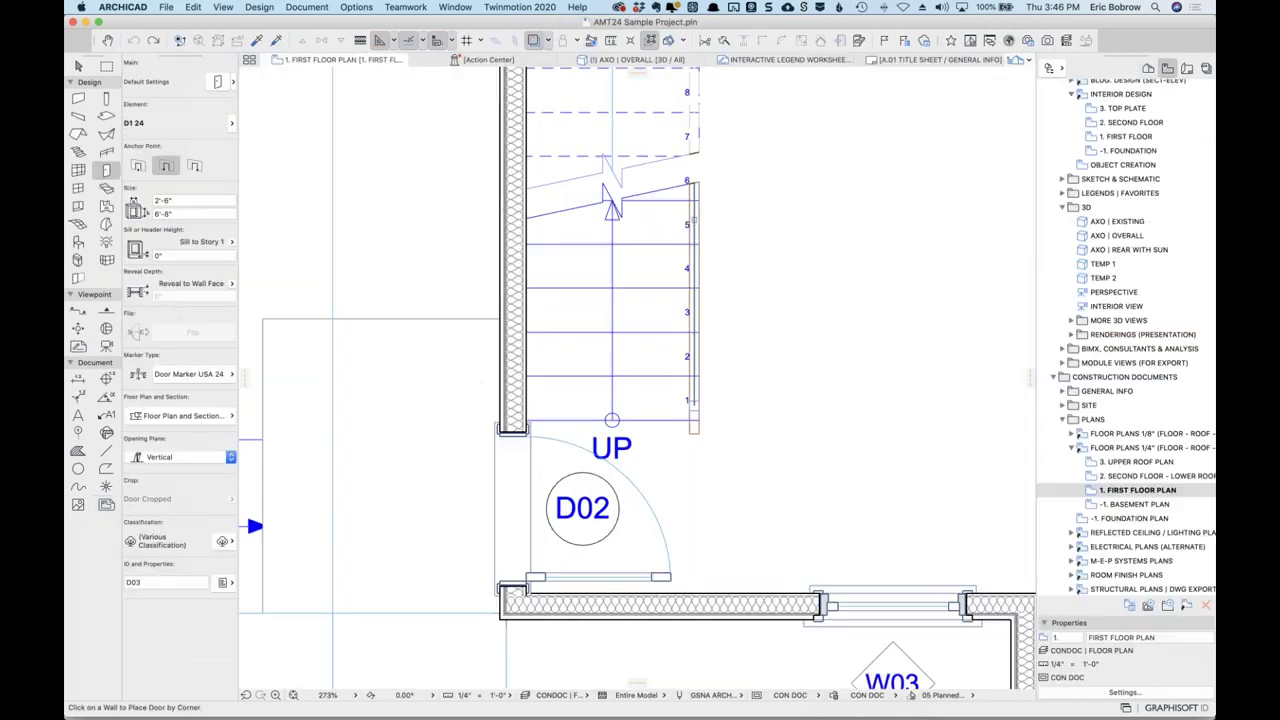
pyautogui.click(1148, 67)
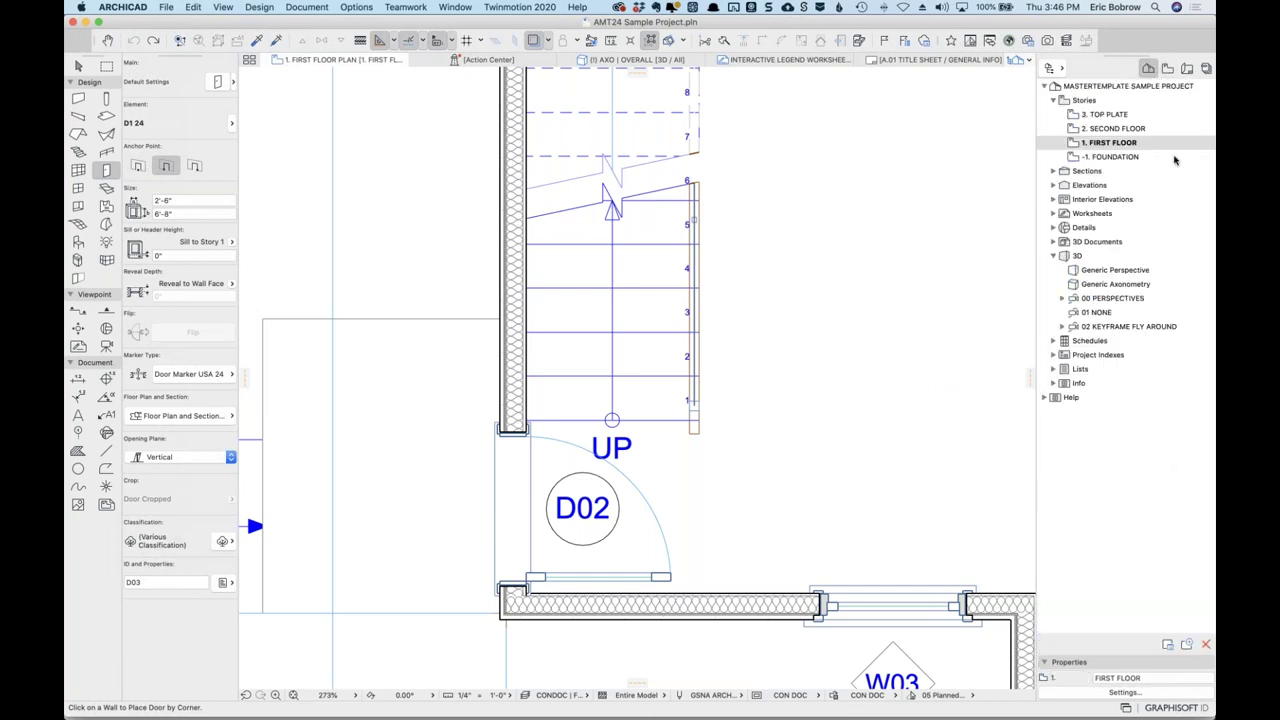
pyautogui.click(1053, 213)
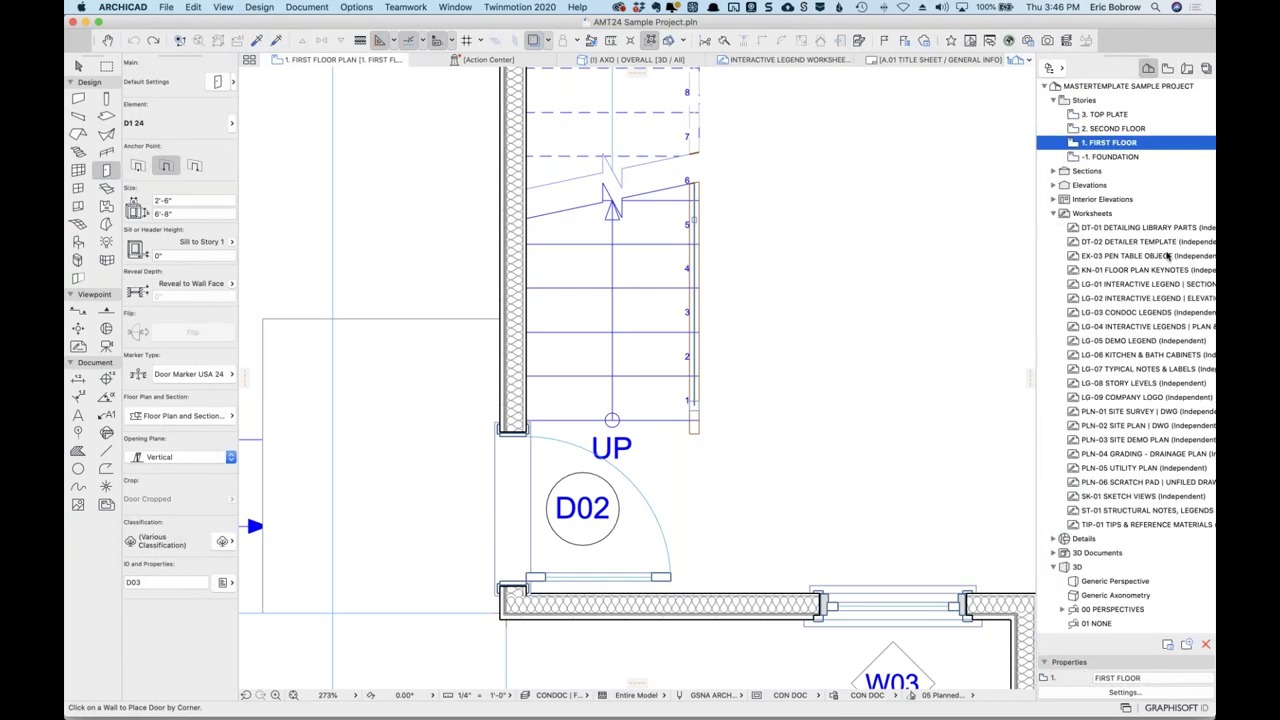
pyautogui.doubleClick(1072, 398)
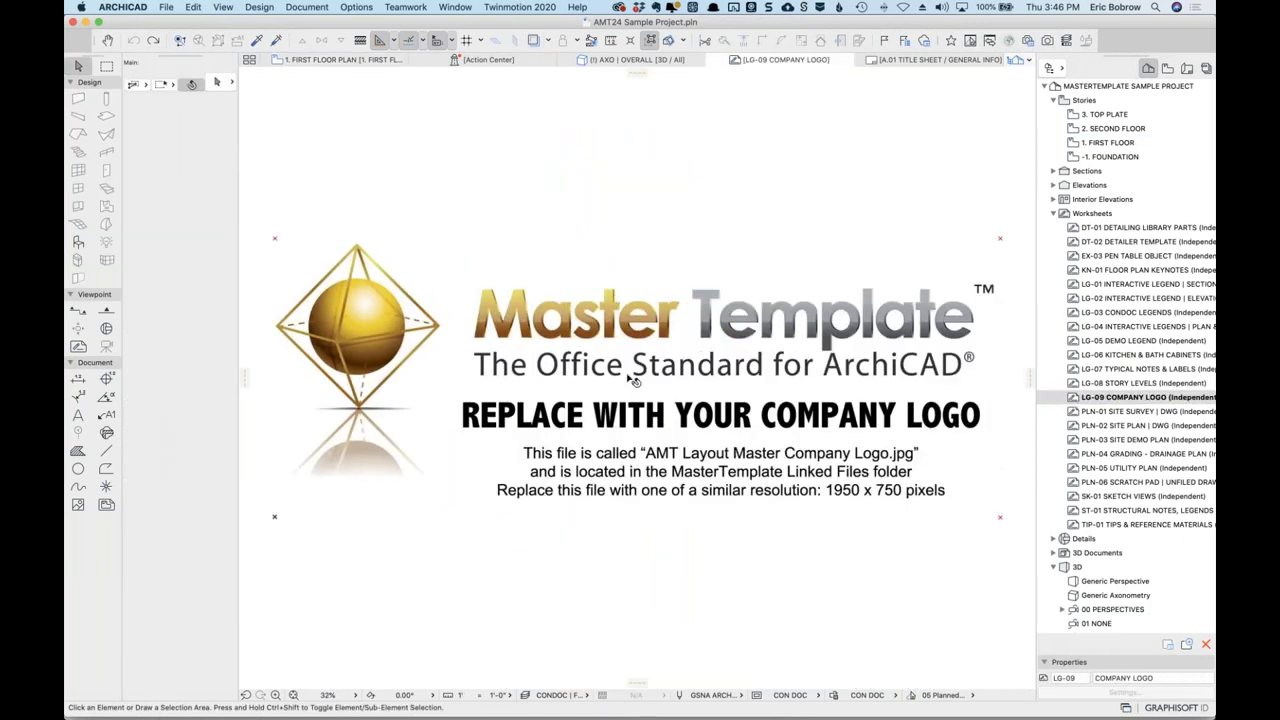
# Select and deselect the company logo, then show the Layout Book's Small Project Set layouts.
pyautogui.click(726, 341)
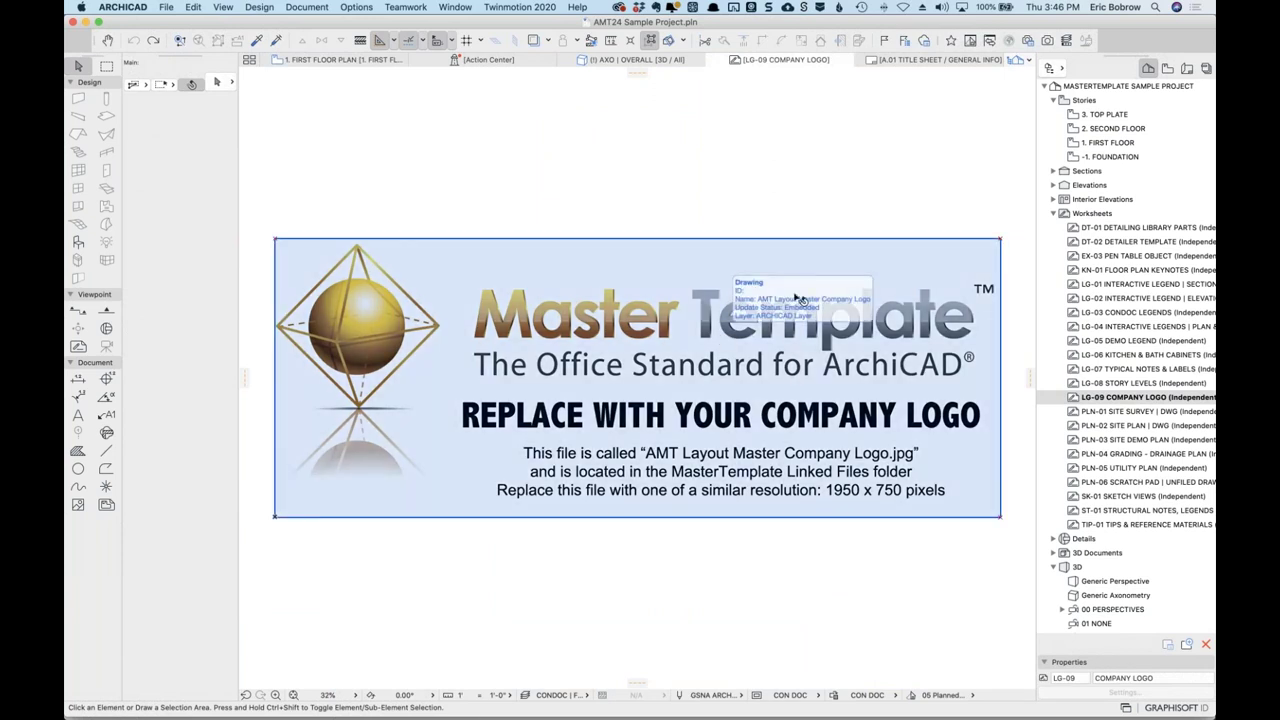
pyautogui.click(733, 225)
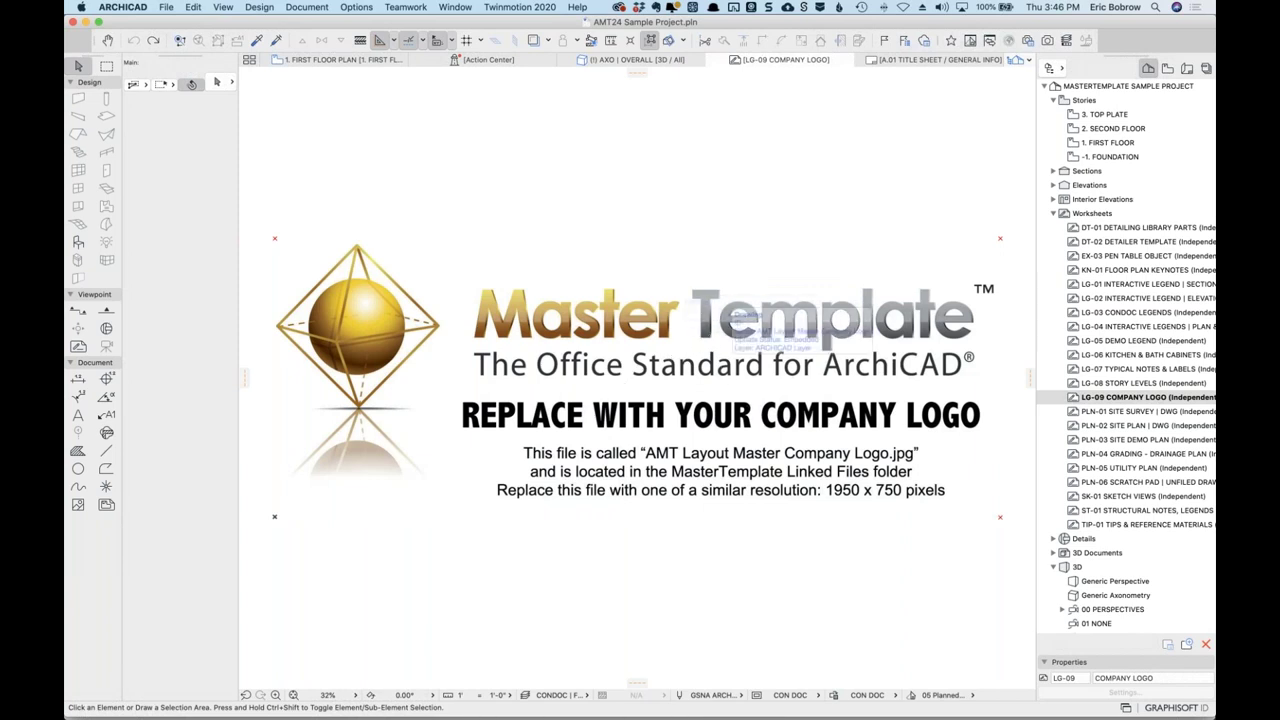
pyautogui.click(1188, 68)
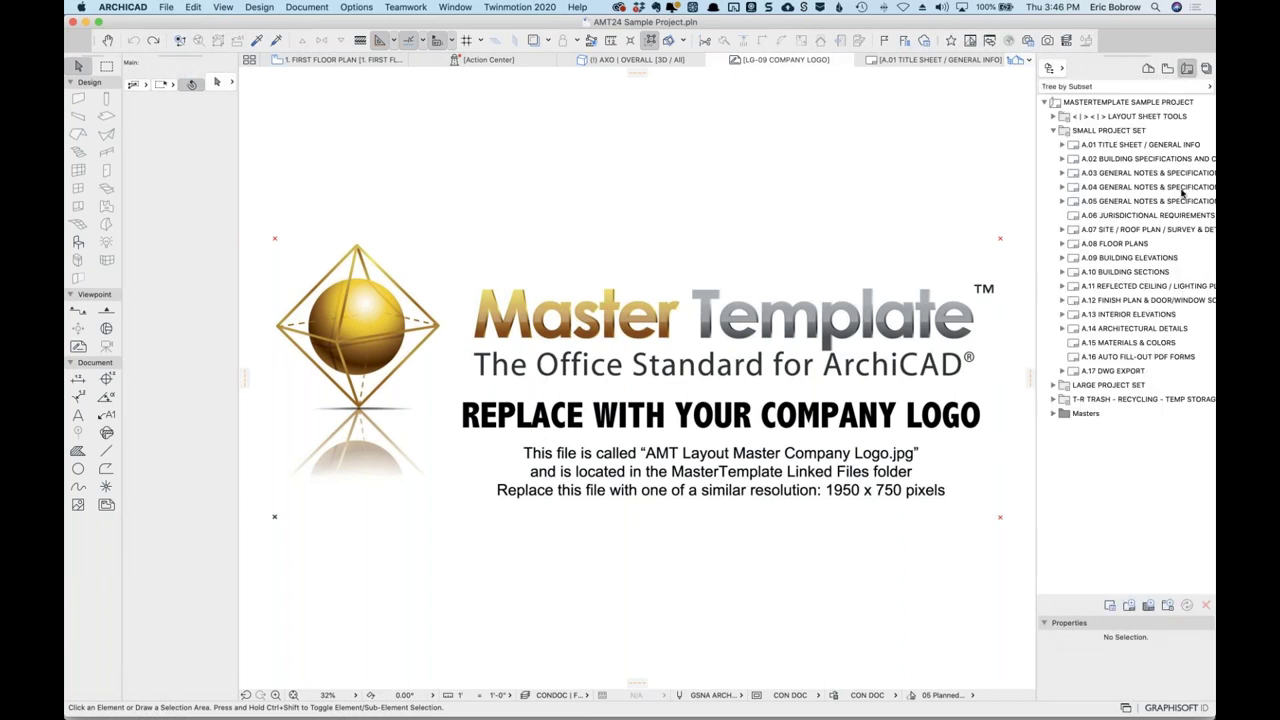
# Open the A.01 Title Sheet layout and AMT | STANDARD 24 x 36 master, selecting its logo.
pyautogui.click(1073, 145)
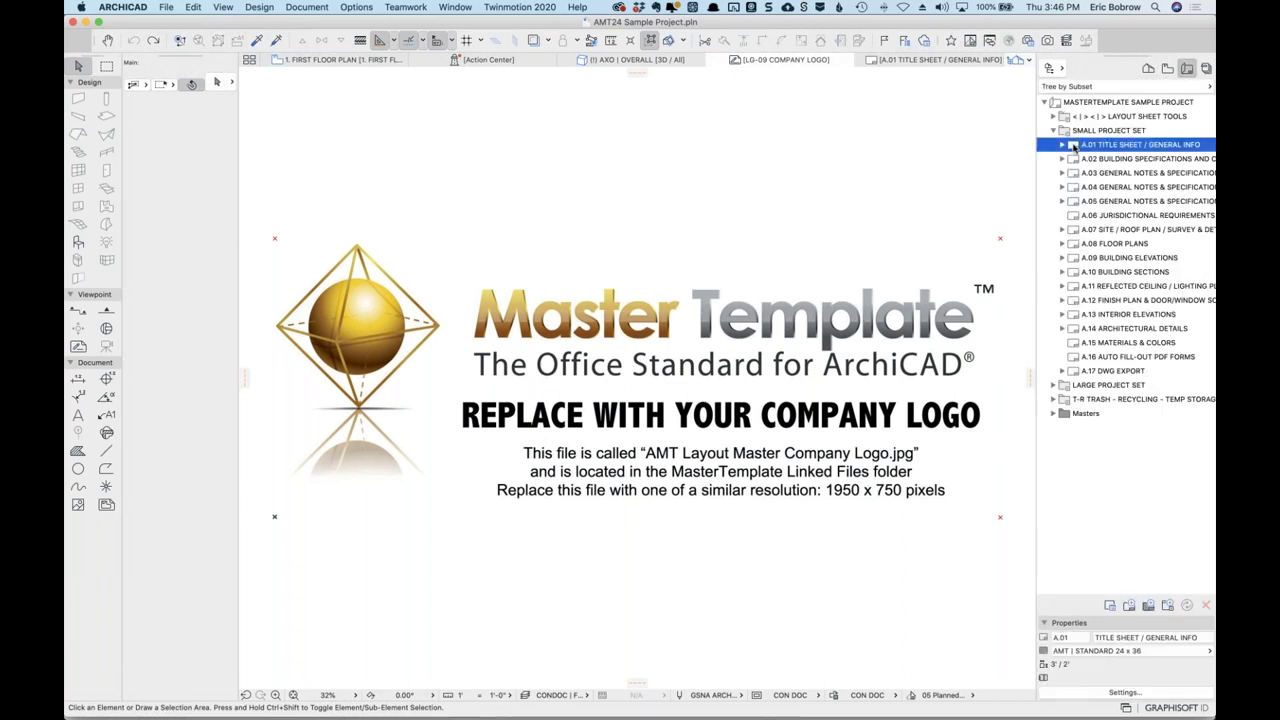
pyautogui.doubleClick(1073, 145)
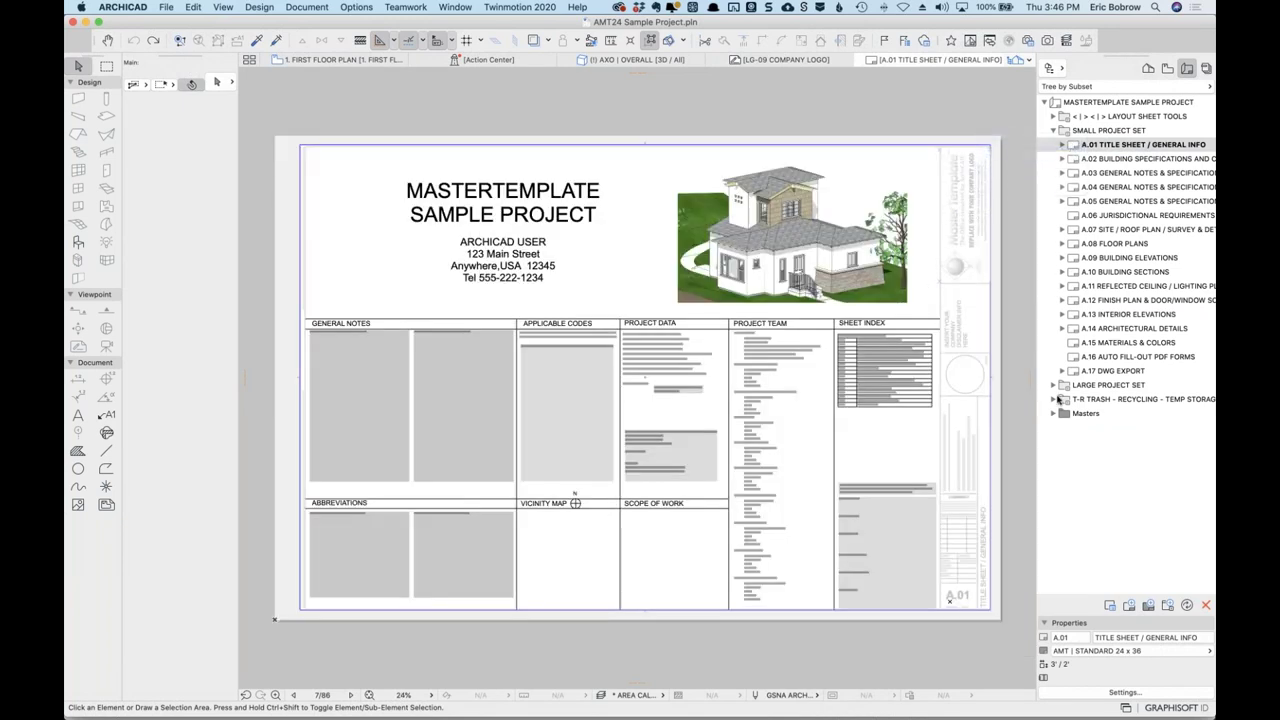
pyautogui.click(1053, 413)
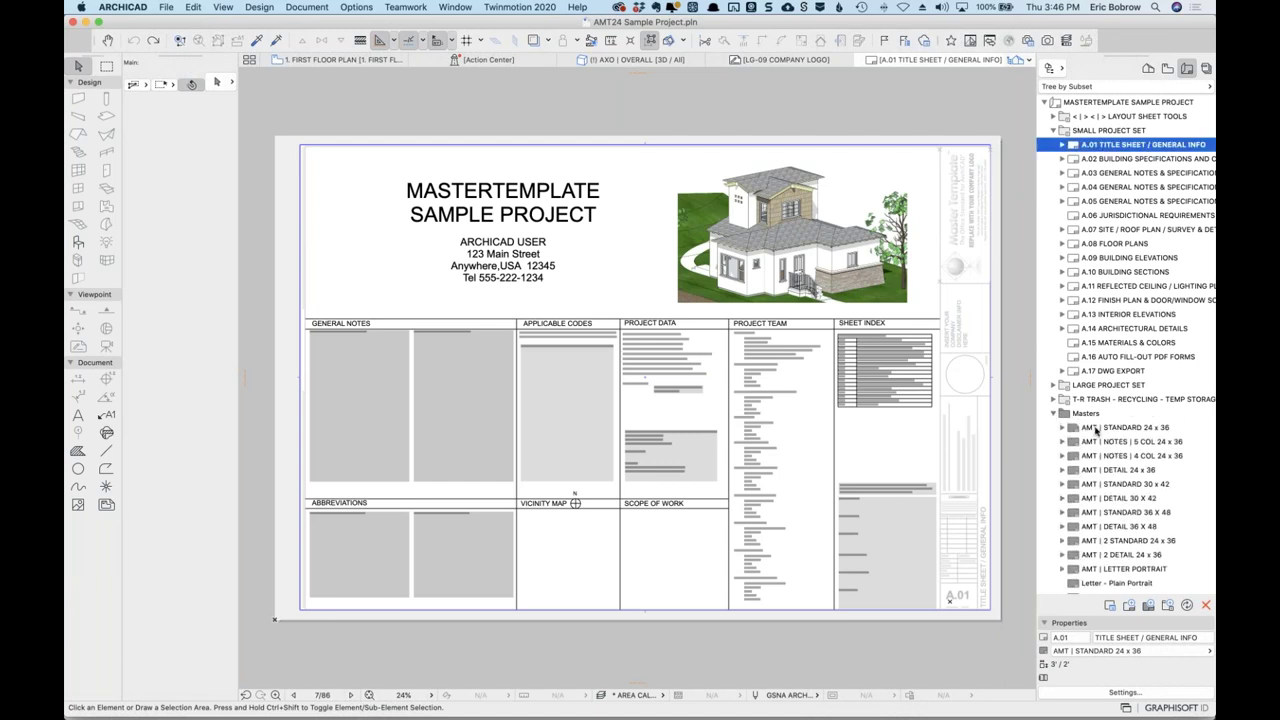
pyautogui.doubleClick(1096, 428)
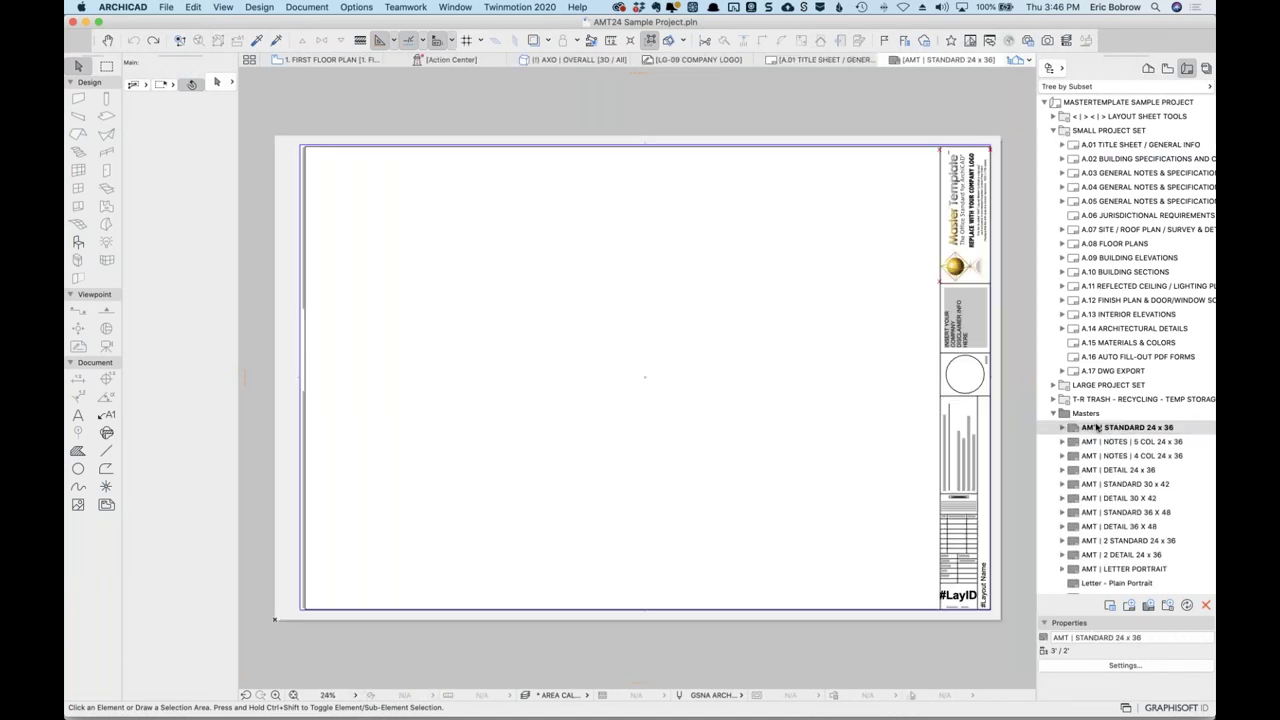
pyautogui.click(985, 233)
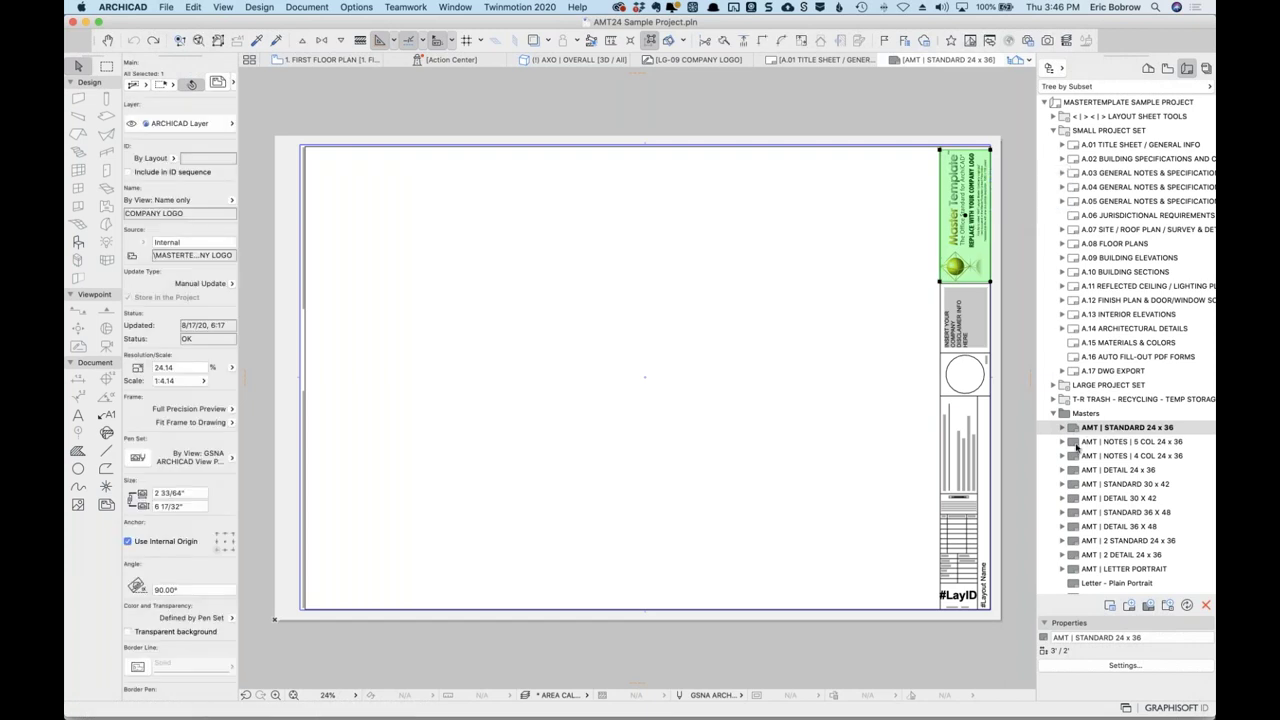
# Browse the master layouts through AMT | STANDARD 30 x 42, then show the Project Map.
pyautogui.doubleClick(1080, 443)
pyautogui.doubleClick(1078, 456)
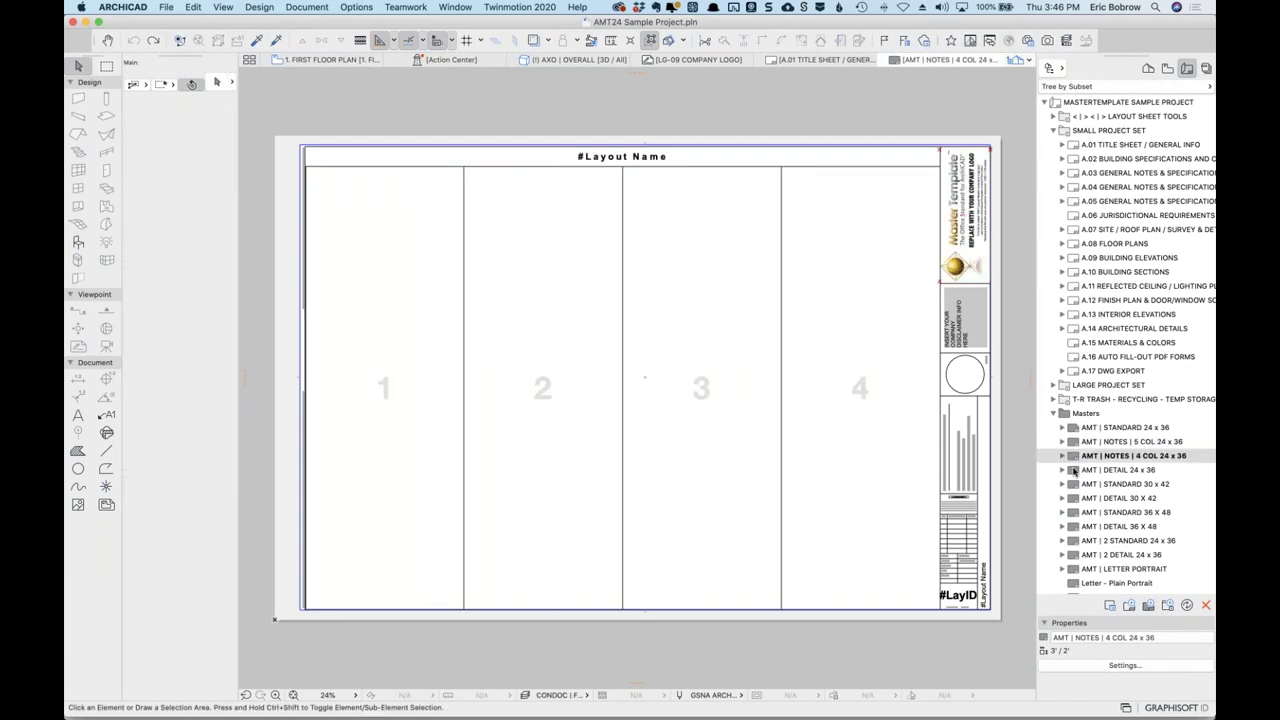
pyautogui.doubleClick(1073, 470)
pyautogui.doubleClick(1073, 484)
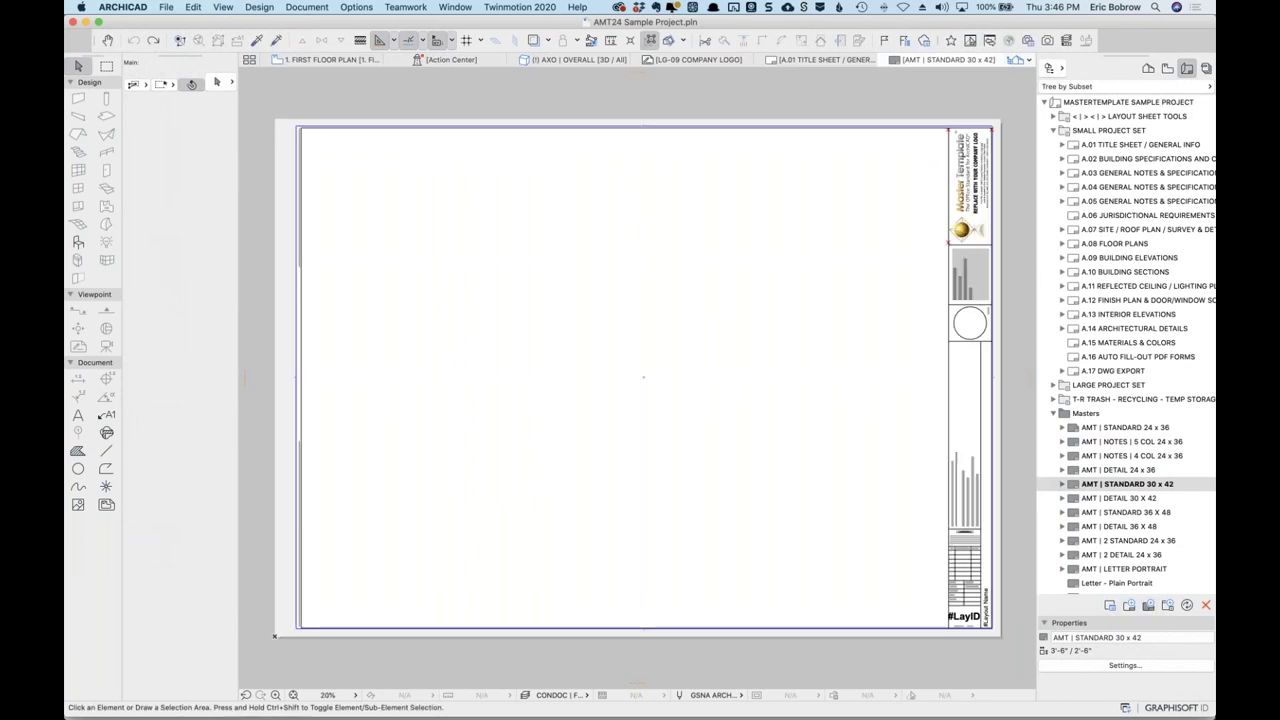
pyautogui.click(1148, 68)
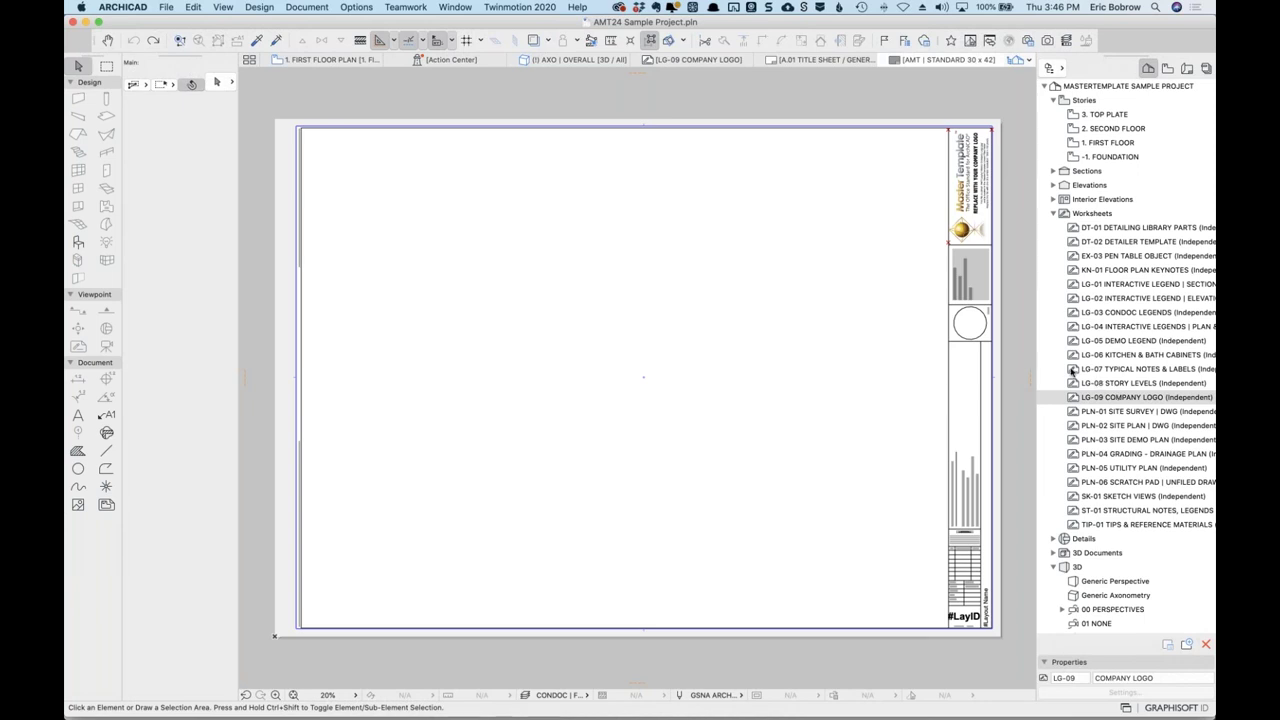
# Open the LG-07 TYPICAL NOTES & LABELS worksheet and zoom around its roof, wall, floor and foundation notes.
pyautogui.click(1073, 369)
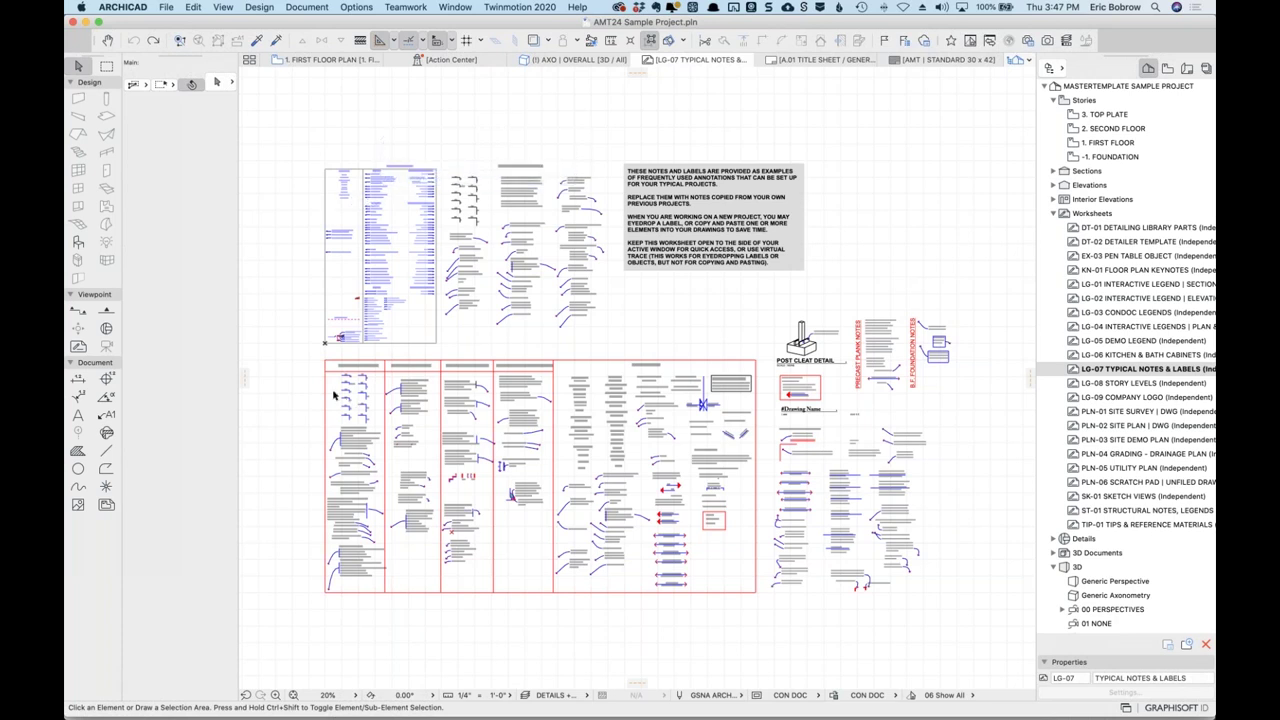
pyautogui.scroll(5, 336, 393)
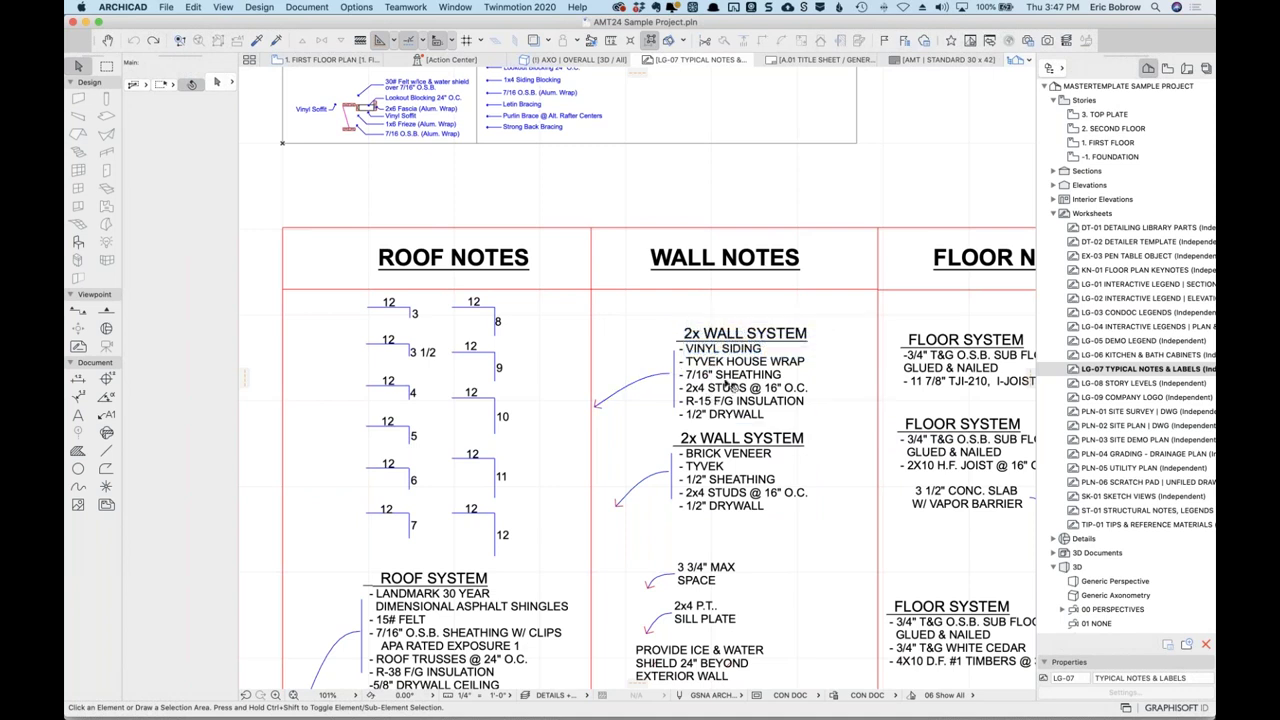
pyautogui.scroll(-5, 727, 397)
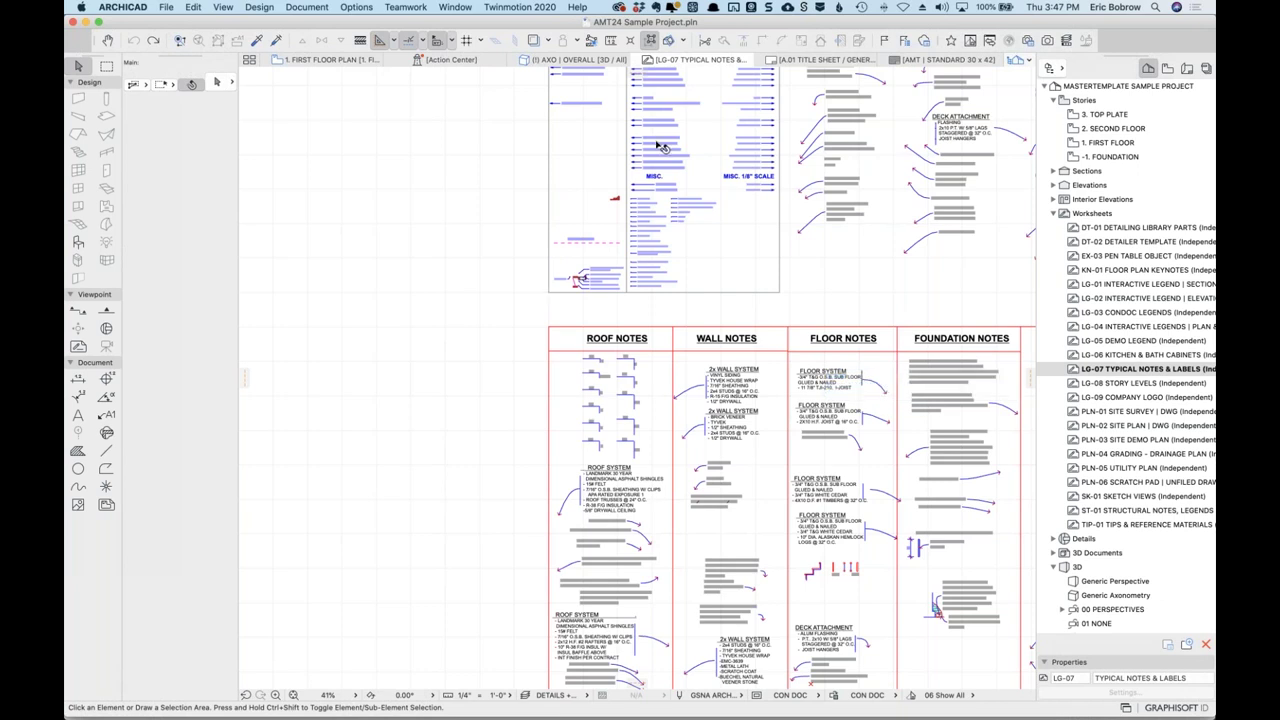
pyautogui.scroll(5, 658, 143)
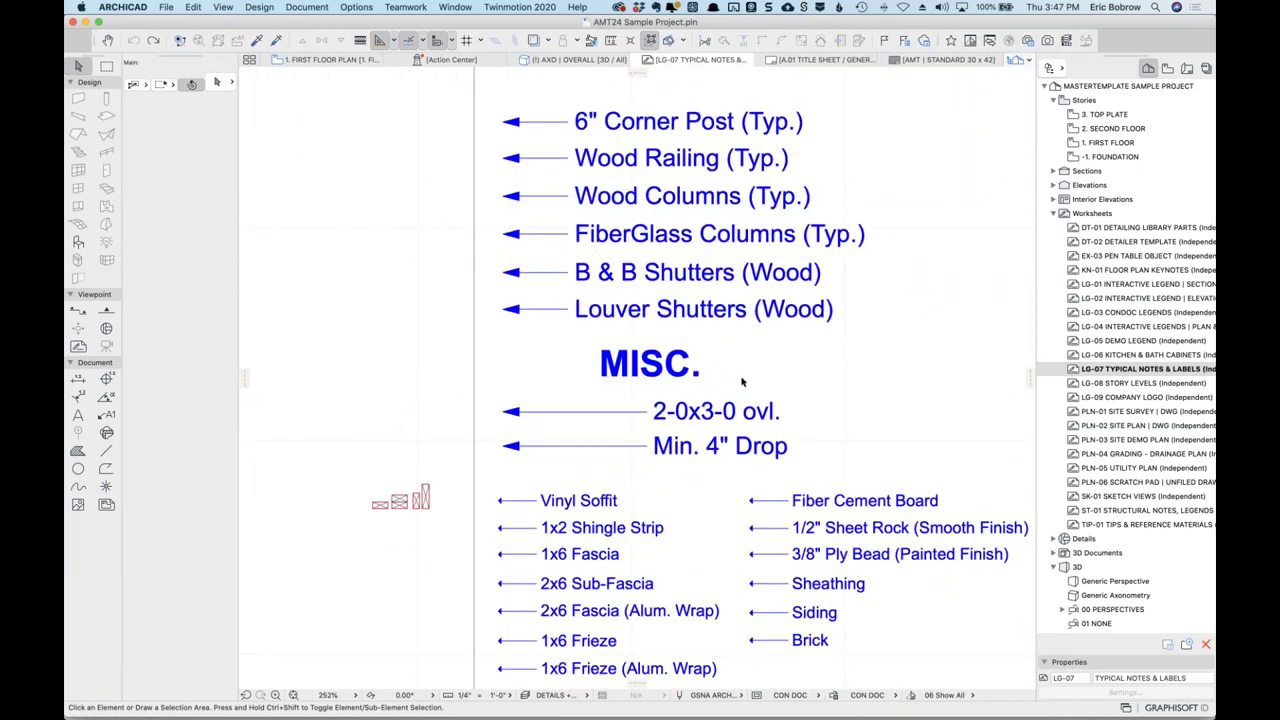
pyautogui.scroll(-4, 742, 382)
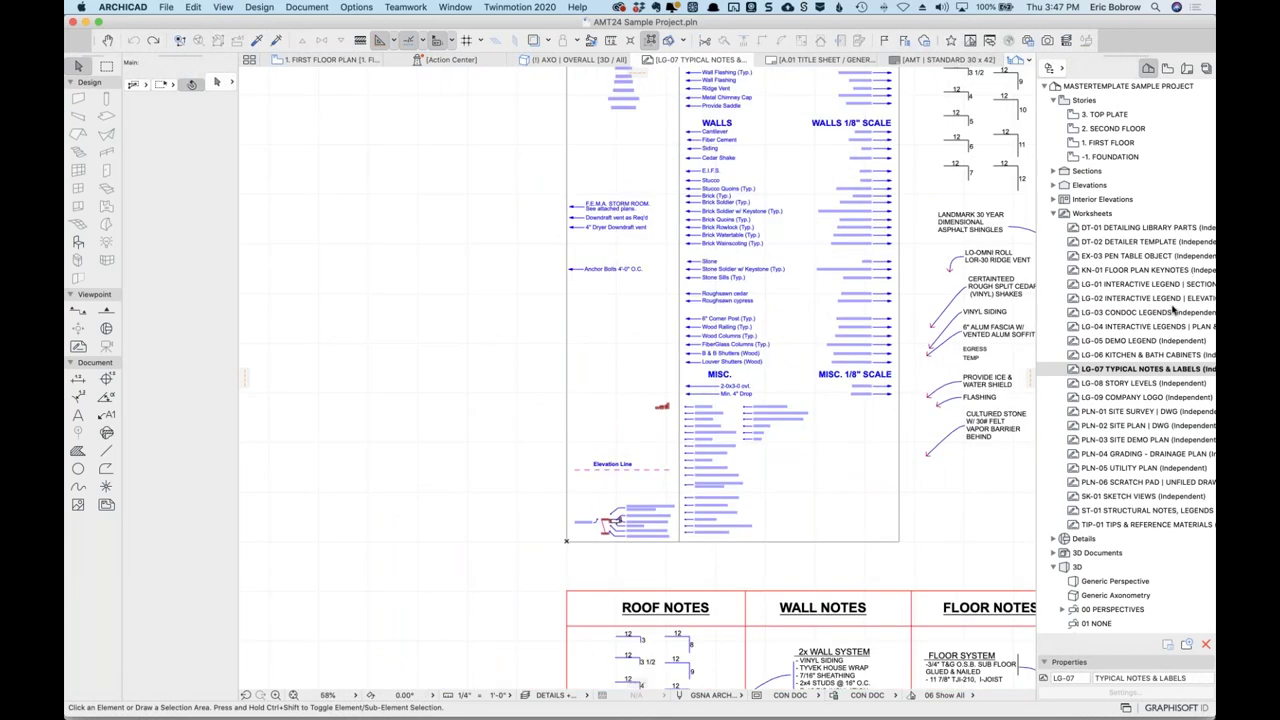
pyautogui.moveTo(1172, 312); pyautogui.dragTo(1173, 318)
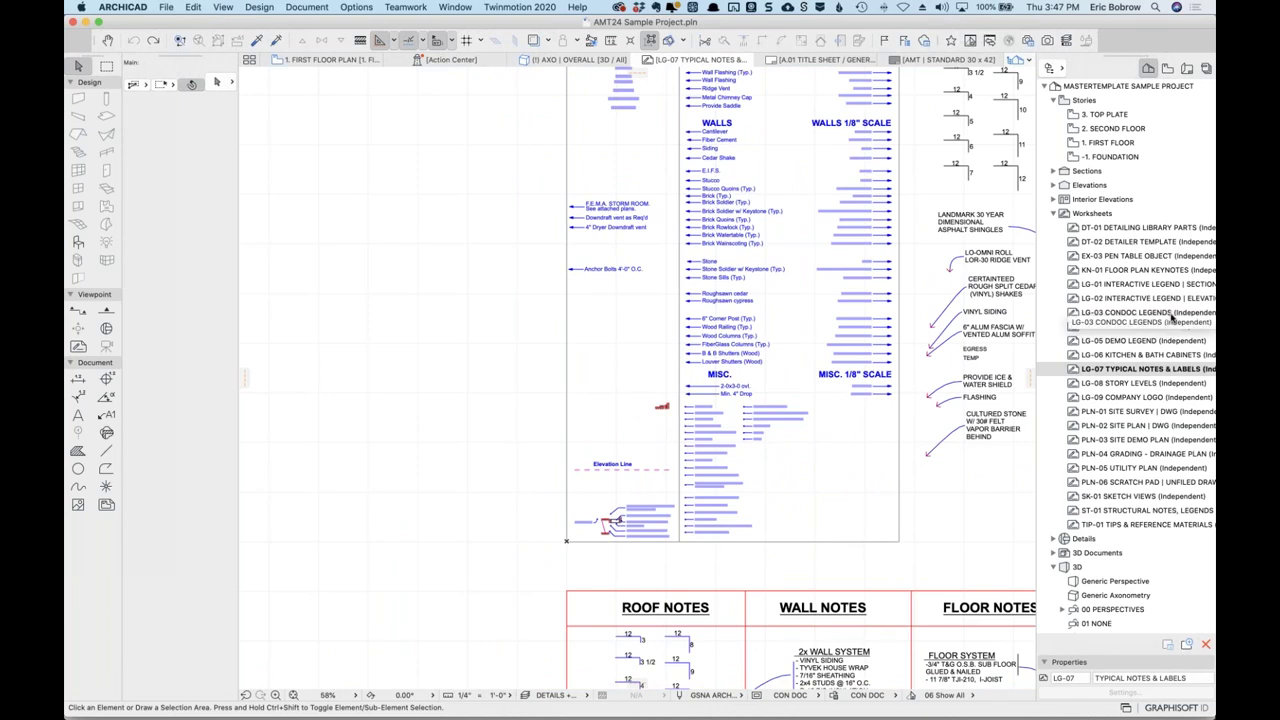
pyautogui.moveTo(1172, 318); pyautogui.dragTo(1131, 275)
# Open the LG-01 INTERACTIVE LEGEND | SECTIONS worksheet showing labels like TOP PLATE and STUCCO.
pyautogui.moveTo(1173, 313); pyautogui.dragTo(1082, 286)
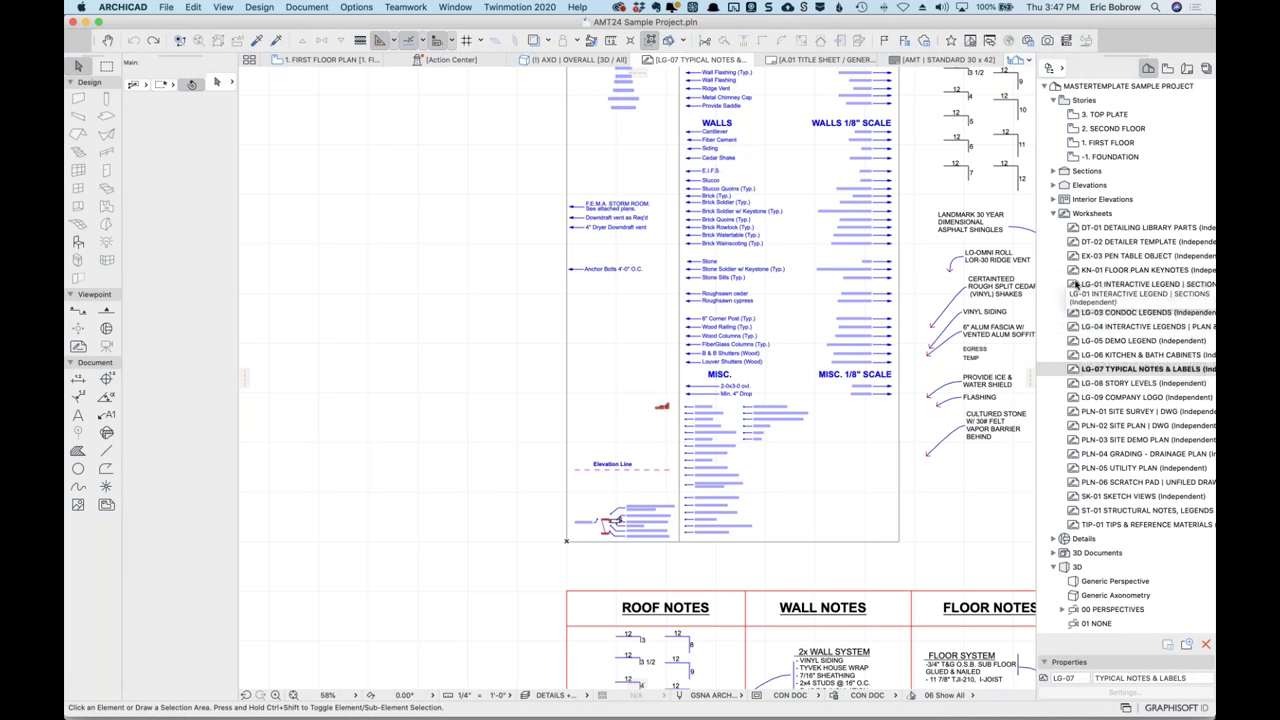
pyautogui.click(1075, 284)
pyautogui.doubleClick(1075, 284)
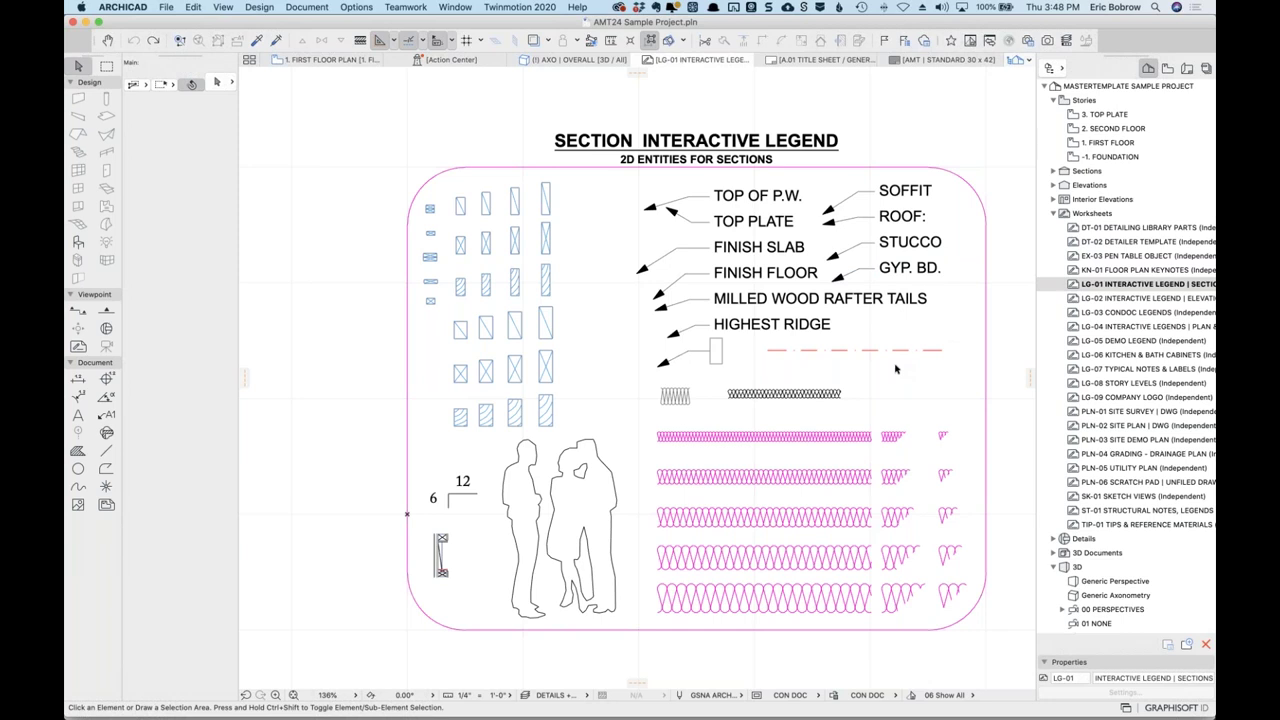
pyautogui.click(1073, 228)
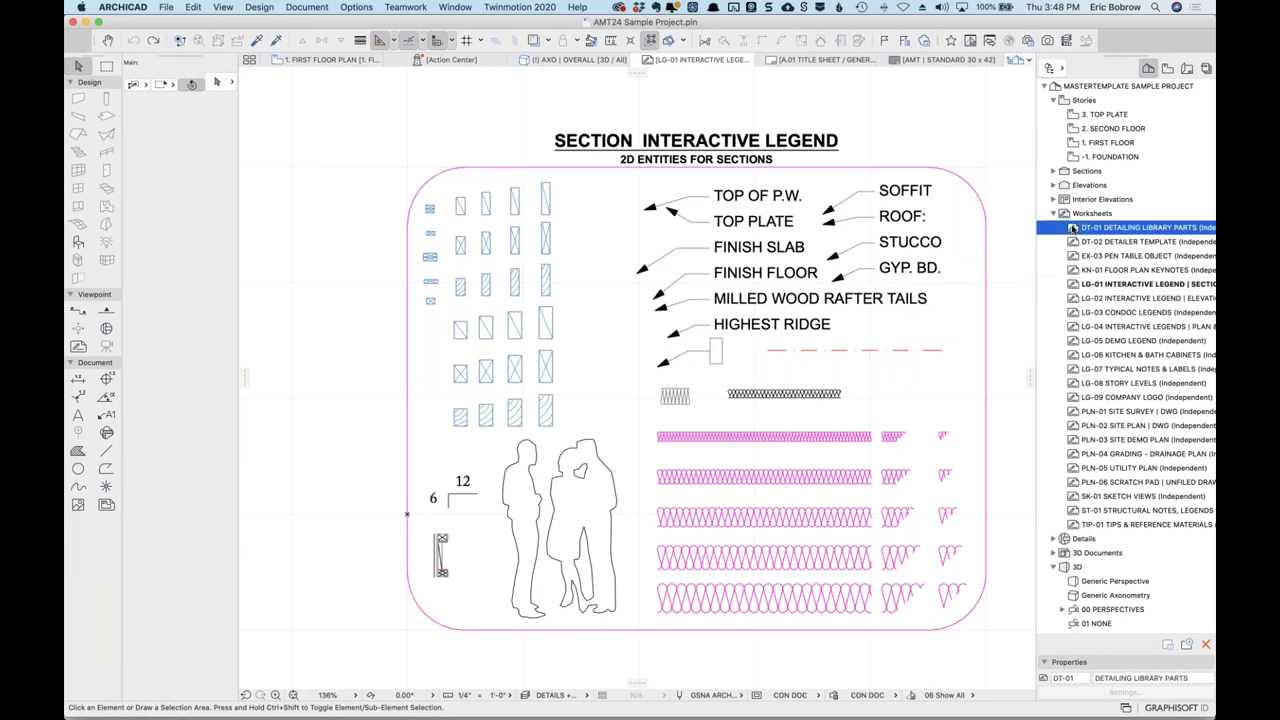
# Open DT-01 DETAILING LIBRARY PARTS, then the PLN-01 SITE SURVEY | DWG worksheet.
pyautogui.doubleClick(1073, 228)
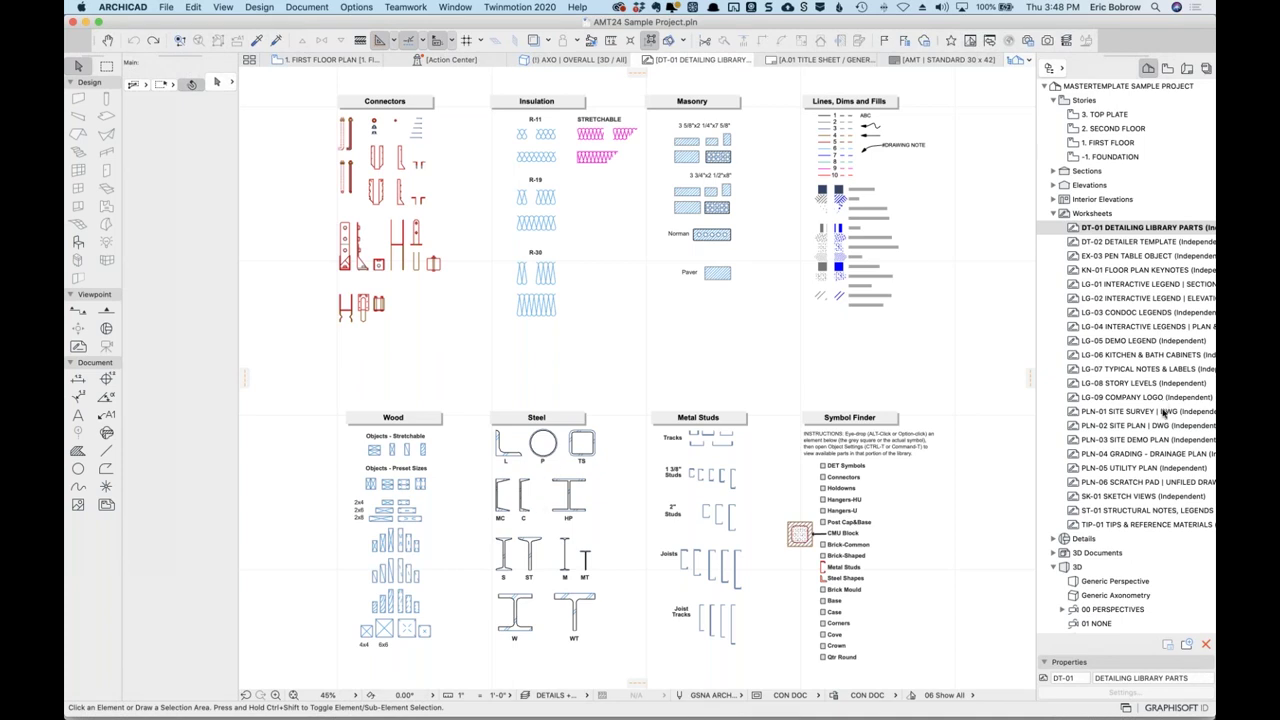
pyautogui.doubleClick(1074, 414)
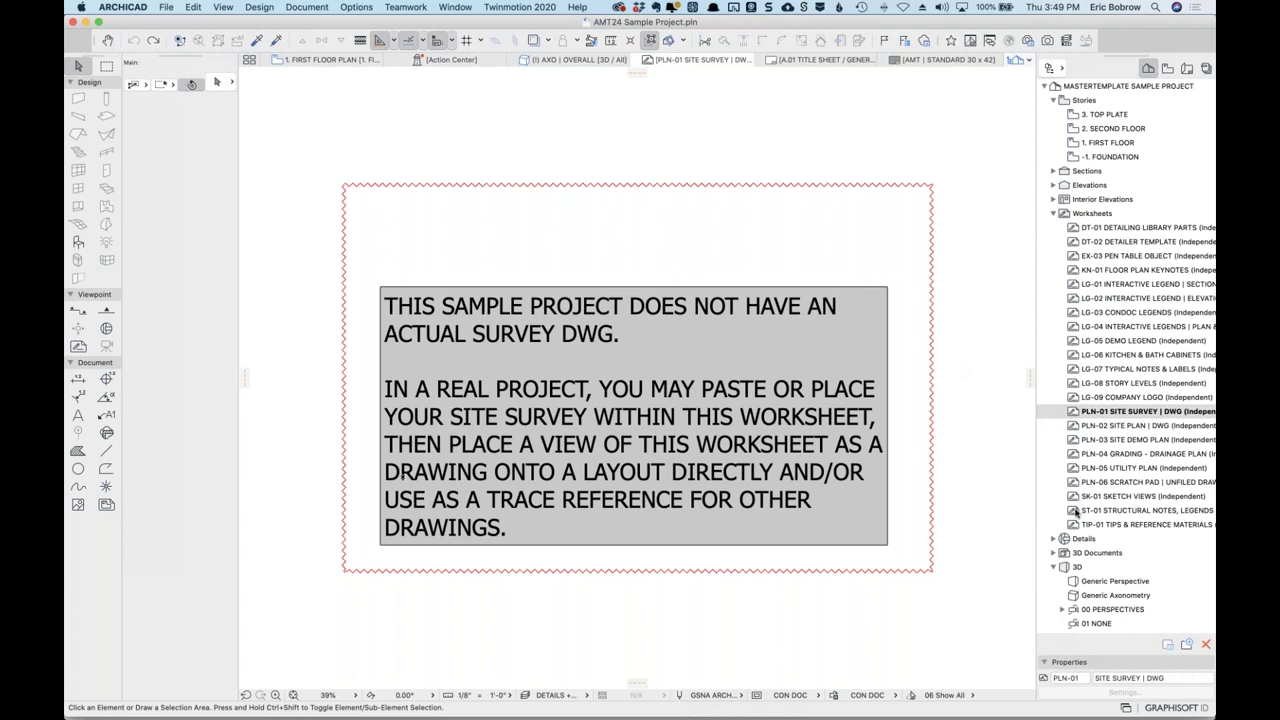
# Open the ST-01 structural notes worksheet, then TIP-01 TIPS & REFERENCE MATERIALS with its CSI tables.
pyautogui.doubleClick(1078, 511)
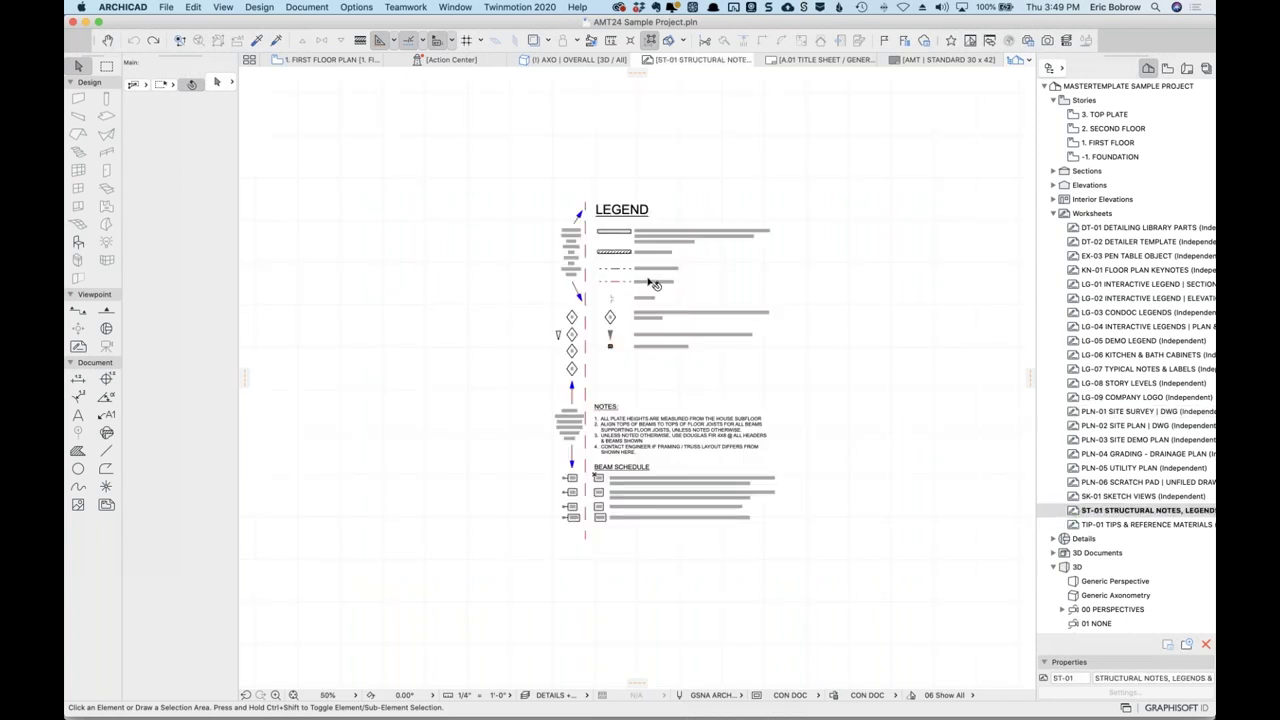
pyautogui.scroll(5, 651, 280)
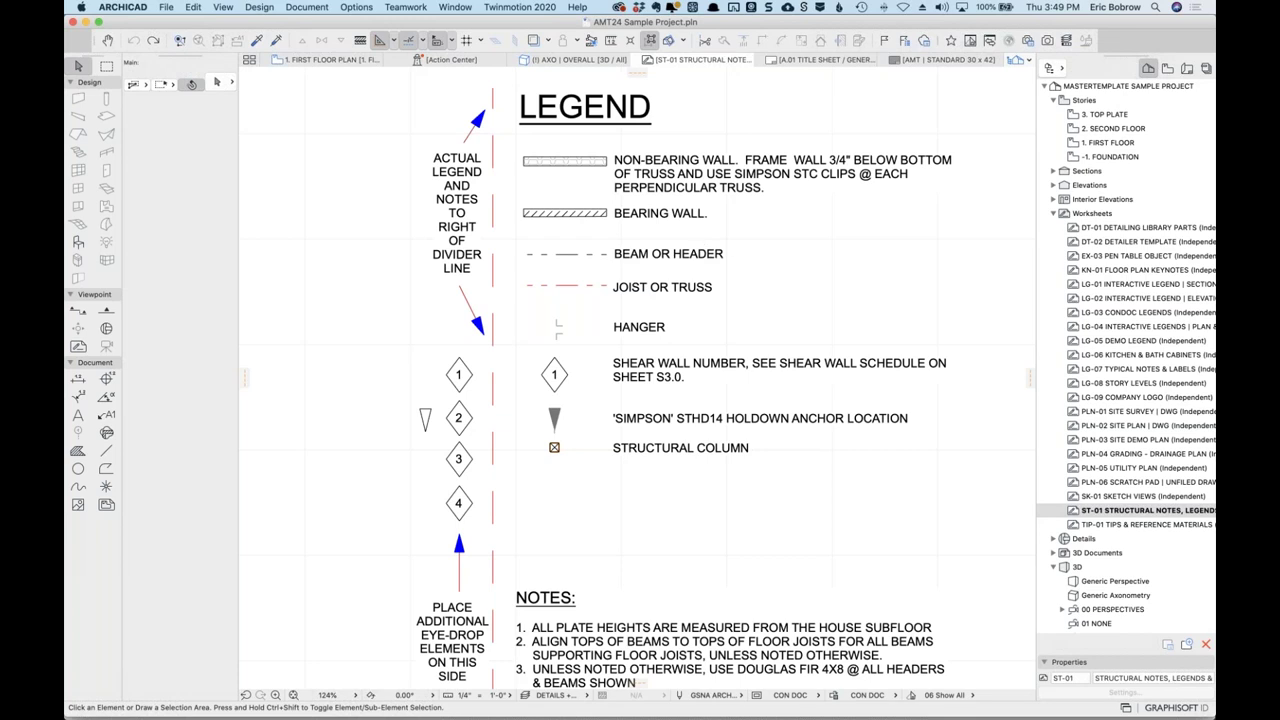
pyautogui.doubleClick(1080, 525)
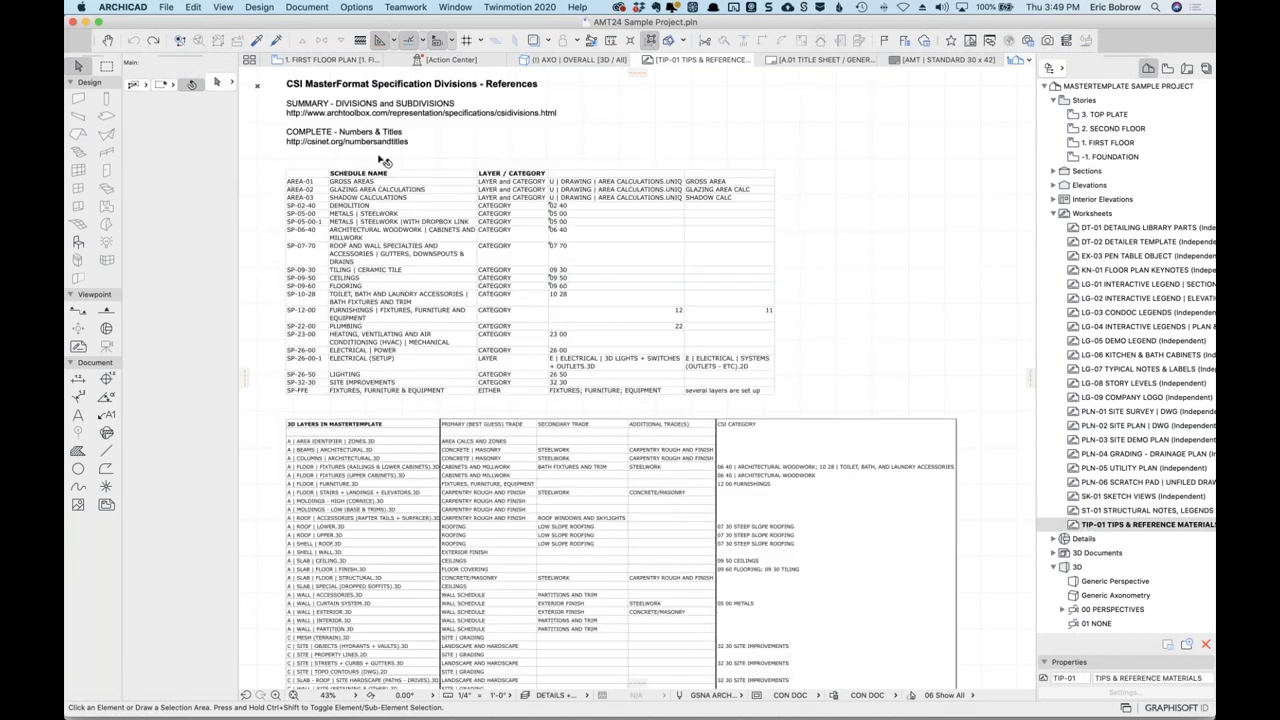
# Zoom into the CSI MasterFormat tables, then open the EX-03 PEN TABLE OBJECT worksheet.
pyautogui.scroll(2, 382, 158)
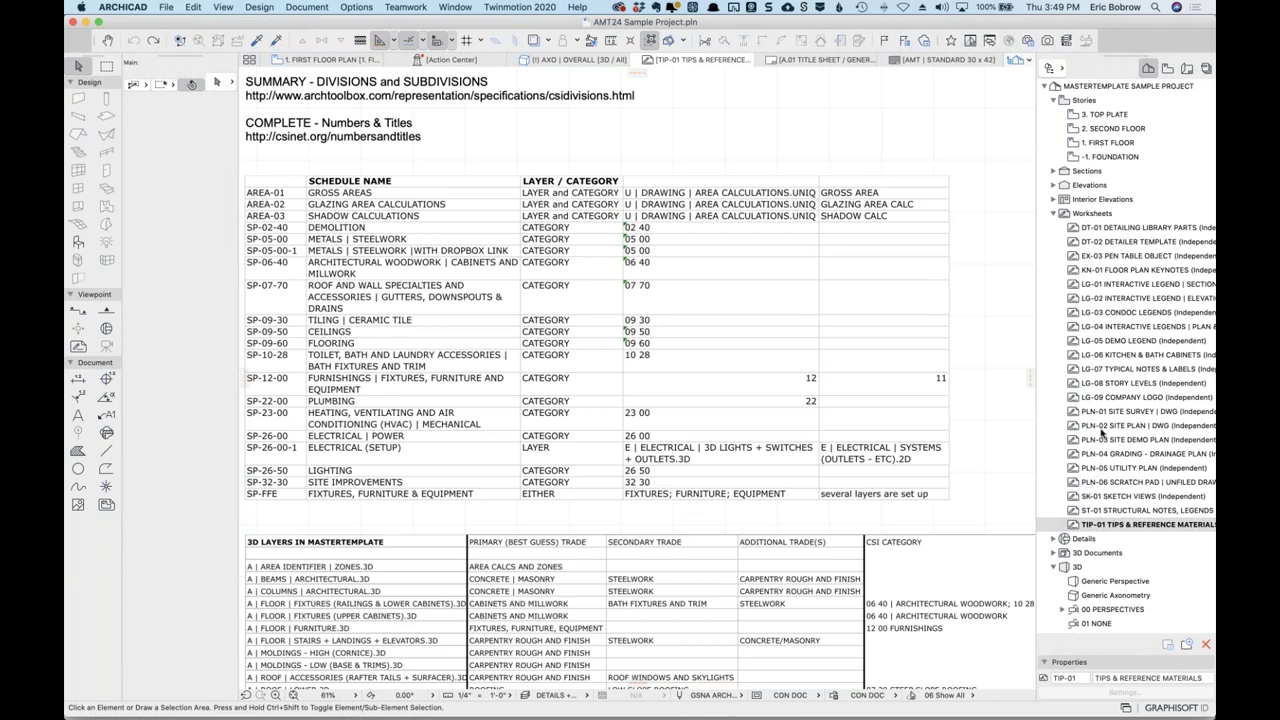
pyautogui.click(1077, 257)
pyautogui.doubleClick(1077, 257)
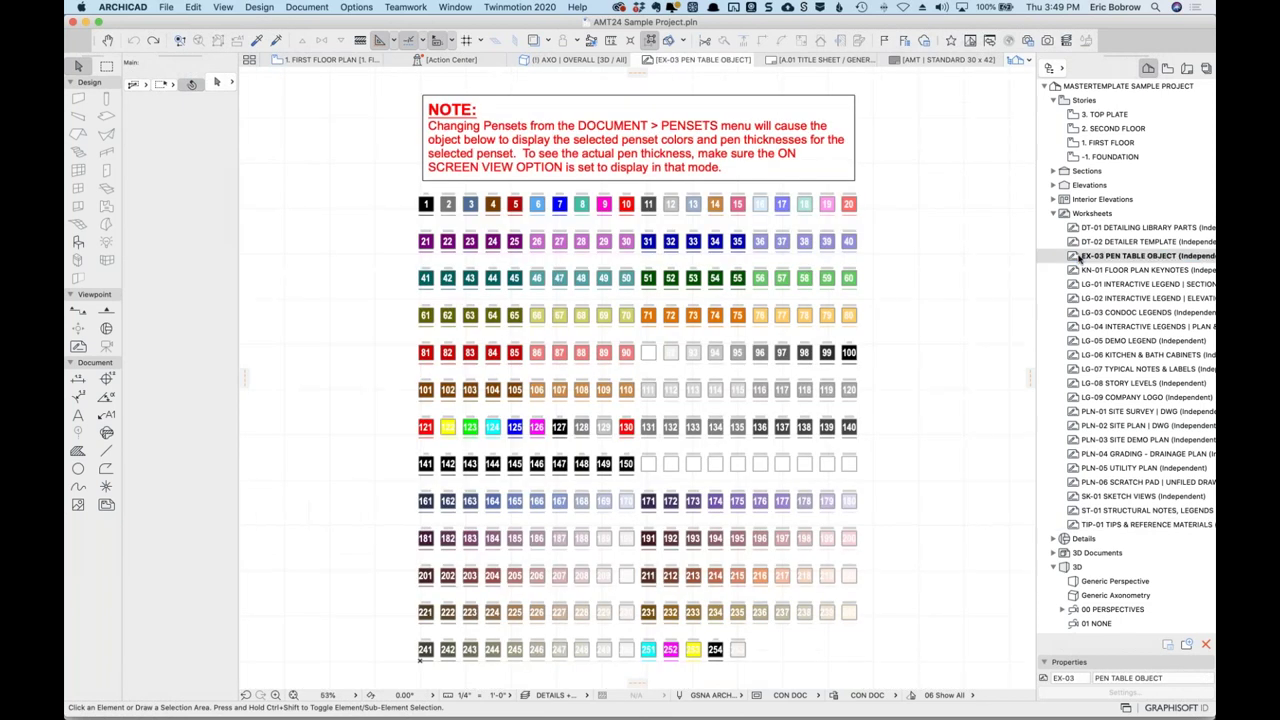
# Turn on true line weight display and deselect the pen table to see its real colours.
pyautogui.click(856, 207)
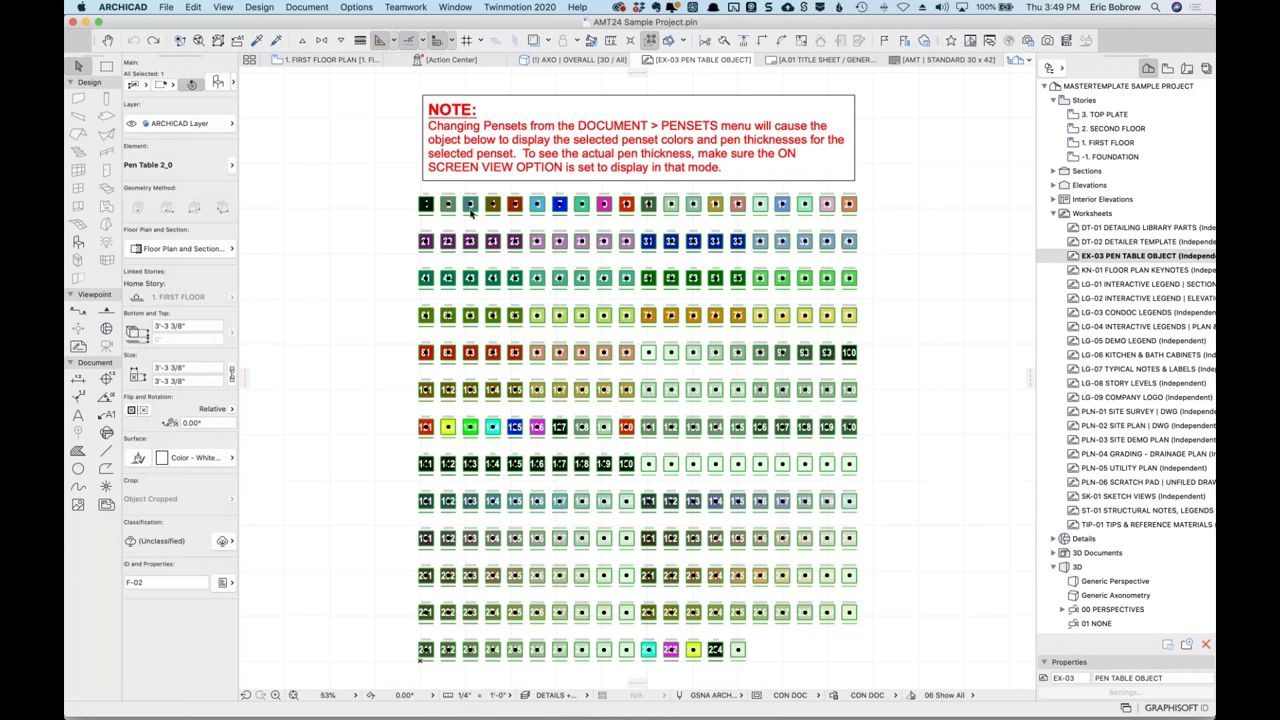
pyautogui.scroll(10, 491, 187)
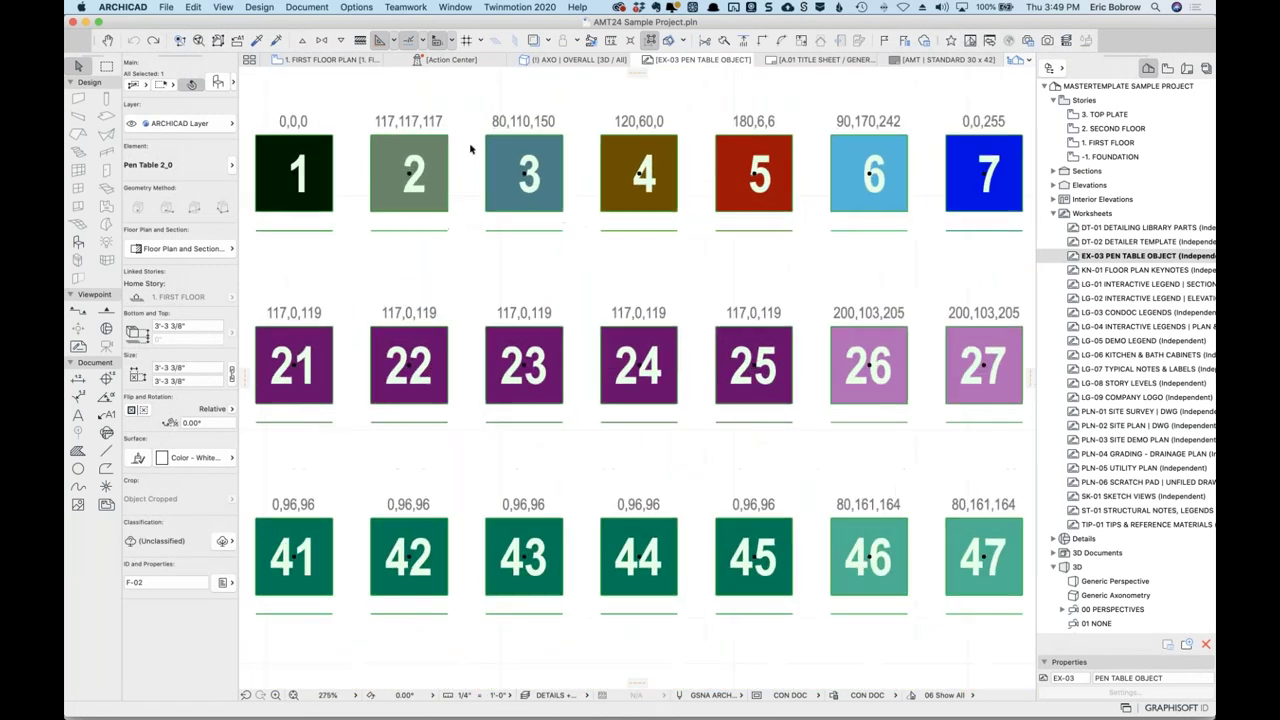
pyautogui.click(223, 7)
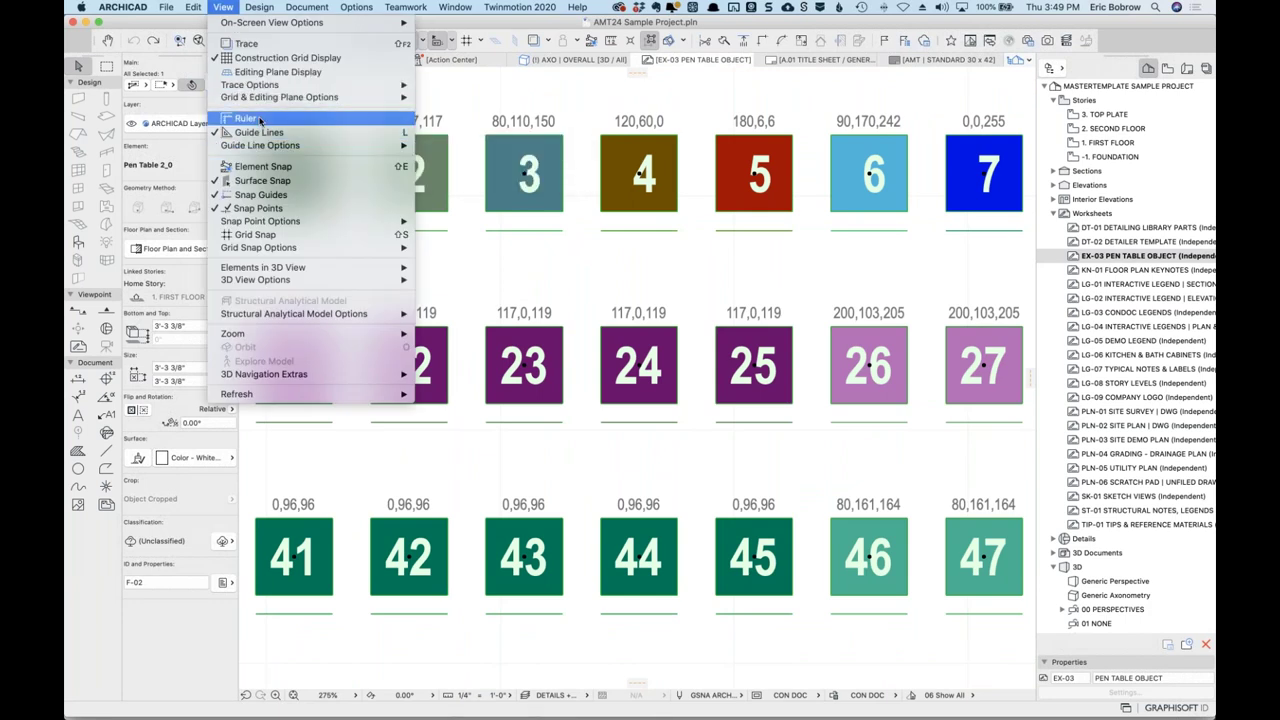
pyautogui.moveTo(232, 22)
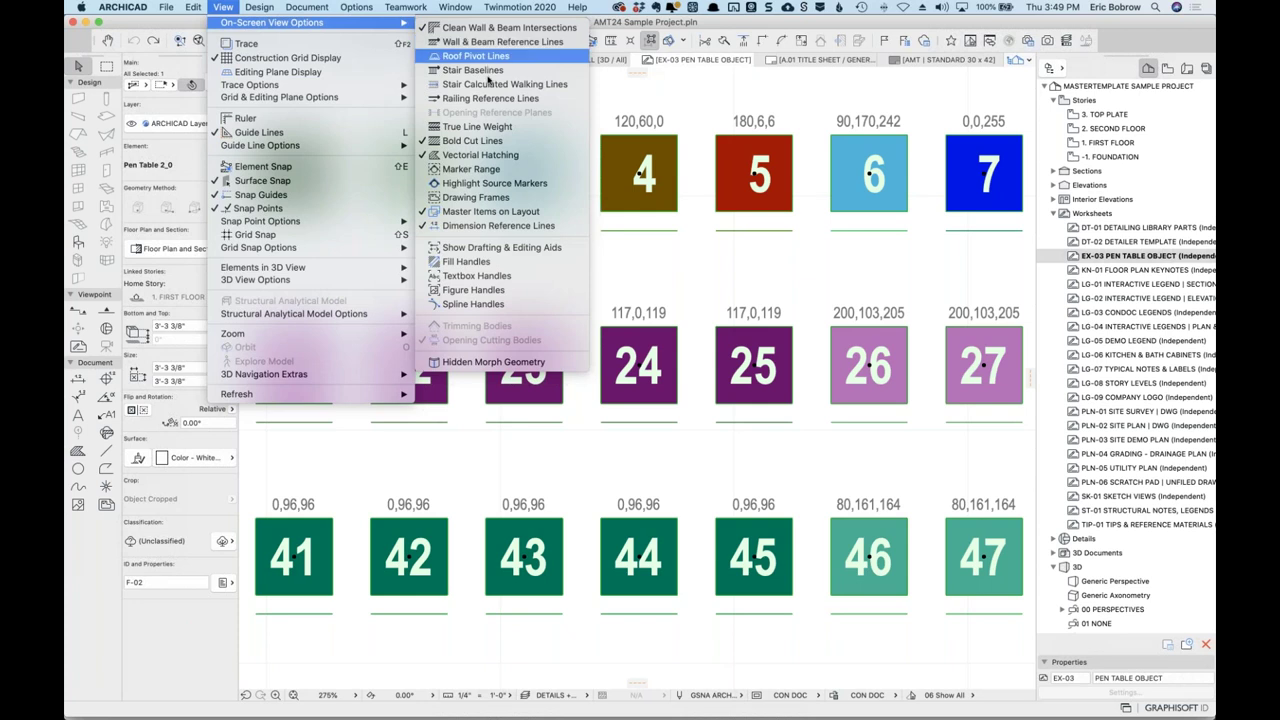
pyautogui.click(490, 126)
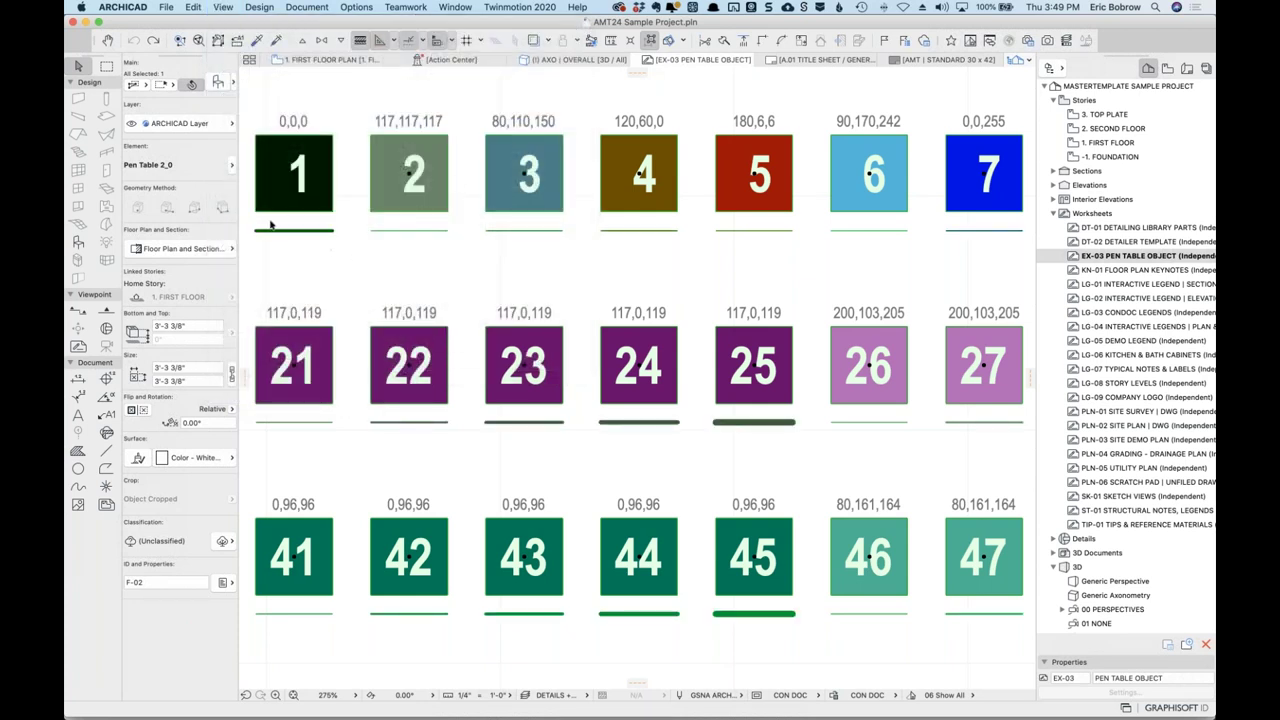
pyautogui.scroll(5, 272, 226)
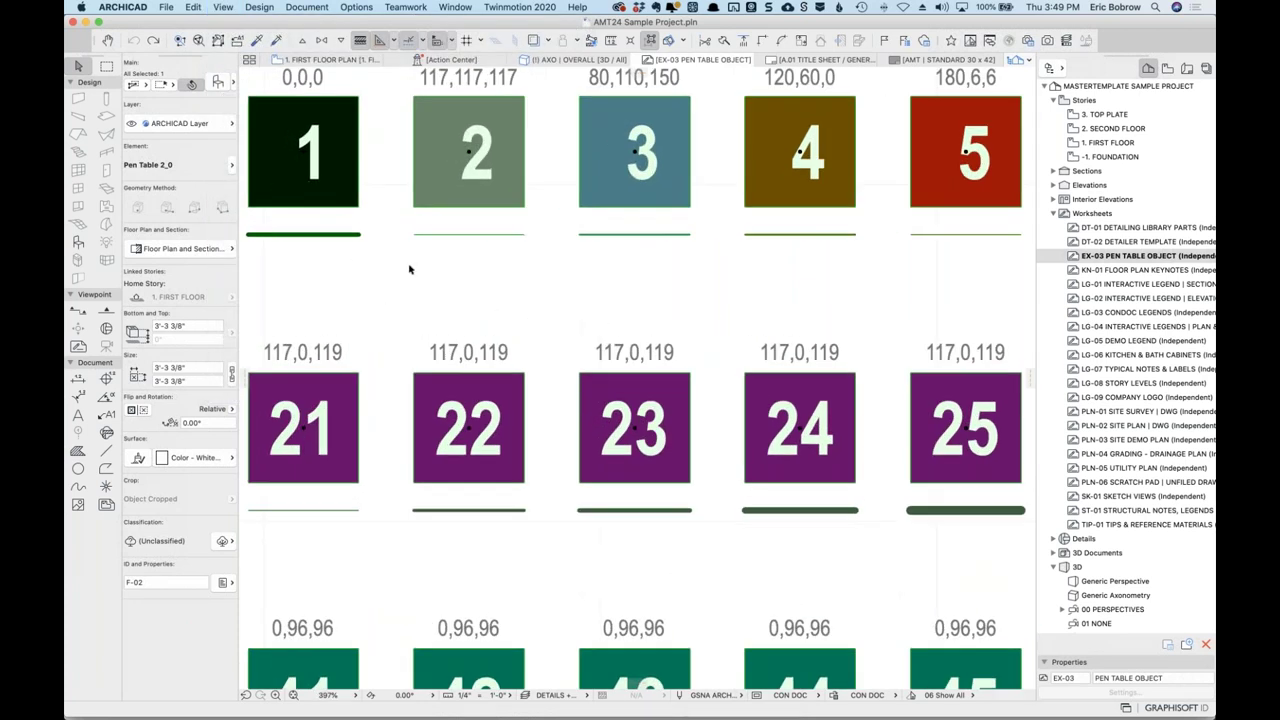
pyautogui.click(409, 269)
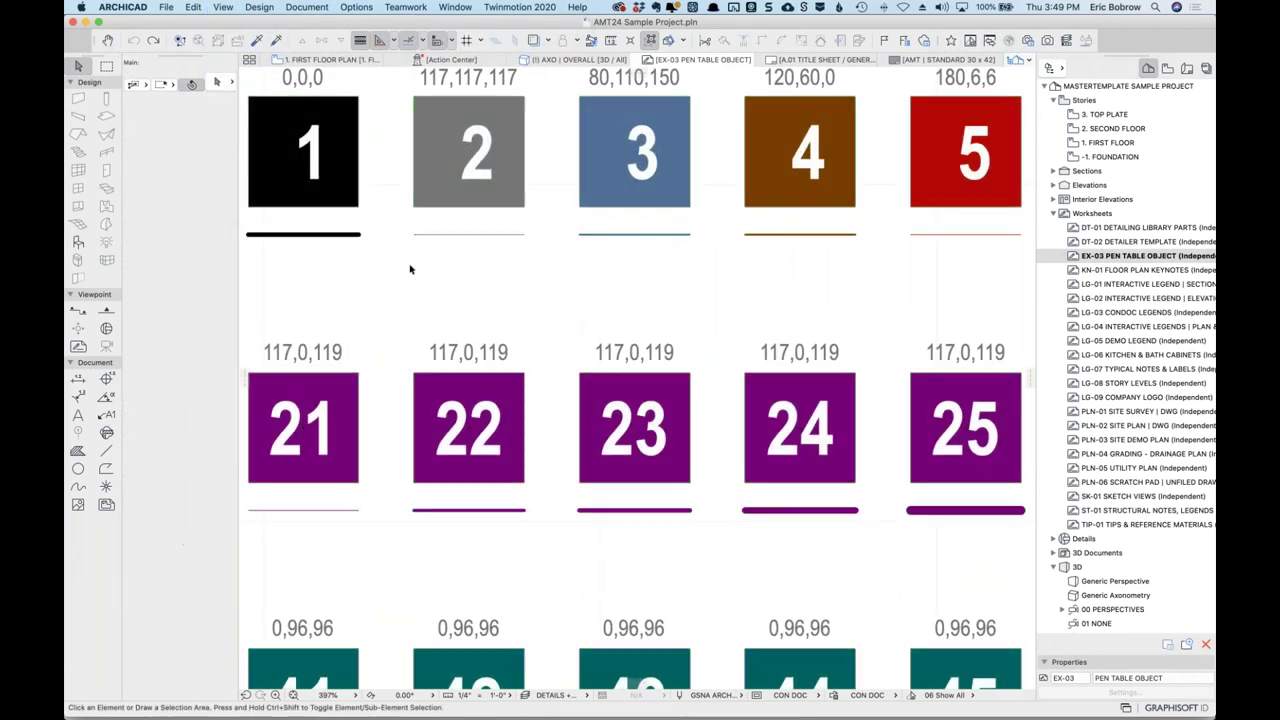
# Try the All Black | Some Grey and then Electrical Plan pensets on the pen table.
pyautogui.click(741, 697)
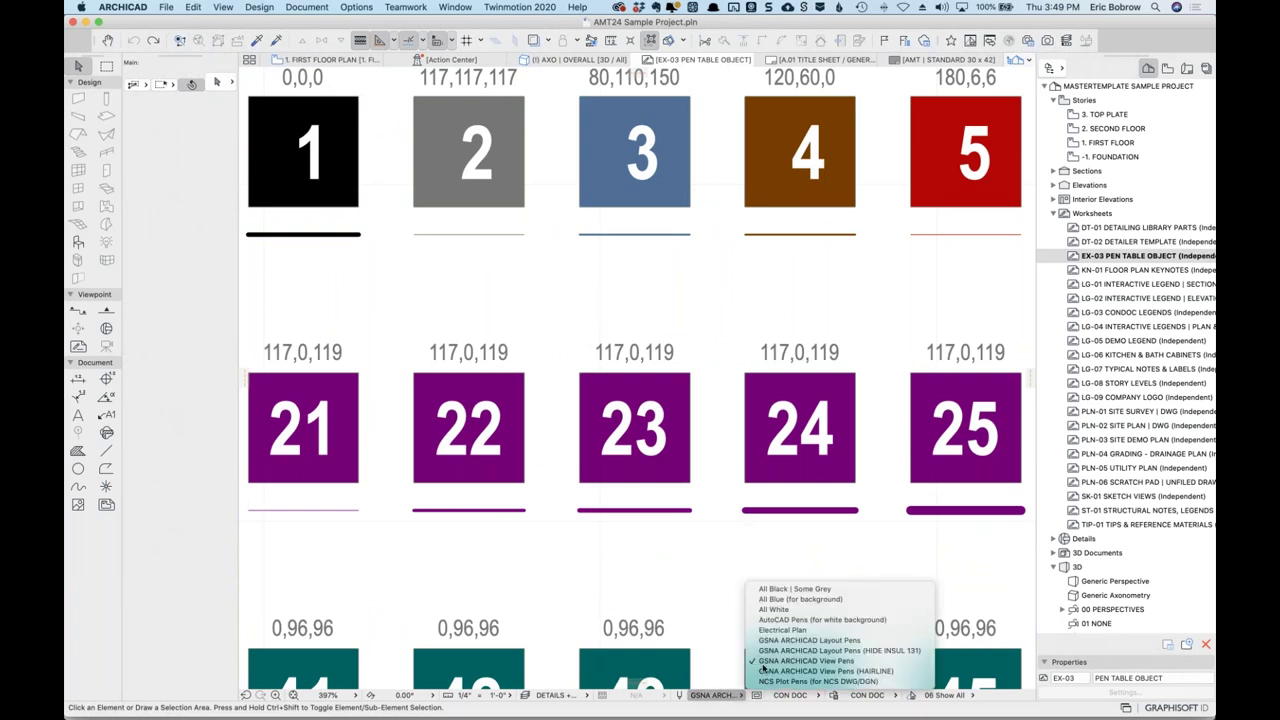
pyautogui.click(795, 591)
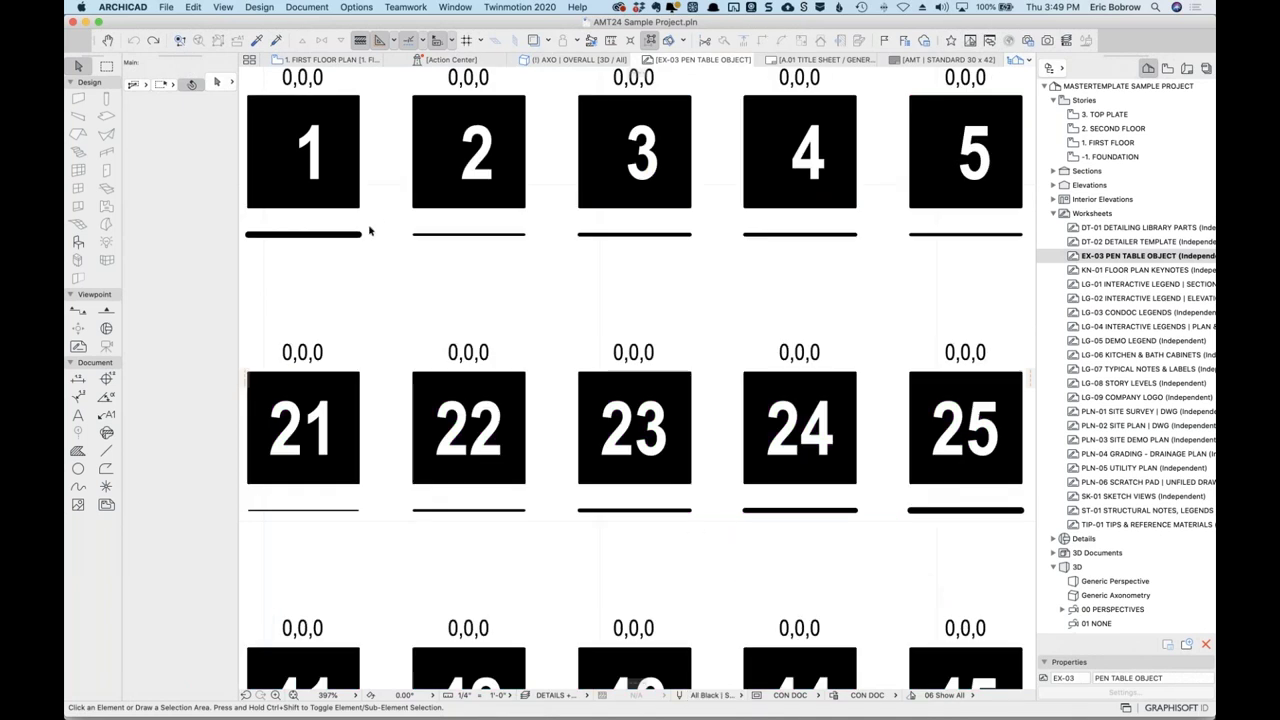
pyautogui.click(730, 696)
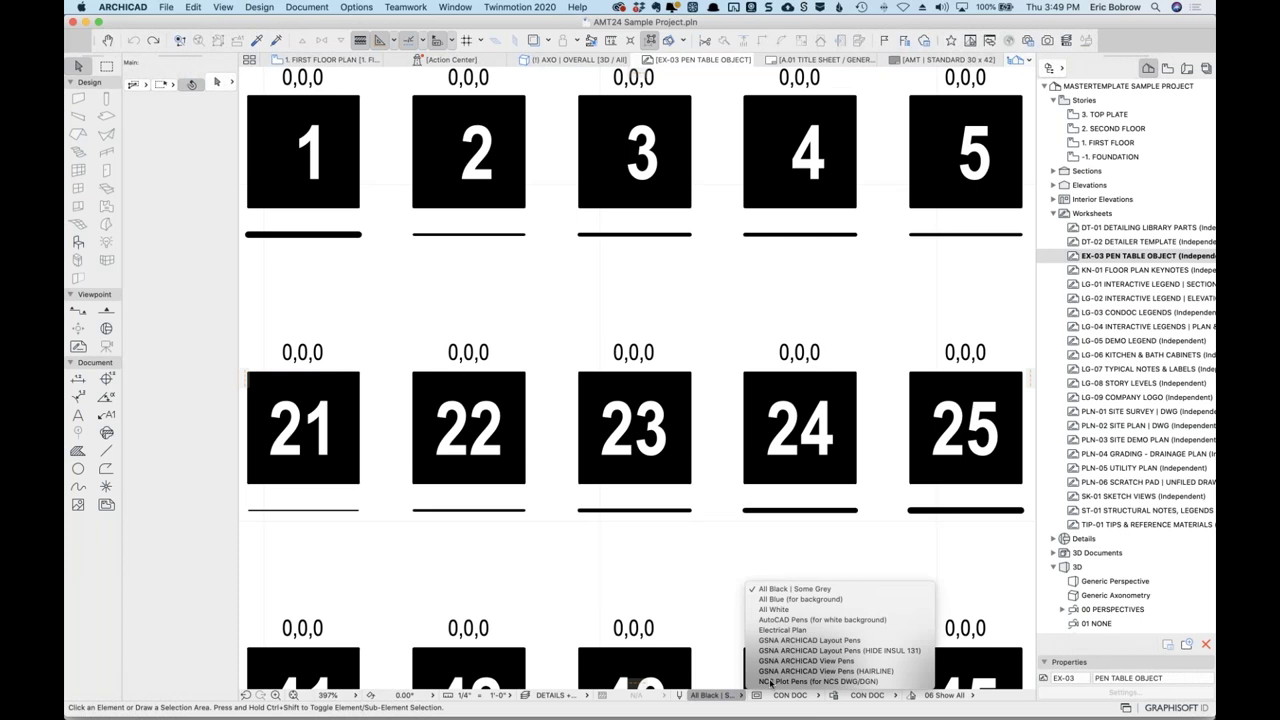
pyautogui.click(788, 630)
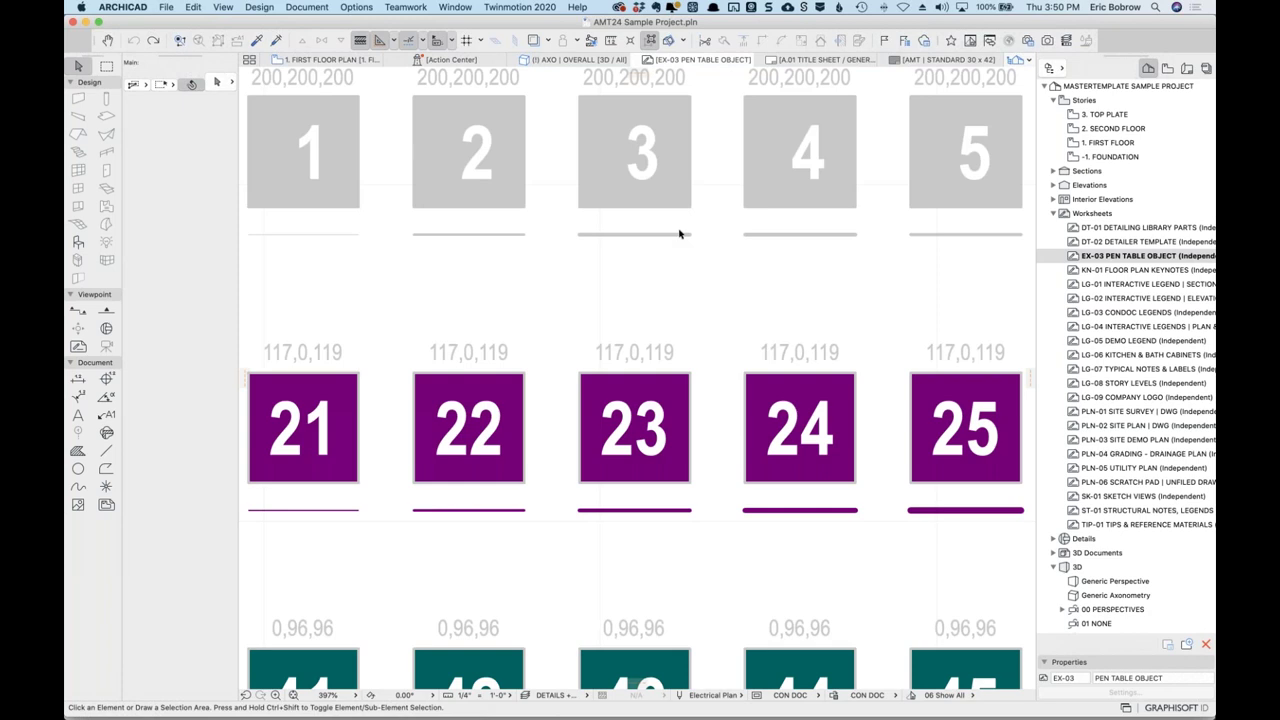
pyautogui.scroll(-5, 744, 248)
pyautogui.scroll(-8, 744, 248)
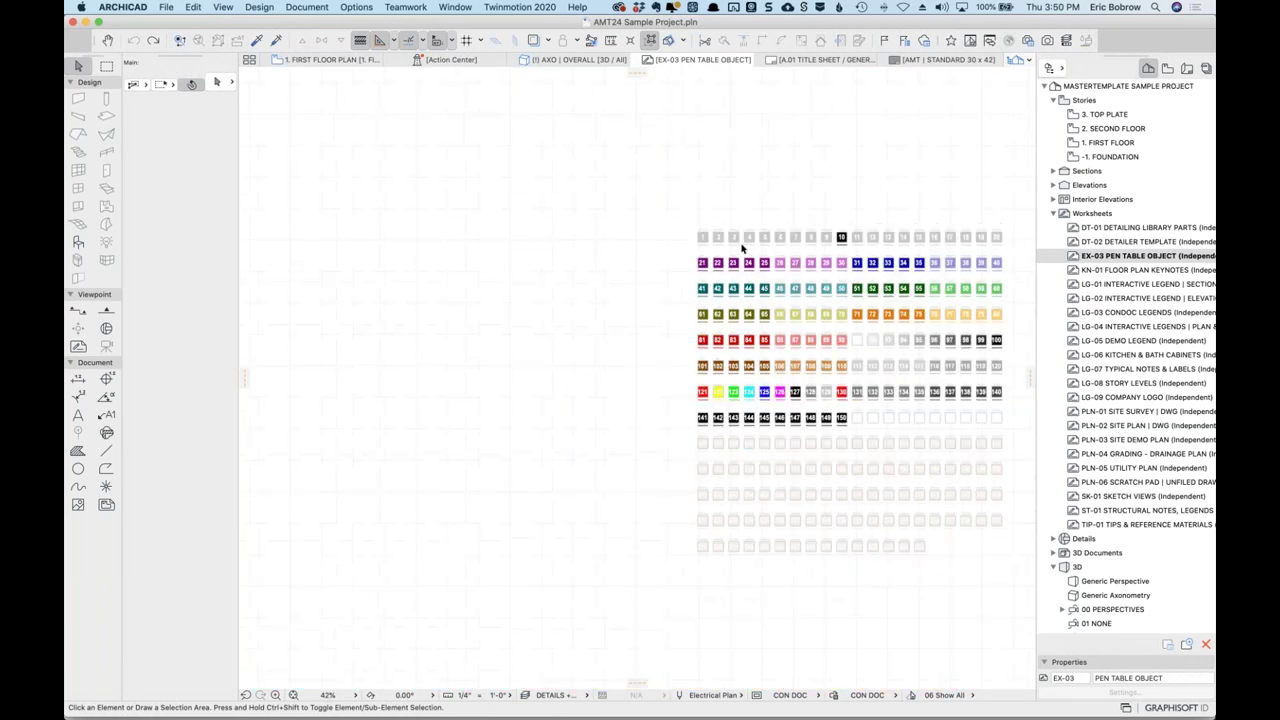
pyautogui.scroll(2, 700, 260)
pyautogui.hscroll(5, 662, 282)
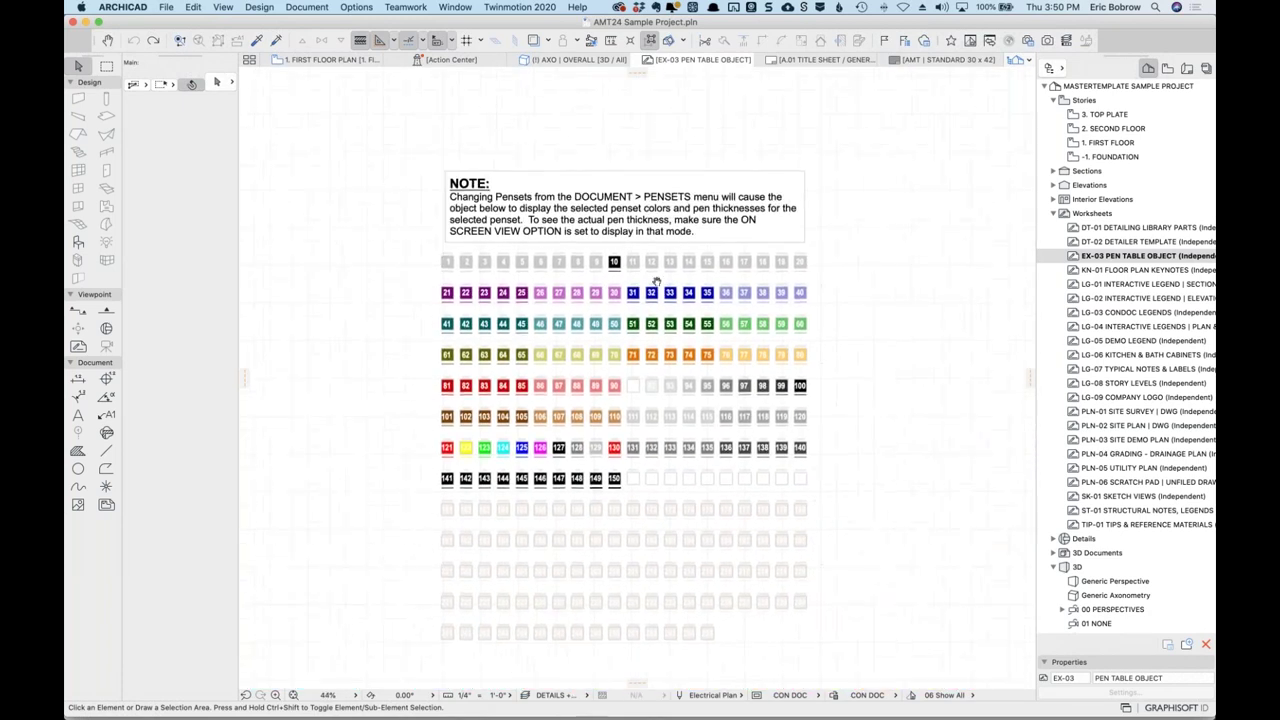
pyautogui.scroll(2, 627, 289)
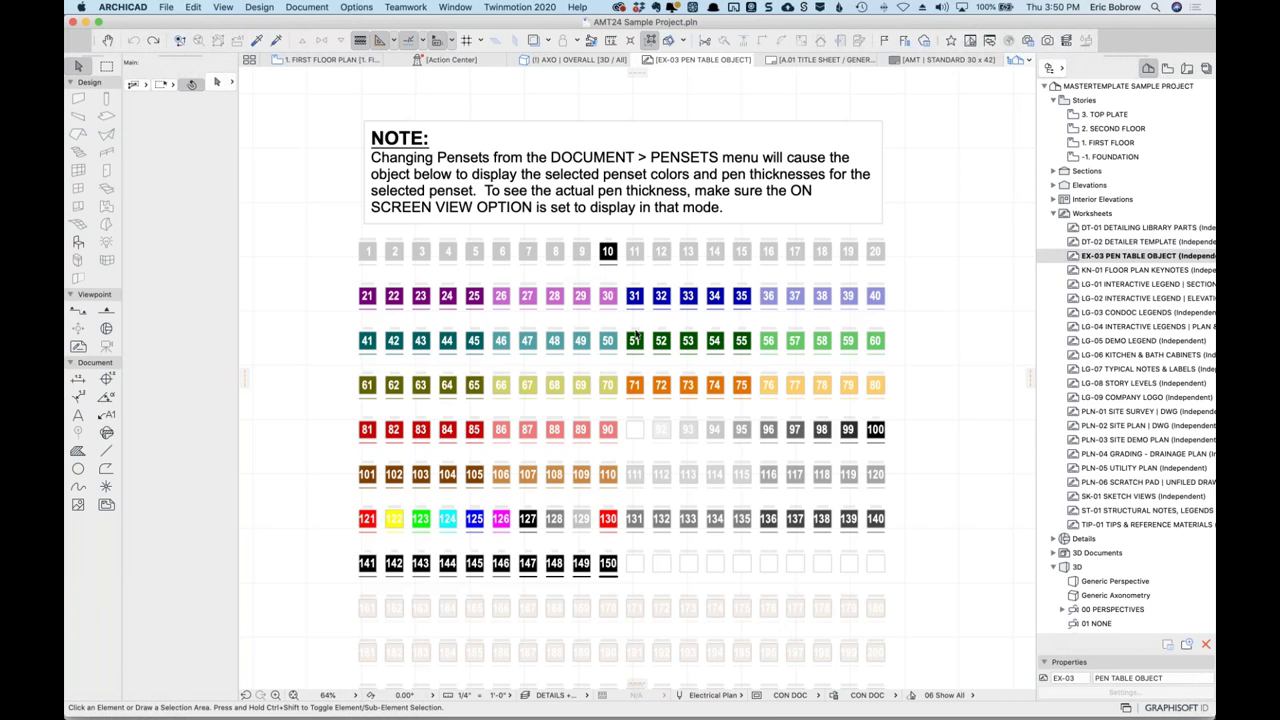
# Switch the active penset to GSNA ARCHICAD View Pens.
pyautogui.click(740, 696)
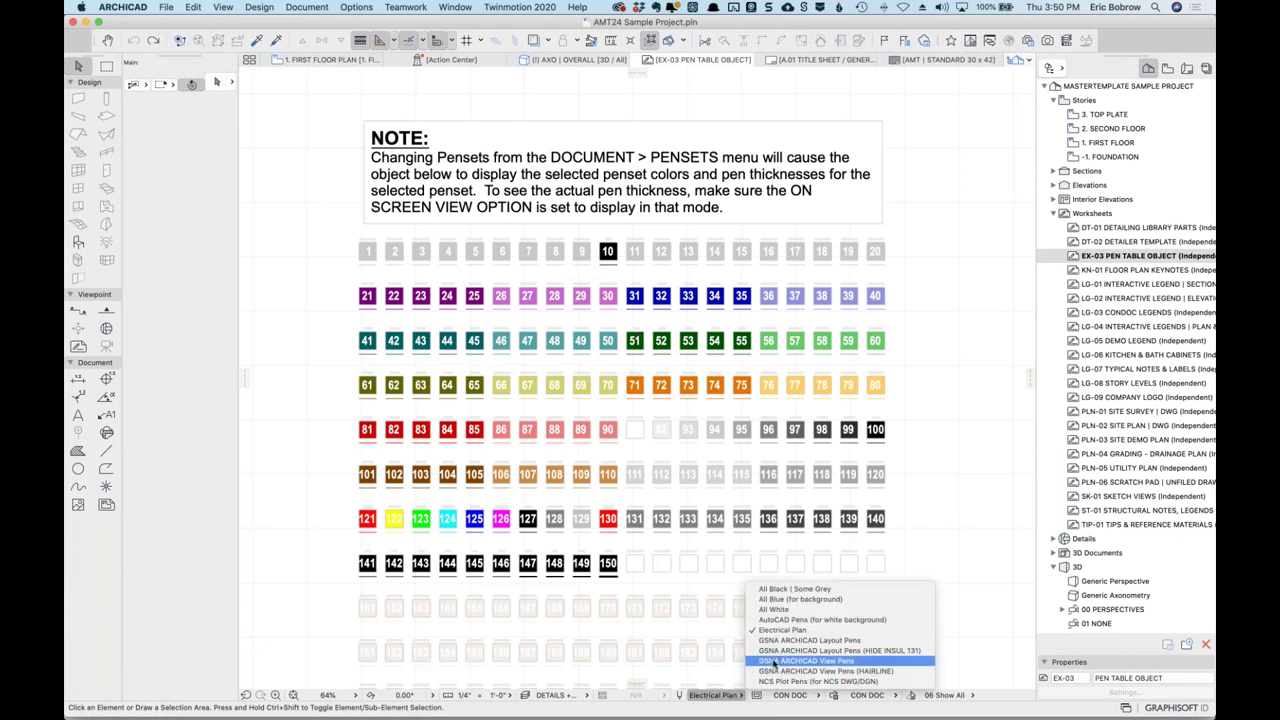
pyautogui.click(773, 661)
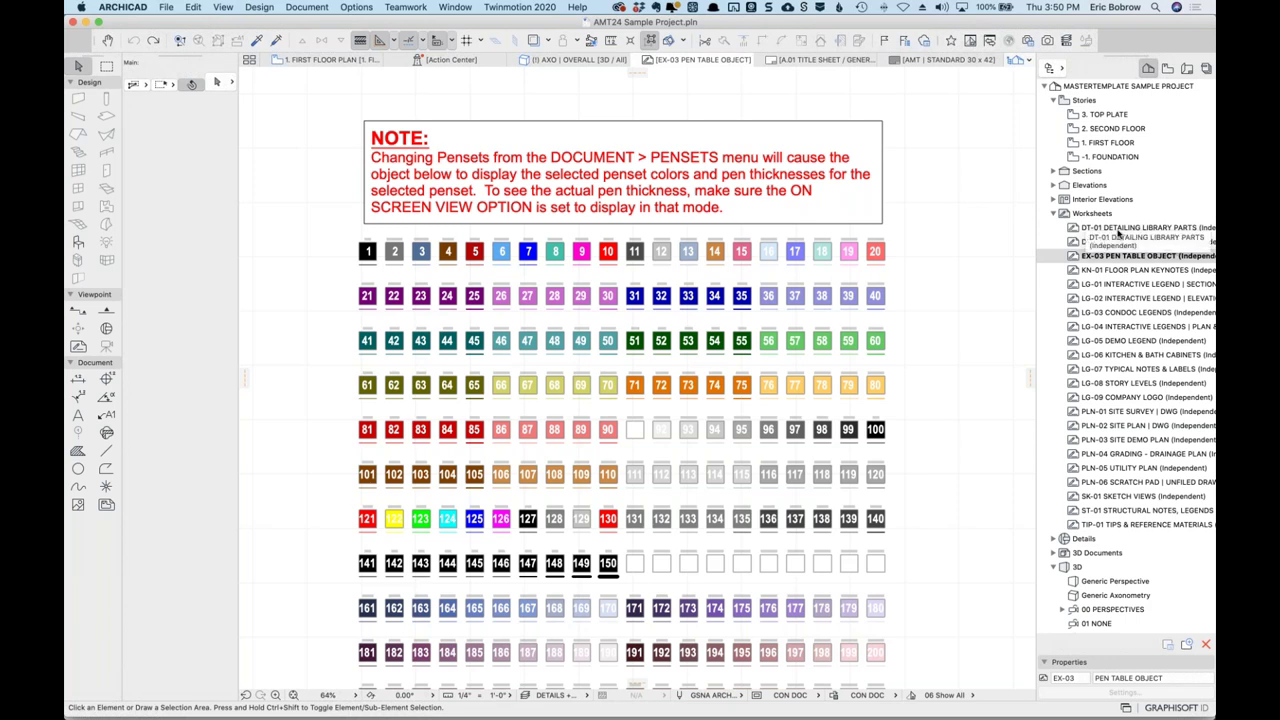
pyautogui.moveTo(1090, 328); pyautogui.dragTo(1075, 345)
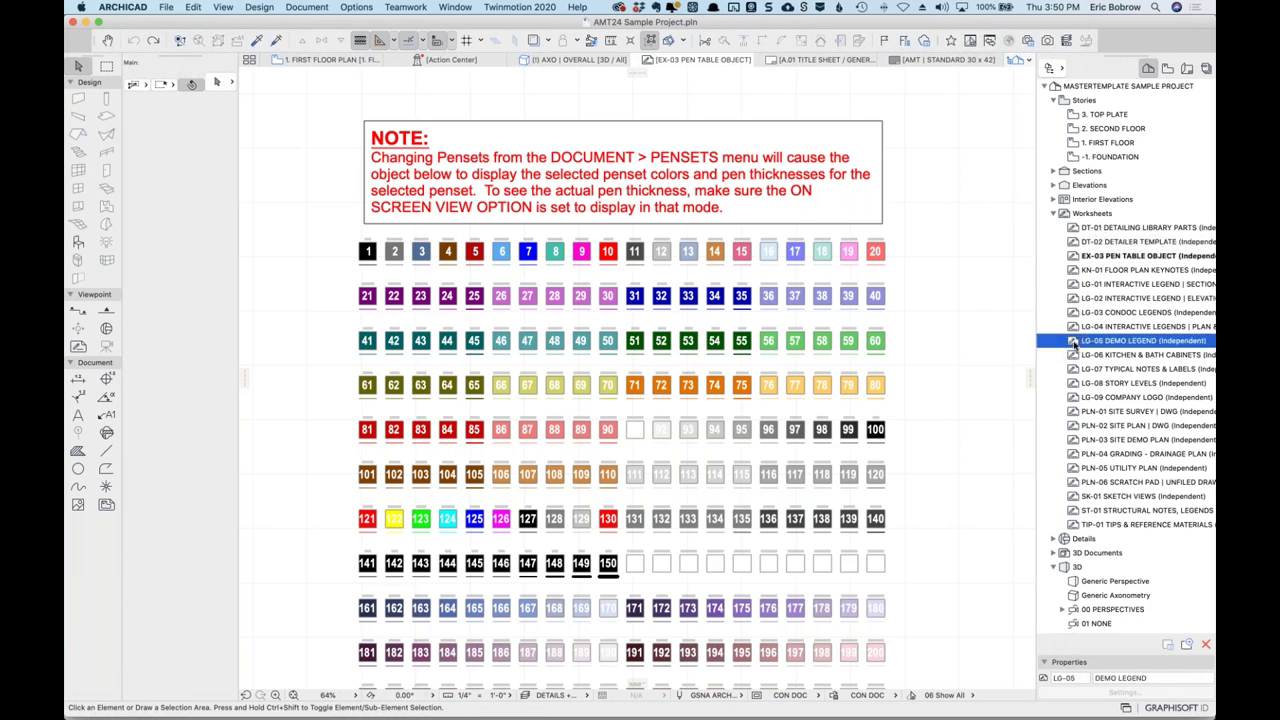
# Open the LG-05 DEMO LEGEND worksheet showing existing, removed and new exterior walls.
pyautogui.doubleClick(1080, 341)
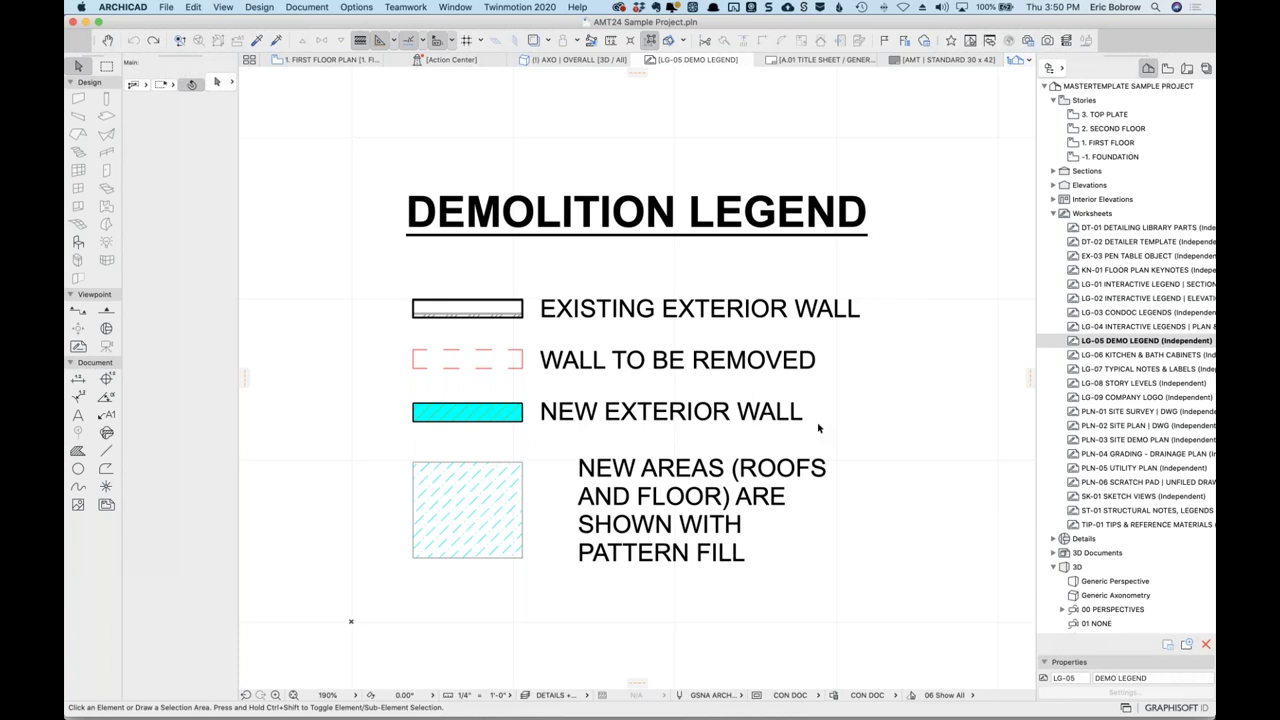
pyautogui.click(1073, 271)
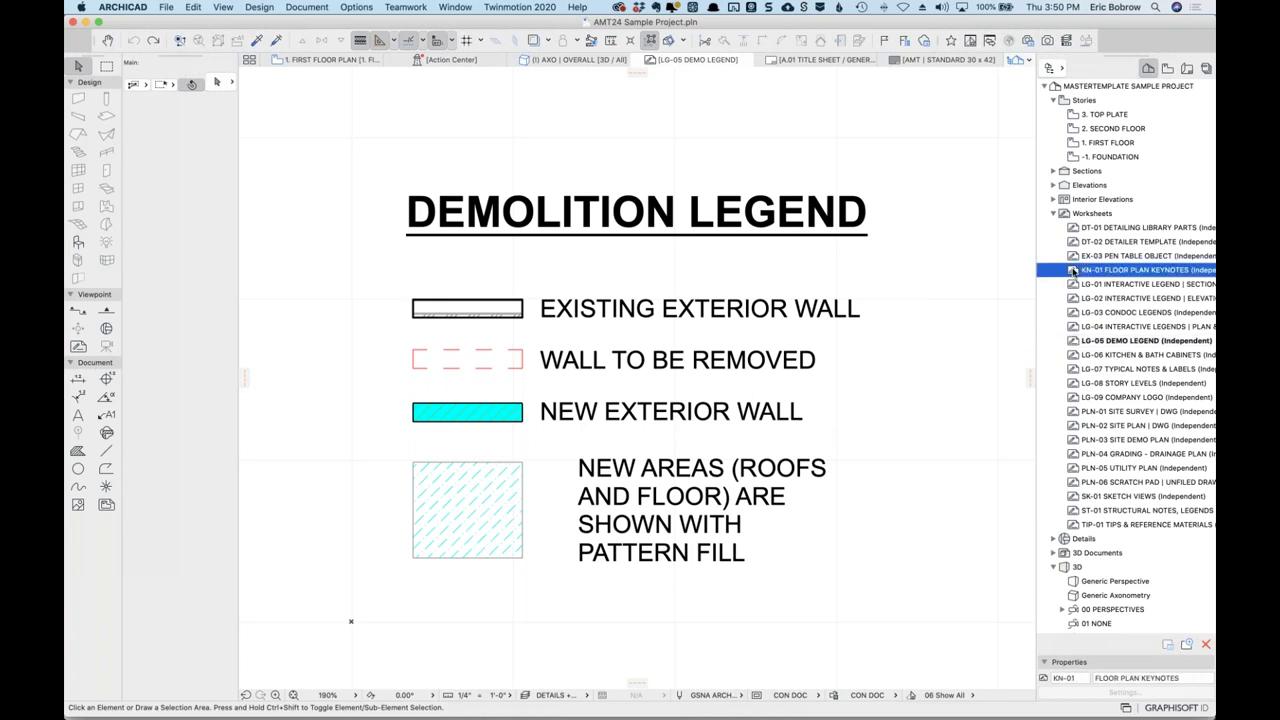
# Open the KN-01 FLOOR PLAN KEYNOTES worksheet and pan to keynote 1.01.
pyautogui.doubleClick(1073, 271)
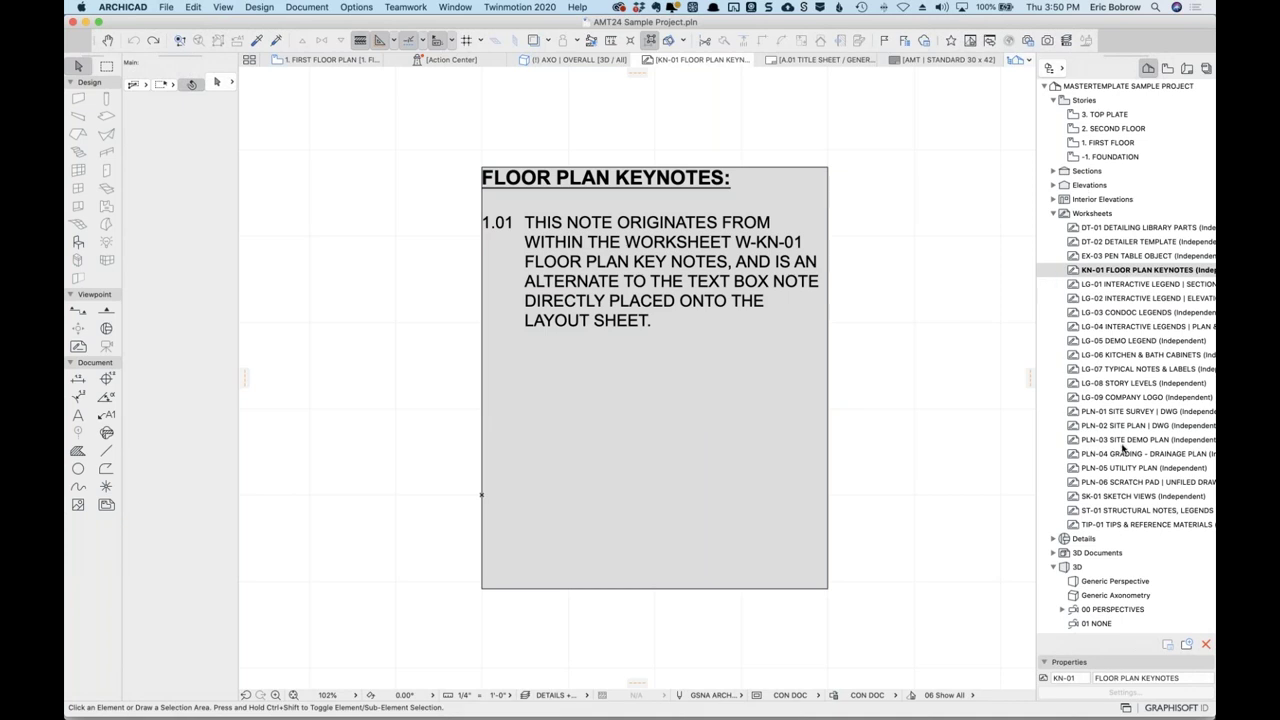
pyautogui.moveTo(1122, 448); pyautogui.dragTo(1116, 425)
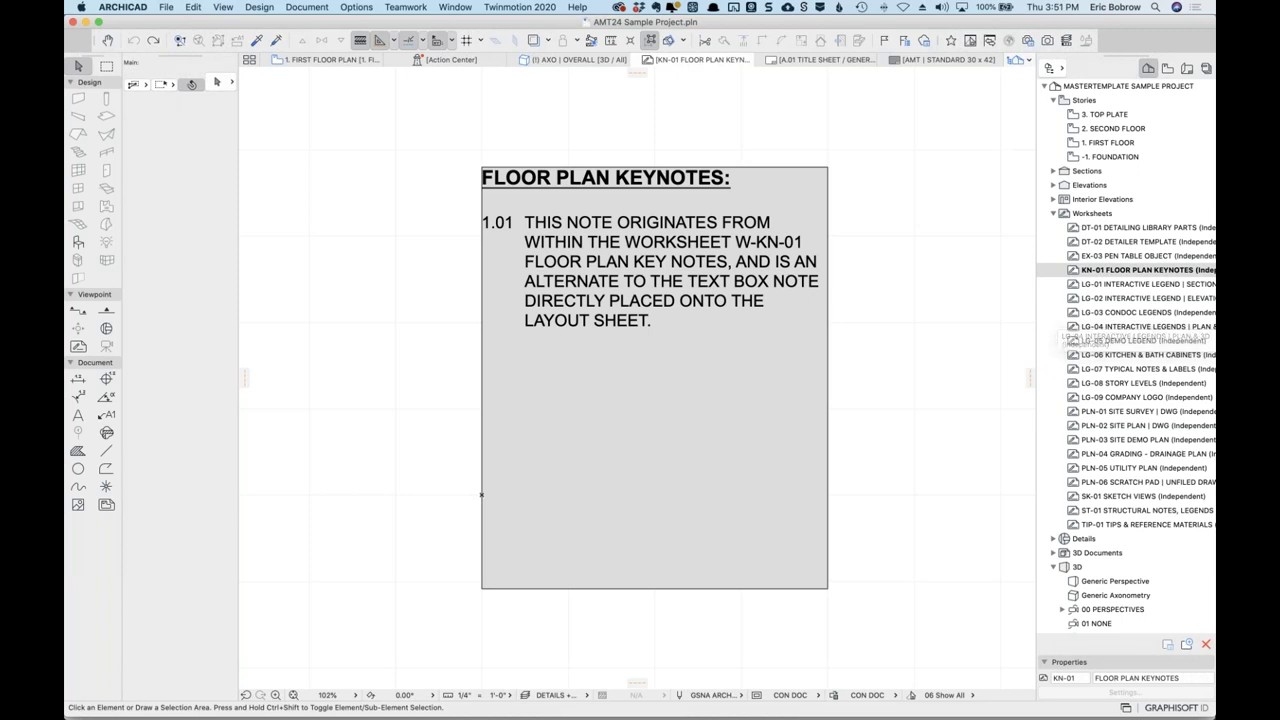
# Switch to Evernote and scroll the ARCHICAD USER – February 2021 note to its QUESTIONS list.
pyautogui.press('super+Tab')
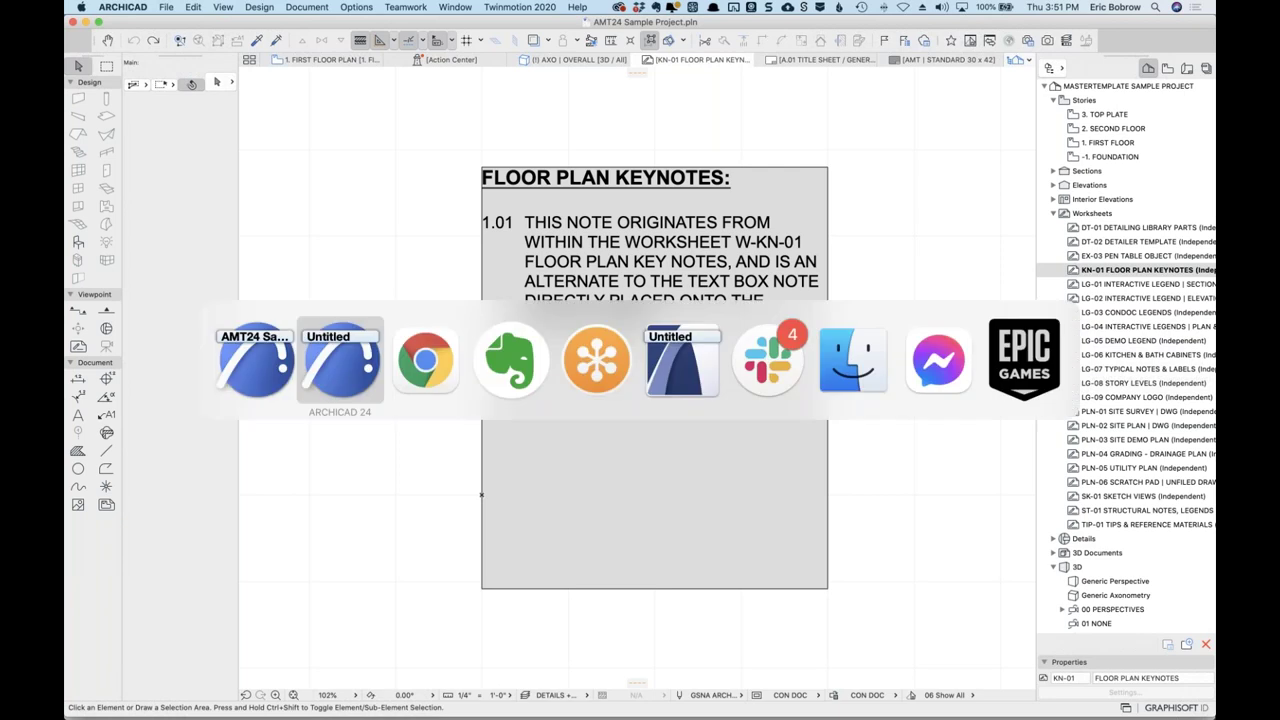
pyautogui.click(493, 374)
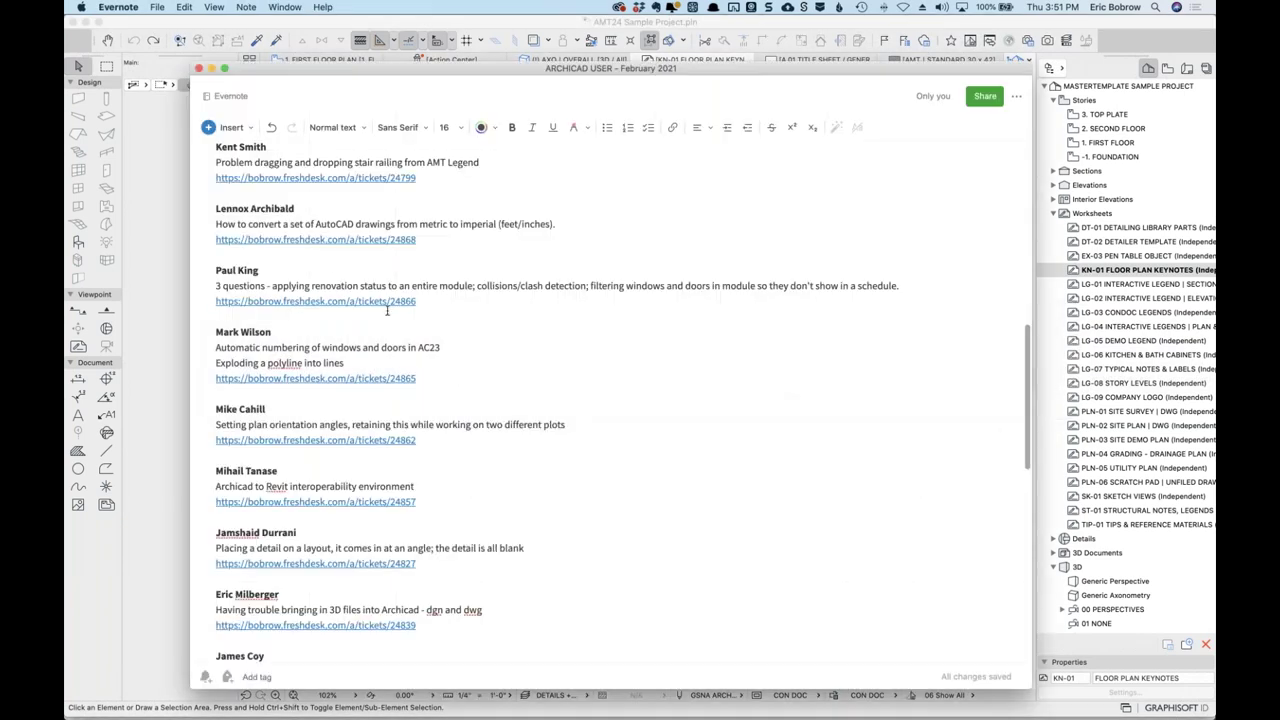
pyautogui.scroll(3, 374, 505)
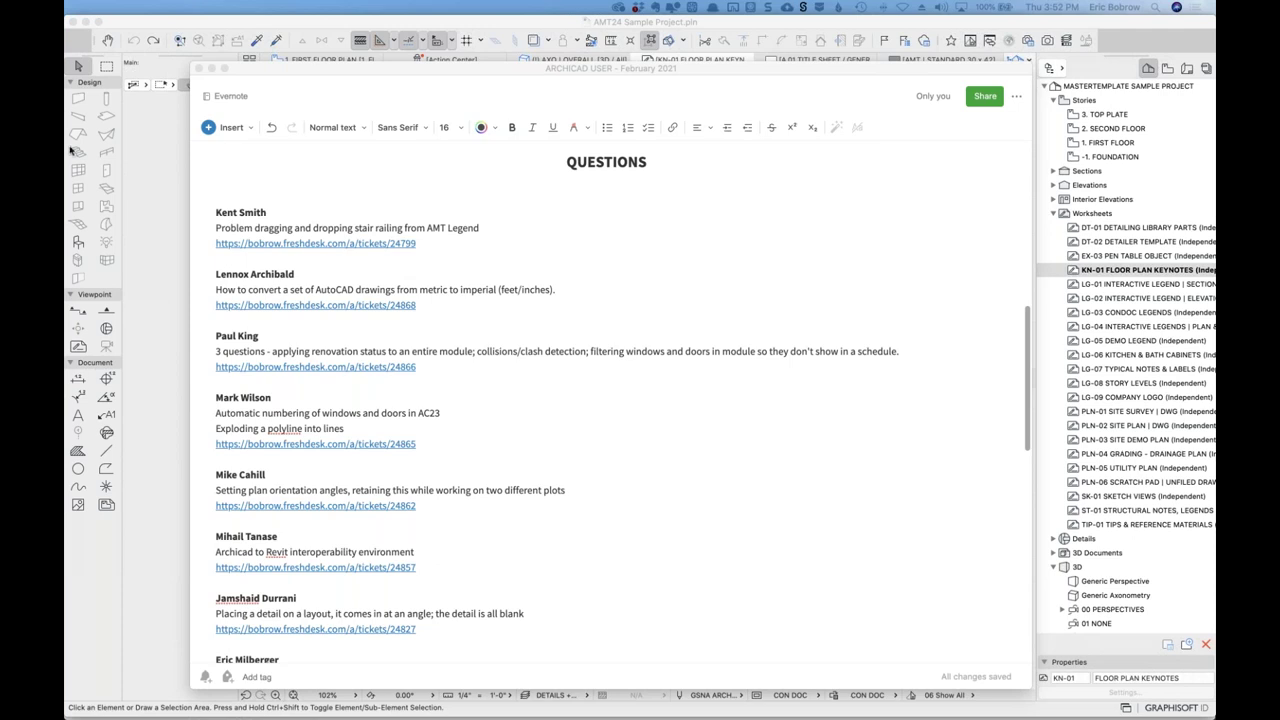
pyautogui.click(455, 443)
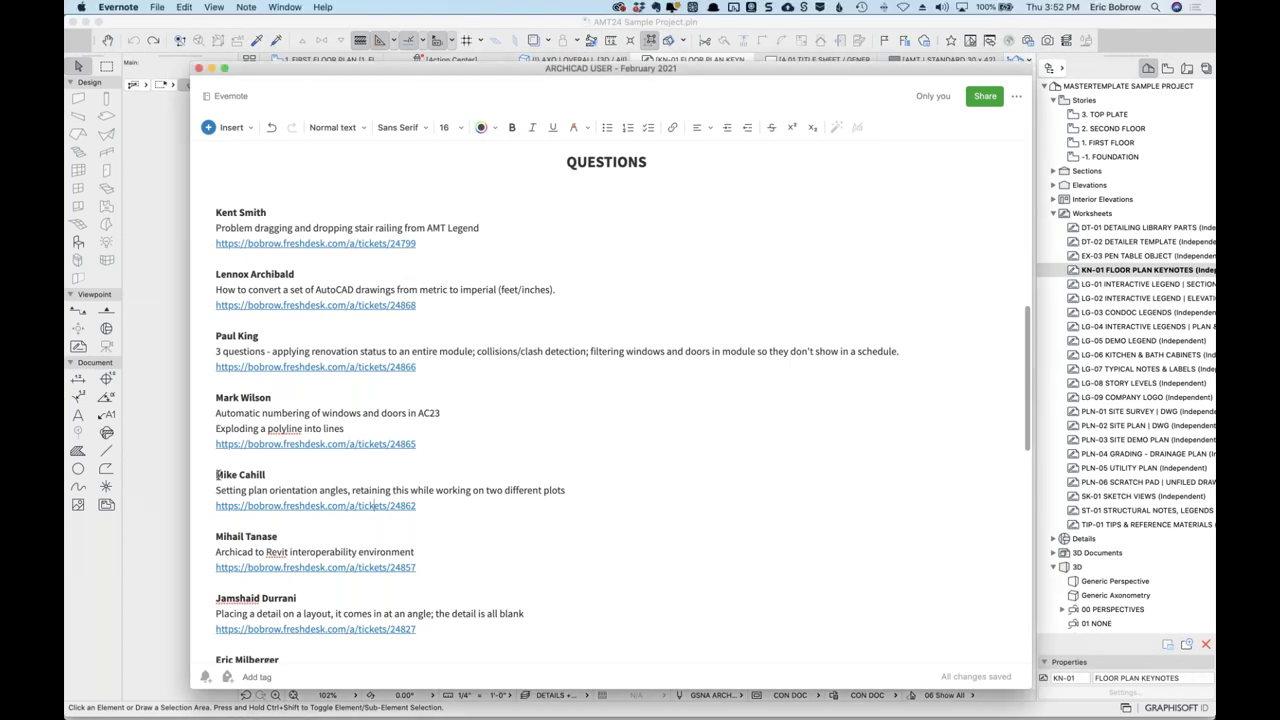
# Move the plan orientation angles question to a new line after the last ticket link.
pyautogui.moveTo(215, 474); pyautogui.dragTo(206, 530)
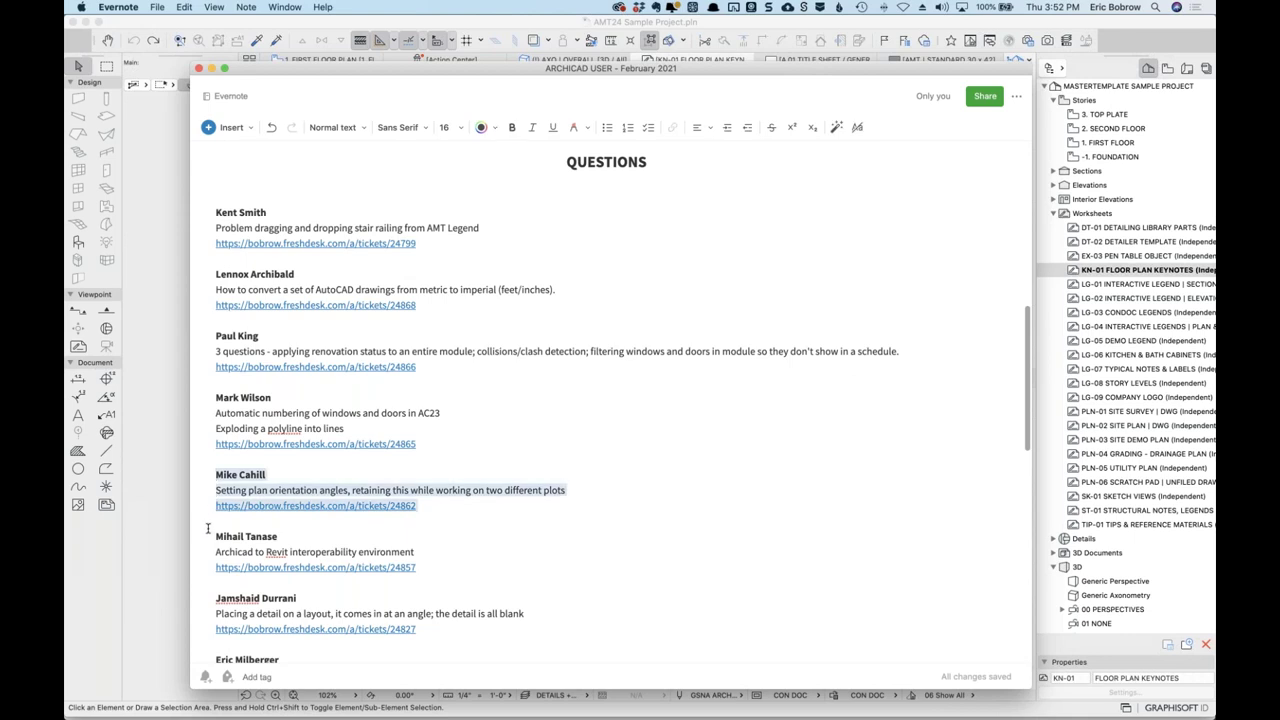
pyautogui.press('super+x')
pyautogui.scroll(-10, 445, 517)
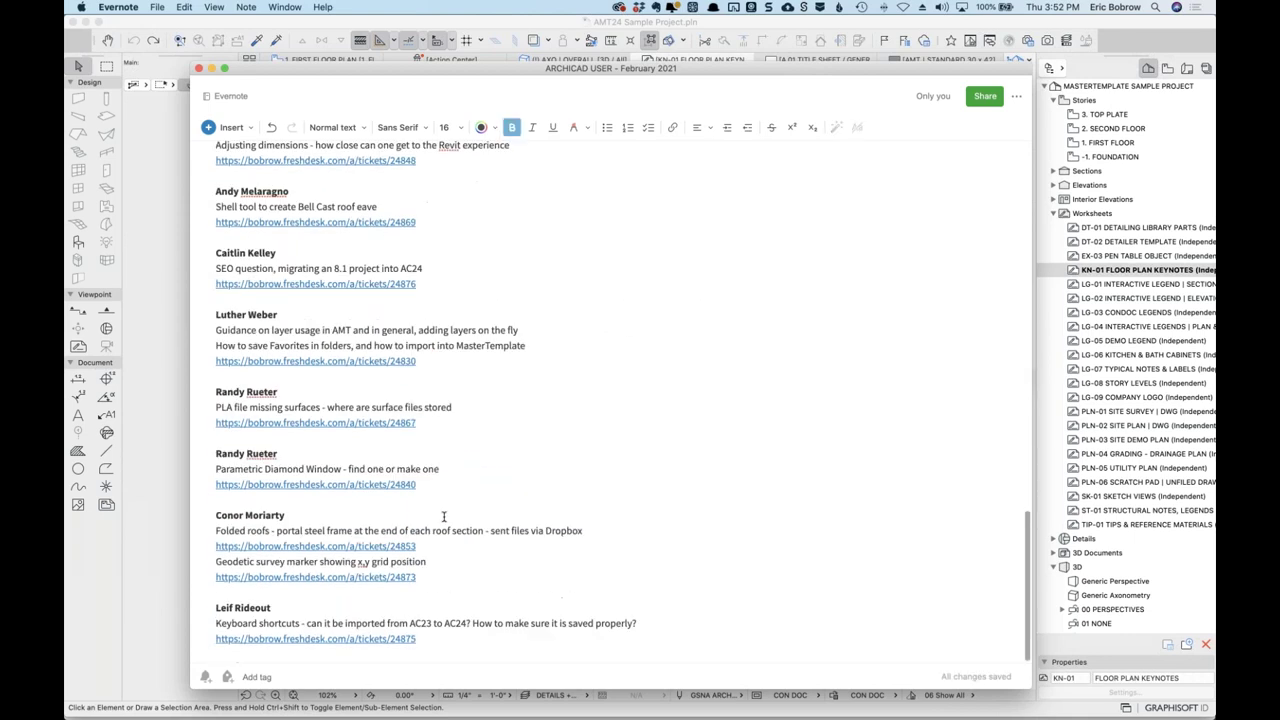
pyautogui.click(455, 637)
pyautogui.press('Return')
pyautogui.press('super+v')
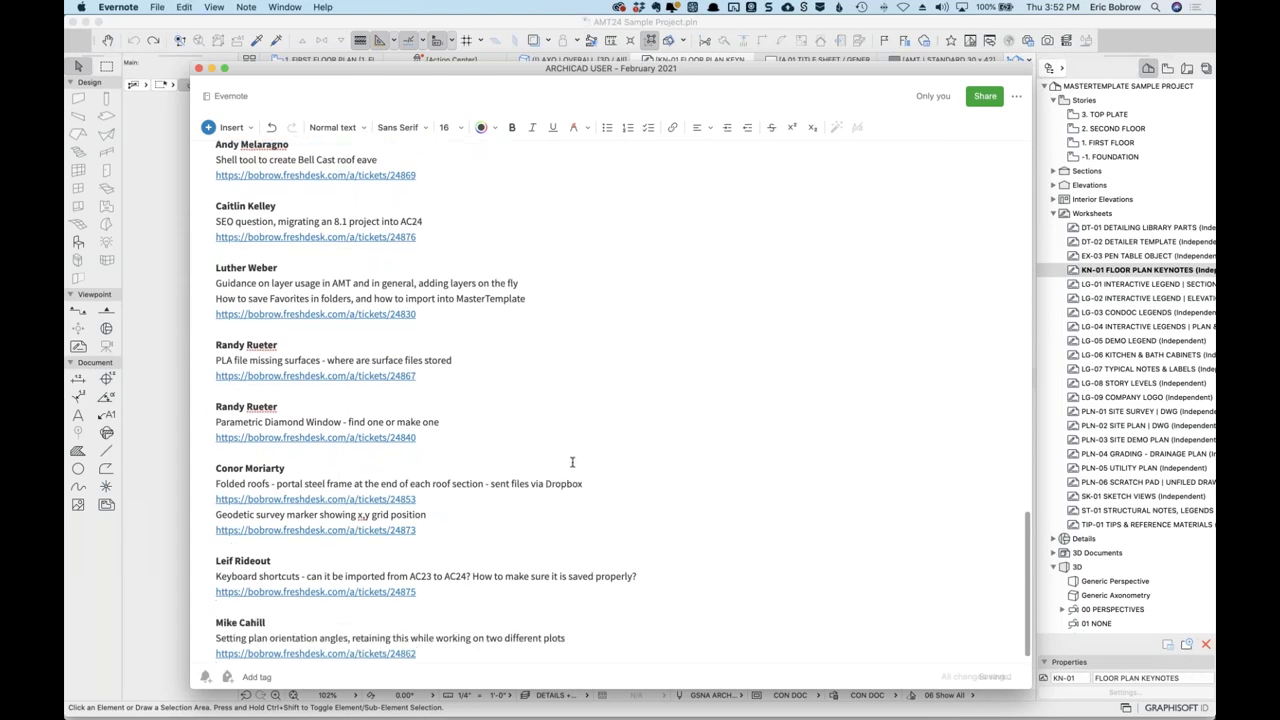
# Review the reordered QUESTIONS list, then close the note window with Cmd+W.
pyautogui.scroll(8, 574, 464)
pyautogui.scroll(5, 574, 464)
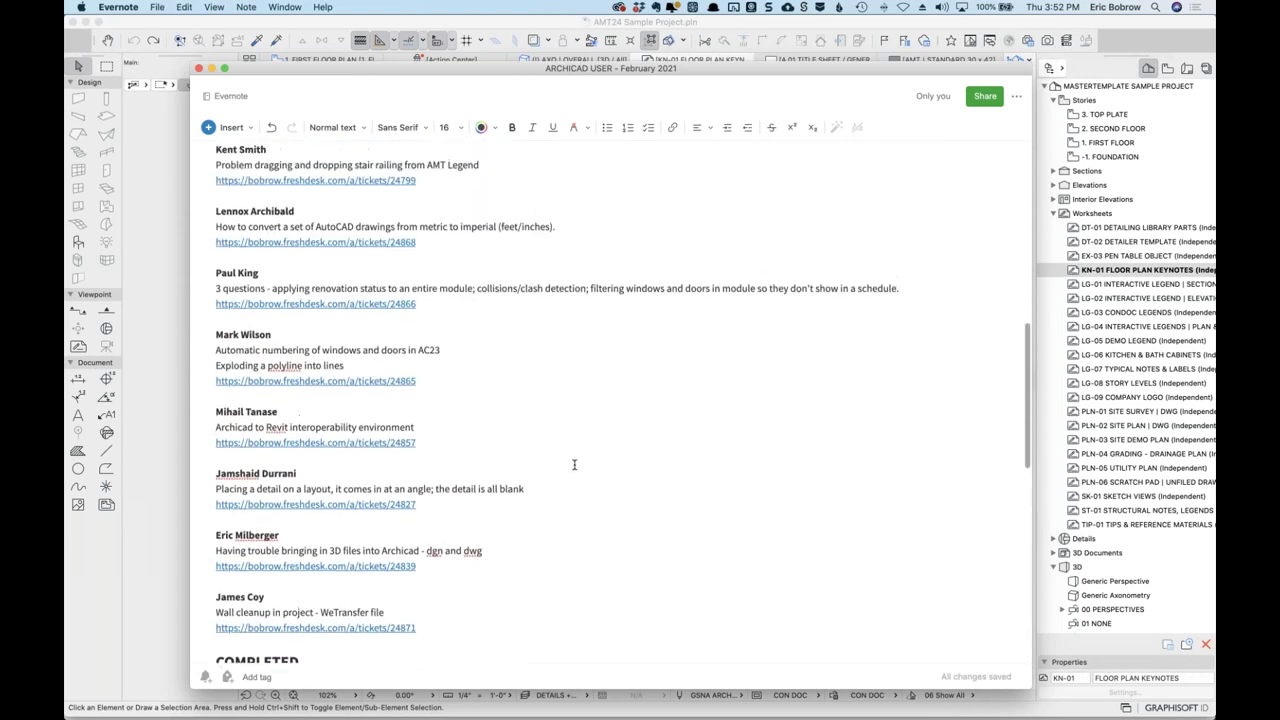
pyautogui.scroll(1, 574, 464)
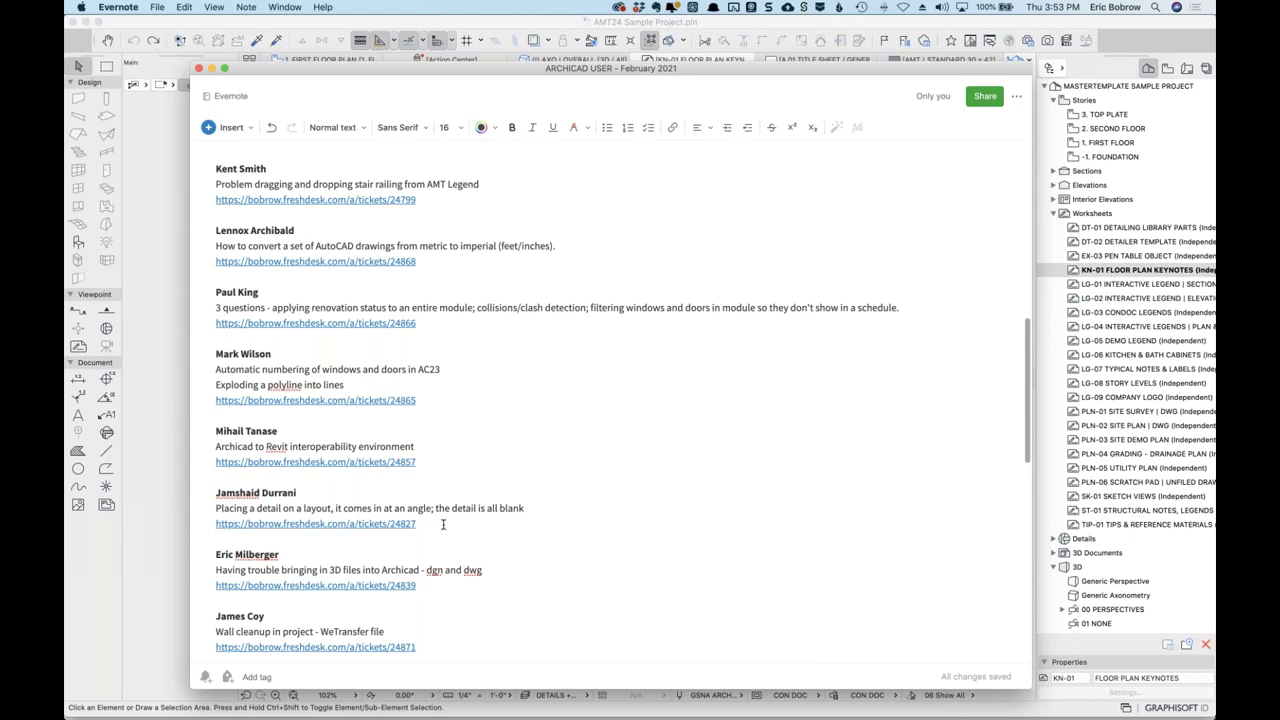
pyautogui.scroll(-1, 443, 524)
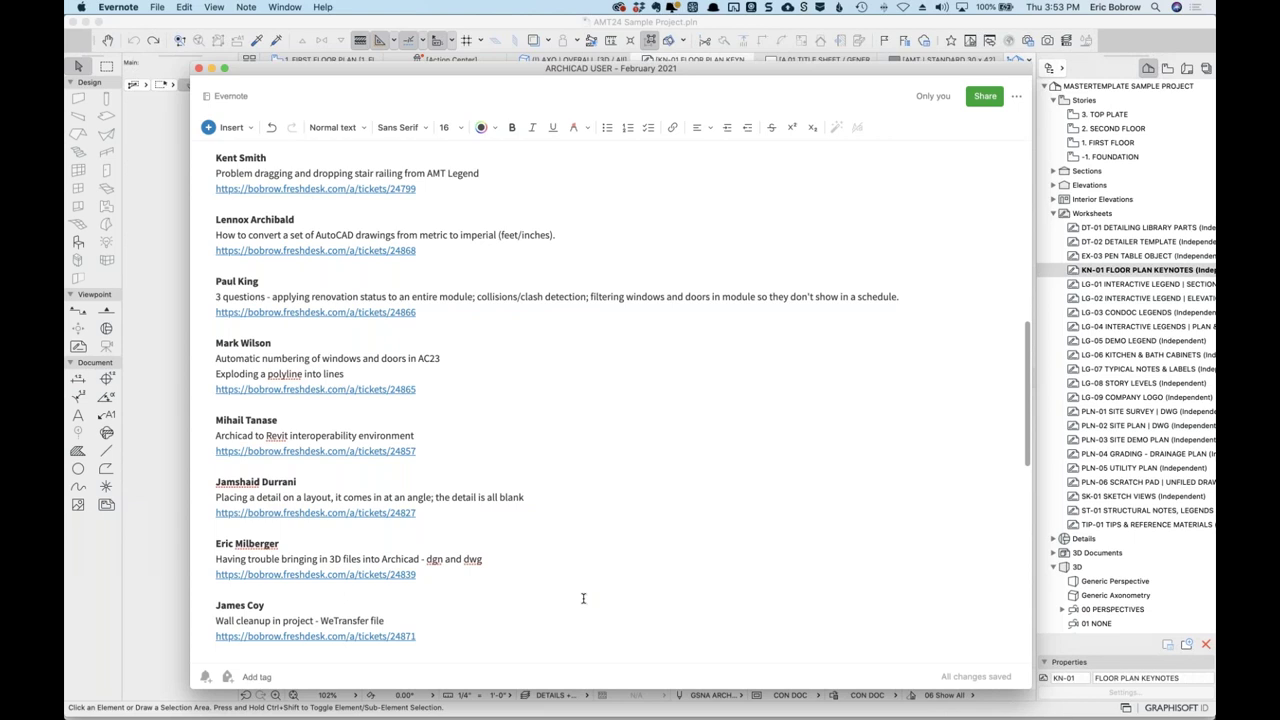
pyautogui.scroll(-1, 583, 598)
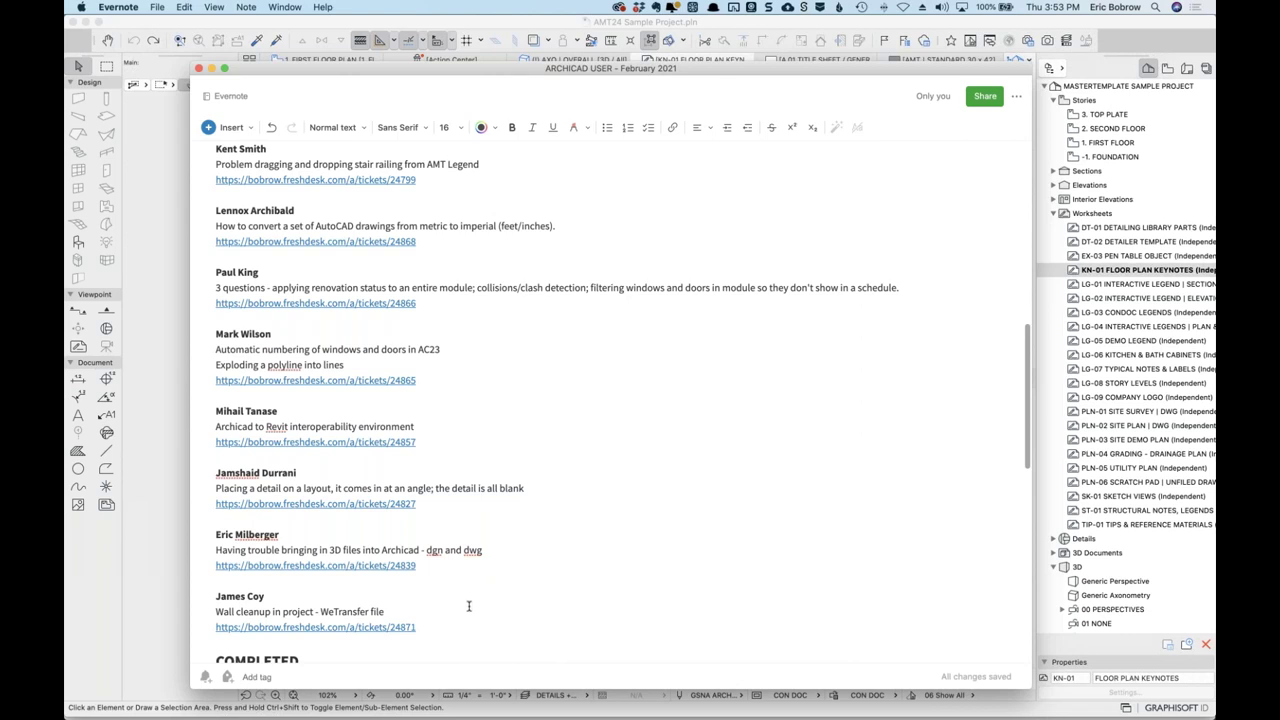
pyautogui.scroll(1, 468, 607)
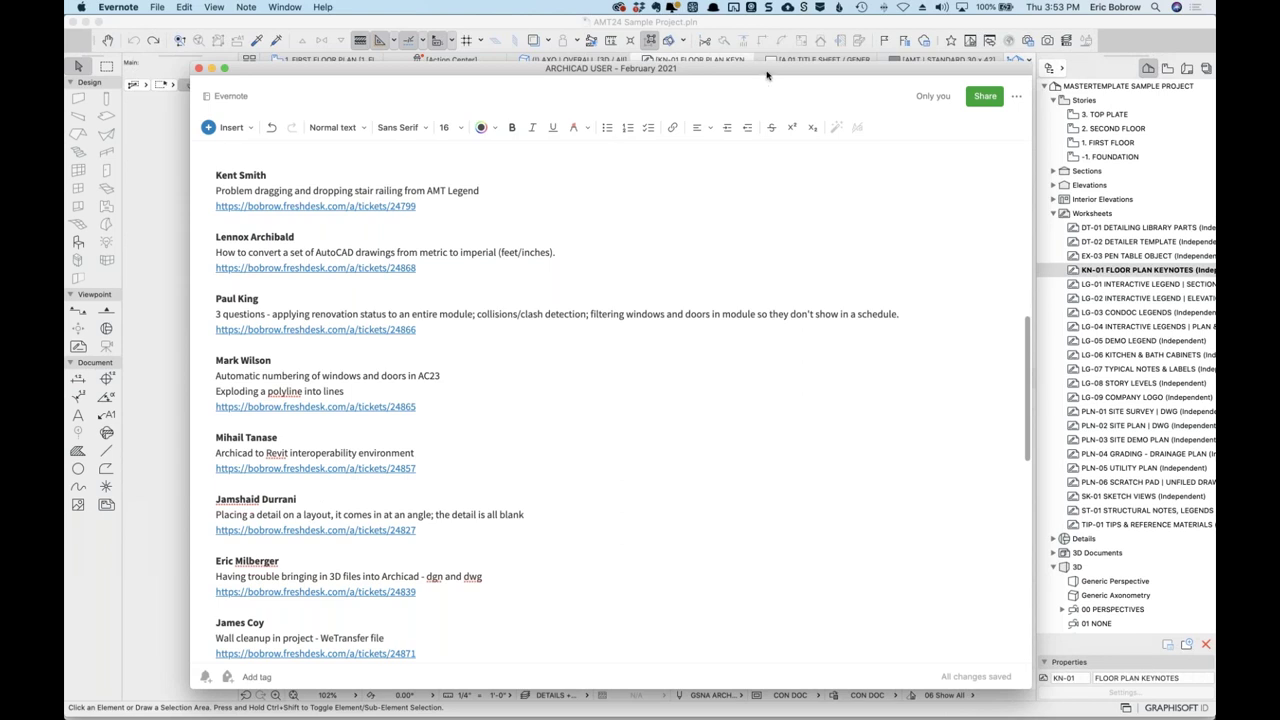
pyautogui.press('super+w')
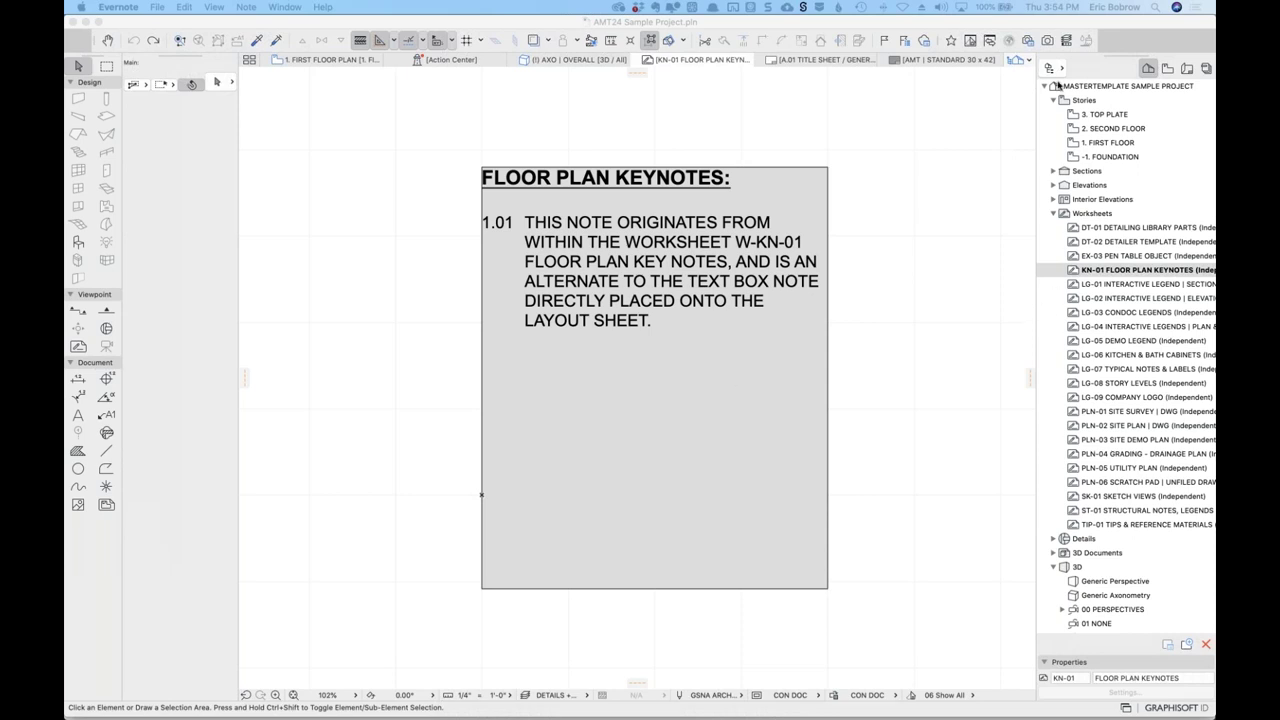
pyautogui.press('super+Tab')
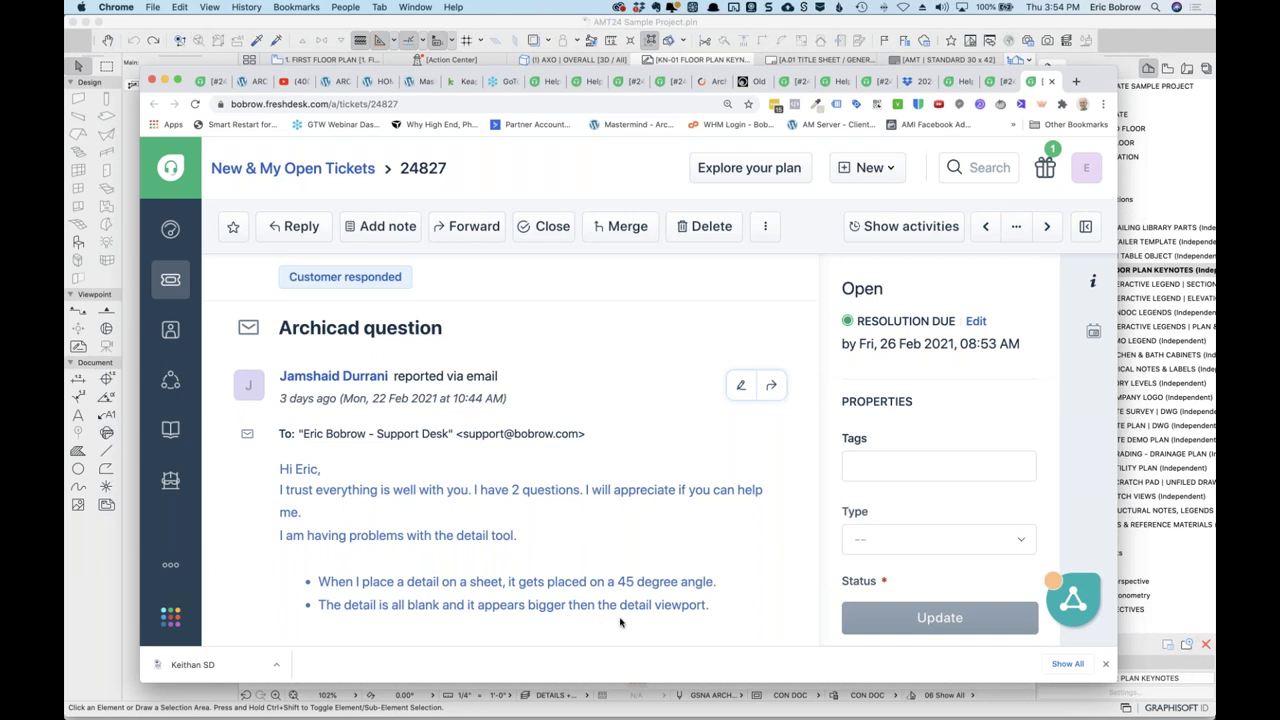
pyautogui.scroll(-10, 621, 622)
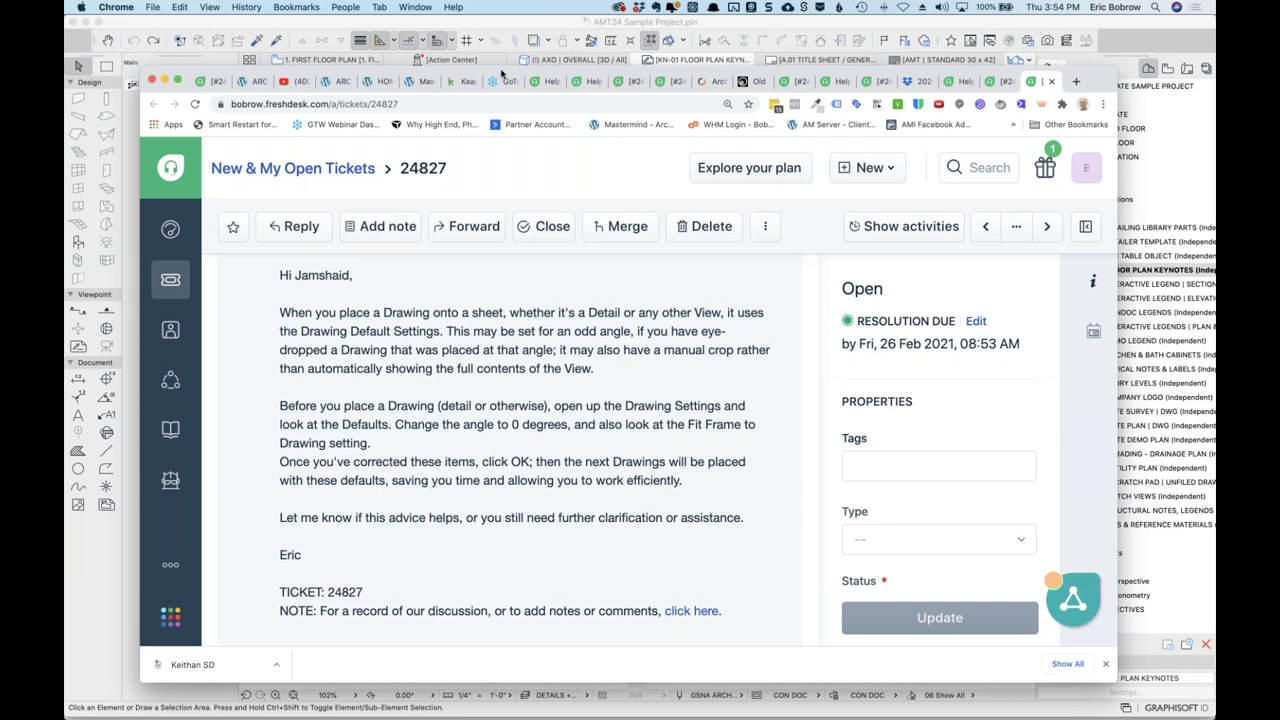
pyautogui.press('super+m')
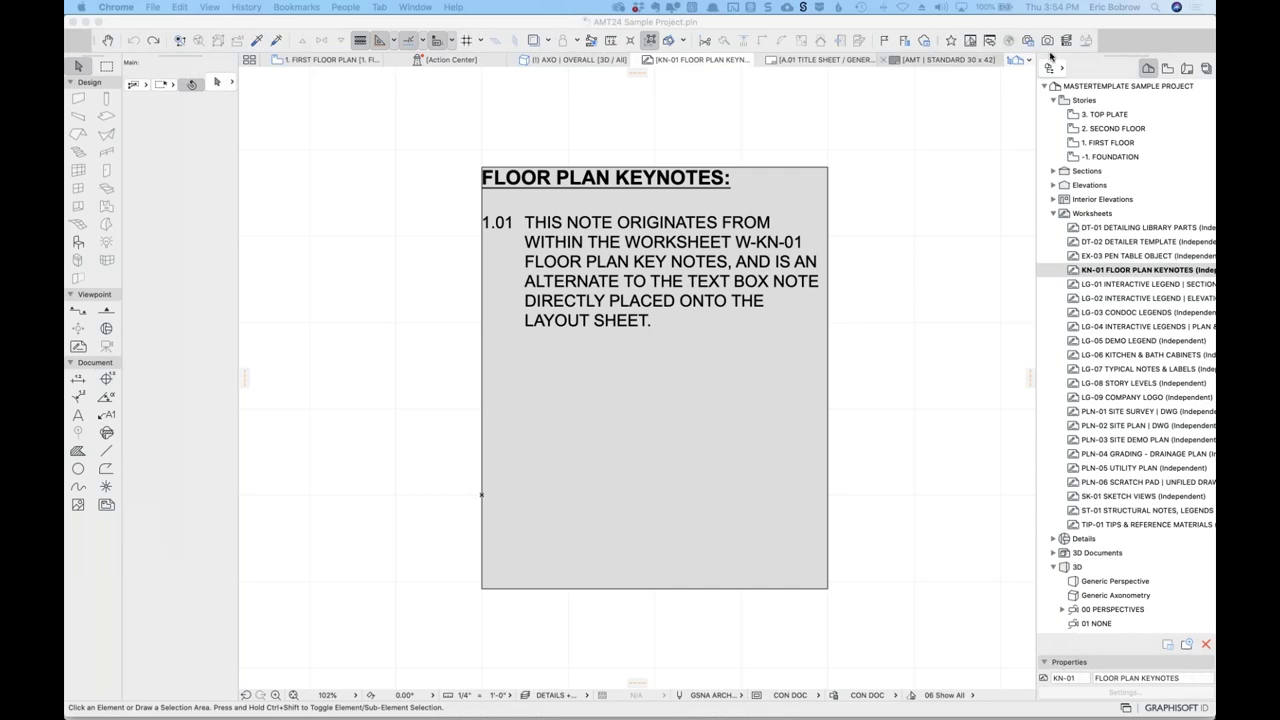
# Open the A.14 ARCHITECTURAL DETAILS layout from the Layout Book and zoom to fit it.
pyautogui.click(1188, 69)
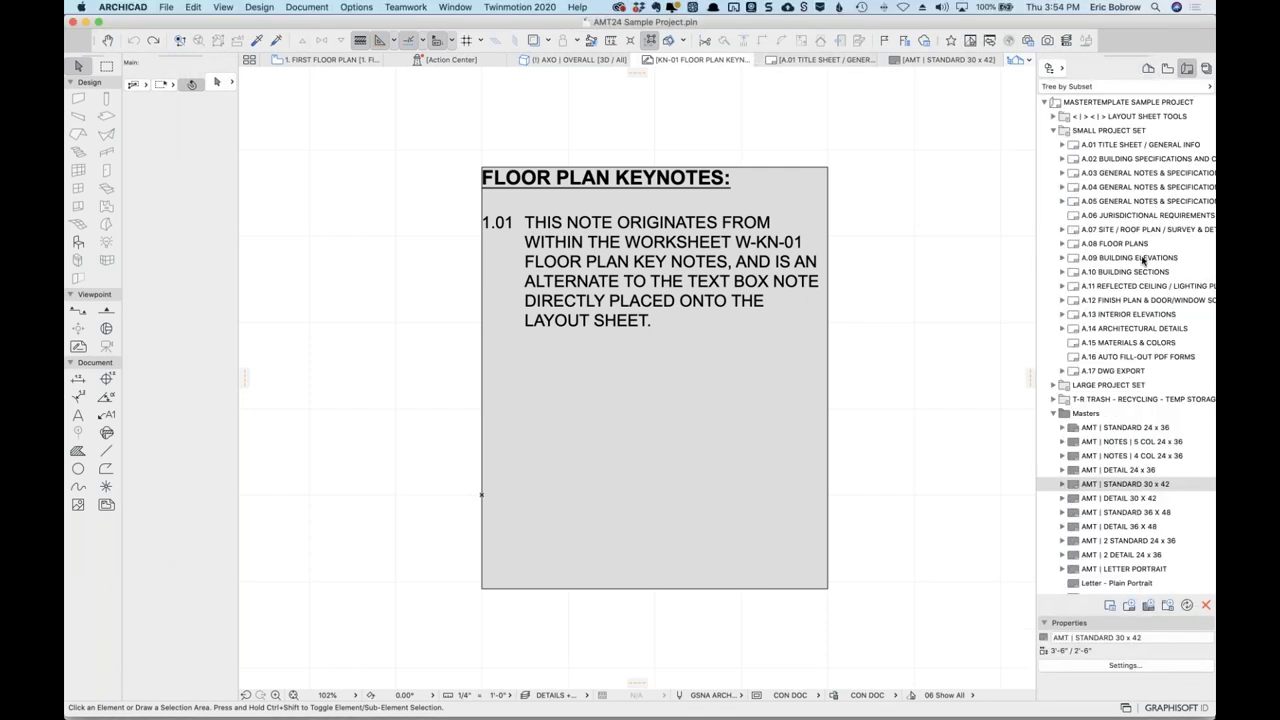
pyautogui.click(1071, 330)
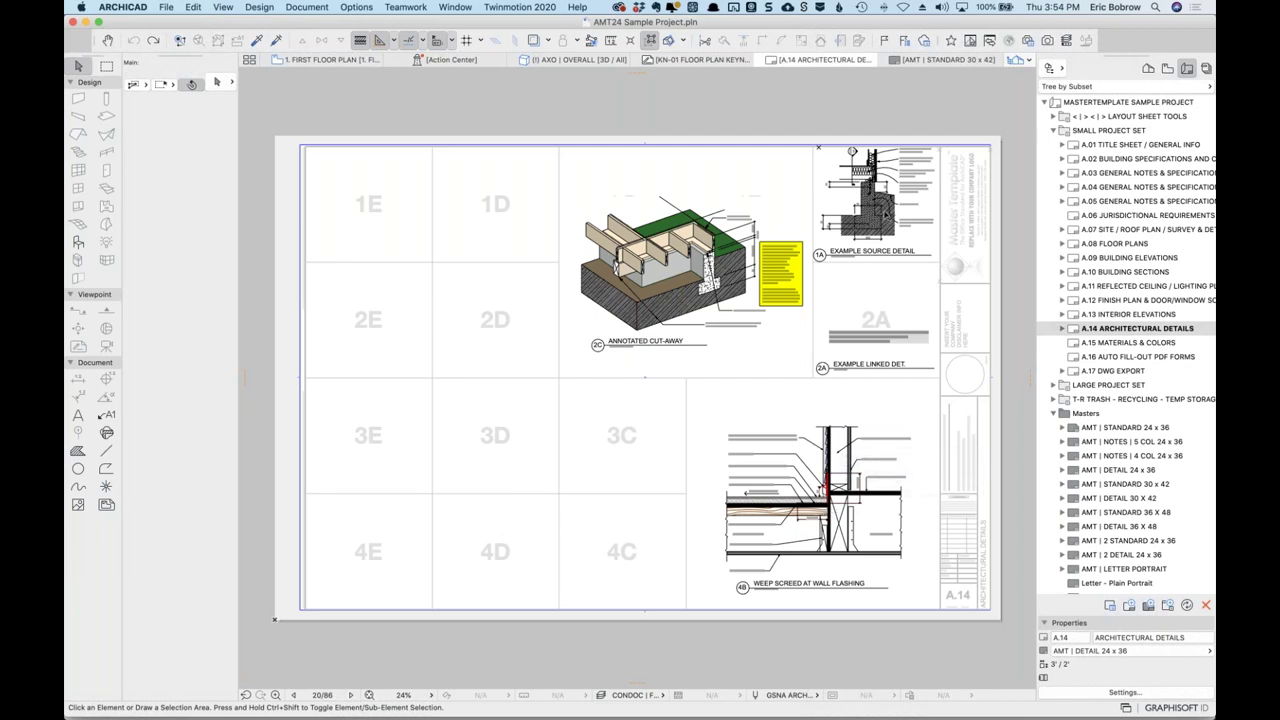
pyautogui.scroll(3, 876, 204)
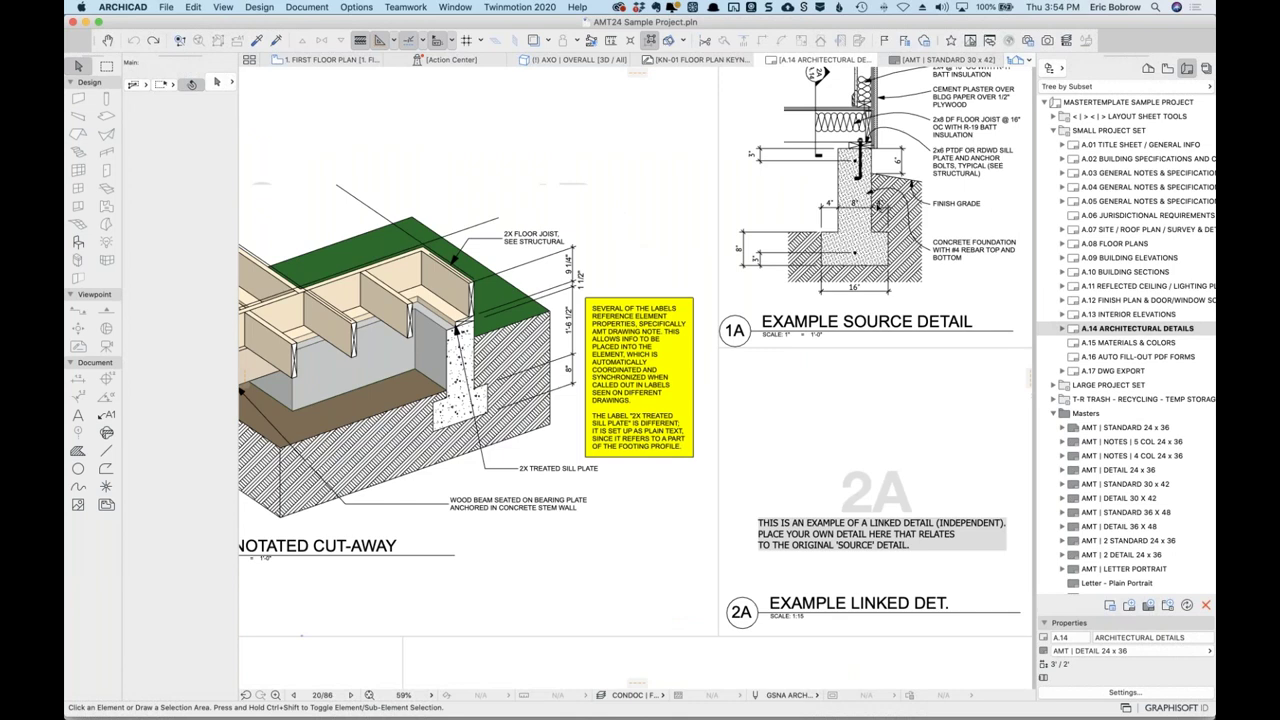
pyautogui.scroll(-5, 876, 204)
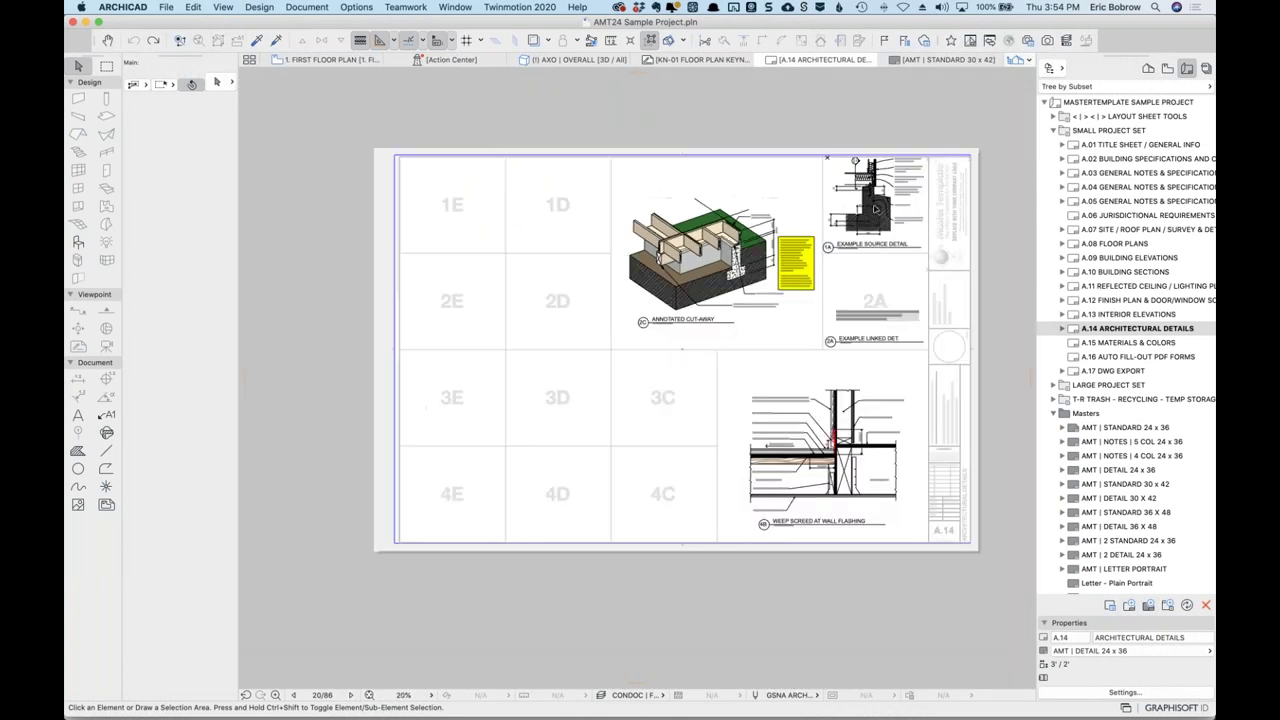
pyautogui.scroll(1, 876, 208)
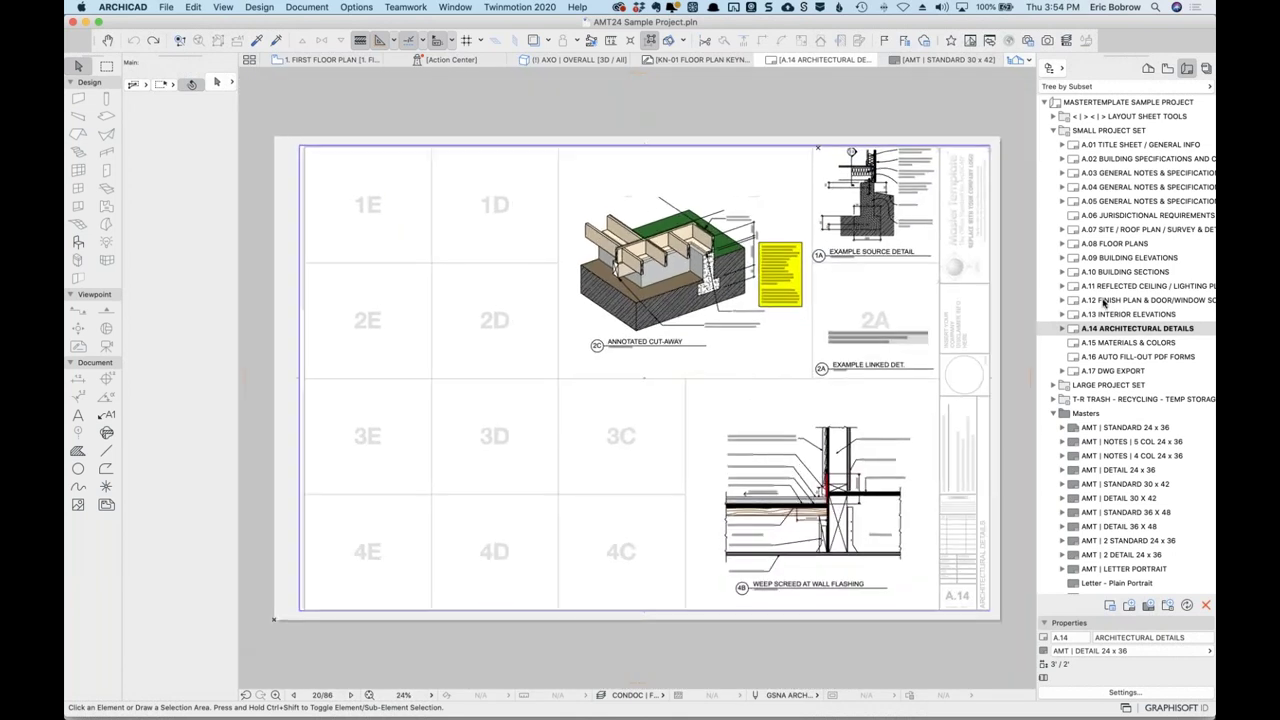
# Drag the D-00 foundation detail from the View Map's Detail Drawings folder onto layout A.14.
pyautogui.click(1167, 68)
pyautogui.scroll(-10, 1143, 393)
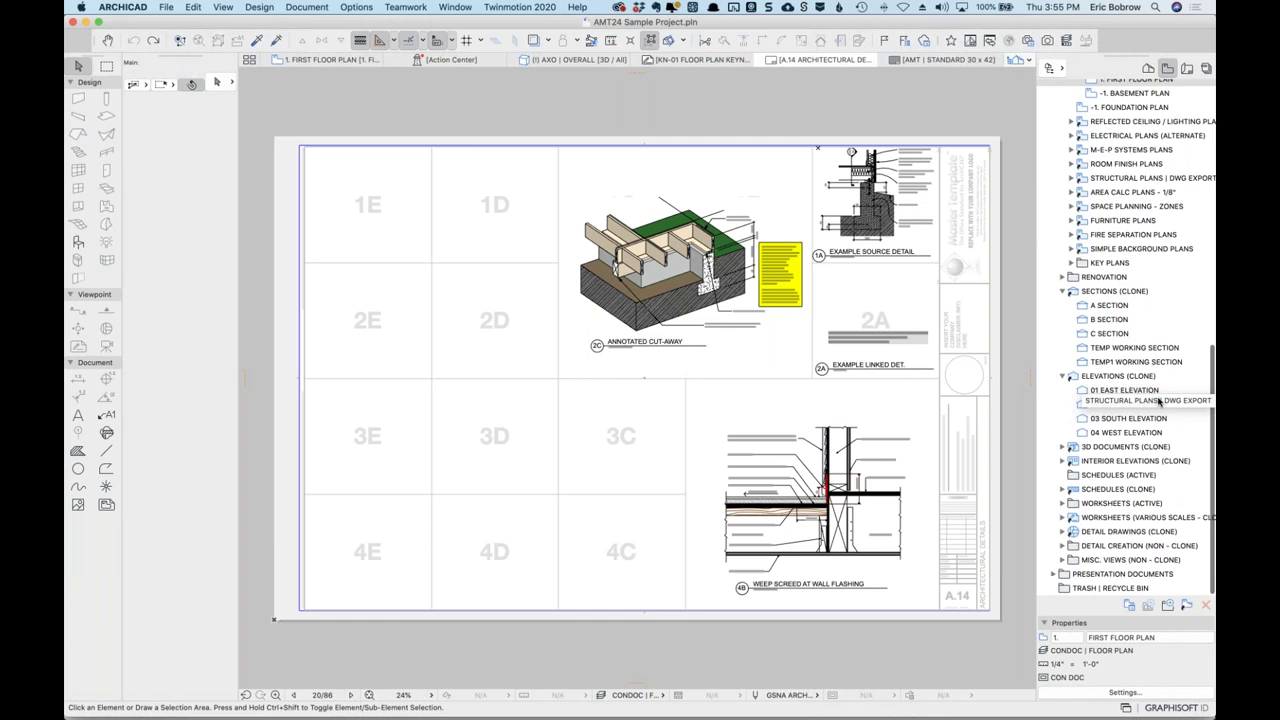
pyautogui.click(1062, 531)
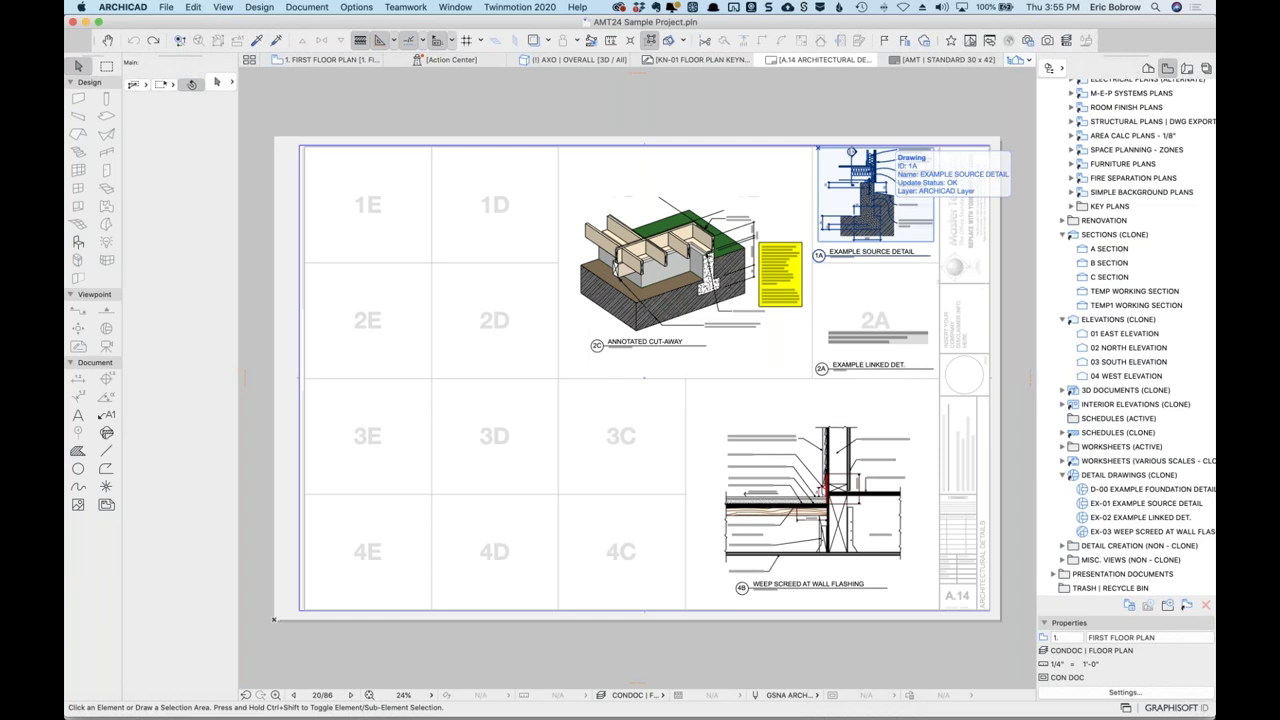
pyautogui.moveTo(1083, 490)
pyautogui.mouseDown()
pyautogui.moveTo(486, 443)
pyautogui.moveTo(493, 425)
pyautogui.mouseUp()
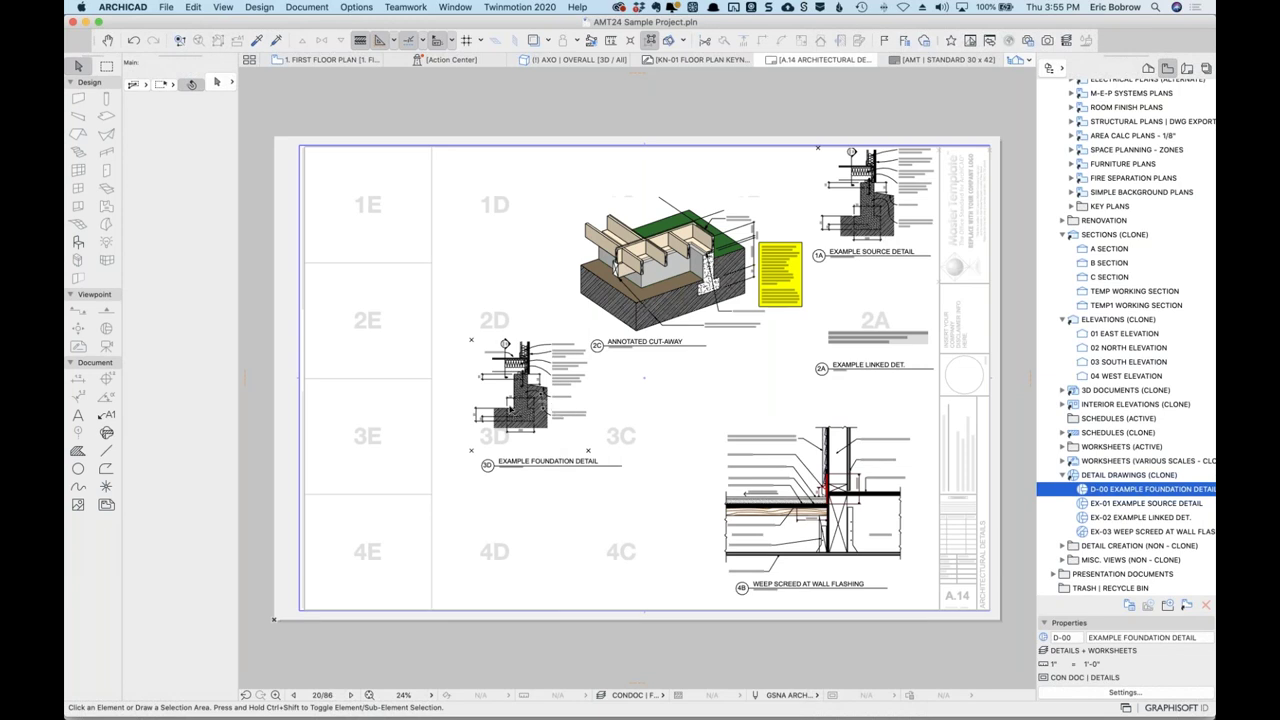
# Delete the test-placed foundation detail and open the A.07 site plan layout.
pyautogui.click(522, 414)
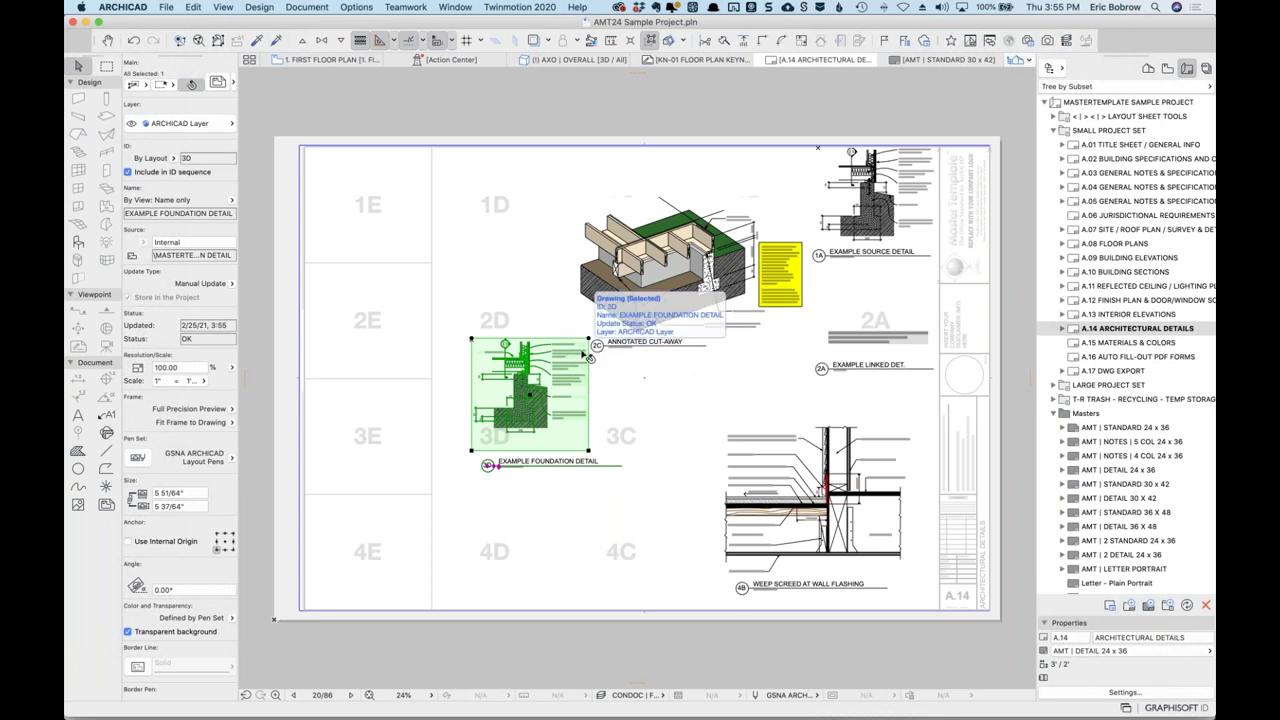
pyautogui.press('Delete')
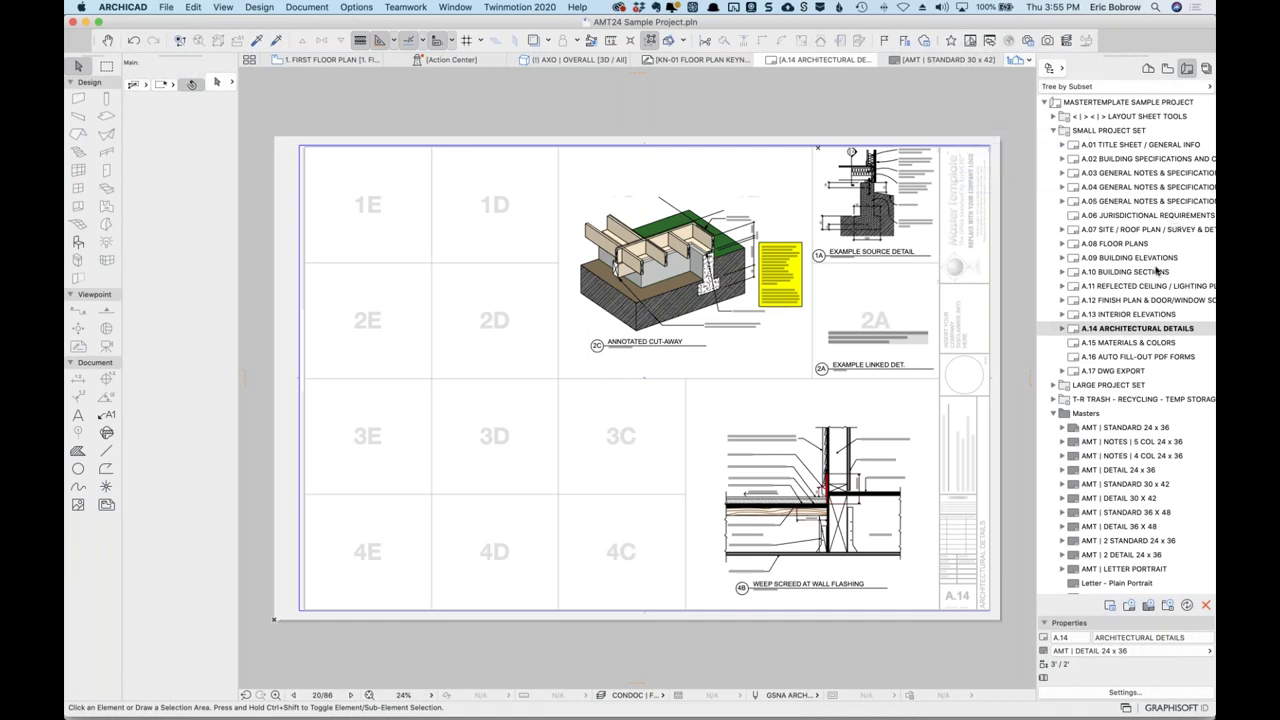
pyautogui.doubleClick(1074, 232)
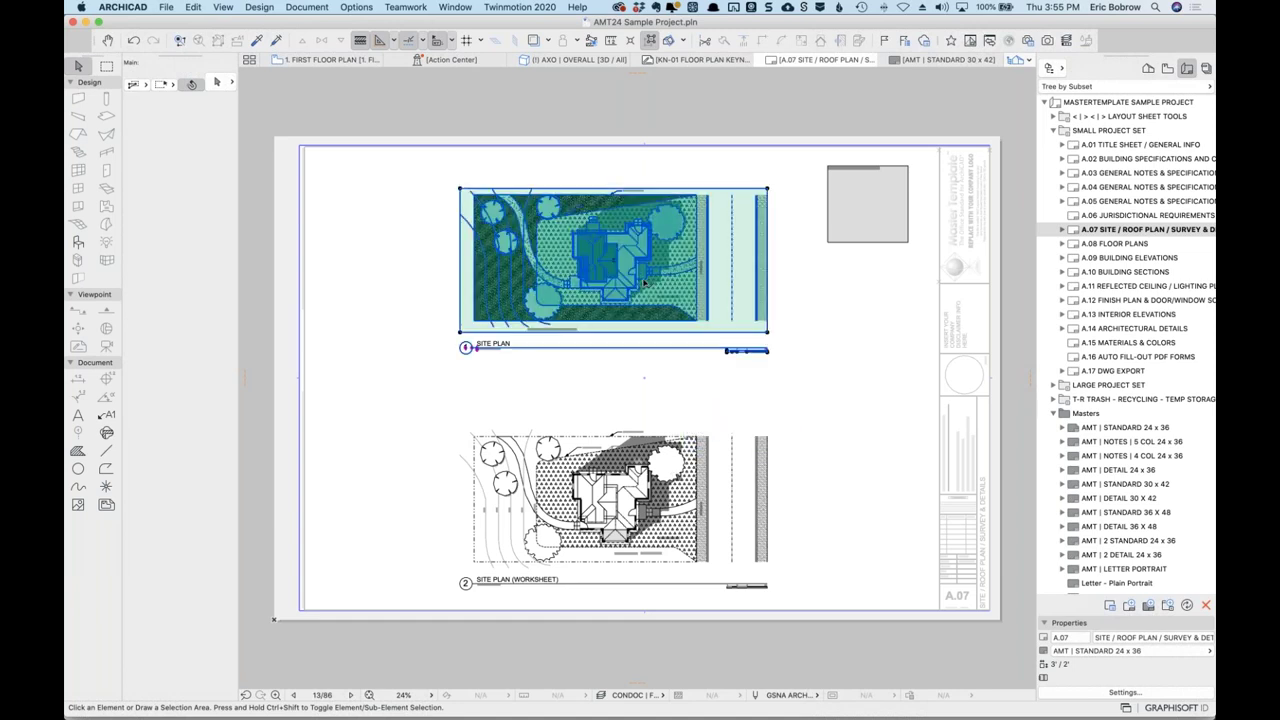
# Rotate the upper Site Plan drawing 30° about its corner.
pyautogui.click(513, 288)
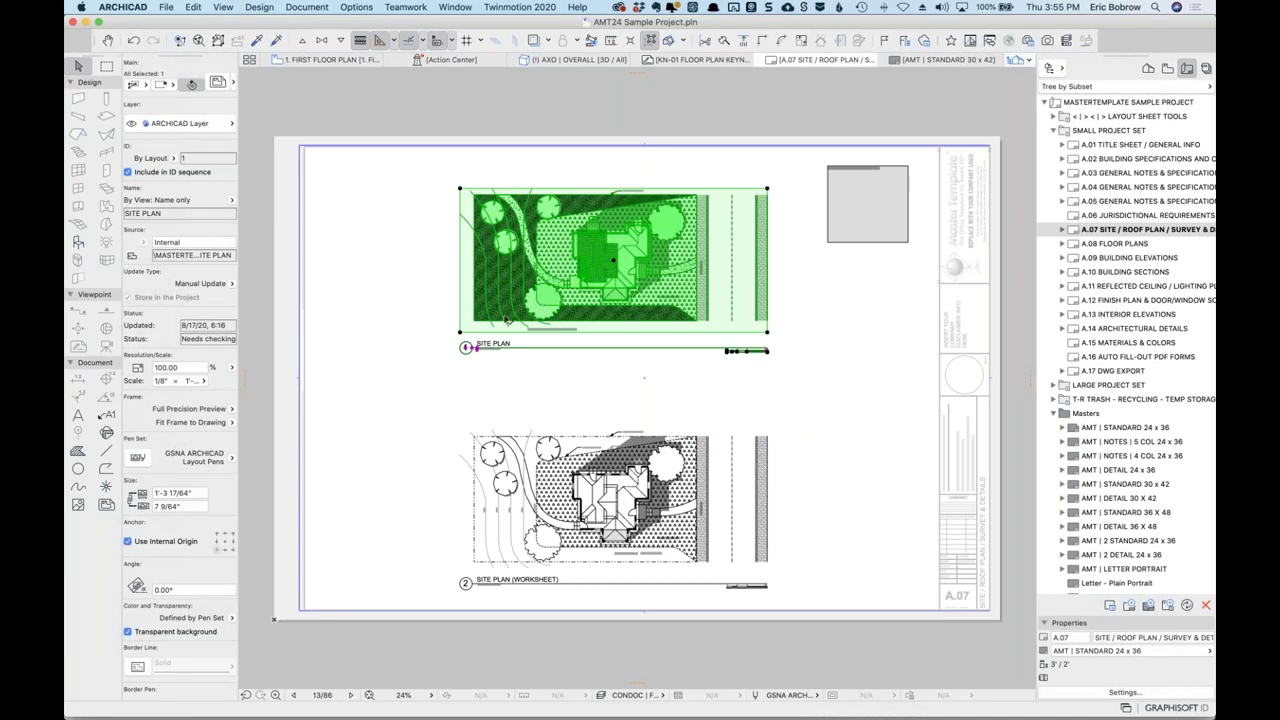
pyautogui.press('super+e')
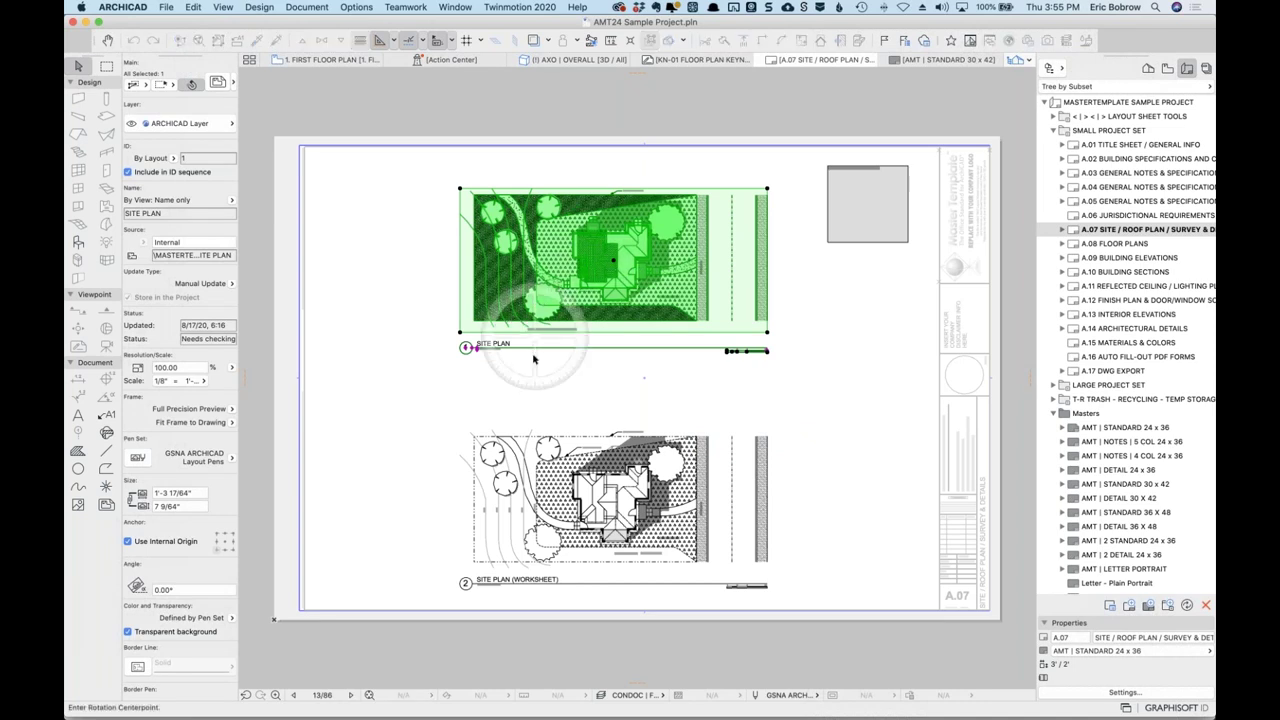
pyautogui.click(460, 332)
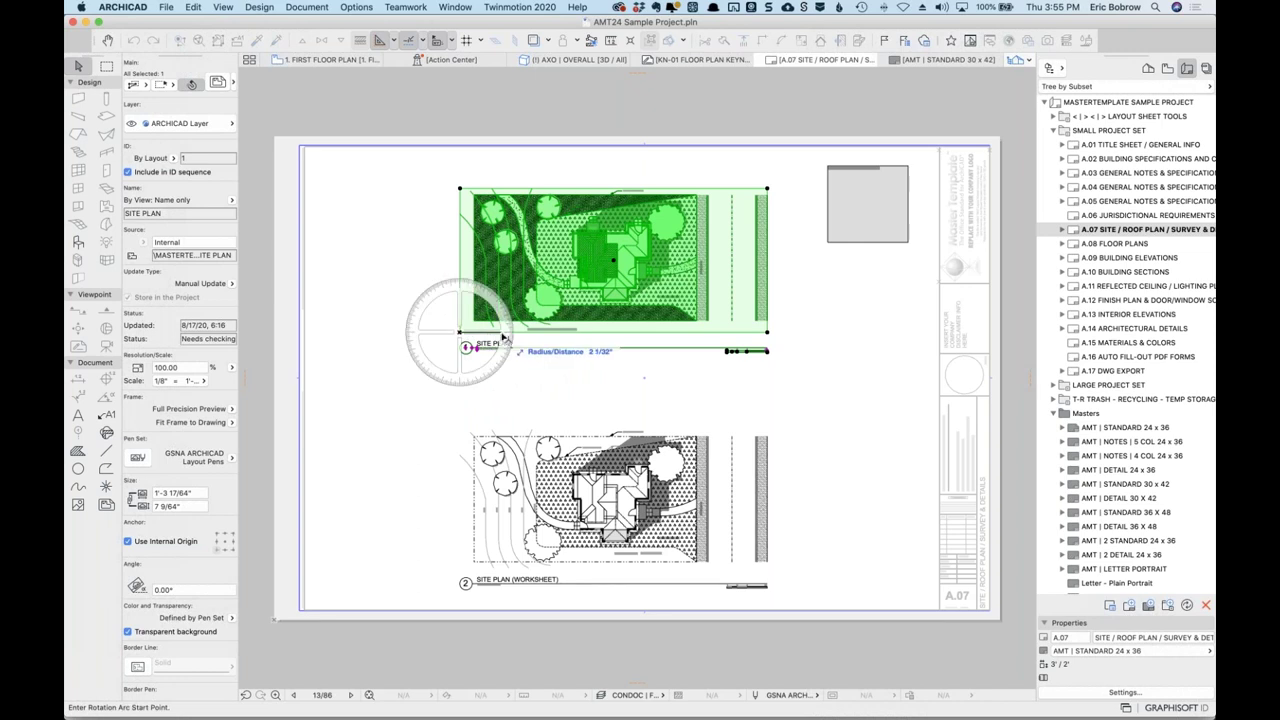
pyautogui.click(520, 334)
pyautogui.write('30')
pyautogui.press('Return')
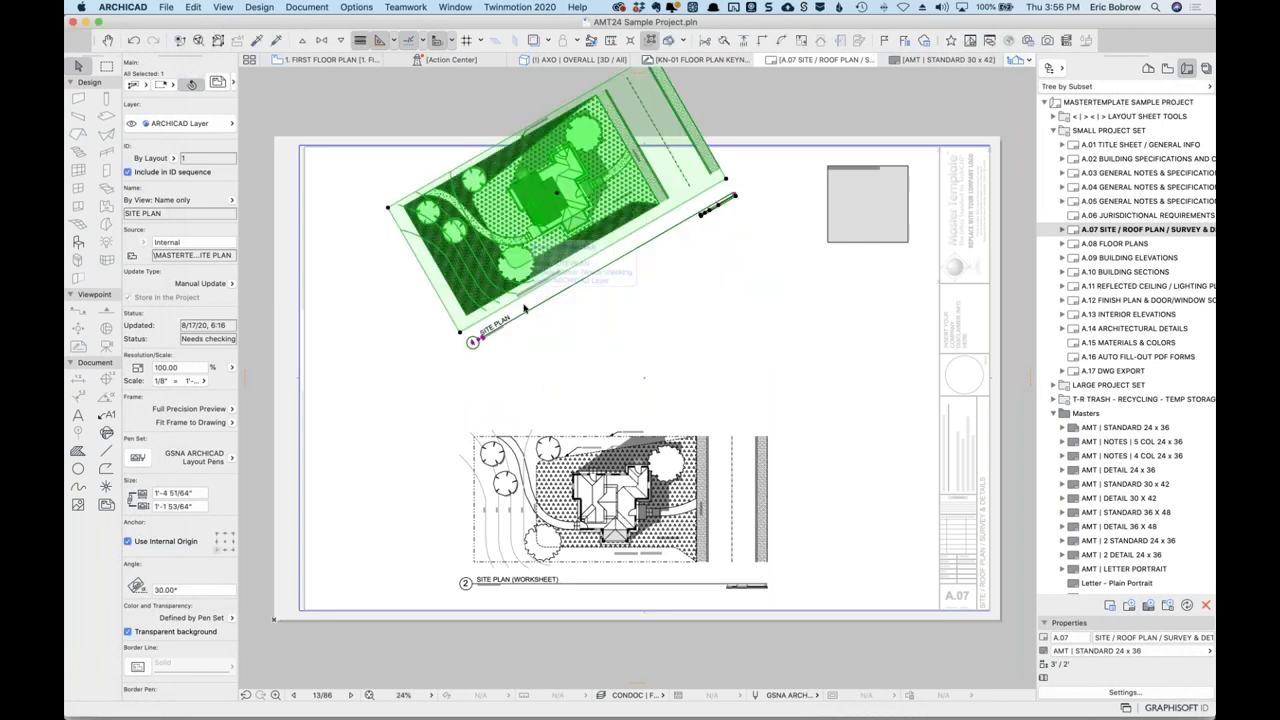
# Move the rotated Site Plan drawing down and to the left on the sheet.
pyautogui.press('super+d')
pyautogui.click(511, 293)
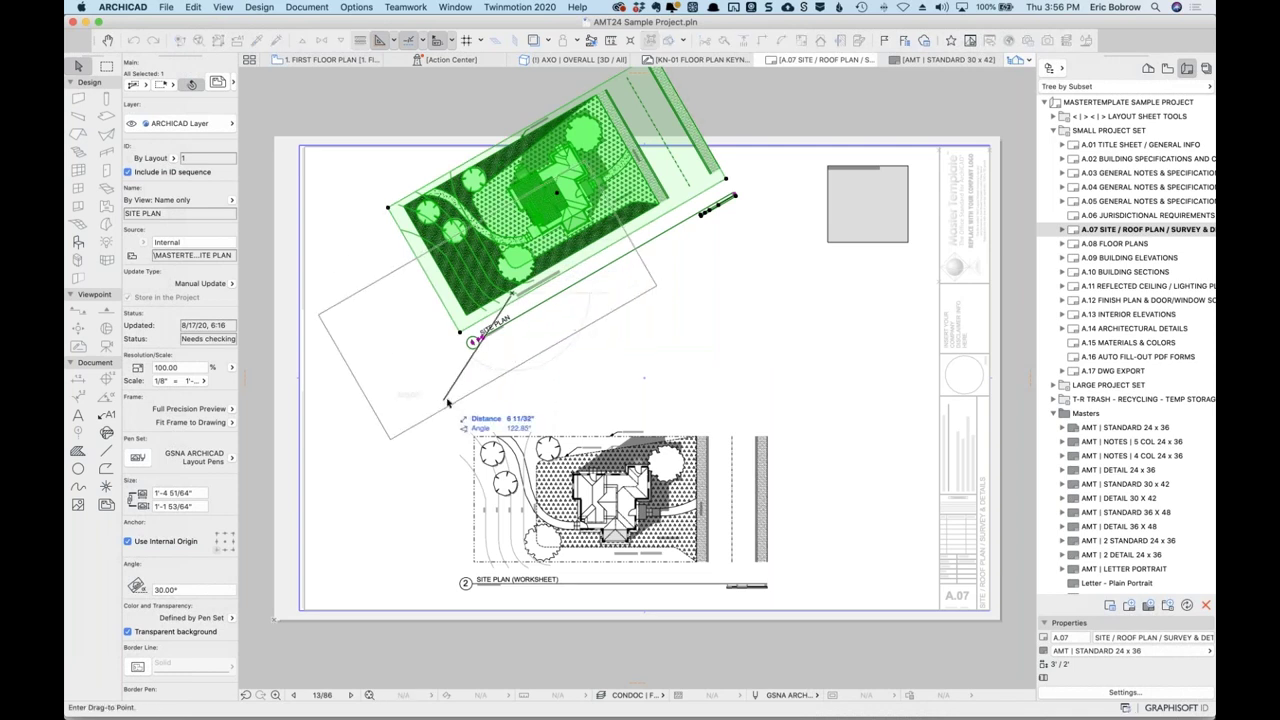
pyautogui.click(447, 402)
pyautogui.click(578, 128)
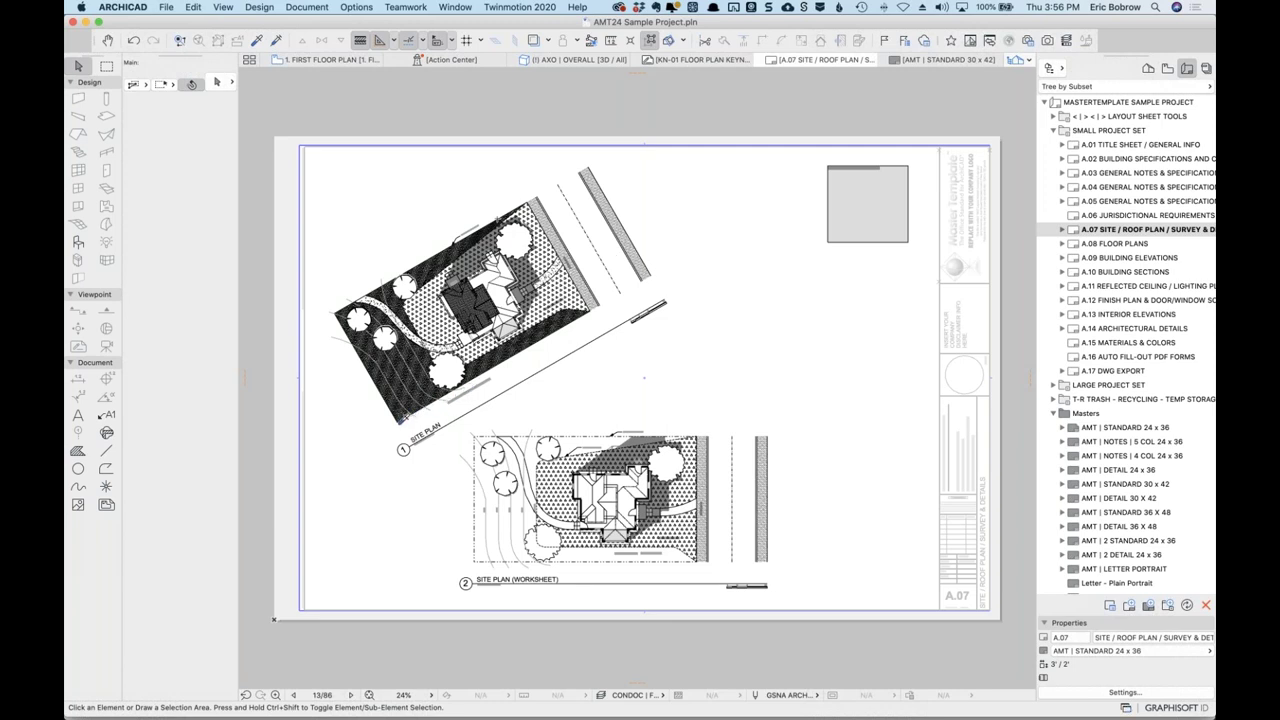
pyautogui.click(403, 415)
pyautogui.click(601, 106)
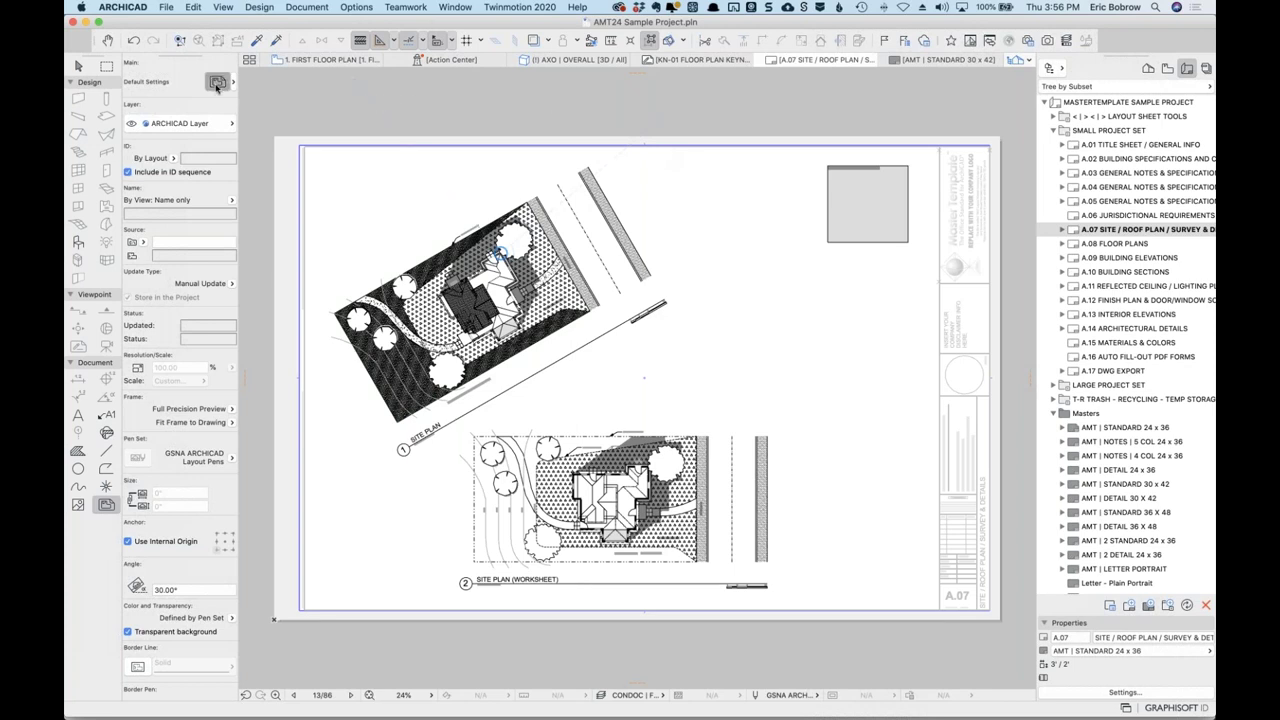
# In Drawing Default Settings, give new drawings the custom name 'CUSTOM NAME EXAMPLE'.
pyautogui.click(217, 83)
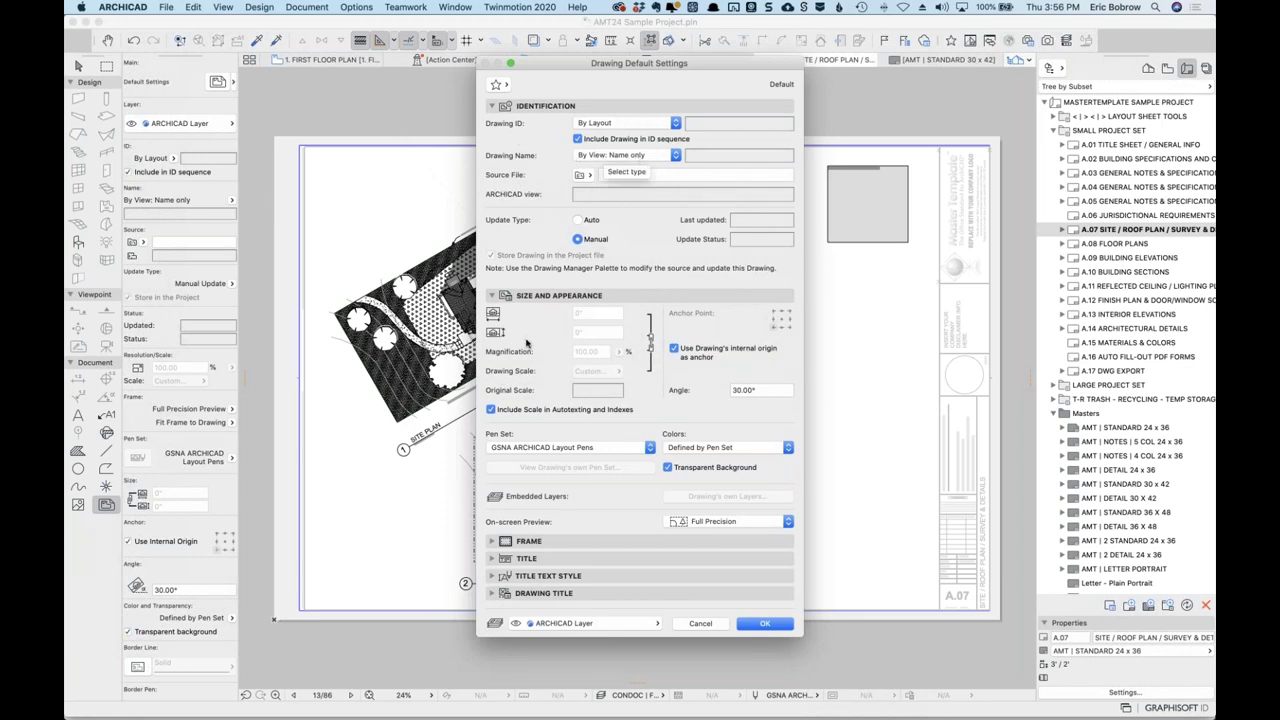
pyautogui.click(640, 155)
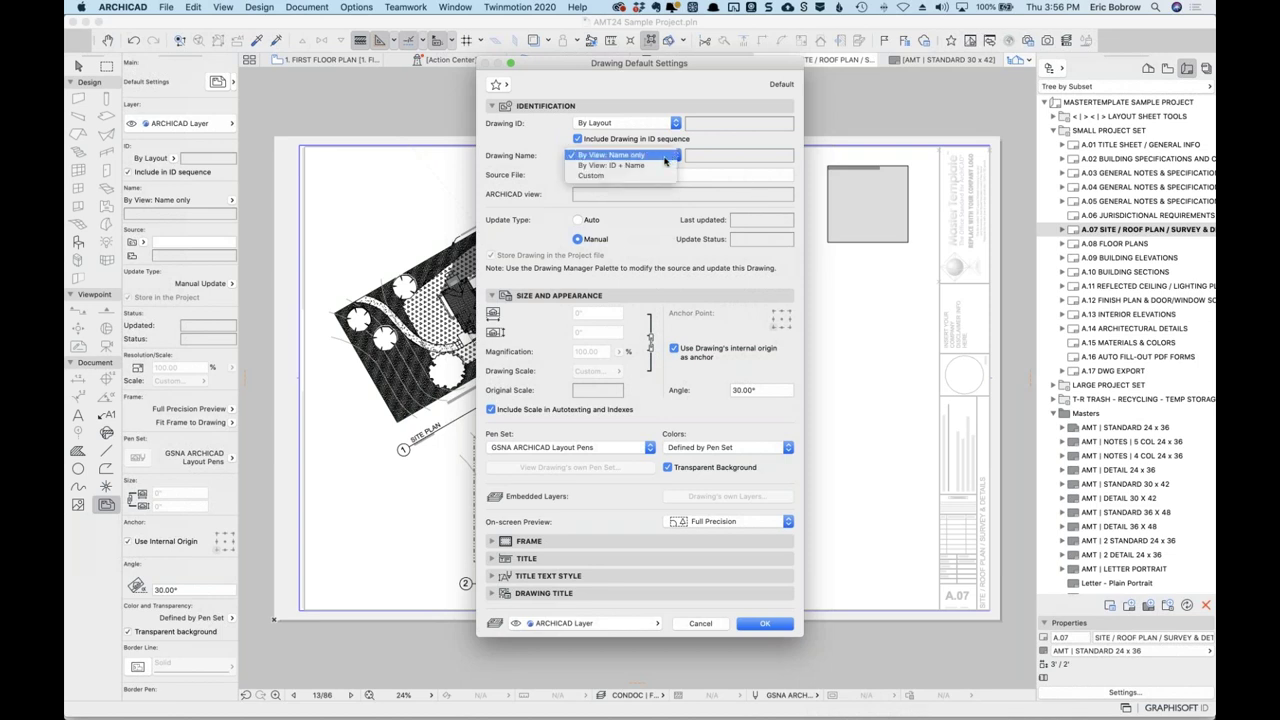
pyautogui.click(646, 177)
pyautogui.tripleClick(688, 155)
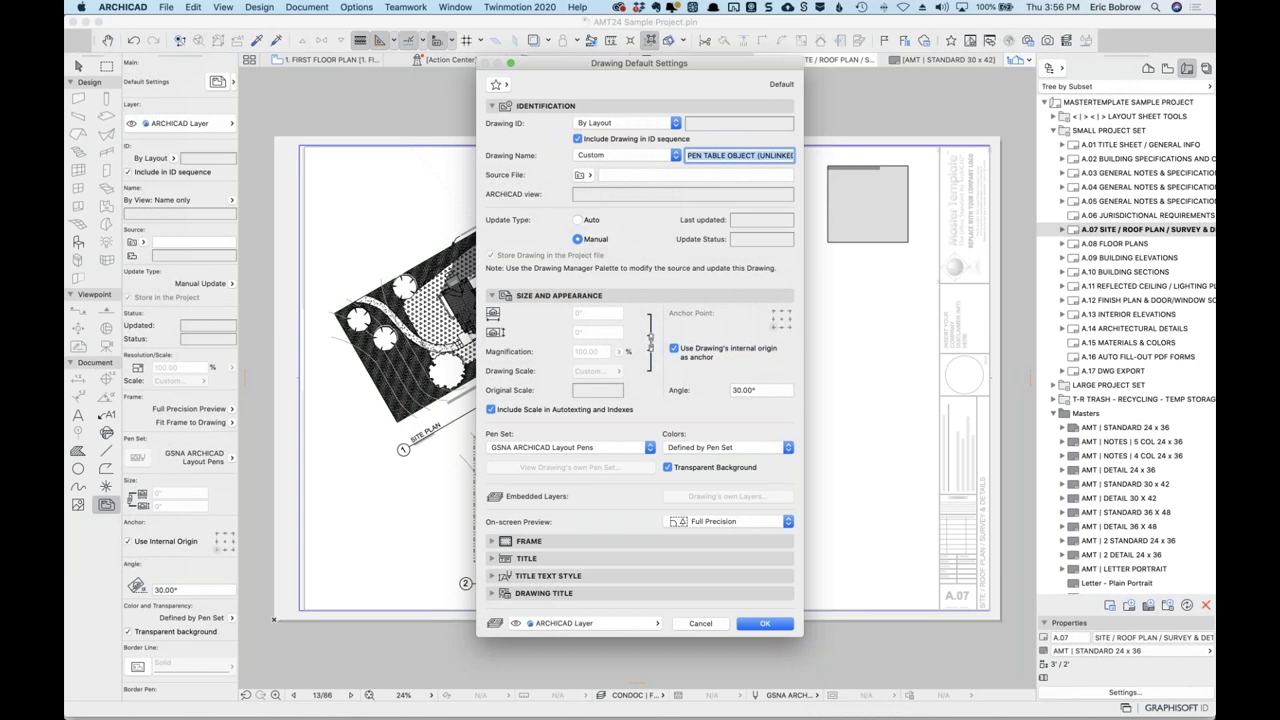
pyautogui.press('BackSpace')
pyautogui.write('CUS')
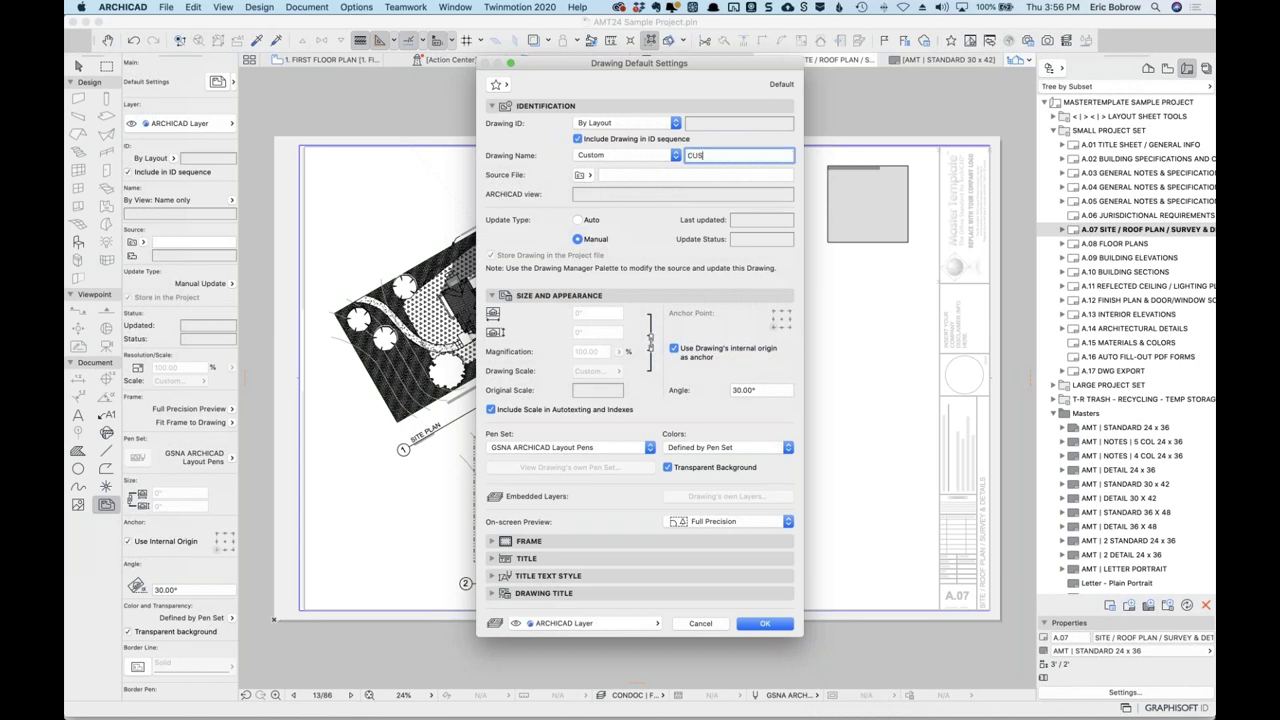
pyautogui.write('TOM NAME EXAMPLE')
# Set the default frame to Manually resized with Crop and accept the defaults.
pyautogui.click(520, 540)
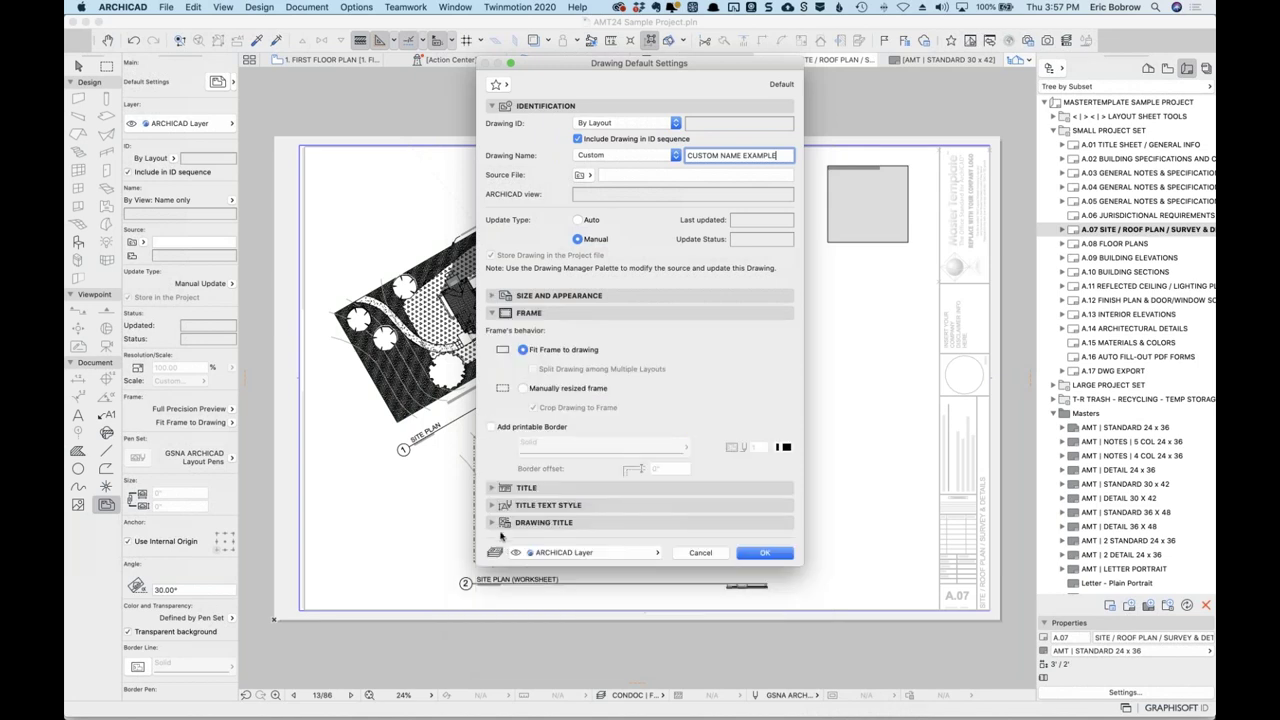
pyautogui.click(523, 389)
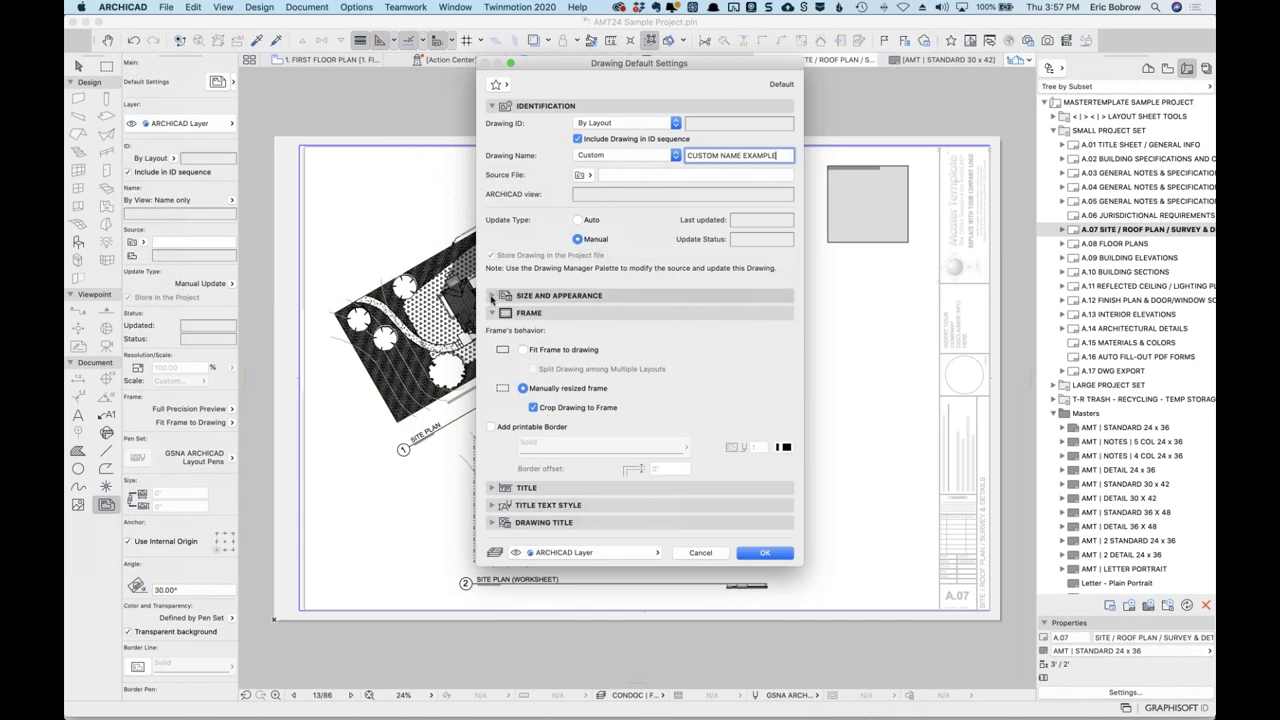
pyautogui.click(491, 297)
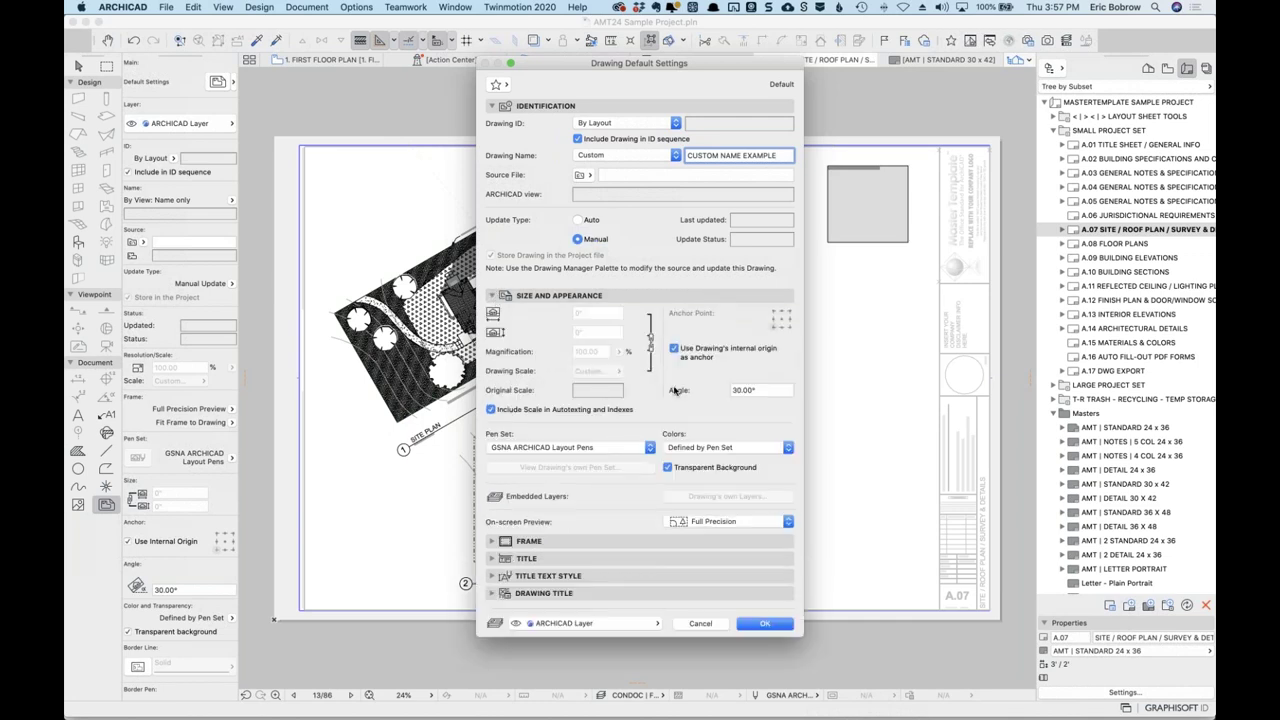
pyautogui.click(770, 624)
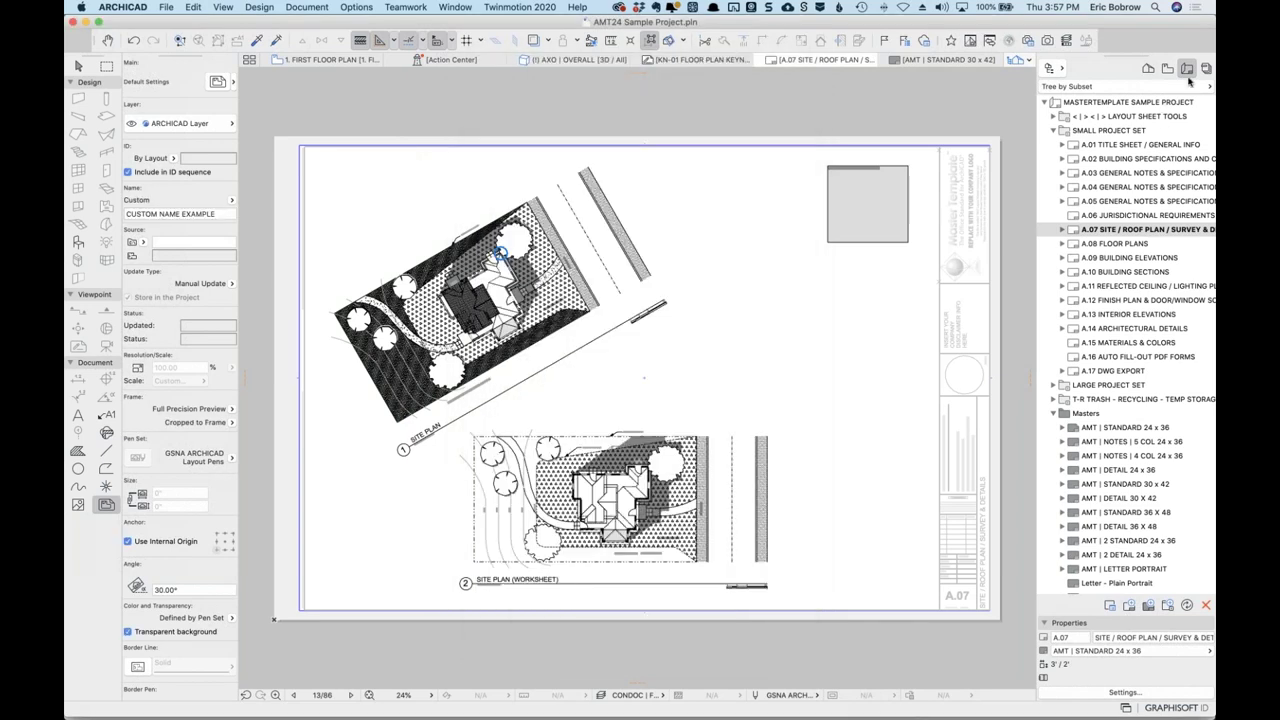
# Place the D-00 foundation detail on layout A.14 near cell 3E, then bring up the Freshdesk ticket.
pyautogui.doubleClick(1076, 333)
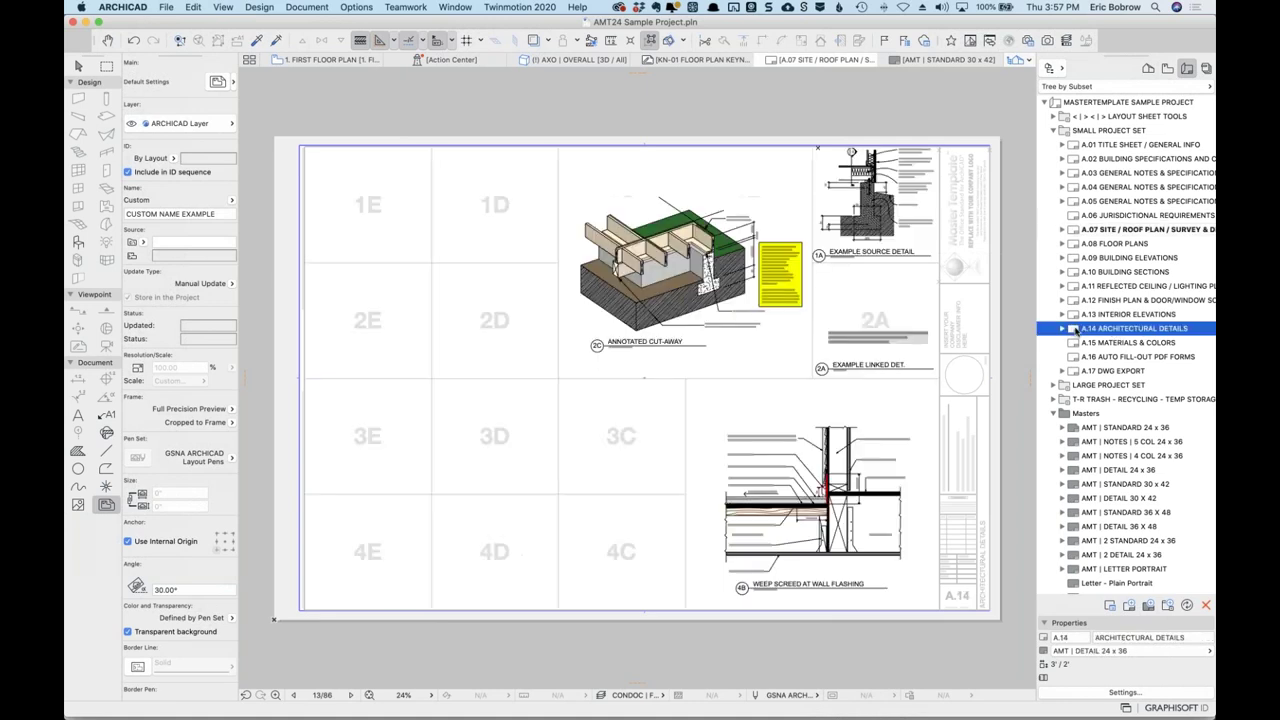
pyautogui.click(1167, 68)
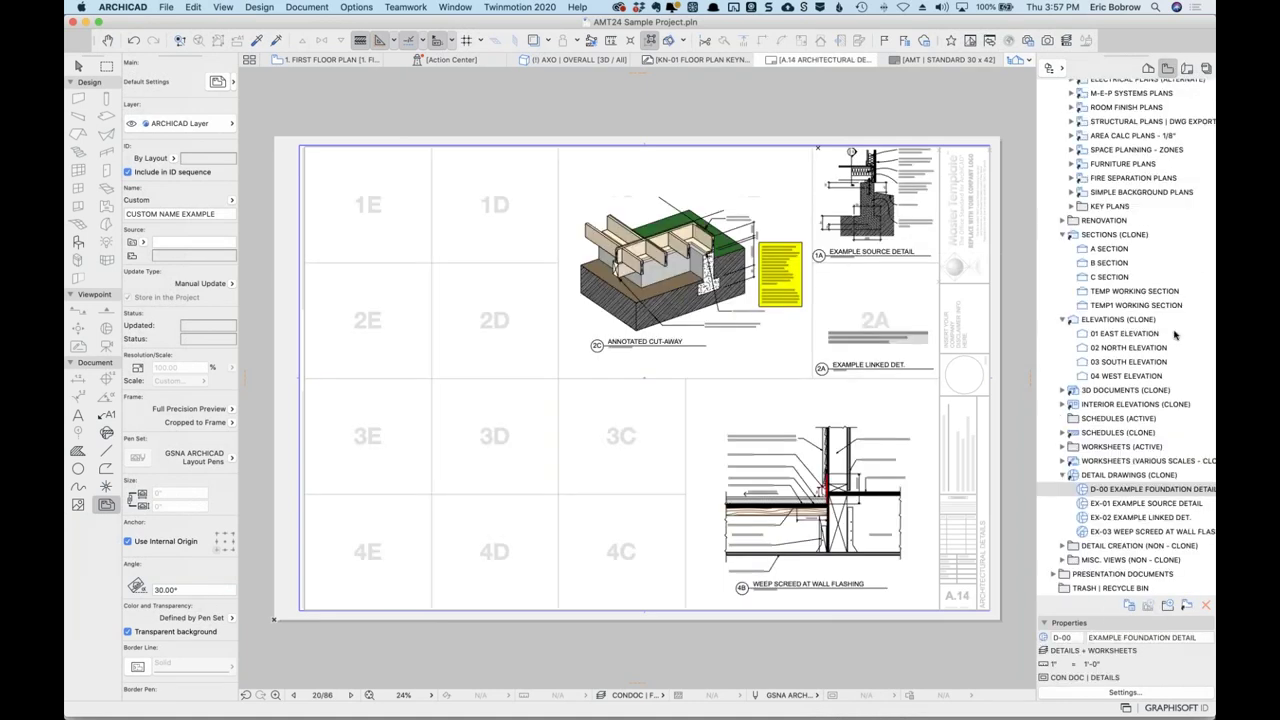
pyautogui.moveTo(1086, 493); pyautogui.dragTo(450, 440)
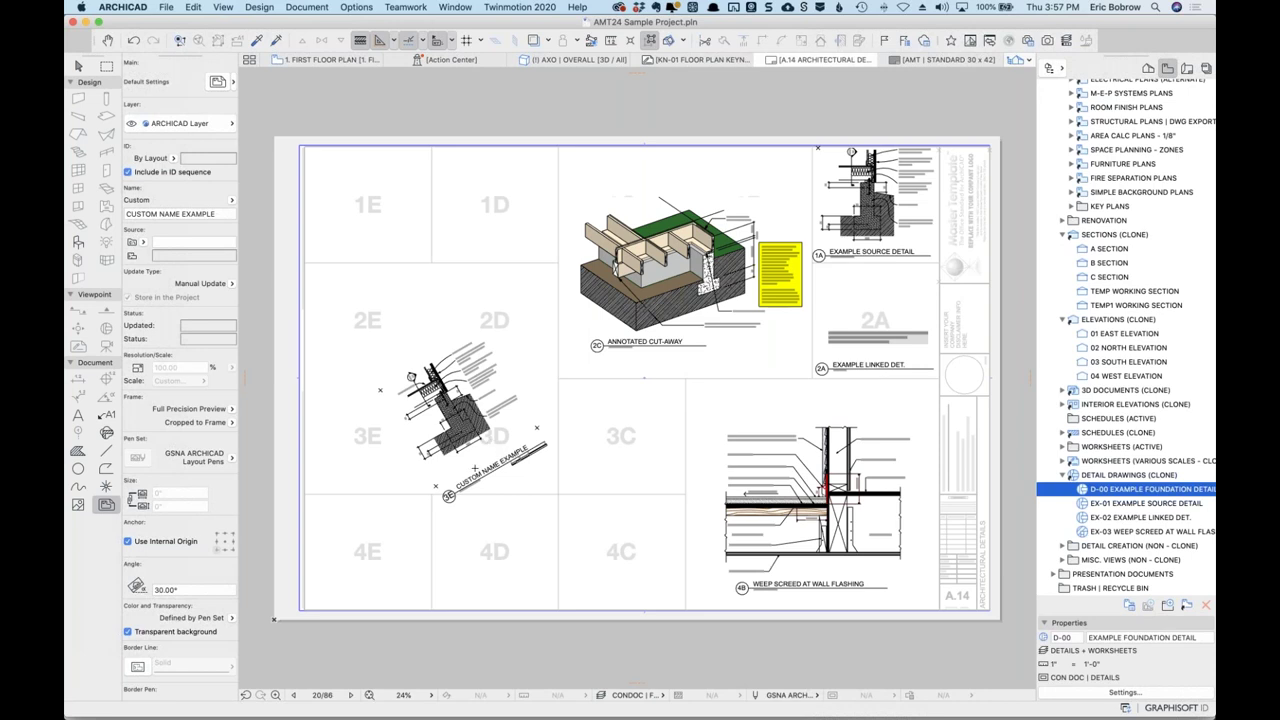
pyautogui.scroll(5, 475, 468)
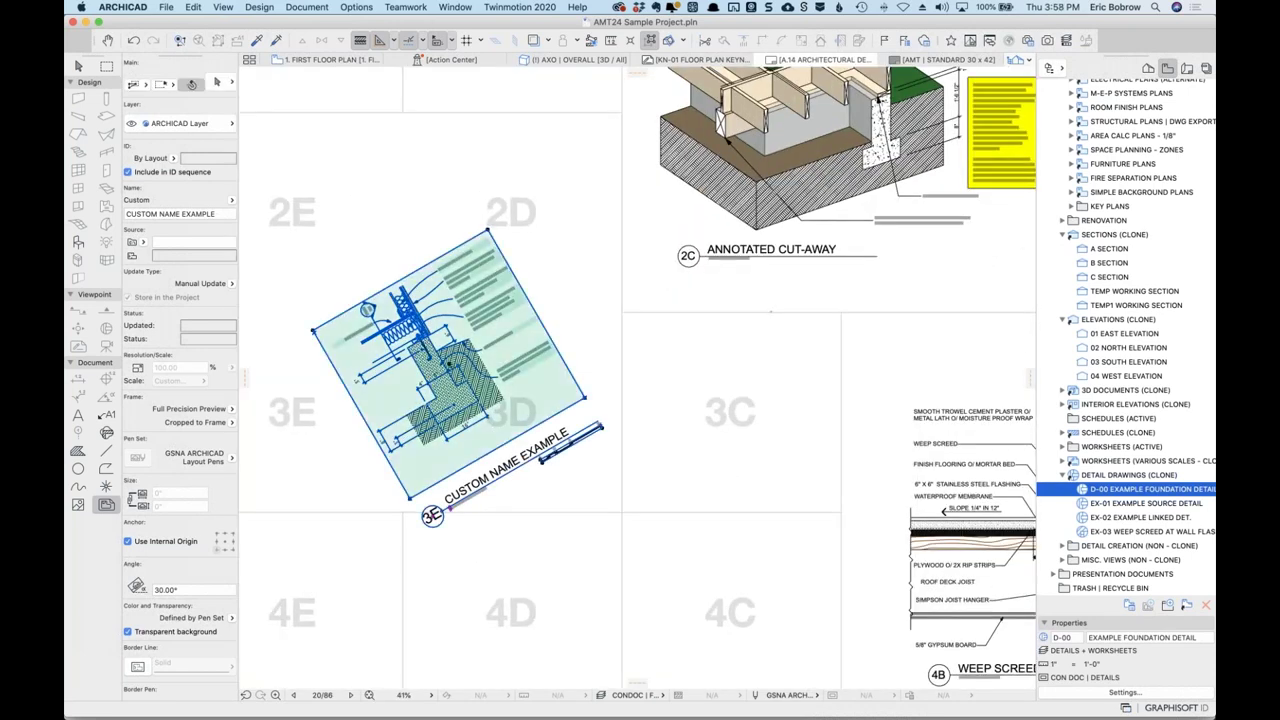
pyautogui.click(498, 420)
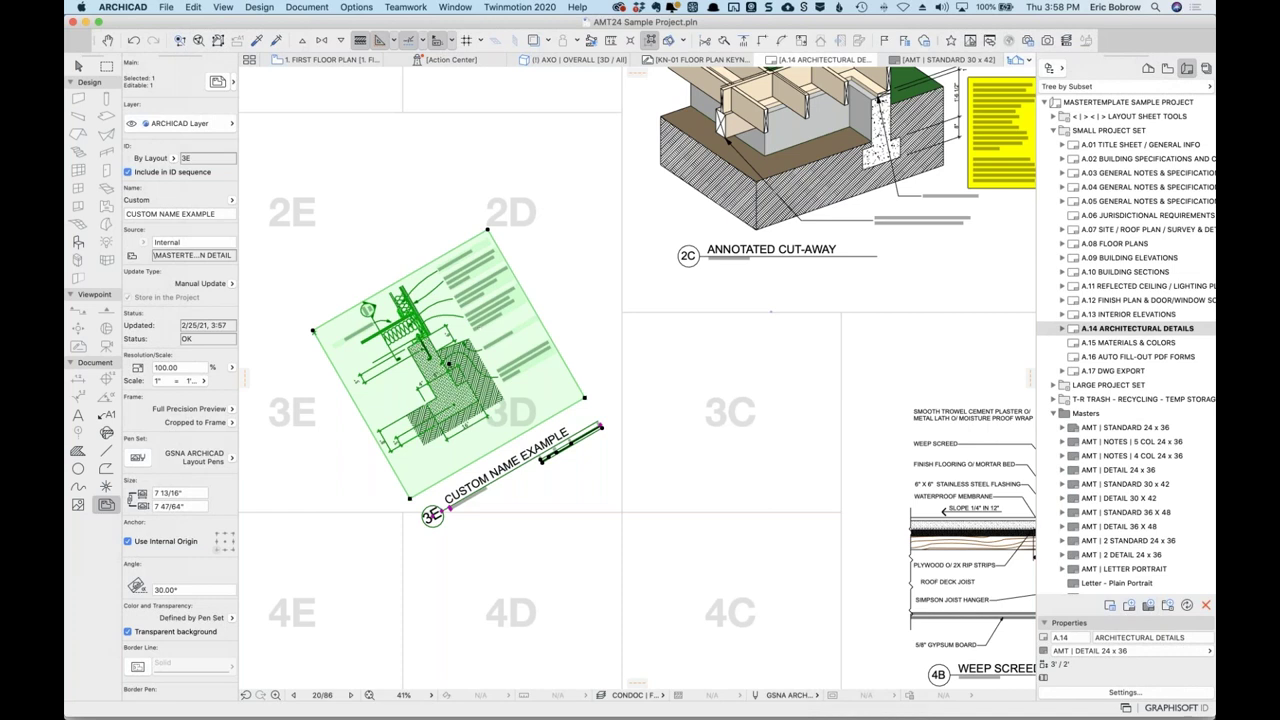
pyautogui.press('super+Tab')
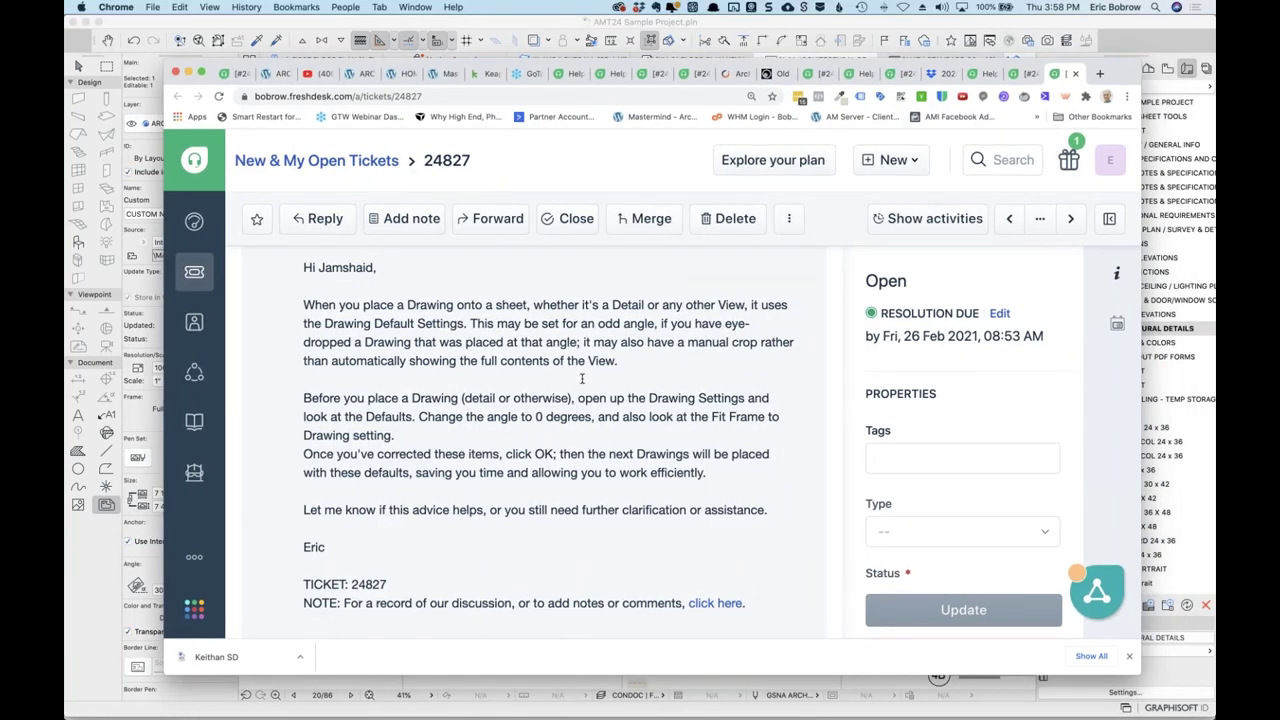
# Reread the ticket's question and drag the Chrome window aside to reveal the layout.
pyautogui.scroll(10, 570, 340)
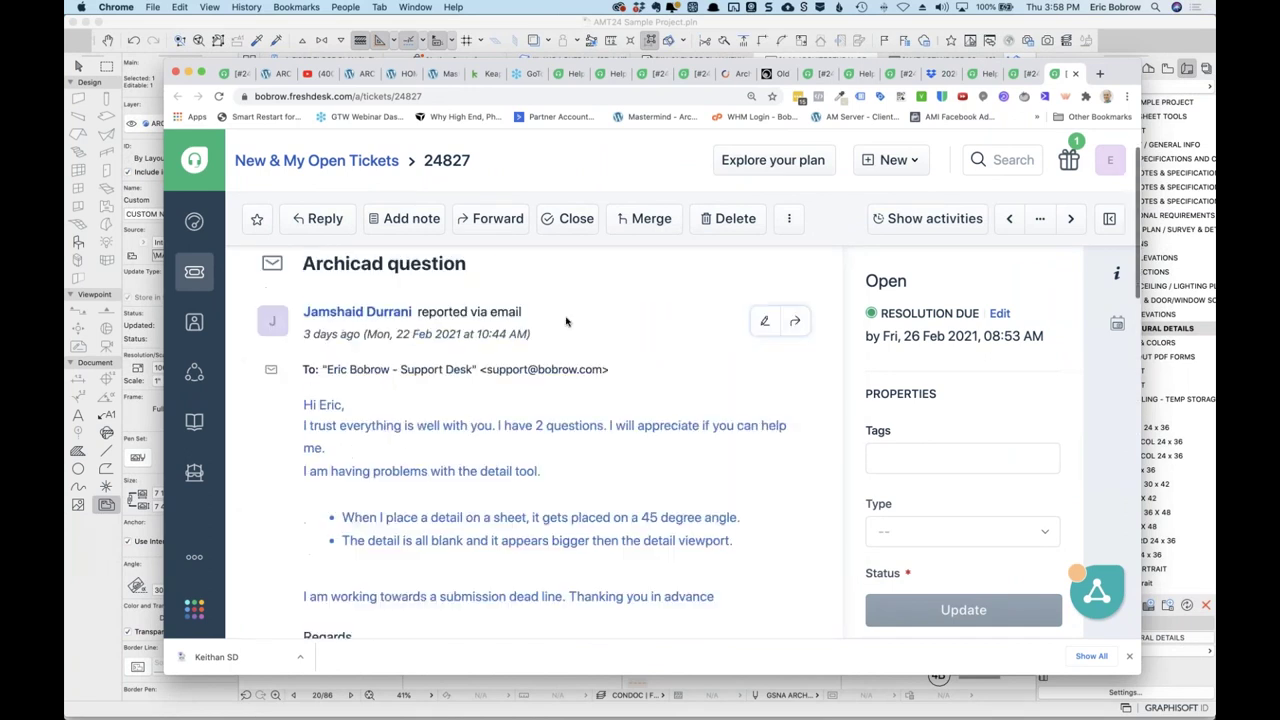
pyautogui.scroll(-1, 566, 321)
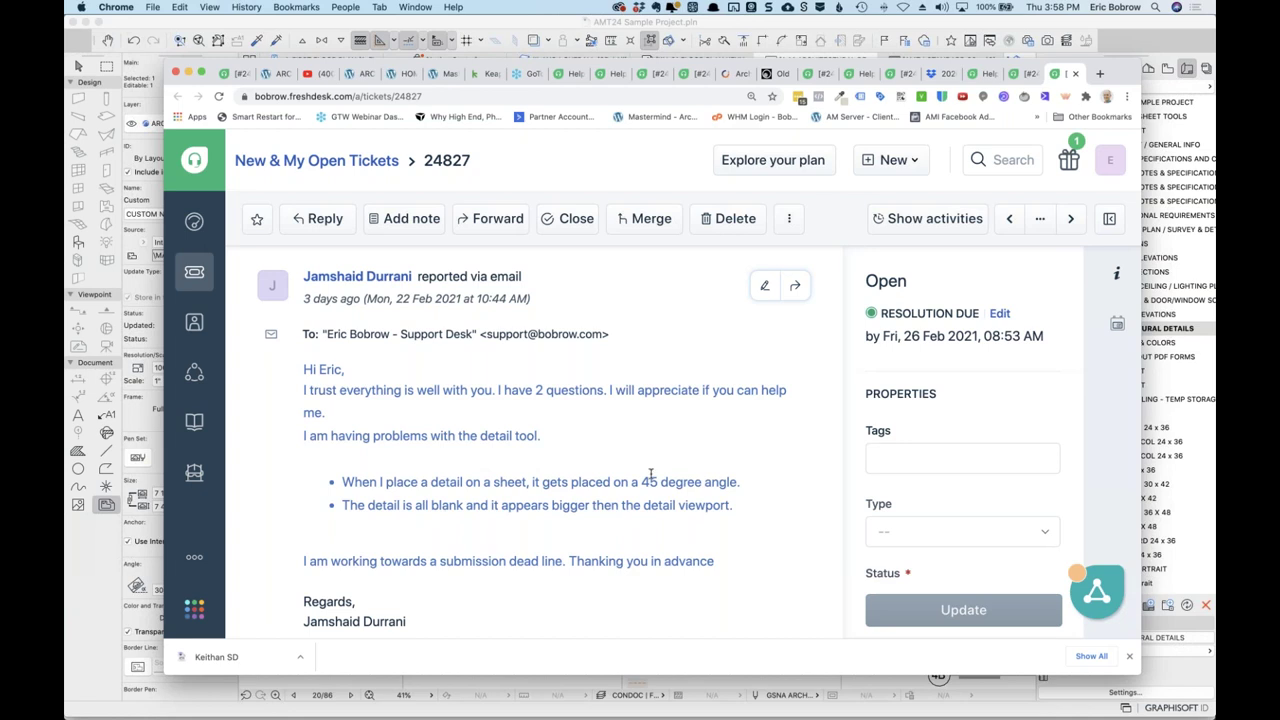
pyautogui.moveTo(540, 75); pyautogui.dragTo(1214, 75)
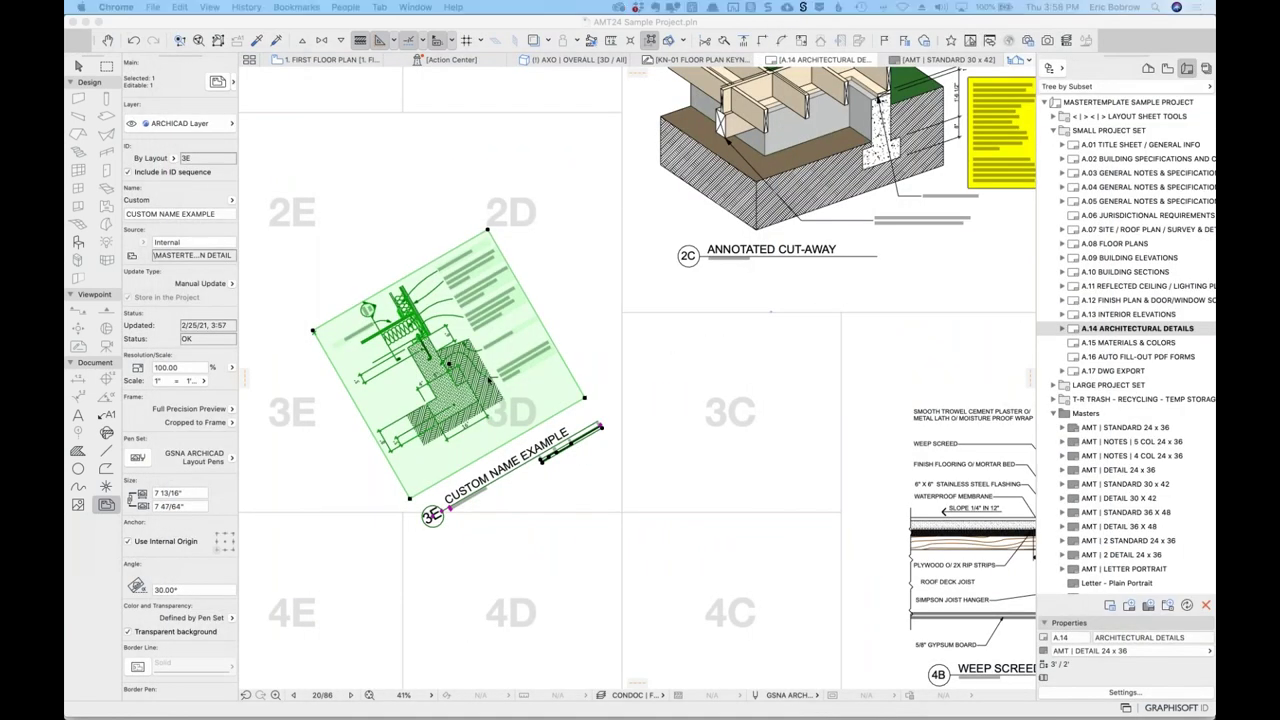
# Reposition the rotated 3E detail's content within its frame and update the drawing.
pyautogui.click(487, 382)
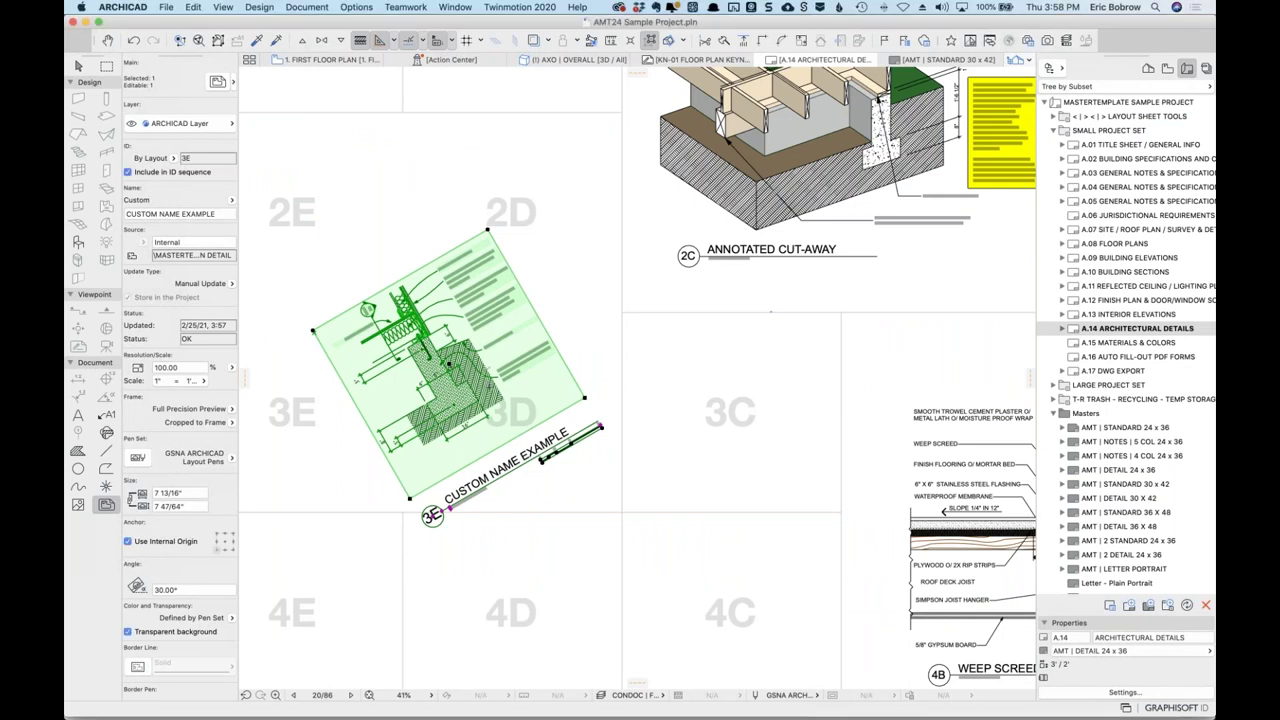
pyautogui.scroll(-3, 485, 396)
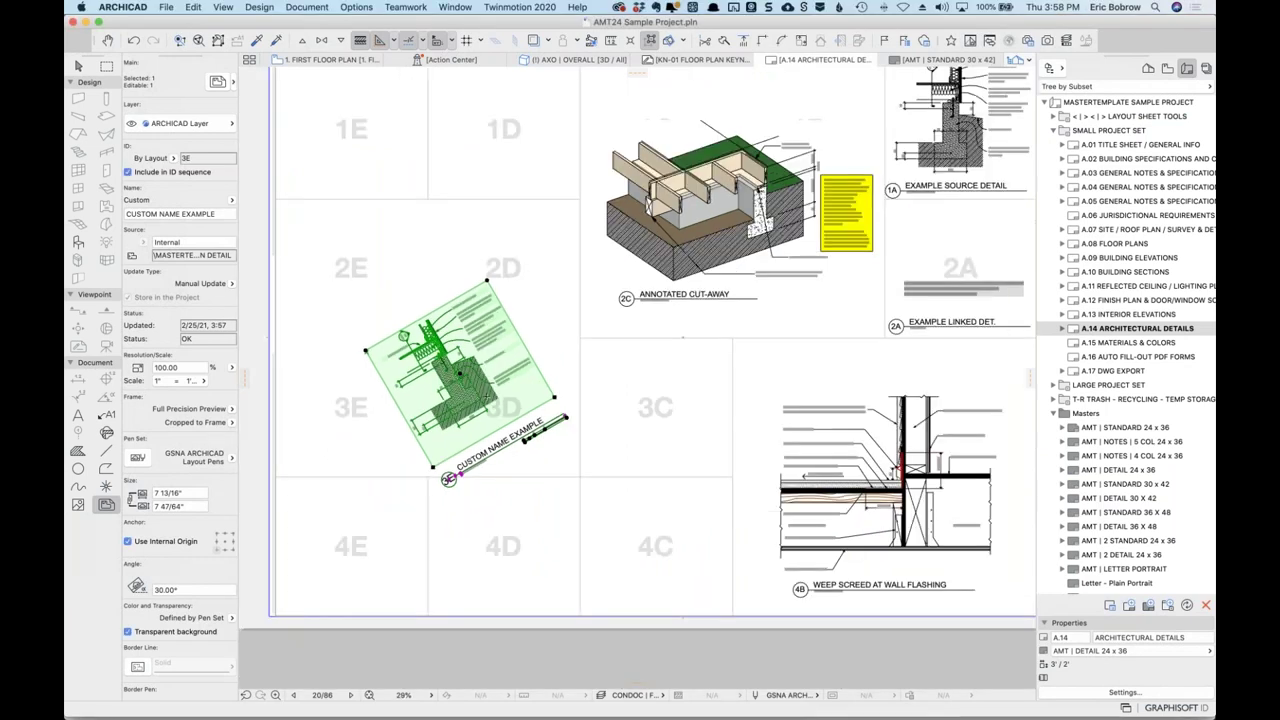
pyautogui.scroll(4, 486, 396)
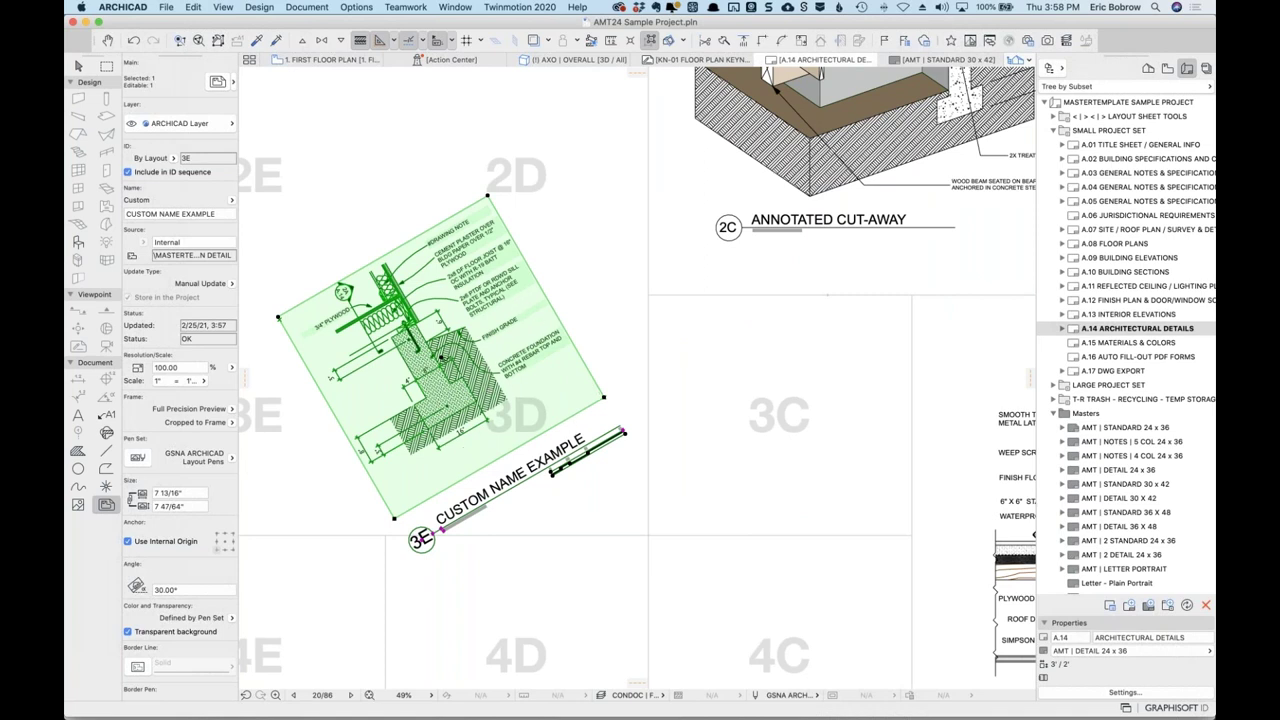
pyautogui.moveTo(442, 358)
pyautogui.mouseDown()
pyautogui.moveTo(490, 356)
pyautogui.moveTo(651, 271)
pyautogui.moveTo(690, 127)
pyautogui.moveTo(696, 140)
pyautogui.moveTo(590, 228)
pyautogui.moveTo(527, 345)
pyautogui.moveTo(585, 386)
pyautogui.mouseUp()
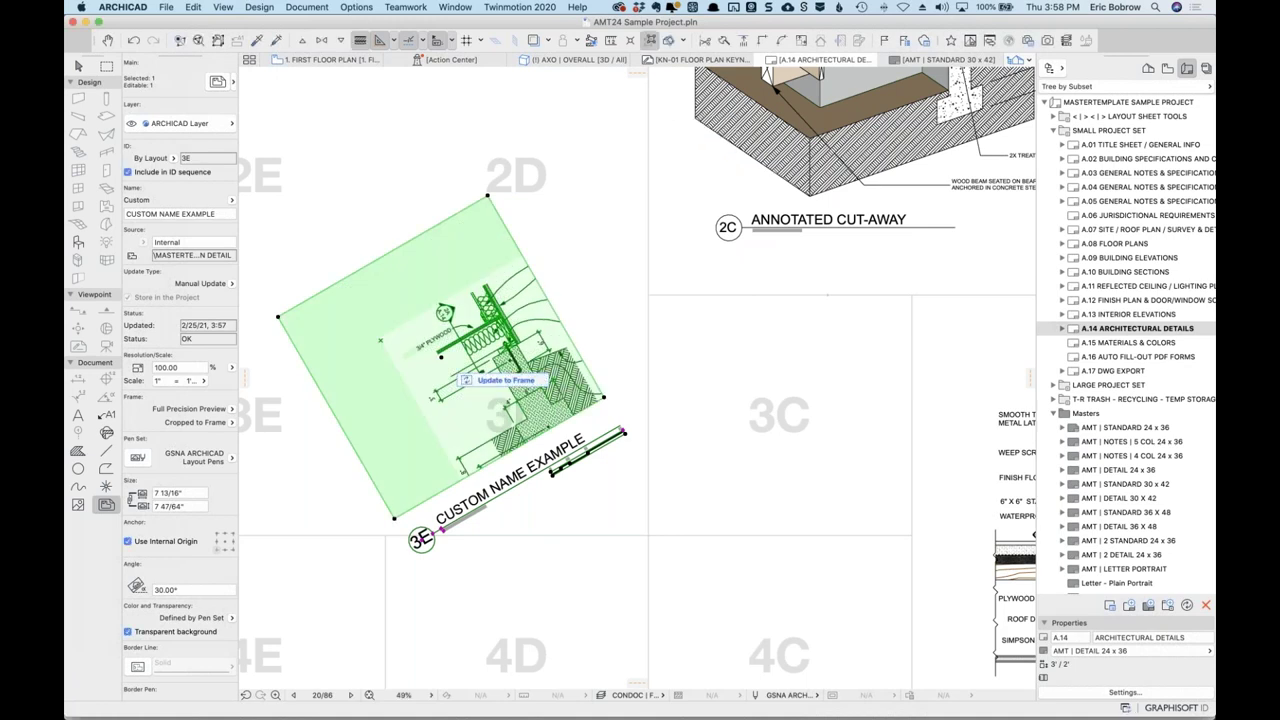
pyautogui.moveTo(380, 340)
pyautogui.mouseDown()
pyautogui.moveTo(577, 420)
pyautogui.moveTo(577, 384)
pyautogui.mouseUp()
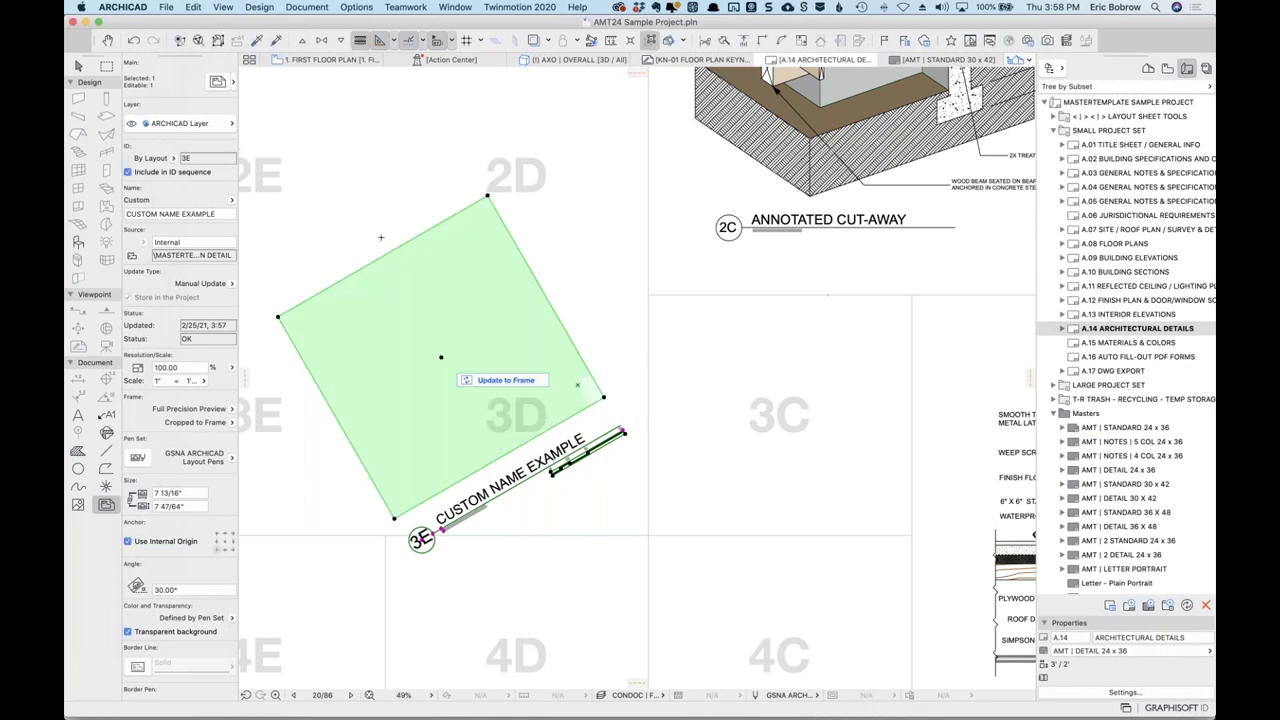
pyautogui.click(480, 380)
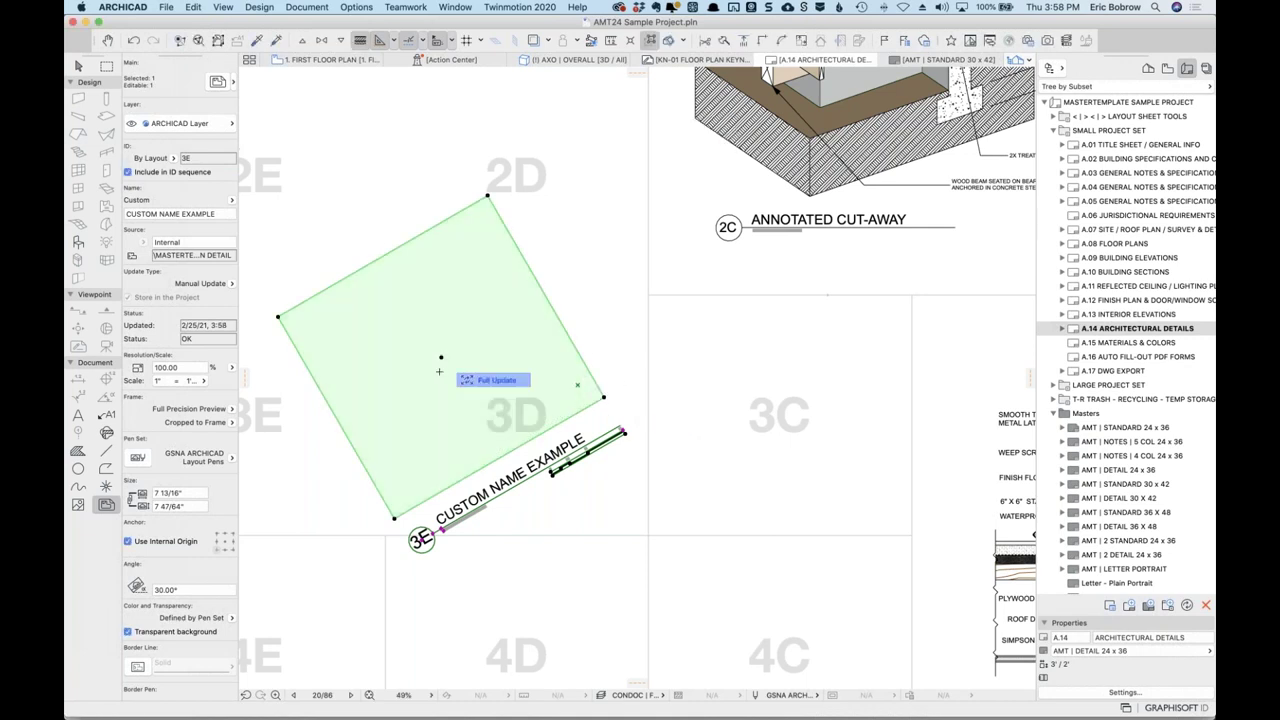
pyautogui.press('Escape')
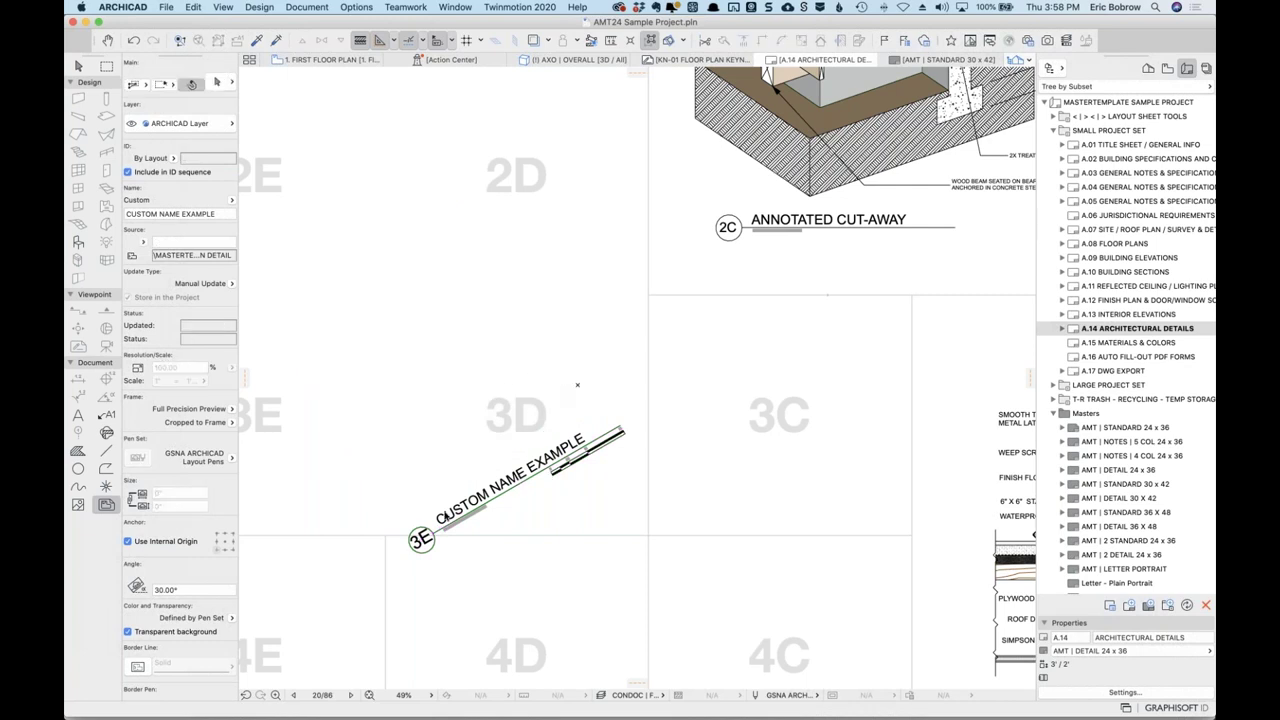
# Shrink the 3E drawing's frame from its top corner, then delete the drawing.
pyautogui.click(577, 384)
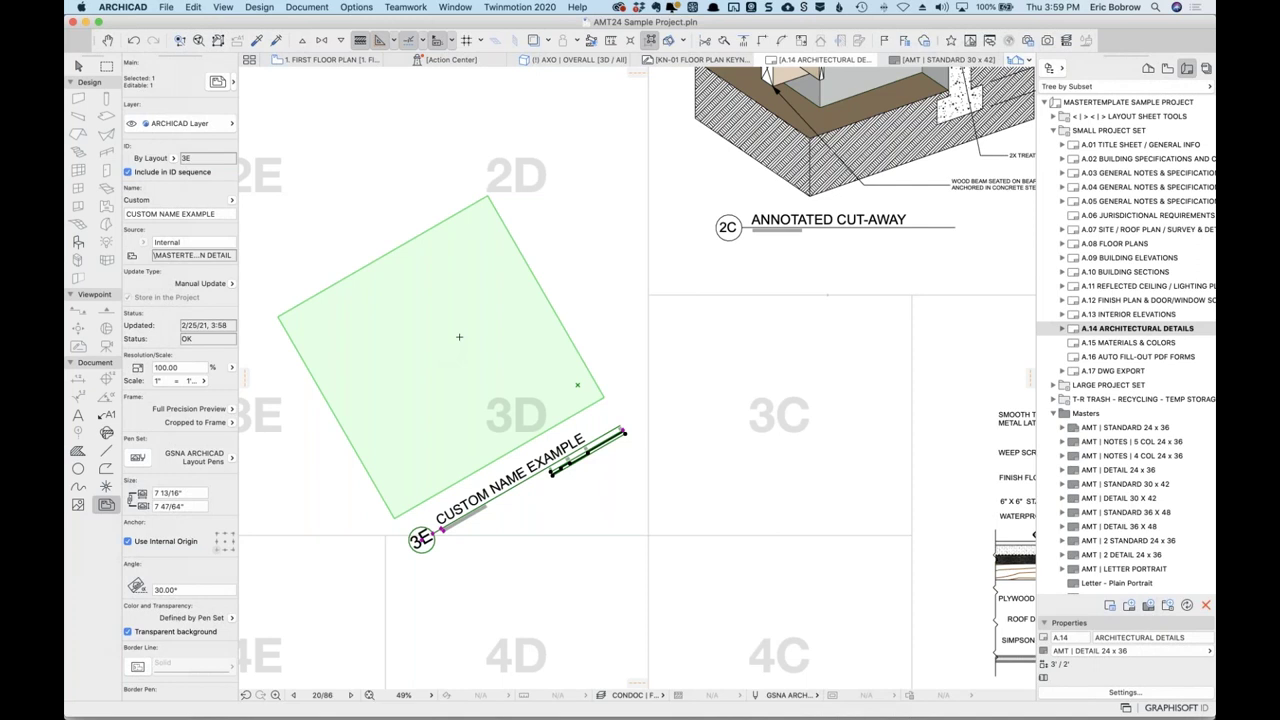
pyautogui.click(488, 198)
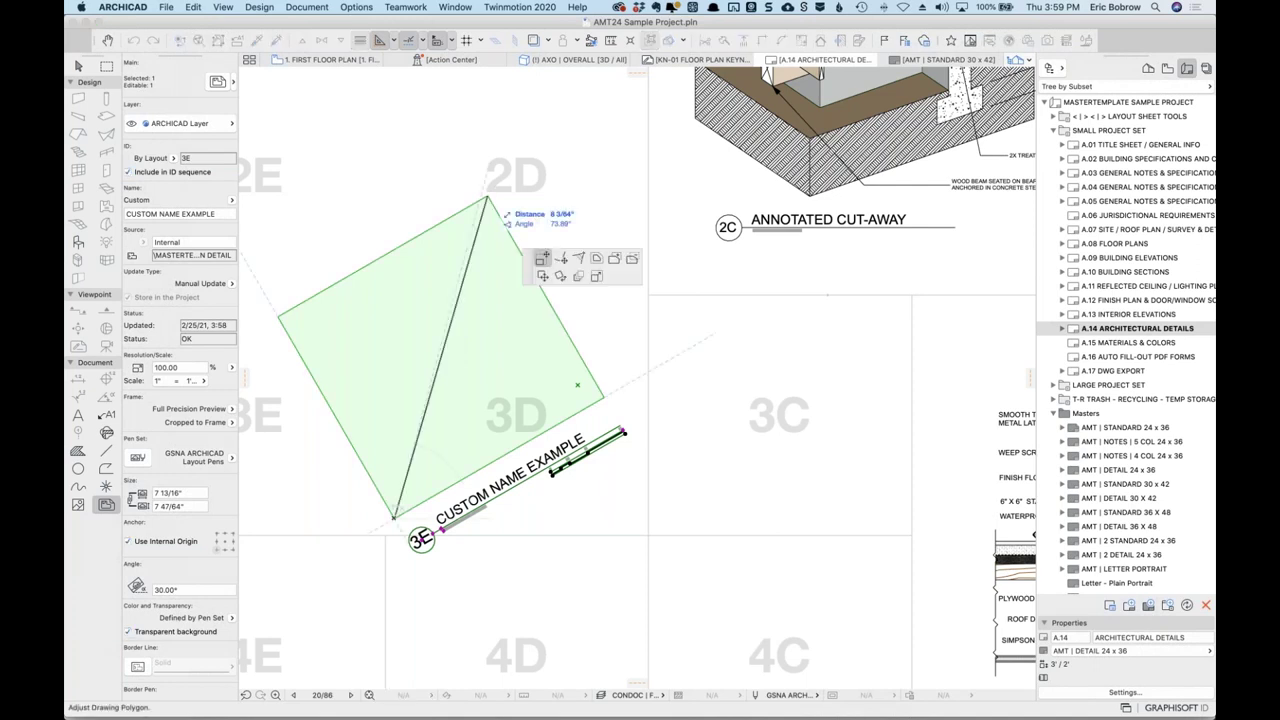
pyautogui.click(459, 262)
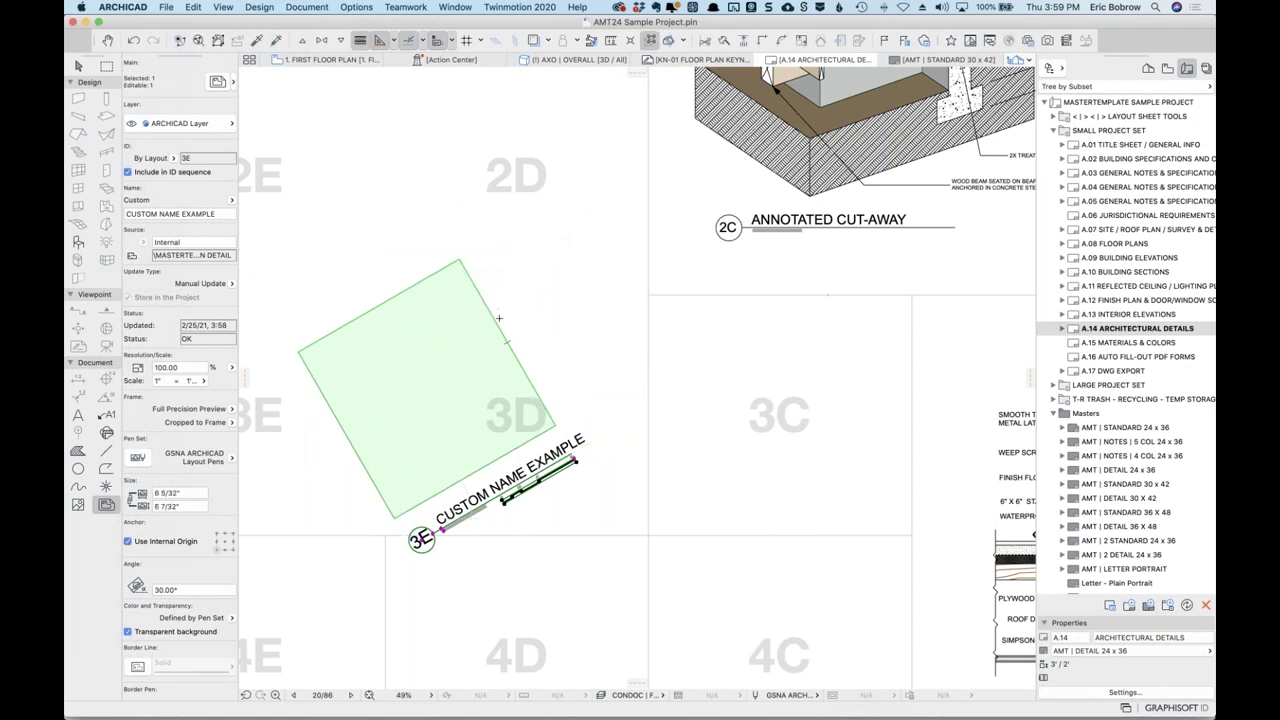
pyautogui.click(533, 323)
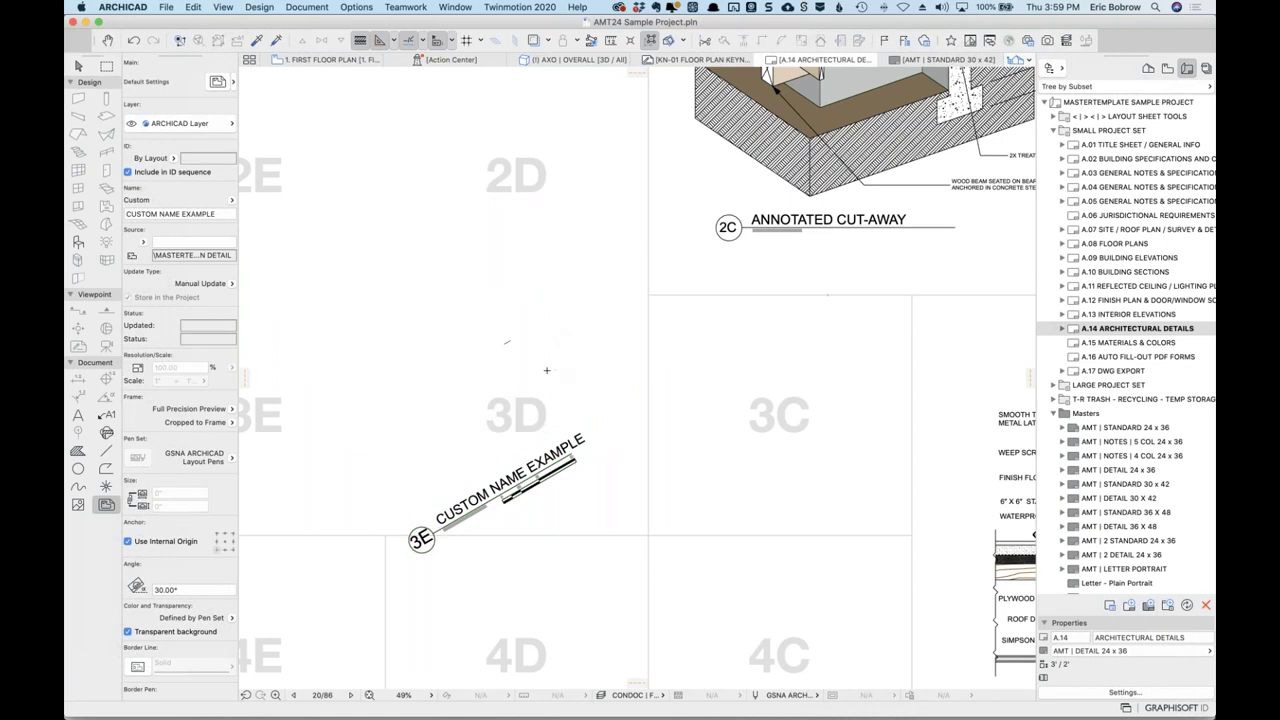
pyautogui.click(507, 343)
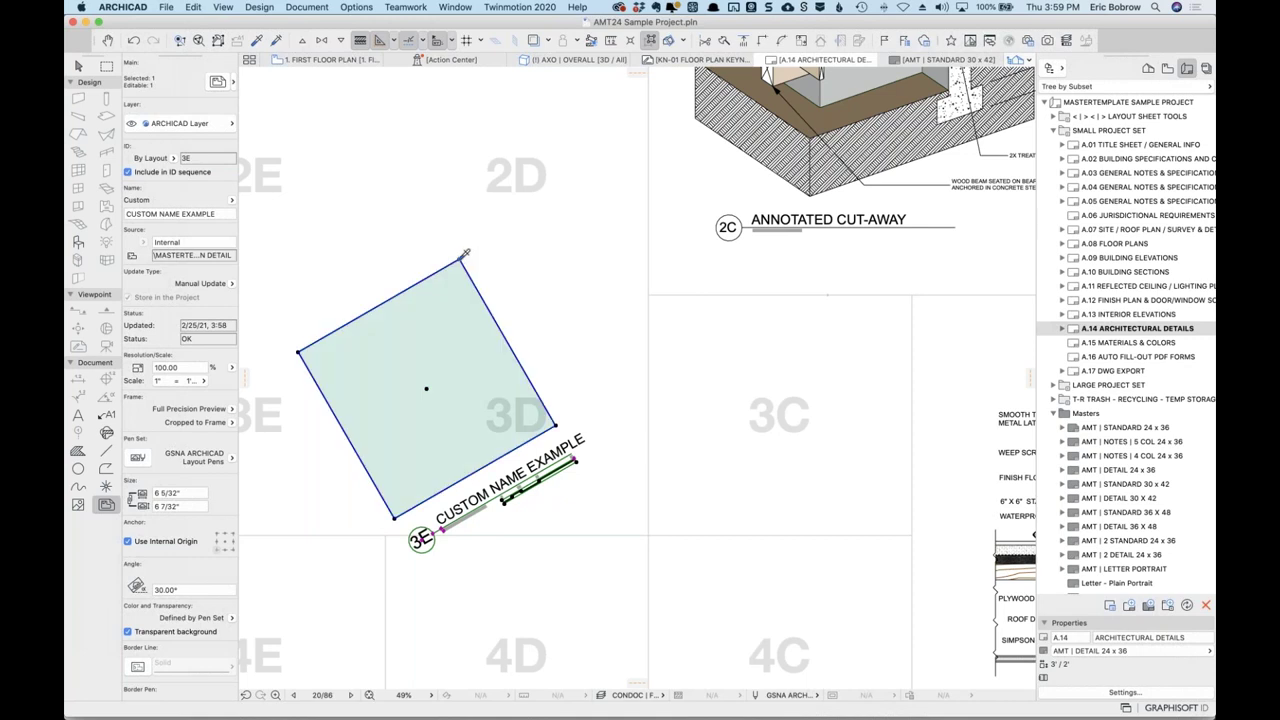
pyautogui.press('Delete')
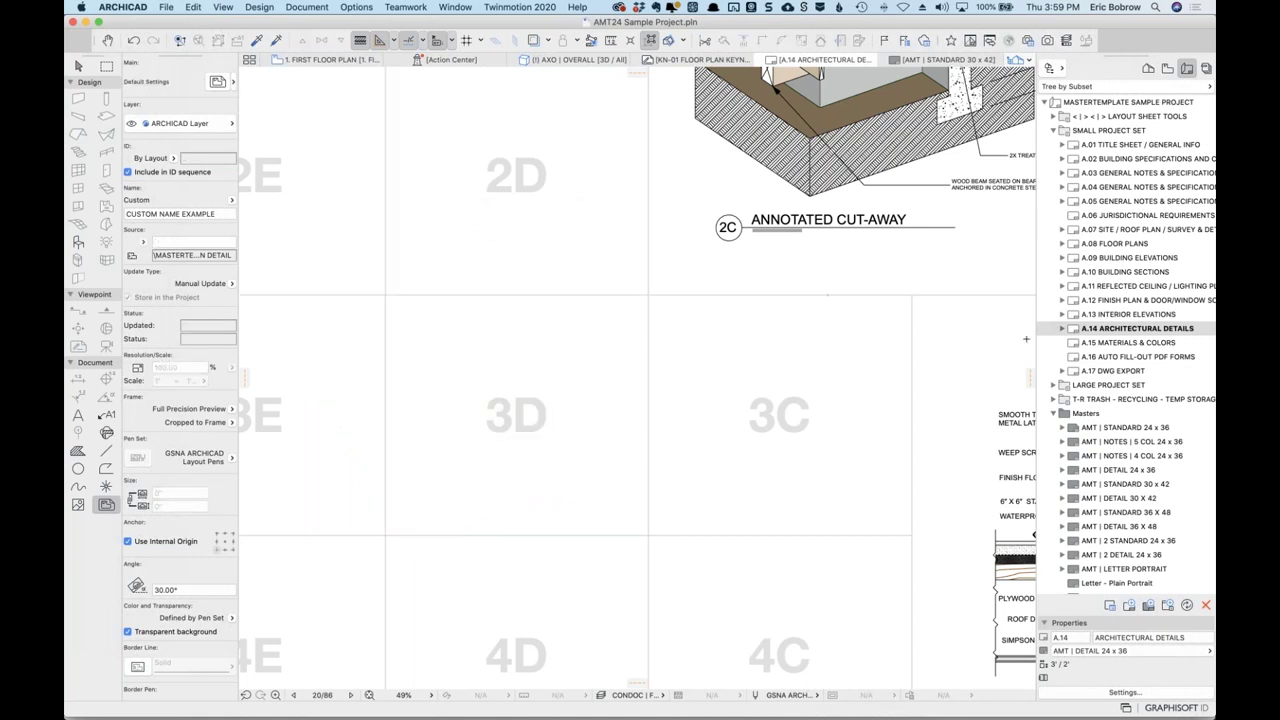
# Place the D-00 Example Foundation Detail view into cell 3D and select it.
pyautogui.click(1167, 67)
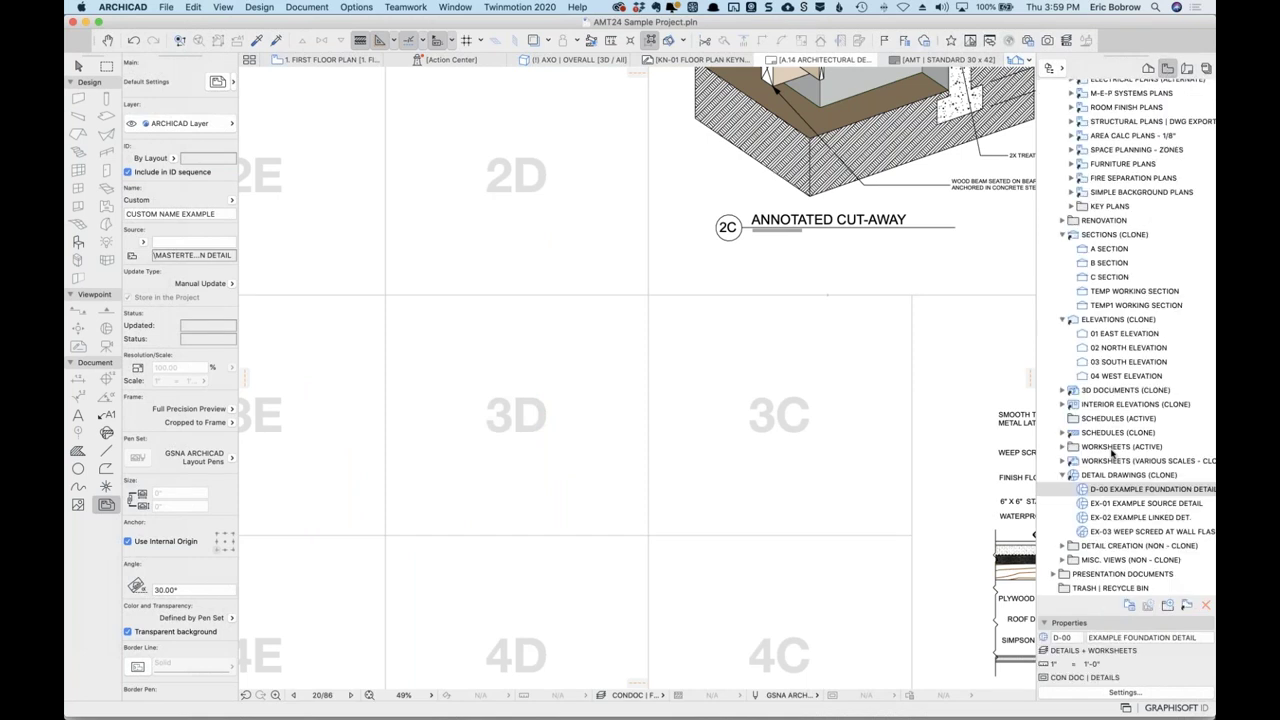
pyautogui.moveTo(1015, 483); pyautogui.dragTo(520, 455)
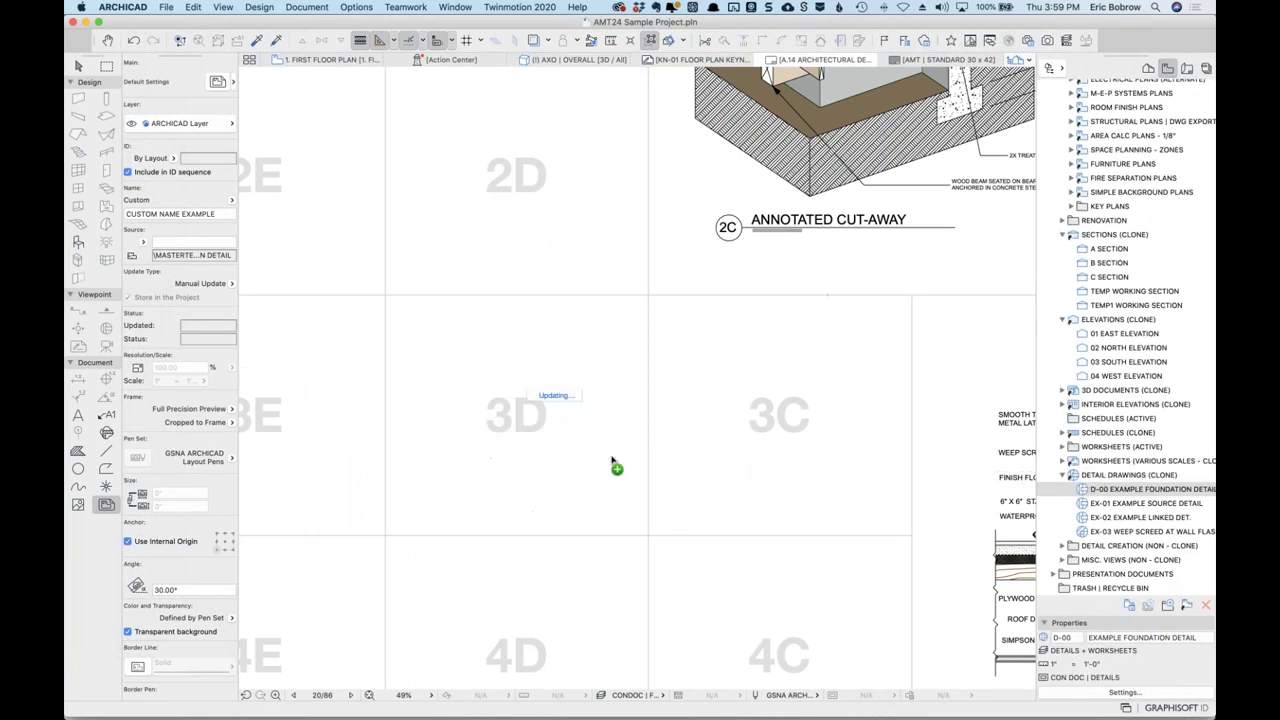
pyautogui.click(232, 424)
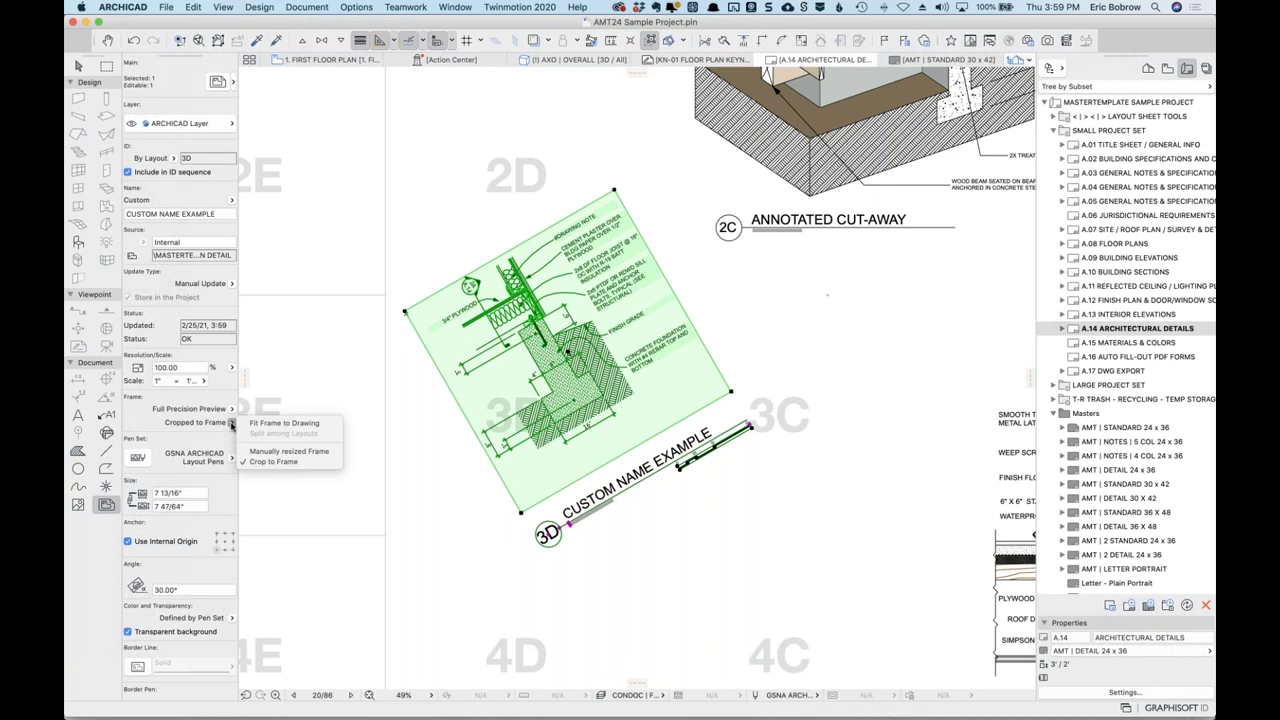
pyautogui.click(232, 424)
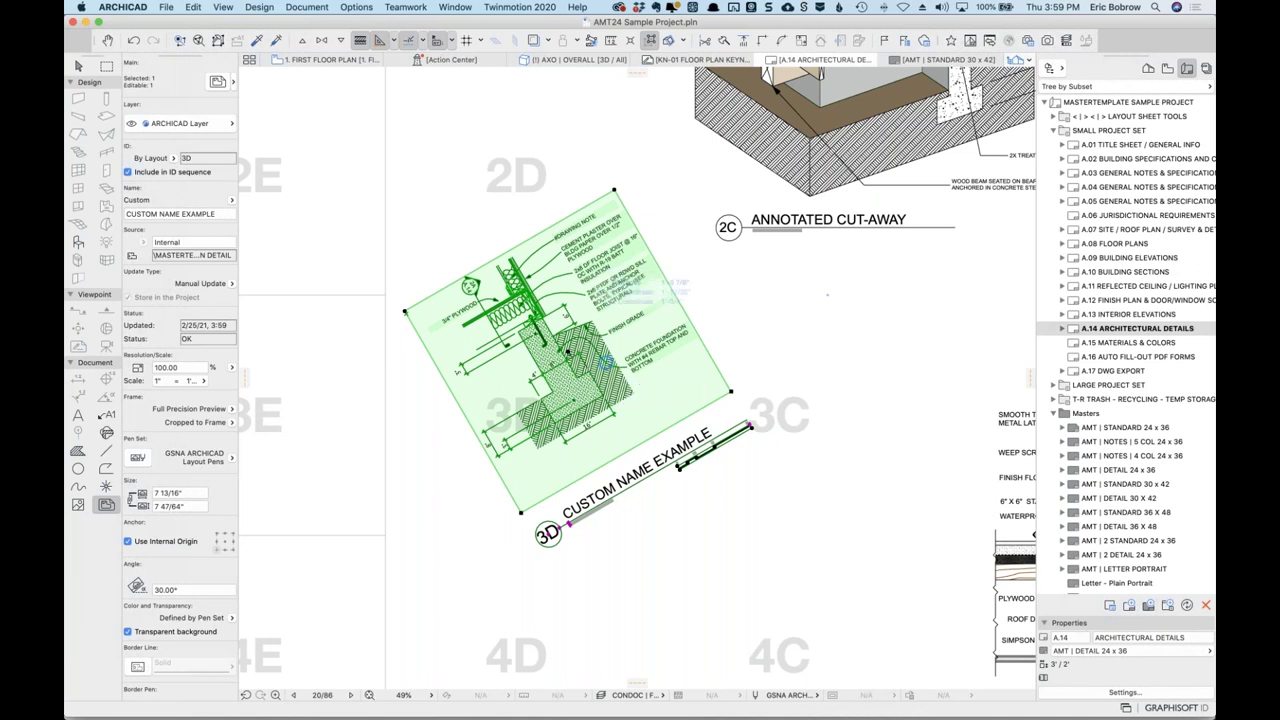
pyautogui.click(568, 350)
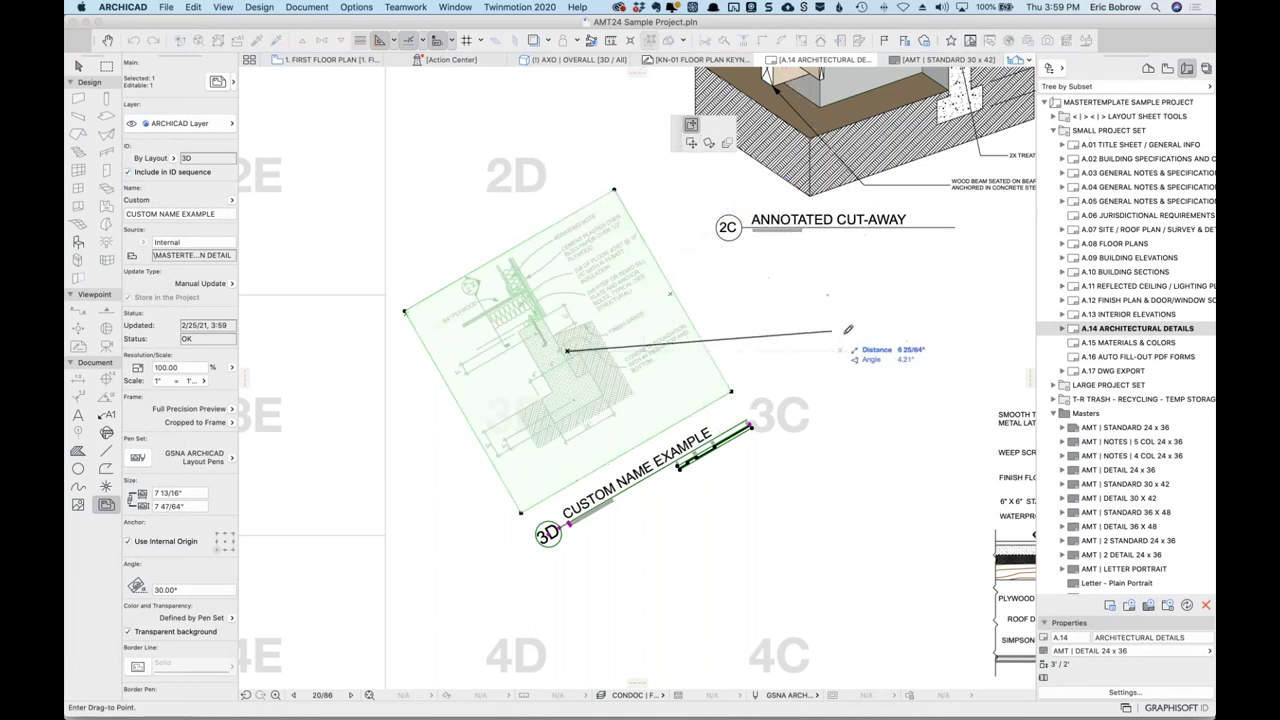
pyautogui.press('Escape')
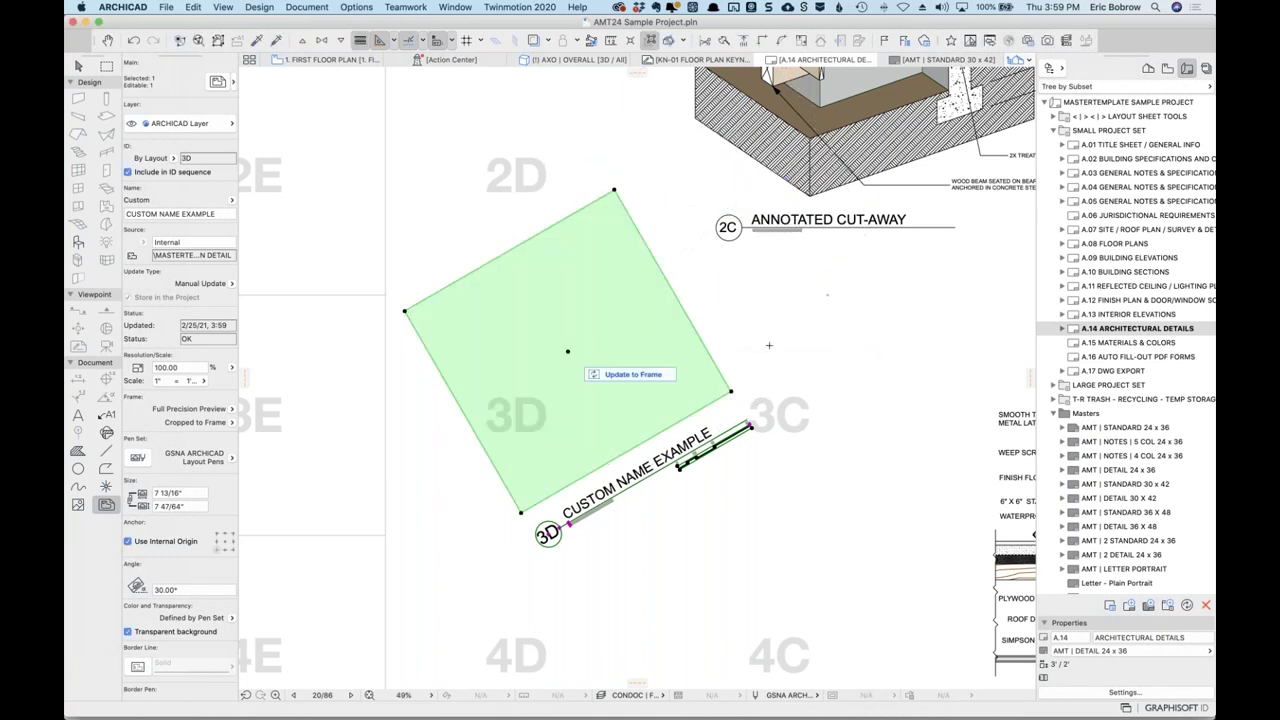
pyautogui.press('Escape')
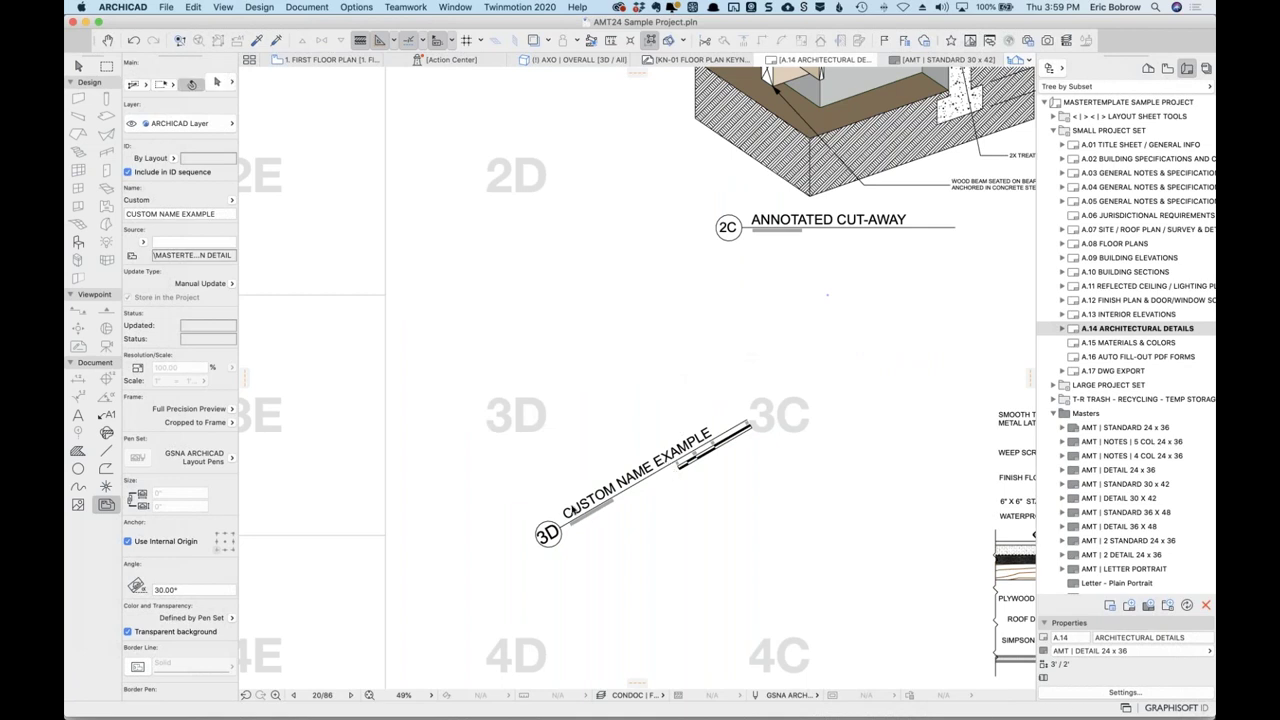
pyautogui.click(556, 530)
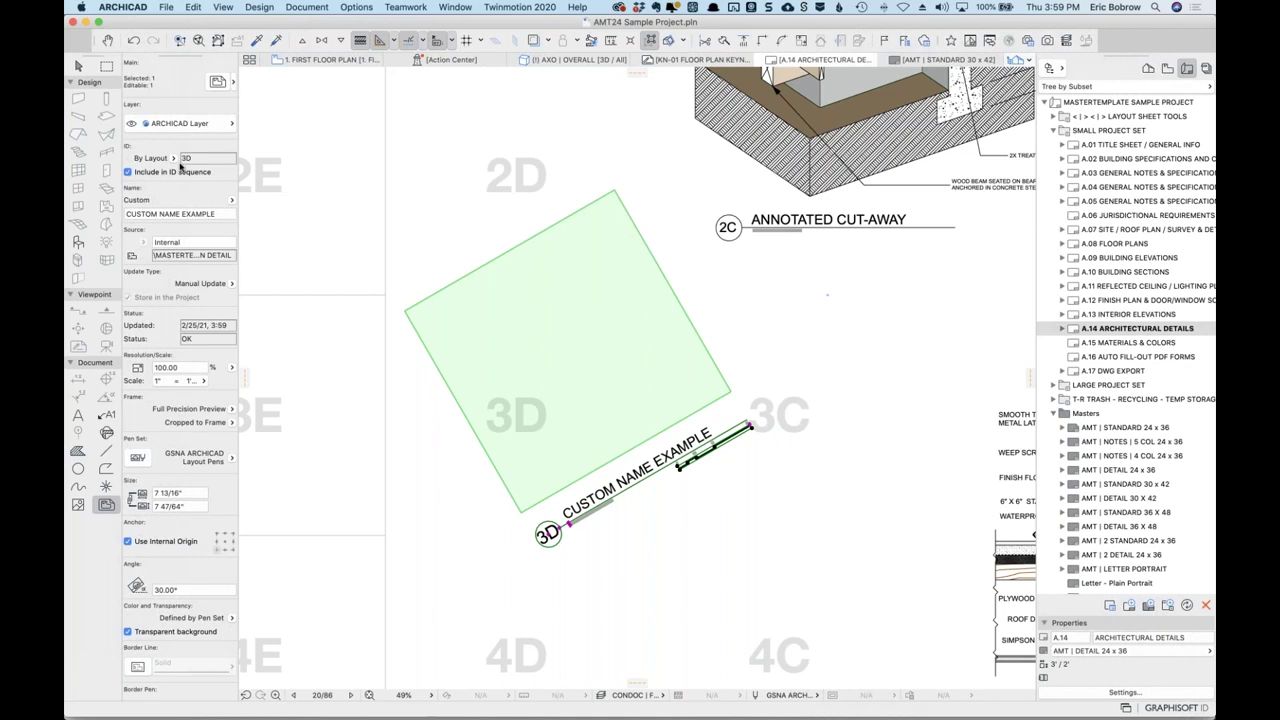
pyautogui.scroll(-5, 192, 372)
# Change the drawing's angle from 30° to 0° in the Info Box.
pyautogui.click(200, 300)
pyautogui.doubleClick(200, 300)
pyautogui.write('0')
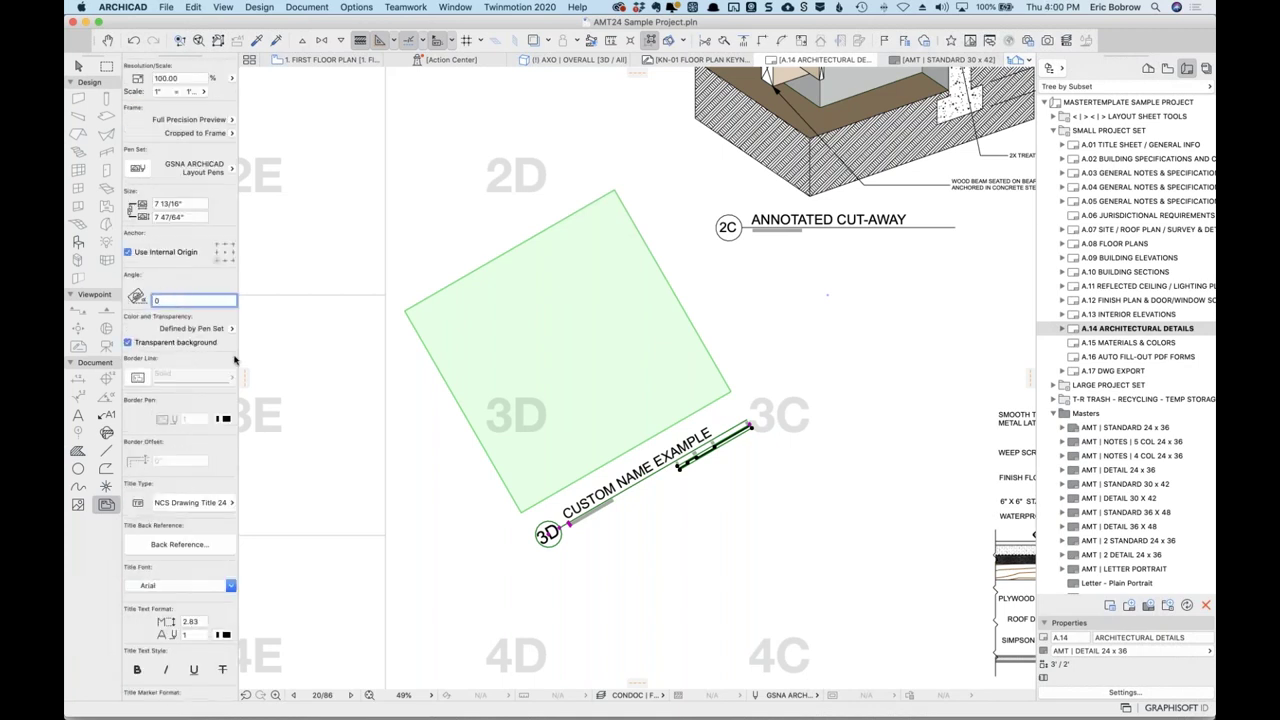
pyautogui.press('Return')
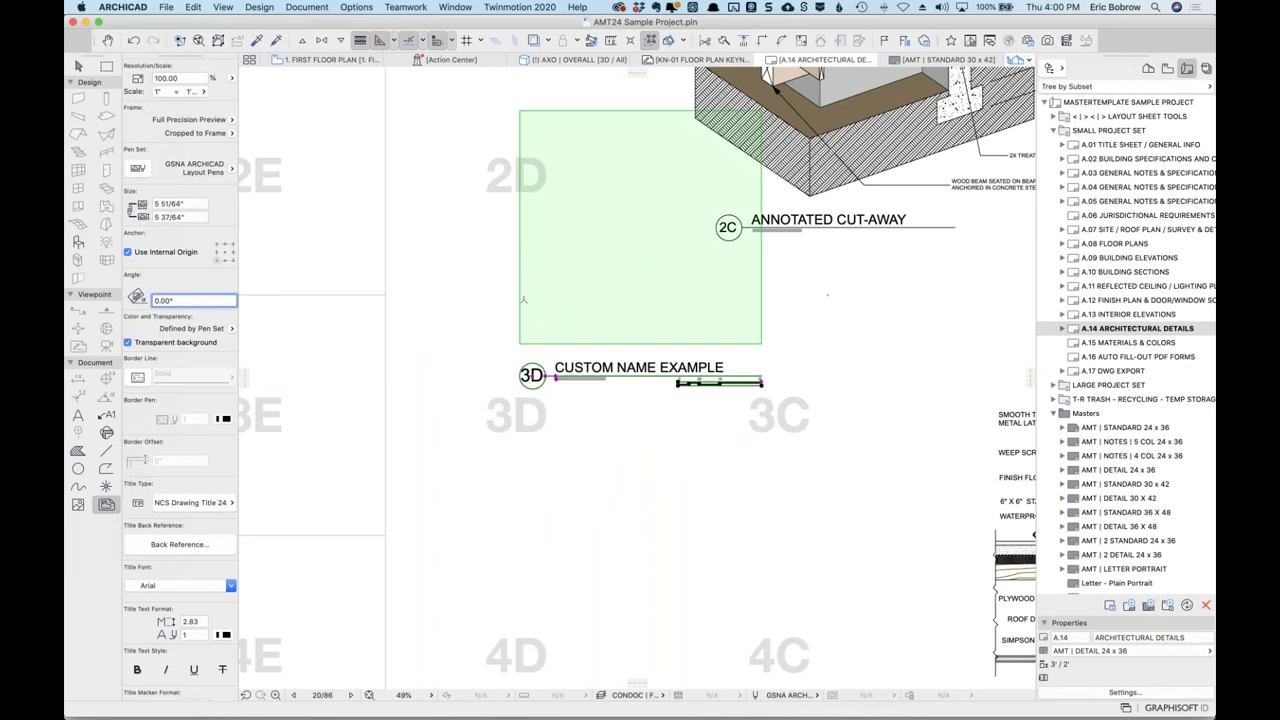
# Move the drawing into cell 3D, stretch its frame right and down, and update to frame.
pyautogui.moveTo(604, 314); pyautogui.dragTo(479, 456)
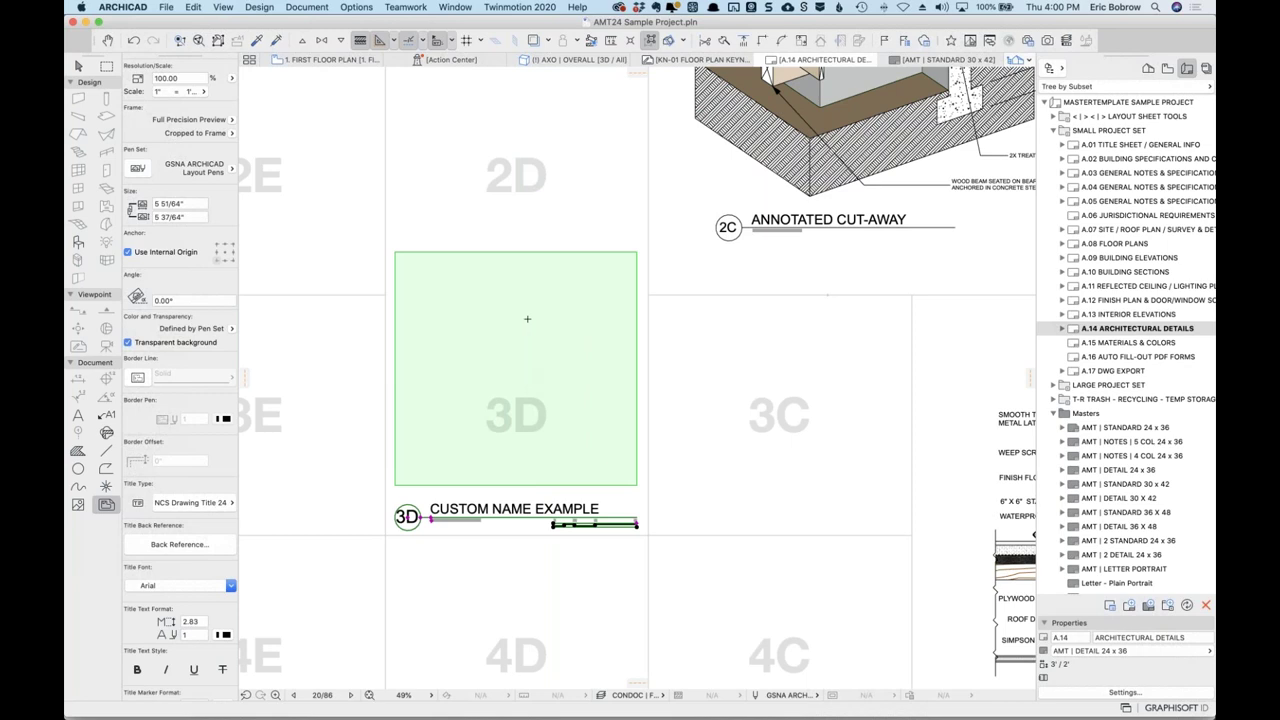
pyautogui.moveTo(636, 251); pyautogui.dragTo(879, 250)
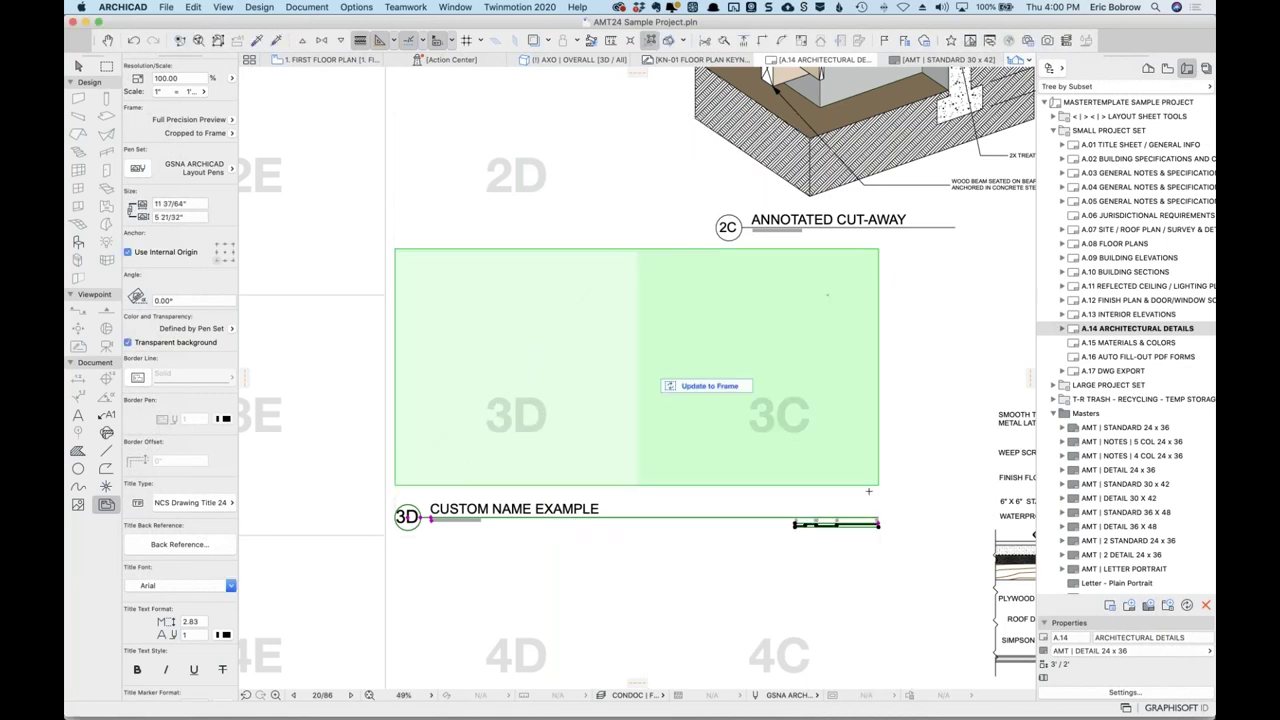
pyautogui.moveTo(879, 483)
pyautogui.mouseDown()
pyautogui.moveTo(874, 612)
pyautogui.moveTo(926, 546)
pyautogui.mouseUp()
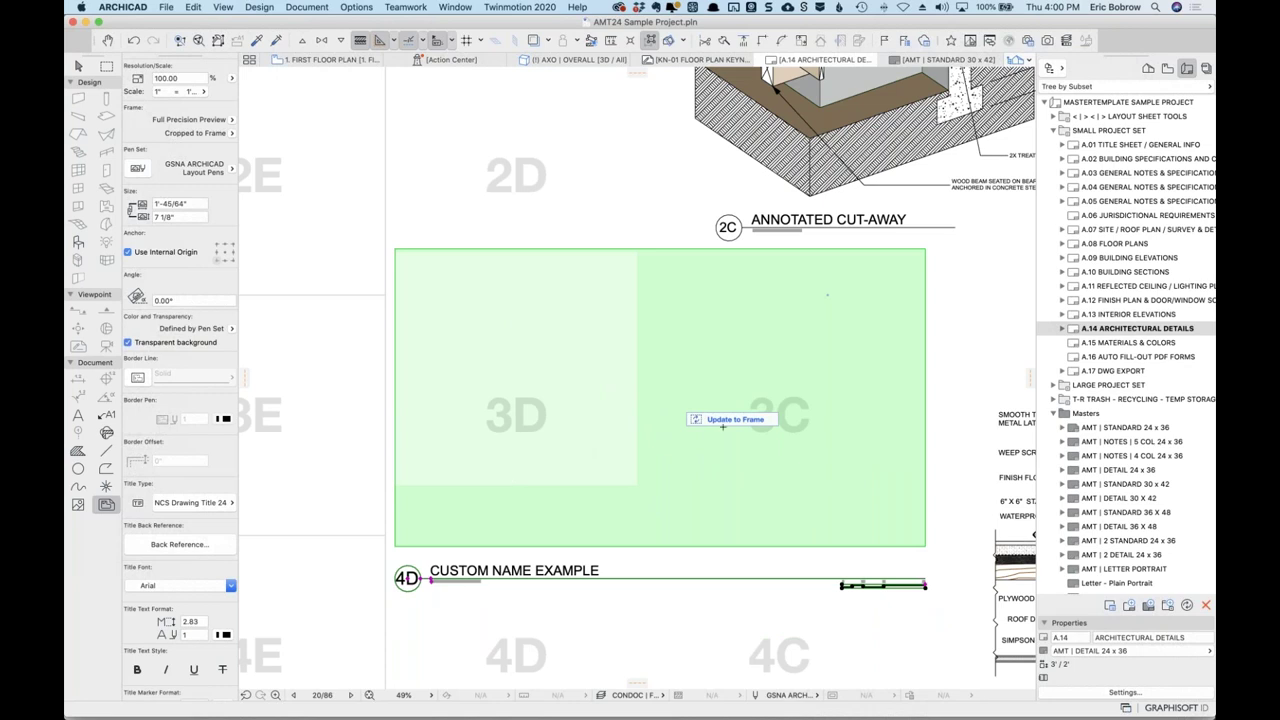
pyautogui.click(722, 422)
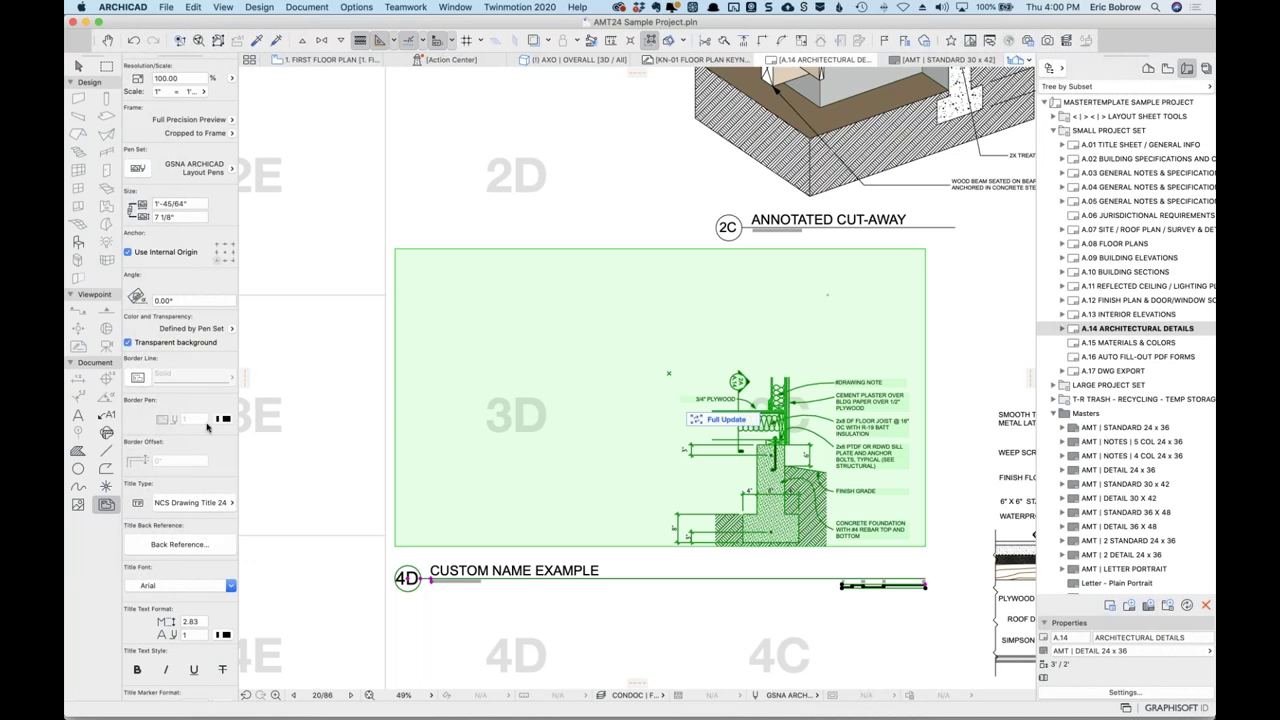
pyautogui.click(231, 133)
# Switch the frame to Fit Frame to Drawing, confirm Fit all to Frame, and zoom out.
pyautogui.click(271, 136)
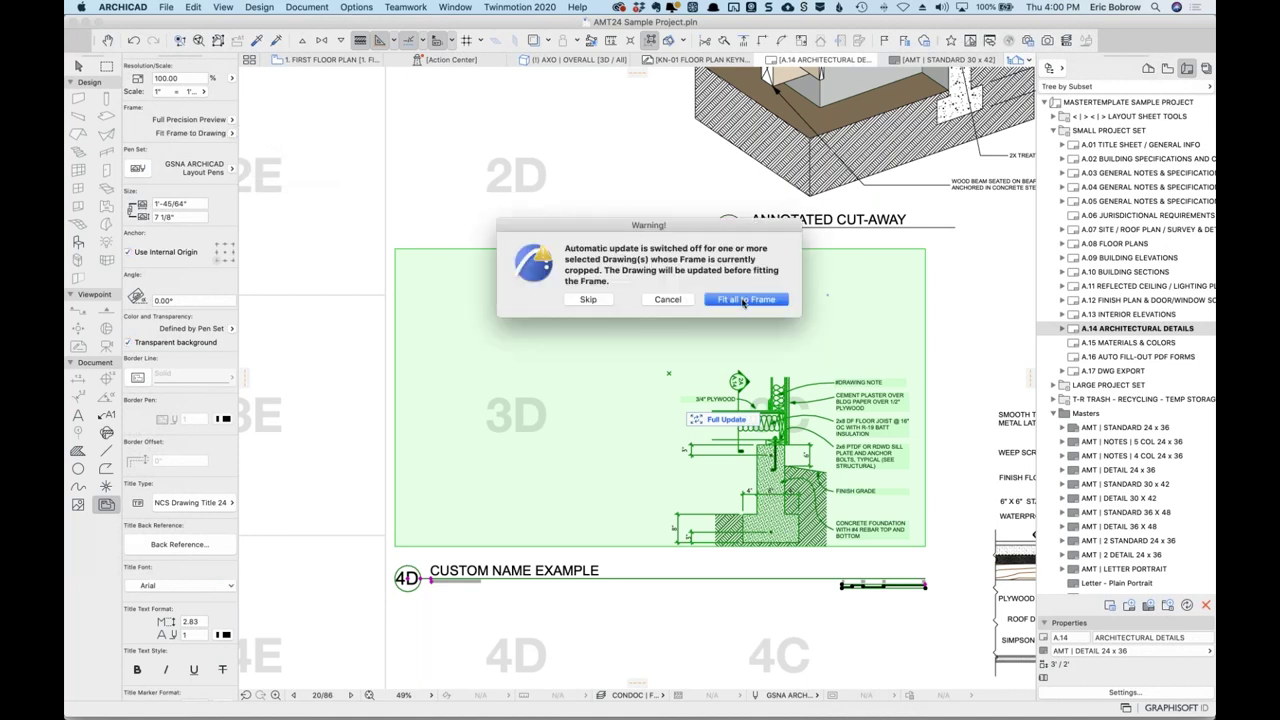
pyautogui.click(745, 299)
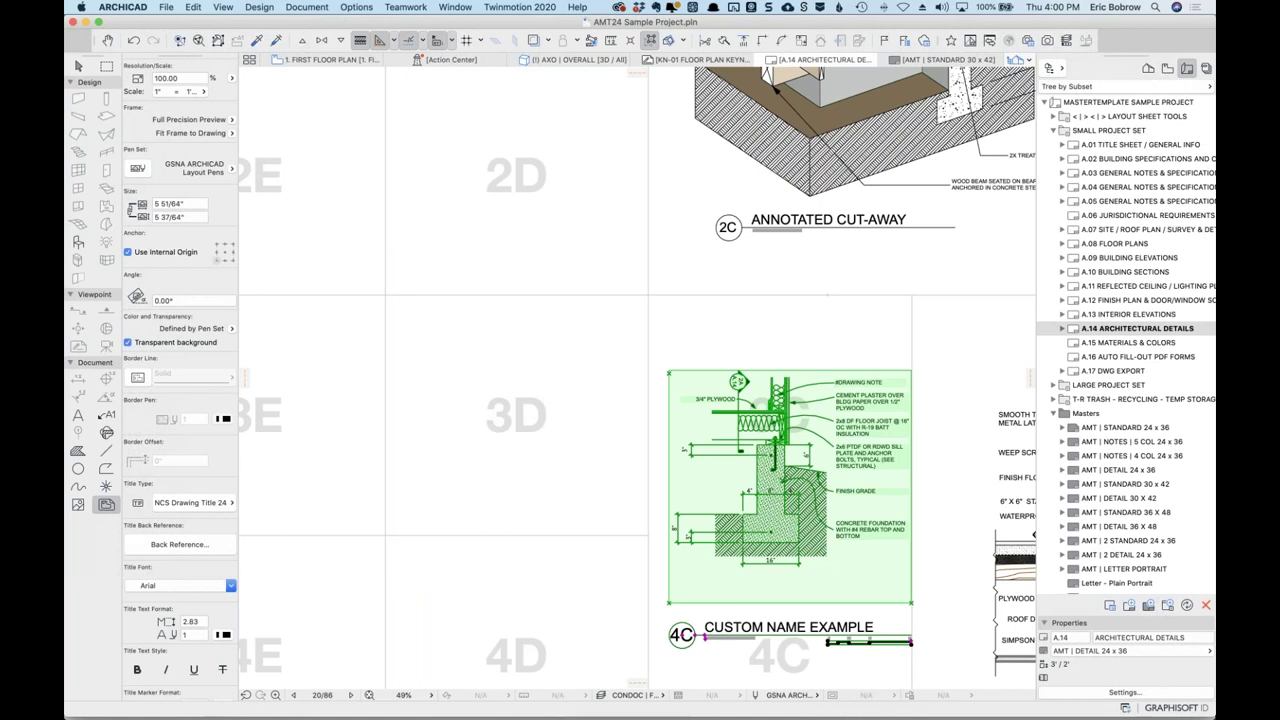
pyautogui.scroll(-6, 790, 488)
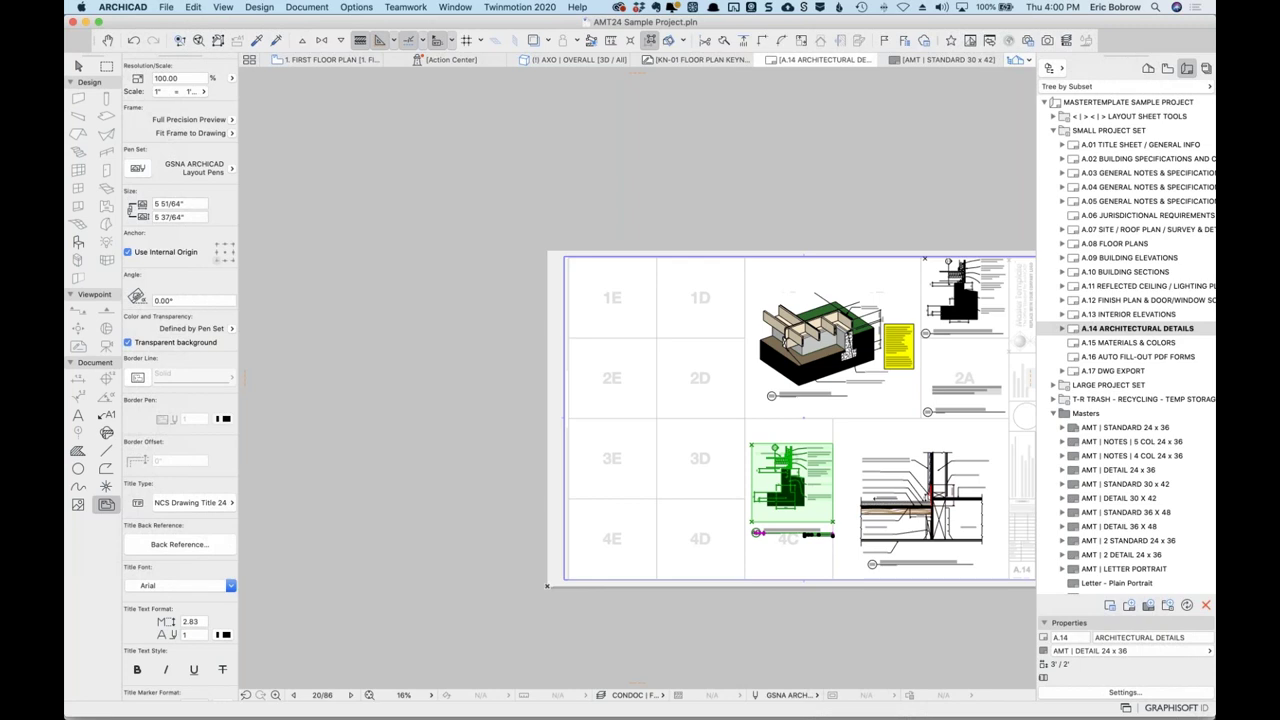
# Review the support ticket, then hide the browser and bring ARCHICAD back to the front.
pyautogui.press('super+Tab')
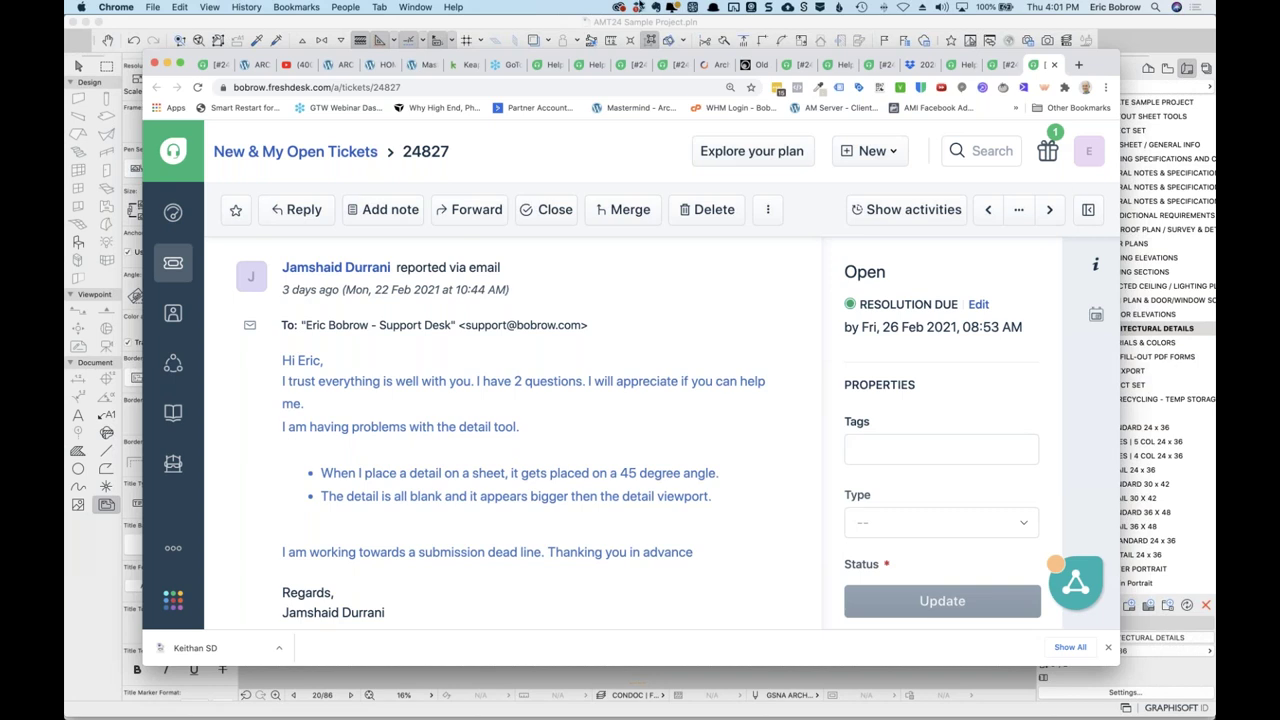
pyautogui.press('super+m')
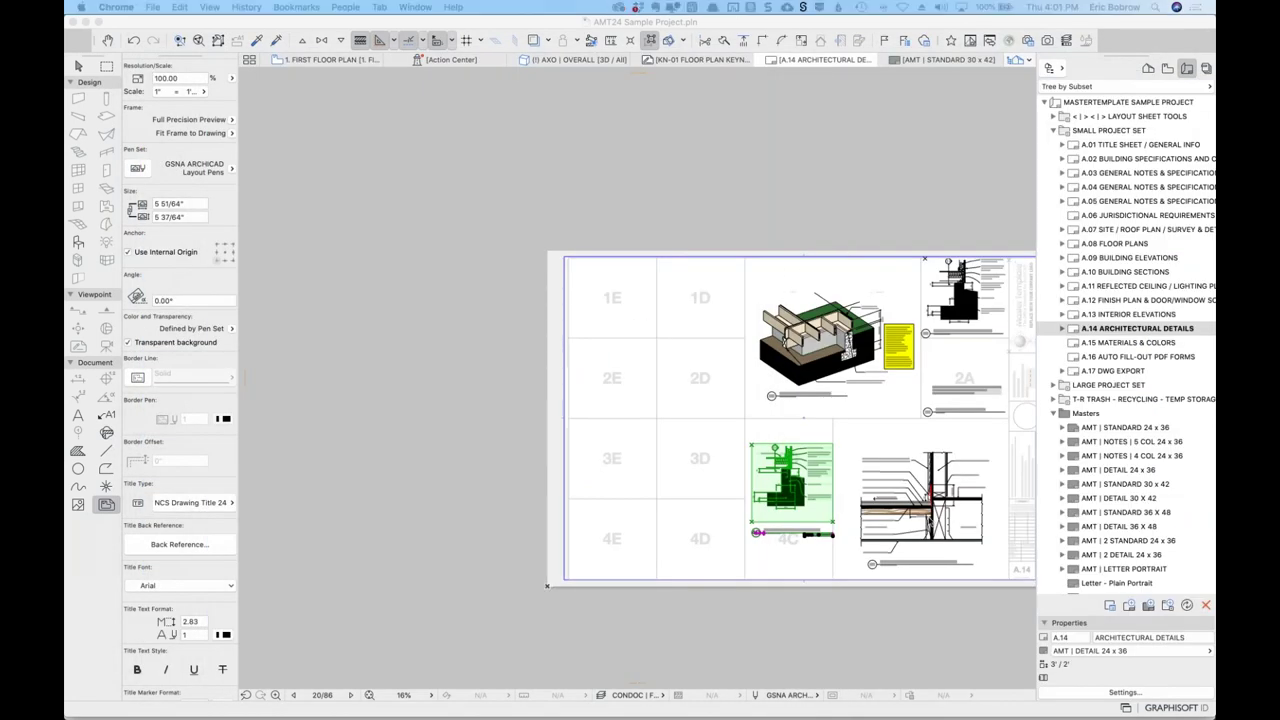
pyautogui.click(873, 477)
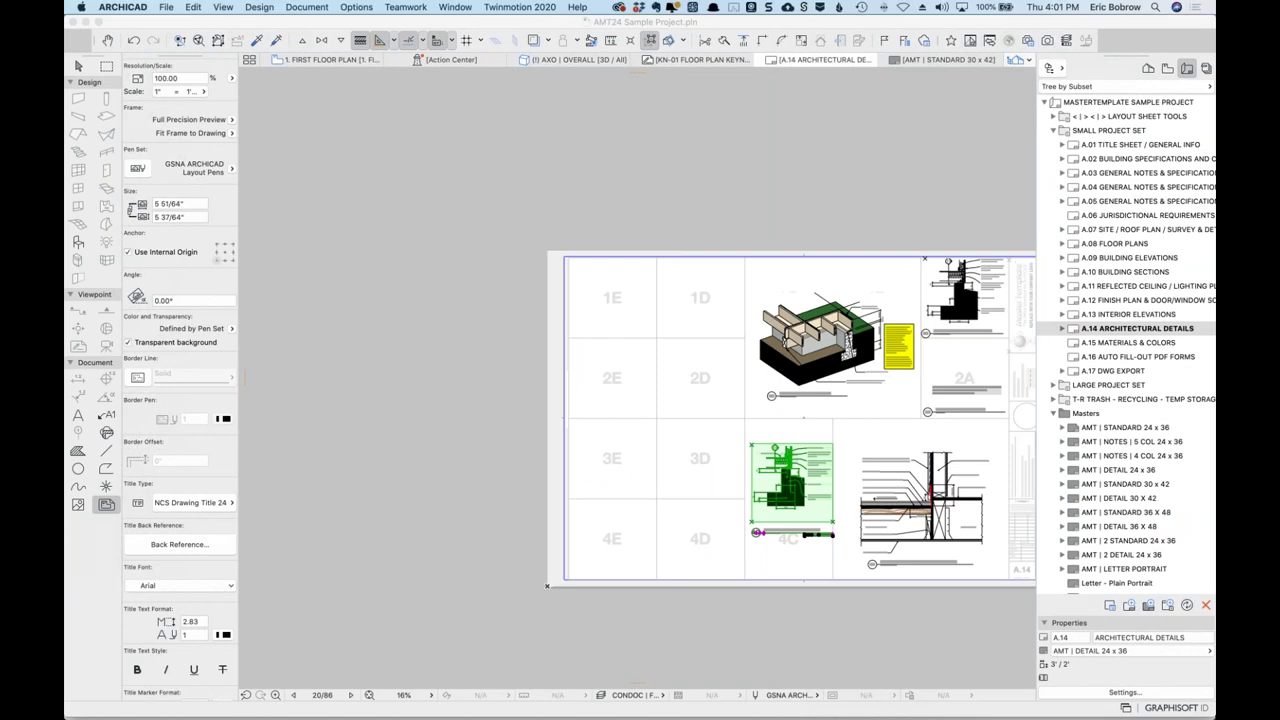
# Deselect drawing 4C and set the Drawing tool's default Name to By View: Name only.
pyautogui.scroll(5, 846, 481)
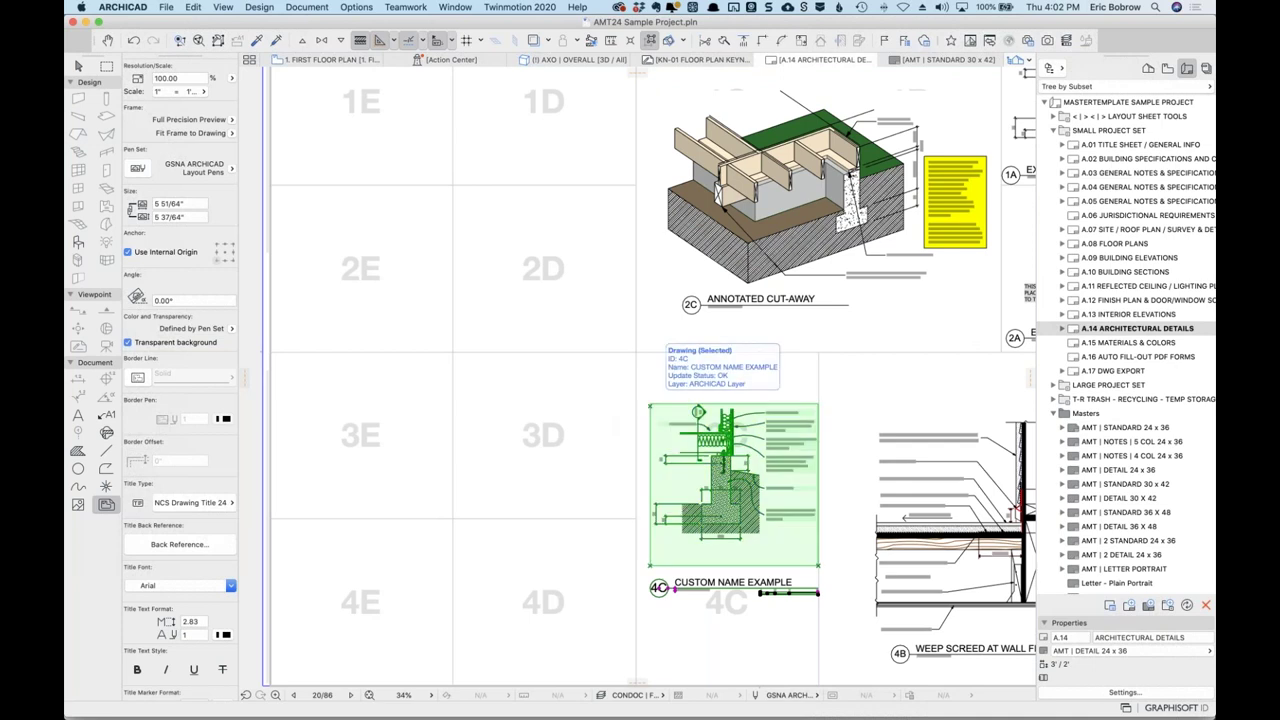
pyautogui.click(605, 399)
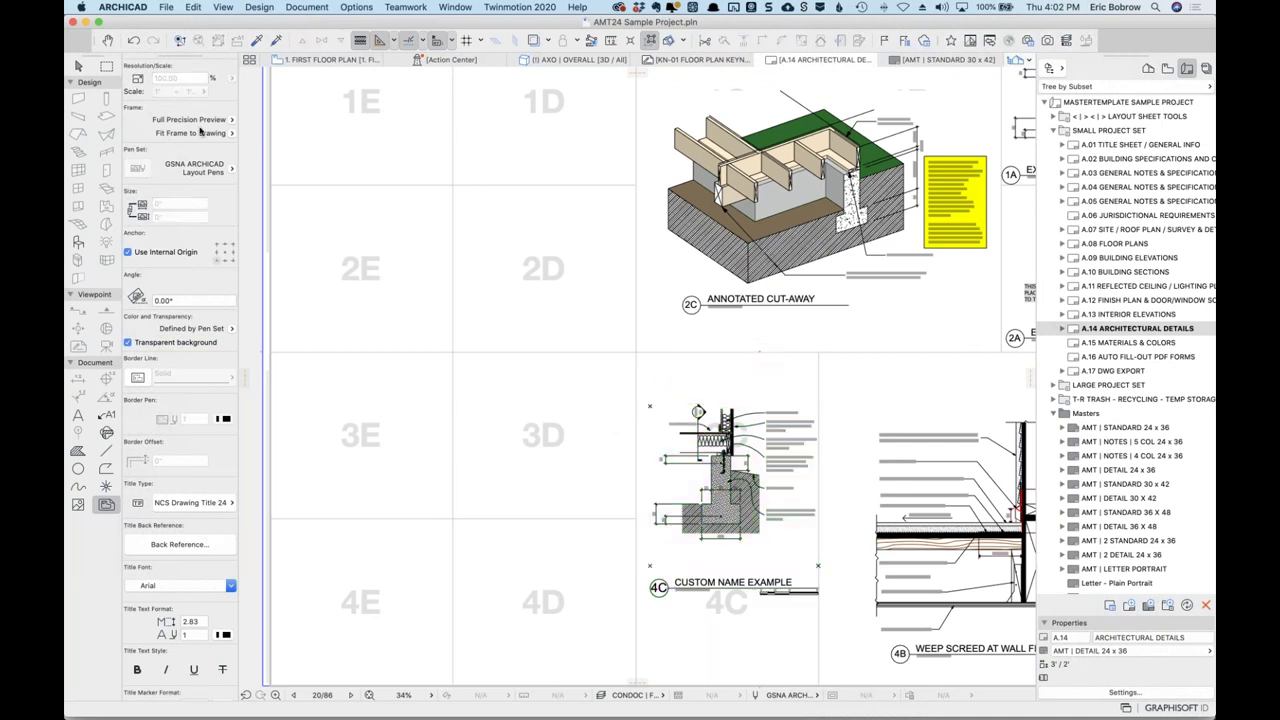
pyautogui.scroll(5, 170, 95)
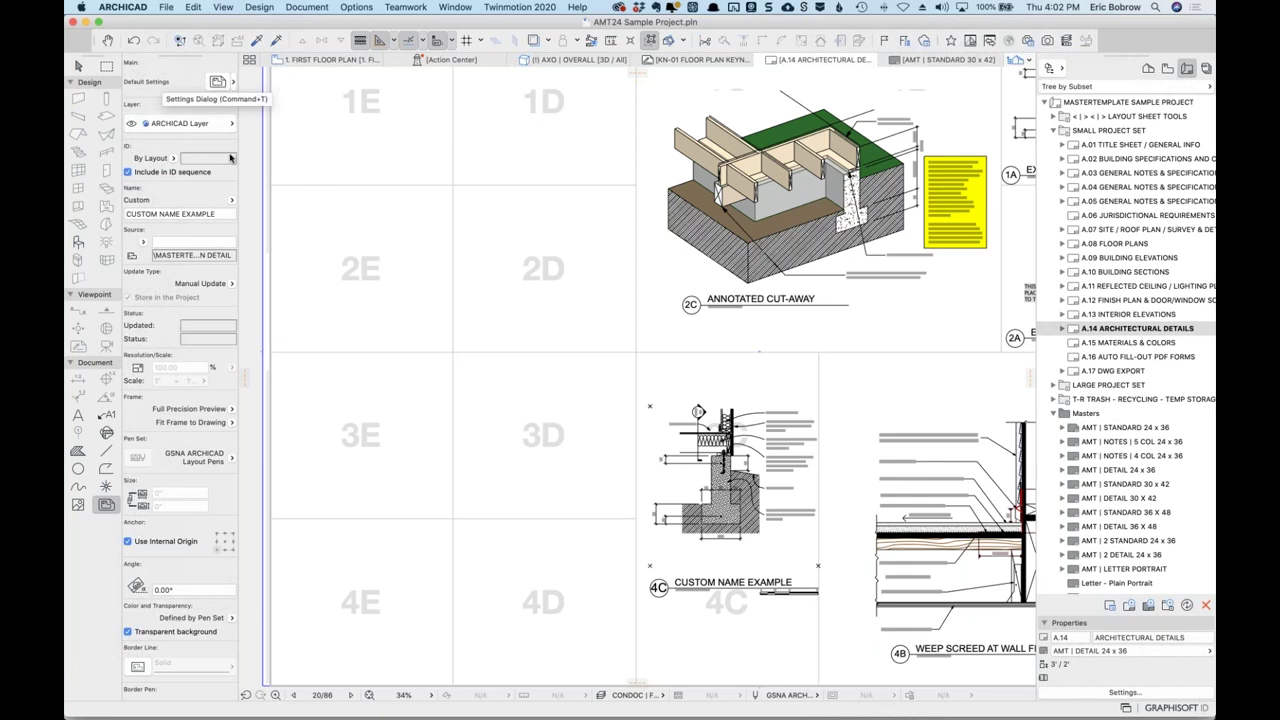
pyautogui.click(230, 422)
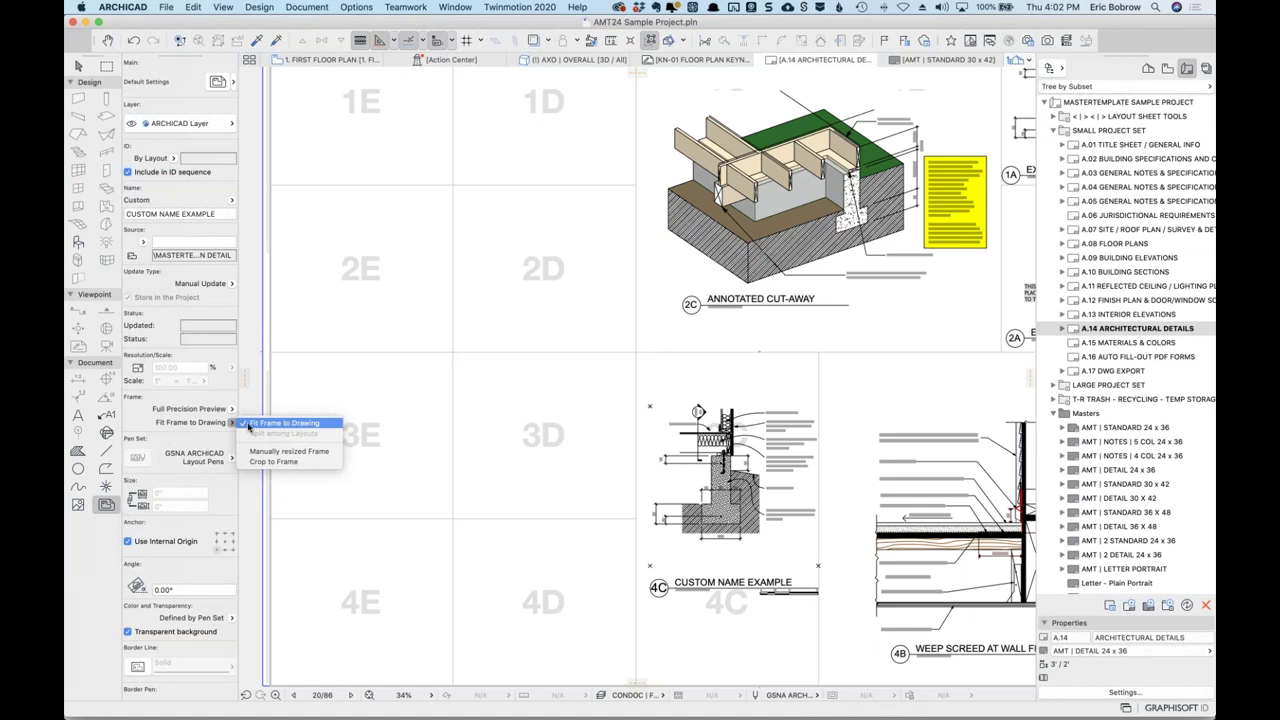
pyautogui.click(207, 399)
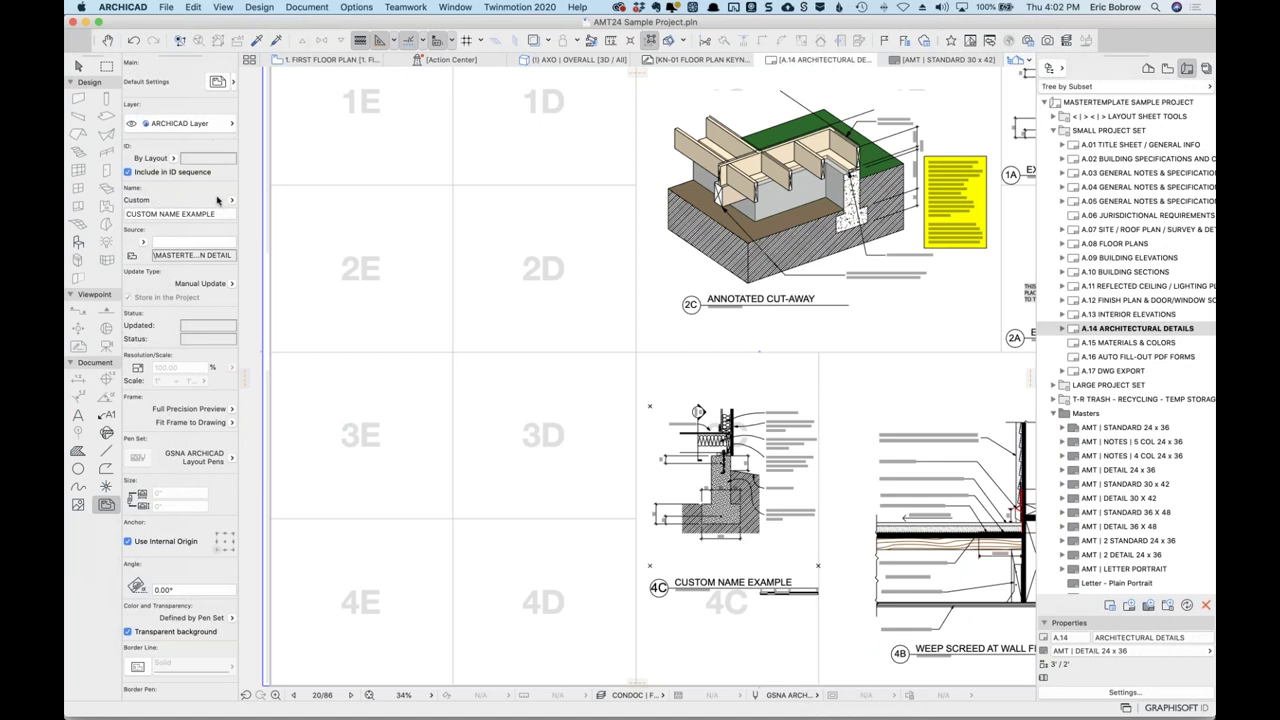
pyautogui.click(231, 200)
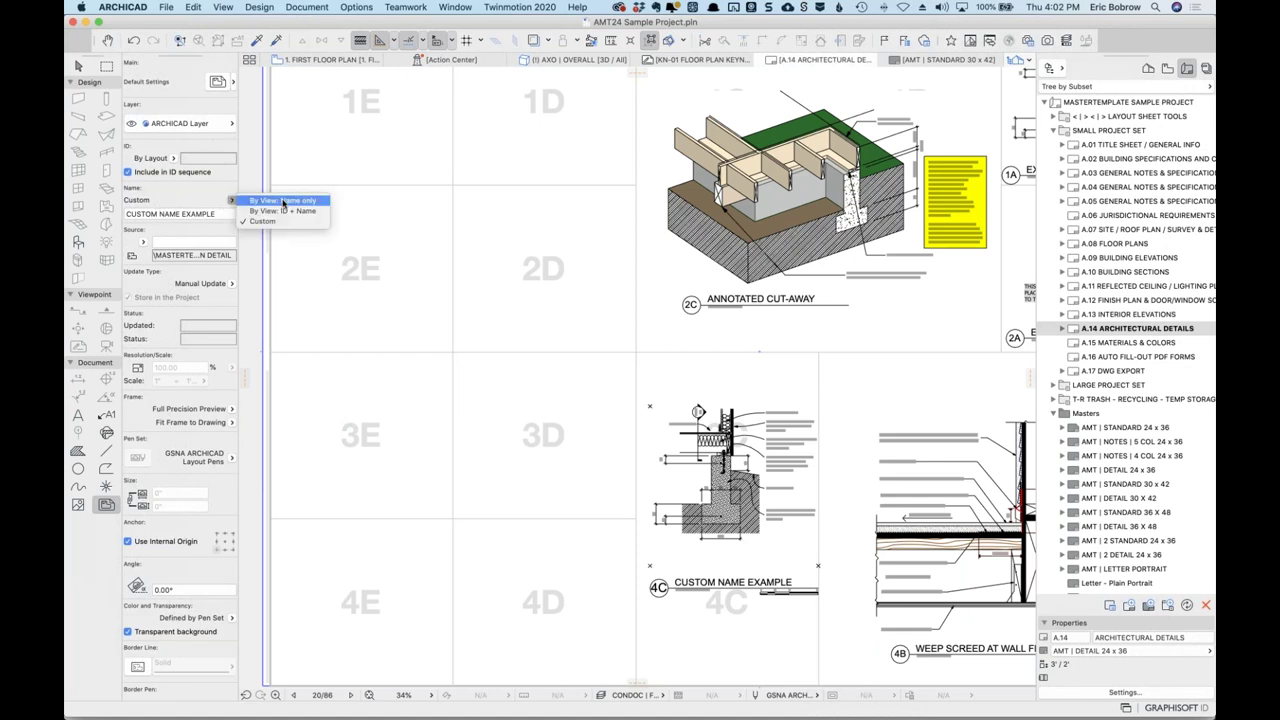
pyautogui.click(283, 201)
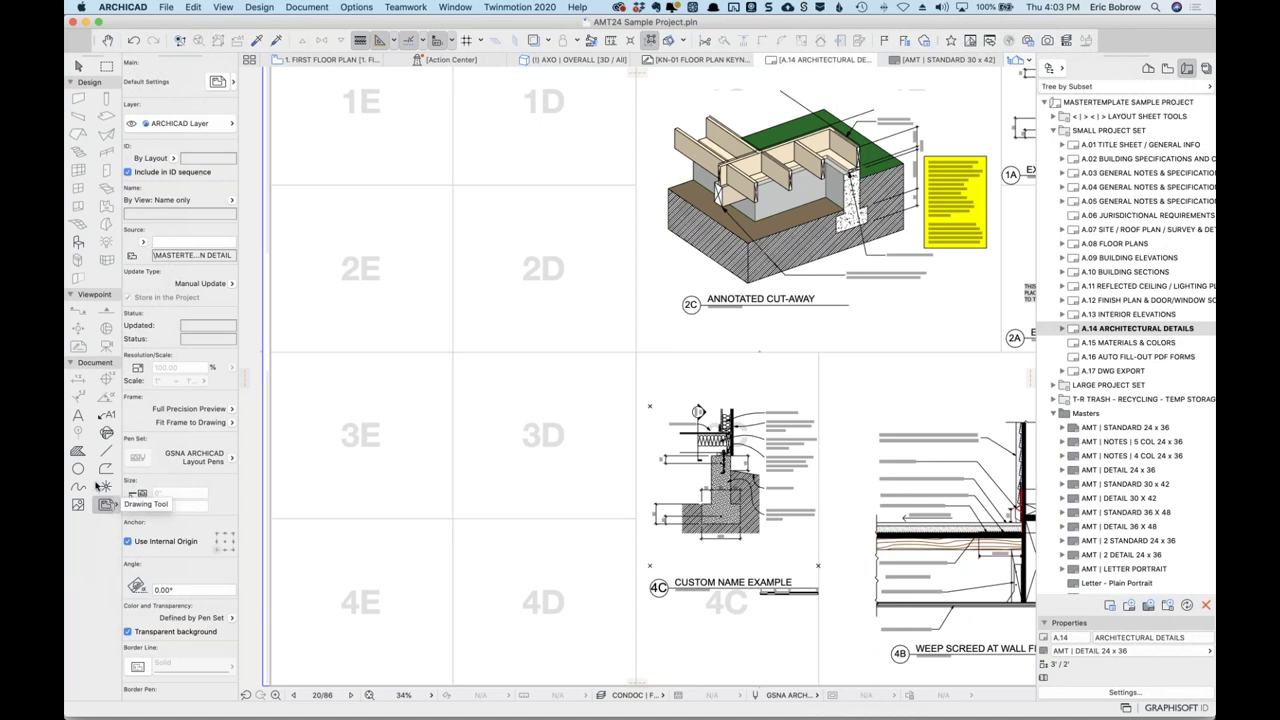
# Switch to the 1. First Floor Plan and check the Wall tool's building material list.
pyautogui.click(109, 451)
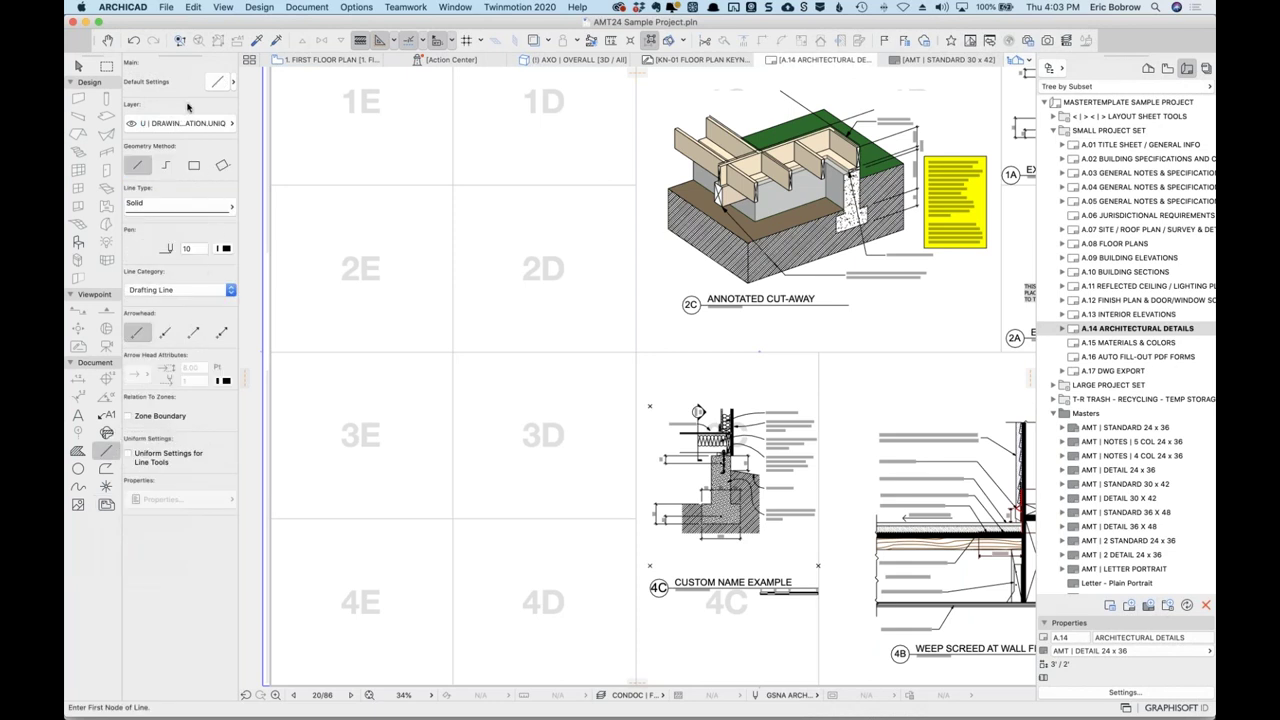
pyautogui.click(326, 62)
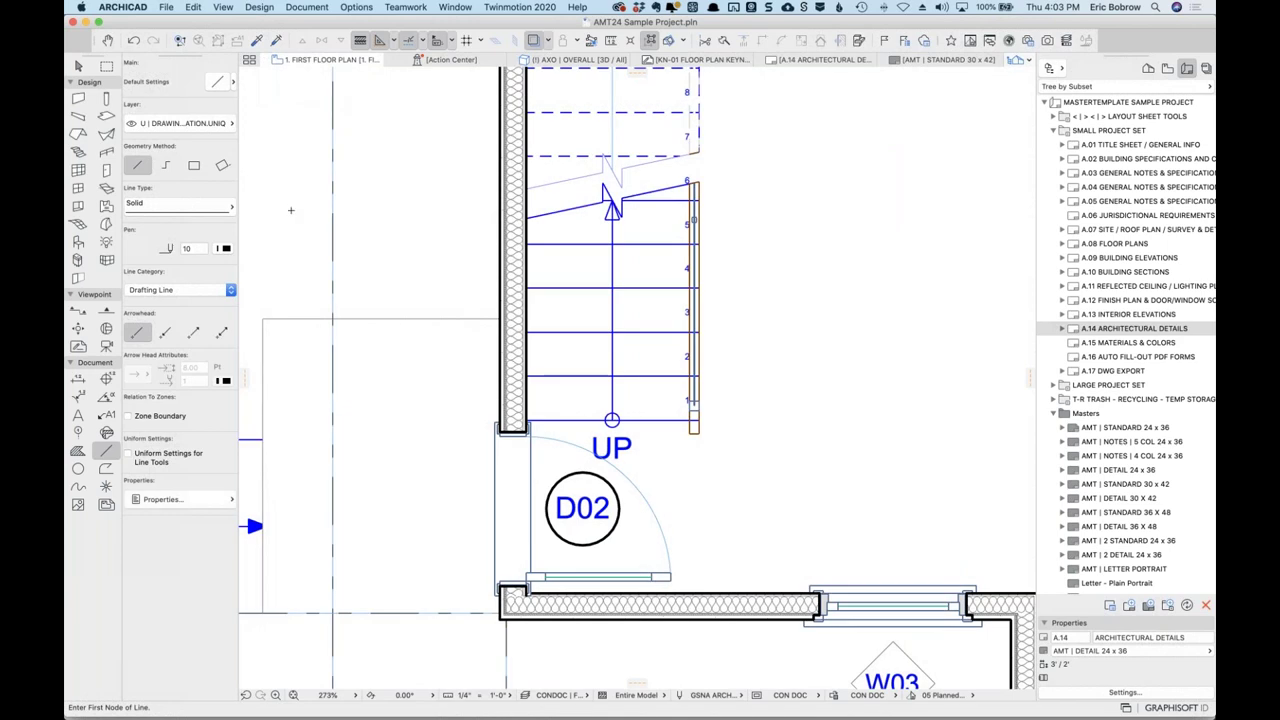
pyautogui.click(79, 99)
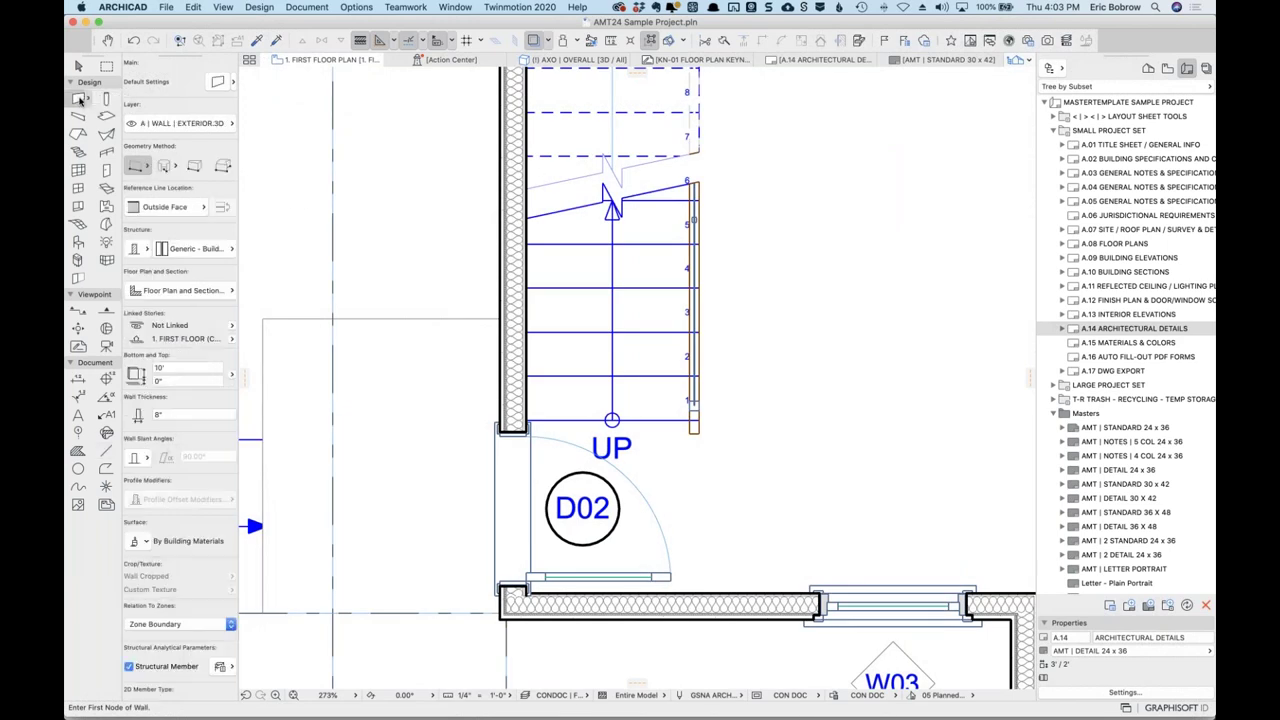
pyautogui.click(222, 252)
pyautogui.click(222, 252)
pyautogui.press('super+Tab')
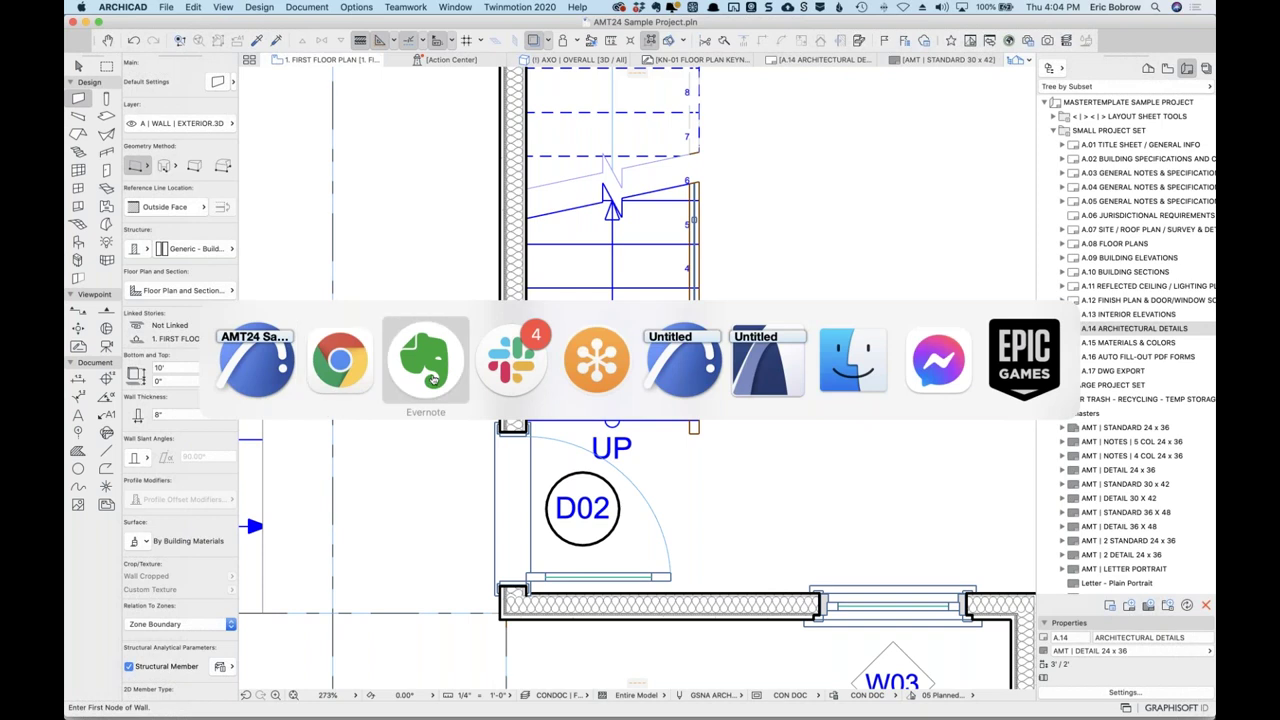
# Move the detail-on-layout question to the end of the completed list and open the next ticket.
pyautogui.click(432, 380)
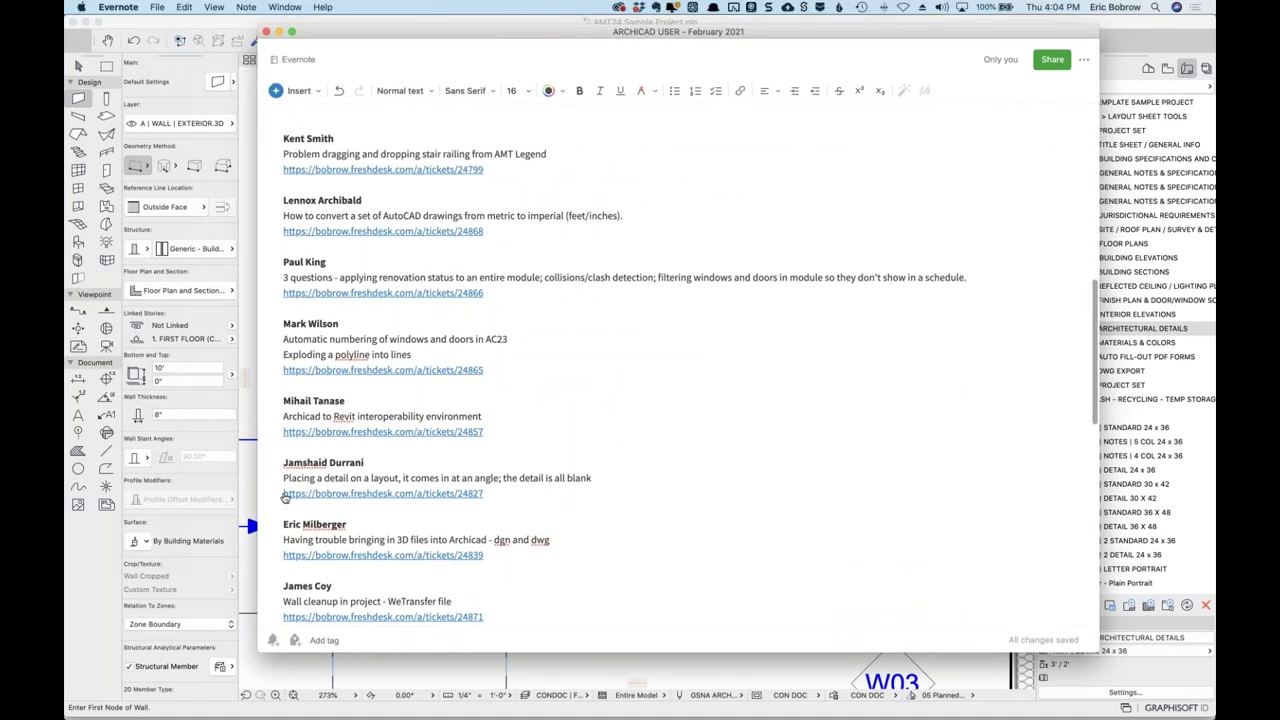
pyautogui.moveTo(283, 462); pyautogui.dragTo(286, 520)
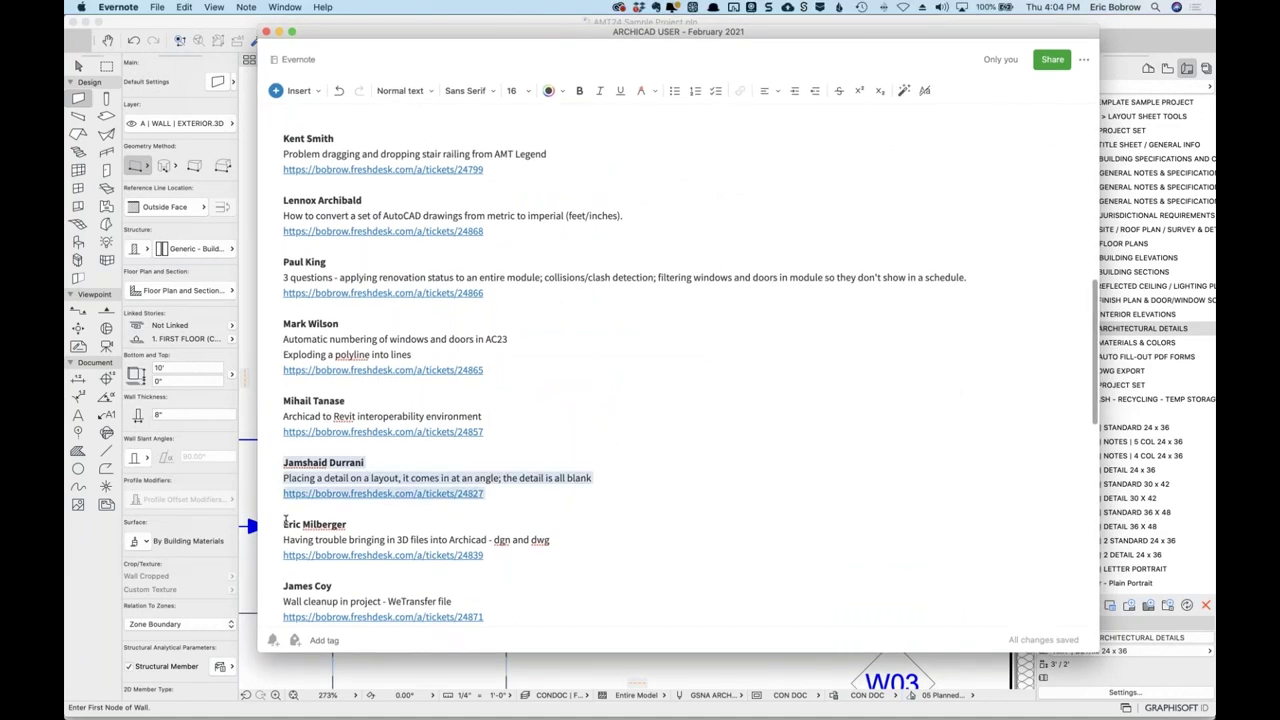
pyautogui.press('super+x')
pyautogui.scroll(-10, 450, 545)
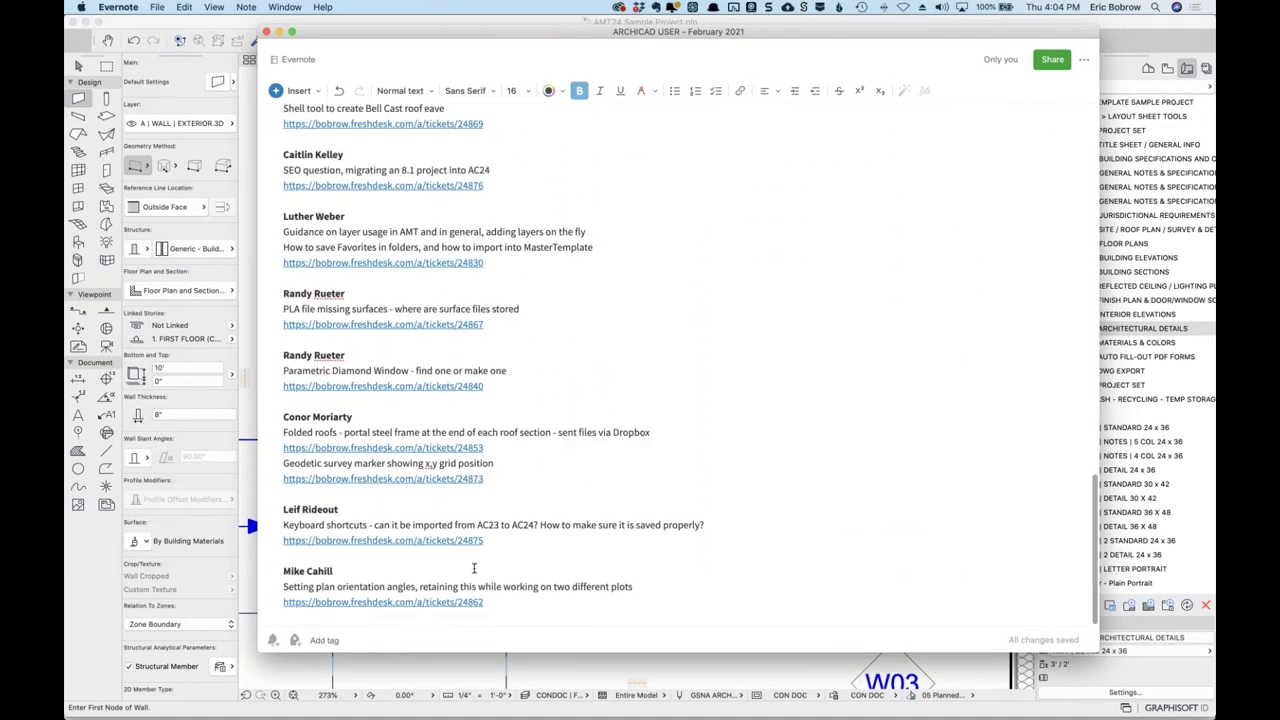
pyautogui.click(490, 600)
pyautogui.press('Return')
pyautogui.press('super+v')
pyautogui.scroll(15, 591, 444)
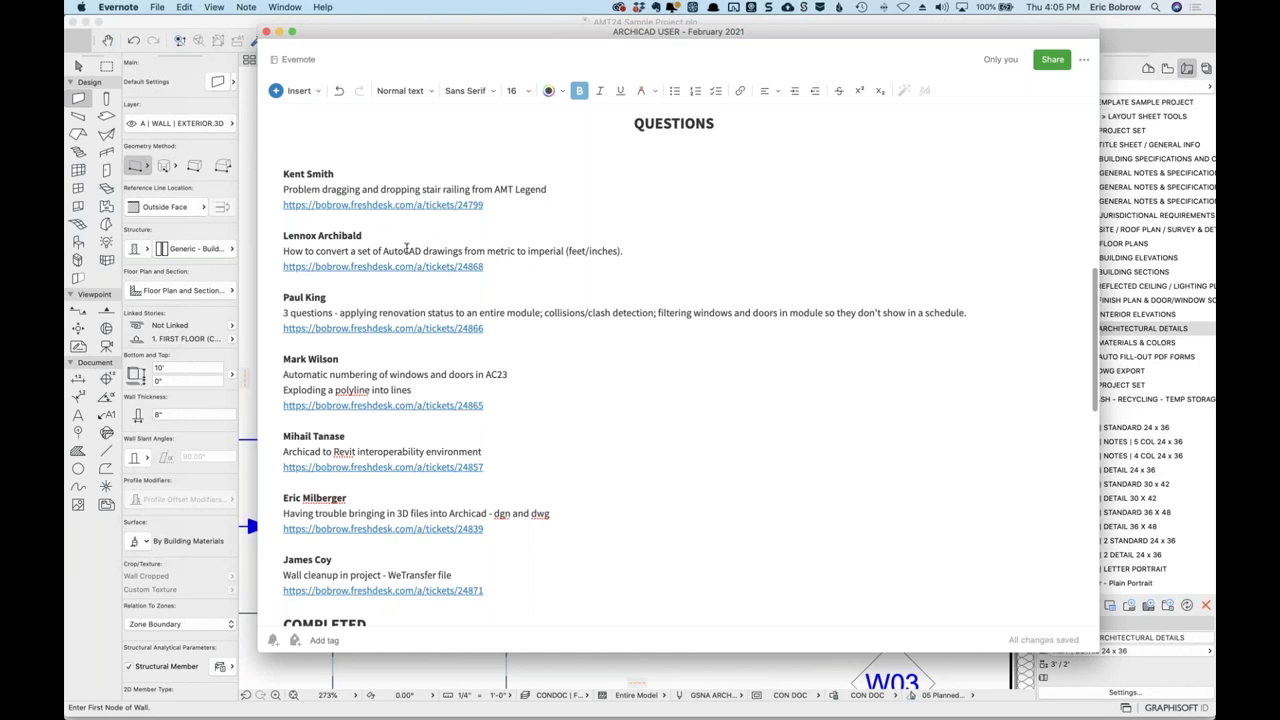
pyautogui.click(472, 267)
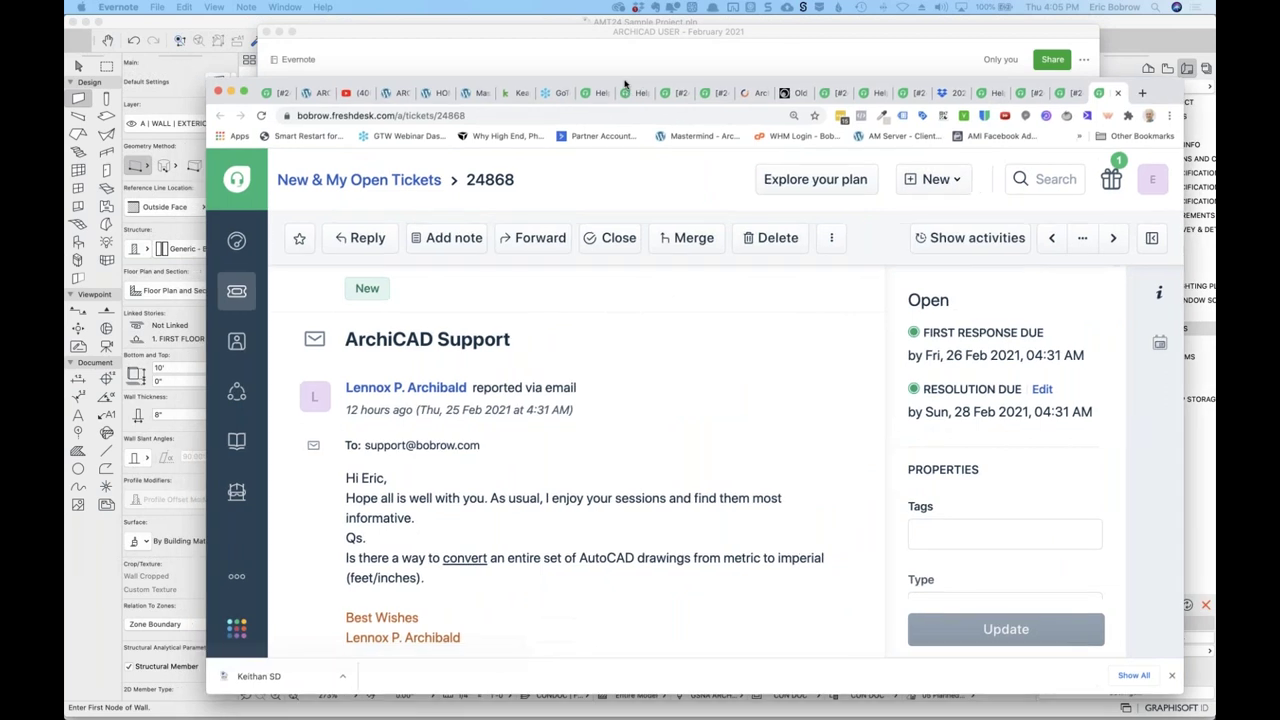
# Review the AutoCAD metric-to-imperial ticket, then hide the browser and Evernote windows.
pyautogui.scroll(-2, 660, 370)
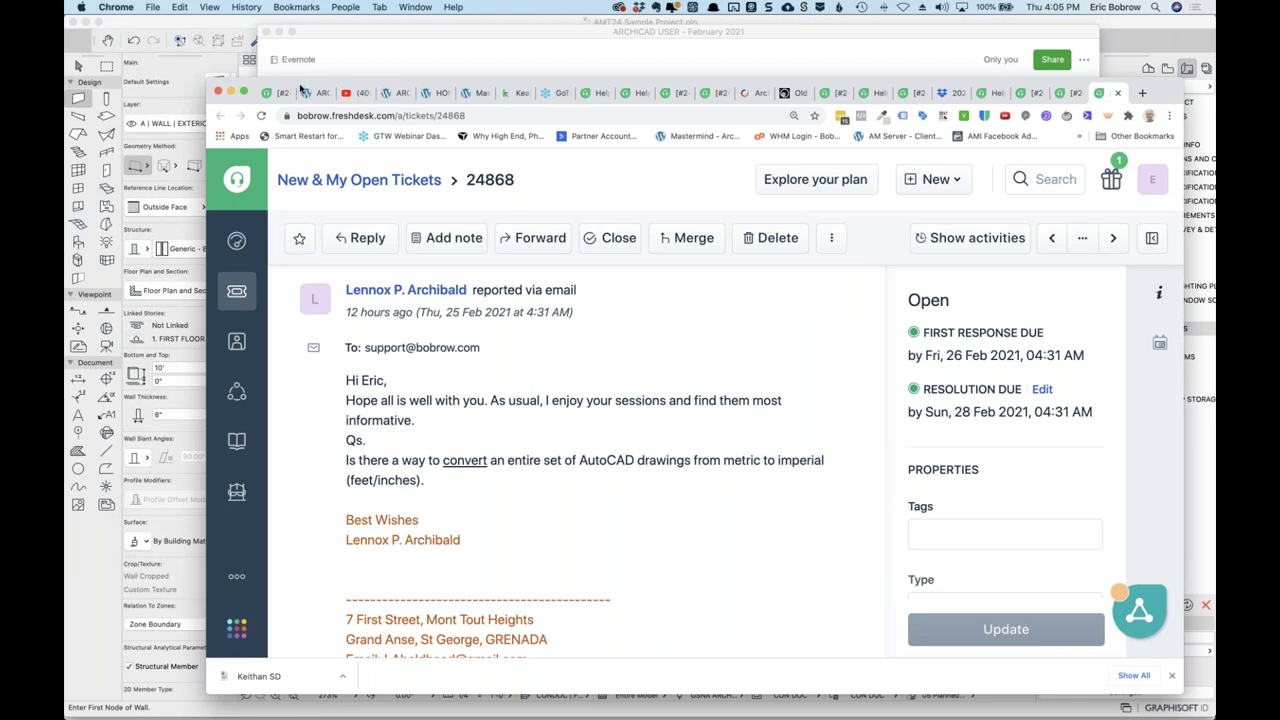
pyautogui.moveTo(725, 116); pyautogui.dragTo(733, 118)
pyautogui.press('super+m')
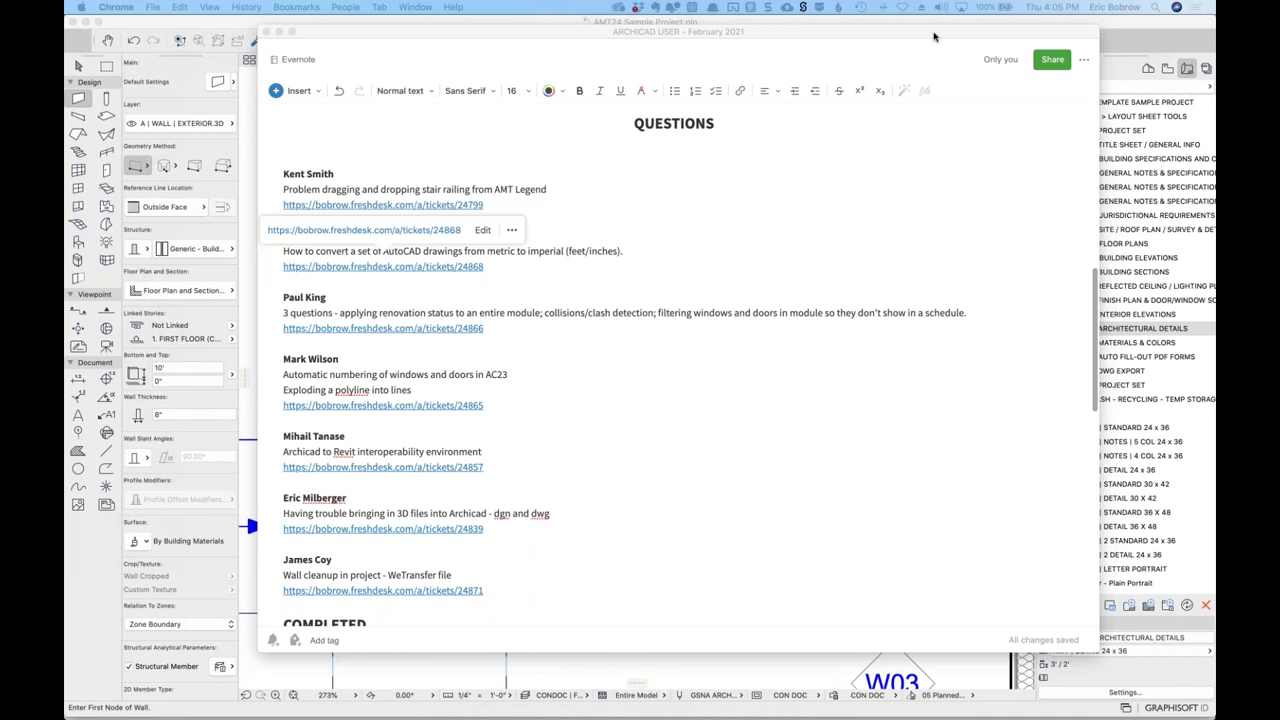
pyautogui.click(934, 37)
pyautogui.press('super+m')
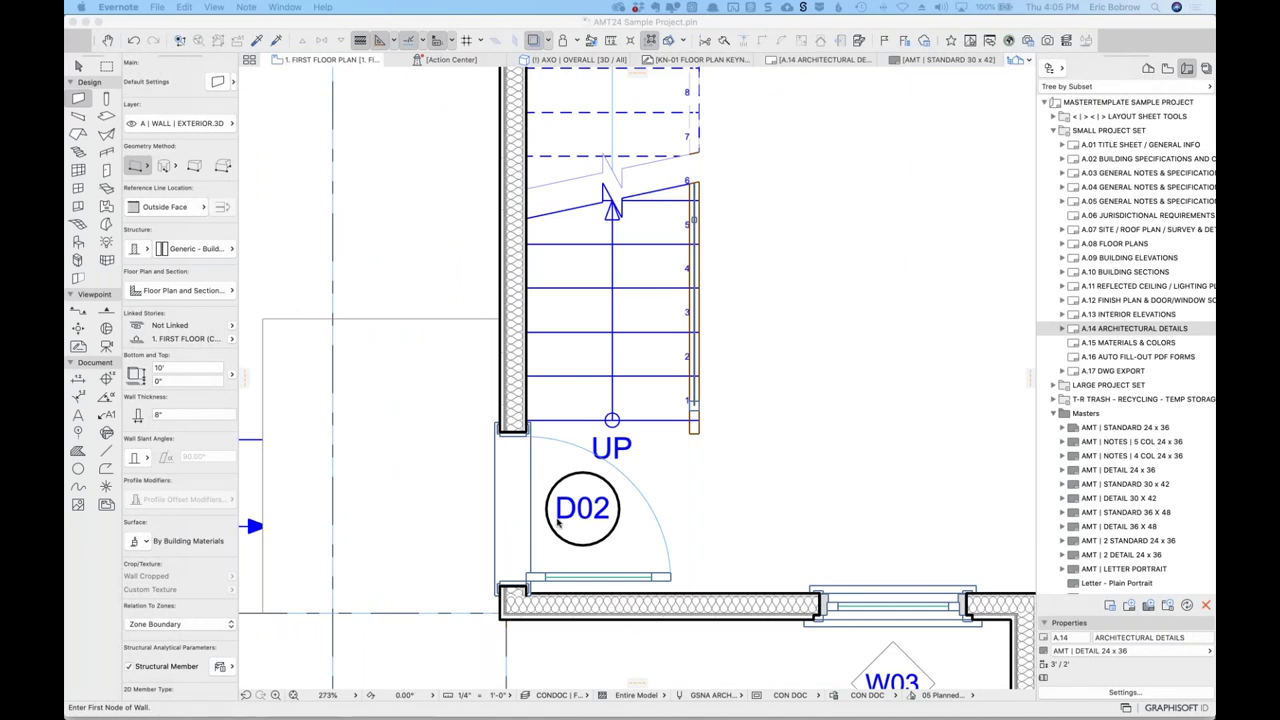
# Bring ARCHICAD forward and zoom to fit the whole first floor plan.
pyautogui.click(758, 25)
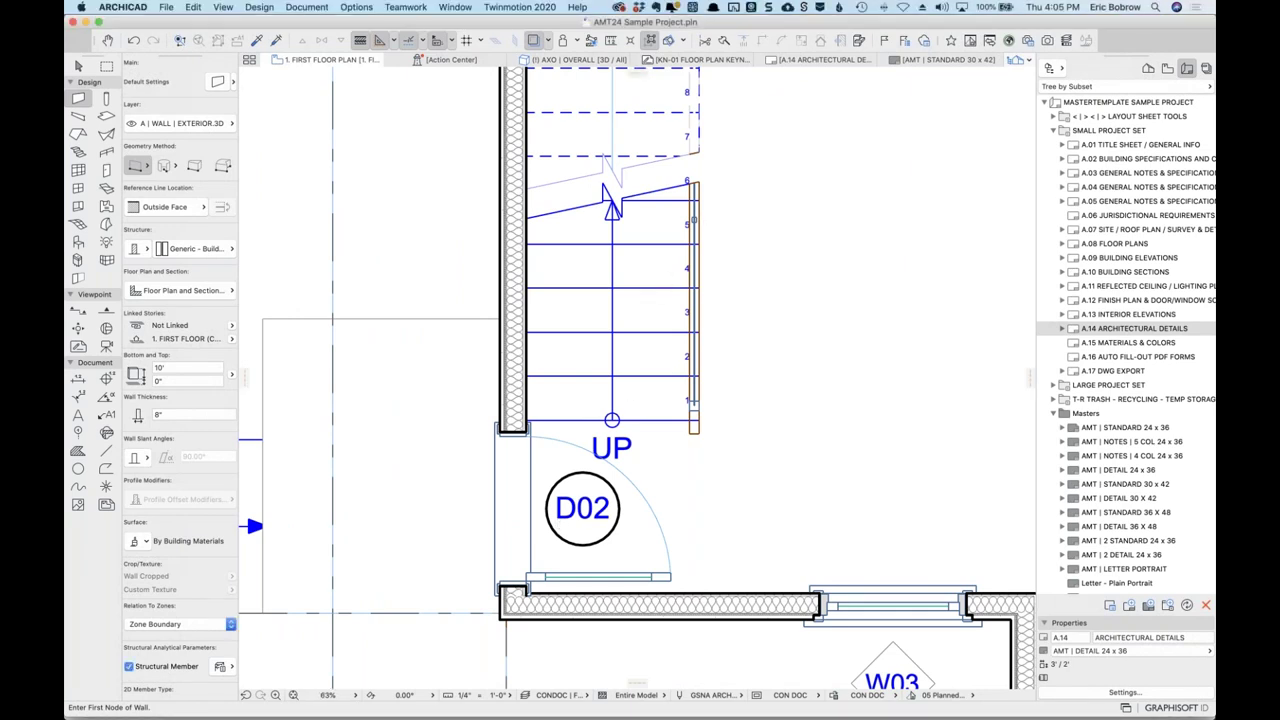
pyautogui.press('super+apostrophe')
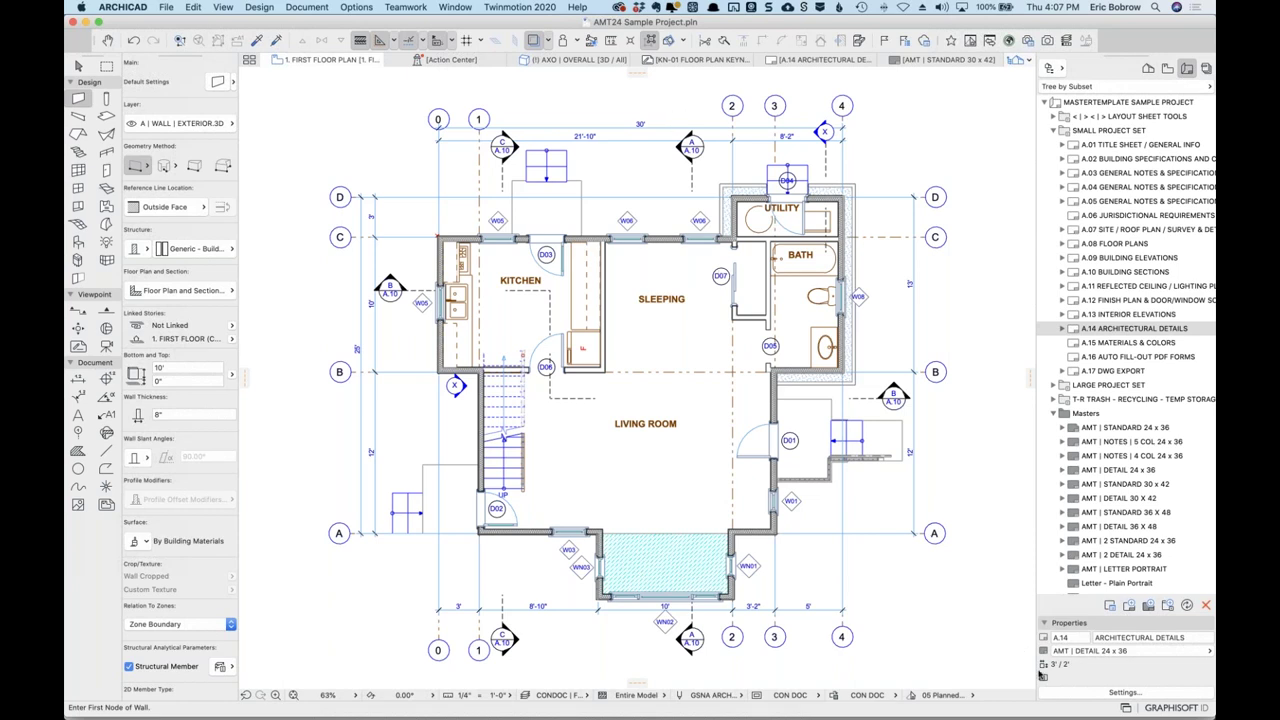
# Widen the plan view, then try the Plain Meter, Plain Millimeter and Building Scale dimension standards.
pyautogui.moveTo(1038, 680); pyautogui.dragTo(1084, 680)
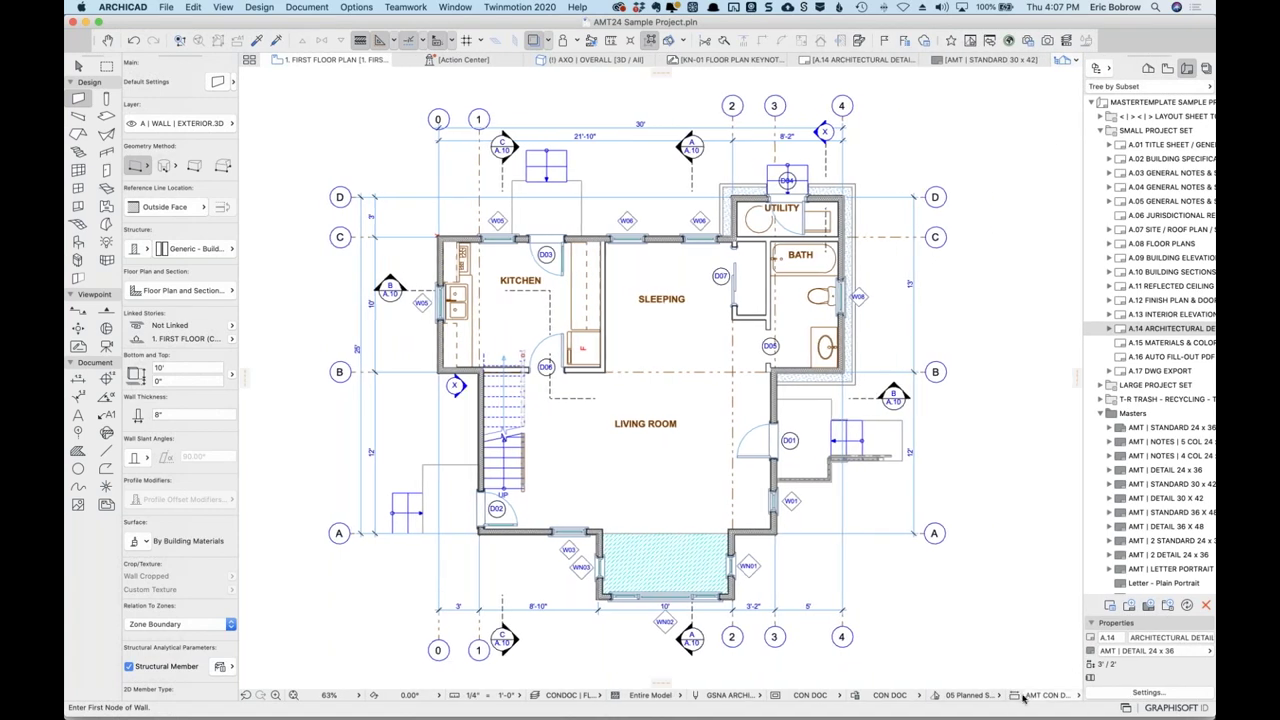
pyautogui.click(1060, 697)
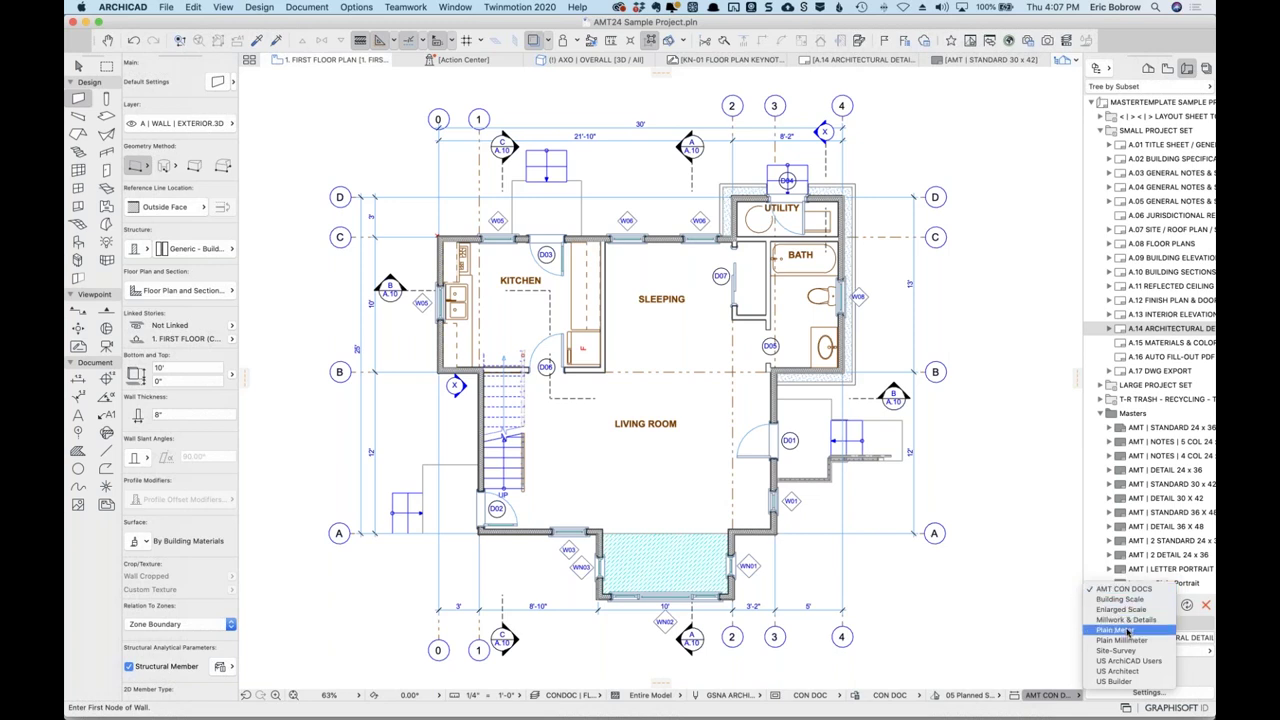
pyautogui.click(1128, 630)
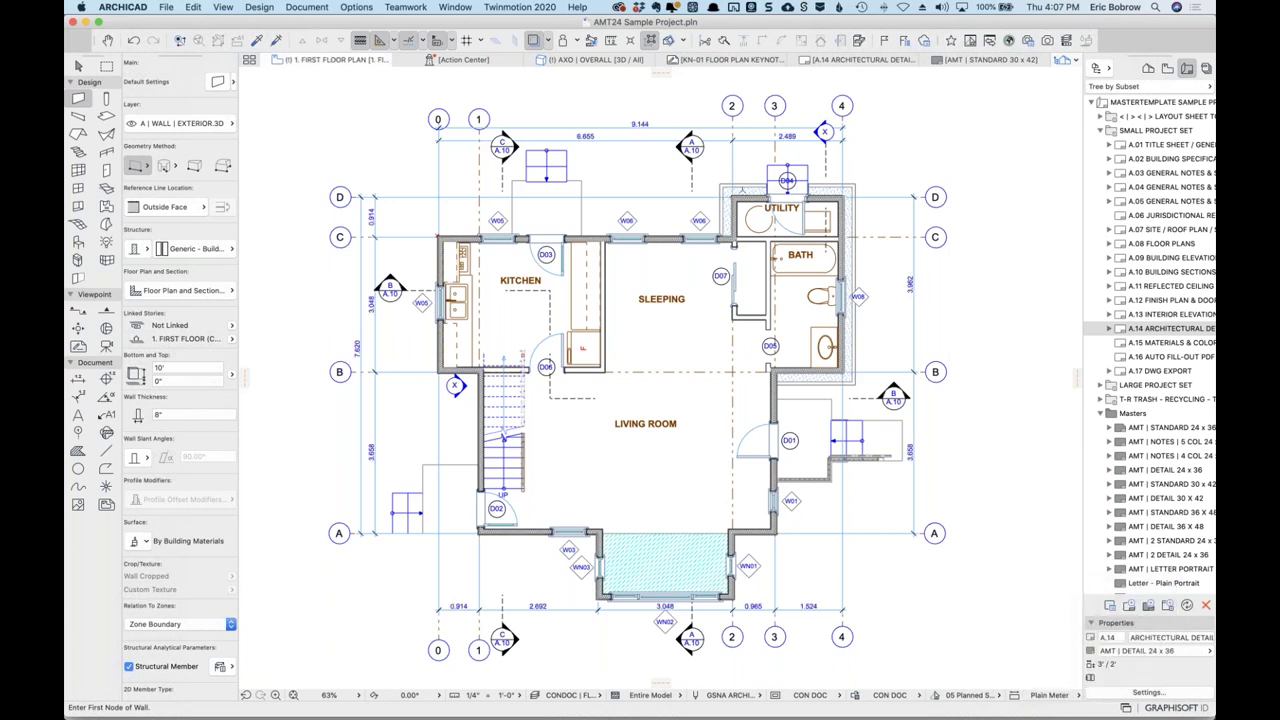
pyautogui.scroll(5, 614, 135)
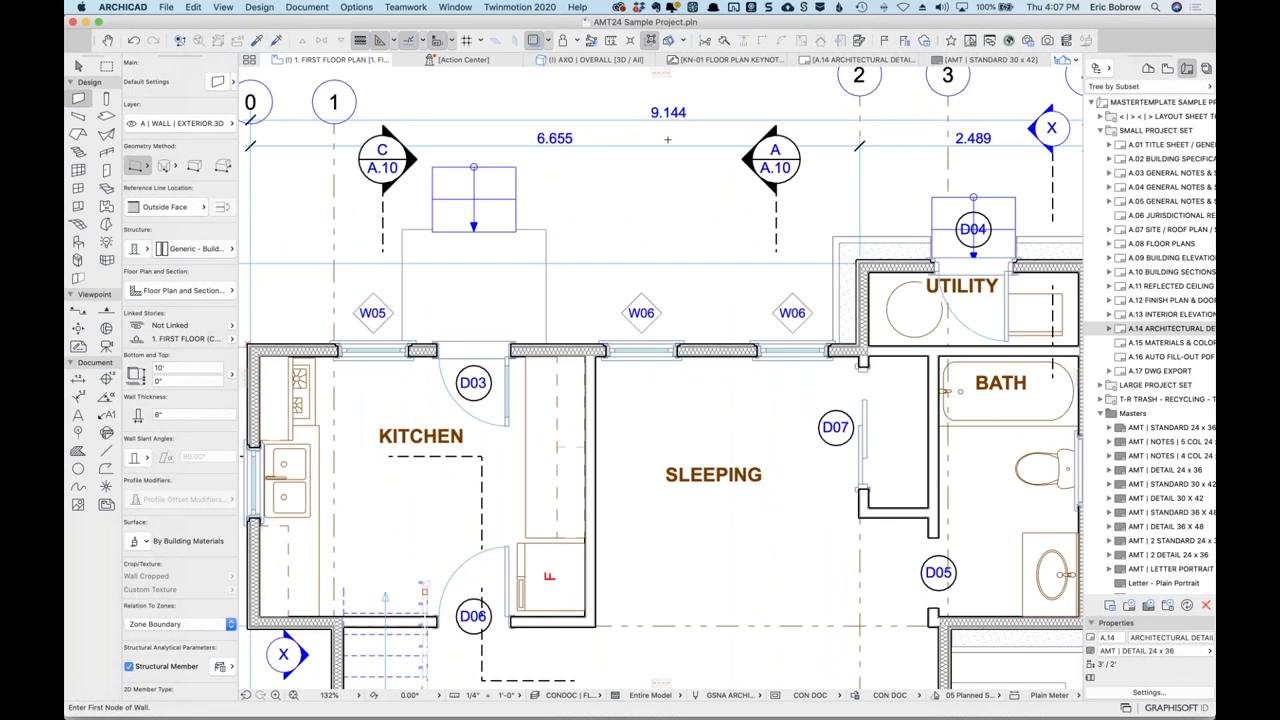
pyautogui.click(1078, 695)
pyautogui.click(1112, 641)
pyautogui.click(1077, 695)
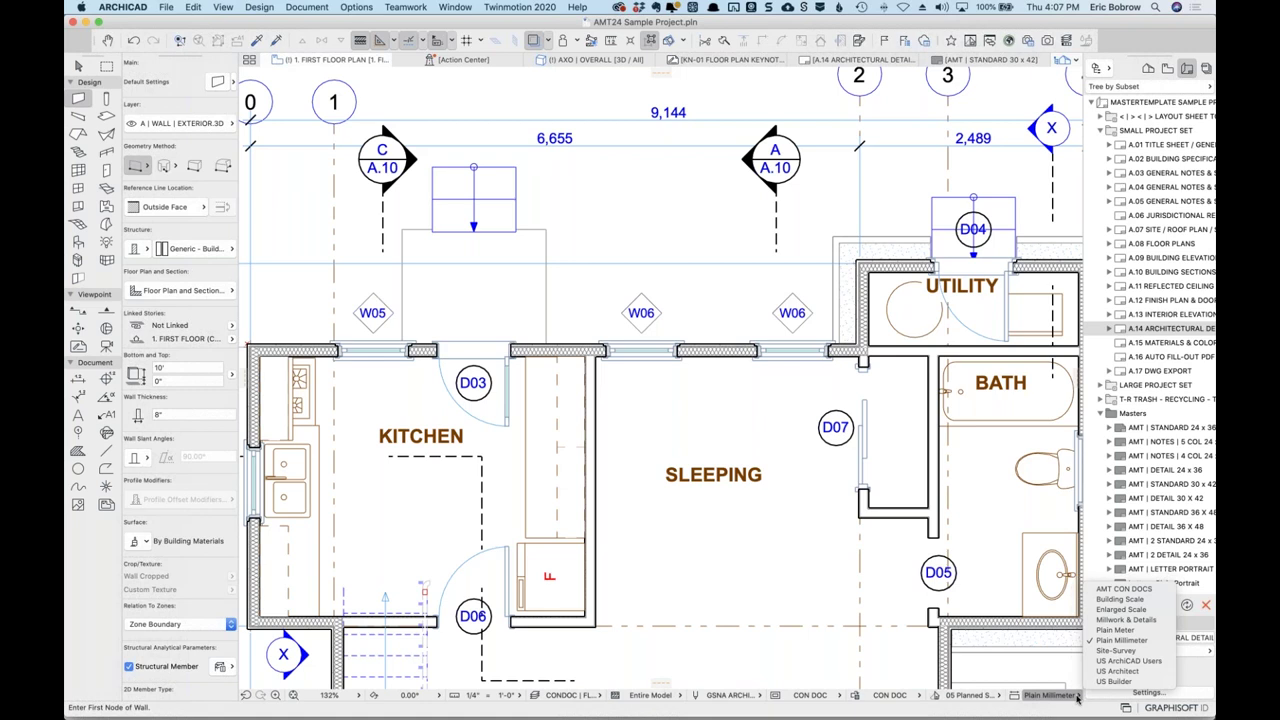
pyautogui.click(1130, 600)
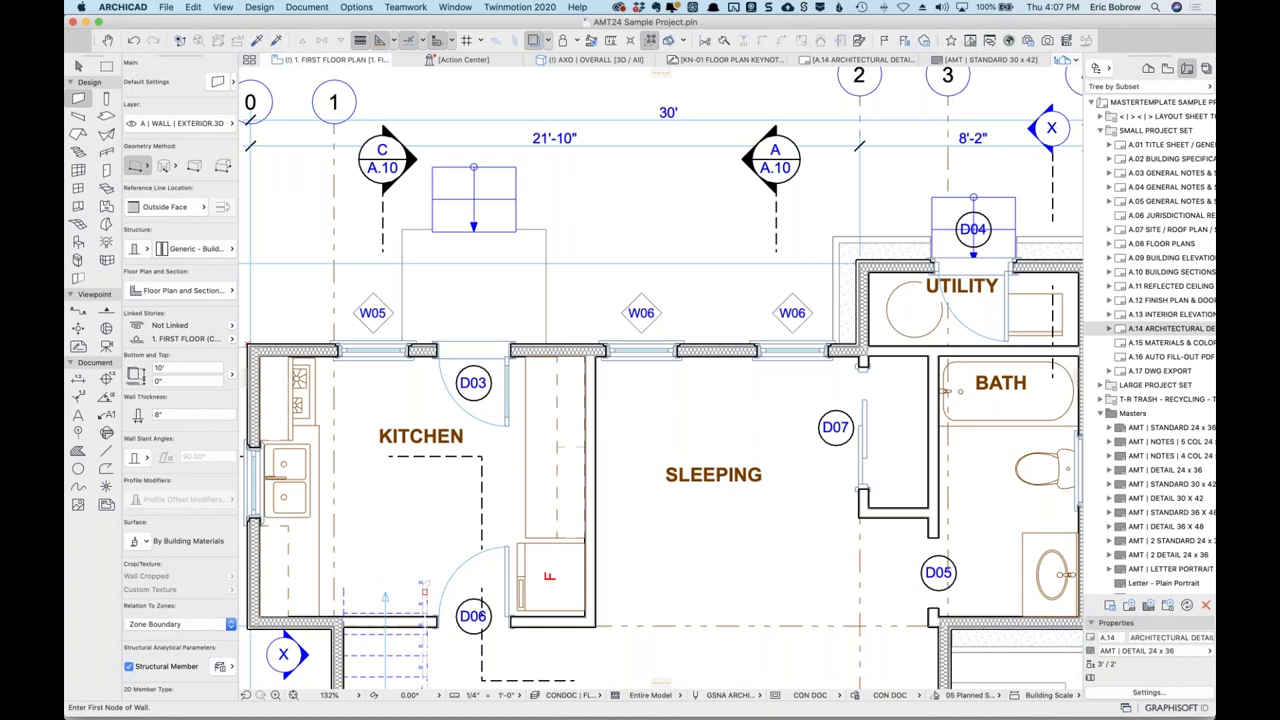
pyautogui.click(1060, 695)
# Switch to the Enlarged Scale standard and draw a straight wall above the utility room to grid 4.
pyautogui.click(1122, 609)
pyautogui.hscroll(5, 812, 212)
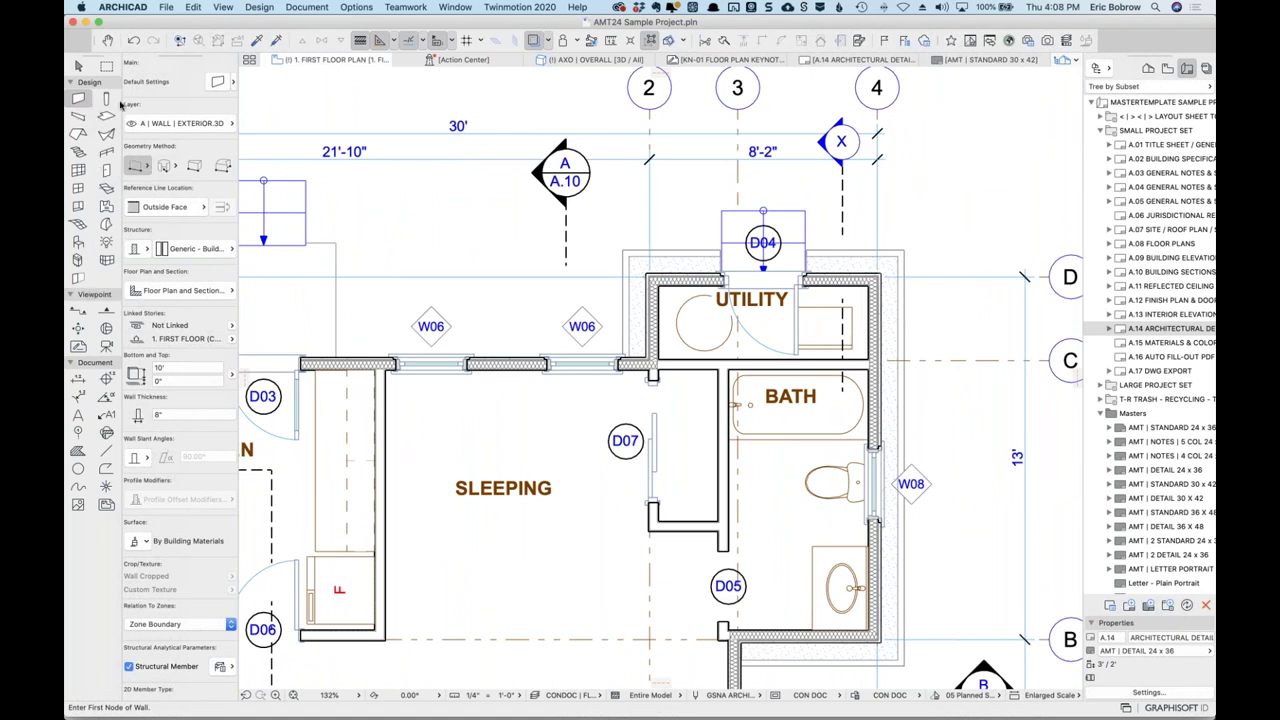
pyautogui.hscroll(5, 855, 197)
pyautogui.click(550, 208)
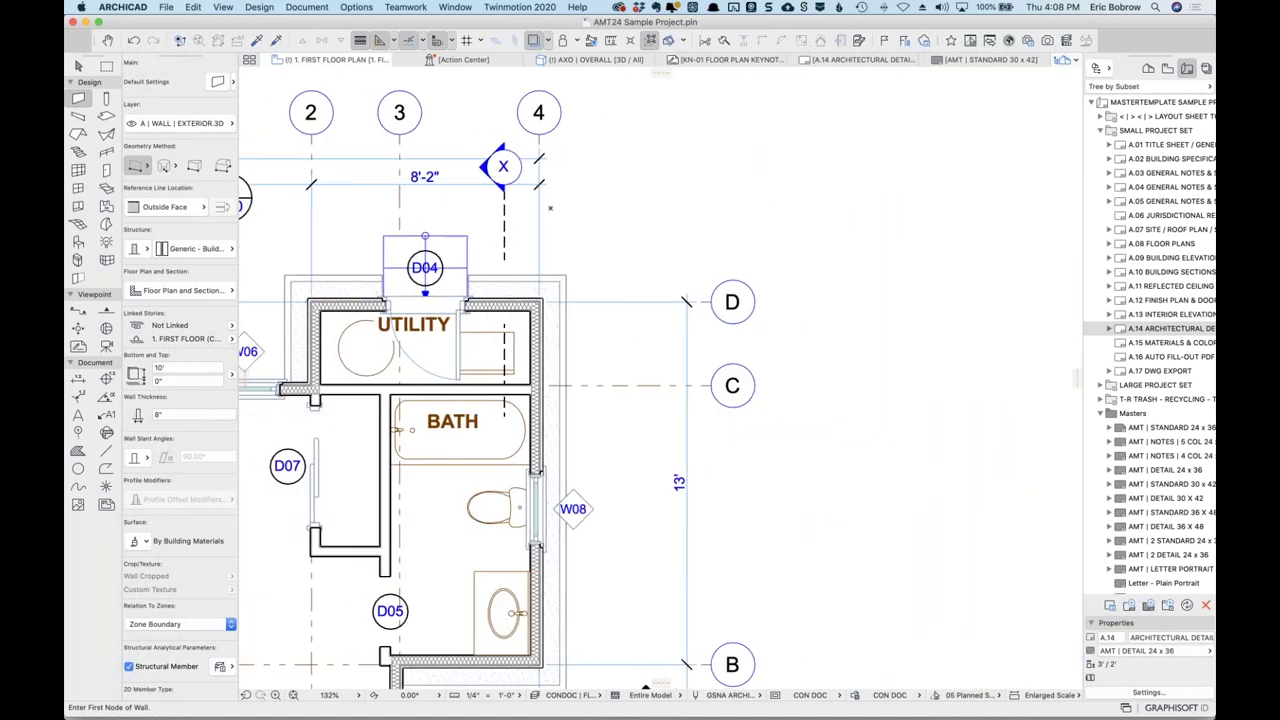
pyautogui.click(758, 207)
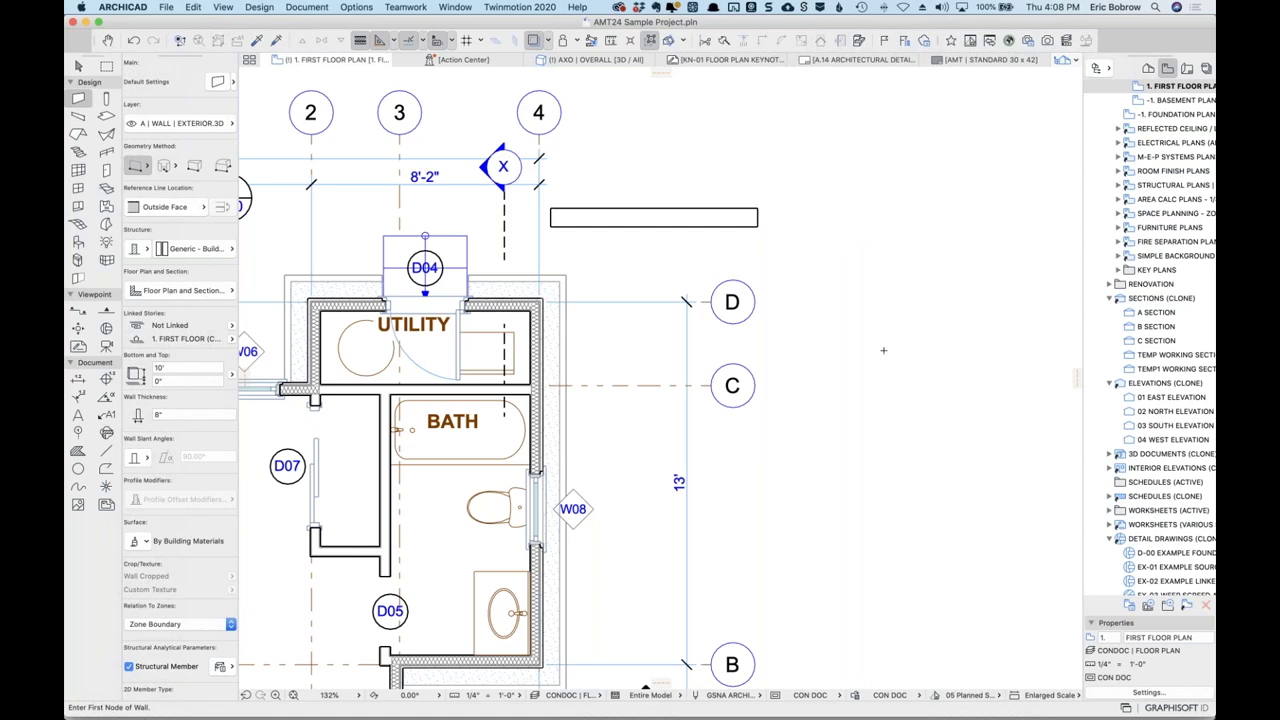
# Dimension the new wall above it and switch back to the AMT CON DOCS standard.
pyautogui.click(78, 379)
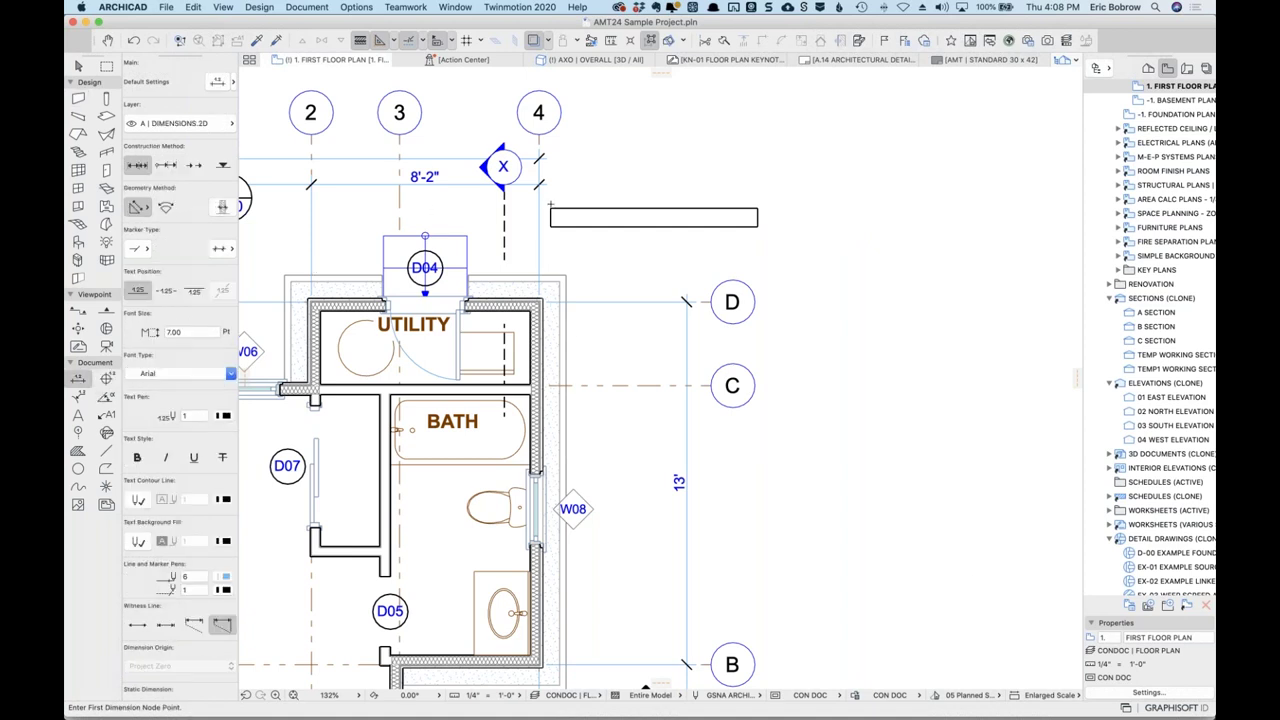
pyautogui.click(690, 209)
pyautogui.click(684, 189)
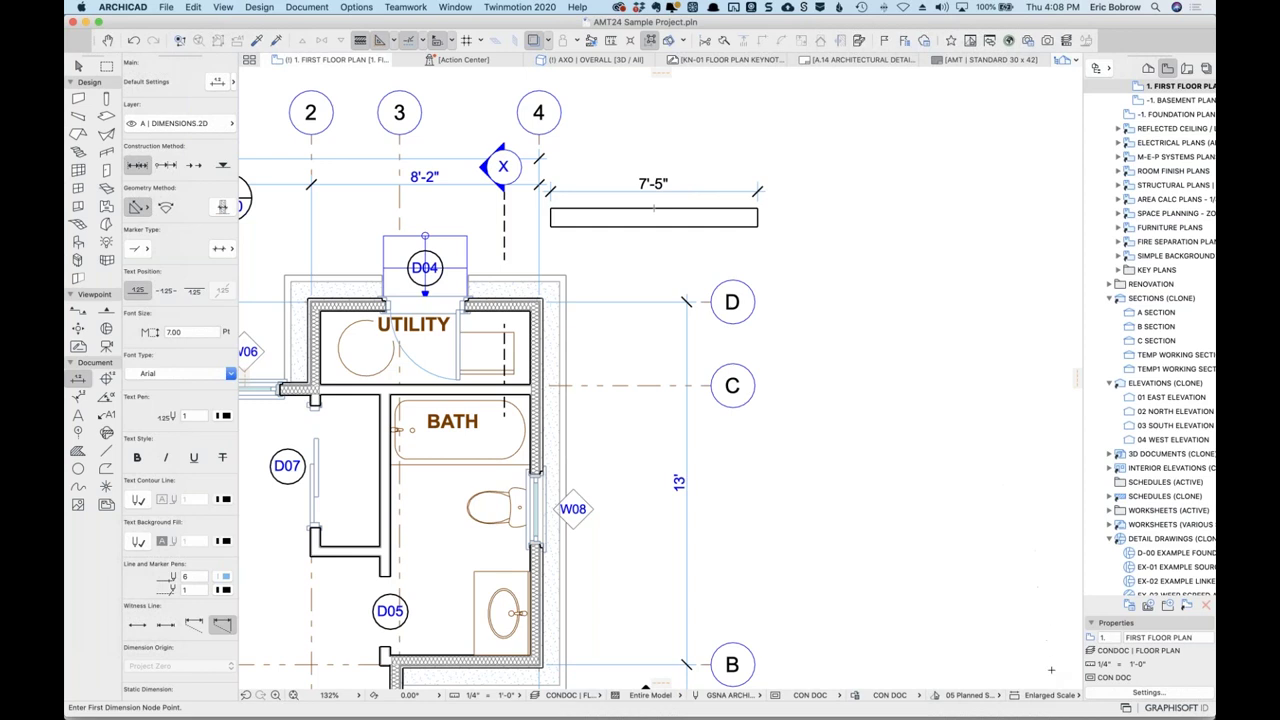
pyautogui.click(1074, 695)
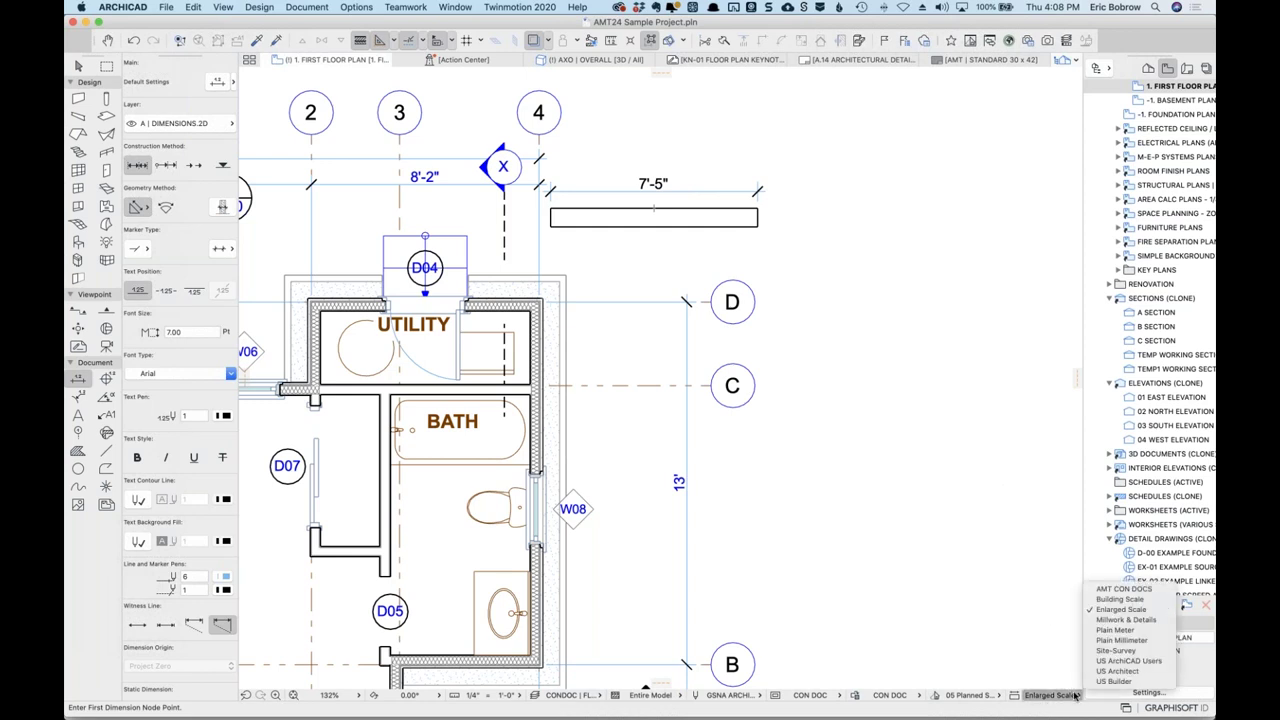
pyautogui.click(1102, 590)
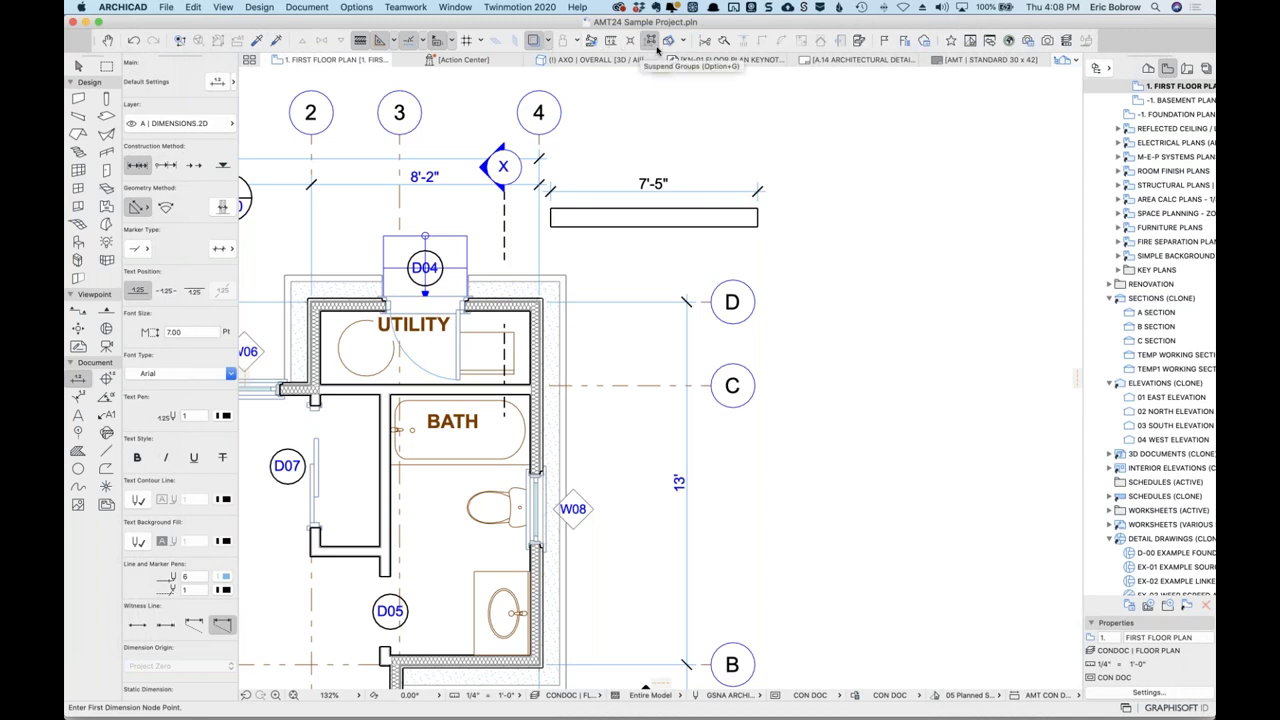
# Measure the wall, then stretch its end so the dimension reads 8'-7 1/8".
pyautogui.click(611, 40)
pyautogui.click(550, 210)
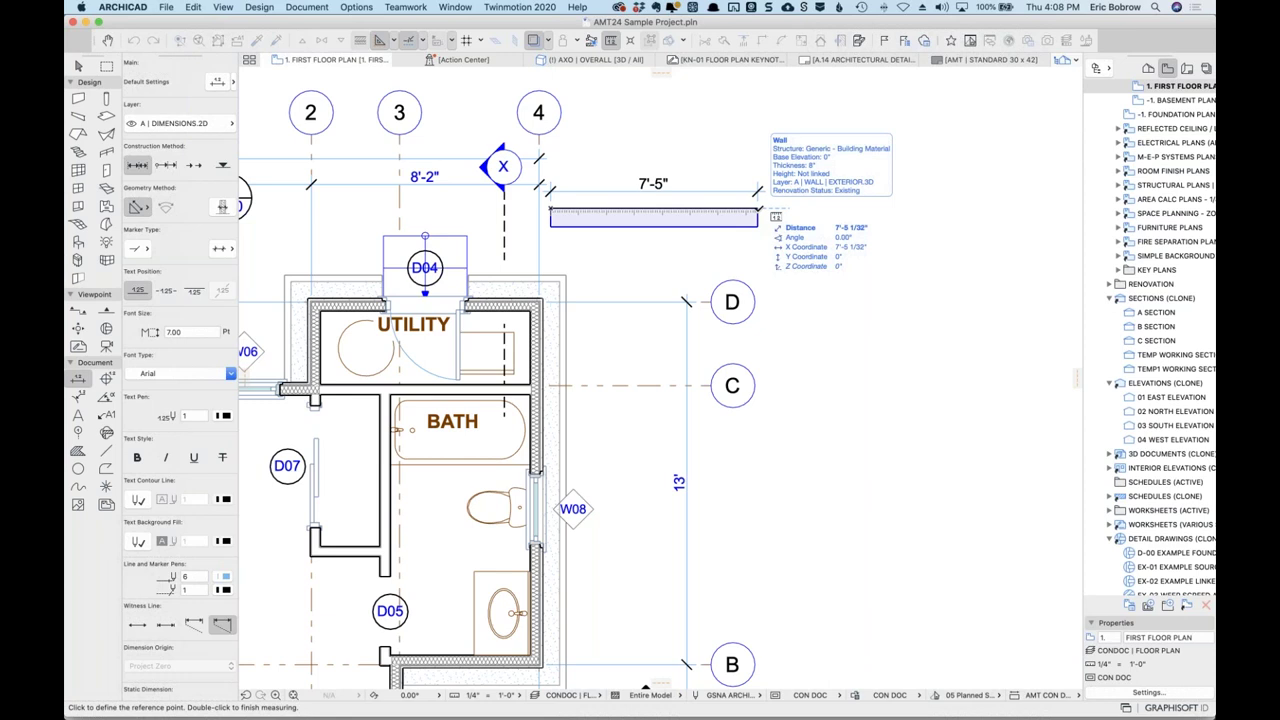
pyautogui.doubleClick(757, 210)
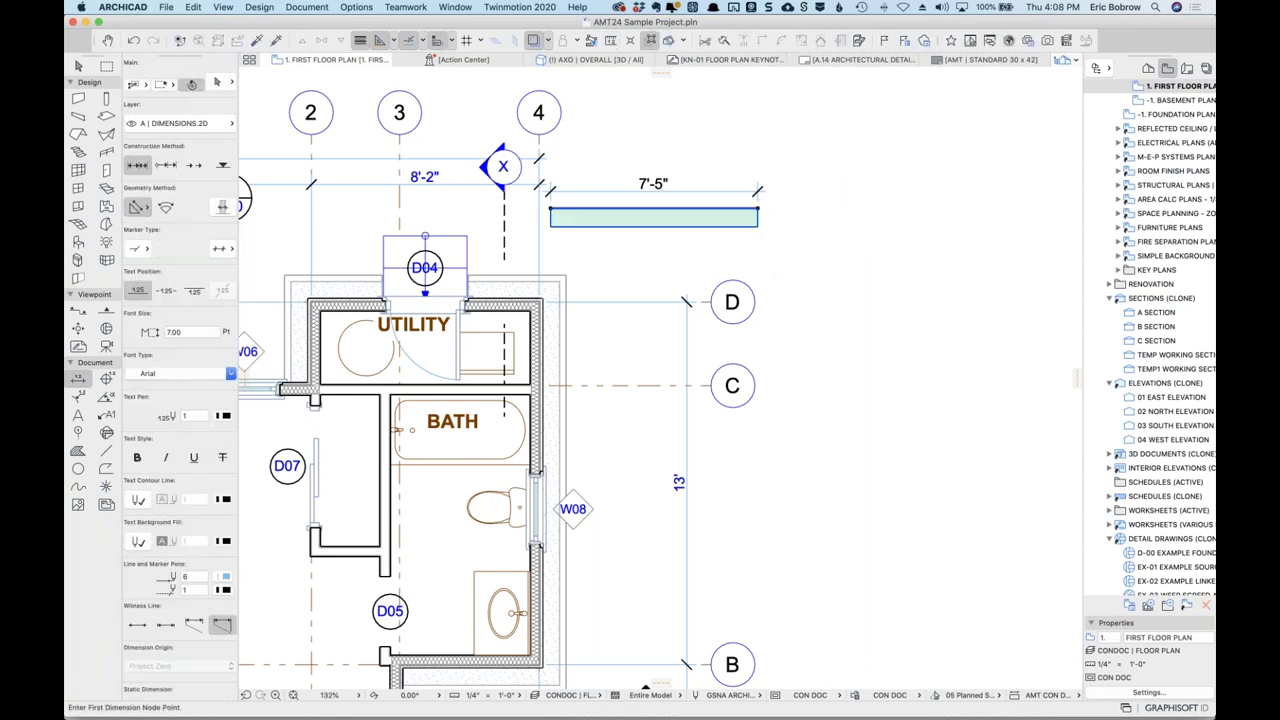
pyautogui.keyDown('shift'); pyautogui.click(757, 217); pyautogui.keyUp('shift')
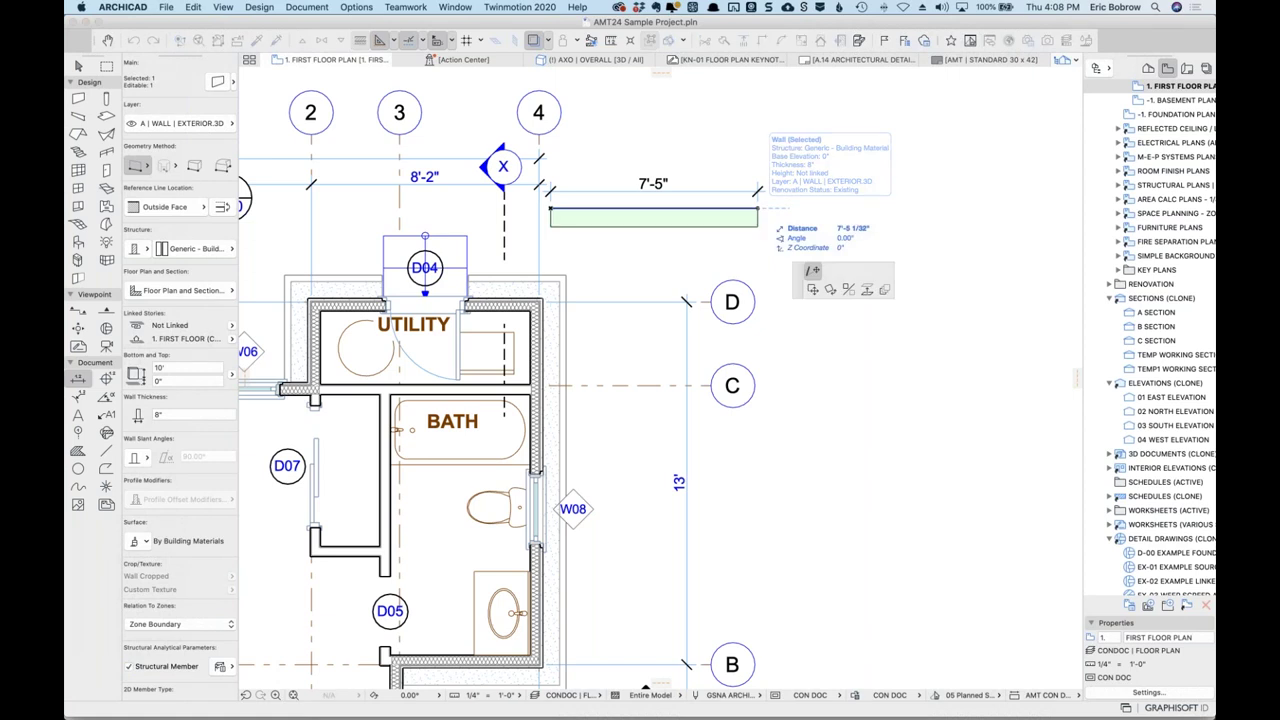
pyautogui.click(791, 208)
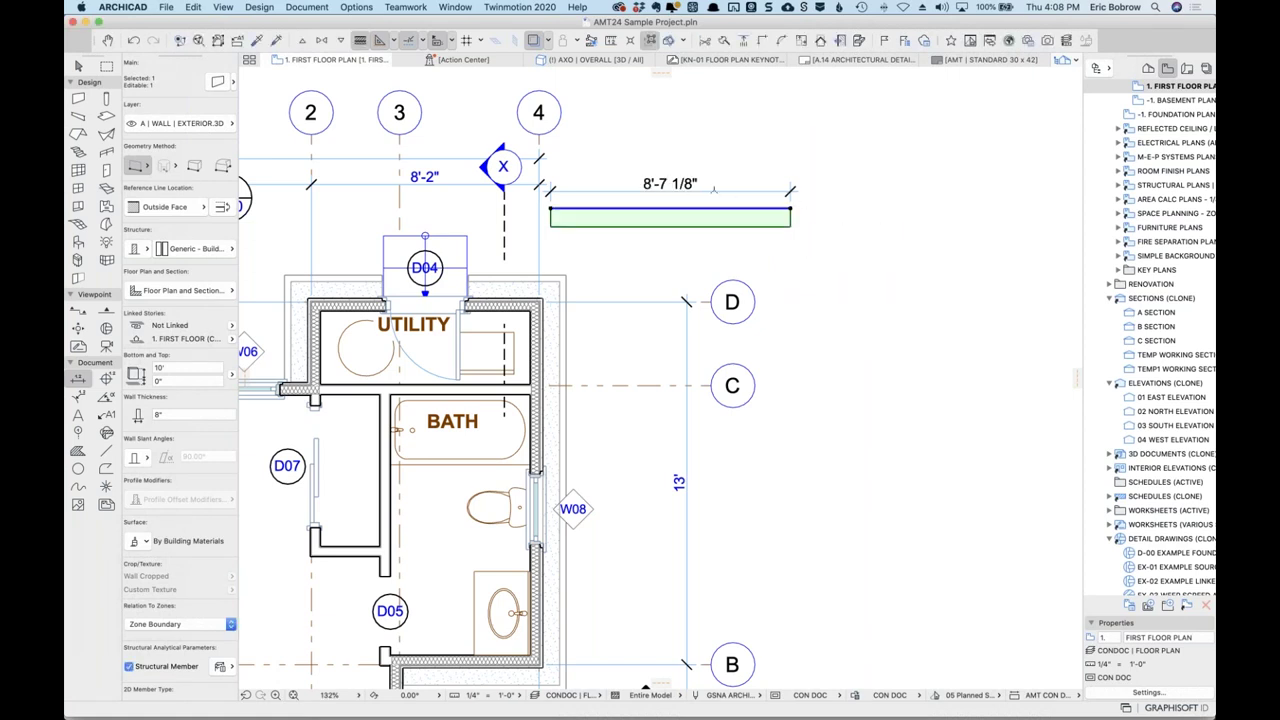
pyautogui.press('Escape')
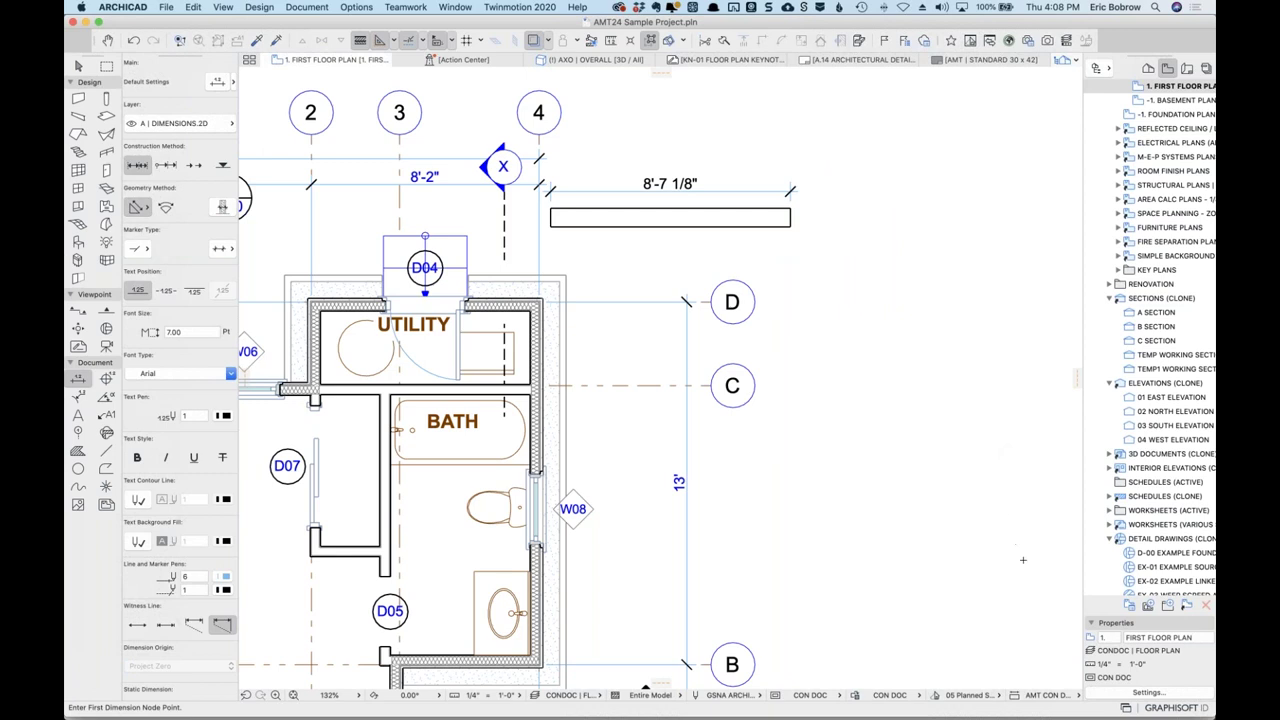
# Cycle through Enlarged Scale and Millwork & Details to Site-Survey decimal feet, then open its dimension preferences.
pyautogui.click(1078, 695)
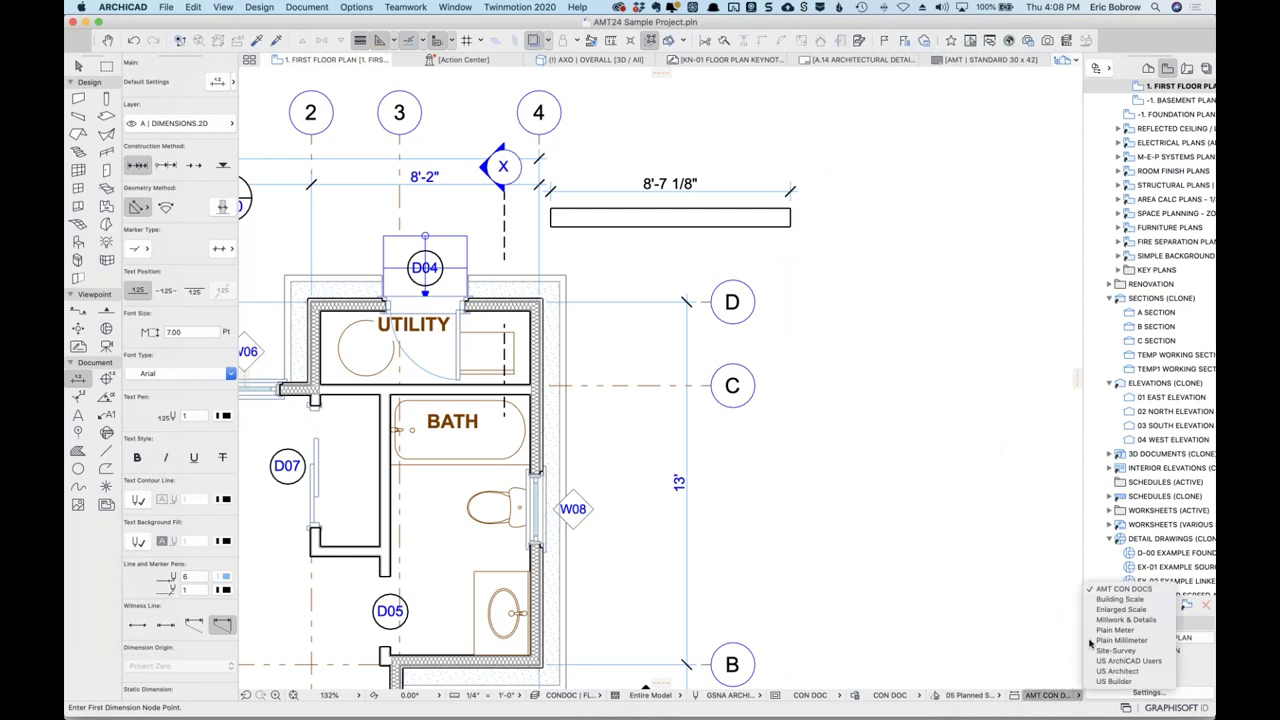
pyautogui.click(1113, 610)
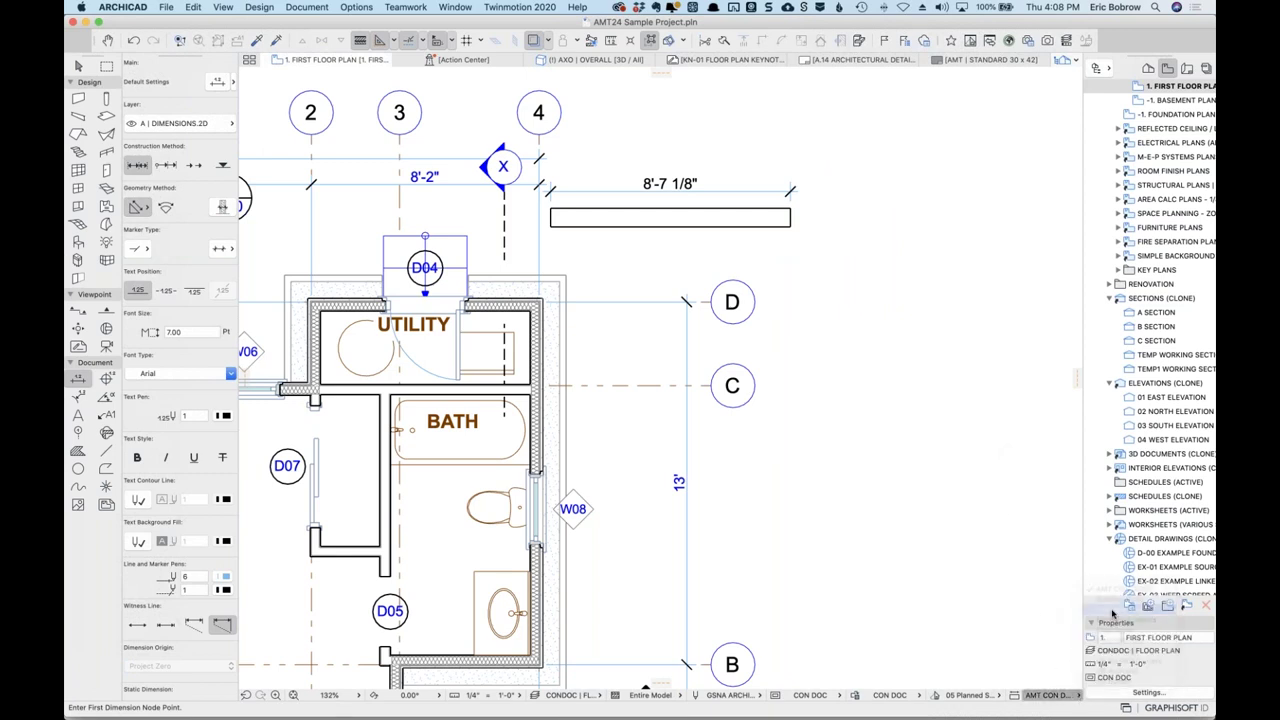
pyautogui.click(1078, 697)
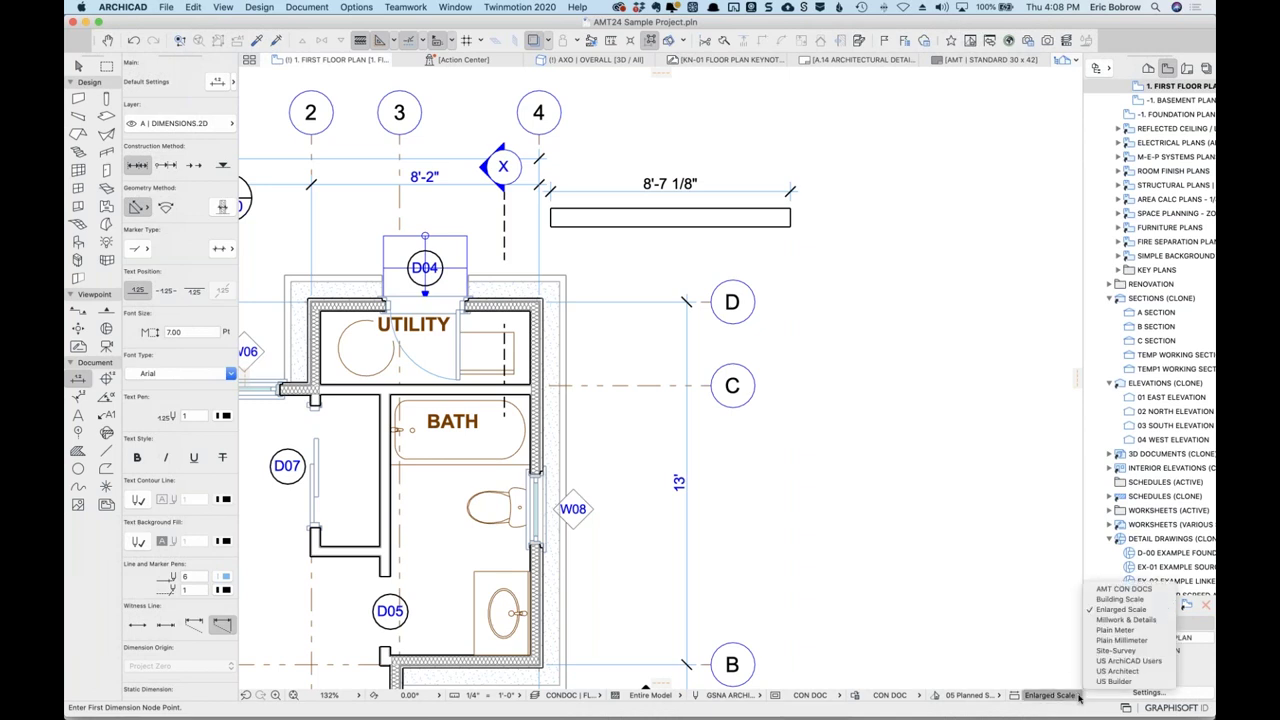
pyautogui.click(1136, 620)
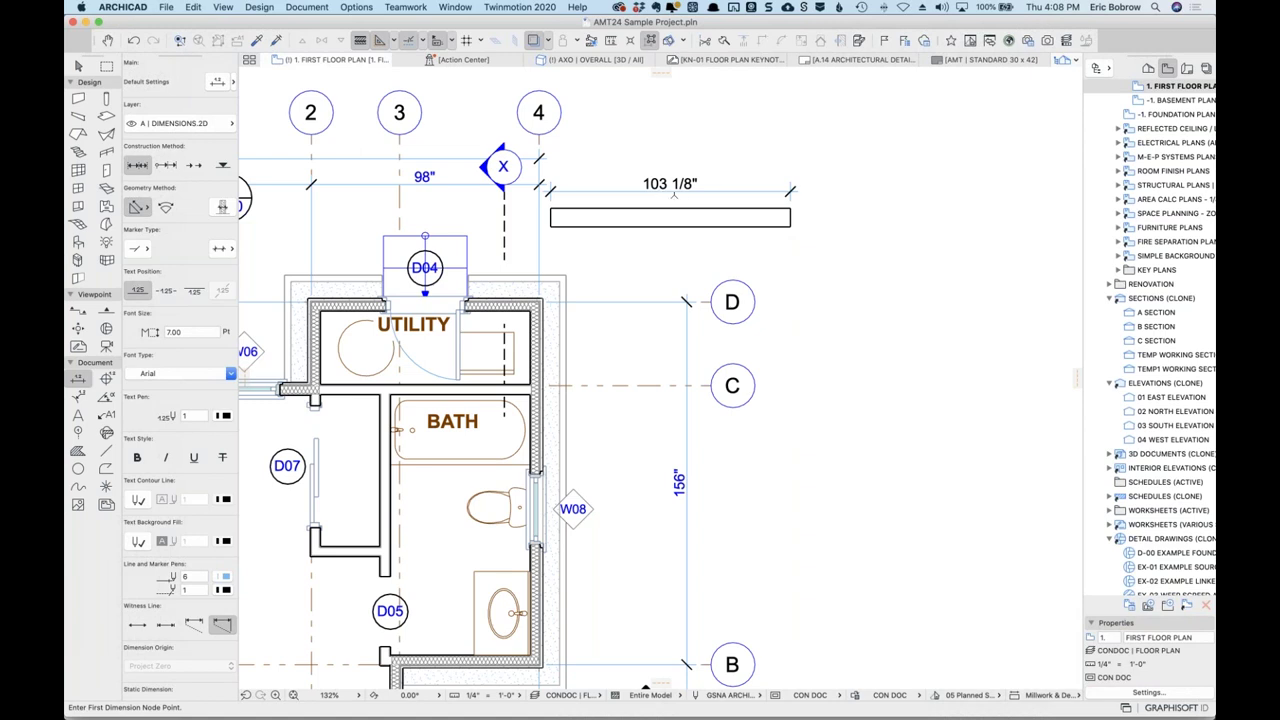
pyautogui.click(1078, 695)
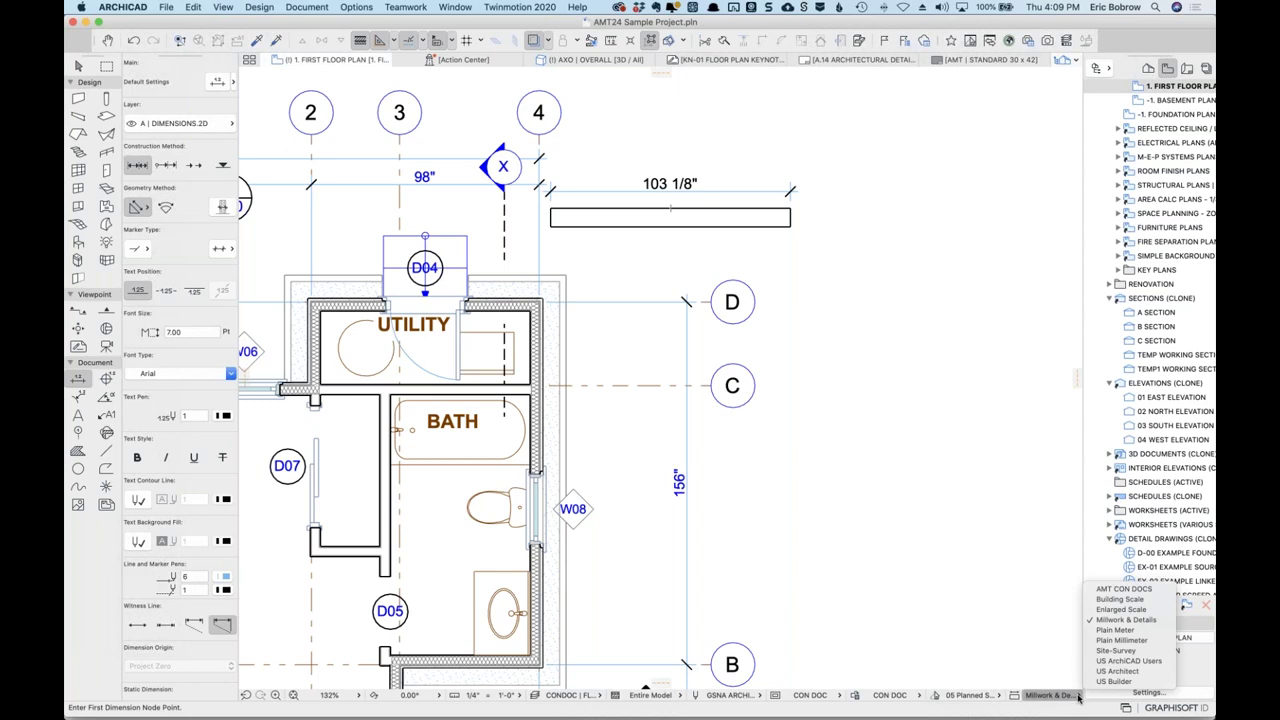
pyautogui.click(1112, 651)
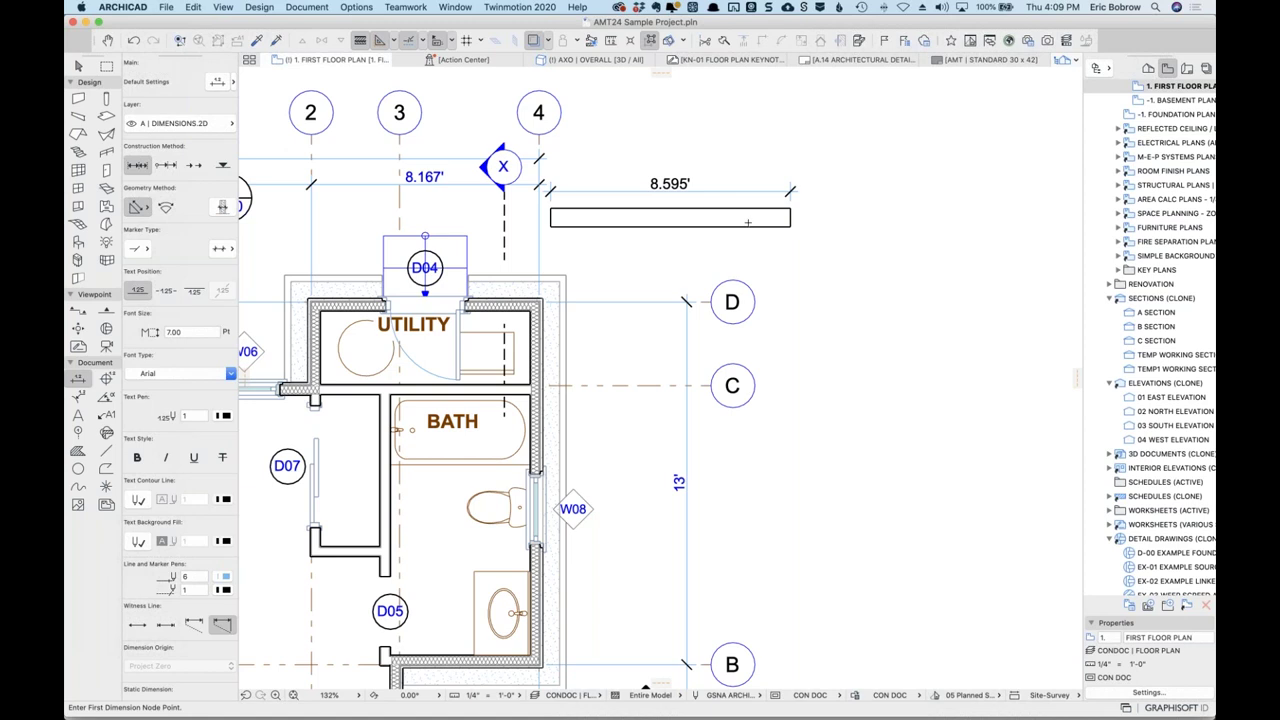
pyautogui.click(1015, 696)
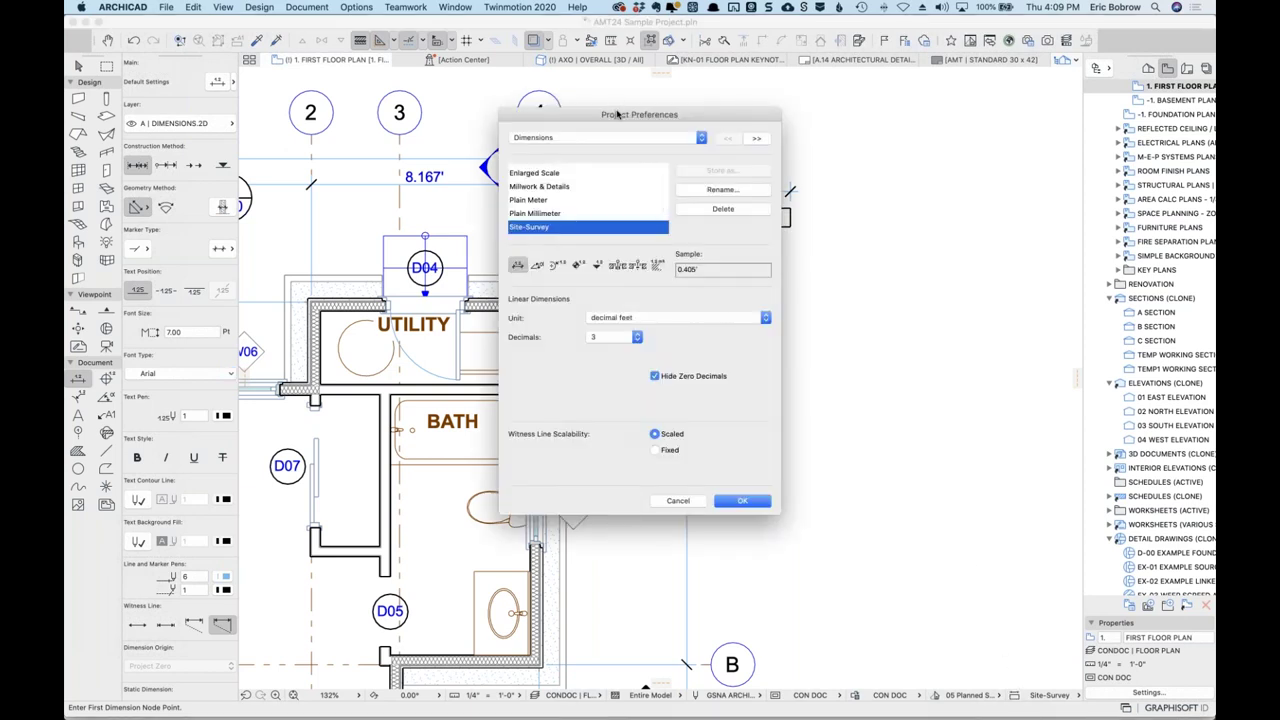
# Compare the Millwork & Details and Plain Meter dimension settings, then cancel without changes.
pyautogui.click(519, 266)
pyautogui.click(537, 186)
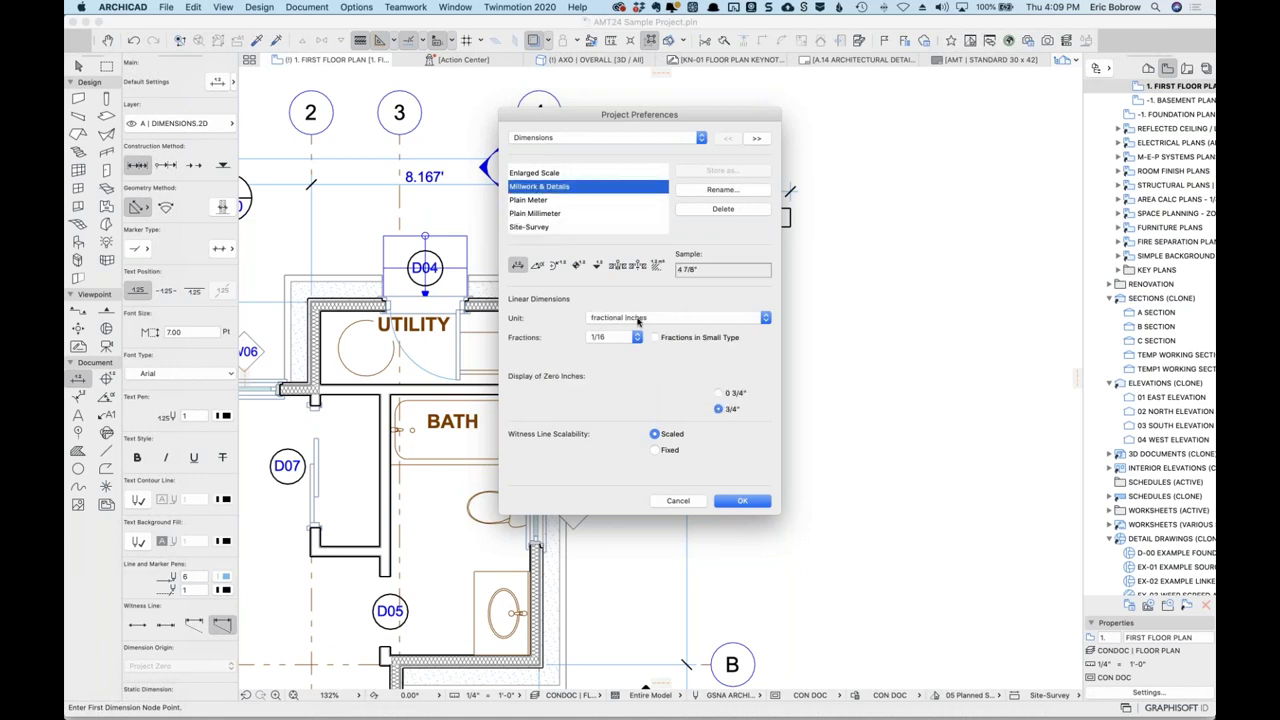
pyautogui.click(548, 201)
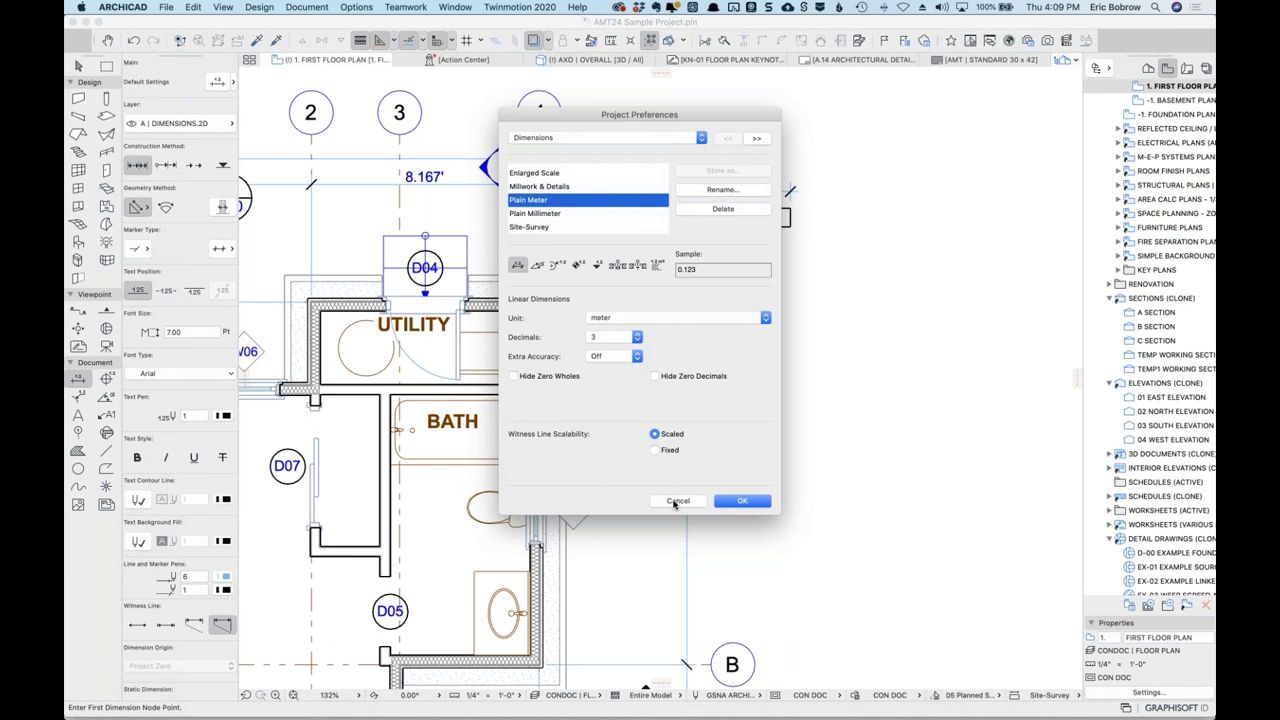
pyautogui.click(677, 501)
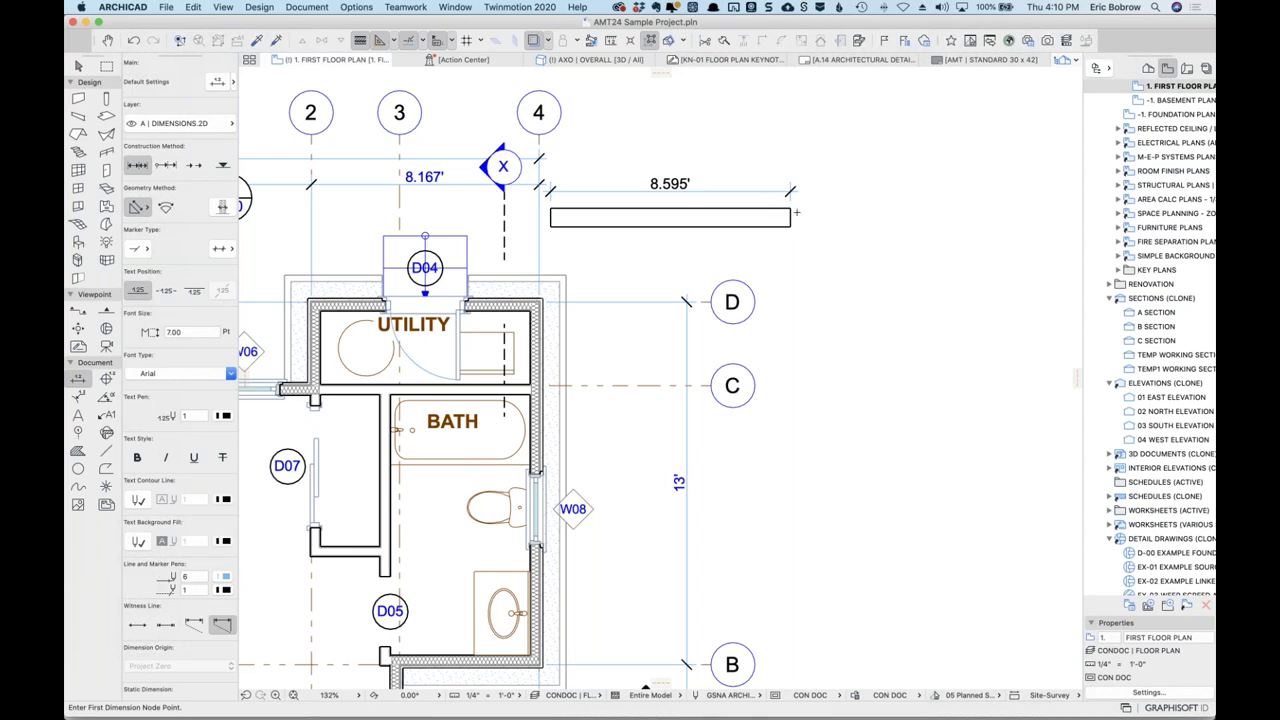
# Place a dimension point, then start and cancel a wall to show its 10' height and 8" thickness.
pyautogui.click(607, 118)
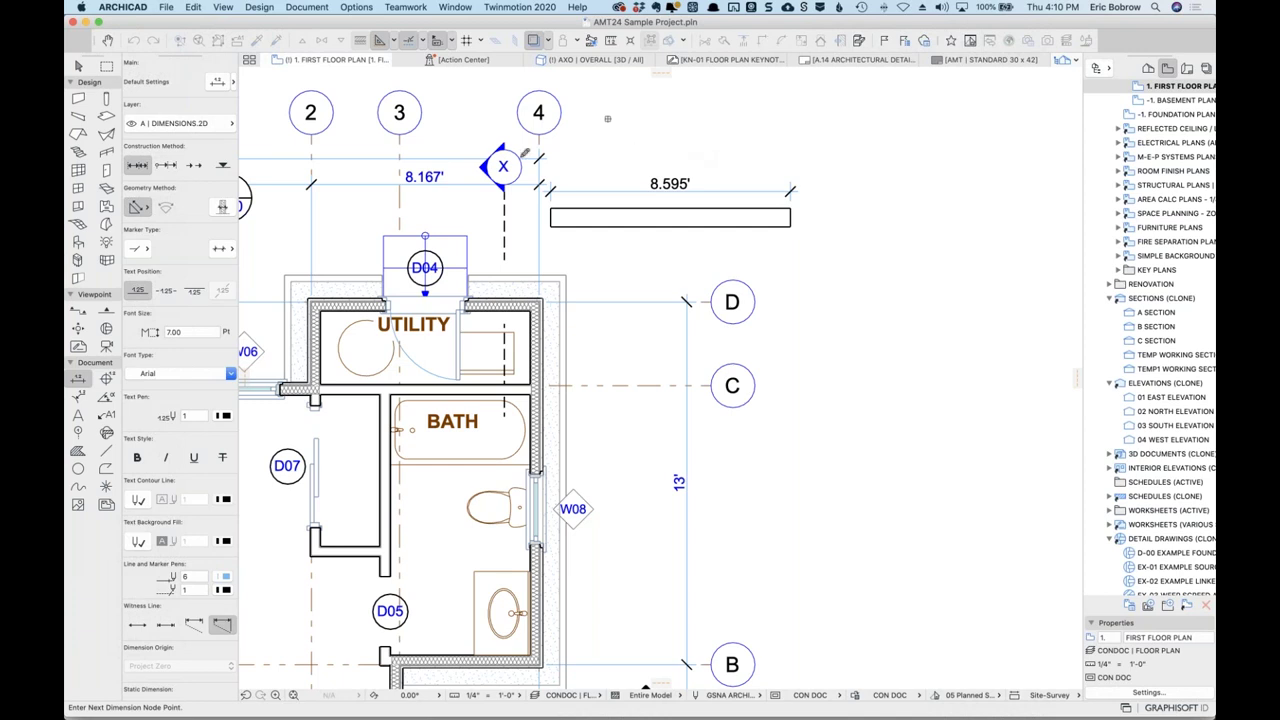
pyautogui.press('w')
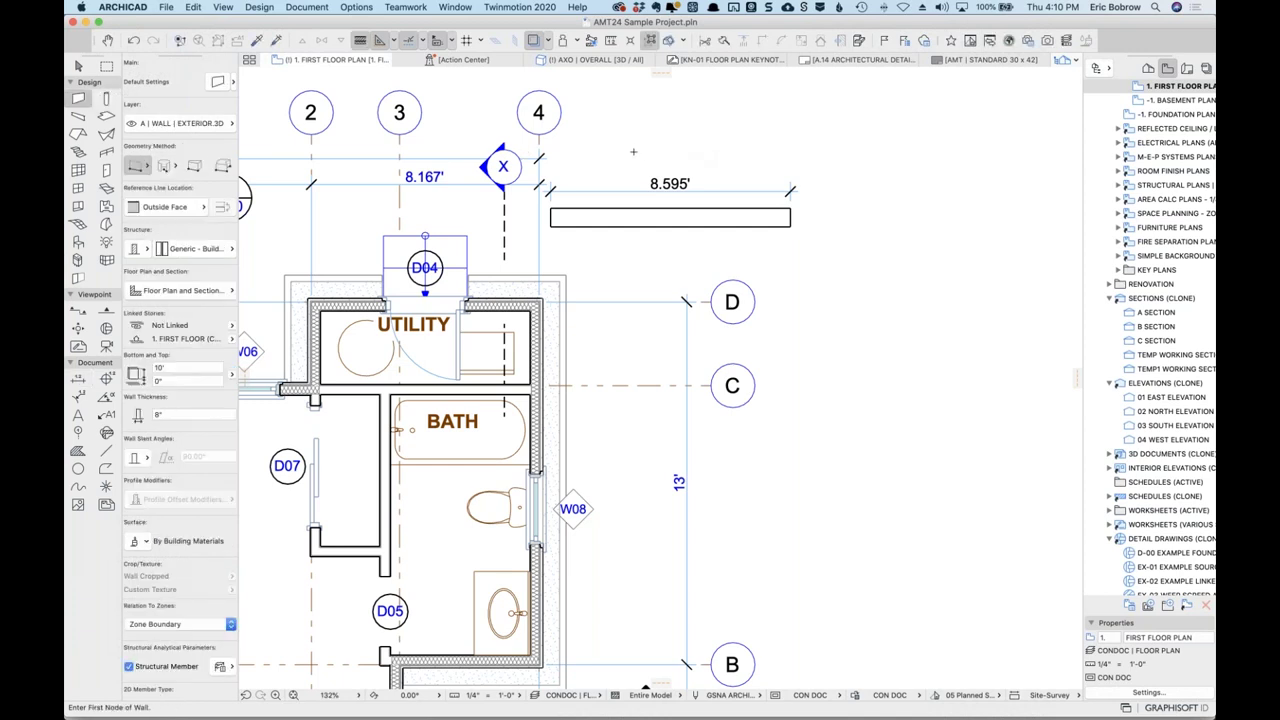
pyautogui.click(643, 154)
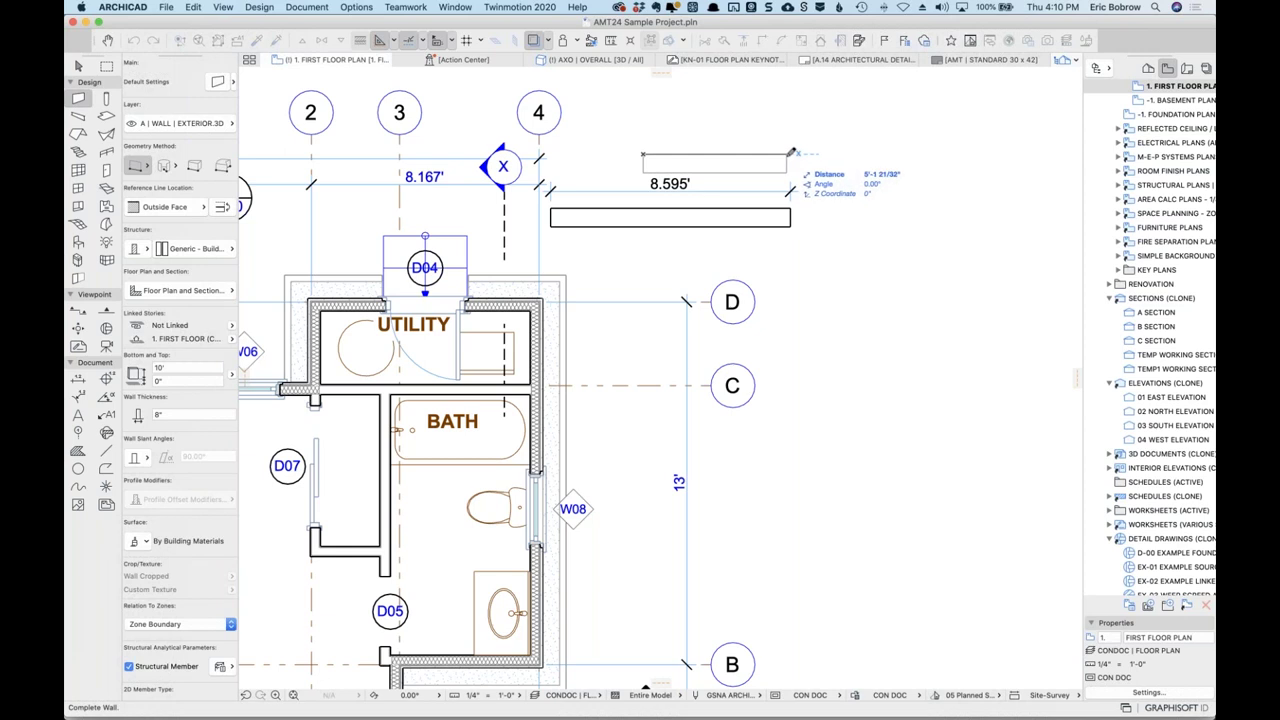
pyautogui.press('Escape')
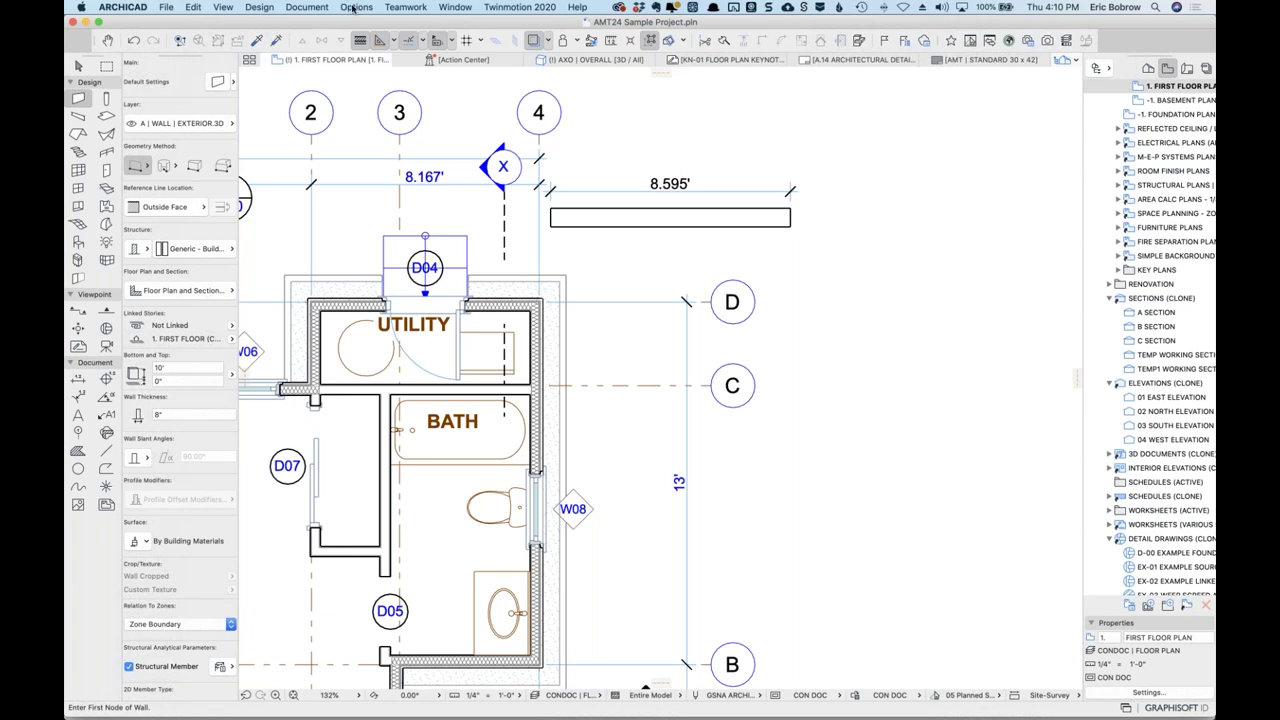
pyautogui.click(356, 7)
# Set the project length unit to millimeter in Working Units.
pyautogui.moveTo(420, 293)
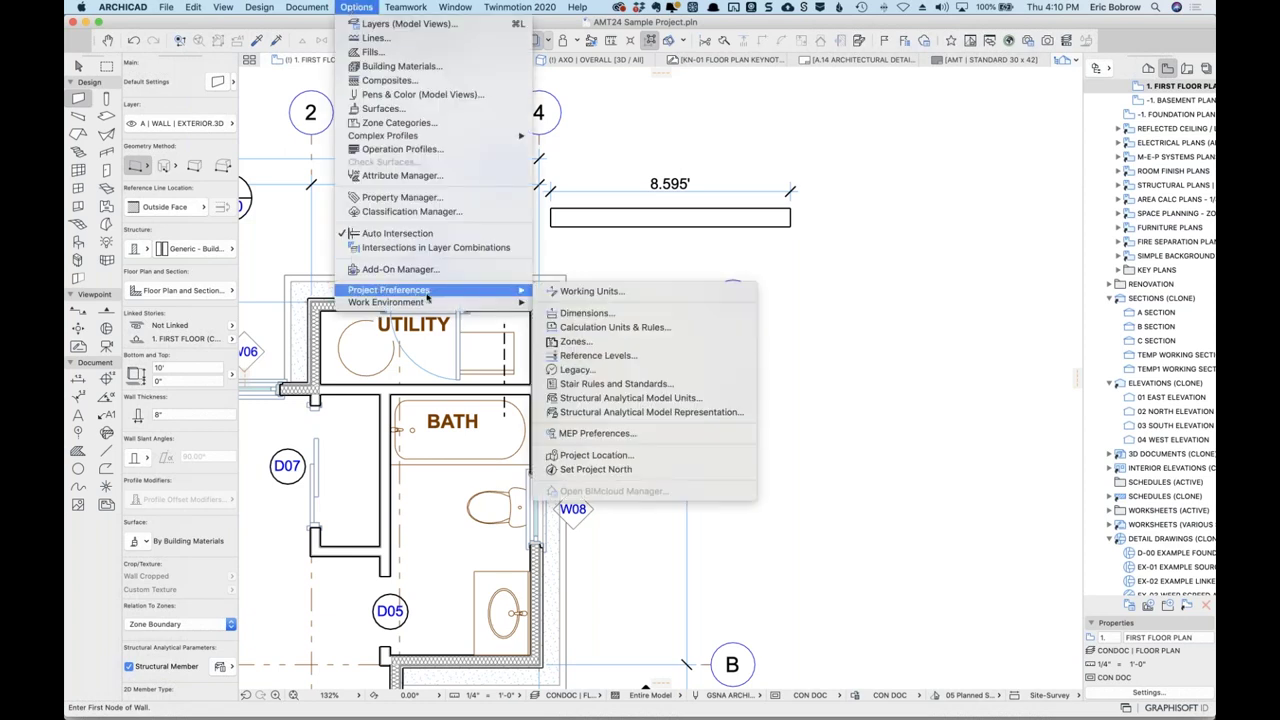
pyautogui.click(586, 292)
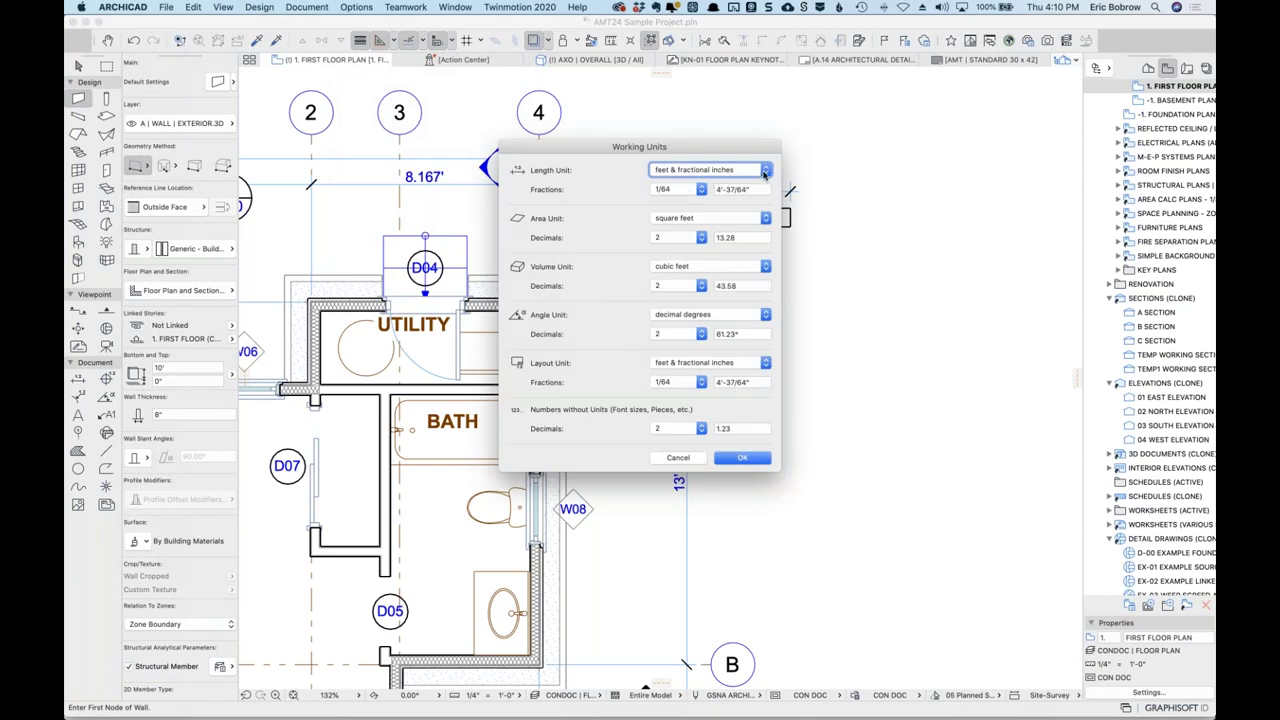
pyautogui.click(764, 173)
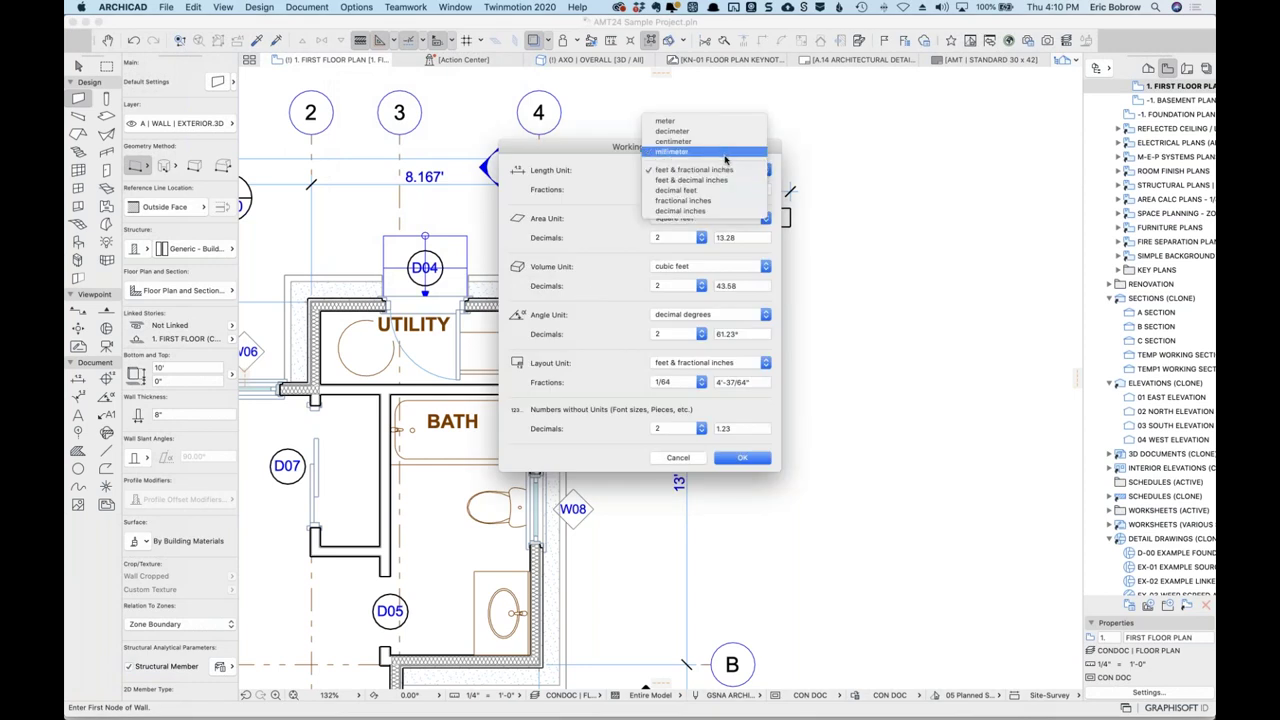
pyautogui.click(722, 152)
pyautogui.click(742, 457)
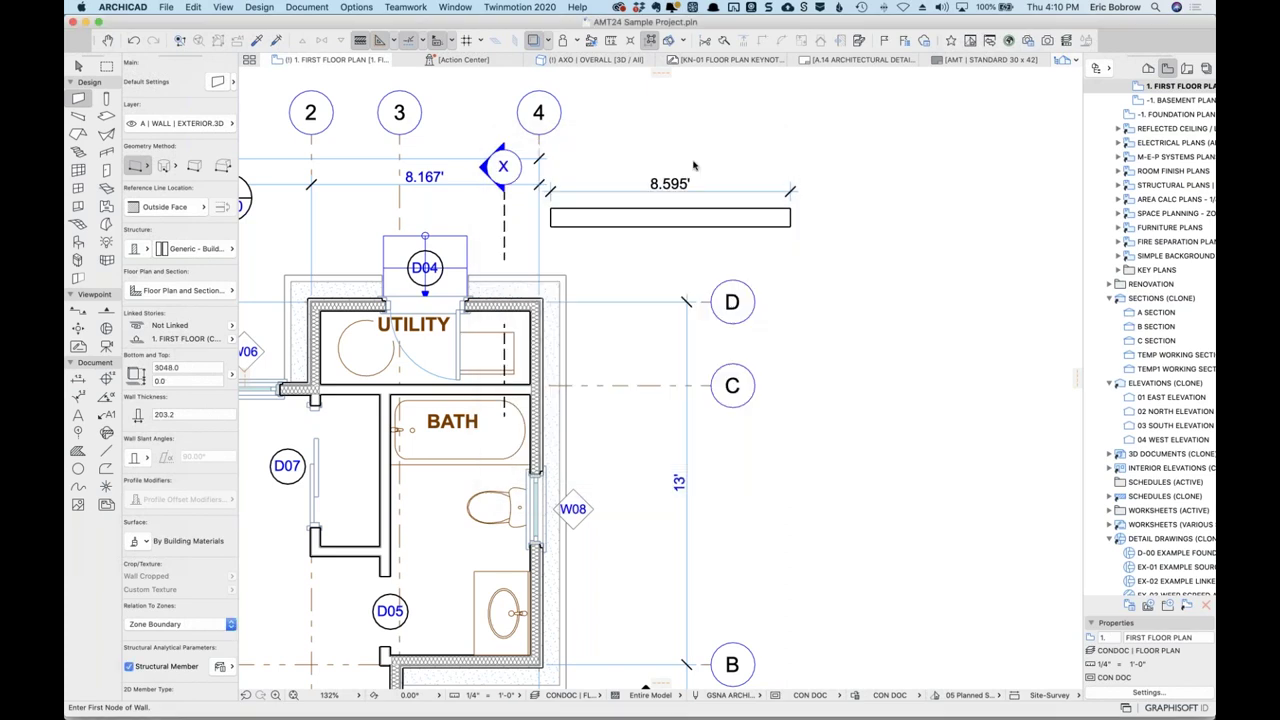
# Start and cancel a wall, checking its 3048.0 height value in the Info Box.
pyautogui.click(675, 136)
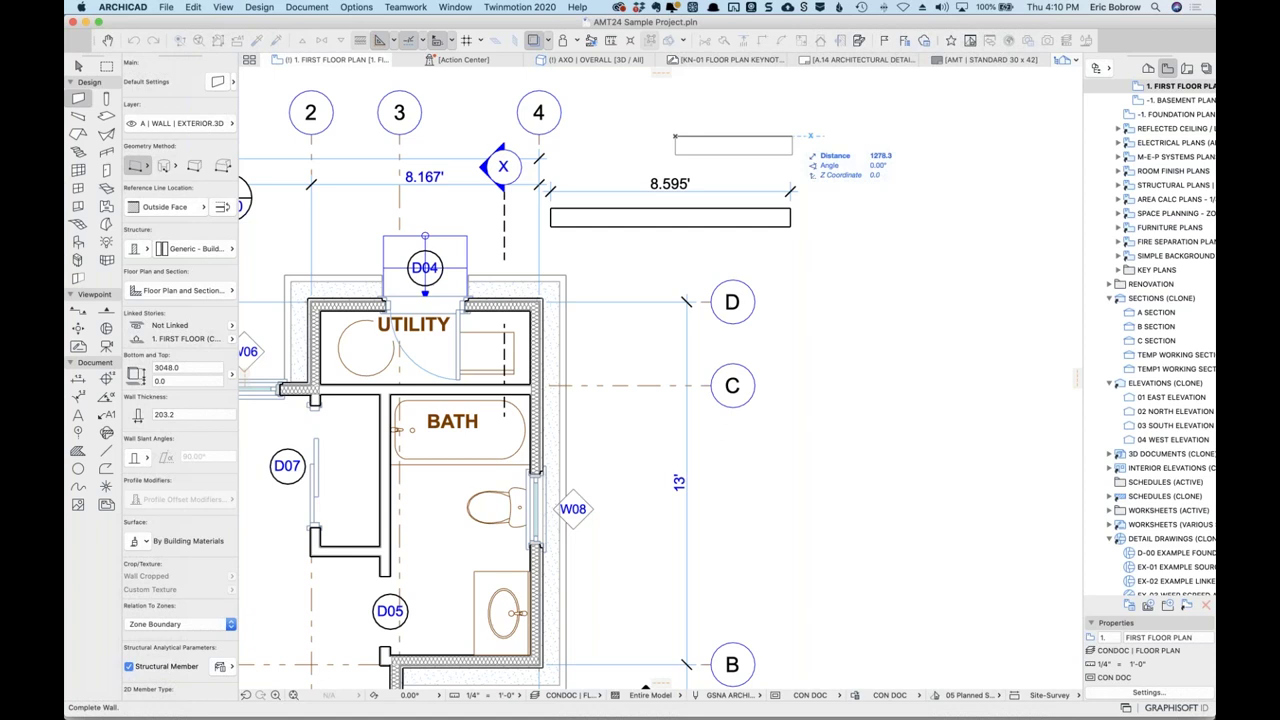
pyautogui.press('Escape')
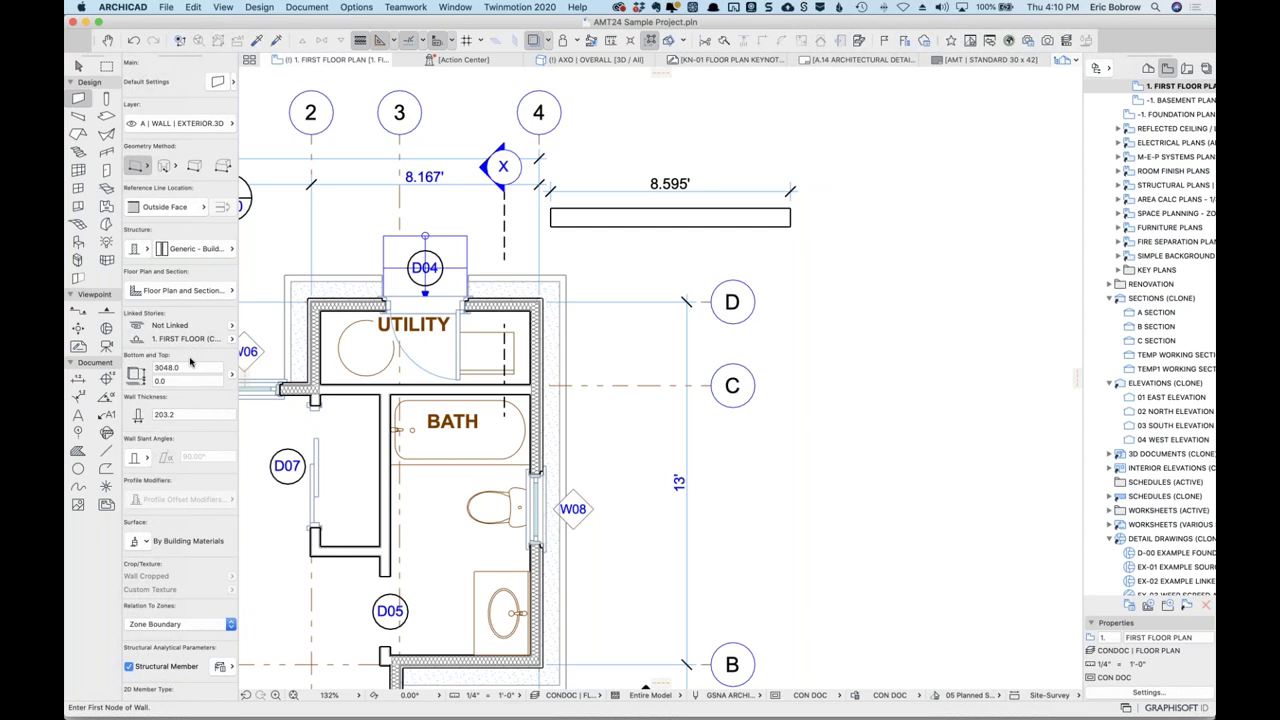
pyautogui.click(165, 367)
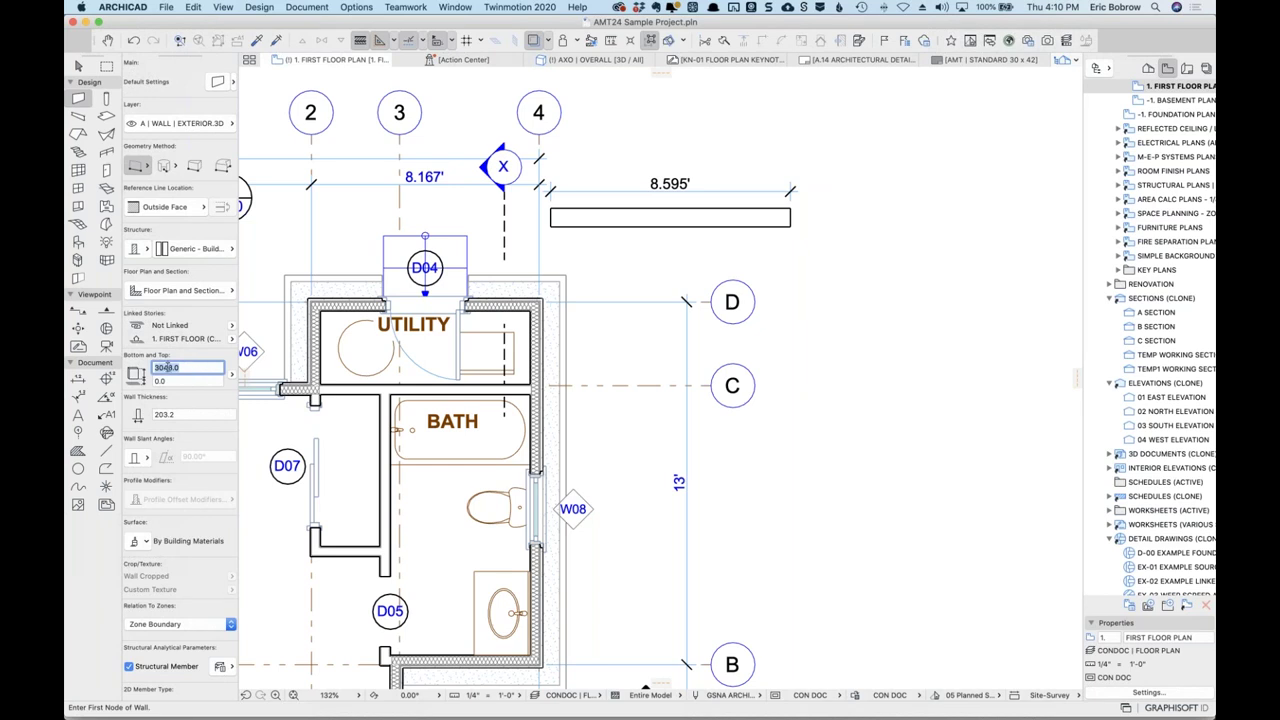
pyautogui.moveTo(163, 368); pyautogui.dragTo(203, 368)
pyautogui.click(203, 368)
pyautogui.click(357, 9)
pyautogui.moveTo(496, 290)
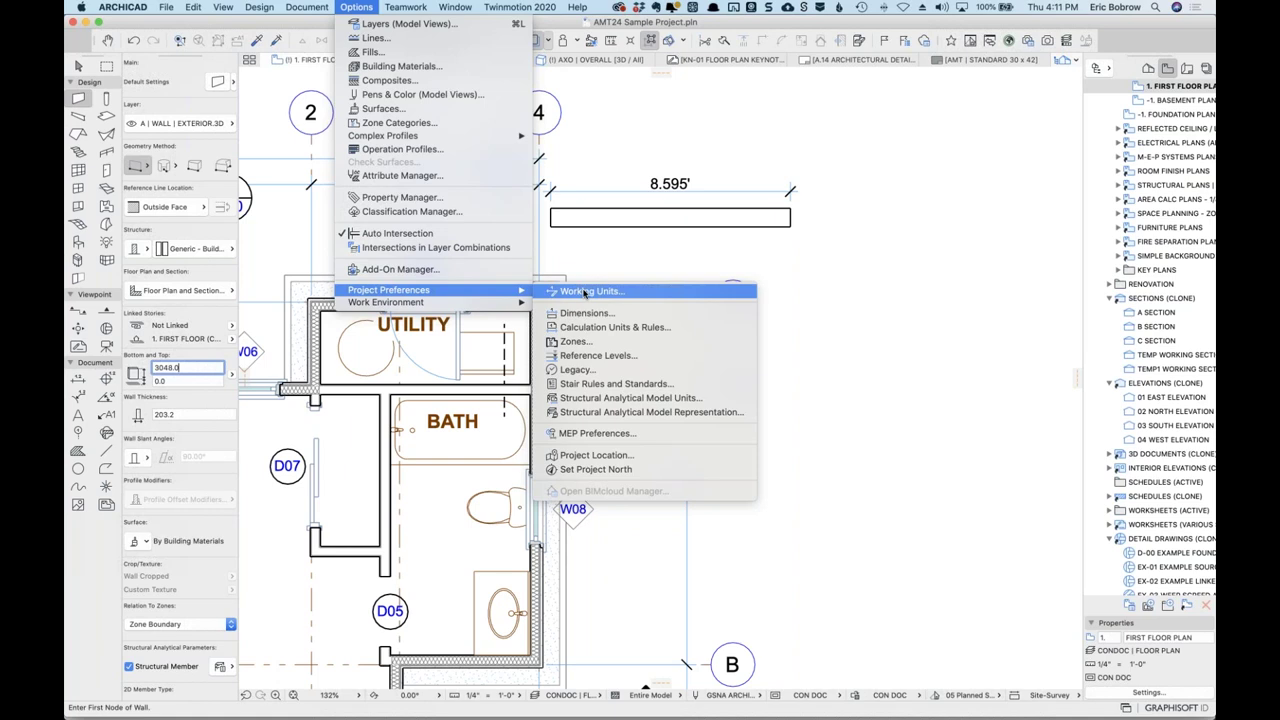
# Change the working length unit back to feet & fractional inches.
pyautogui.click(597, 293)
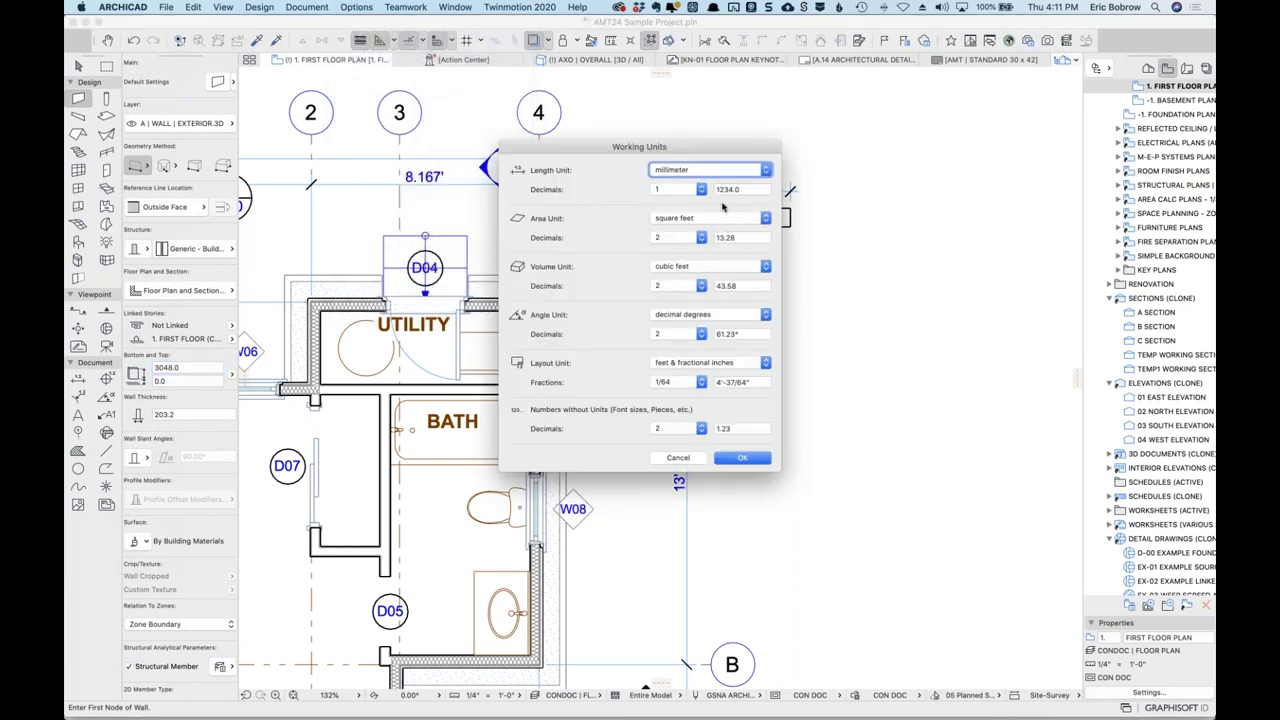
pyautogui.click(769, 172)
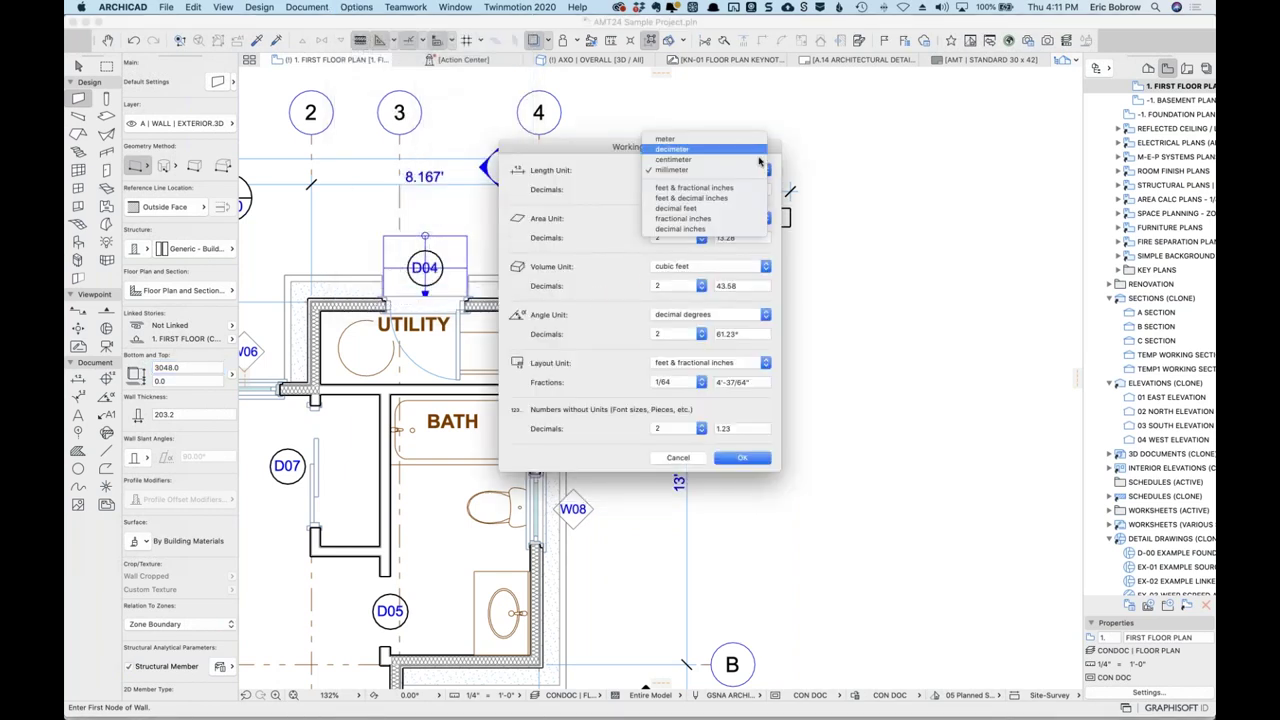
pyautogui.click(746, 188)
pyautogui.click(750, 457)
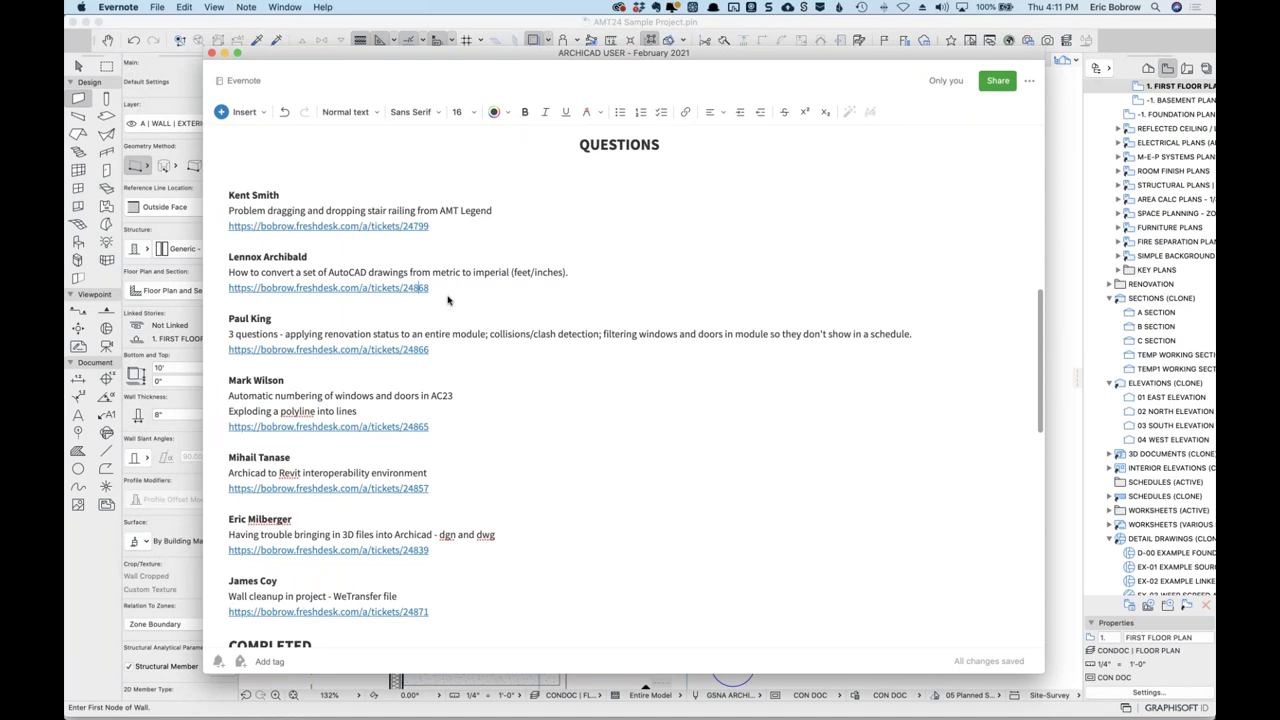
# Add the line '[Explained at 4:05 pm for about 5 minutes.' under the metric-to-imperial question.
pyautogui.click(582, 272)
pyautogui.press('Return')
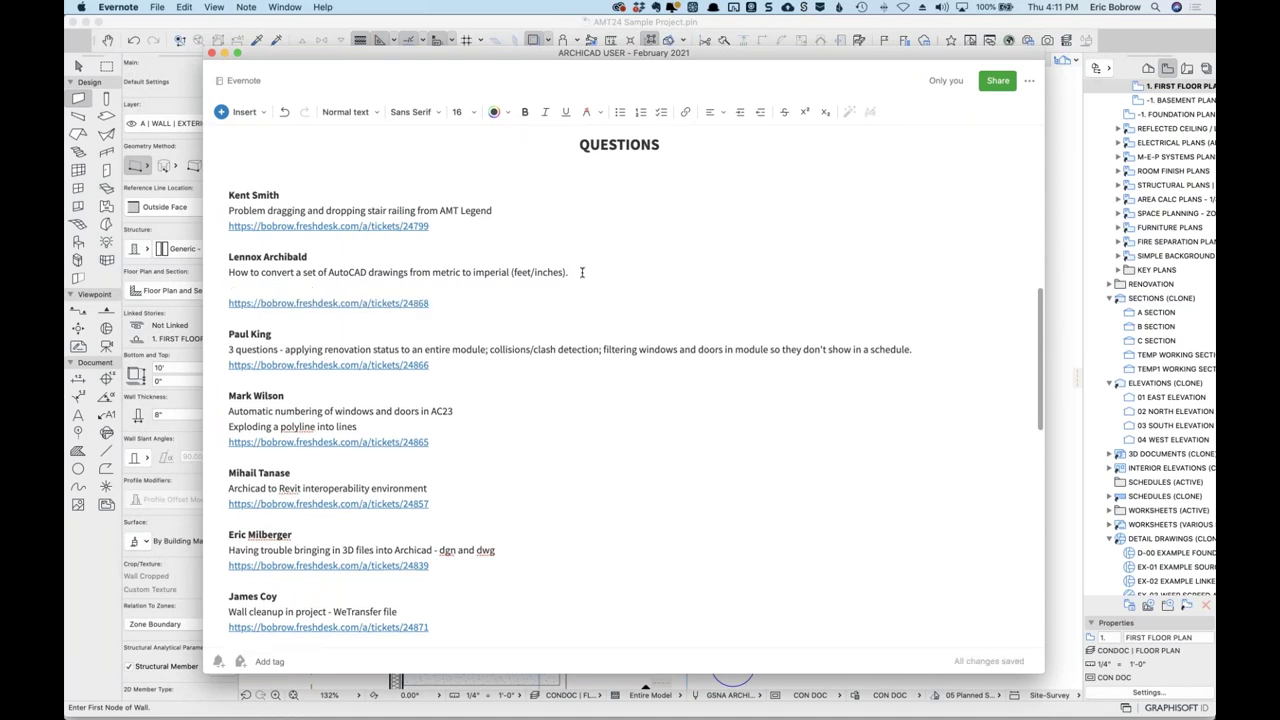
pyautogui.write('Explained at 4:05 pm for about')
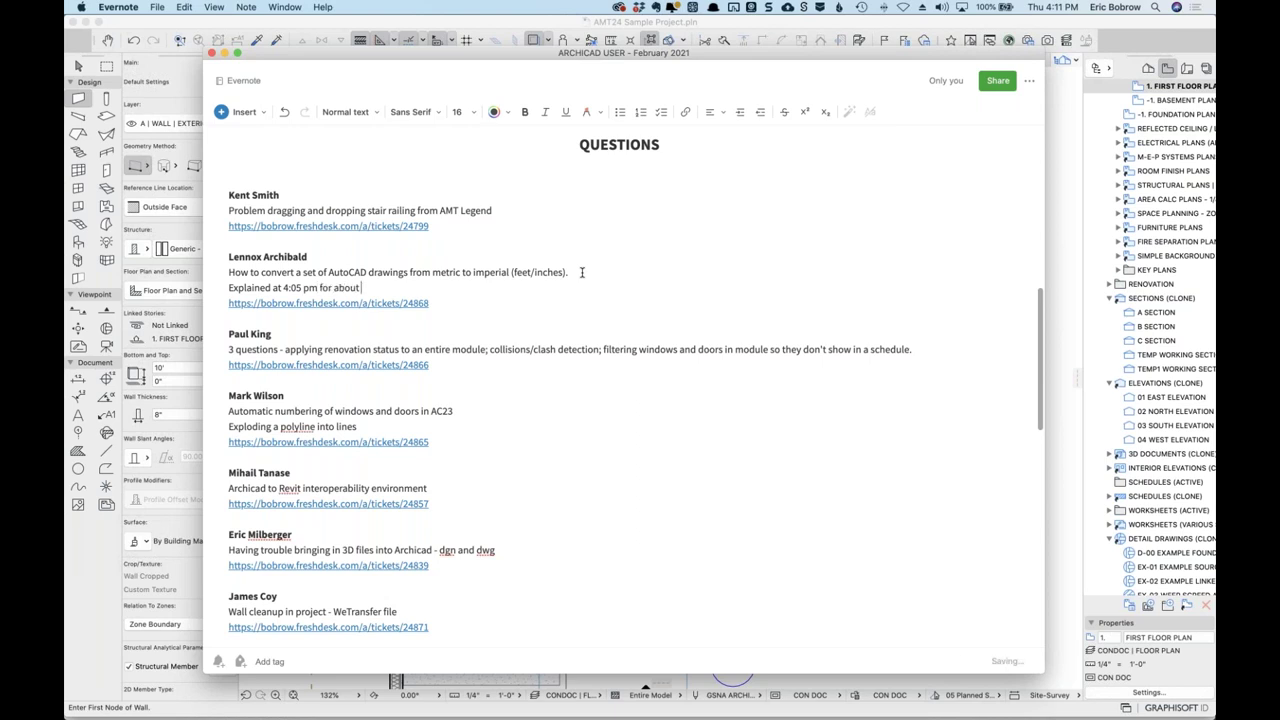
pyautogui.write(' 5 minutes.')
pyautogui.click(230, 287)
pyautogui.write('[')
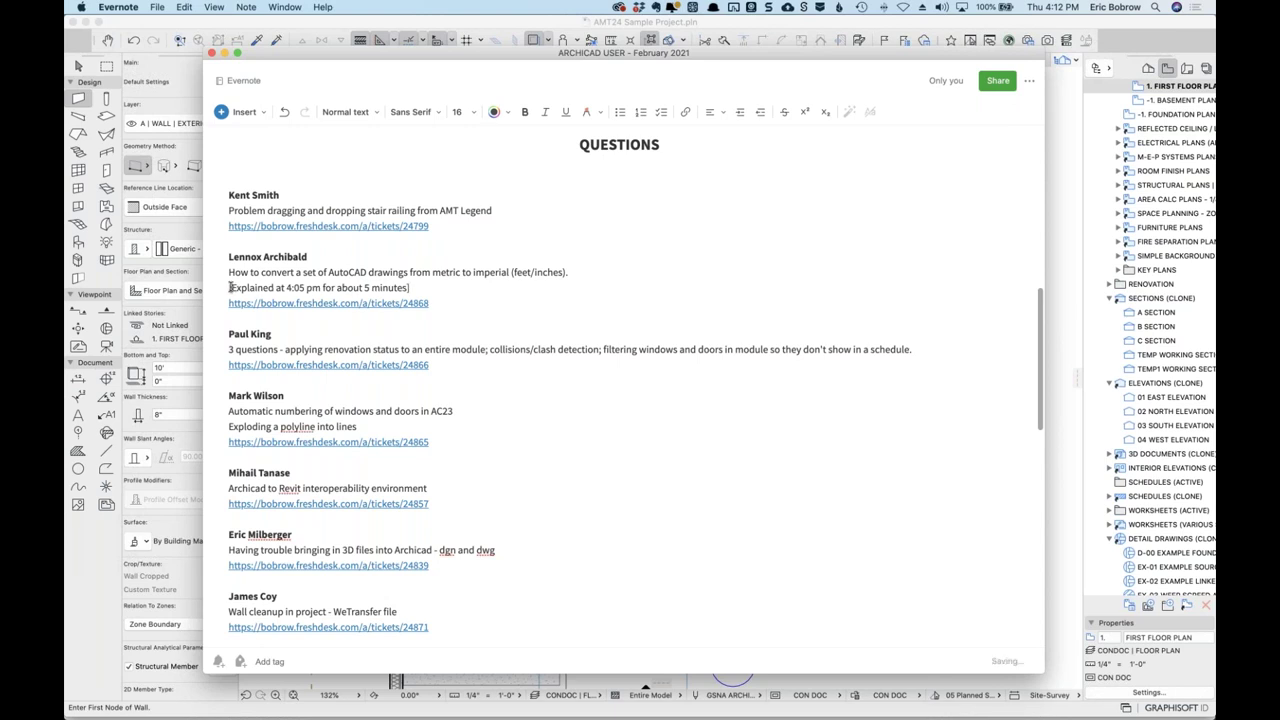
# Move the metric-to-imperial entry to the end of the note, then minimize Evernote.
pyautogui.moveTo(222, 257); pyautogui.dragTo(212, 315)
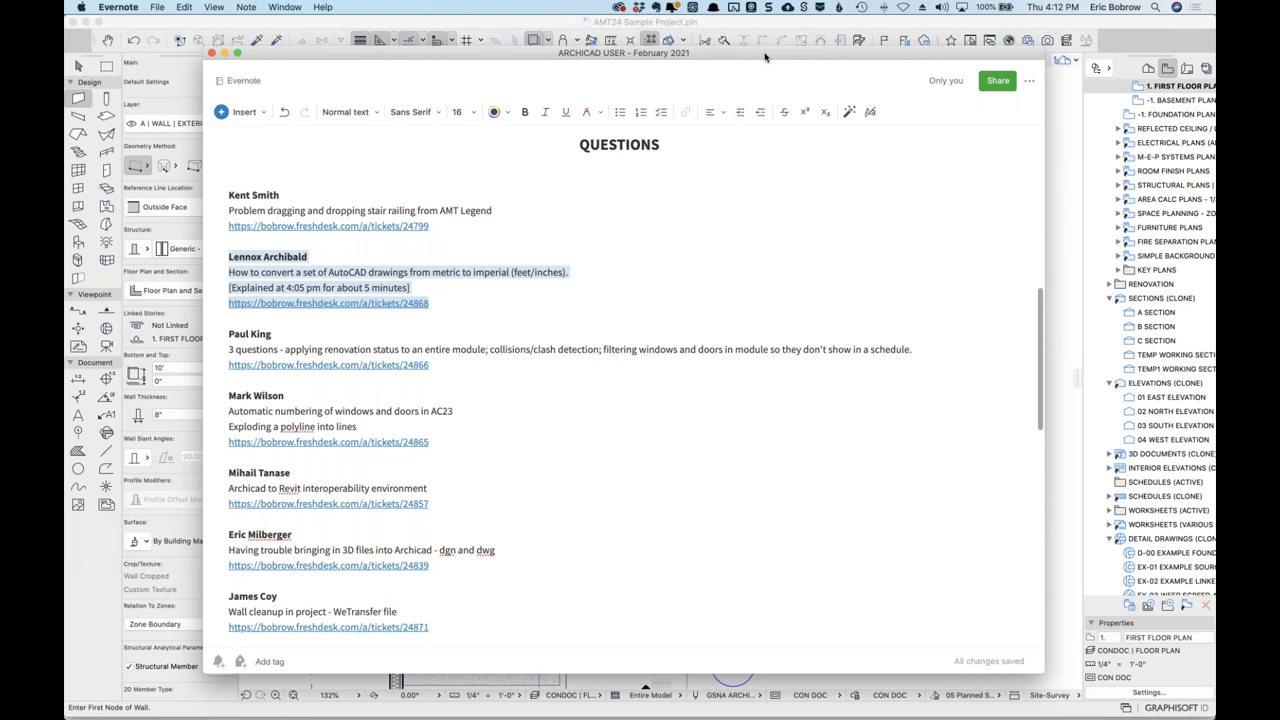
pyautogui.press('BackSpace')
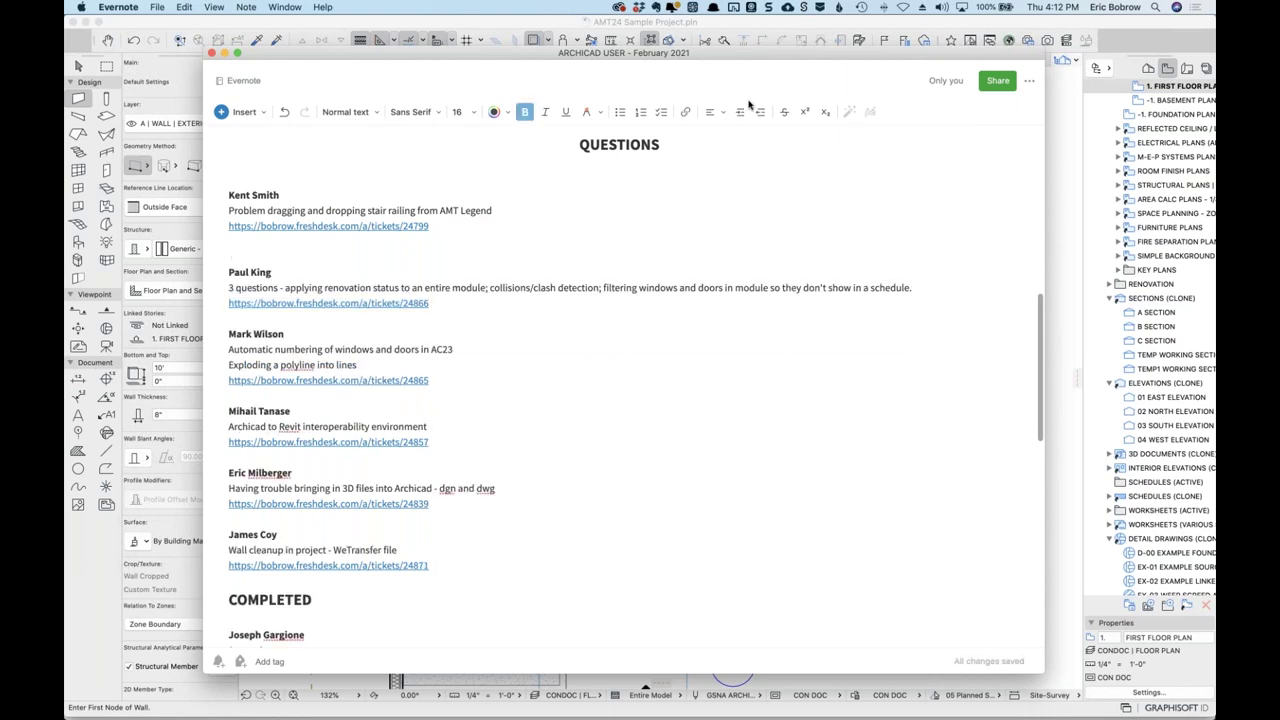
pyautogui.press('BackSpace')
pyautogui.scroll(-10, 592, 423)
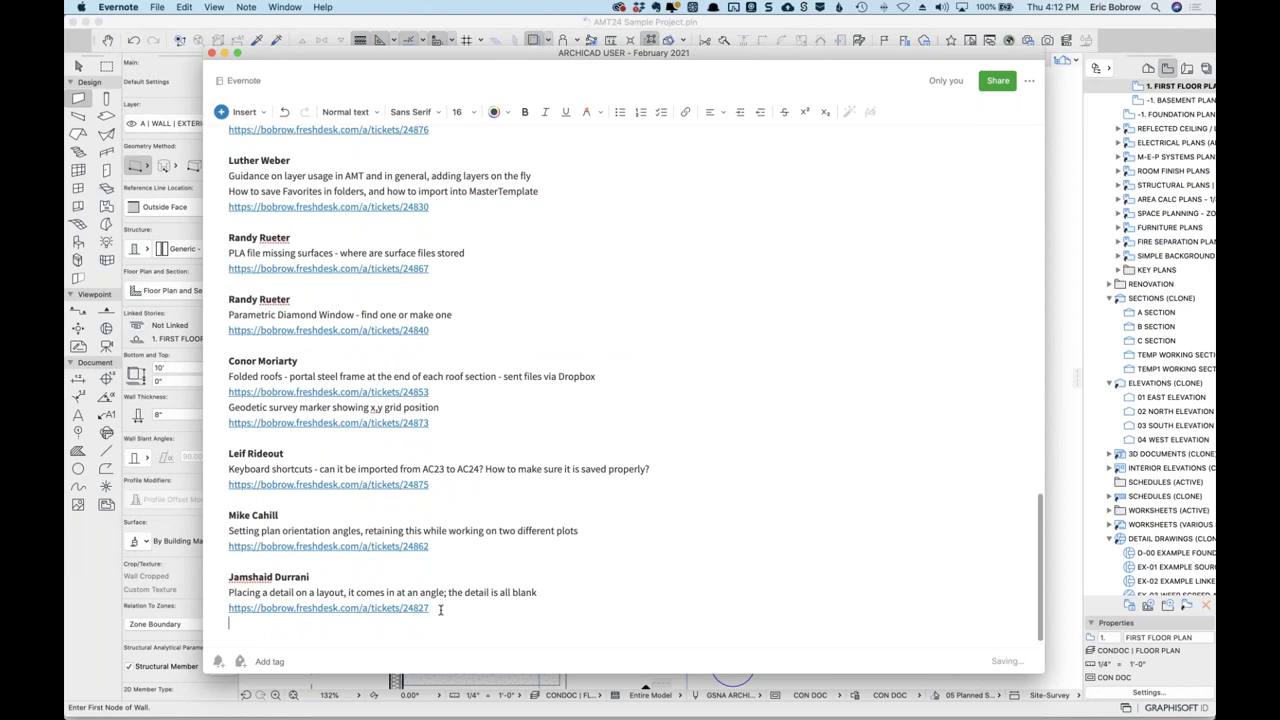
pyautogui.press('super+z')
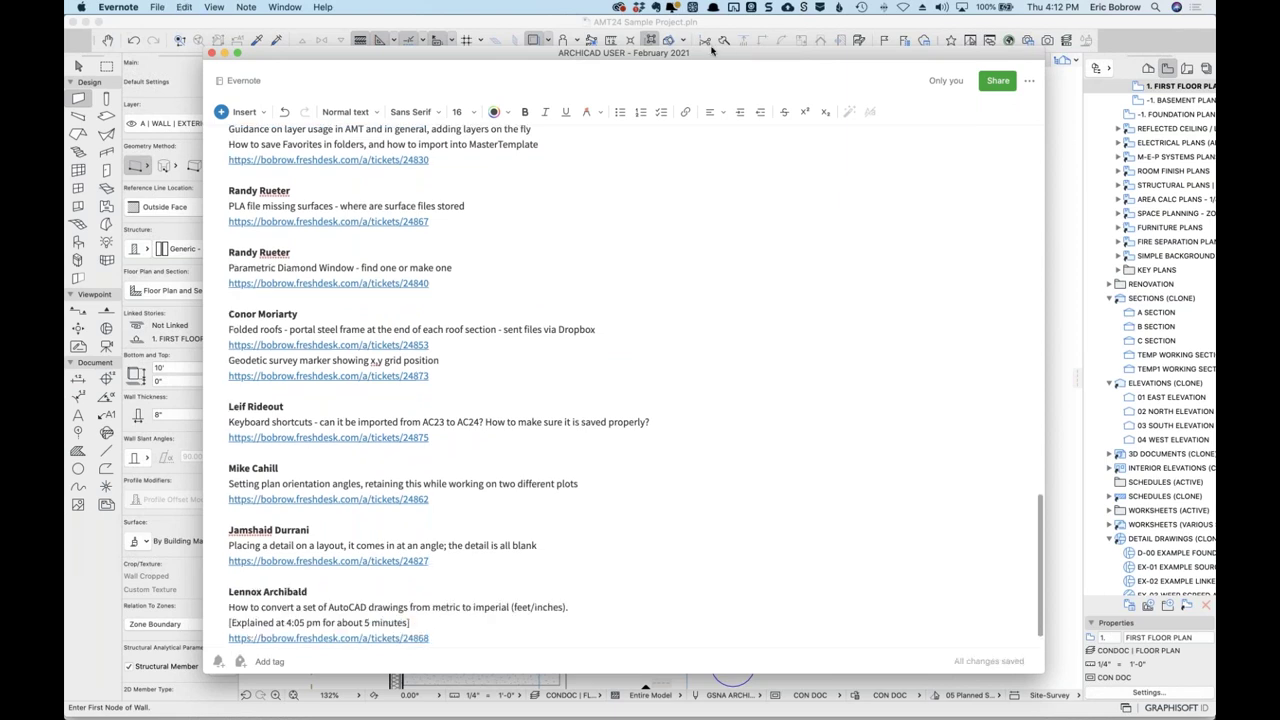
pyautogui.press('super+m')
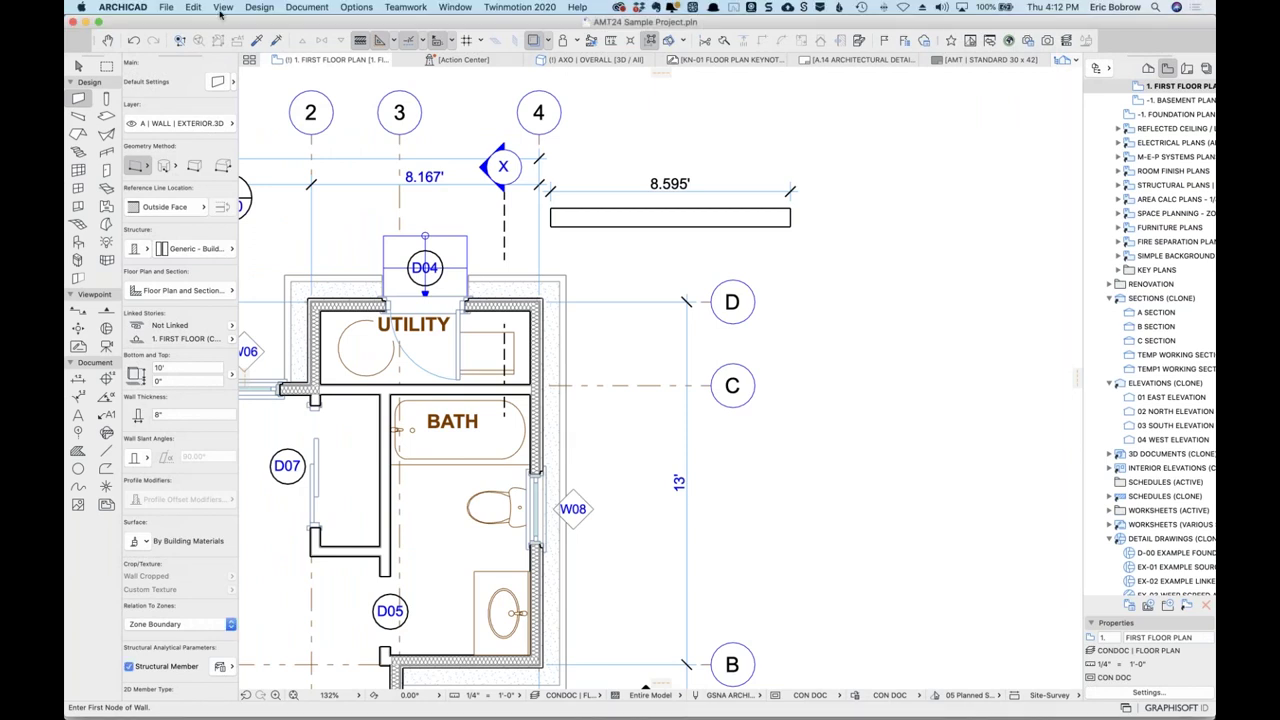
# Start placing an external drawing and open a DWG file found by searching 'dwg'.
pyautogui.click(166, 7)
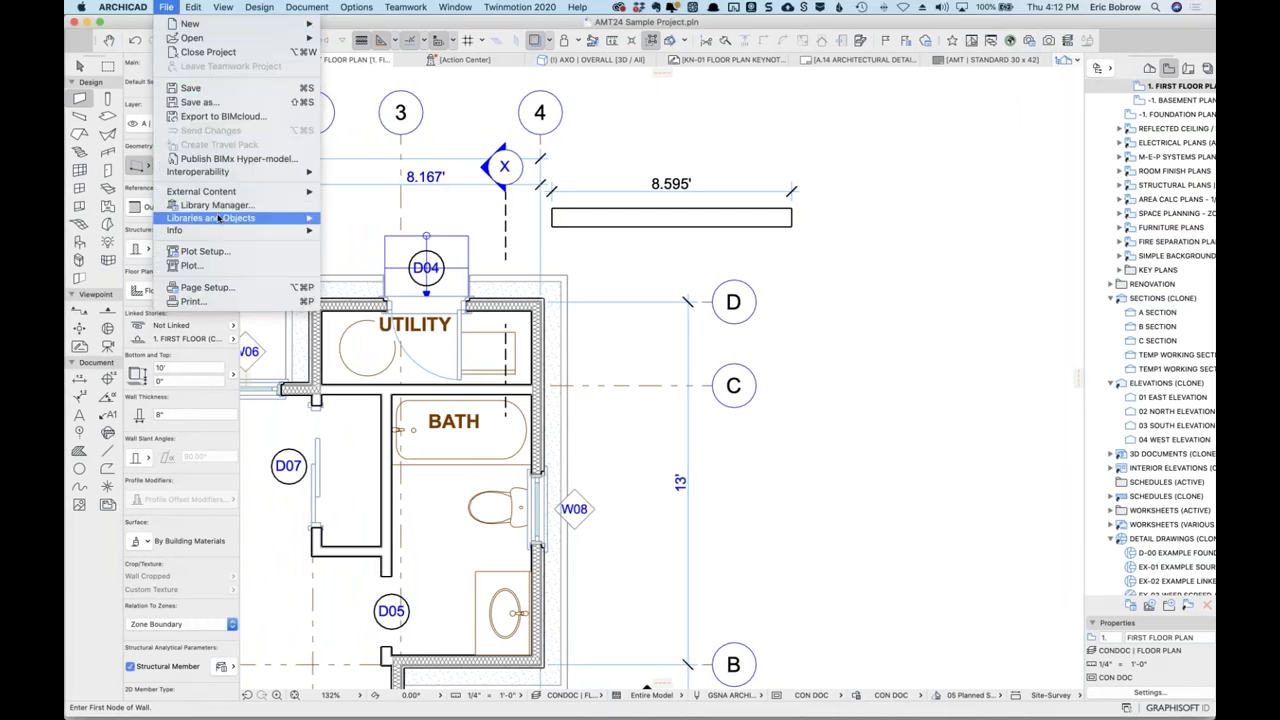
pyautogui.moveTo(232, 192)
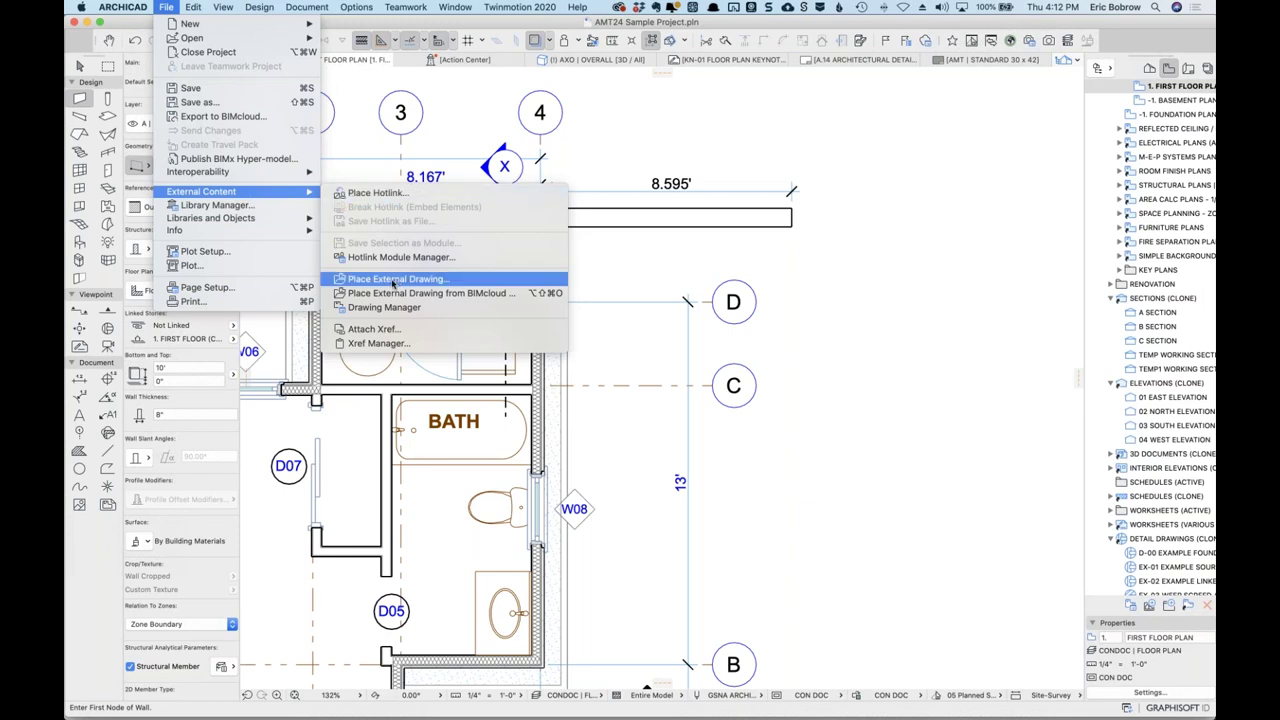
pyautogui.click(393, 284)
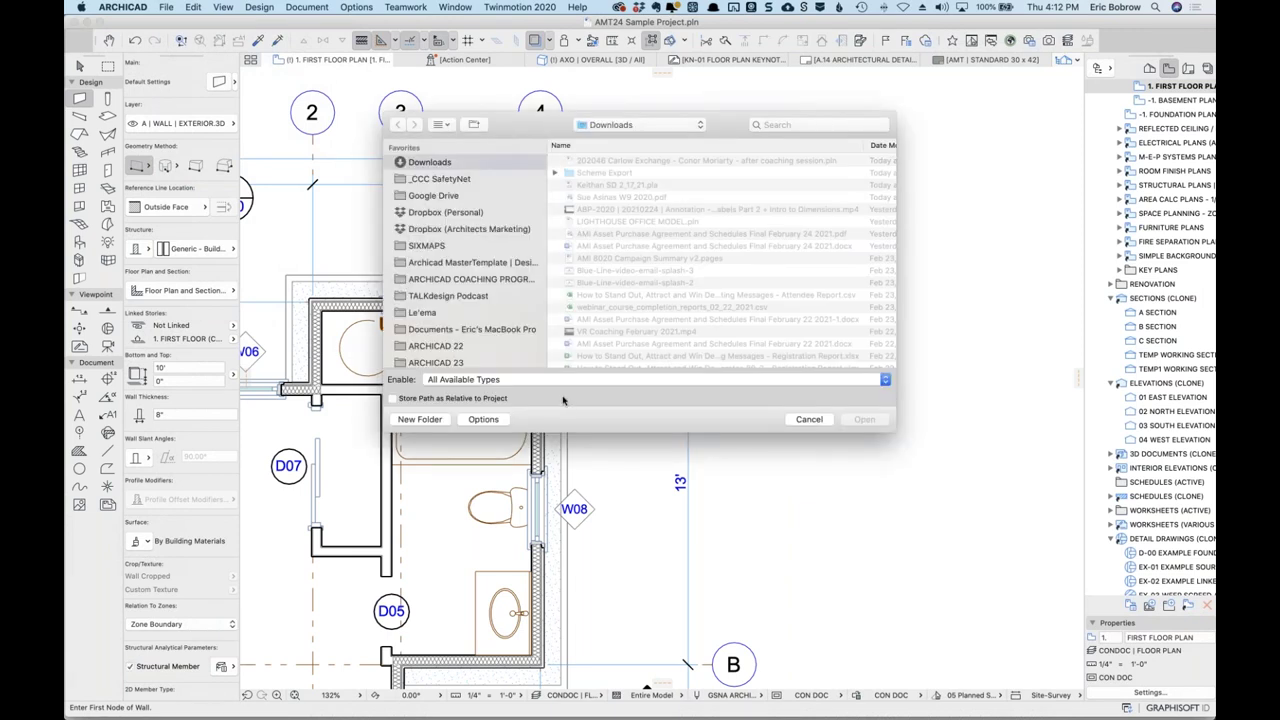
pyautogui.click(551, 385)
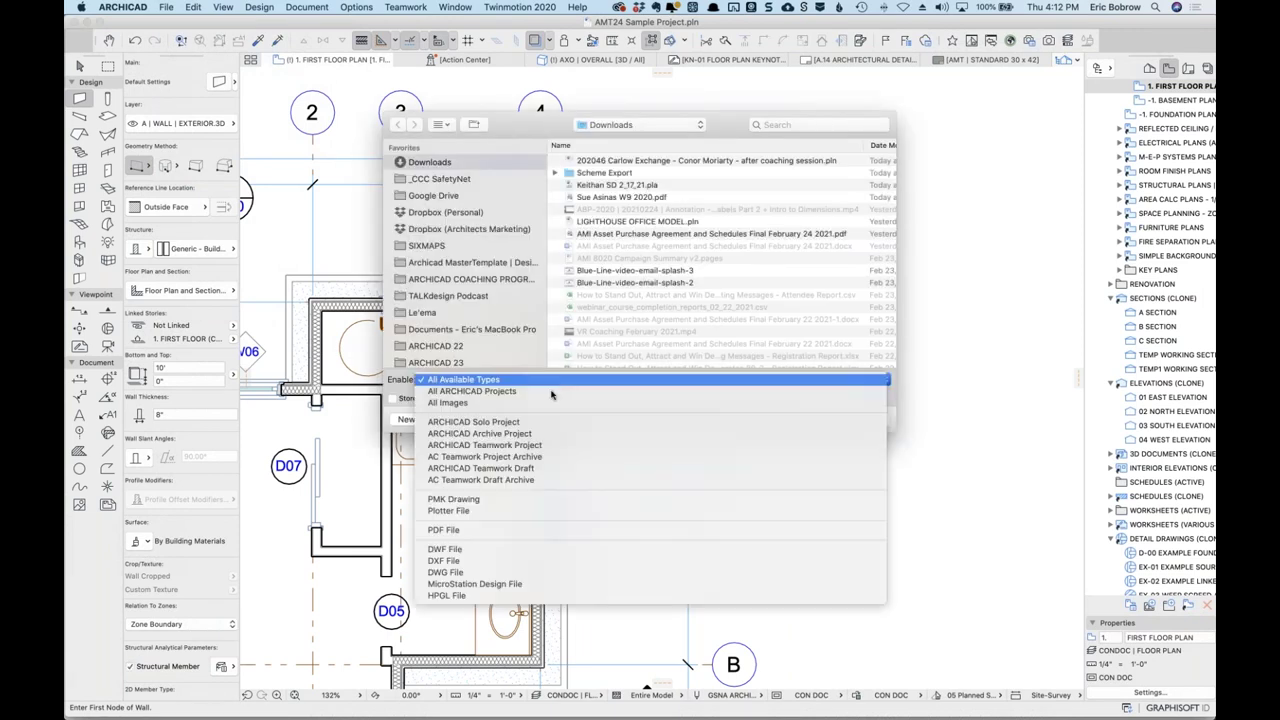
pyautogui.click(450, 571)
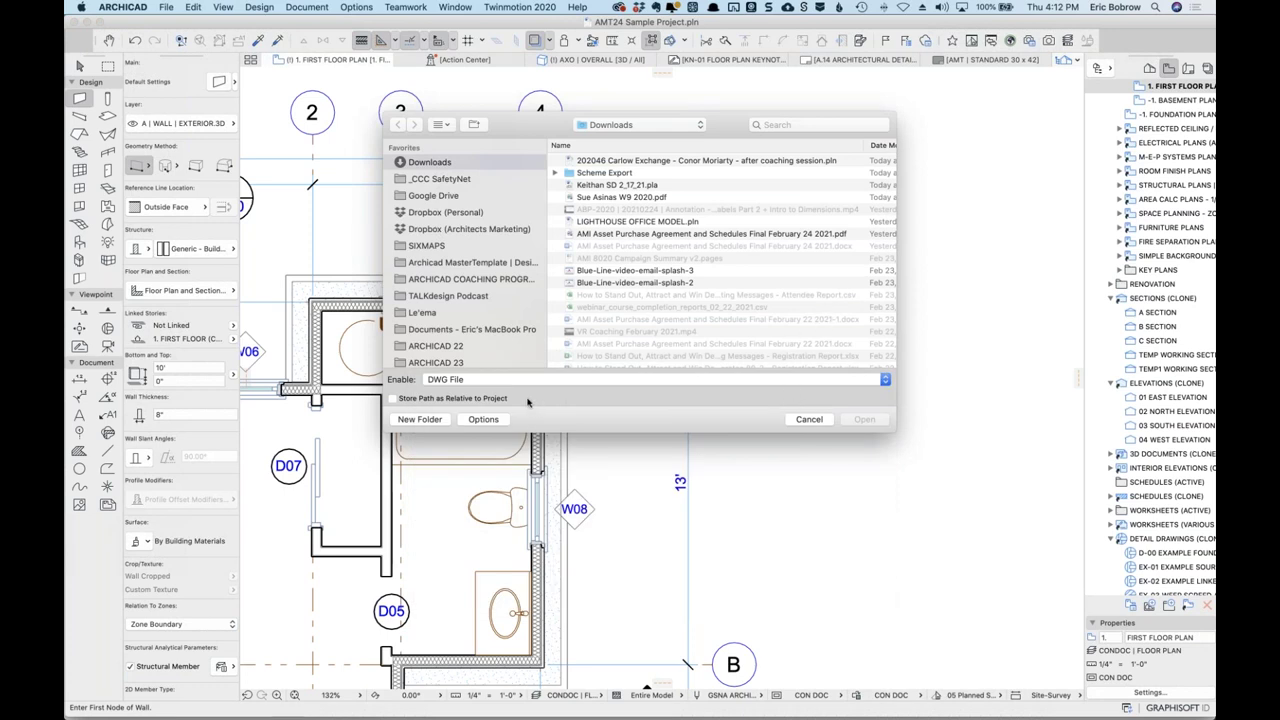
pyautogui.click(789, 126)
pyautogui.write('dwg')
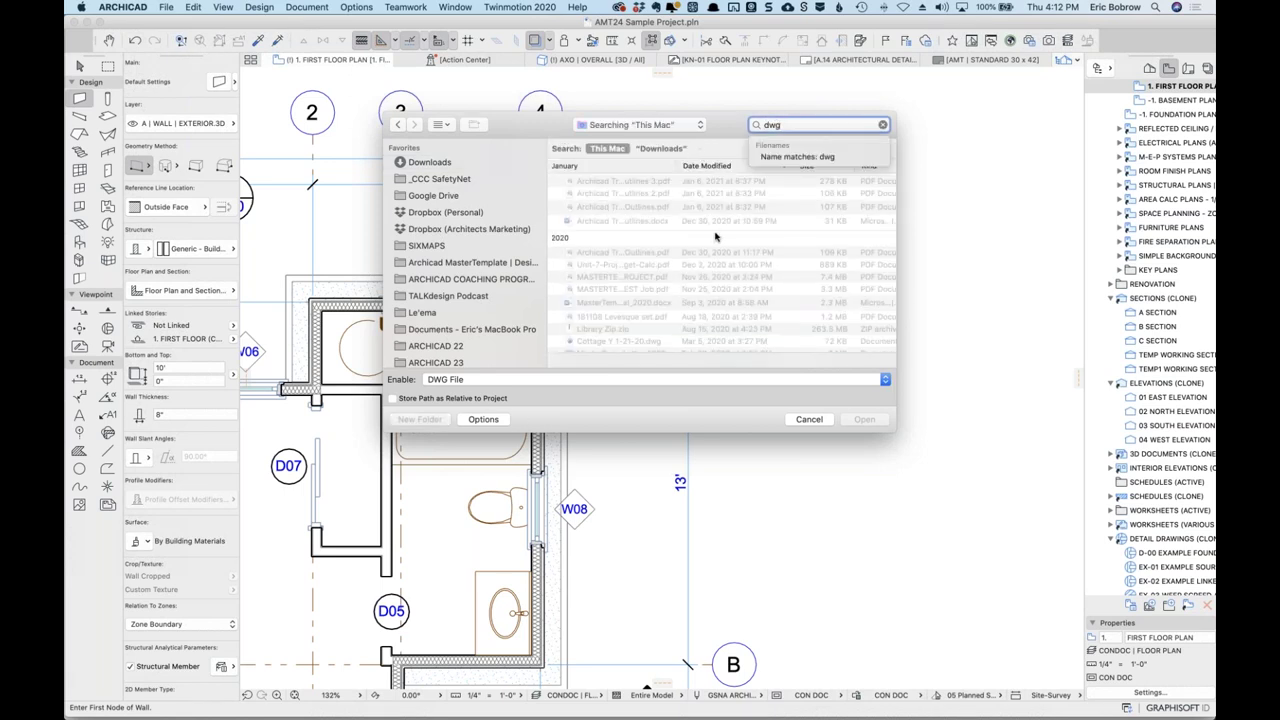
pyautogui.press('Down')
pyautogui.press('Return')
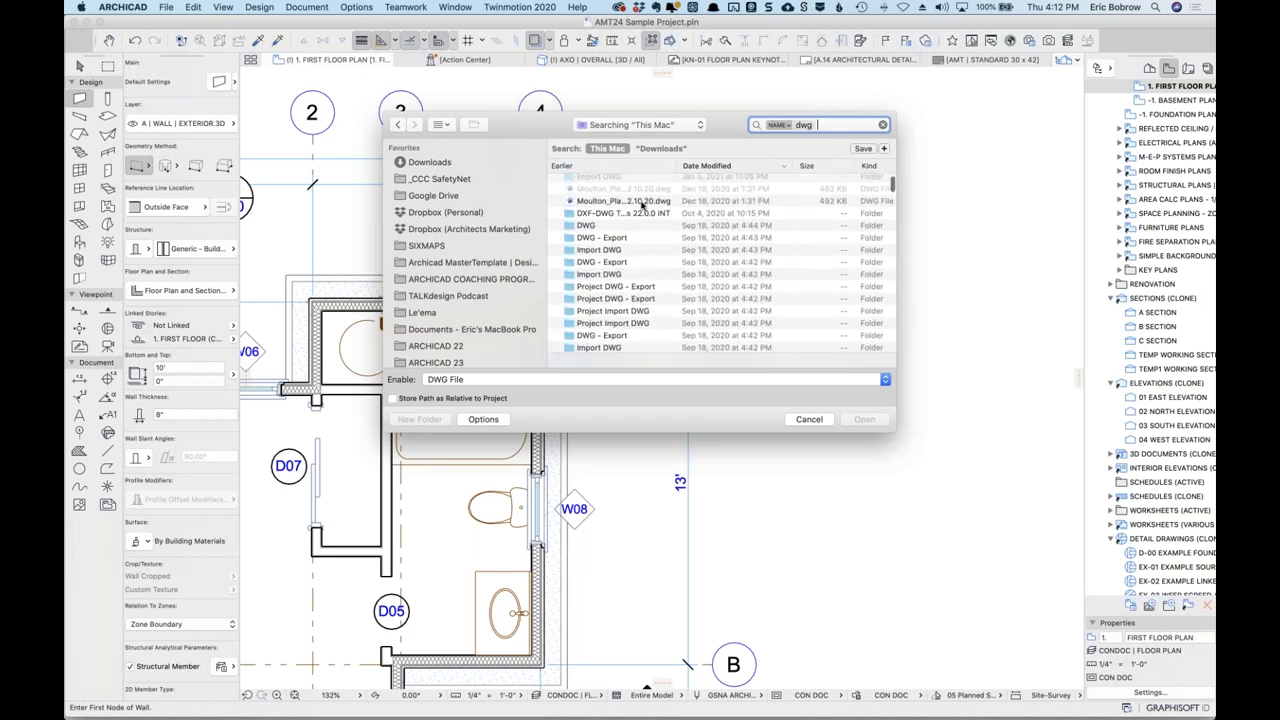
pyautogui.click(699, 203)
pyautogui.click(857, 419)
pyautogui.click(855, 421)
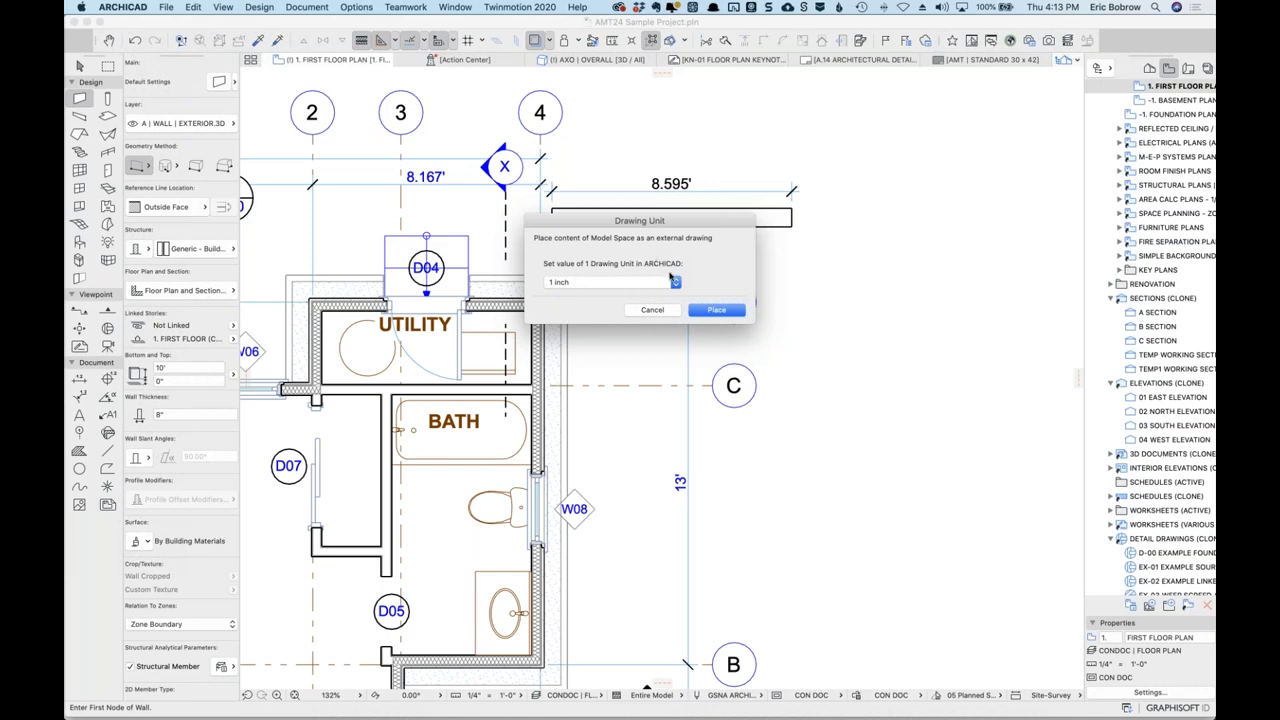
# Review the drawing unit choices, keep 1 inch, and cancel the placement.
pyautogui.click(673, 283)
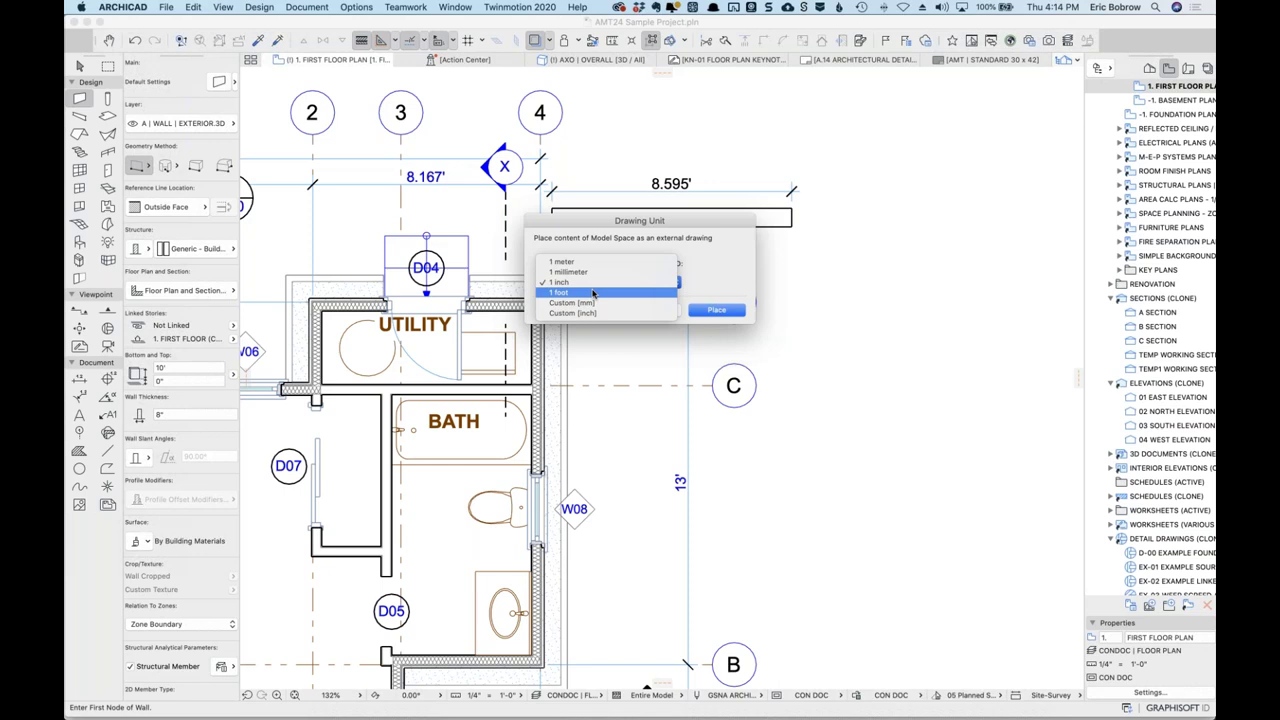
pyautogui.click(712, 281)
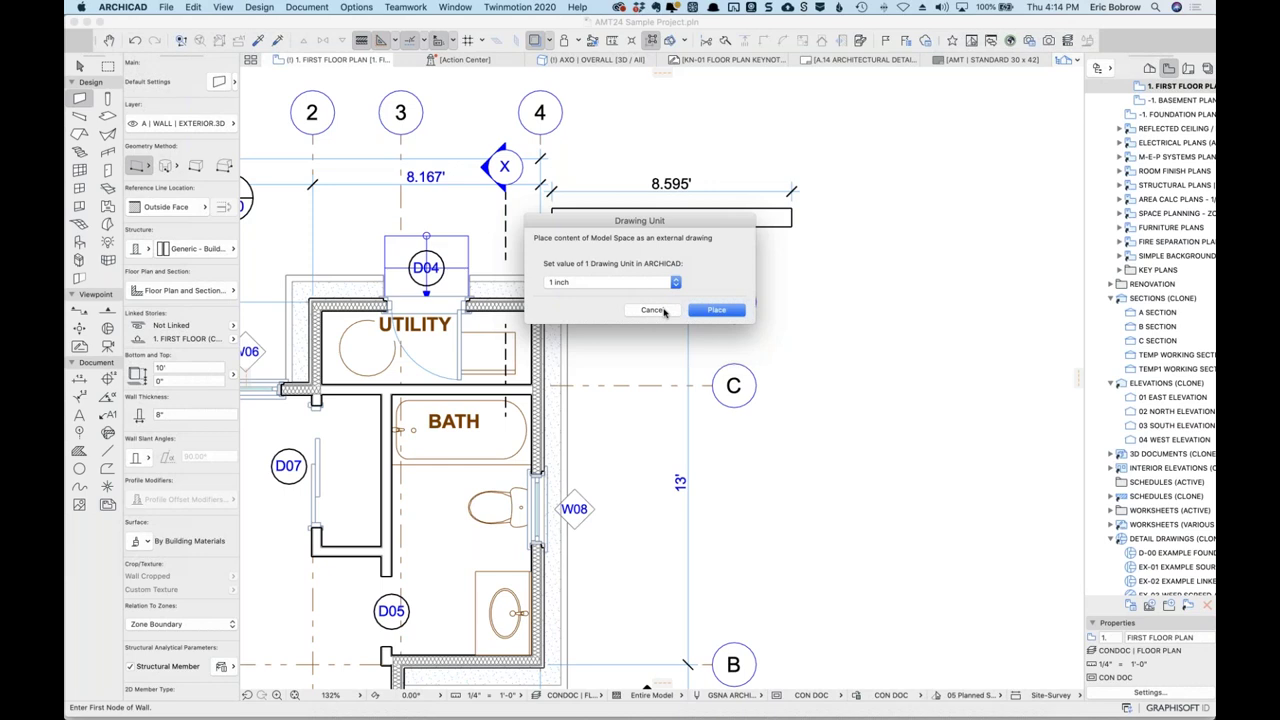
pyautogui.click(662, 311)
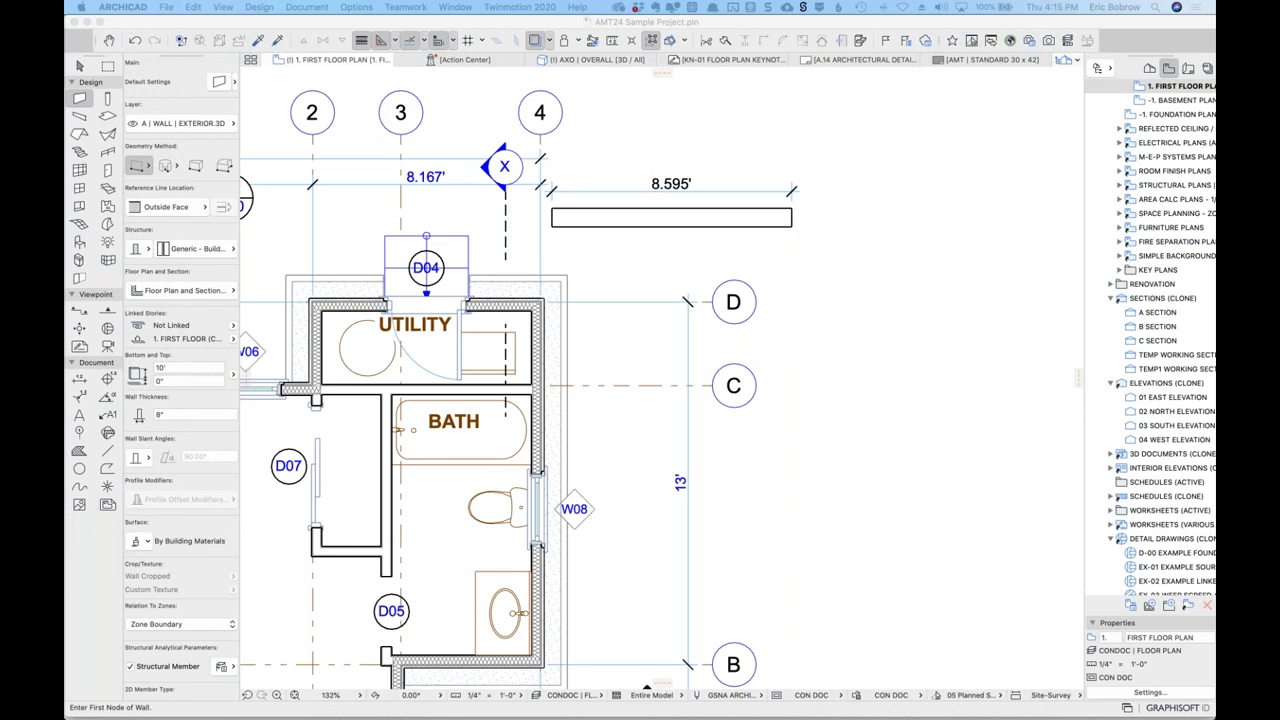
# Close the current Freshdesk ticket, then open and close coaching clinic ticket 24878.
pyautogui.press('super+Tab')
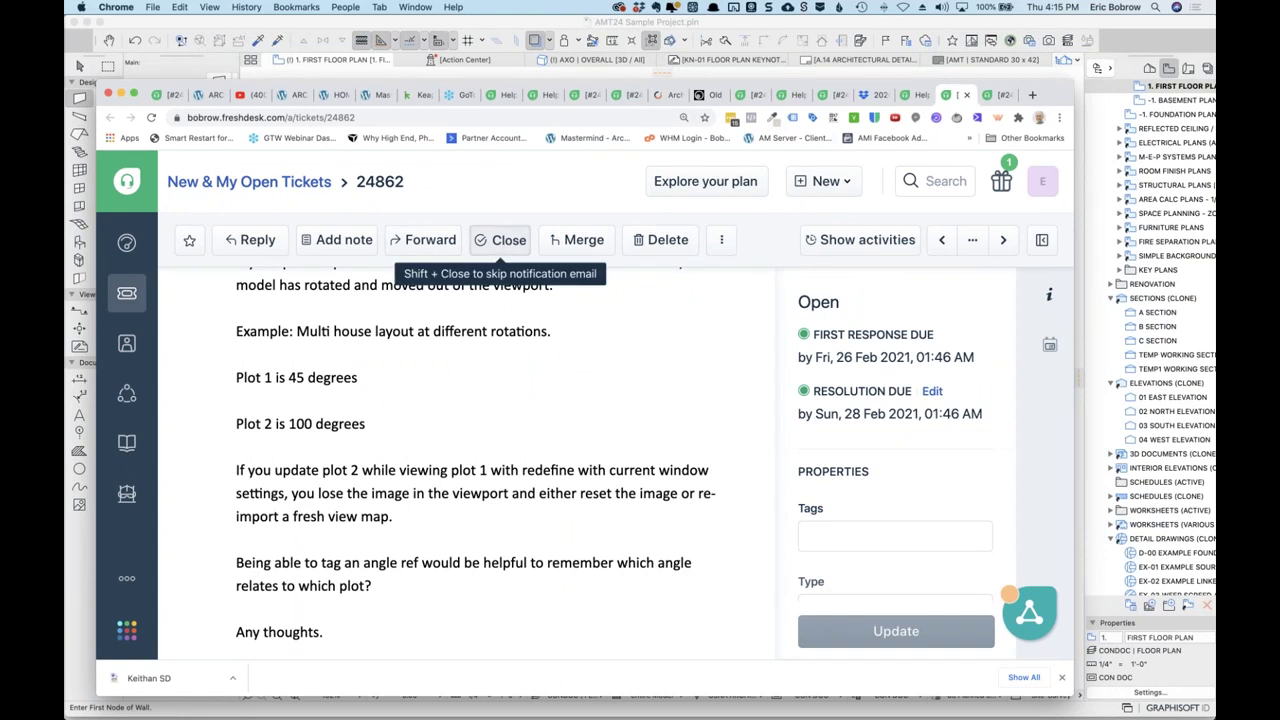
pyautogui.click(494, 242)
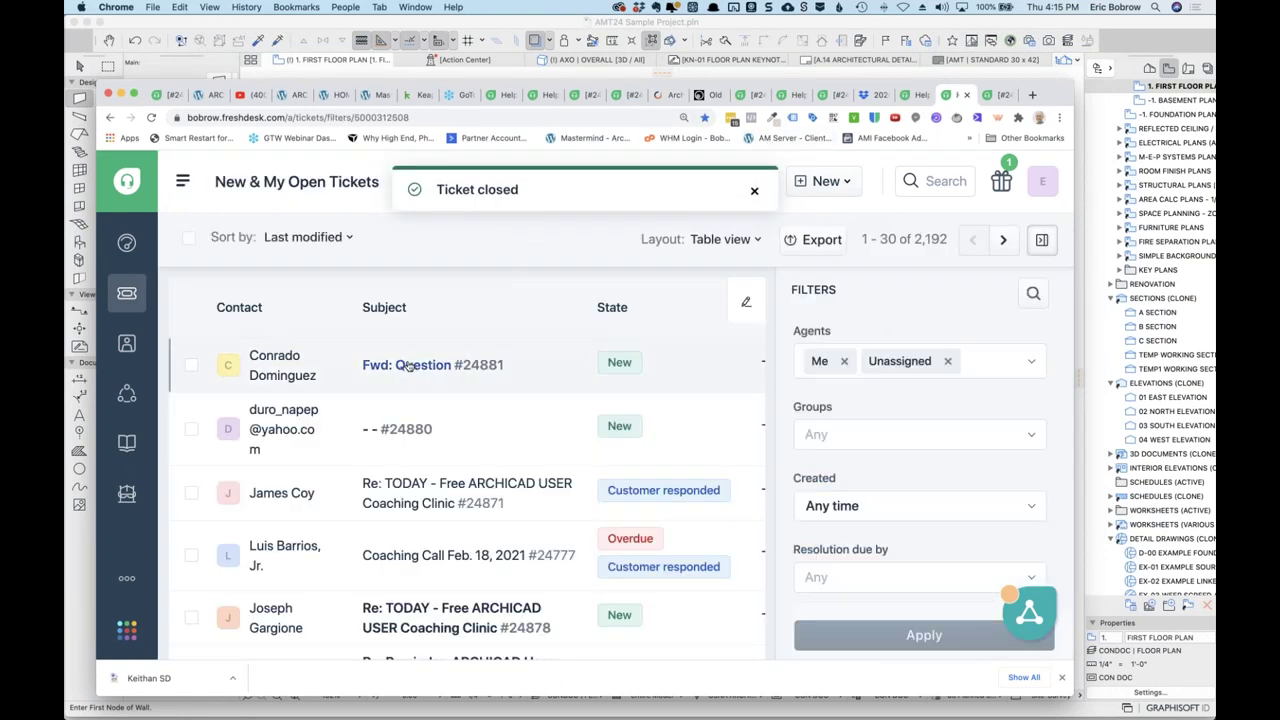
pyautogui.moveTo(412, 368)
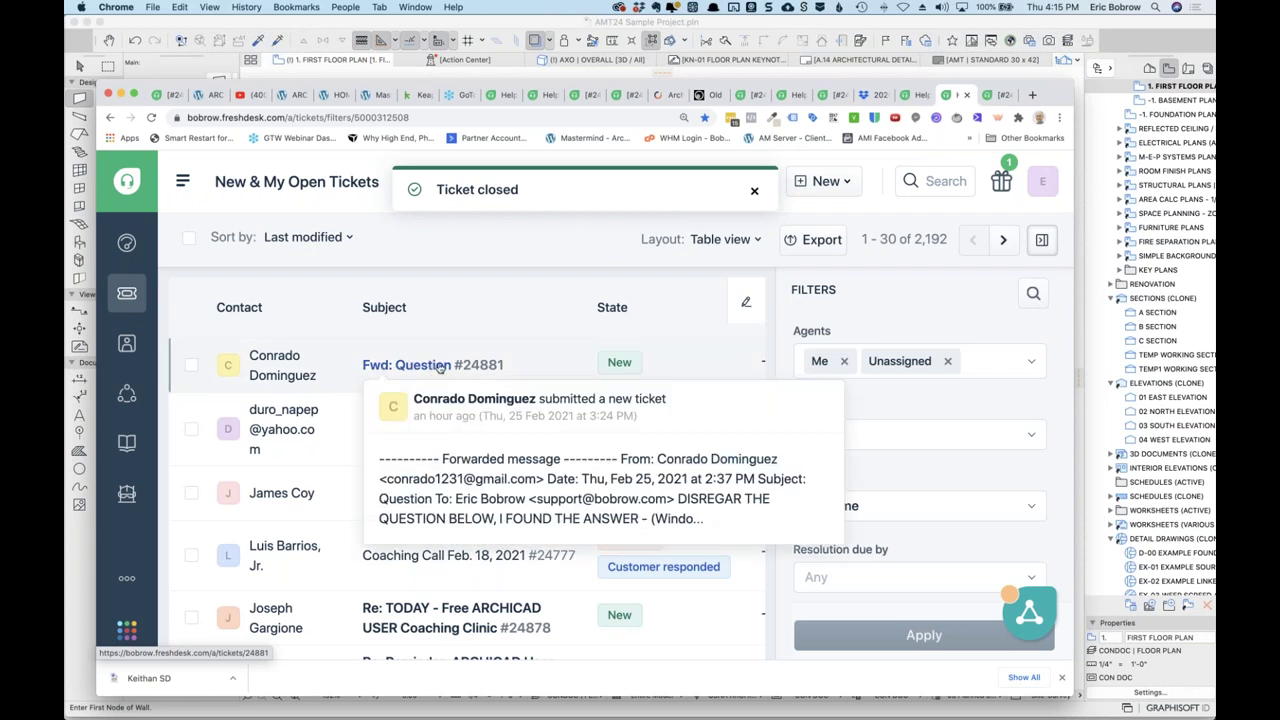
pyautogui.moveTo(407, 487)
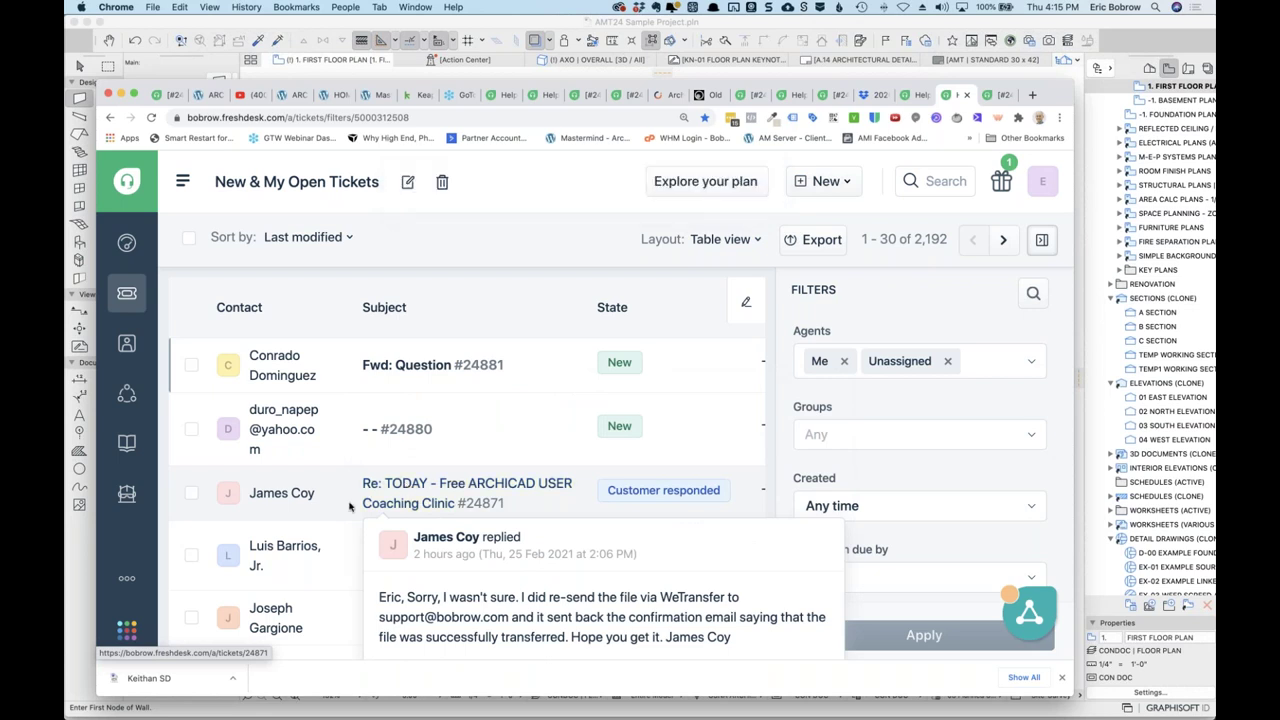
pyautogui.moveTo(396, 555)
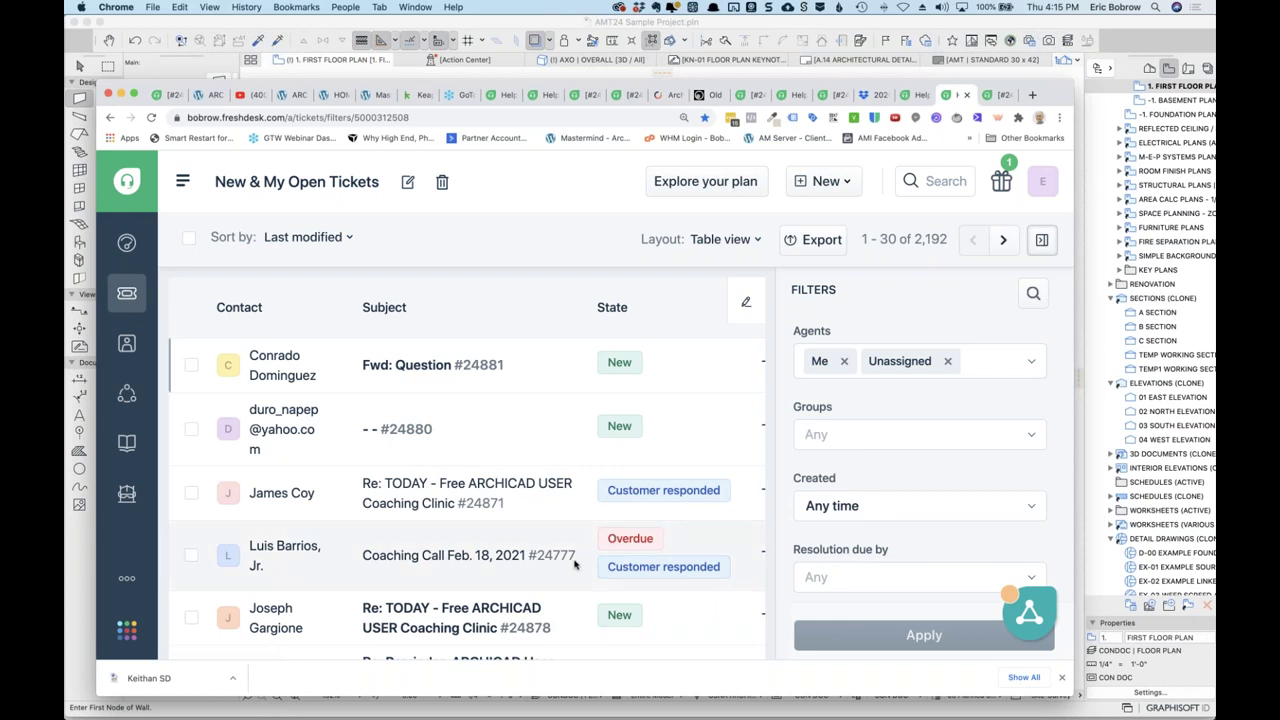
pyautogui.click(497, 612)
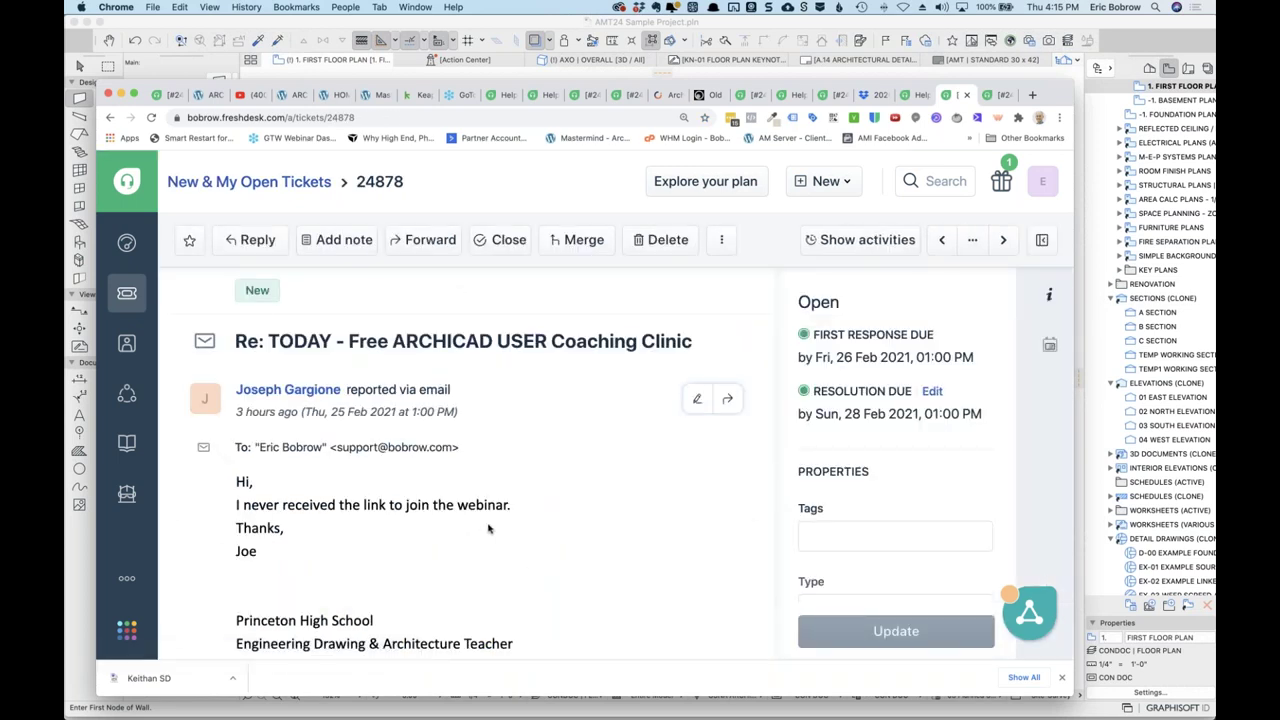
pyautogui.scroll(-1, 491, 528)
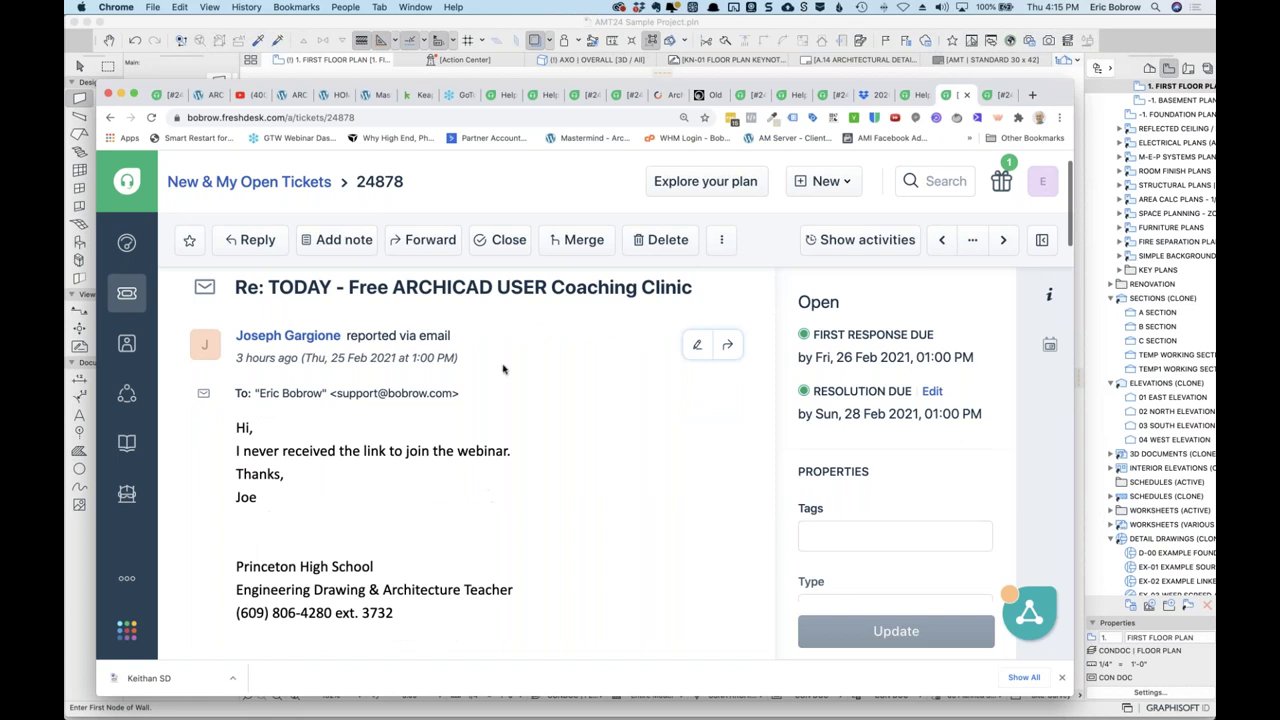
pyautogui.click(510, 242)
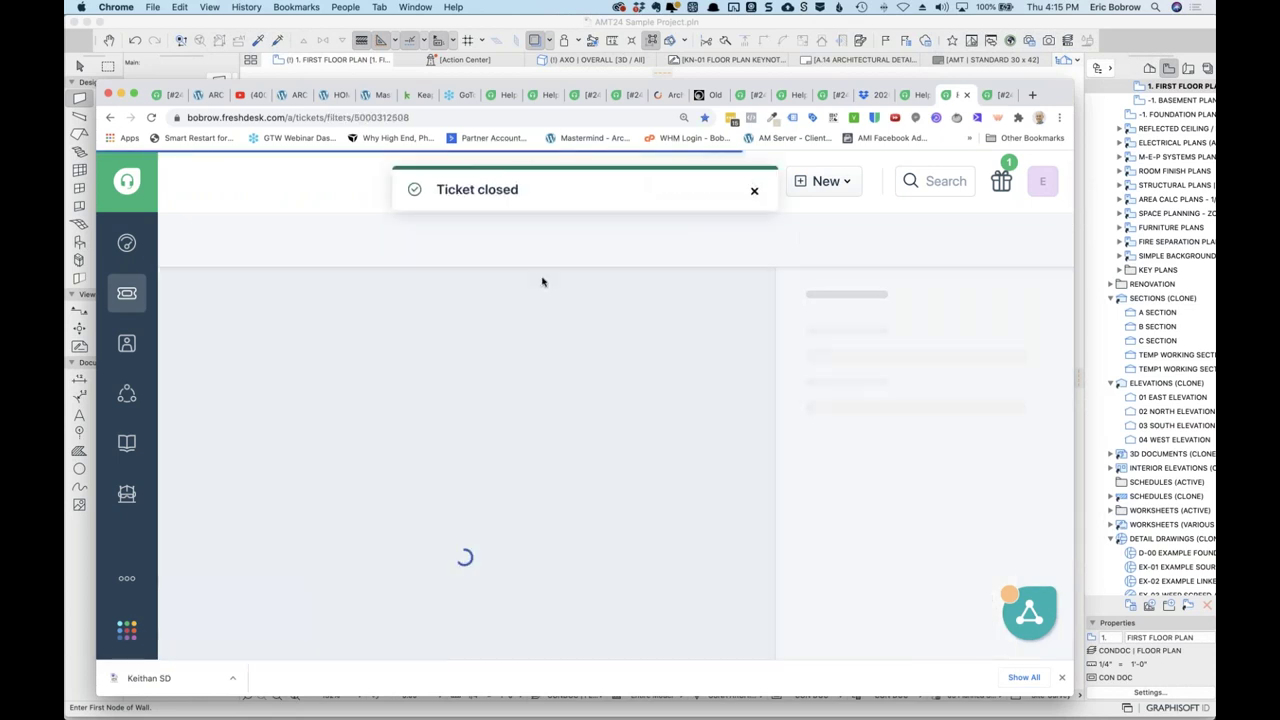
# Bulk-close the user-group webinar reminder ticket 24876 from the ticket list.
pyautogui.scroll(-1, 590, 435)
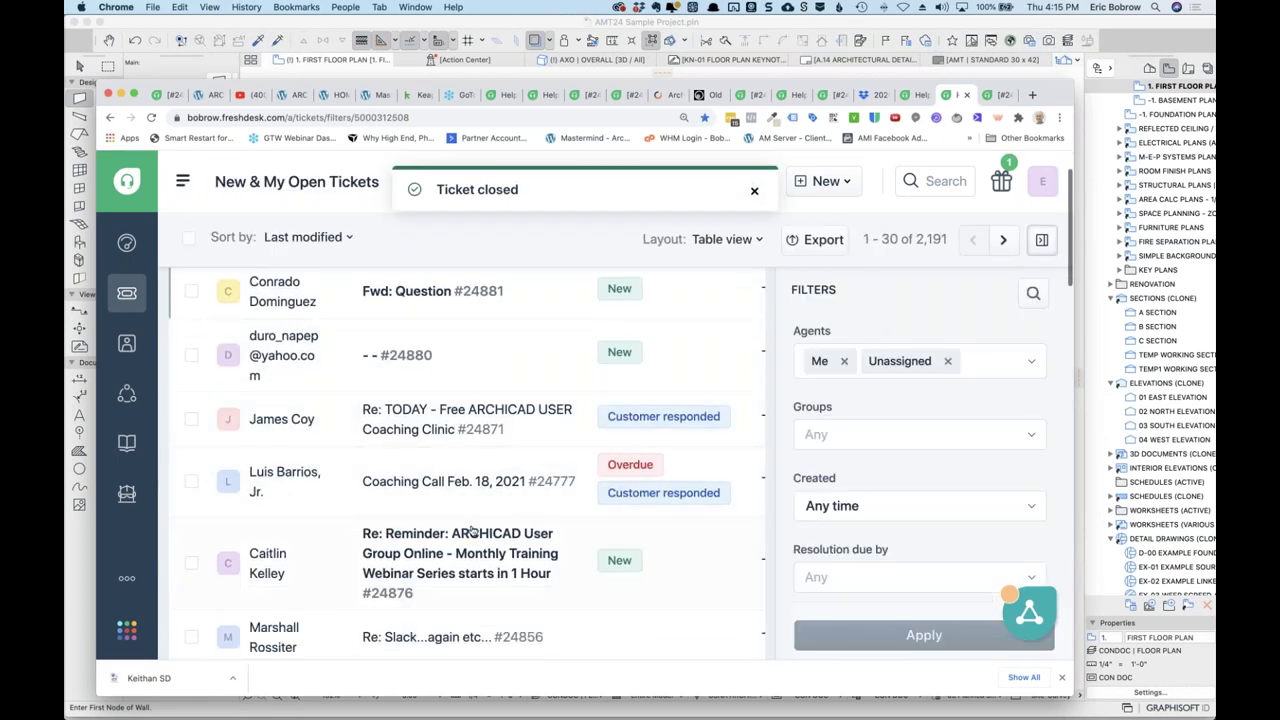
pyautogui.moveTo(455, 560)
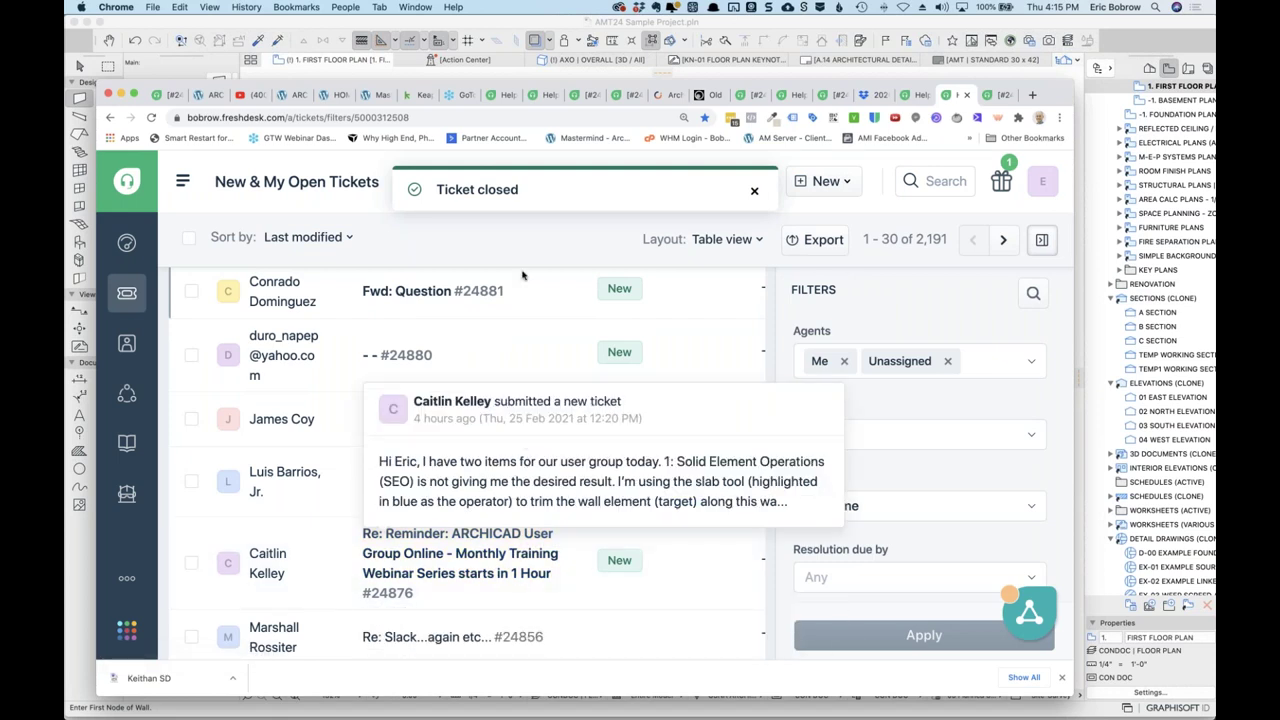
pyautogui.click(191, 563)
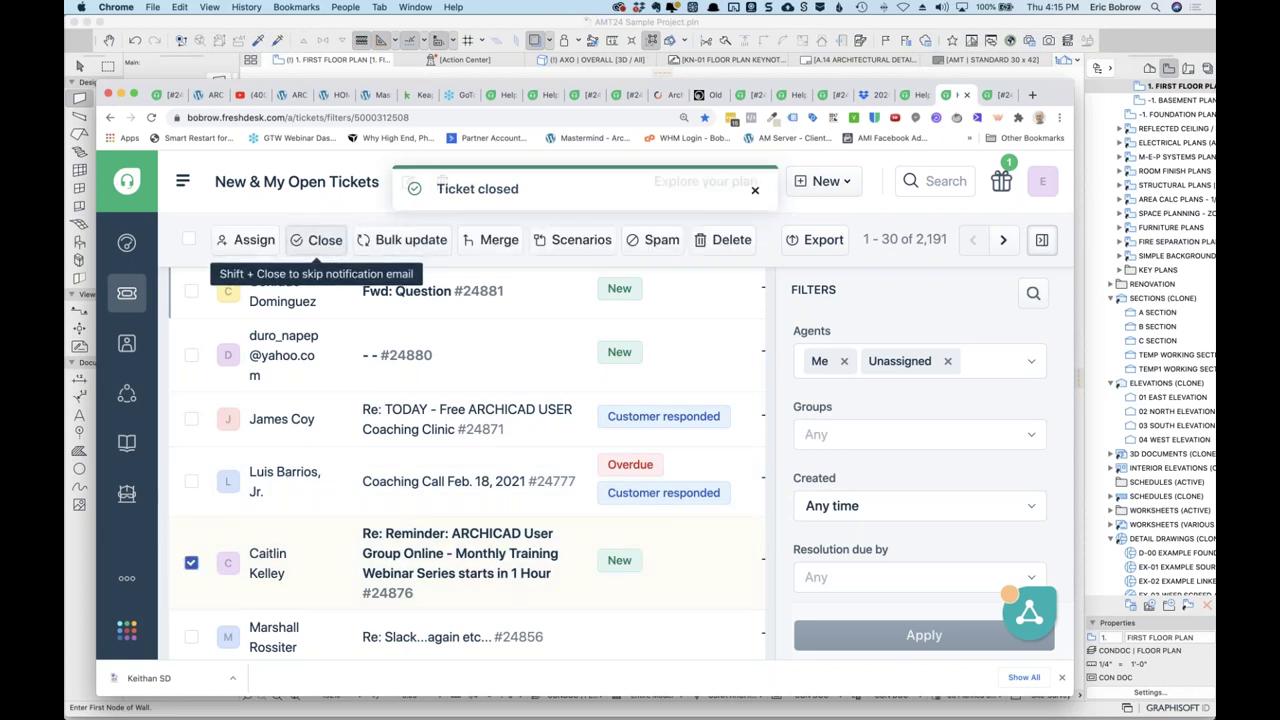
pyautogui.click(320, 240)
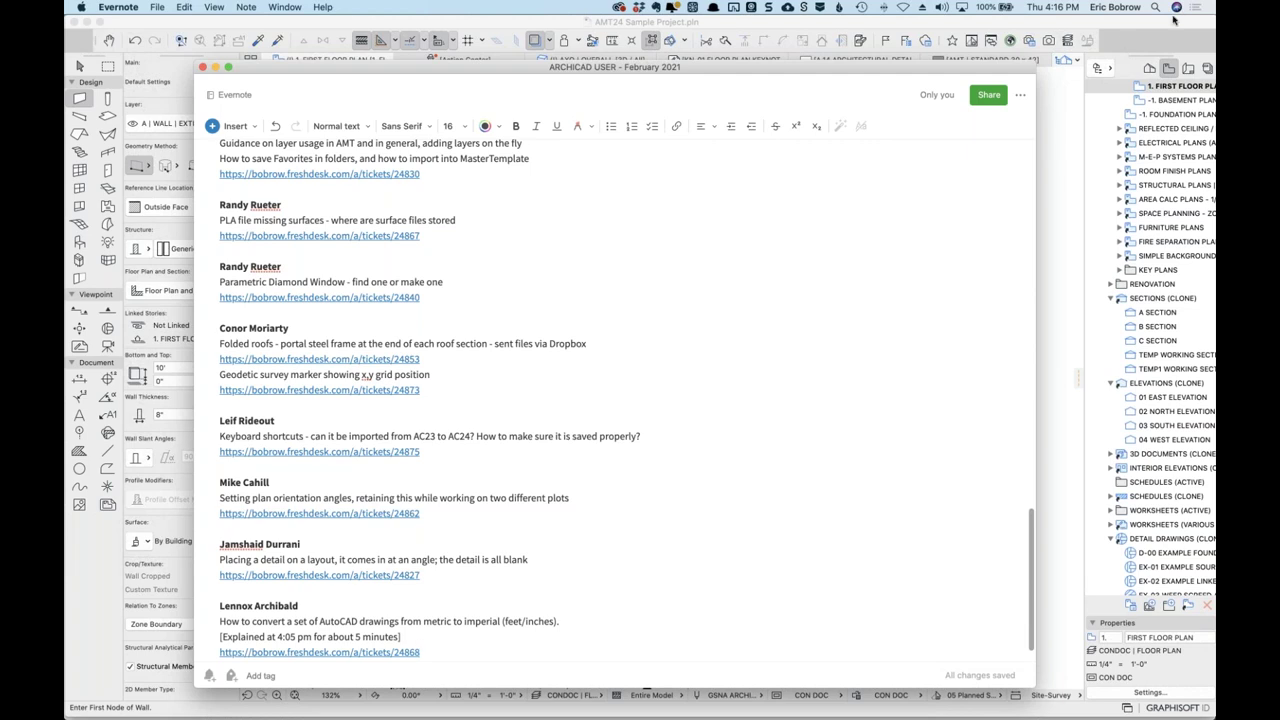
# Scroll the Evernote note up to QUESTIONS and open the ticket 24865 link.
pyautogui.scroll(10, 633, 220)
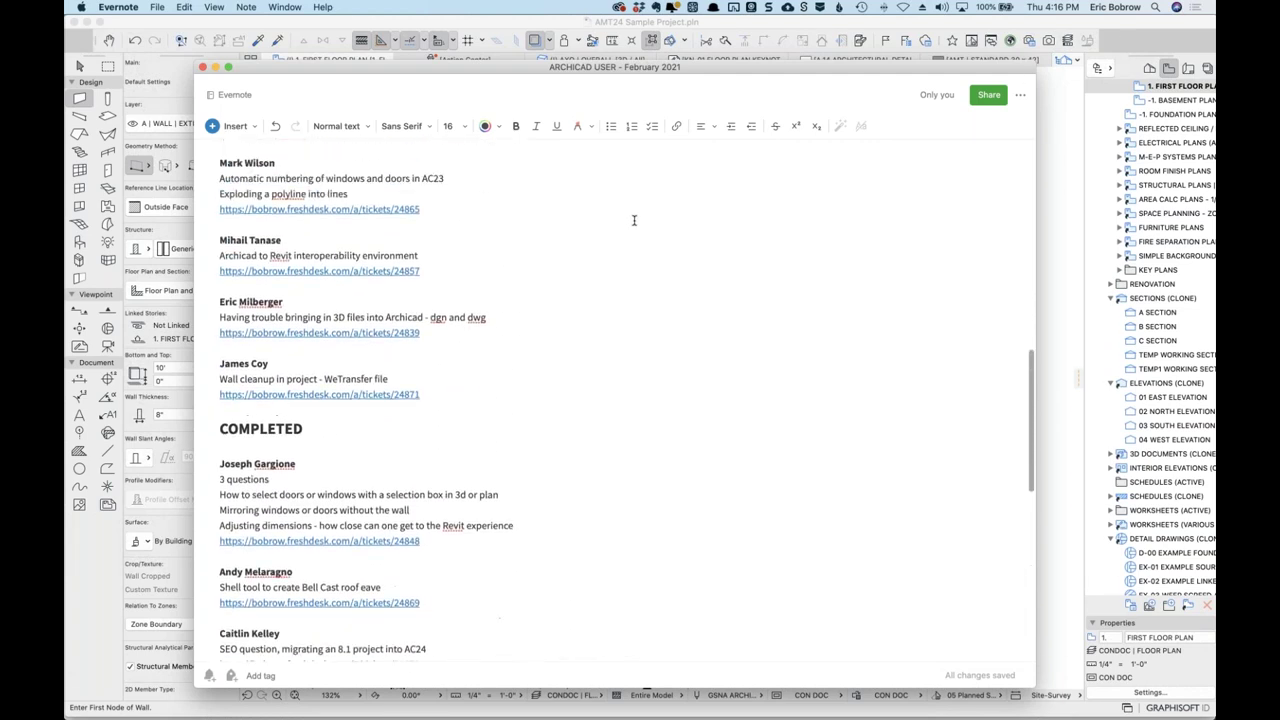
pyautogui.scroll(3, 633, 220)
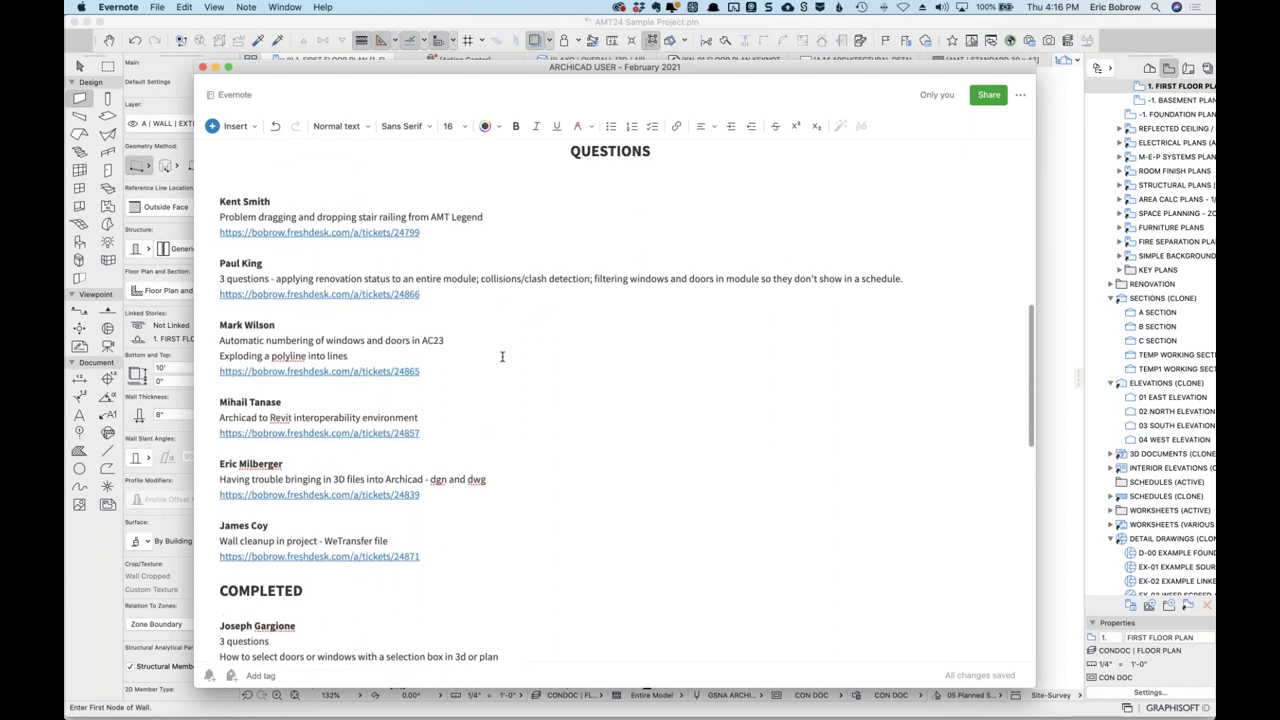
pyautogui.click(300, 402)
pyautogui.moveTo(330, 374)
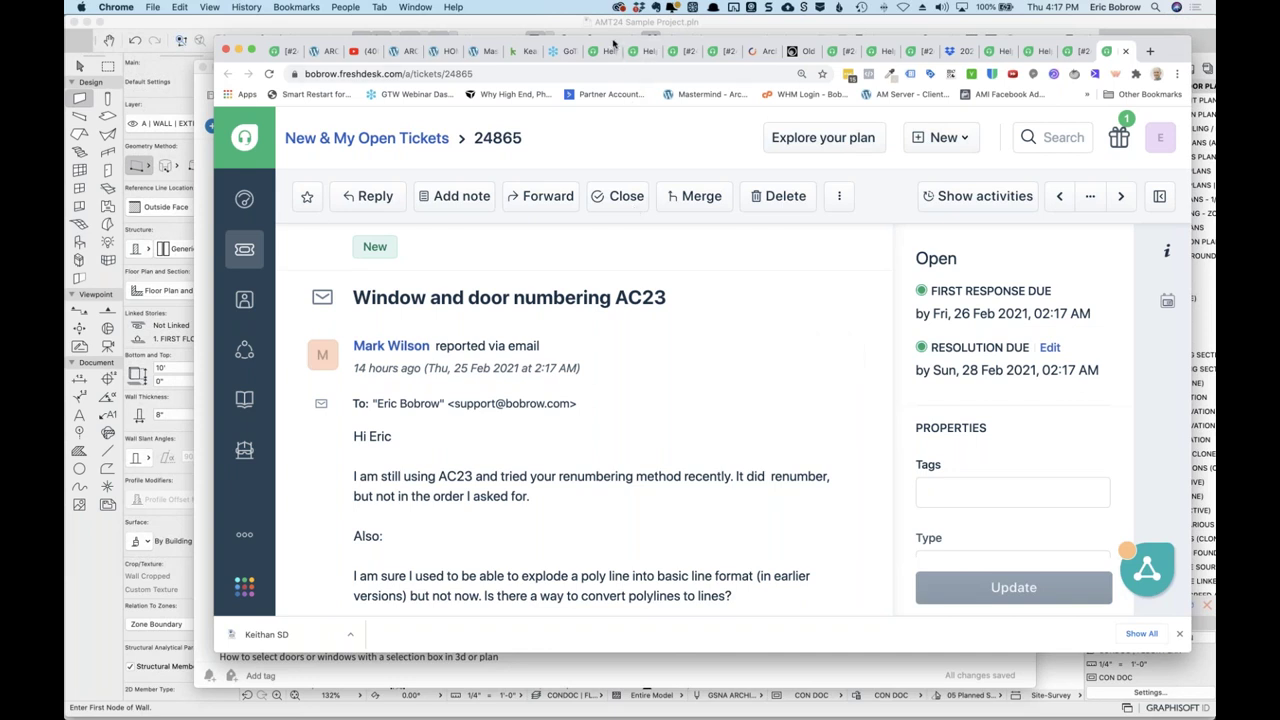
# Move the Chrome window aside and close the floating Evernote note.
pyautogui.moveTo(614, 44); pyautogui.dragTo(660, 54)
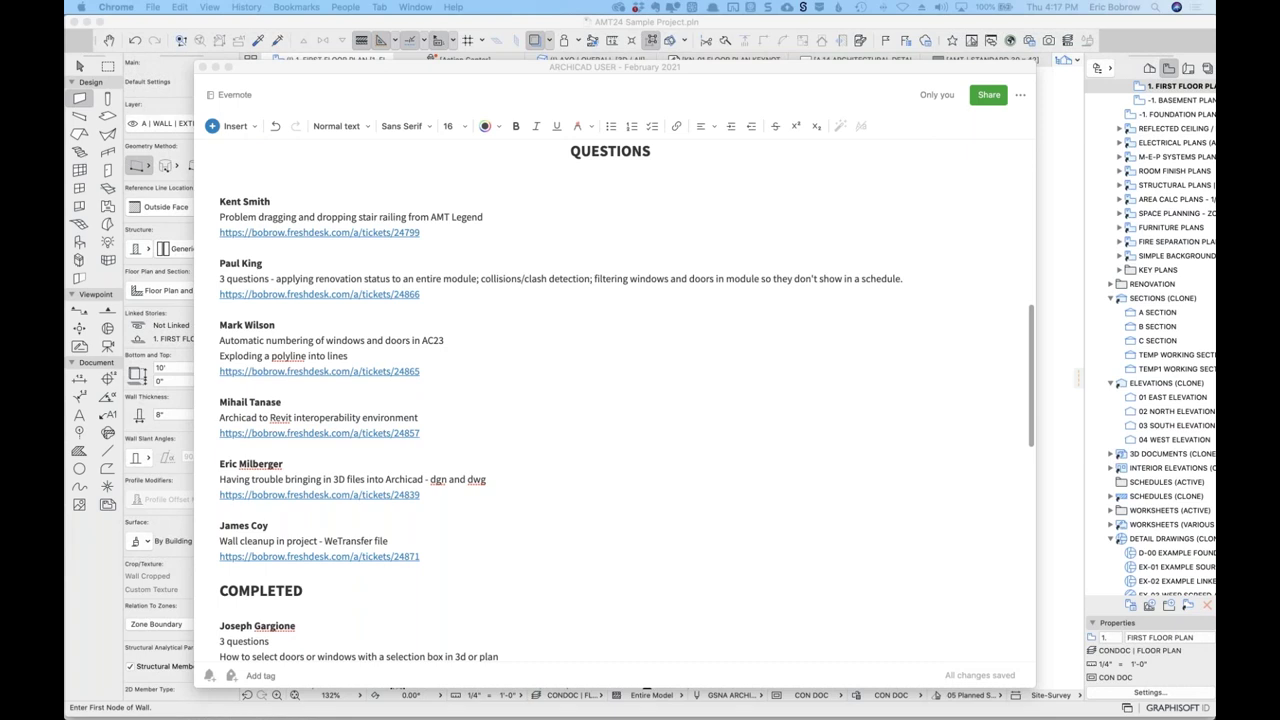
pyautogui.click(908, 71)
pyautogui.click(202, 67)
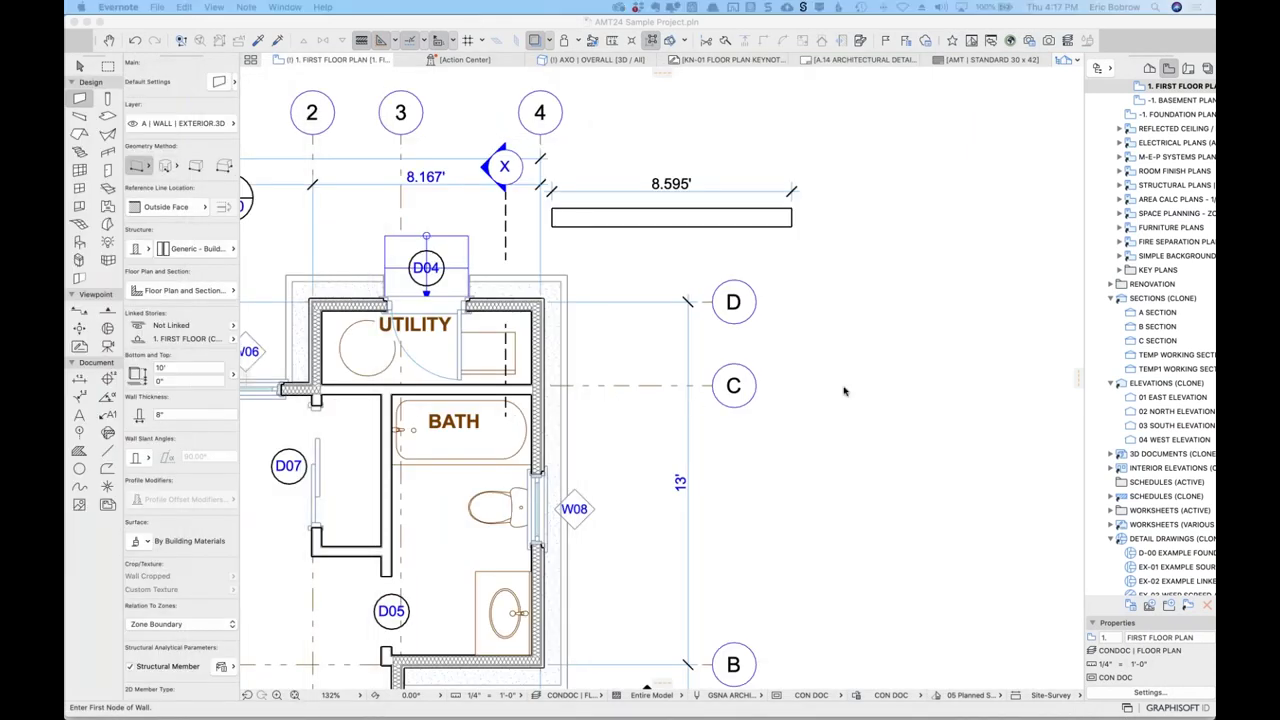
# Pan and zoom out to 91% to show the entire first floor plan.
pyautogui.moveTo(865, 59)
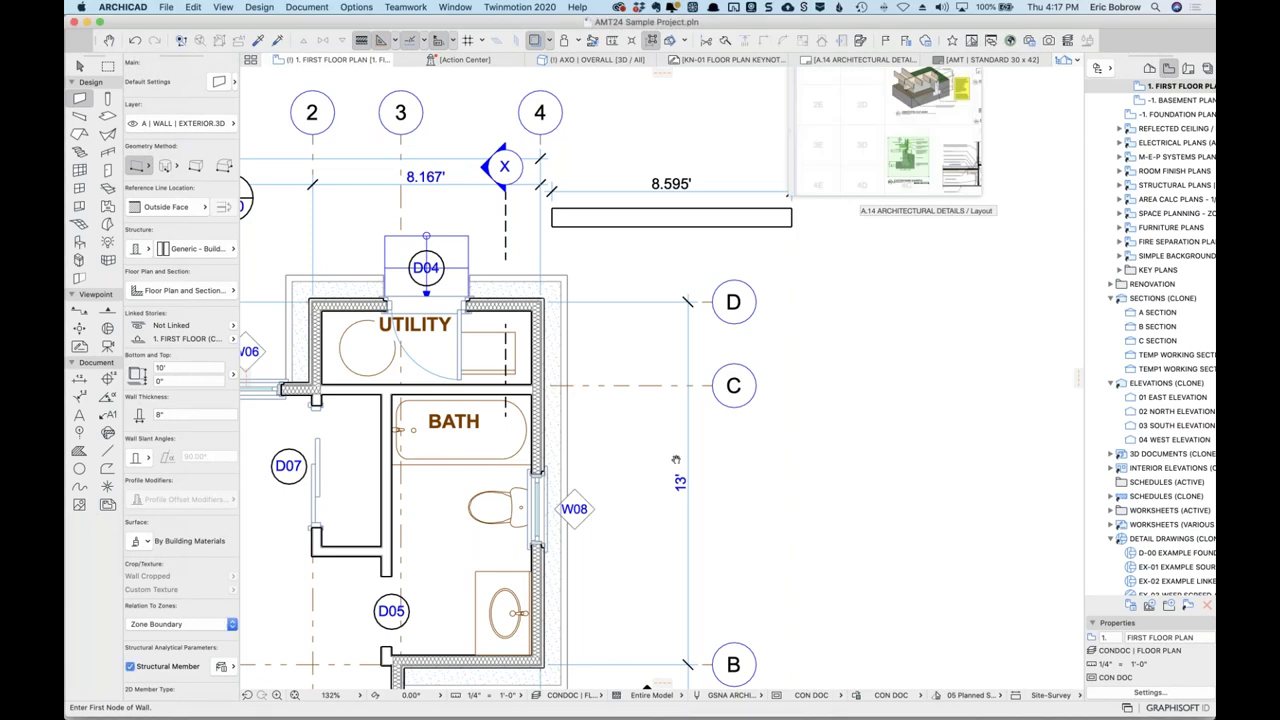
pyautogui.hscroll(-10, 913, 327)
pyautogui.scroll(-6, 913, 327)
pyautogui.hscroll(-3, 913, 327)
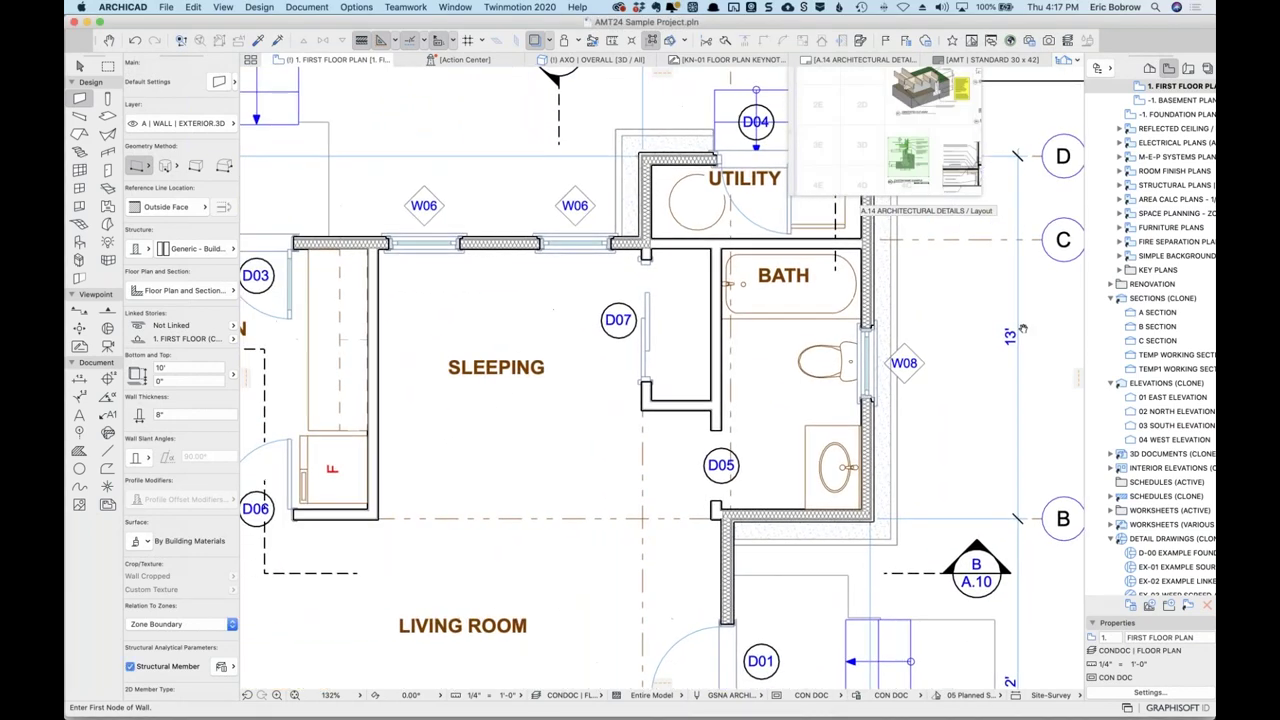
pyautogui.scroll(-5, 495, 310)
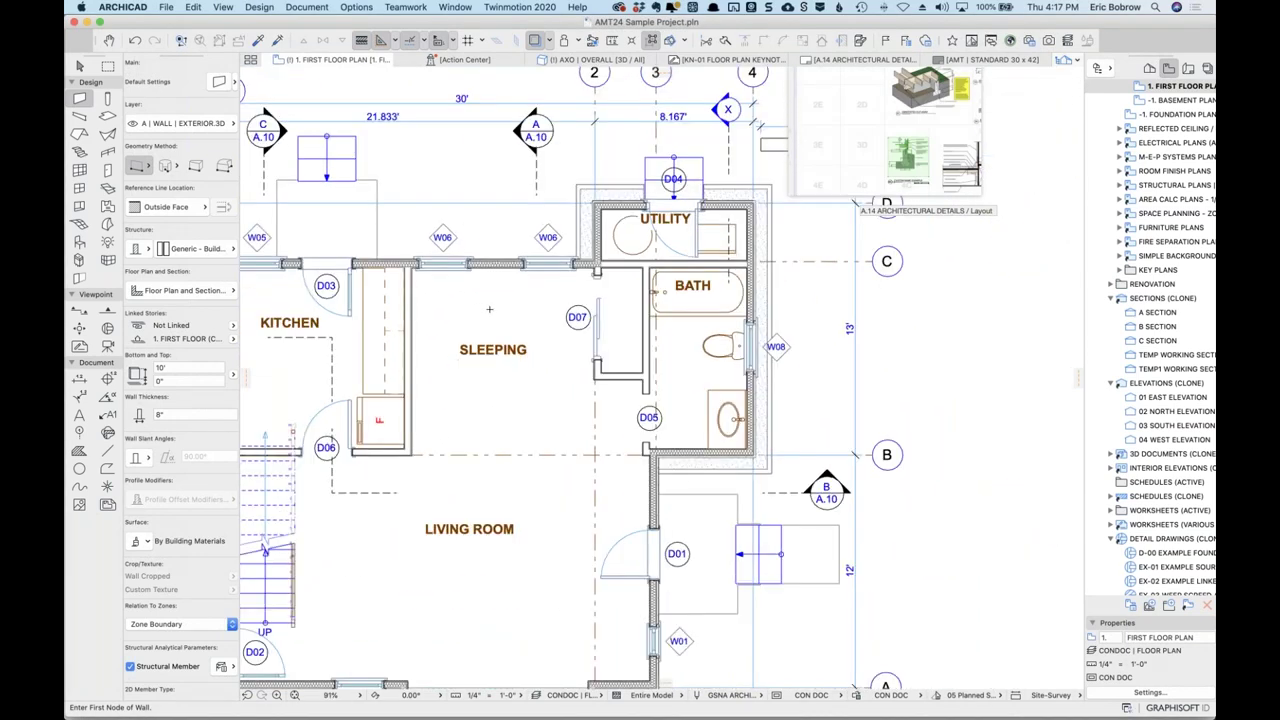
pyautogui.hscroll(-1, 648, 308)
pyautogui.hscroll(-2, 648, 308)
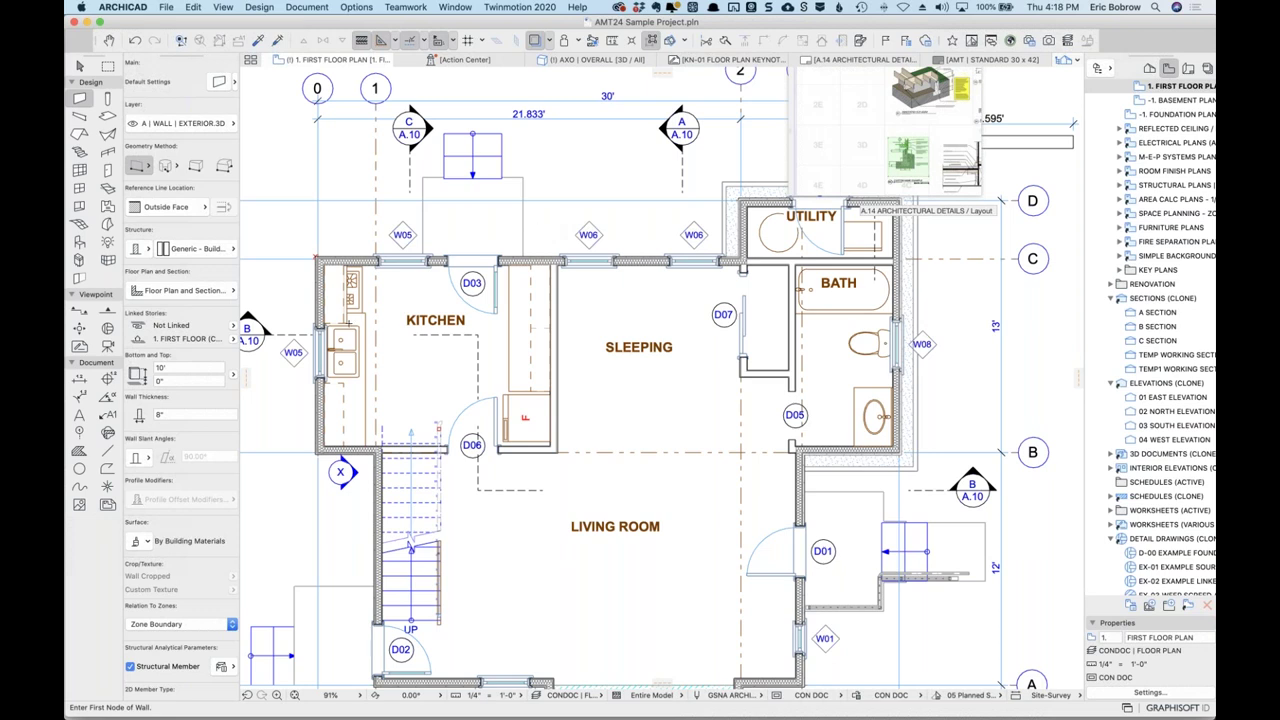
# Change the kitchen window's ID from W05 to W03 in the Info Box.
pyautogui.keyDown('shift'); pyautogui.click(319, 352); pyautogui.keyUp('shift')
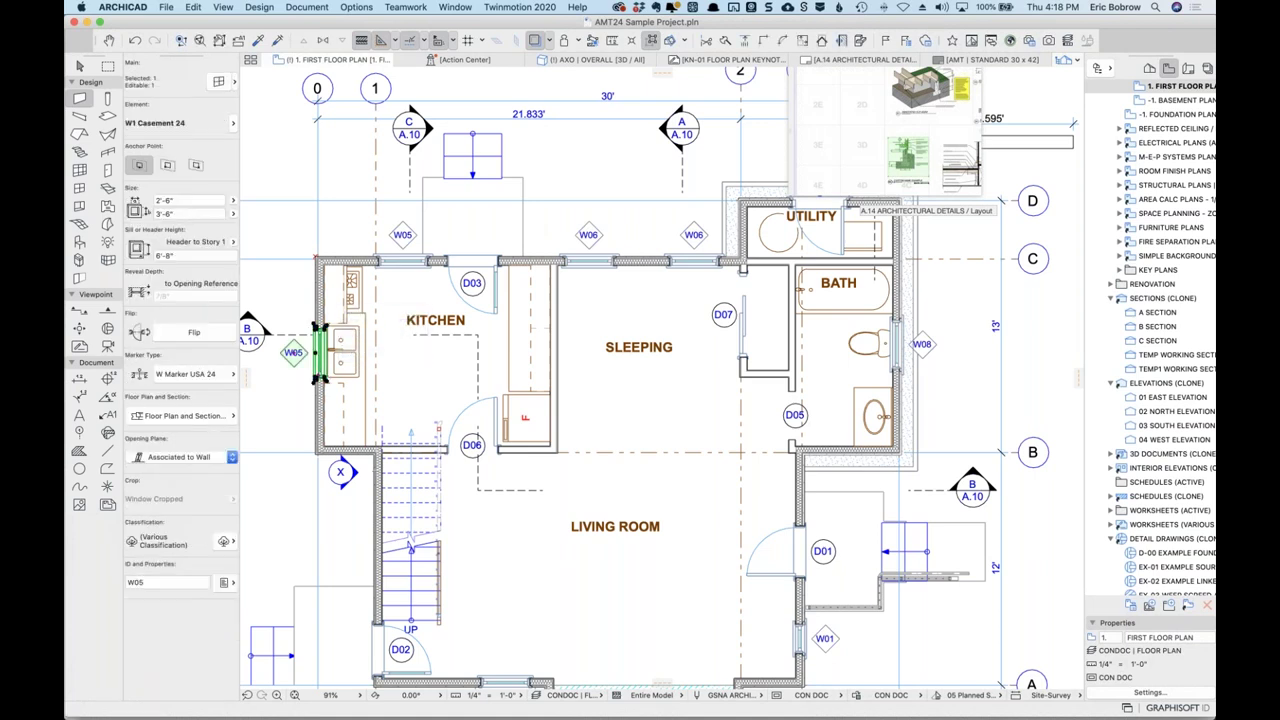
pyautogui.click(150, 583)
pyautogui.write('3')
pyautogui.press('Return')
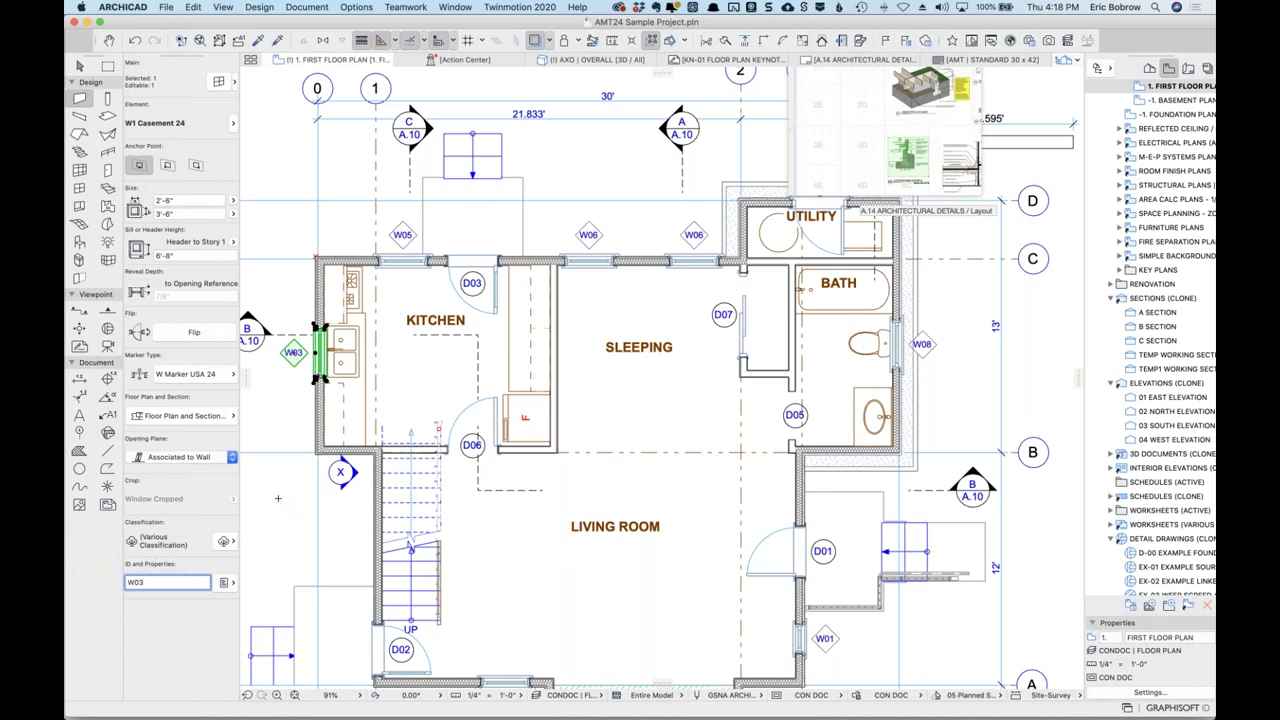
pyautogui.press('Escape')
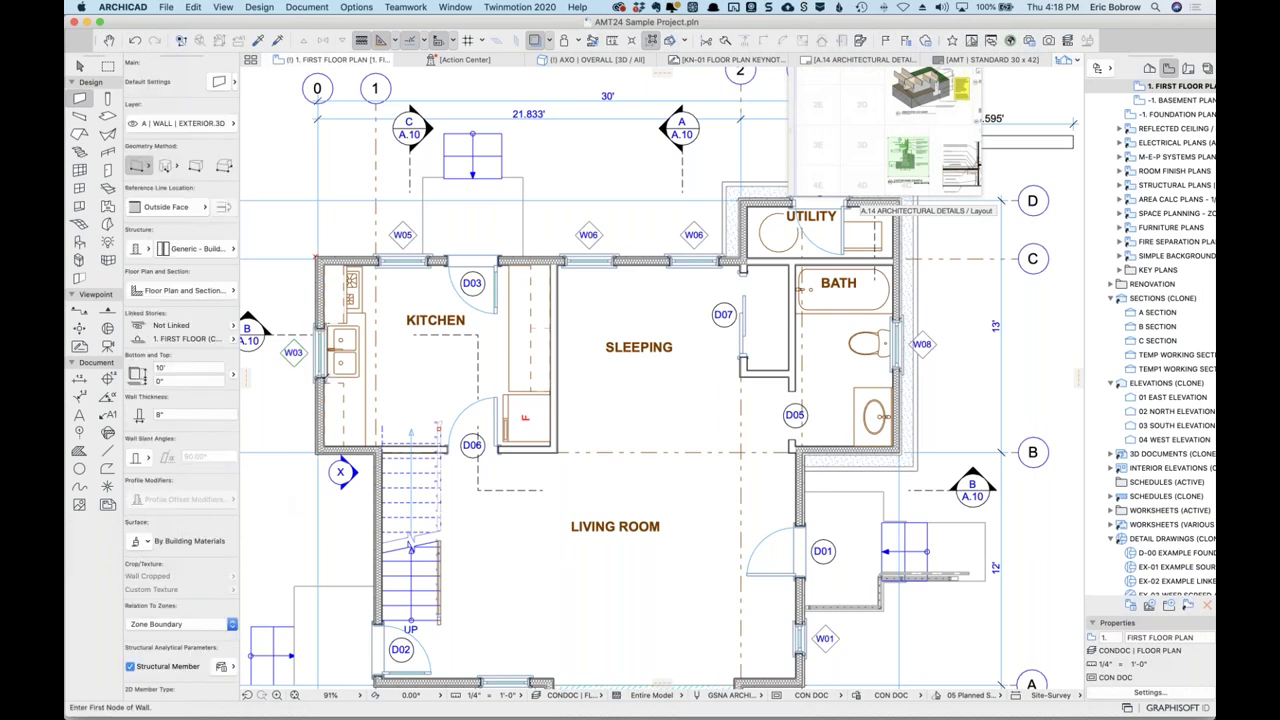